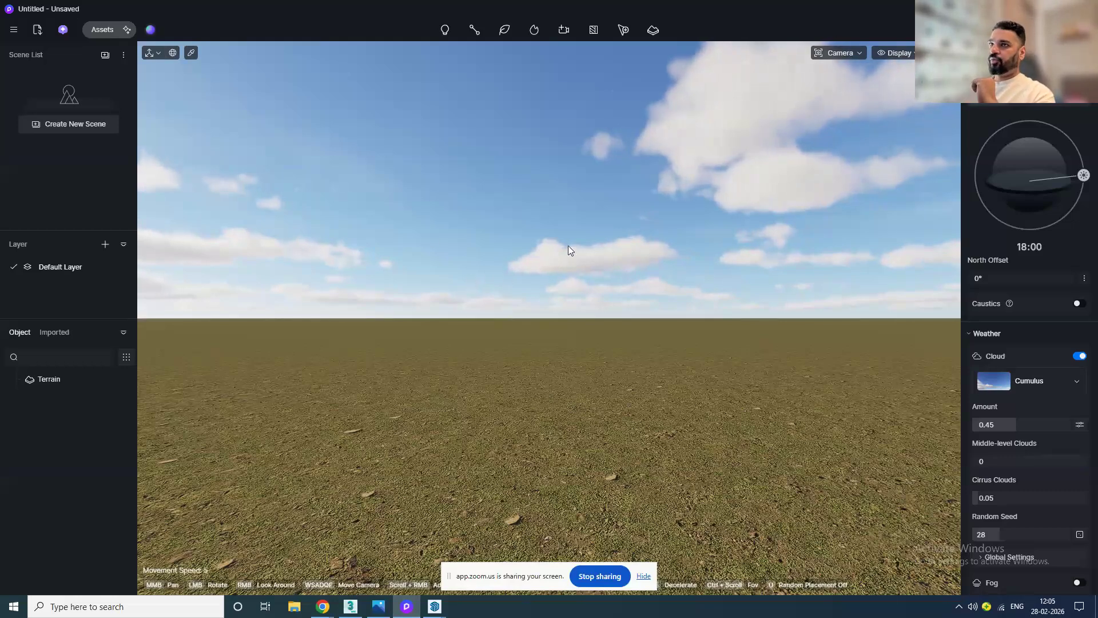
left_click(14, 32)
mouse_move(32, 56)
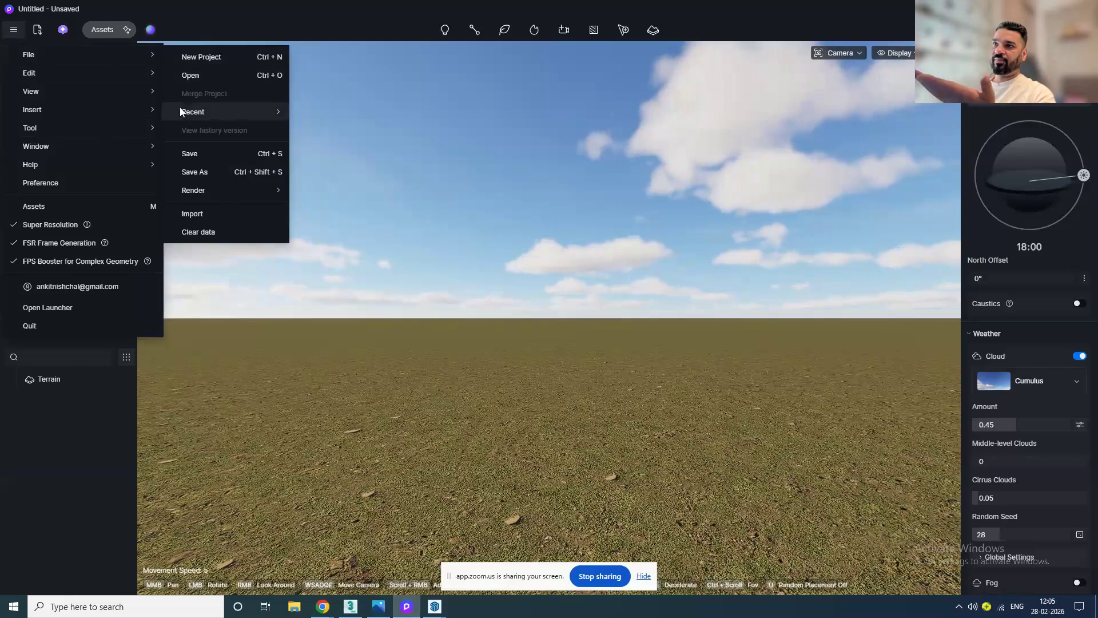
mouse_move(83, 77)
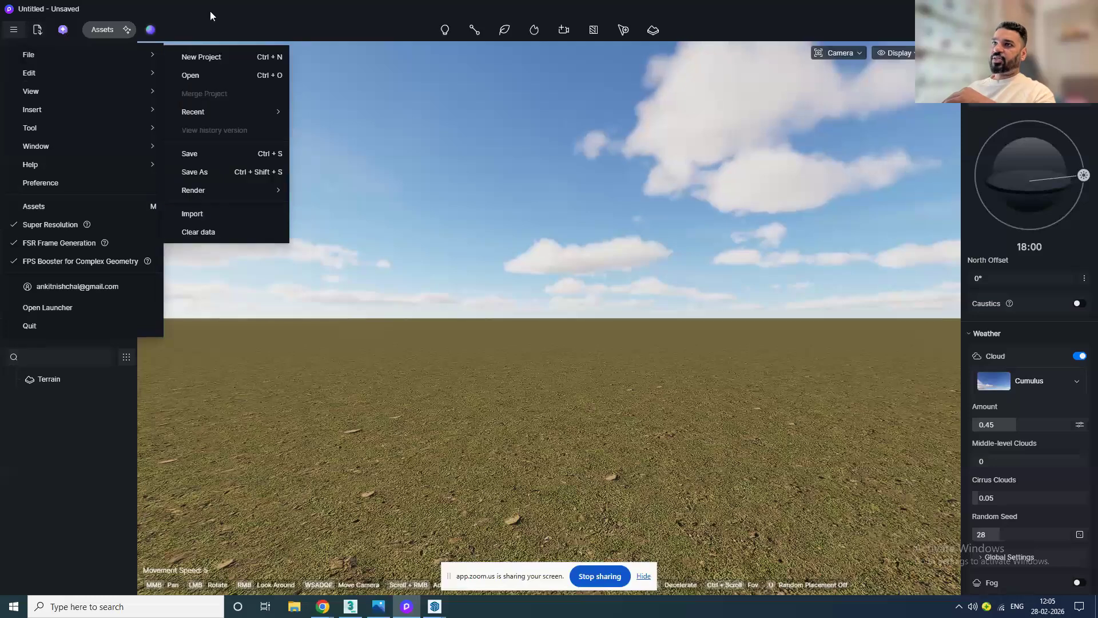
left_click(37, 30)
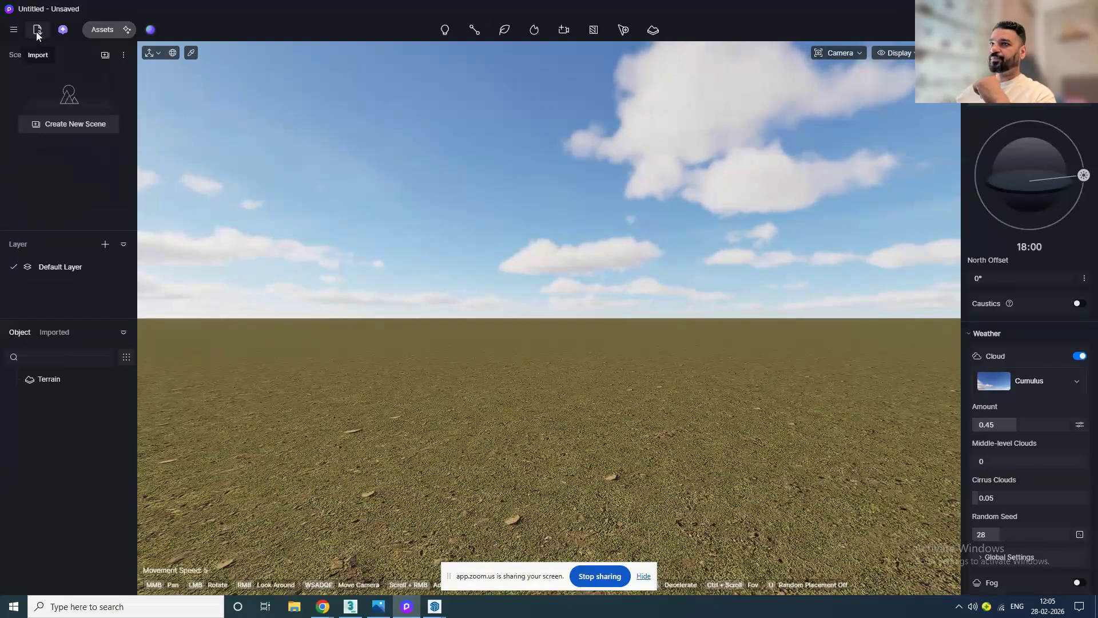
left_click(36, 32)
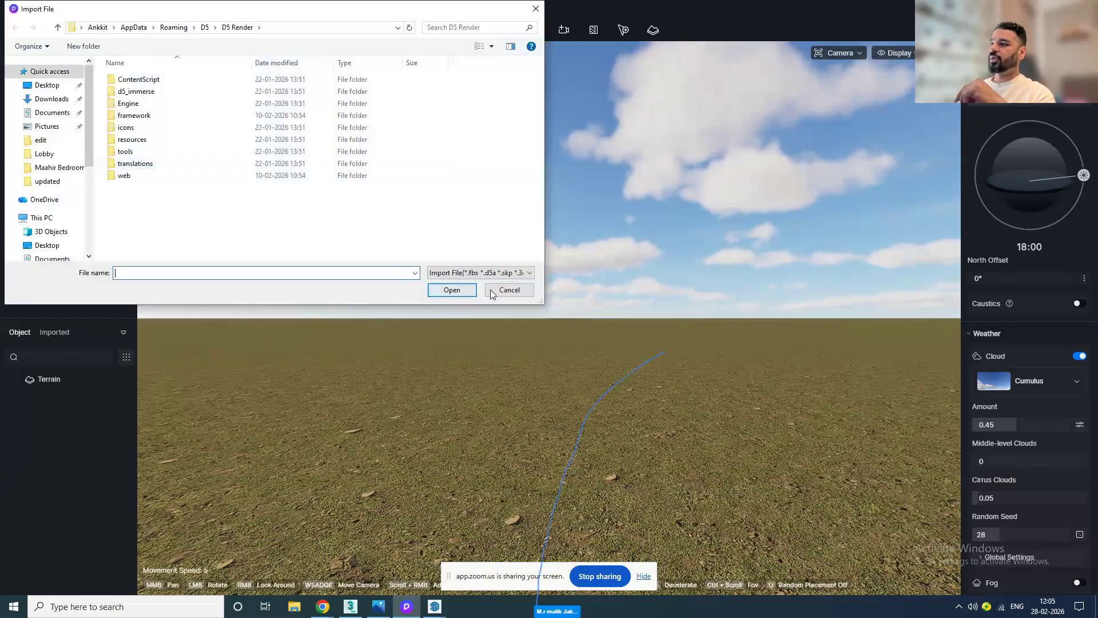
left_click(503, 292)
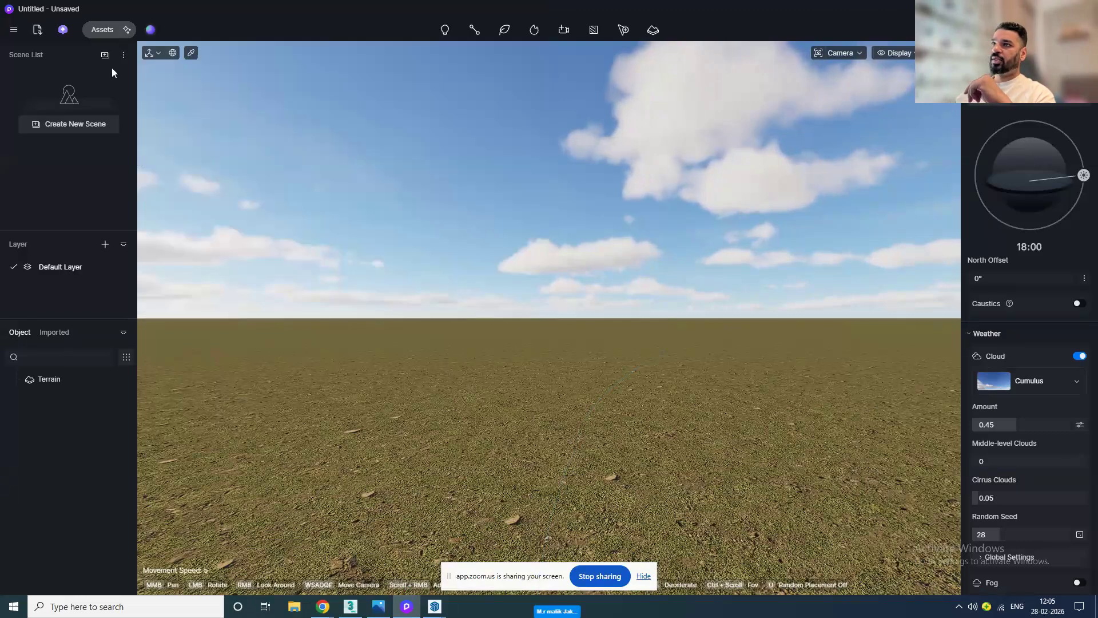
Step: Open the asset library's online models and browse the Nature categories, Broadleaf and Palm trees
left_click(102, 34)
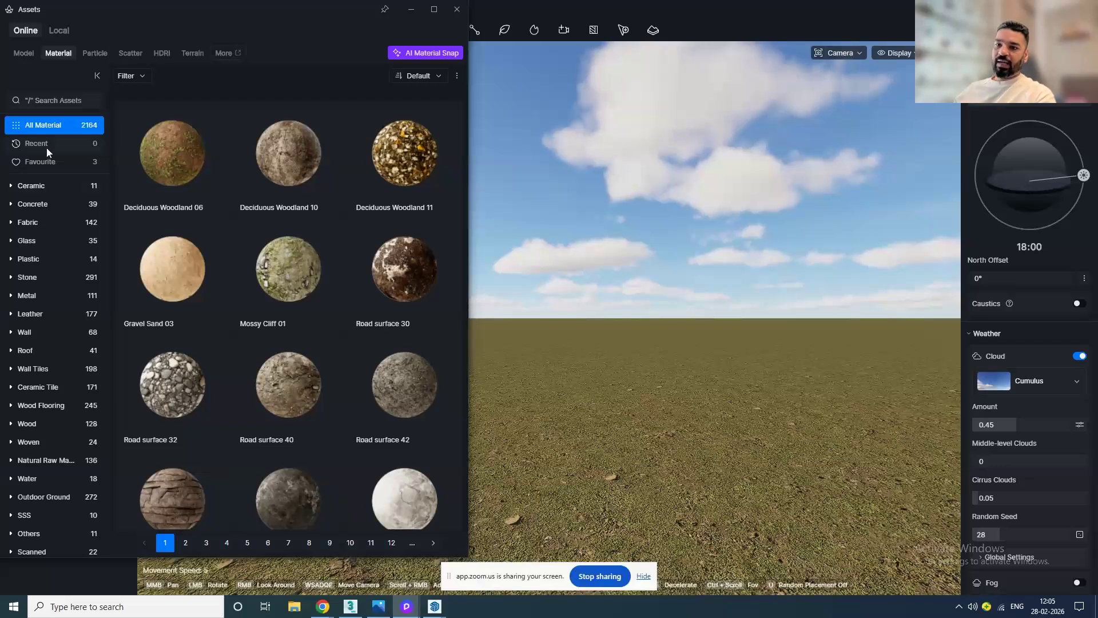
left_click(25, 56)
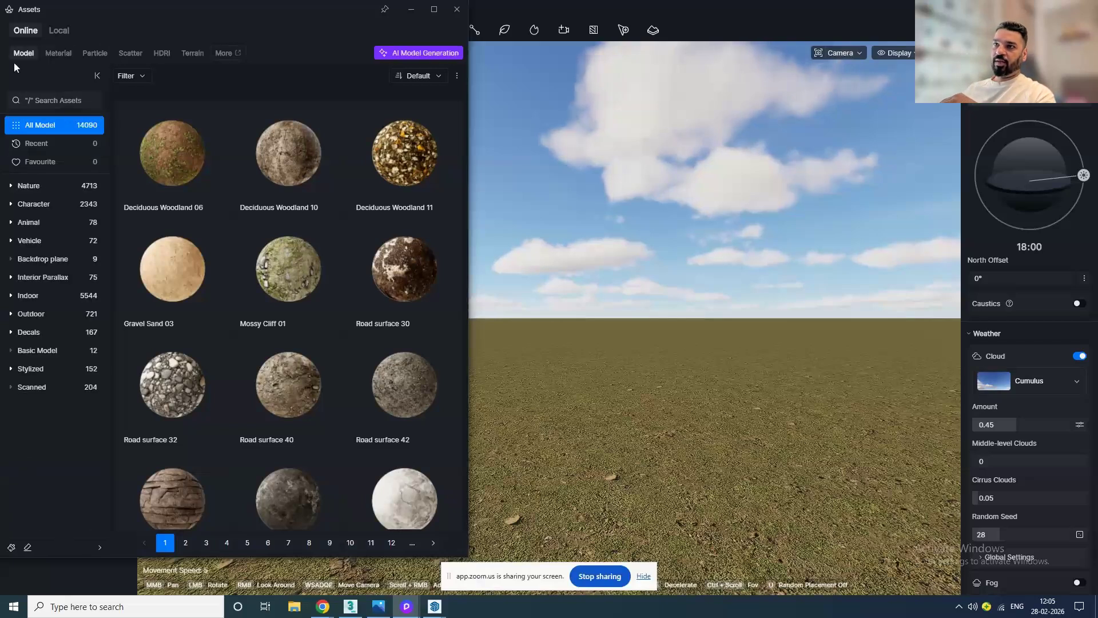
left_click(23, 188)
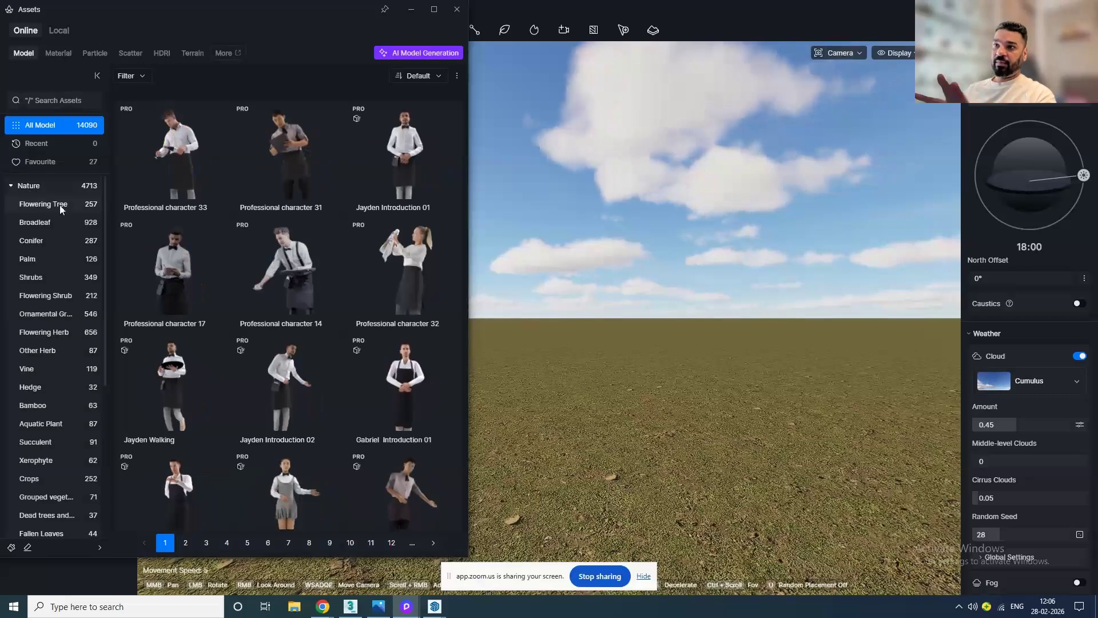
left_click(42, 223)
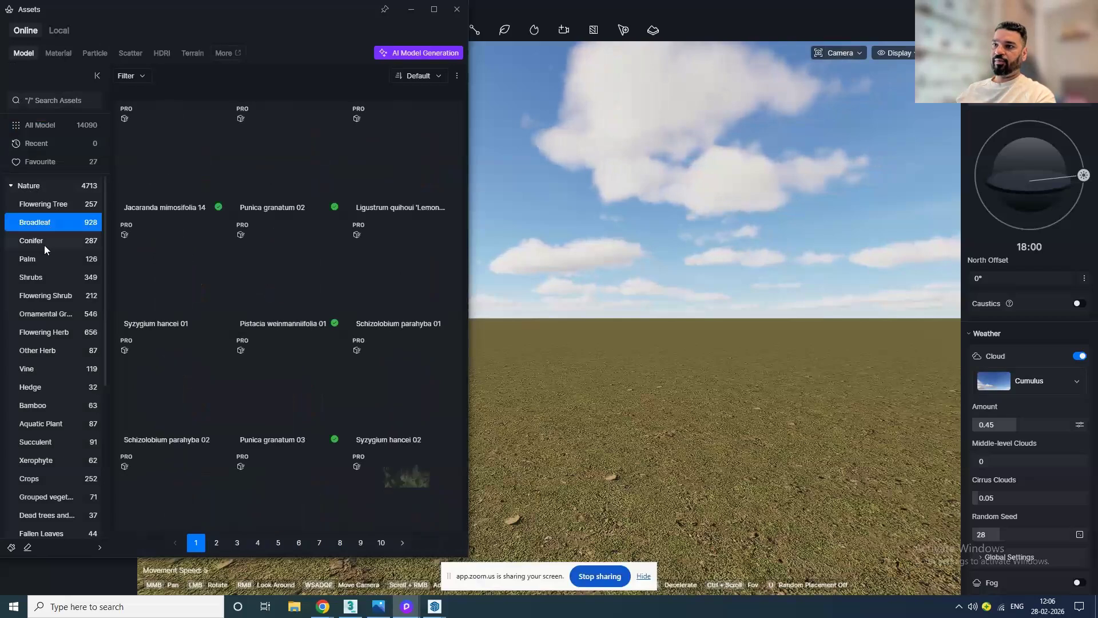
left_click(46, 263)
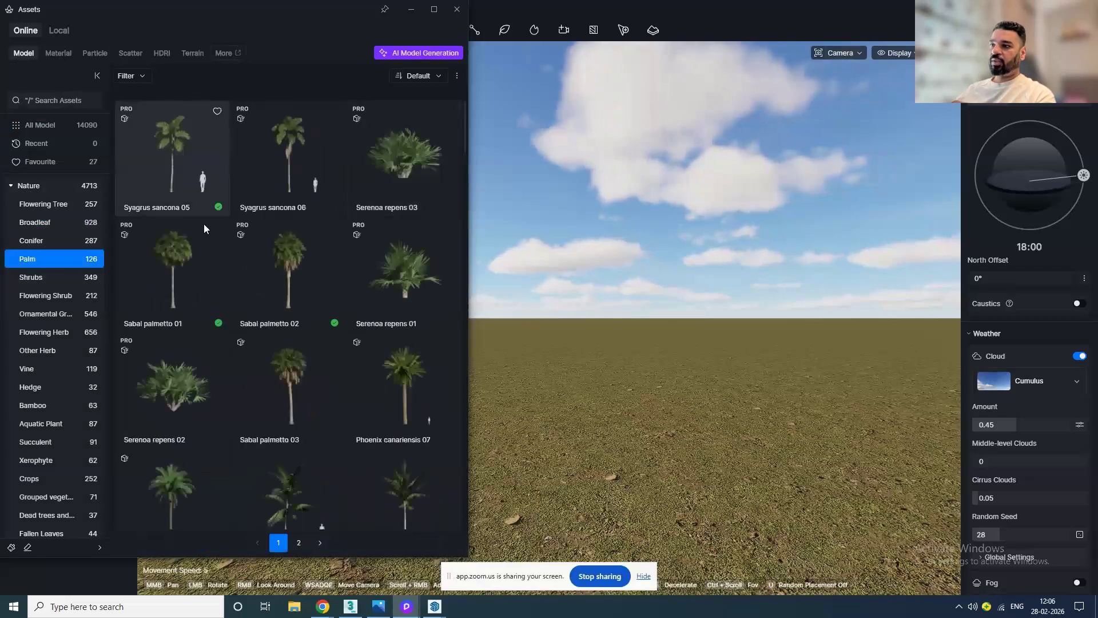
scroll(324, 368, "down", 5)
scroll(323, 373, "down", 3)
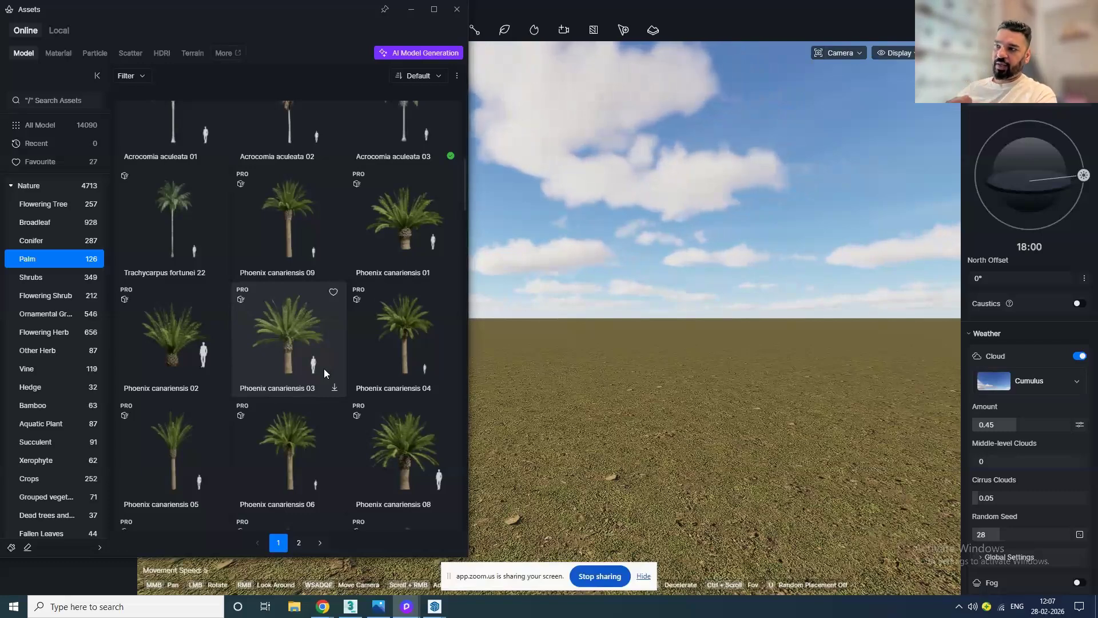
scroll(39, 395, "down", 3)
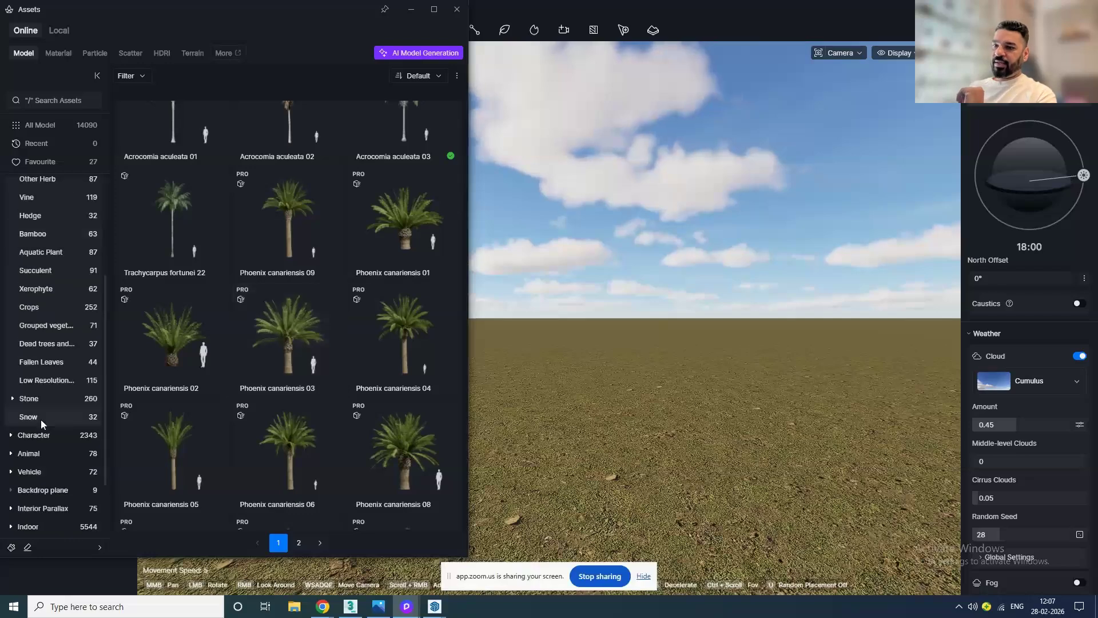
Step: Browse the Character models across Business, Casual, Regional, Professionals and Slightly moving people categories
left_click(38, 435)
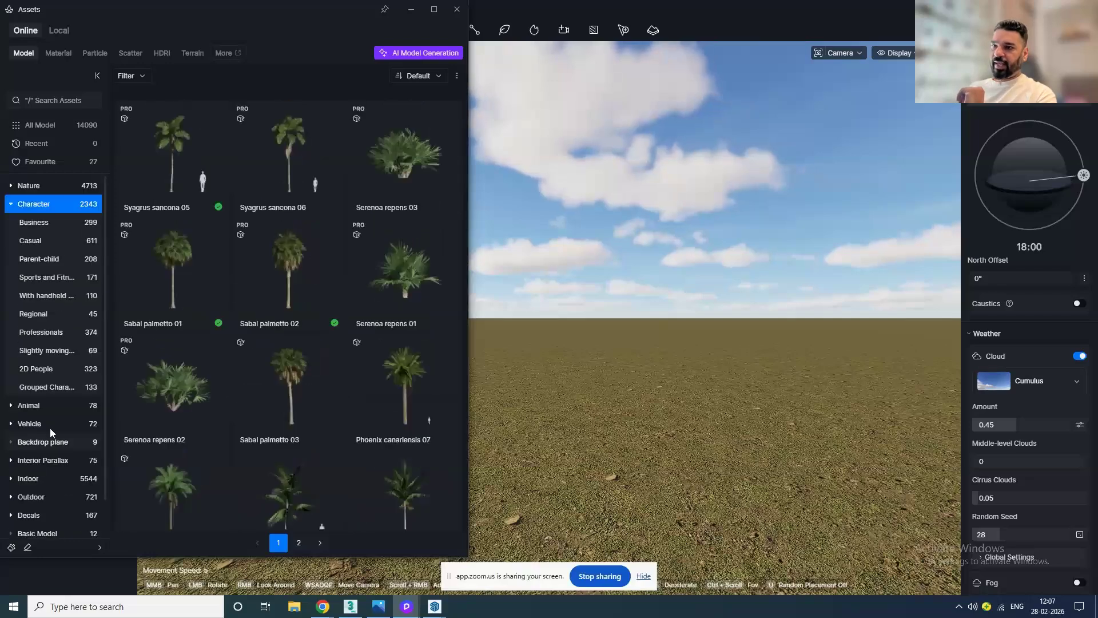
left_click(33, 224)
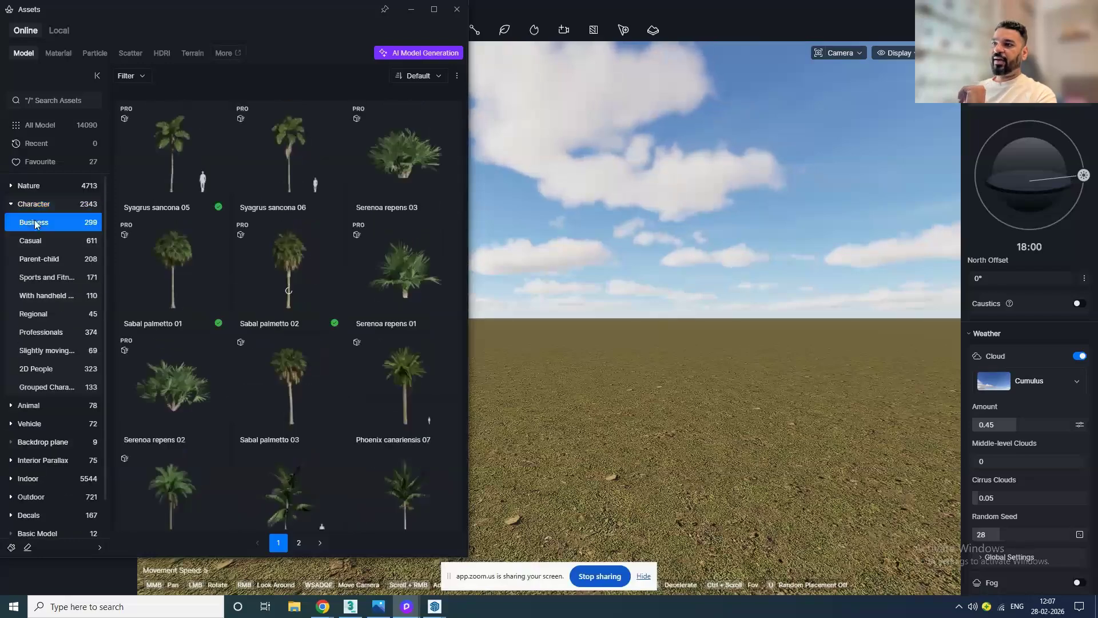
left_click(61, 239)
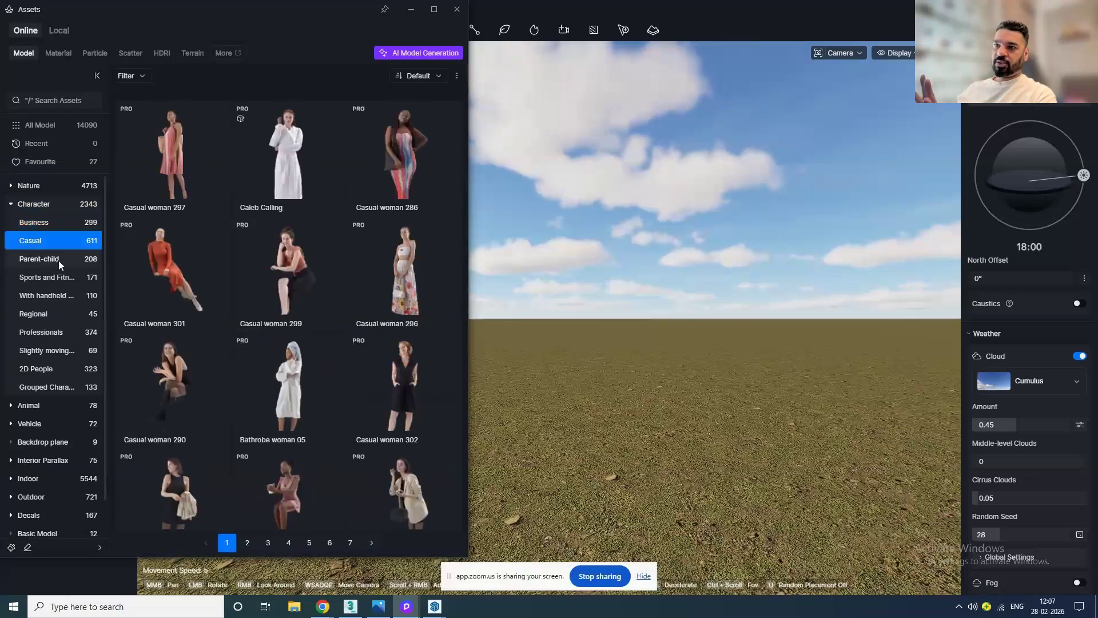
left_click(58, 314)
left_click(55, 335)
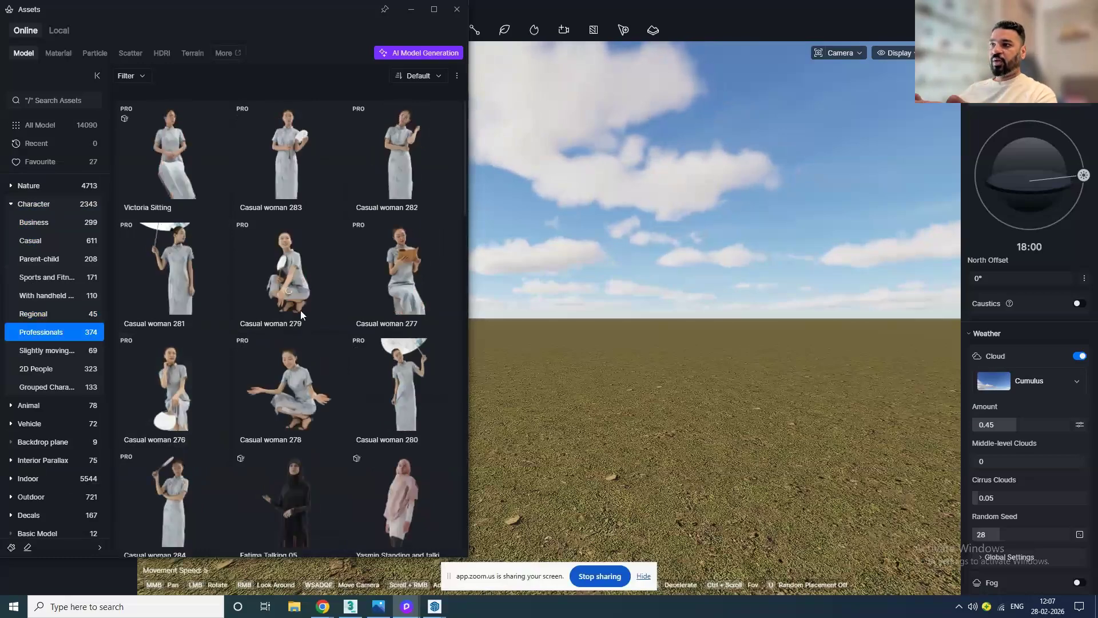
scroll(291, 369, "down", 5)
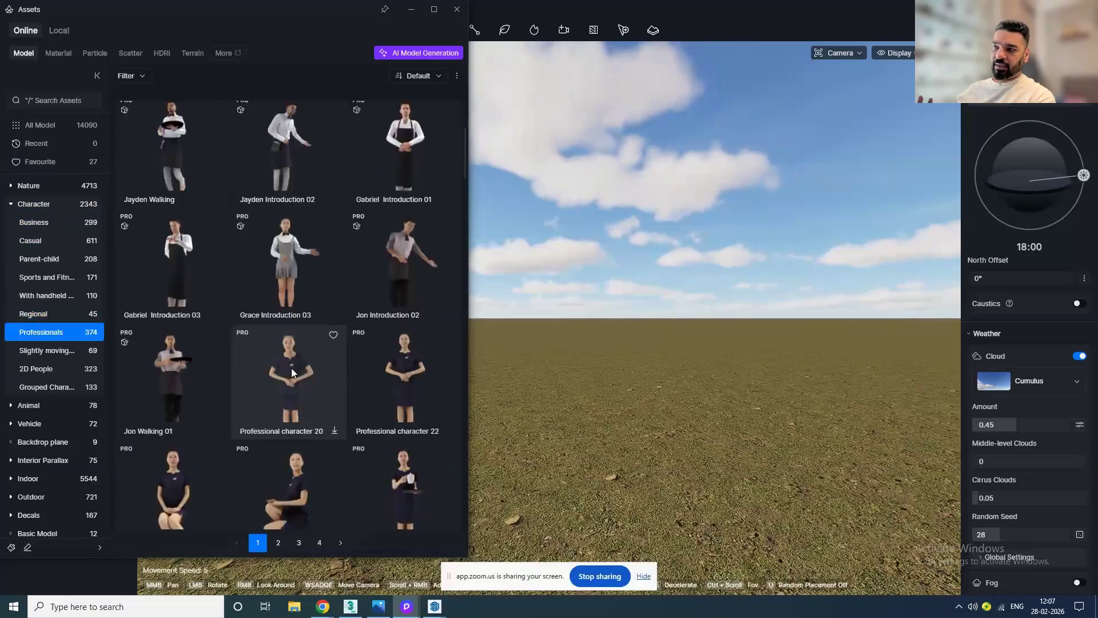
scroll(290, 368, "down", 5)
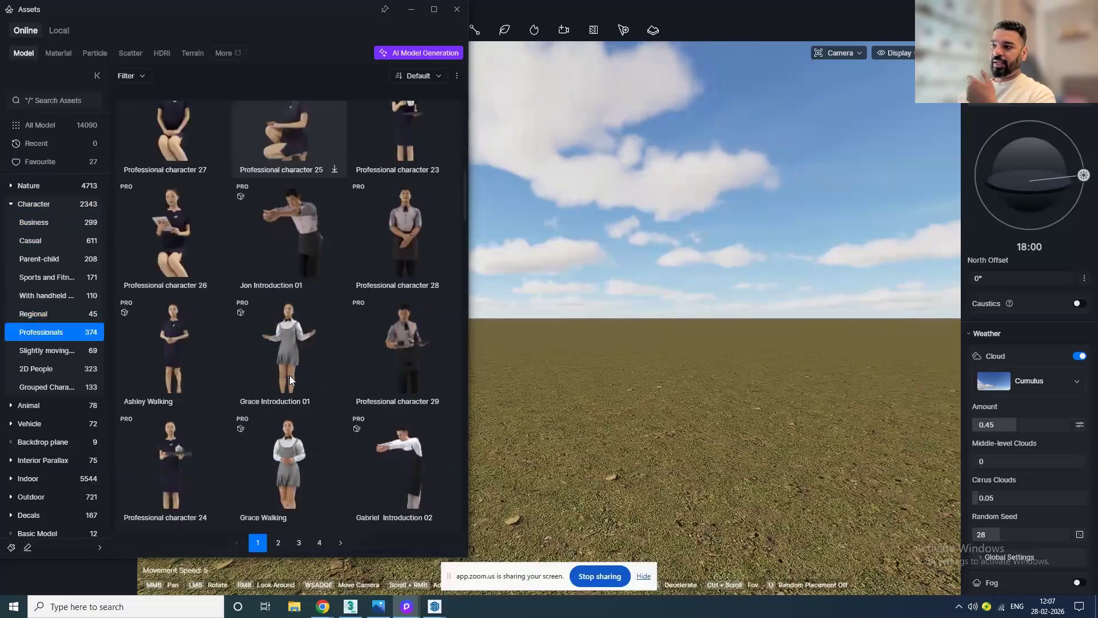
left_click(67, 354)
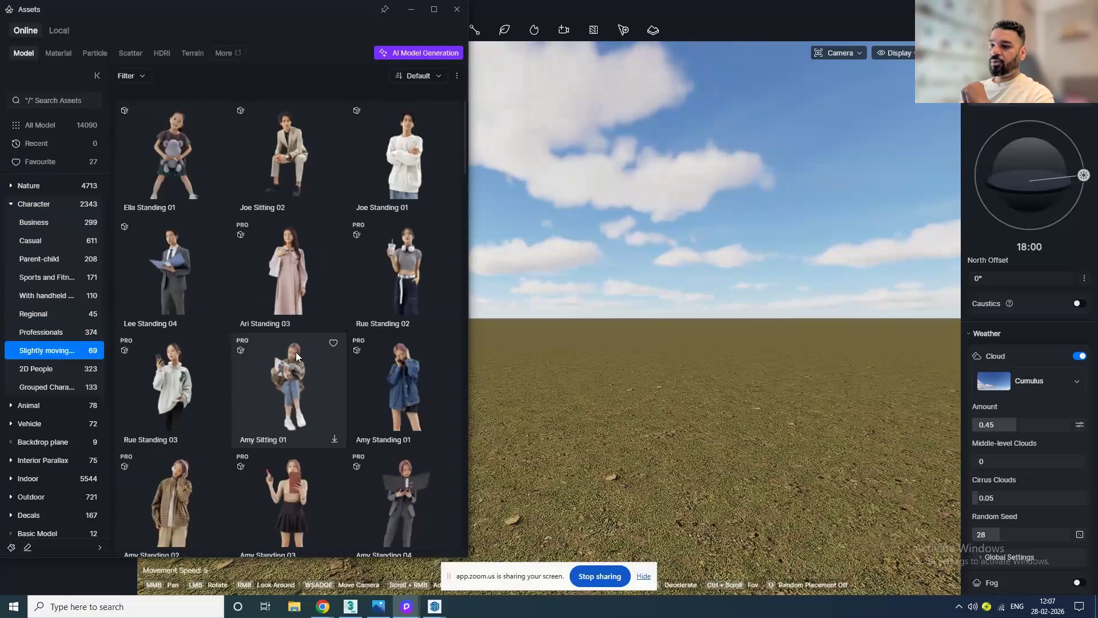
Step: Browse the Animal and Vehicle model categories, then open Indoor Furniture
left_click(81, 406)
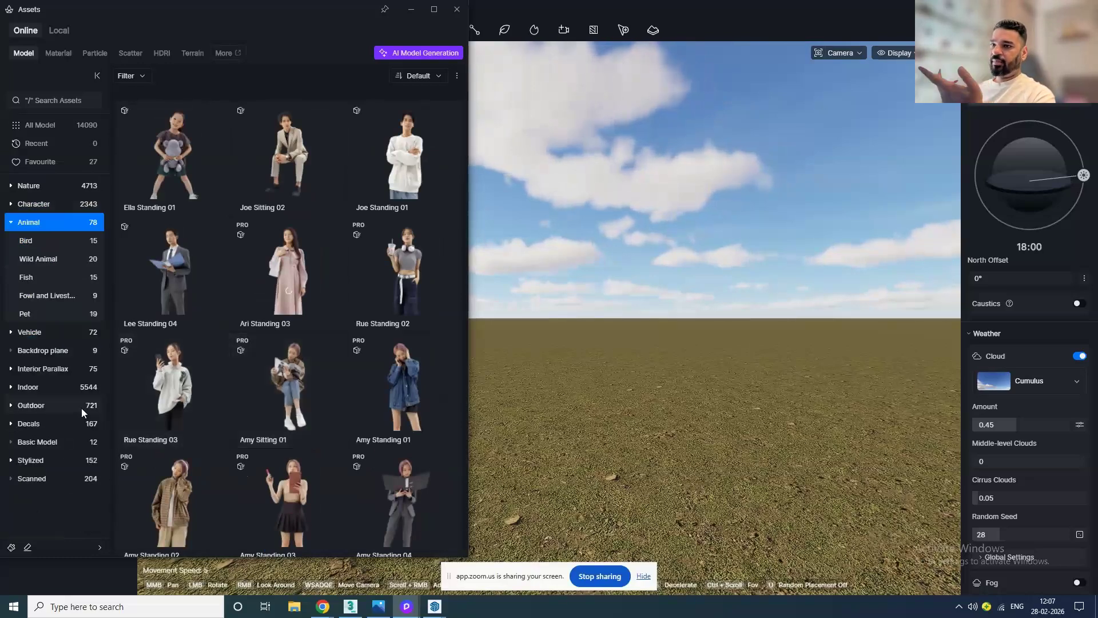
left_click(32, 334)
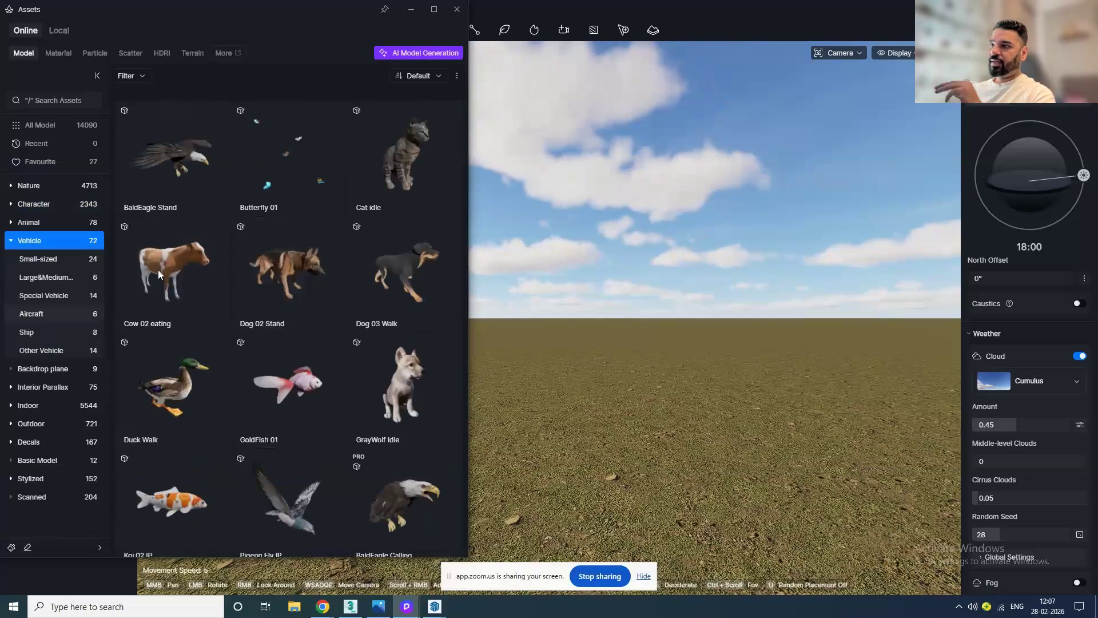
left_click(64, 405)
left_click(60, 313)
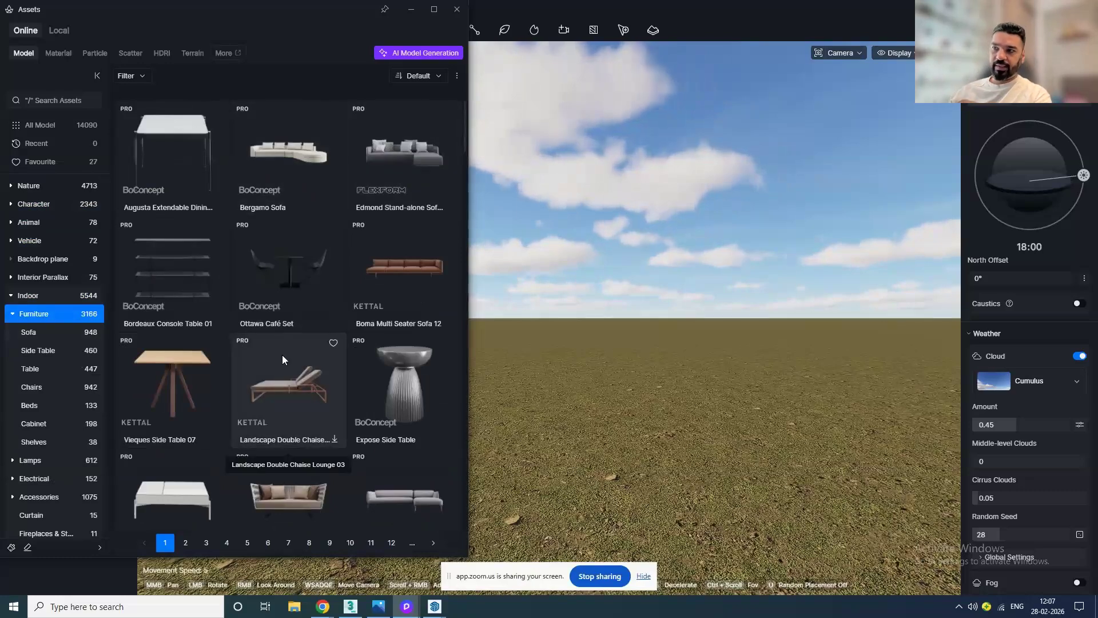
Step: Browse the Indoor models: Furniture sofas, side tables, tables, beds, then Lamps and Accessories
scroll(283, 356, "down", 2)
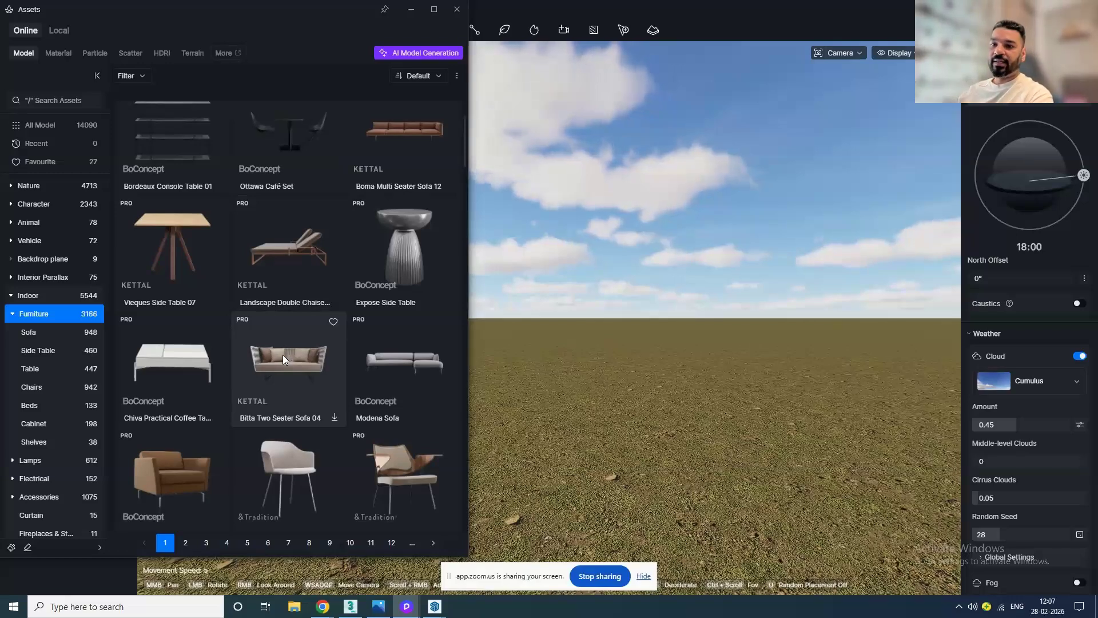
scroll(296, 369, "down", 5)
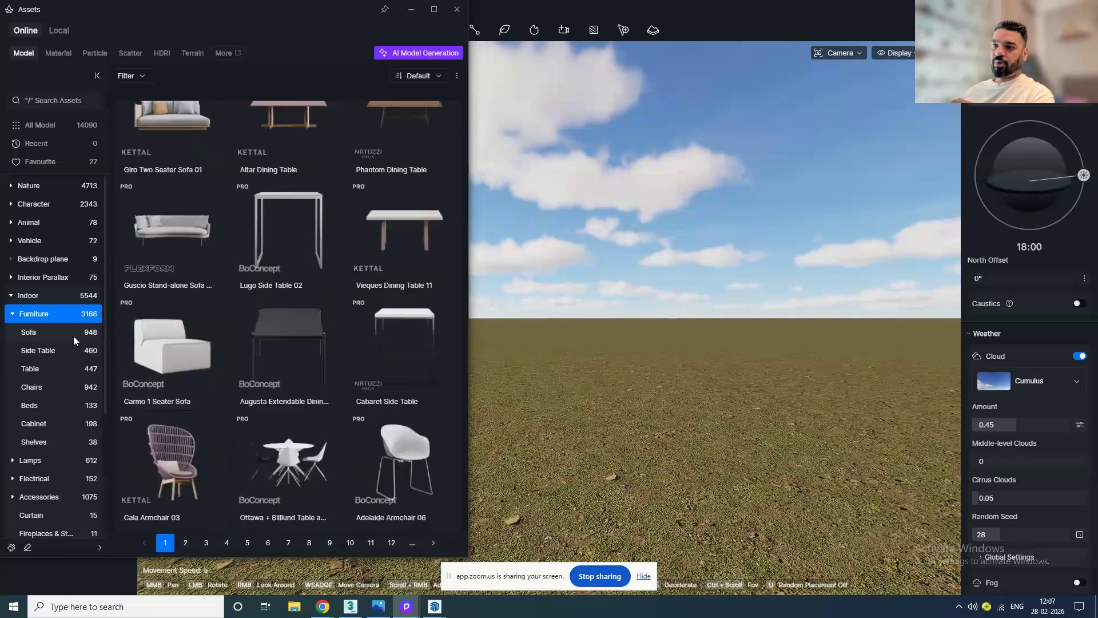
left_click(73, 333)
left_click(69, 349)
left_click(64, 368)
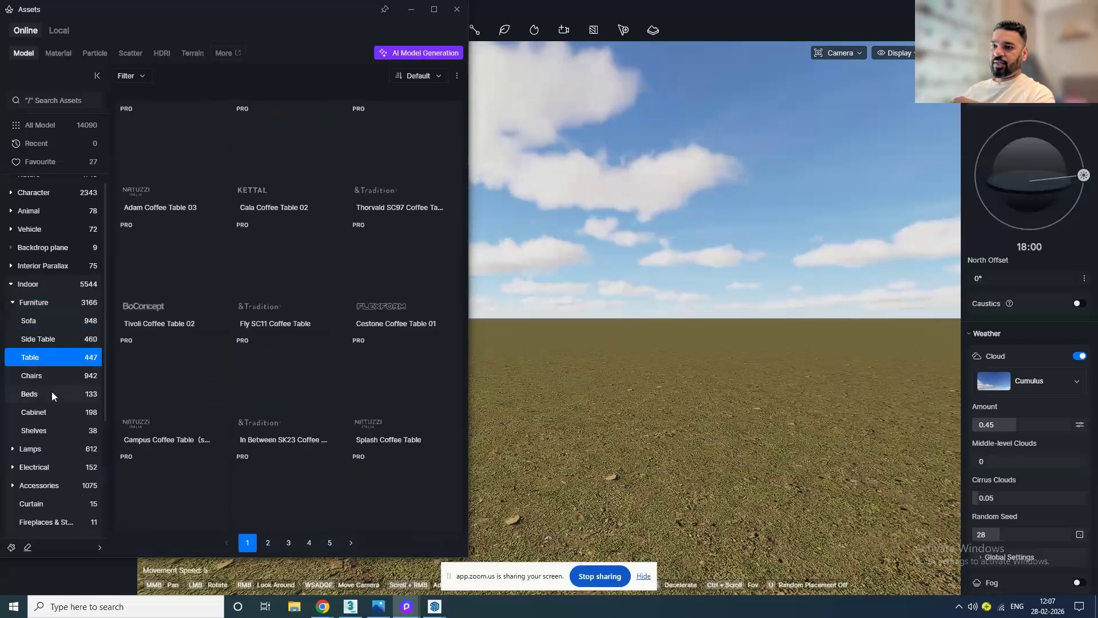
left_click(52, 404)
scroll(55, 400, "down", 1)
left_click(50, 412)
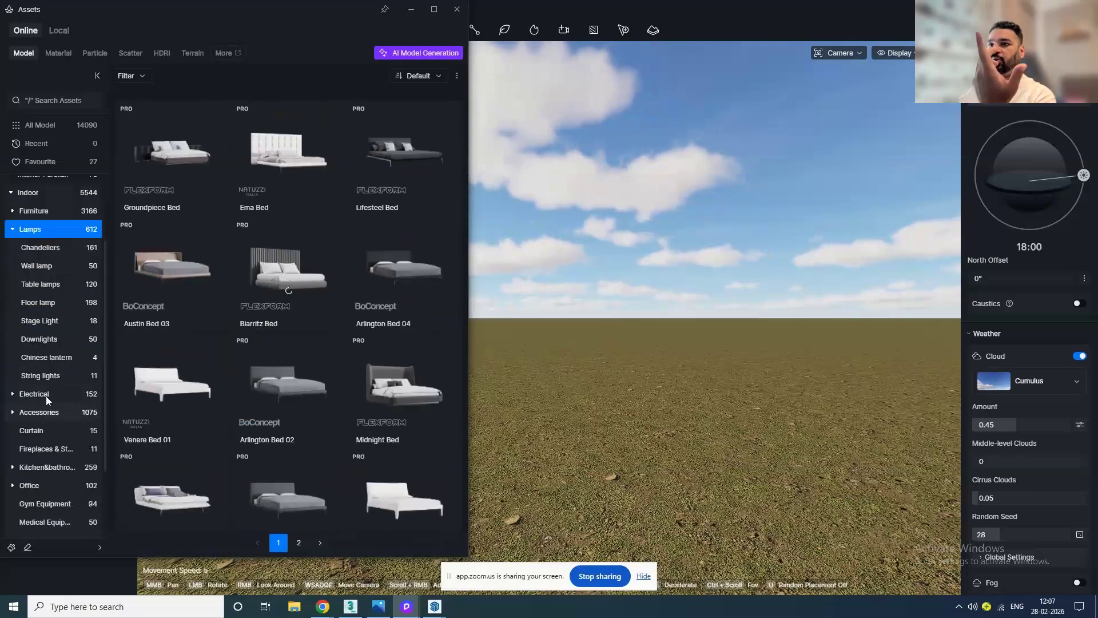
scroll(331, 365, "down", 4)
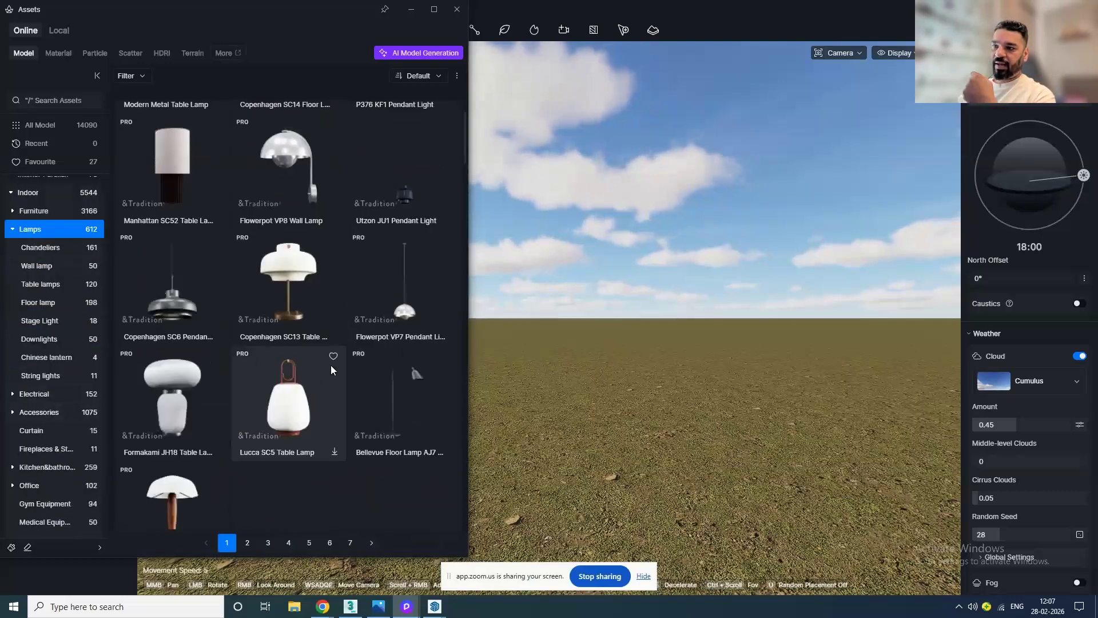
left_click(48, 412)
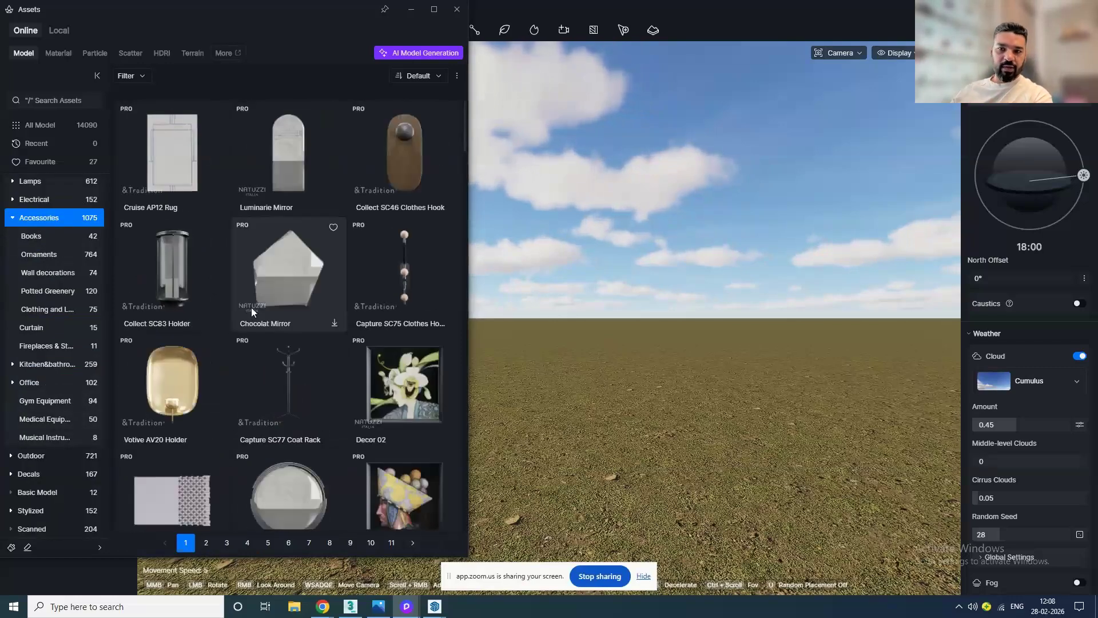
Step: Browse the Outdoor models: Buildings, Road traffic signs, road facilities and sports and entertainment
left_click(26, 457)
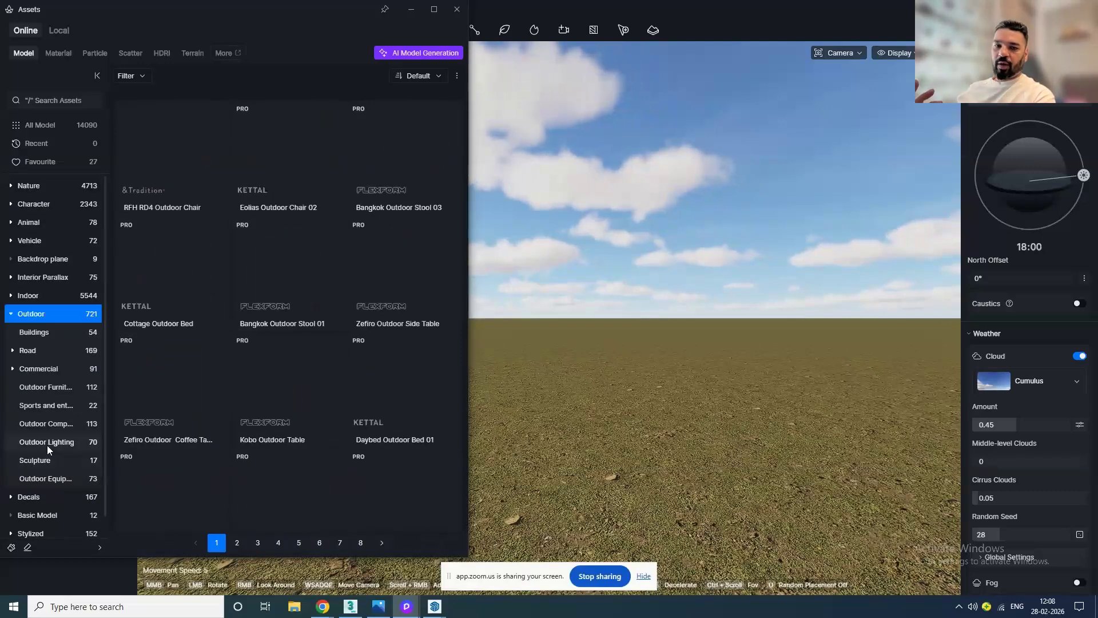
left_click(37, 333)
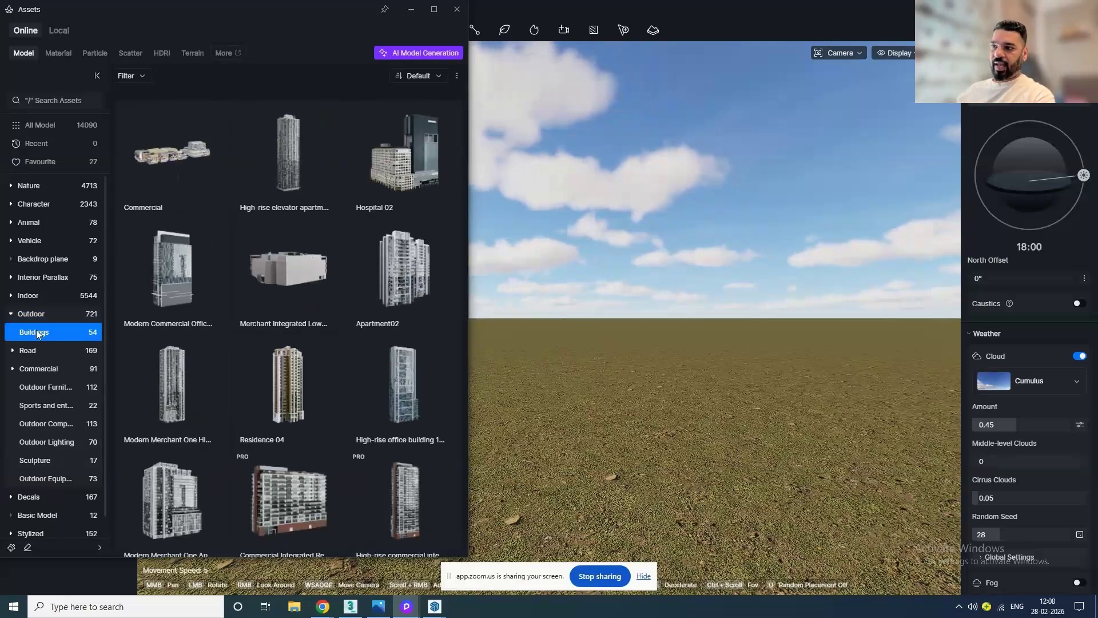
scroll(301, 311, "down", 3)
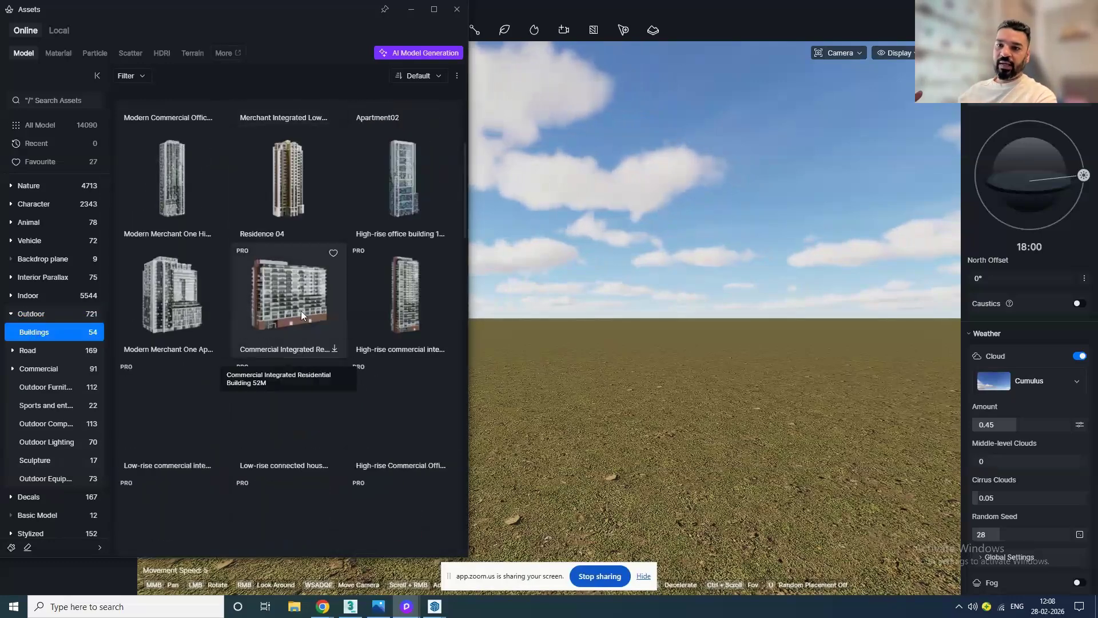
left_click(33, 351)
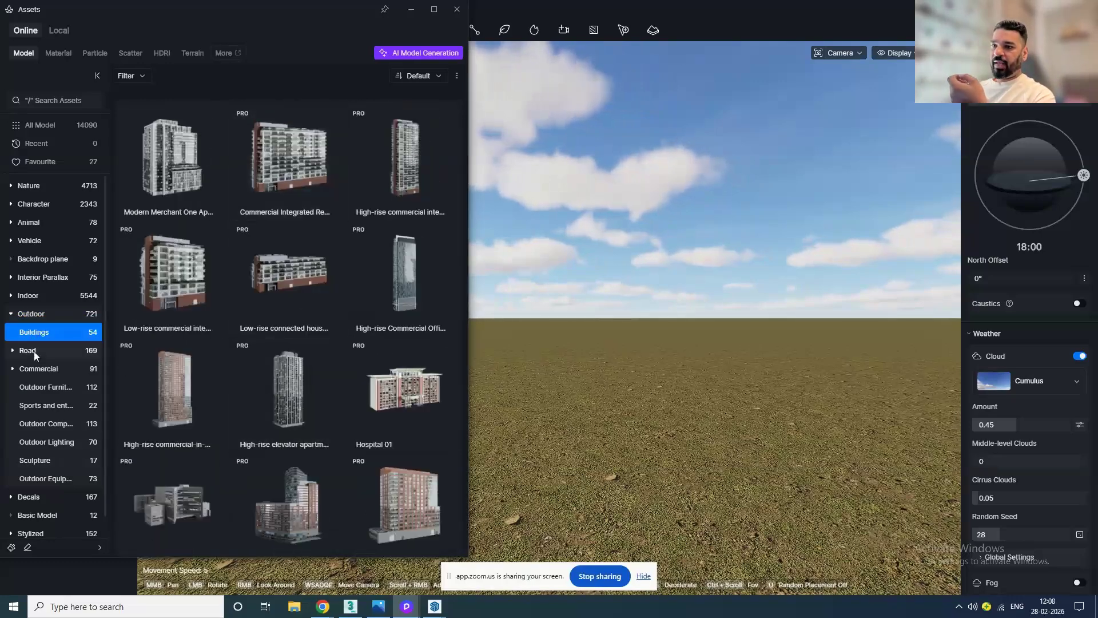
left_click(39, 367)
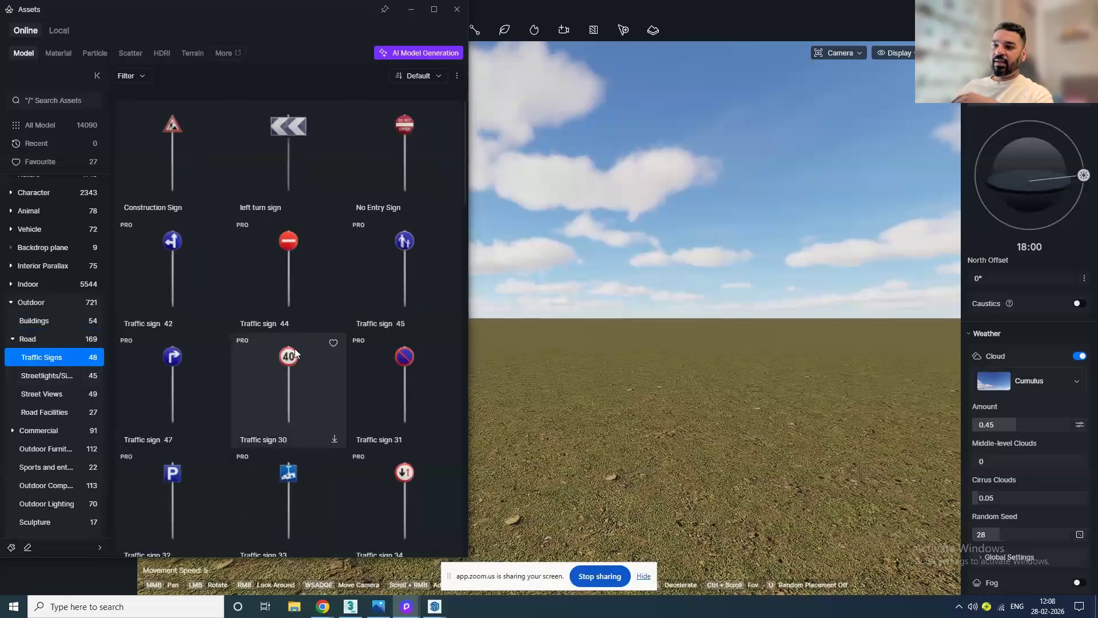
left_click(69, 418)
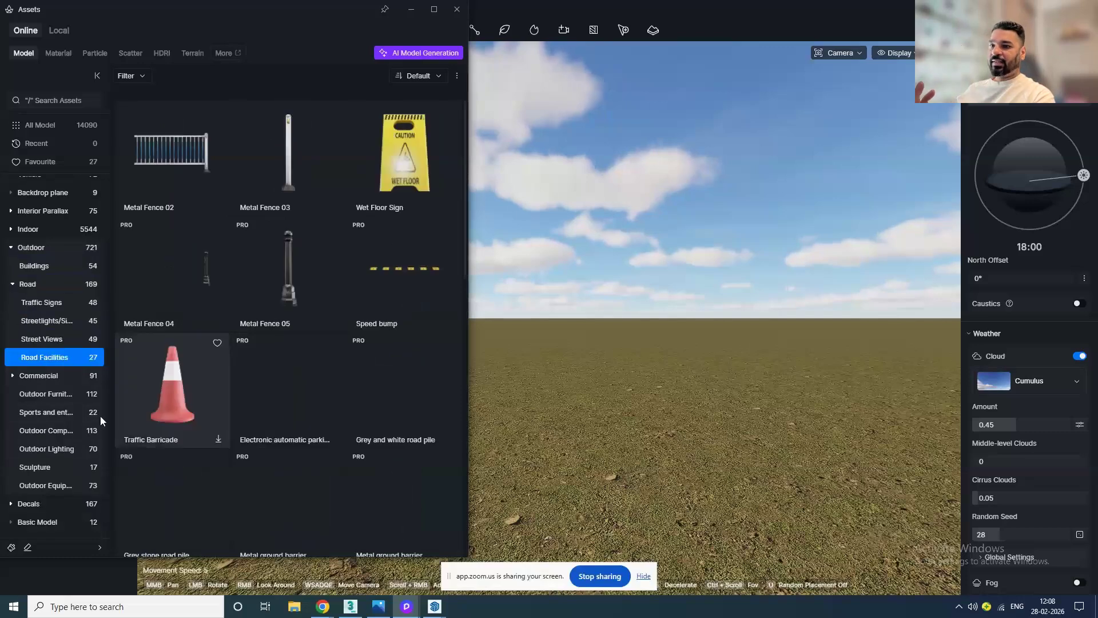
left_click(54, 375)
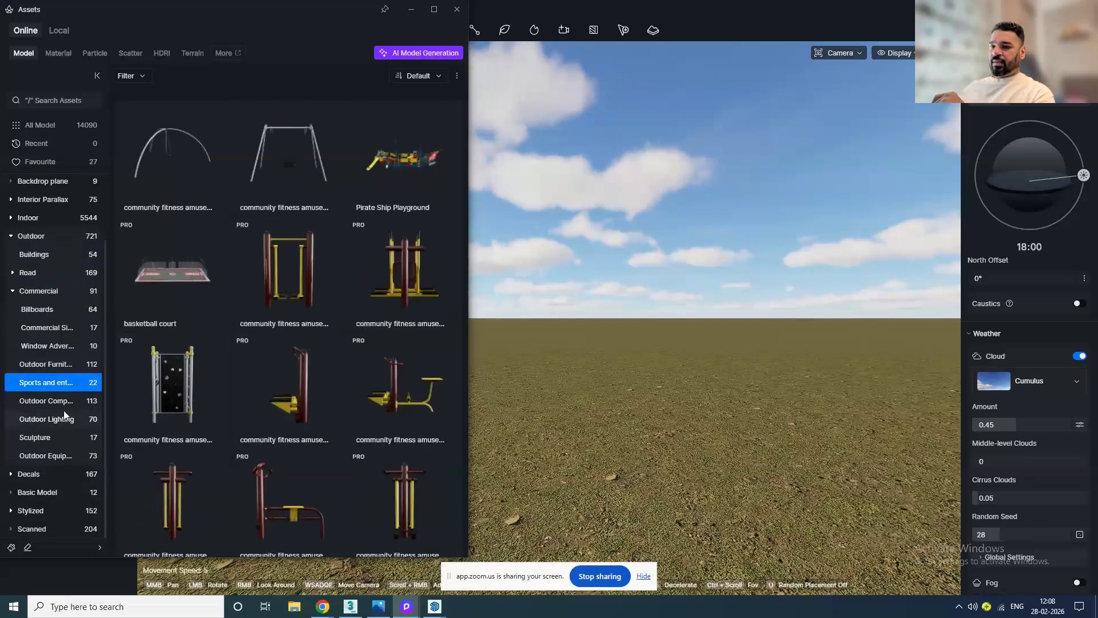
Step: Browse the Decals road signs and damaged walls, then scroll through the Particle library
left_click(43, 468)
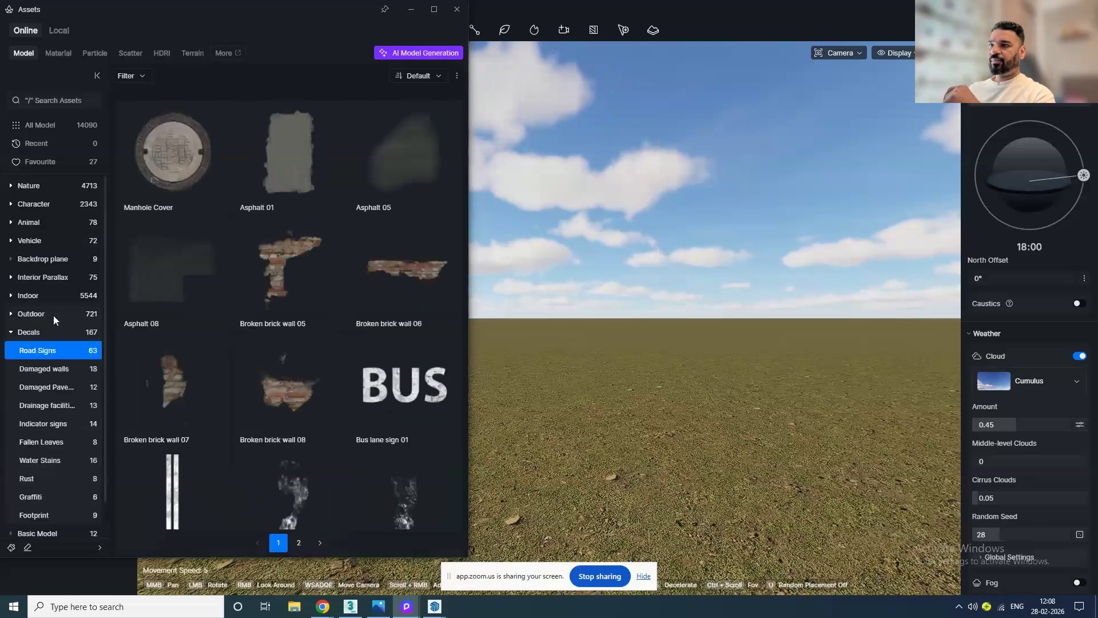
left_click(49, 369)
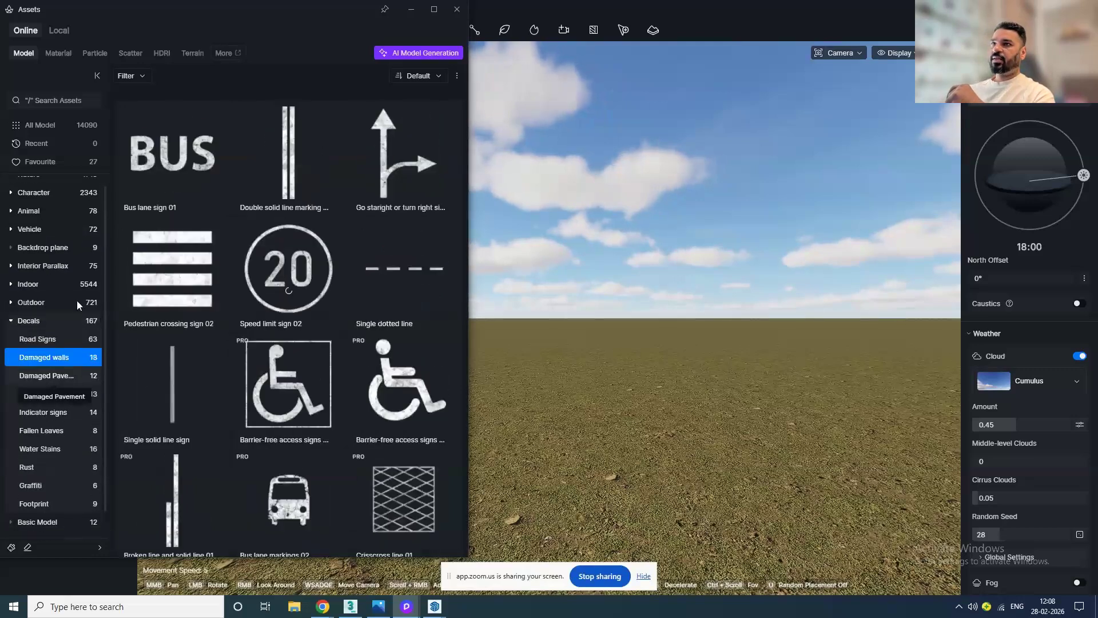
left_click(89, 53)
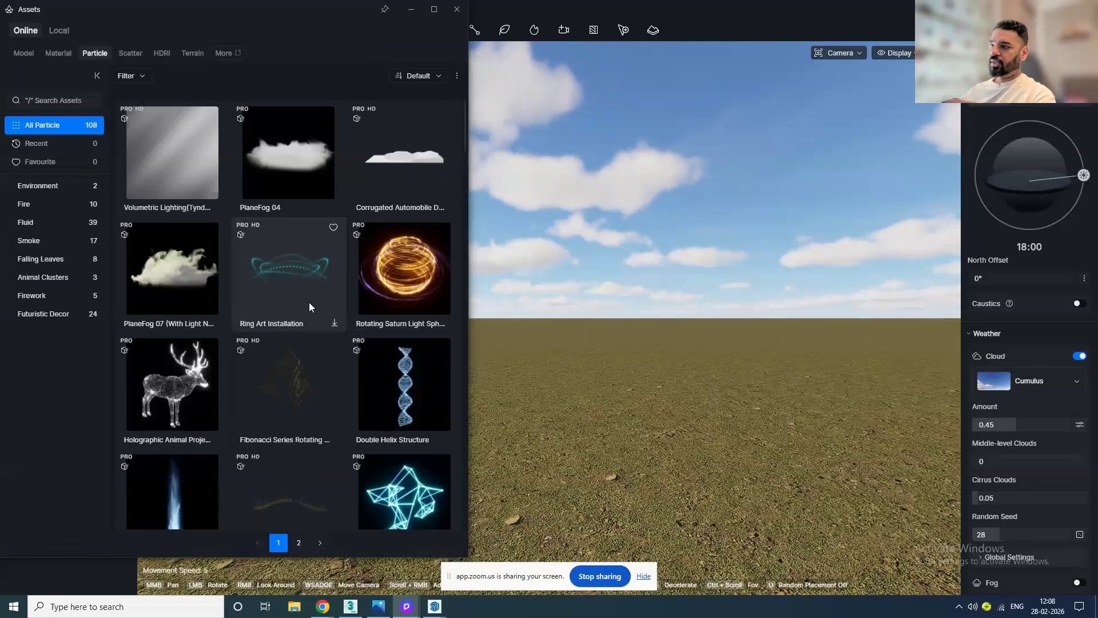
scroll(309, 307, "down", 3)
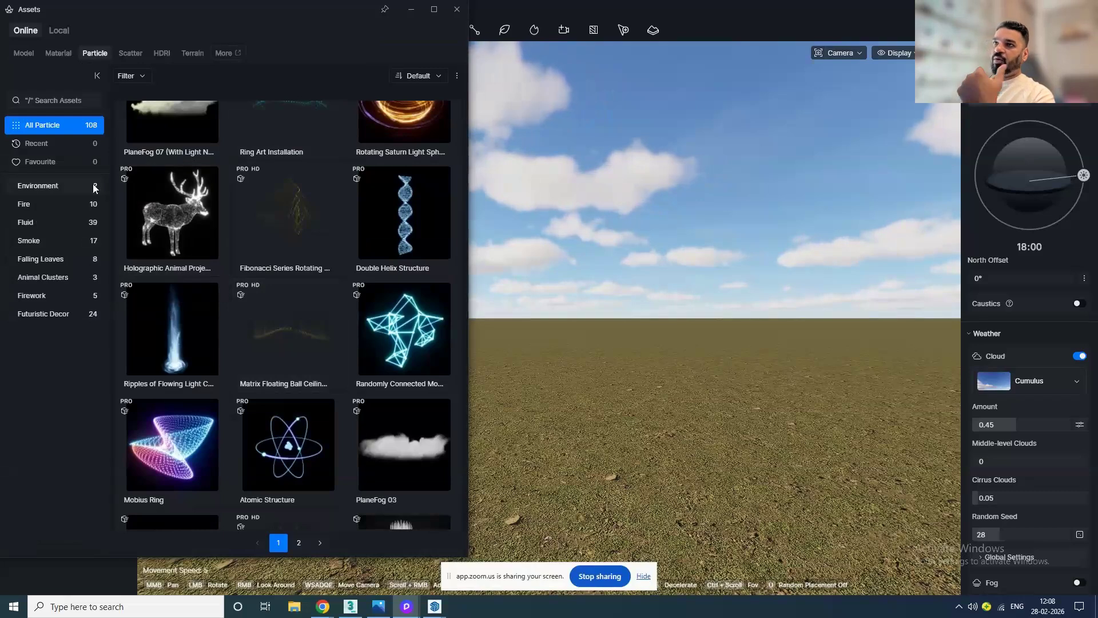
Step: Browse the Material library's Ceramic, Fabric cotton and linen, Glass and Leather categories
left_click(57, 57)
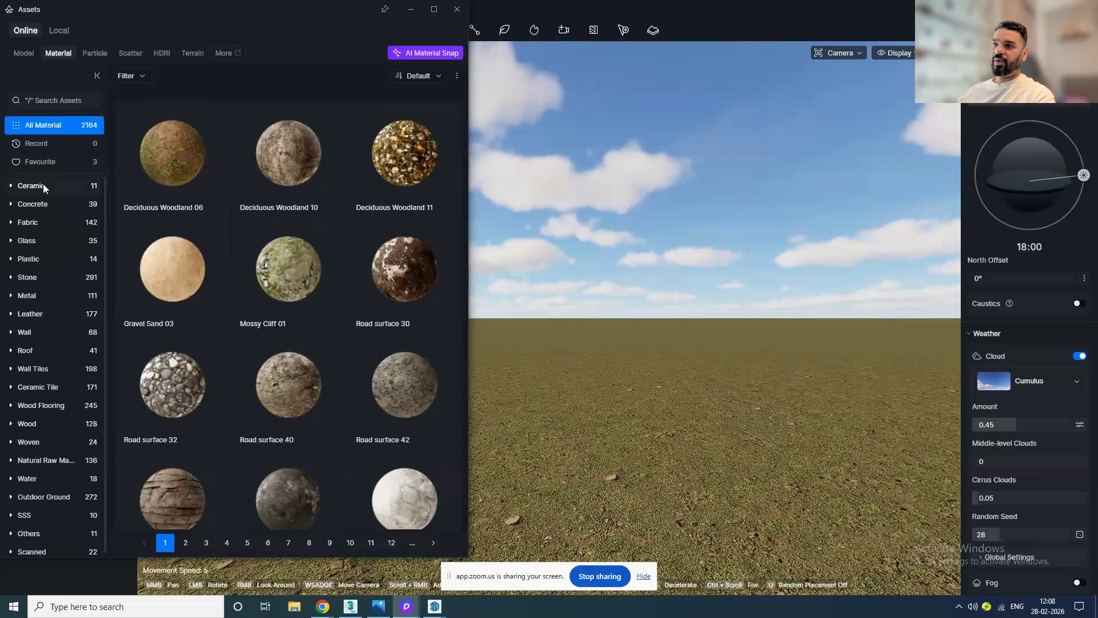
left_click(44, 184)
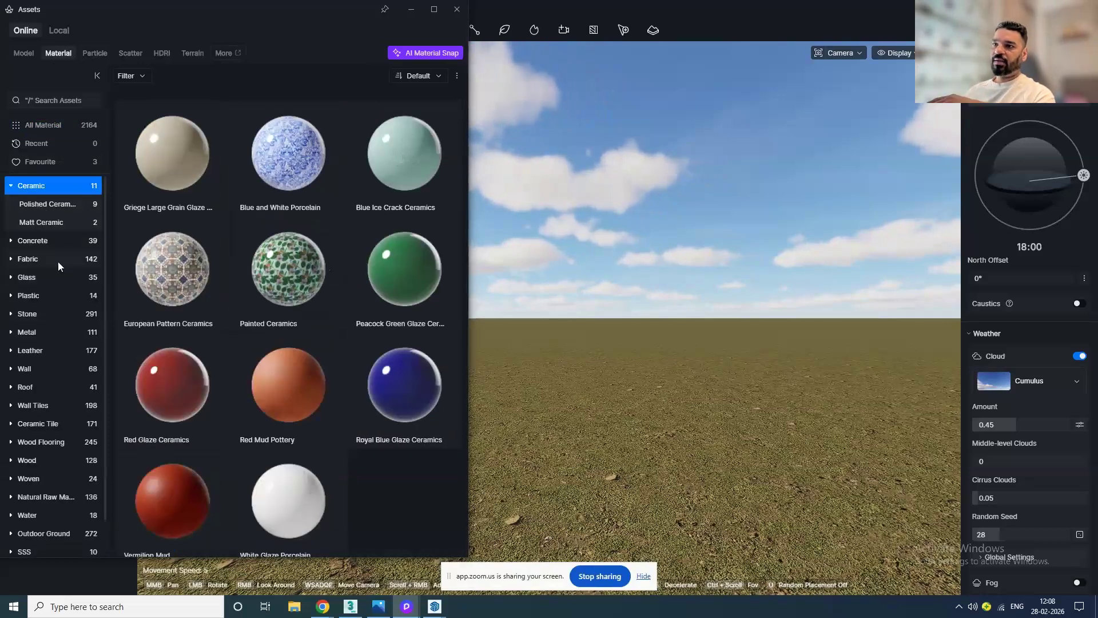
left_click(57, 261)
left_click(64, 242)
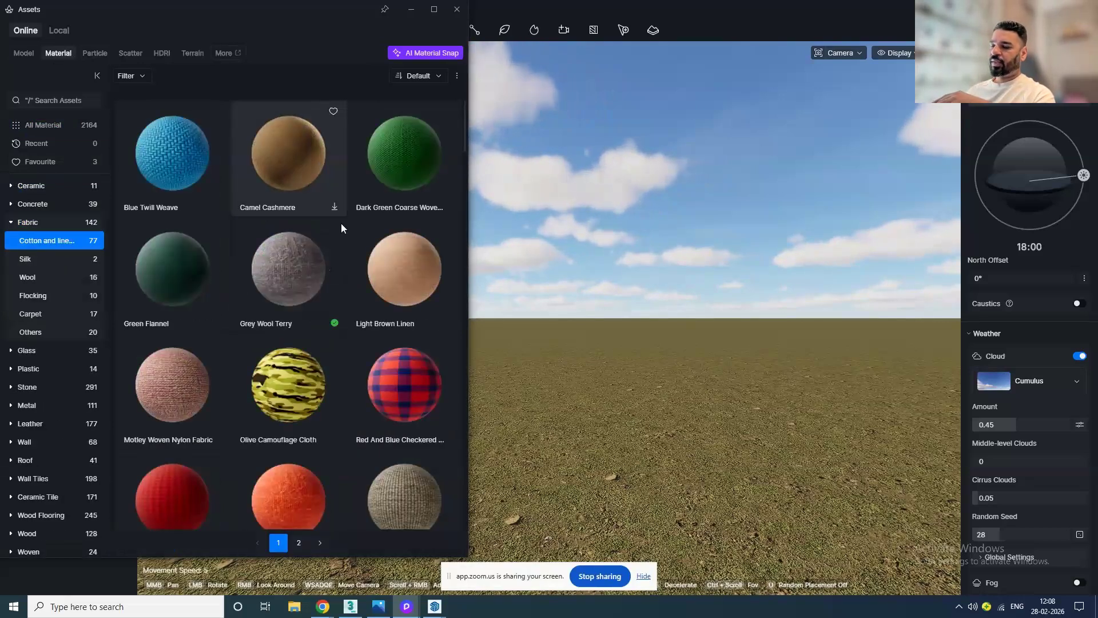
scroll(262, 418, "down", 3)
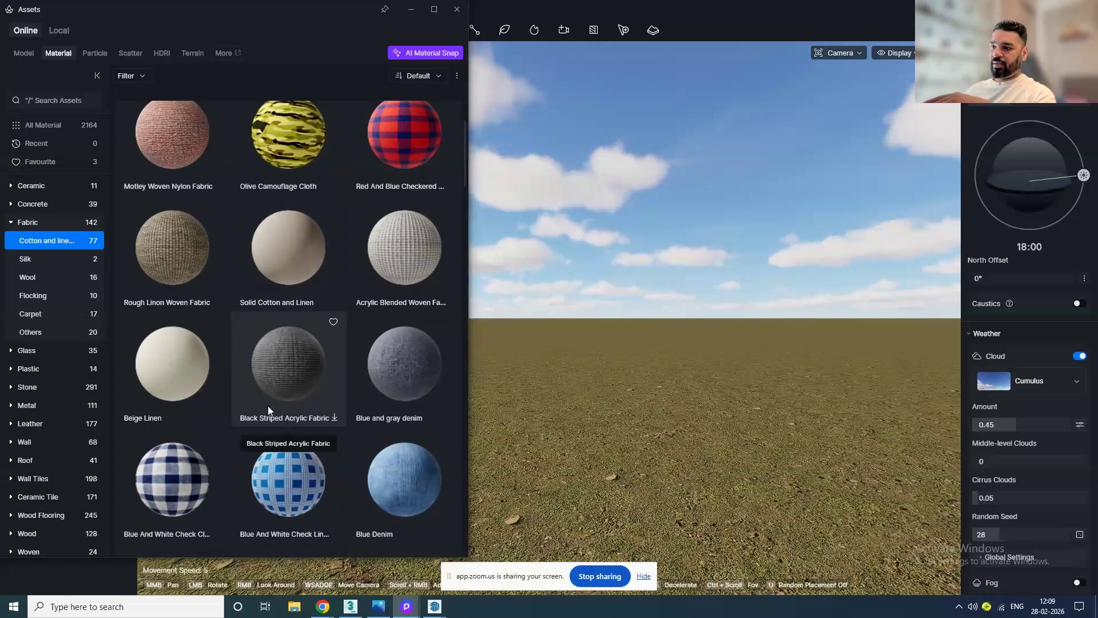
scroll(258, 403, "down", 8)
left_click(36, 350)
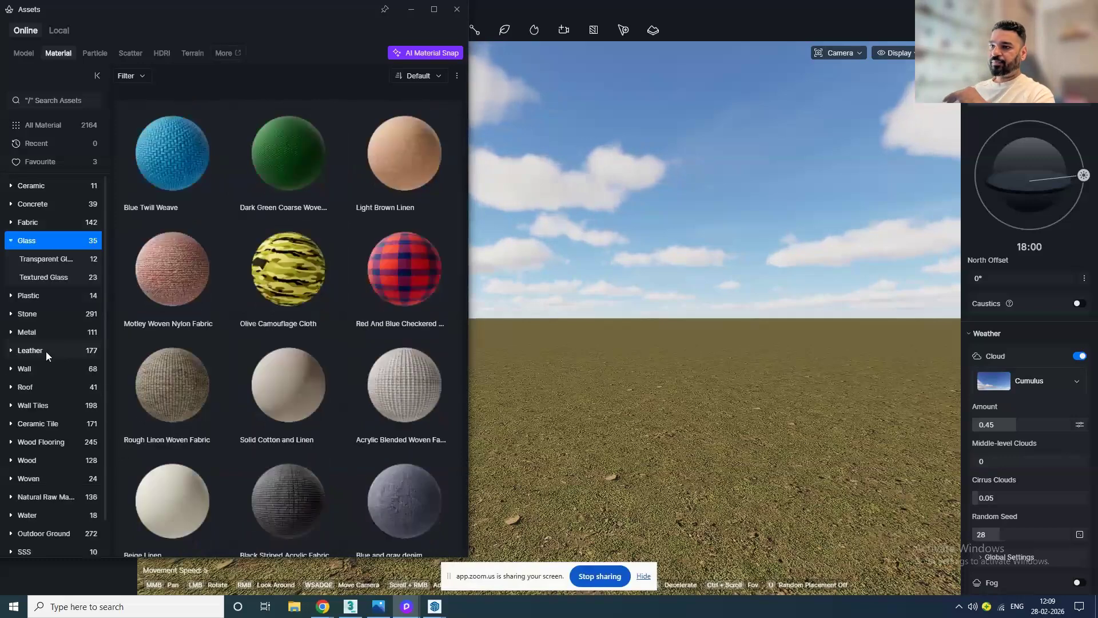
scroll(309, 312, "down", 2)
scroll(293, 341, "down", 3)
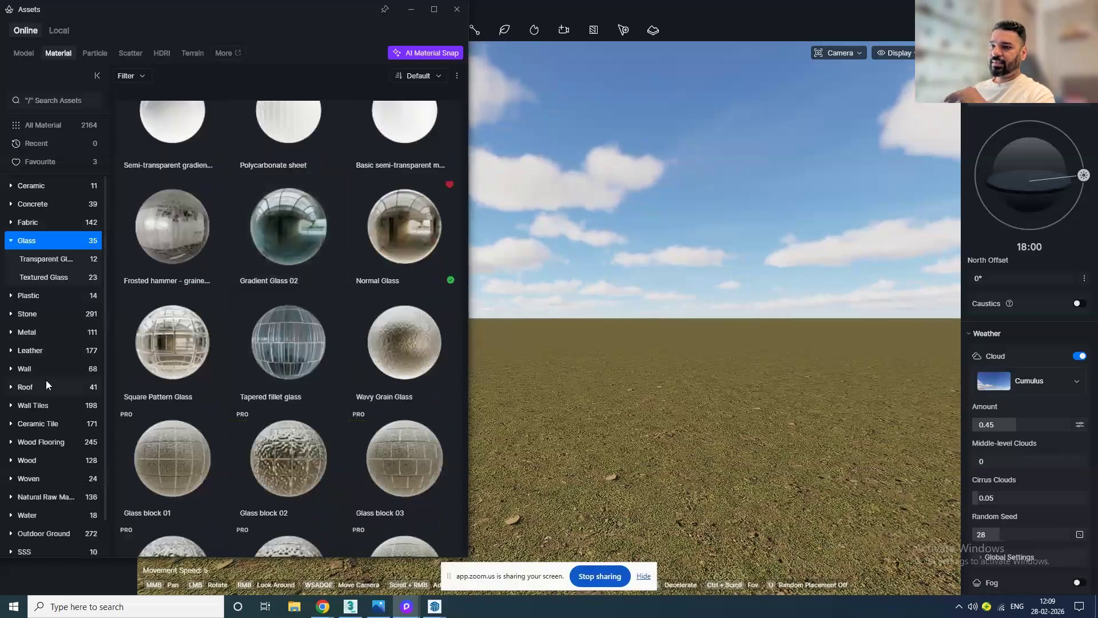
left_click(58, 350)
scroll(51, 425, "down", 1)
scroll(229, 366, "down", 2)
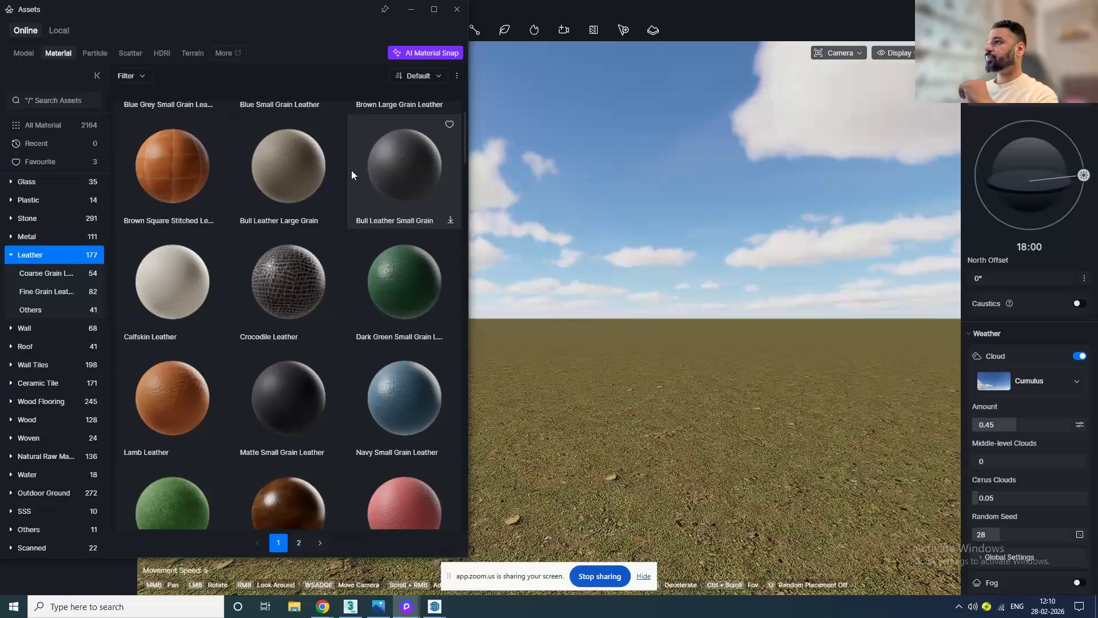
Step: Close the asset library, then open and close the video clip panel
left_click(453, 10)
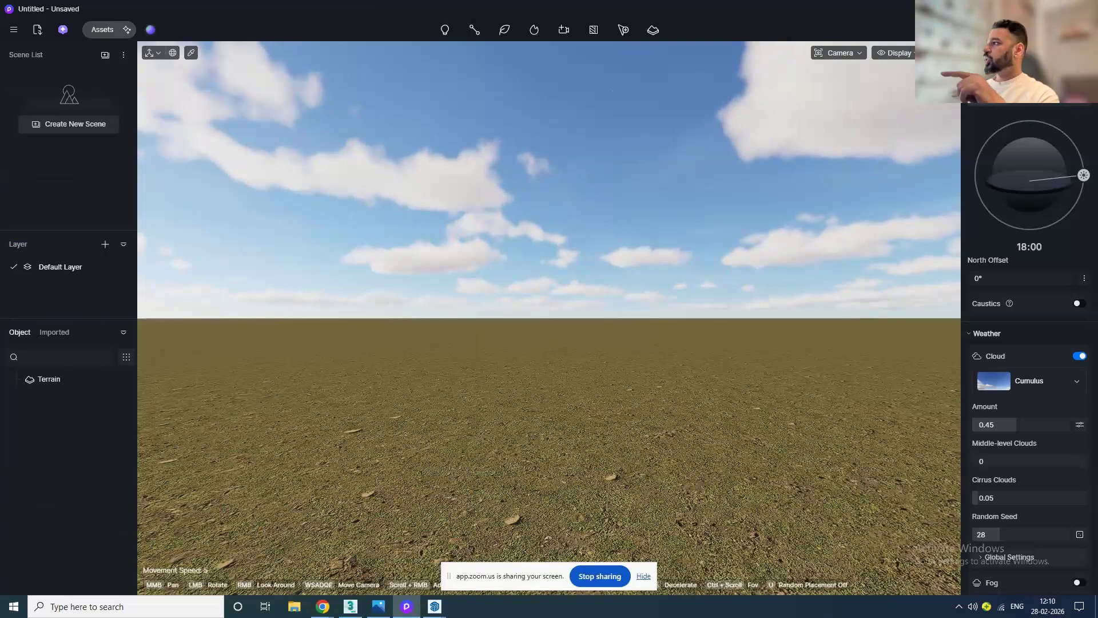
left_click(191, 53)
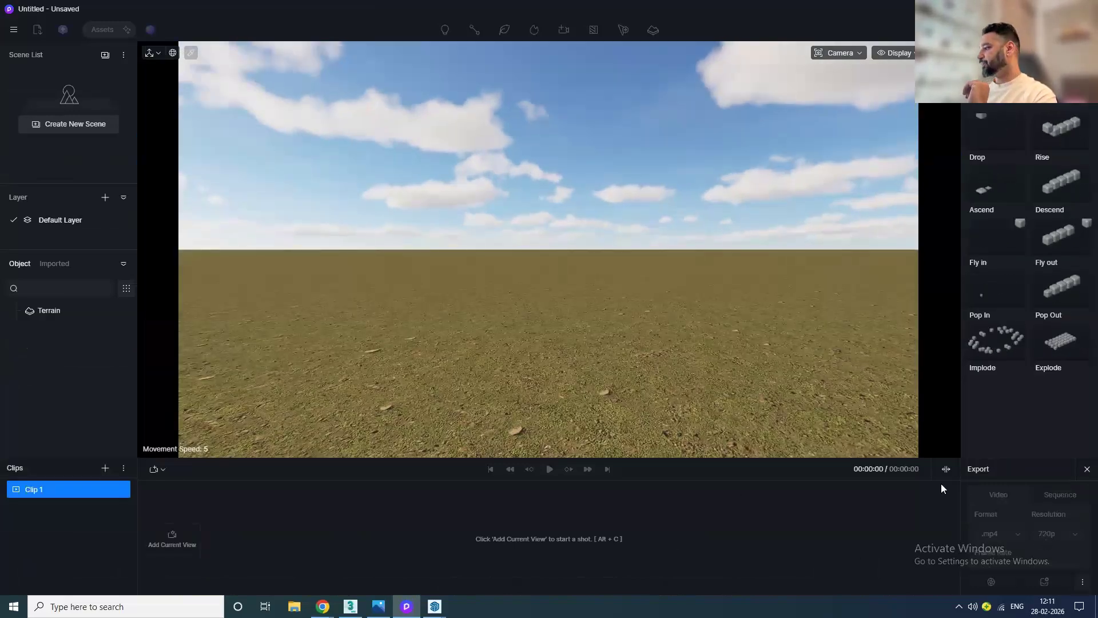
left_click(1087, 468)
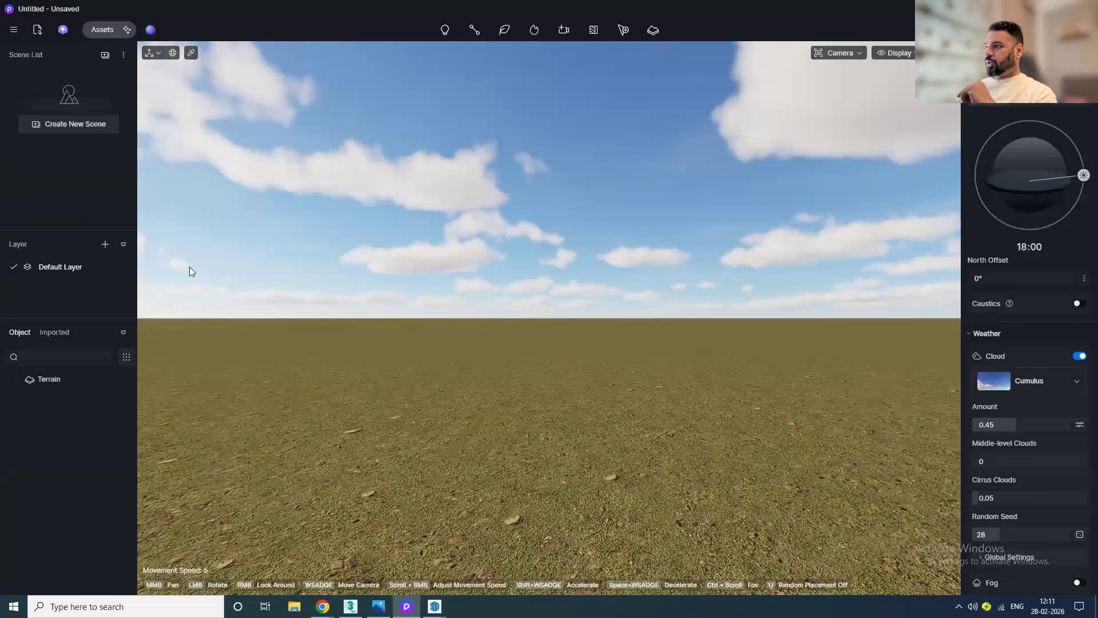
Step: Switch to 3ds Max, open the recent LivingRoom.max file and close the Scene Converter dialog
left_click(349, 608)
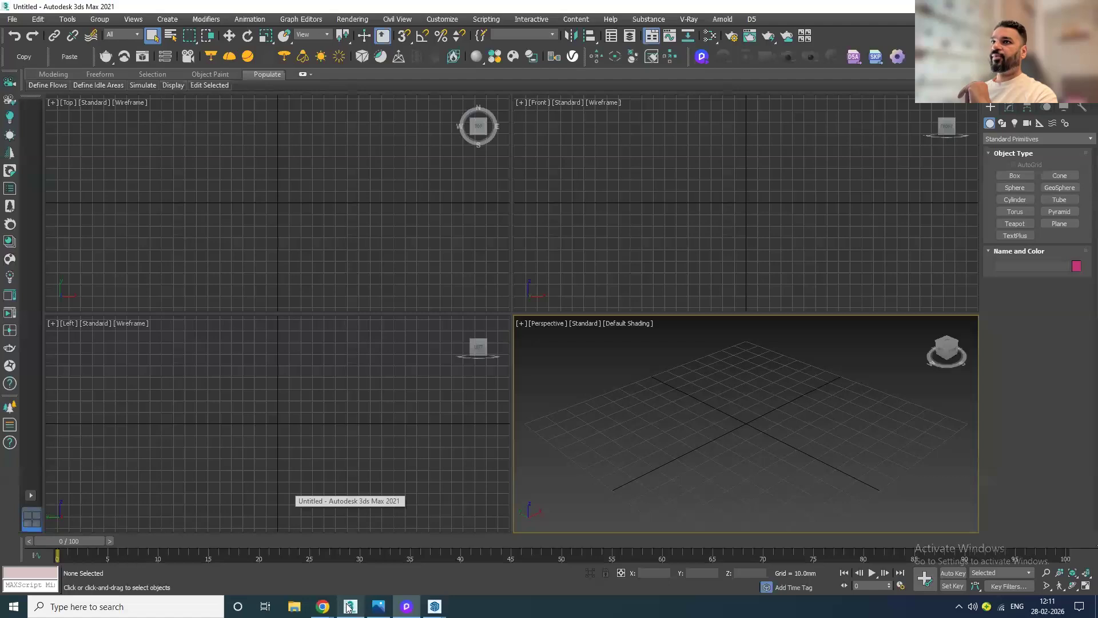
left_click(17, 20)
mouse_move(40, 84)
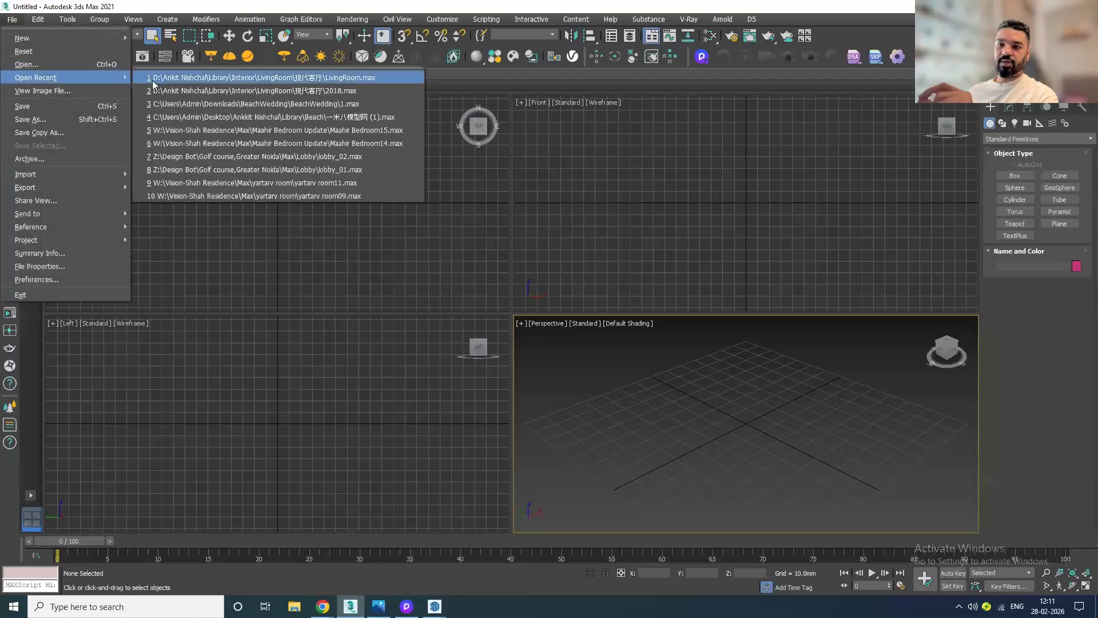
left_click(203, 78)
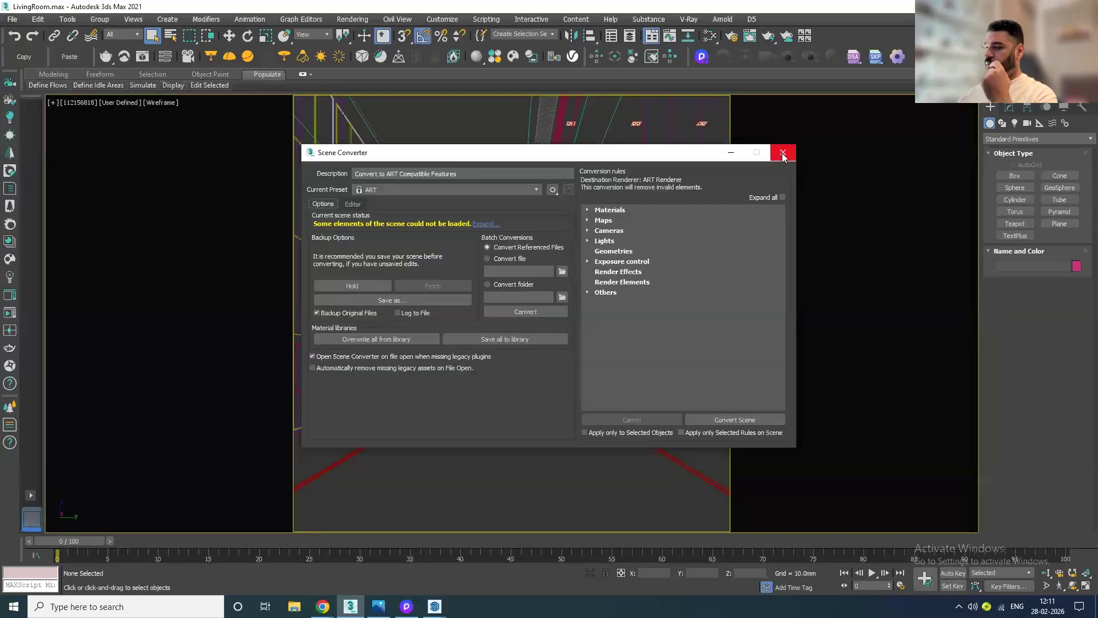
left_click(783, 152)
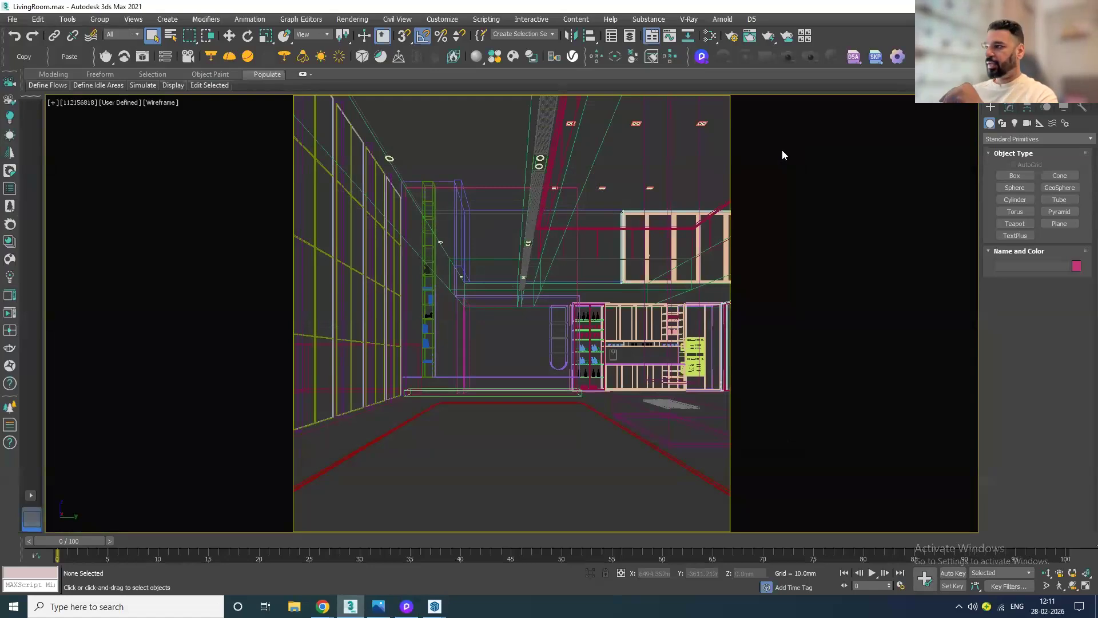
Step: Switch the camera viewport to shaded display with the Standard preset
key("F3")
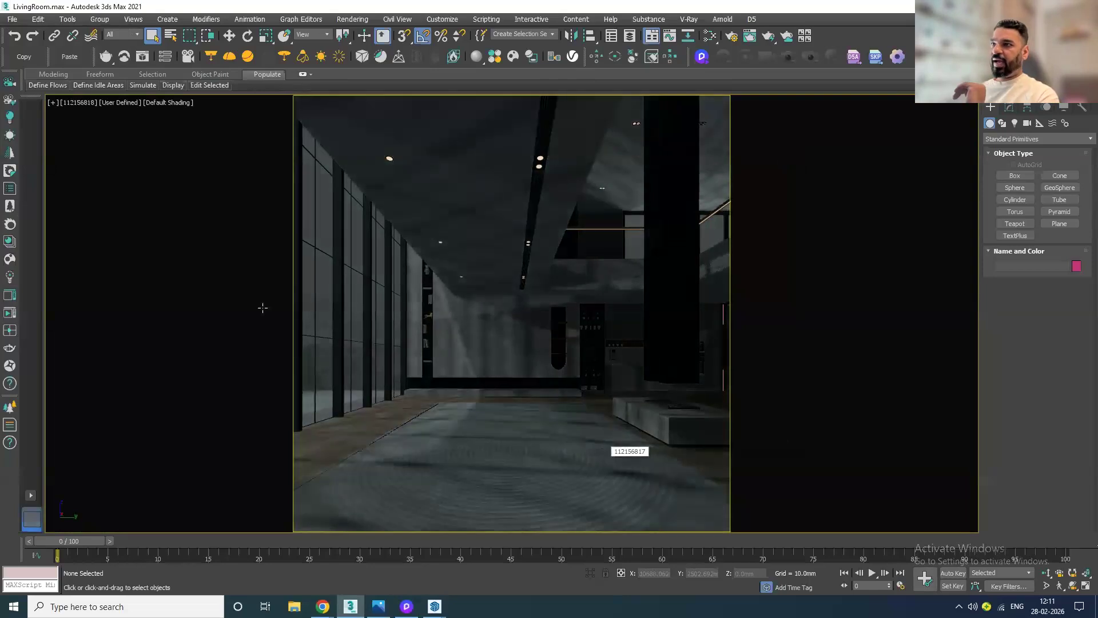
left_click(118, 106)
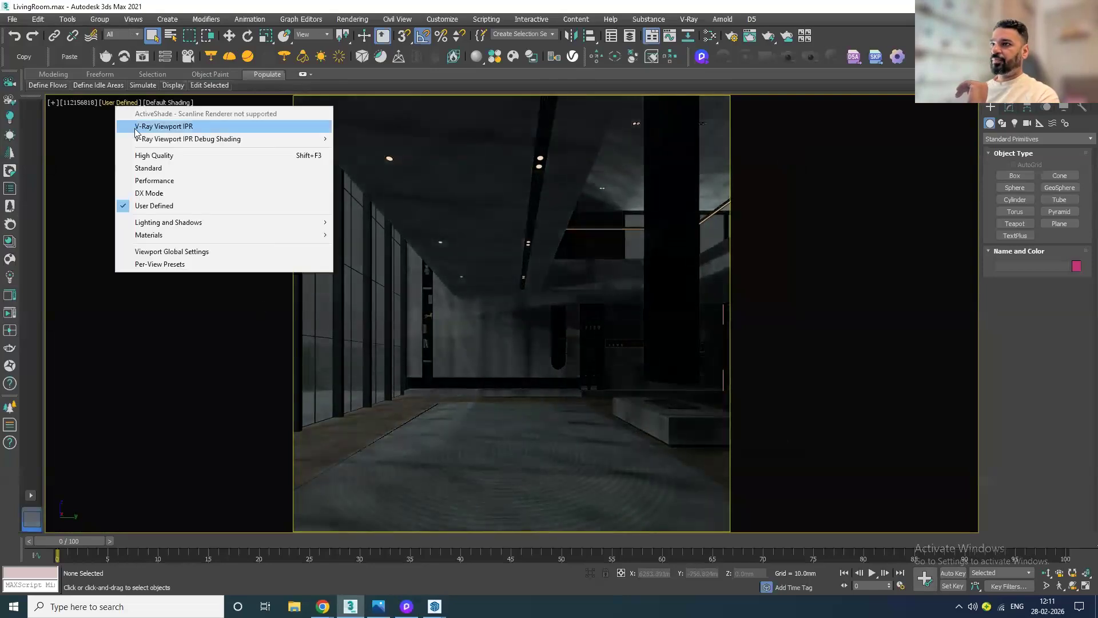
left_click(147, 162)
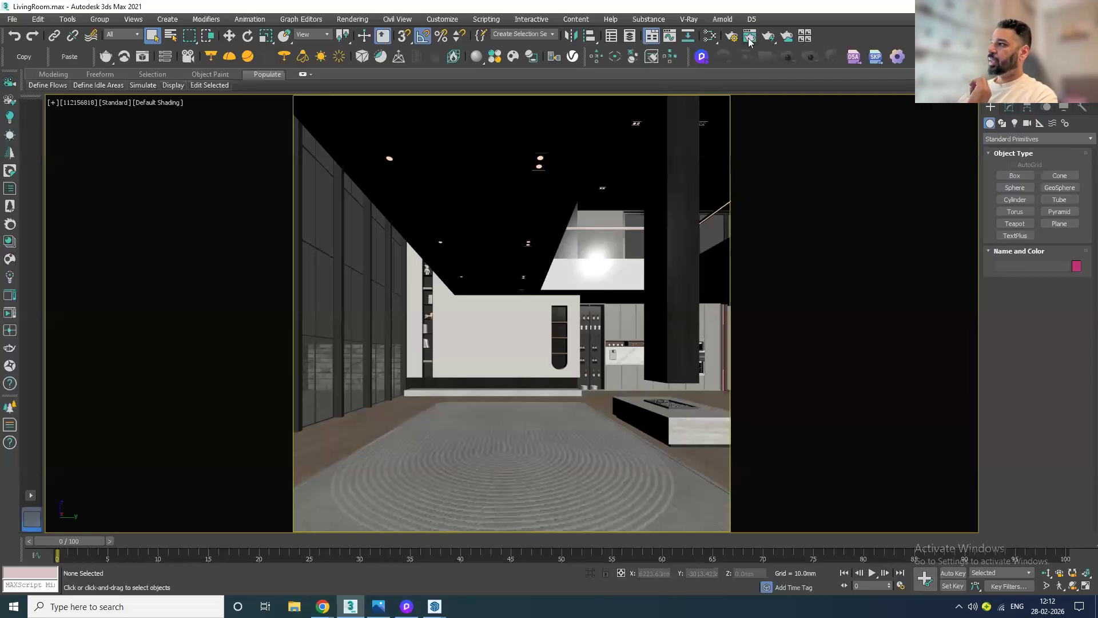
Step: Sync the living room scene to D5 Render and switch to the D5 window, restoring its size
left_click(702, 59)
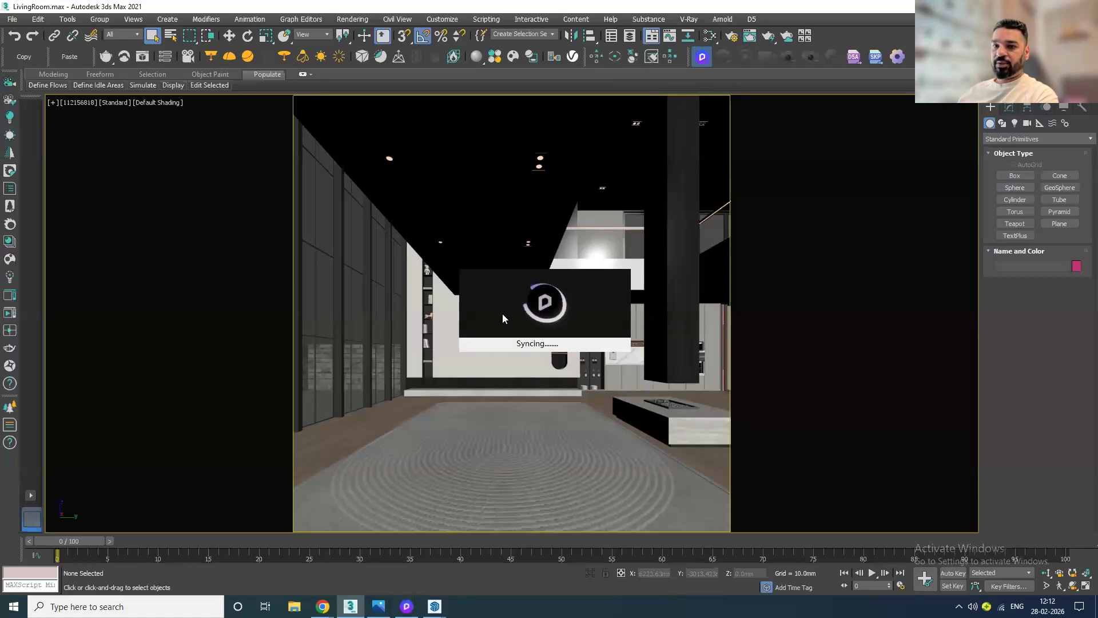
left_click(406, 606)
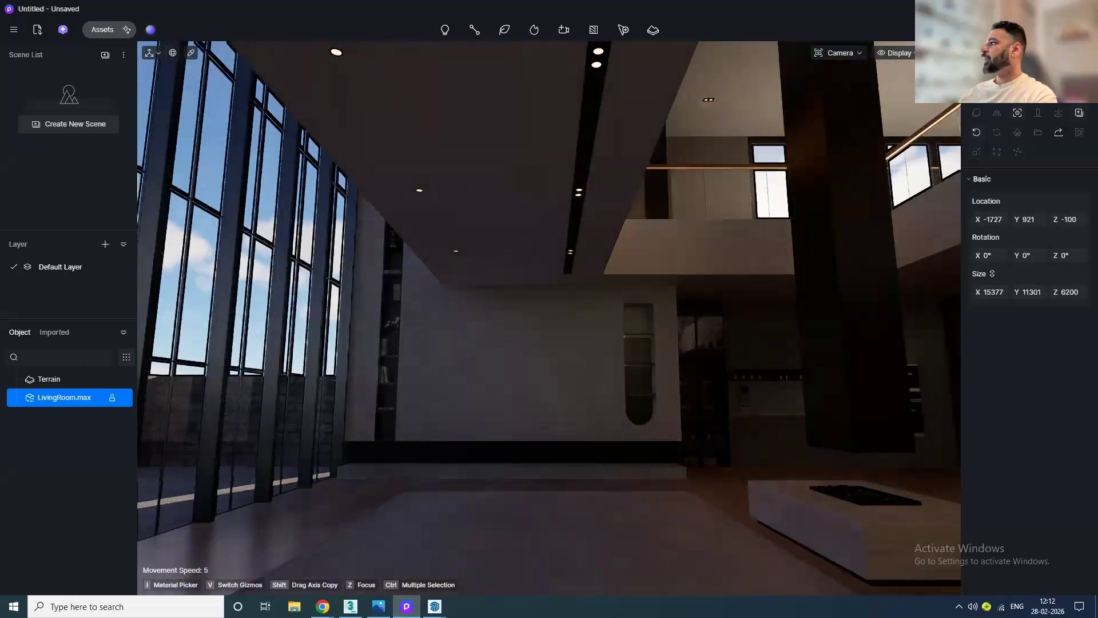
left_click(1063, 9)
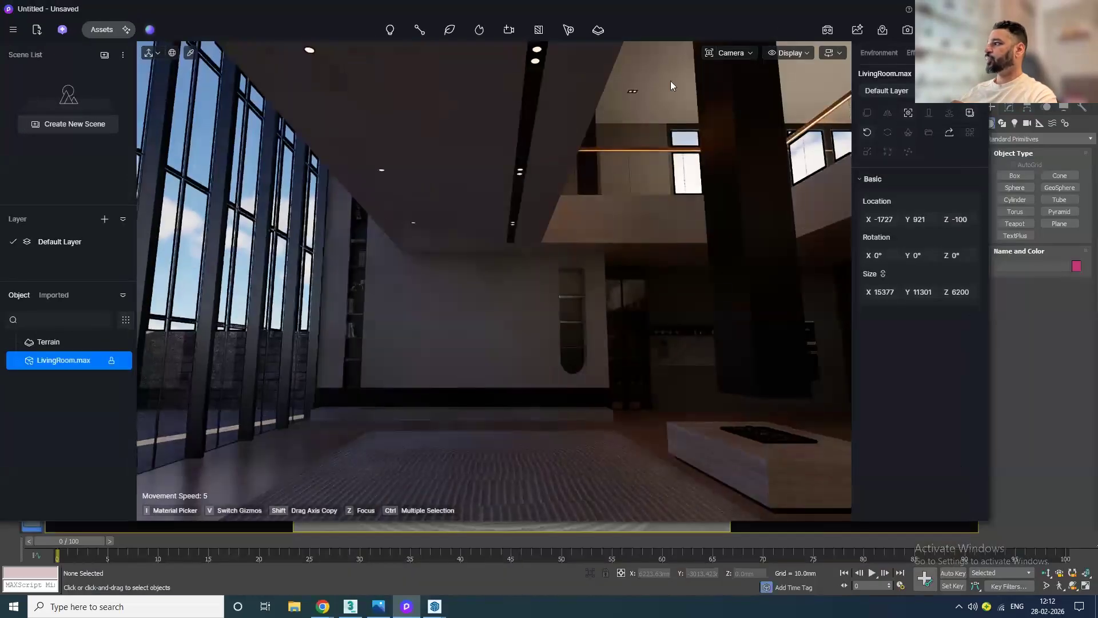
Step: Arrange the D5 Render and 3ds Max windows side by side on screen
left_click_drag(989, 126, 379, 217)
left_click(794, 84)
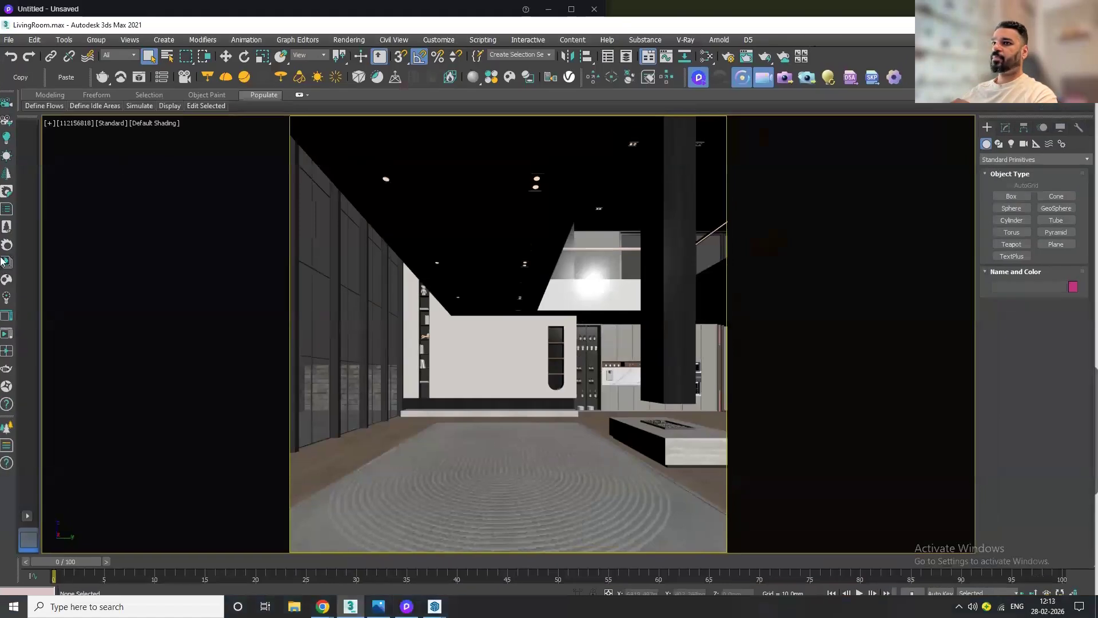
left_click_drag(145, 30, 629, 36)
key("super+Right")
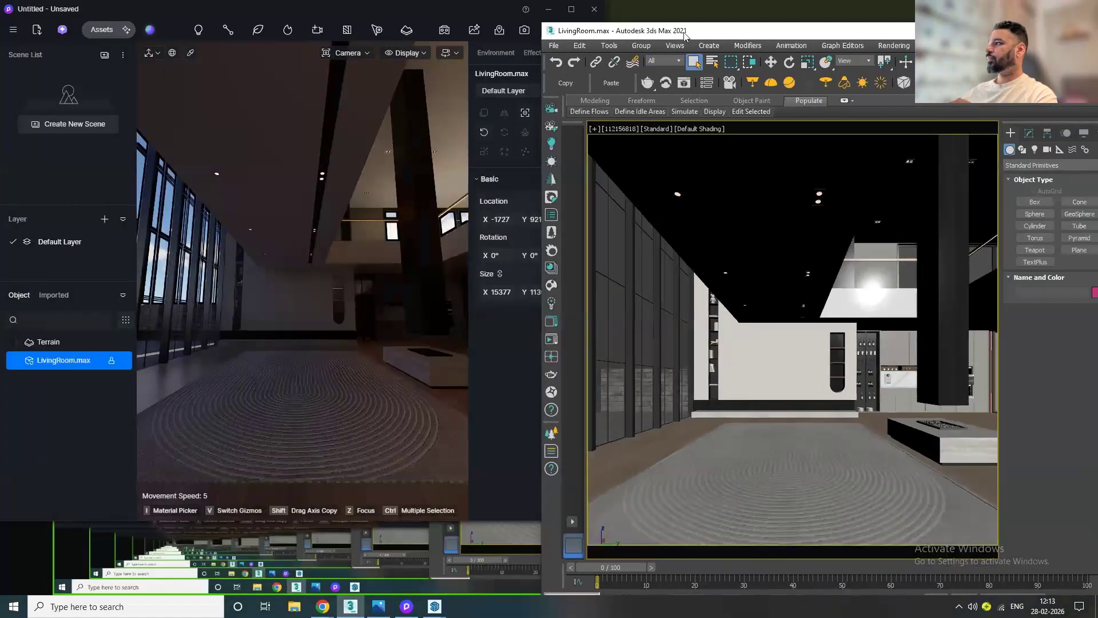
left_click_drag(336, 10, 326, 29)
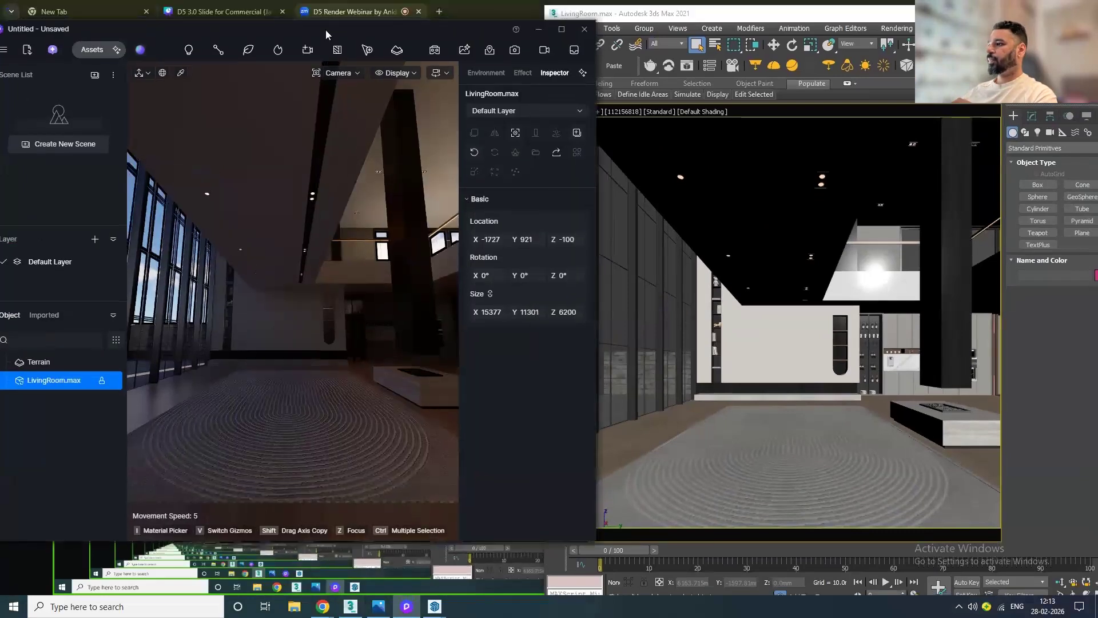
left_click(600, 301)
left_click(535, 360)
left_click_drag(595, 398, 532, 405)
left_click_drag(596, 419, 567, 418)
left_click_drag(632, 16, 685, 21)
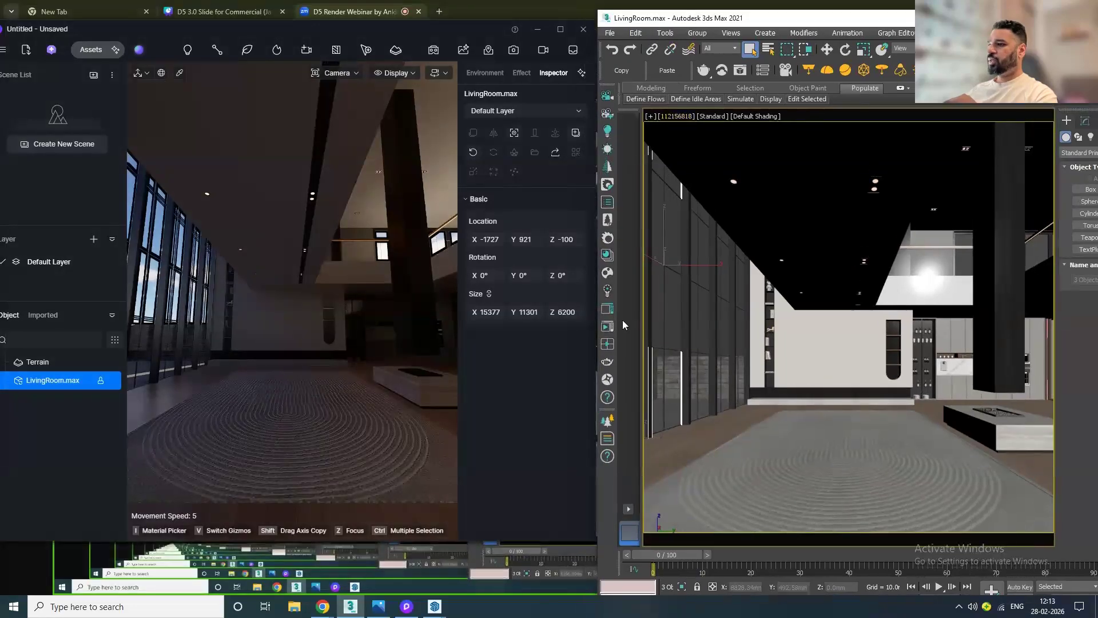
Step: Return the 3ds Max viewport to the scene camera view
left_click(766, 364)
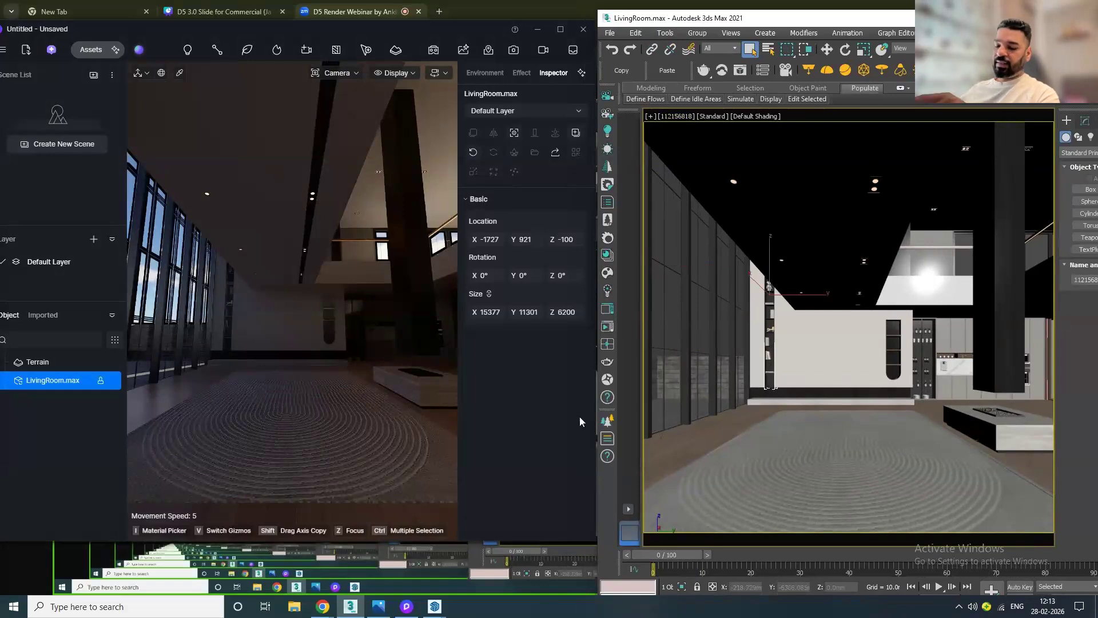
middle_click_drag(879, 360, 851, 385)
key("p")
key("c")
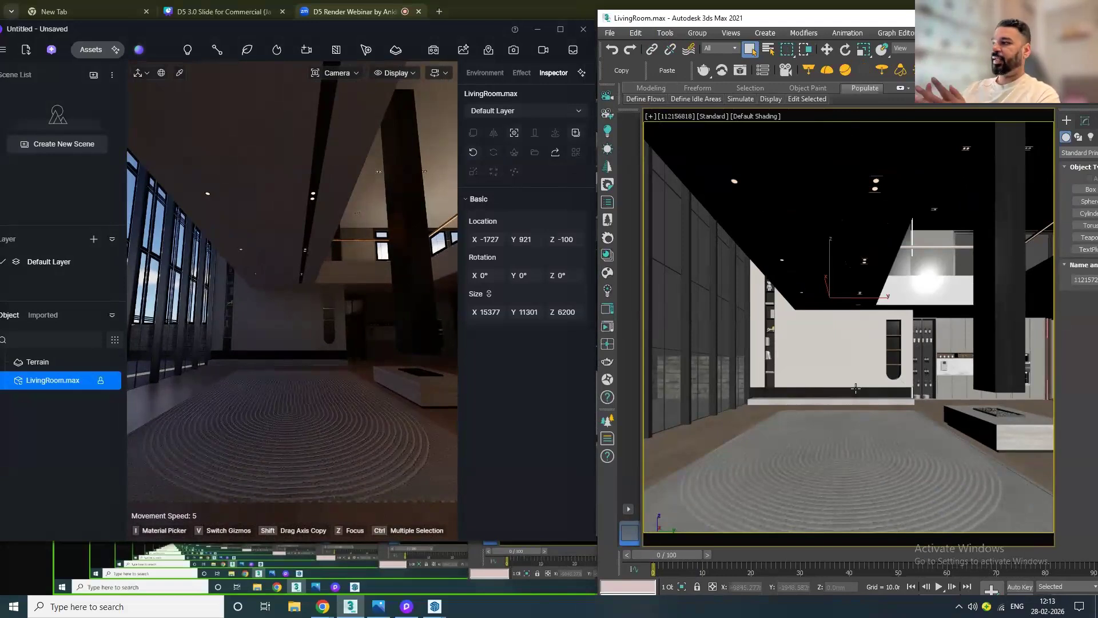
Step: Try moving the coffee table across the floor with the Move tool, then undo the move
left_click(986, 424)
key("w")
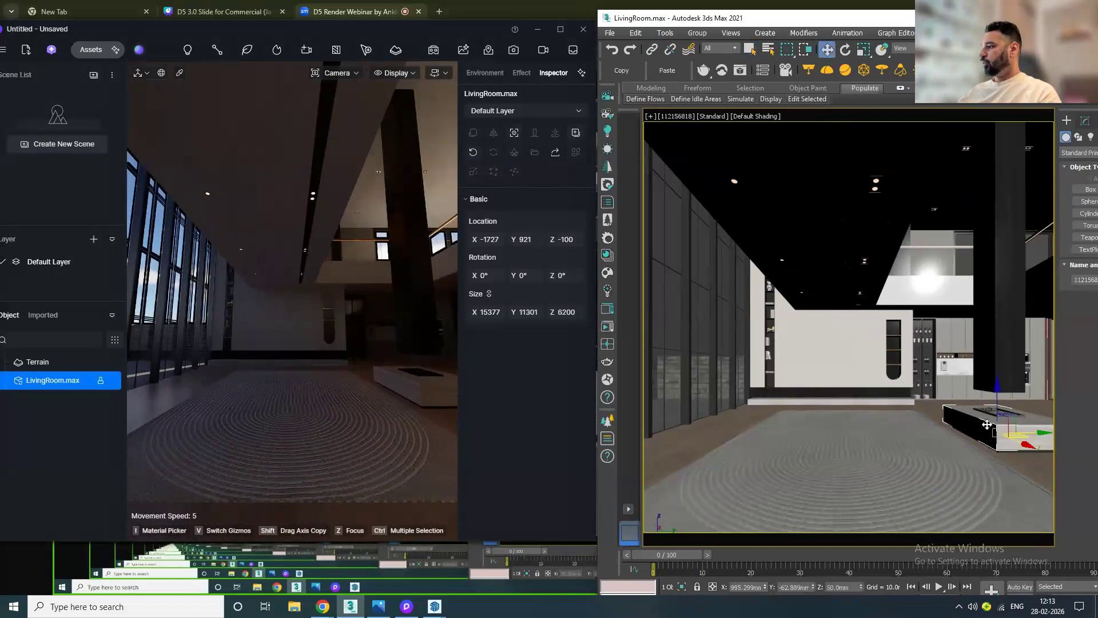
left_click_drag(987, 424, 901, 469)
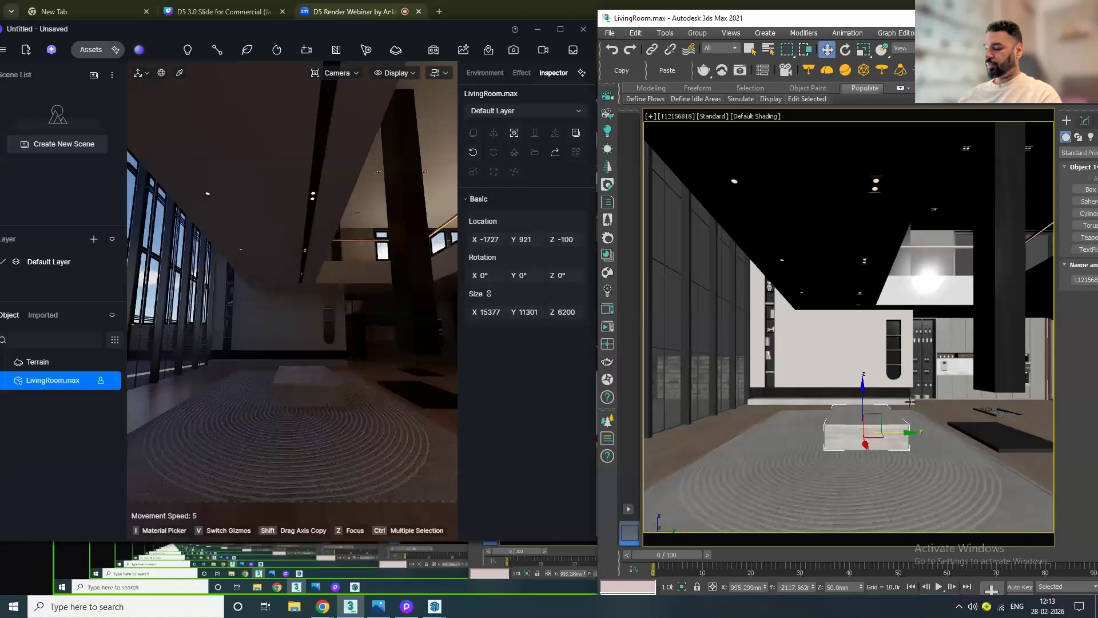
key("ctrl+z")
Step: Try raising the cabinet unit behind the table, then undo the move
left_click(982, 356)
left_click_drag(997, 366, 997, 295)
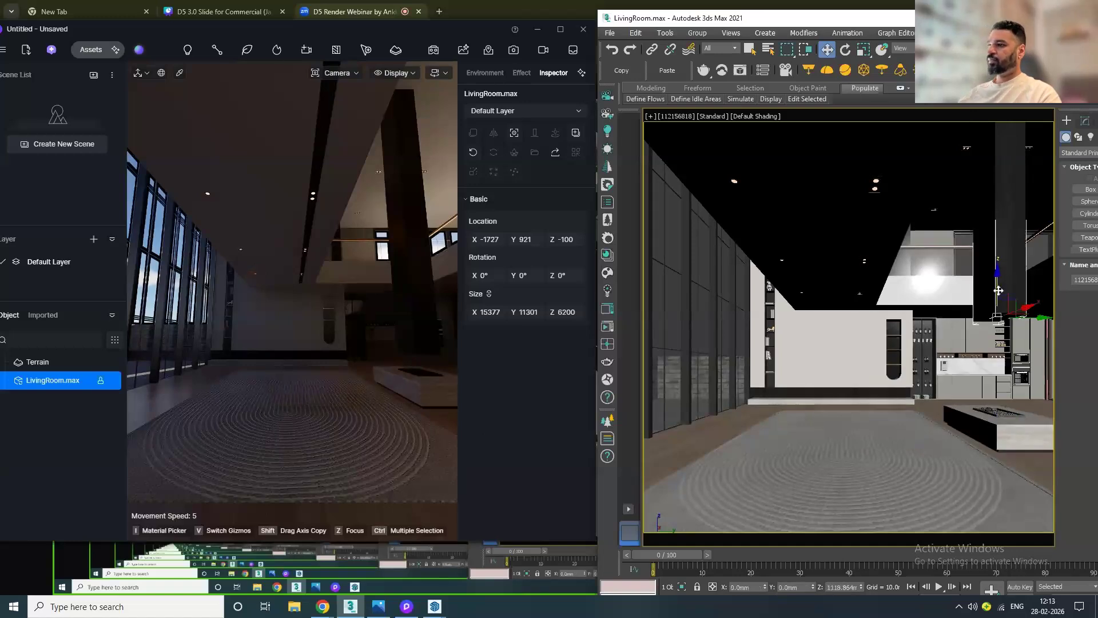
key("ctrl+z")
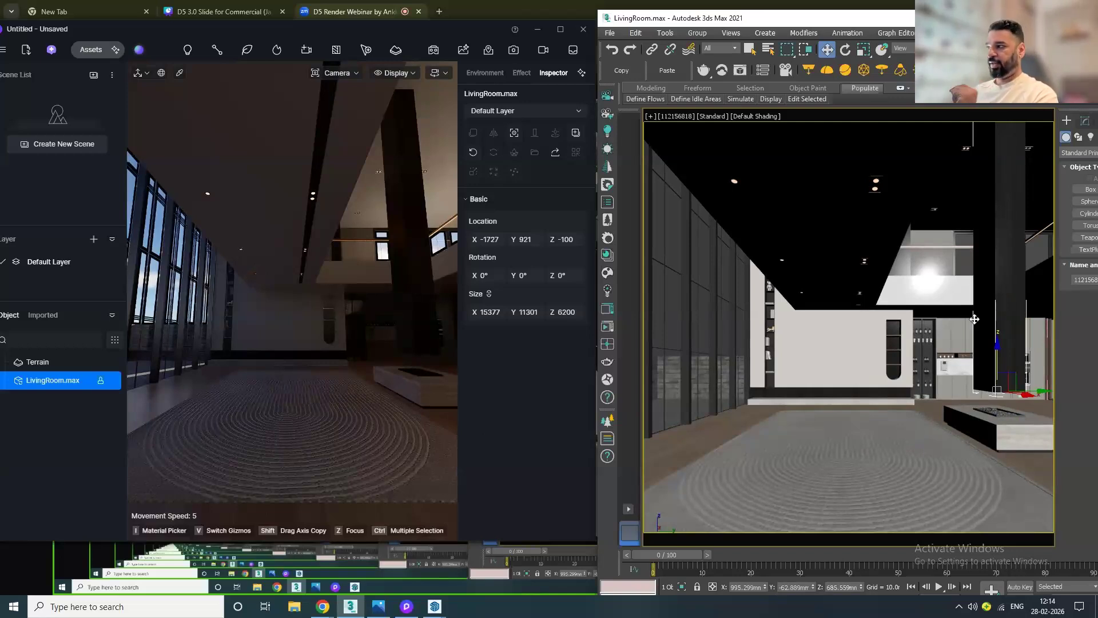
Step: Try scaling the rug in the 3ds Max viewport with the Scale tool, then undo the scaling
left_click(785, 447)
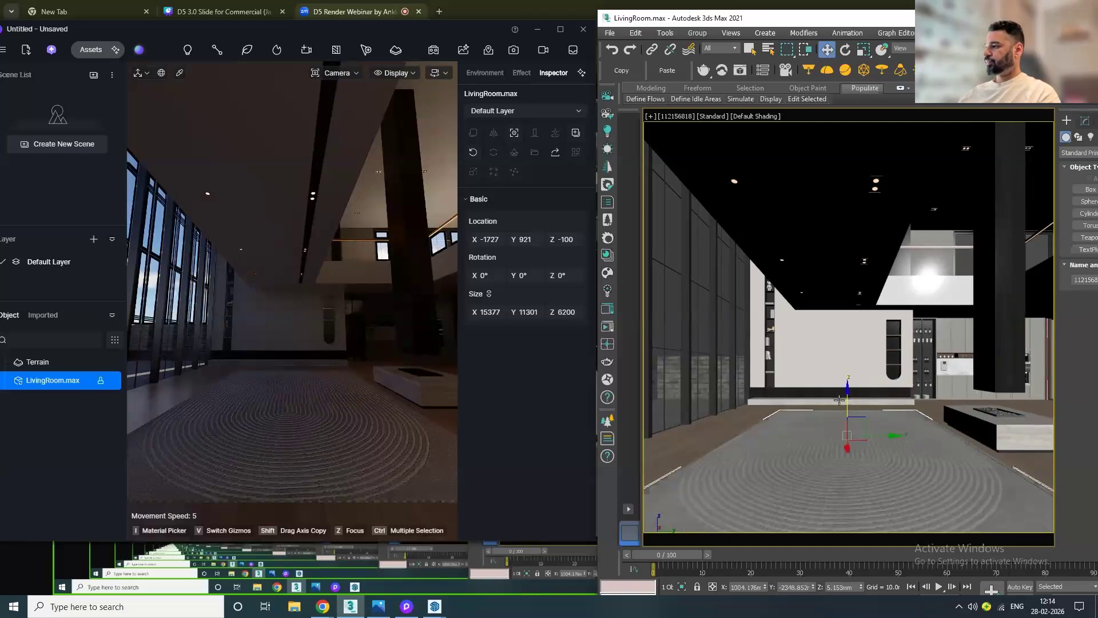
key("r")
left_click_drag(884, 440, 925, 433)
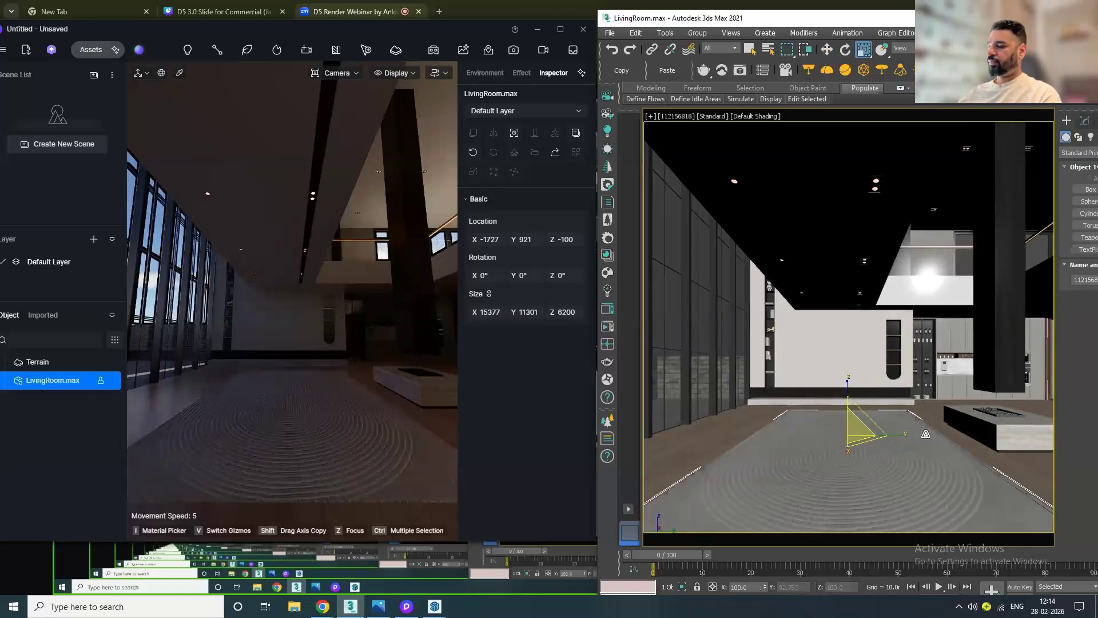
left_click_drag(847, 453, 847, 446)
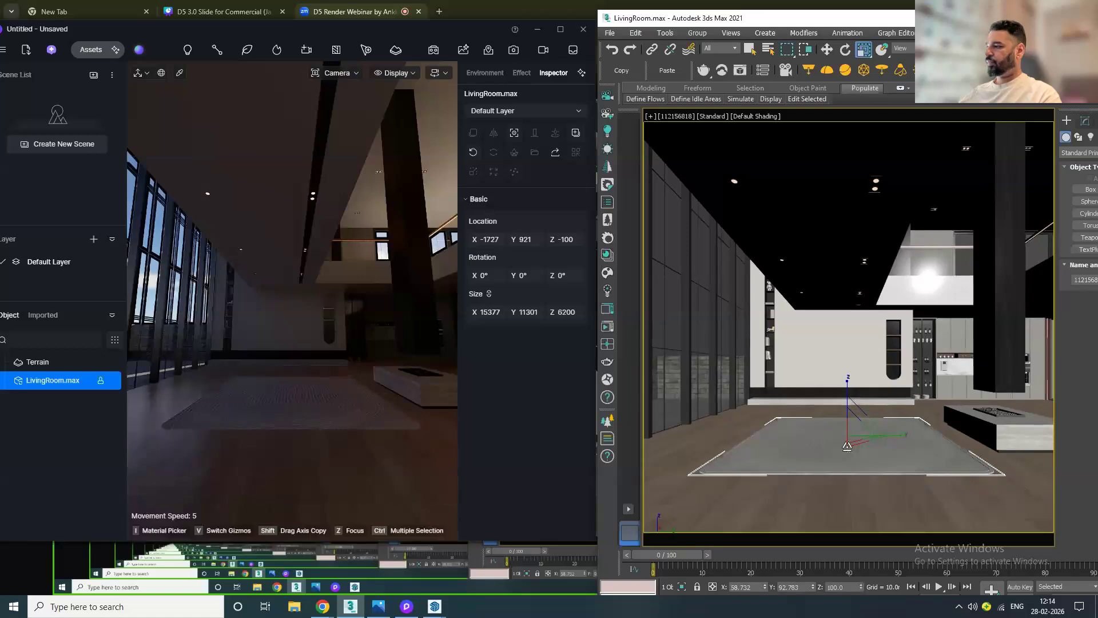
key("ctrl+z")
left_click(724, 447)
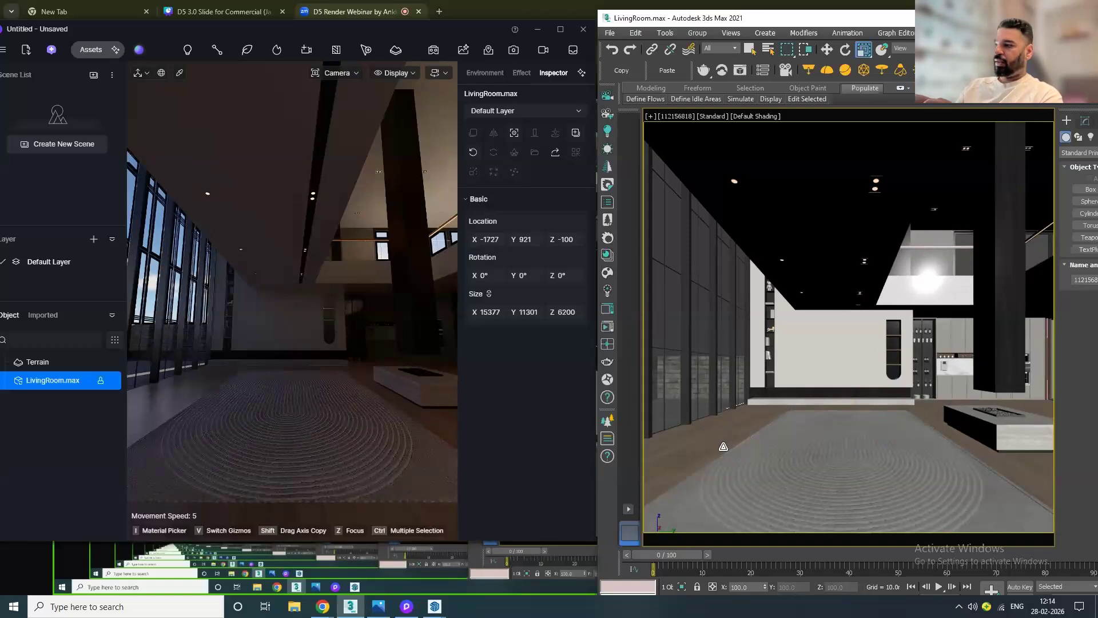
Step: Open the Slate Material Editor and create a new CoronaLegacyMtl material node
key("w")
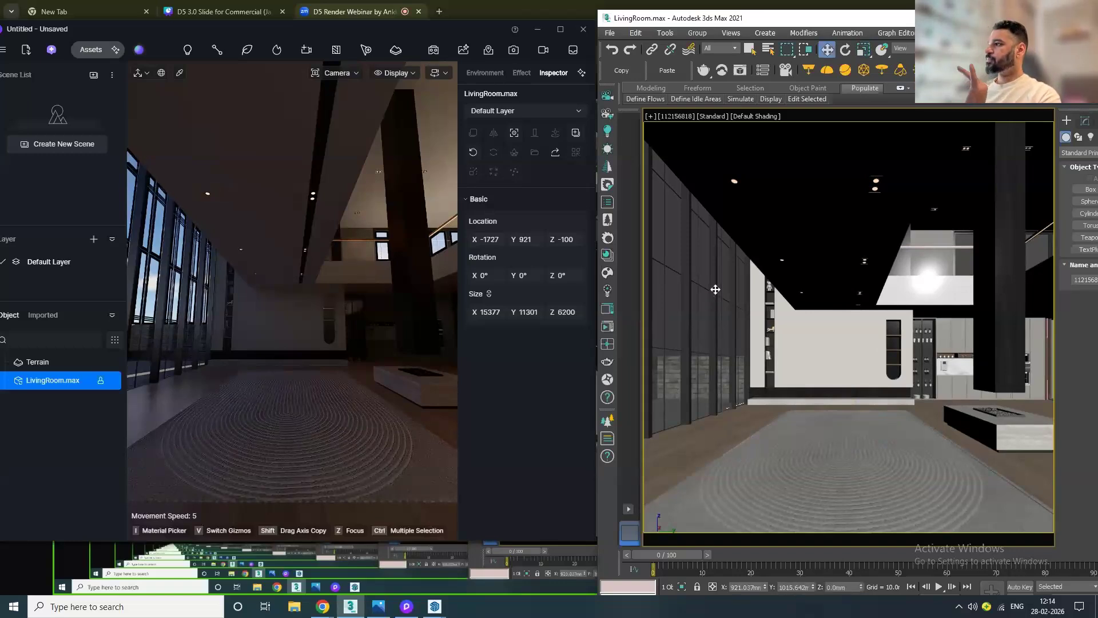
key("m")
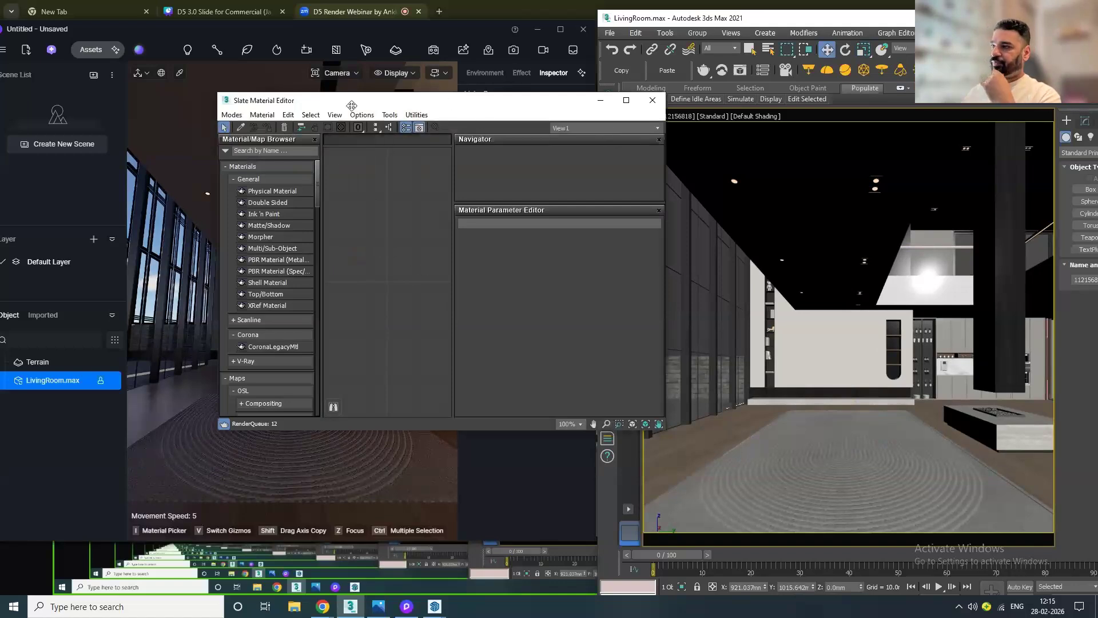
left_click_drag(311, 171, 307, 183)
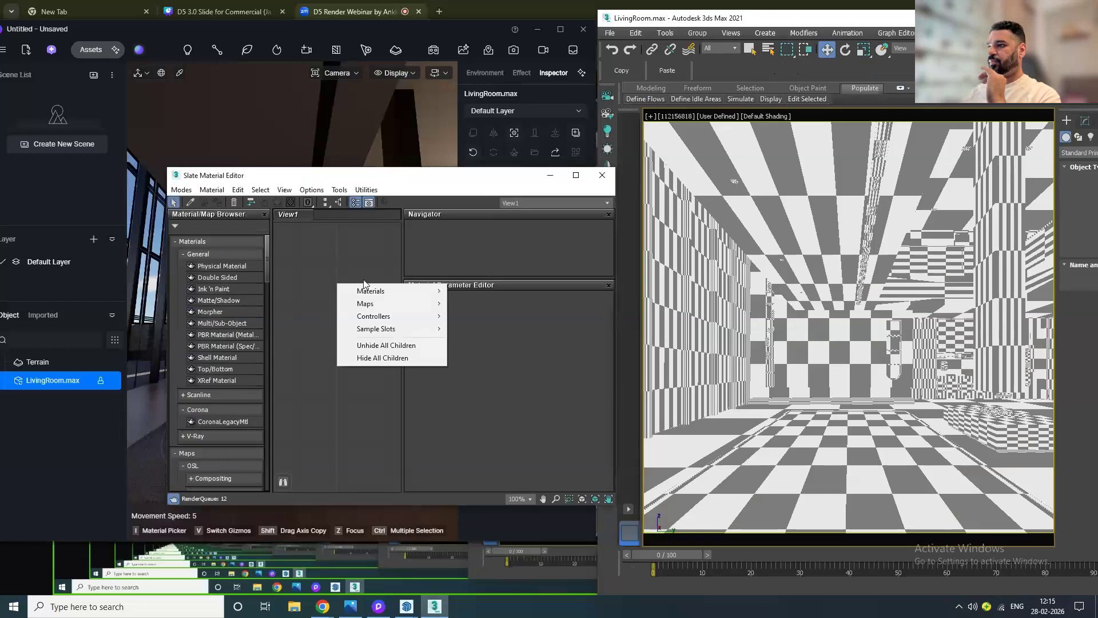
mouse_move(395, 291)
mouse_move(486, 317)
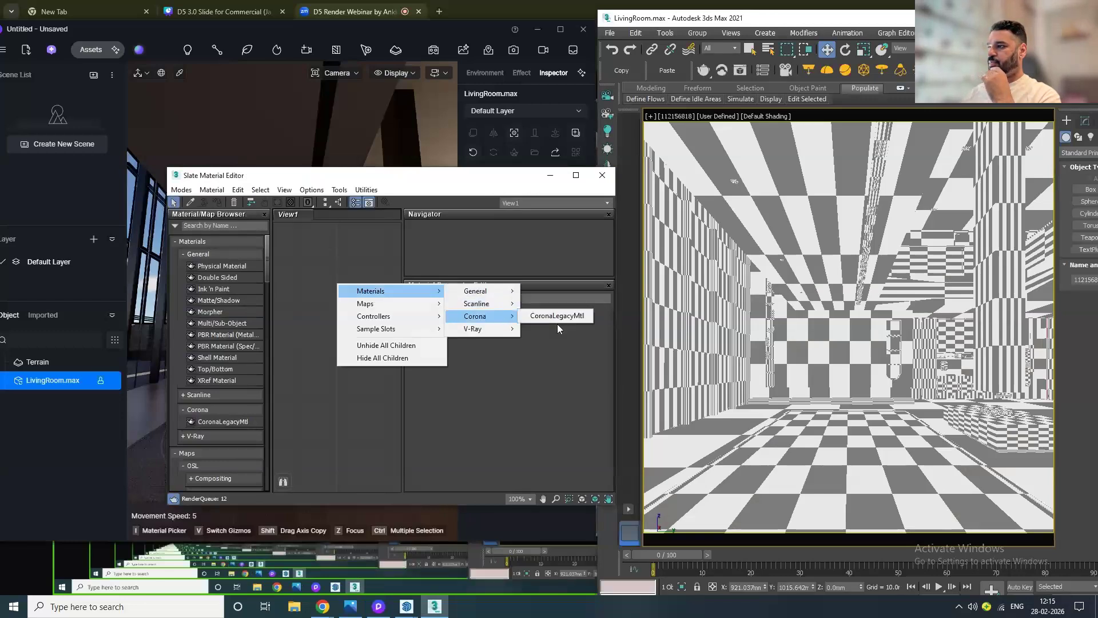
left_click(549, 320)
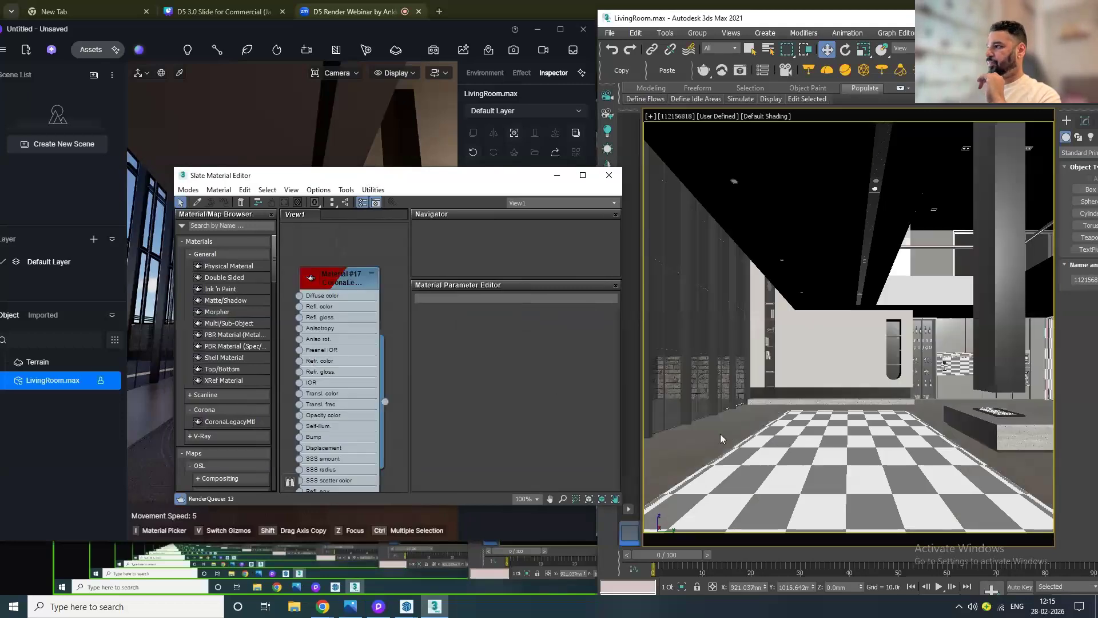
Step: Switch the 3ds Max viewport shading to Standard and close the Slate Material Editor
left_click(716, 117)
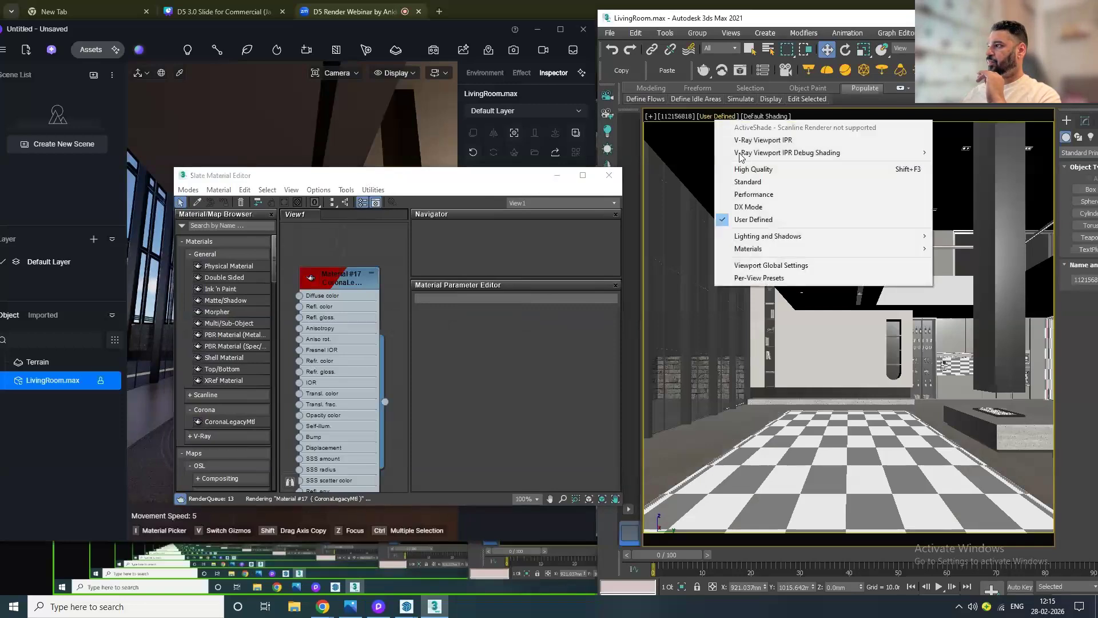
left_click(750, 182)
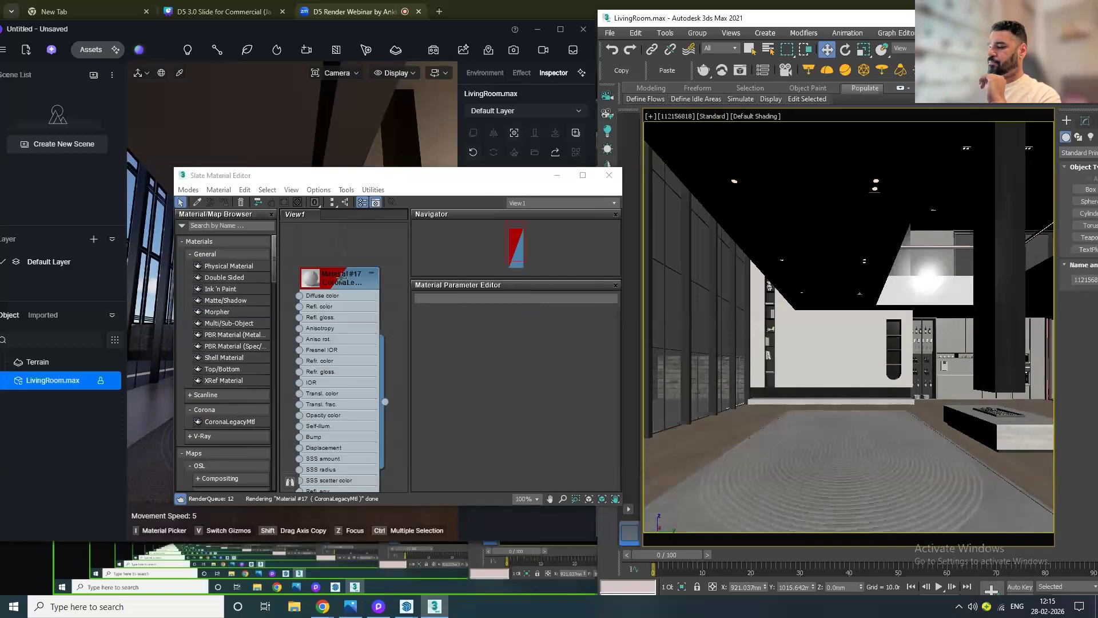
right_click(342, 279)
left_click(386, 297)
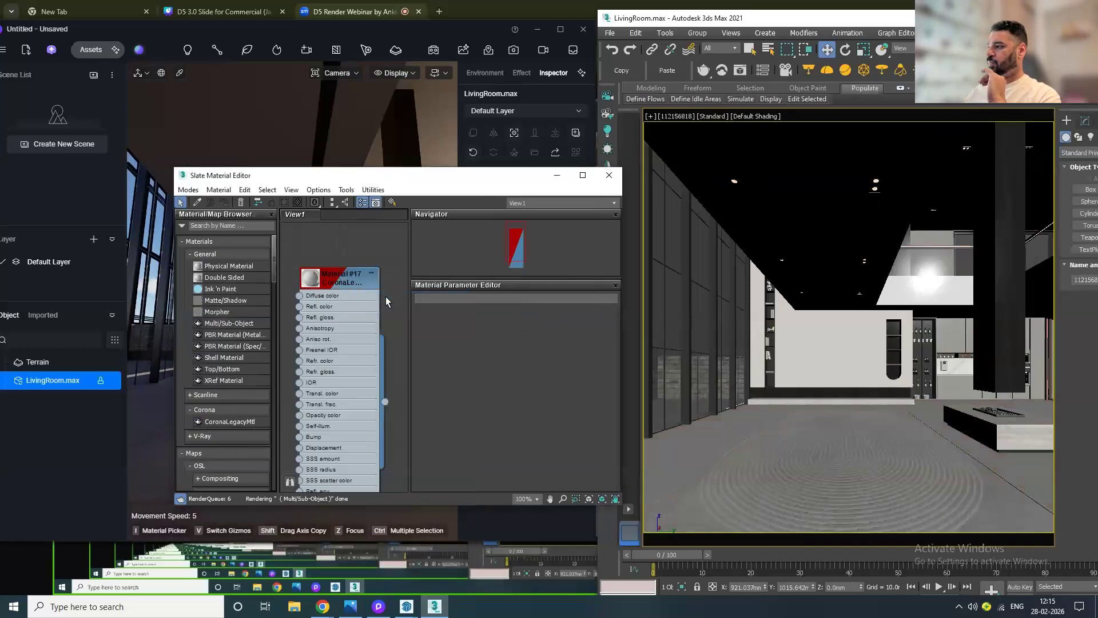
left_click(608, 176)
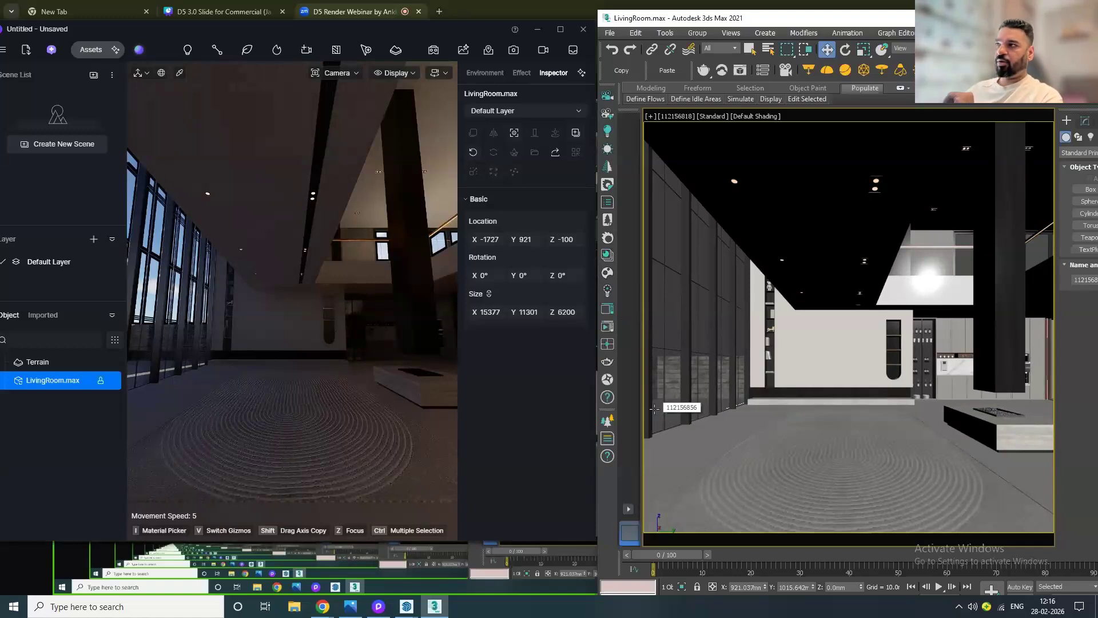
Step: Maximize the D5 Render window, frame a view of the living room and create a new scene from it
left_click(554, 28)
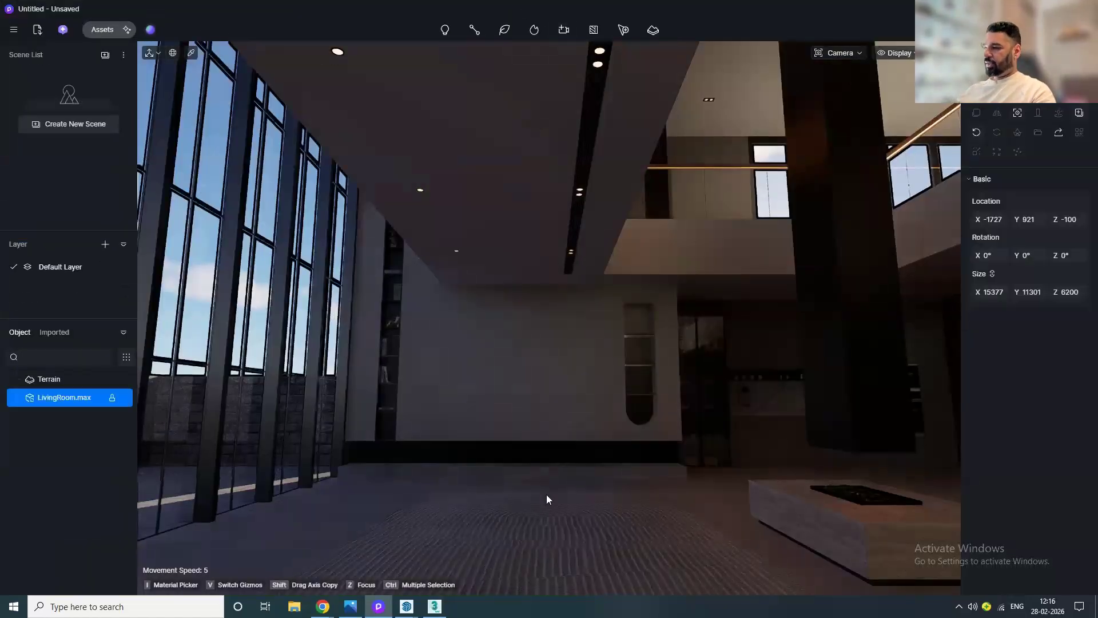
middle_click_drag(545, 505, 535, 526)
middle_click_drag(572, 470, 524, 533)
mouse_move(600, 424)
middle_mouse_down()
mouse_move(538, 493)
mouse_move(579, 471)
mouse_move(554, 510)
mouse_move(625, 460)
middle_mouse_up()
right_click_drag(624, 459, 660, 523)
middle_click_drag(688, 422, 644, 420)
middle_click_drag(474, 365, 475, 354)
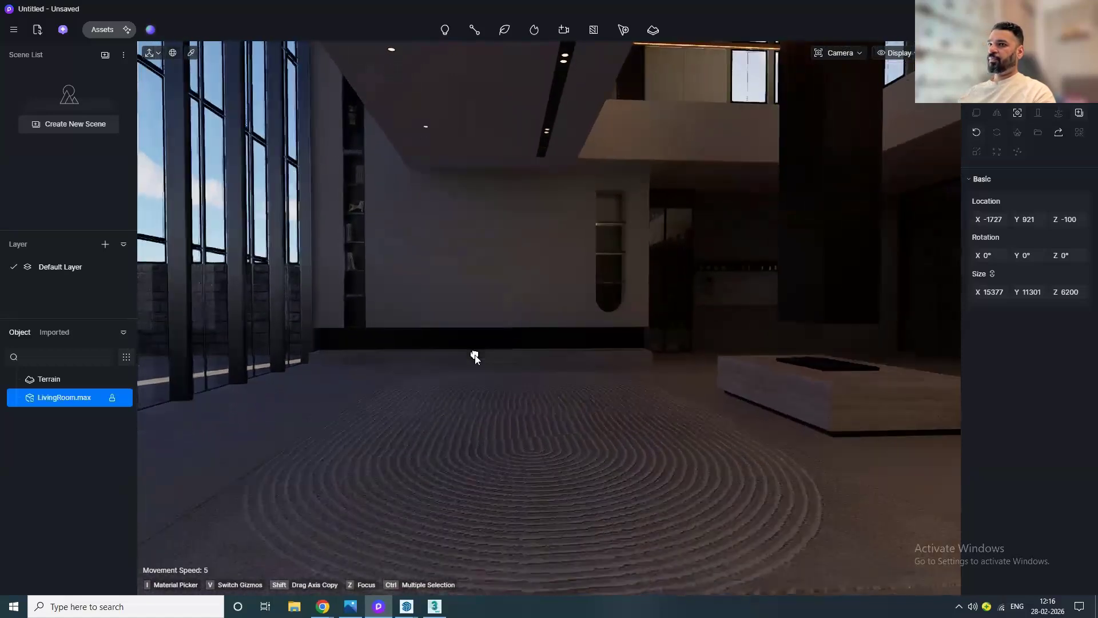
left_click(92, 122)
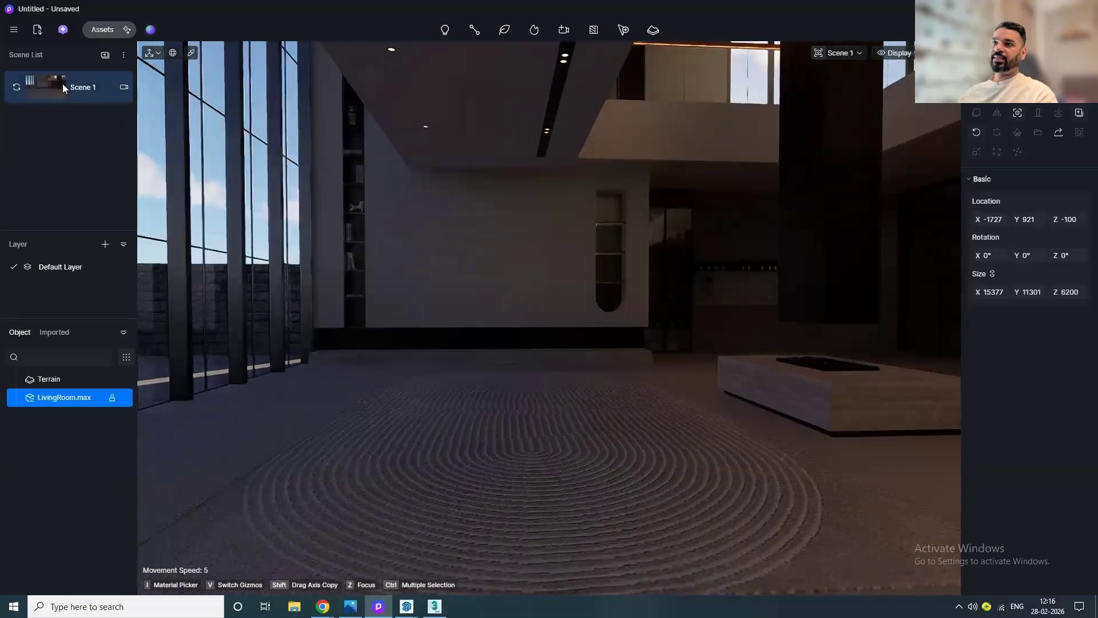
Step: Orbit away from the view and recall the saved Scene 1 camera to test it
middle_click_drag(652, 366, 389, 377, "alt")
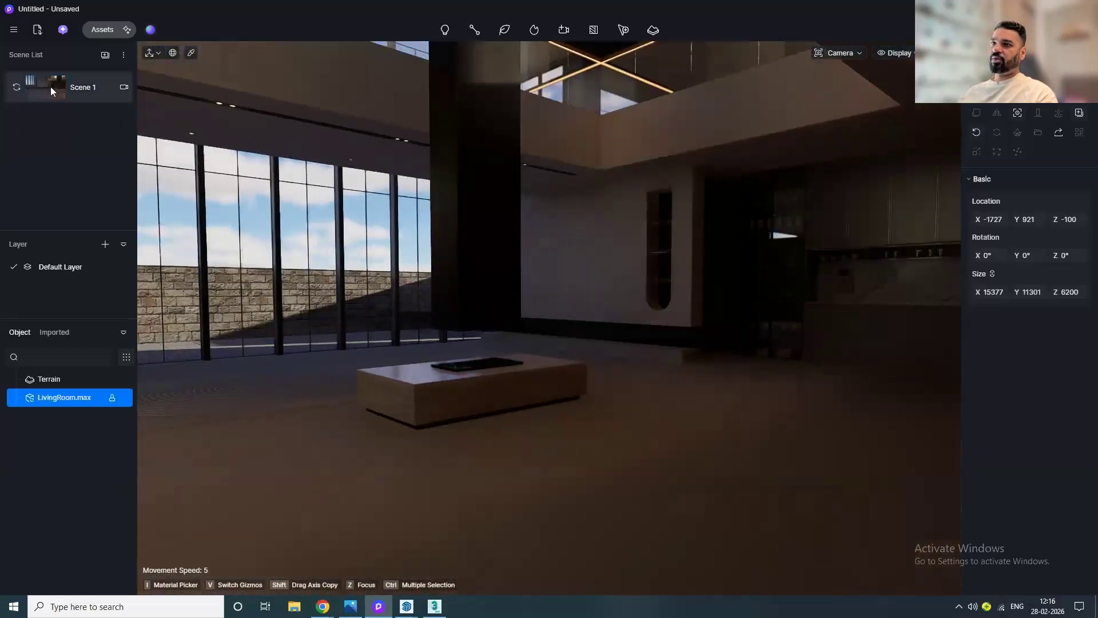
left_click(50, 90)
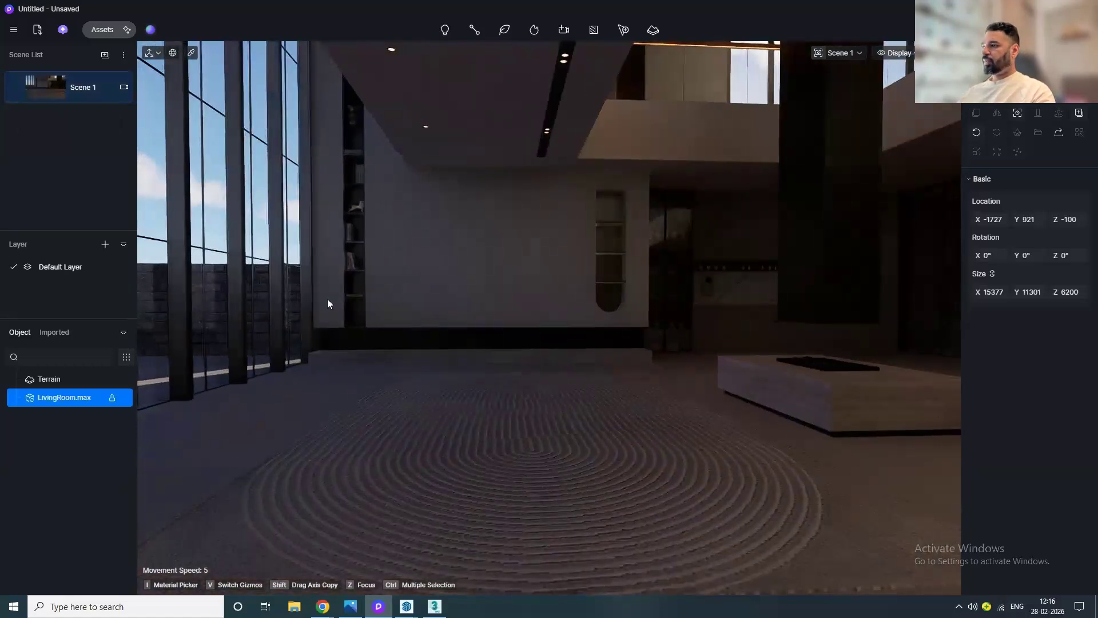
middle_click_drag(547, 477, 554, 464)
right_click_drag(548, 442, 597, 455)
middle_click_drag(596, 453, 592, 424)
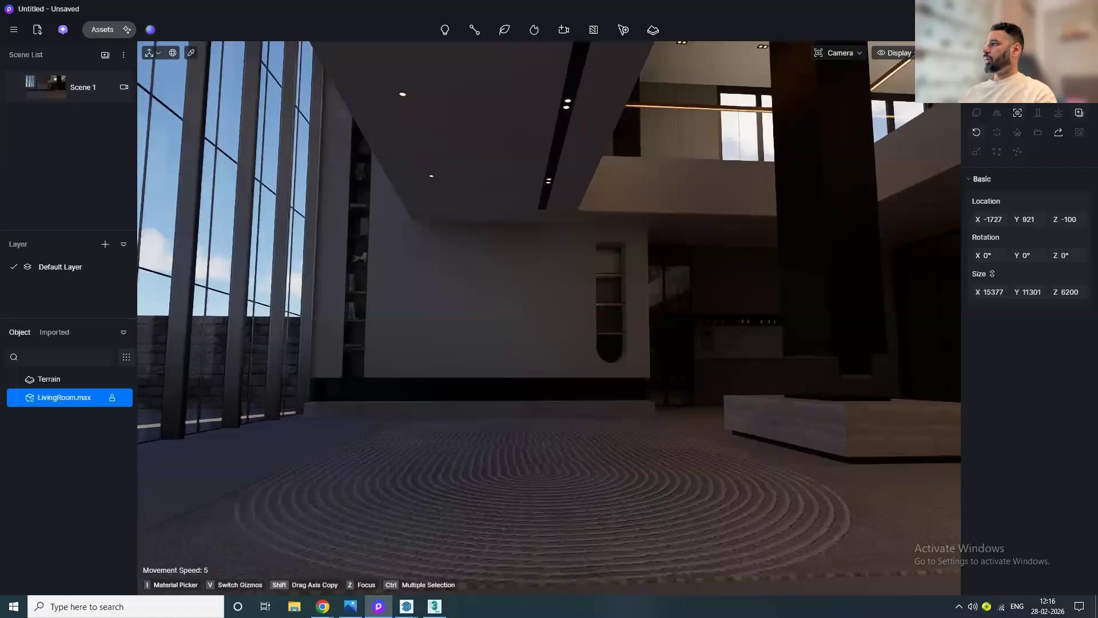
Step: Open the environment settings and move the sun to about 11:11
left_click(986, 55)
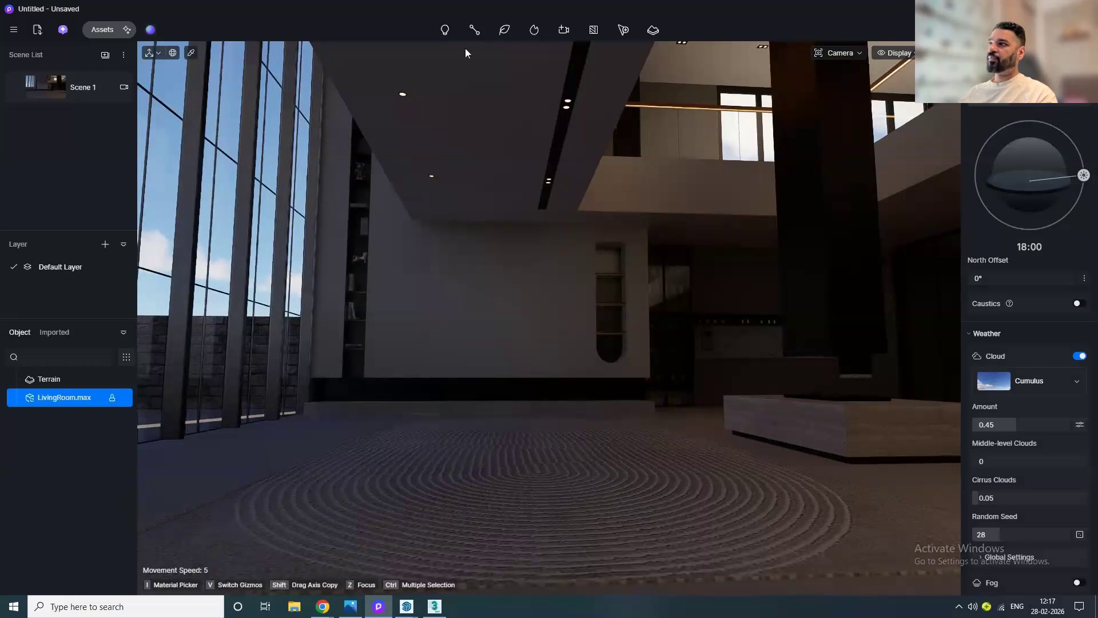
mouse_move(444, 37)
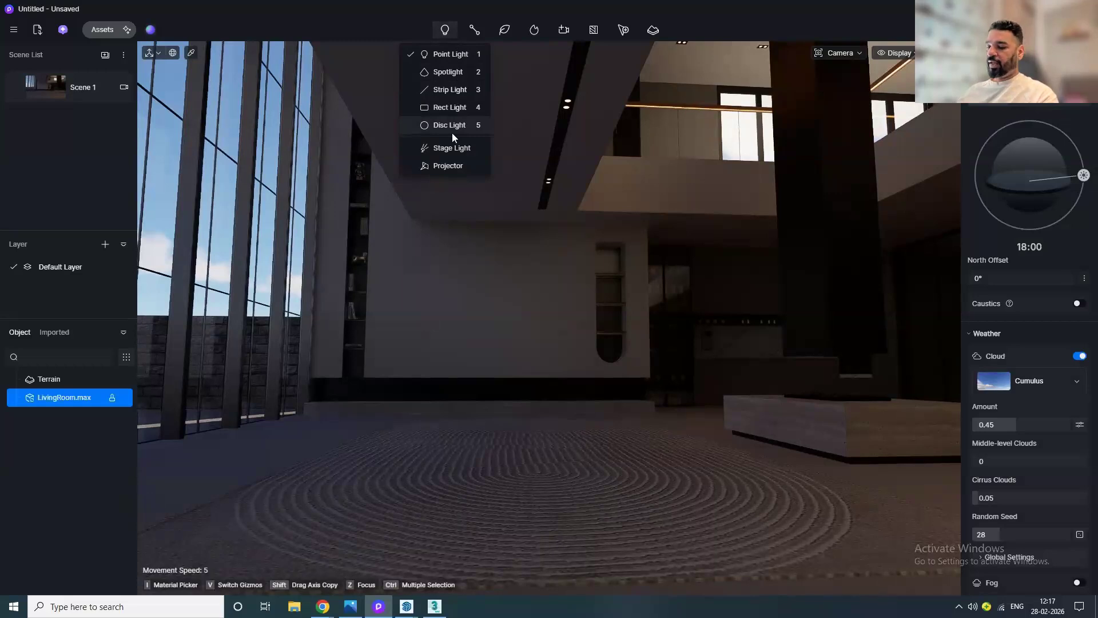
left_click(380, 9)
left_click_drag(1084, 175, 1024, 135)
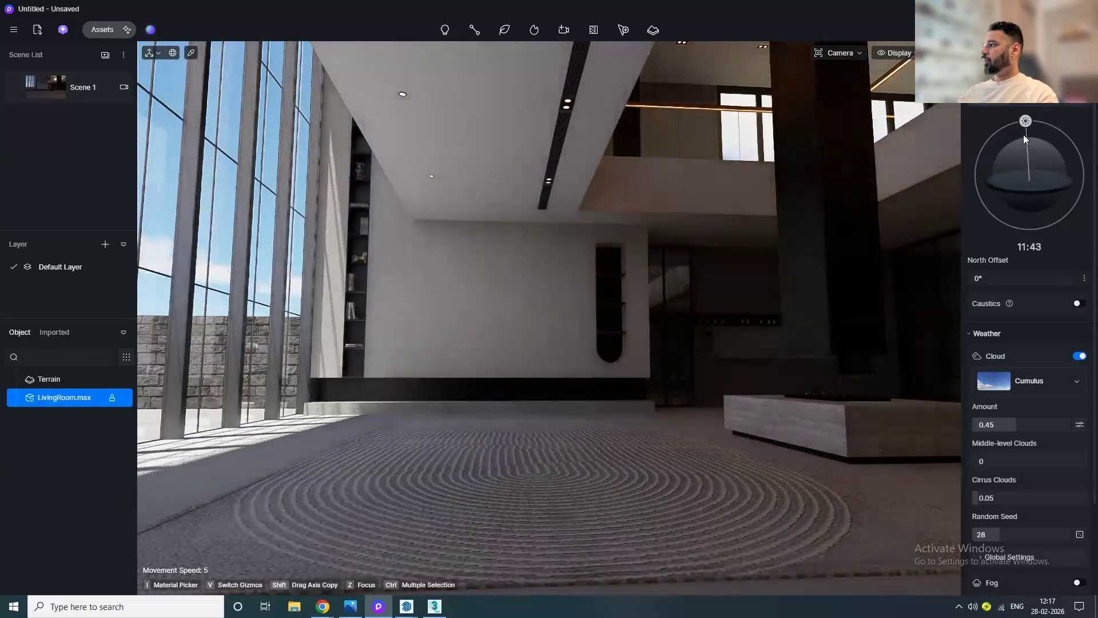
left_click_drag(1027, 121, 1025, 121)
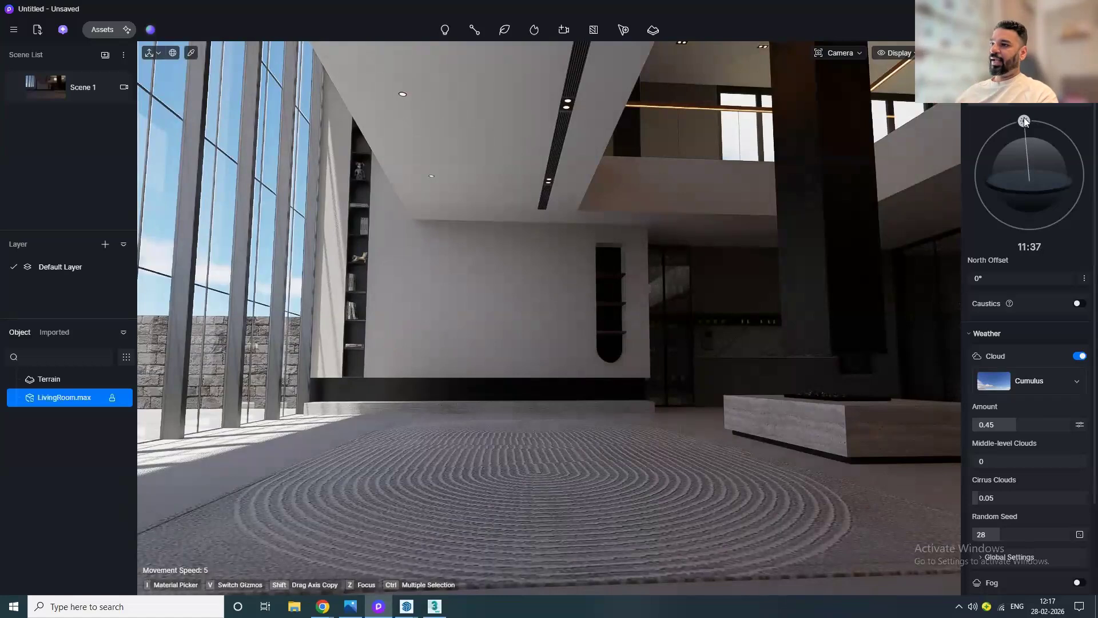
mouse_move(1025, 121)
left_mouse_down()
mouse_move(1048, 123)
mouse_move(1021, 129)
left_mouse_up()
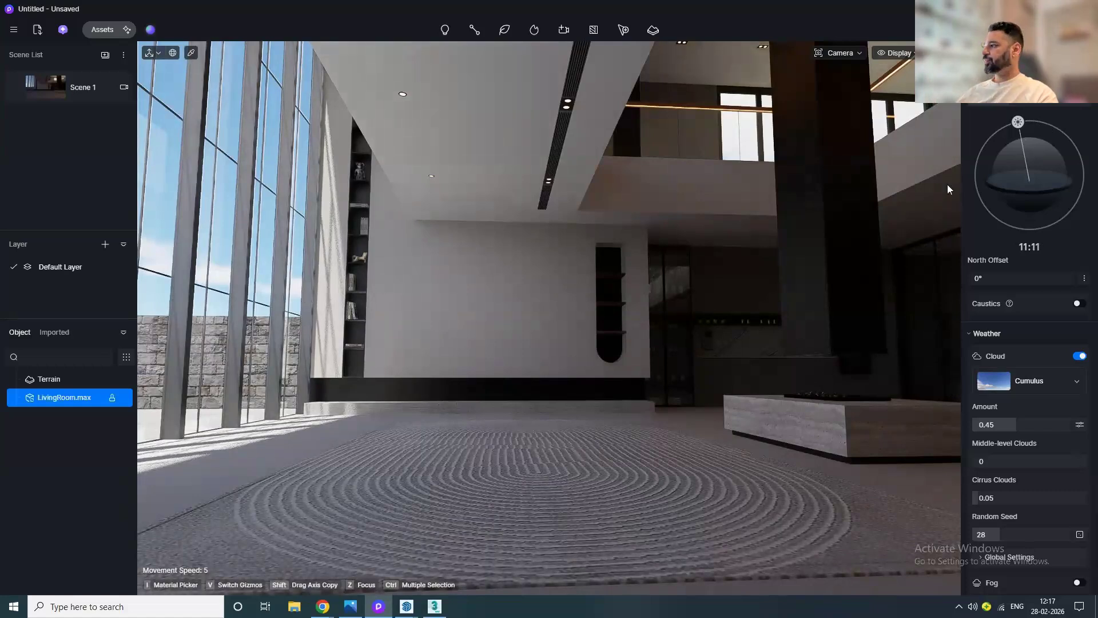
Step: Set the north offset to 65.1° and move the sun to about 09:07
left_click_drag(988, 279, 1002, 279)
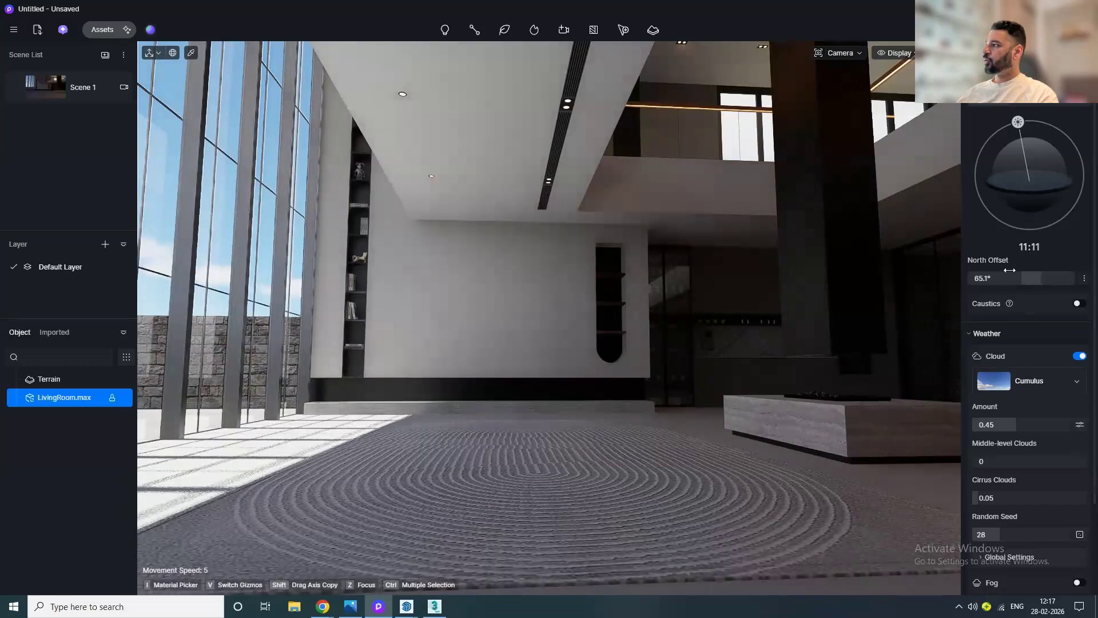
left_click_drag(1018, 122, 986, 148)
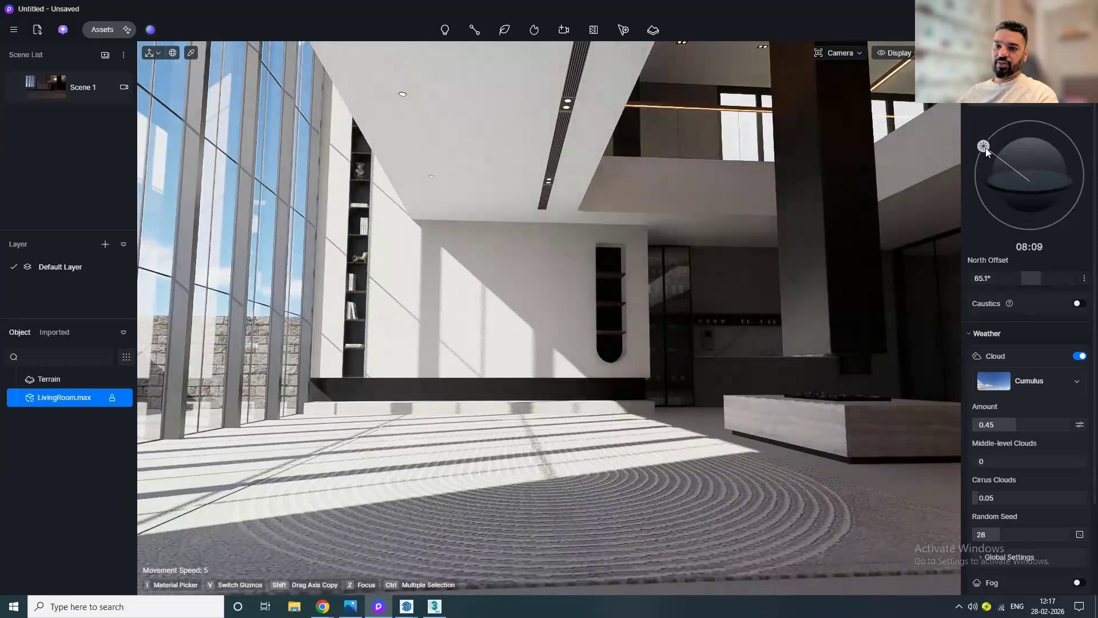
mouse_move(986, 147)
left_mouse_down()
mouse_move(984, 170)
mouse_move(993, 150)
left_mouse_up()
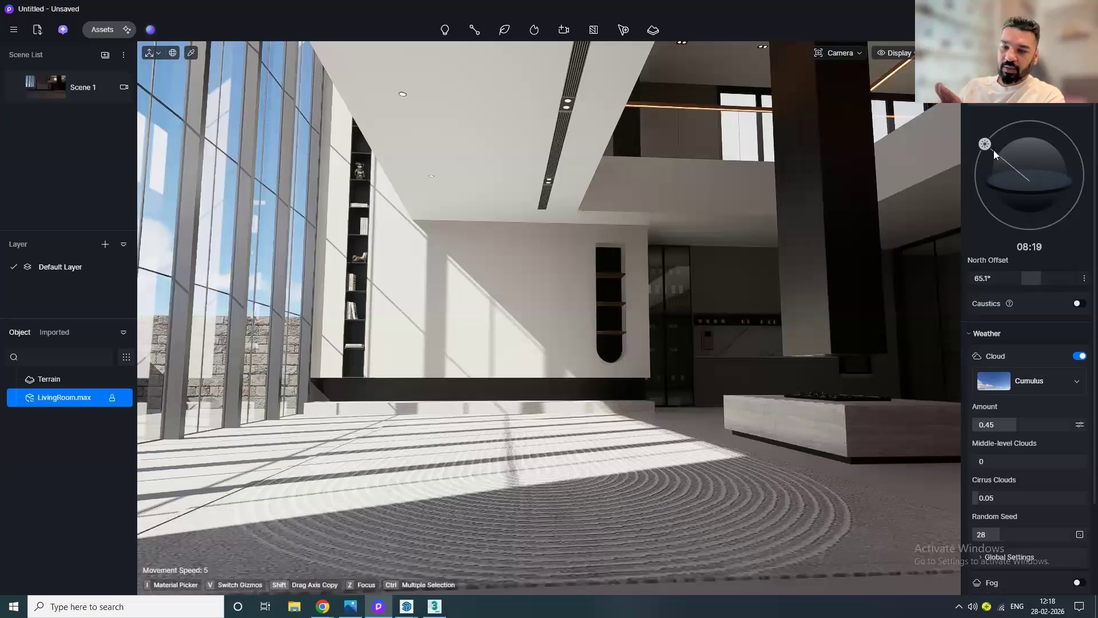
mouse_move(993, 150)
left_mouse_down()
mouse_move(985, 164)
mouse_move(998, 139)
left_mouse_up()
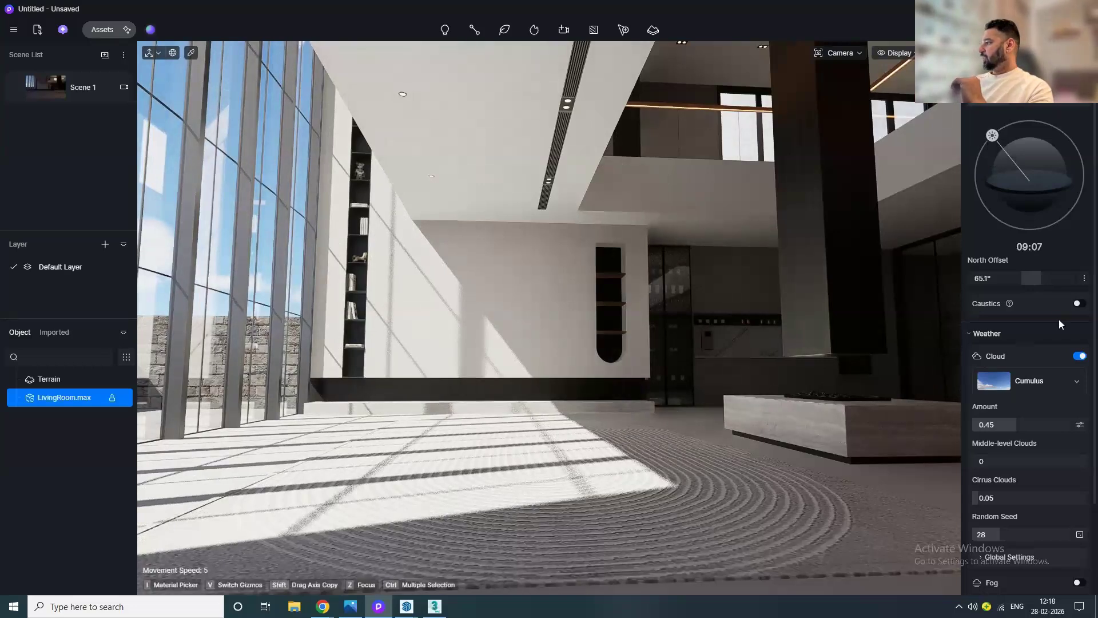
Step: Expand the sun's advanced settings and set the month to 5 and the longitude to 180
left_click(1084, 281)
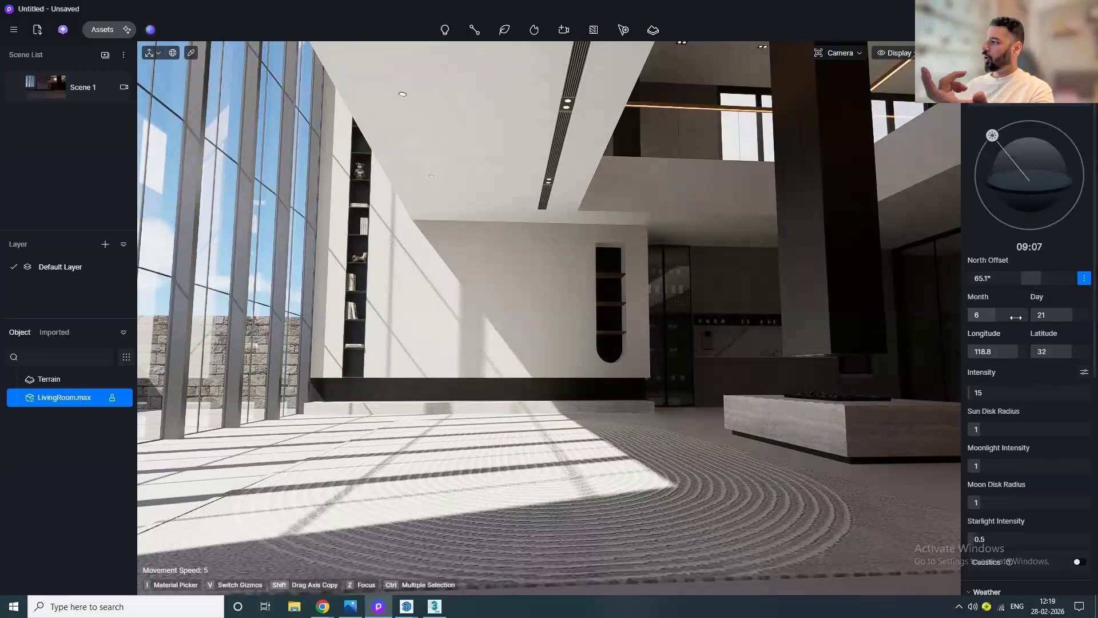
left_click_drag(994, 315, 979, 315)
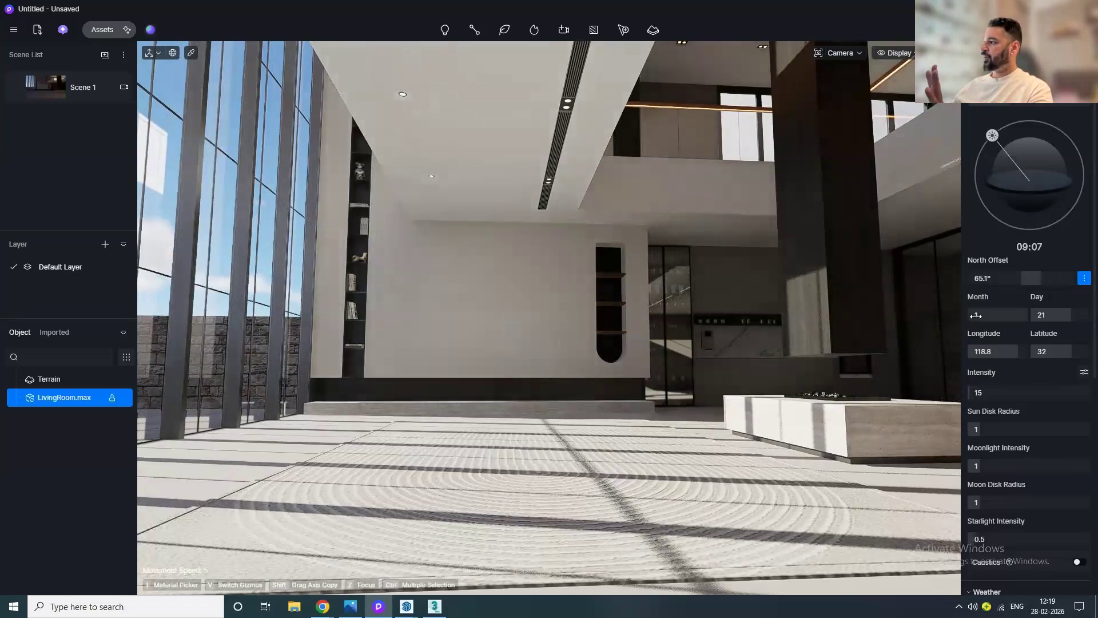
left_click_drag(977, 316, 998, 319)
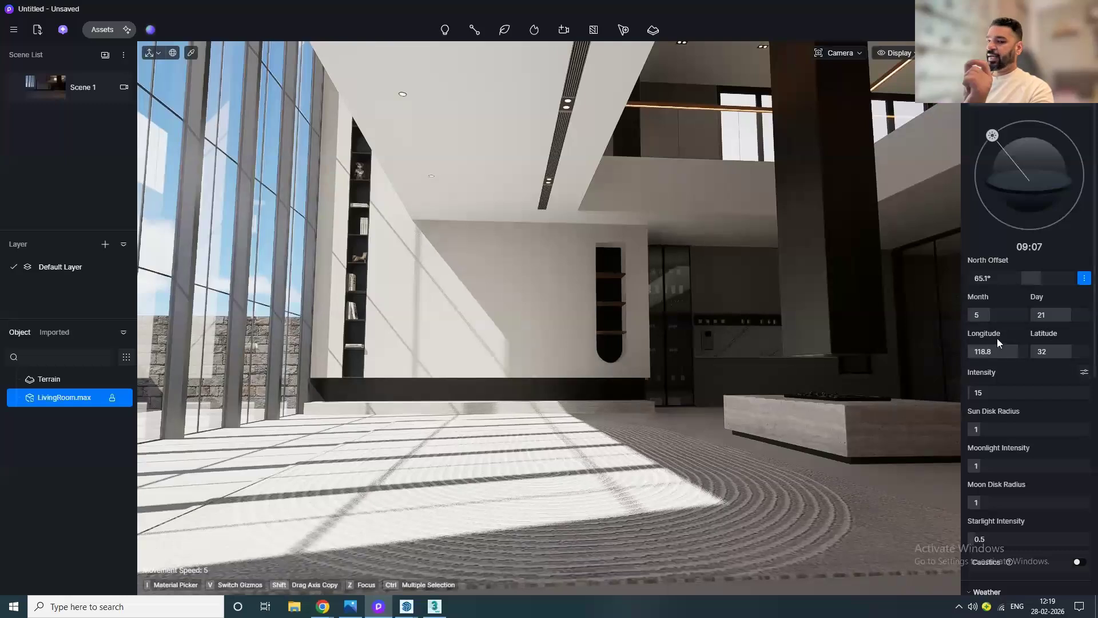
mouse_move(998, 351)
left_mouse_down()
mouse_move(974, 356)
mouse_move(1011, 352)
left_mouse_up()
Step: Set the sun intensity to 10 and the sun disk radius to 1.3
left_click_drag(999, 392, 1012, 429)
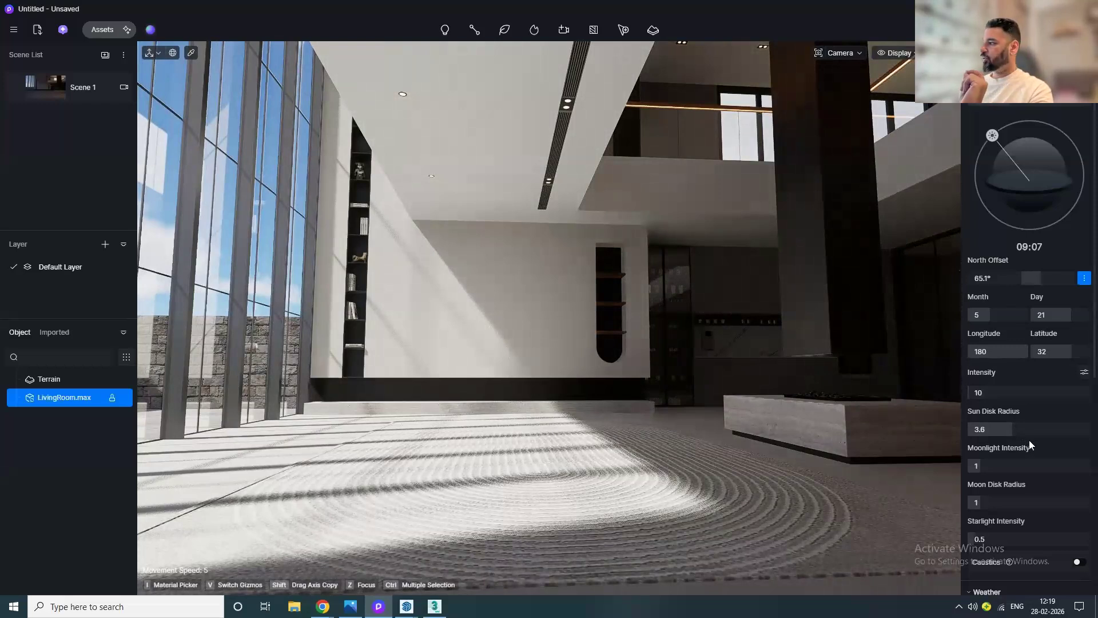
left_click_drag(1031, 427, 941, 431)
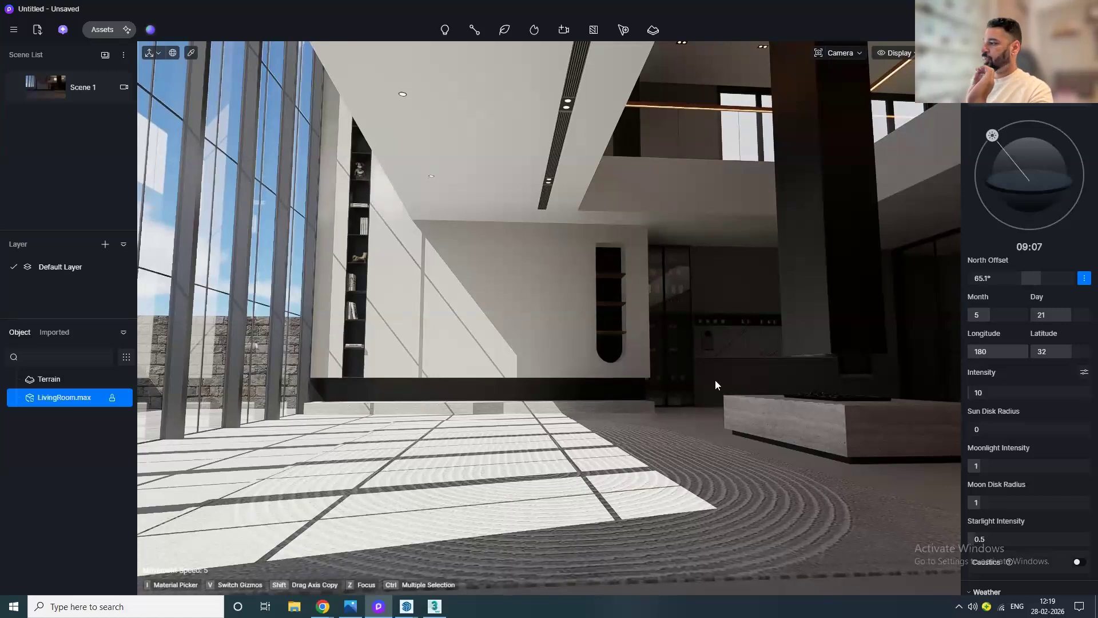
mouse_move(1004, 429)
left_mouse_down()
mouse_move(1018, 428)
mouse_move(997, 428)
left_mouse_up()
Step: Update Scene 1 with the current view, then browse down to the post-processing settings
scroll(1006, 457, "down", 1)
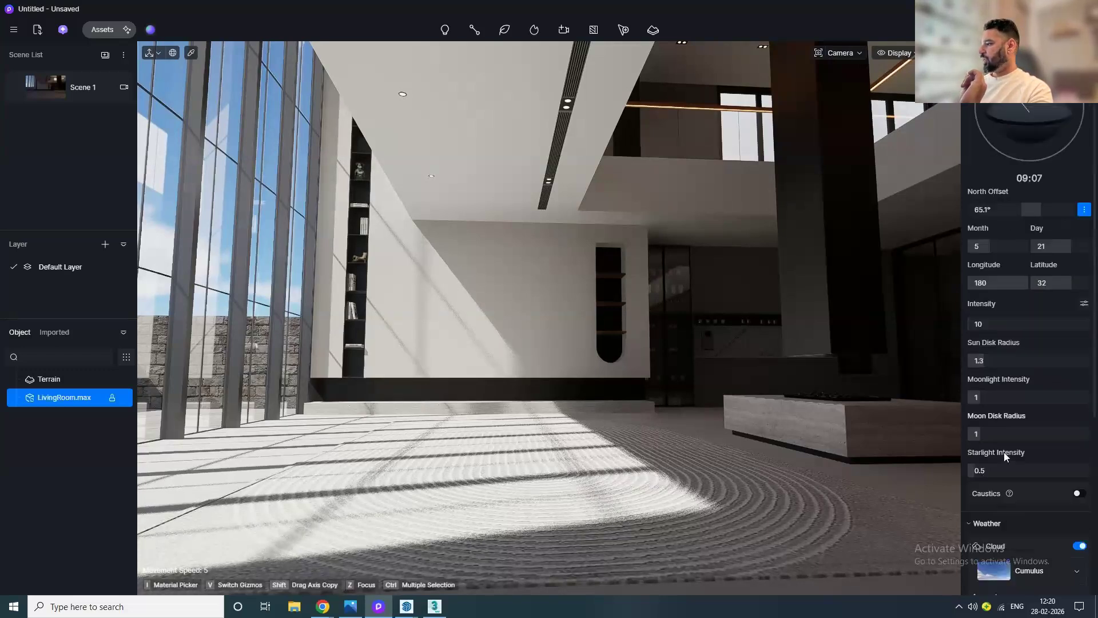
scroll(1006, 456, "down", 1)
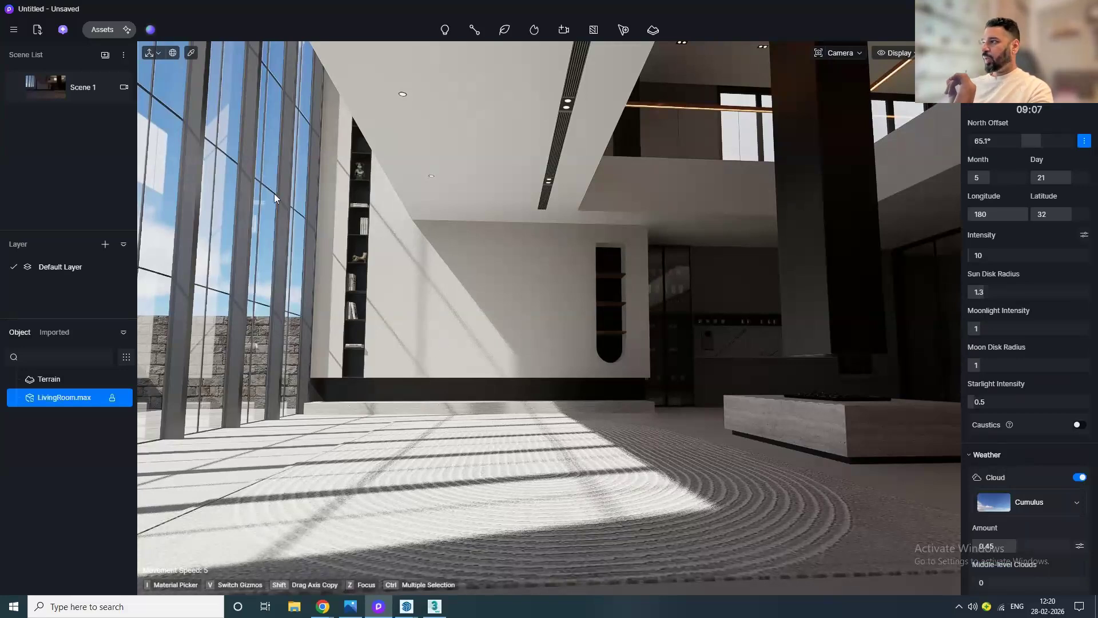
left_click(16, 92)
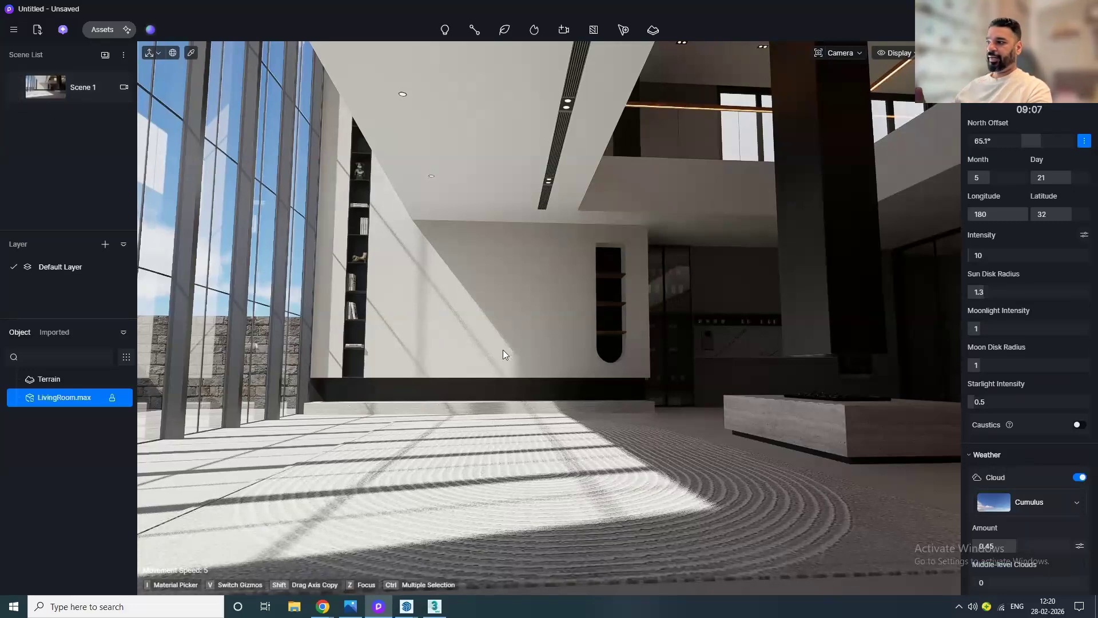
mouse_move(538, 421)
middle_mouse_down()
mouse_move(516, 396)
mouse_move(521, 413)
middle_mouse_up()
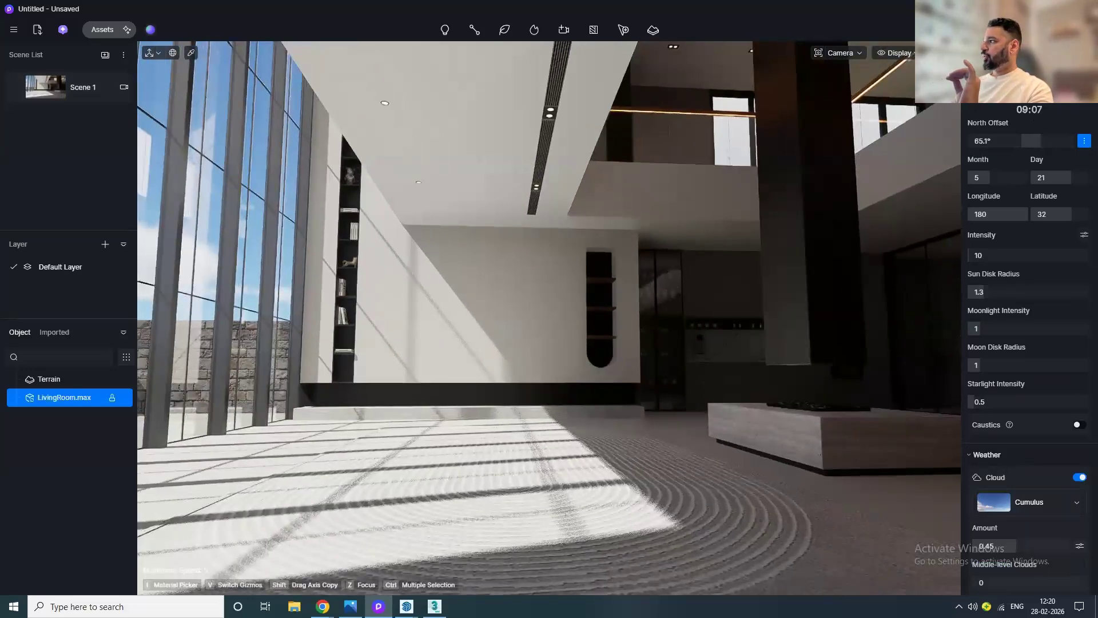
scroll(1010, 260, "down", 5)
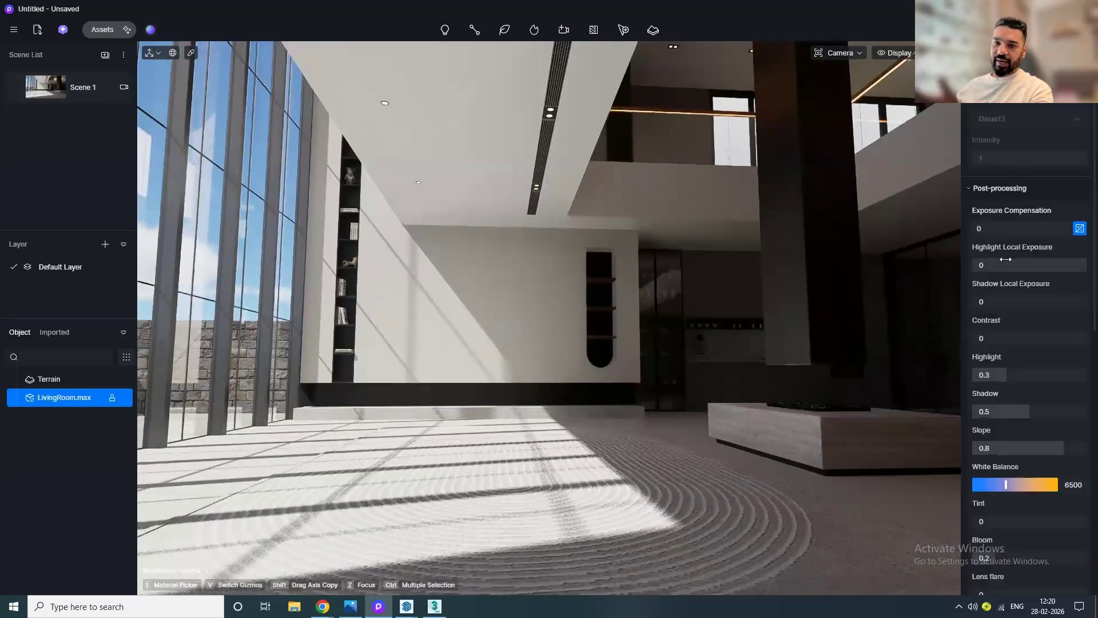
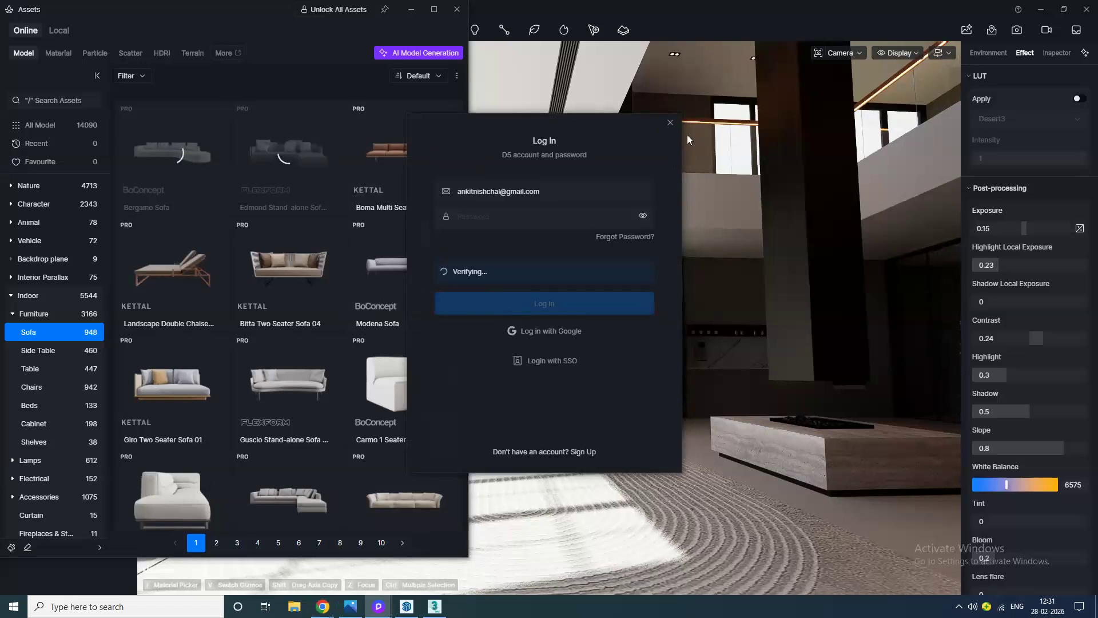
Step: Dismiss the login prompt and filter the sofa asset library to show free models only
left_click(668, 122)
left_click(419, 80)
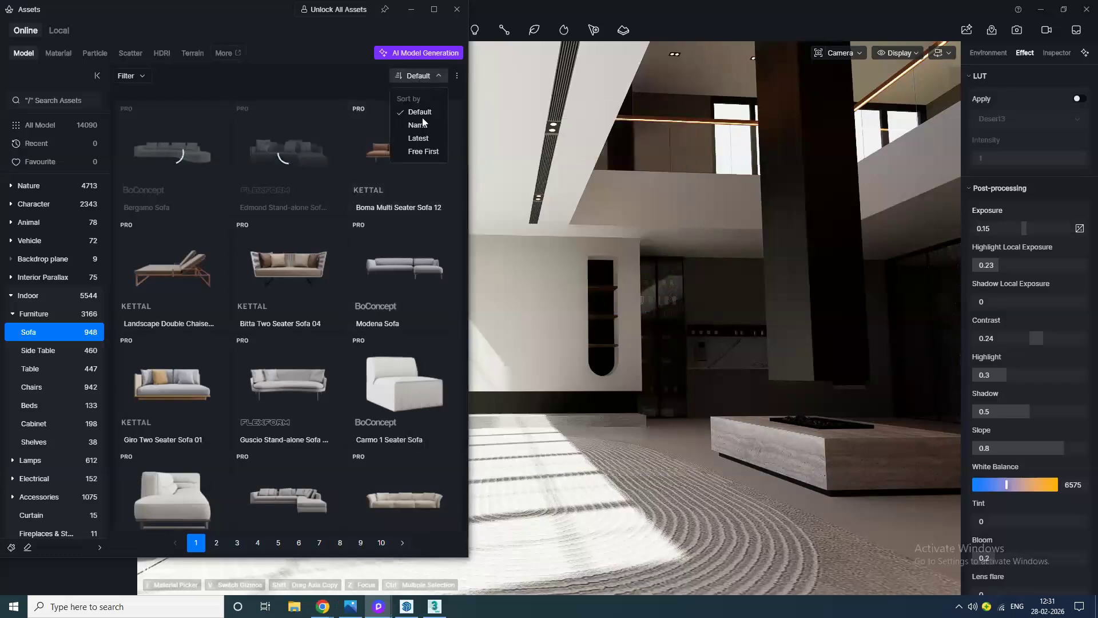
left_click(139, 77)
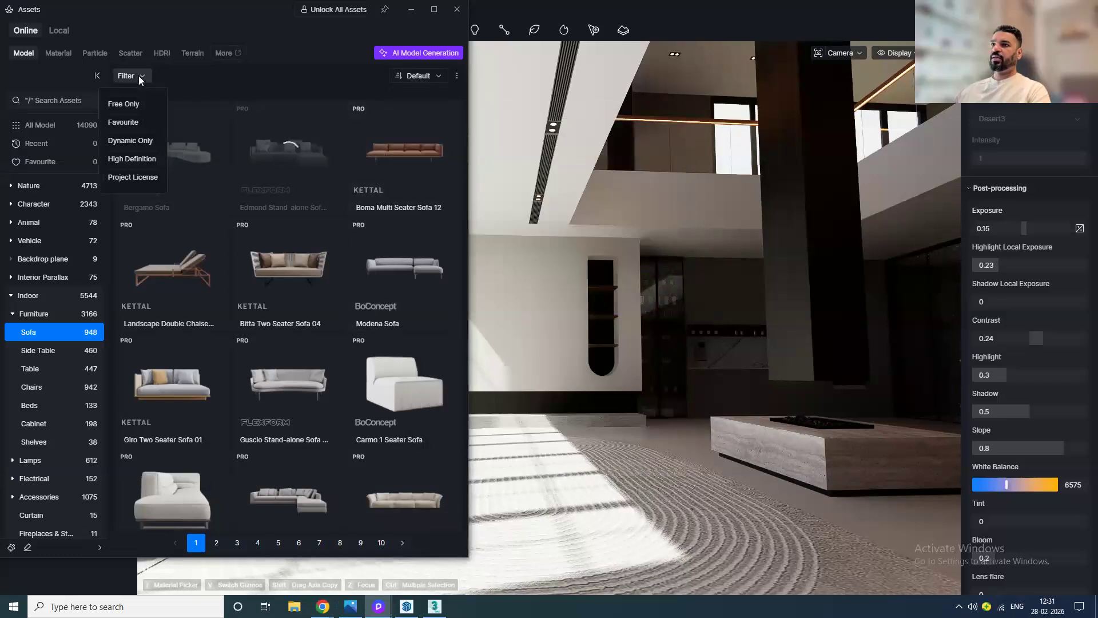
left_click(127, 105)
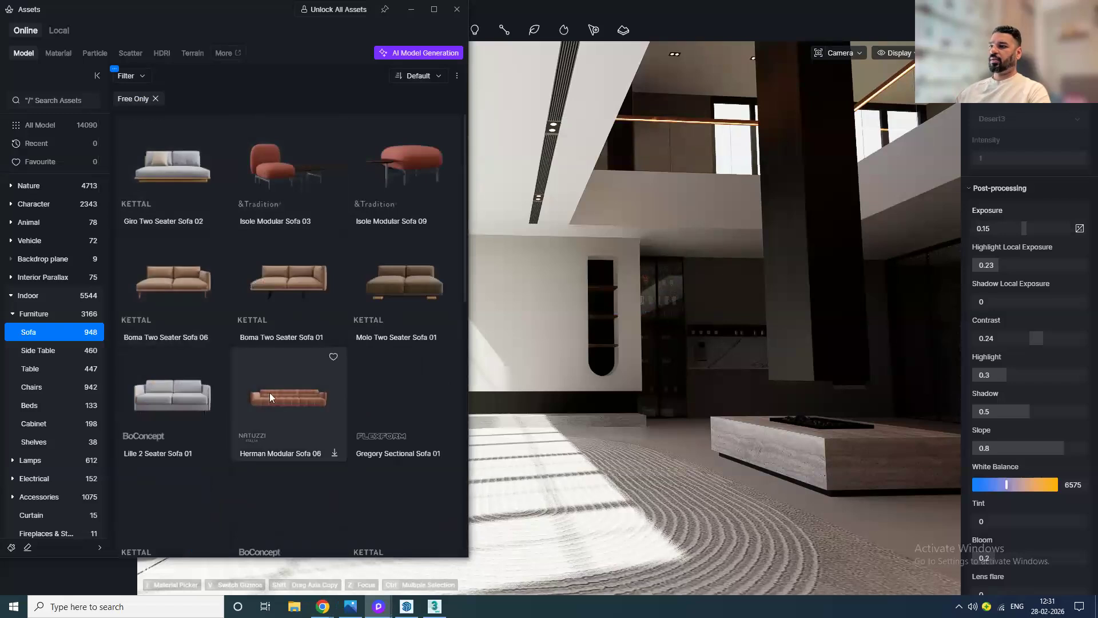
Step: Download free sofa models including Herman Modular Sofa 06 and Gregory Sectional Sofa 01
left_click(297, 419)
left_click(357, 408)
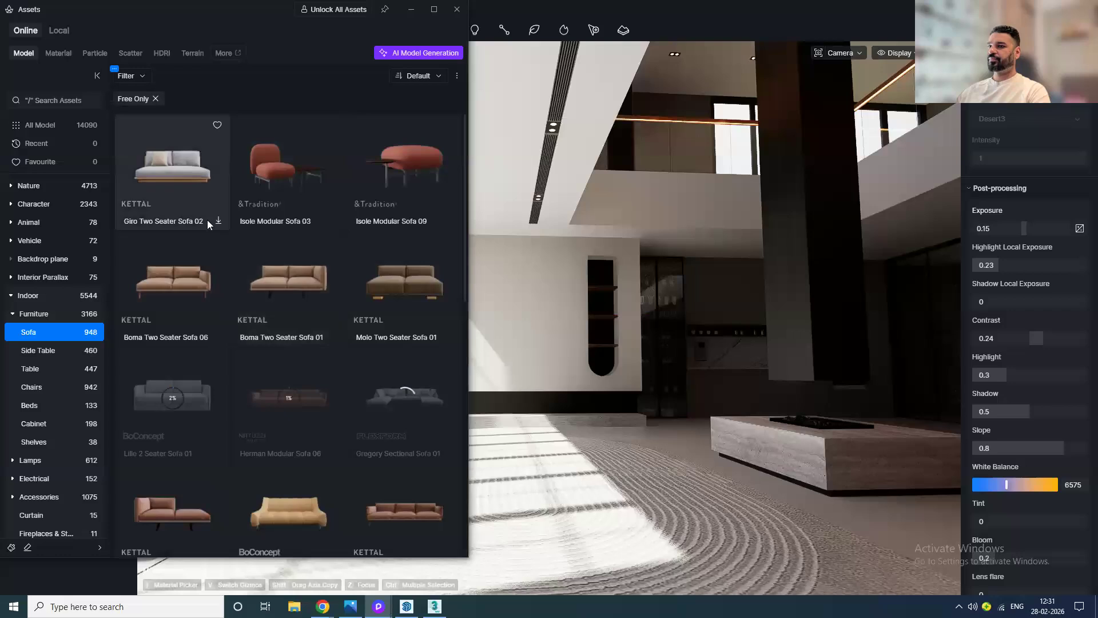
scroll(204, 444, "down", 3)
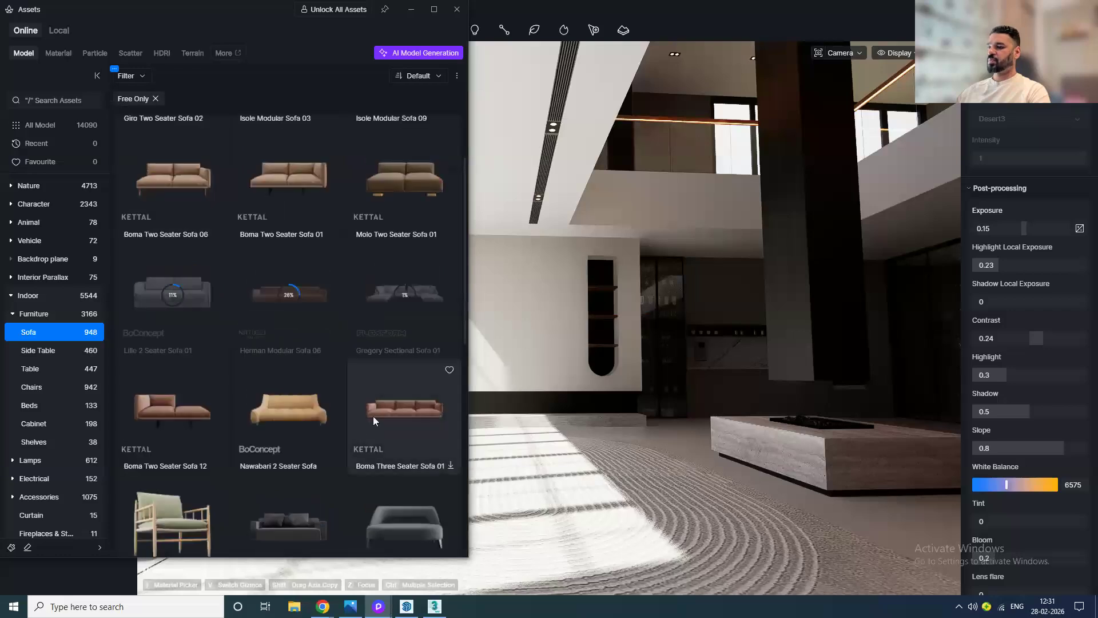
scroll(377, 378, "up", 3)
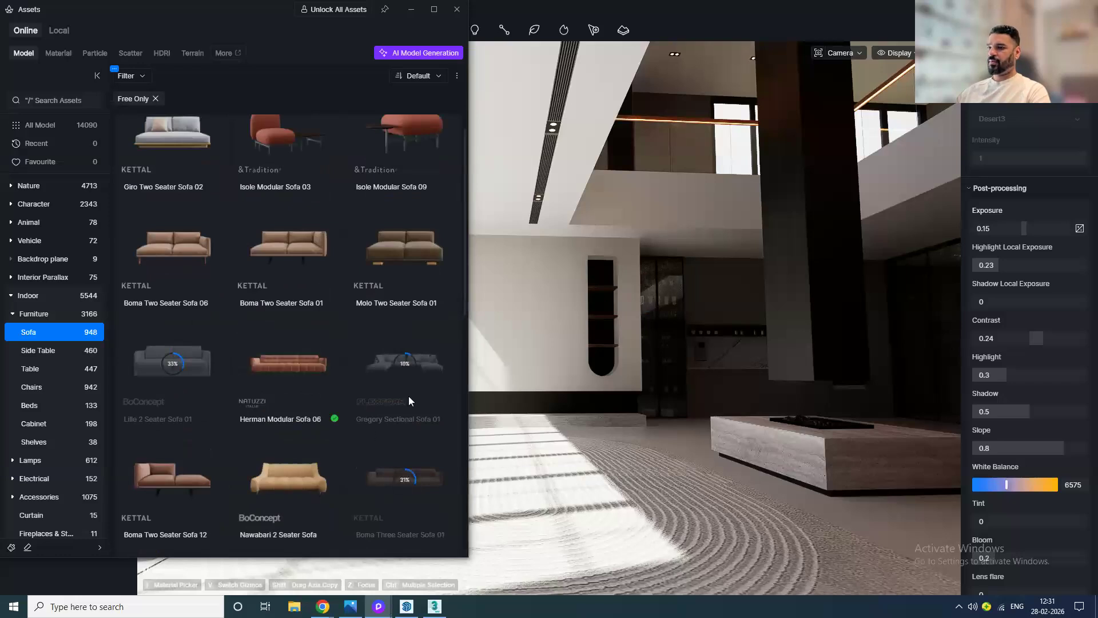
Step: Place Herman Modular Sofa 06 on the floor near the windows and nudge it into position
left_click(263, 395)
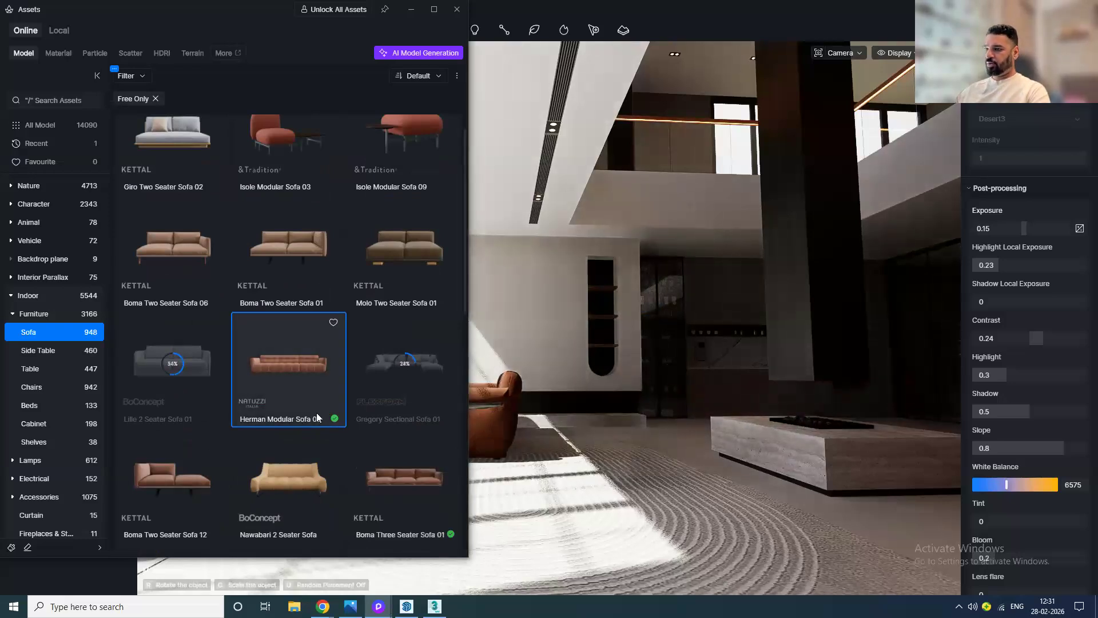
left_click(612, 472)
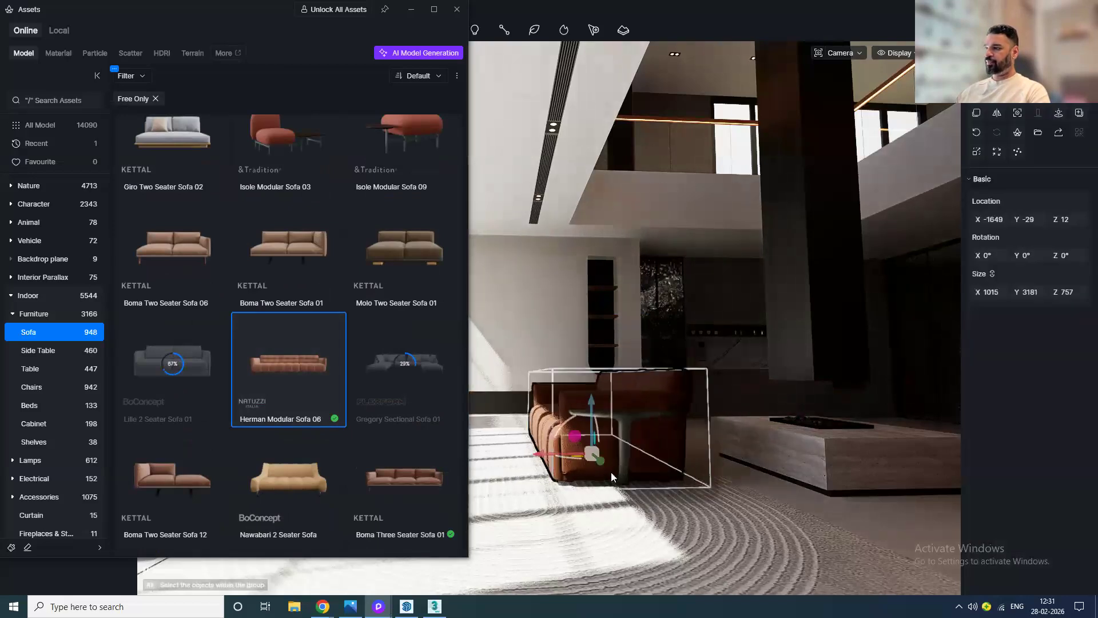
left_click(453, 13)
middle_click_drag(629, 506, 633, 522)
middle_click_drag(495, 482, 478, 452)
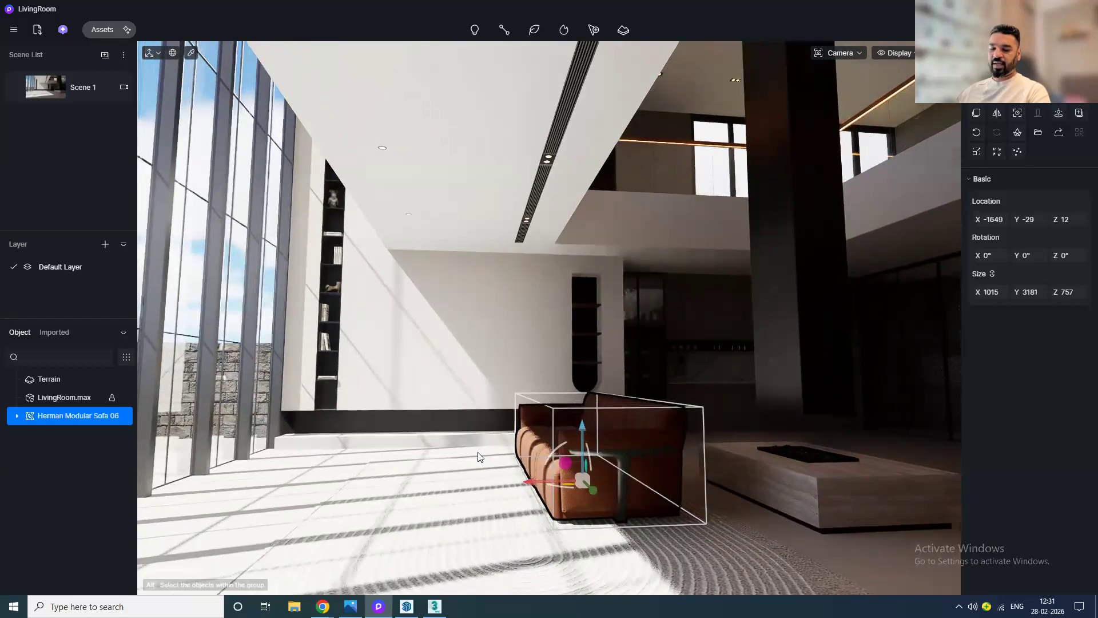
left_click_drag(580, 461, 602, 462)
middle_click_drag(586, 437, 567, 459)
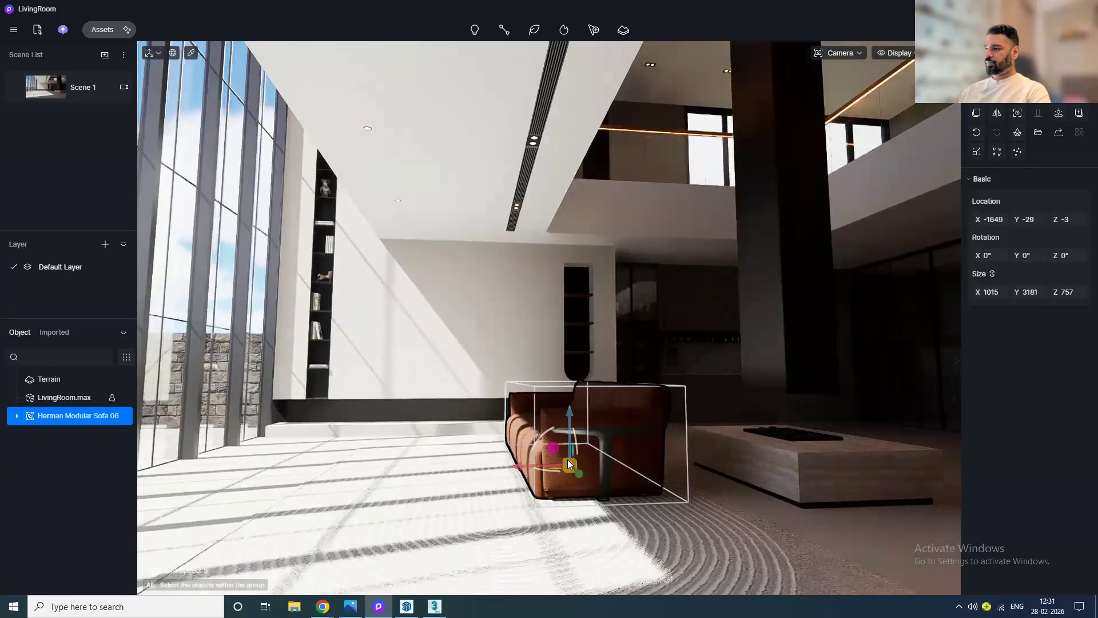
Step: Enlarge the Herman sofa to about 1103 × 3457 × 822 in size
scroll(567, 459, "up", 3)
middle_click_drag(484, 492, 812, 581)
middle_click_drag(507, 446, 593, 443)
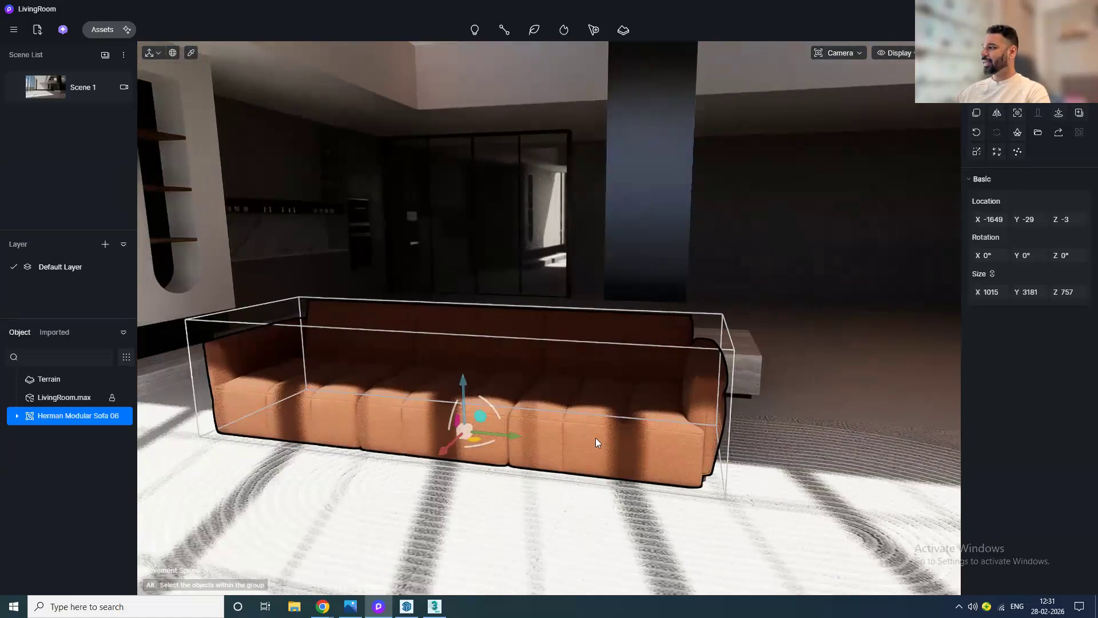
mouse_move(991, 292)
left_mouse_down()
mouse_move(1024, 292)
mouse_move(974, 291)
left_mouse_up()
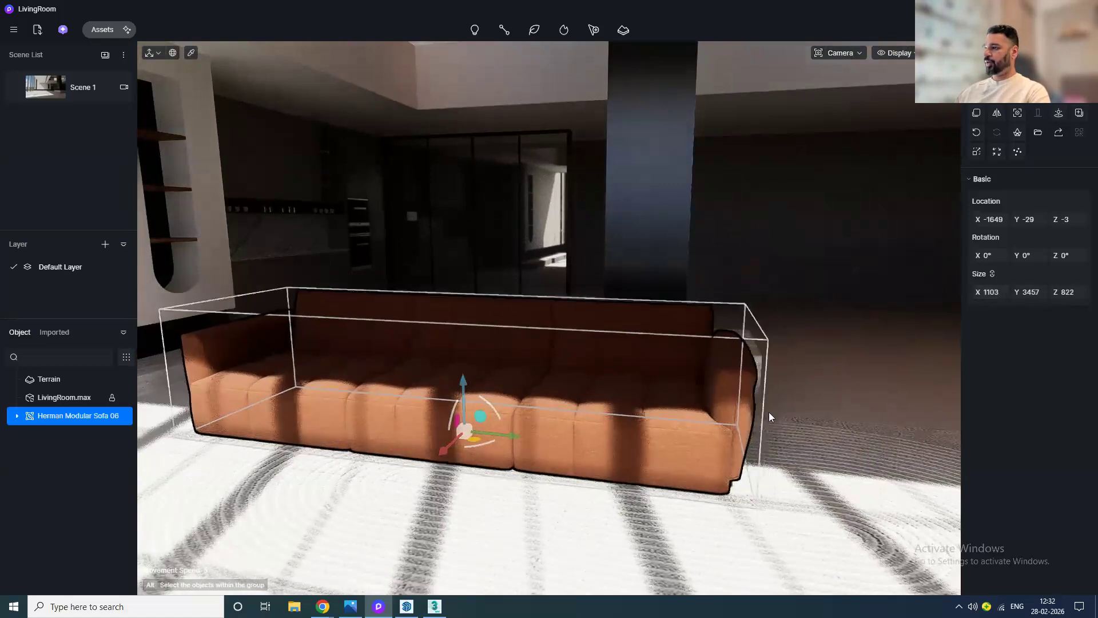
Step: Rotate the Herman sofa 90° about Z and return to the Scene 1 camera view
middle_click_drag(490, 452, 484, 452)
left_click_drag(468, 440, 387, 452)
left_click(49, 92)
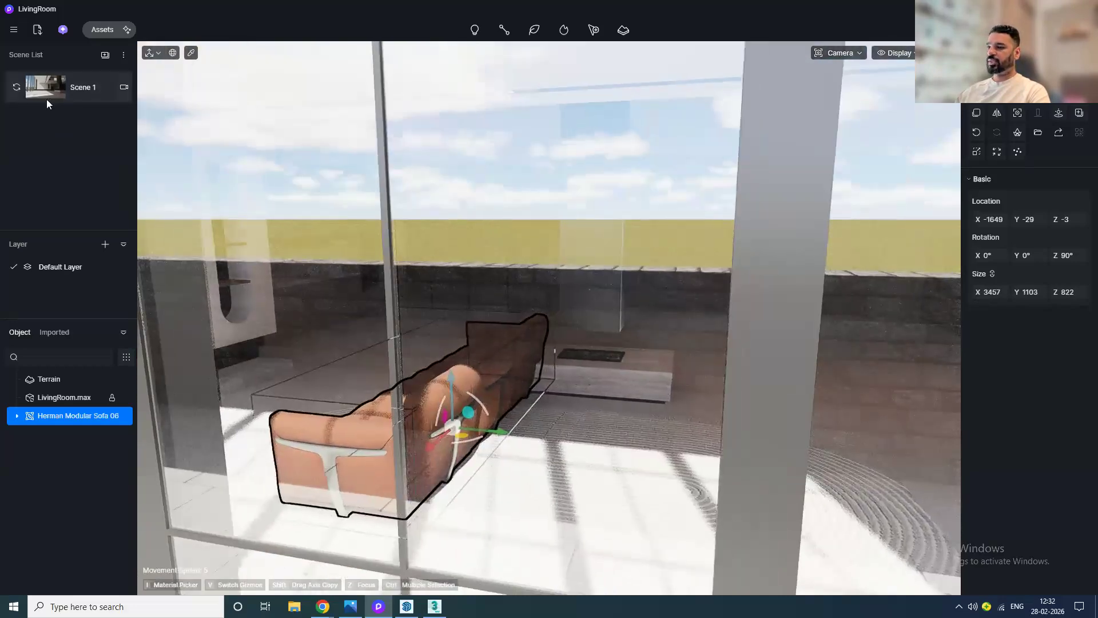
left_click(46, 99)
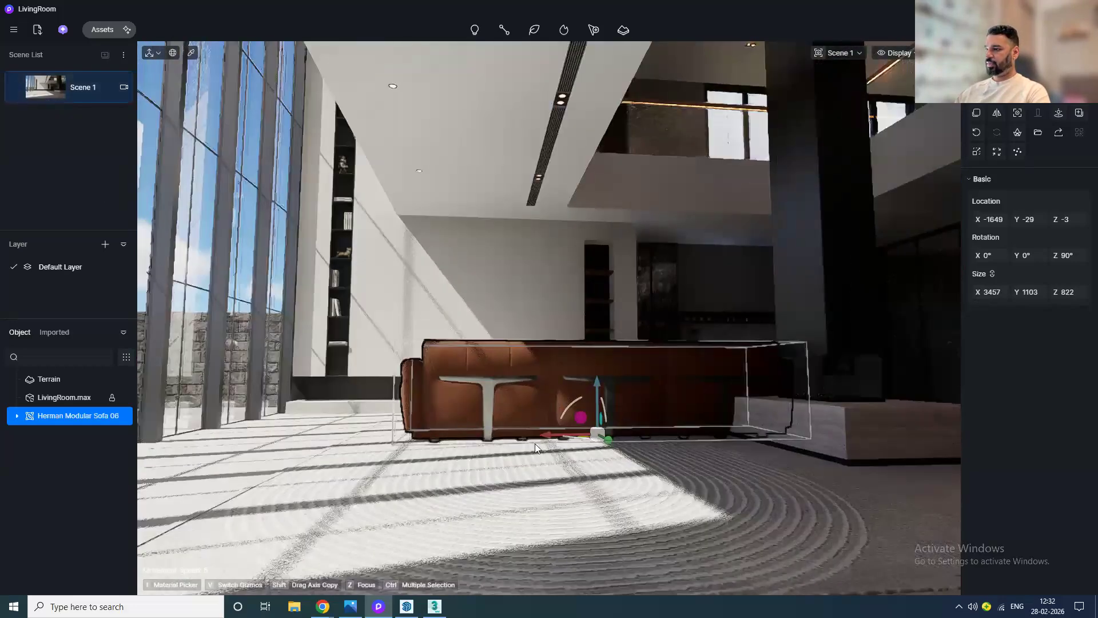
Step: Move the Herman sofa toward the window wall and set its Z rotation to 180°
left_click_drag(507, 442, 670, 448)
left_click_drag(456, 439, 621, 419)
left_click_drag(375, 443, 417, 437)
left_click(1068, 255)
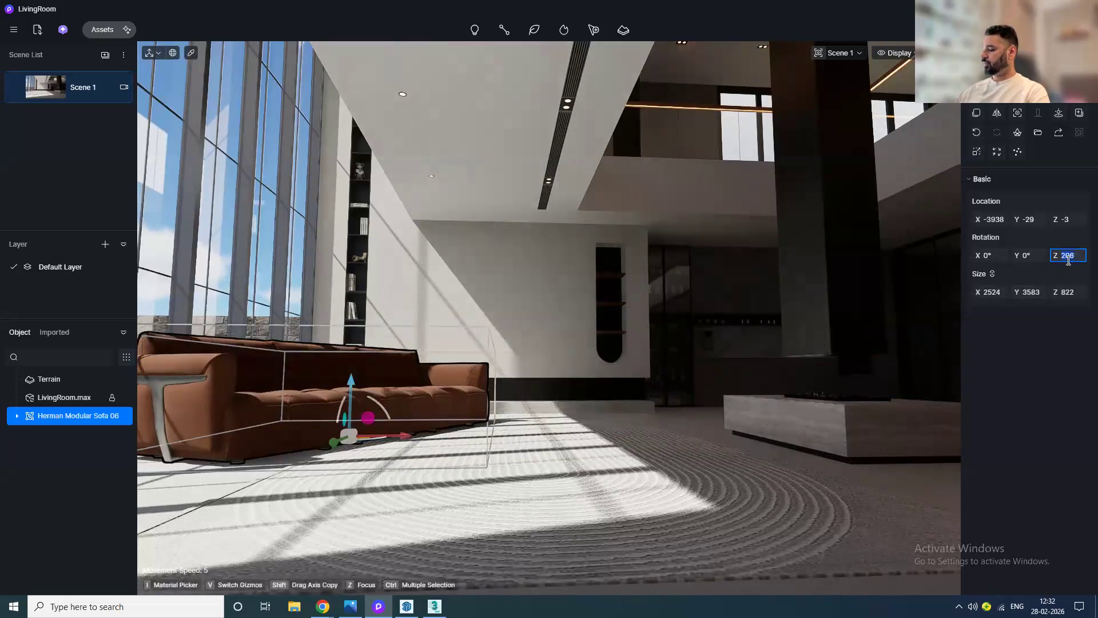
key("Return")
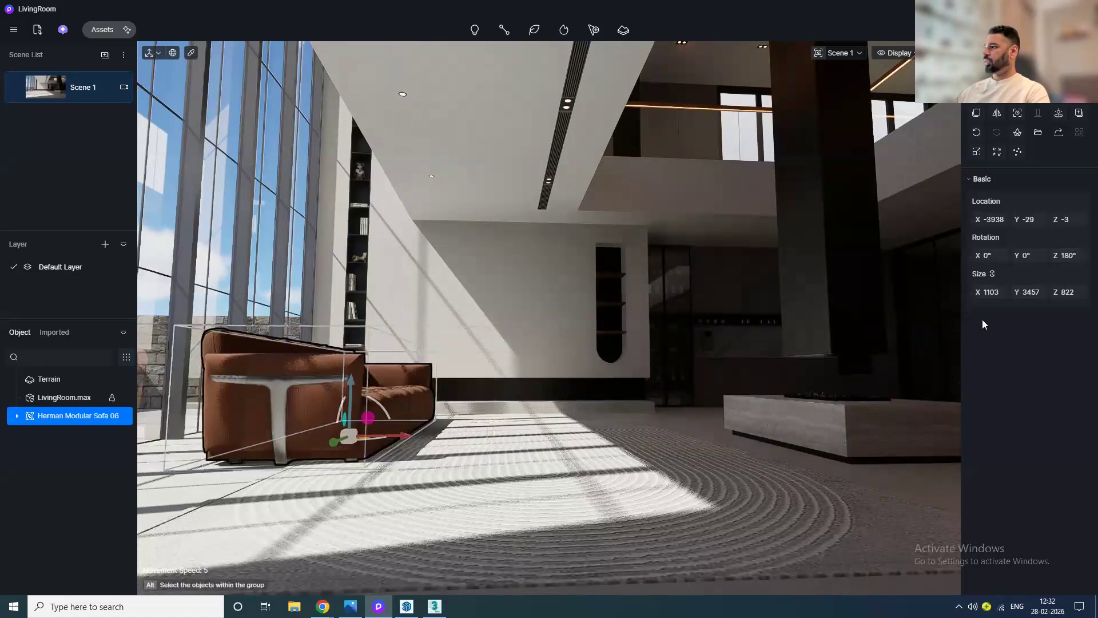
Step: Shrink the Herman sofa to about 836 × 2620 × 623 and slide it along the window
left_click_drag(1030, 297, 994, 297)
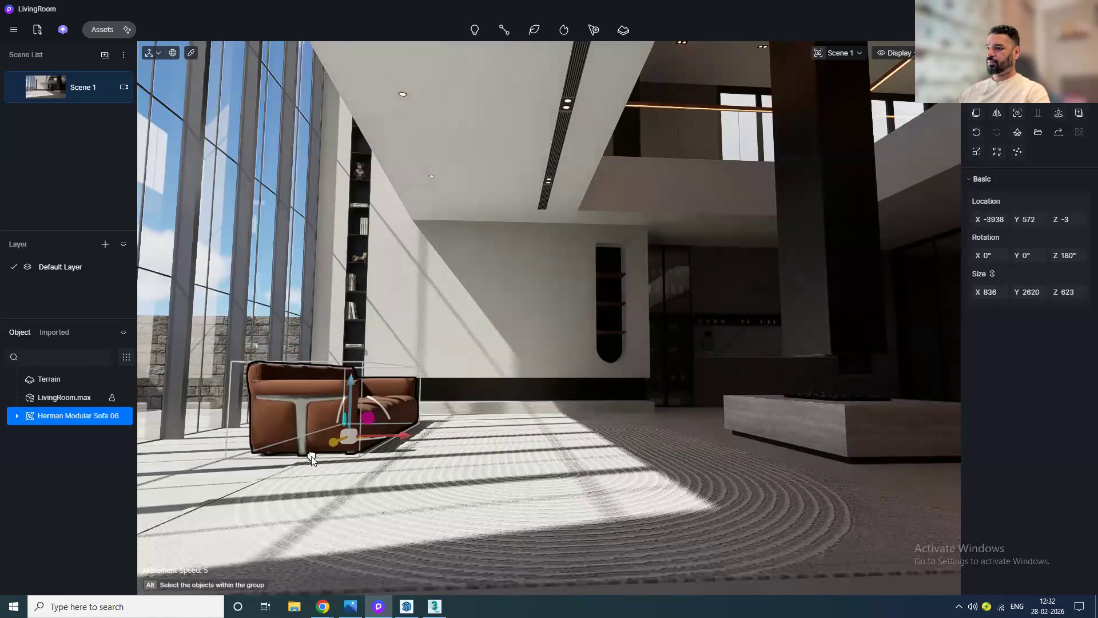
left_click_drag(312, 457, 257, 465)
Step: Place Gregory Sectional Sofa 01 in the middle of the living room
left_click(102, 29)
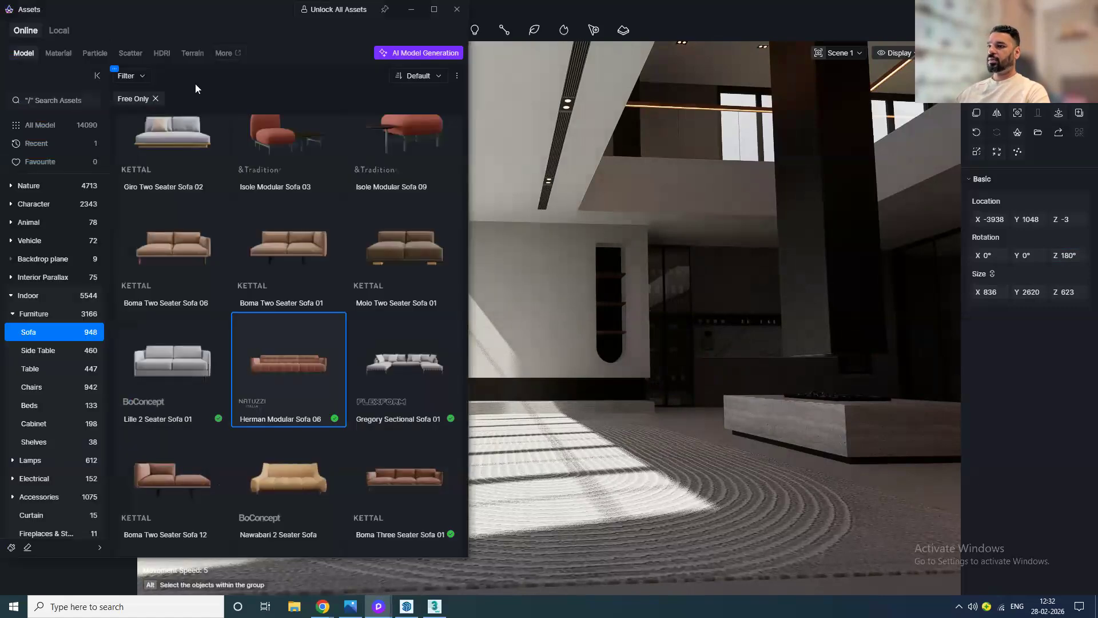
left_click(403, 385)
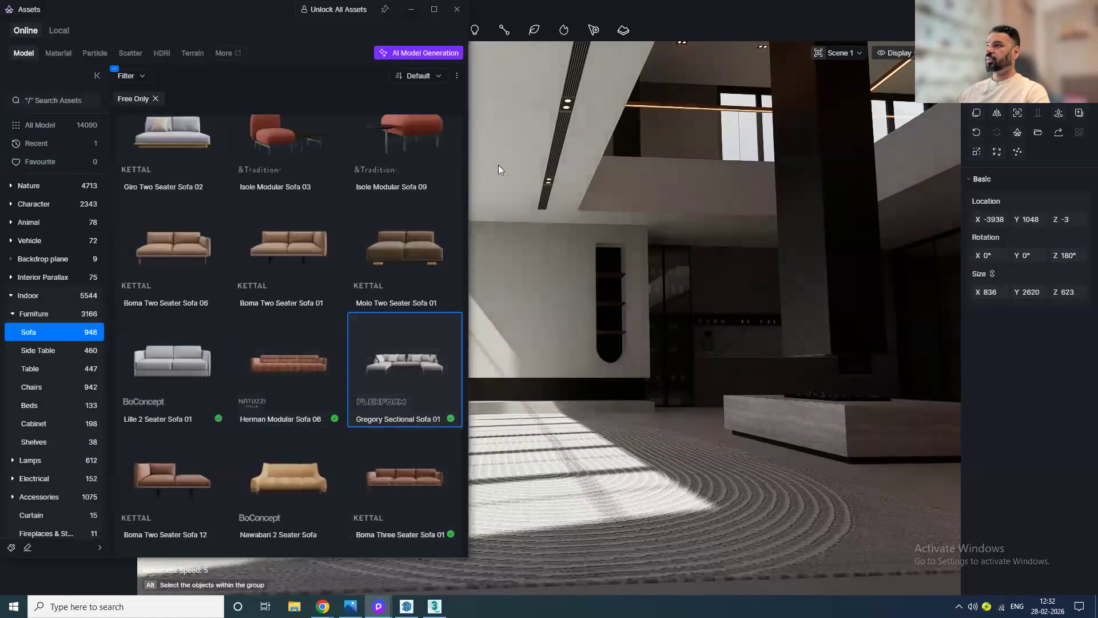
left_click(458, 10)
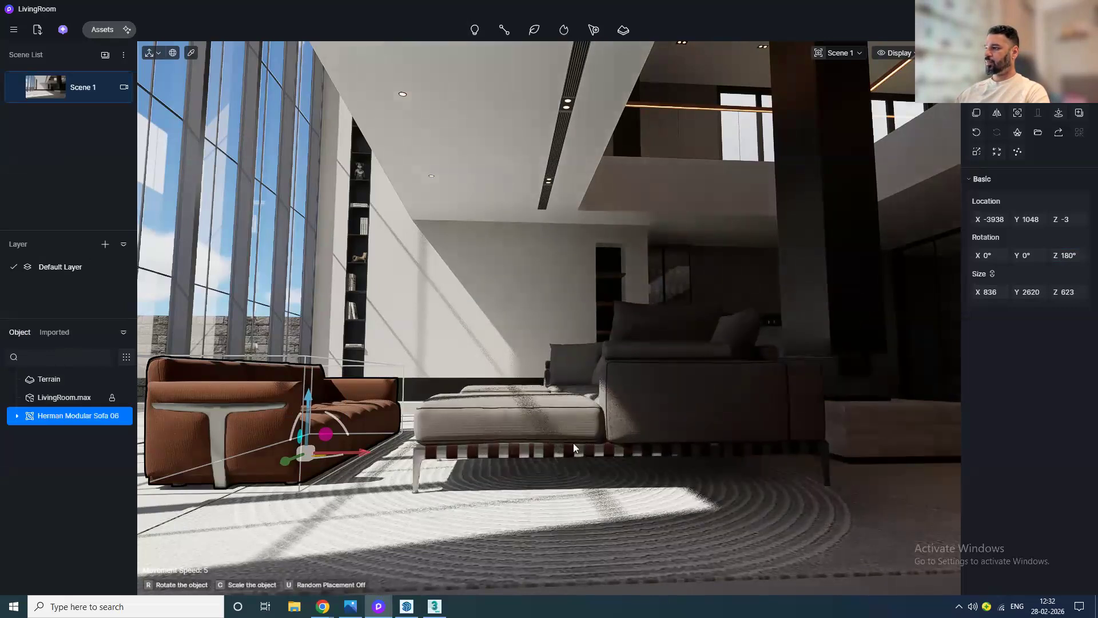
left_click(574, 447)
Step: Adjust the sectional sofa's scale and raise it onto the floor level
left_click_drag(995, 293, 987, 293)
left_click_drag(645, 342, 643, 361)
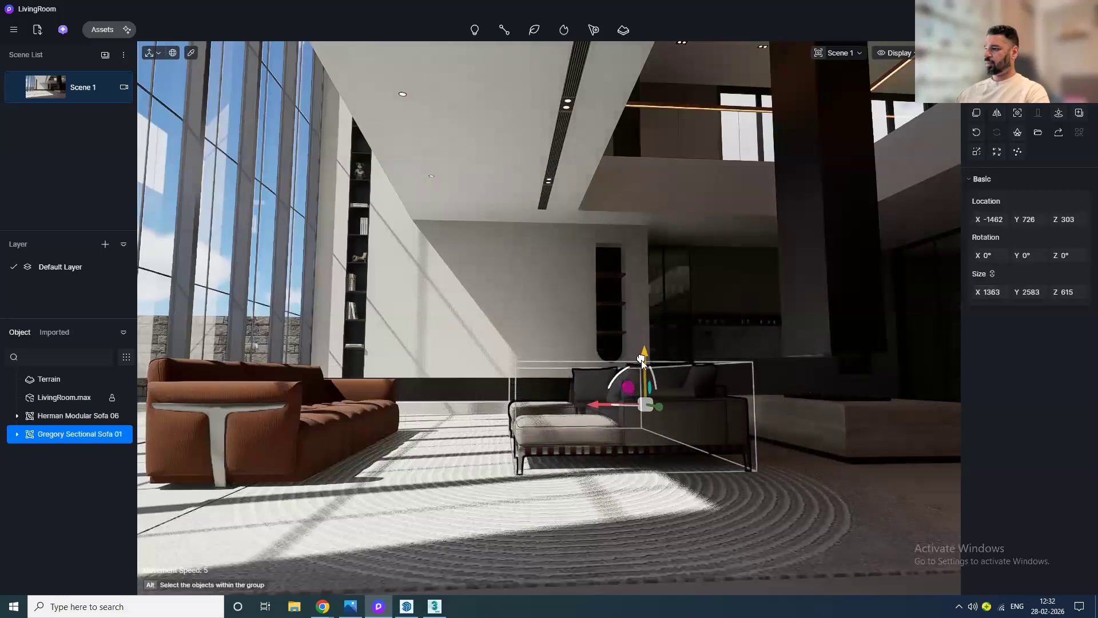
middle_click_drag(683, 444, 633, 451)
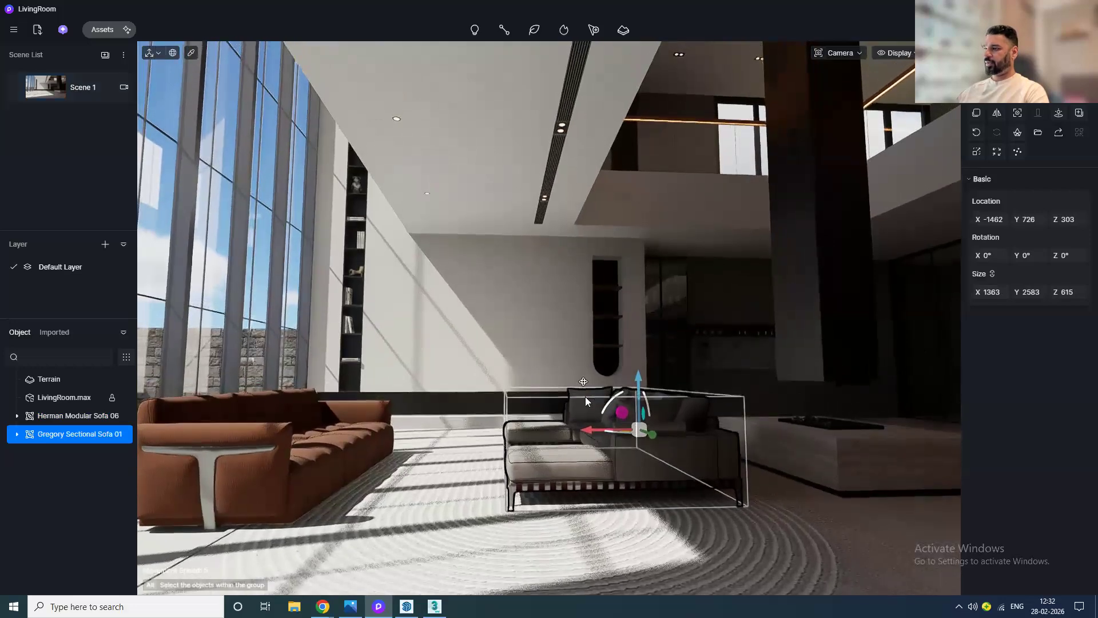
right_click_drag(585, 396, 588, 405)
middle_click_drag(618, 365, 617, 352)
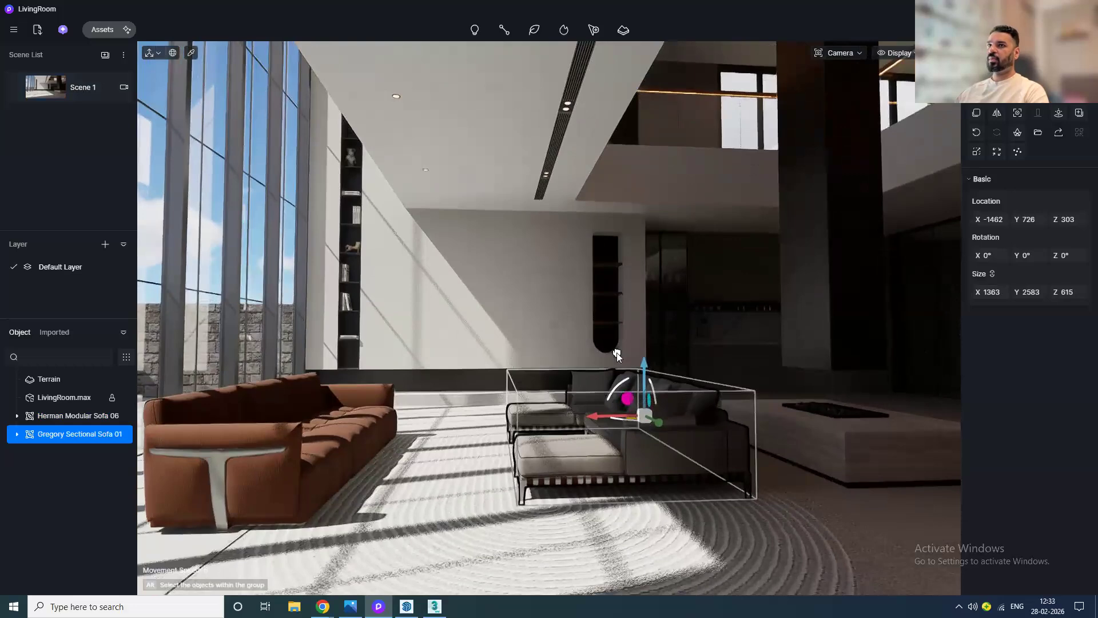
Step: Set the sectional sofa's Z rotation to 270° and move it toward the back of the room
left_click_drag(623, 419, 692, 421)
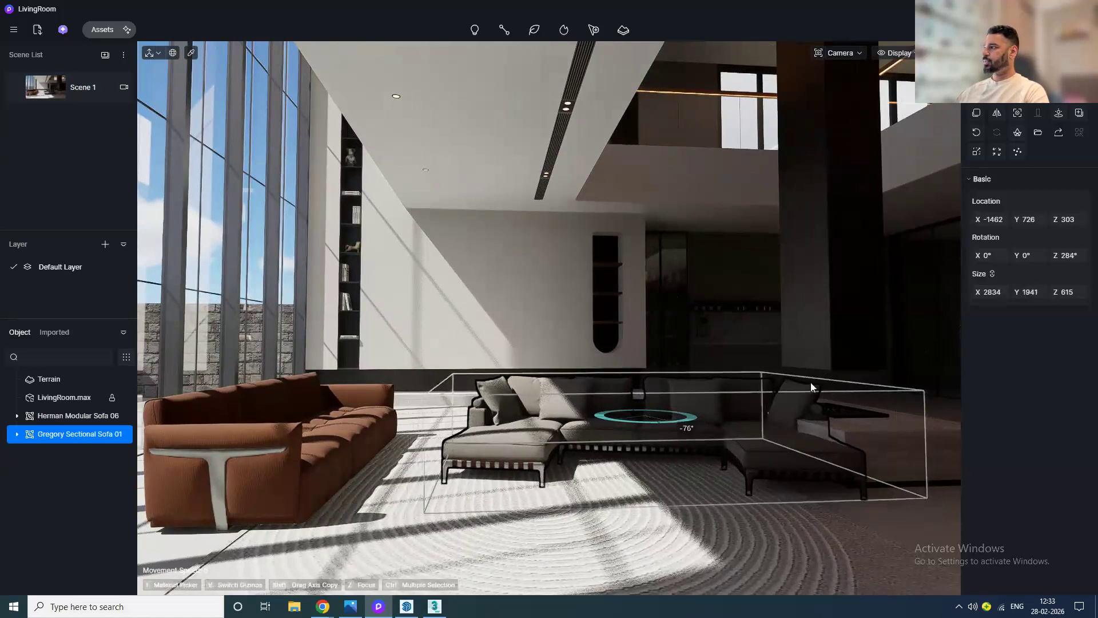
left_click(1065, 256)
type("270")
key("Return")
left_click_drag(637, 416, 501, 417)
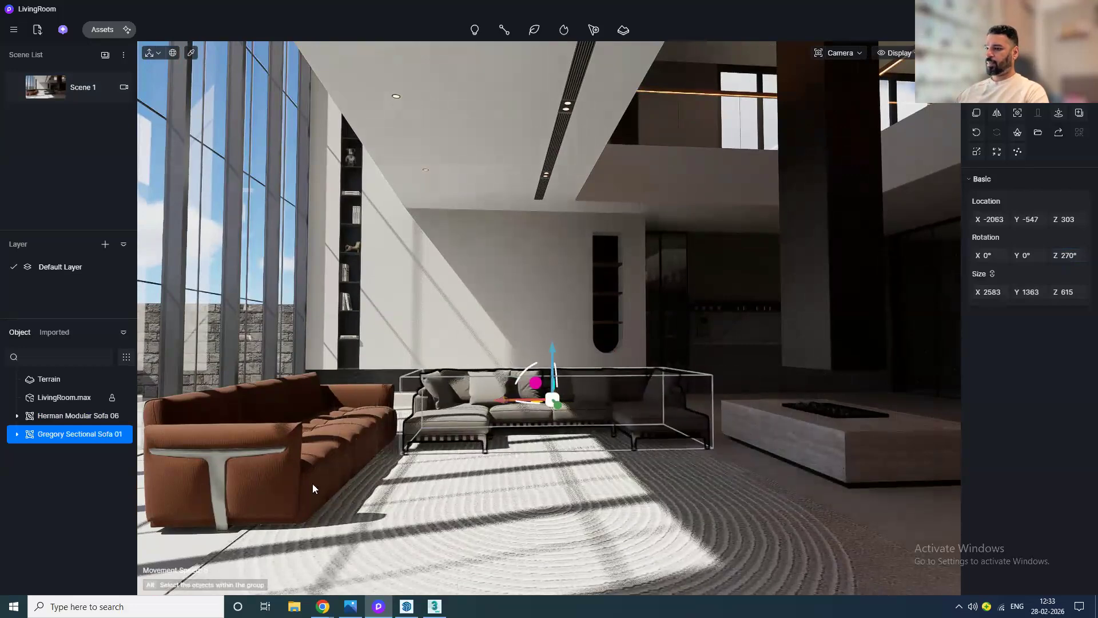
Step: Select the Herman sofa and shift it further along its length
left_click(270, 493)
left_click_drag(288, 486, 254, 506)
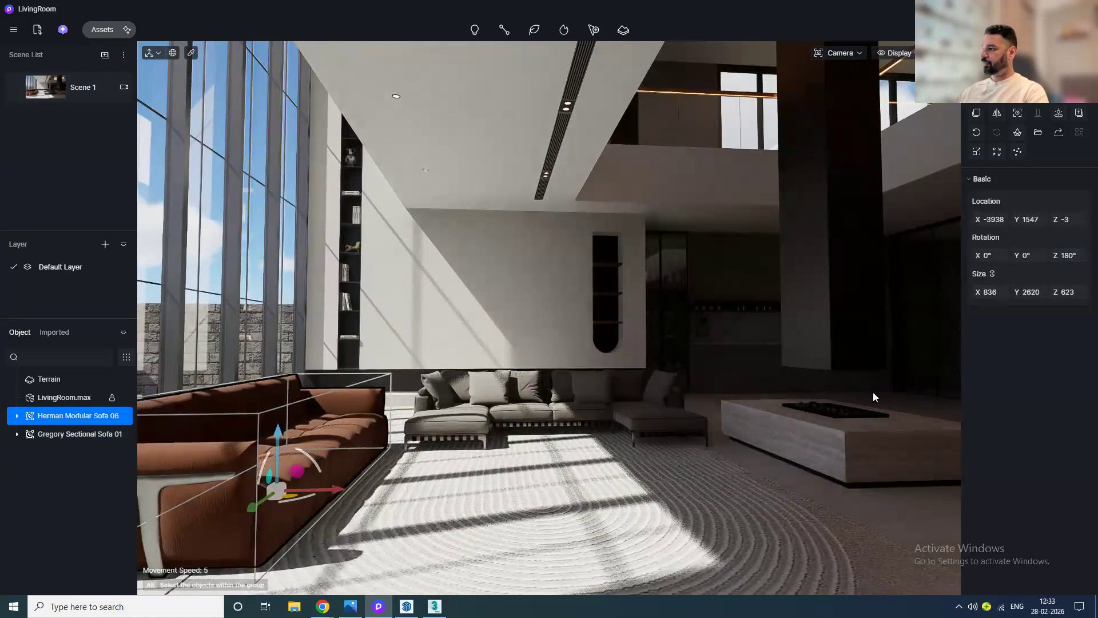
Step: Open the particle library's Fire category and choose Fire 09
left_click(565, 33)
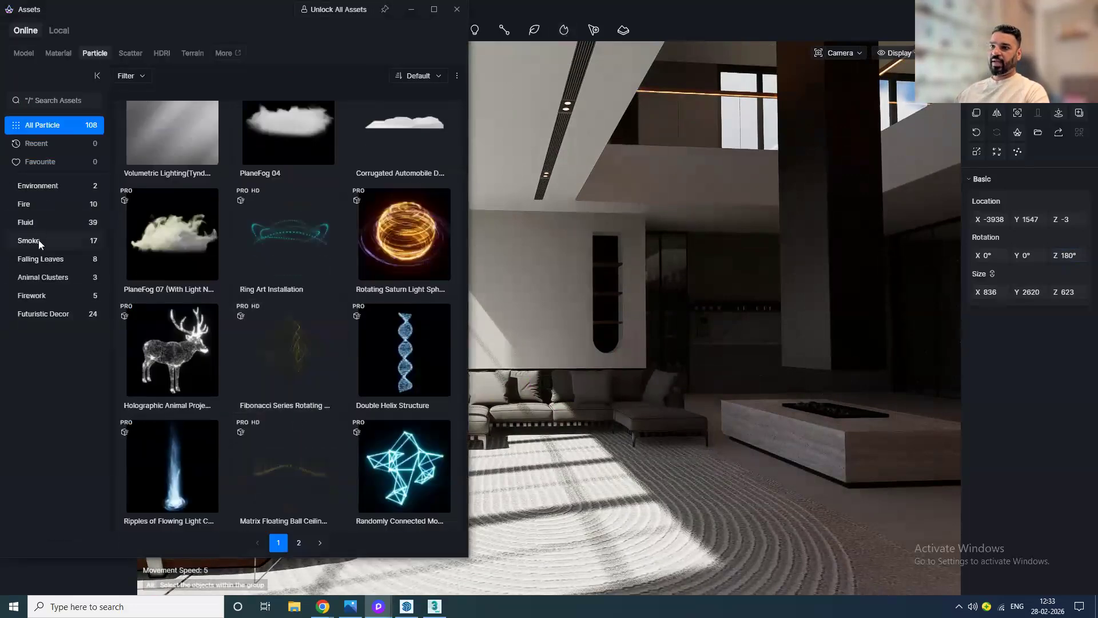
left_click(40, 206)
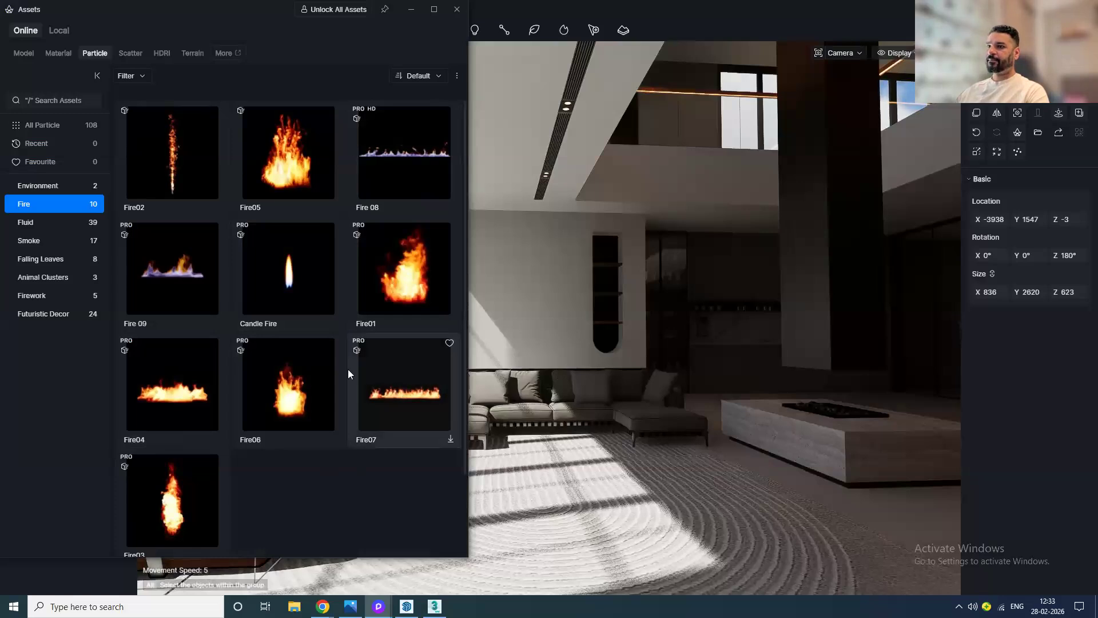
left_click(176, 289)
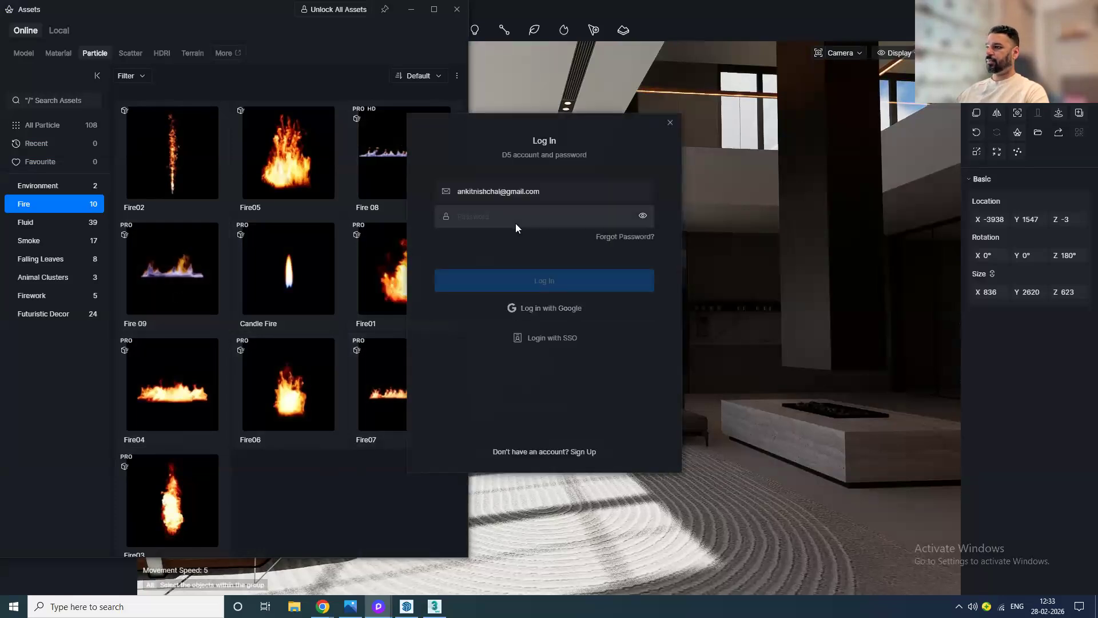
Step: Enter the D5 account password to log in and close the login dialog
left_click(517, 222)
type("••••••••")
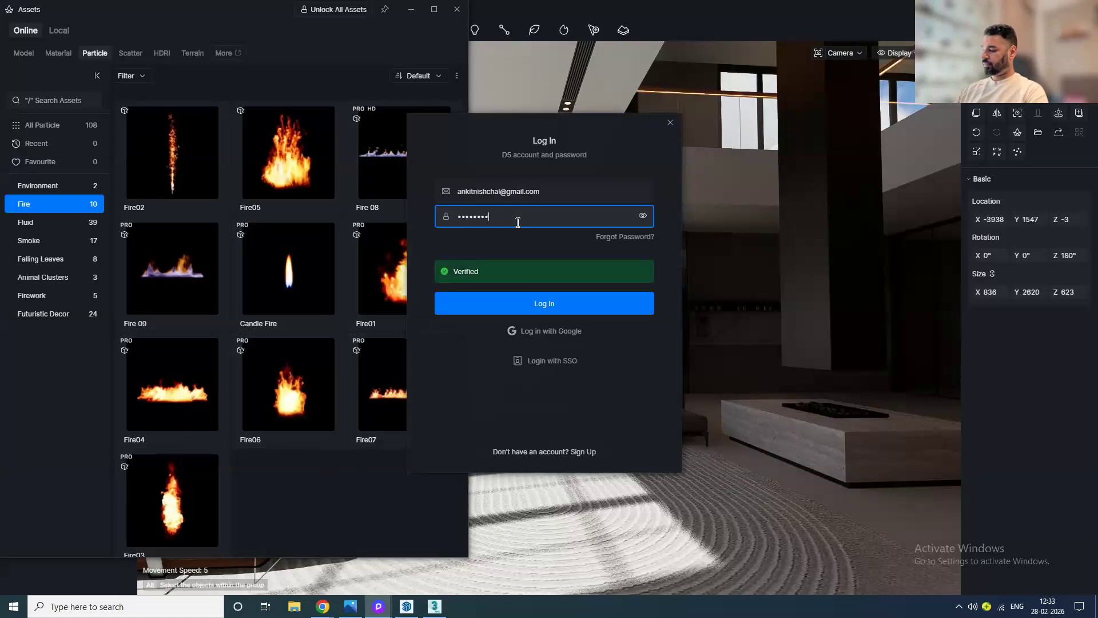
left_click(613, 306)
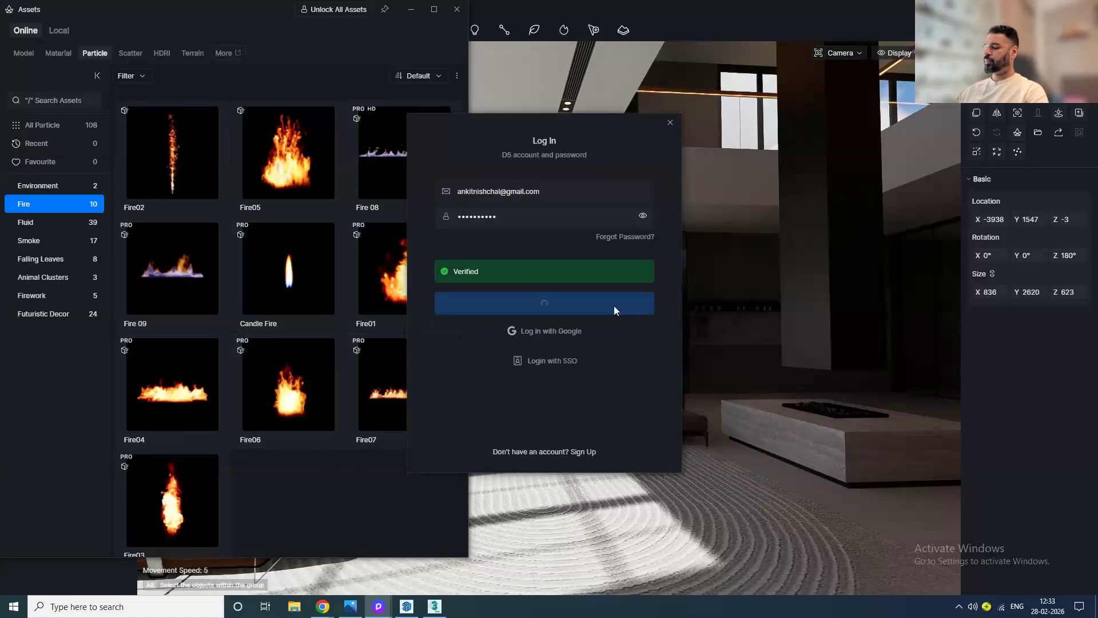
left_click(575, 305)
left_click(670, 122)
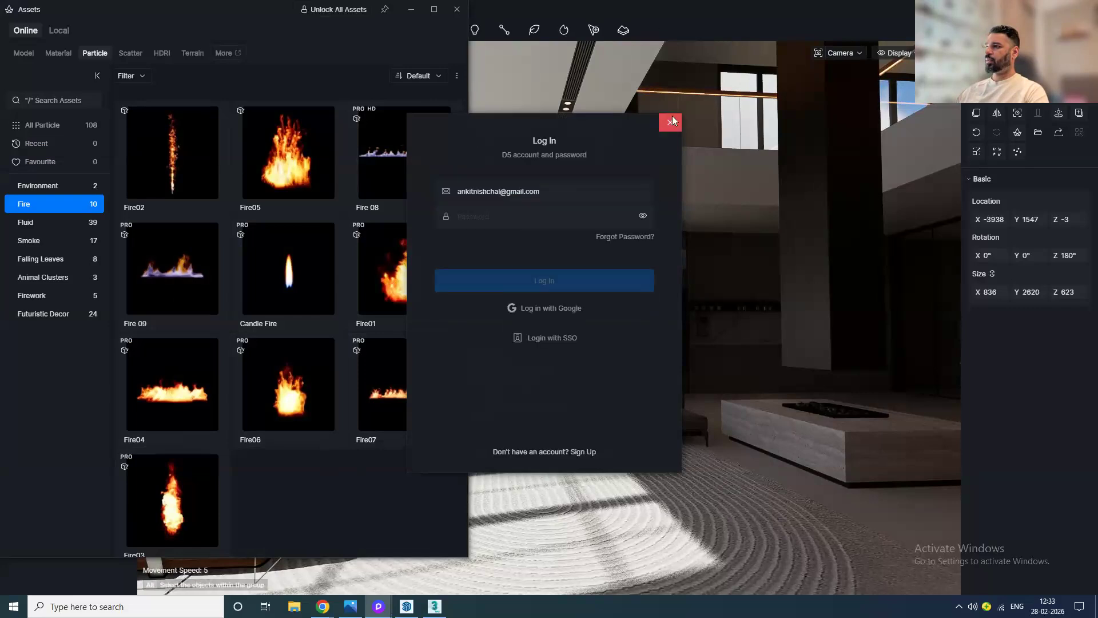
left_click(516, 220)
type("••")
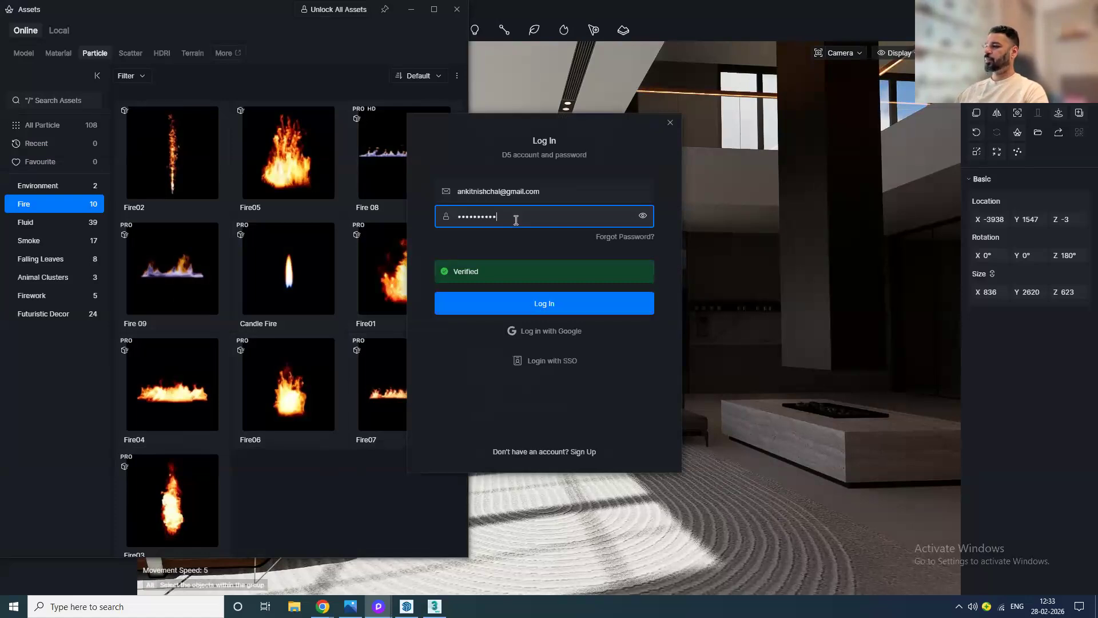
left_click(670, 123)
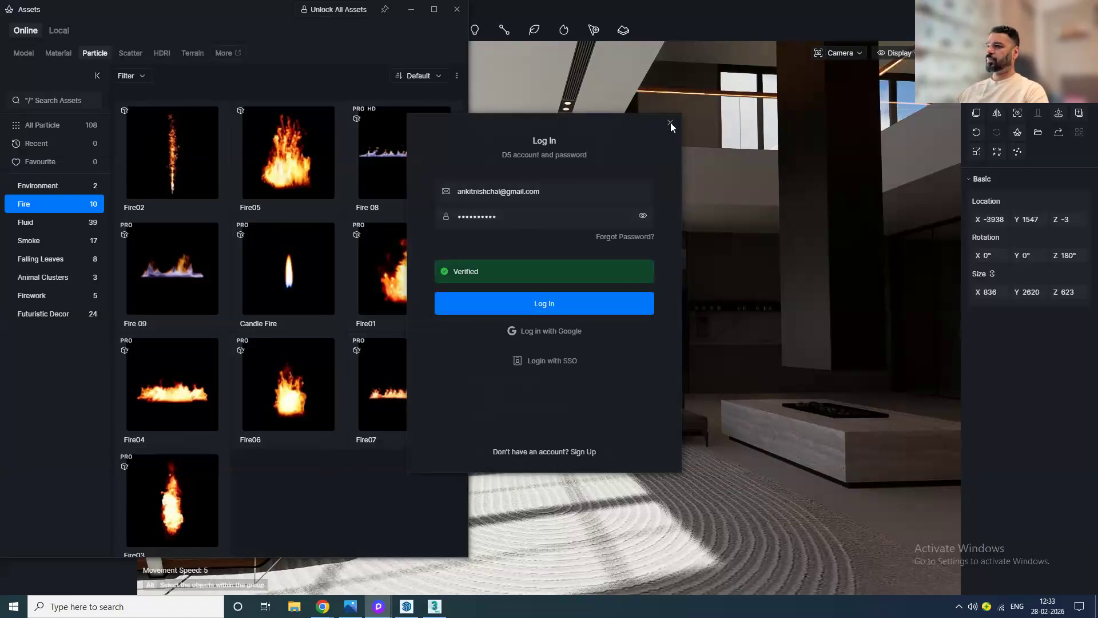
Step: Place the Fire 09 particle onto the fireplace burner
left_click(183, 289)
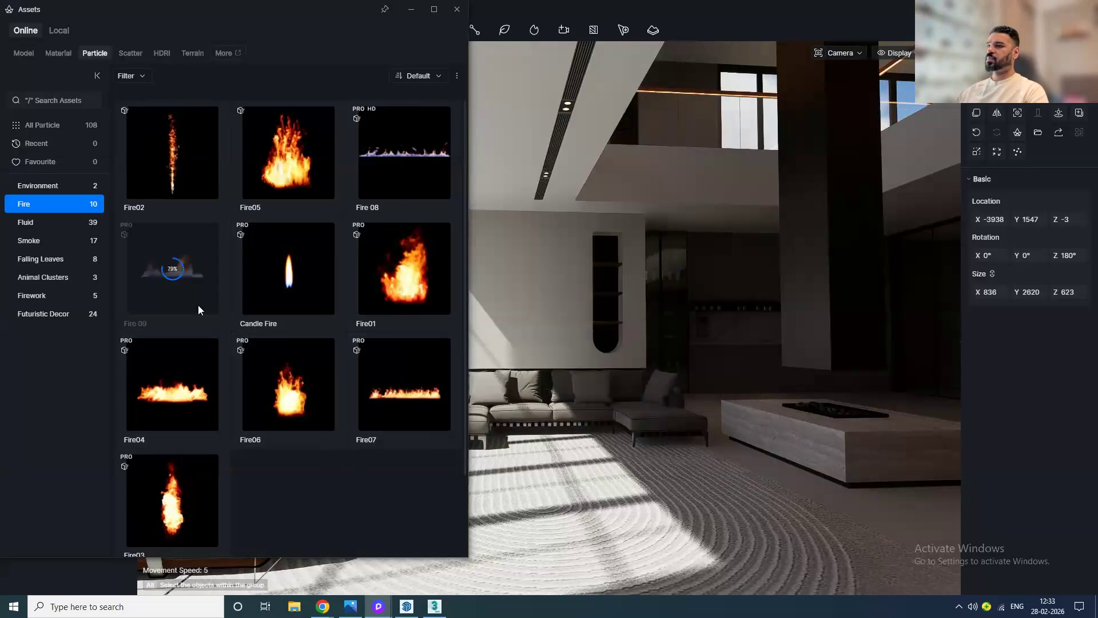
left_click(195, 308)
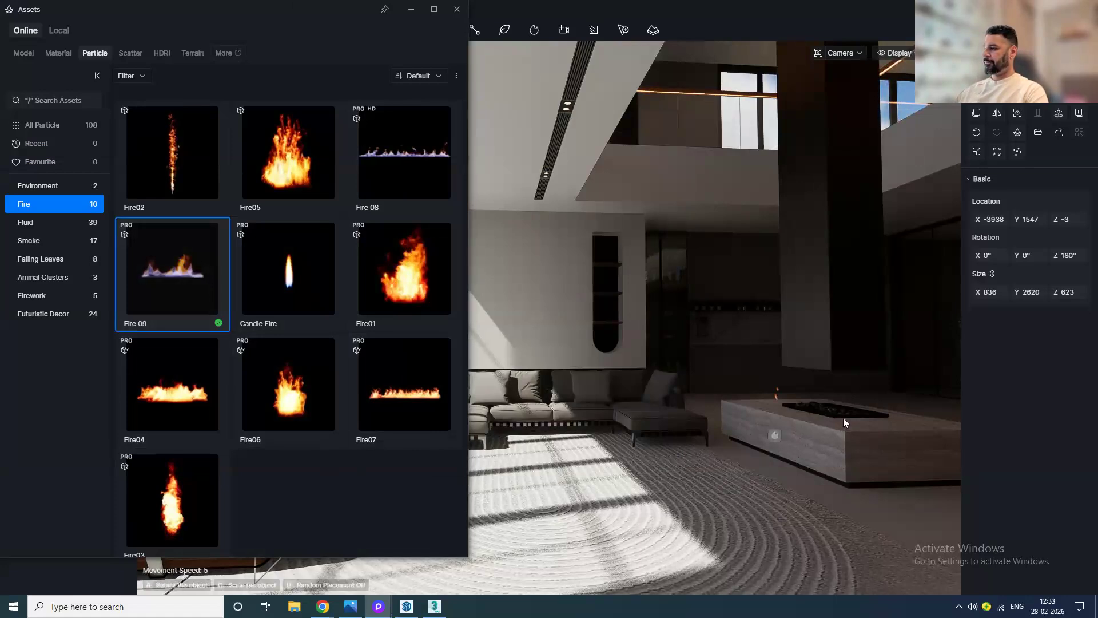
scroll(847, 417, "up", 2)
scroll(846, 417, "up", 5)
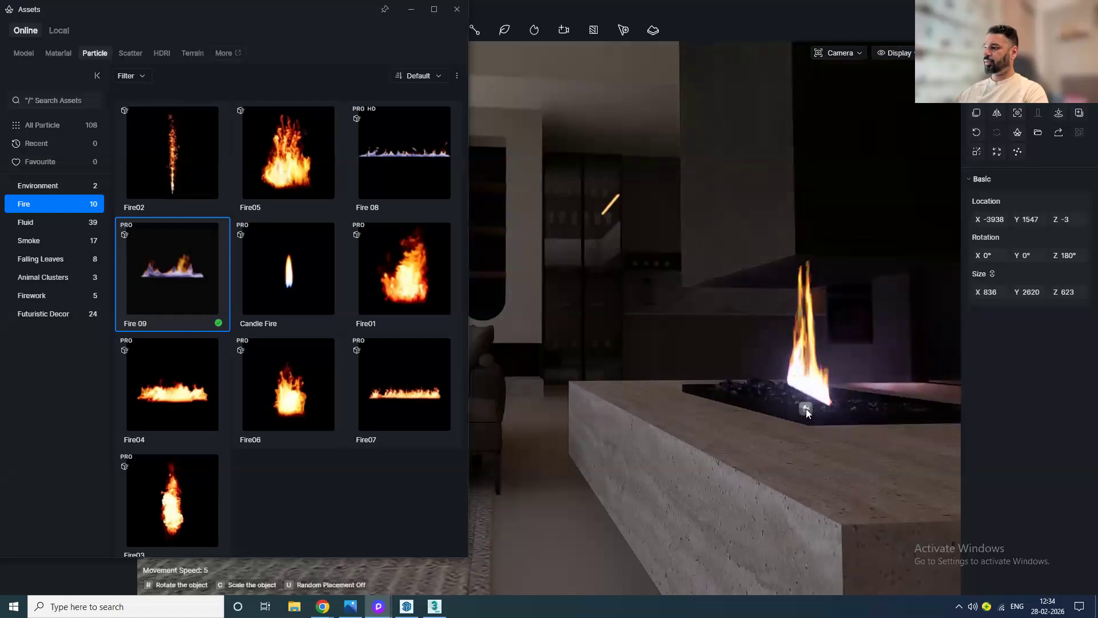
left_click(806, 408)
middle_click_drag(747, 458, 898, 472)
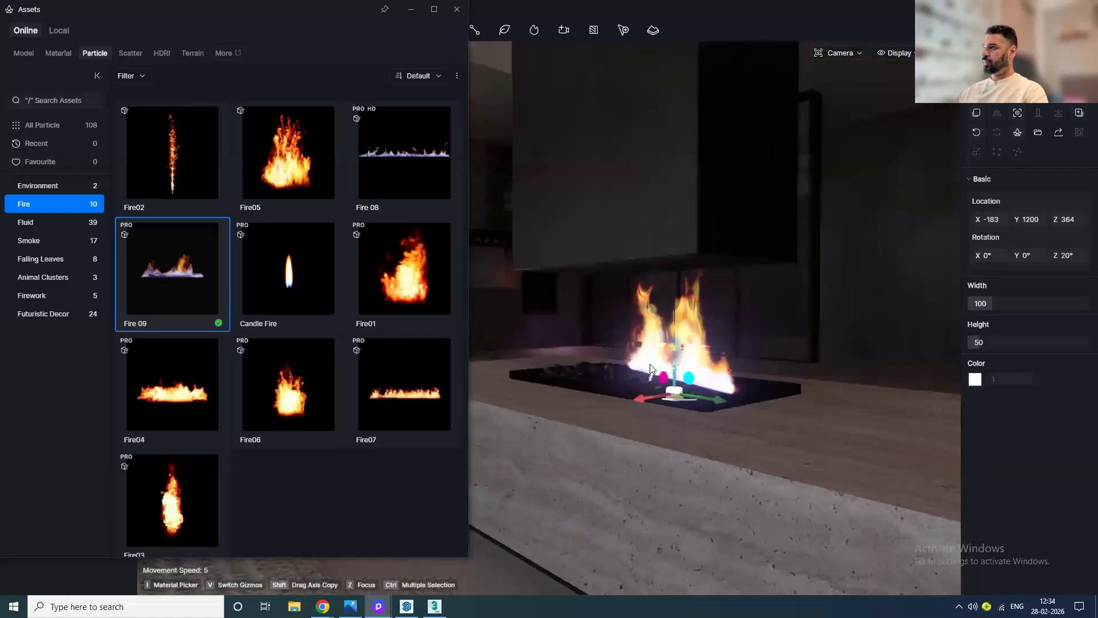
left_click(454, 12)
scroll(643, 395, "up", 3)
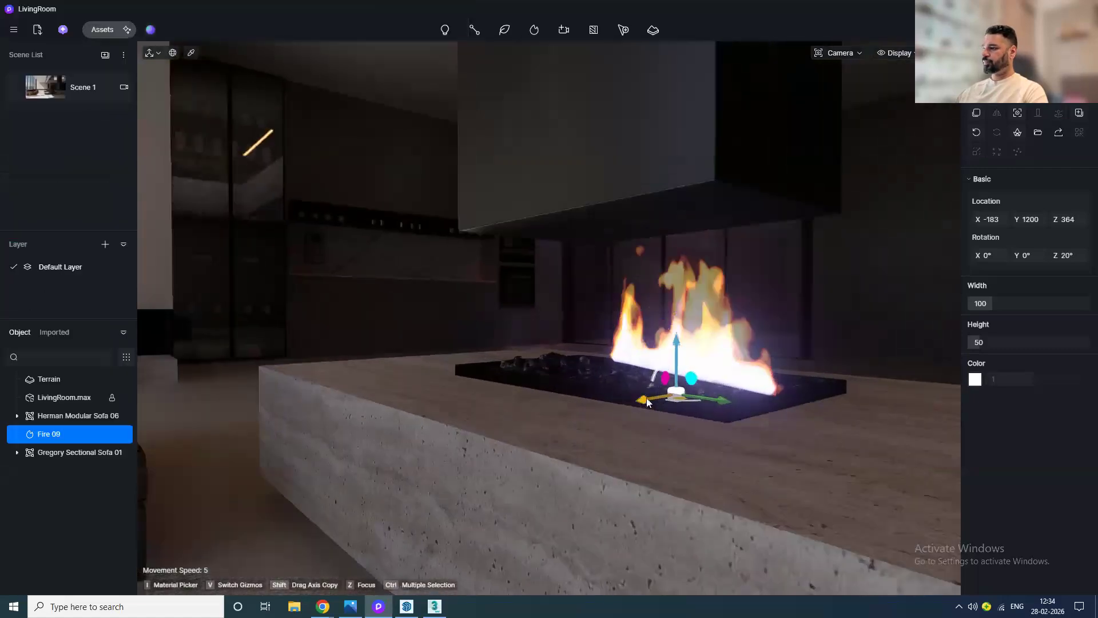
Step: Set the fire's Z rotation to 0° and nudge it into position on the burner
left_click_drag(637, 401, 620, 403)
left_click_drag(1080, 218, 1097, 255)
left_click(1068, 255)
type("0")
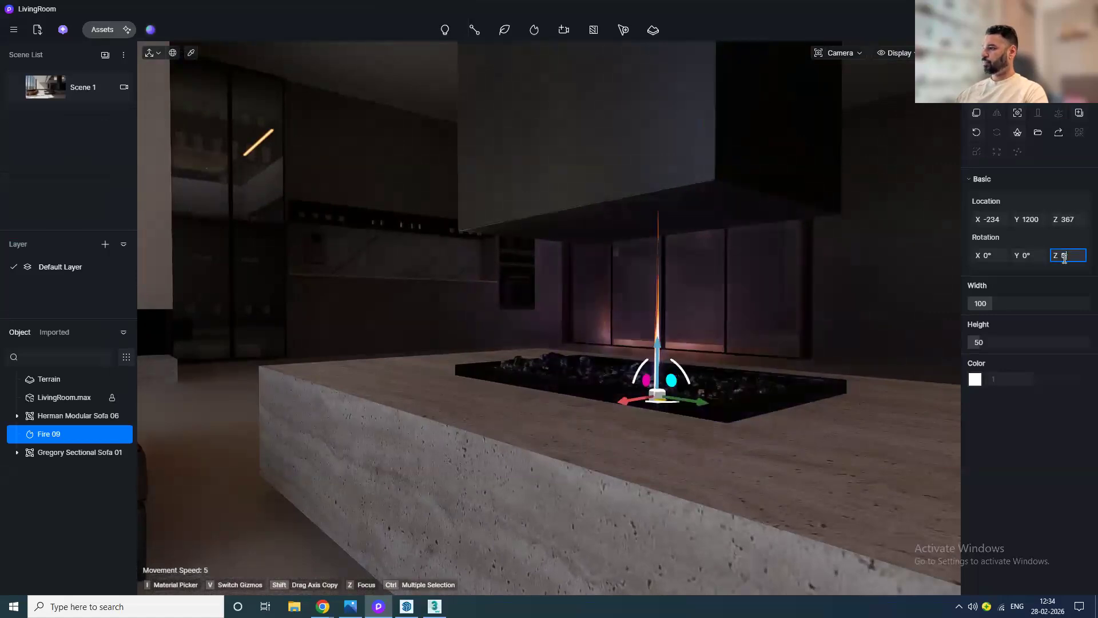
key("Return")
left_click_drag(706, 409, 699, 400)
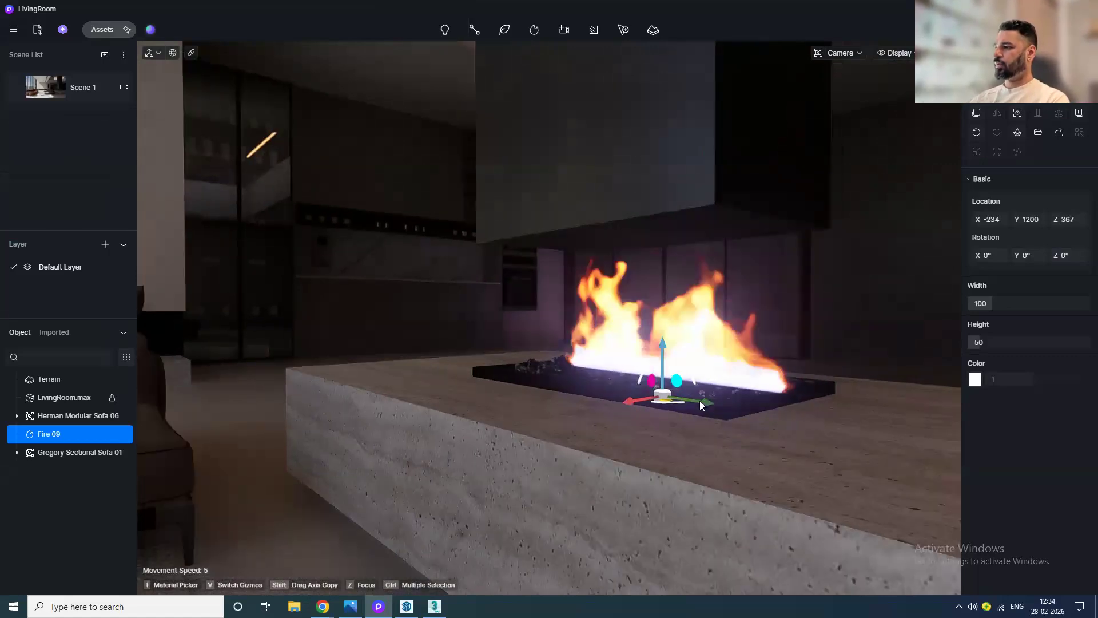
Step: Shrink the fire to about 93 width and 34 height, and return to the Scene 1 view
left_click_drag(1003, 299, 995, 342)
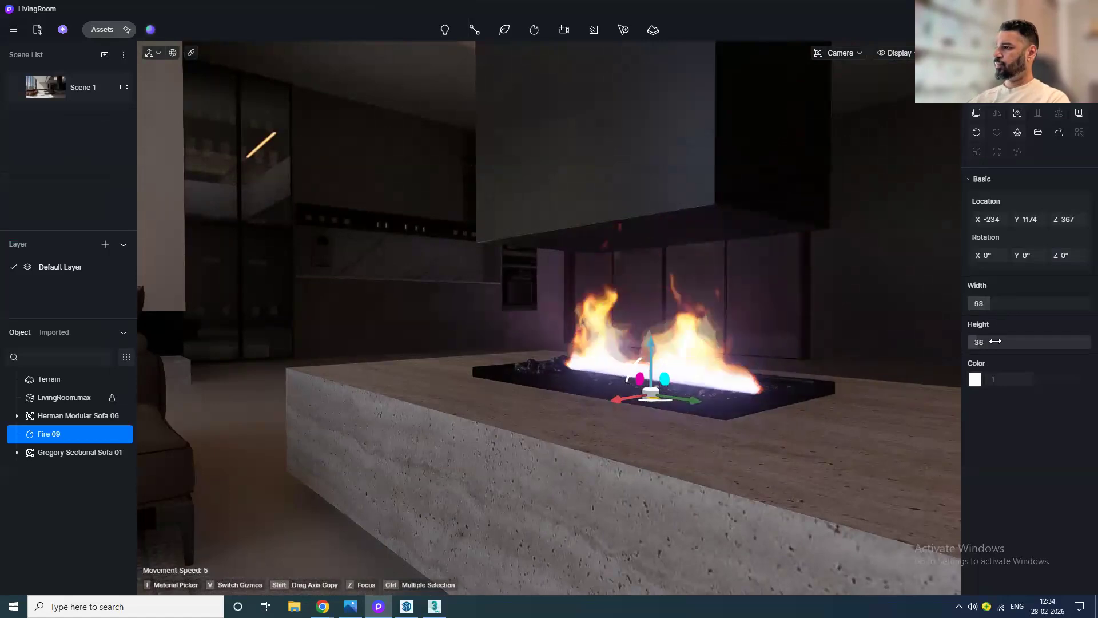
left_click(42, 91)
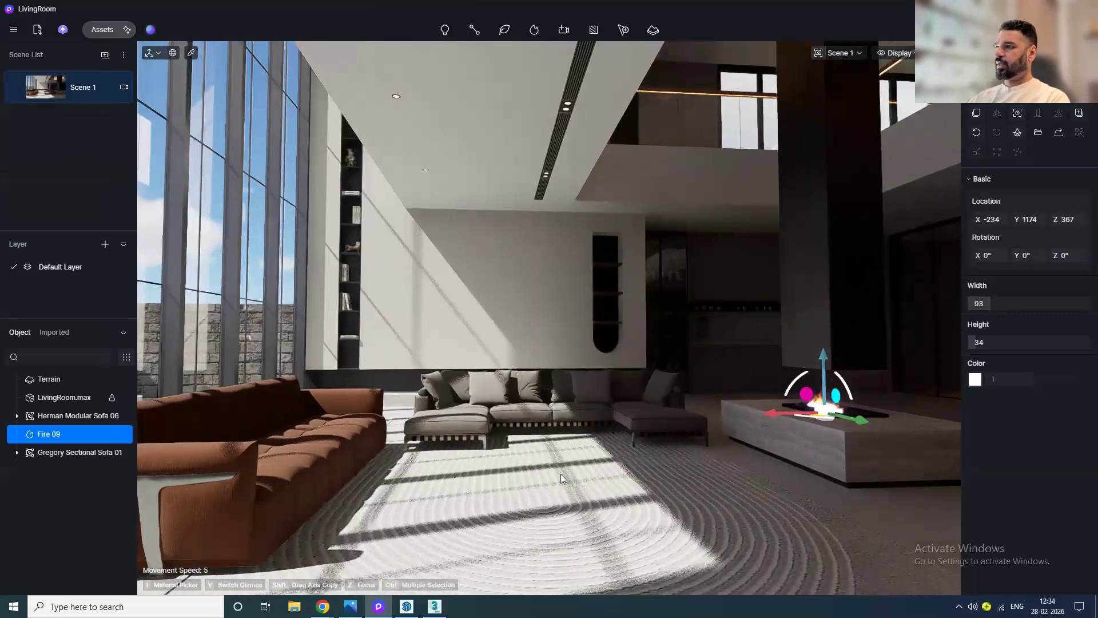
Step: Place the Molo Coffee Table 01 from the model library's Table category in front of the sofas
left_click(107, 30)
left_click(25, 55)
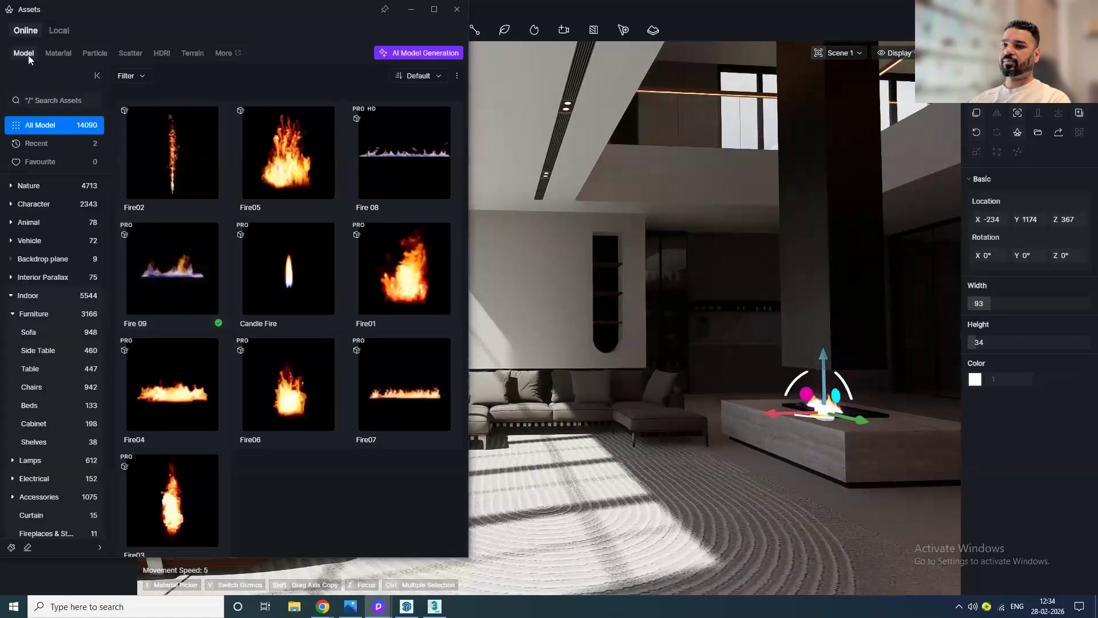
left_click(51, 368)
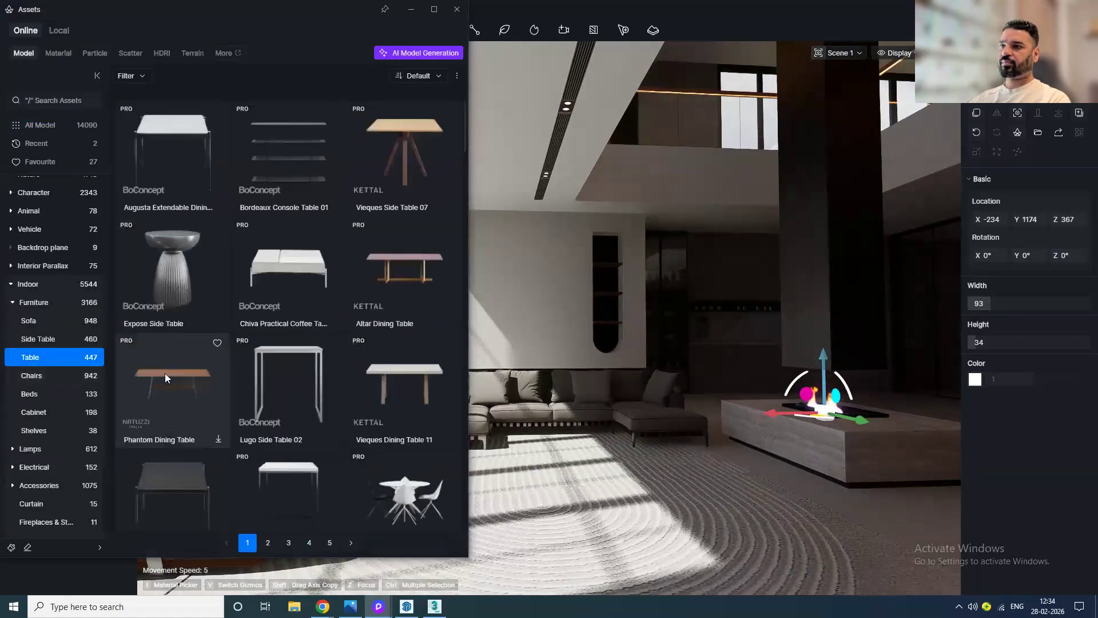
scroll(378, 389, "down", 2)
scroll(367, 407, "down", 2)
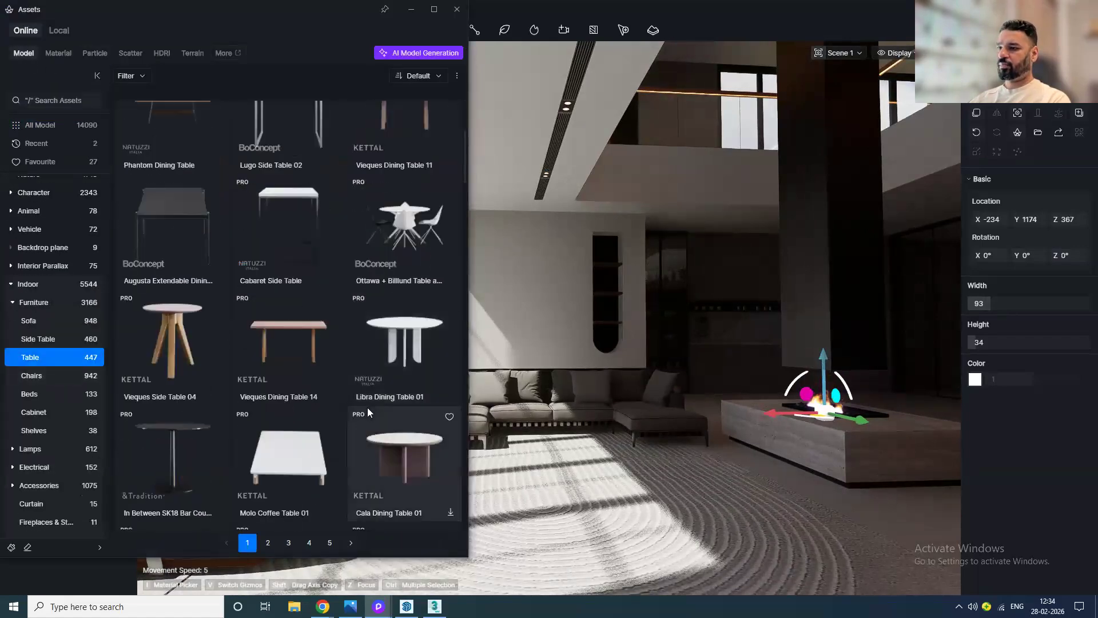
scroll(366, 417, "down", 3)
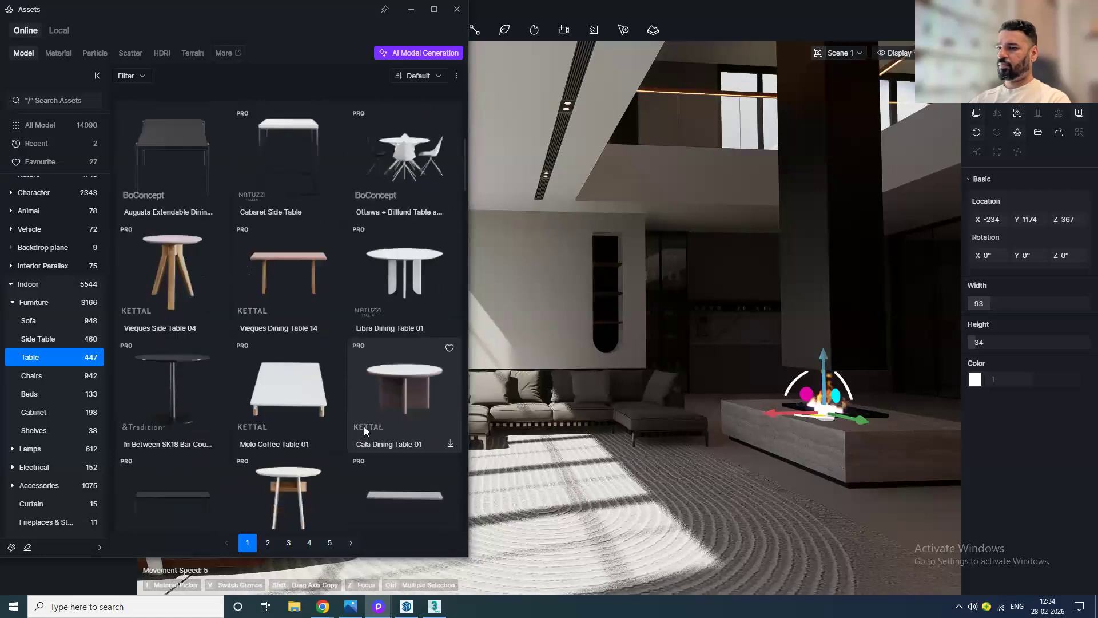
left_click(294, 373)
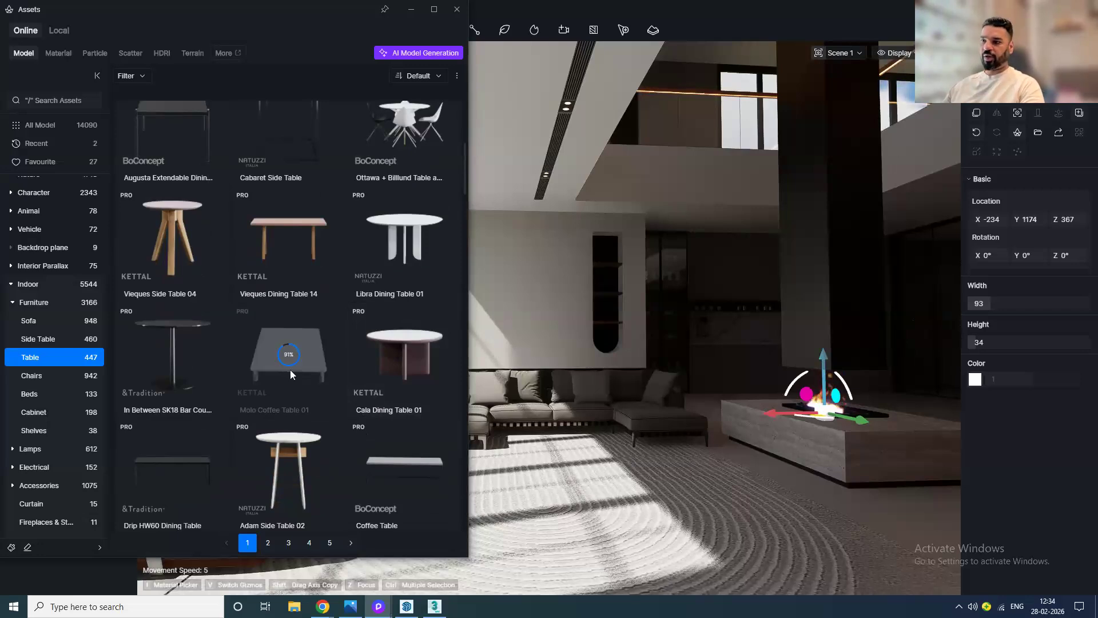
left_click(275, 412)
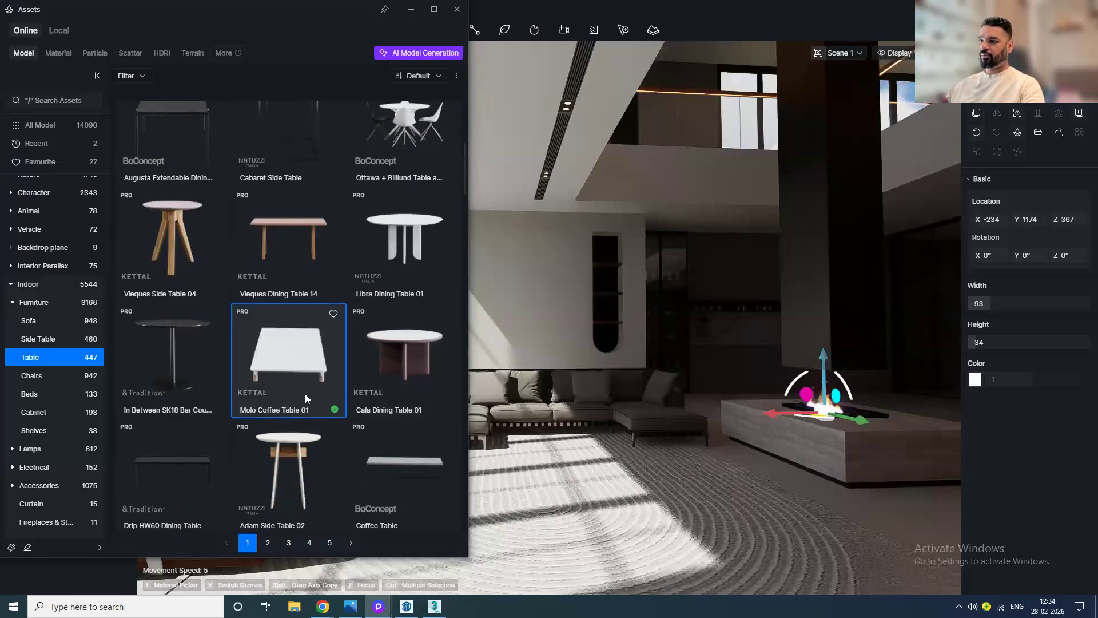
left_click(510, 411)
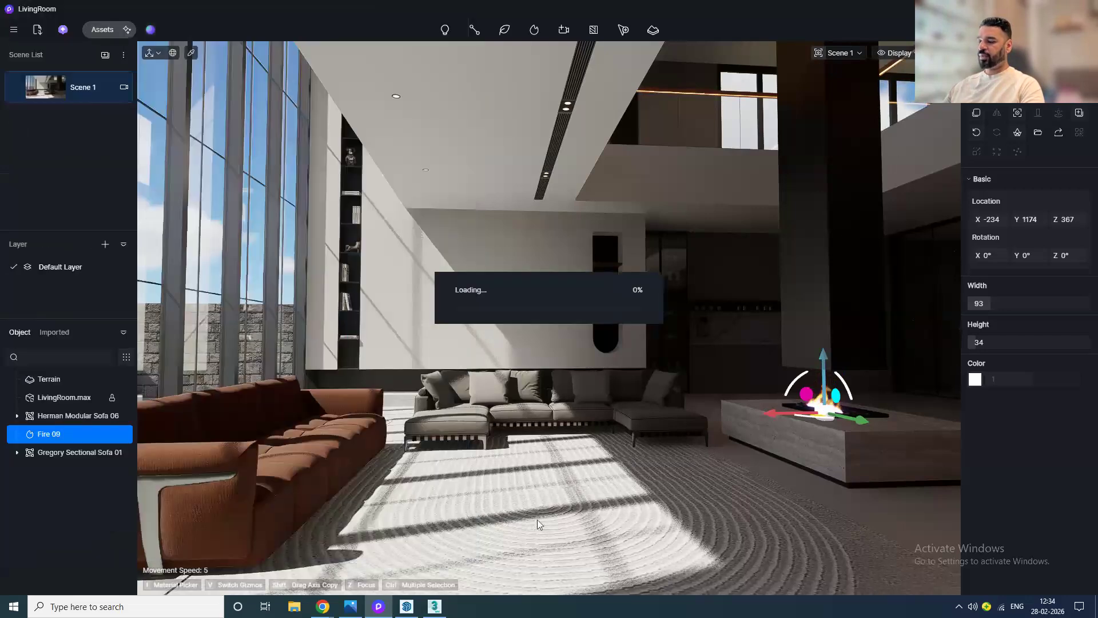
left_click(556, 496)
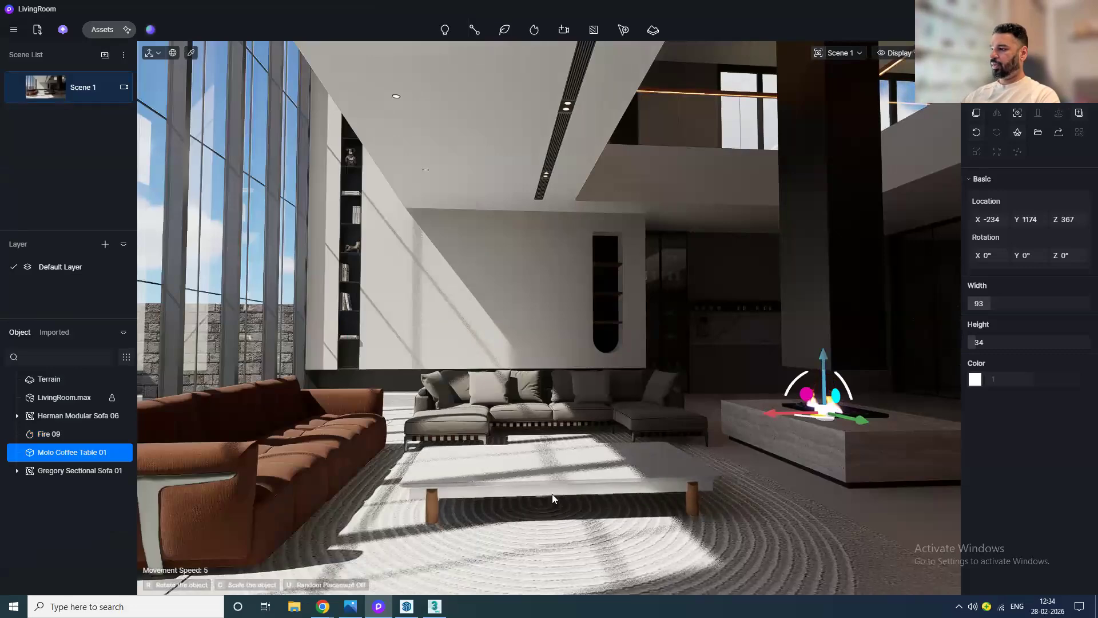
Step: Apply the Brown Herring Bone Solid wood flooring material from the Herringbone category to the floor
middle_click_drag(846, 489, 619, 468)
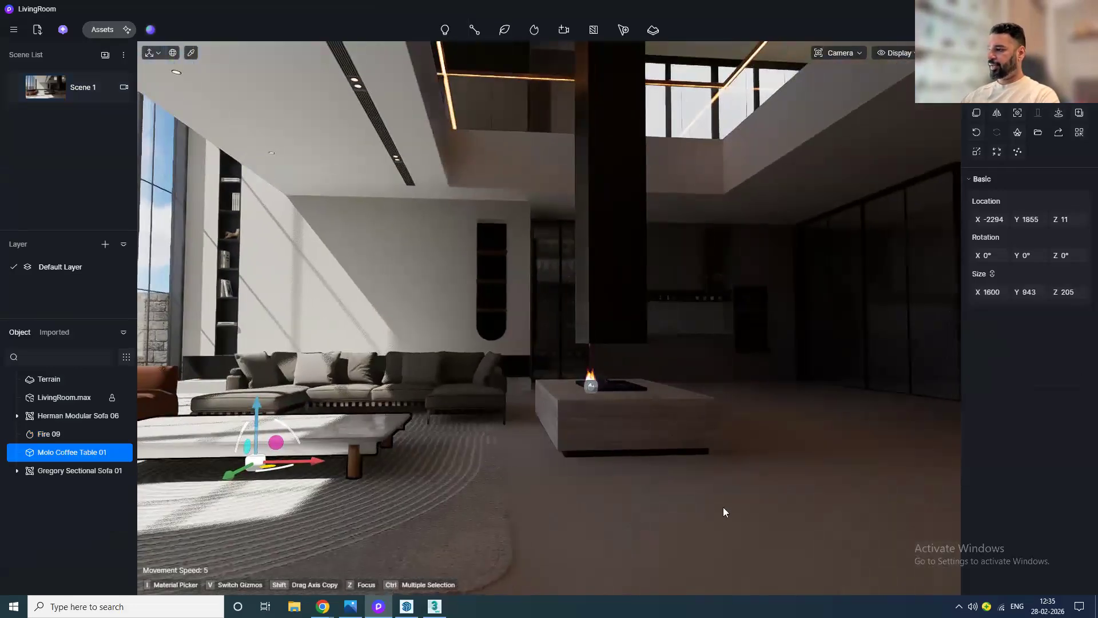
middle_click_drag(723, 512, 608, 492)
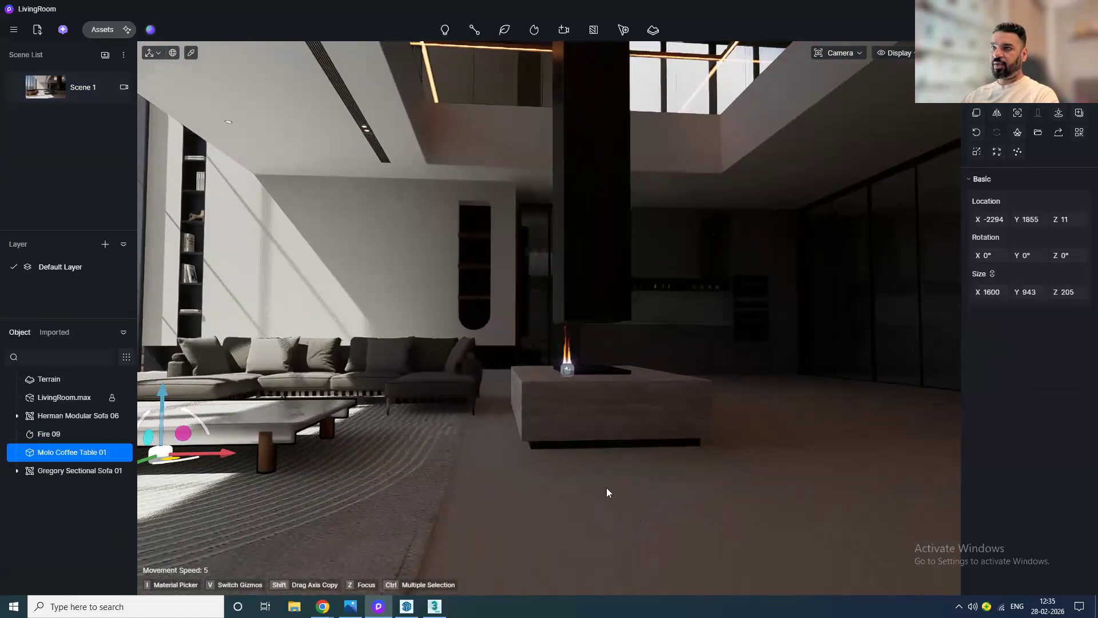
left_click(103, 30)
left_click(58, 54)
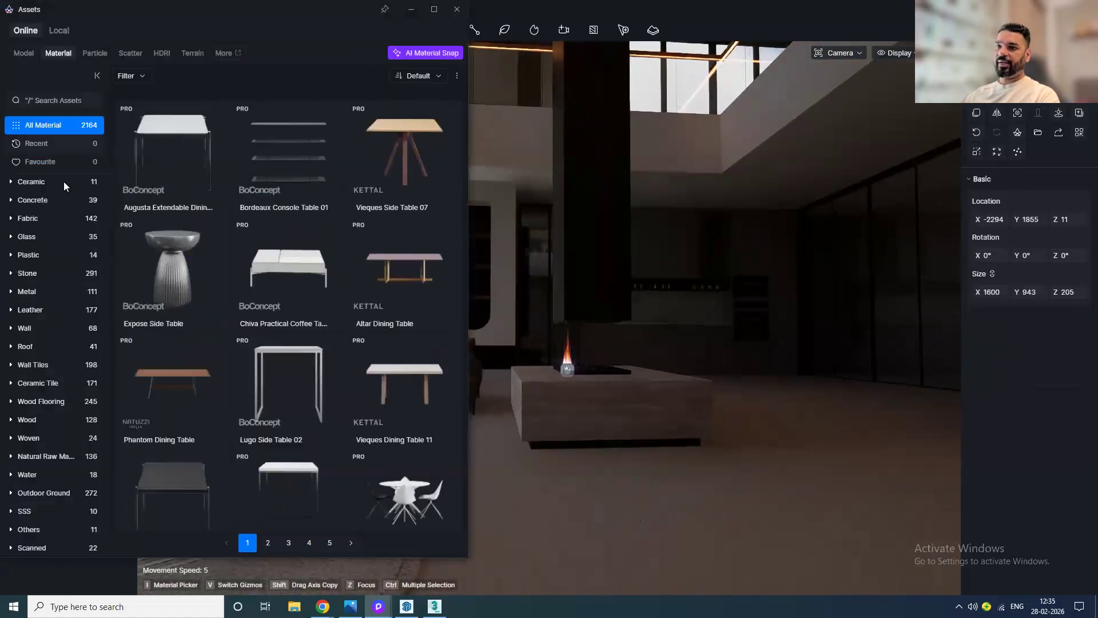
left_click(42, 402)
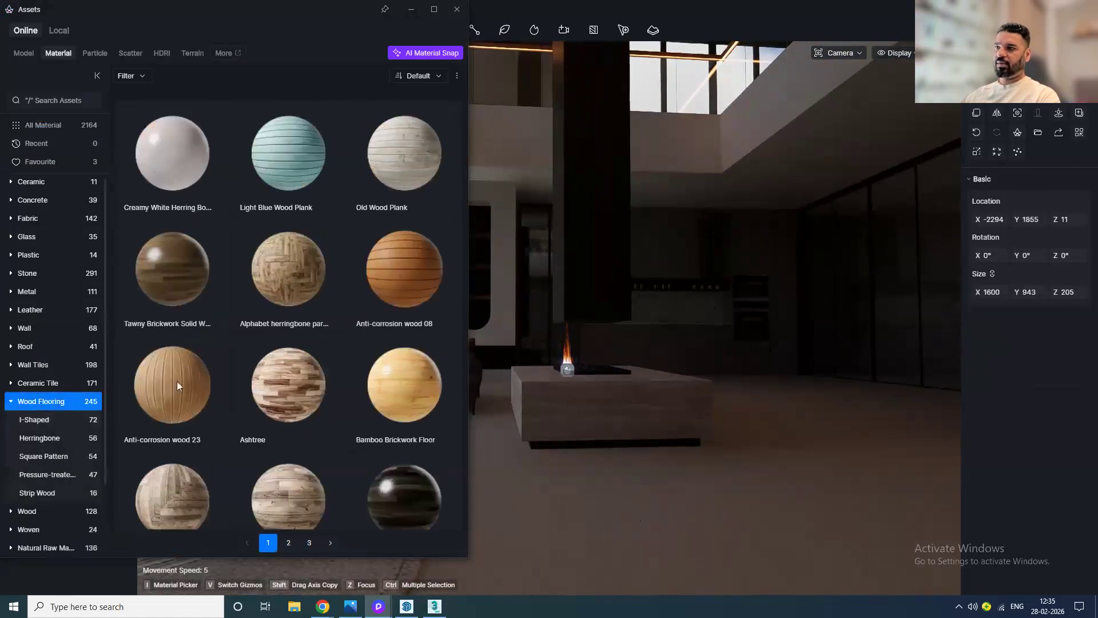
scroll(339, 380, "down", 1)
scroll(339, 380, "down", 6)
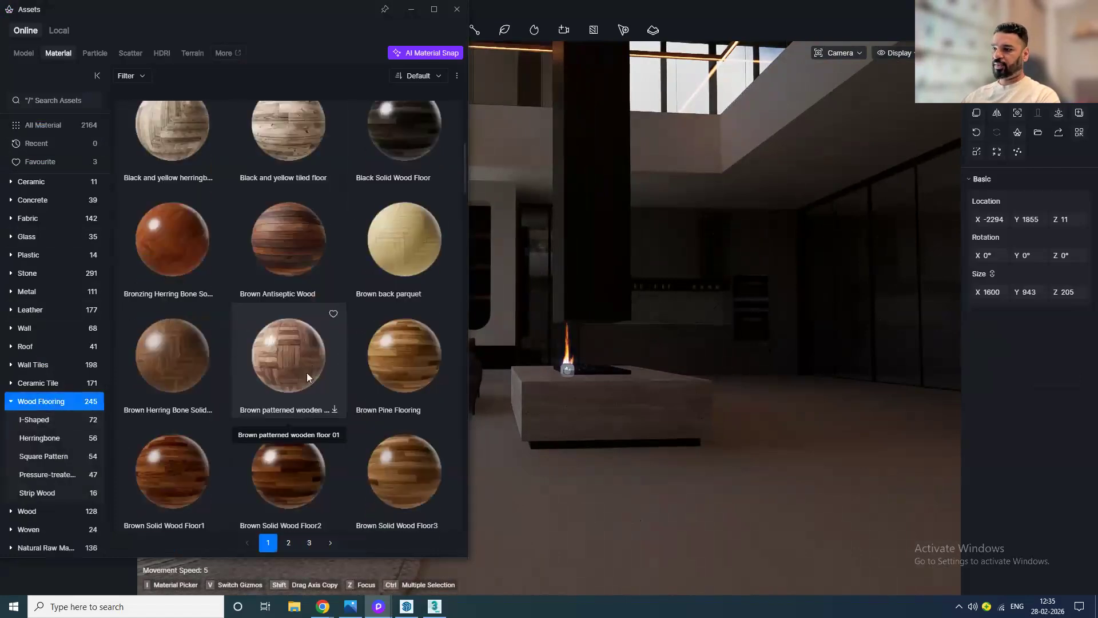
scroll(306, 372, "down", 2)
scroll(261, 457, "down", 3)
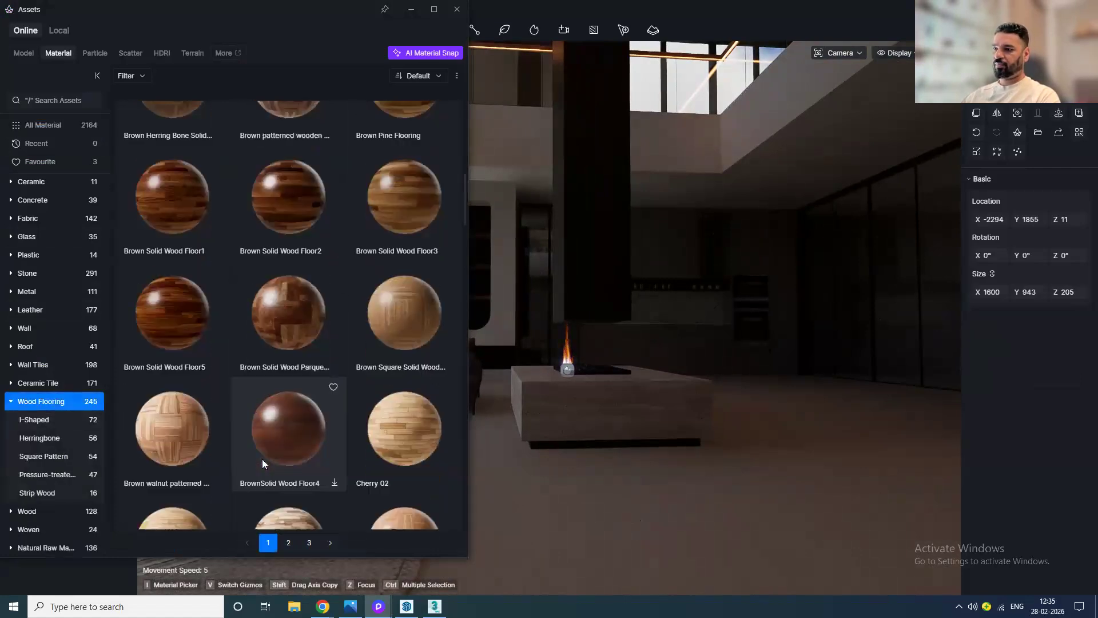
left_click(44, 476)
left_click(43, 348)
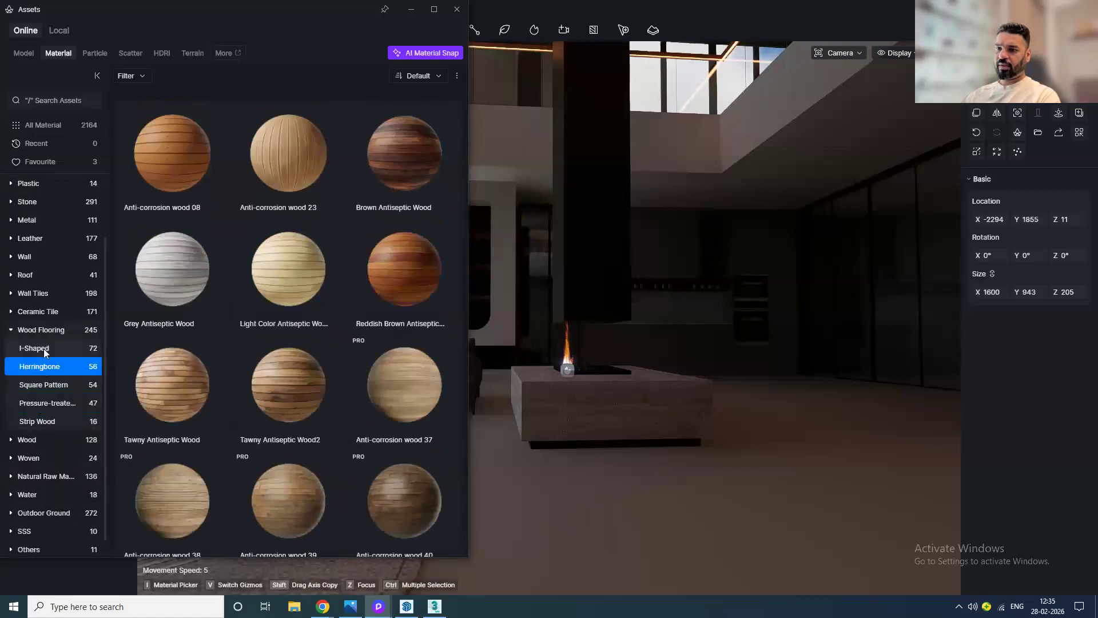
left_click(405, 281)
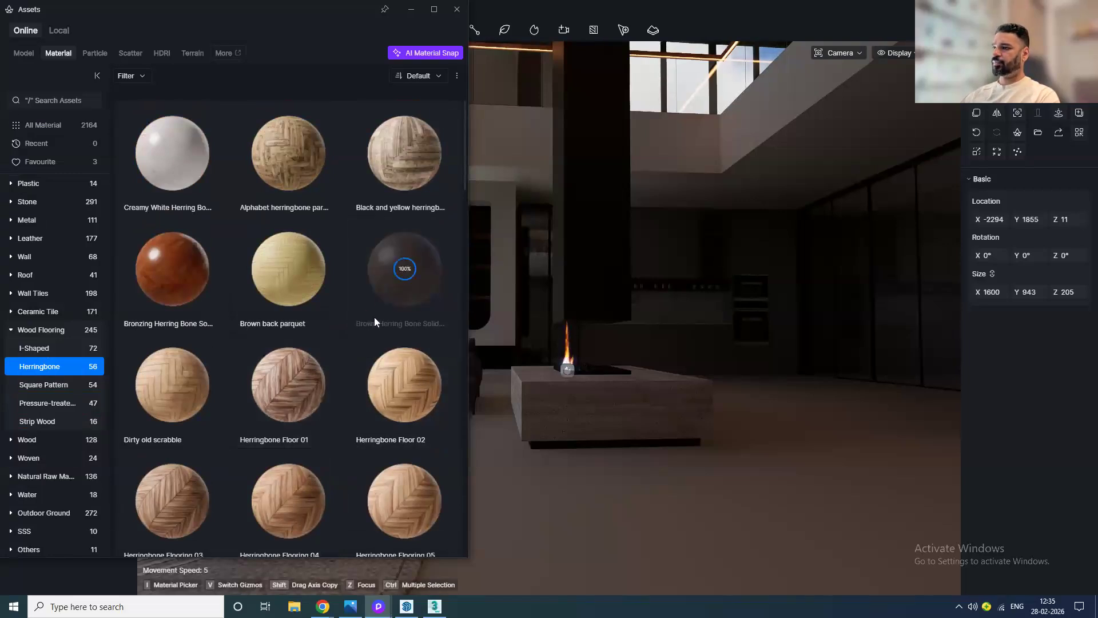
left_click_drag(394, 292, 579, 511)
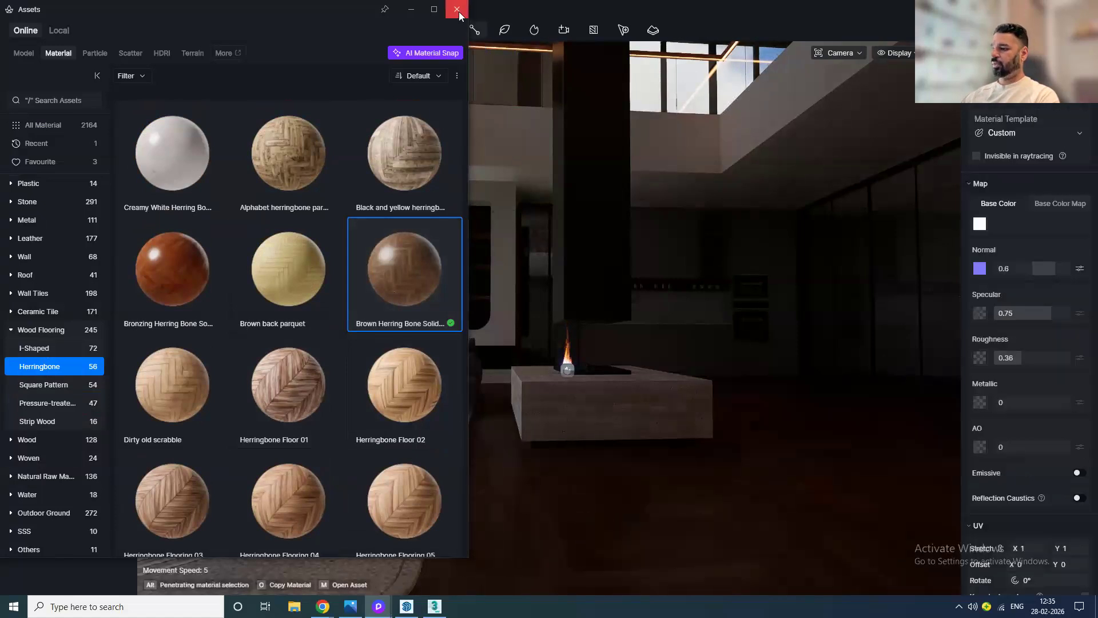
left_click(459, 12)
Step: Examine the new herringbone floor material from several angles around the room
scroll(681, 448, "down", 3)
middle_click_drag(613, 514, 503, 490)
middle_click_drag(570, 469, 699, 407)
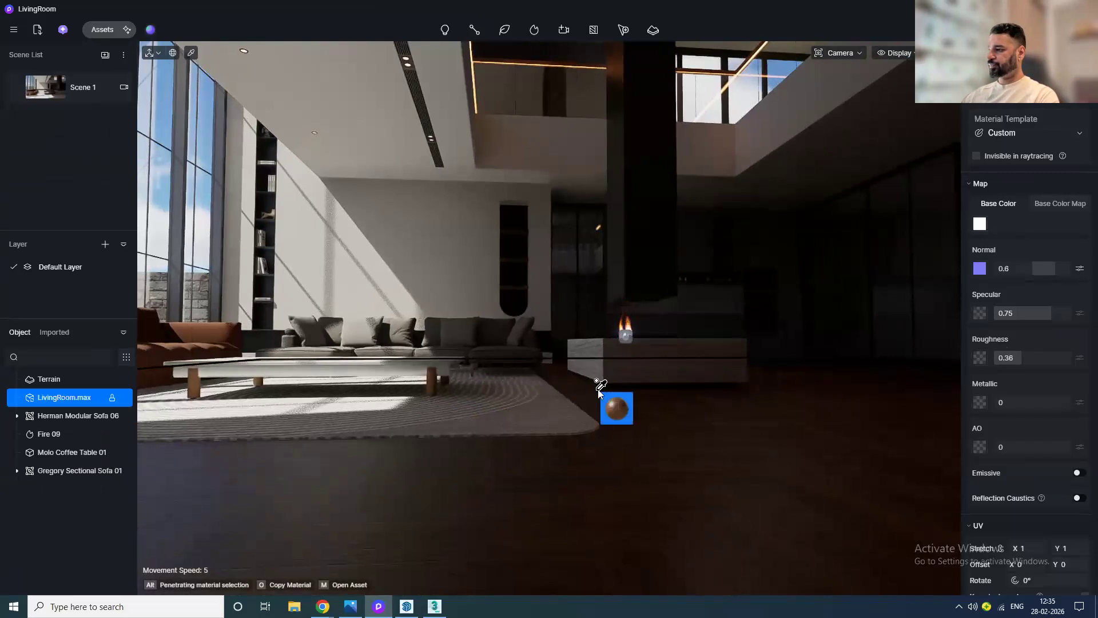
middle_click_drag(667, 422, 590, 401)
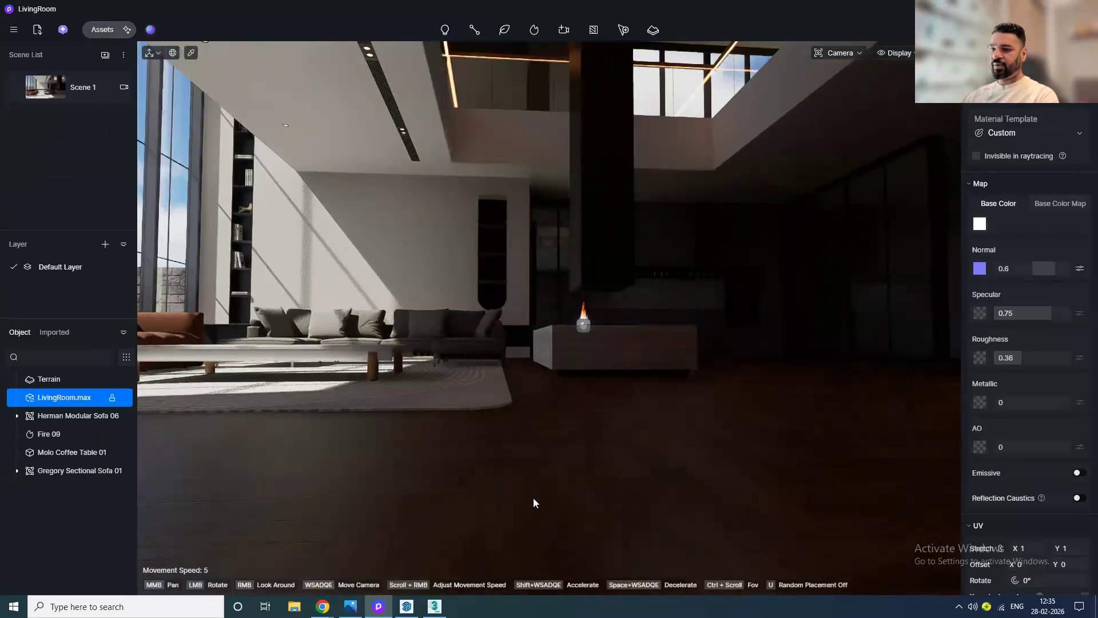
scroll(511, 455, "down", 1)
scroll(564, 401, "down", 1)
mouse_move(564, 400)
left_mouse_down()
mouse_move(574, 579)
mouse_move(589, 360)
mouse_move(704, 223)
left_mouse_up()
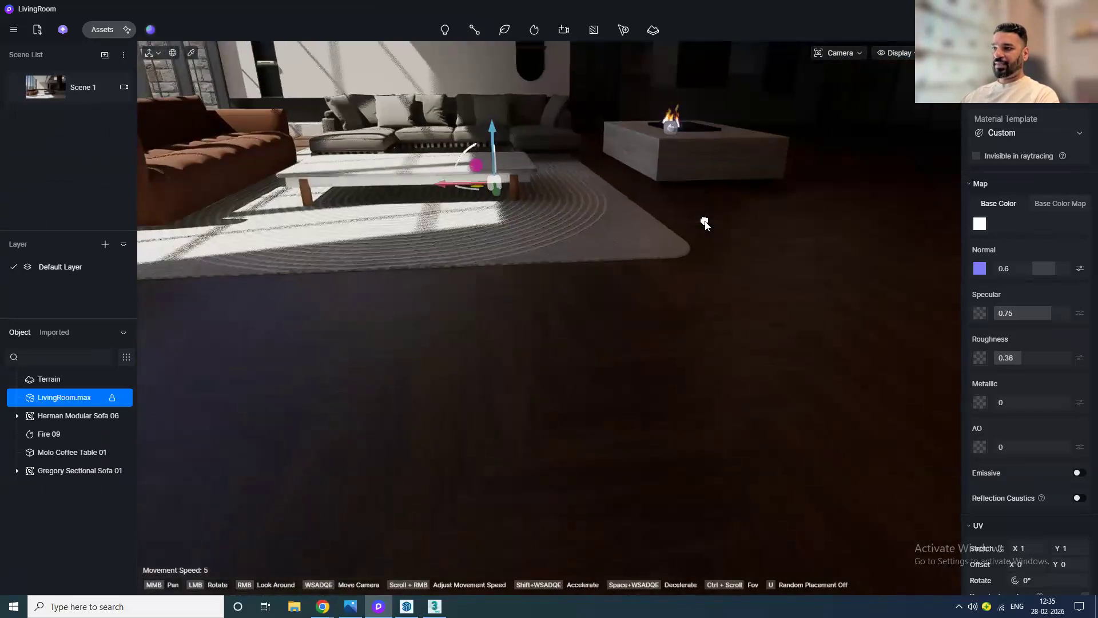
scroll(611, 295, "down", 1)
scroll(611, 296, "down", 1)
scroll(611, 297, "up", 1)
scroll(611, 297, "up", 1)
left_click(48, 90)
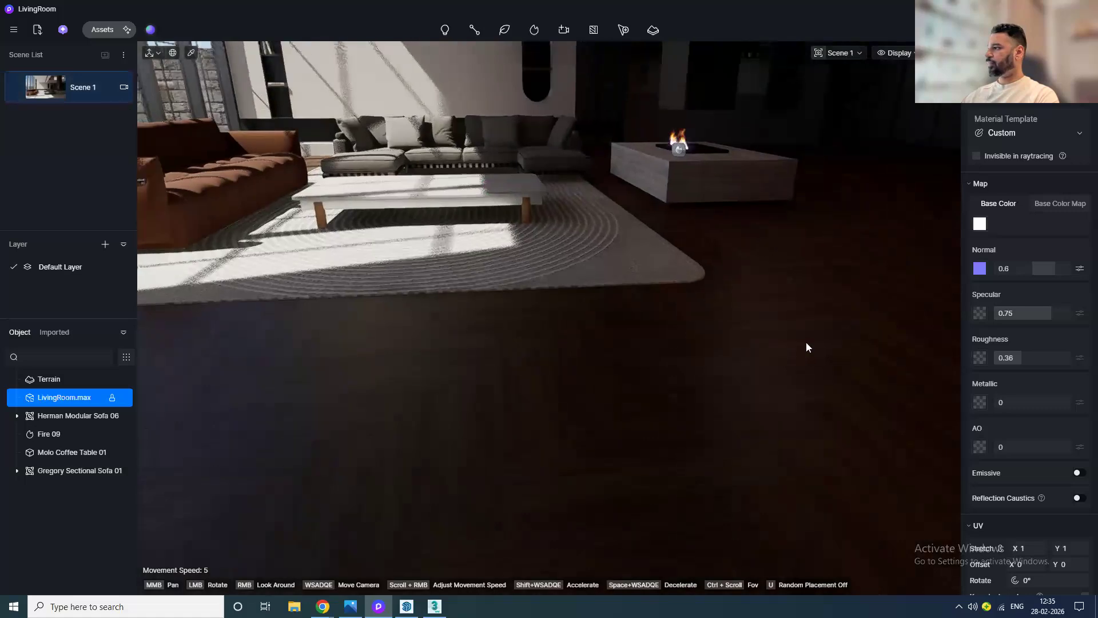
Step: Adjust the floor material's specular to 1, roughness to 0.34 and metallic to 0.45
scroll(1002, 372, "down", 3)
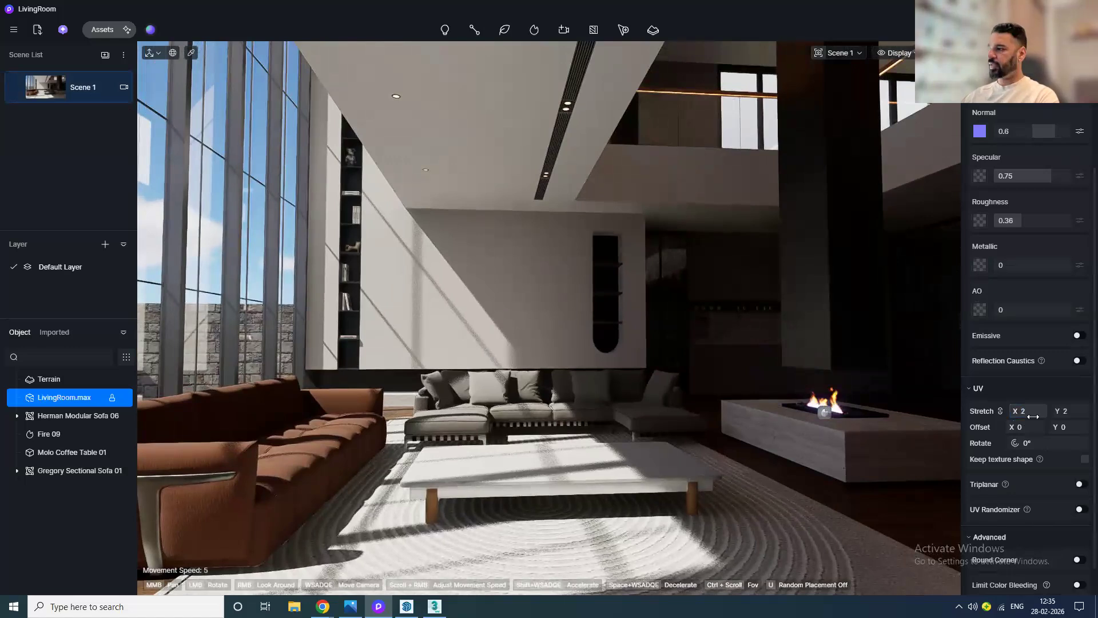
left_click_drag(1039, 175, 1036, 175)
middle_click_drag(575, 395, 289, 314)
scroll(504, 511, "up", 2)
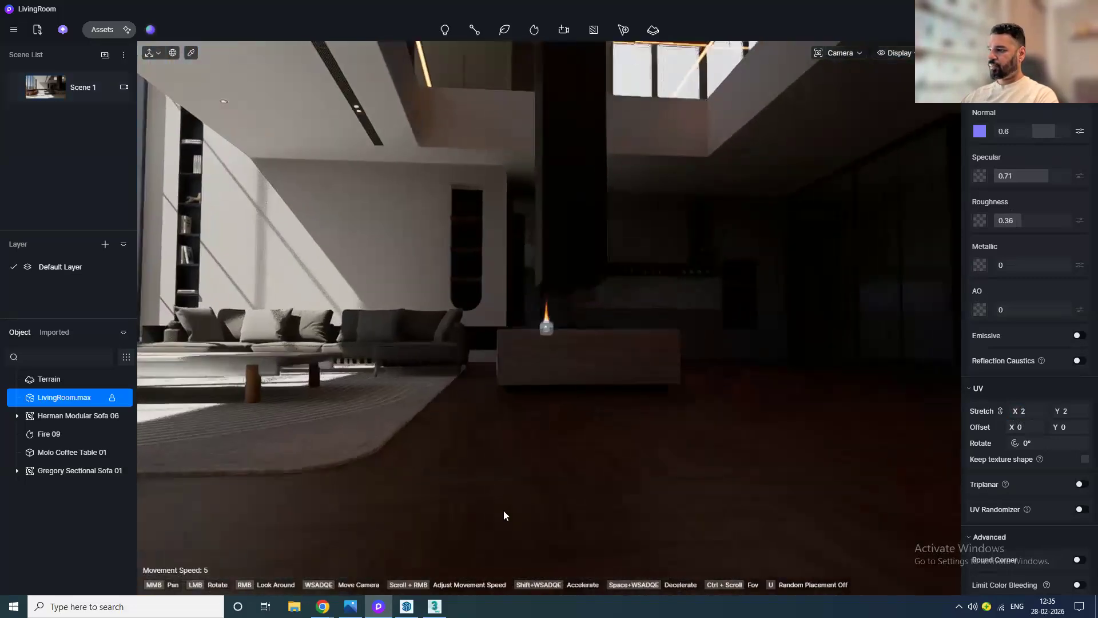
scroll(497, 504, "up", 2)
mouse_move(1017, 218)
left_mouse_down()
mouse_move(1045, 216)
mouse_move(1014, 220)
left_mouse_up()
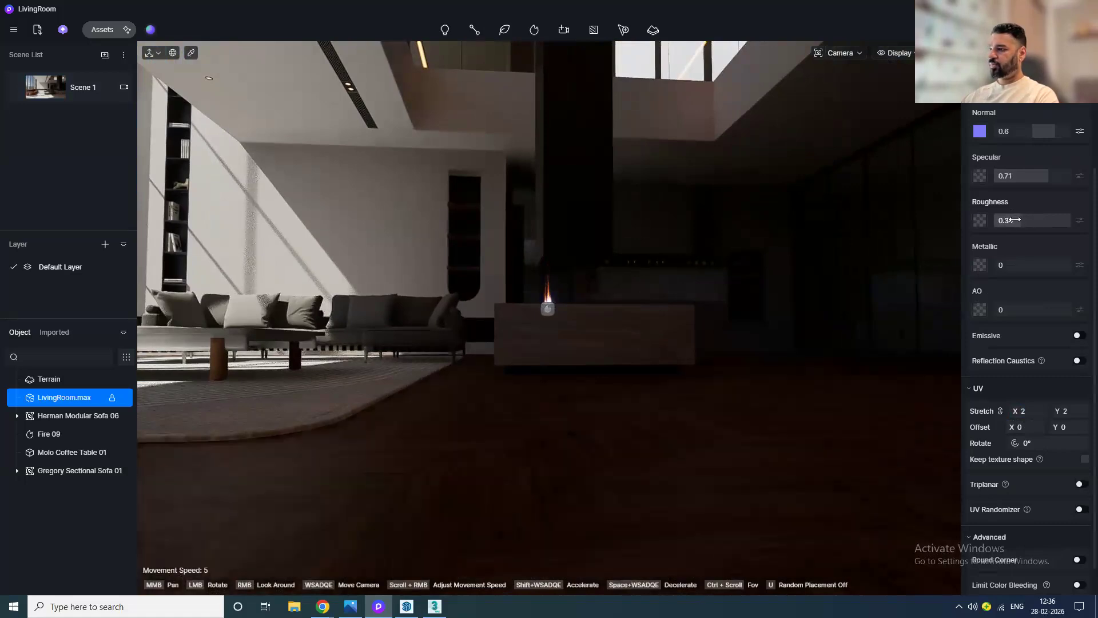
left_click_drag(1038, 266, 1034, 266)
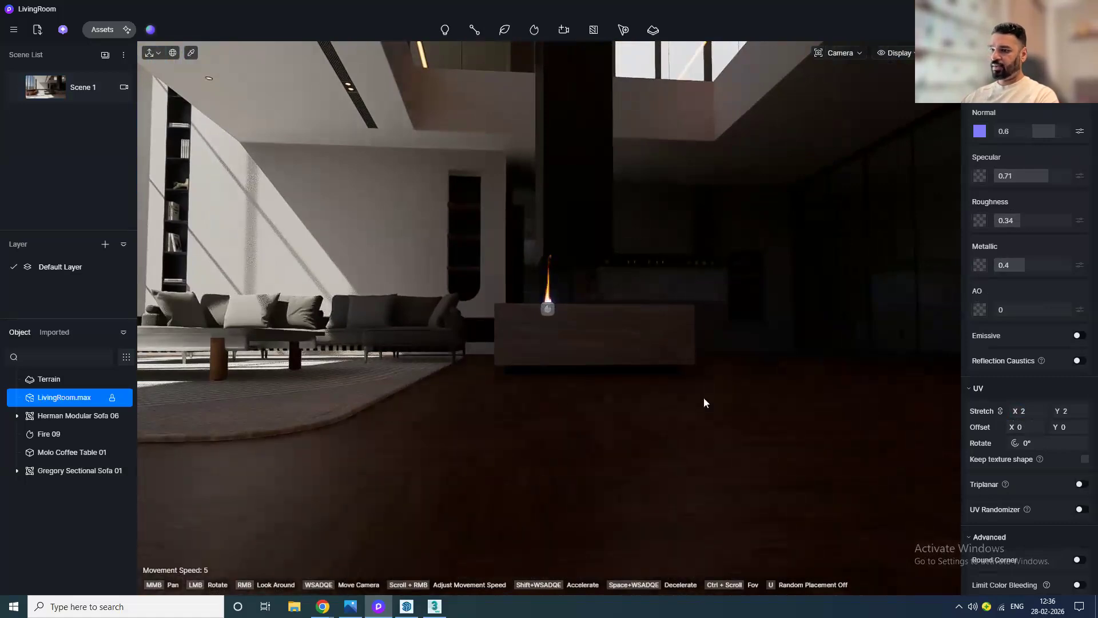
middle_click_drag(355, 475, 409, 460)
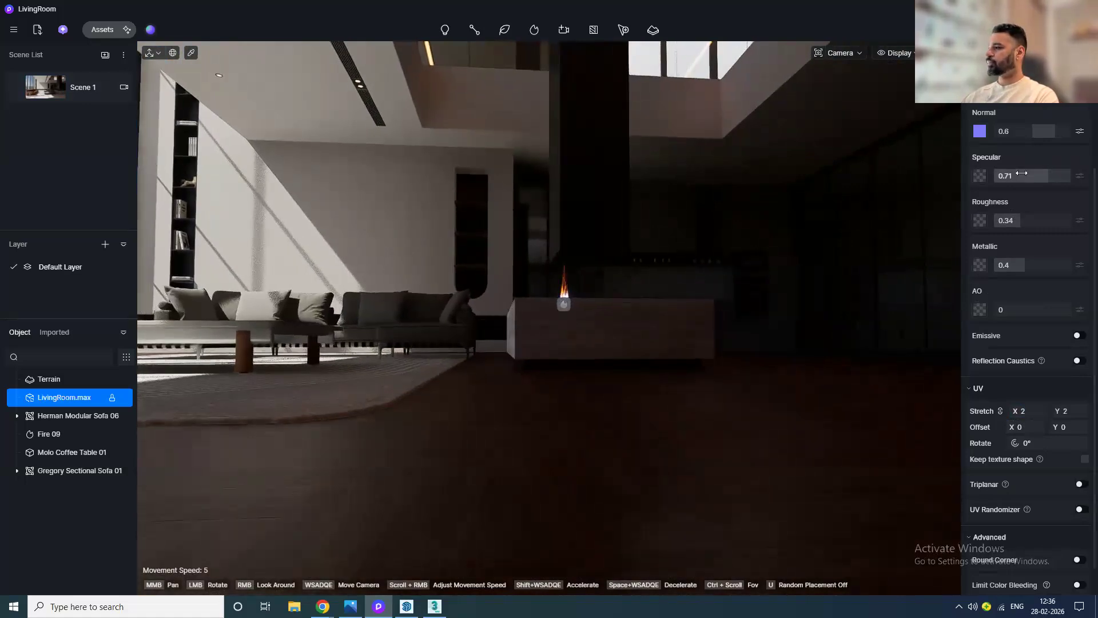
left_click_drag(1022, 174, 1059, 169)
left_click_drag(1056, 258, 1045, 258)
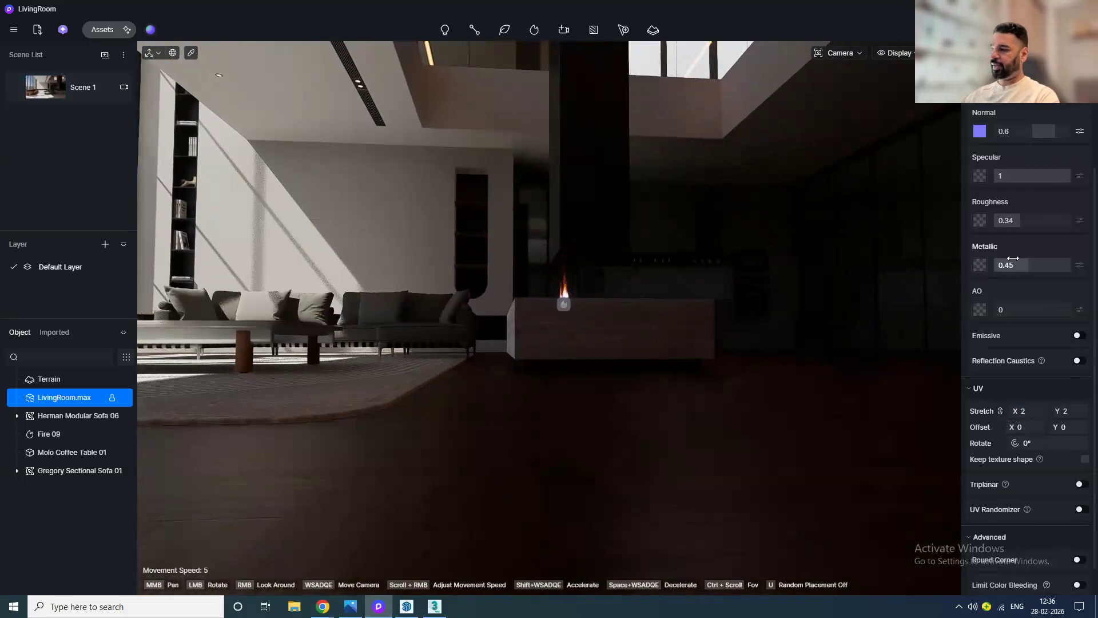
Step: Set the floor material's base color map brightness to 5
scroll(1022, 277, "up", 3)
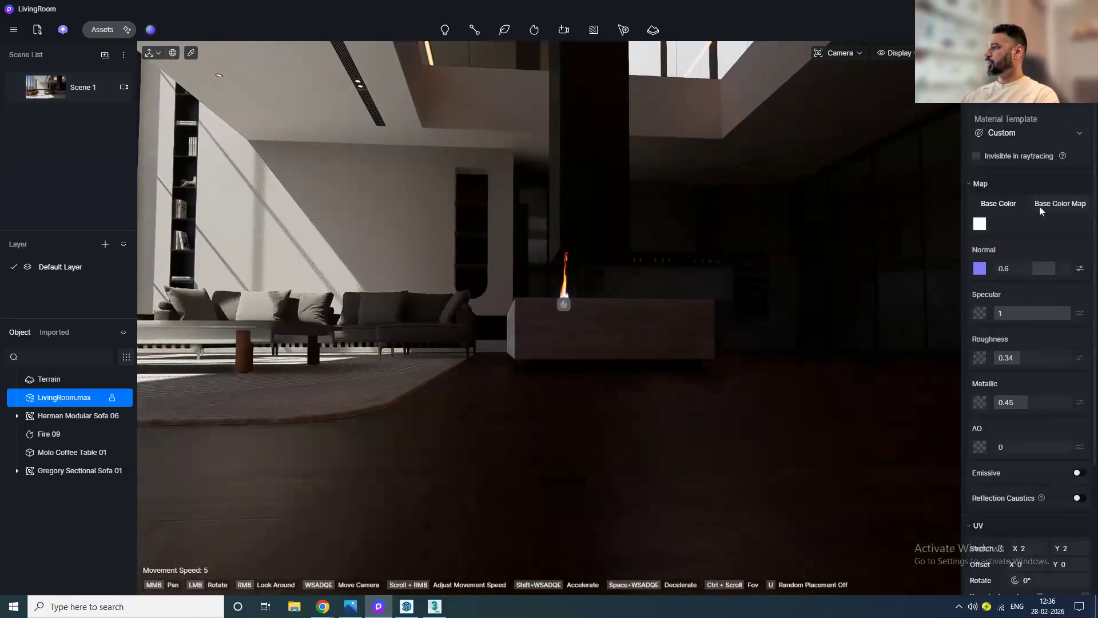
left_click(1080, 223)
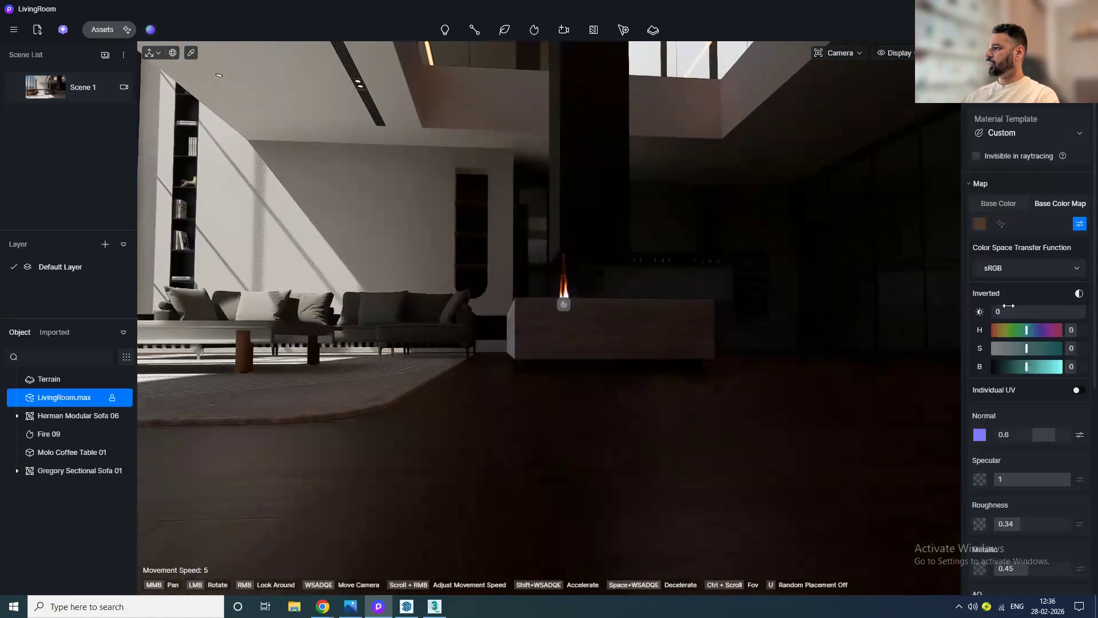
mouse_move(1017, 311)
left_mouse_down()
mouse_move(1006, 311)
mouse_move(1015, 311)
left_mouse_up()
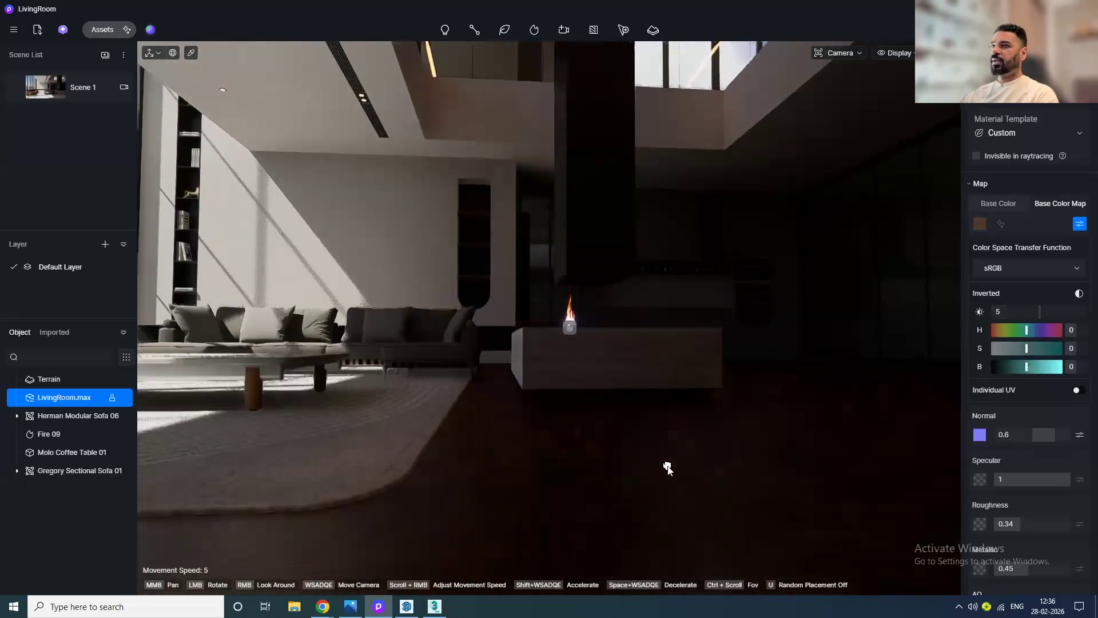
Step: Add a Rect Light in the Scene 1 view beside the sofa and raise it to about Z 1258
left_click(36, 98)
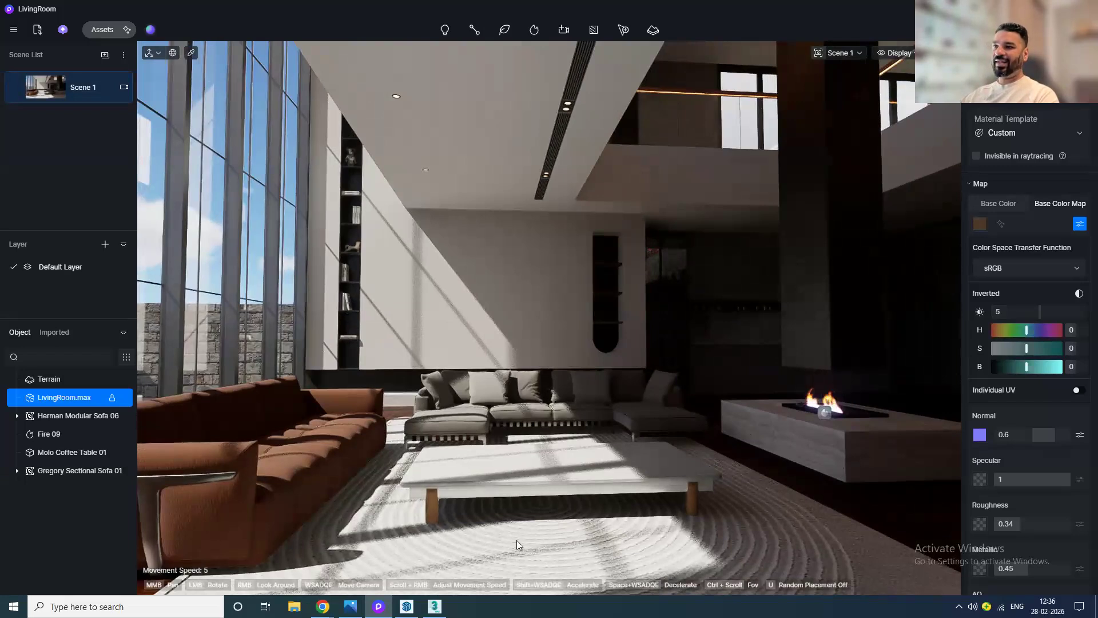
mouse_move(445, 31)
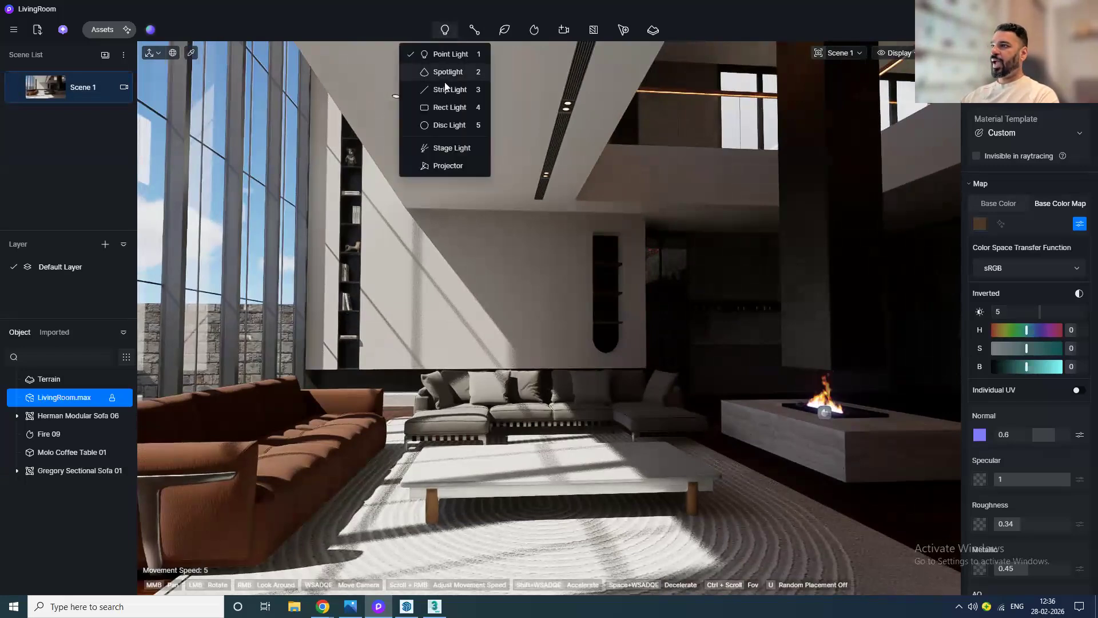
left_click(451, 107)
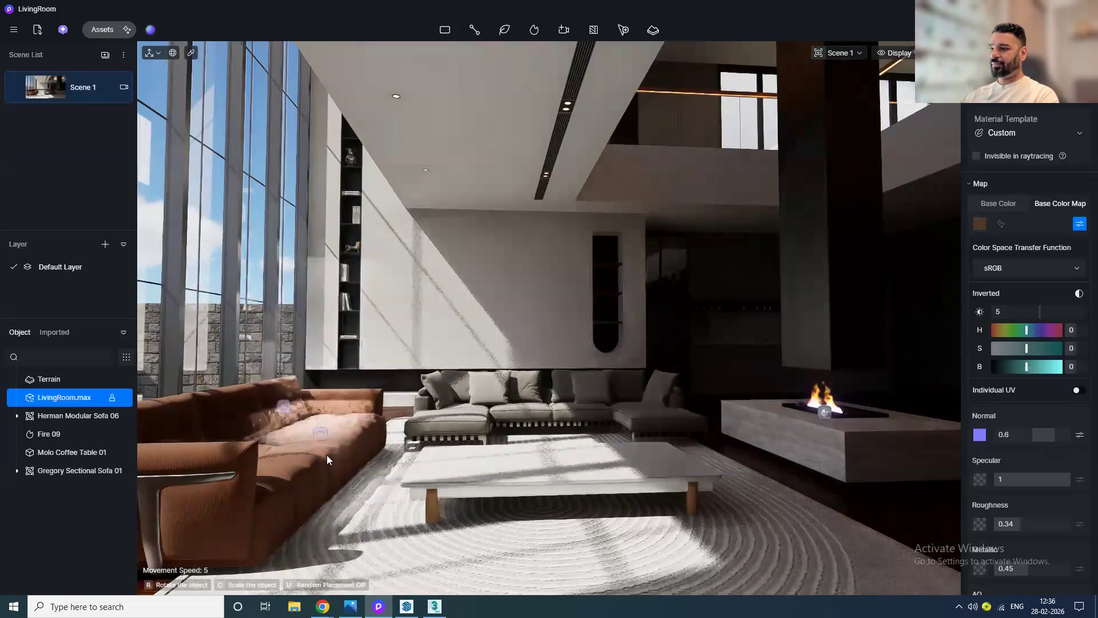
left_click(380, 483)
left_click_drag(398, 460, 248, 278)
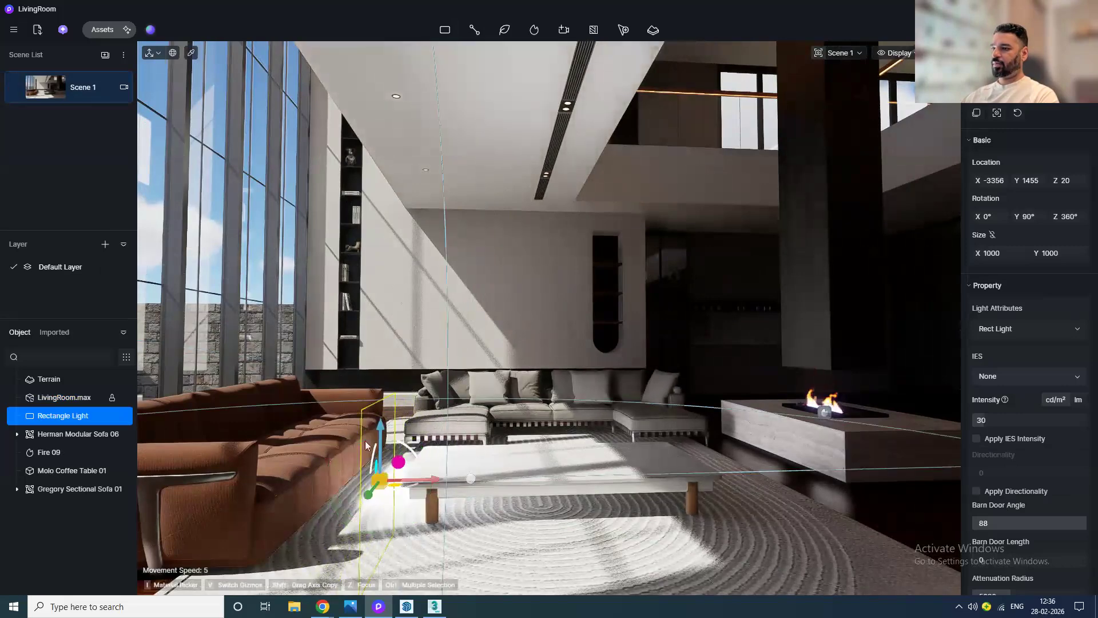
left_click_drag(379, 433, 376, 232)
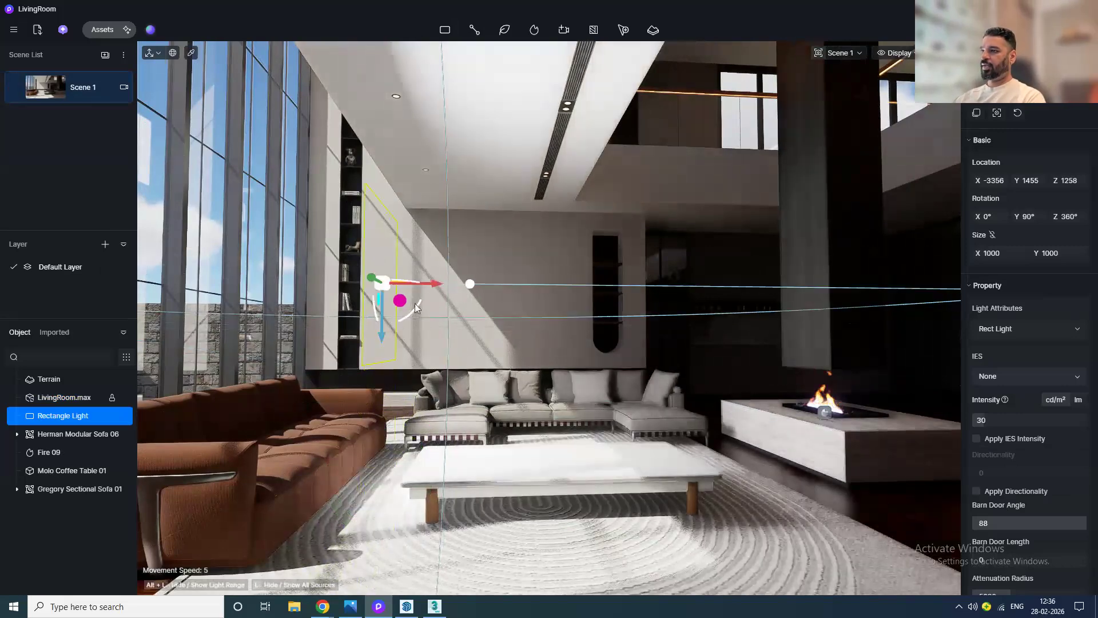
Step: Shift the rectangle light sideways to about Y -207 and switch to a top view of the house
scroll(414, 303, "down", 3)
middle_click_drag(495, 394, 523, 417)
mouse_move(475, 440)
right_mouse_down()
mouse_move(728, 508)
mouse_move(841, 521)
right_mouse_up()
right_click_drag(432, 417, 709, 438)
scroll(328, 398, "down", 4)
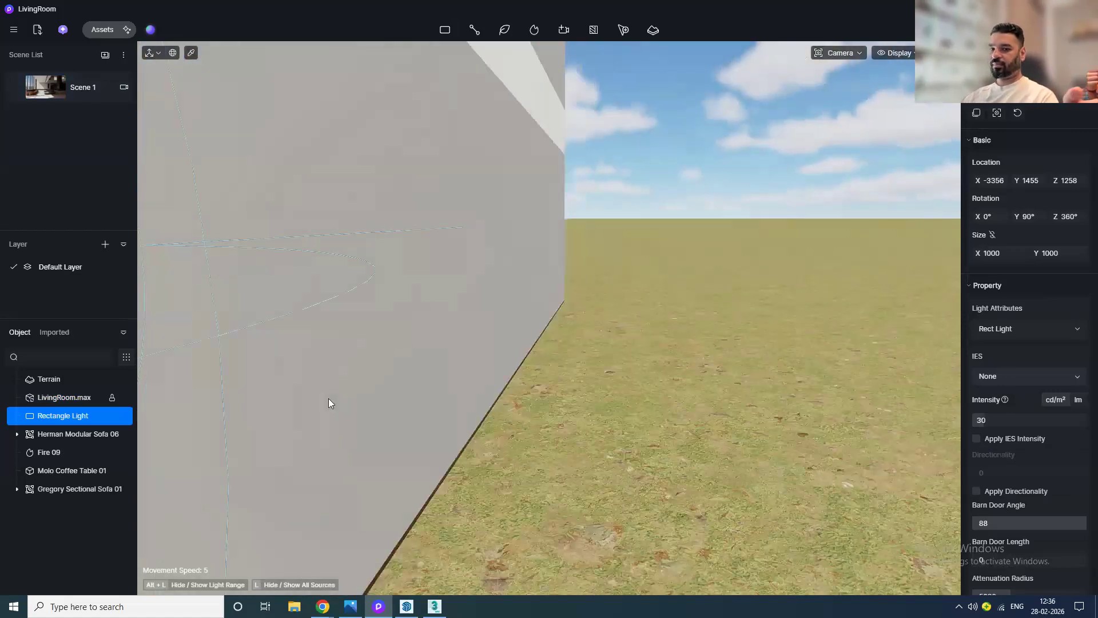
scroll(379, 393, "down", 6)
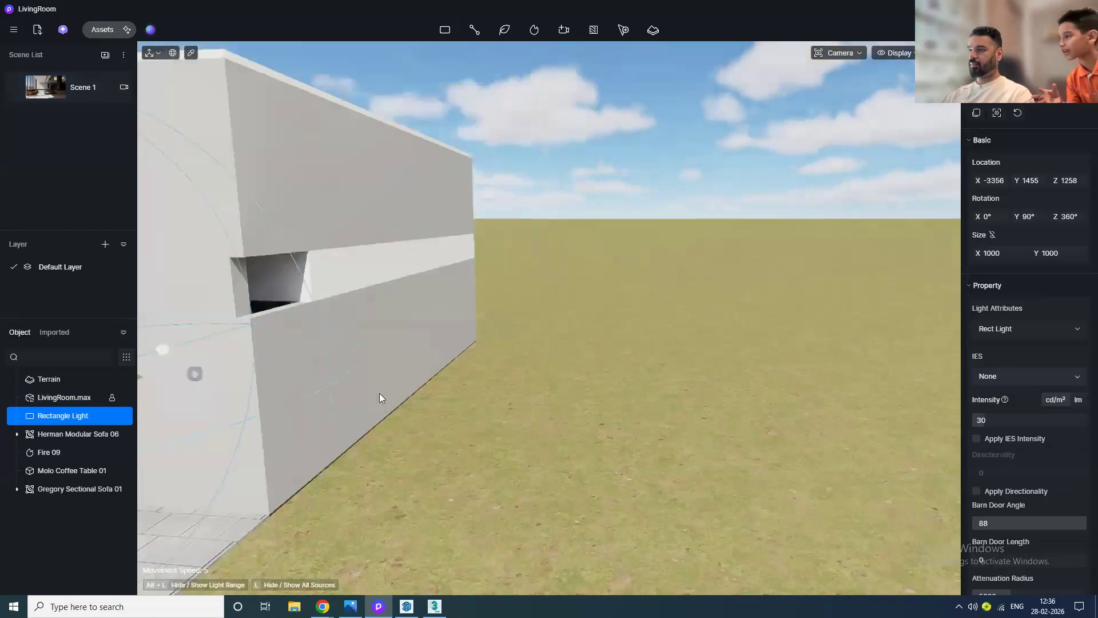
middle_click_drag(455, 395, 466, 453)
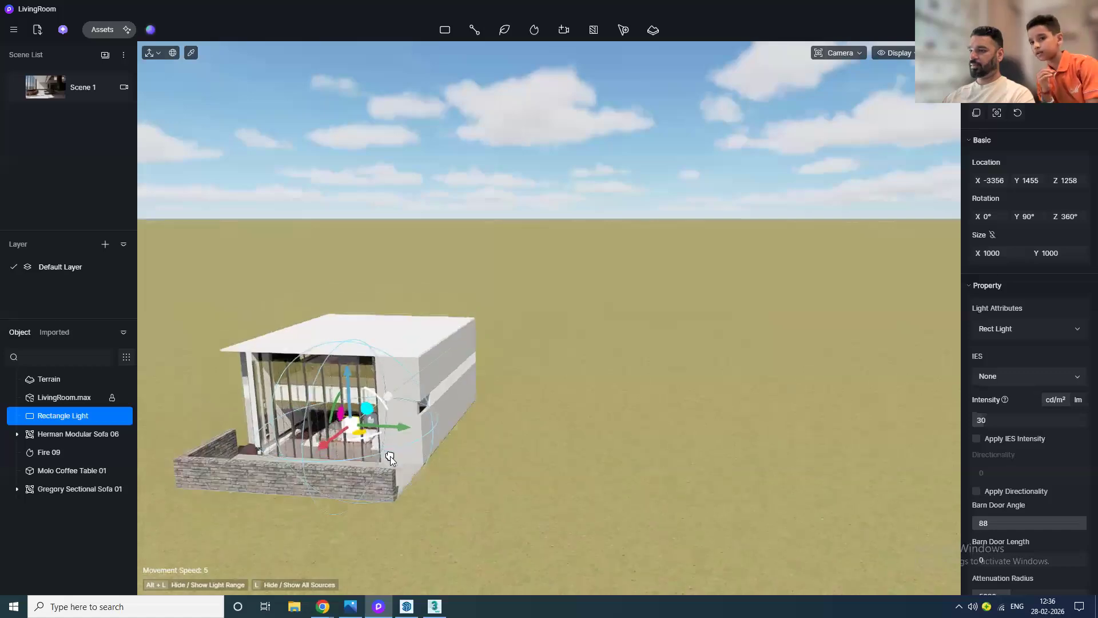
right_click_drag(466, 453, 467, 506)
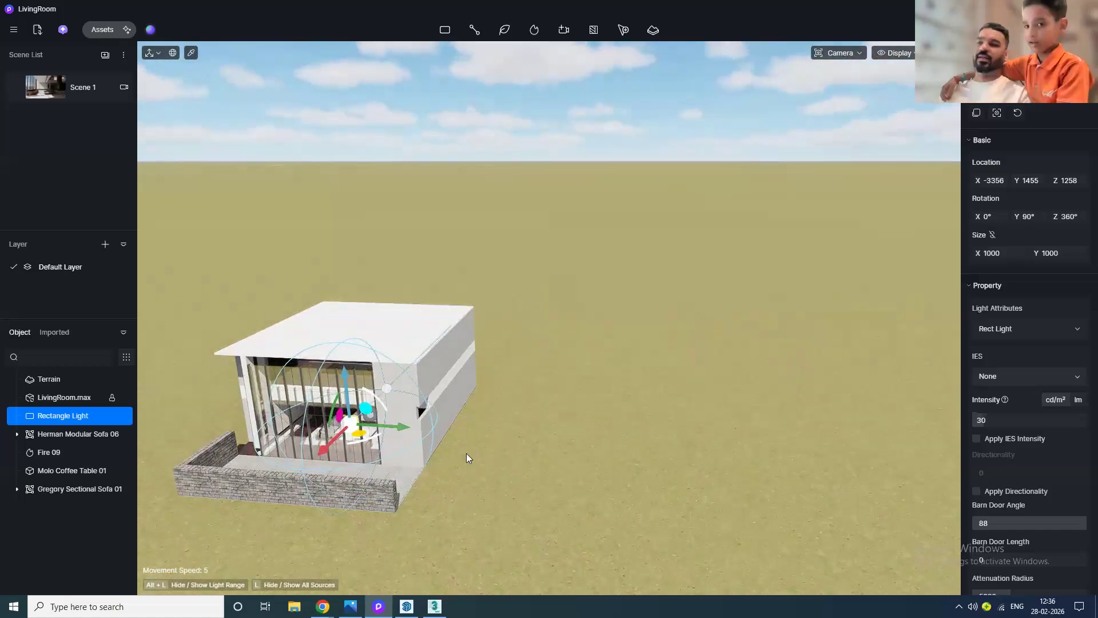
scroll(365, 436, "up", 2)
left_click_drag(380, 425, 338, 424)
key("t")
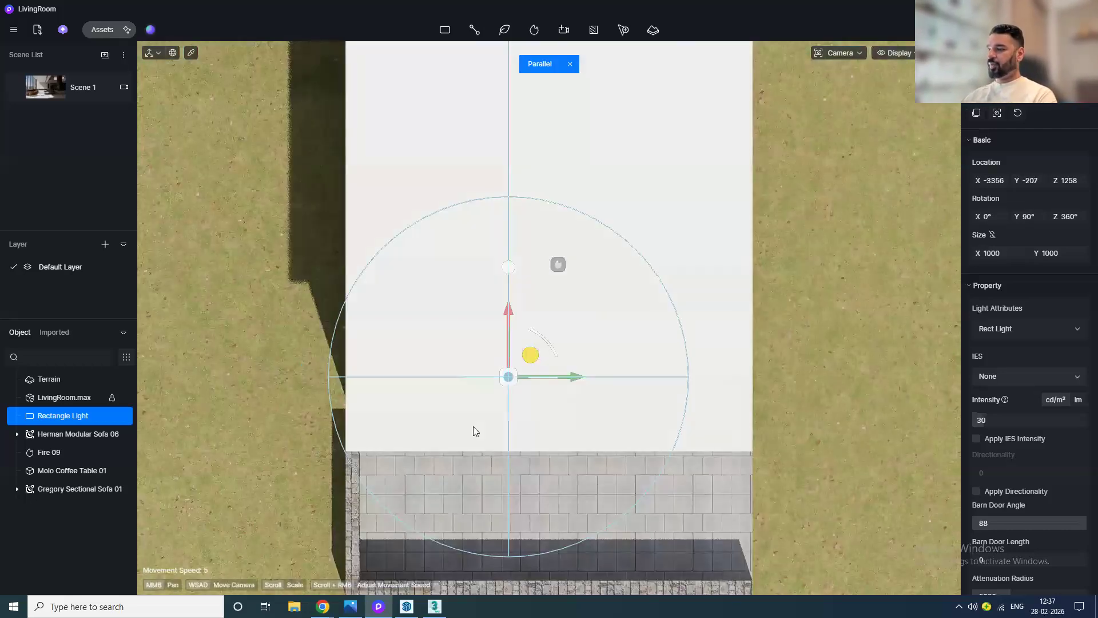
Step: Move the rectangle light outside the glazed facade to about X -6431, Y 1104 and raise it to about Z 2869
scroll(551, 395, "down", 4)
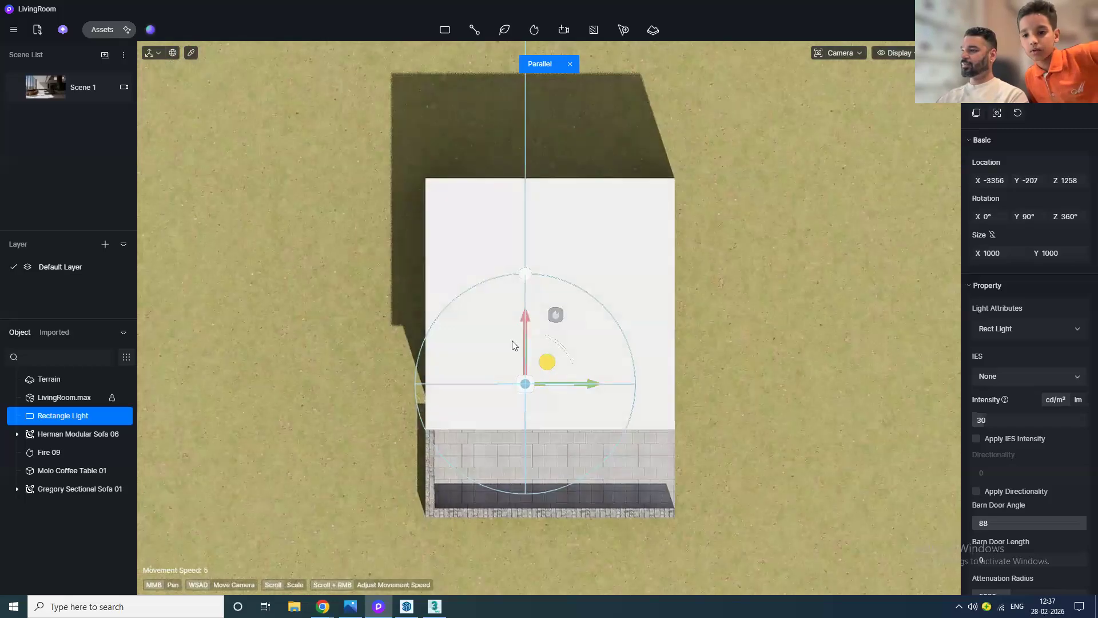
left_click_drag(525, 329, 517, 482)
key("p")
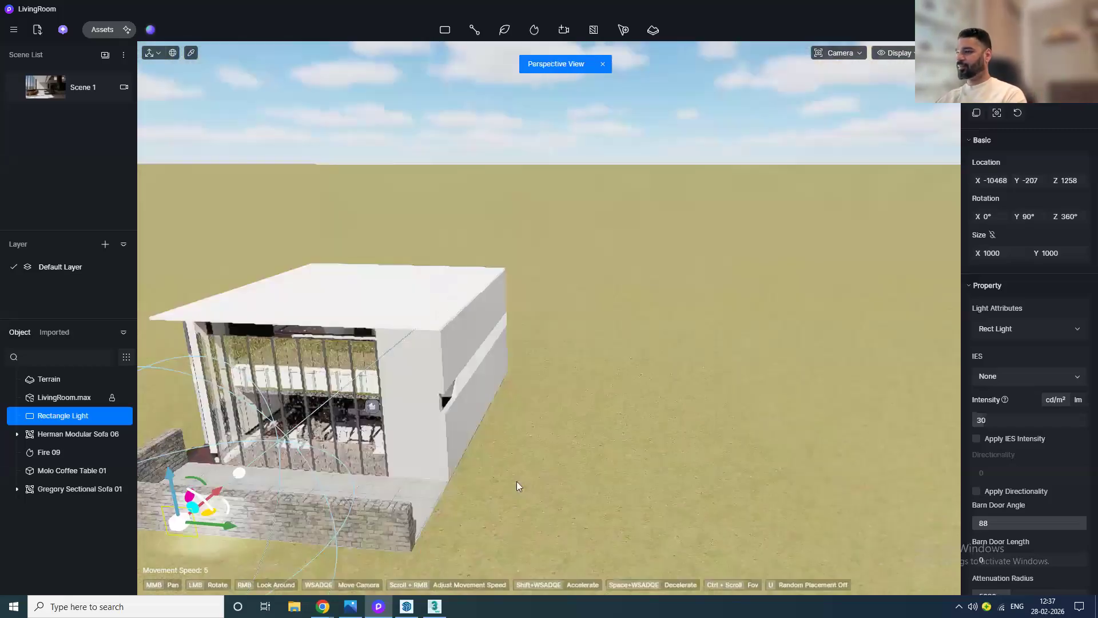
left_click_drag(160, 537, 344, 459)
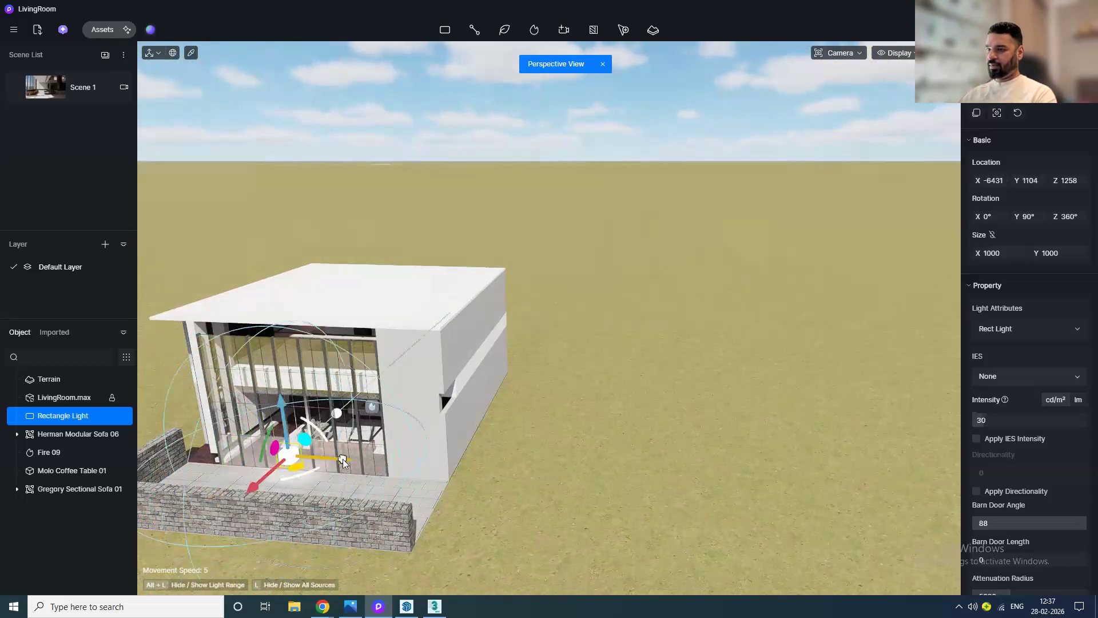
left_click_drag(291, 397, 287, 362)
Step: Enlarge the rectangle light to about 5493 by 5273 and return to Scene 1
scroll(315, 460, "up", 4)
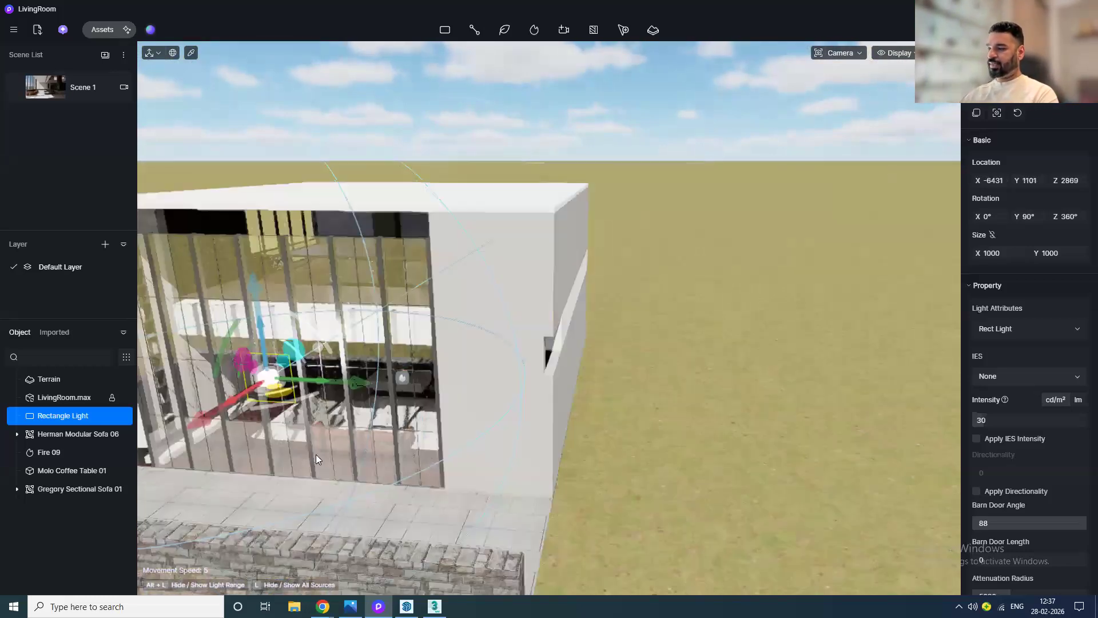
scroll(1033, 515, "down", 3)
scroll(1034, 503, "up", 3)
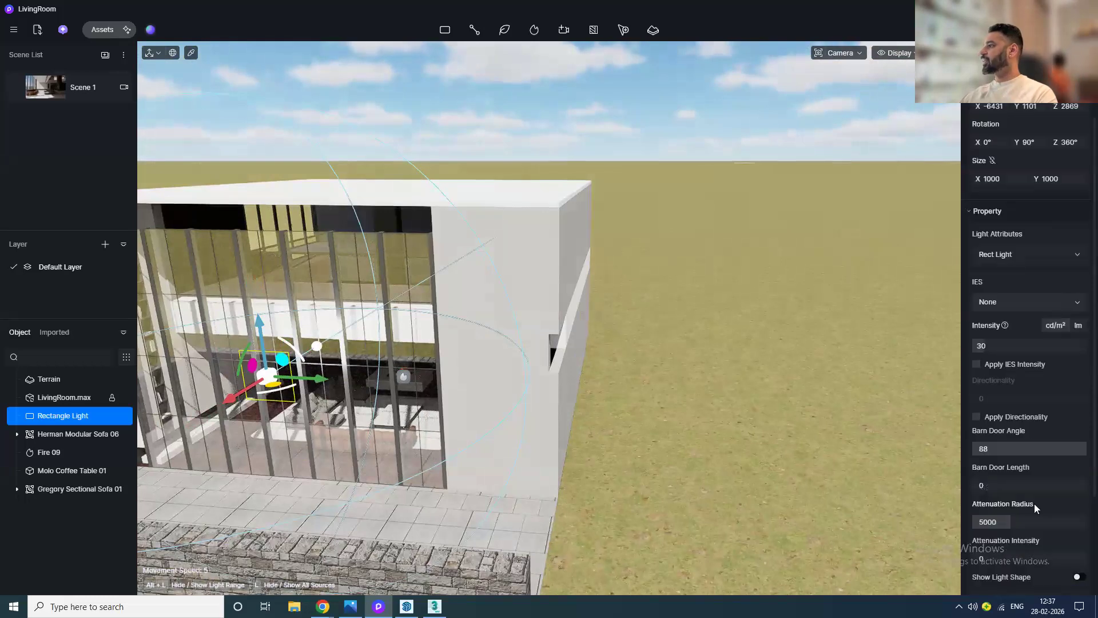
left_click_drag(1000, 247, 1097, 247)
left_click(57, 87)
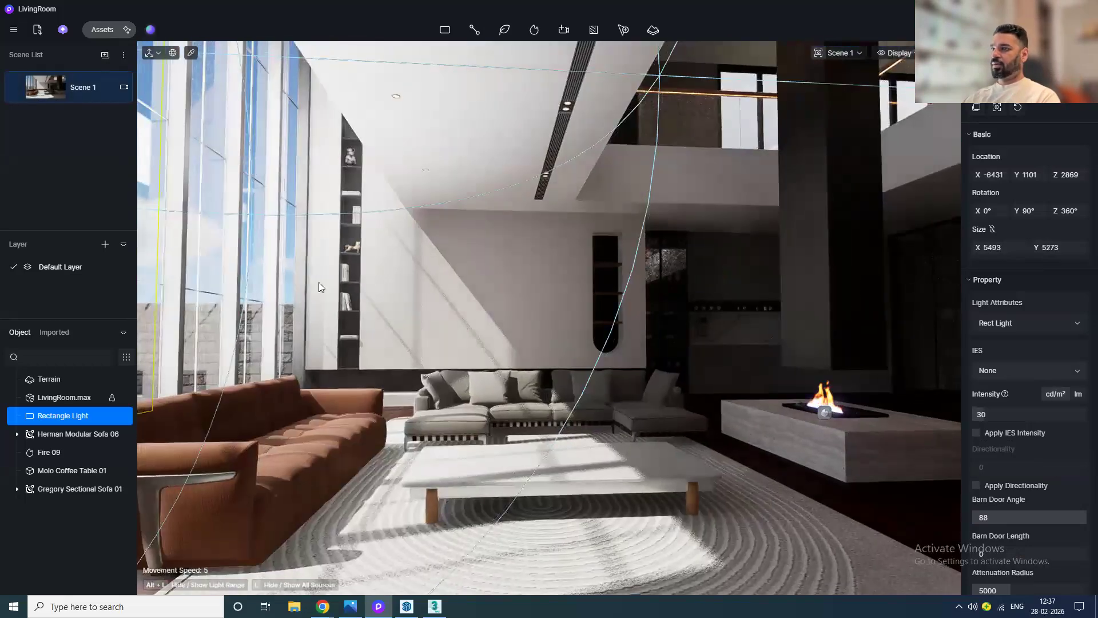
Step: Set the rectangle light's attenuation radius to 3650 and its intensity to 31.1
scroll(1029, 452, "down", 2)
scroll(1030, 452, "up", 2)
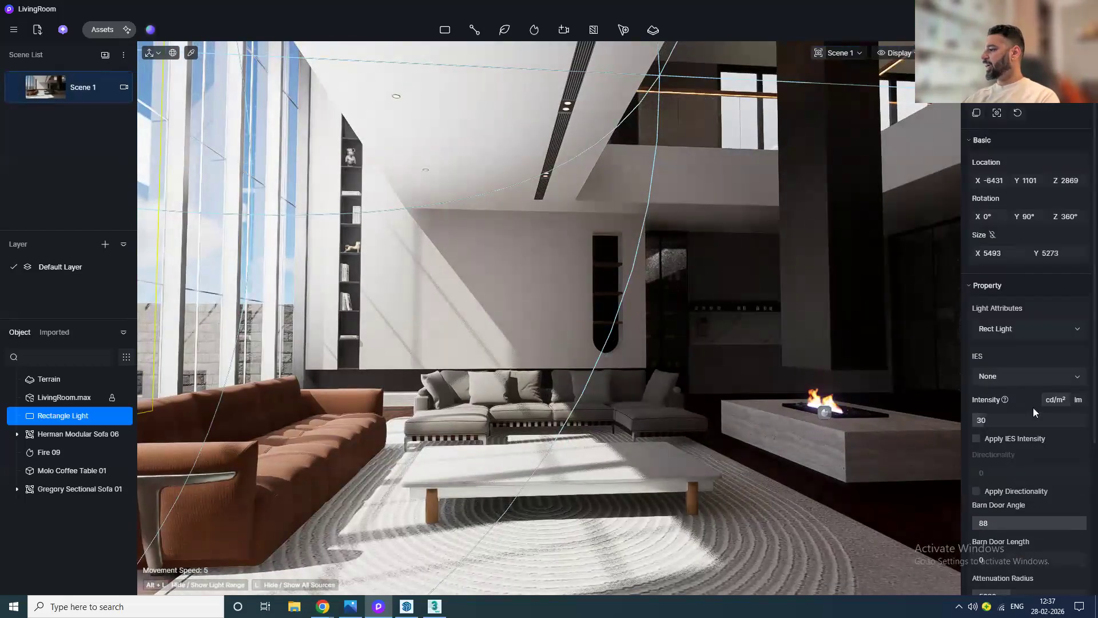
scroll(1030, 452, "down", 3)
scroll(1031, 453, "down", 1)
left_click_drag(1050, 380, 1019, 379)
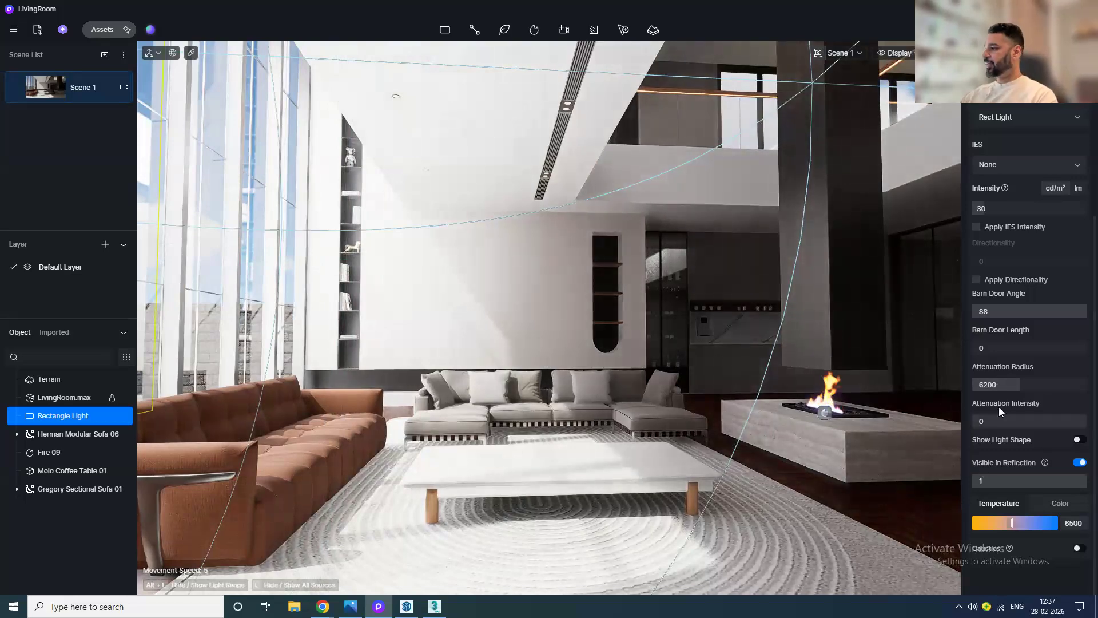
left_click_drag(1009, 385, 998, 386)
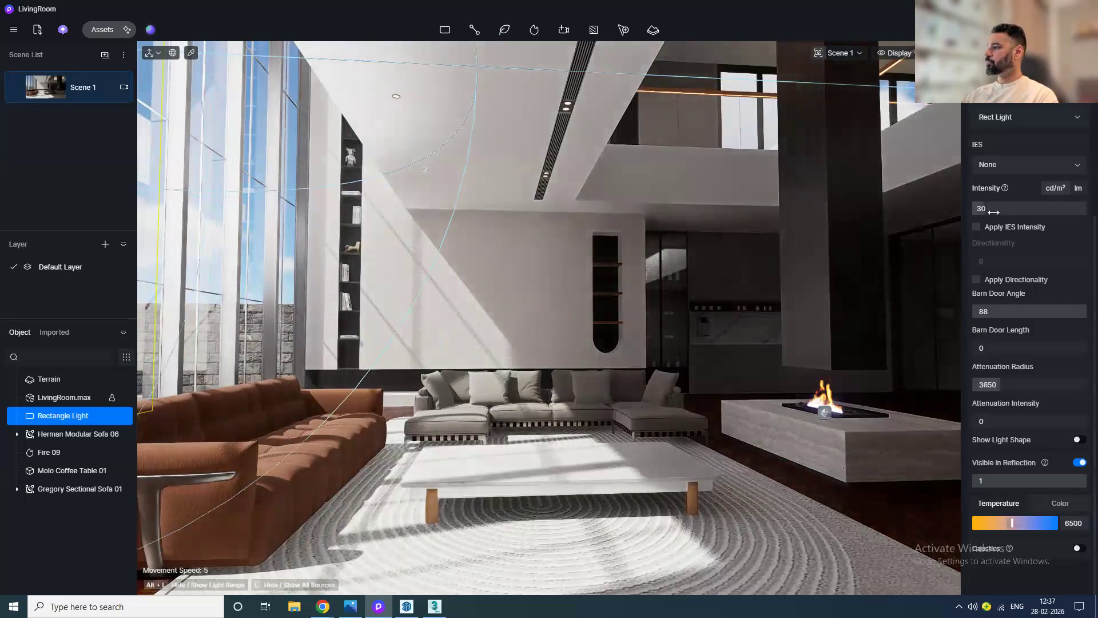
type(".8")
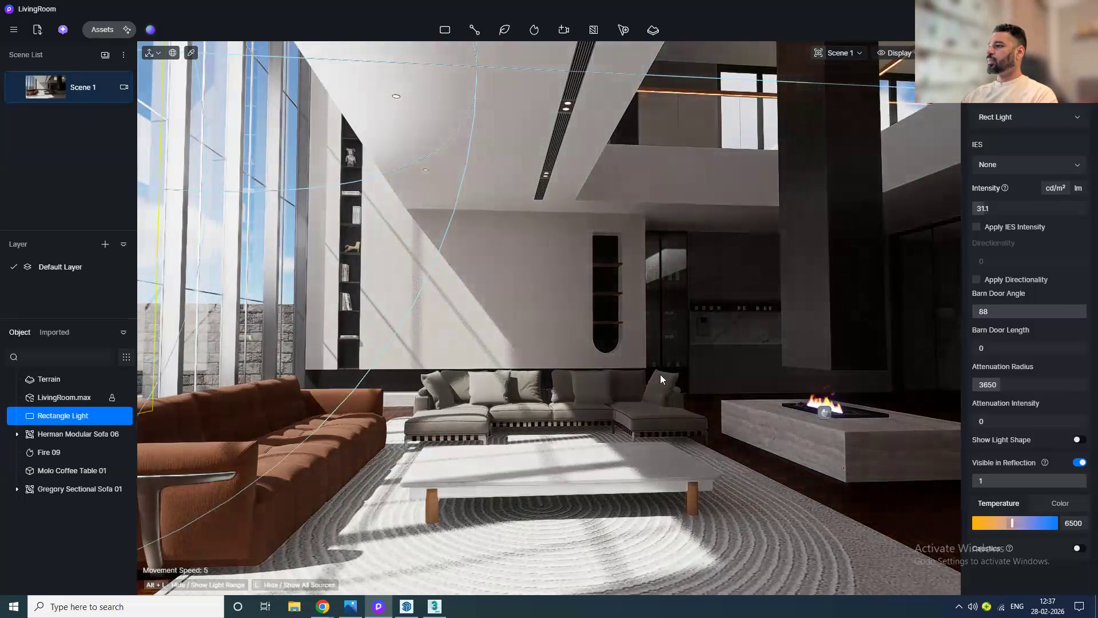
Step: Place a spotlight near the ceiling above the kitchen area
middle_click_drag(788, 403, 733, 400)
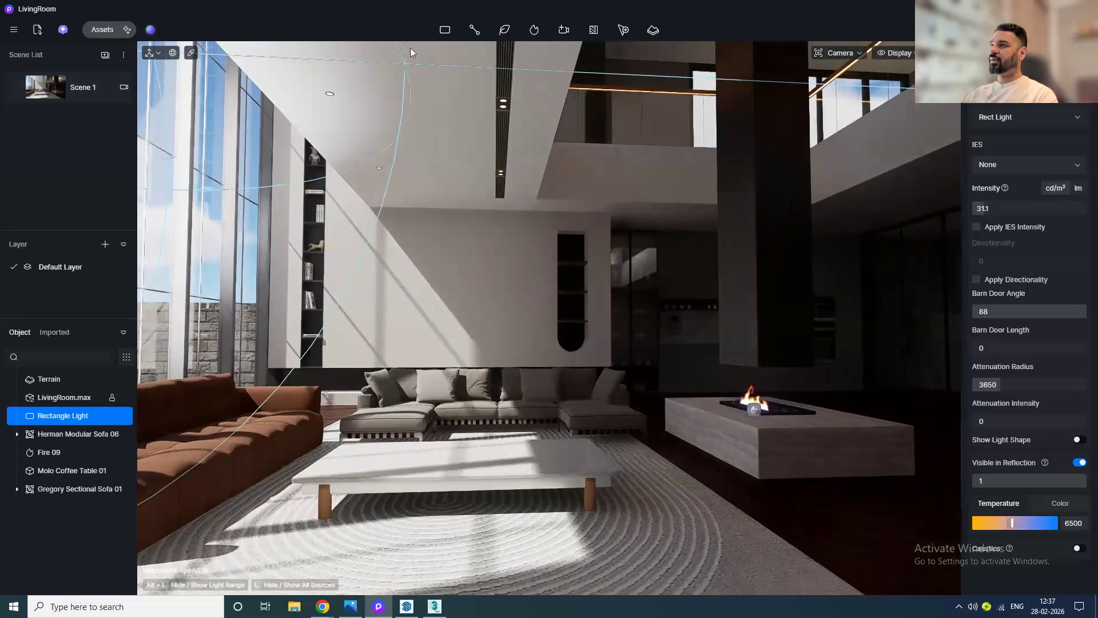
mouse_move(452, 29)
left_click(457, 73)
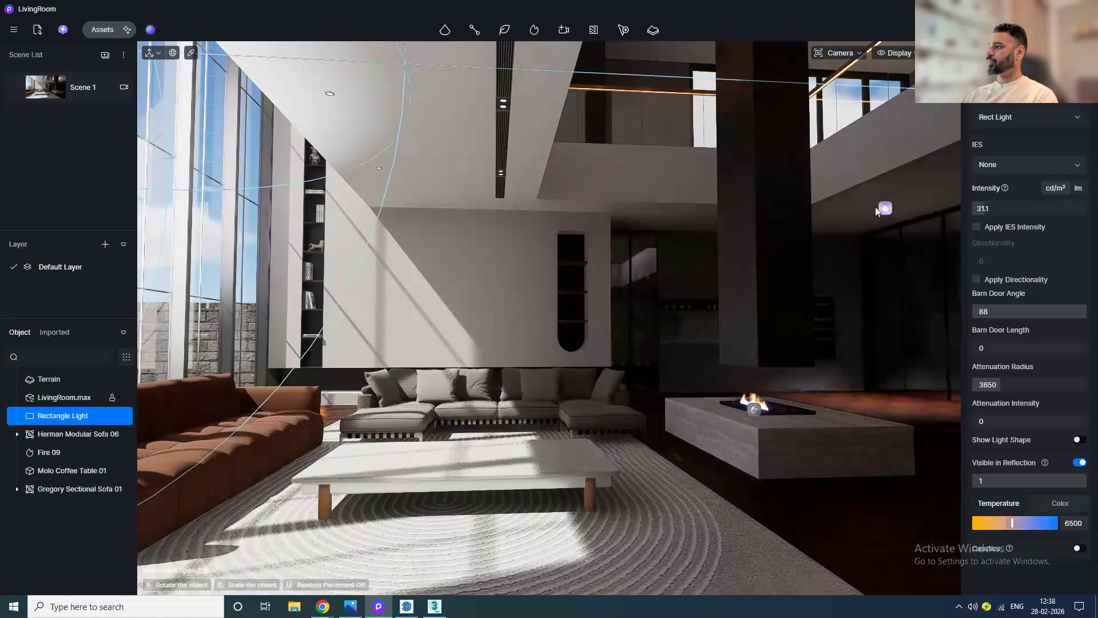
left_click(875, 207)
scroll(922, 260, "up", 5)
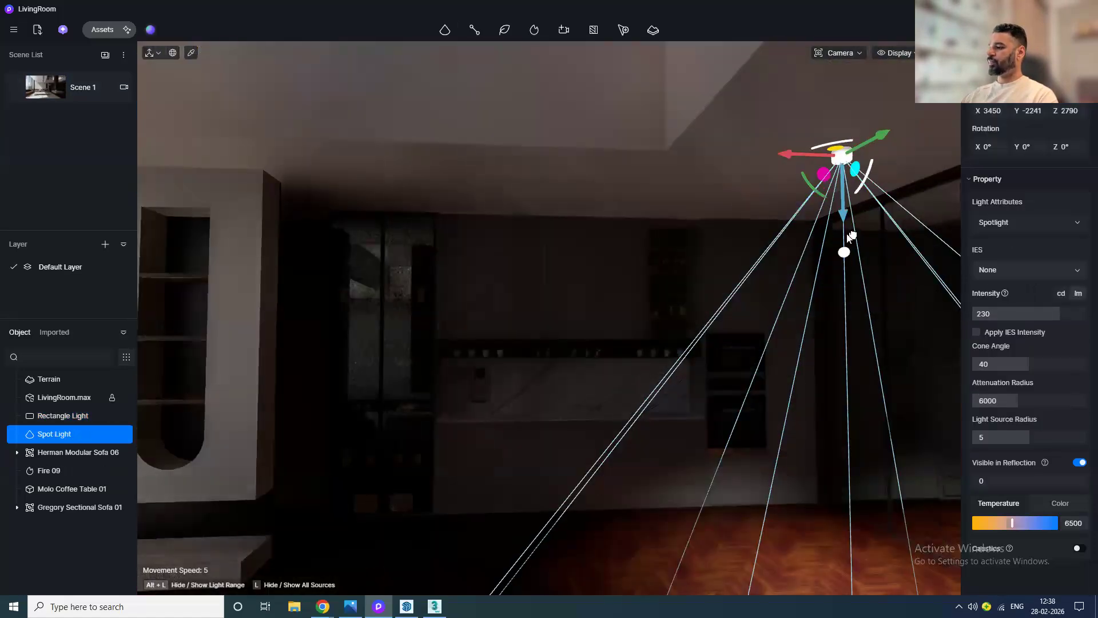
scroll(767, 189, "down", 5)
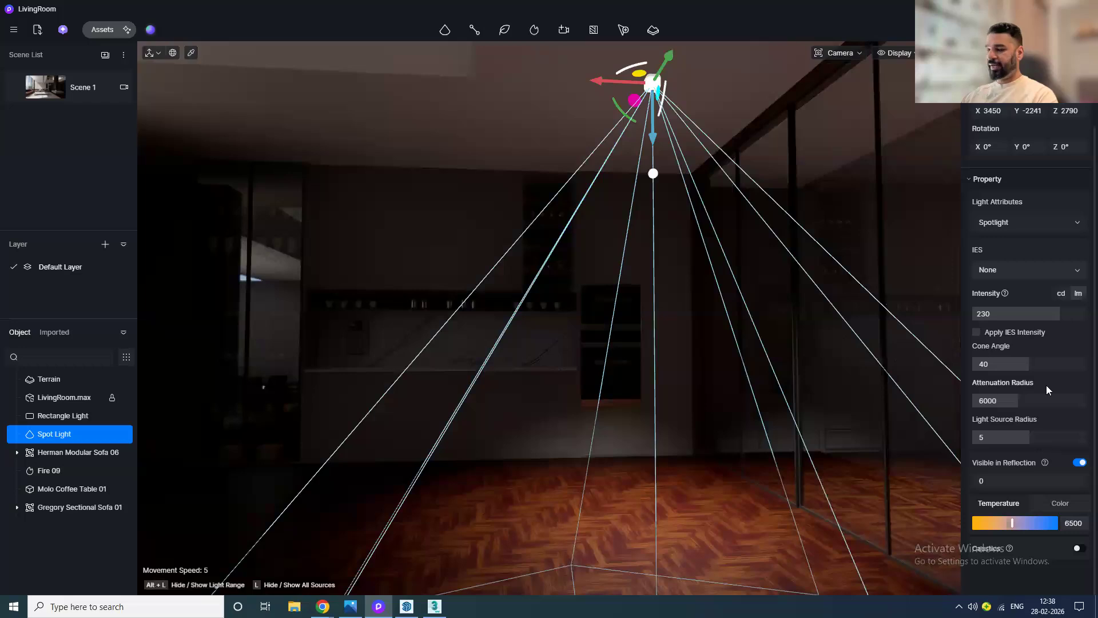
Step: Try the spotlight with IES 06, a 32.1 cone angle and 3227 attenuation radius, then reset IES to None
left_click(1016, 277)
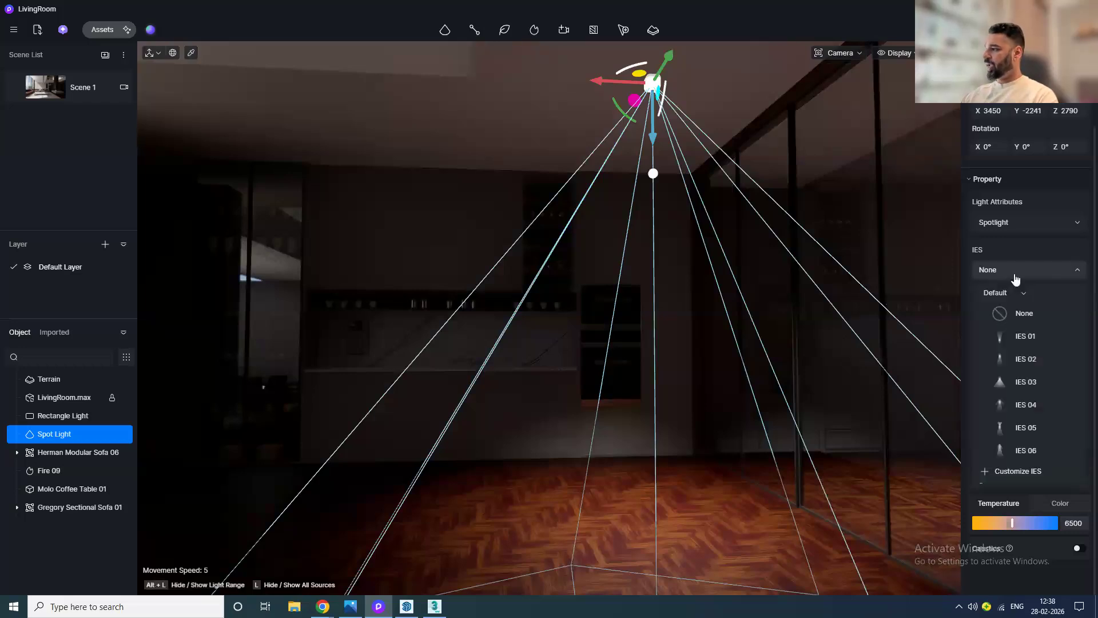
left_click(1028, 451)
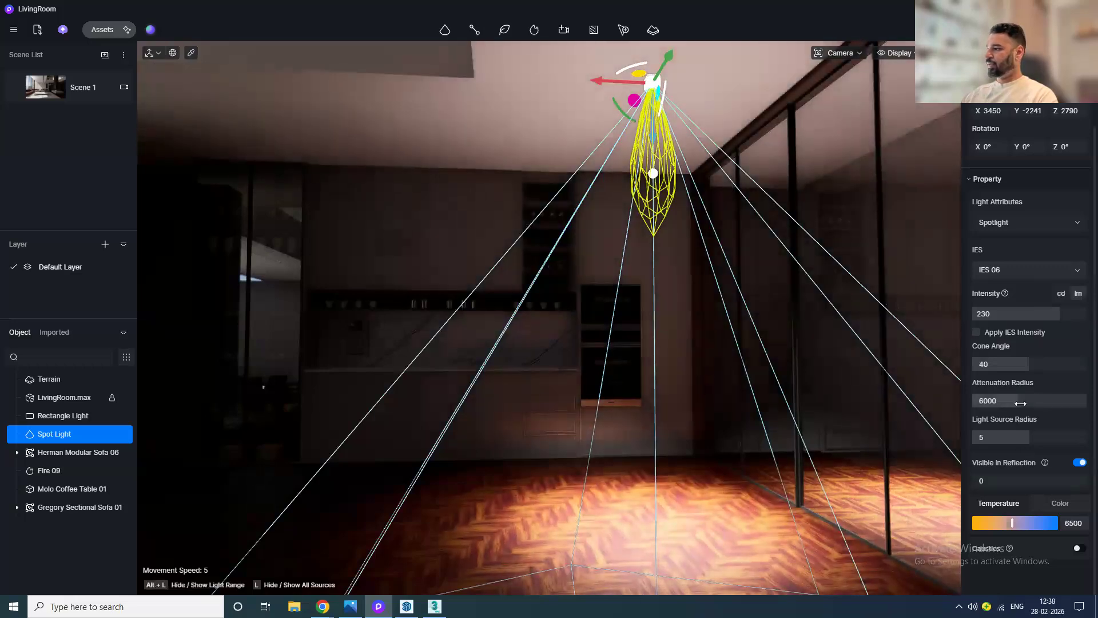
mouse_move(1014, 364)
left_mouse_down()
mouse_move(1029, 360)
mouse_move(994, 359)
left_mouse_up()
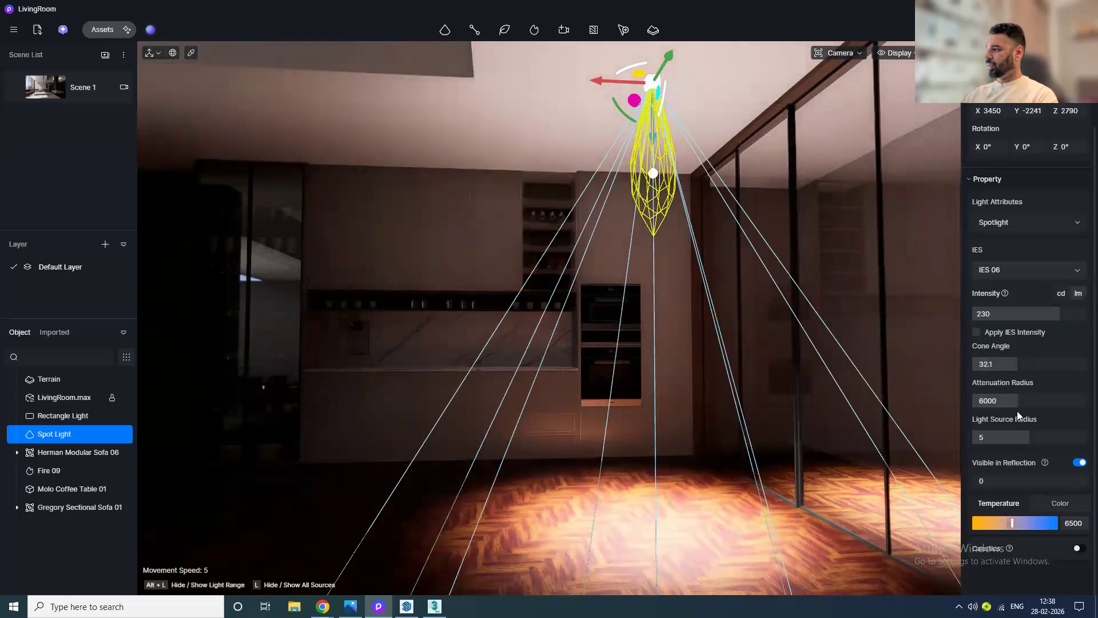
left_click_drag(1015, 401, 1001, 401)
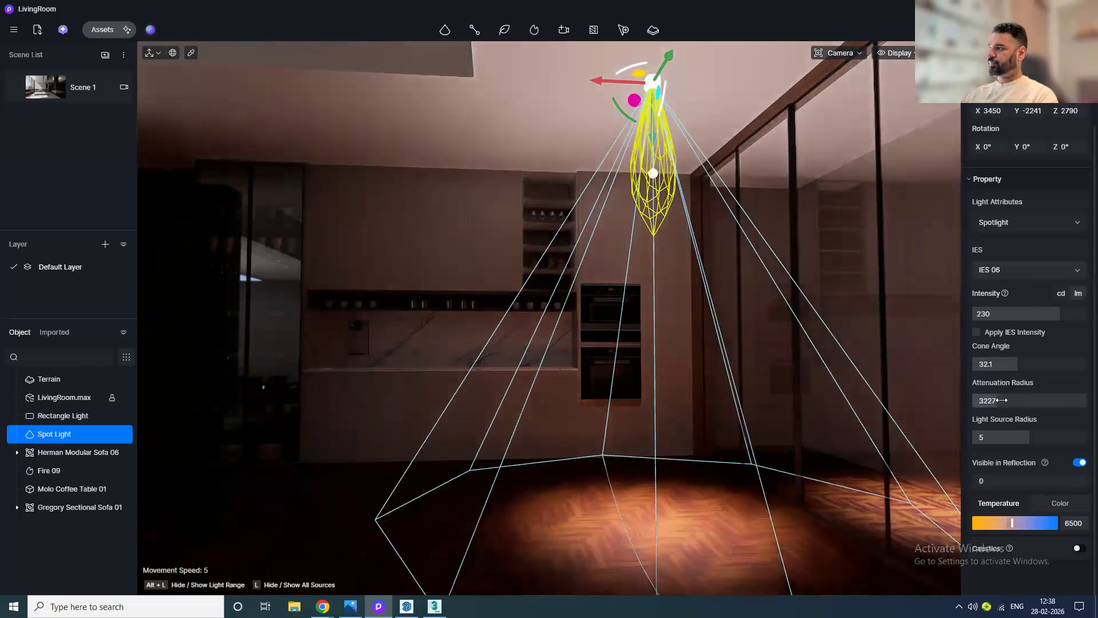
left_click(1011, 273)
left_click(1008, 311)
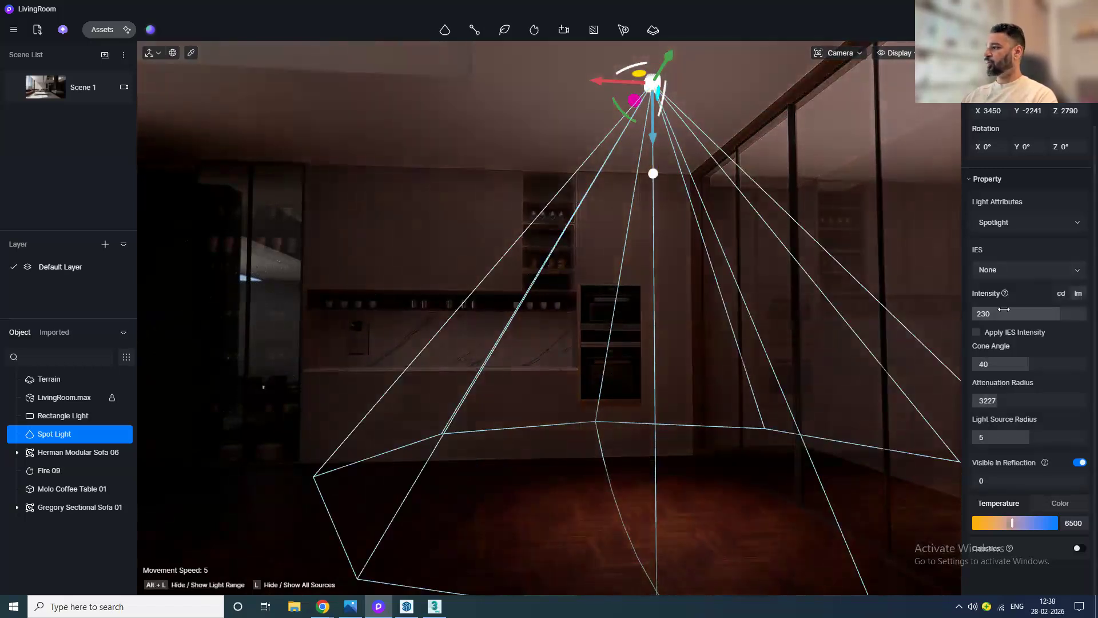
Step: Set the spotlight's intensity to 231.2 and attenuation radius to 5850
left_click_drag(1004, 313, 1005, 315)
left_click_drag(995, 402, 1014, 400)
Step: Duplicate the spotlight twice along the ceiling toward the living area and return to Scene 1
scroll(636, 345, "down", 2)
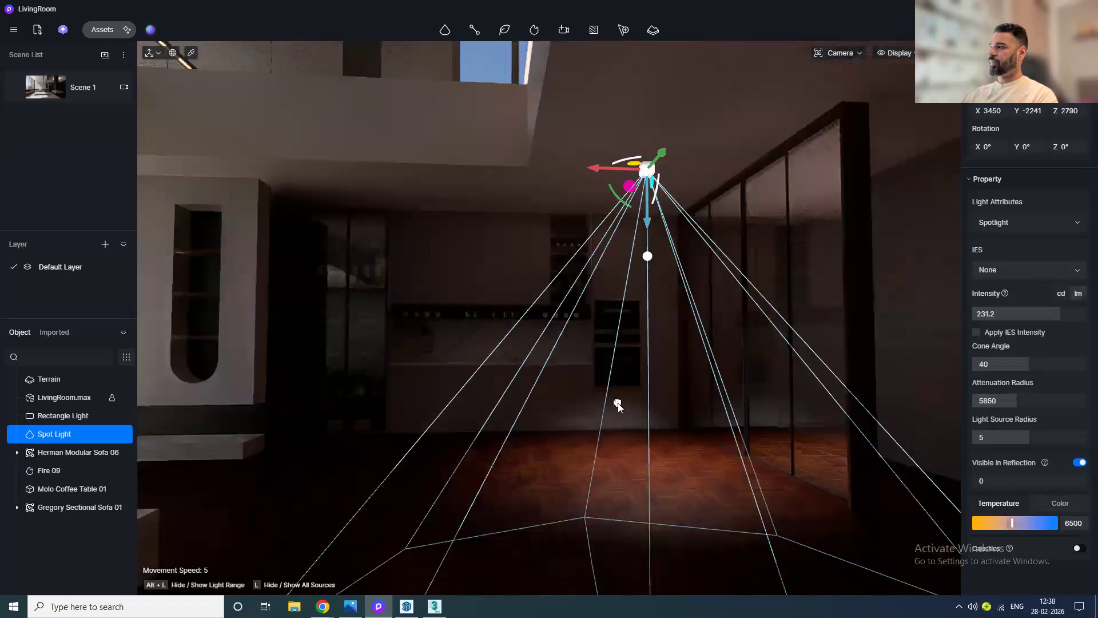
left_click_drag(670, 154, 721, 96, "alt")
scroll(709, 240, "down", 2)
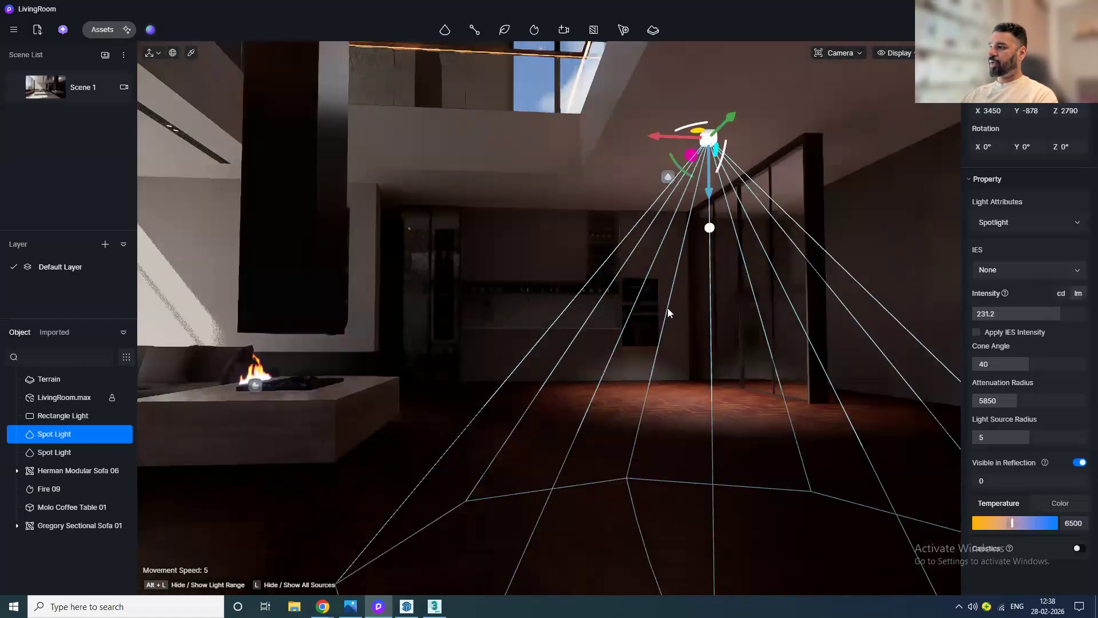
left_click_drag(743, 109, 801, 68)
left_click(57, 87)
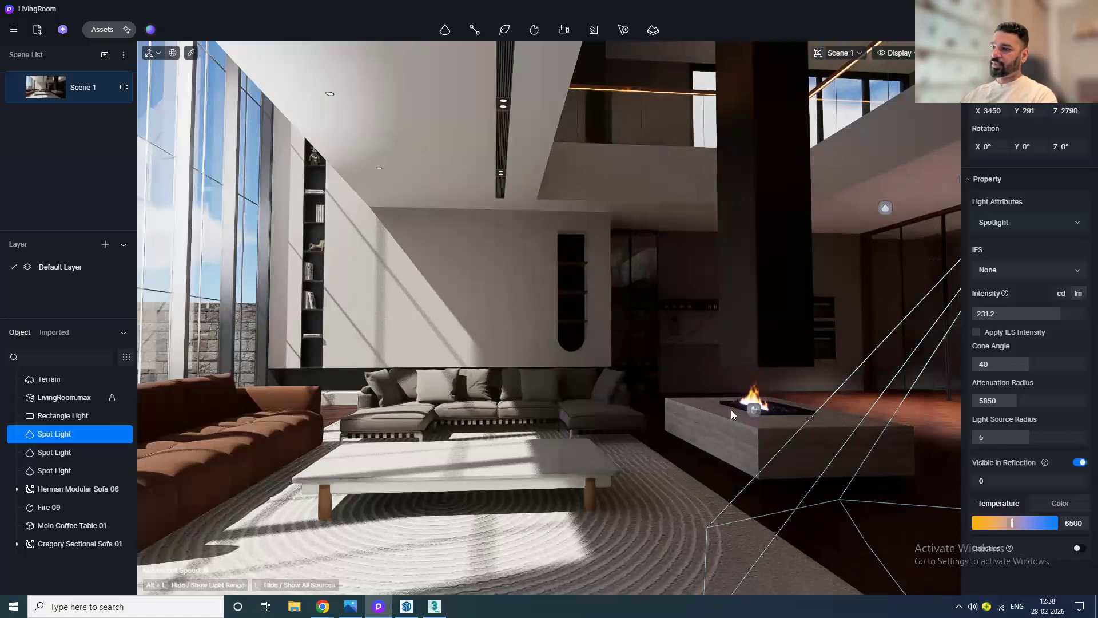
Step: Place Book Set 03 from the indoor Books accessories on the upper shelf of the wall niche
scroll(568, 266, "up", 5)
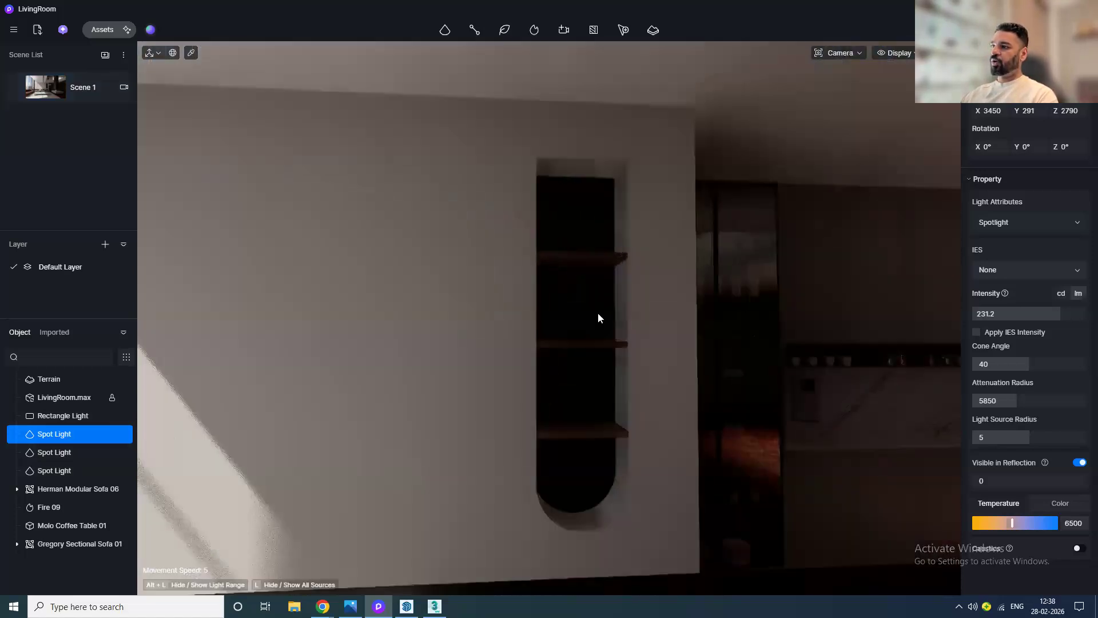
middle_click_drag(599, 313, 497, 322)
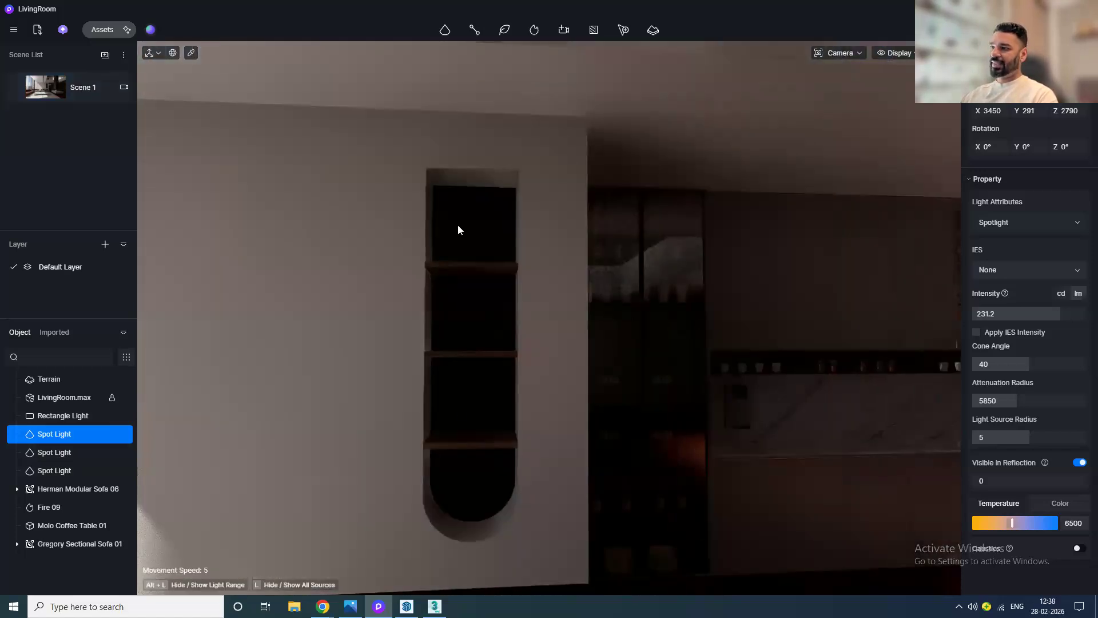
left_click(98, 28)
left_click(24, 53)
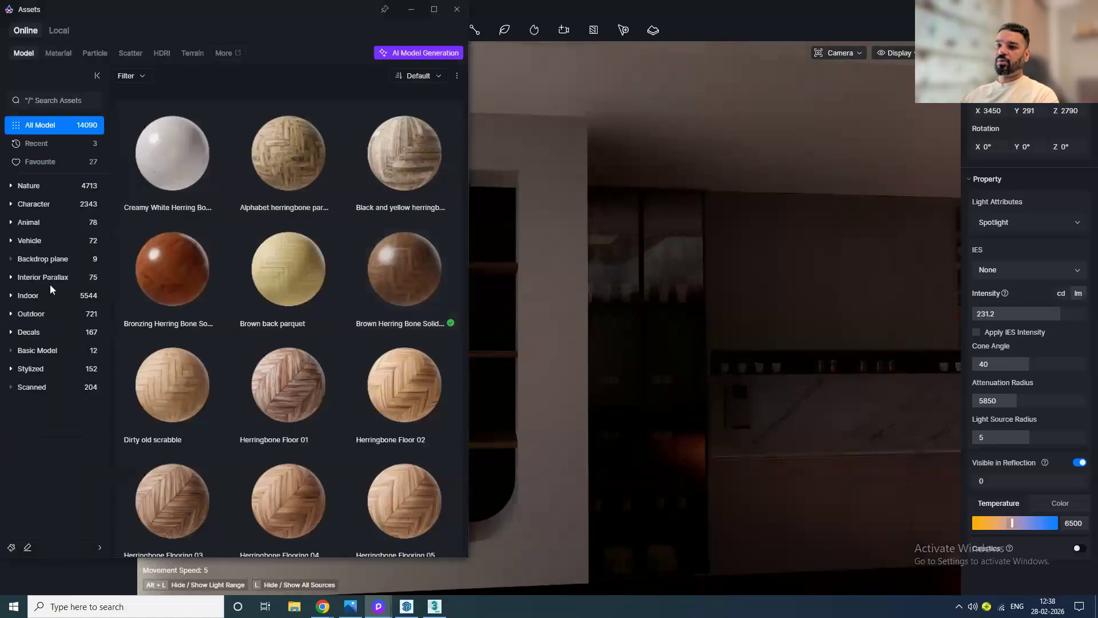
left_click(39, 295)
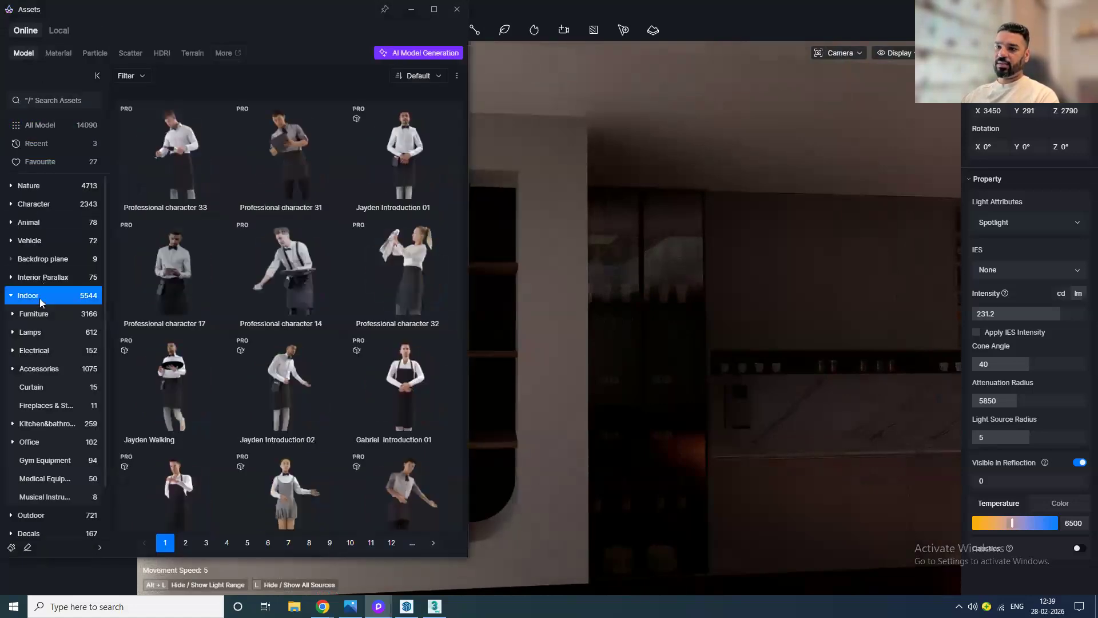
left_click(39, 371)
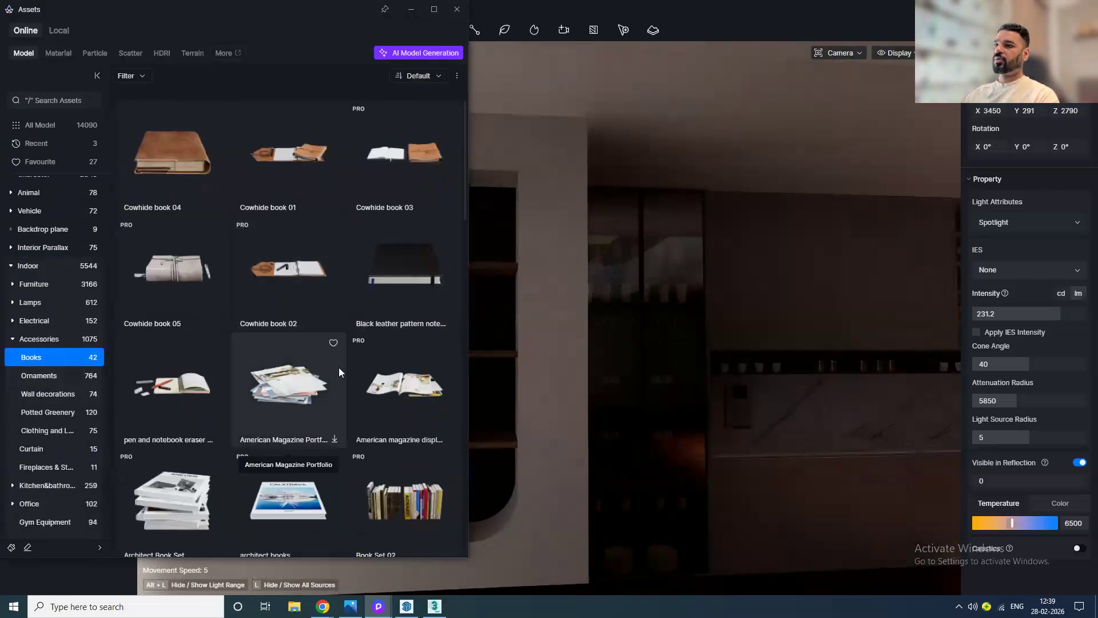
scroll(339, 401, "down", 1)
scroll(370, 503, "down", 2)
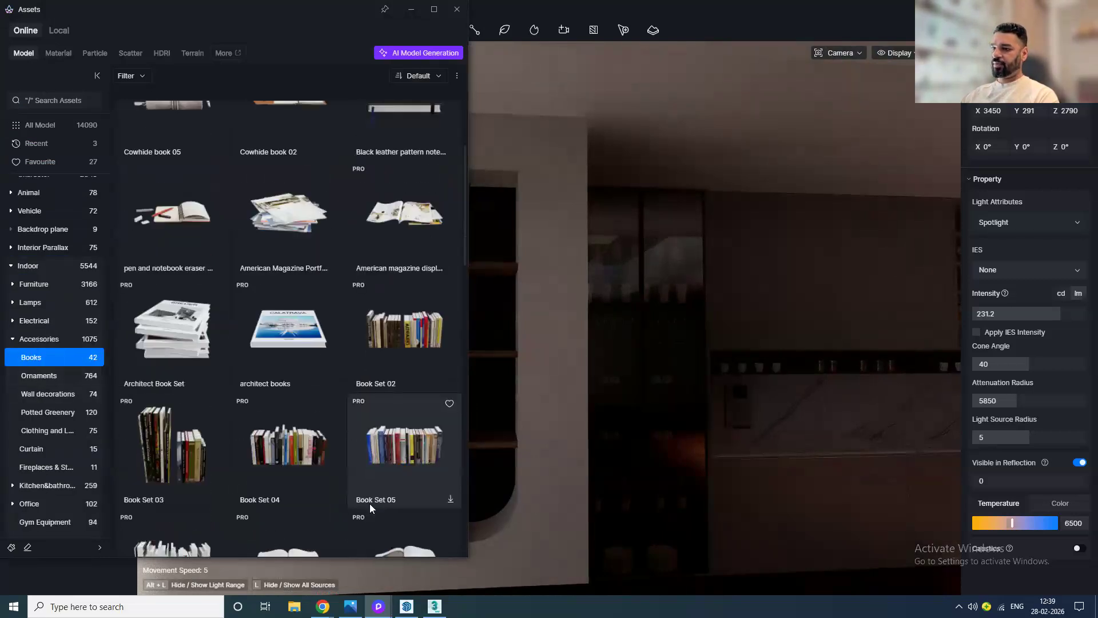
left_click(203, 446)
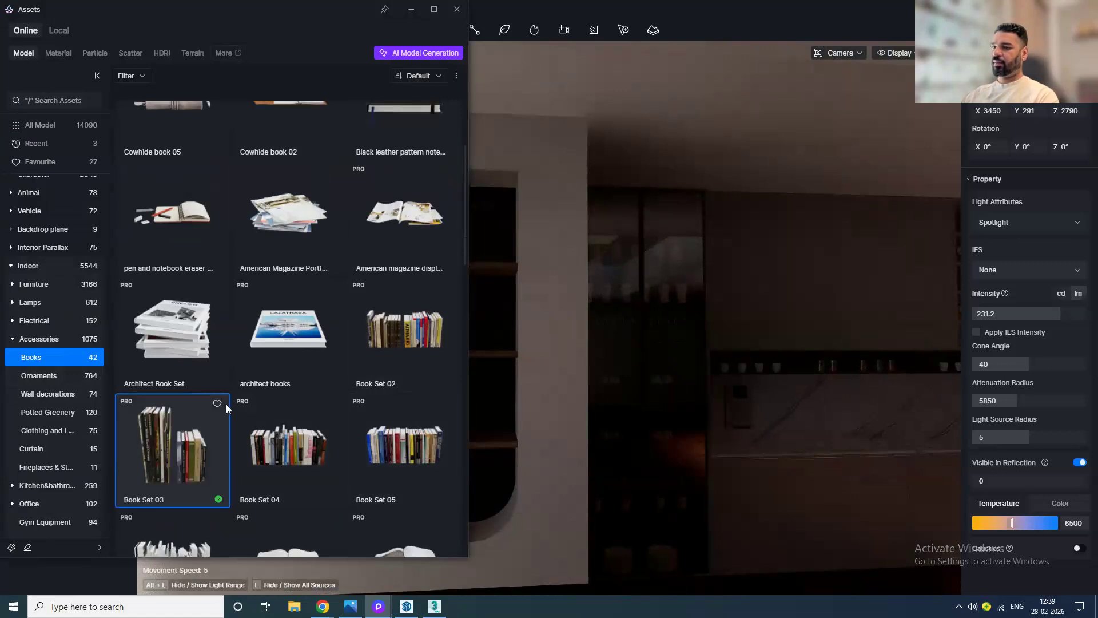
left_click(456, 10)
scroll(477, 236, "up", 5)
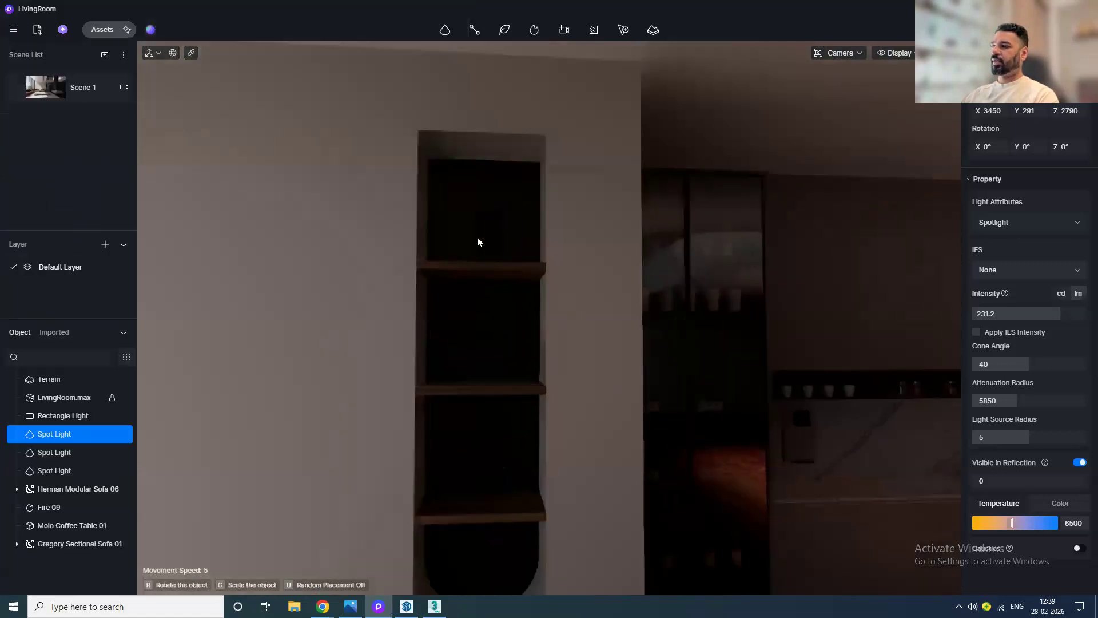
middle_click_drag(478, 262, 456, 360)
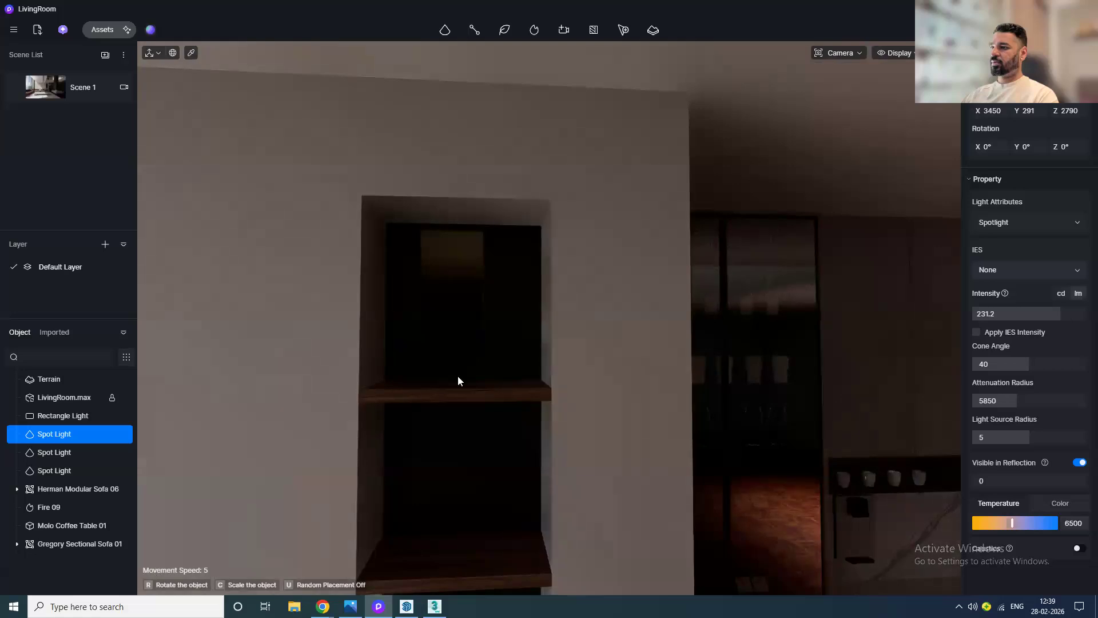
left_click(458, 376)
left_click_drag(463, 377, 478, 394)
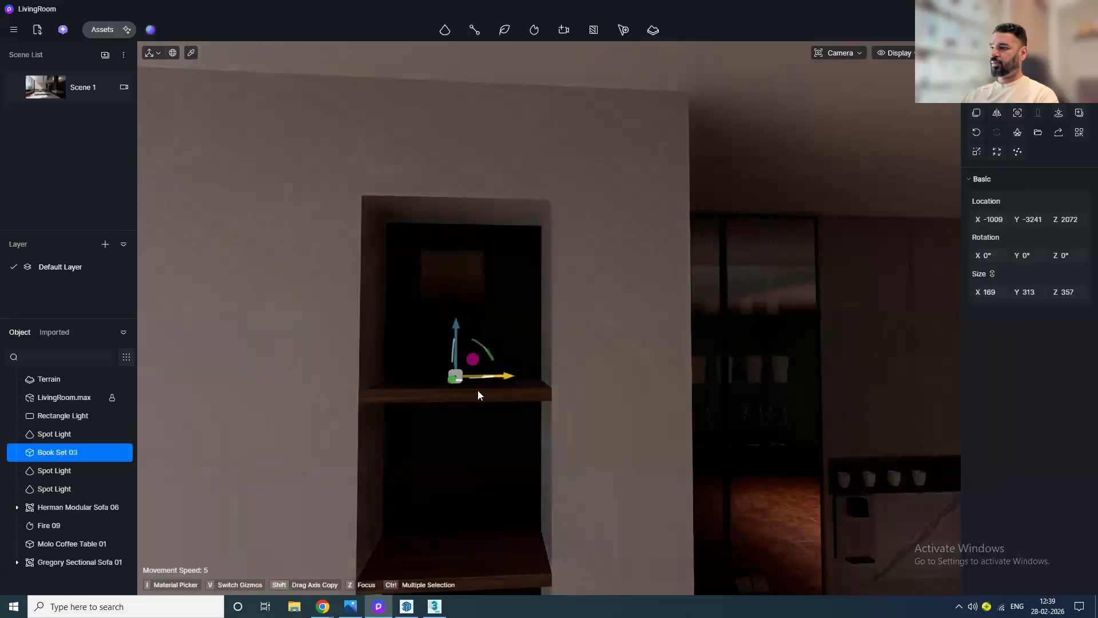
Step: Rotate the book set 90° and lower it onto the shelf
left_click_drag(485, 350, 449, 384)
scroll(443, 386, "up", 3)
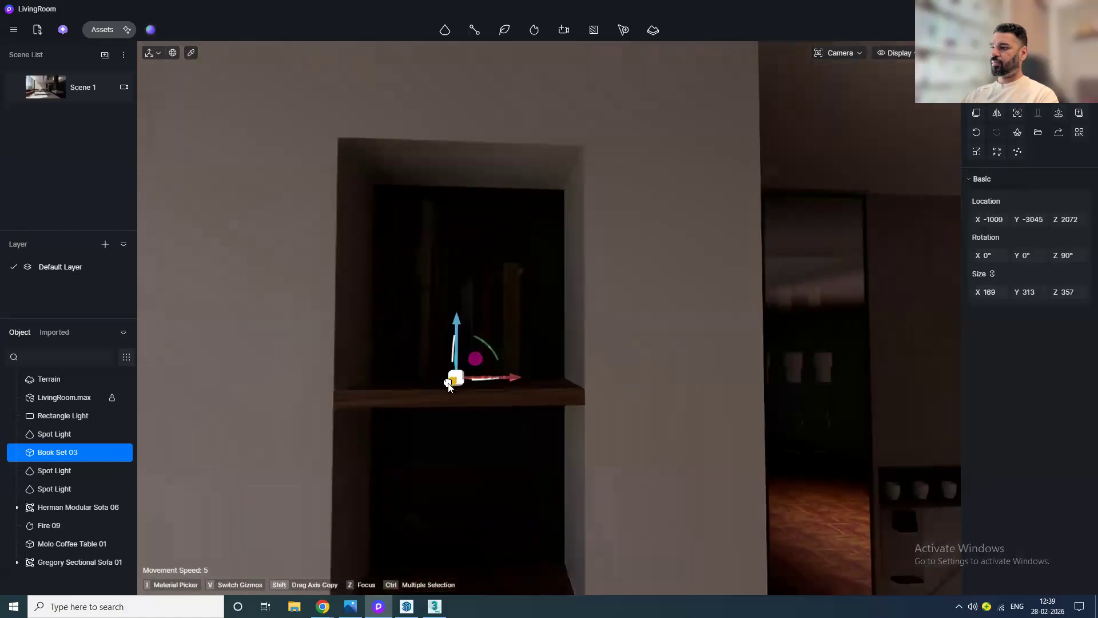
left_click_drag(454, 332, 456, 340)
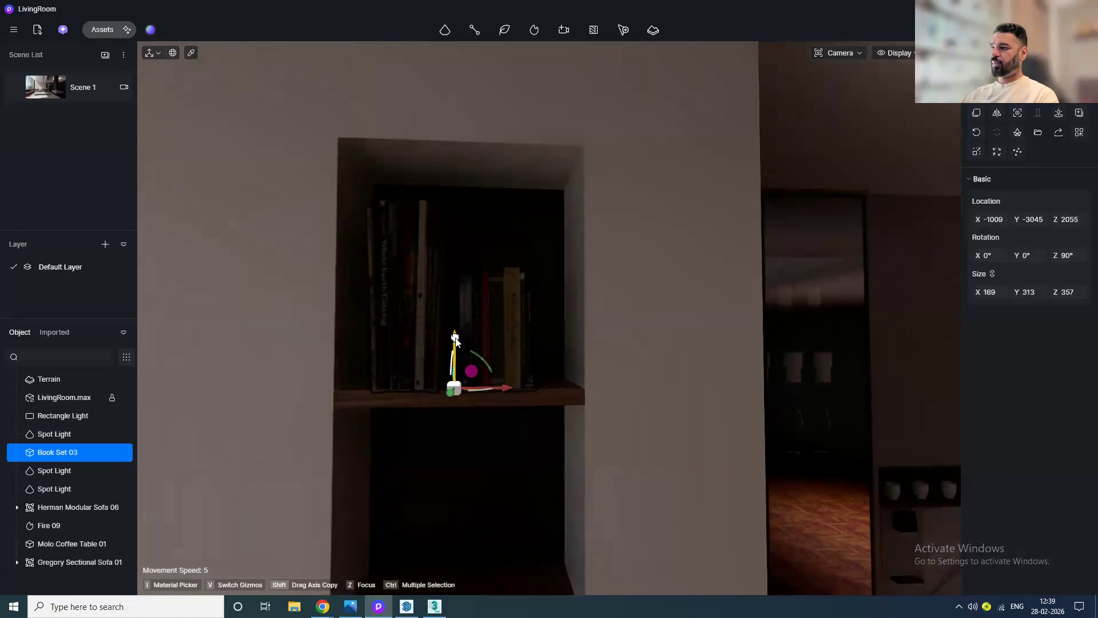
Step: Place a strip light across the top of the niche, rotated 270° and about 553 long
left_click(453, 33)
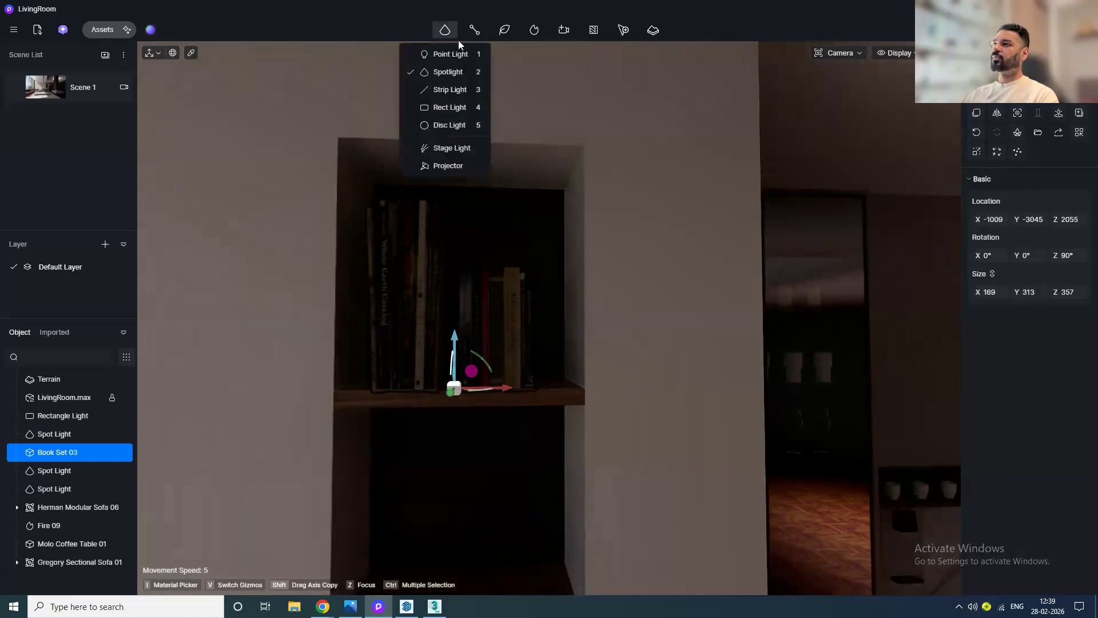
left_click(456, 91)
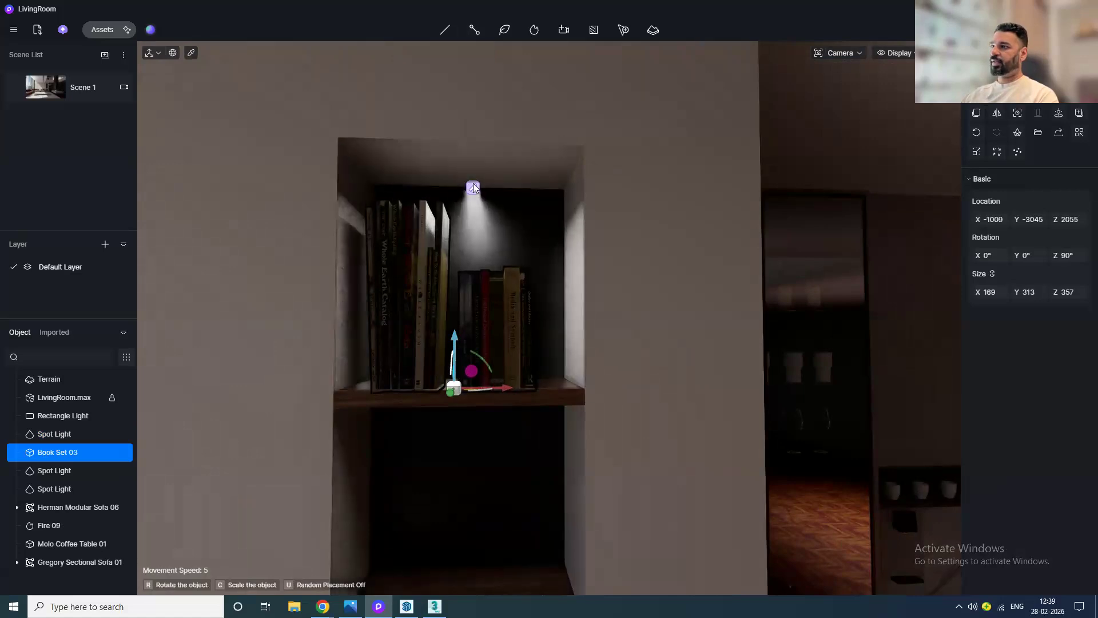
left_click(473, 188)
left_click_drag(500, 182, 603, 215)
left_click_drag(1055, 184, 991, 184)
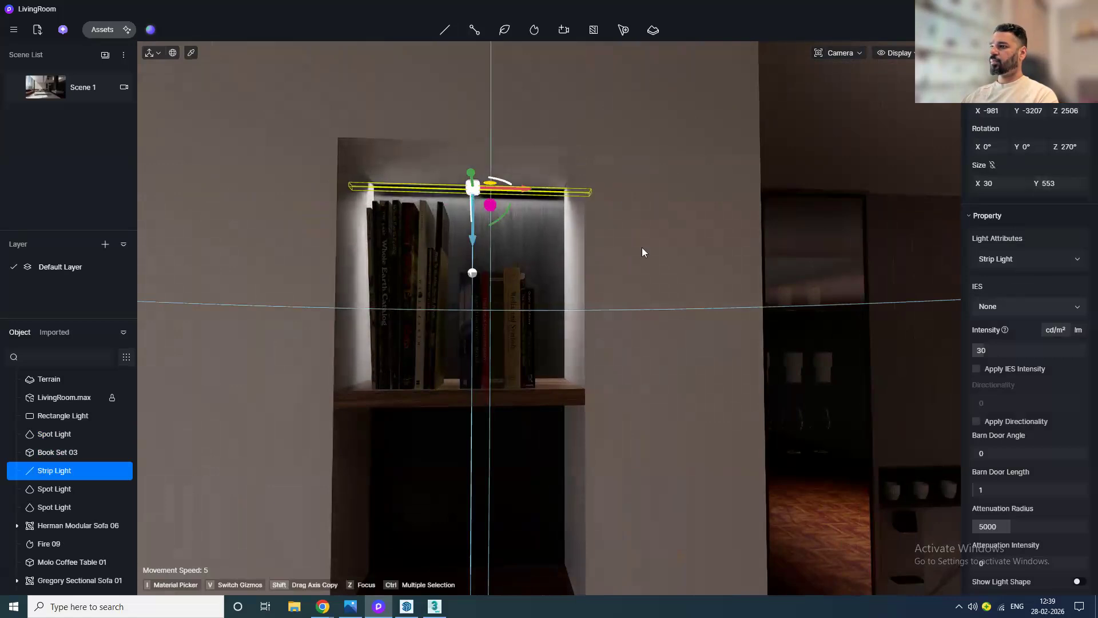
scroll(479, 216, "up", 5)
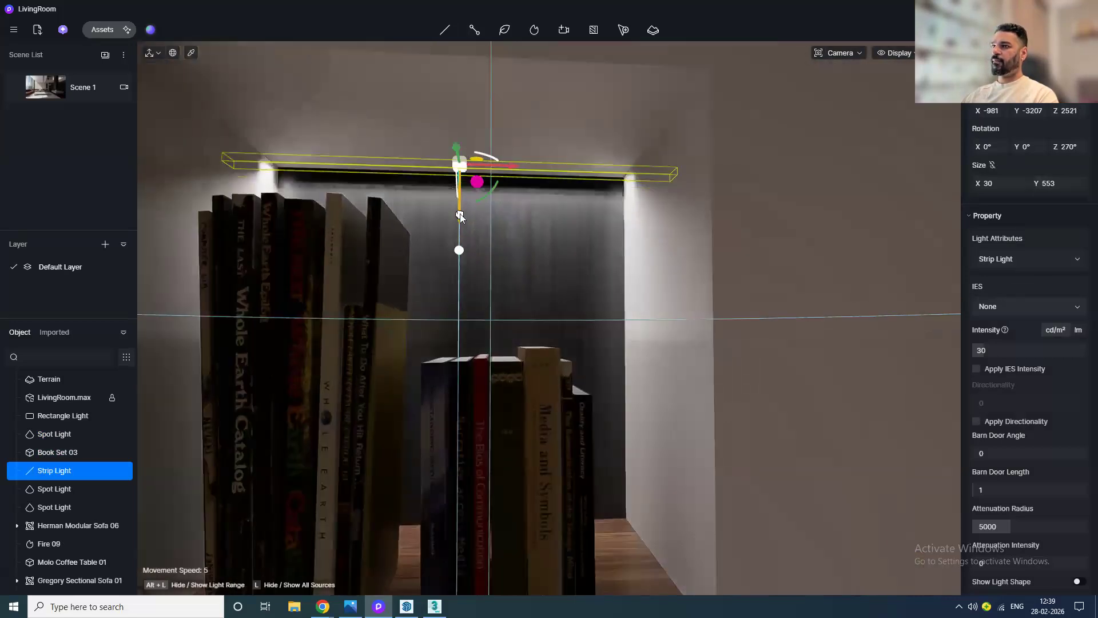
left_click_drag(461, 223, 444, 229)
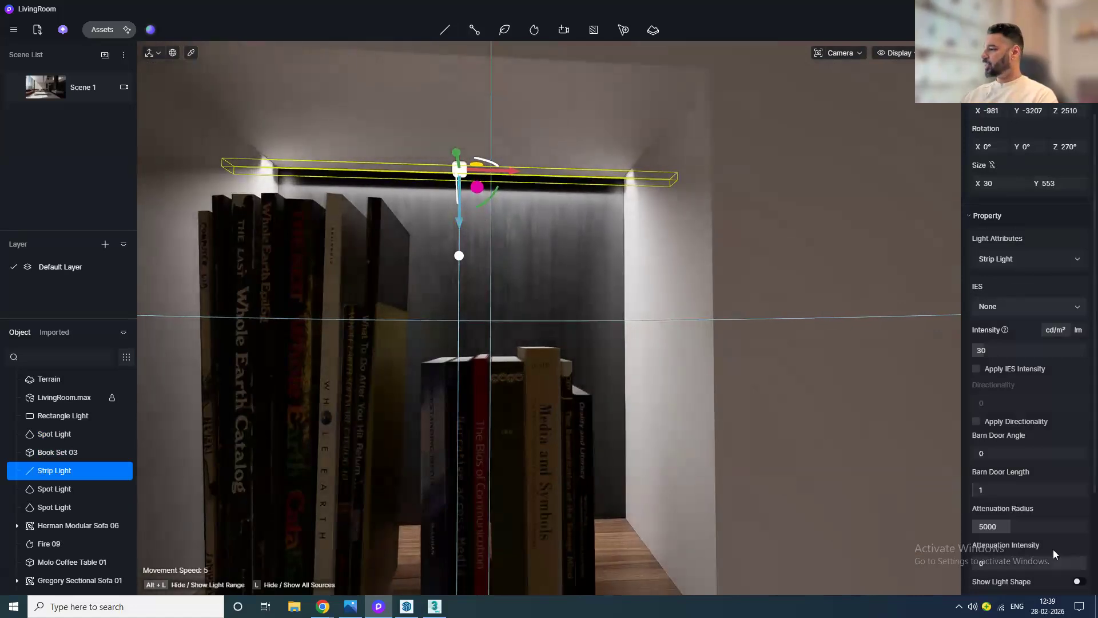
Step: Turn on the strip light's visible shape and set its intensity to 25
scroll(1054, 550, "down", 3)
left_click(1079, 444)
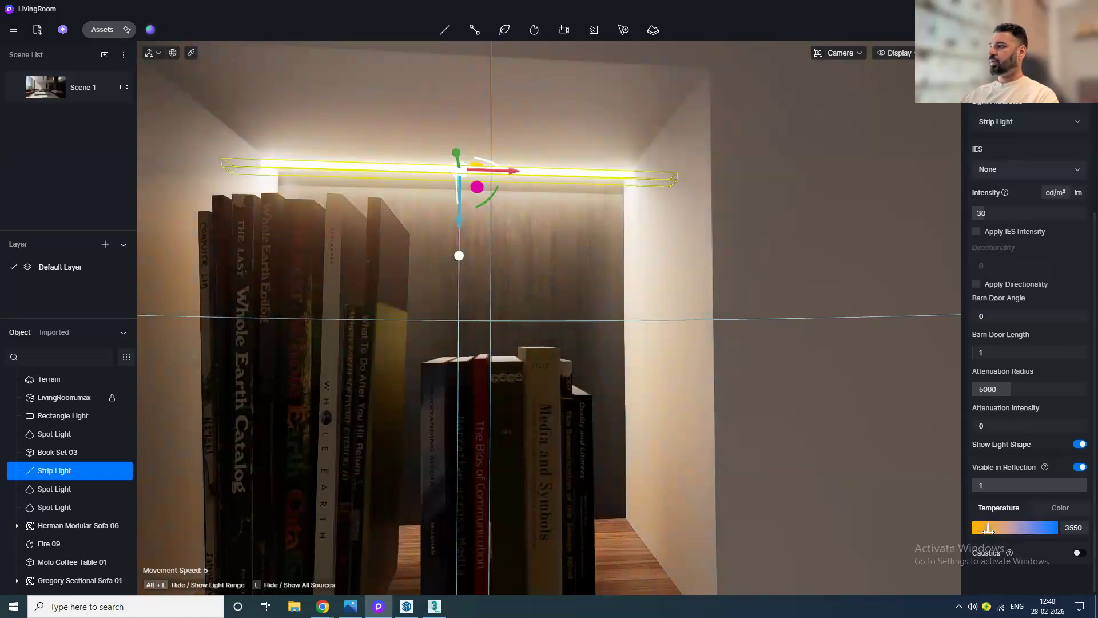
left_click_drag(1036, 216, 424, 204)
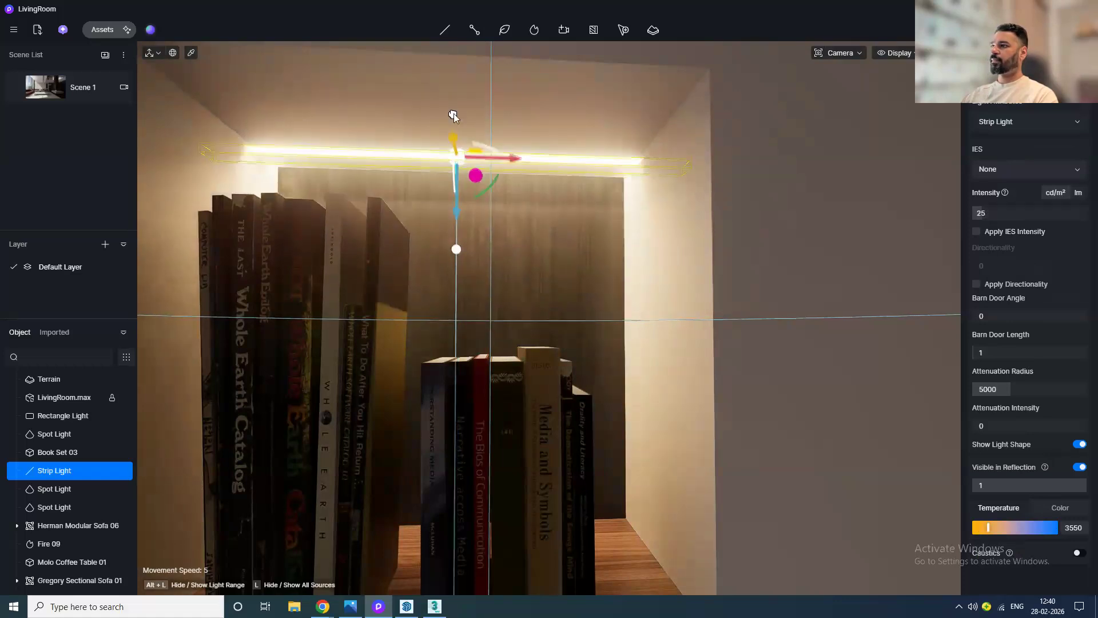
Step: Adjust the strip light's height just under the top of the niche
scroll(460, 120, "up", 5)
left_click_drag(461, 178, 448, 88)
scroll(537, 243, "down", 6)
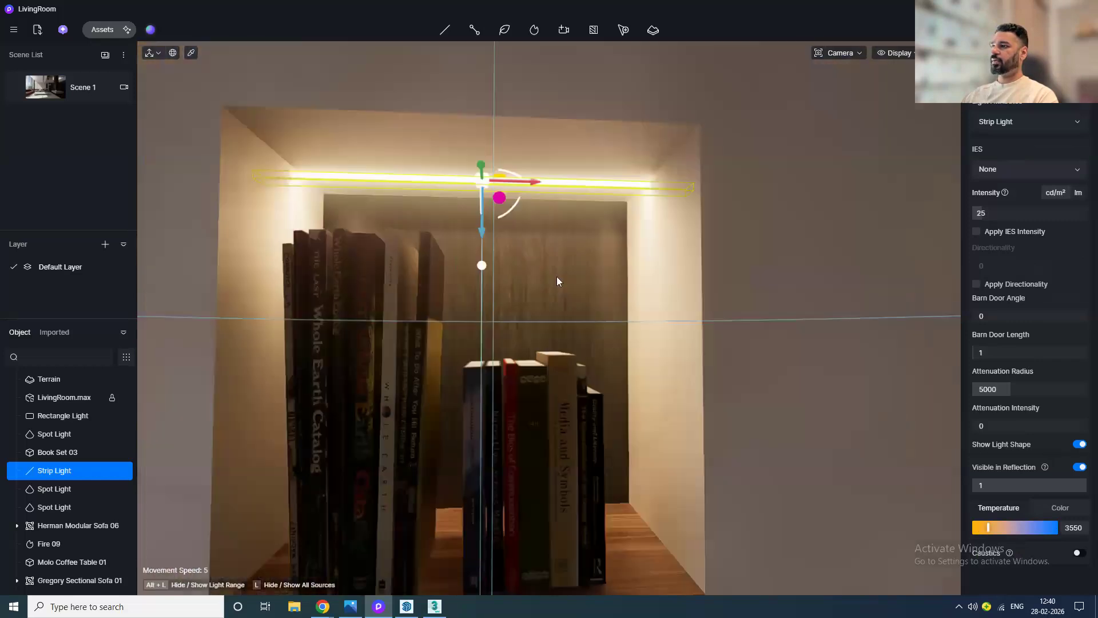
middle_click_drag(544, 291, 542, 254)
left_click_drag(494, 217, 496, 222)
Step: Copy the strip light downward three times, one under each lower niche shelf
scroll(544, 372, "down", 3)
middle_click_drag(544, 366, 479, 171)
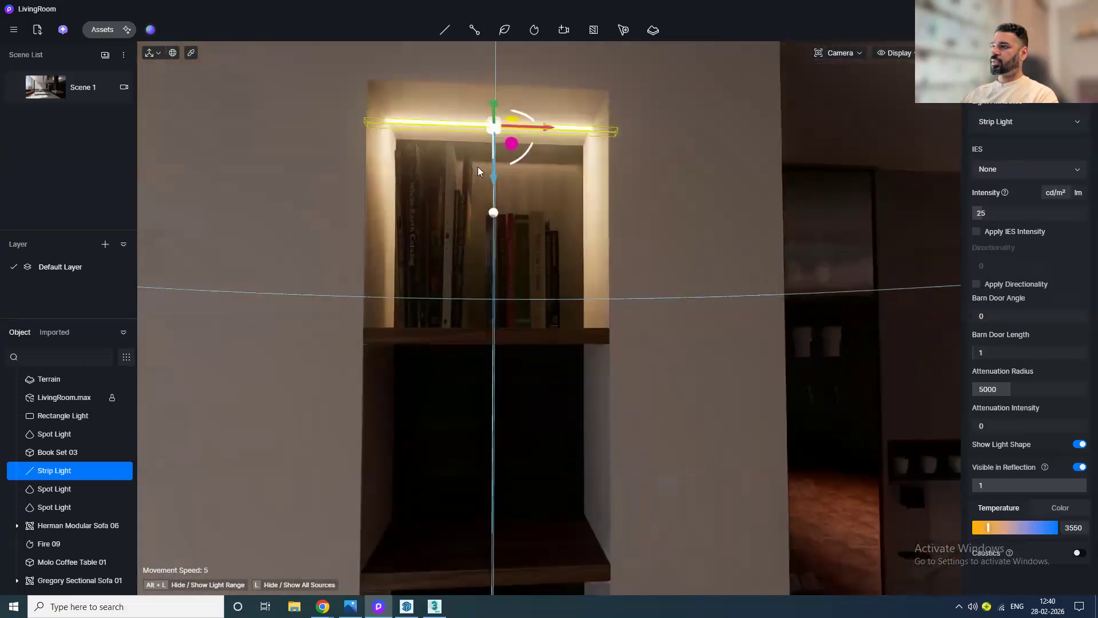
left_click_drag(496, 213, 489, 397)
middle_click_drag(557, 445, 546, 223)
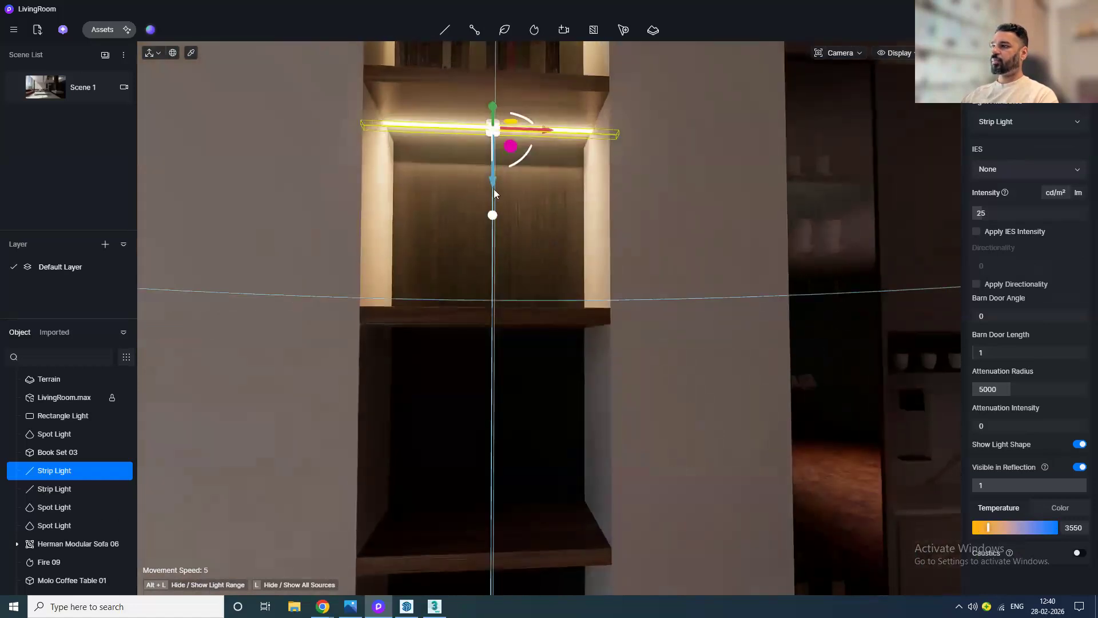
left_click_drag(495, 206, 492, 387)
middle_click_drag(612, 415, 618, 344)
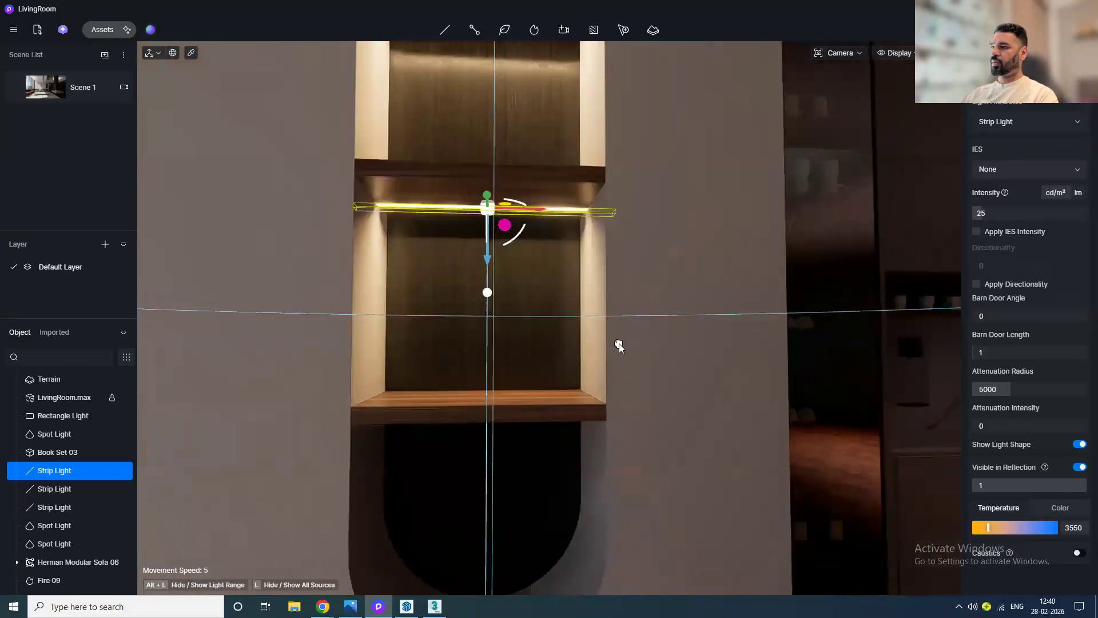
left_click_drag(489, 256, 489, 473)
Step: Return to Scene 1 and set up an image render with the 6k preset and Original aspect ratio
left_click(45, 89)
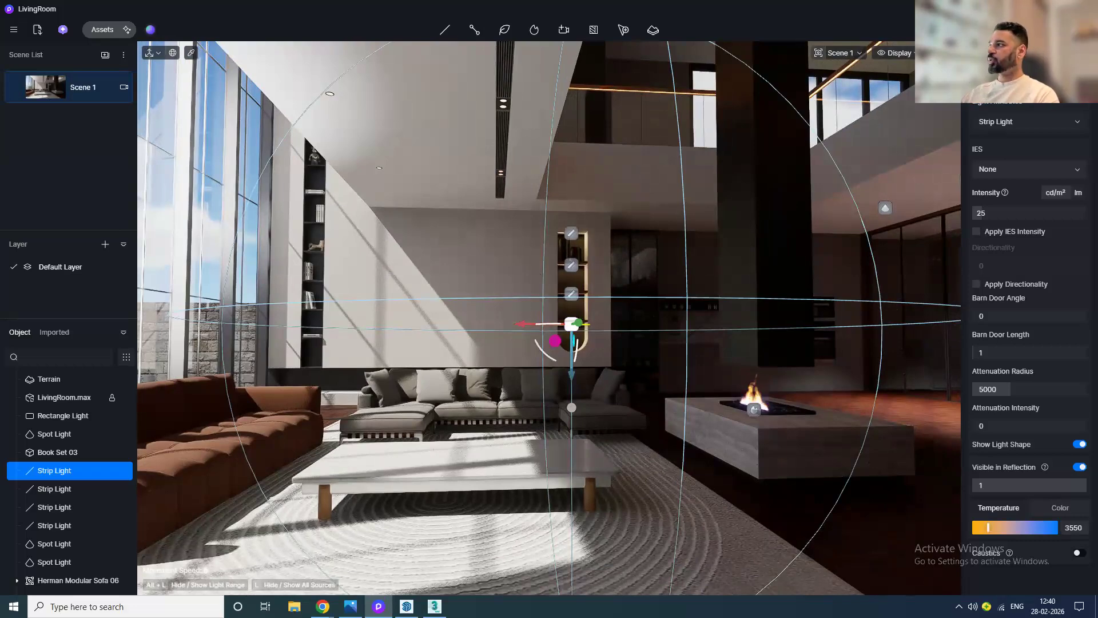
left_click(992, 30)
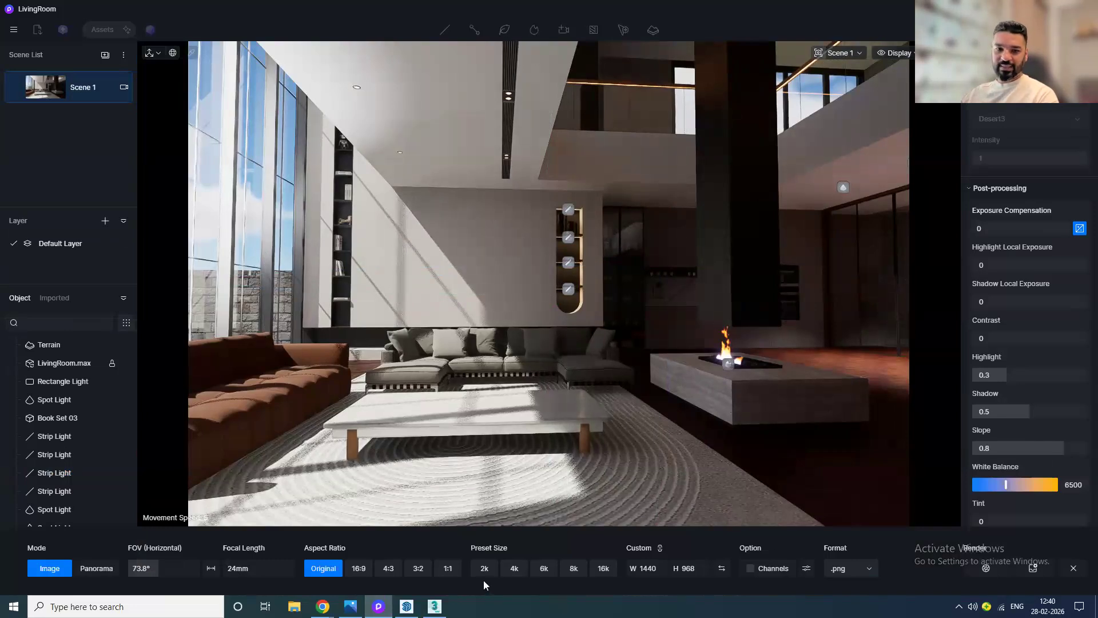
left_click(545, 568)
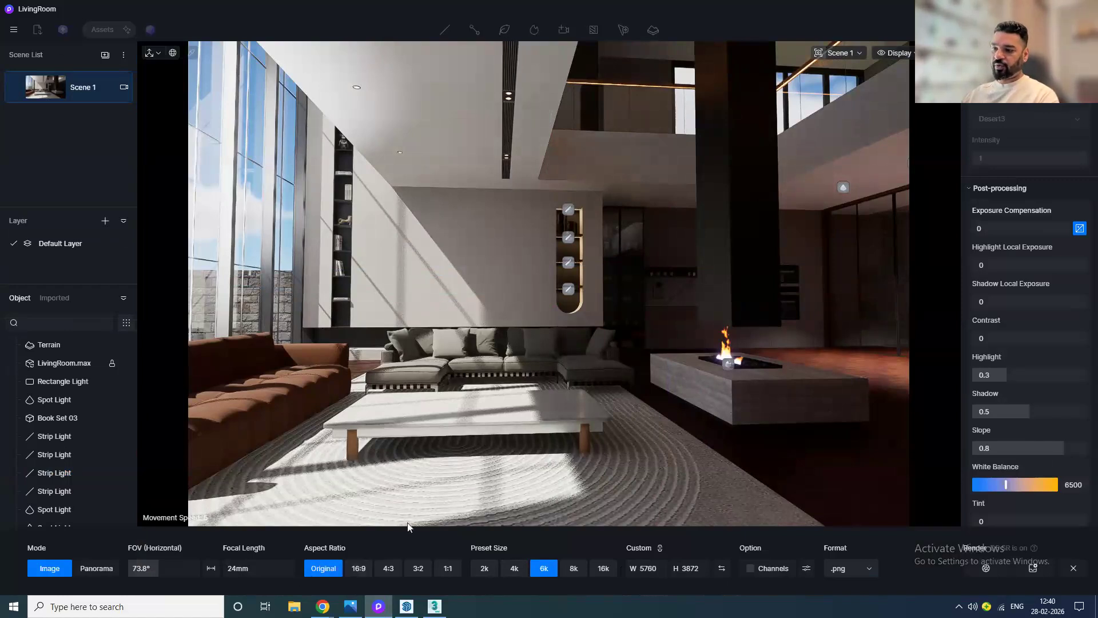
left_click(359, 568)
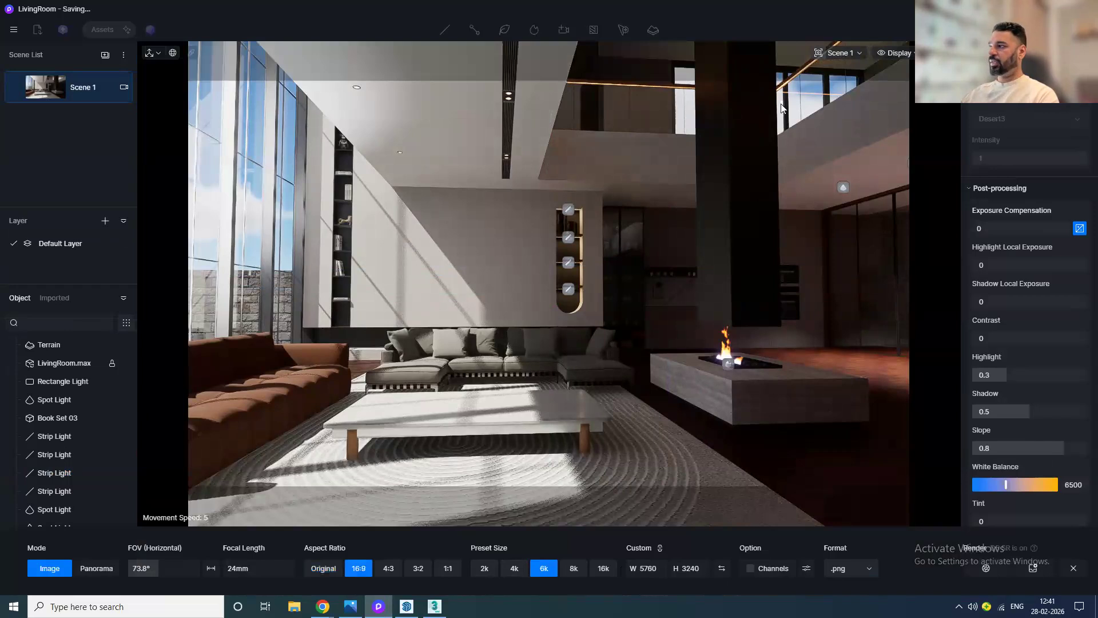
left_click(386, 570)
left_click(412, 569)
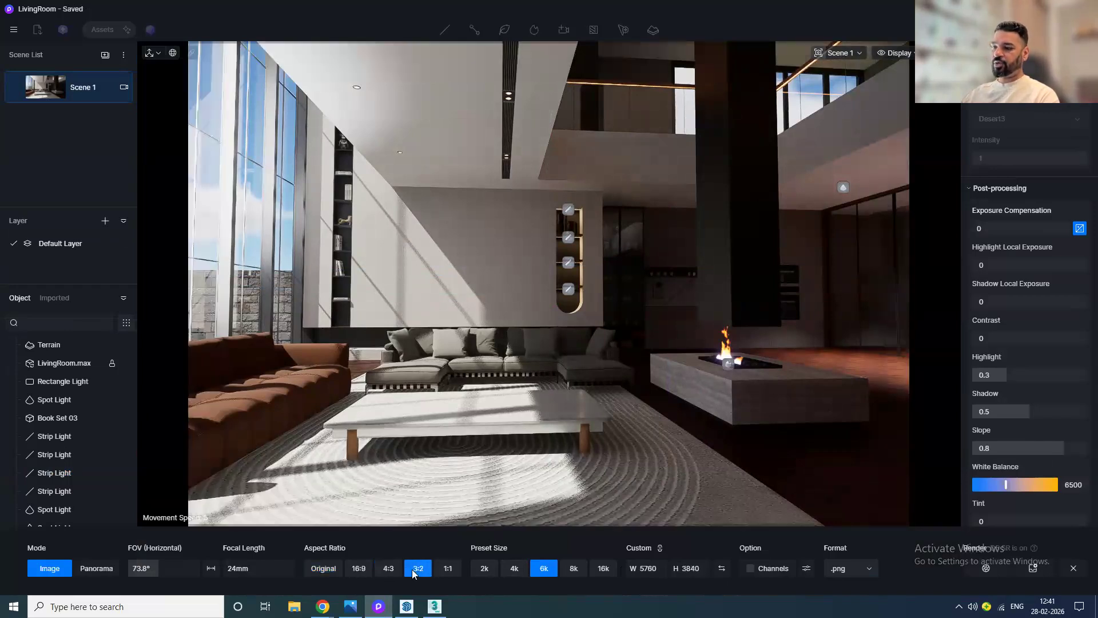
left_click(443, 568)
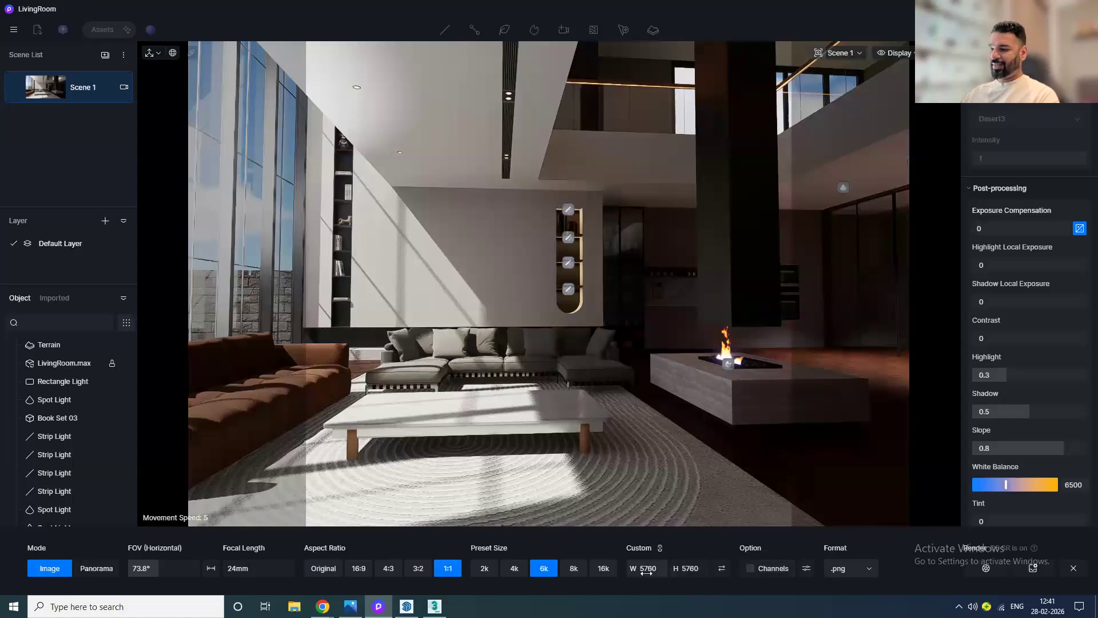
left_click(328, 568)
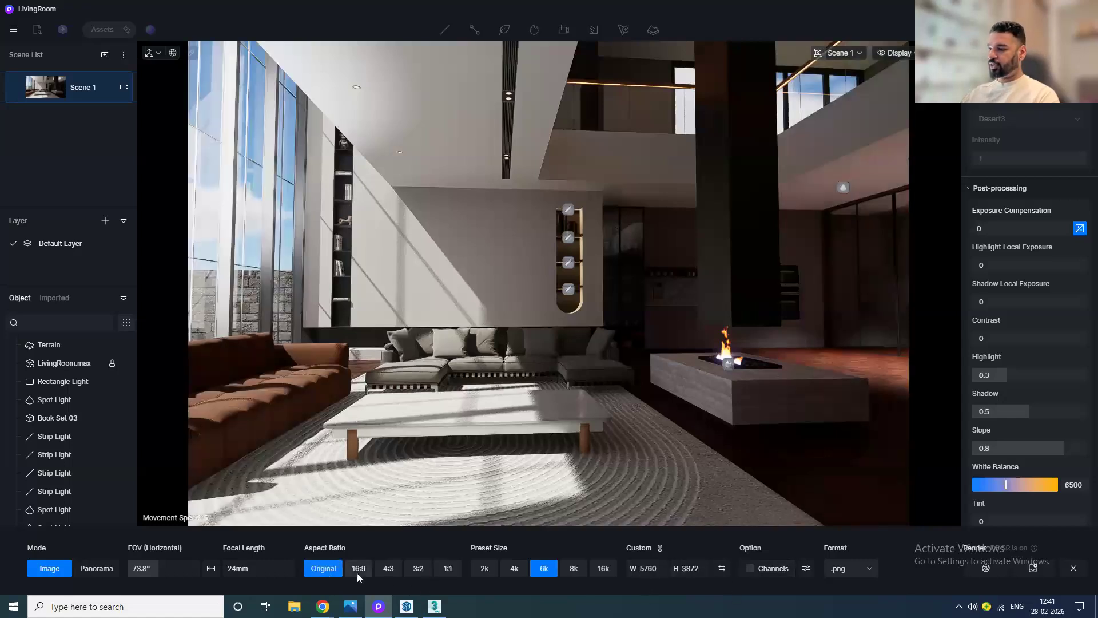
Step: Enable render channels and set the output format to .jpg
left_click(750, 569)
left_click(806, 568)
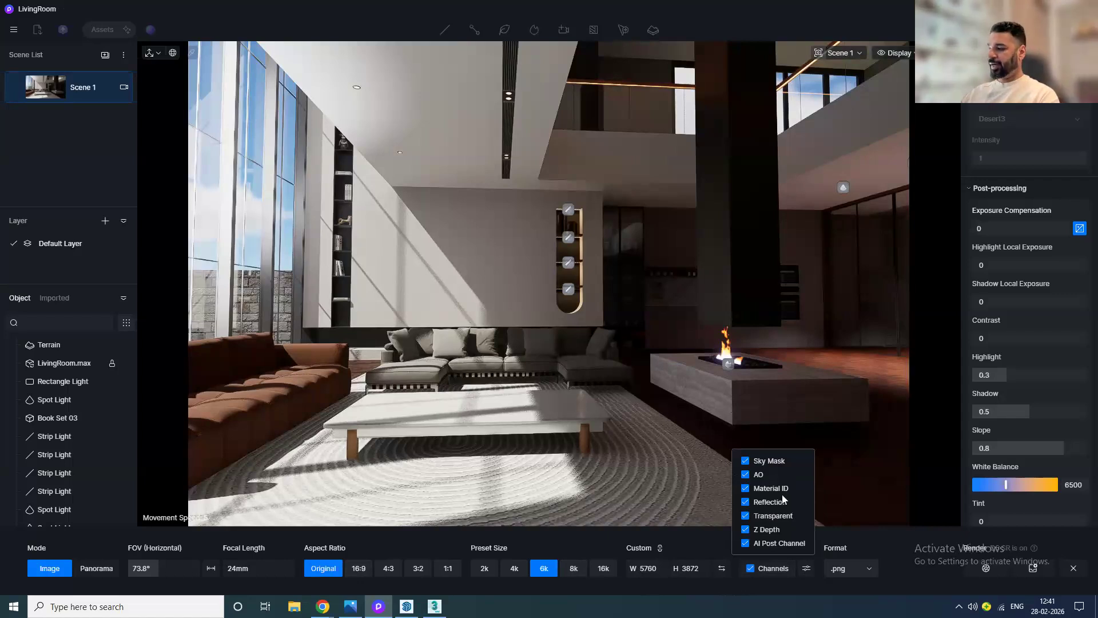
left_click(875, 546)
left_click(866, 569)
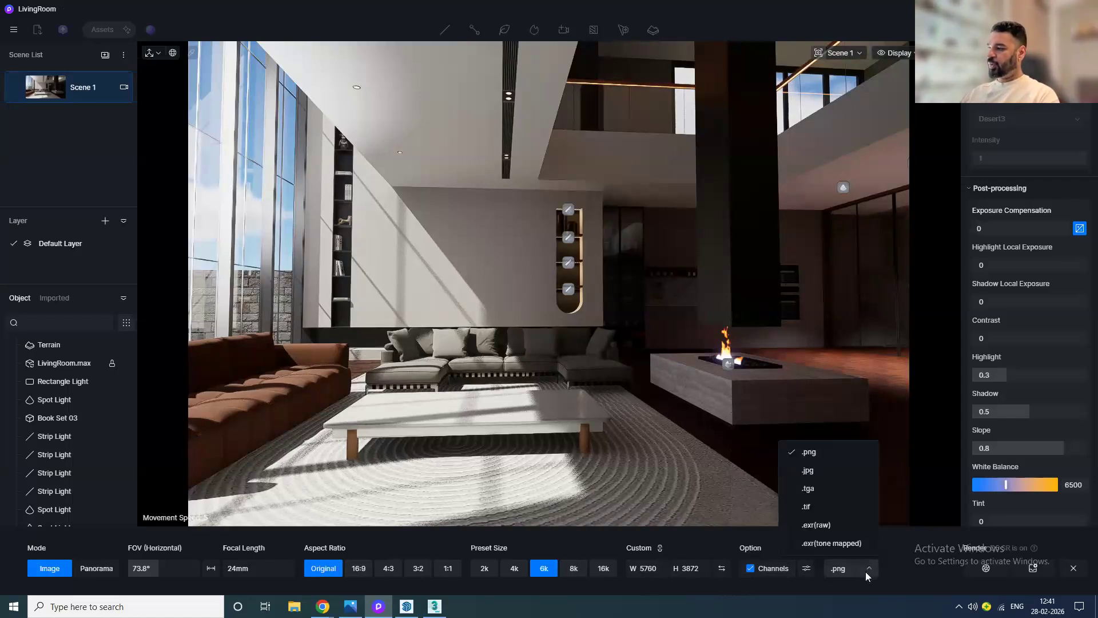
left_click(809, 471)
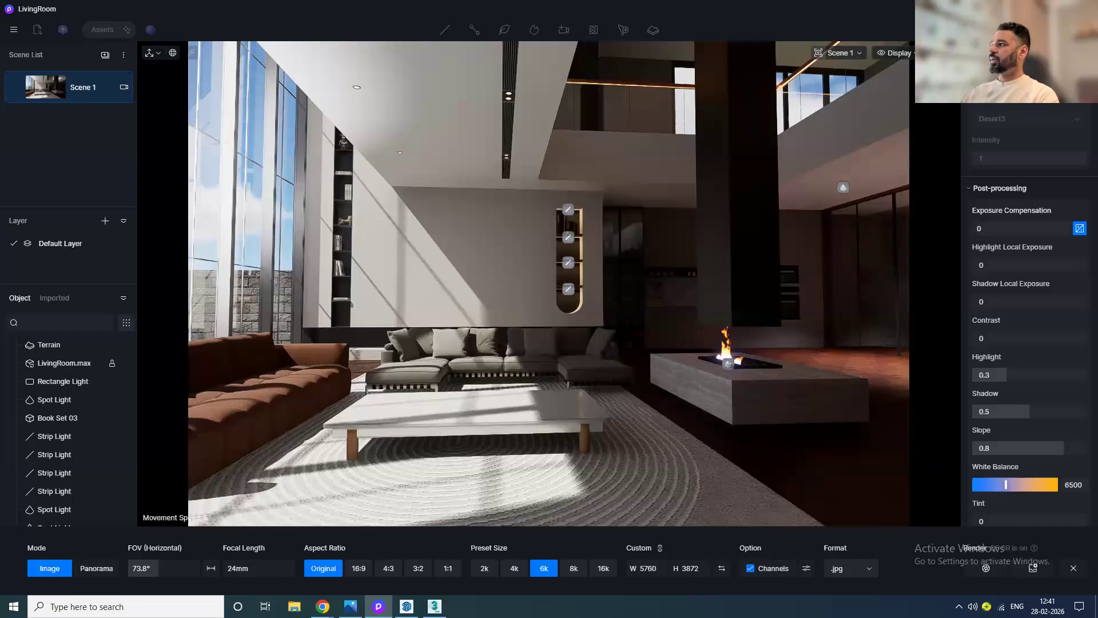
Step: Open the render queue and rename the Scene 1 render output to LivingRoom
left_click(1033, 568)
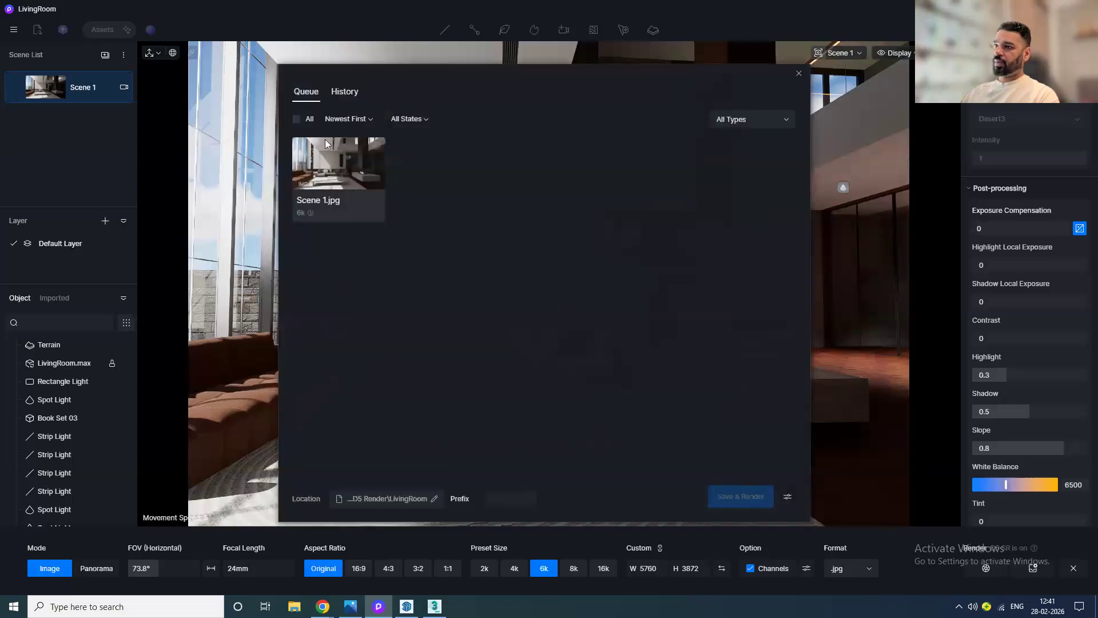
right_click(341, 198)
left_click(353, 207)
type("LivingRoom")
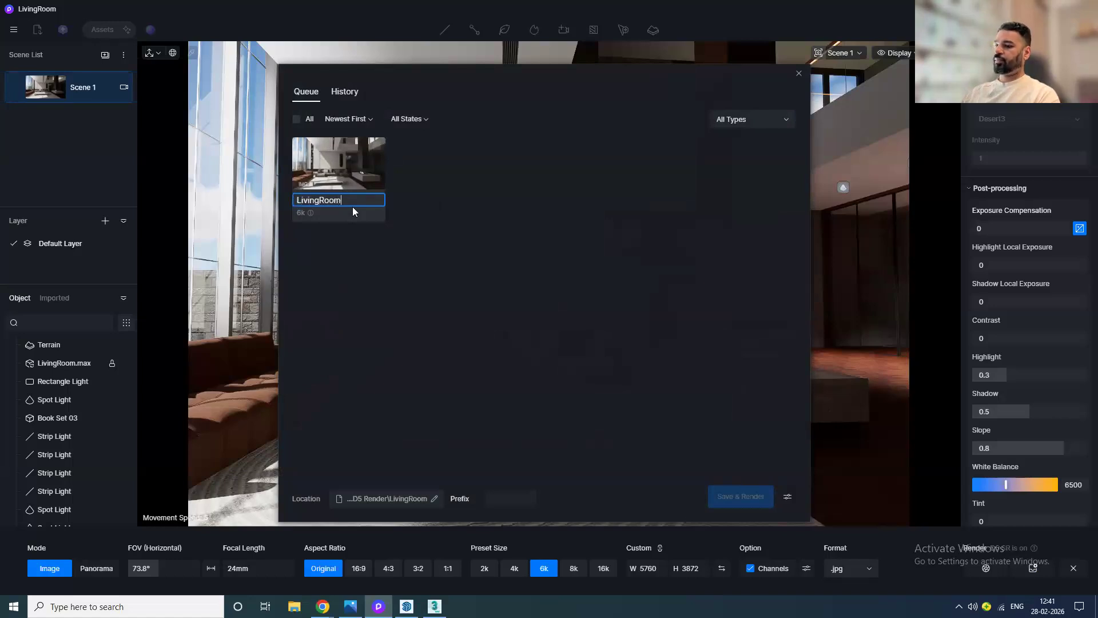
key("Return")
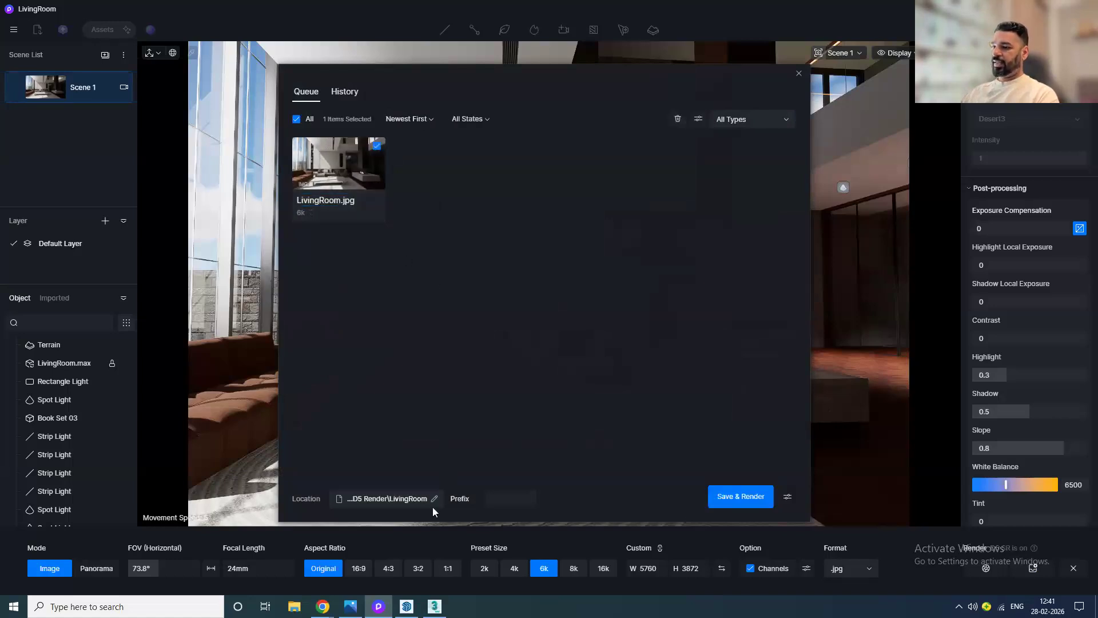
Step: Set the save location to a new Render folder inside LivingRoom and start the render
left_click(433, 499)
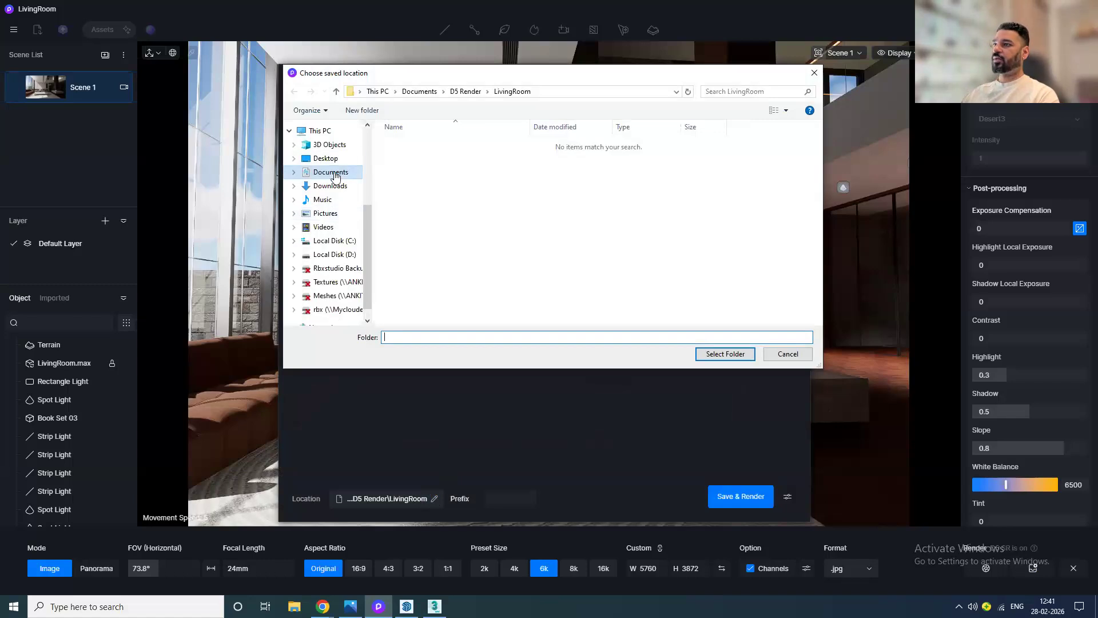
left_click(358, 112)
type("Render")
key("Return")
left_click(716, 356)
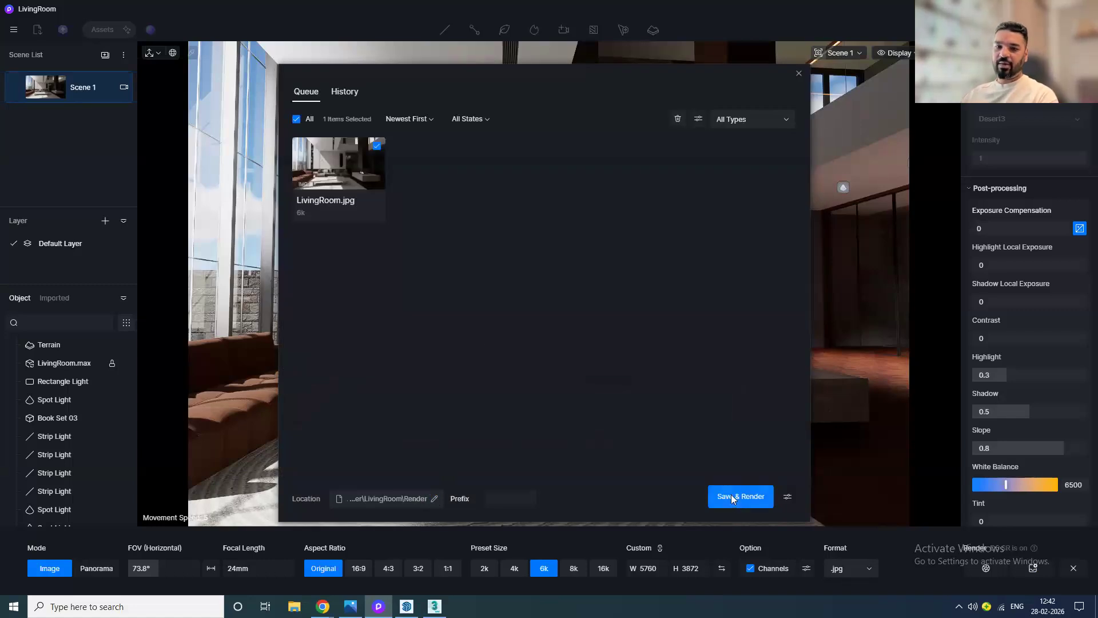
left_click(740, 497)
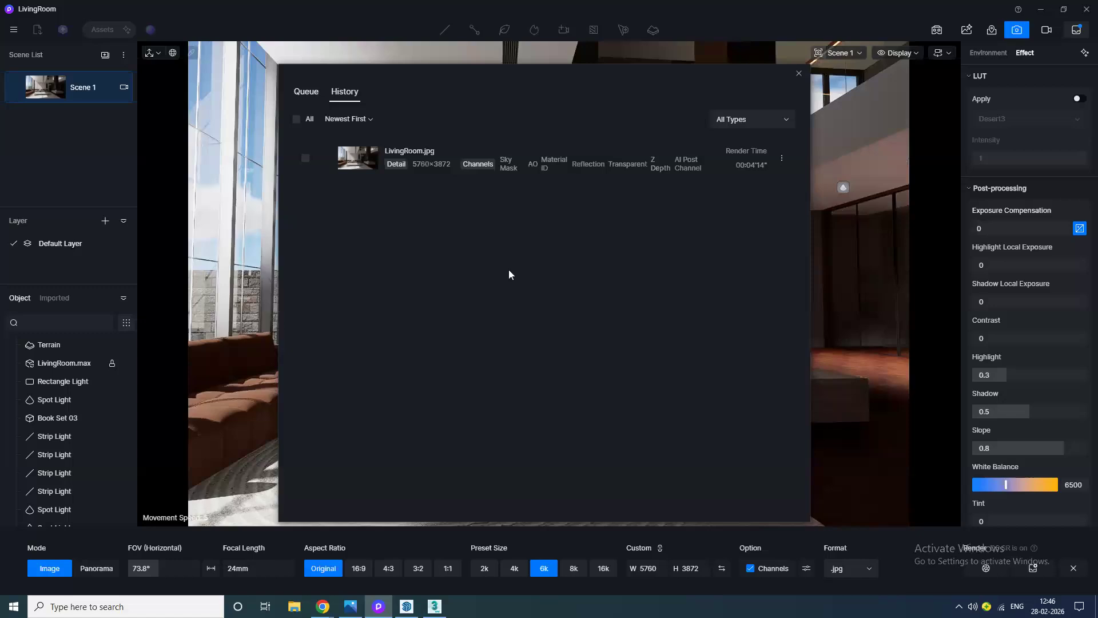
Step: Open the finished render's file location and display the folder's files as extra large icons
right_click(529, 156)
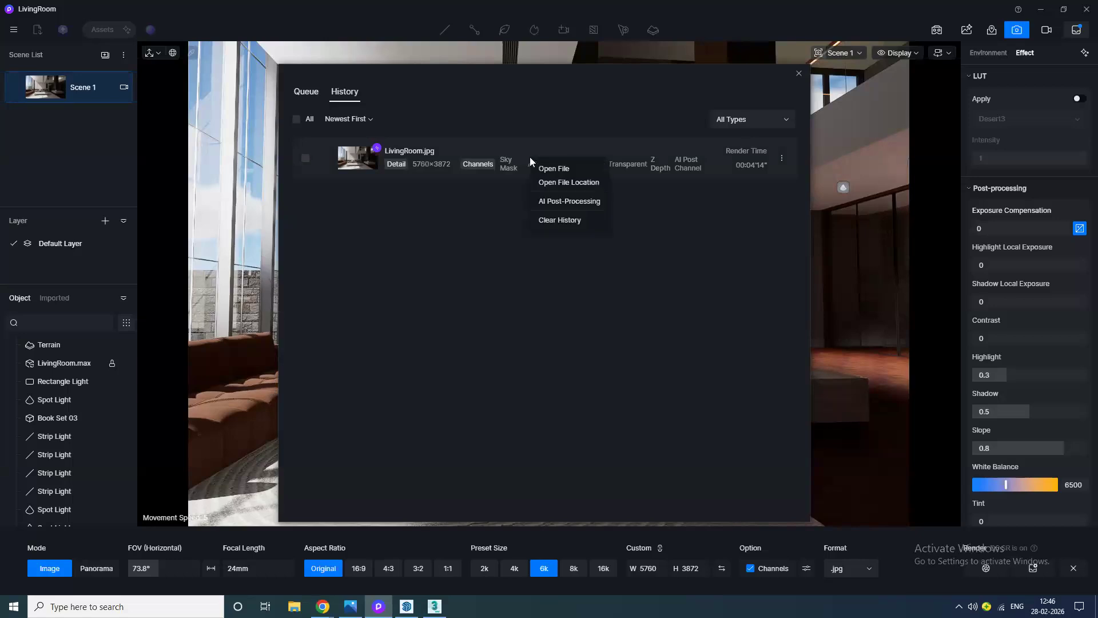
left_click(551, 184)
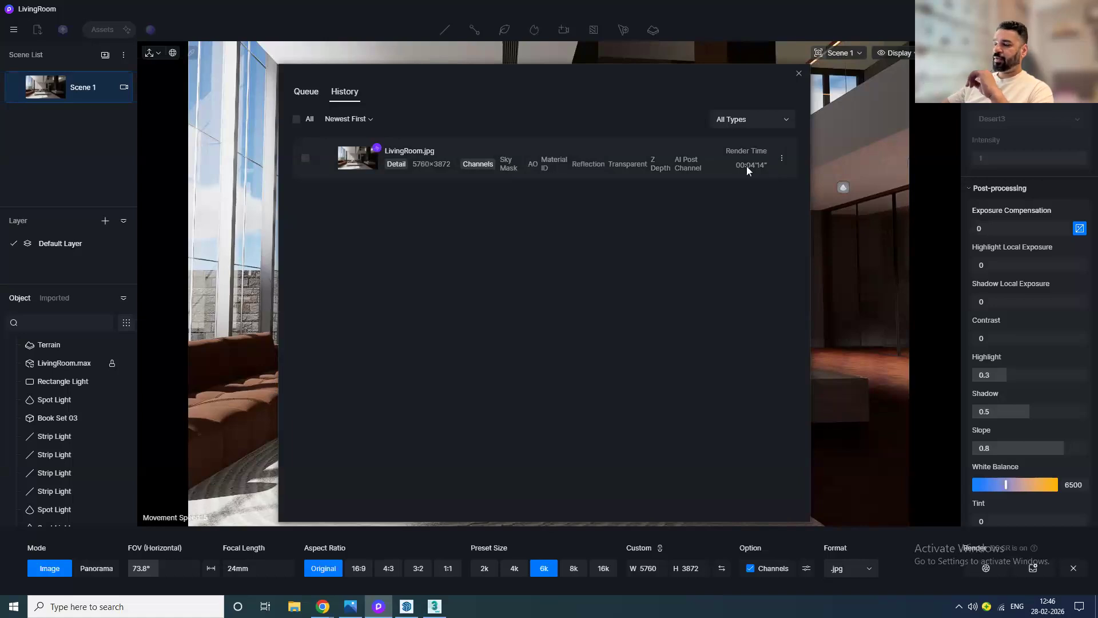
right_click(724, 161)
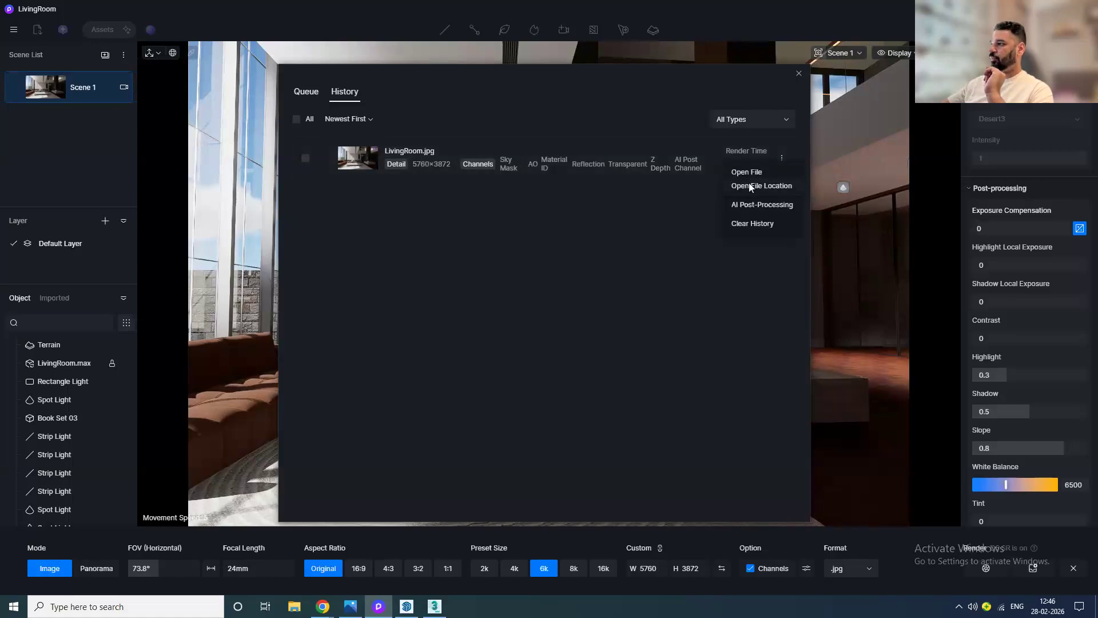
left_click(749, 185)
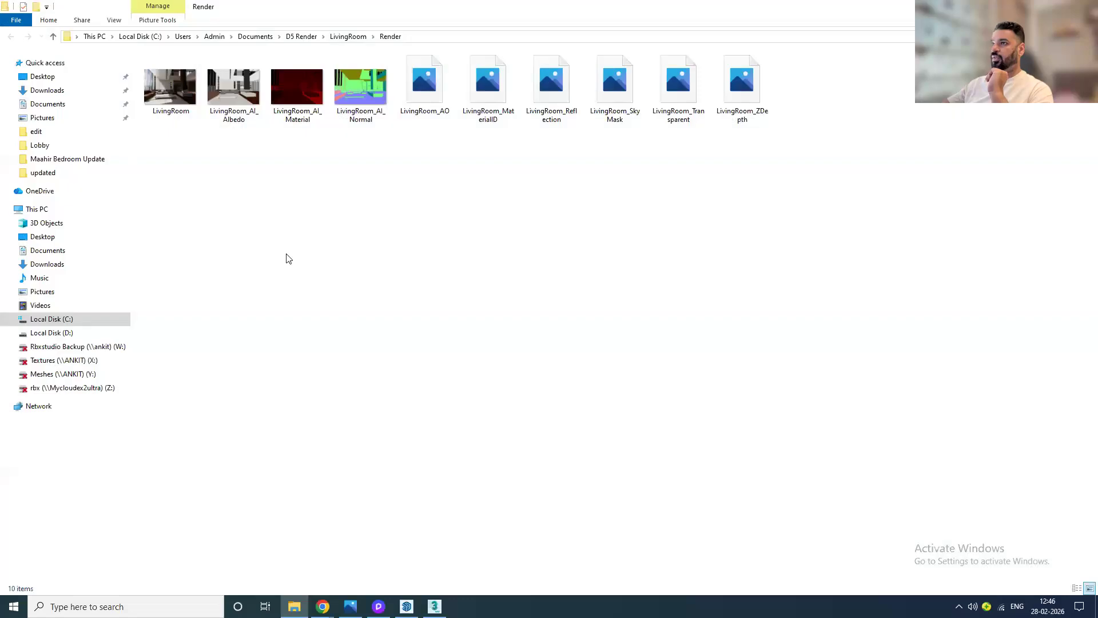
right_click(284, 245)
mouse_move(395, 253)
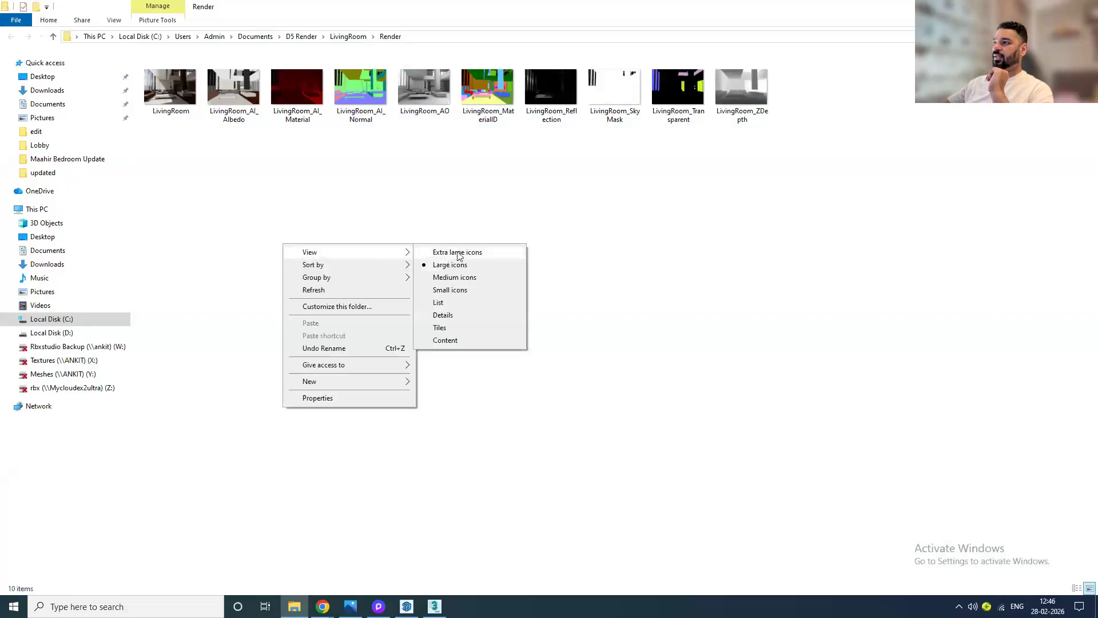
left_click(458, 252)
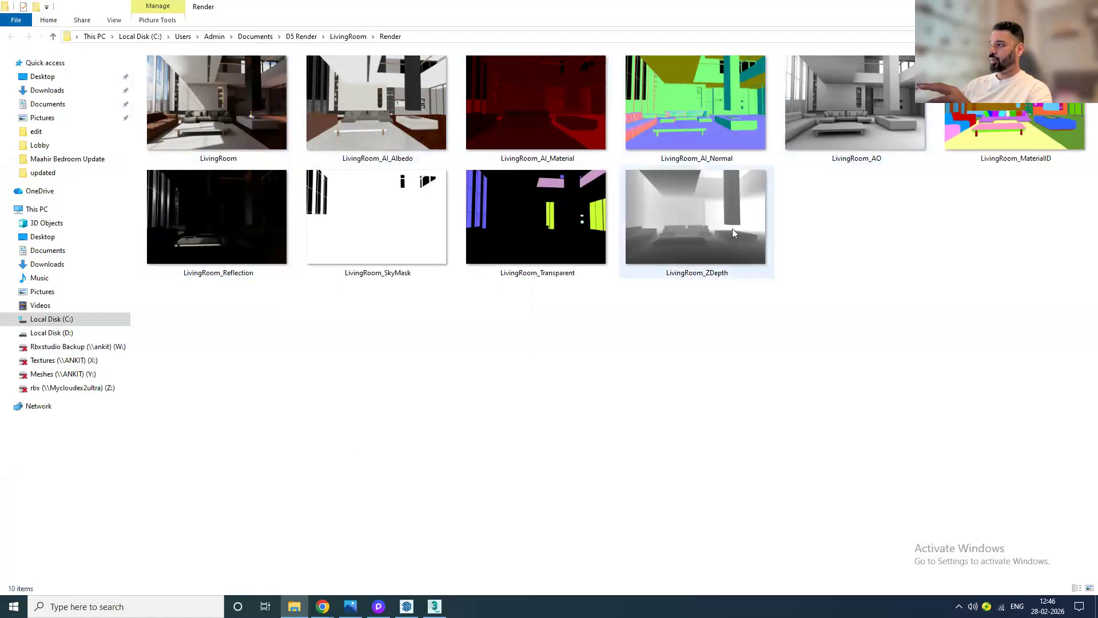
Step: Open the LivingRoom image and page through the rendered channel images, then close the viewer
left_click(270, 98)
double_click(270, 97)
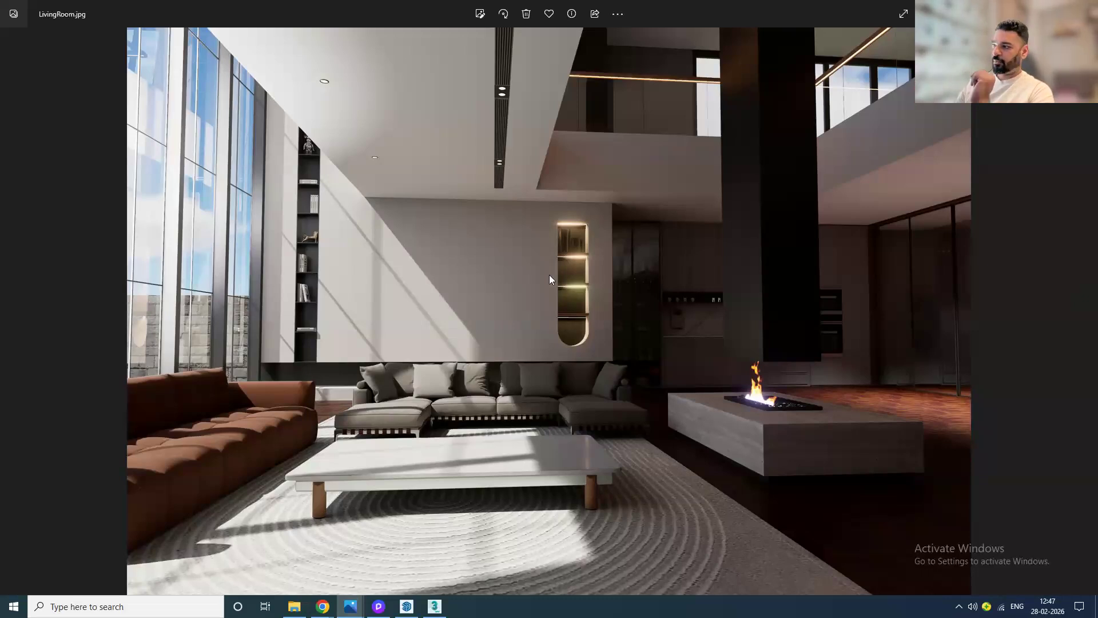
key("Right")
key("Right")
key("Right")
key("Right")
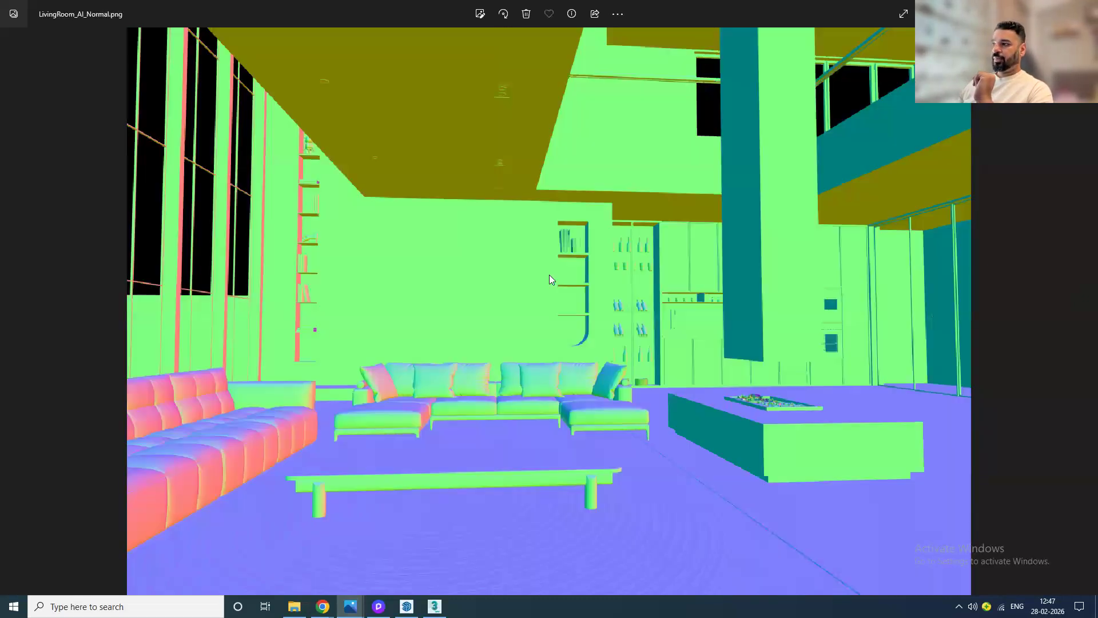
key("Left")
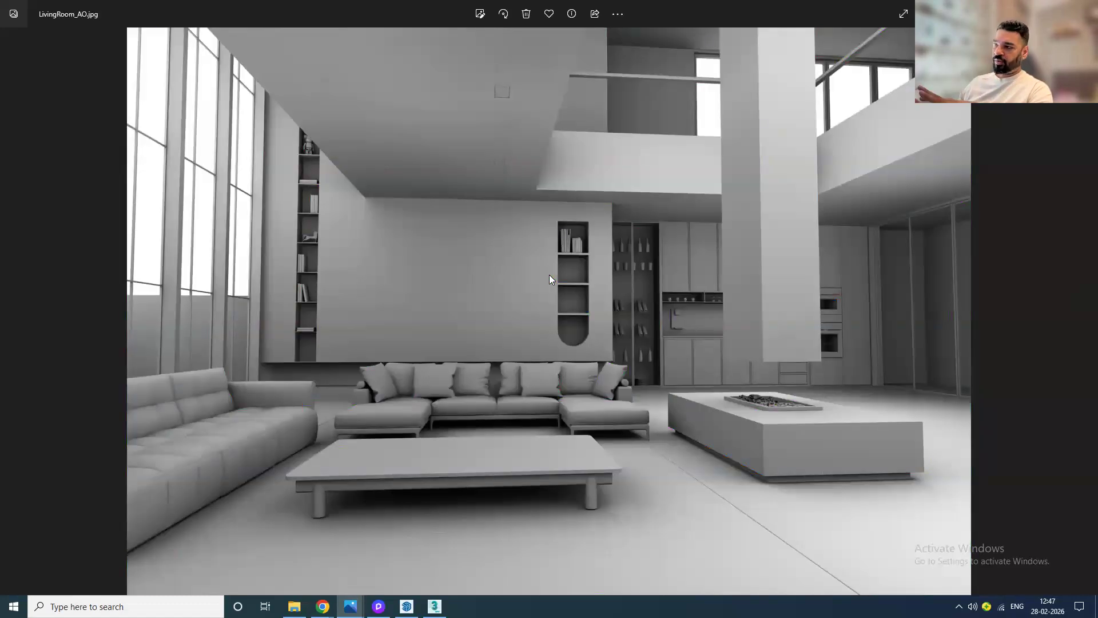
key("Right")
key("Right")
key("Right")
key("Right")
key("Right")
key("Right")
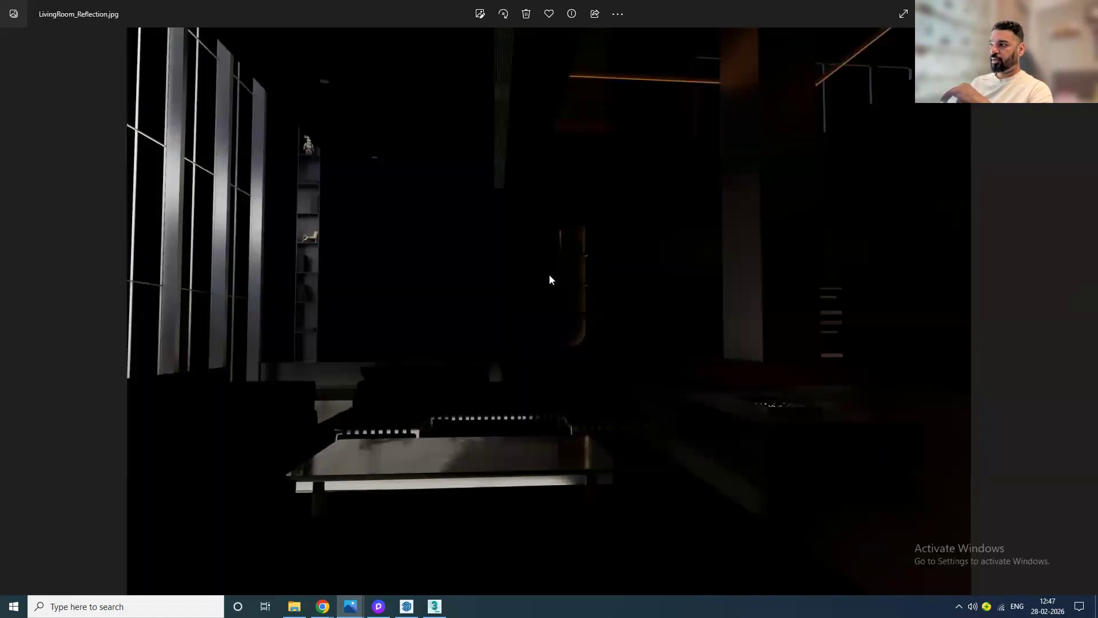
key("Right")
key("Right")
key("Right")
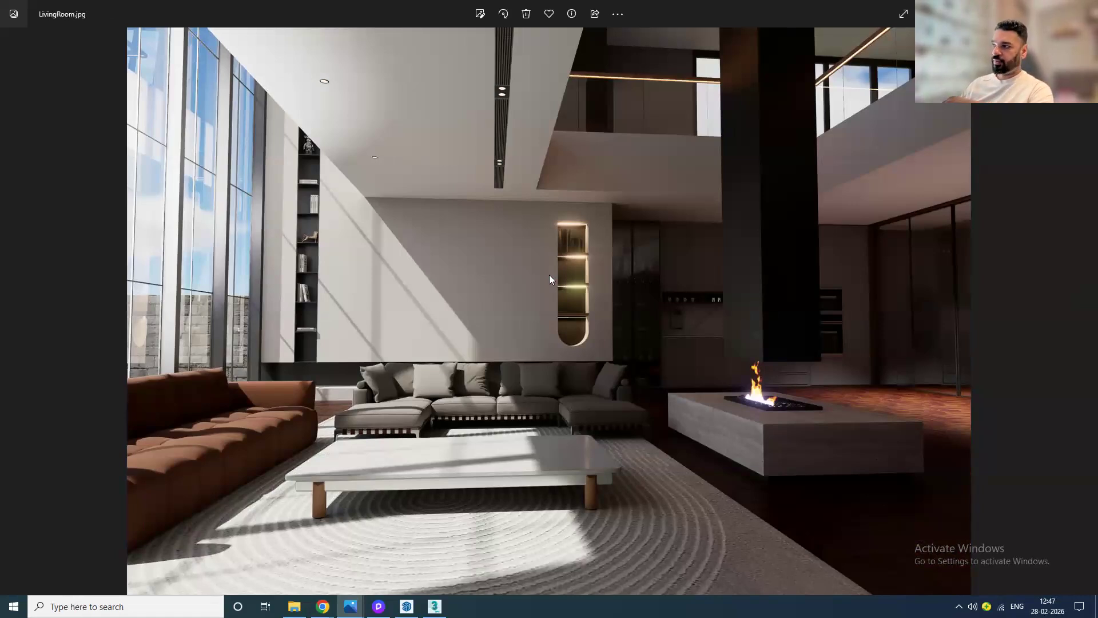
left_click(1033, 9)
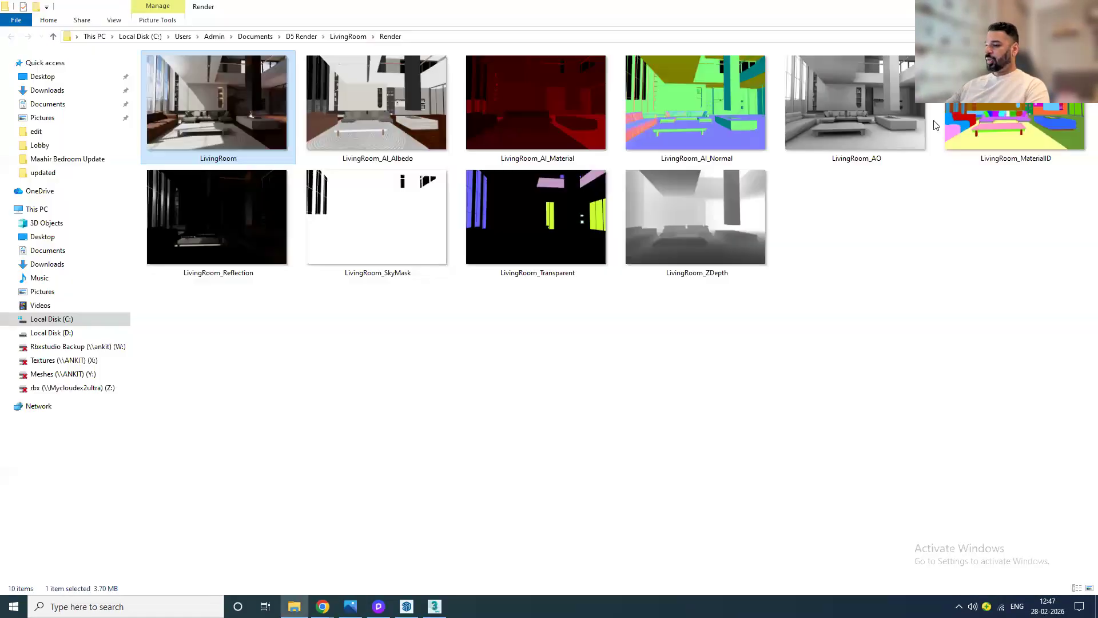
Step: Return to D5 Render, close the render history and exit image render mode
left_click(378, 606)
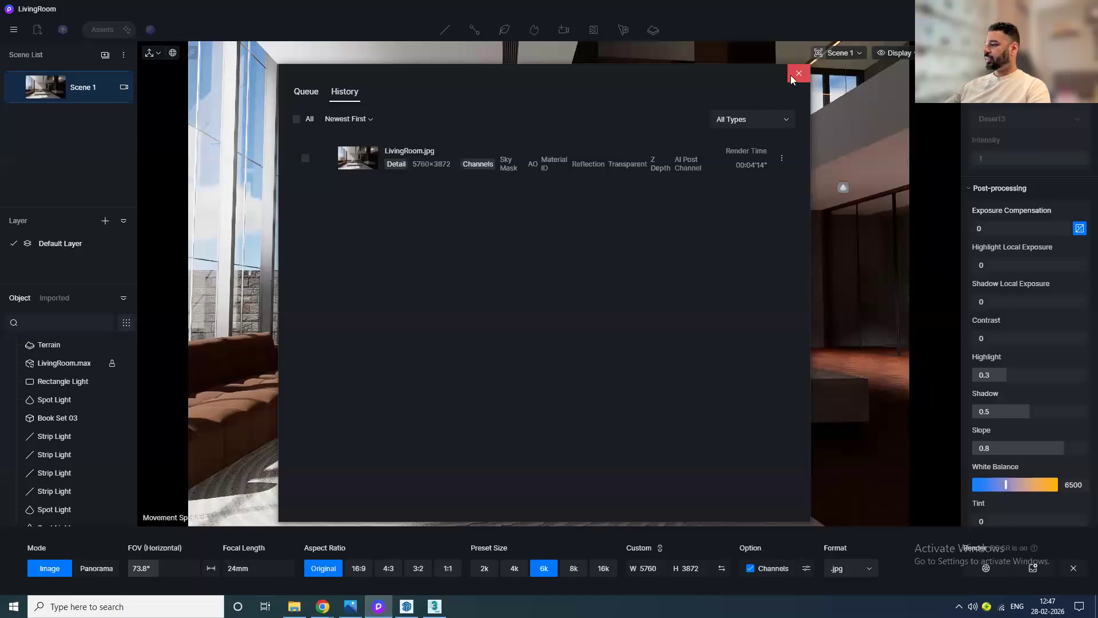
left_click(798, 73)
left_click(1073, 568)
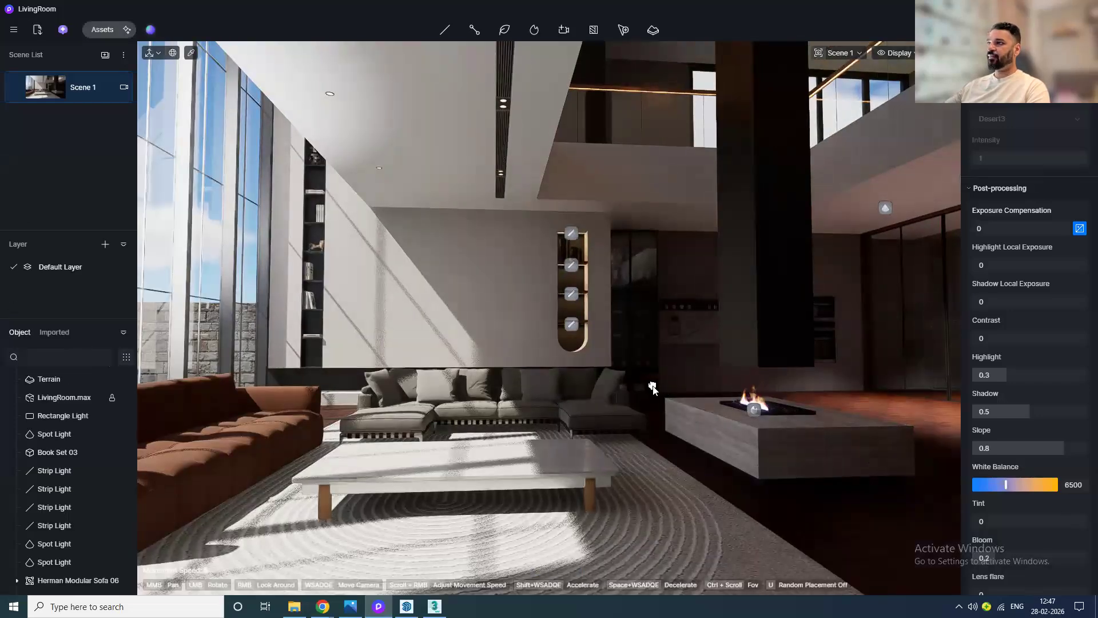
Step: Place a point light on the floor in front of the sofa
key("d")
left_click(445, 31)
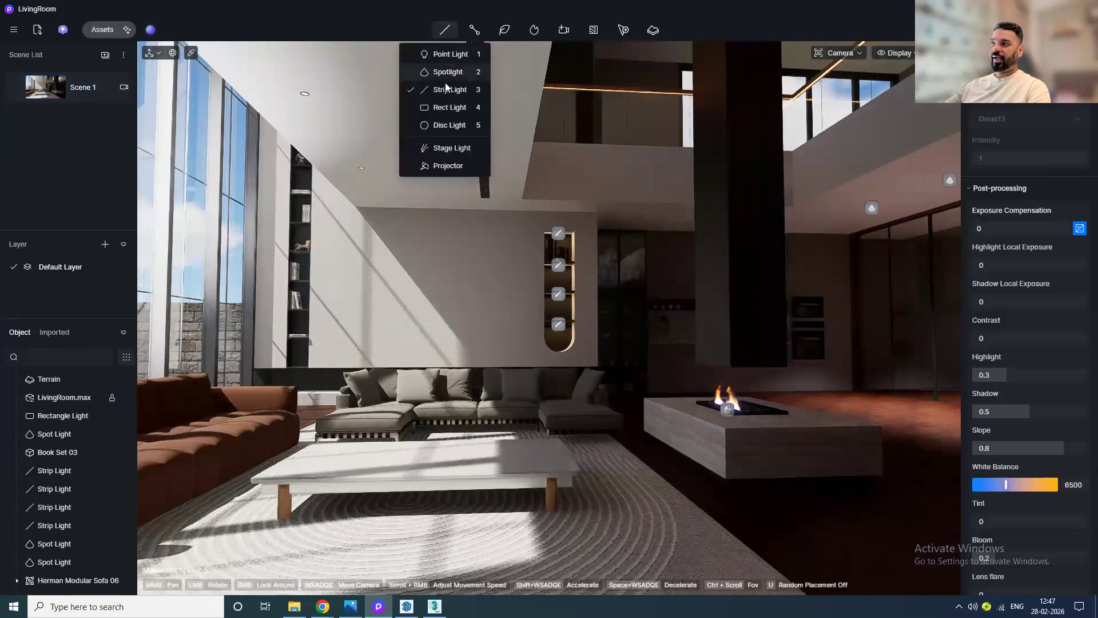
left_click(453, 53)
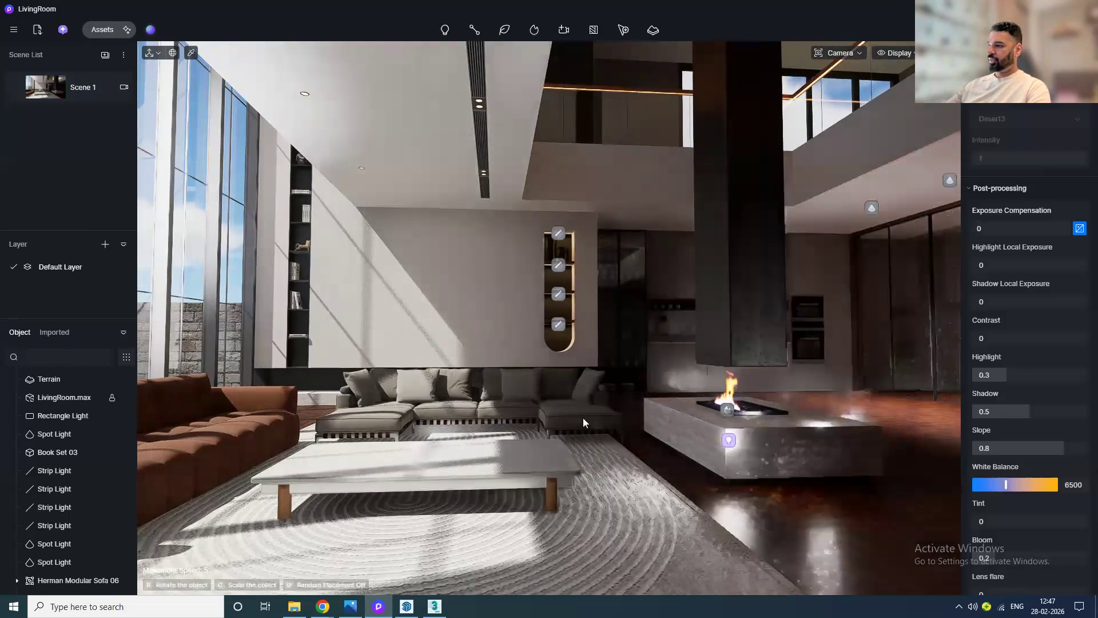
left_click(621, 503)
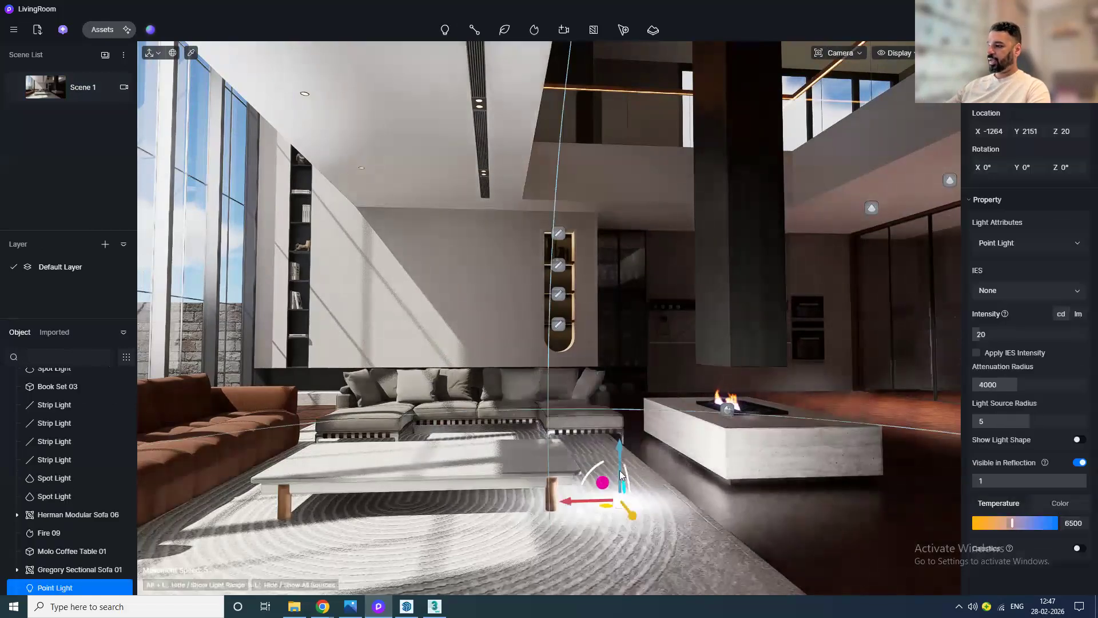
Step: Raise the point light to about Z 1169, move it toward the kitchen, and set its attenuation radius to 5240
left_click_drag(621, 458, 418, 289)
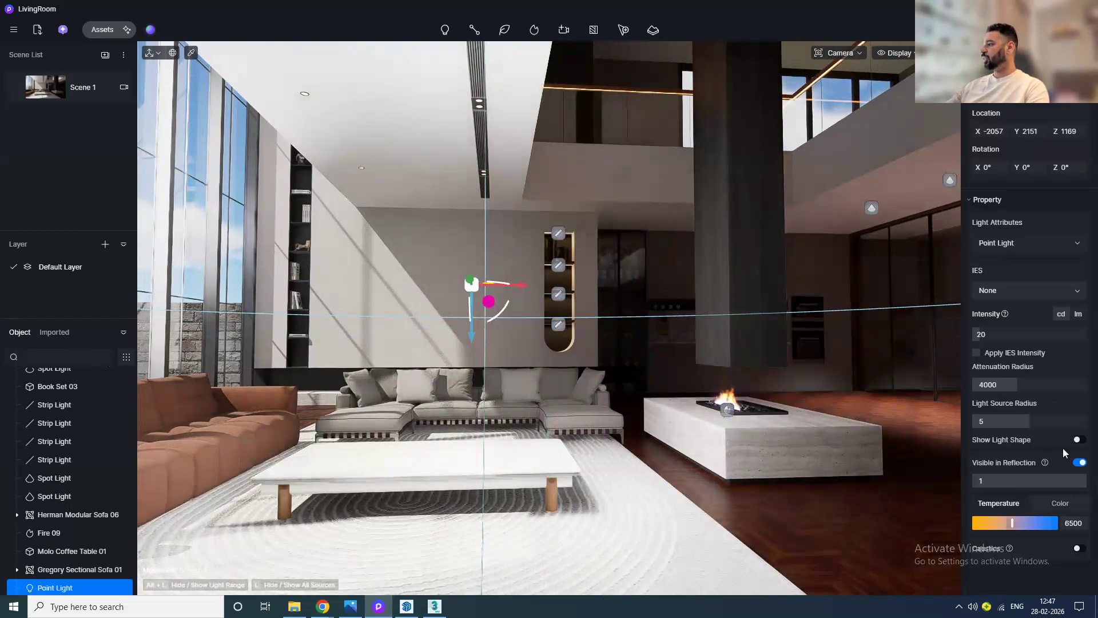
mouse_move(1019, 385)
left_mouse_down()
mouse_move(1061, 385)
mouse_move(889, 394)
mouse_move(1031, 393)
left_mouse_up()
left_click_drag(519, 288, 844, 317)
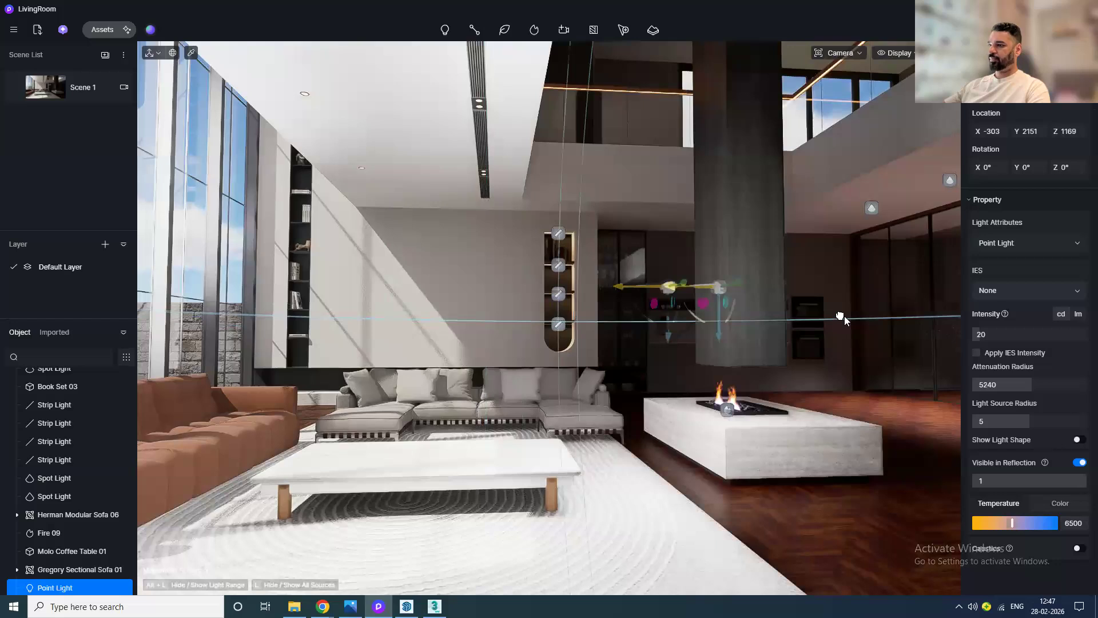
left_click_drag(845, 317, 928, 322)
right_click_drag(918, 326, 441, 373)
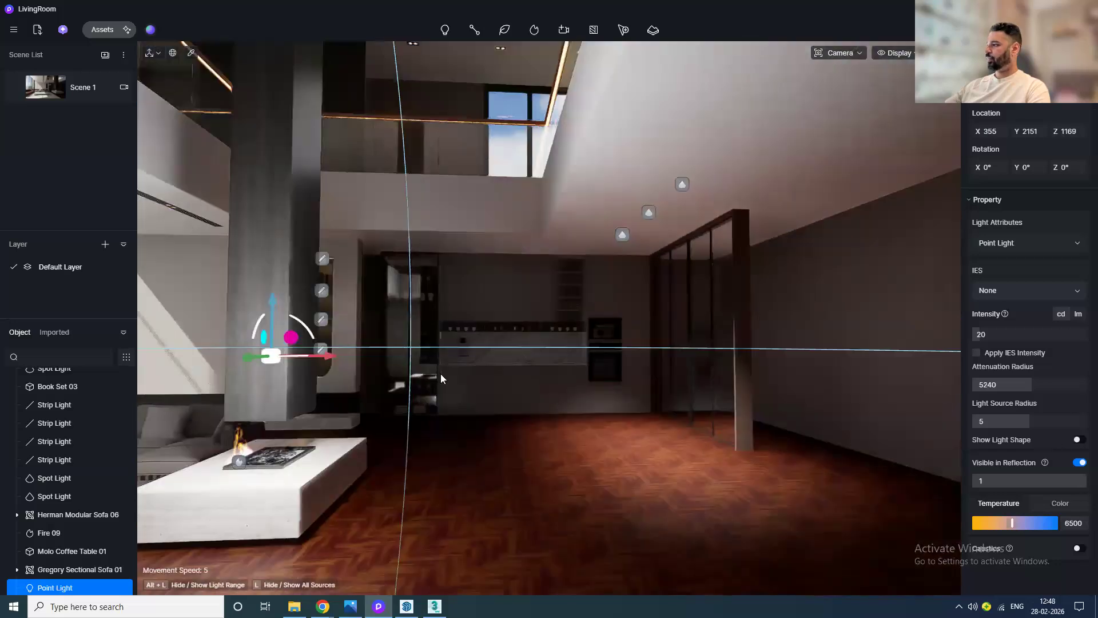
left_click_drag(241, 356, 600, 386)
Step: Set the point light's intensity to 38.6 and lower it to about Z 941
left_click_drag(980, 334, 991, 334)
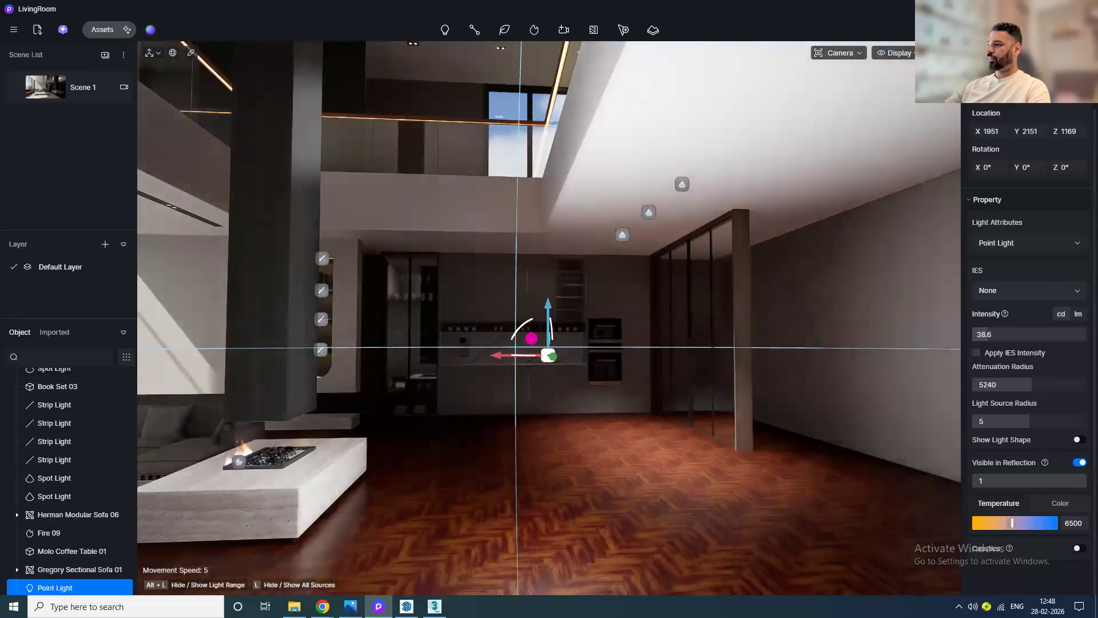
left_click_drag(551, 307, 585, 397)
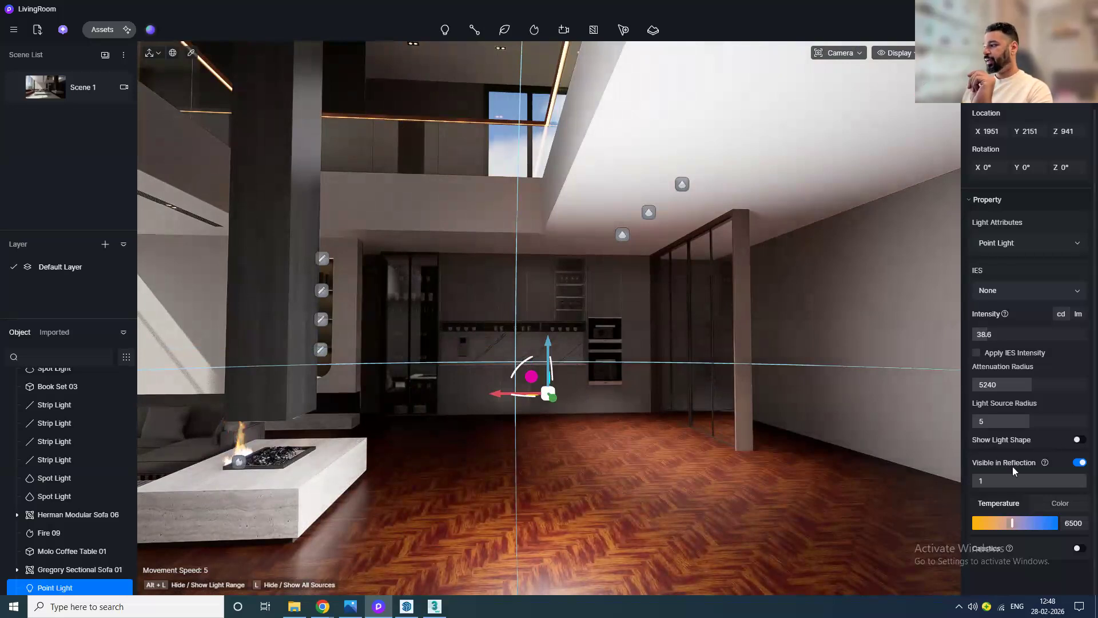
Step: Turn on Show Light Shape and set the point light's temperature to 3300
left_click(1078, 441)
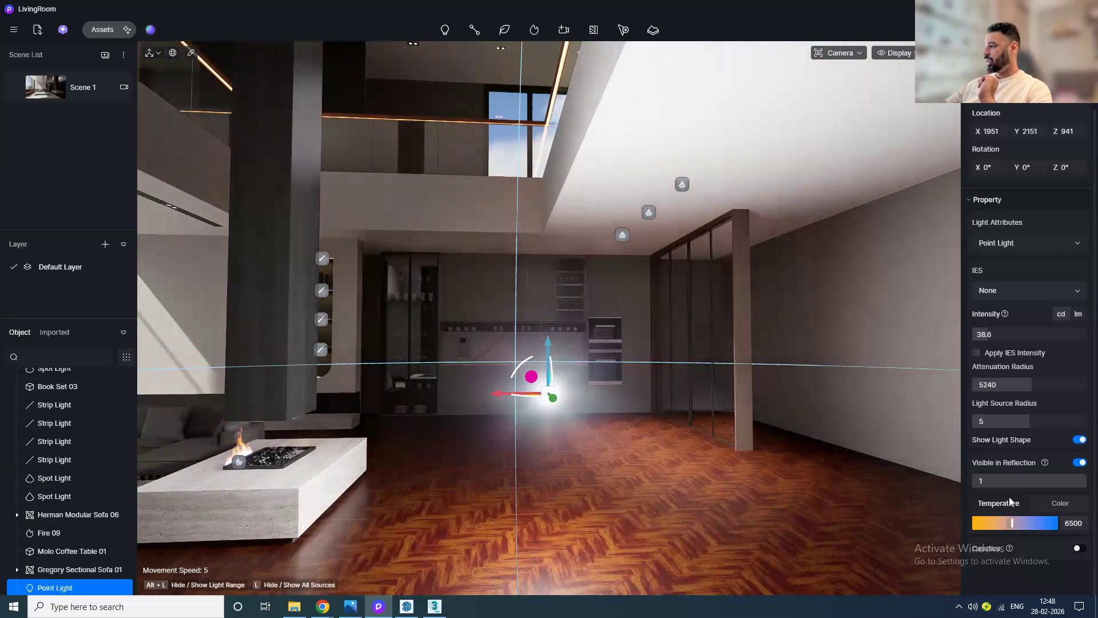
left_click_drag(1011, 523, 986, 523)
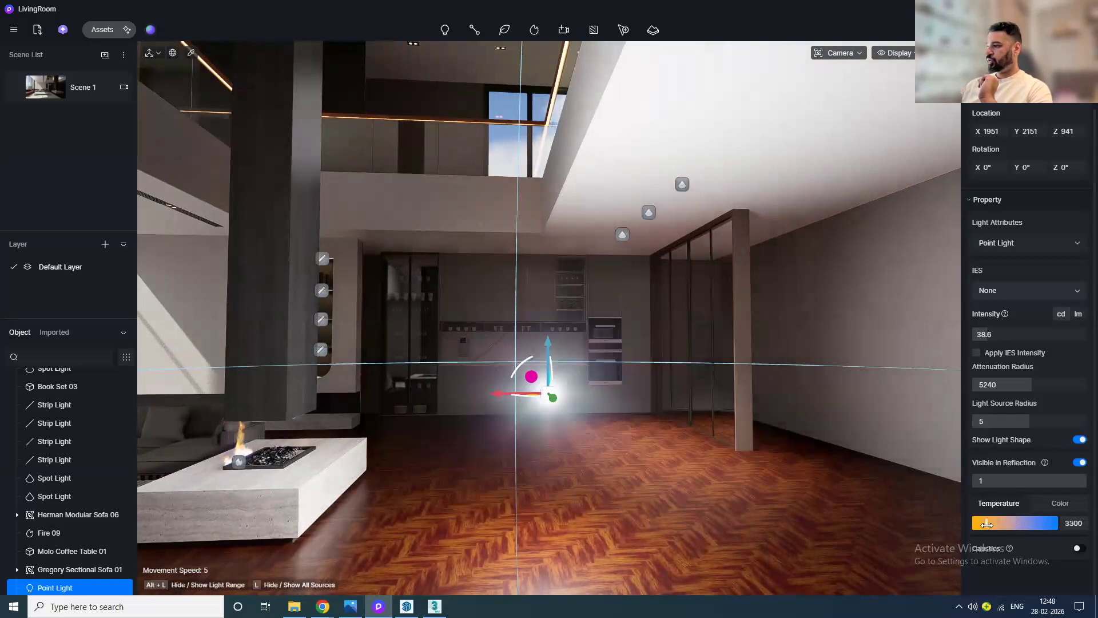
left_click(773, 508)
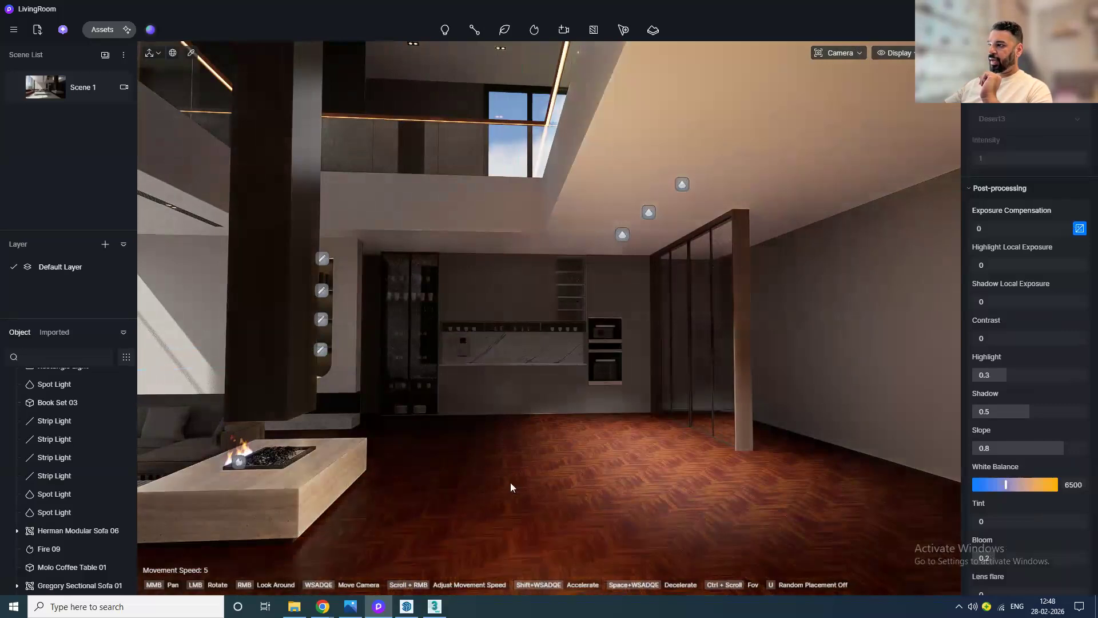
Step: Add a spotlight near the ceiling above the kitchen counter
key("w")
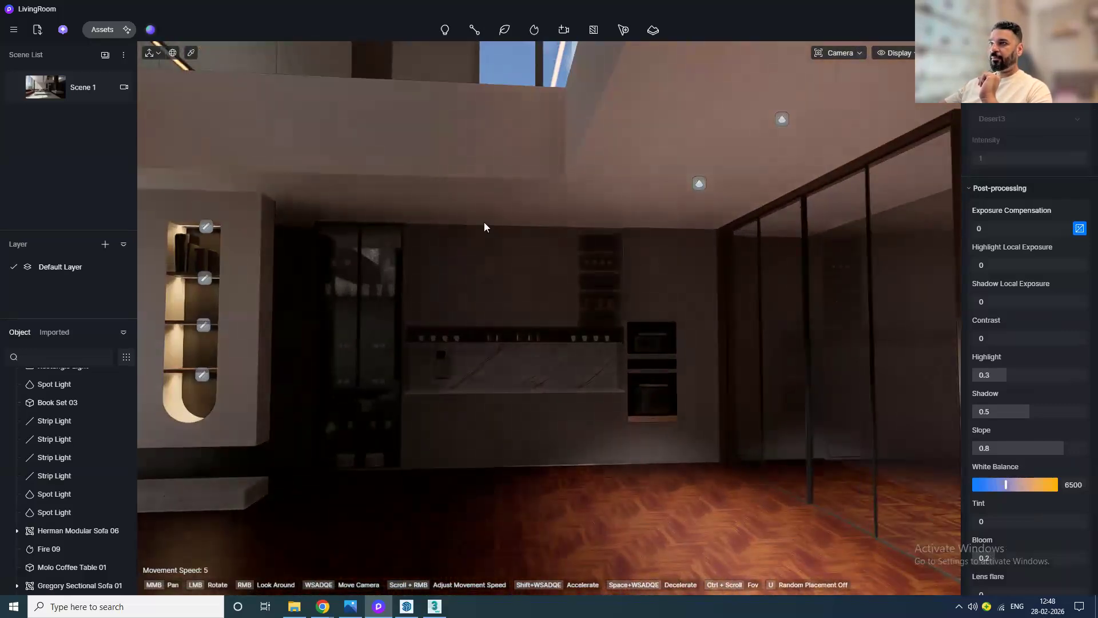
mouse_move(444, 33)
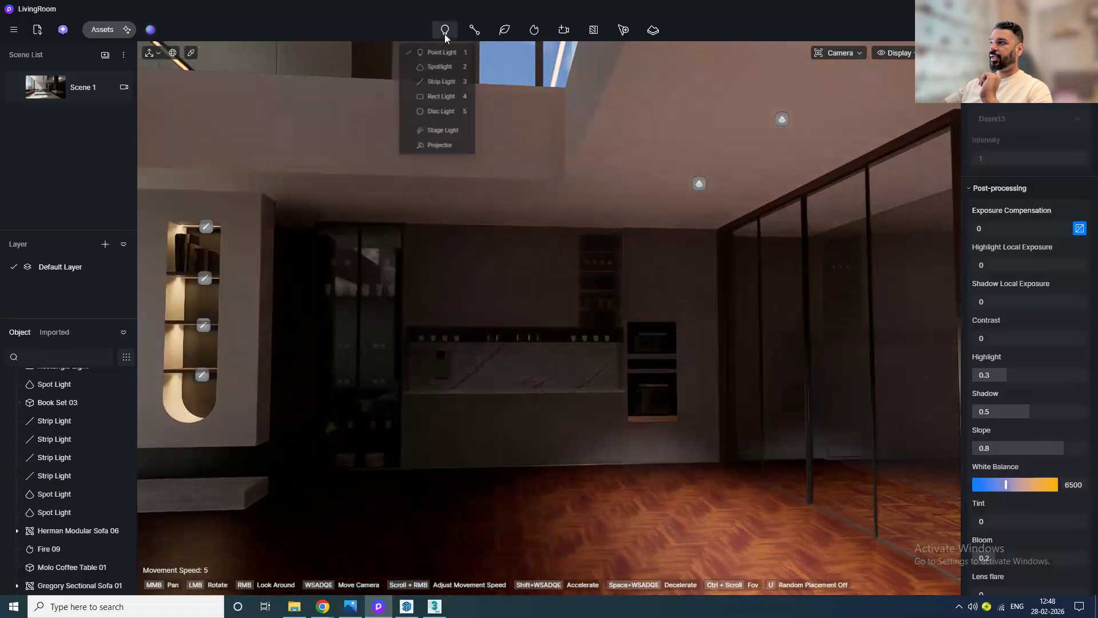
left_click(448, 73)
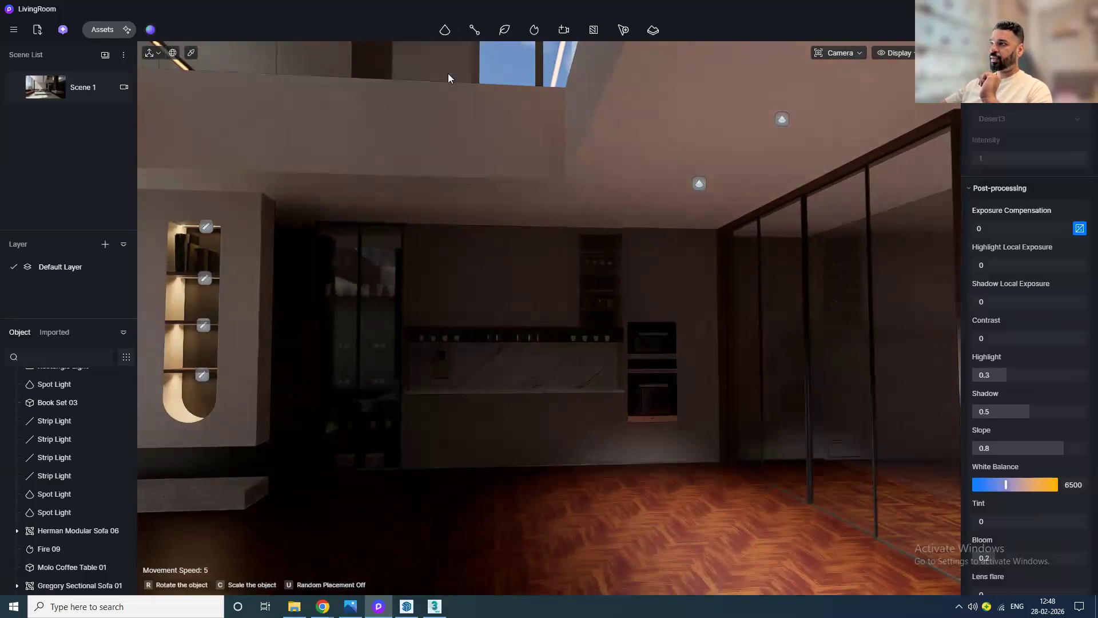
left_click(449, 213)
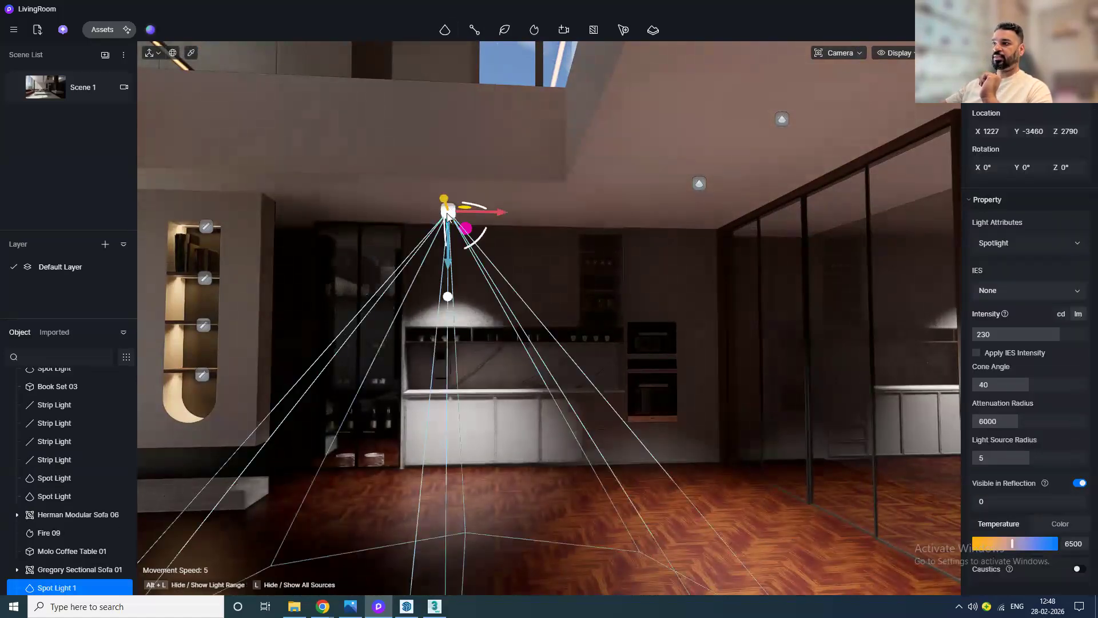
Step: Move the kitchen spotlight nearer the back wall and apply the IES 06 light profile to it
left_click_drag(440, 196, 444, 199)
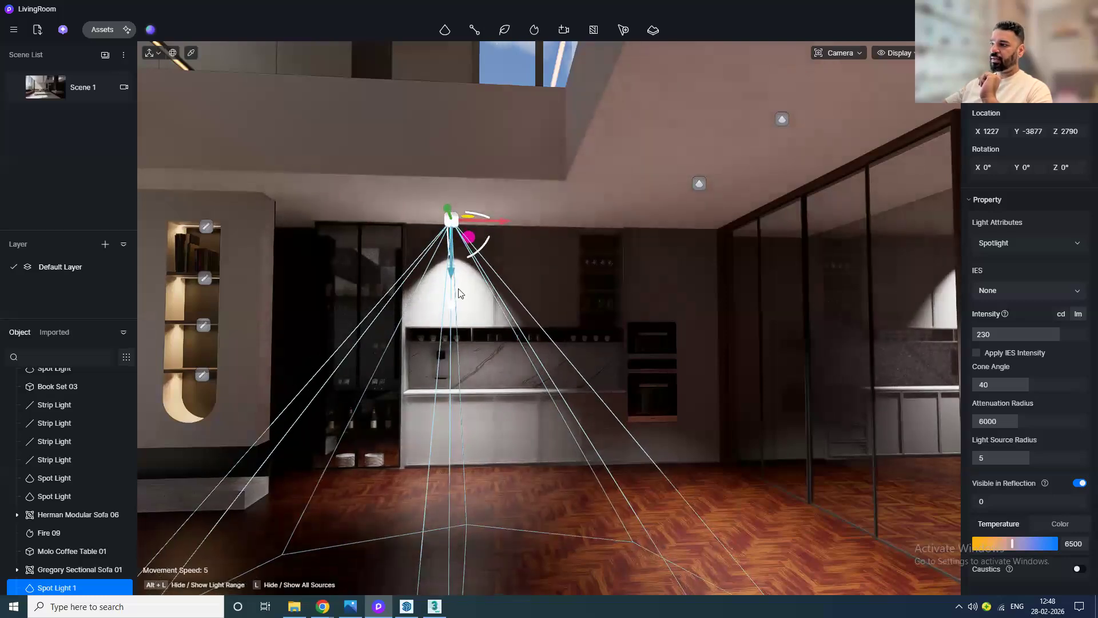
scroll(458, 293, "up", 5)
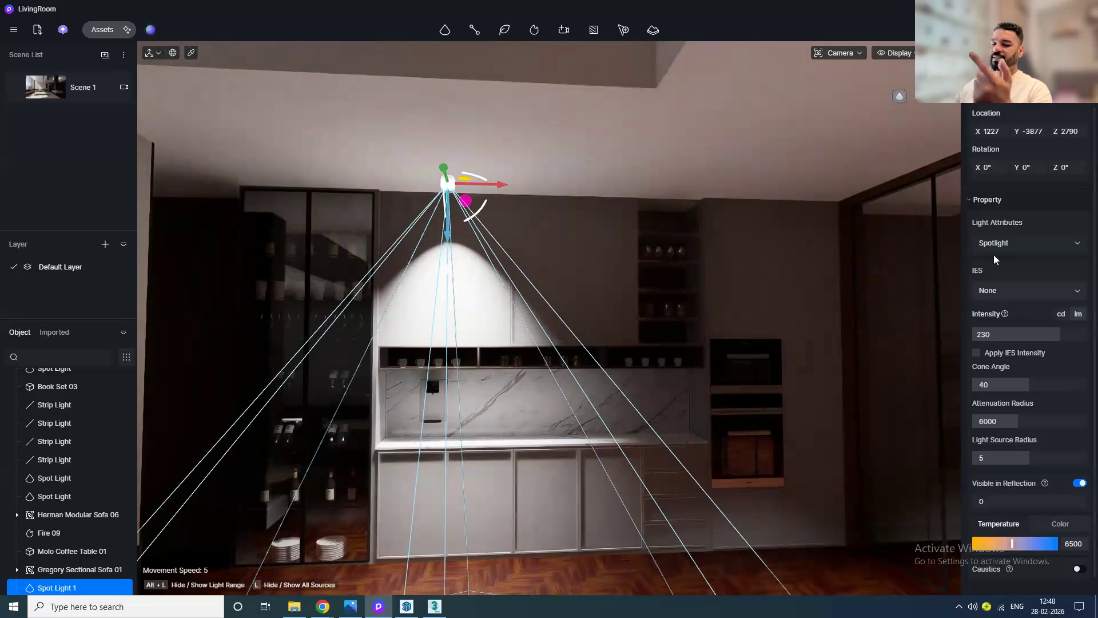
left_click(1023, 300)
left_click(1031, 379)
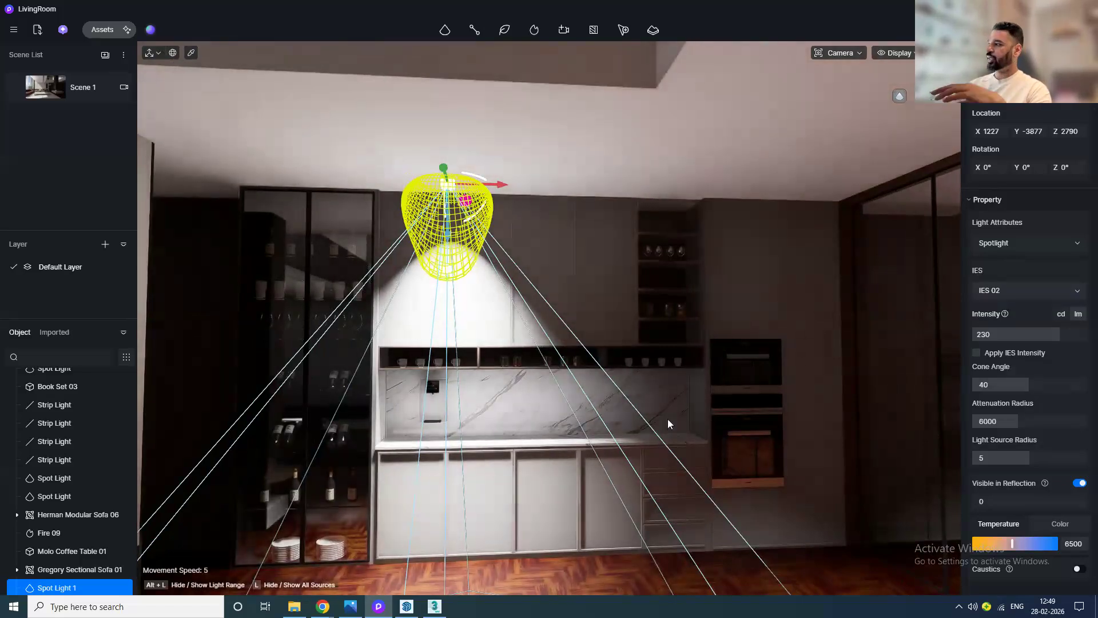
left_click(1011, 293)
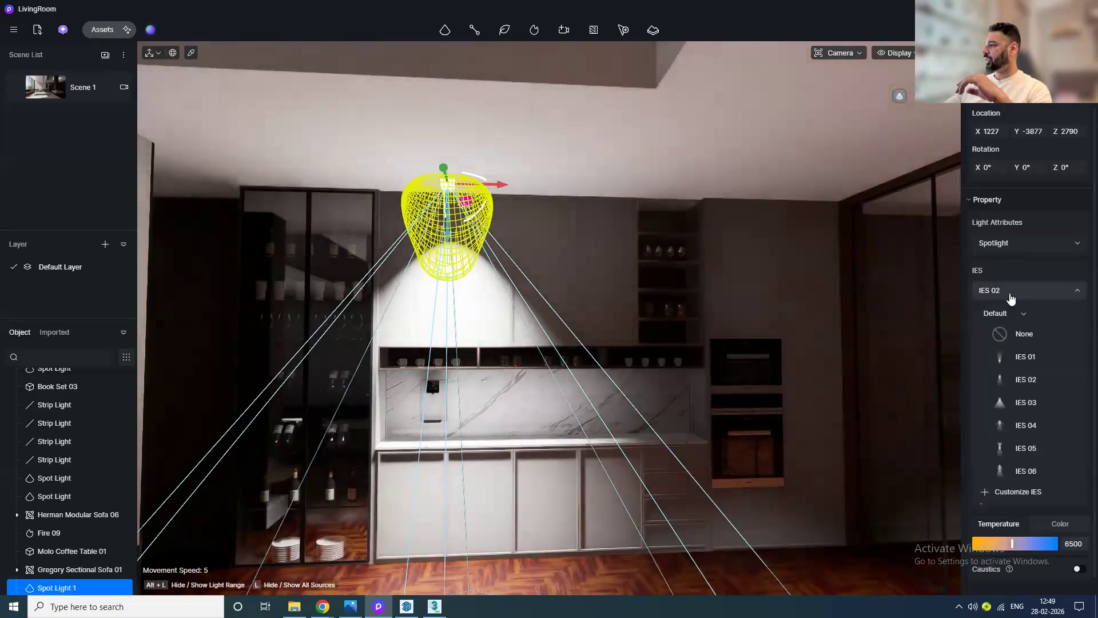
left_click(1024, 428)
left_click_drag(444, 183, 444, 178)
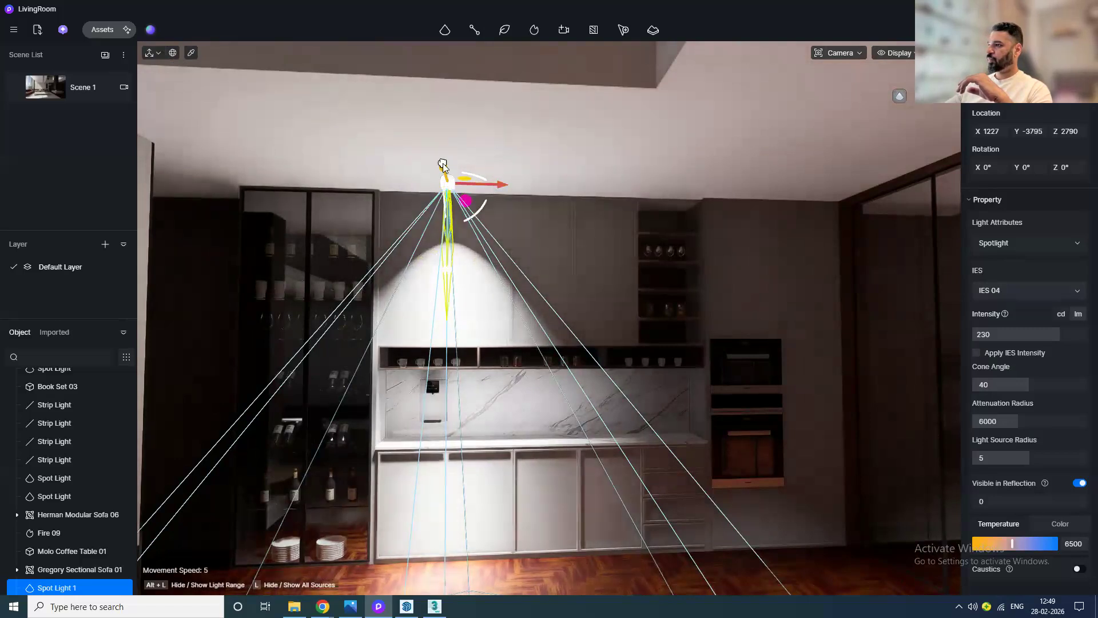
left_click(1022, 293)
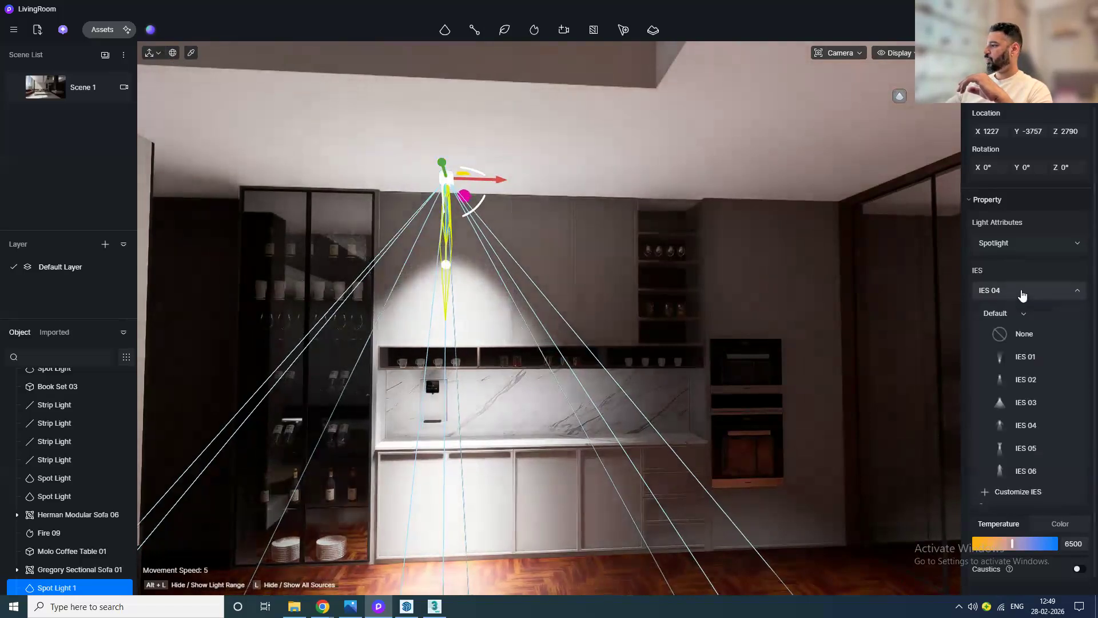
left_click(1027, 449)
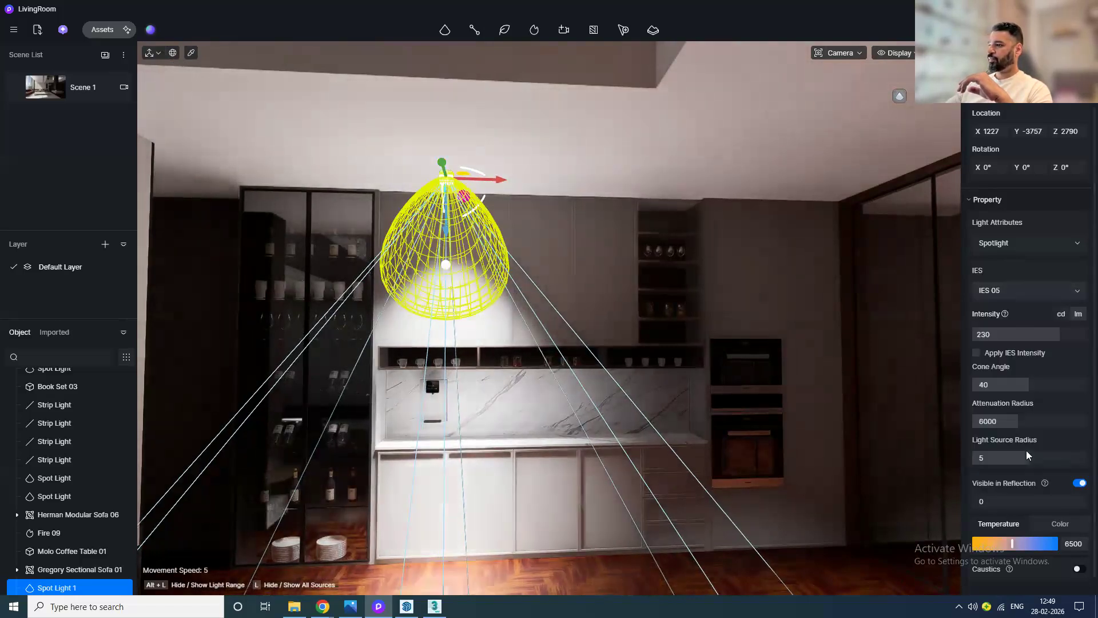
left_click(1024, 290)
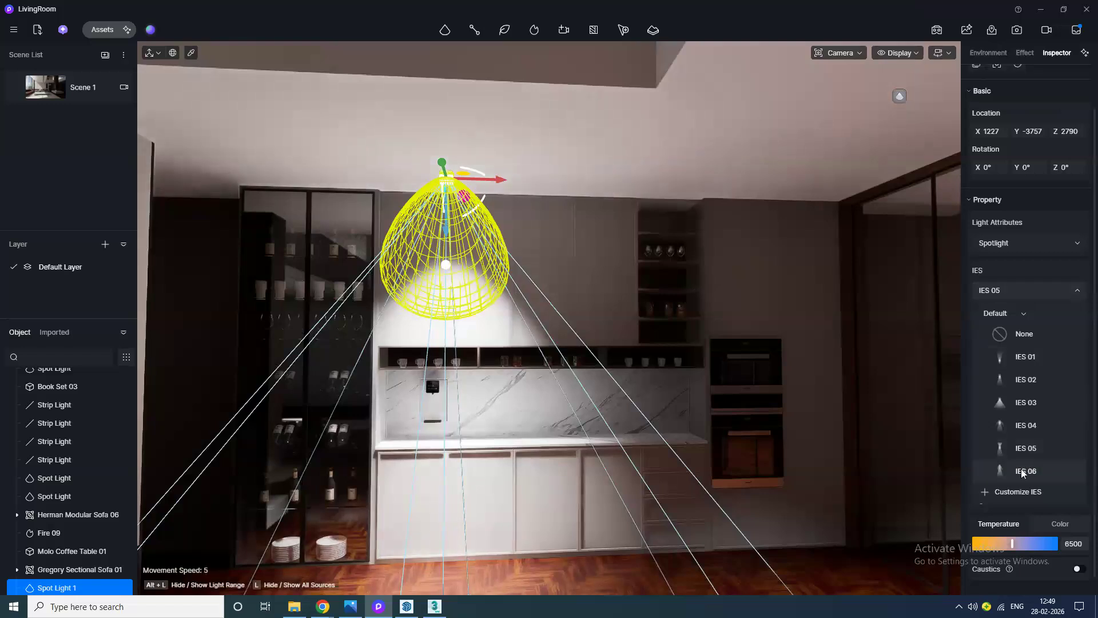
left_click(1021, 468)
Step: Set the spotlight's intensity to 114.9 and rename it KitchenSpotLight
mouse_move(542, 438)
middle_mouse_down()
mouse_move(491, 482)
mouse_move(412, 506)
mouse_move(442, 441)
mouse_move(516, 418)
middle_mouse_up()
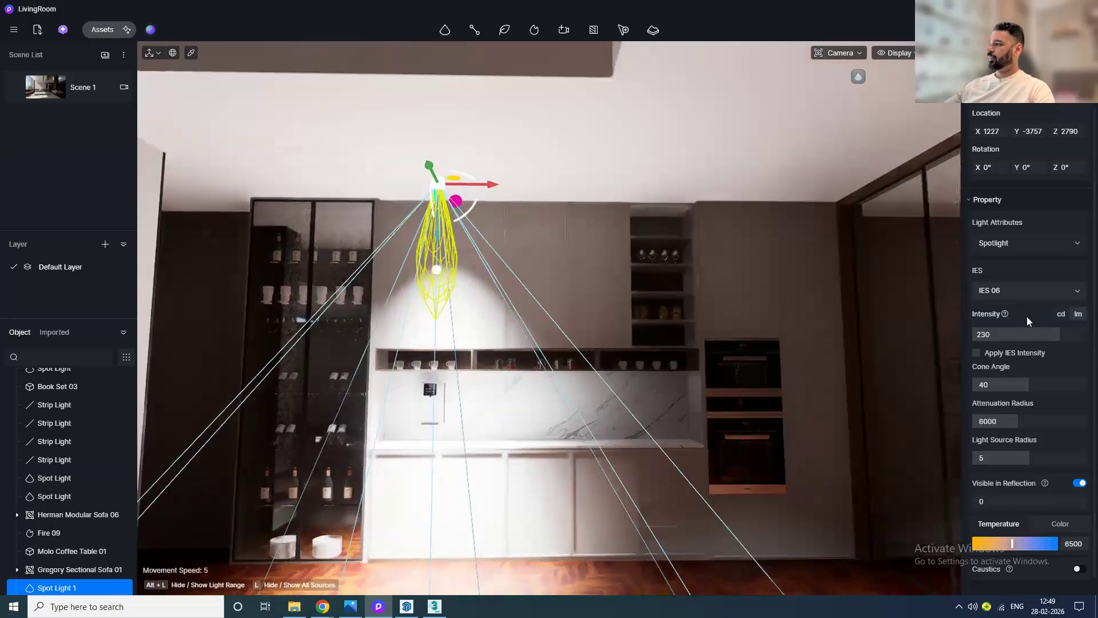
left_click_drag(1039, 329, 1025, 334)
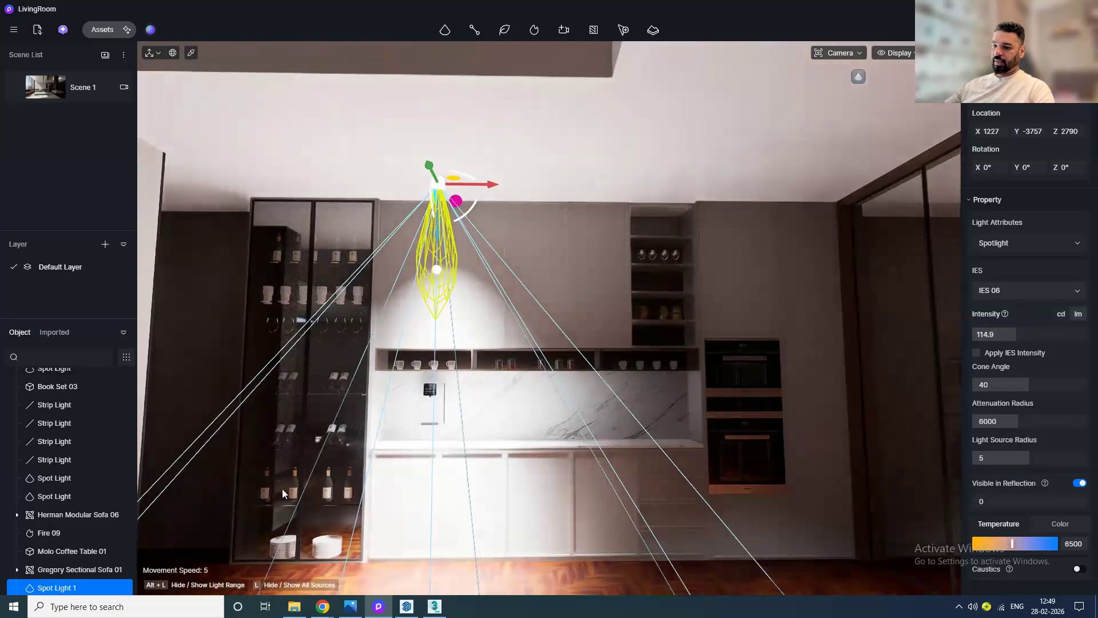
left_click(50, 587)
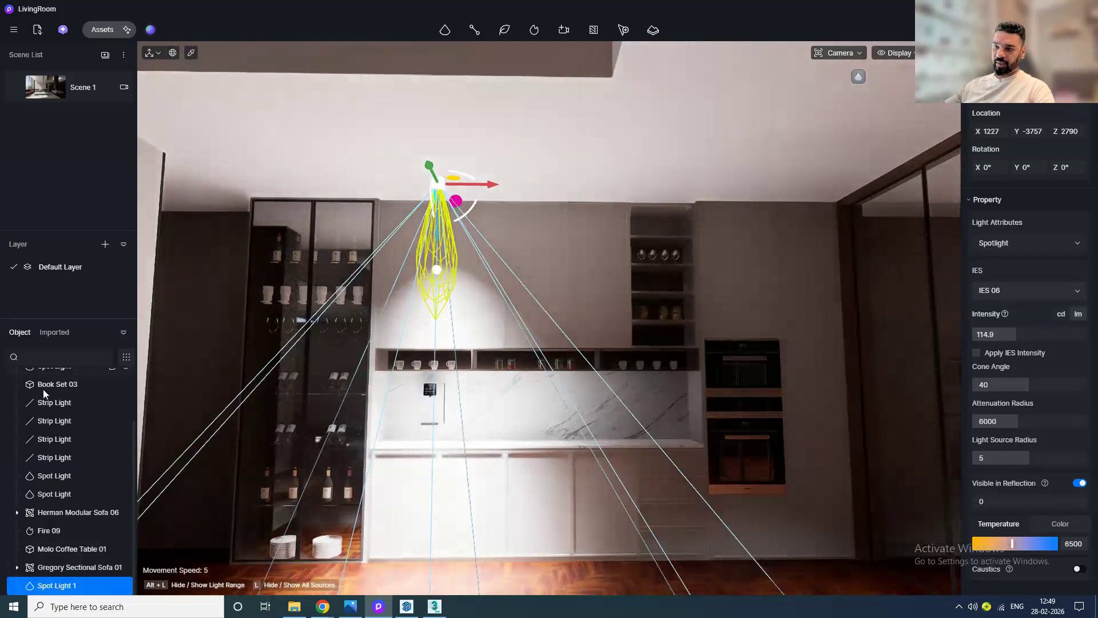
right_click(74, 579)
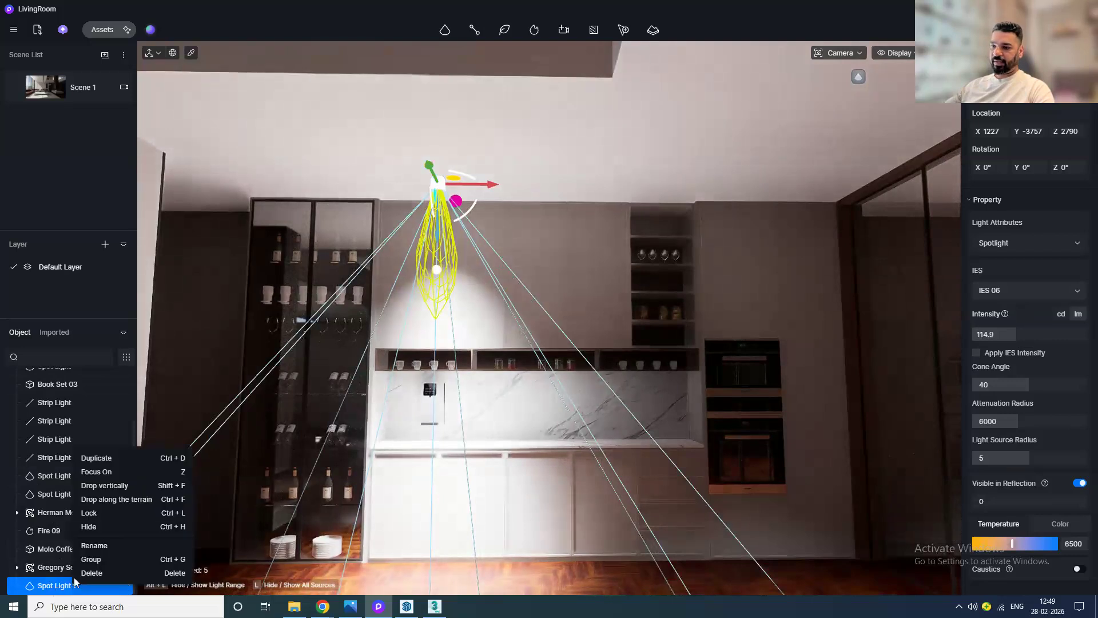
left_click(95, 546)
type("Ki")
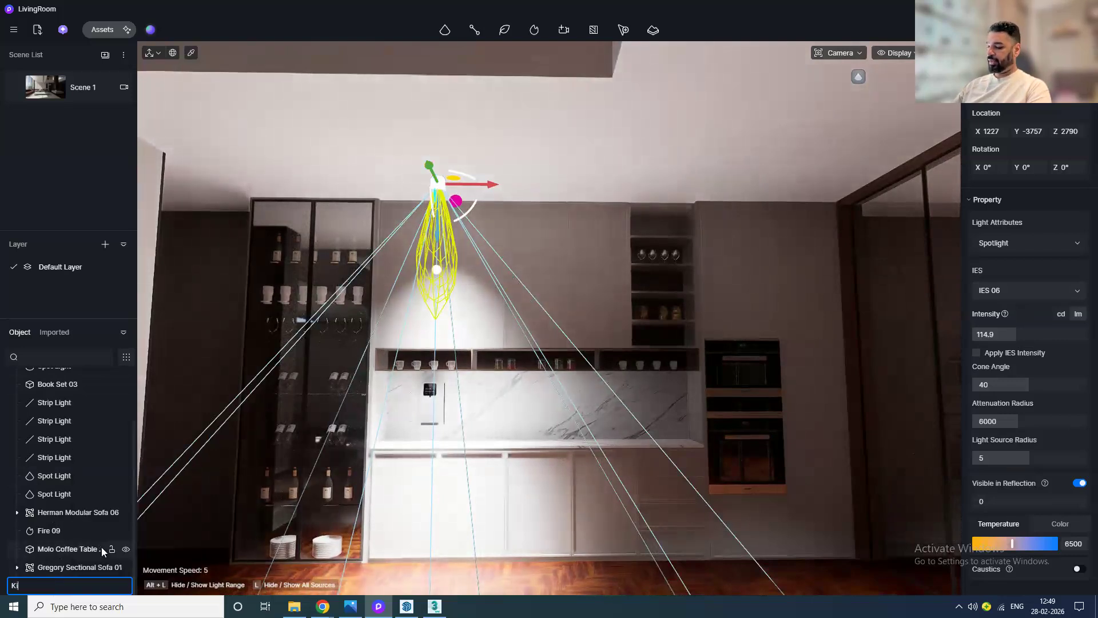
type("tchenS")
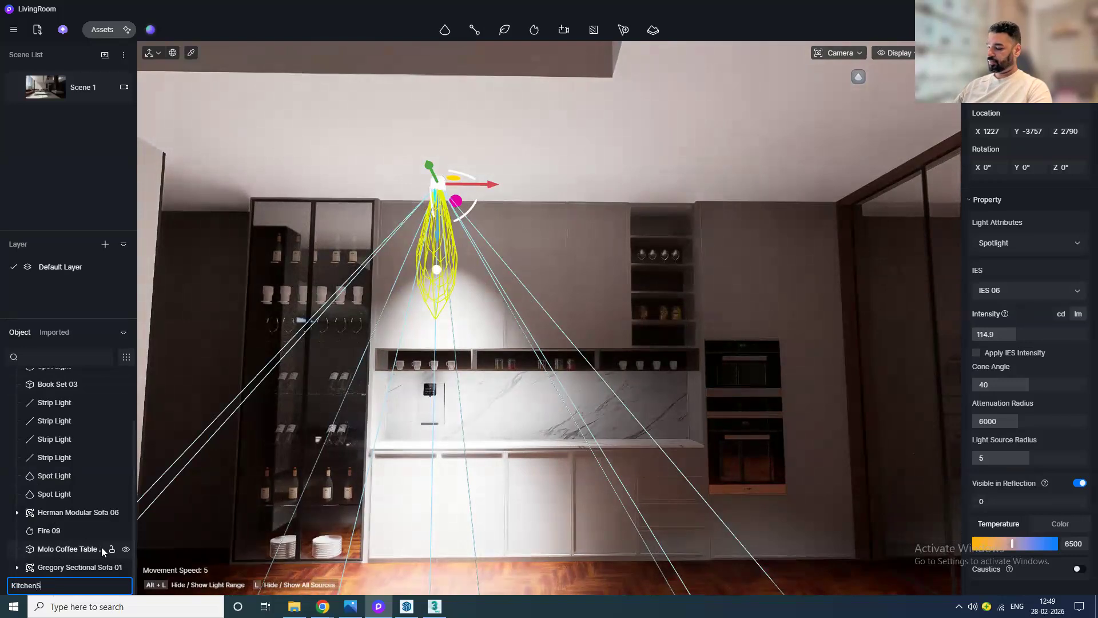
type("potLight")
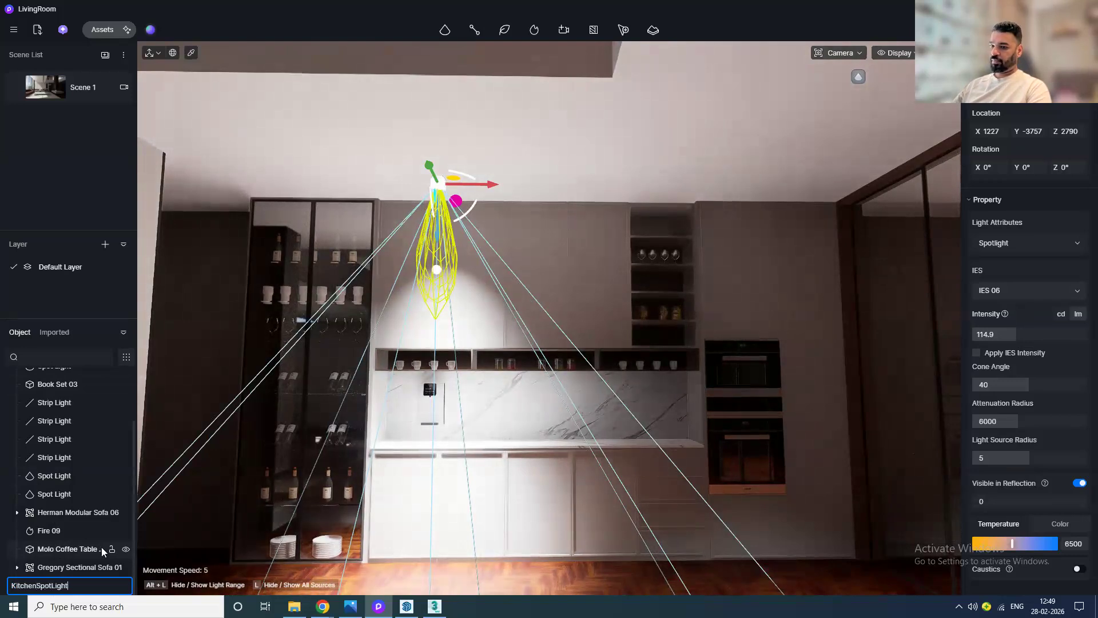
key("Return")
Step: Copy the kitchen spotlight along the counter to make a row of four spotlights
left_click_drag(490, 187, 602, 195)
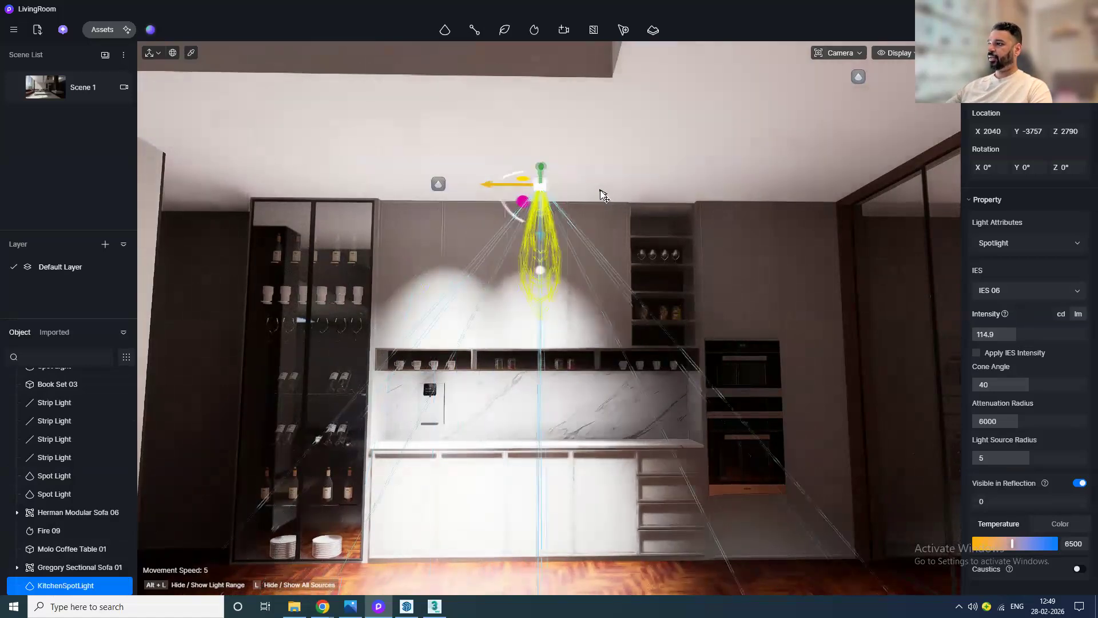
left_click_drag(509, 187, 711, 201)
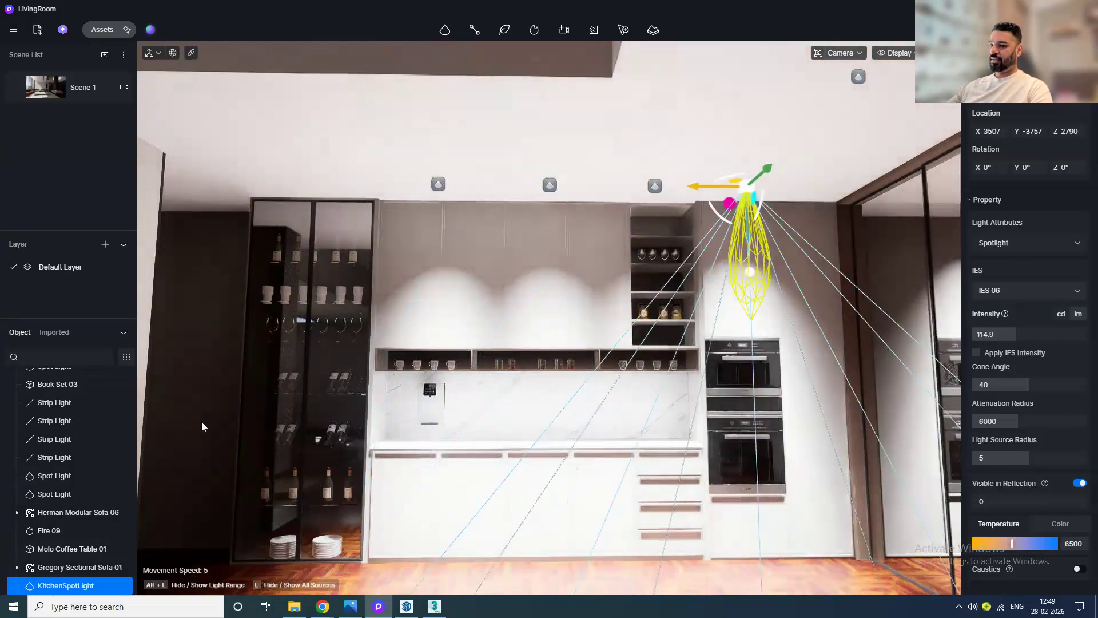
scroll(74, 544, "down", 1)
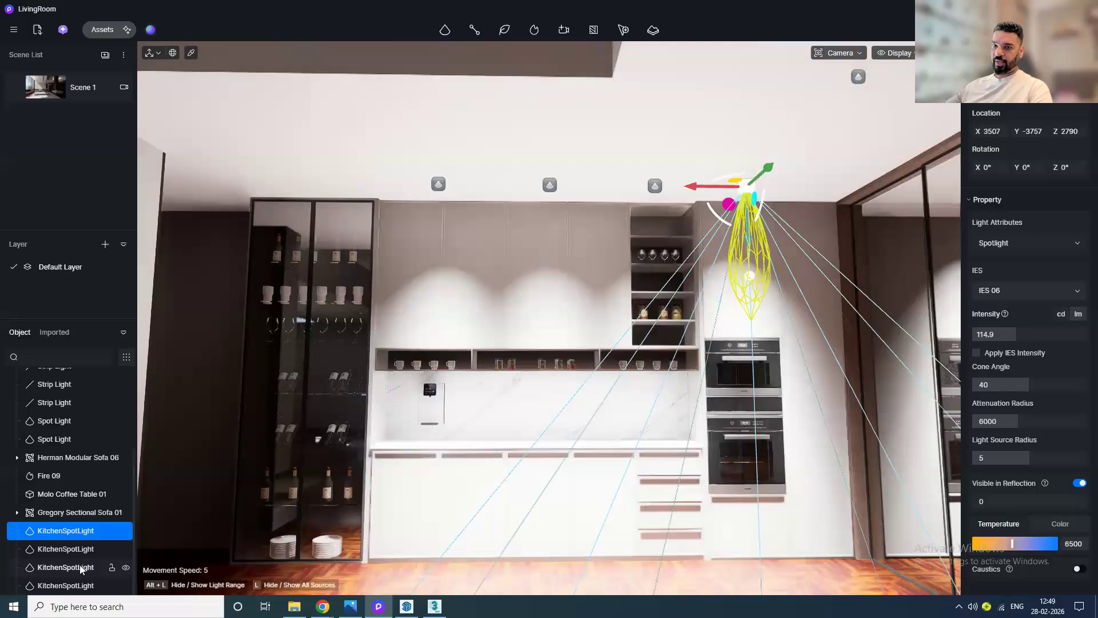
Step: Group the four kitchen spotlights and rename the group KitchenLights
left_click(69, 585, "shift")
right_click(74, 530)
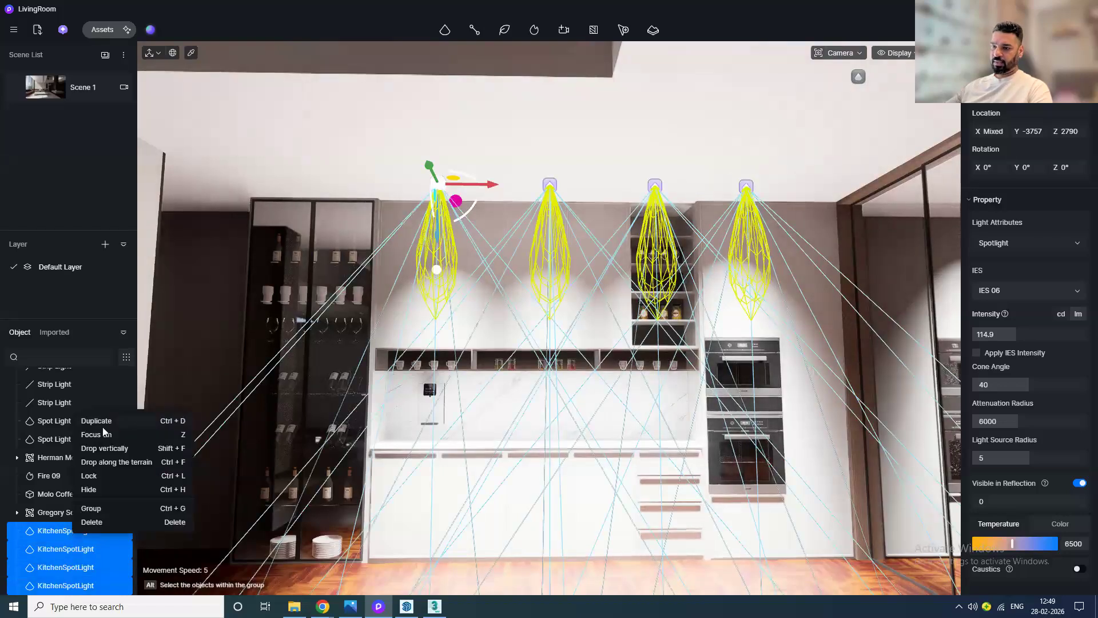
left_click(96, 510)
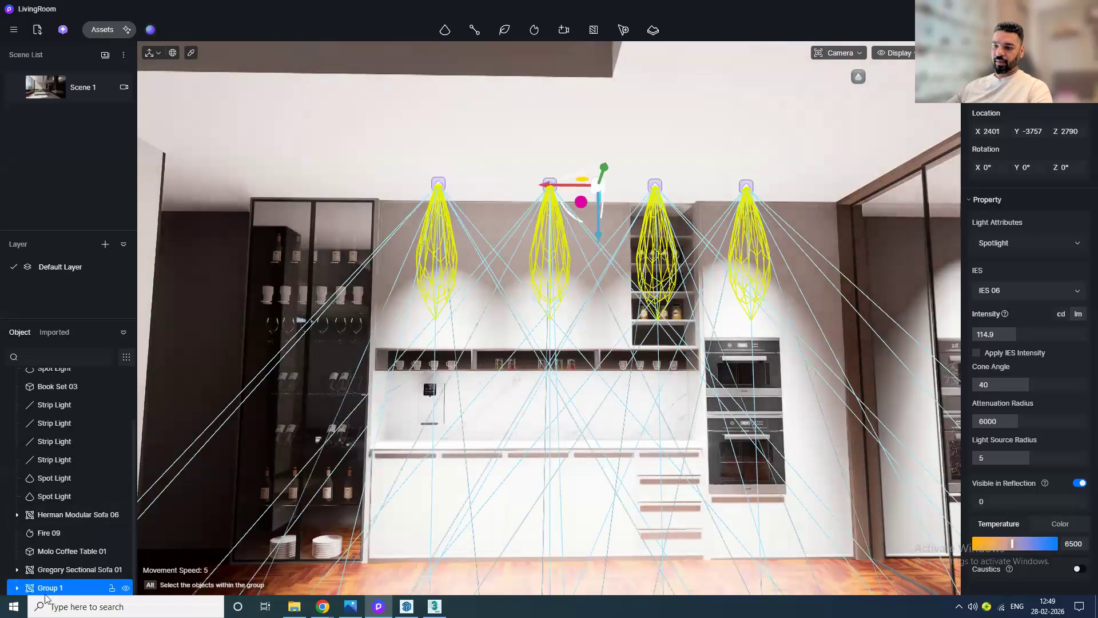
right_click(54, 587)
left_click(93, 494)
type("KitchenLights")
key("Return")
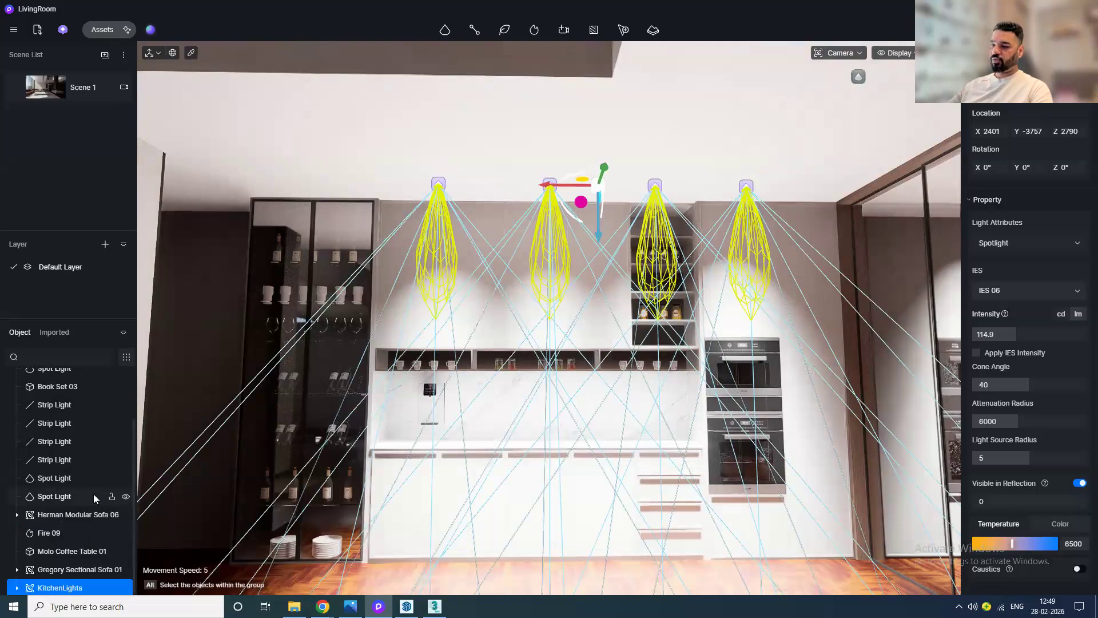
Step: Set the KitchenLights group's intensity to 28.7 and its colour temperature to 3400
left_click(105, 514)
left_click(61, 588)
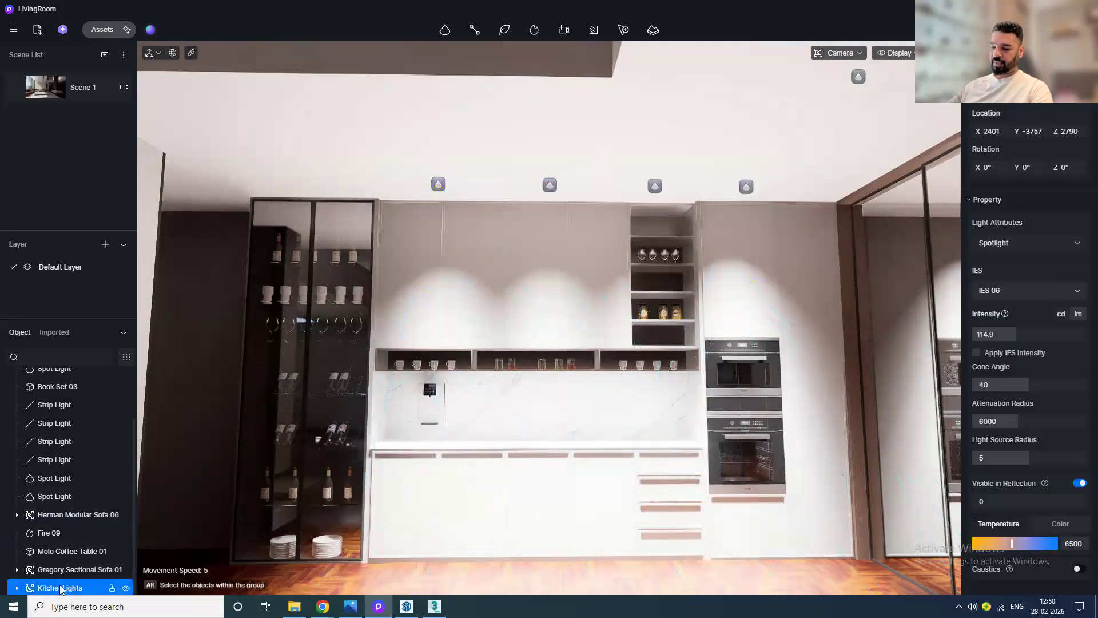
left_click_drag(1012, 334, 989, 335)
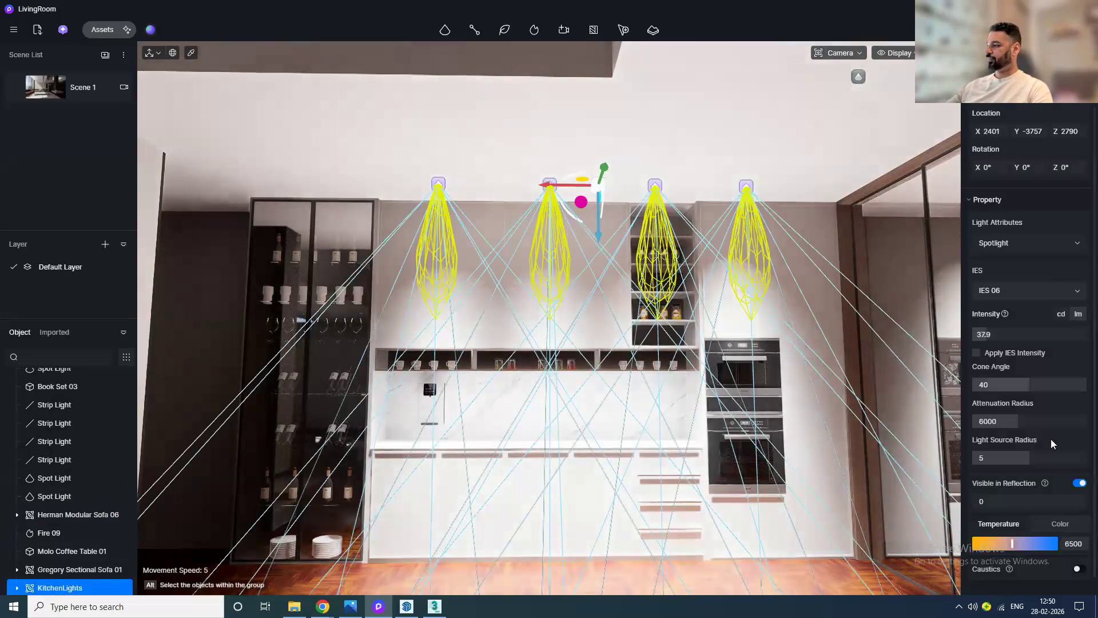
left_click_drag(1001, 546, 987, 545)
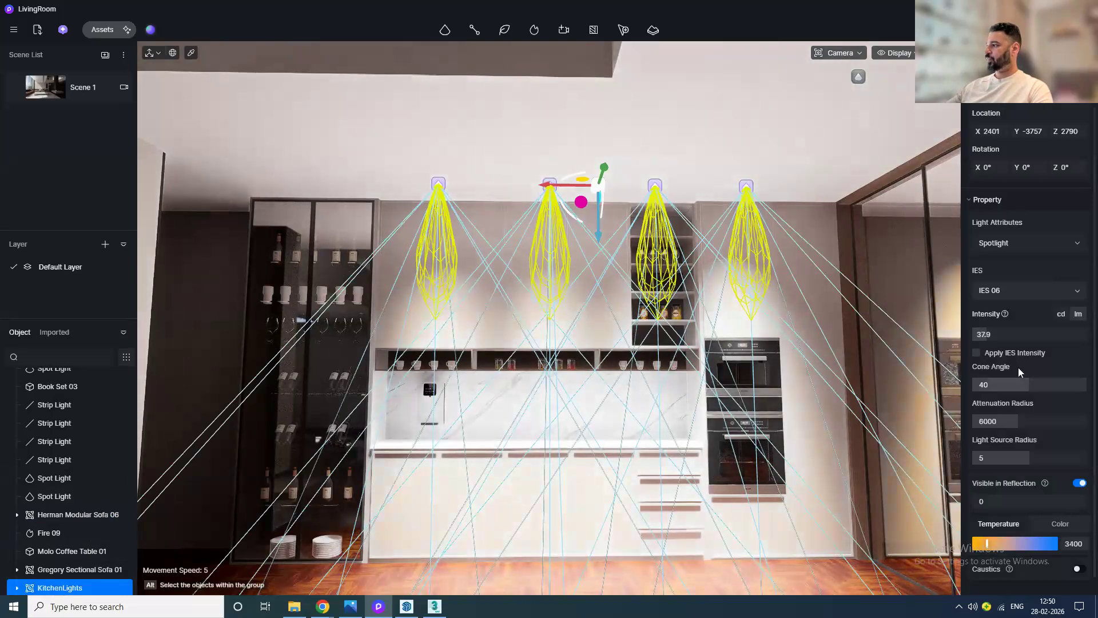
left_click_drag(987, 335, 983, 335)
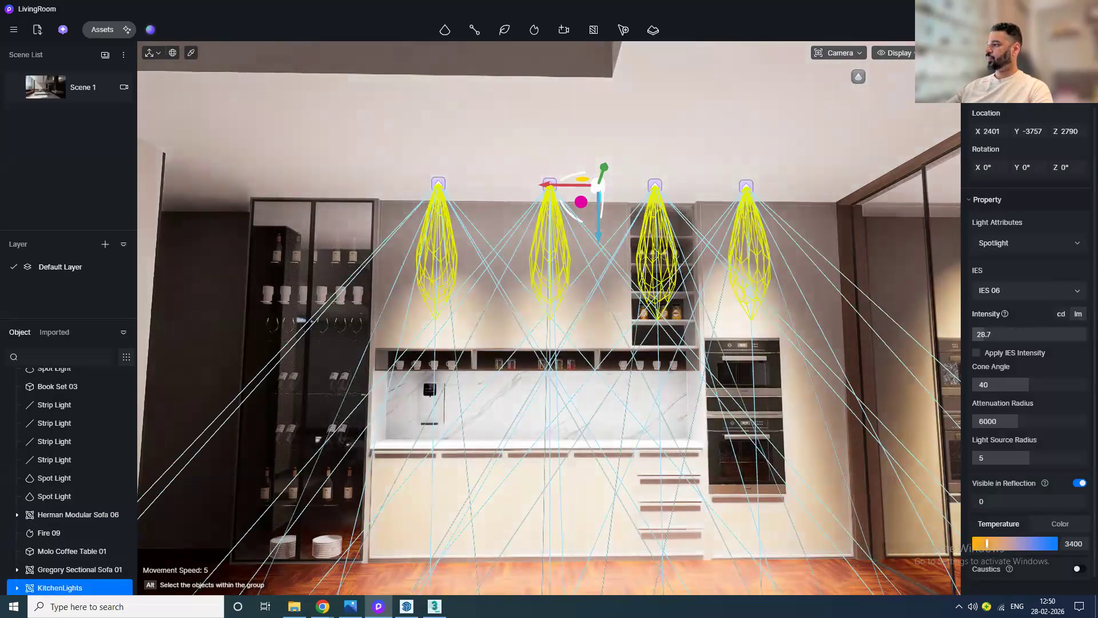
Step: Set the group's cone angle to 18.3 and its attenuation radius to 3152
left_click_drag(1028, 384, 998, 369)
left_click_drag(1030, 421, 1004, 423)
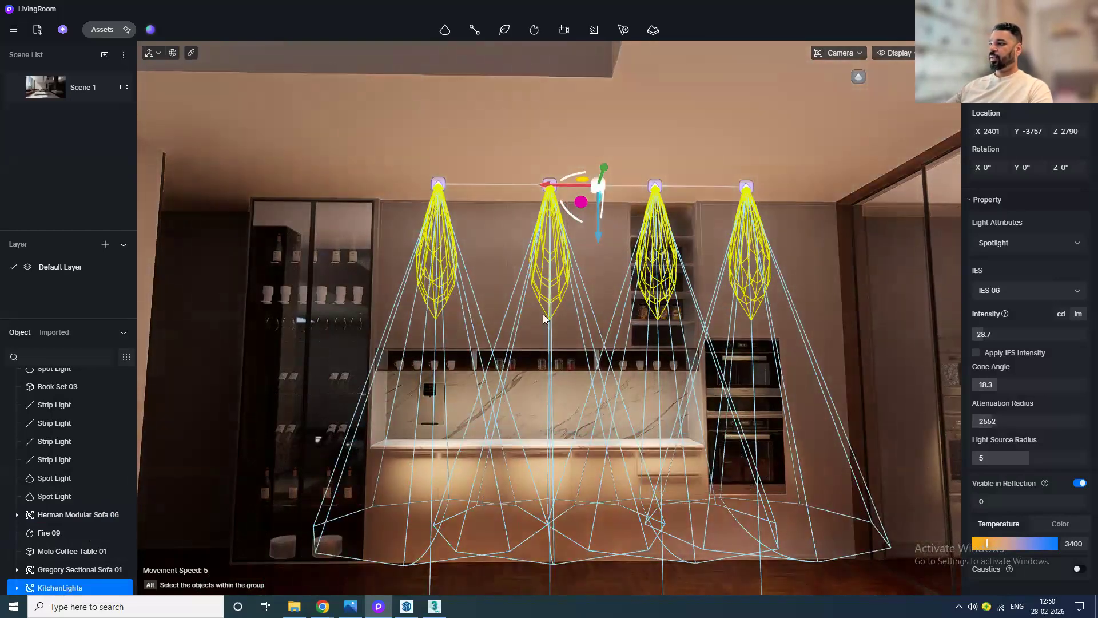
scroll(542, 316, "up", 3)
scroll(543, 319, "up", 3)
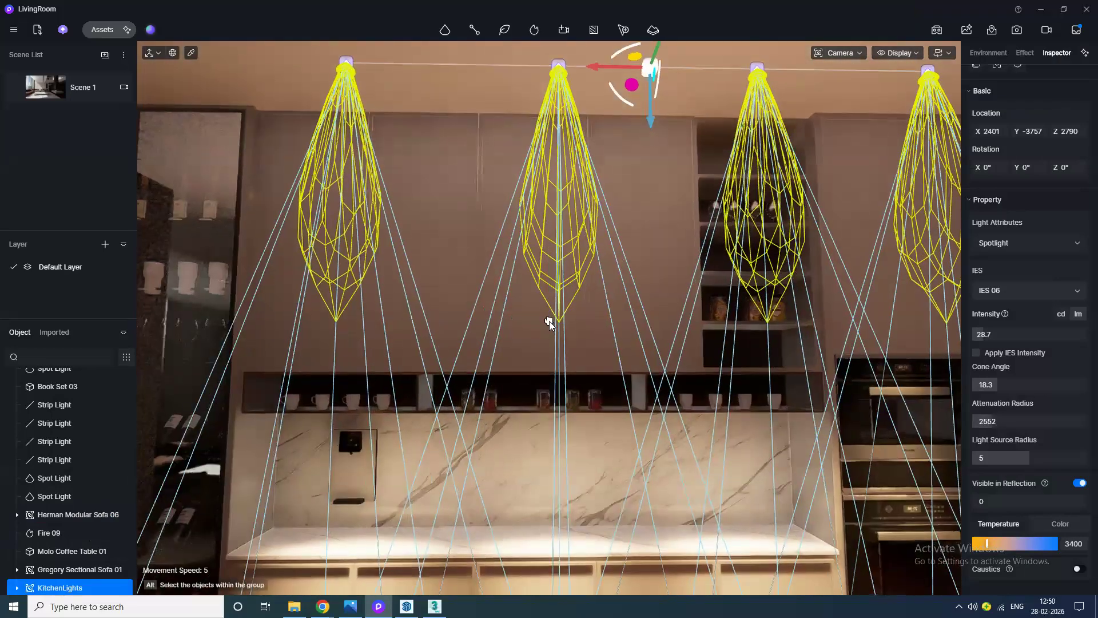
mouse_move(540, 351)
middle_mouse_down()
mouse_move(485, 392)
mouse_move(338, 411)
mouse_move(345, 391)
middle_mouse_up()
scroll(520, 368, "down", 2)
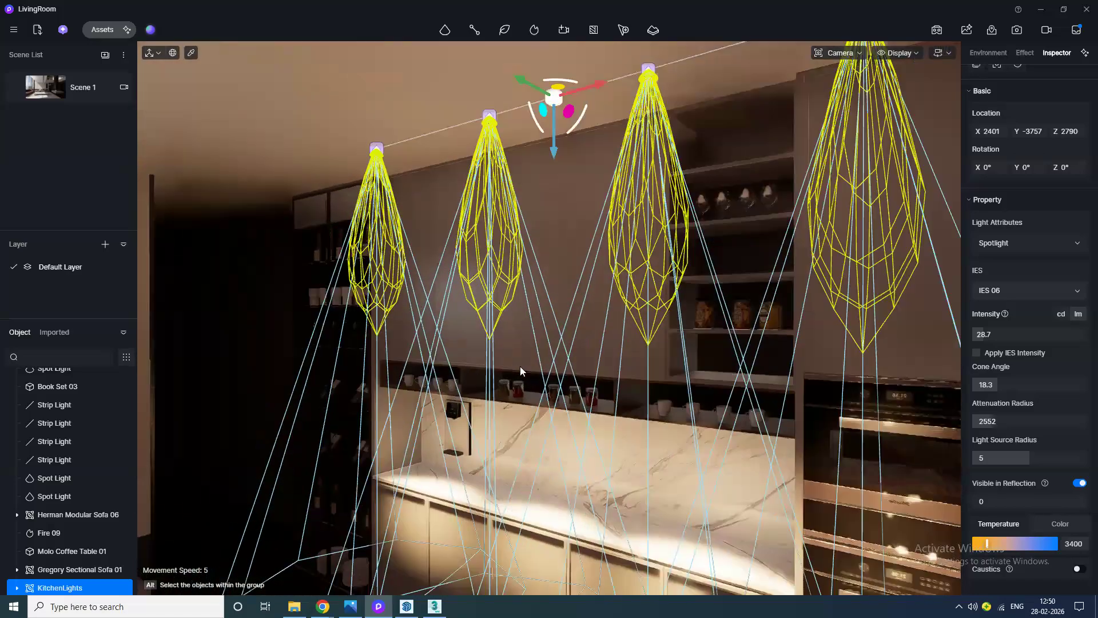
middle_click_drag(518, 363, 641, 327)
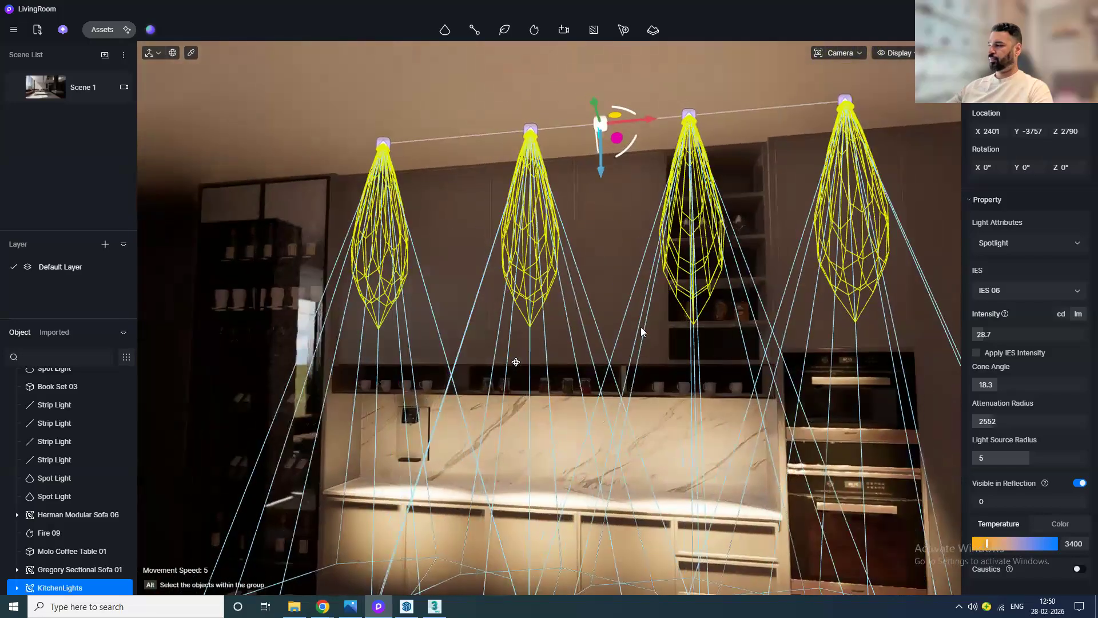
middle_click_drag(520, 367, 376, 216)
mouse_move(999, 421)
left_mouse_down()
mouse_move(1017, 423)
mouse_move(987, 420)
left_mouse_up()
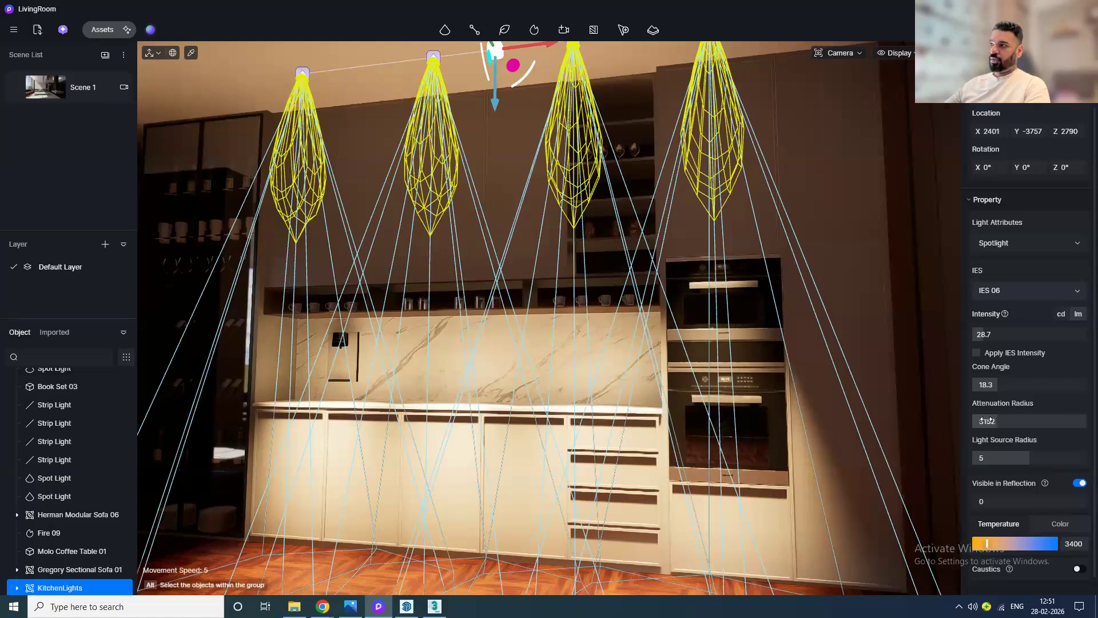
Step: Duplicate the KitchenLights group and move the copy forward to about Y -2785
scroll(767, 417, "down", 1)
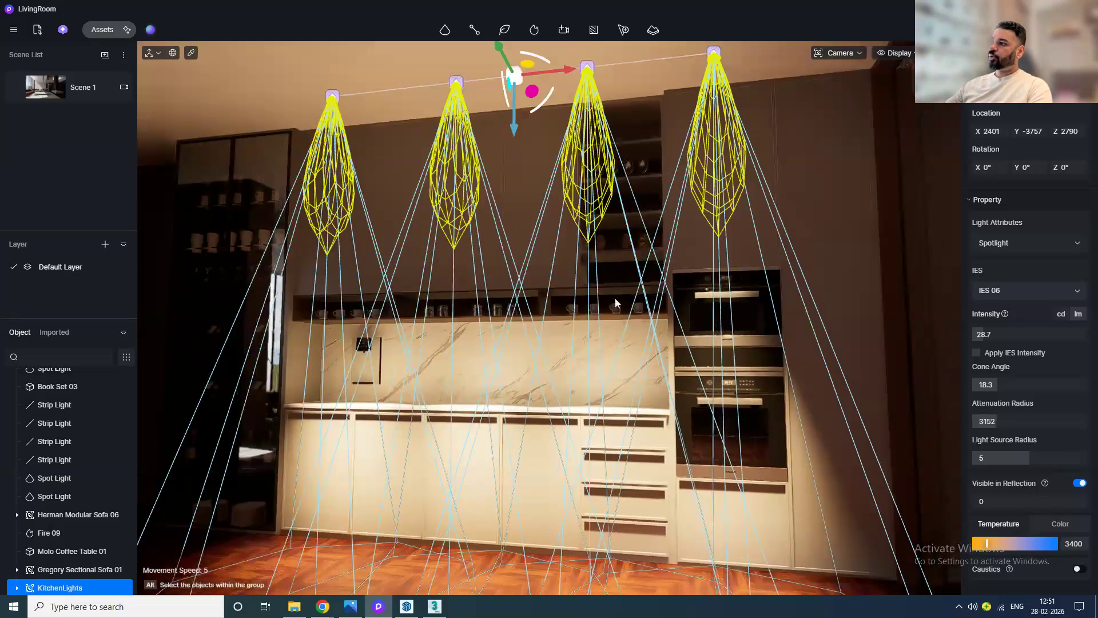
scroll(616, 298, "down", 1)
scroll(616, 303, "down", 1)
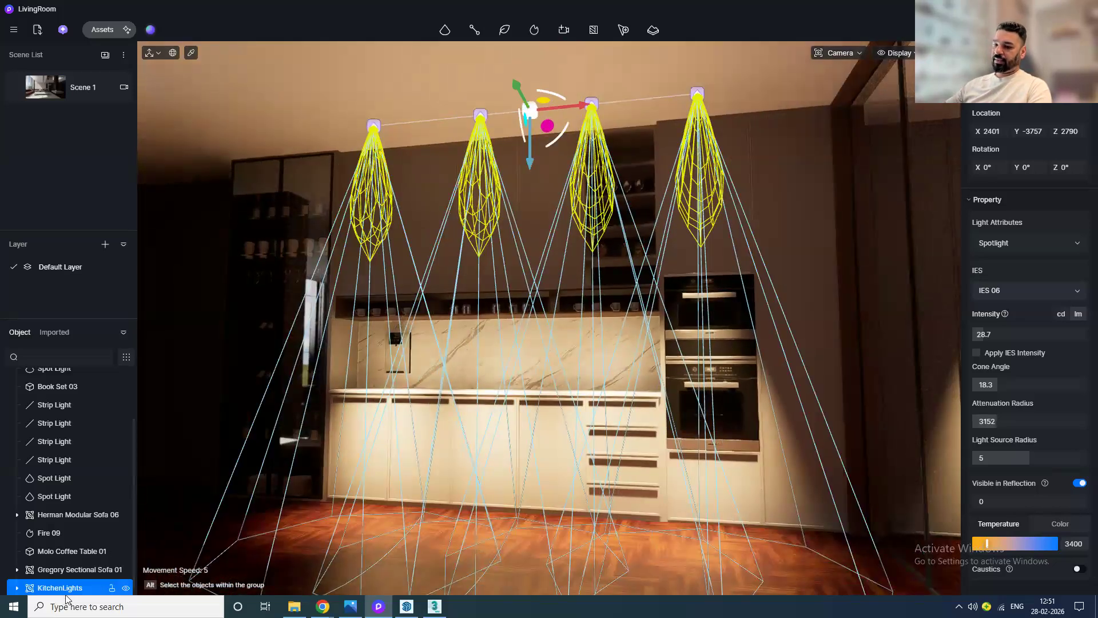
left_click_drag(516, 88, 458, 39)
scroll(79, 566, "down", 1)
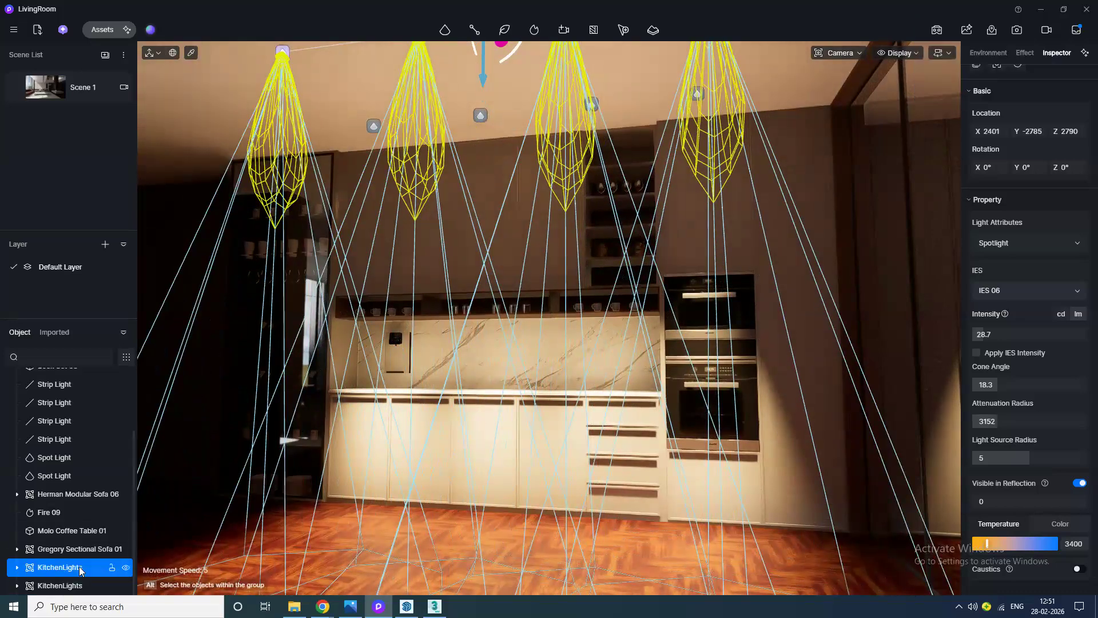
Step: Rename the original kitchen spotlight group KitchenLights6W
right_click(77, 570)
left_click(97, 477)
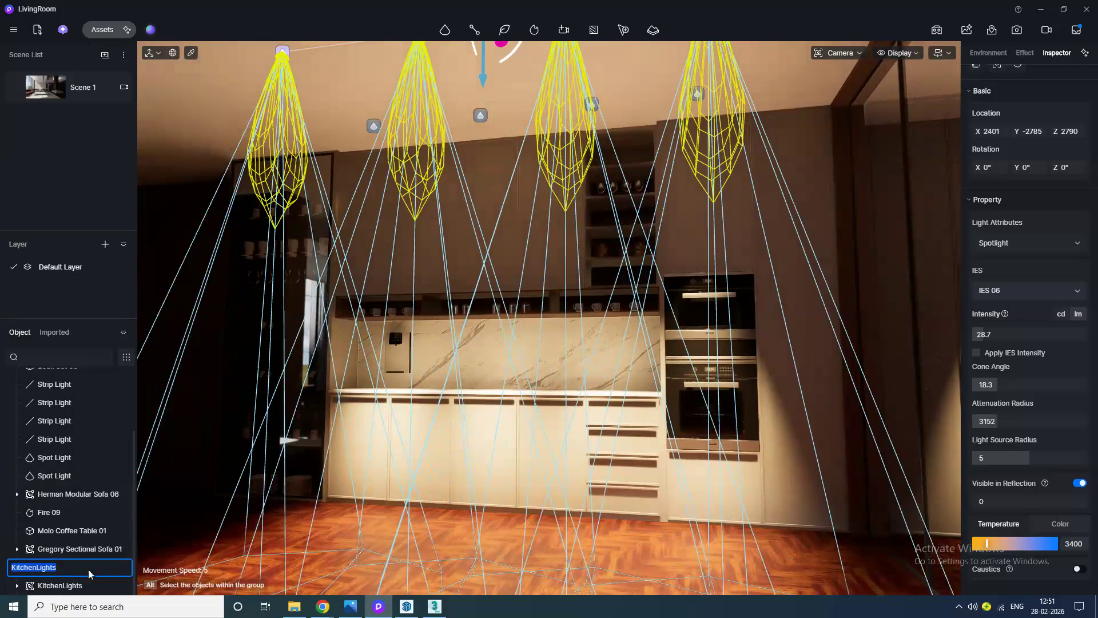
type("6")
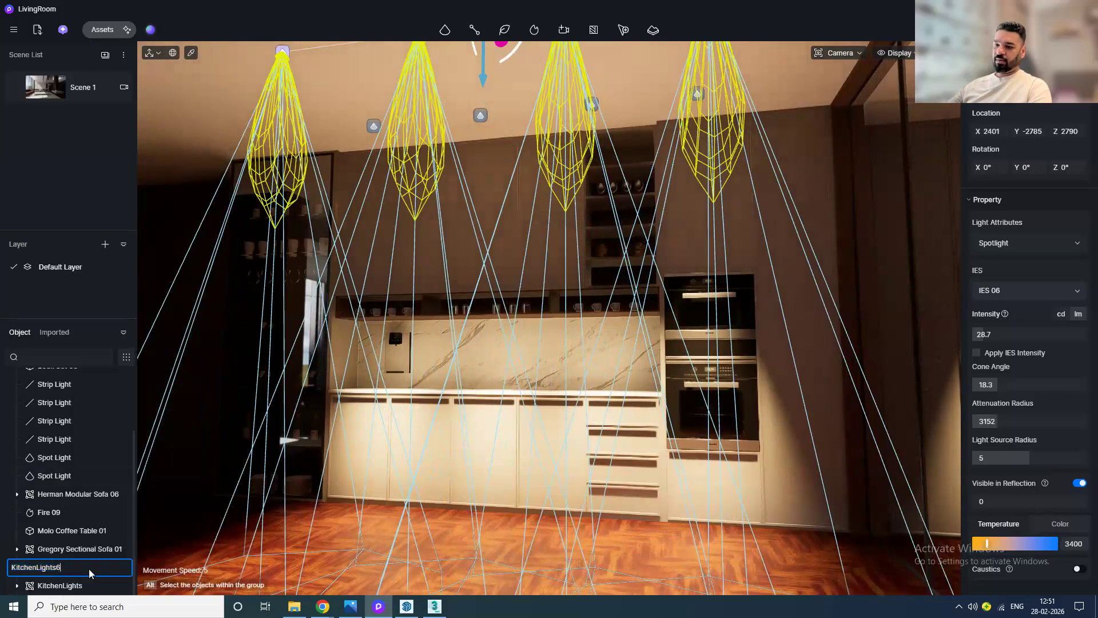
type("W")
Step: Rename the duplicated kitchen spotlight group KitchenLights12W
left_click(69, 586)
right_click(69, 586)
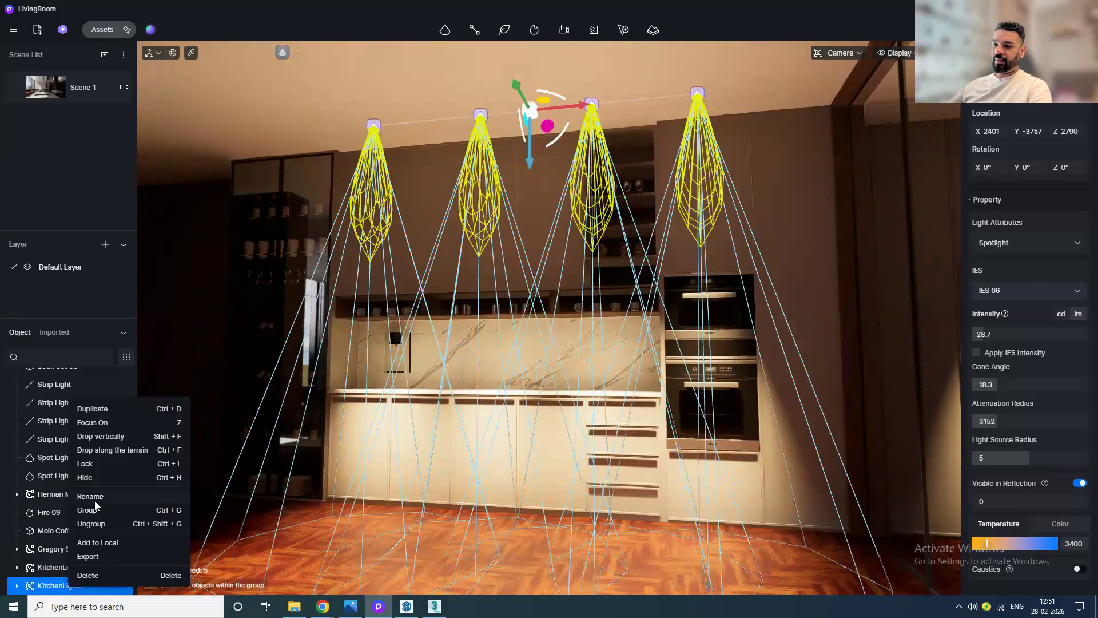
left_click(94, 498)
type("12")
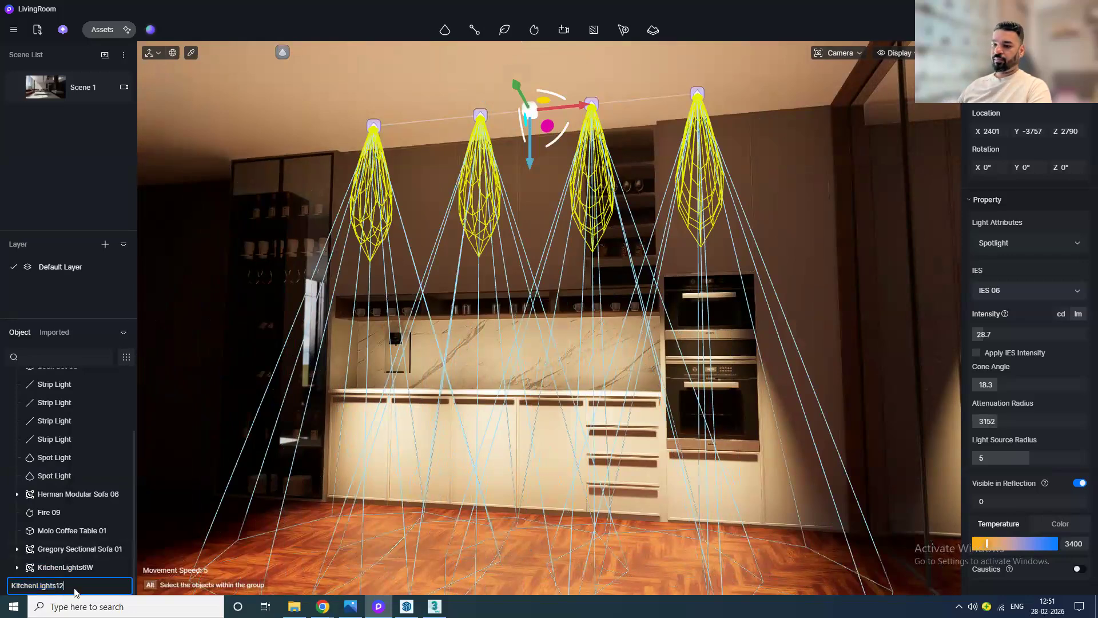
type("W")
key("Return")
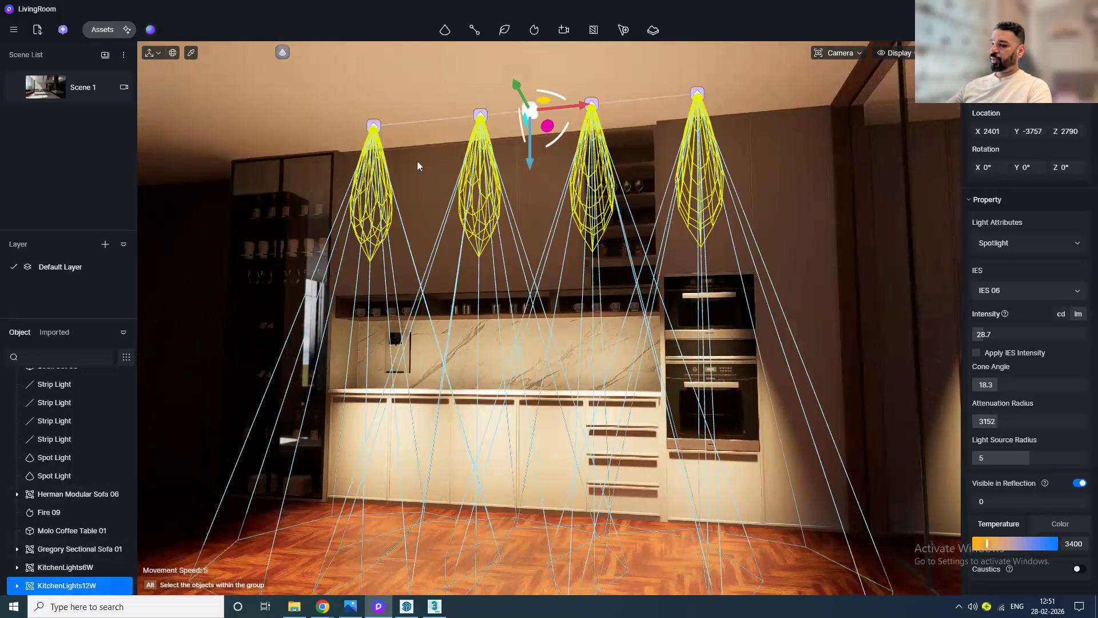
Step: Select the KitchenLights6W group and change its IES profile to IES 03
left_click(79, 567)
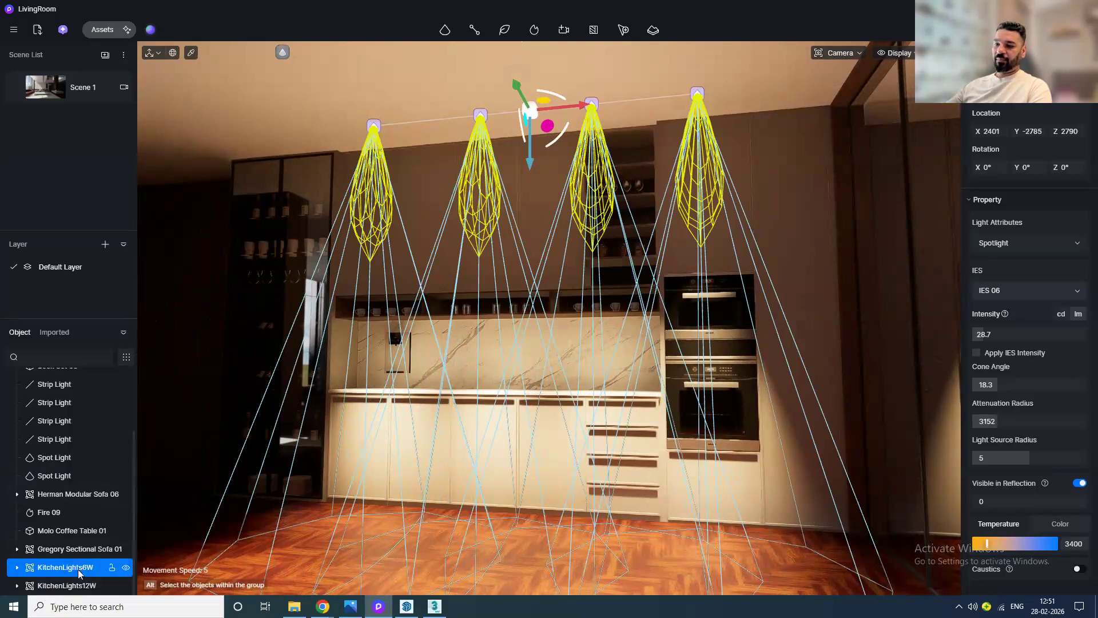
left_click(1028, 291)
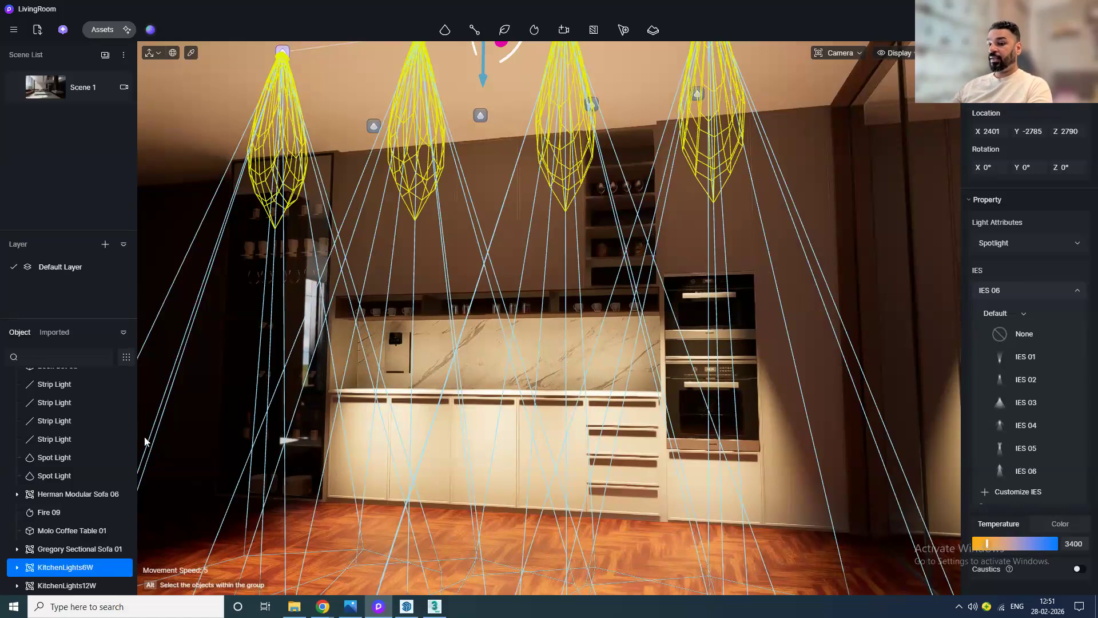
left_click(17, 570)
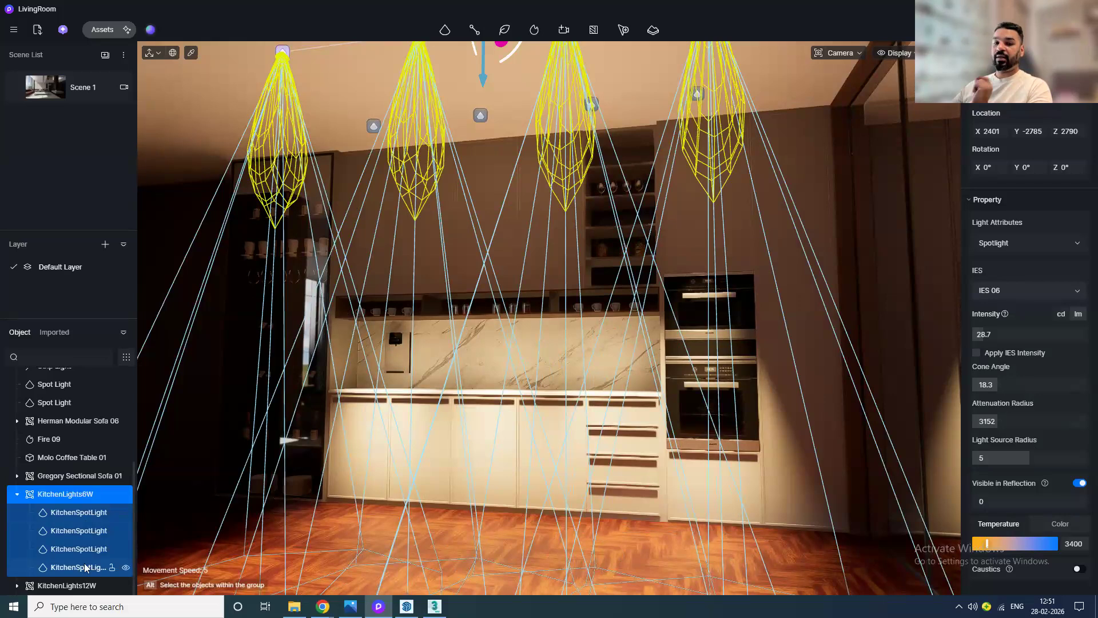
left_click(16, 494)
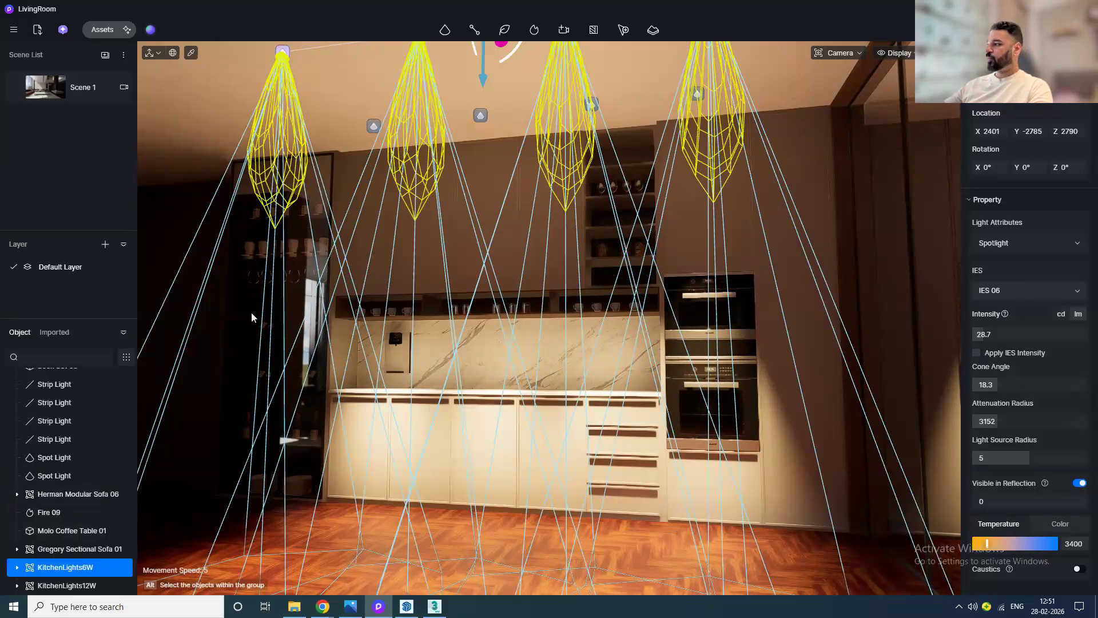
left_click(1029, 290)
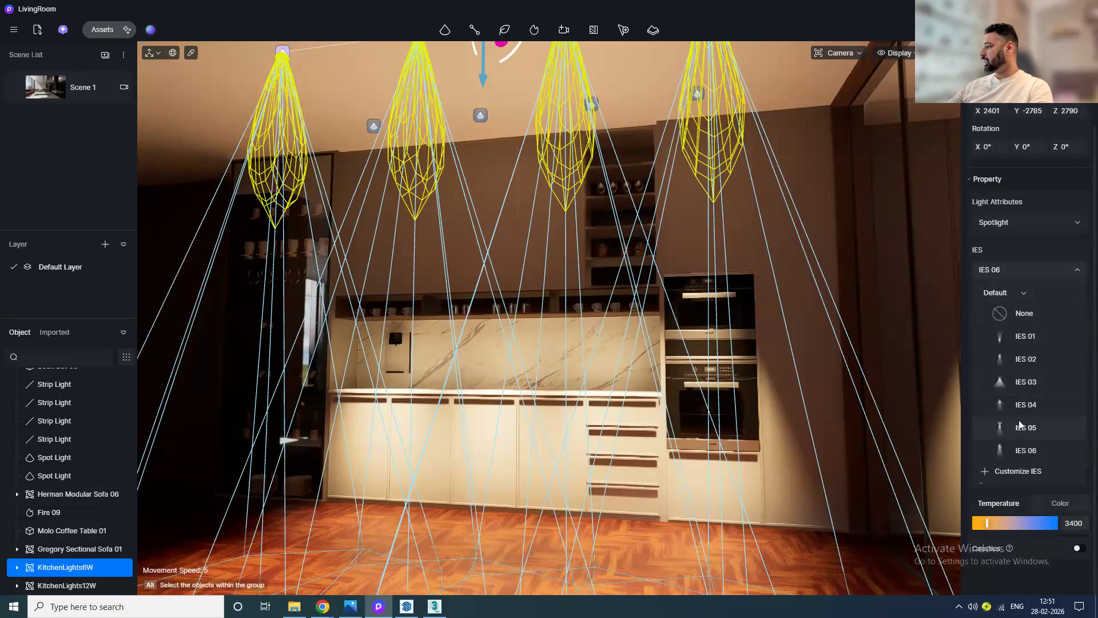
left_click(1023, 383)
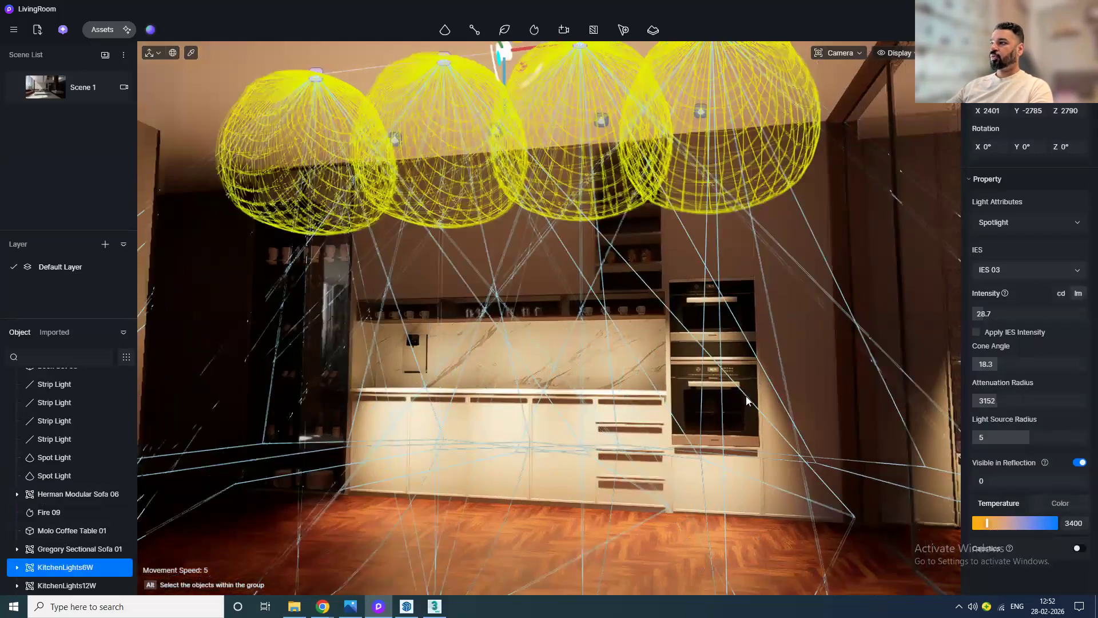
Step: Set the KitchenLights6W group's intensity to 28.9, attenuation radius to 2402 and IES profile to IES 01
middle_click_drag(746, 397, 657, 450)
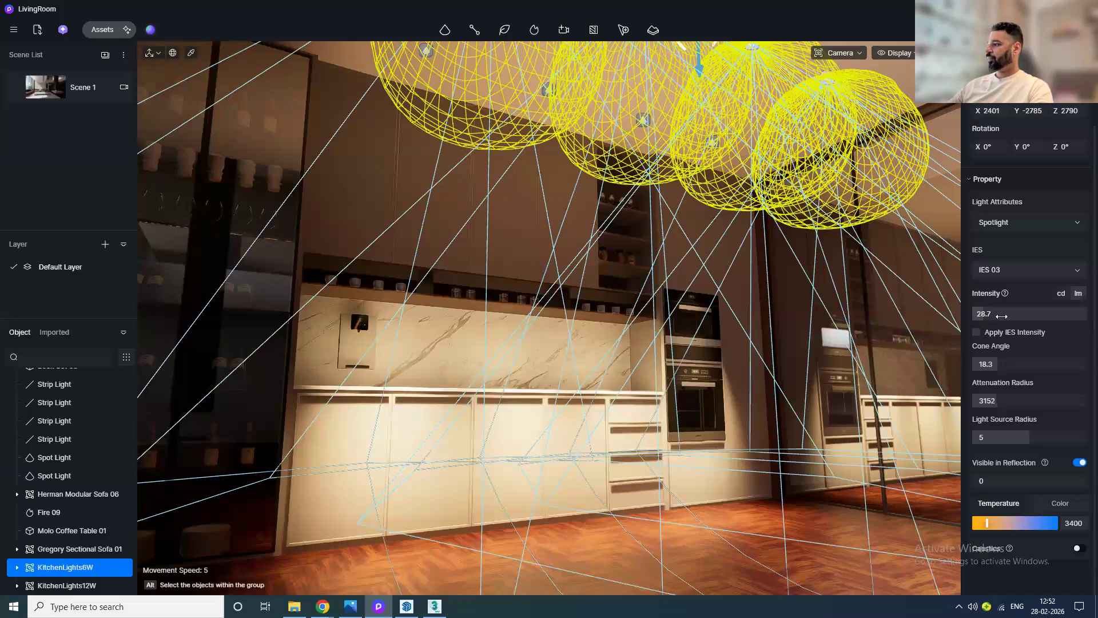
left_click_drag(984, 314, 992, 314)
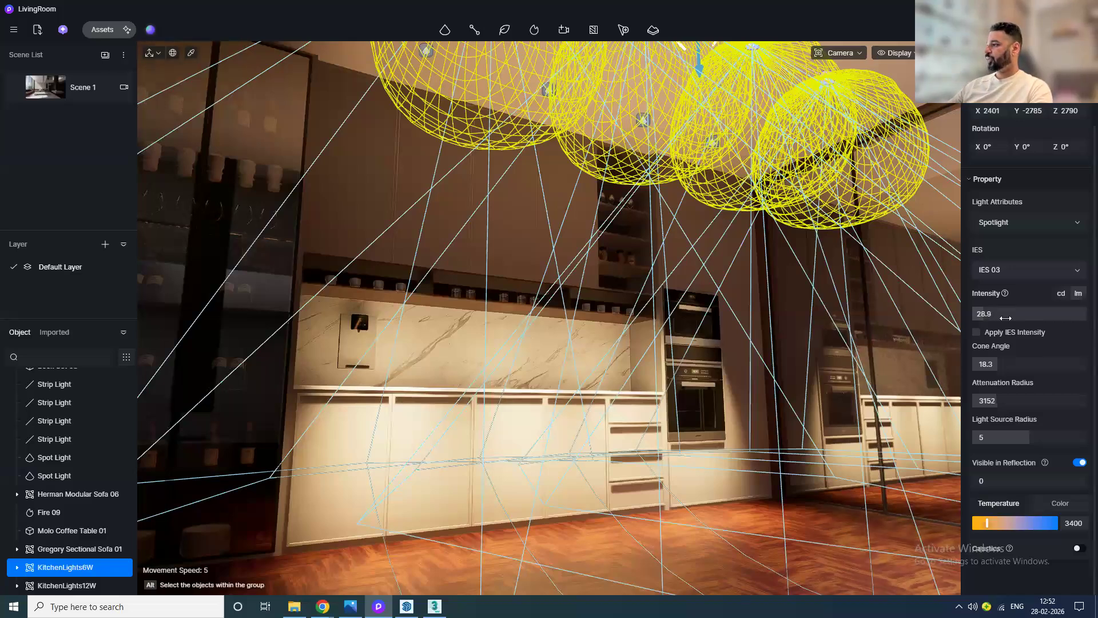
mouse_move(1030, 398)
left_mouse_down()
mouse_move(1018, 398)
mouse_move(1032, 398)
left_mouse_up()
left_click(1025, 272)
left_click(1024, 323)
Step: Pick the upper kitchen cabinets' material with the Material Picker
scroll(530, 229, "up", 3)
middle_click_drag(530, 229, 608, 355)
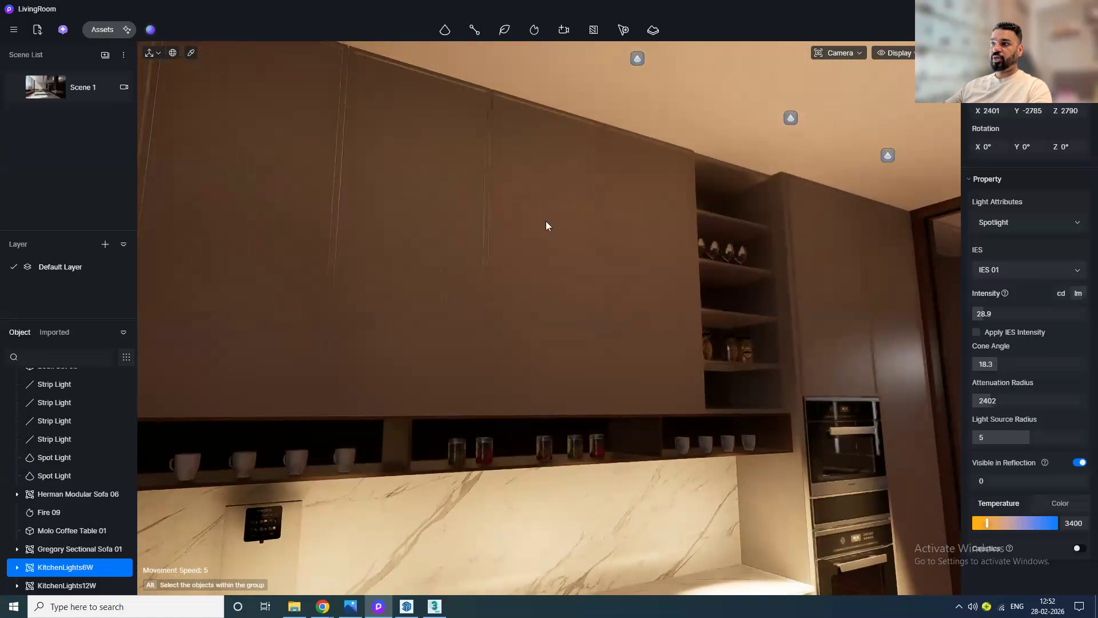
left_click(191, 56)
left_click(255, 186)
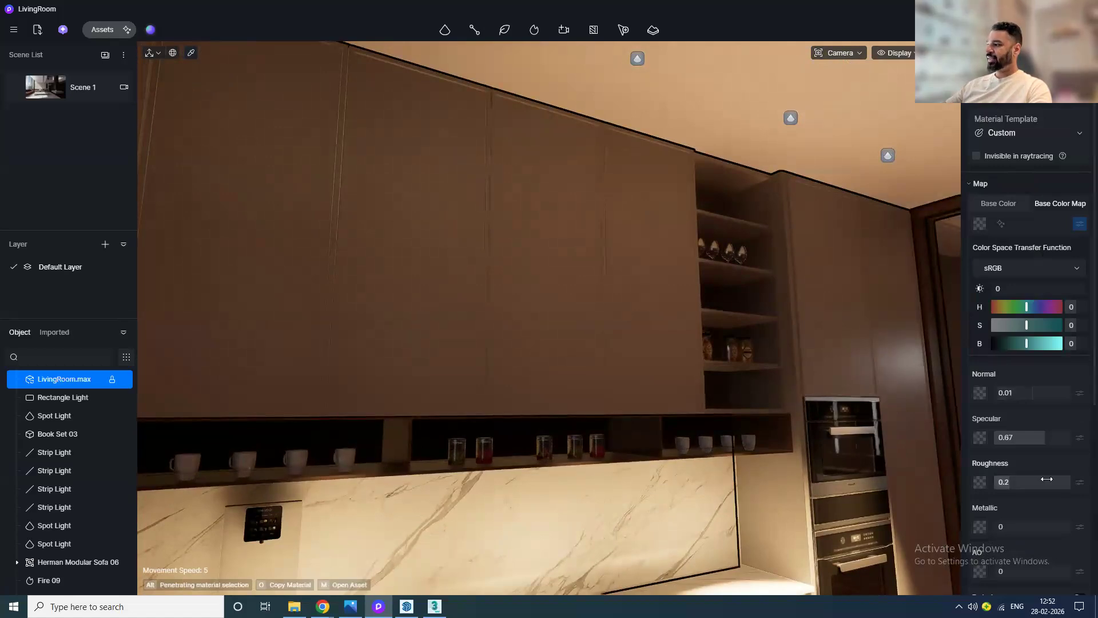
scroll(1046, 465, "down", 4)
scroll(1046, 465, "up", 3)
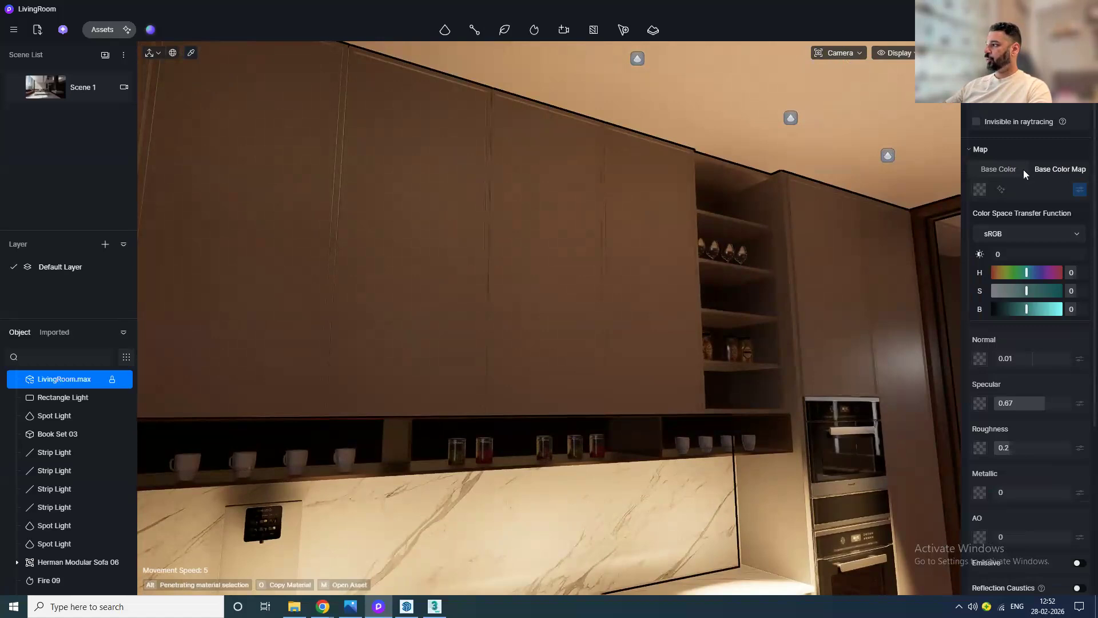
Step: Give the cabinet material a solid light grey base colour (RGB 189, 190, 189), specular 1 and metallic 0.8
left_click(1001, 171)
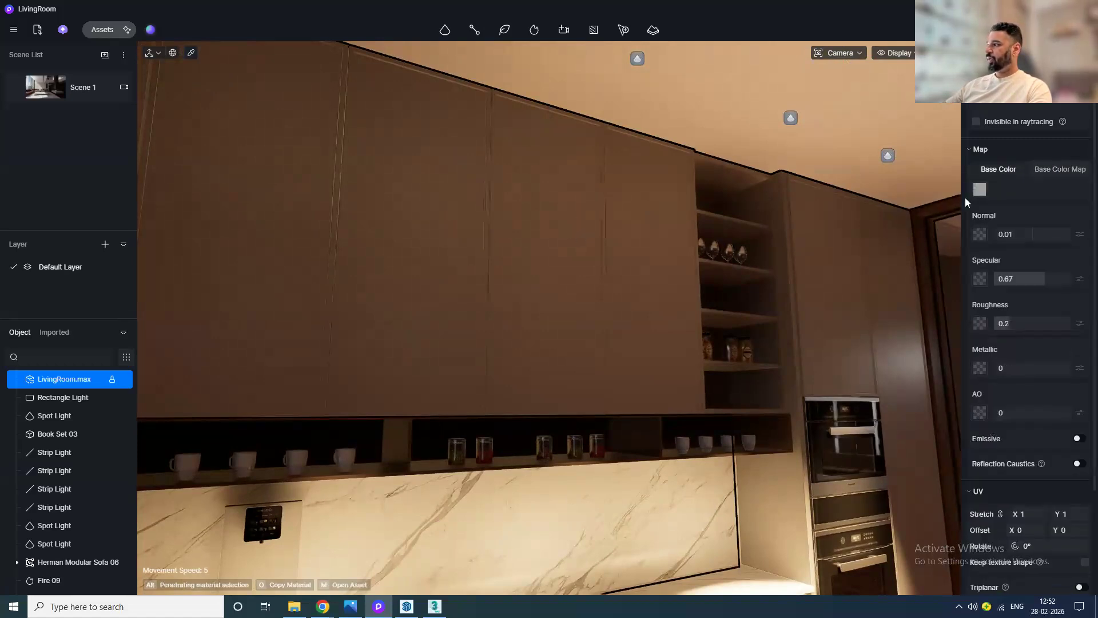
left_click(980, 189)
mouse_move(919, 249)
left_mouse_down()
mouse_move(939, 252)
mouse_move(915, 233)
left_mouse_up()
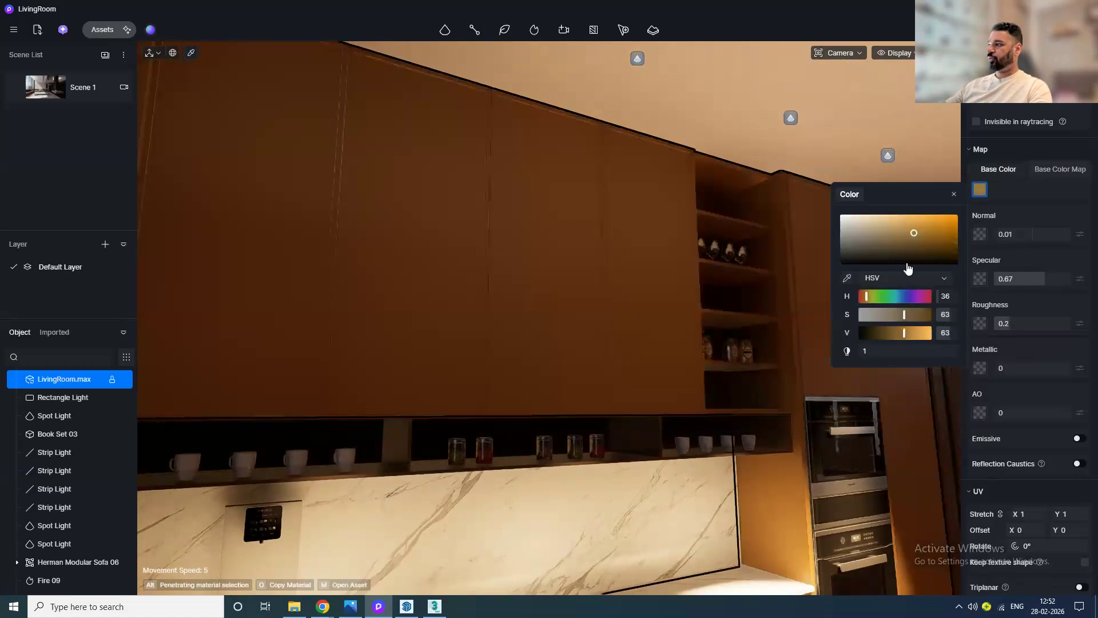
left_click(904, 278)
left_click(897, 293)
left_click(875, 297)
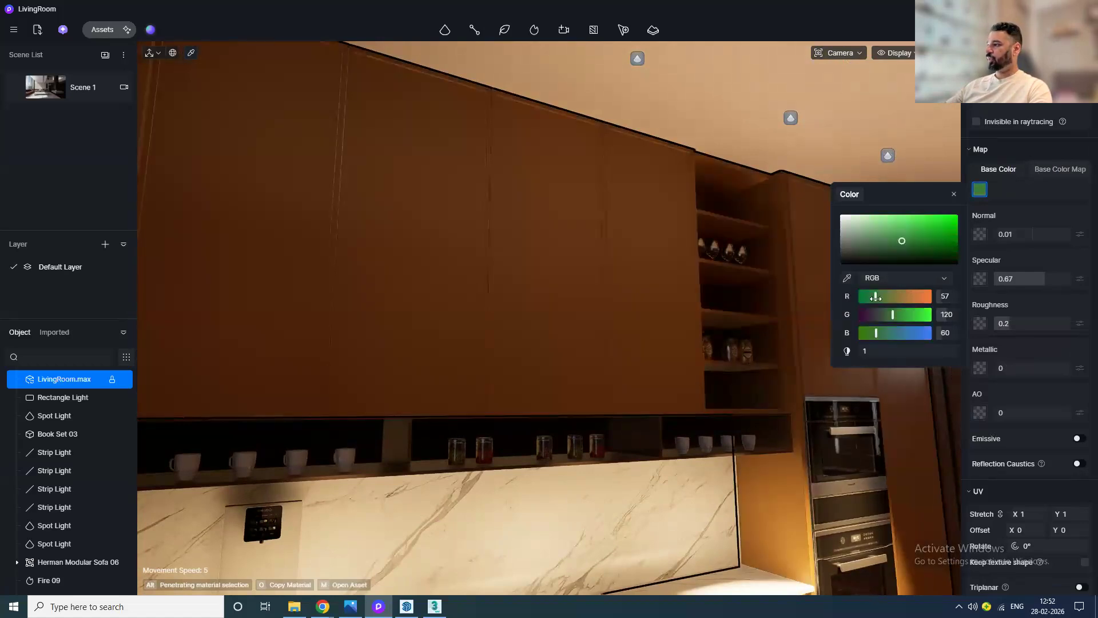
left_click_drag(926, 230, 855, 225)
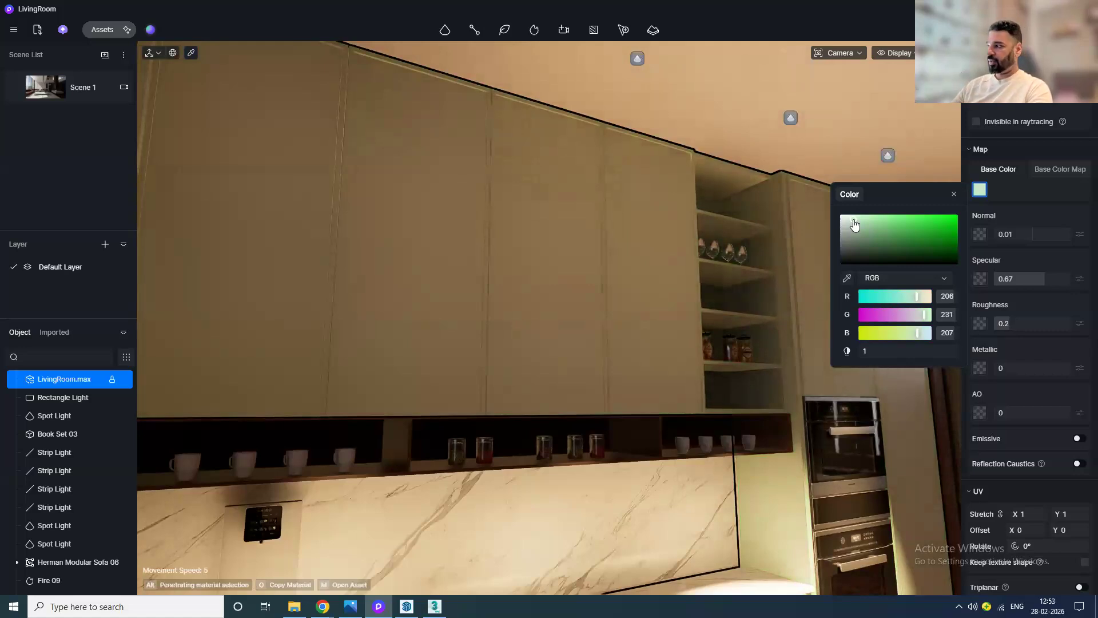
left_click(845, 233)
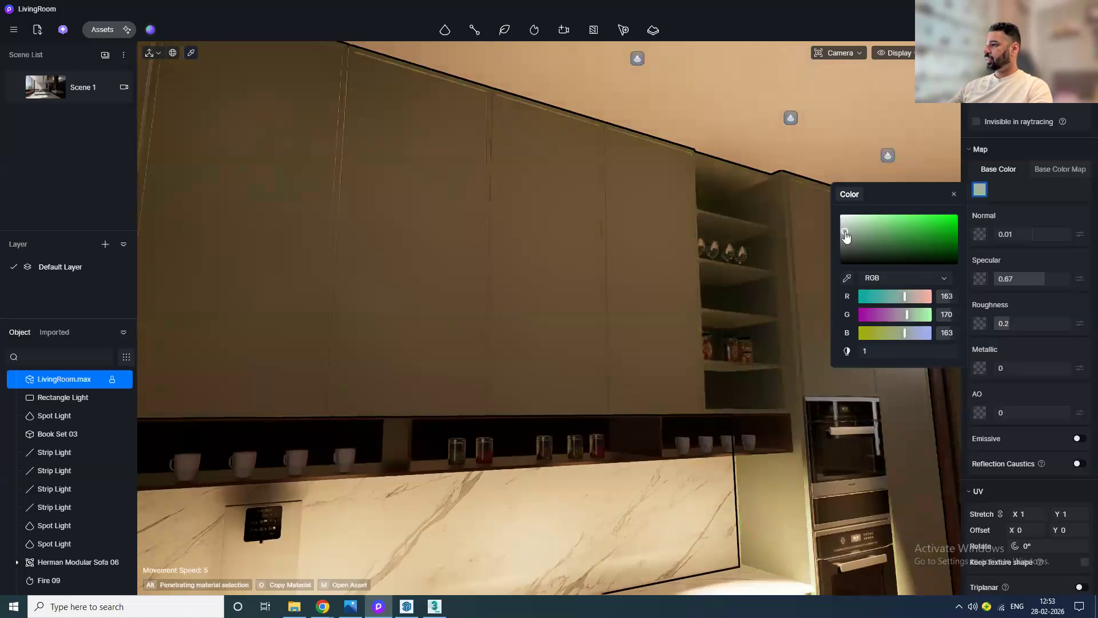
left_click(841, 227)
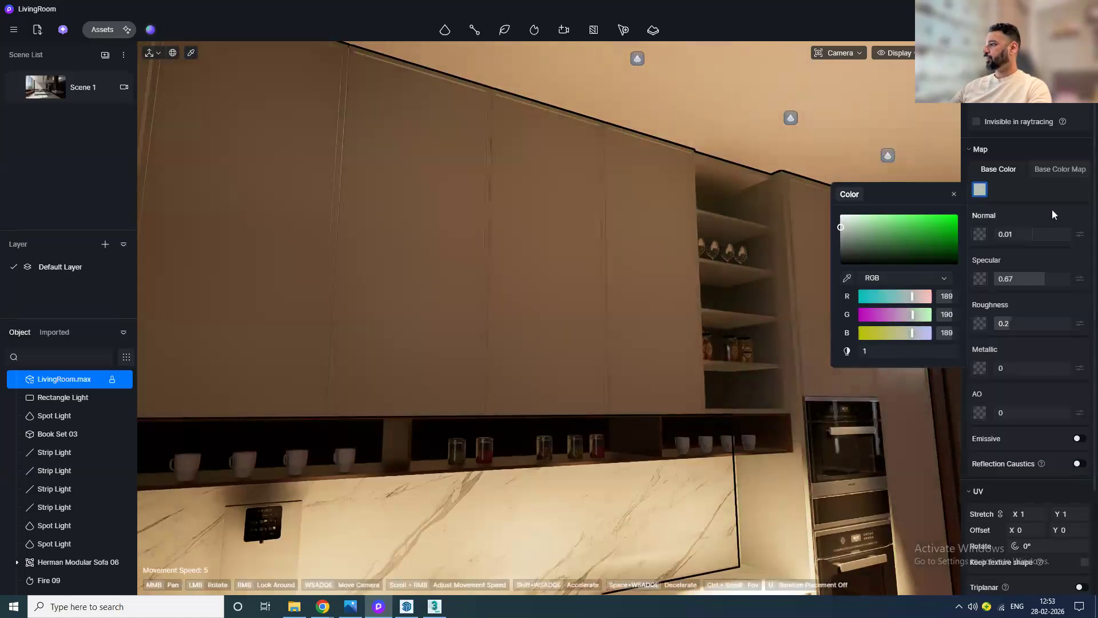
left_click(954, 194)
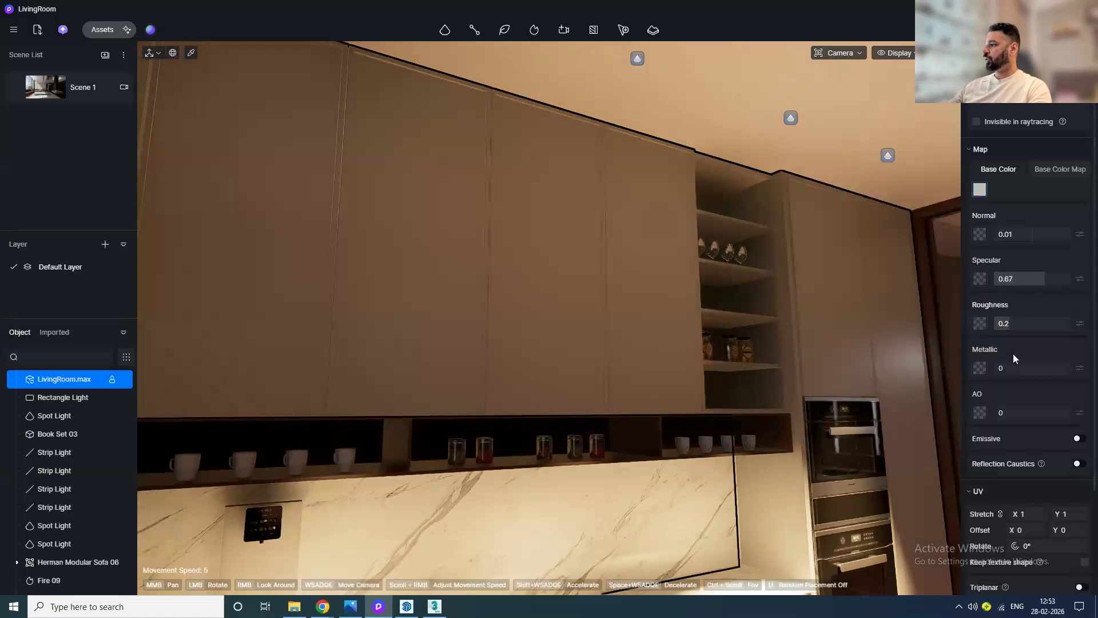
left_click_drag(1018, 279, 1057, 278)
left_click_drag(1012, 373, 1039, 368)
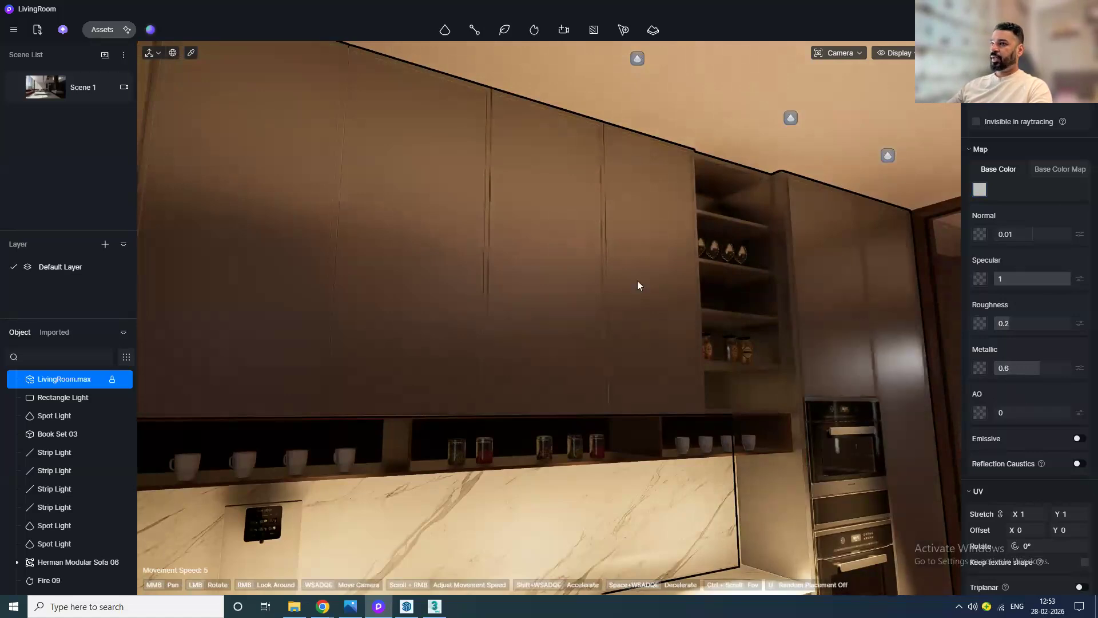
Step: Apply the Brown Cherry Wood material from the wood grain library to the upper cabinets
left_click(100, 29)
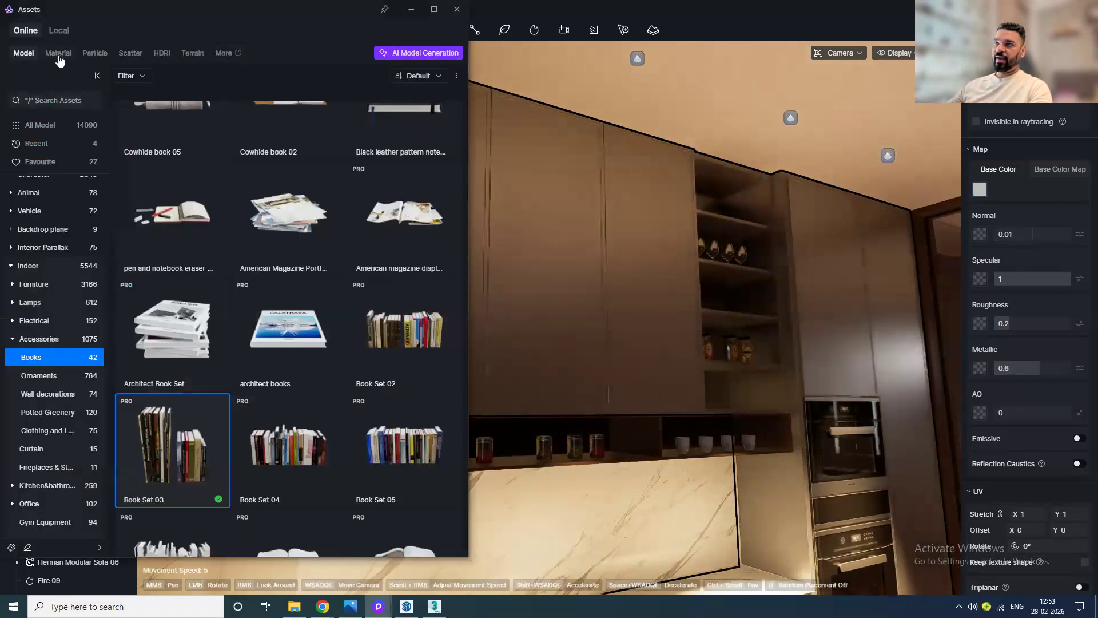
left_click(58, 54)
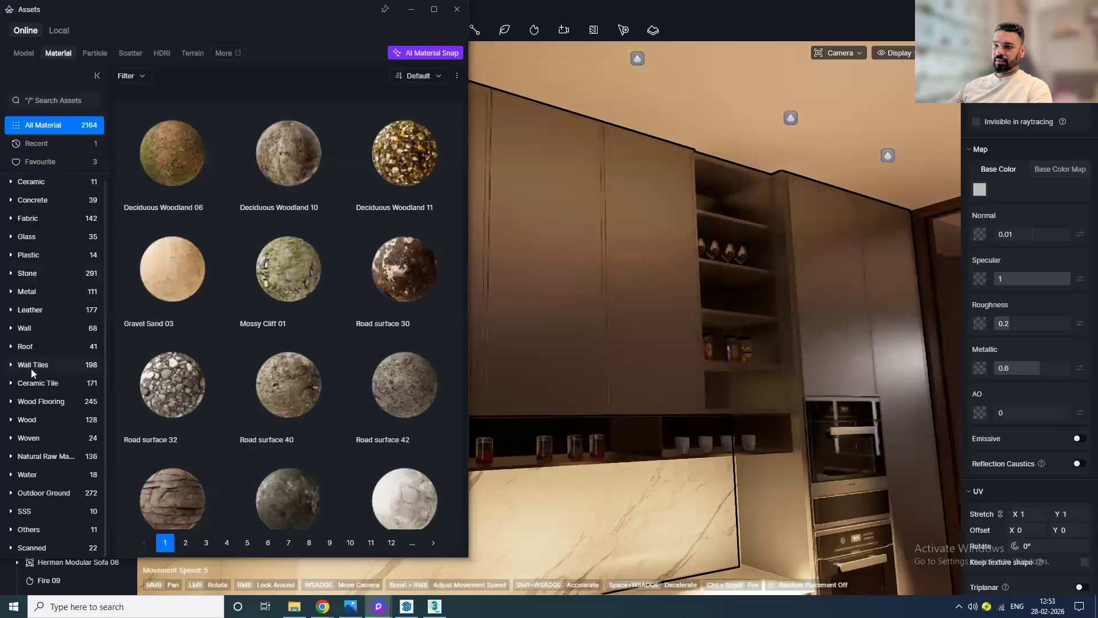
left_click(43, 419)
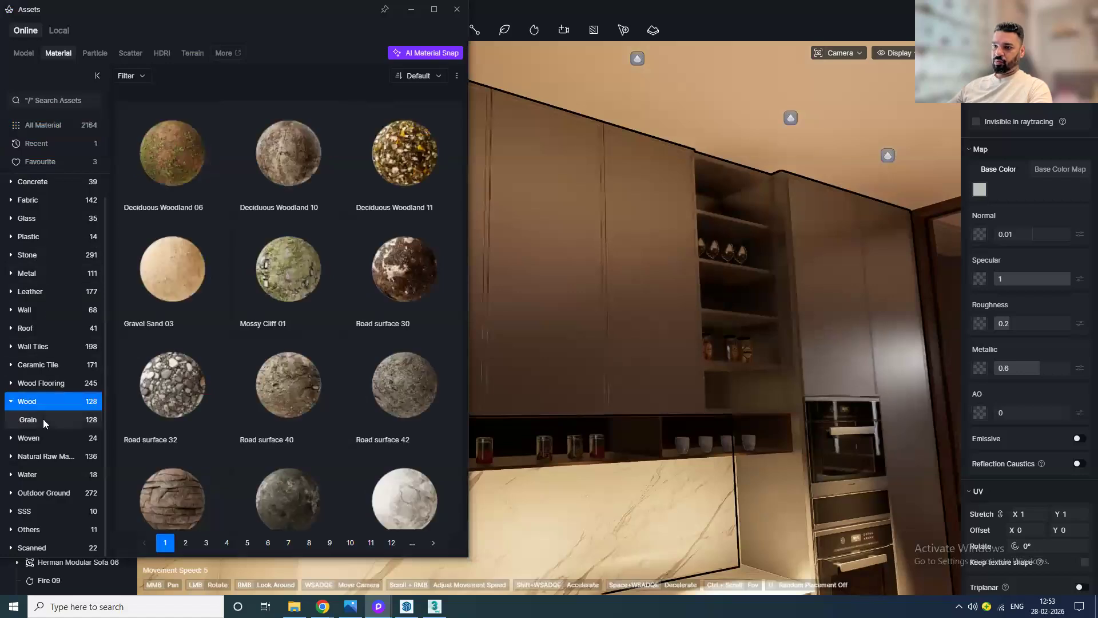
left_click(43, 418)
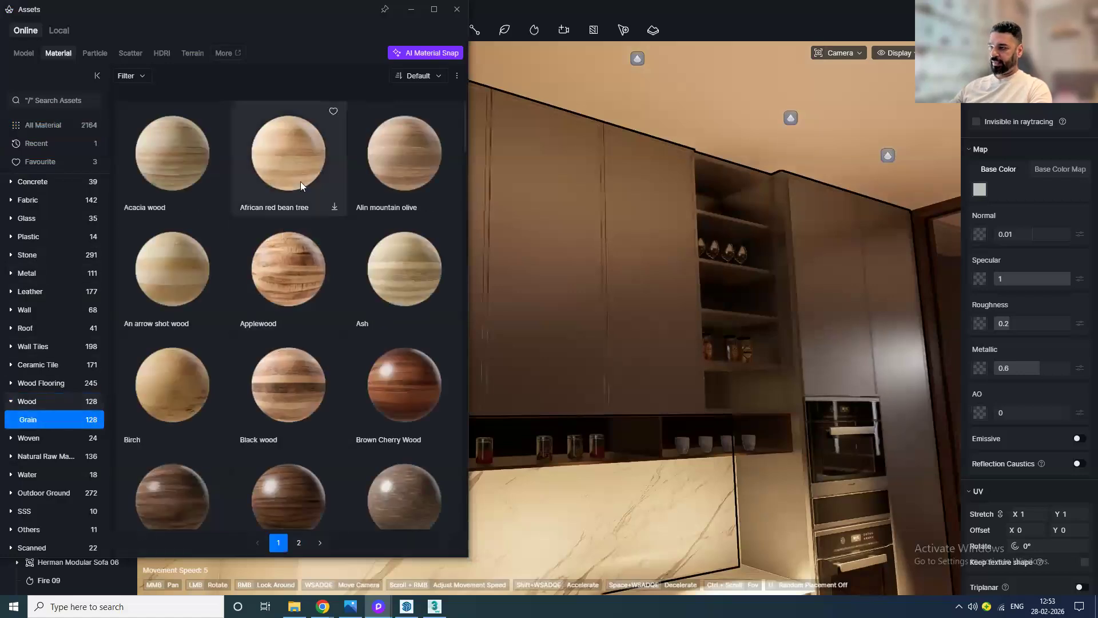
scroll(302, 189, "down", 2)
left_click(384, 307)
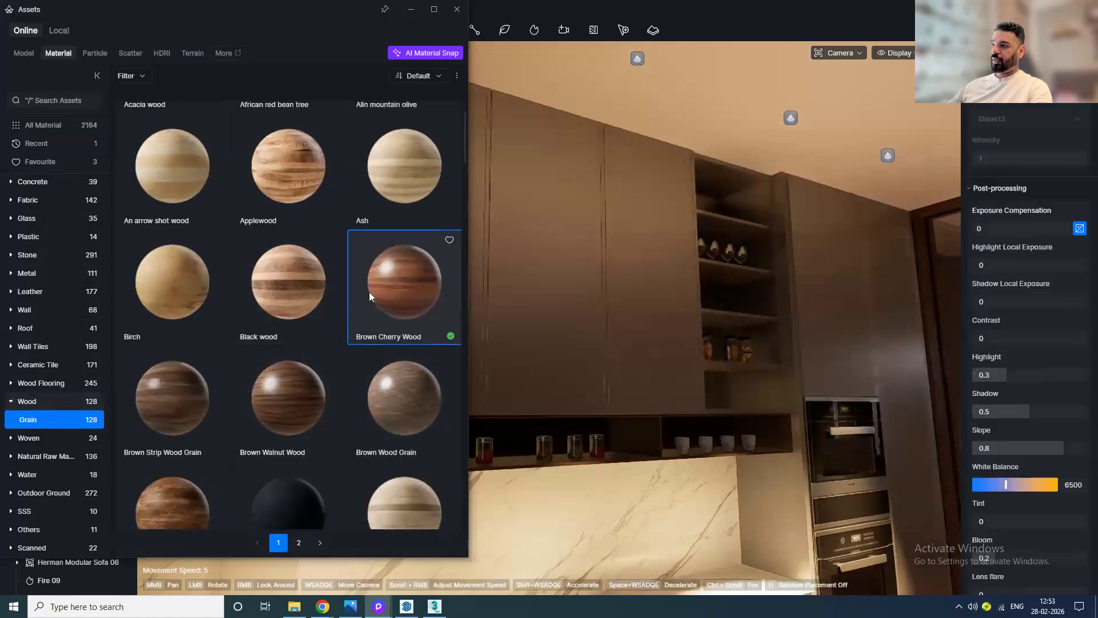
right_click(549, 277)
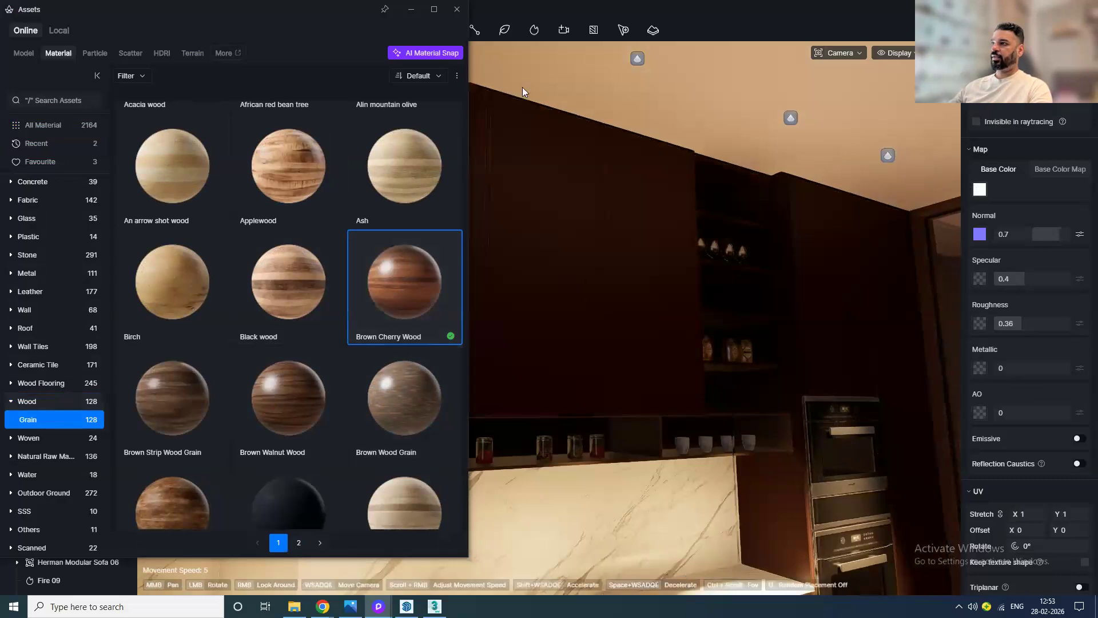
left_click(457, 10)
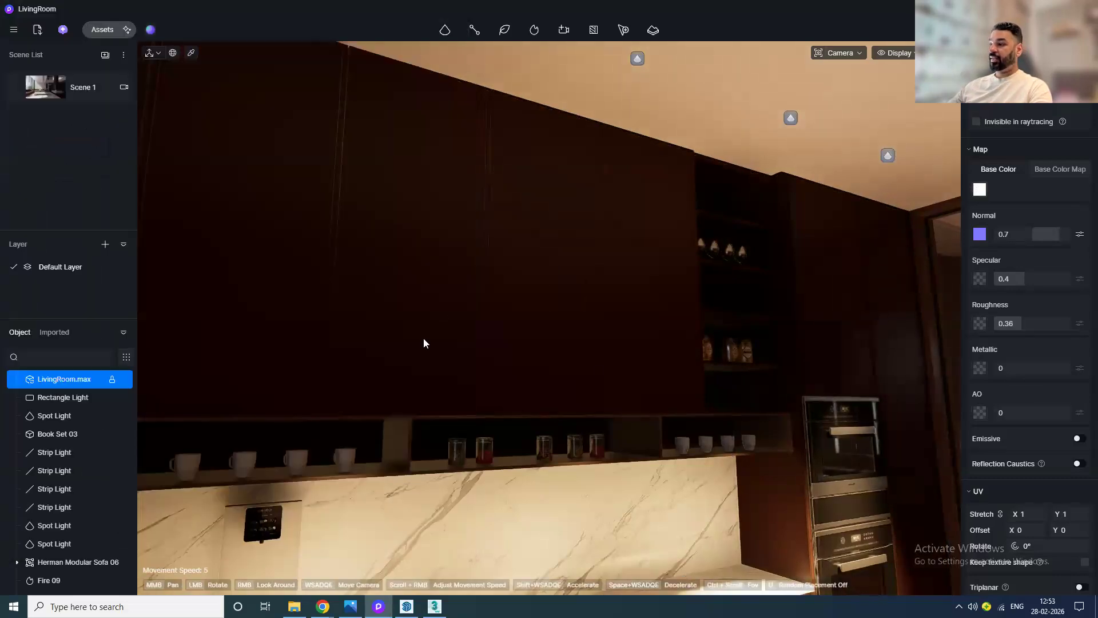
Step: Enable Triplanar mapping on the cabinet wood material and rotate its UVs by 90°
scroll(999, 486, "down", 3)
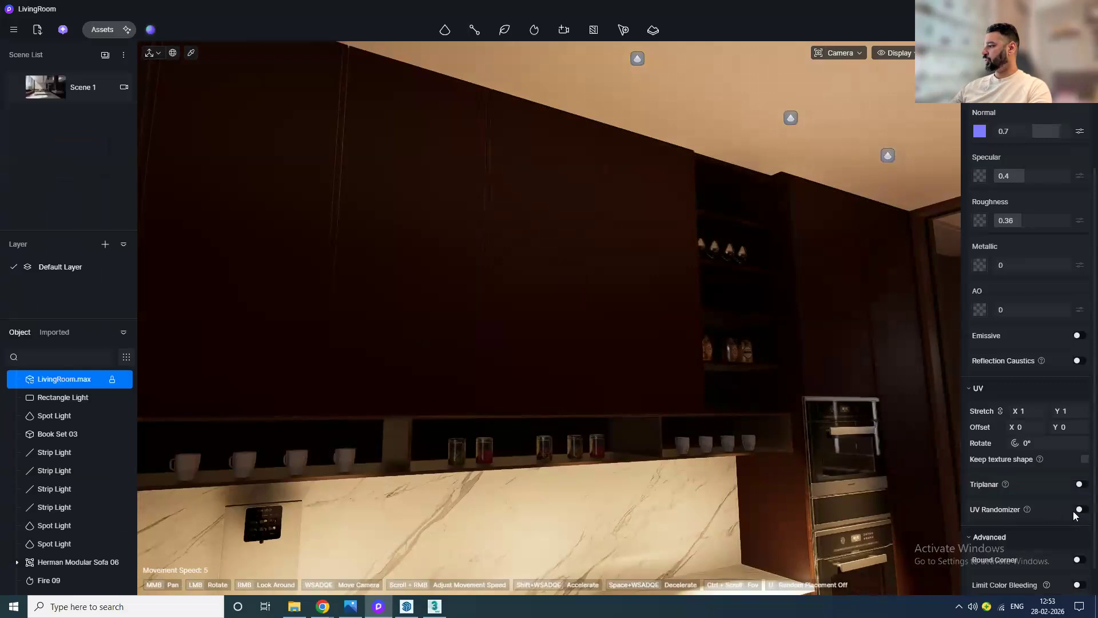
left_click(1081, 485)
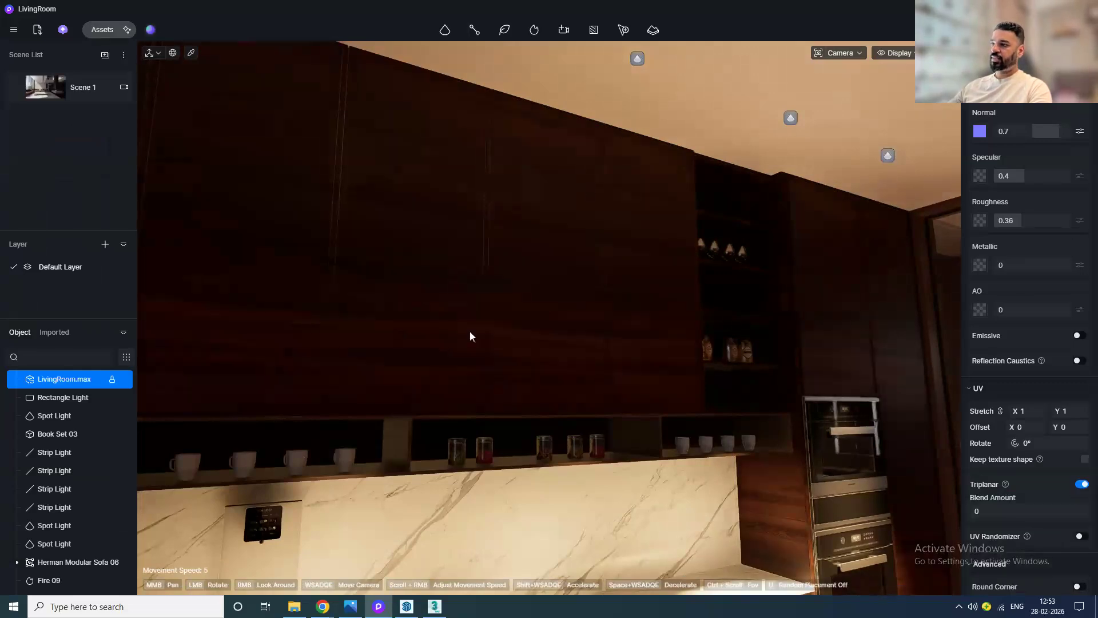
left_click_drag(469, 331, 426, 215)
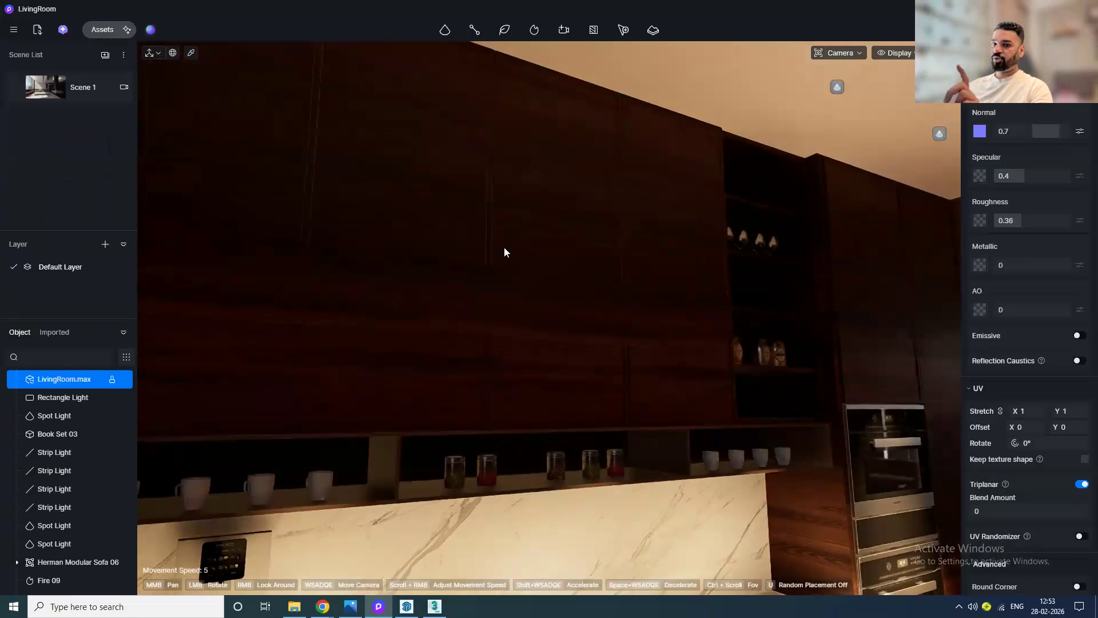
left_click(1045, 438)
type("90")
key("Return")
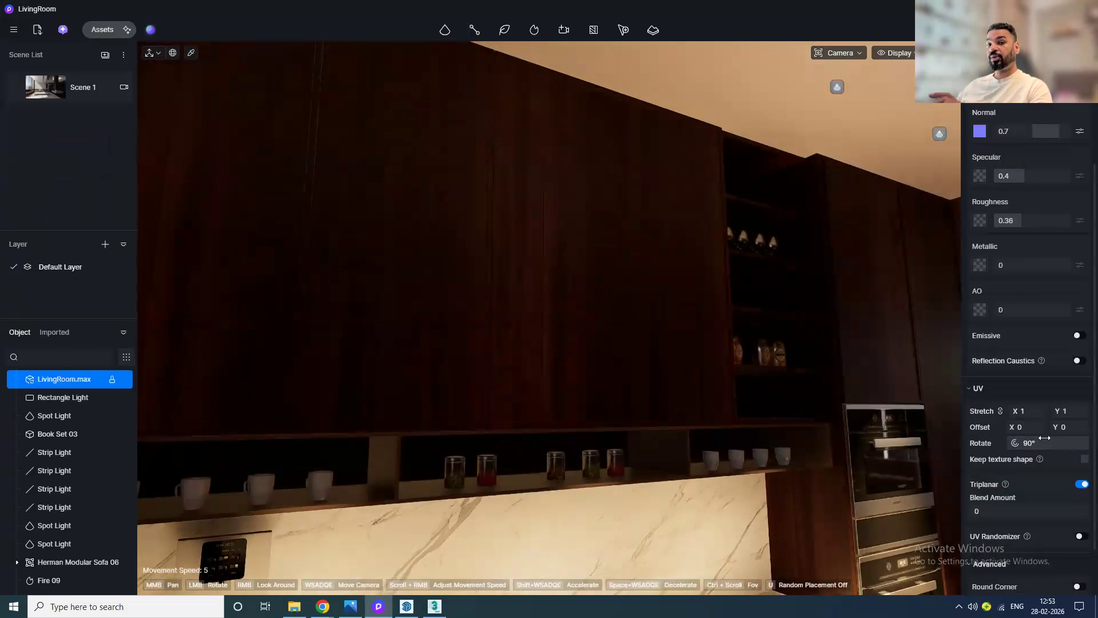
Step: Lower the brightness of the upper cabinets' wood colour map to -20
scroll(1043, 169, "up", 2)
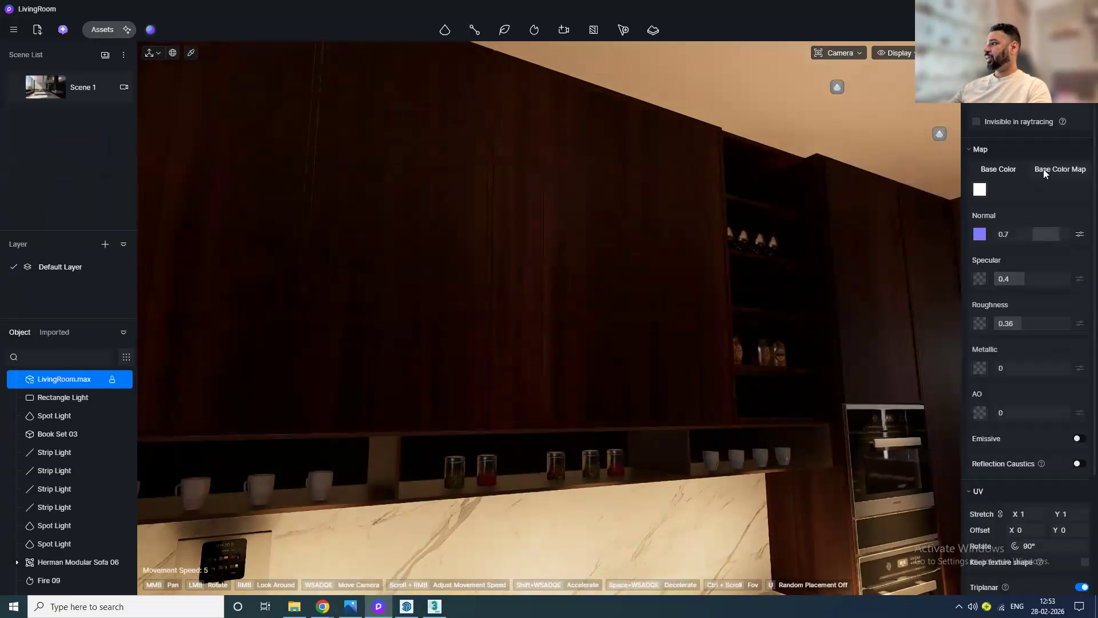
left_click(1080, 189)
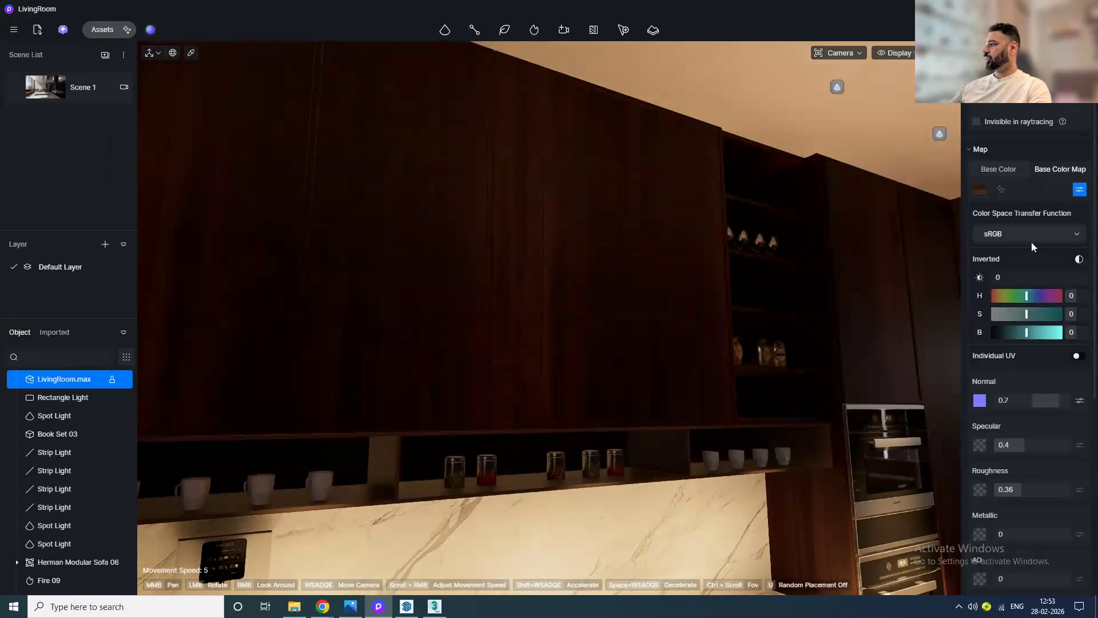
left_click_drag(1042, 277, 1013, 279)
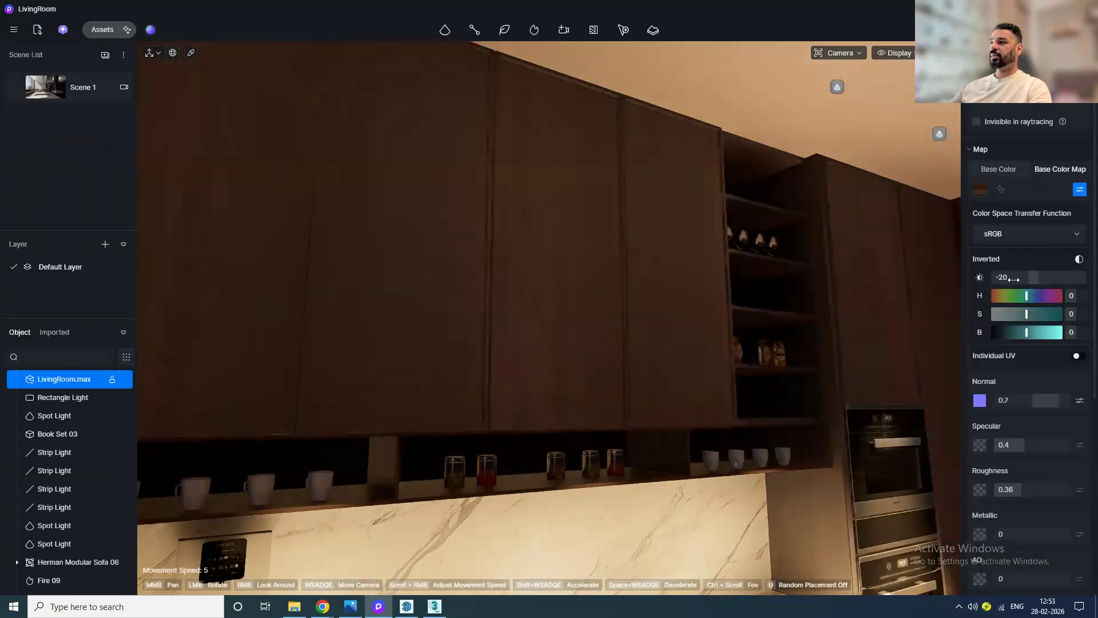
Step: Switch the cabinet material to a plain base colour and adjust it in the colour picker
left_click(996, 169)
left_click(982, 191)
mouse_move(881, 237)
left_mouse_down()
mouse_move(915, 248)
mouse_move(882, 225)
left_mouse_up()
left_click_drag(887, 302, 856, 317)
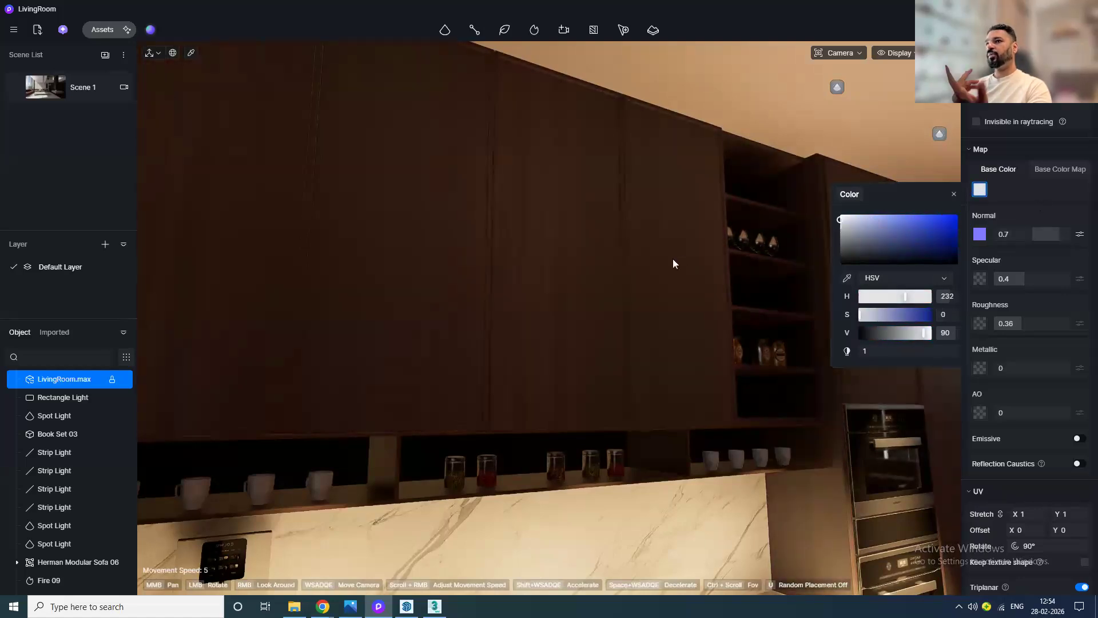
Step: Apply the African red bean tree material from the wood grain library to the upper cabinets
left_click(105, 31)
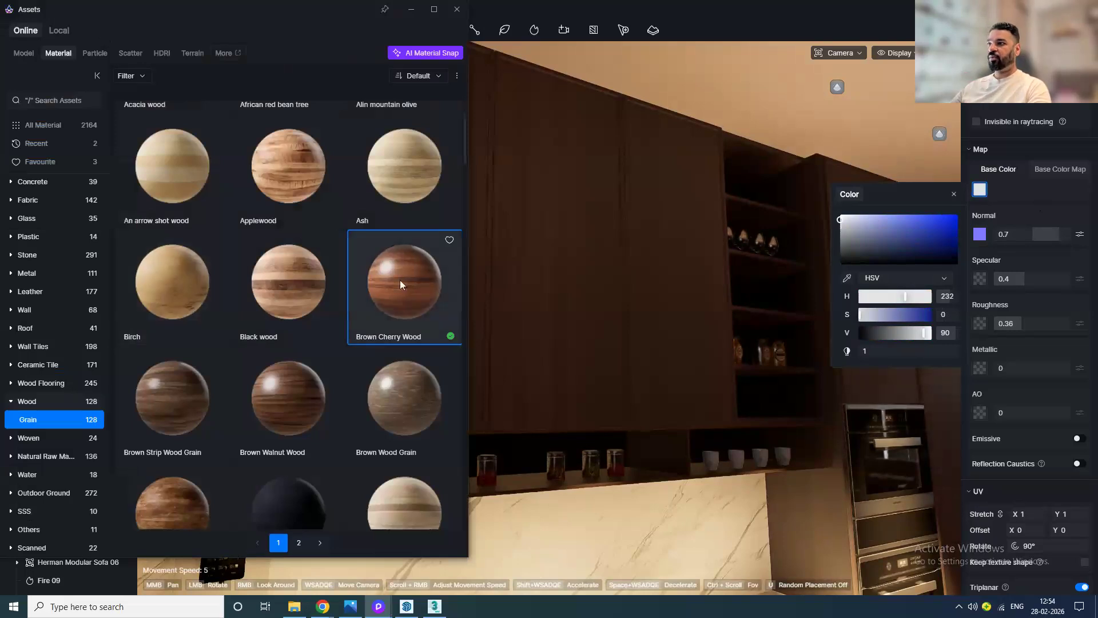
scroll(400, 280, "up", 2)
scroll(399, 279, "up", 1)
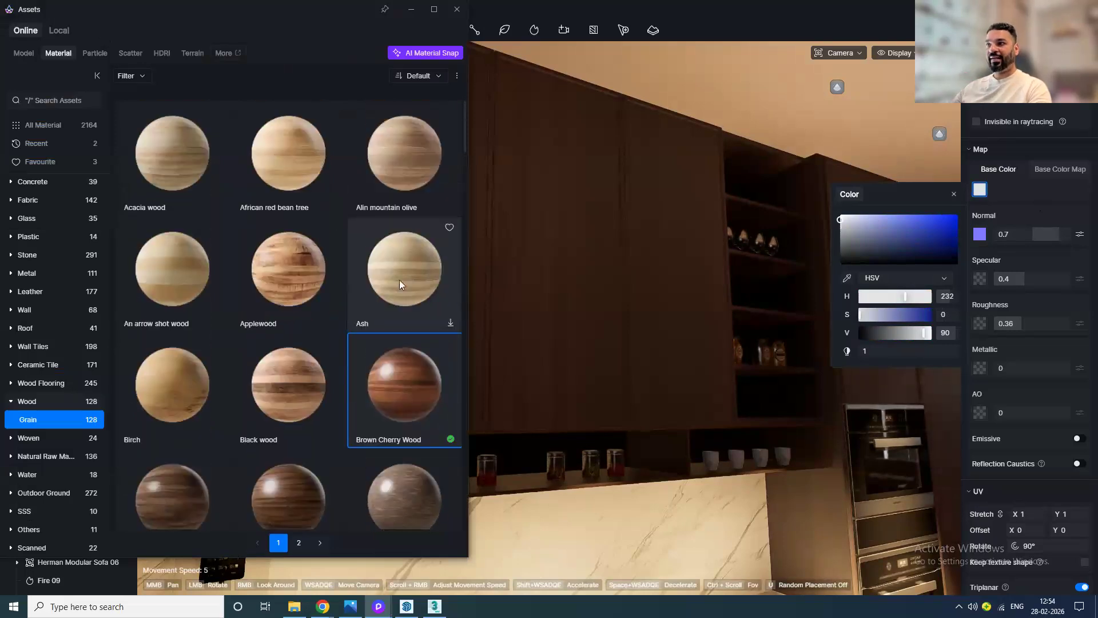
left_click(271, 184)
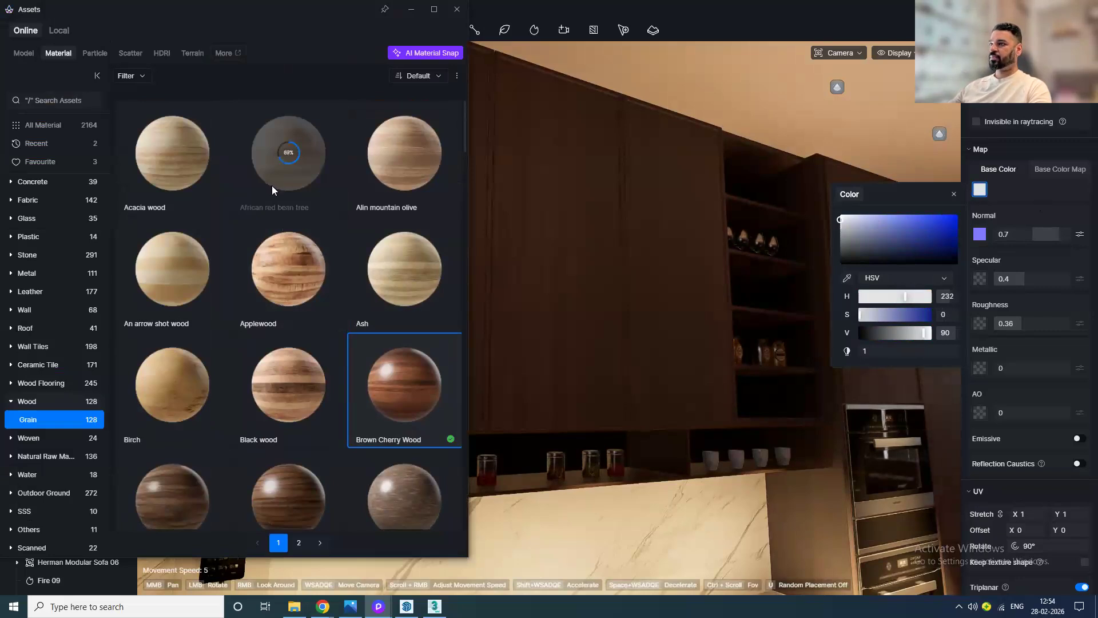
left_click_drag(294, 174, 575, 206)
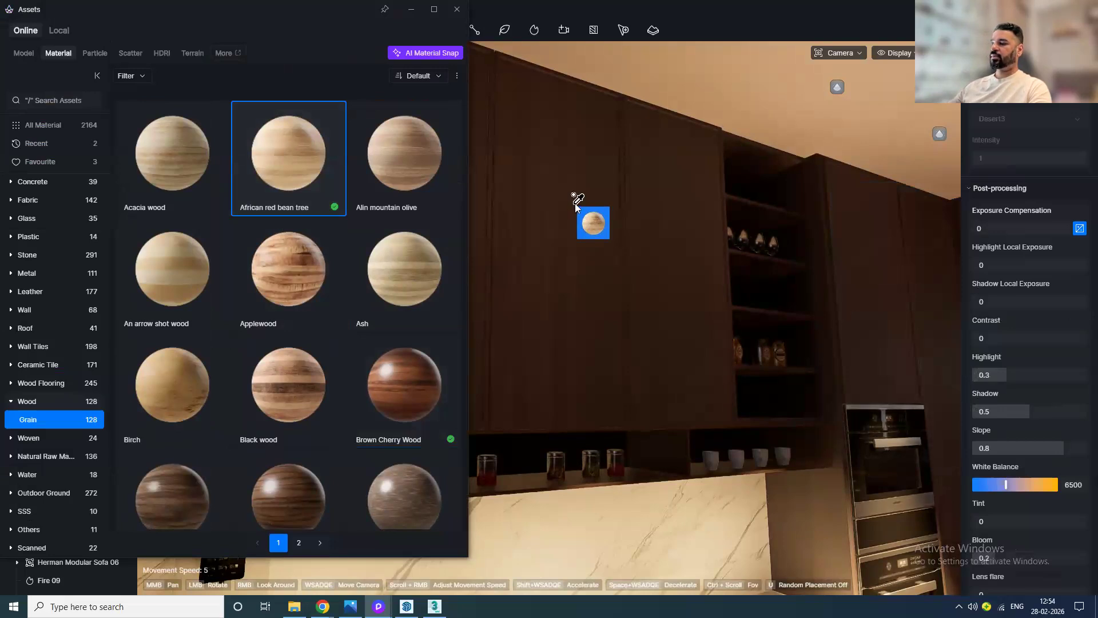
left_click_drag(575, 205, 576, 206)
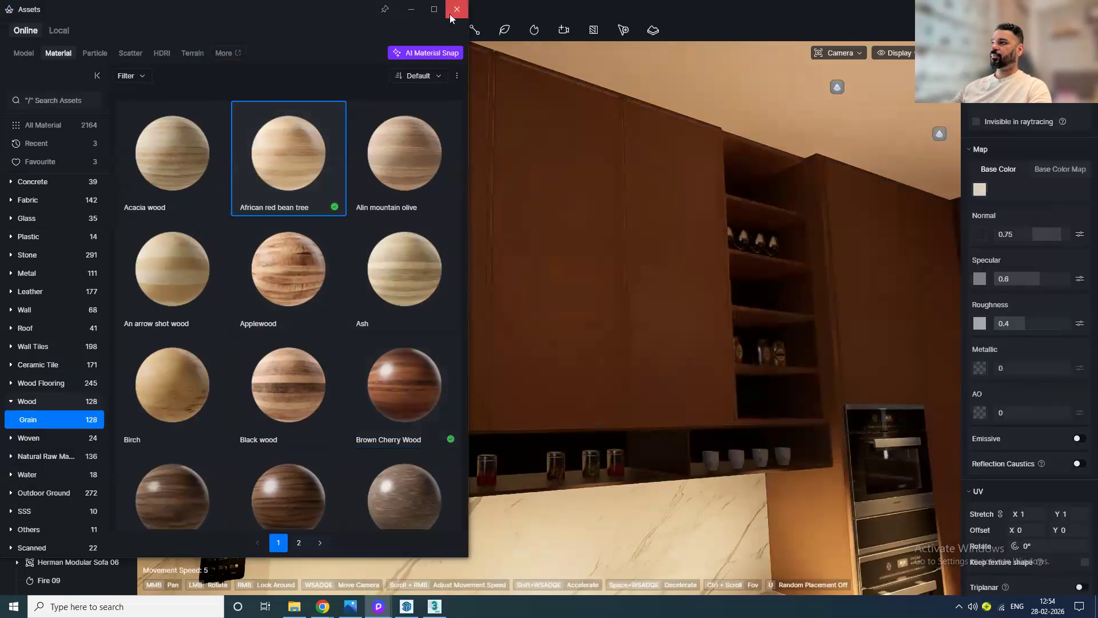
left_click(452, 17)
Step: Enable Triplanar mapping on the new cabinet wood material
scroll(1041, 503, "down", 1)
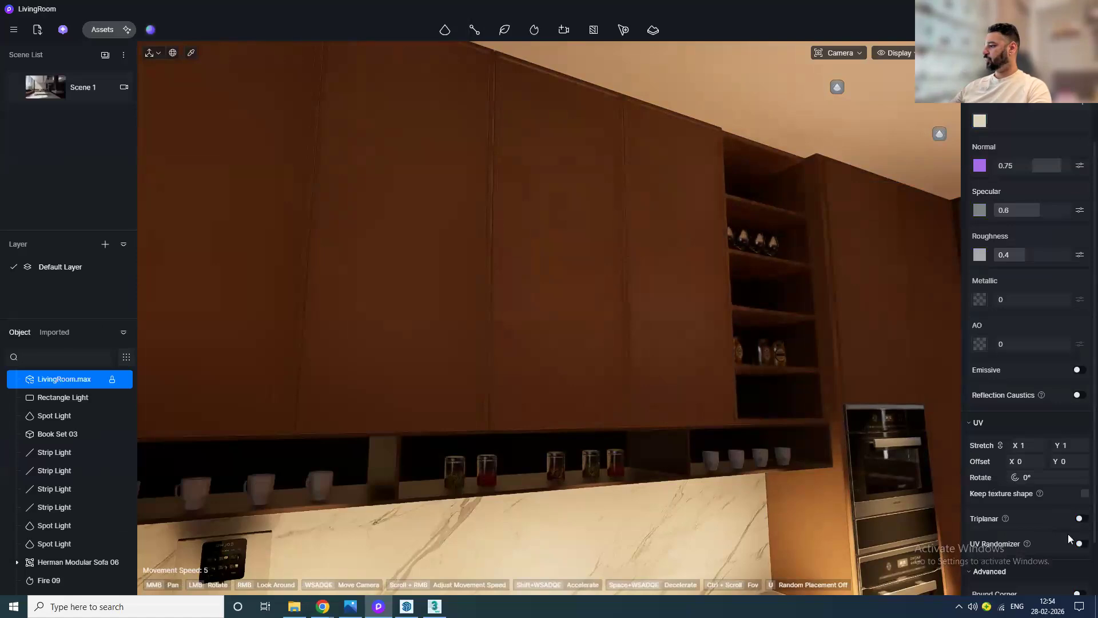
left_click(1081, 519)
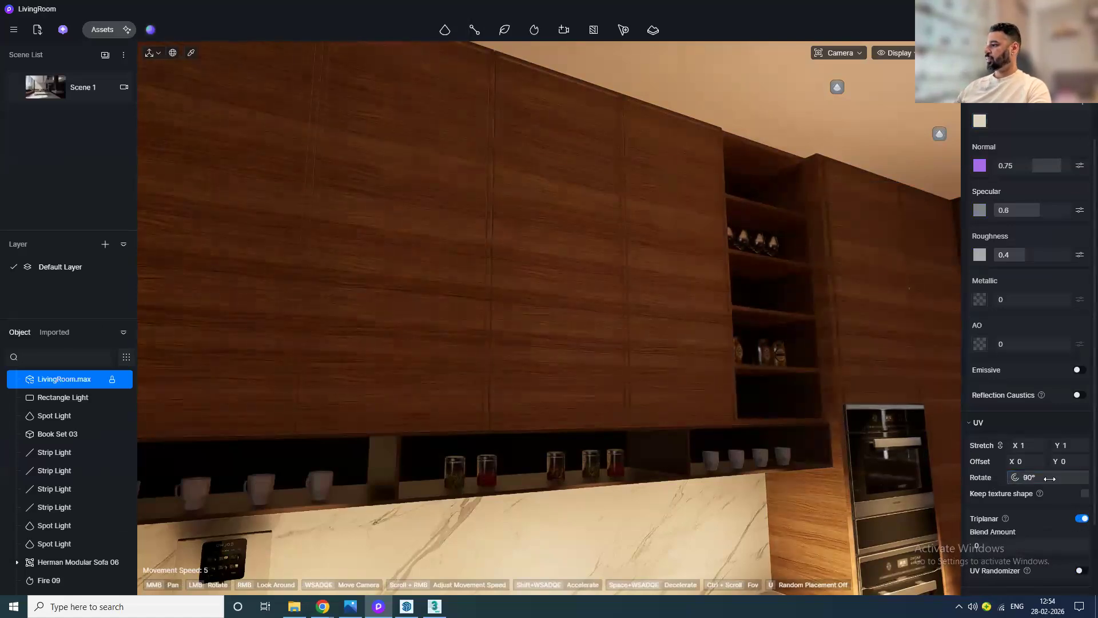
Step: Apply the Arabescato material from the Stone > Marble library to the kitchen backsplash wall
left_click_drag(399, 277, 574, 312)
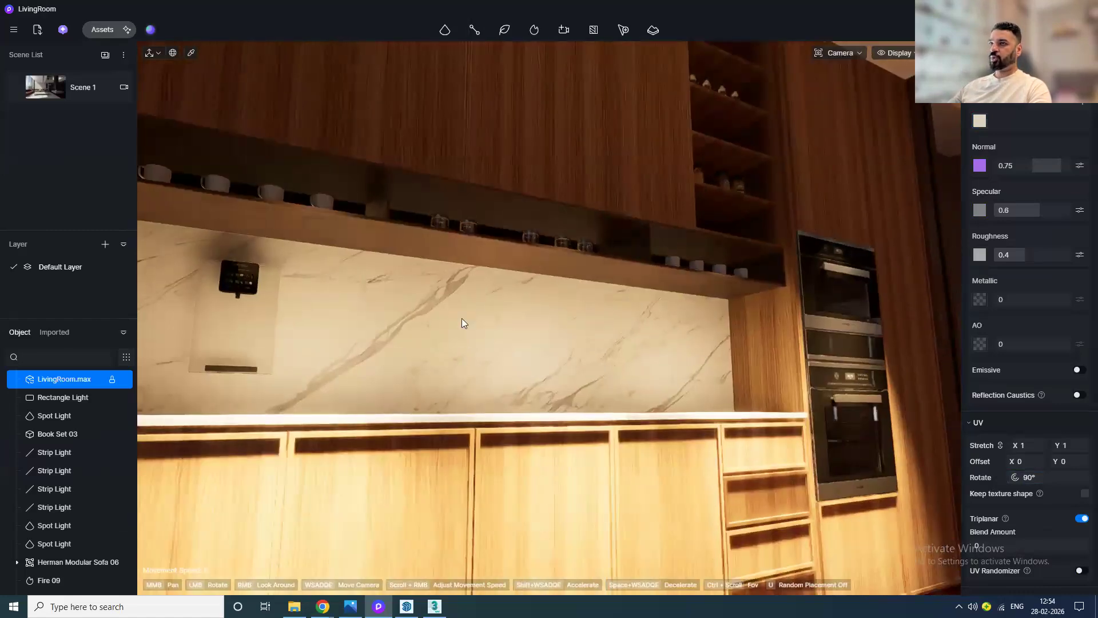
left_click(106, 30)
left_click(56, 253)
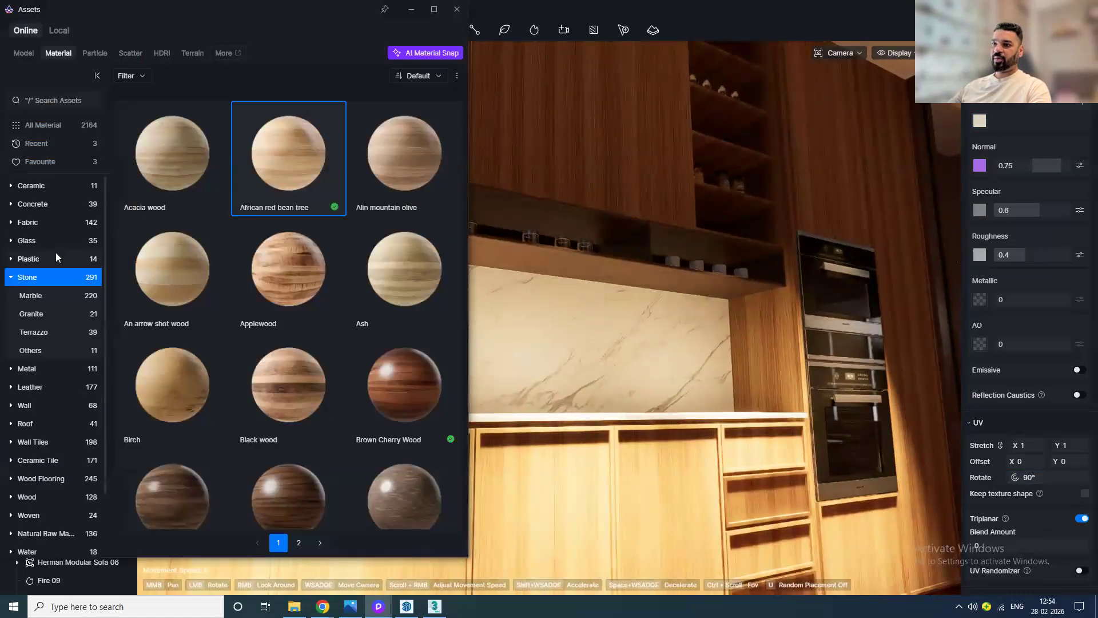
left_click(42, 298)
scroll(269, 417, "down", 8)
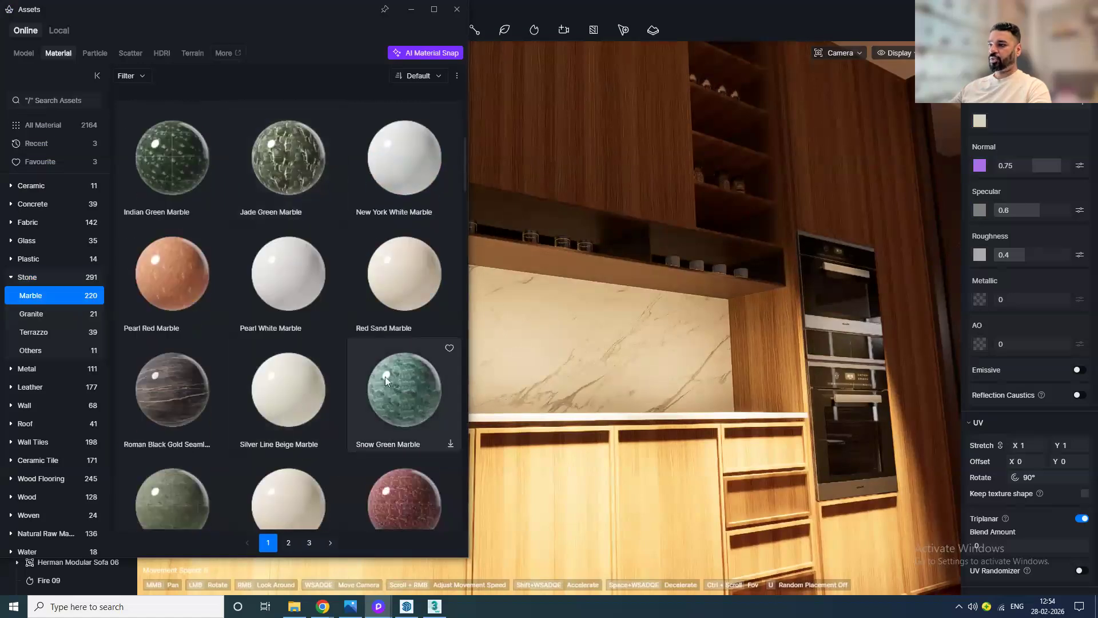
scroll(292, 423, "down", 4)
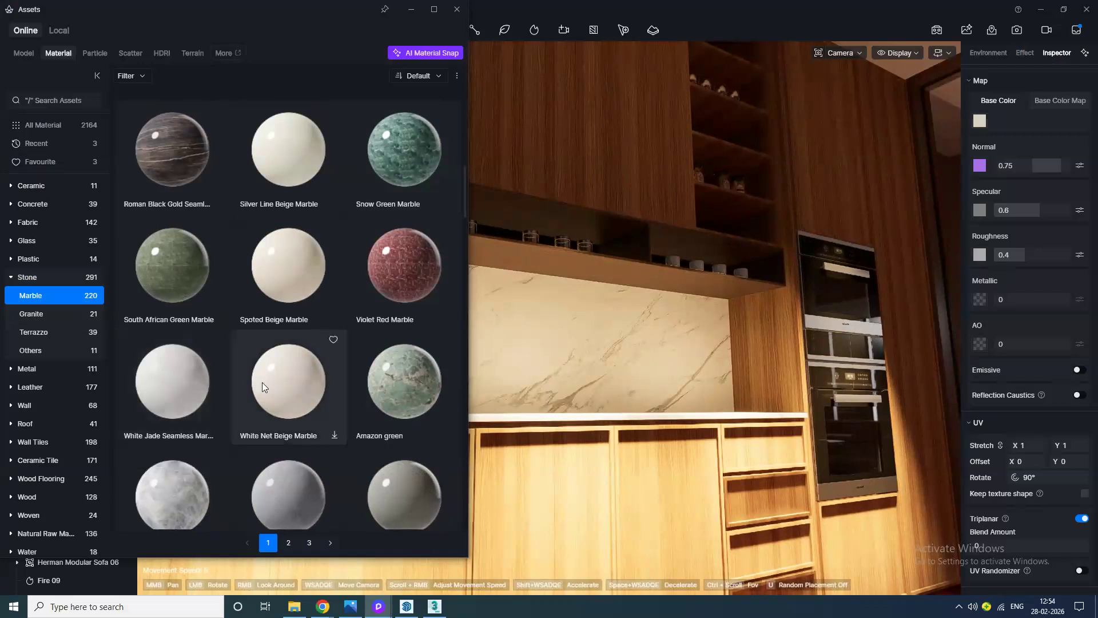
scroll(262, 382, "down", 1)
scroll(246, 366, "down", 1)
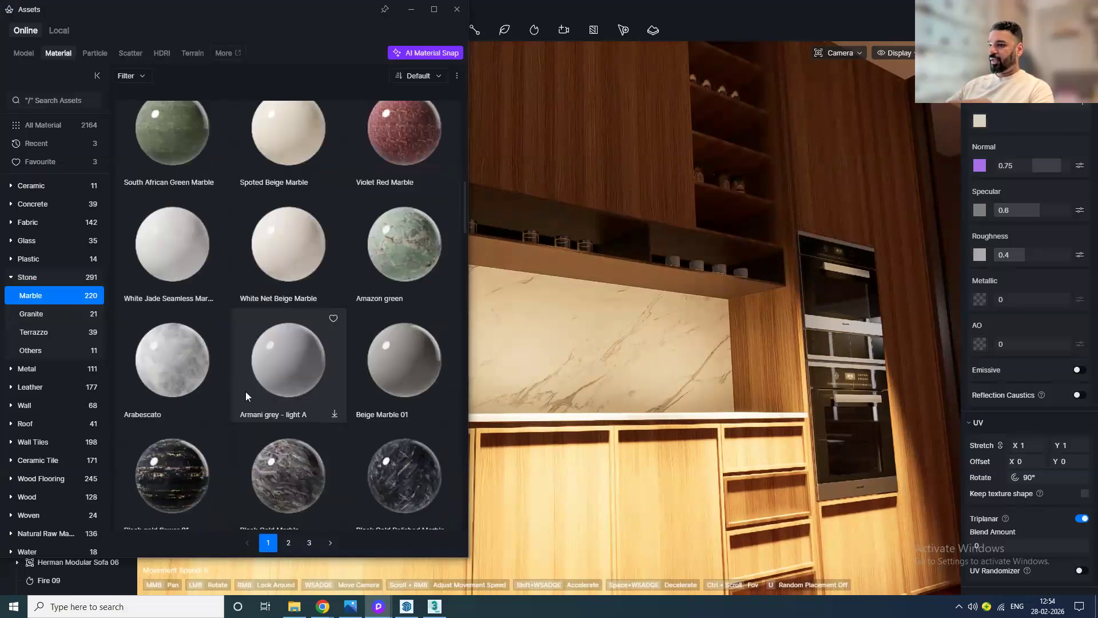
left_click(172, 388)
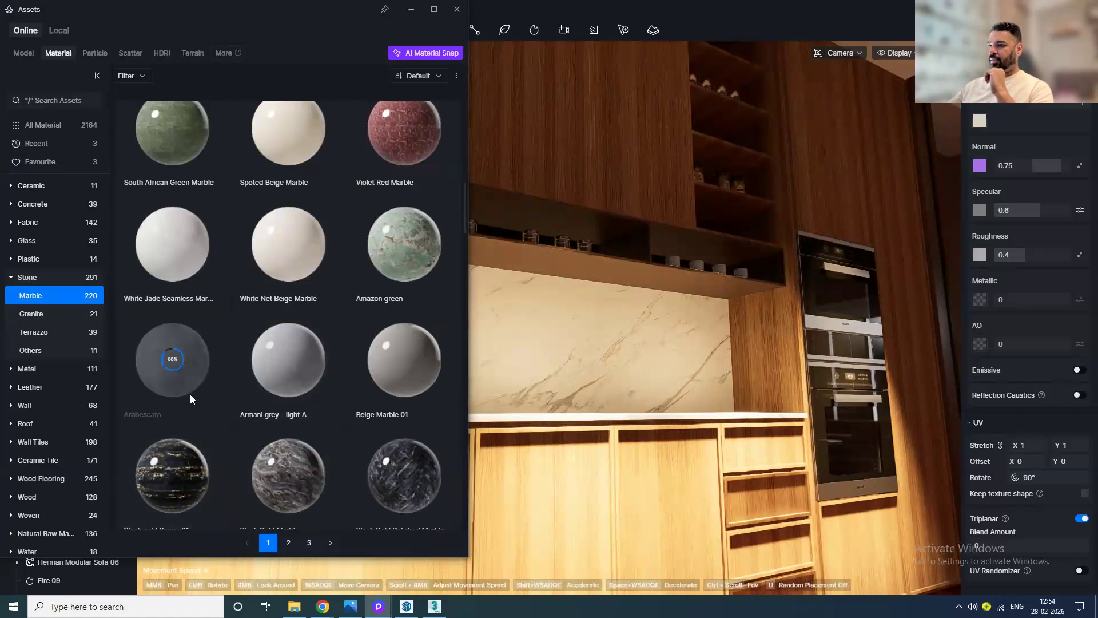
left_click_drag(191, 389, 715, 389)
left_click(456, 10)
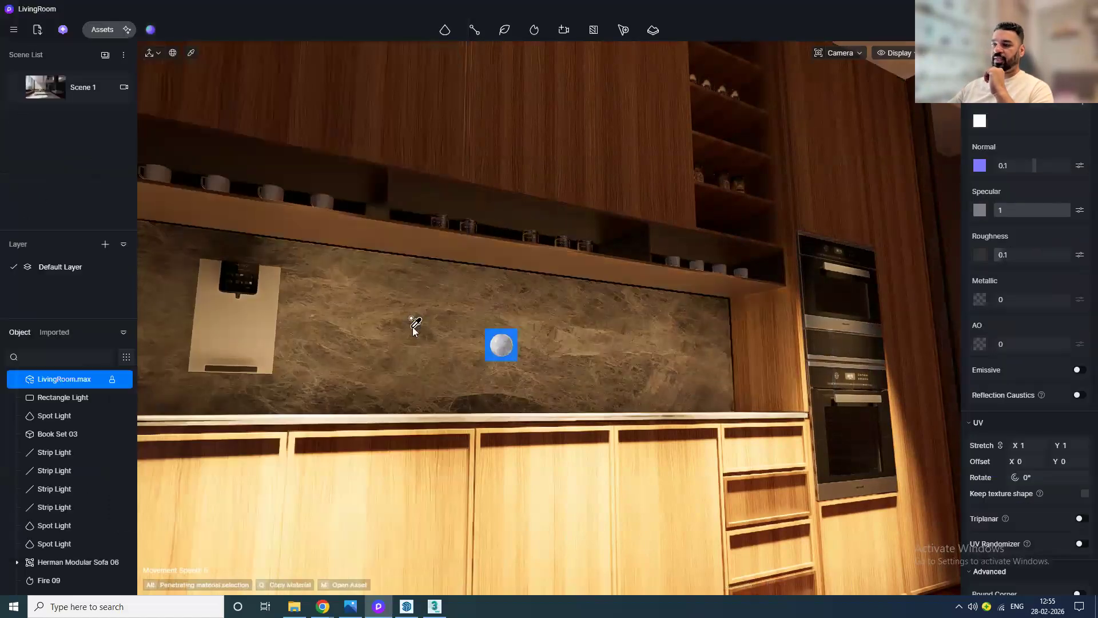
scroll(522, 368, "up", 2)
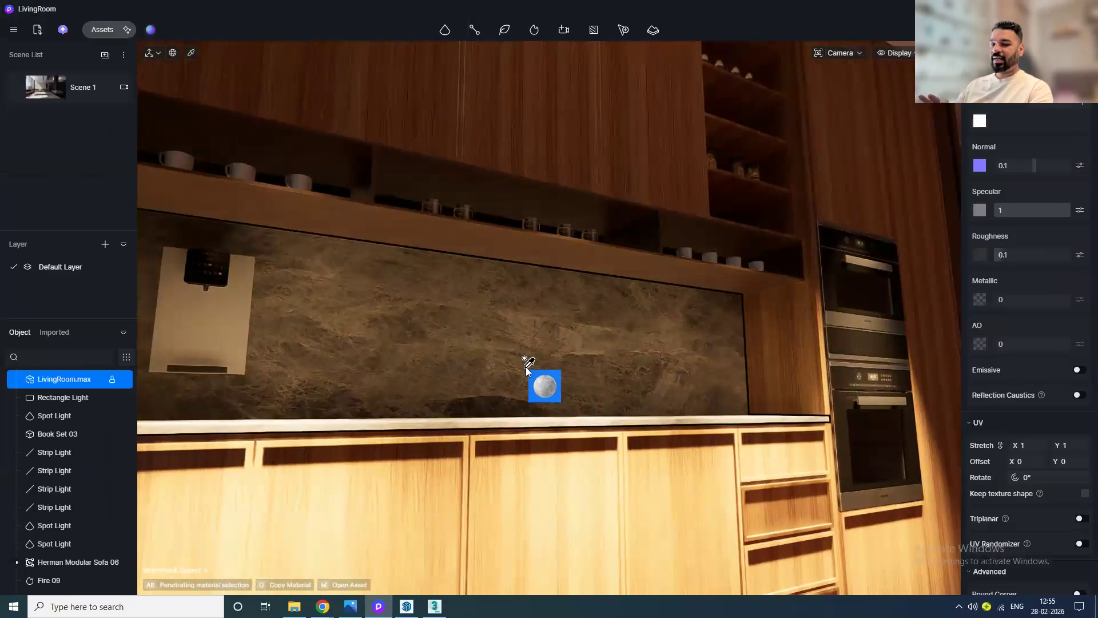
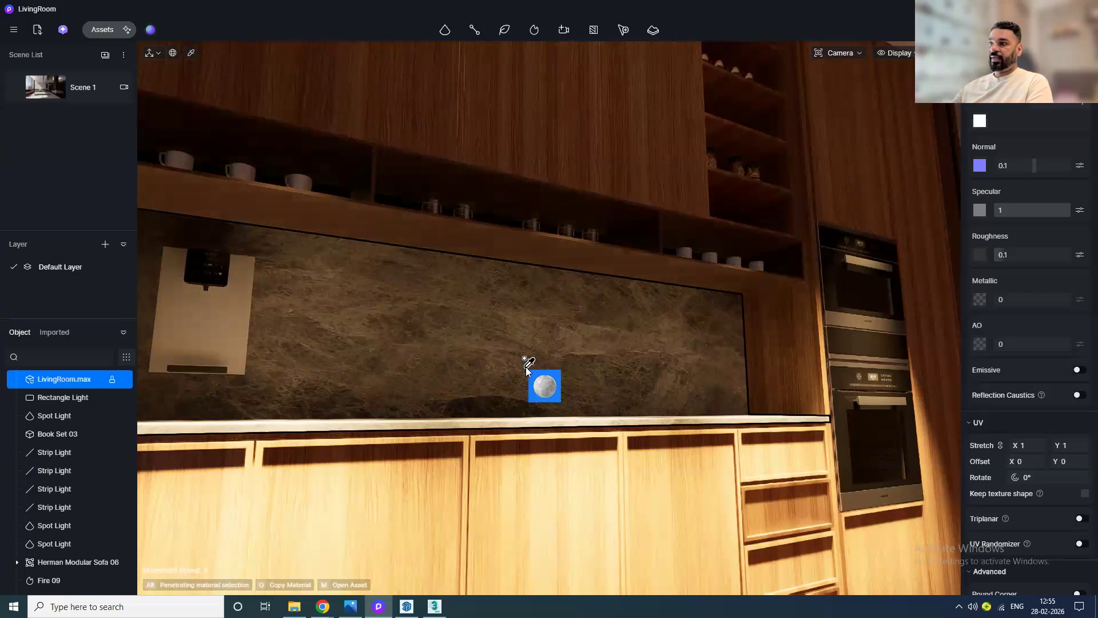
Step: Orbit around the kitchen to examine the new backsplash marble and cabinet wood materials
scroll(526, 368, "up", 4)
middle_click_drag(524, 409, 474, 418)
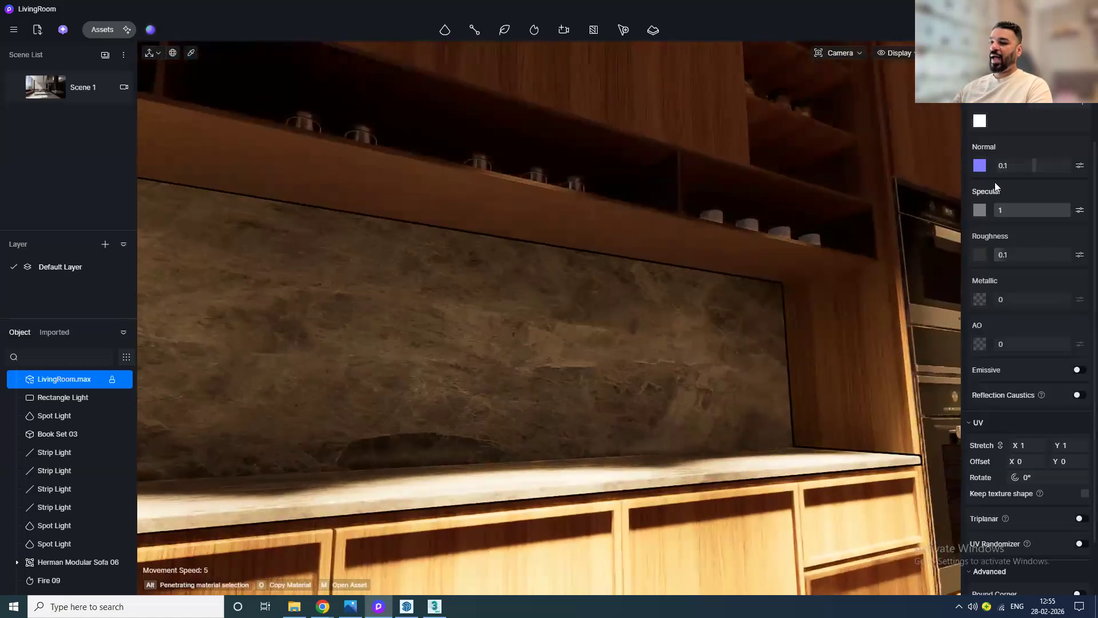
scroll(679, 418, "down", 4)
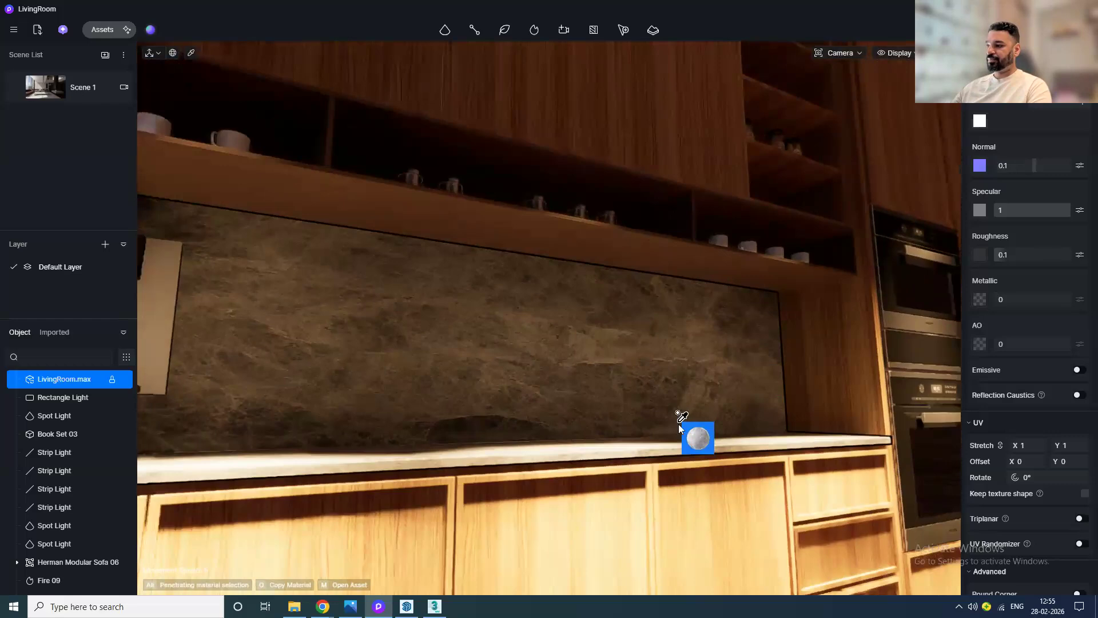
middle_click_drag(686, 492, 685, 425)
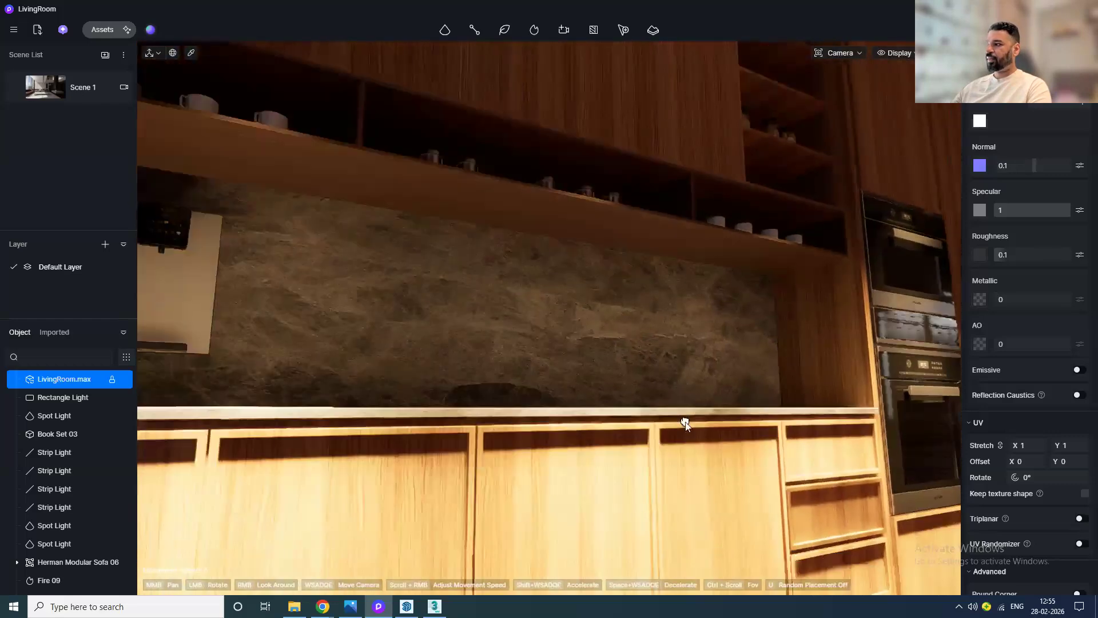
scroll(686, 424, "down", 2)
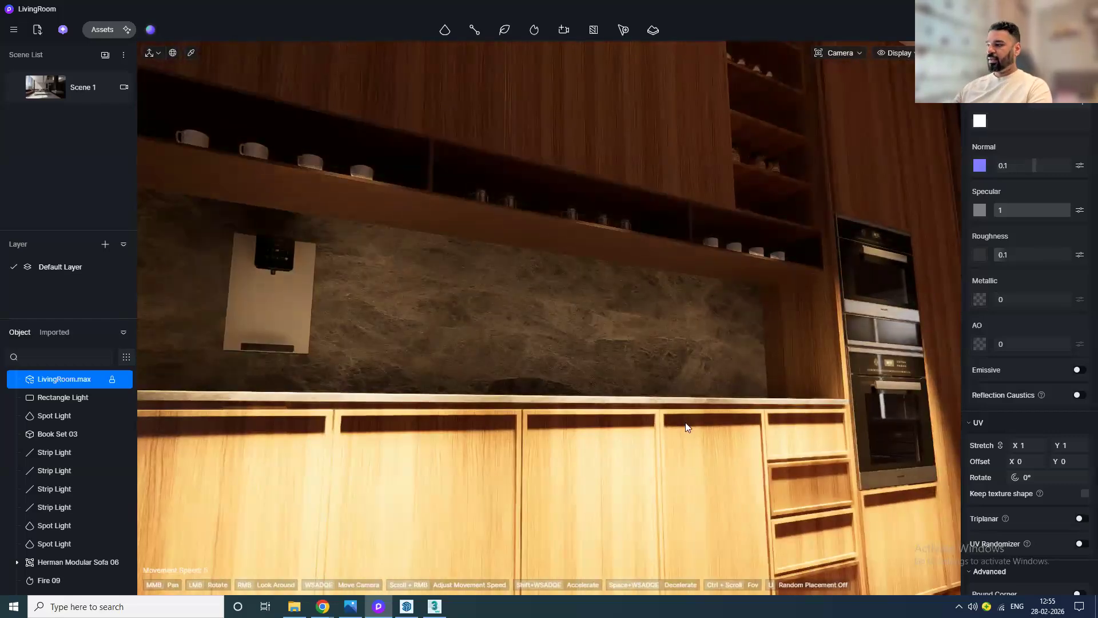
scroll(686, 422, "down", 1)
scroll(683, 414, "down", 6)
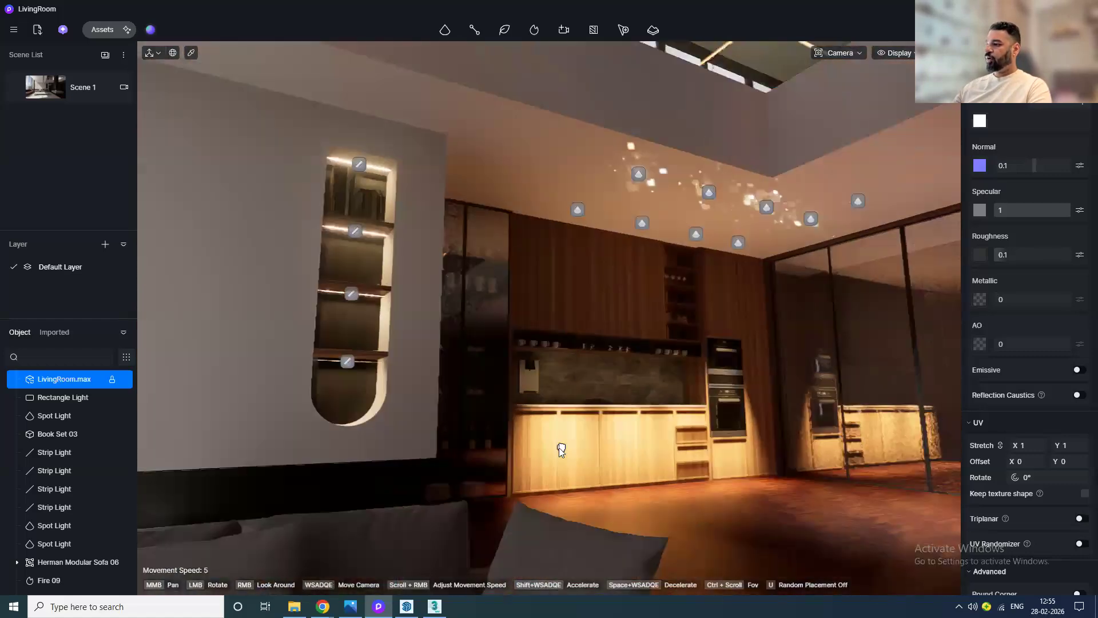
middle_click_drag(559, 447, 516, 442)
scroll(516, 443, "down", 1)
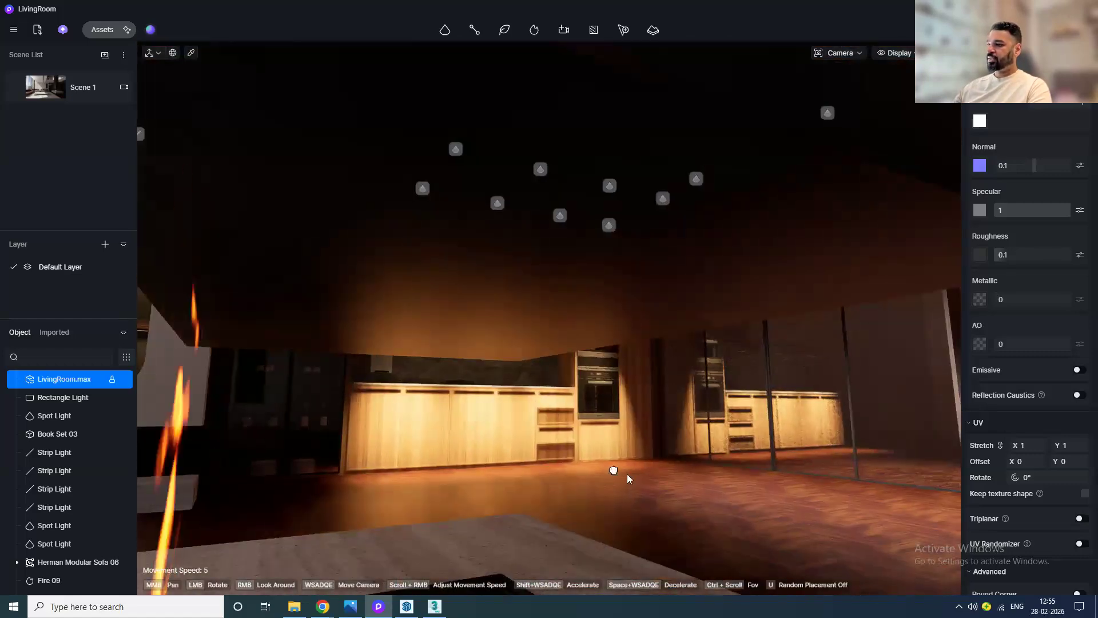
scroll(653, 483, "up", 1)
middle_click_drag(653, 483, 737, 503)
mouse_move(575, 418)
left_mouse_down()
mouse_move(608, 473)
mouse_move(551, 423)
left_mouse_up()
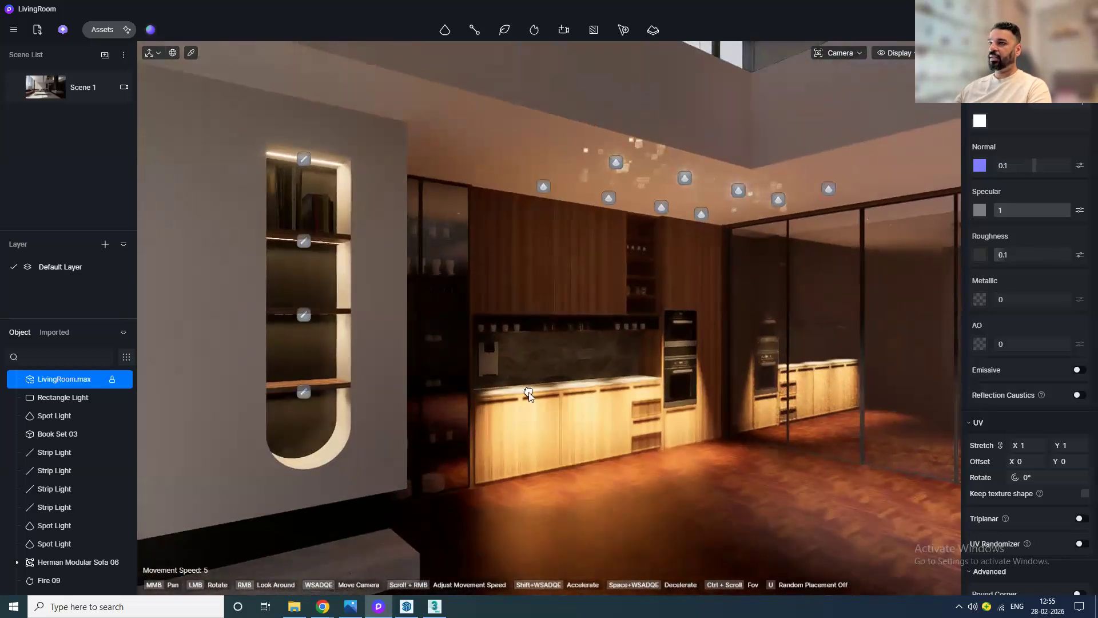
Step: Place the Vieques Dining Table 14 from the Indoor > Furniture > Table model library in the kitchen and adjust its width
left_click(102, 29)
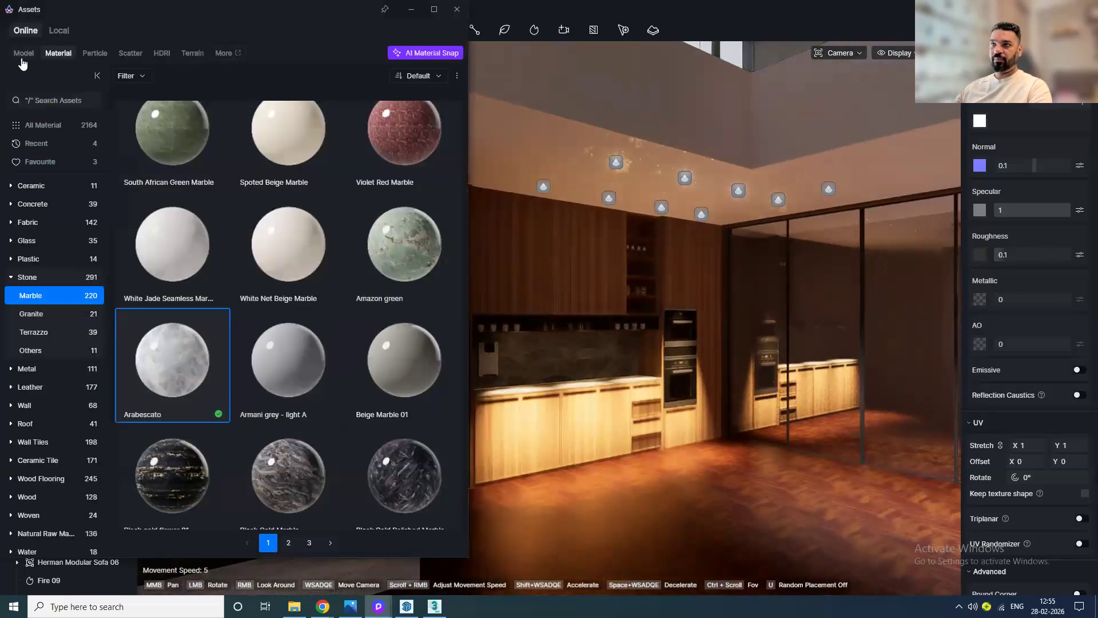
left_click(23, 53)
left_click(49, 296)
left_click(47, 314)
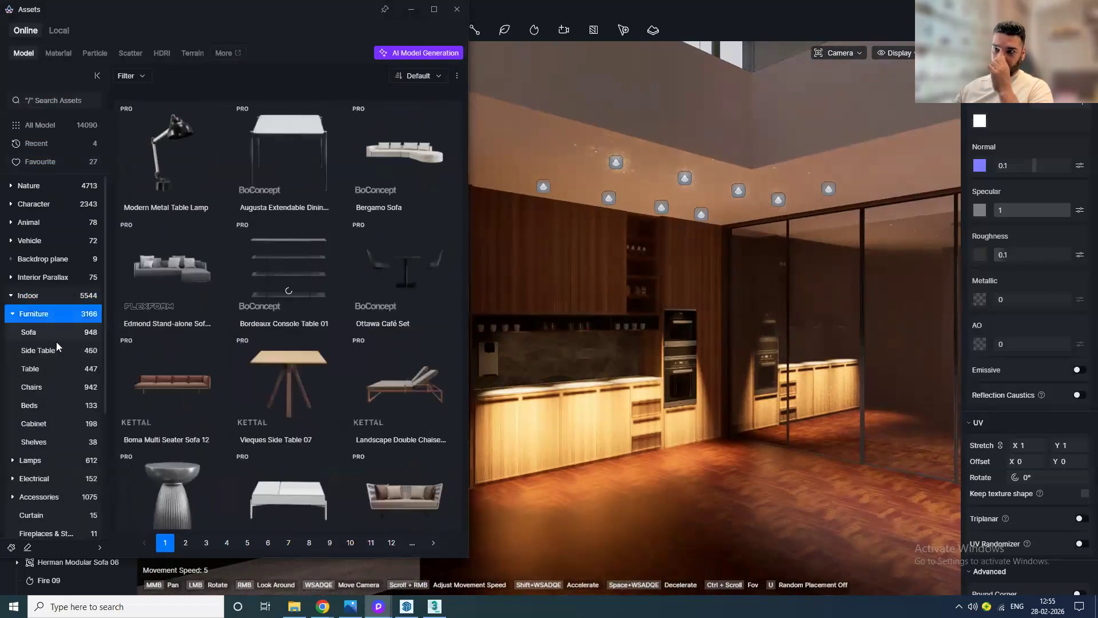
left_click(53, 369)
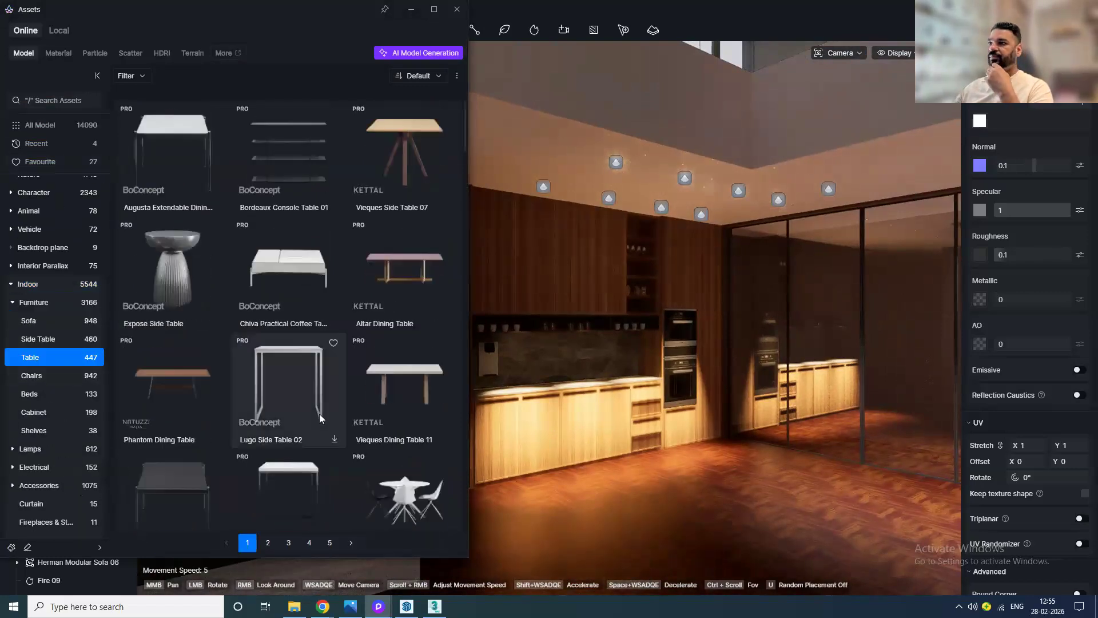
scroll(326, 409, "down", 3)
scroll(326, 409, "down", 3)
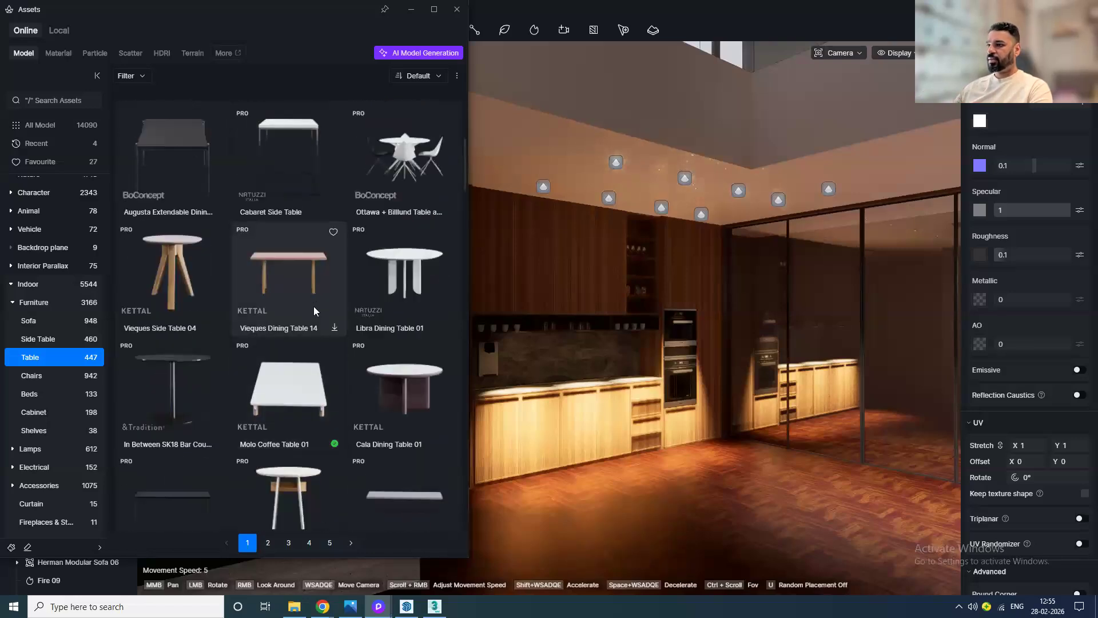
left_click(318, 300)
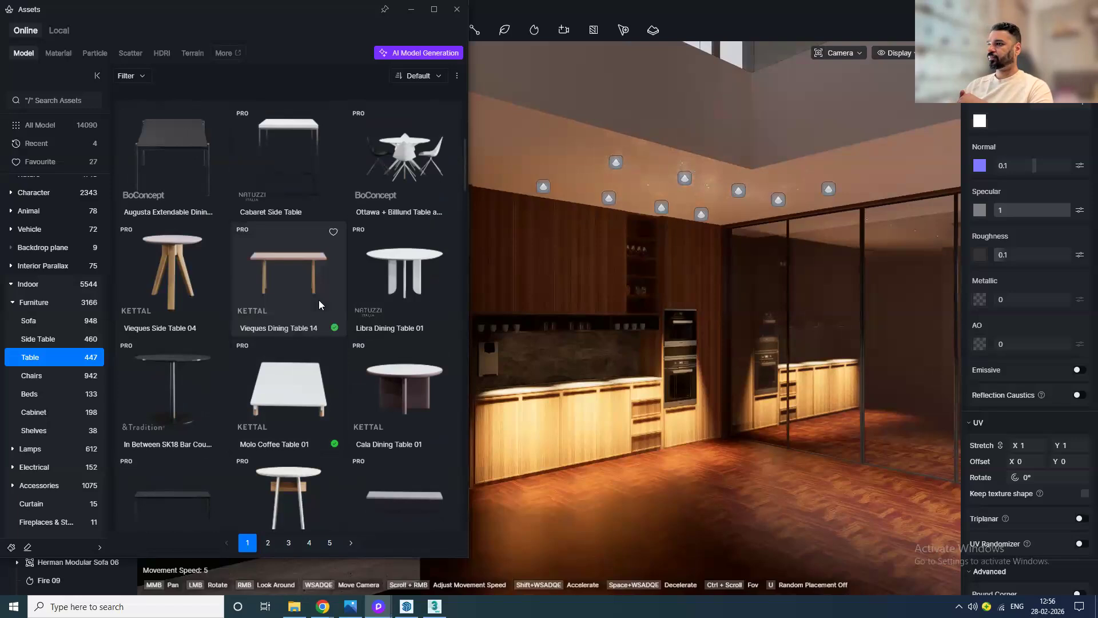
left_click(319, 300)
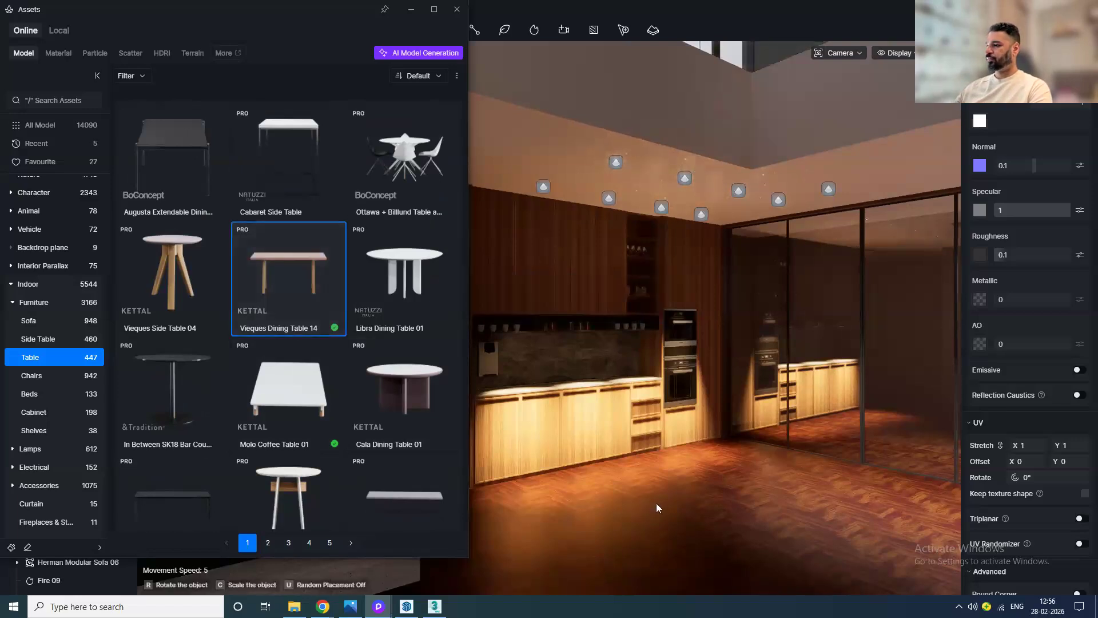
left_click(651, 518)
left_click_drag(697, 521, 761, 486)
left_click_drag(984, 293, 896, 294)
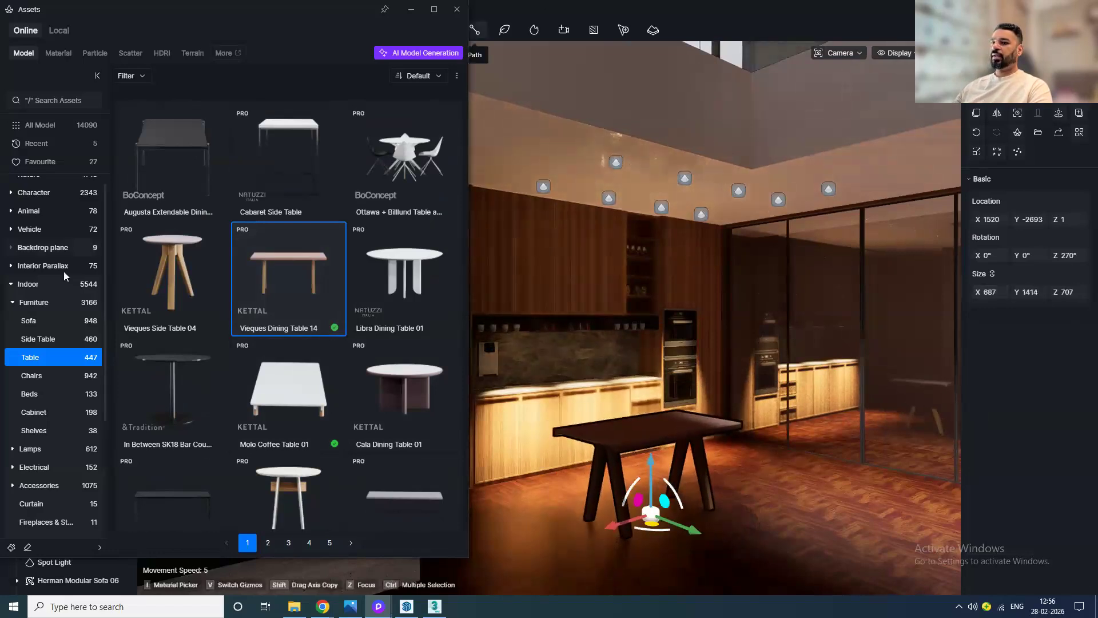
Step: Place a Rely HW37 Lounge Chair from the Chairs model library beside the dining table
left_click(46, 379)
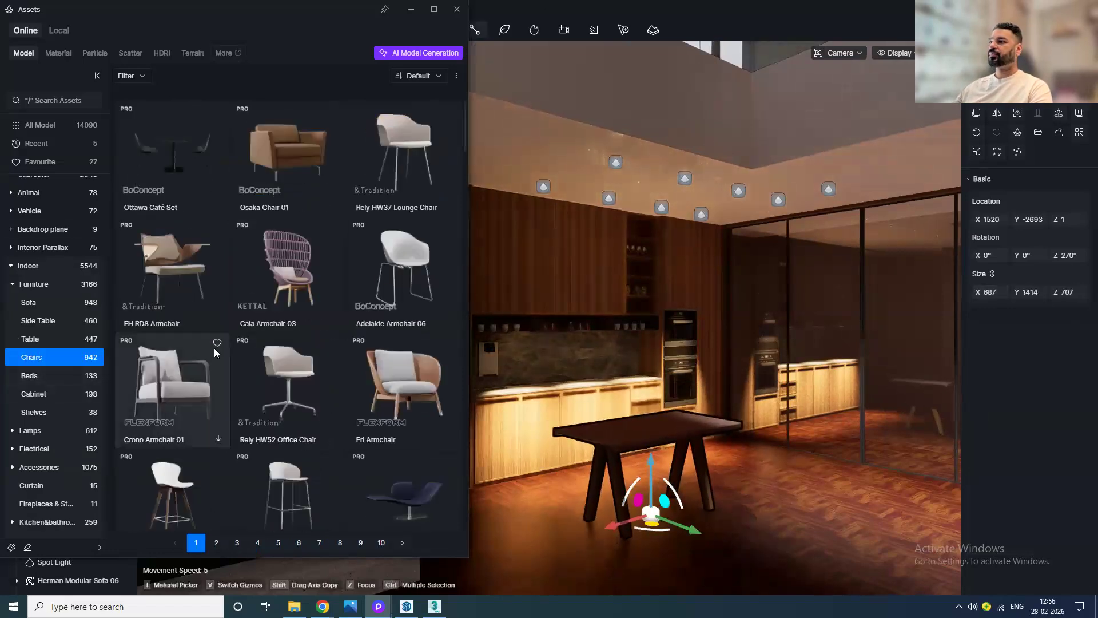
scroll(398, 345, "down", 3)
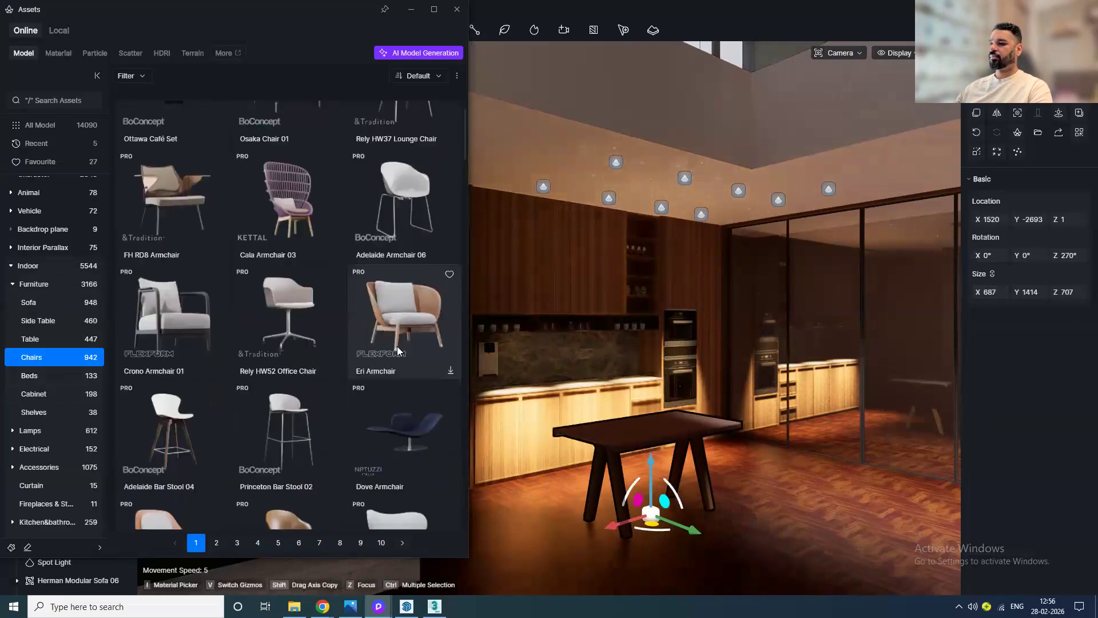
scroll(389, 366, "down", 4)
scroll(356, 424, "up", 7)
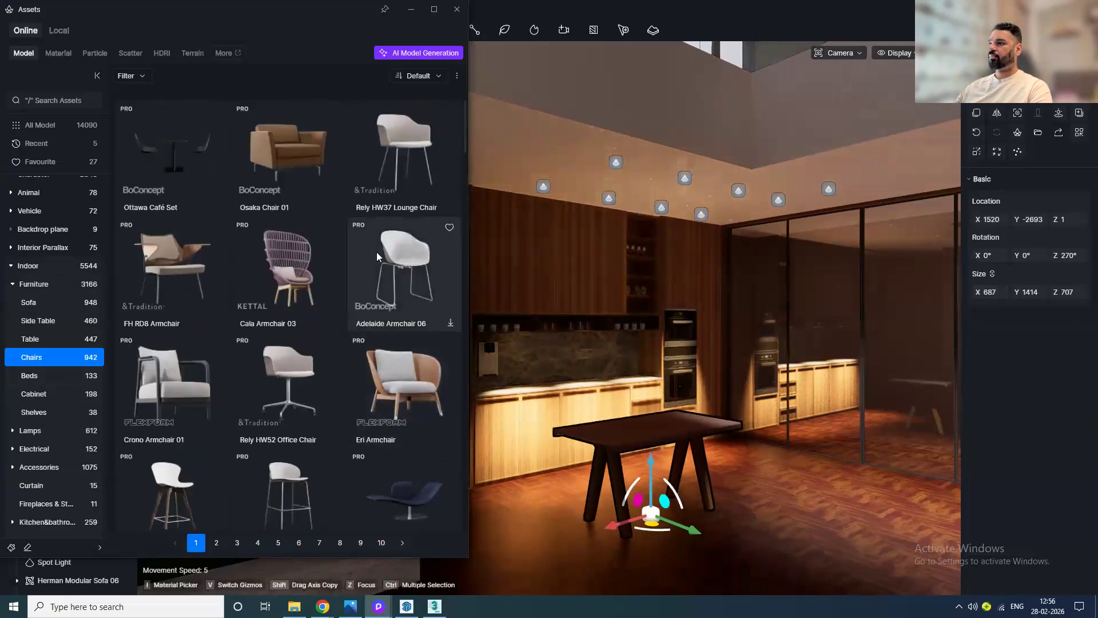
scroll(353, 440, "down", 5)
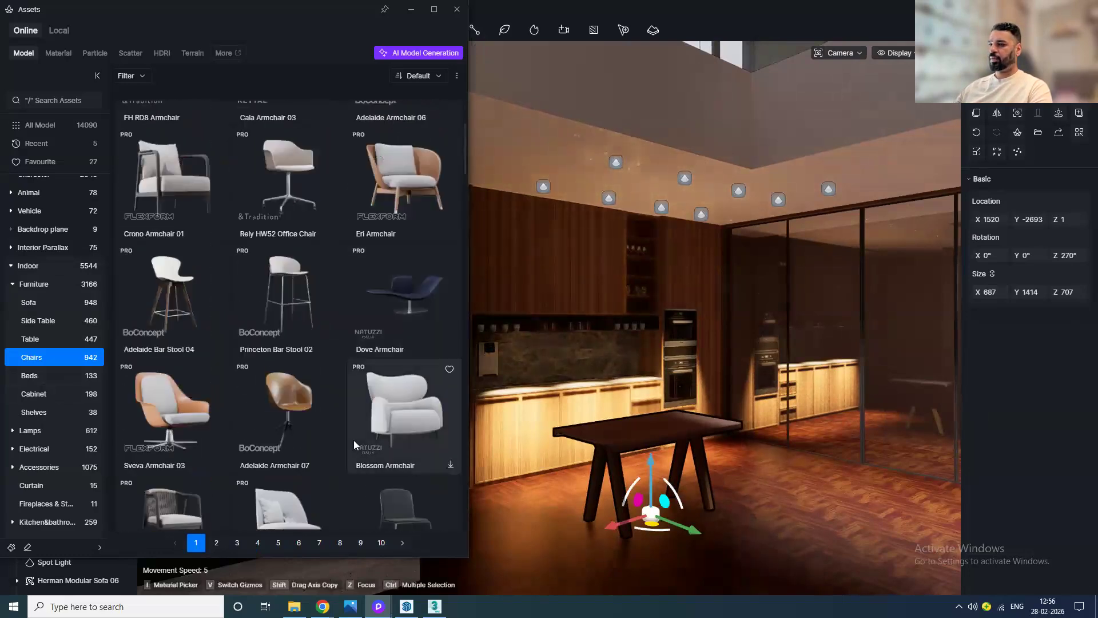
scroll(353, 438, "up", 5)
left_click(414, 183)
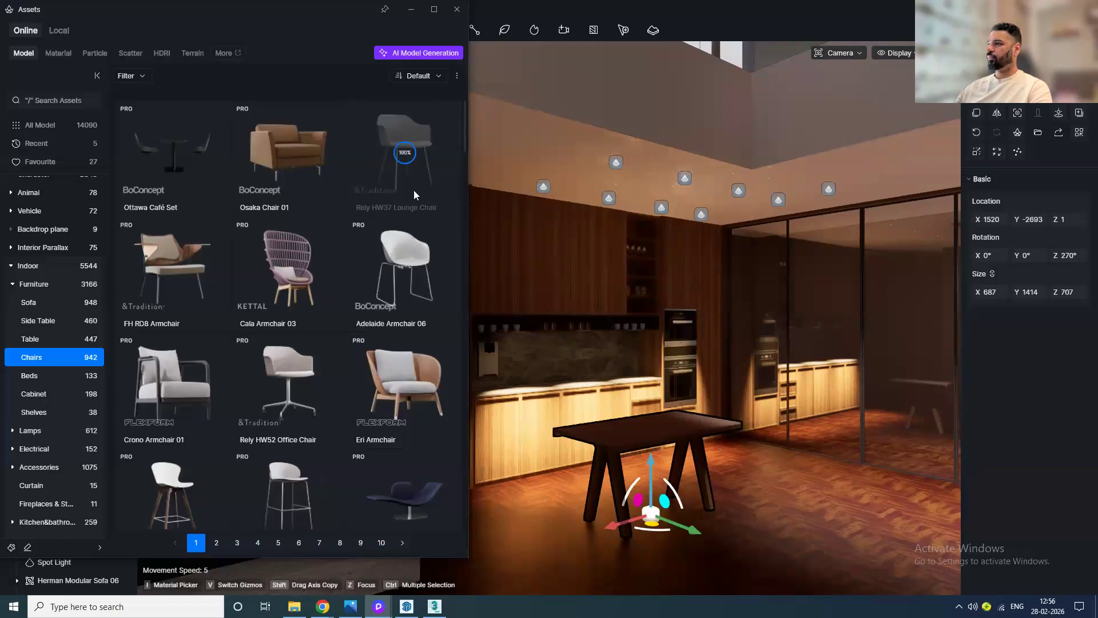
left_click(459, 15)
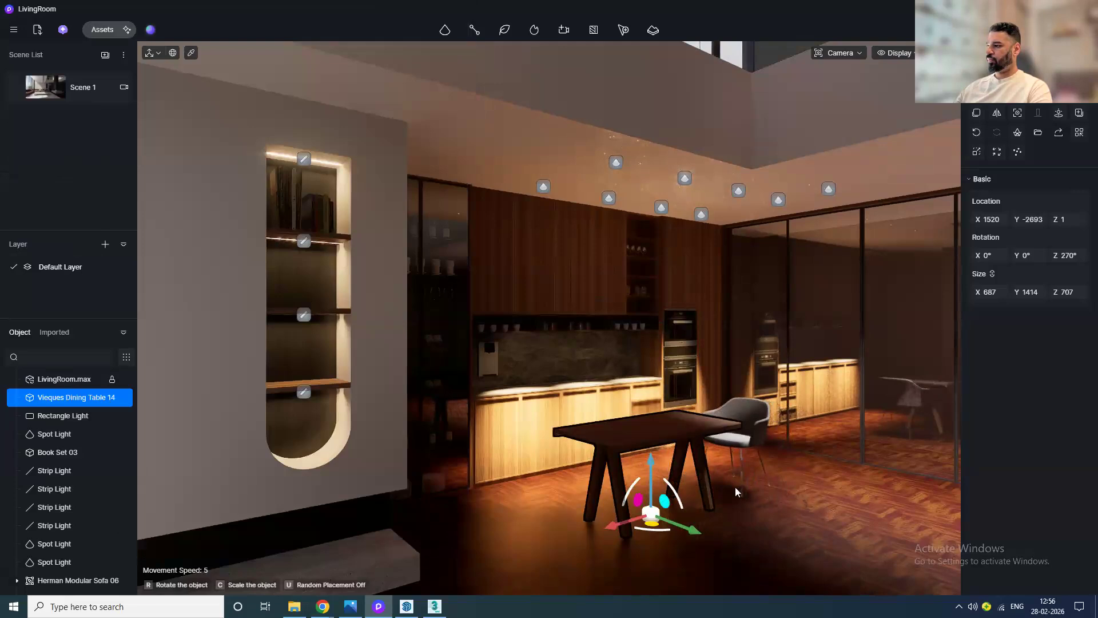
left_click(736, 486)
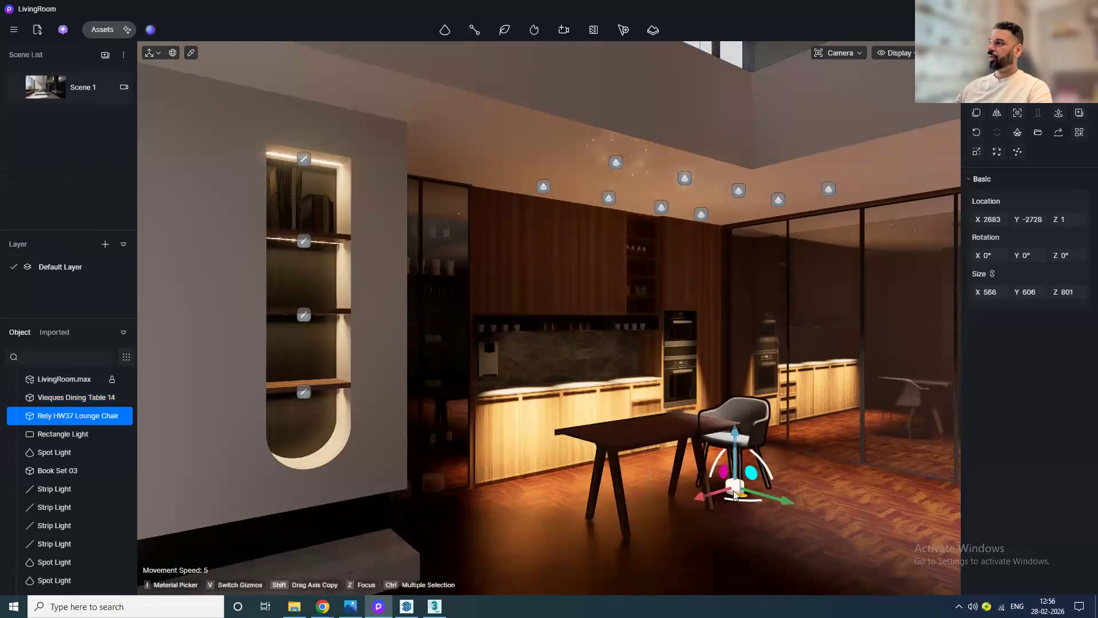
Step: Place the Howan black metal chandelier from Lamps > Chandeliers in the kitchen and set its Z rotation to 90°
left_click(106, 31)
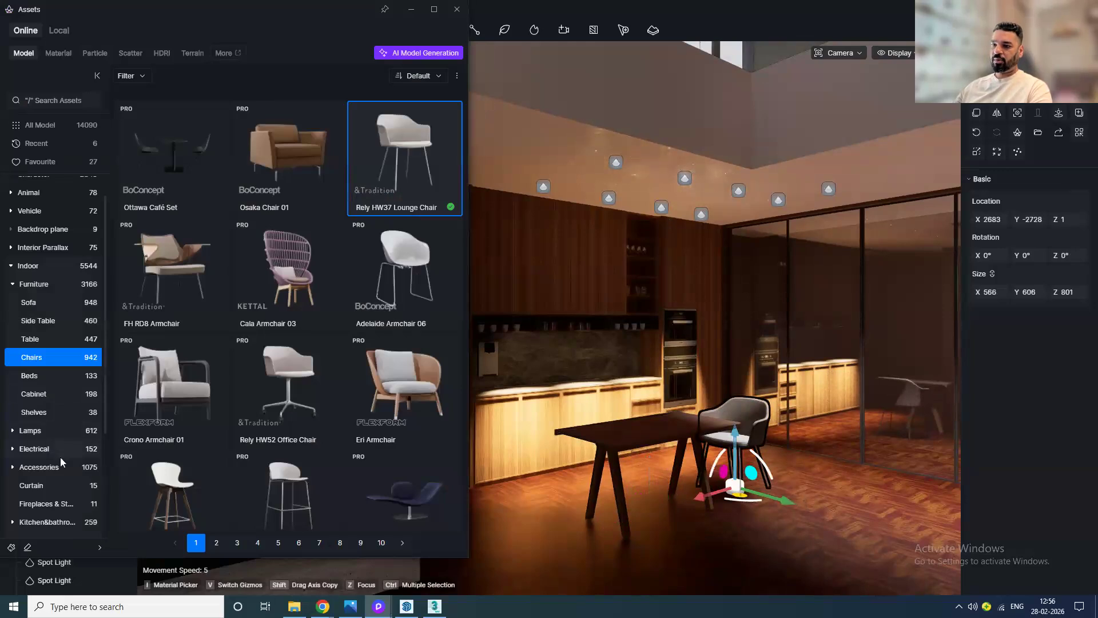
left_click(65, 434)
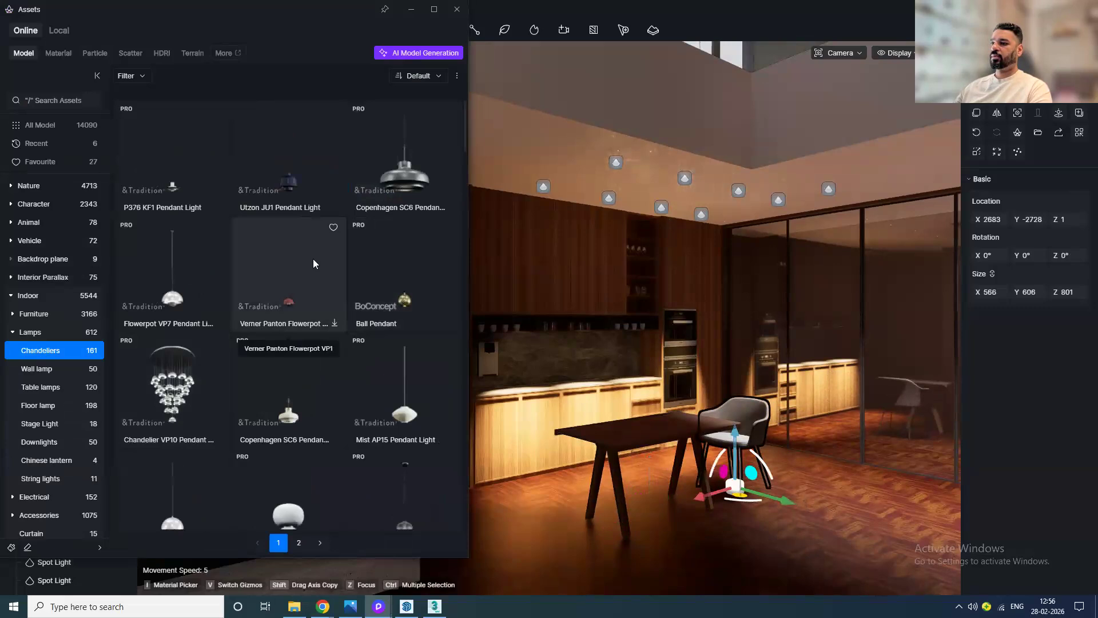
scroll(312, 263, "down", 1)
scroll(291, 350, "down", 5)
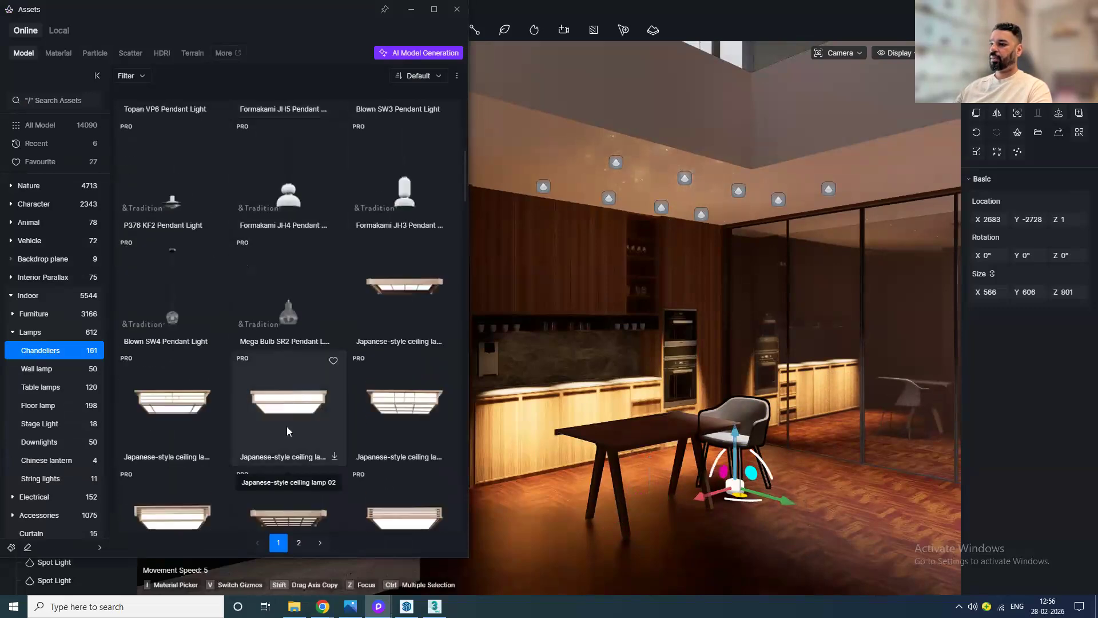
scroll(287, 427, "down", 5)
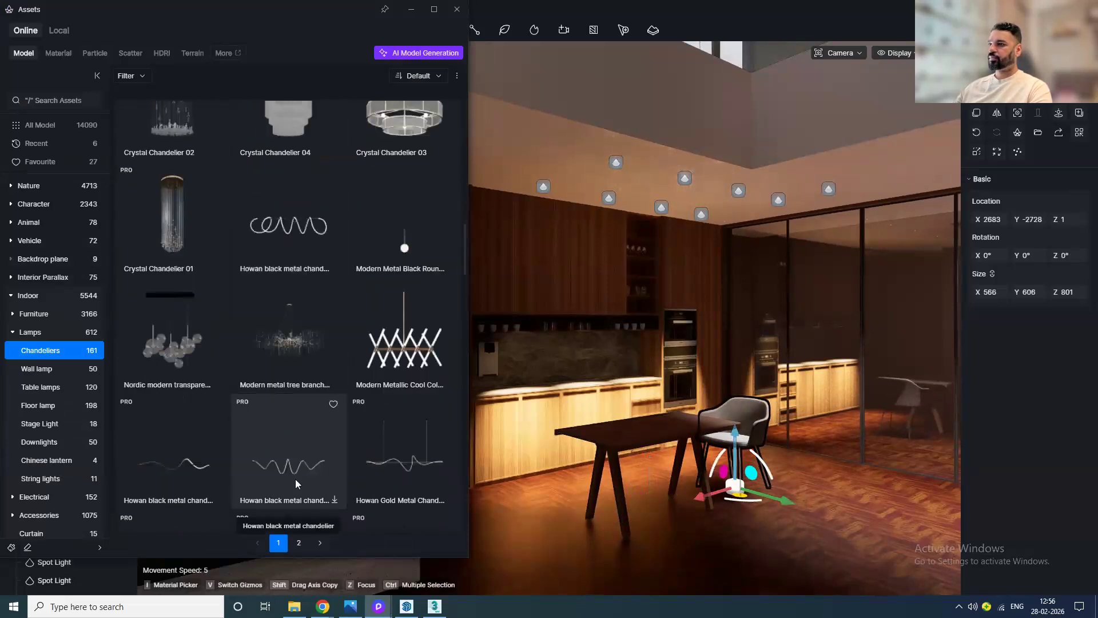
left_click(273, 231)
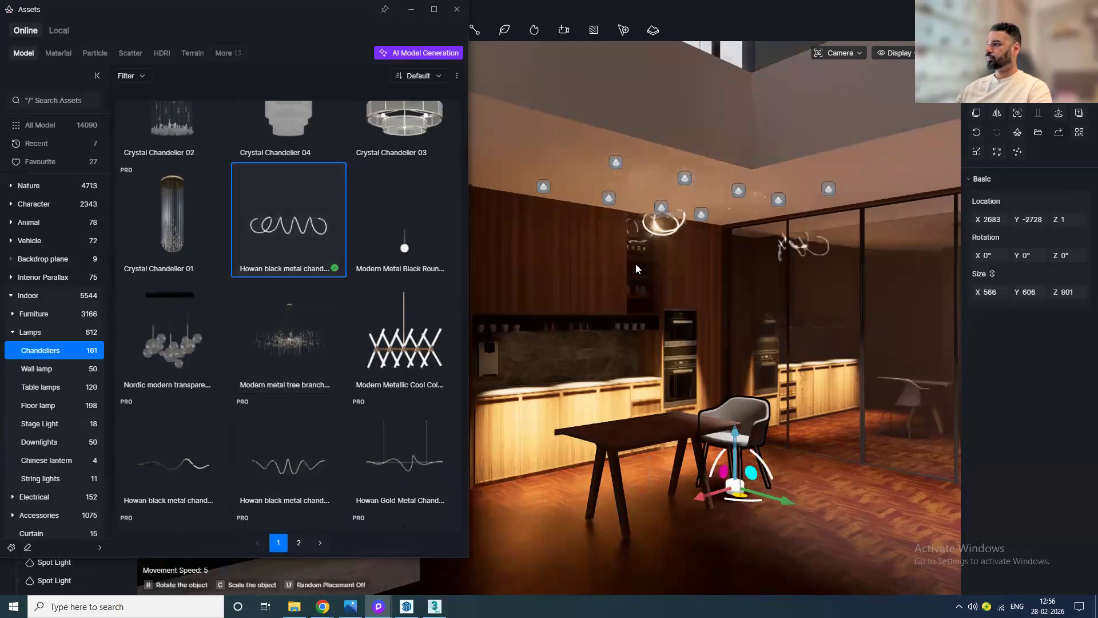
left_click(670, 243)
left_click_drag(671, 264, 823, 273)
left_click(1078, 257)
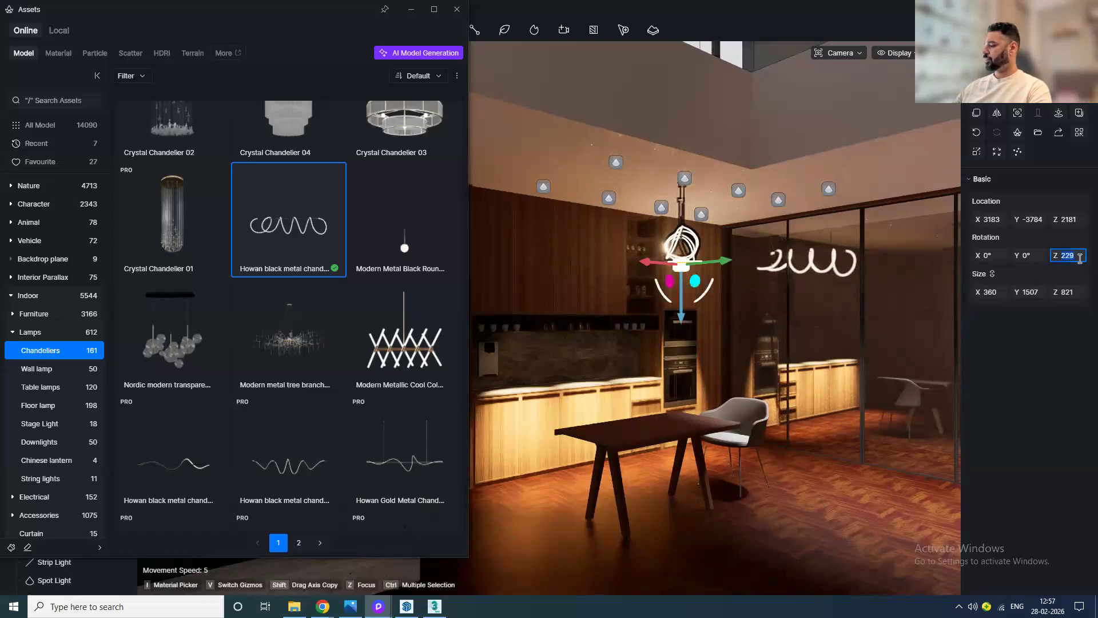
key("Return")
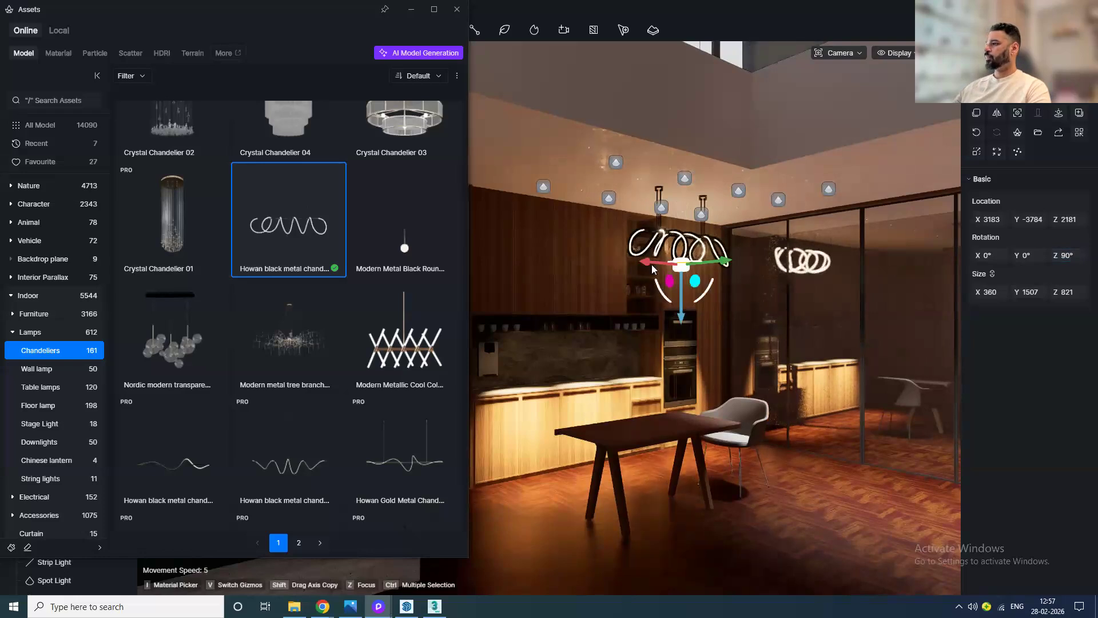
Step: Move the chandelier to hang above the dining table and scale it up
left_click_drag(613, 261, 602, 260)
left_click_drag(643, 308, 643, 329)
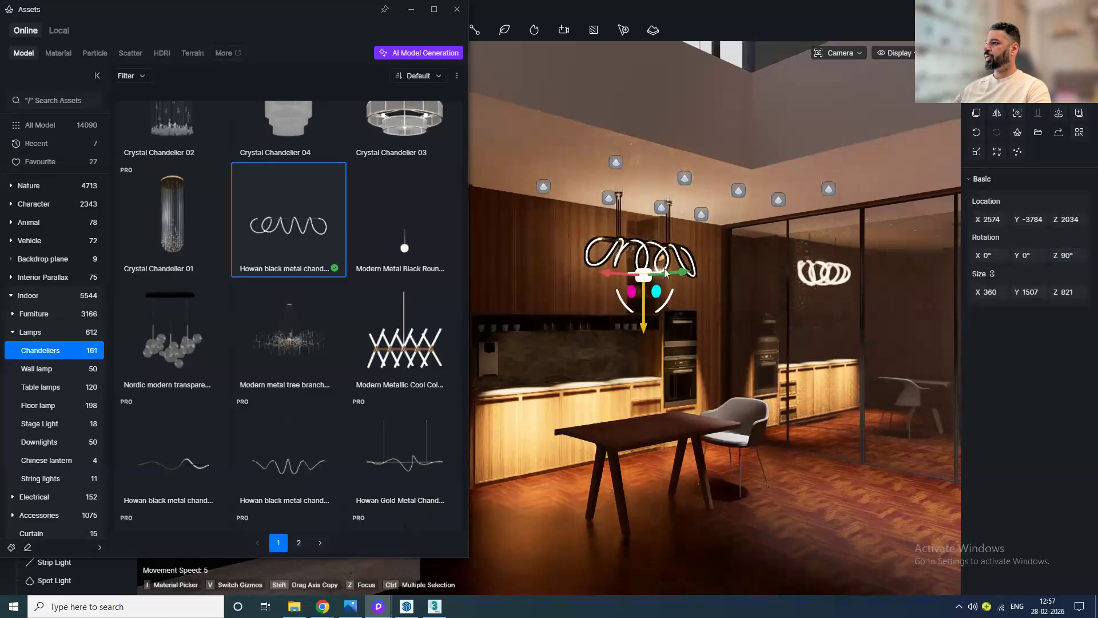
scroll(664, 273, "up", 3)
left_click(457, 9)
scroll(640, 321, "up", 3)
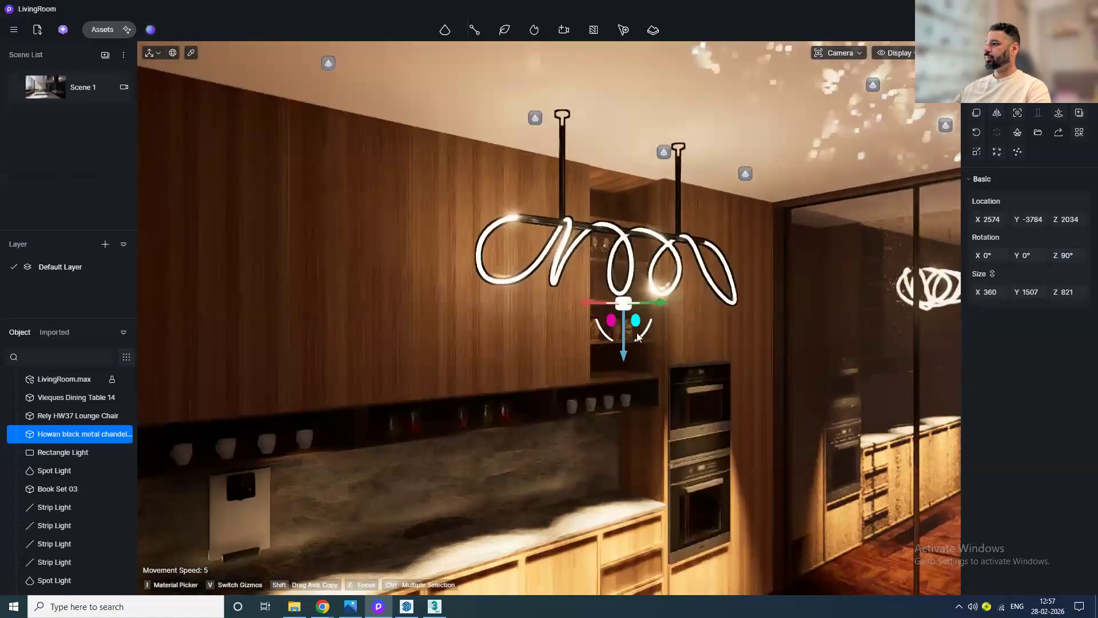
left_click_drag(651, 308, 743, 295)
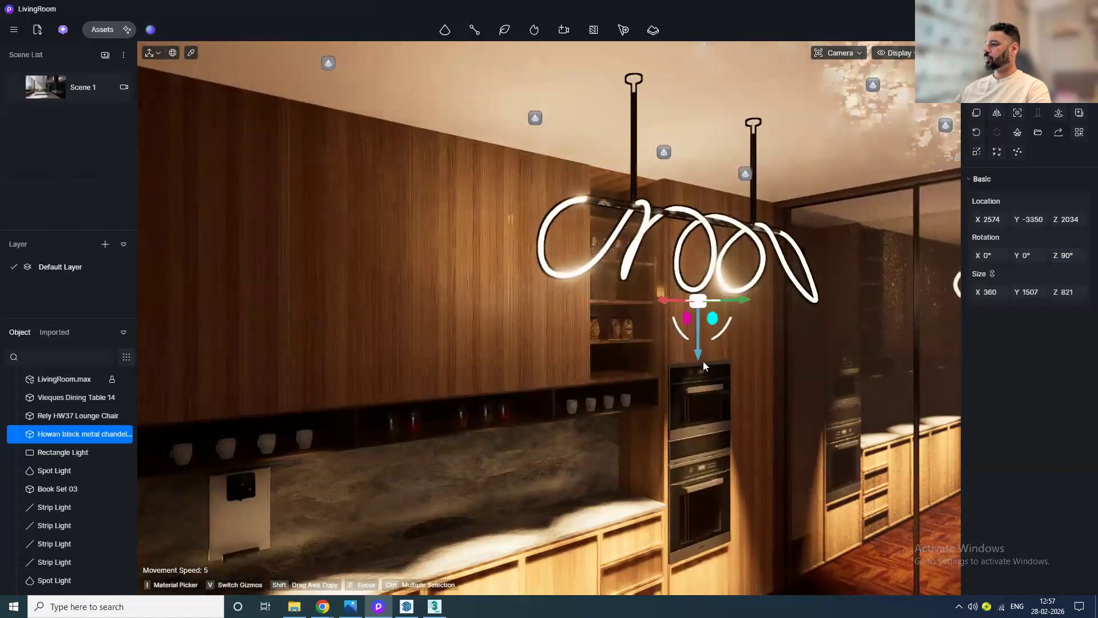
left_click_drag(704, 366, 699, 381)
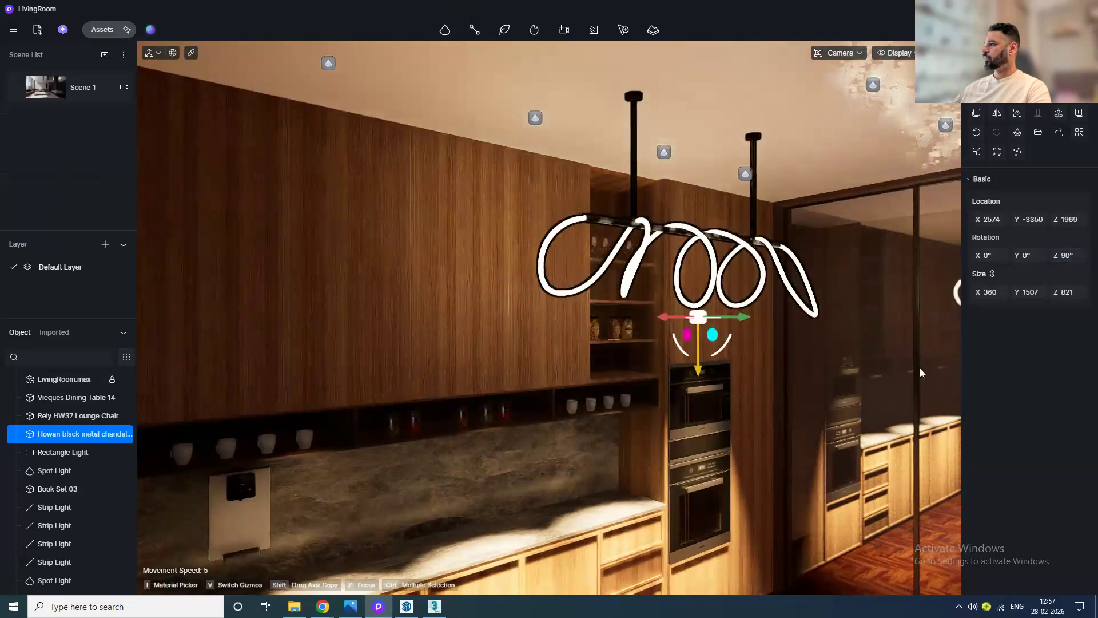
mouse_move(982, 294)
left_mouse_down()
mouse_move(1037, 293)
mouse_move(1000, 293)
left_mouse_up()
scroll(643, 384, "down", 5)
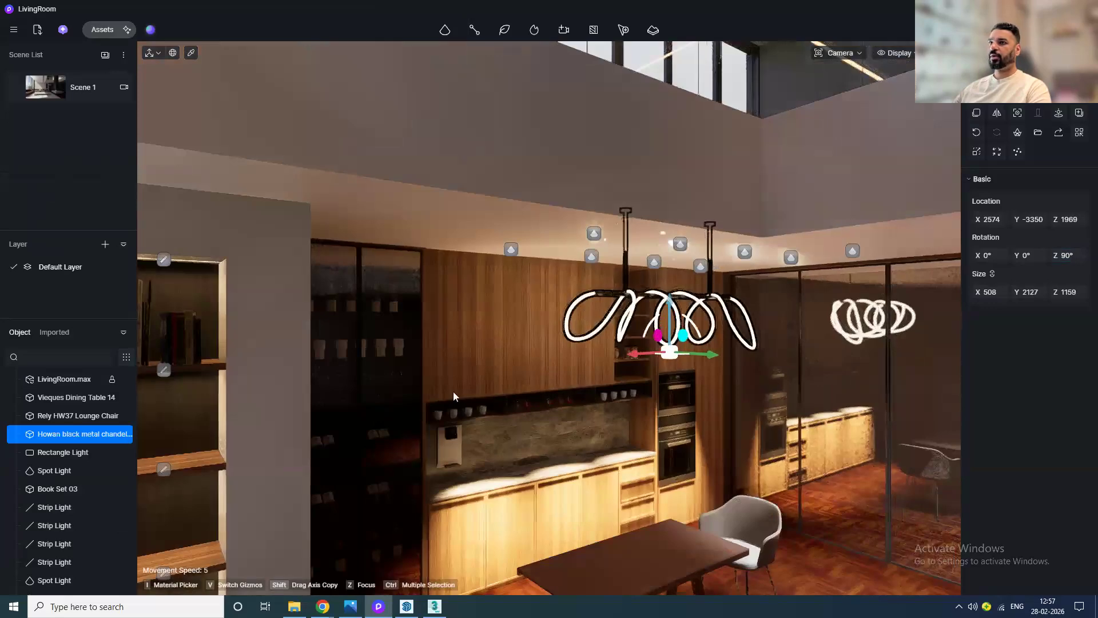
Step: Search the model library for painting and place Painting 17 on the living room's white feature wall
left_click(44, 97)
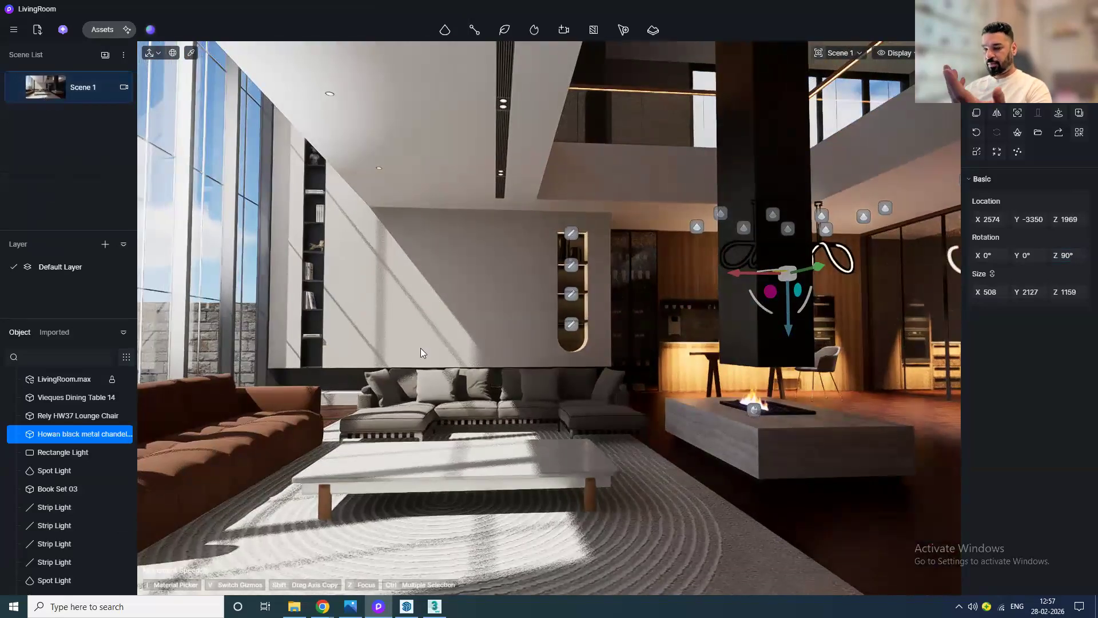
left_click(94, 29)
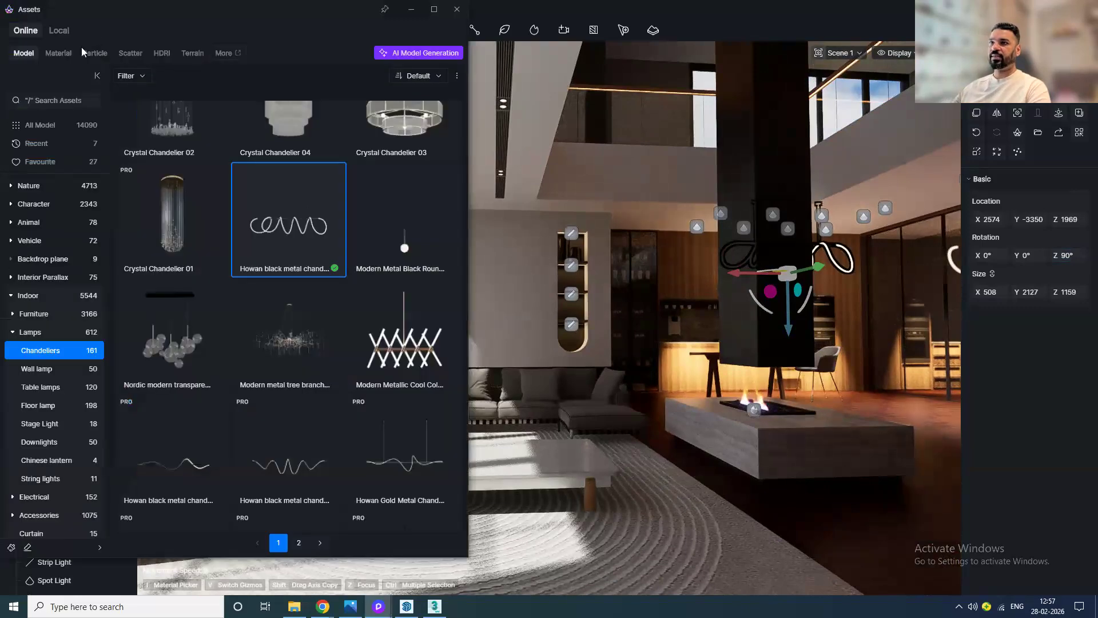
left_click(54, 102)
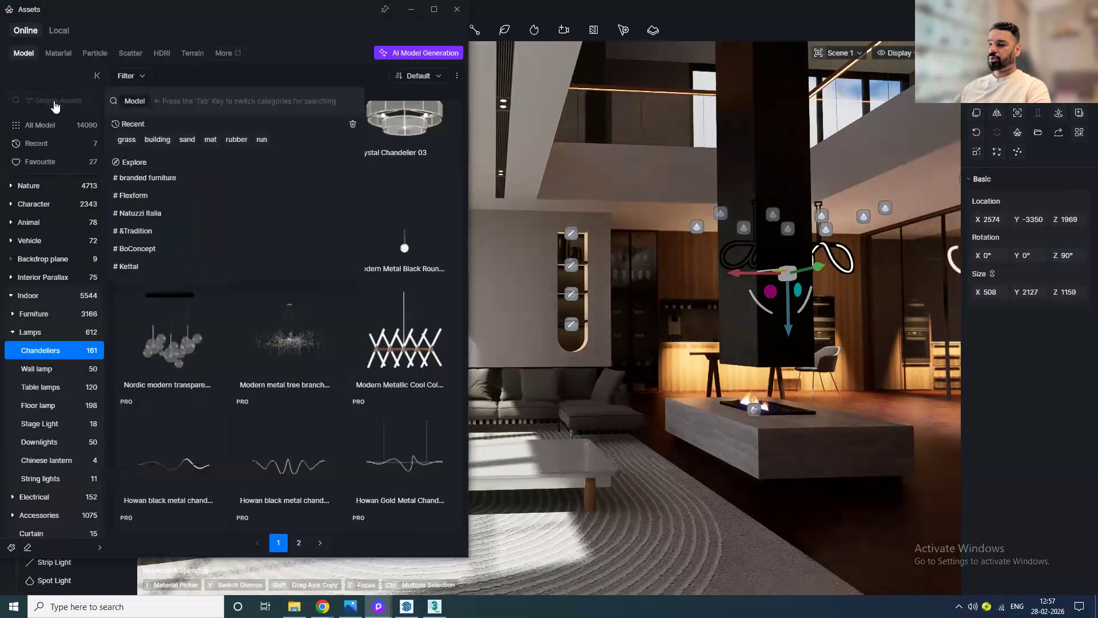
type("pa")
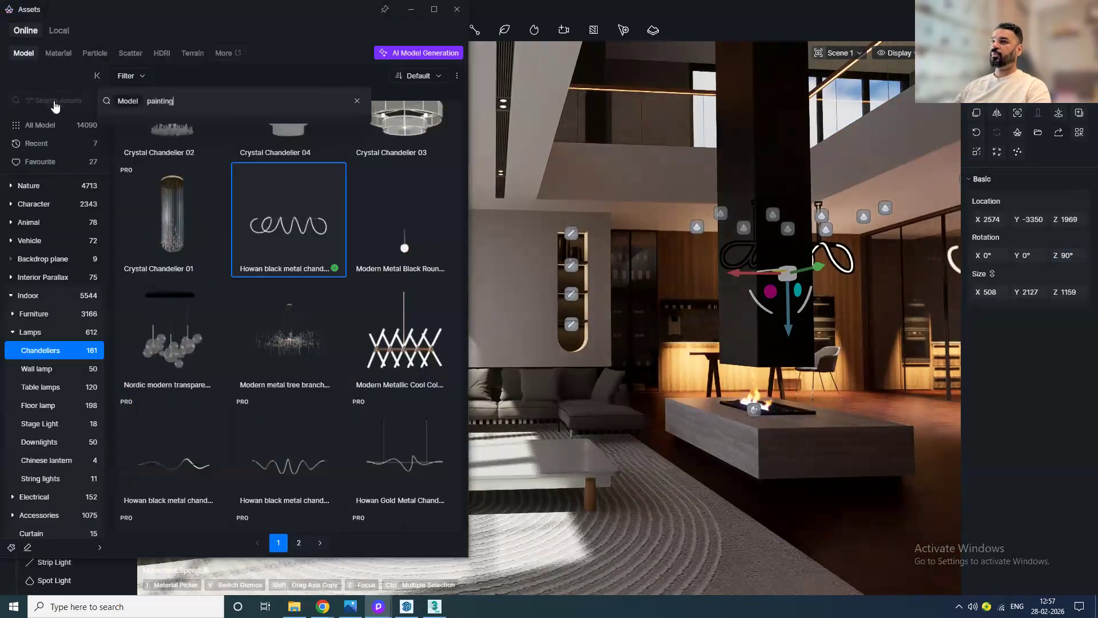
type("inting")
key("Return")
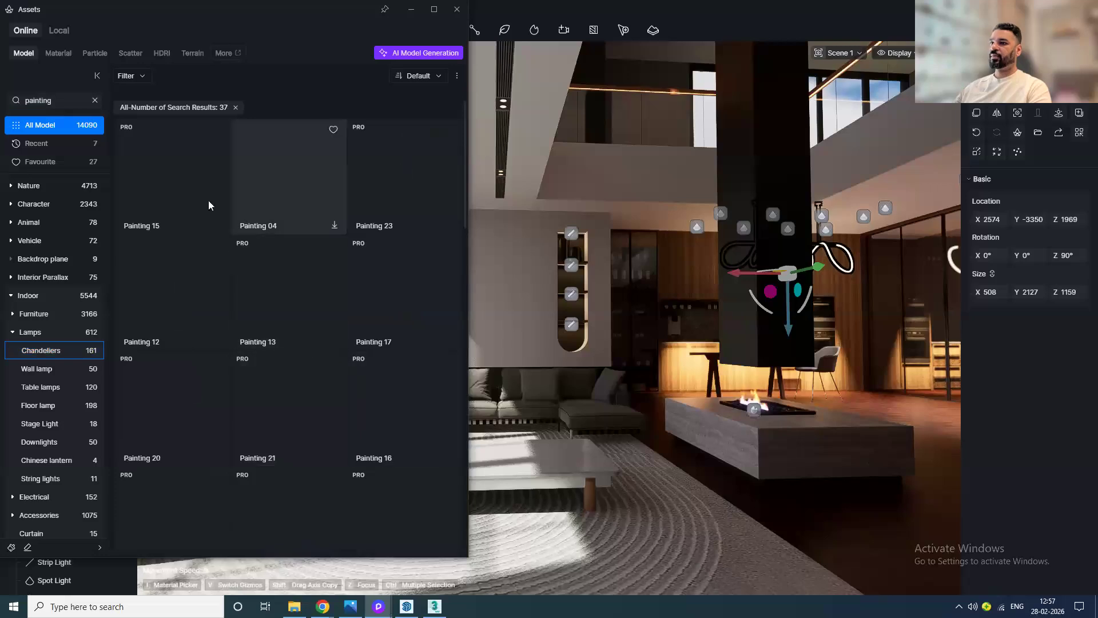
scroll(386, 439, "down", 2)
scroll(386, 434, "up", 2)
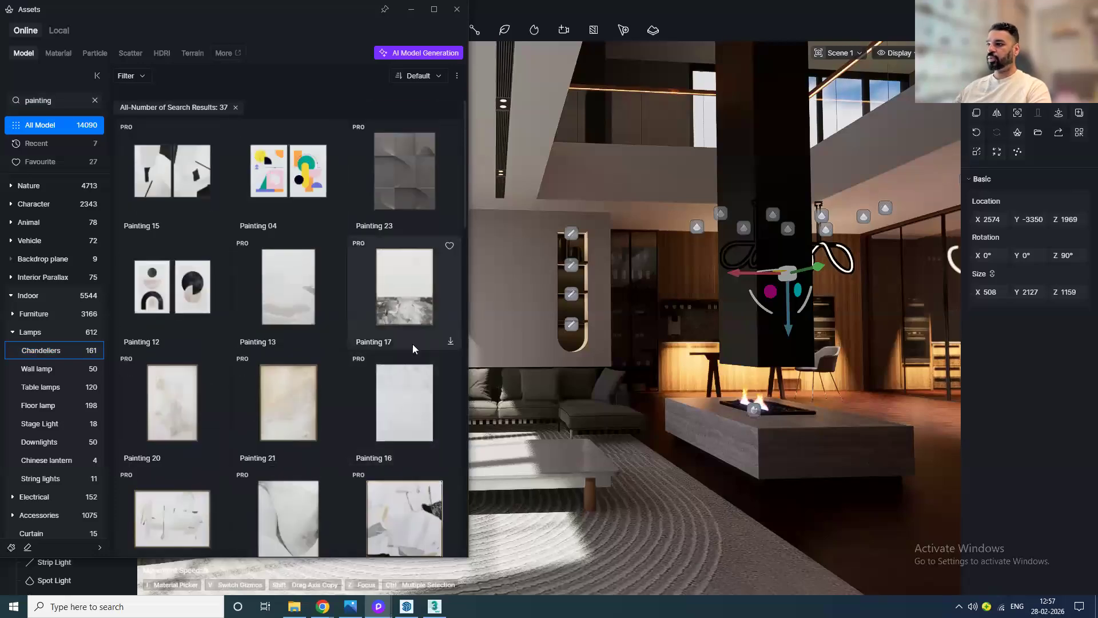
left_click(412, 315)
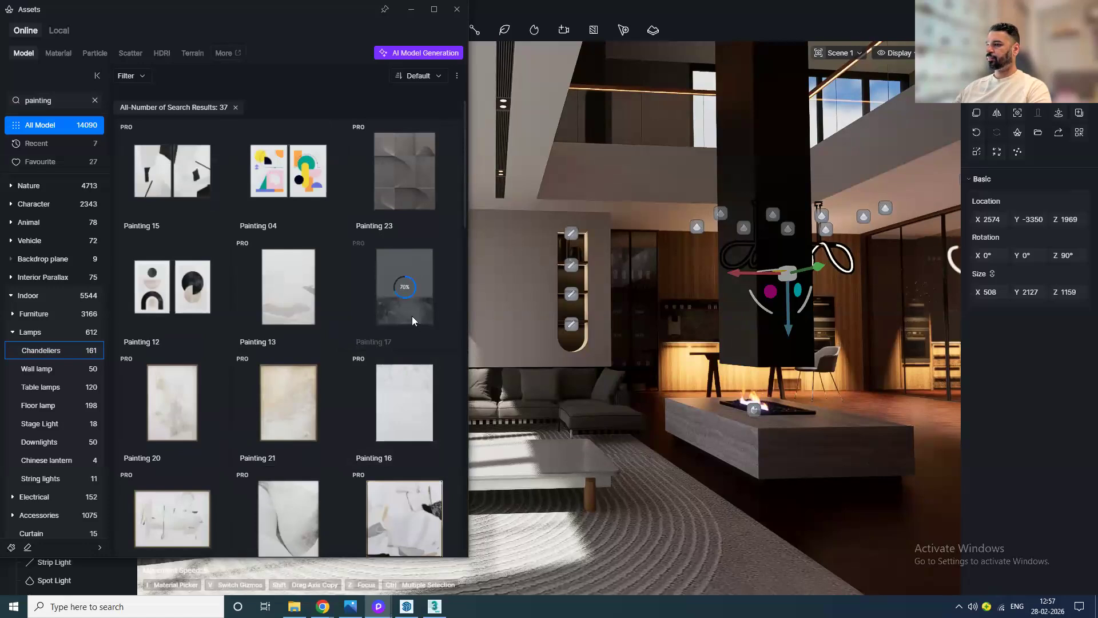
left_click(456, 10)
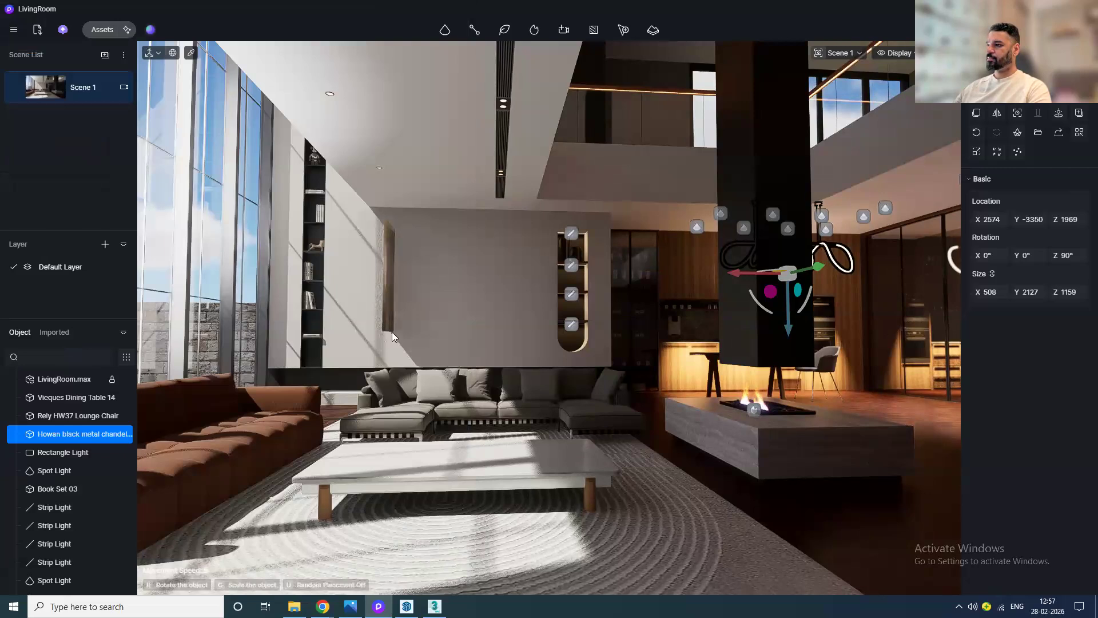
left_click(392, 351)
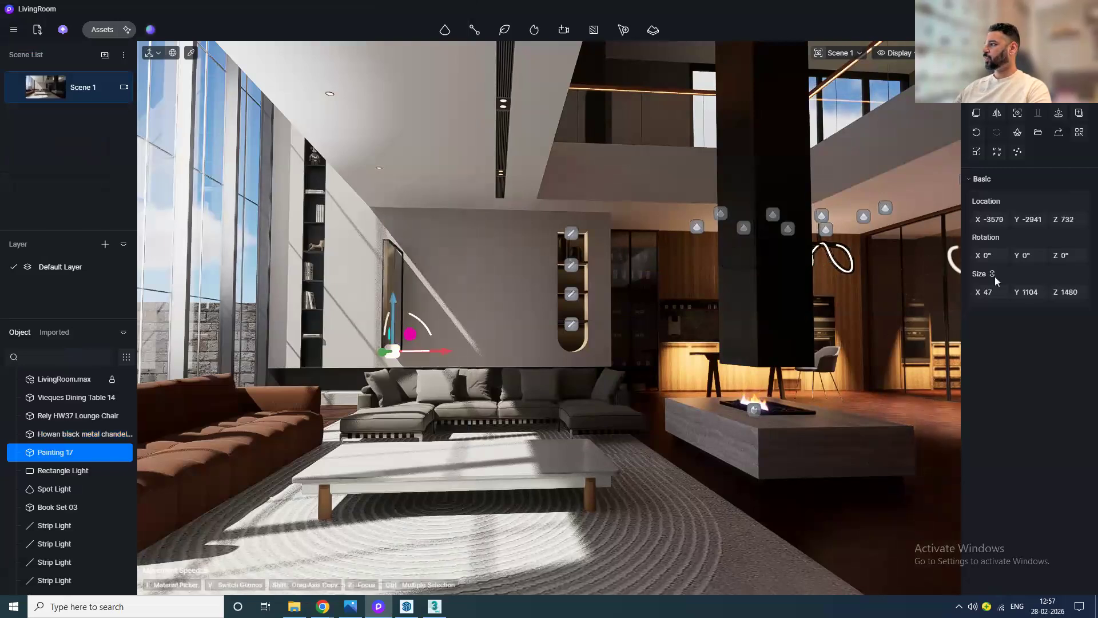
Step: Set the painting's Z rotation so it lies flat against the wall, then save the project
left_click(1059, 255)
type("90")
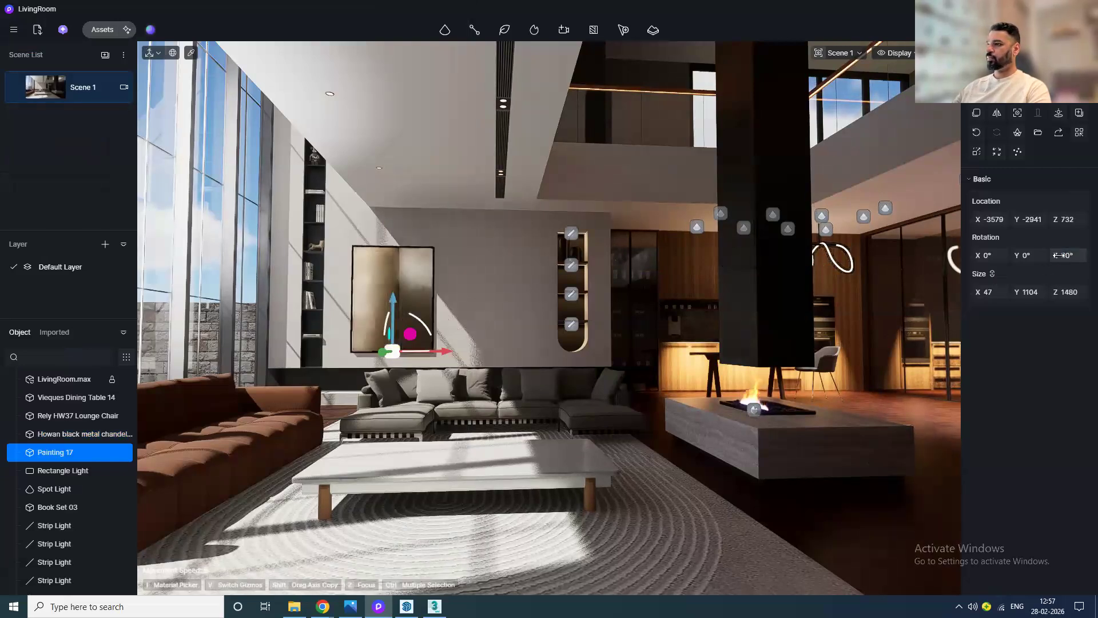
type("0")
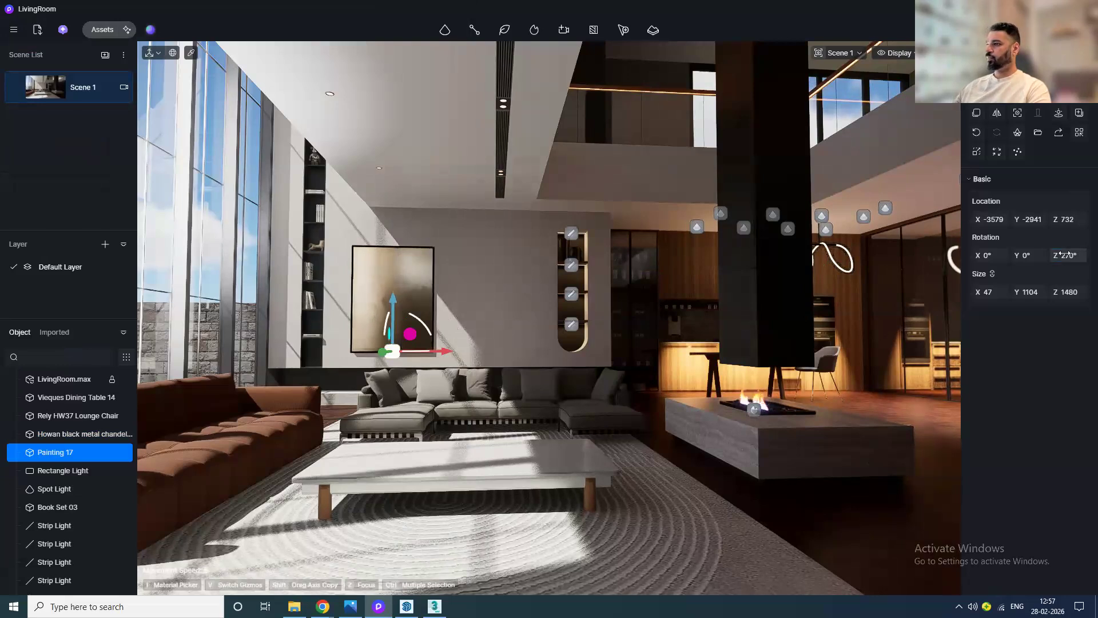
key("Return")
left_click(502, 468)
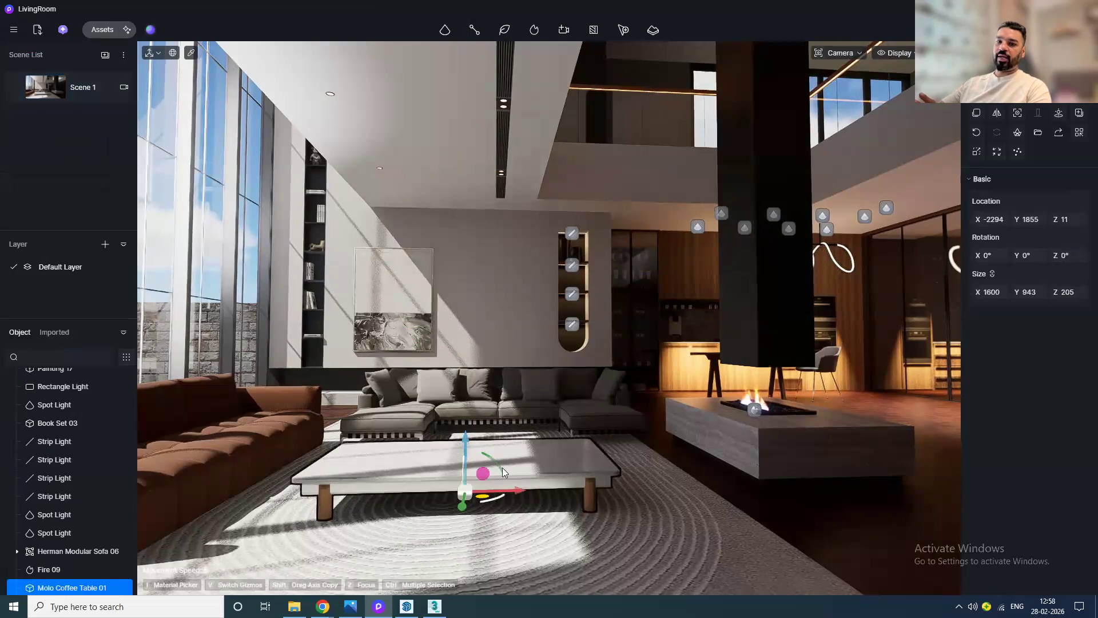
key("ctrl+s")
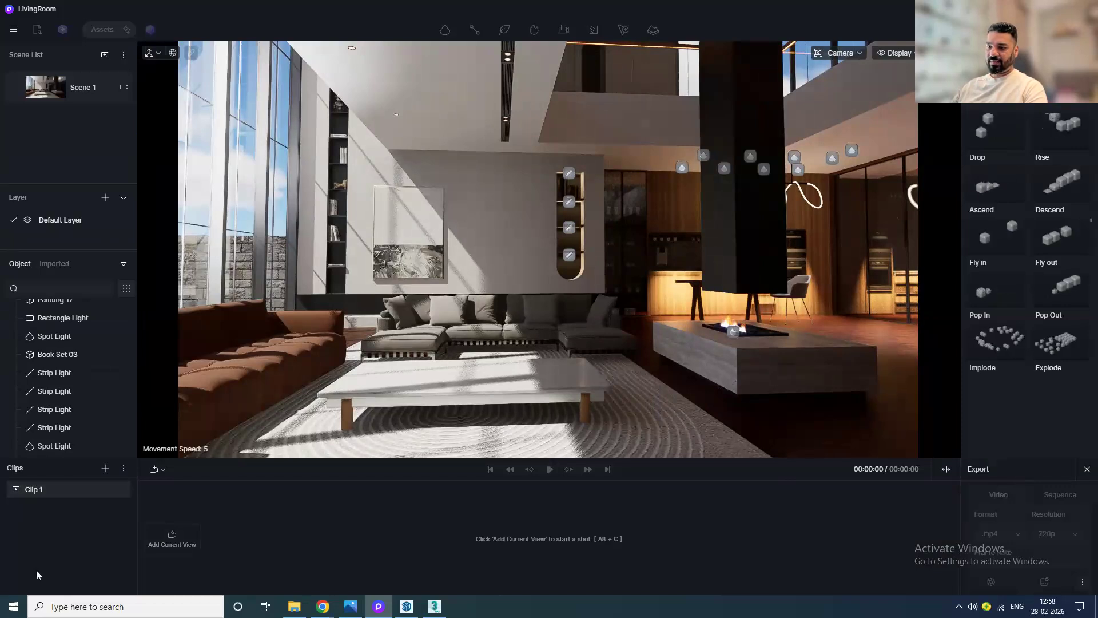
Step: Add the current view as the first shot of Clip 1 in the video timeline
left_click(179, 547)
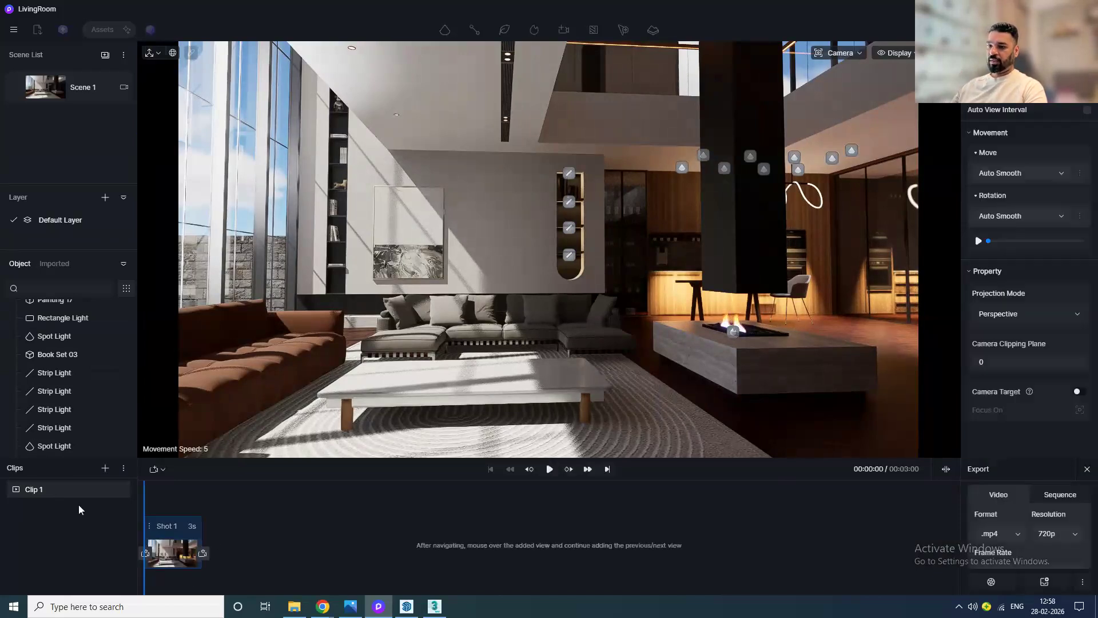
left_click(34, 492)
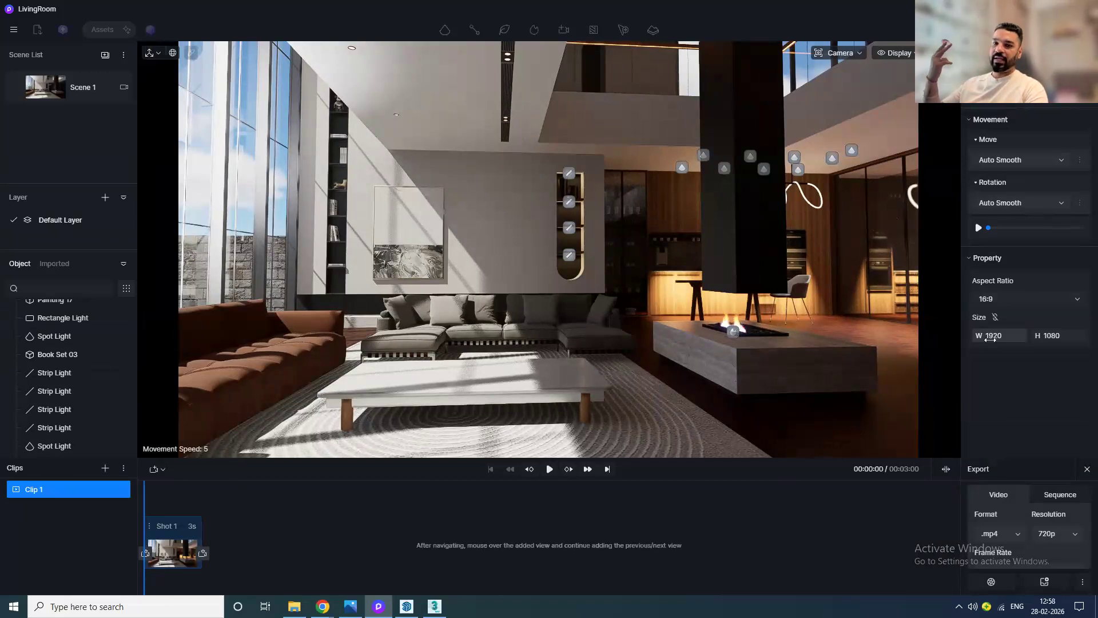
left_click(1020, 302)
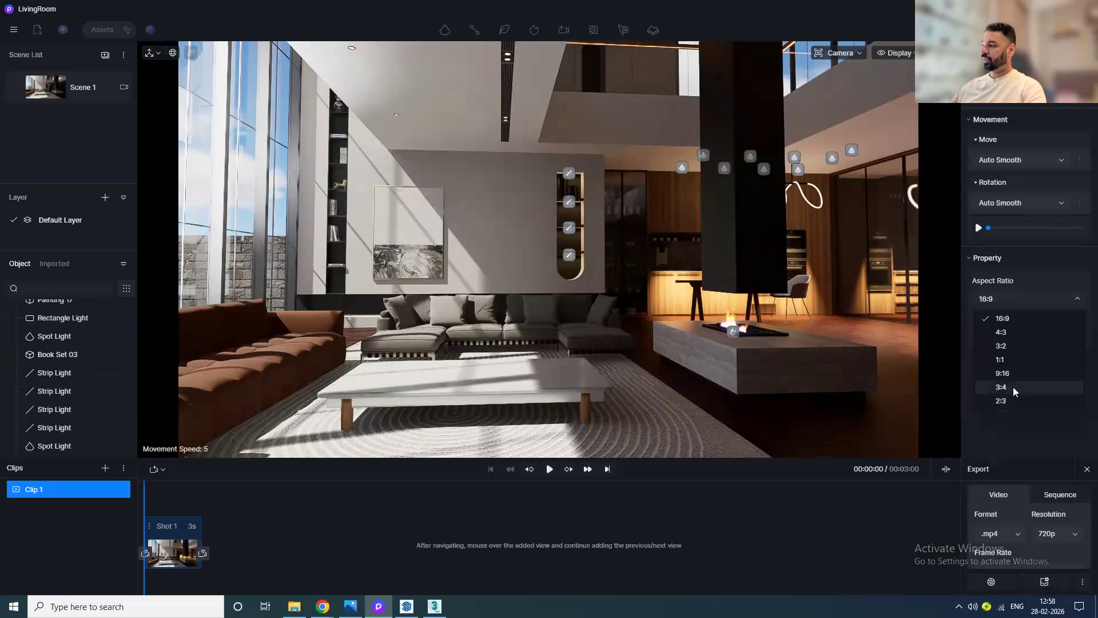
left_click(1014, 373)
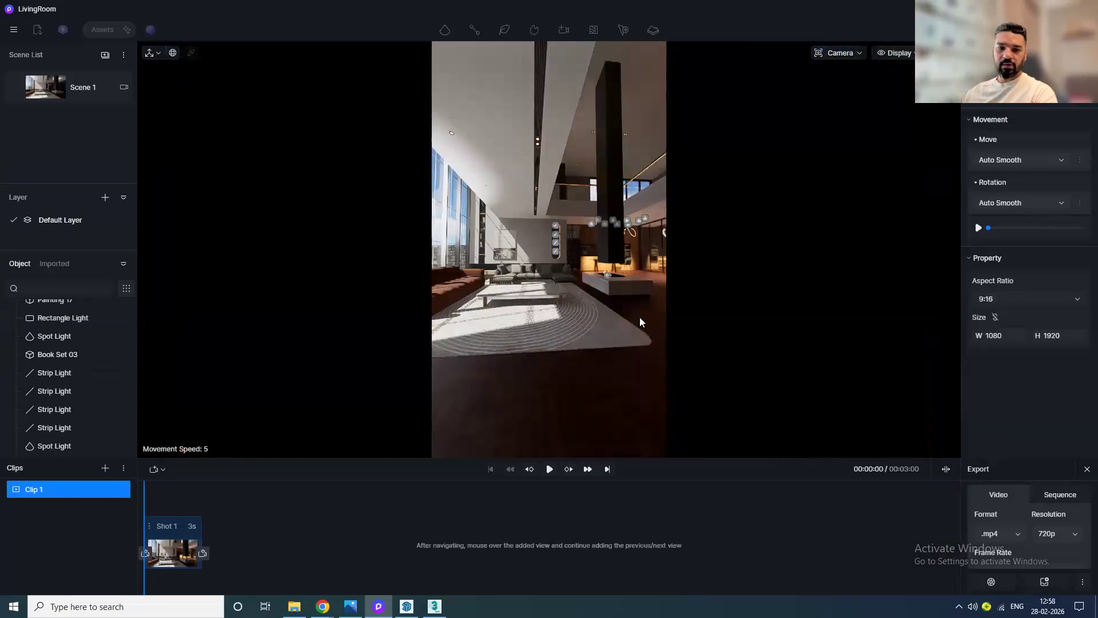
left_click(1035, 299)
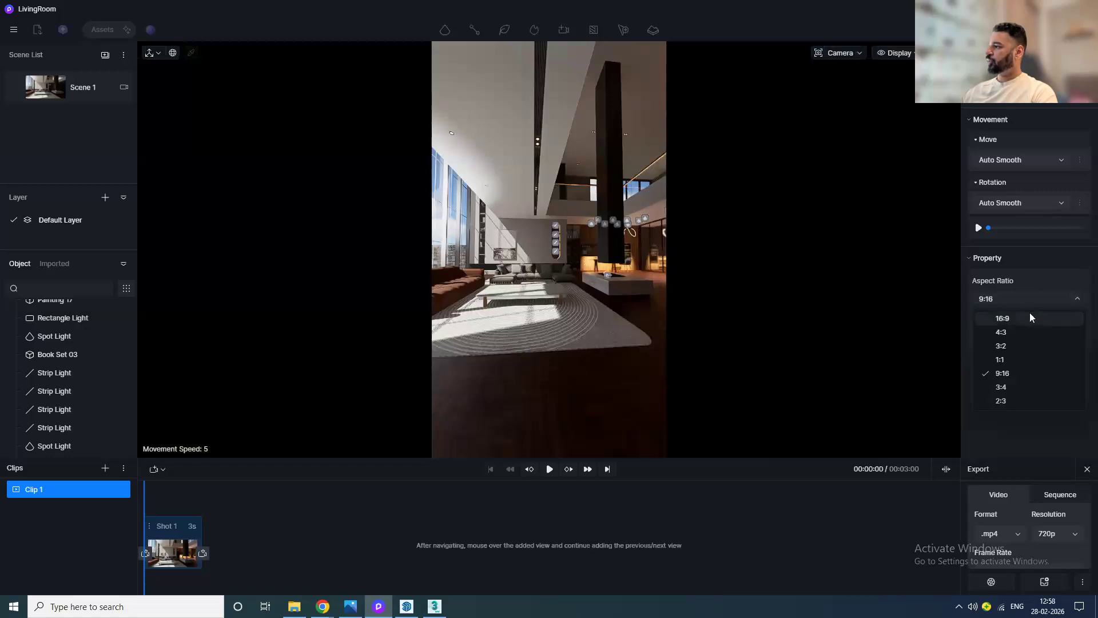
left_click(1029, 313)
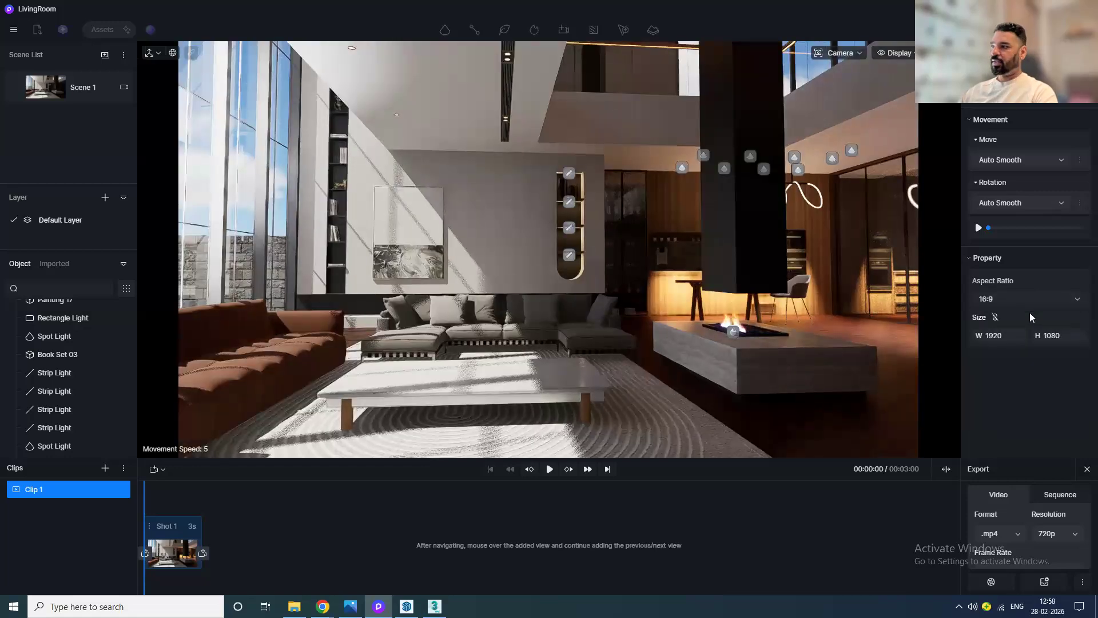
mouse_move(564, 355)
middle_mouse_down()
mouse_move(538, 357)
mouse_move(562, 360)
mouse_move(564, 349)
middle_mouse_up()
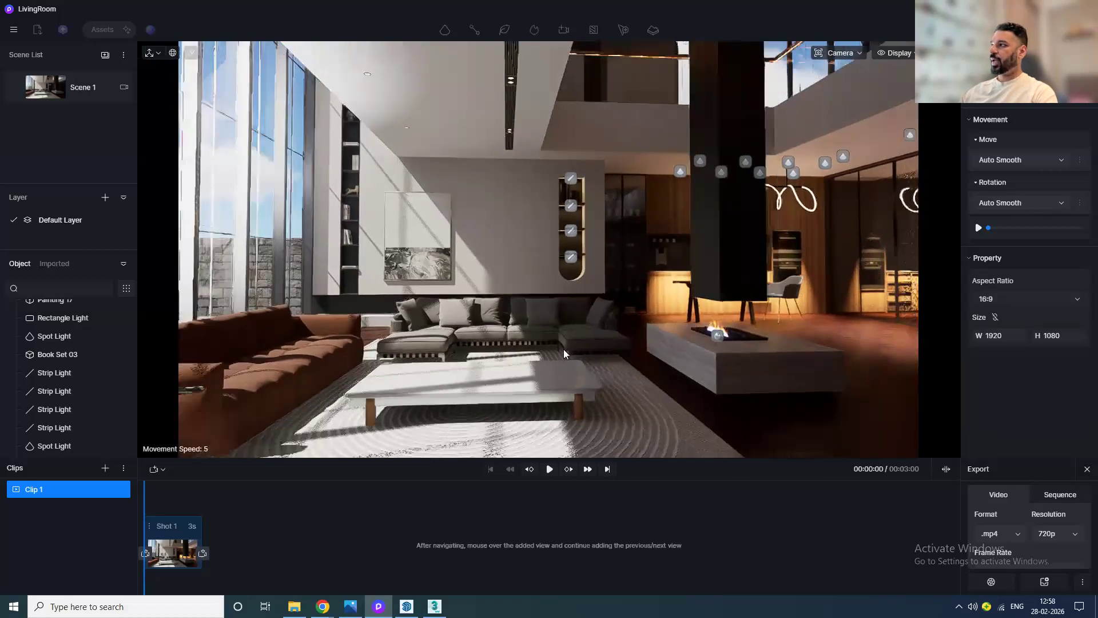
left_click(844, 55)
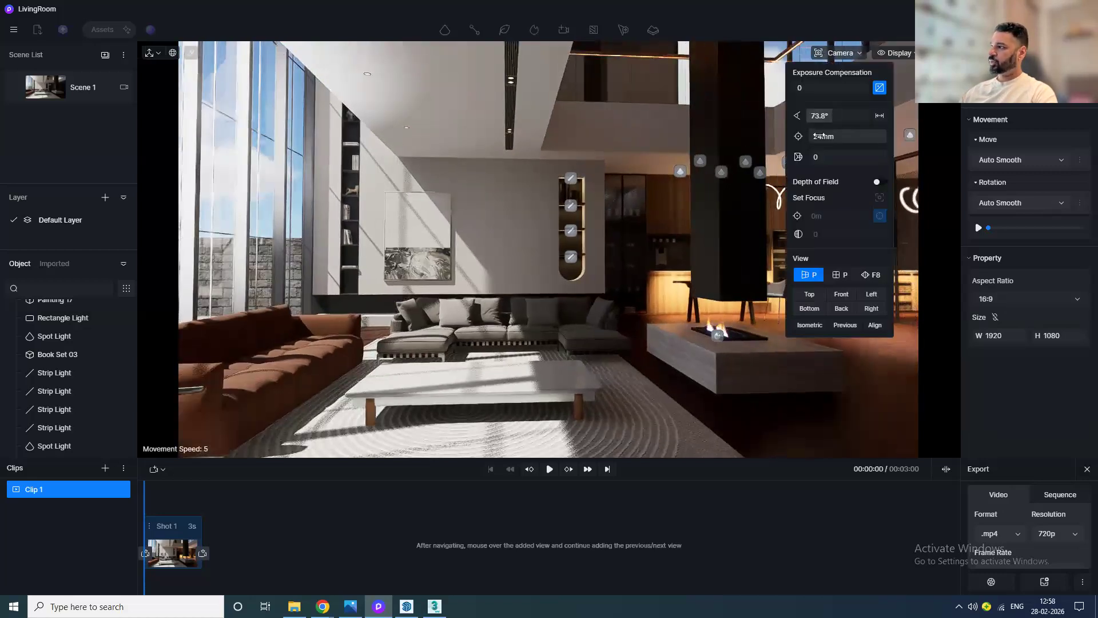
left_click_drag(848, 124, 834, 143)
left_click(841, 53)
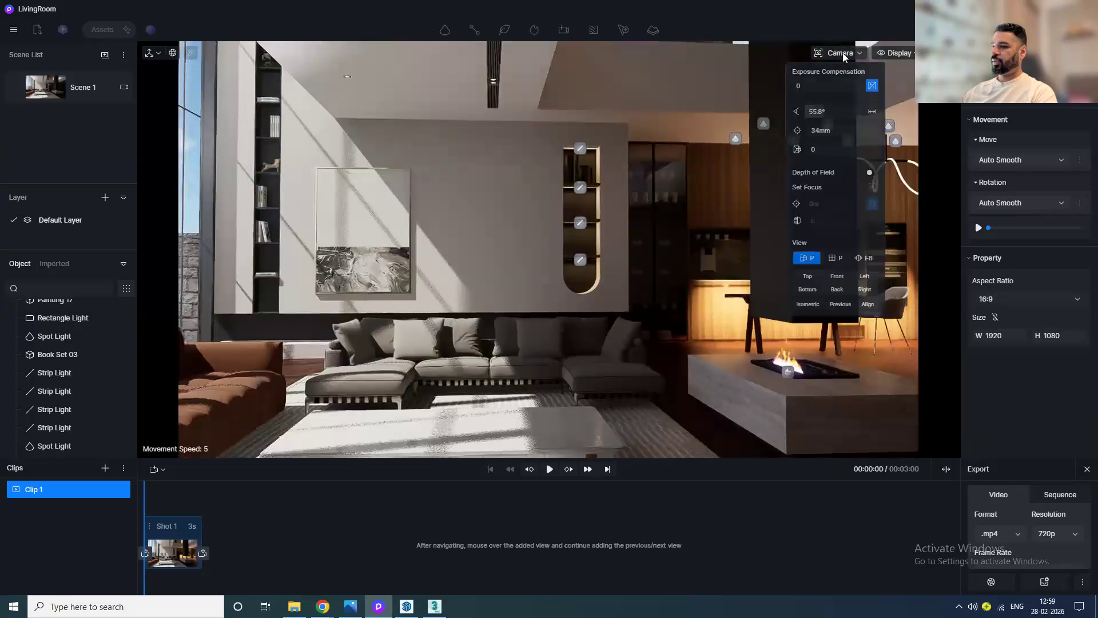
left_click(191, 550)
mouse_move(191, 578)
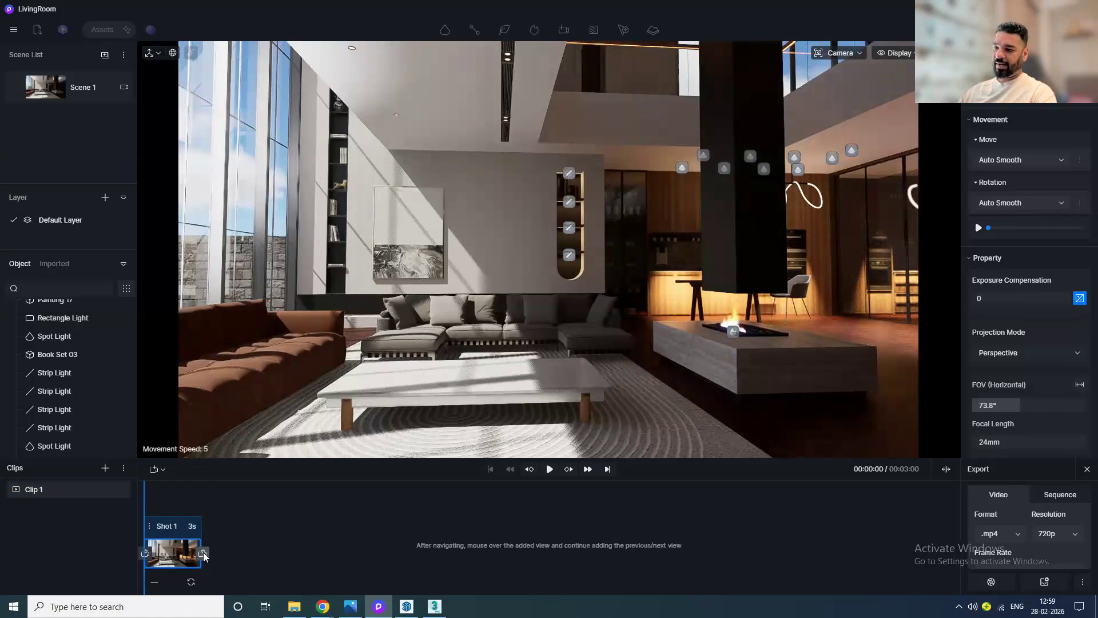
Step: Add a second view to Shot 1 and set the shot duration to 10 s
left_click(204, 554)
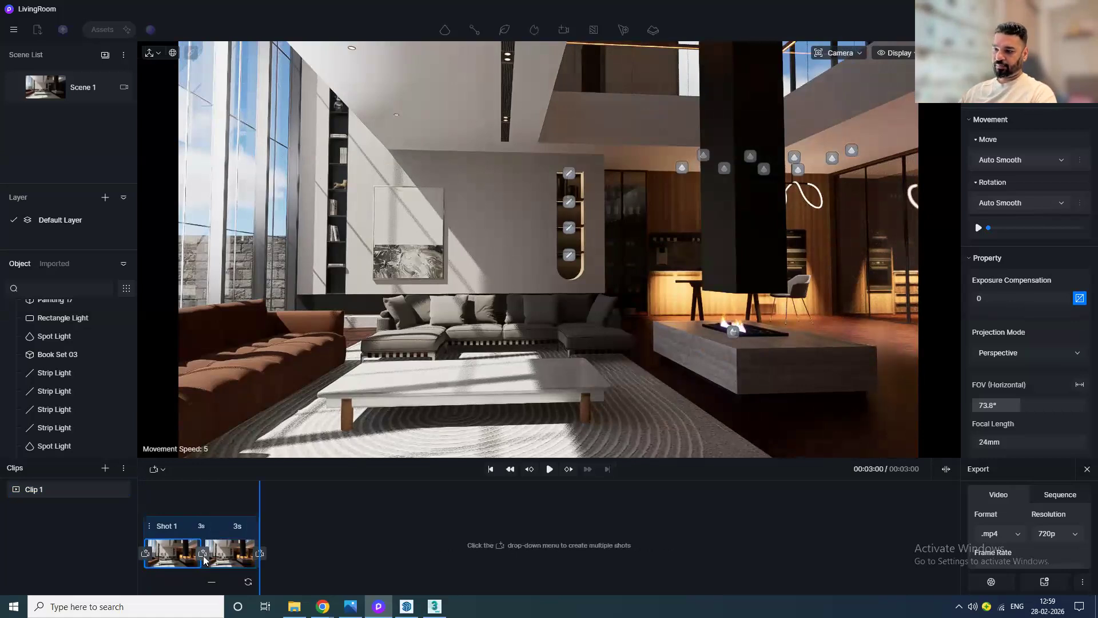
double_click(208, 520)
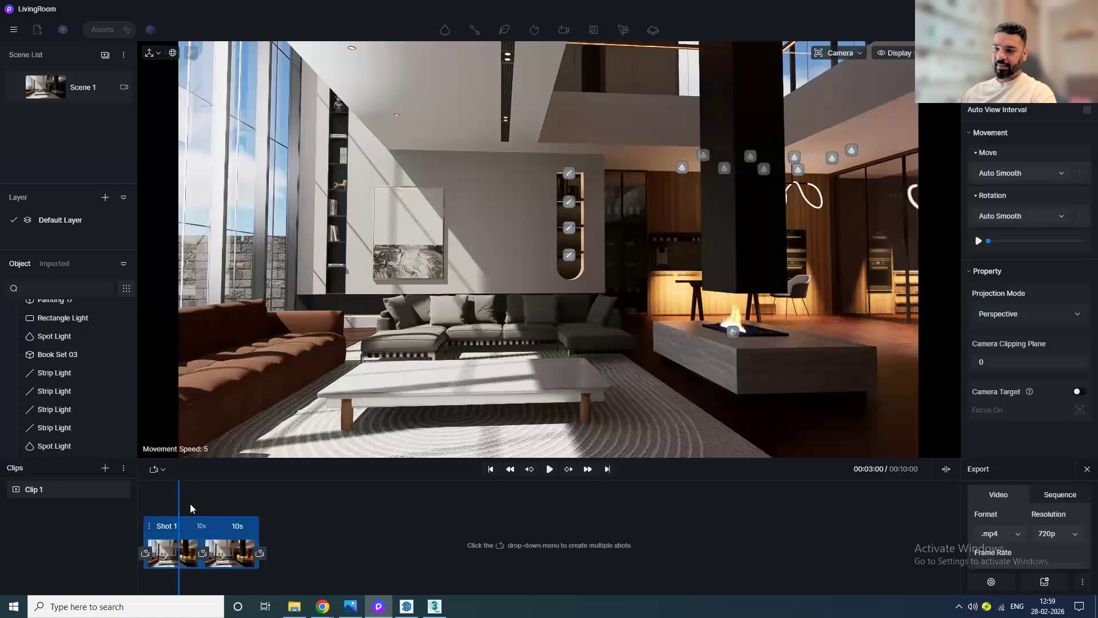
key("Return")
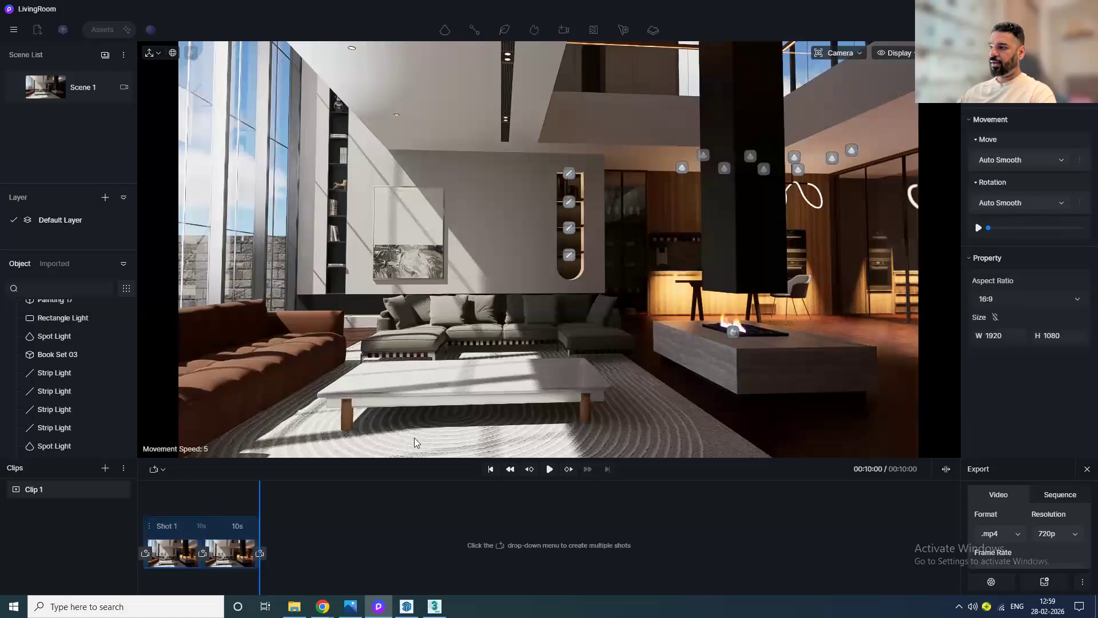
Step: Move the camera forward toward the sofa and update the shot's end view to it
scroll(526, 319, "up", 2)
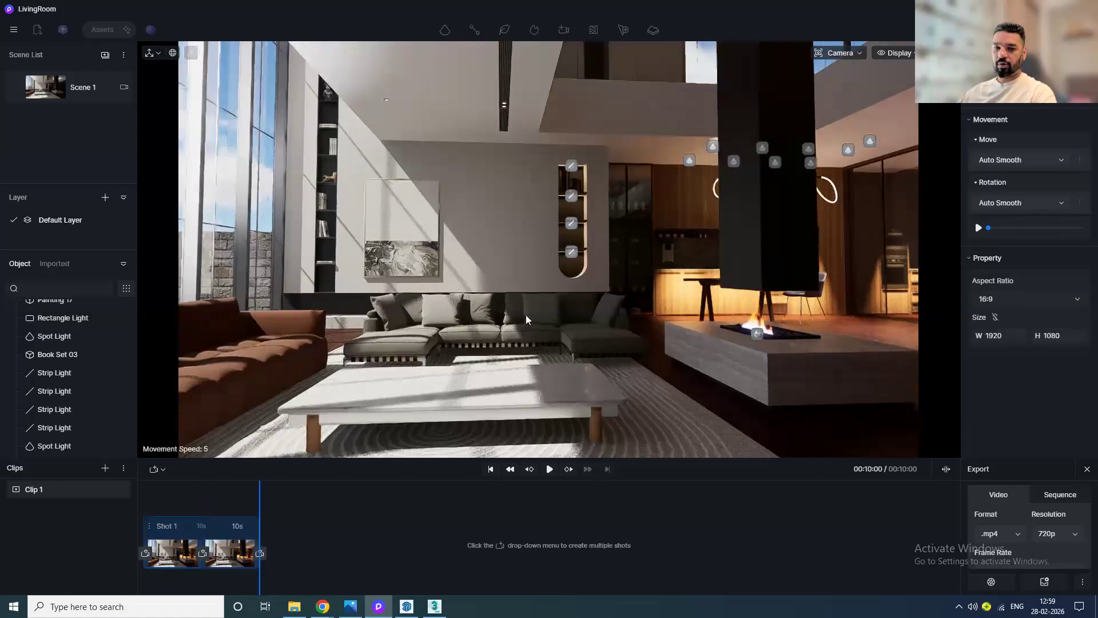
scroll(526, 320, "up", 2)
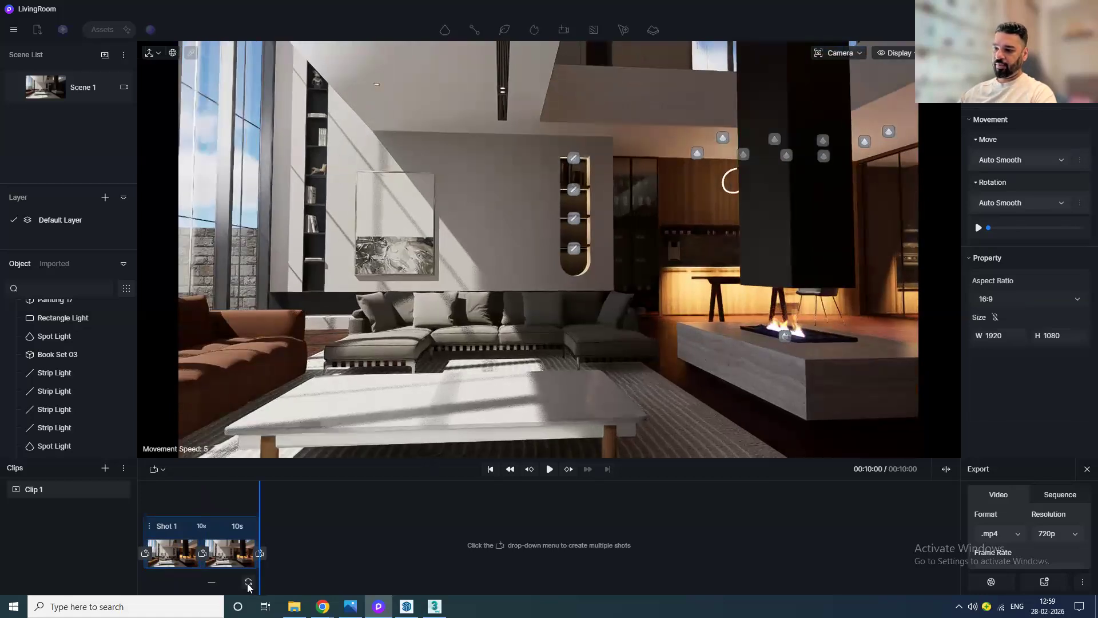
left_click(247, 584)
Step: Preview the camera animation from the start and close the video timeline
left_click_drag(260, 502, 119, 515)
left_click(550, 469)
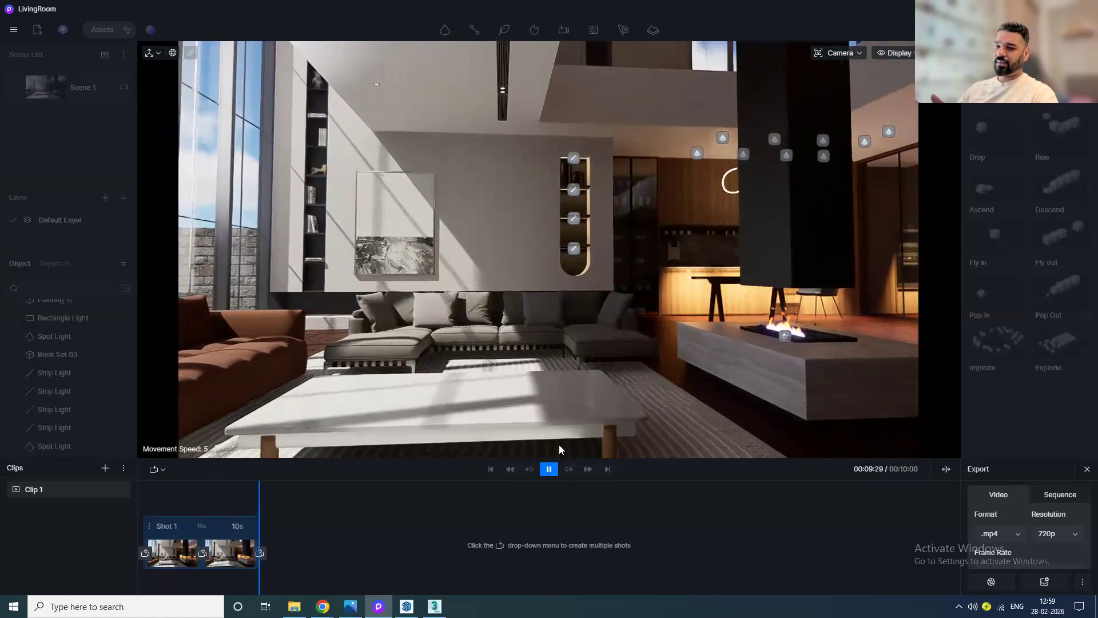
left_click(1087, 469)
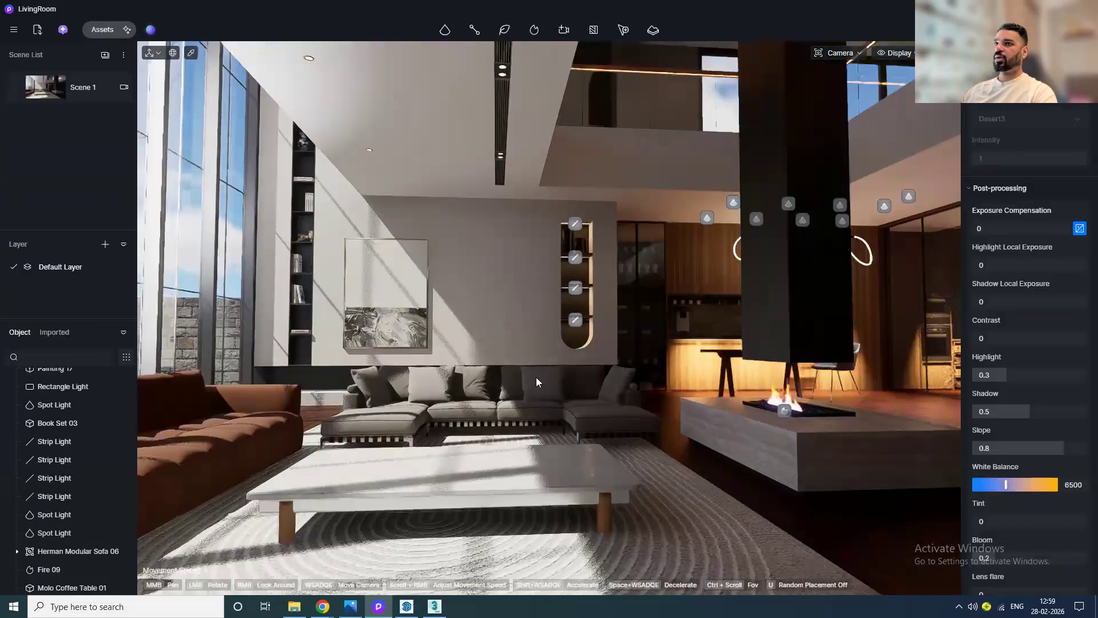
Step: Open the asset library and browse the Character categories Casual and Parent-child, clearing the painting search
left_click(103, 30)
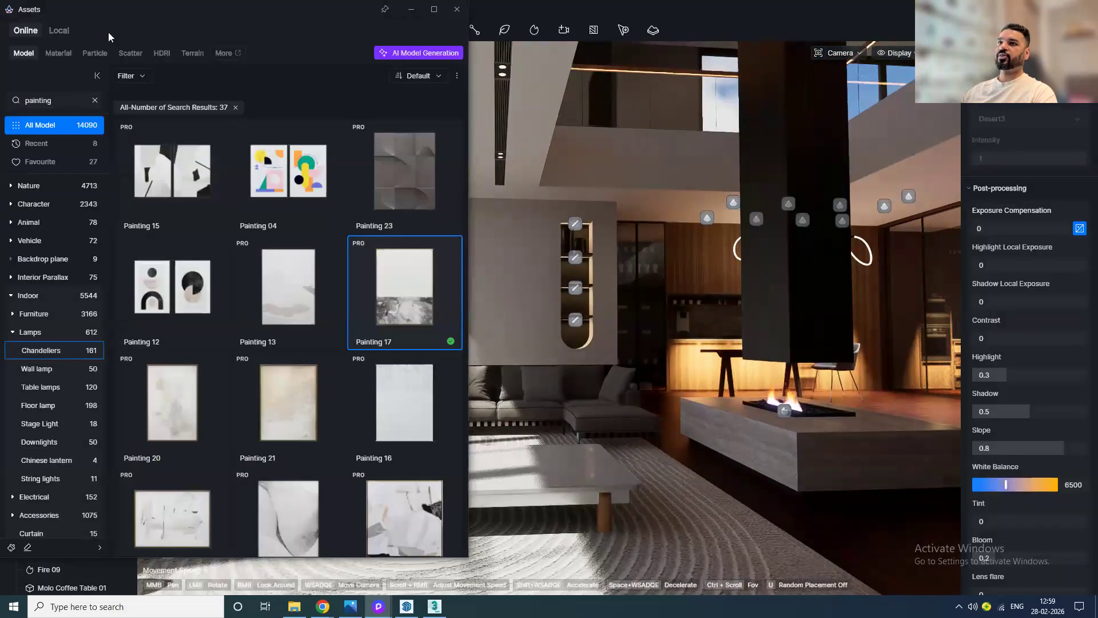
left_click(36, 204)
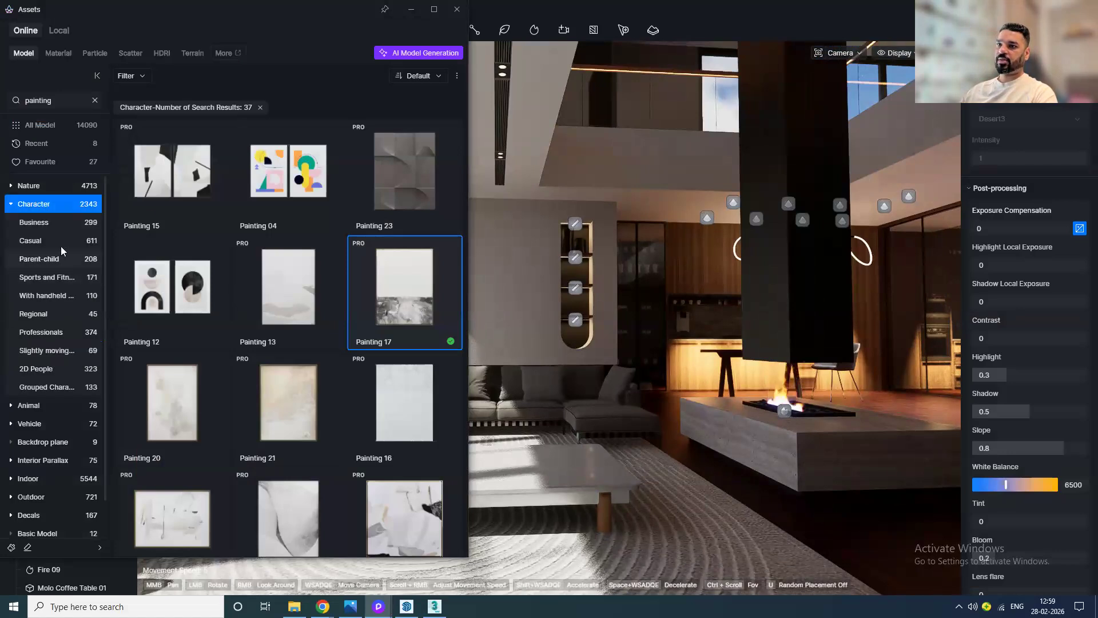
left_click(32, 240)
left_click(39, 259)
left_click(97, 101)
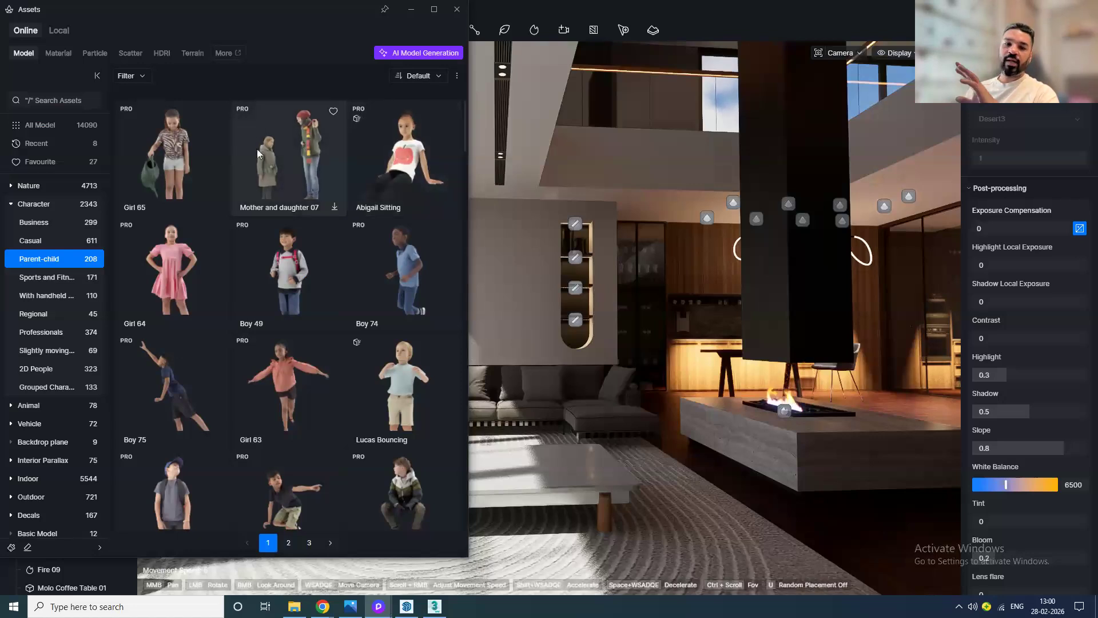
Step: Filter the asset library to show dynamic models only
left_click(430, 78)
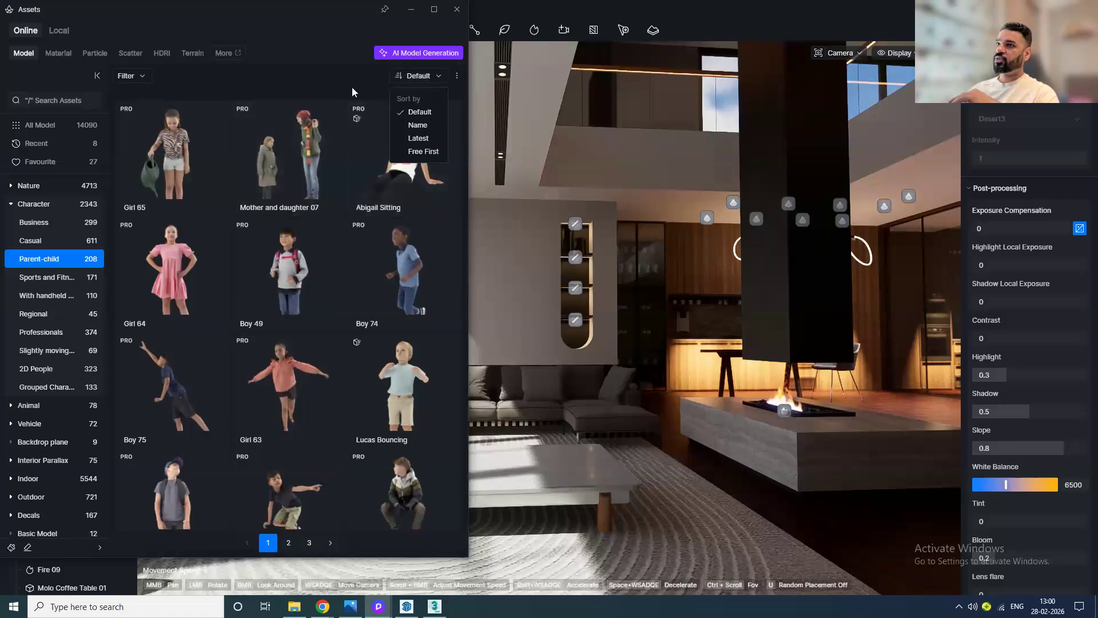
left_click(141, 76)
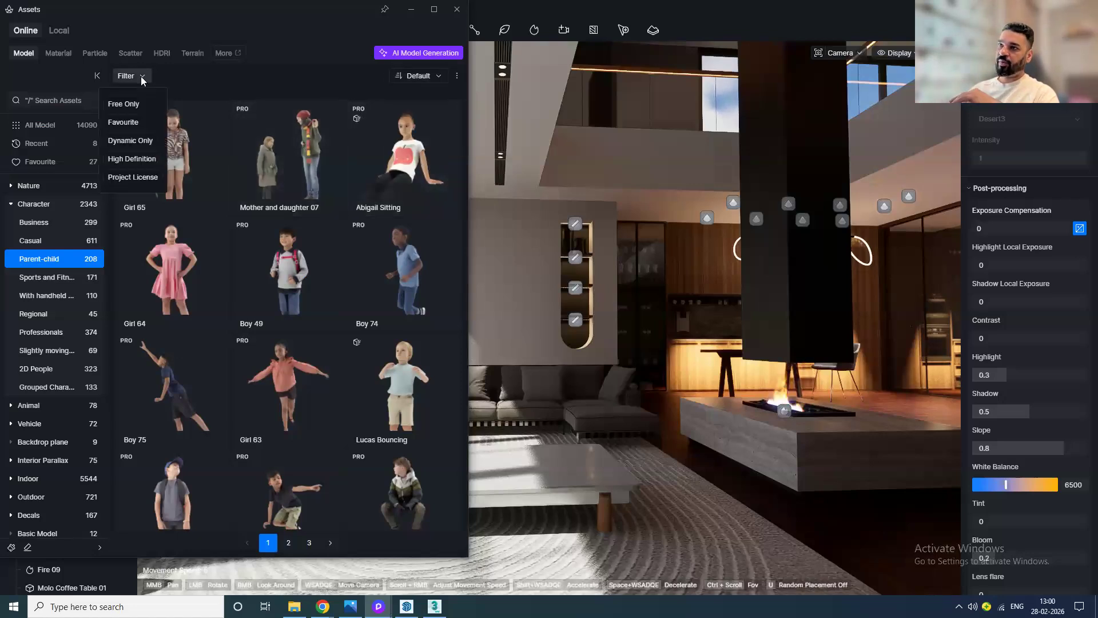
left_click(136, 142)
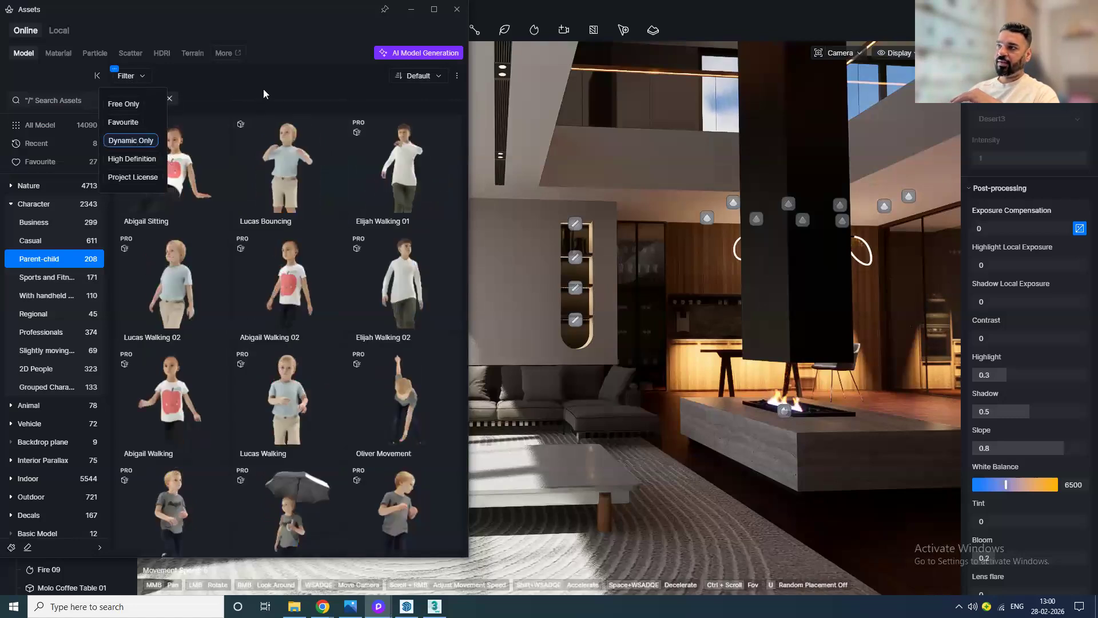
Step: Browse the dynamic Parent-child and Casual character models for a suitable person
scroll(289, 392, "down", 10)
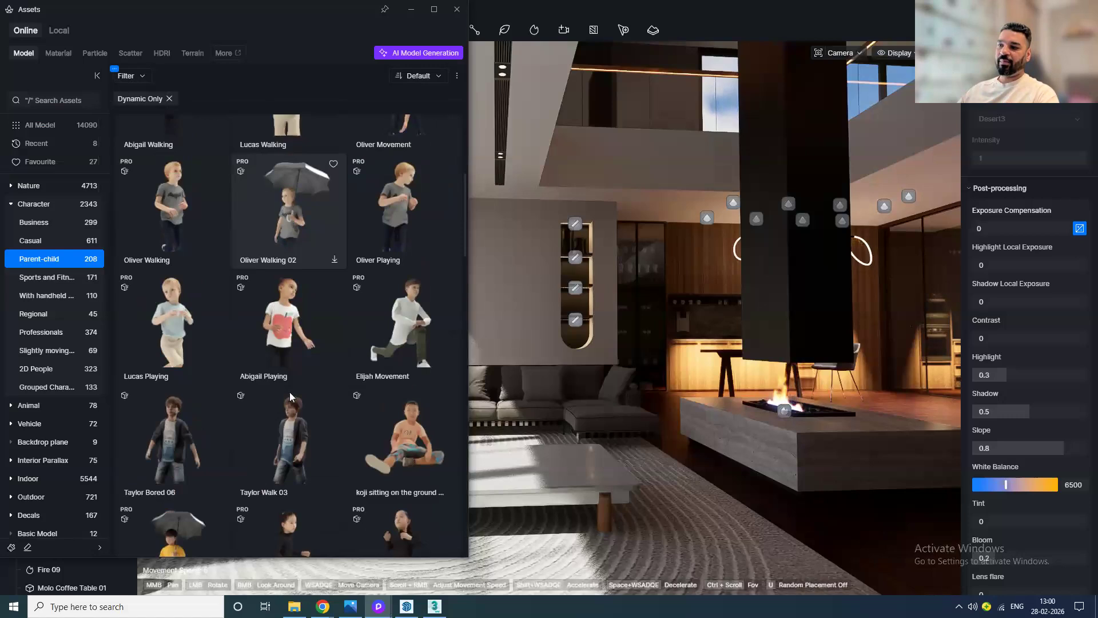
scroll(286, 412, "down", 8)
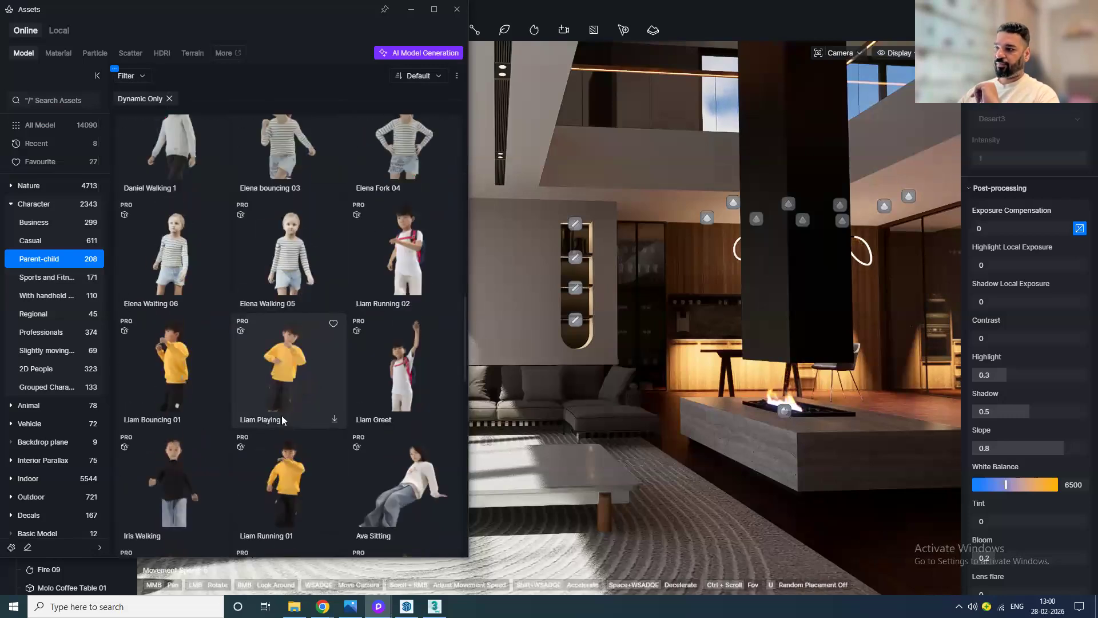
scroll(282, 415, "down", 5)
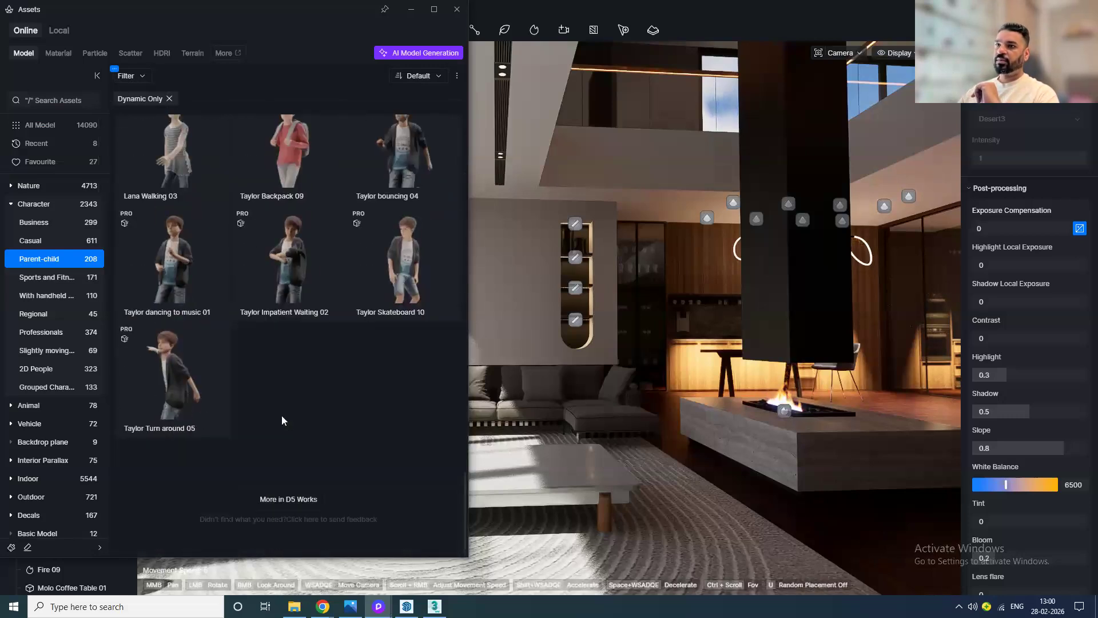
scroll(282, 415, "up", 3)
left_click(36, 239)
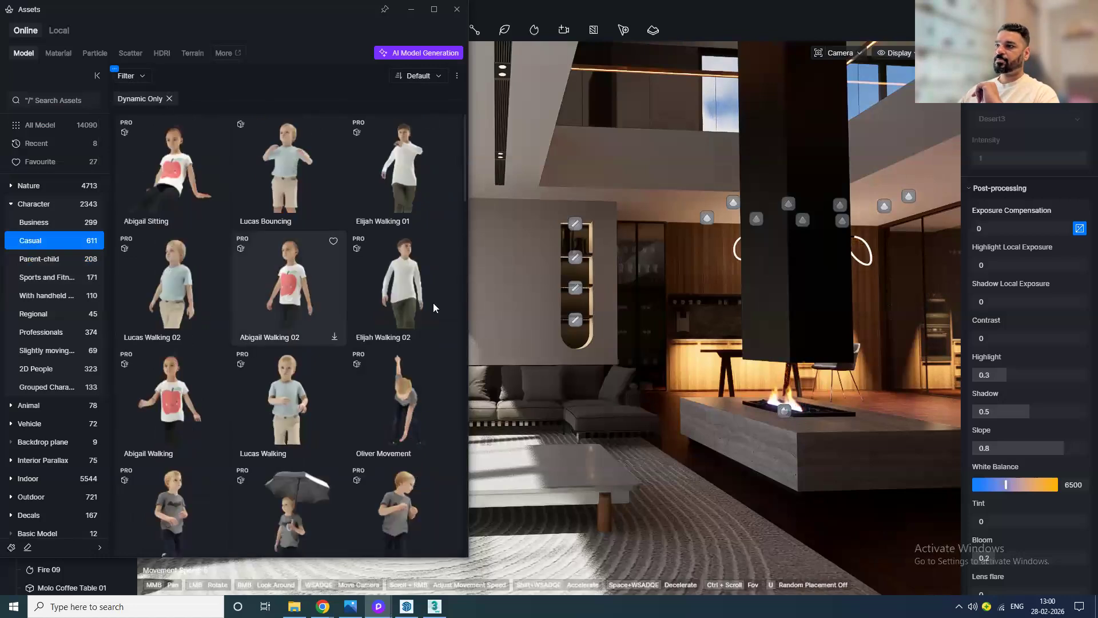
scroll(377, 451, "down", 3)
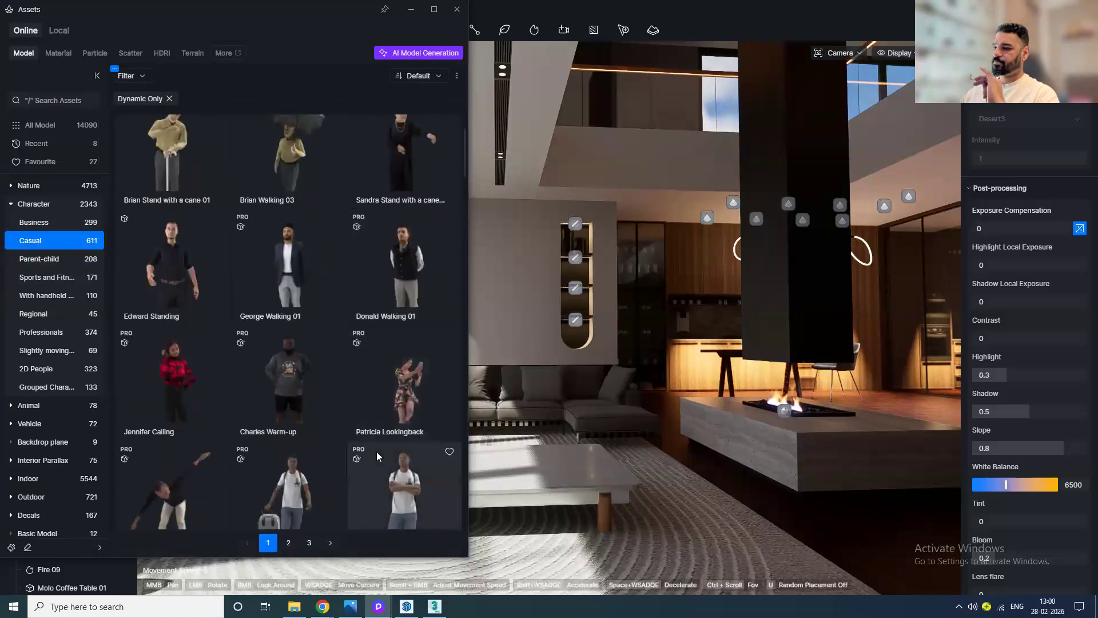
scroll(377, 451, "down", 1)
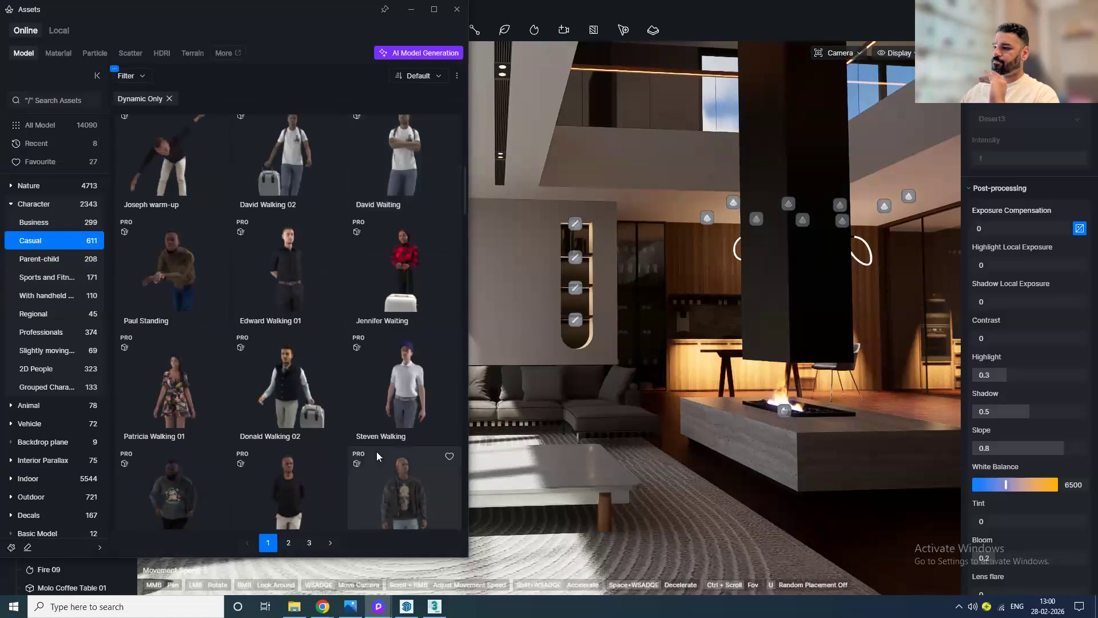
scroll(376, 451, "down", 3)
scroll(376, 451, "down", 1)
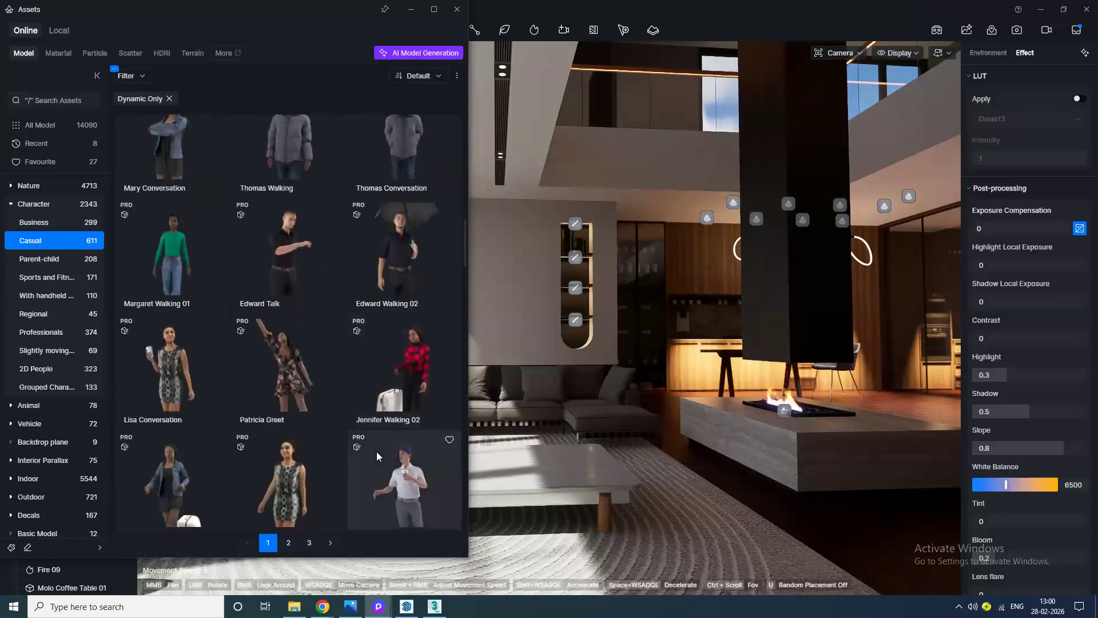
scroll(376, 452, "down", 2)
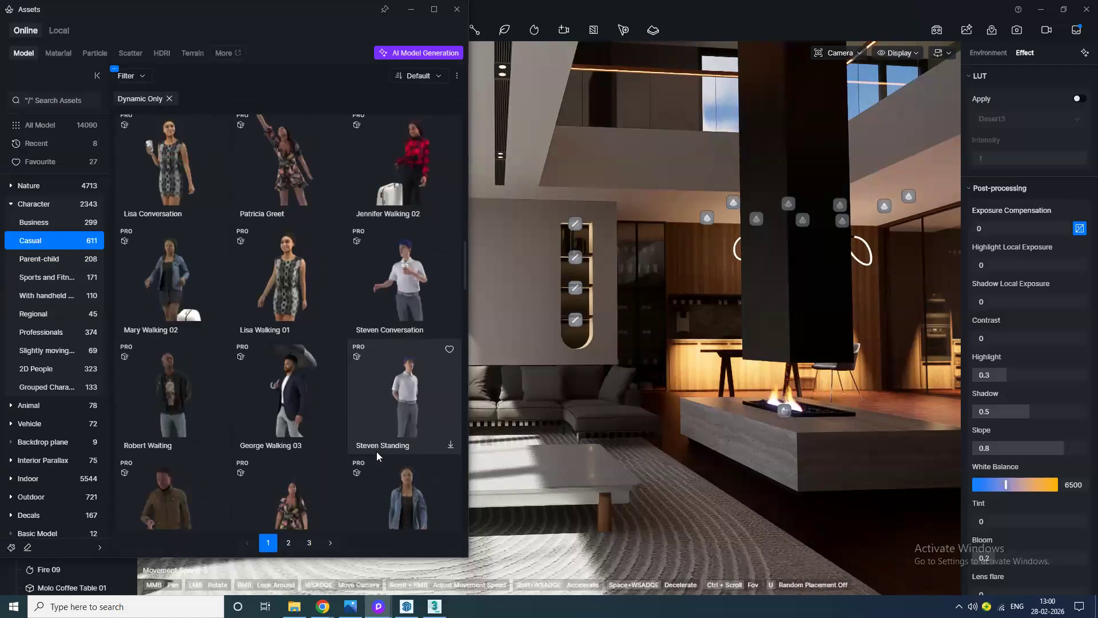
scroll(377, 453, "down", 2)
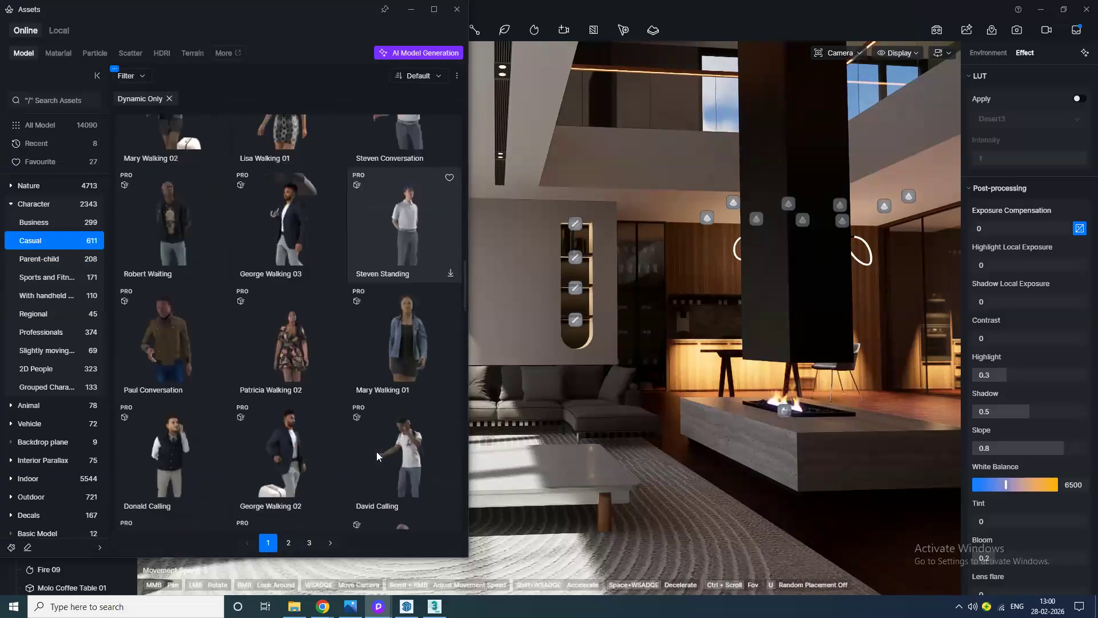
scroll(377, 456, "down", 1)
scroll(376, 456, "down", 1)
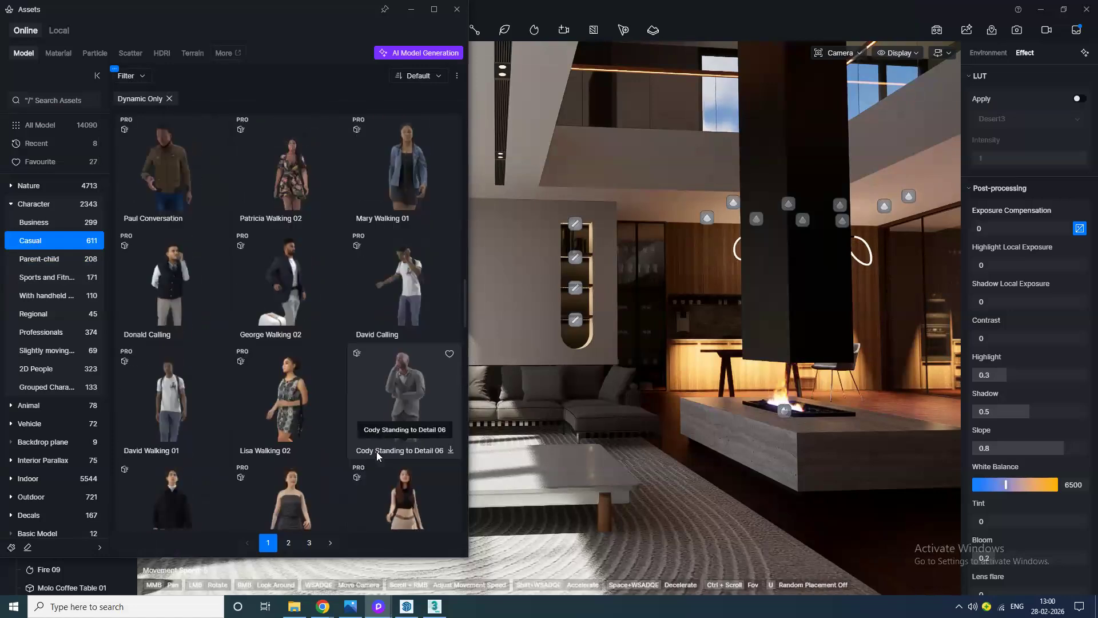
scroll(377, 456, "down", 1)
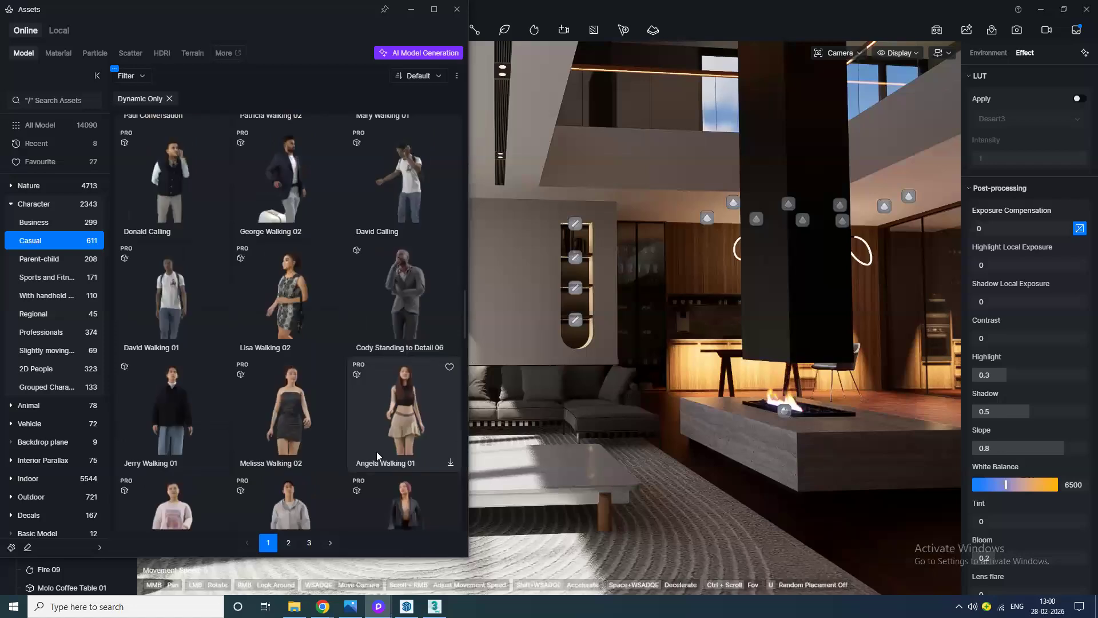
scroll(376, 451, "down", 3)
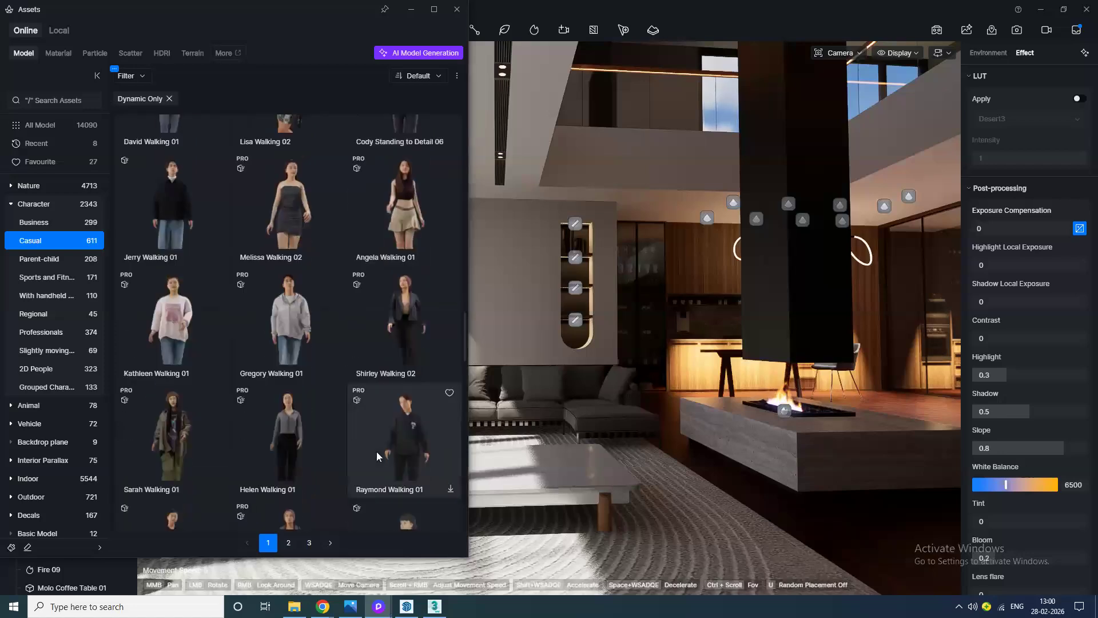
scroll(377, 455, "down", 3)
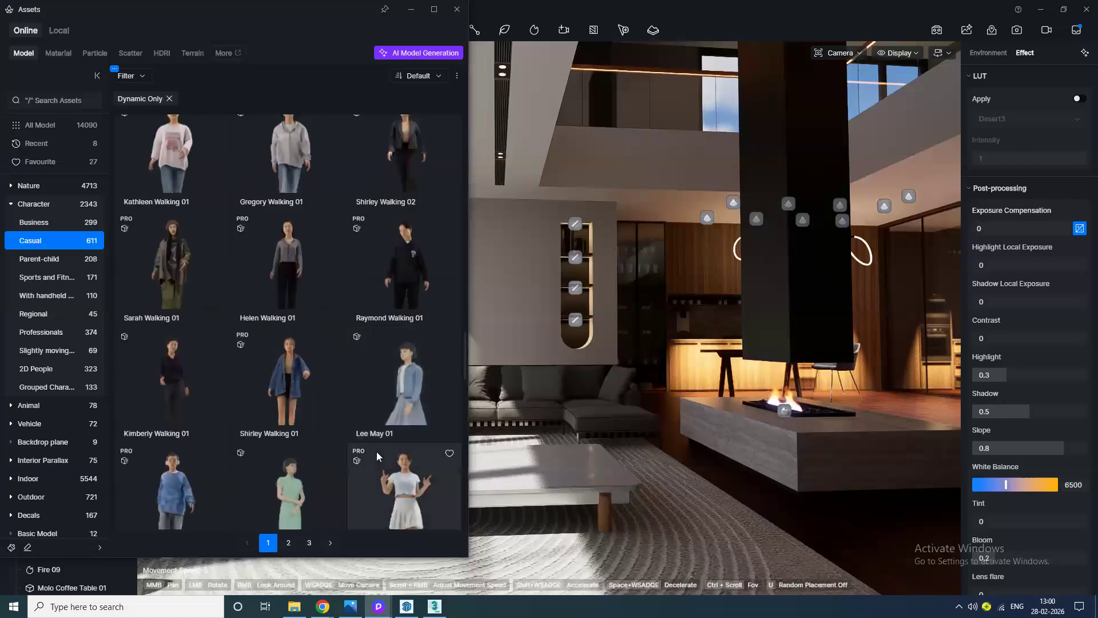
scroll(377, 451, "down", 9)
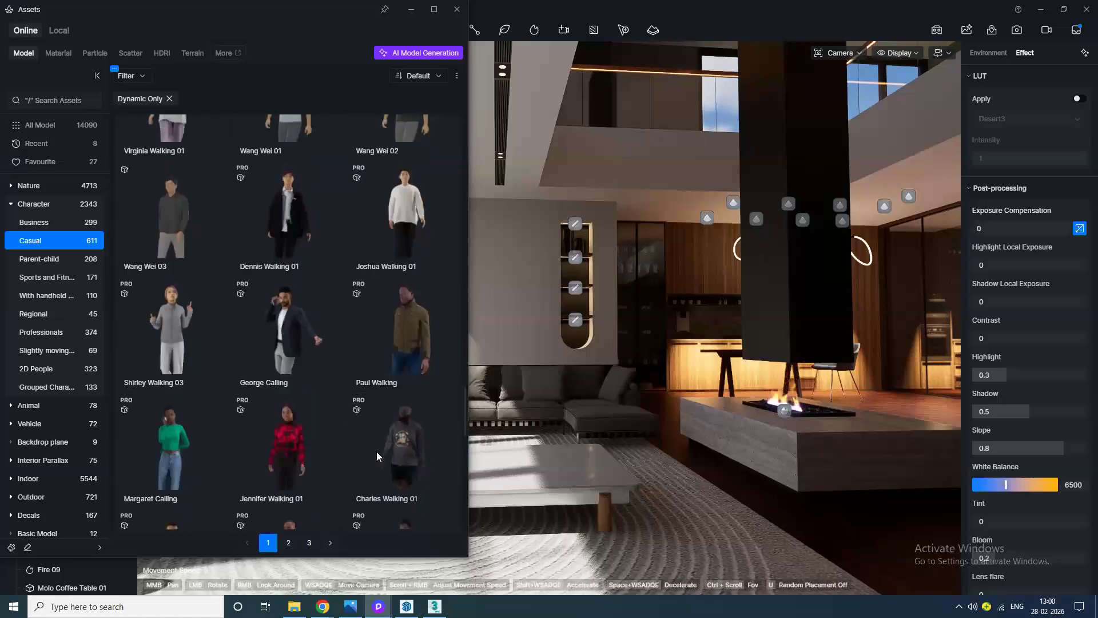
scroll(376, 451, "down", 2)
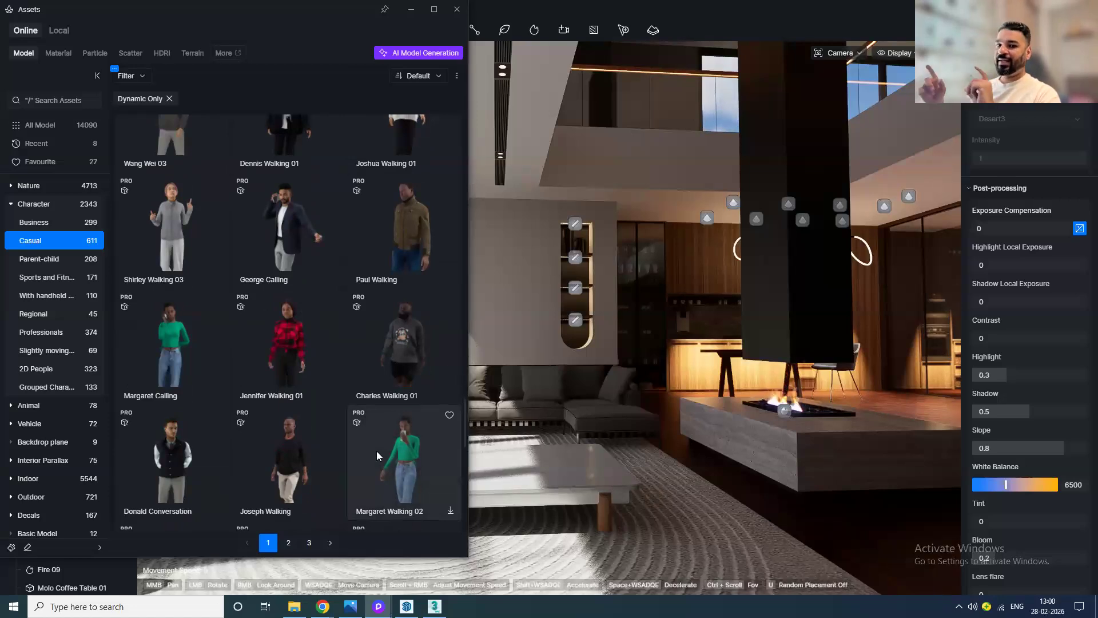
scroll(381, 447, "down", 6)
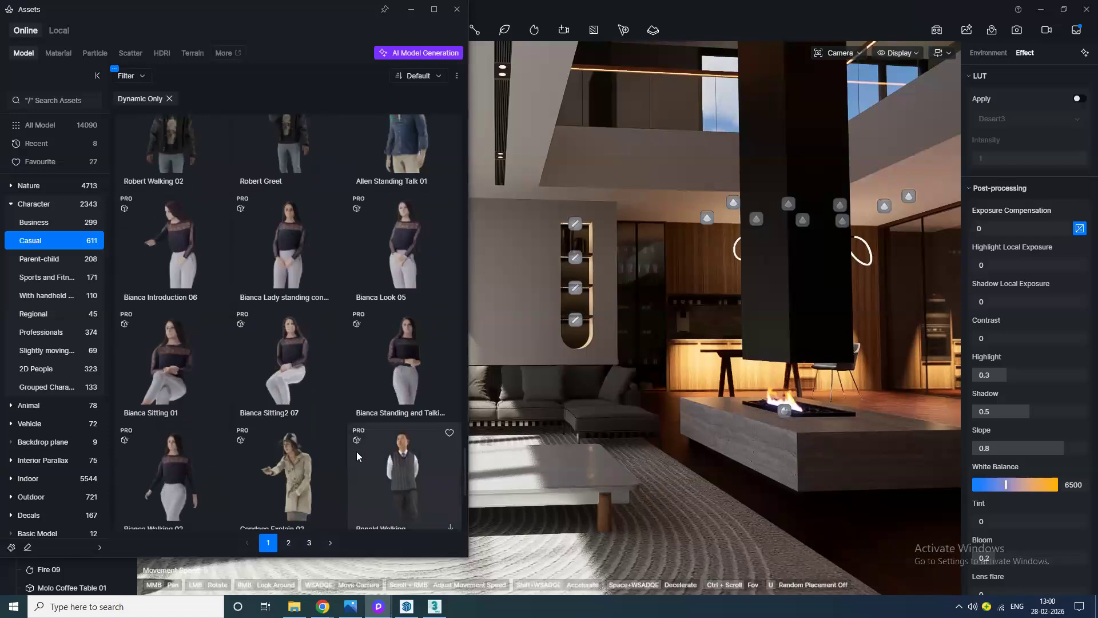
Step: Place the Bianca Sitting 01 character on the brown sofa near the windows
left_click(167, 356)
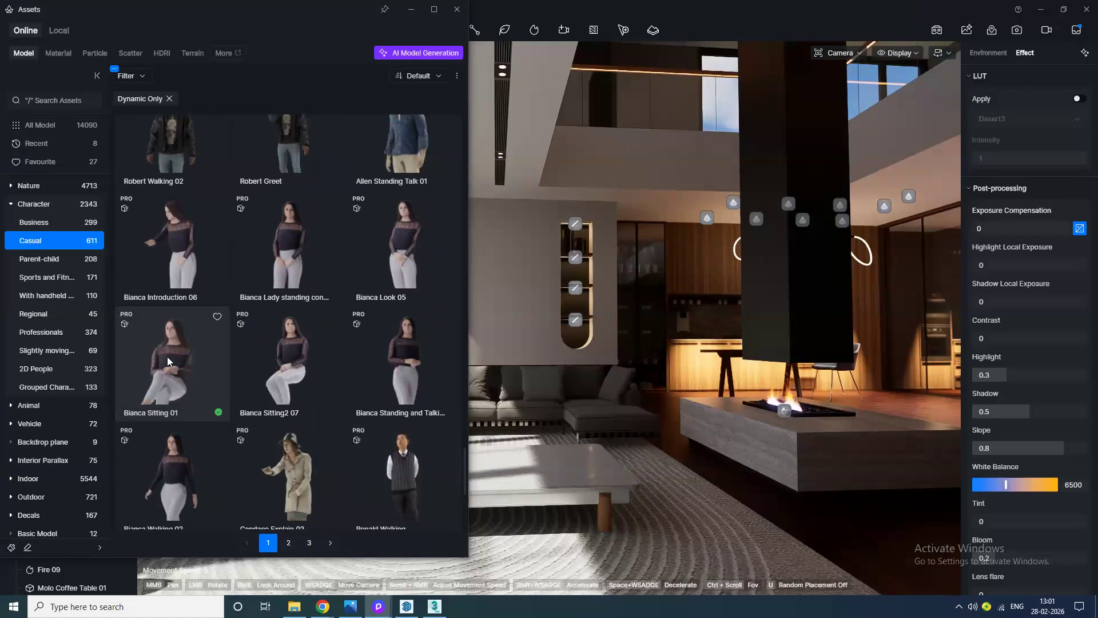
left_click(194, 384)
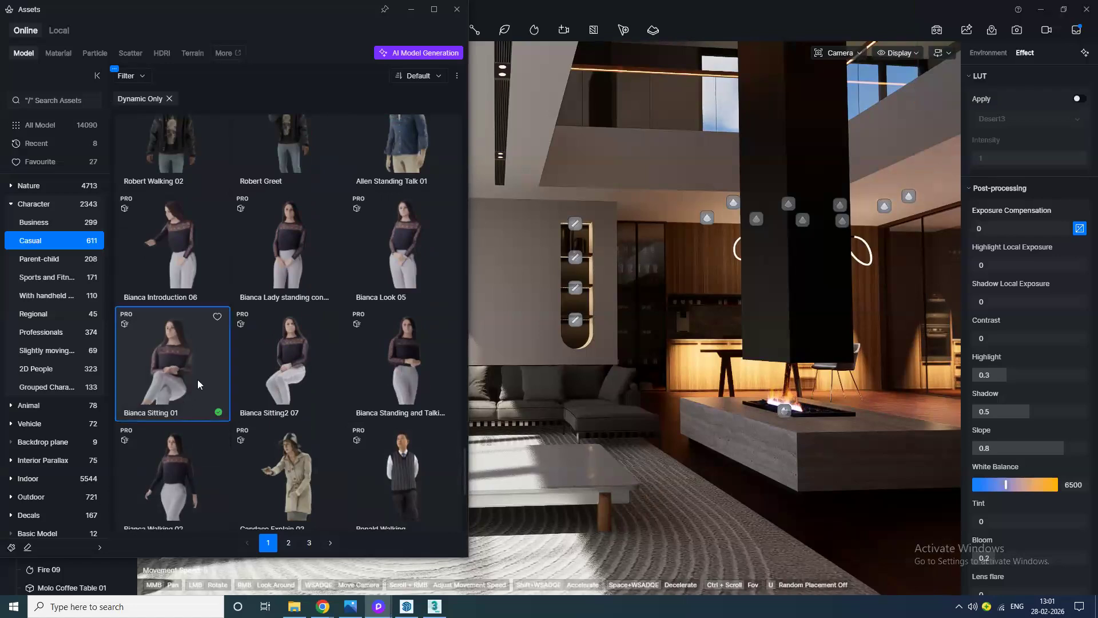
left_click(457, 10)
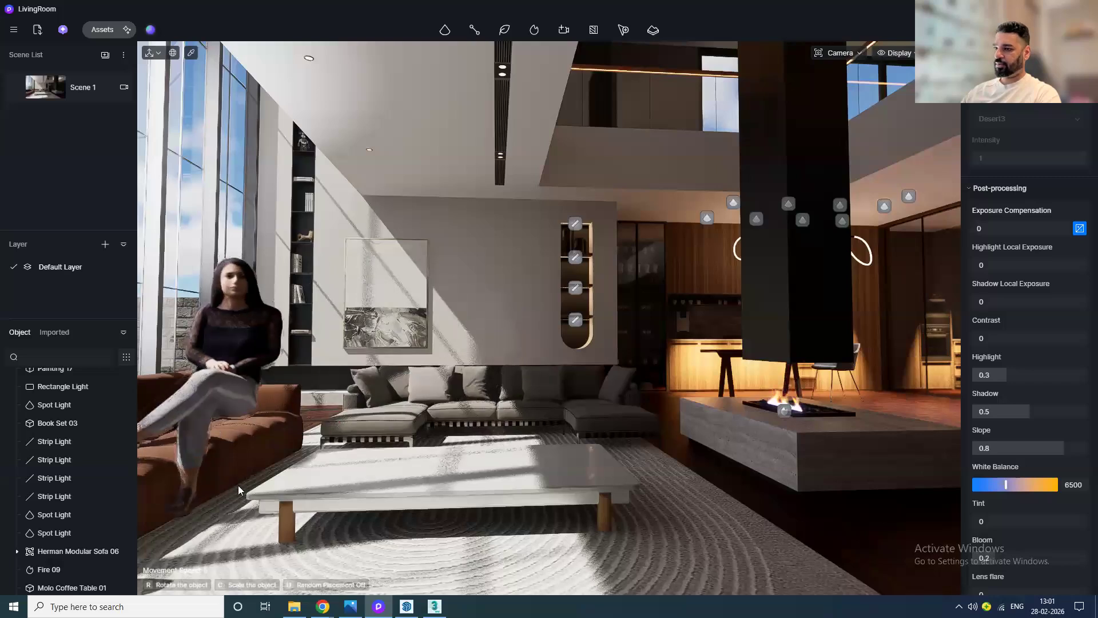
left_click(258, 460)
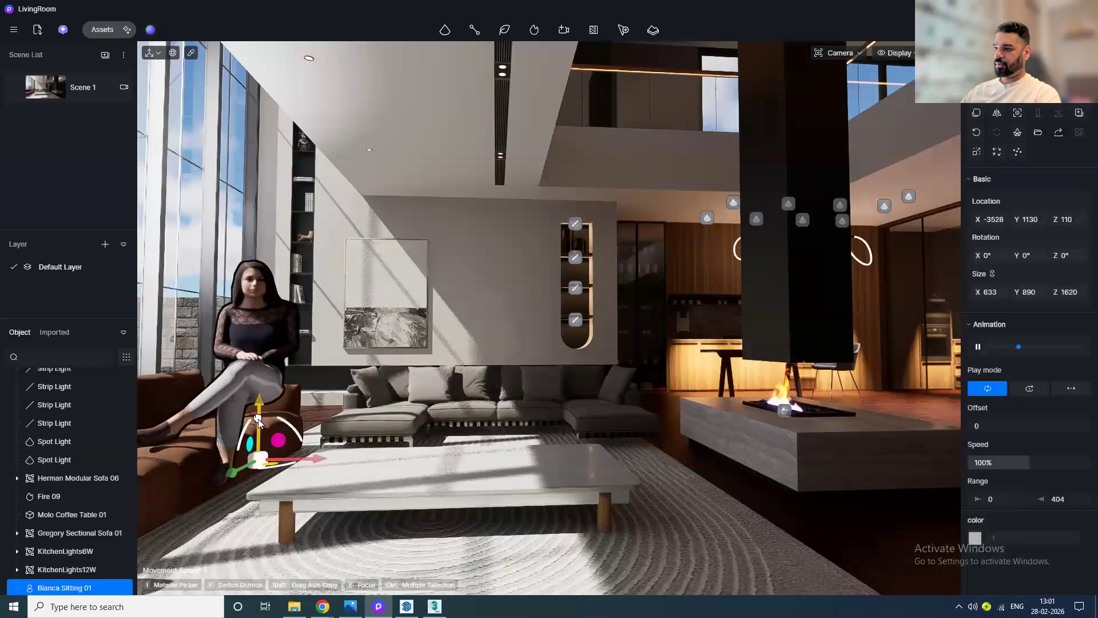
Step: Rotate the seated character to 301° and move her down onto the sofa seat
left_click_drag(277, 469, 248, 488)
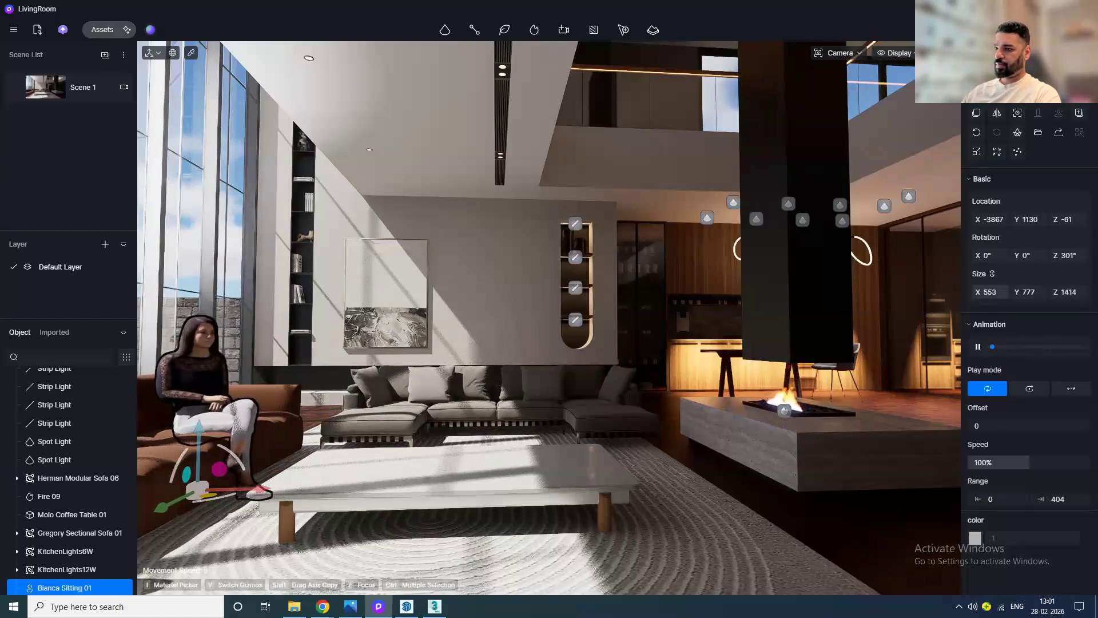
left_click_drag(197, 428, 201, 419)
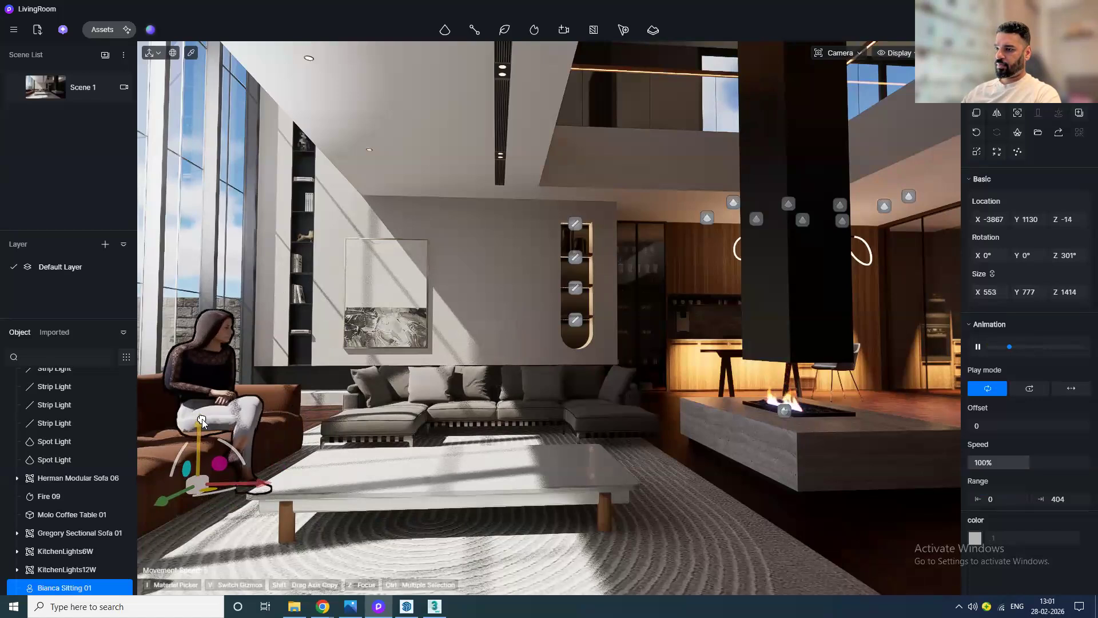
left_click_drag(173, 488, 219, 481)
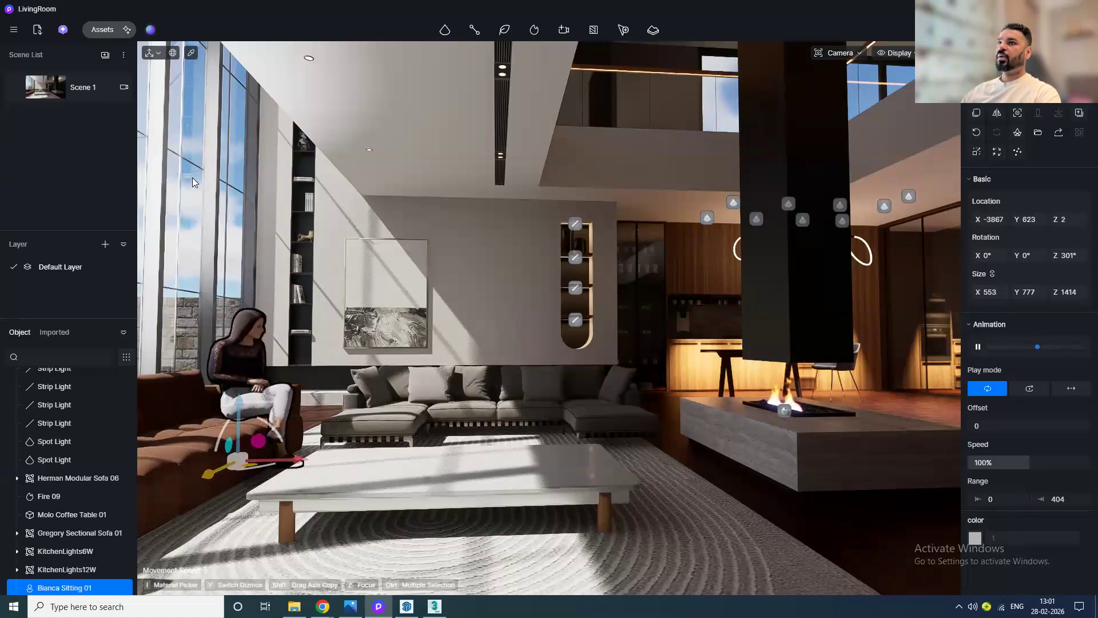
Step: Add the Dog 02 idle pet model lying on the rug beside the coffee table
left_click(101, 29)
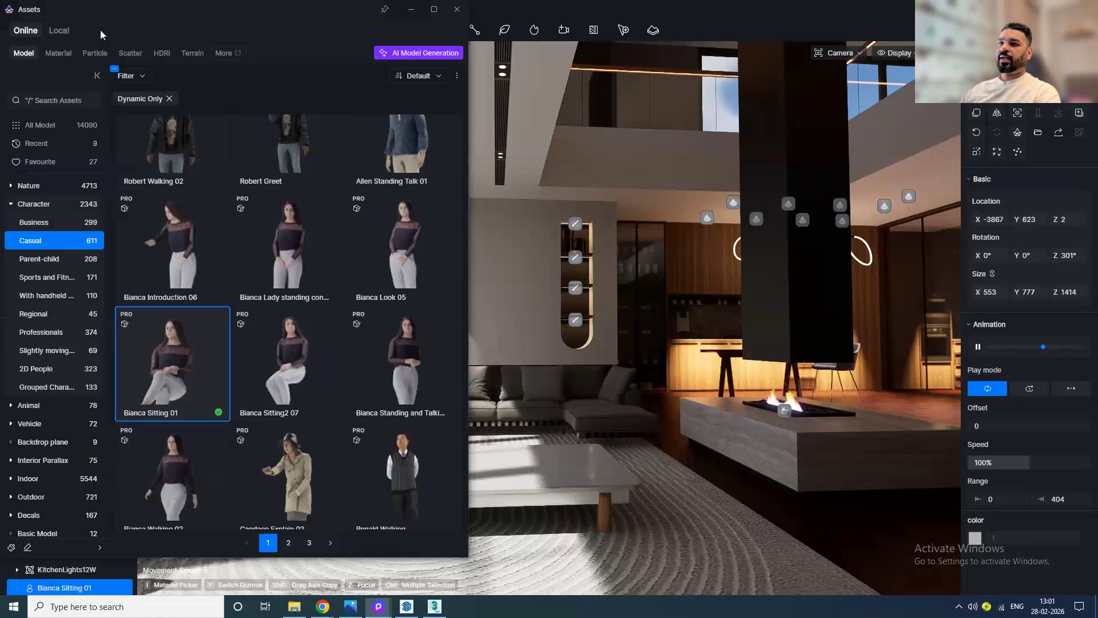
left_click(47, 407)
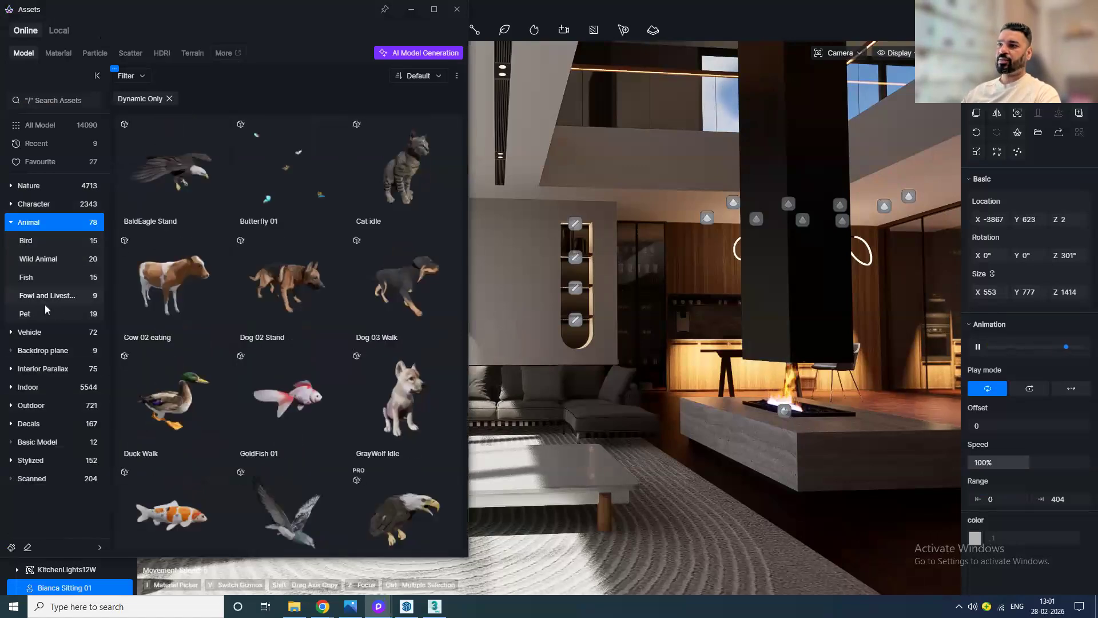
left_click(35, 314)
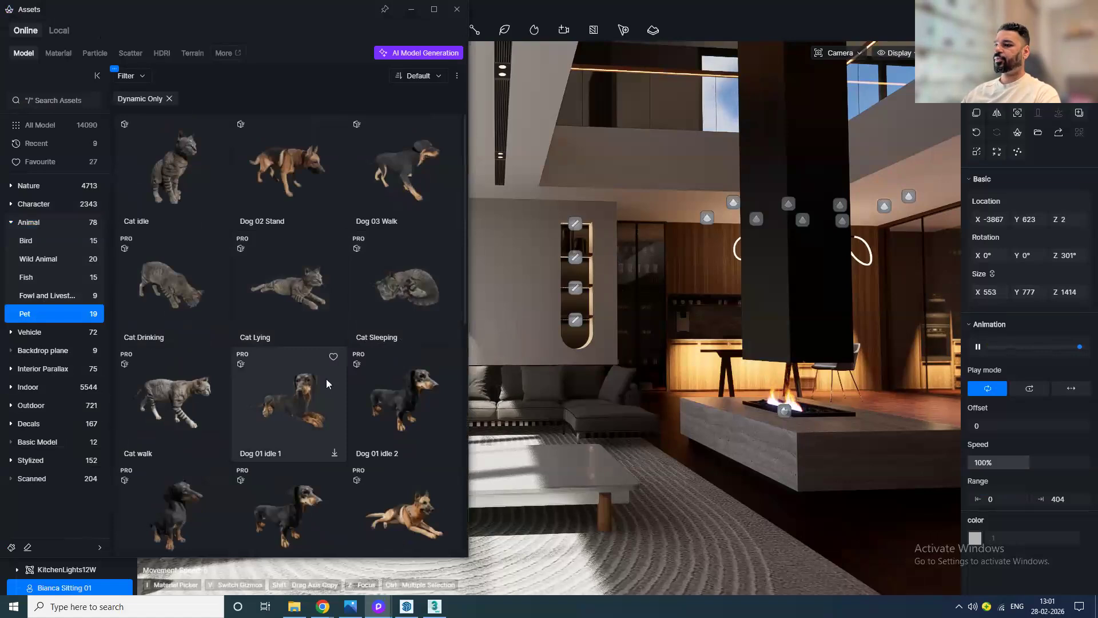
scroll(339, 421, "down", 2)
scroll(339, 418, "down", 3)
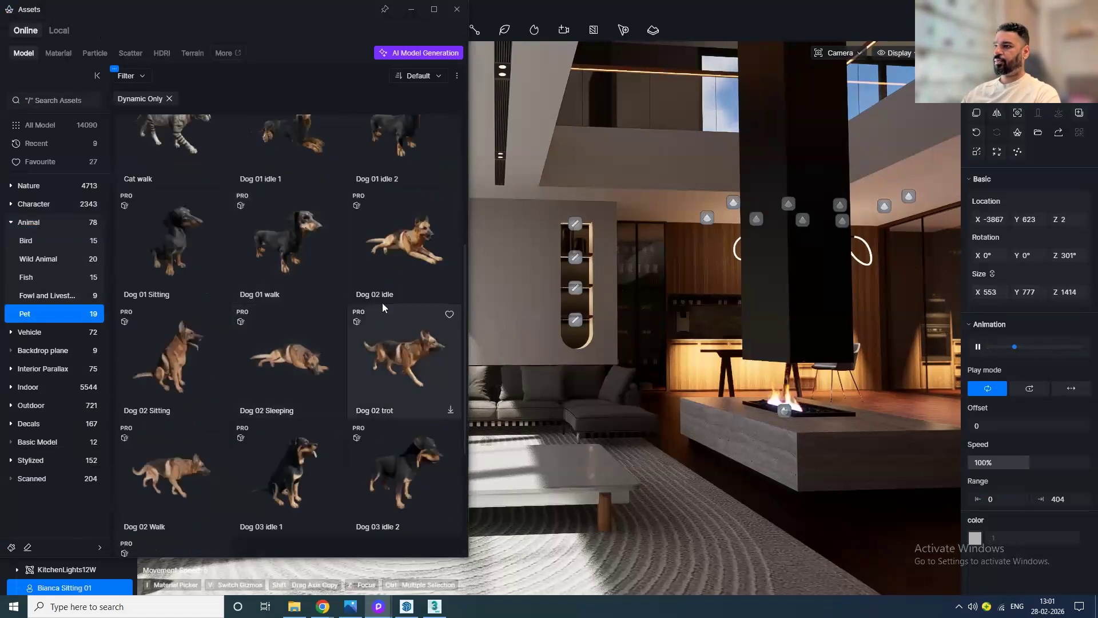
left_click(401, 260)
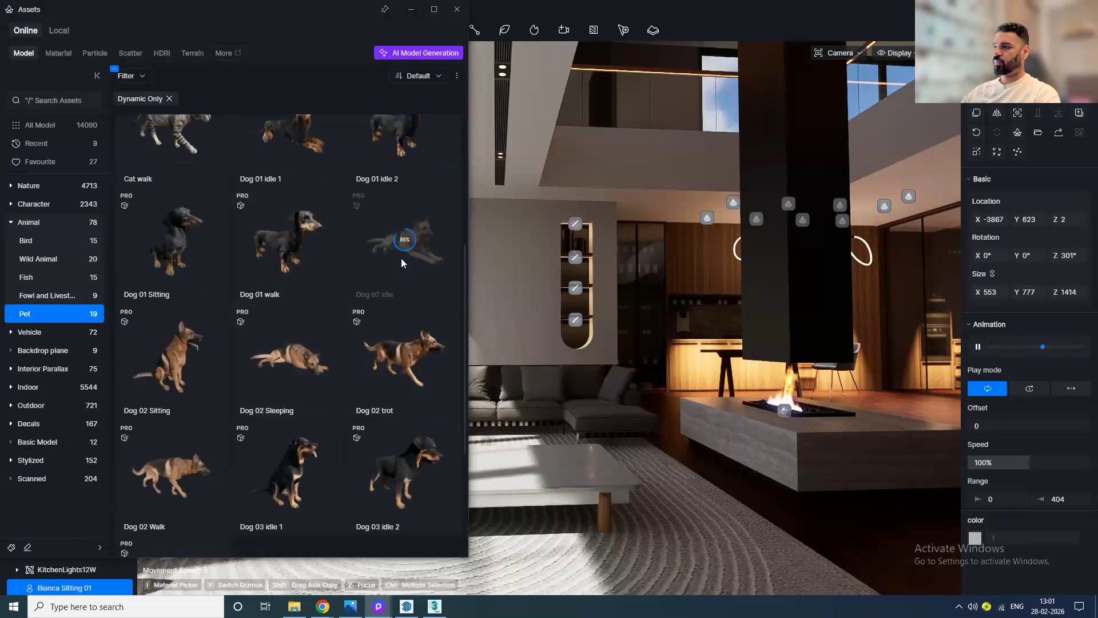
left_click(456, 9)
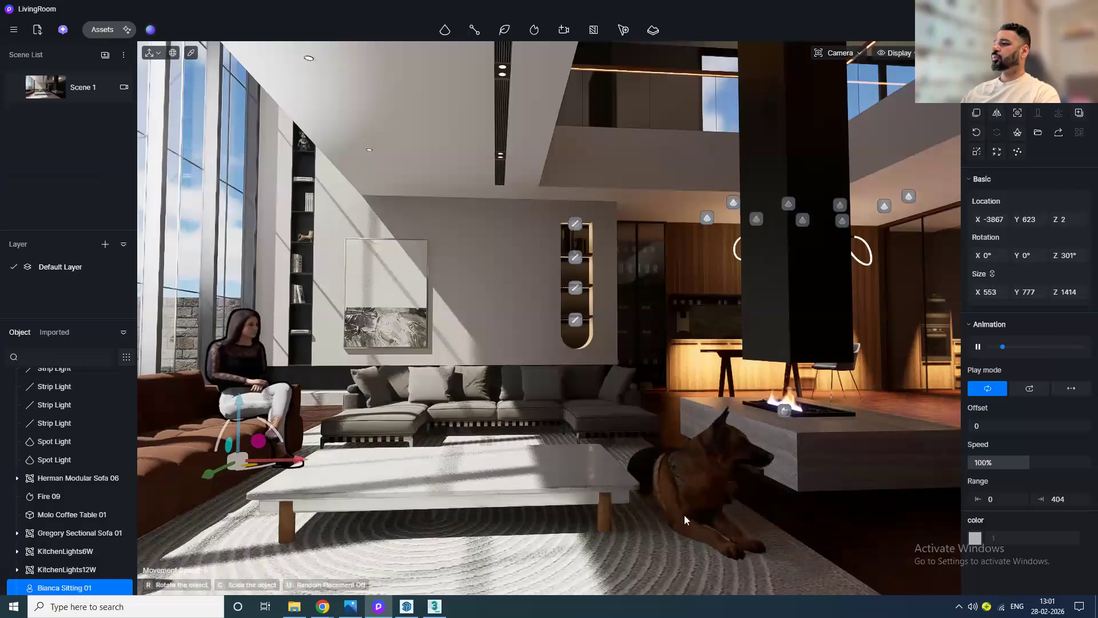
Step: Open the animation clip timeline and move the playhead to the end of Shot 1
left_click(684, 514)
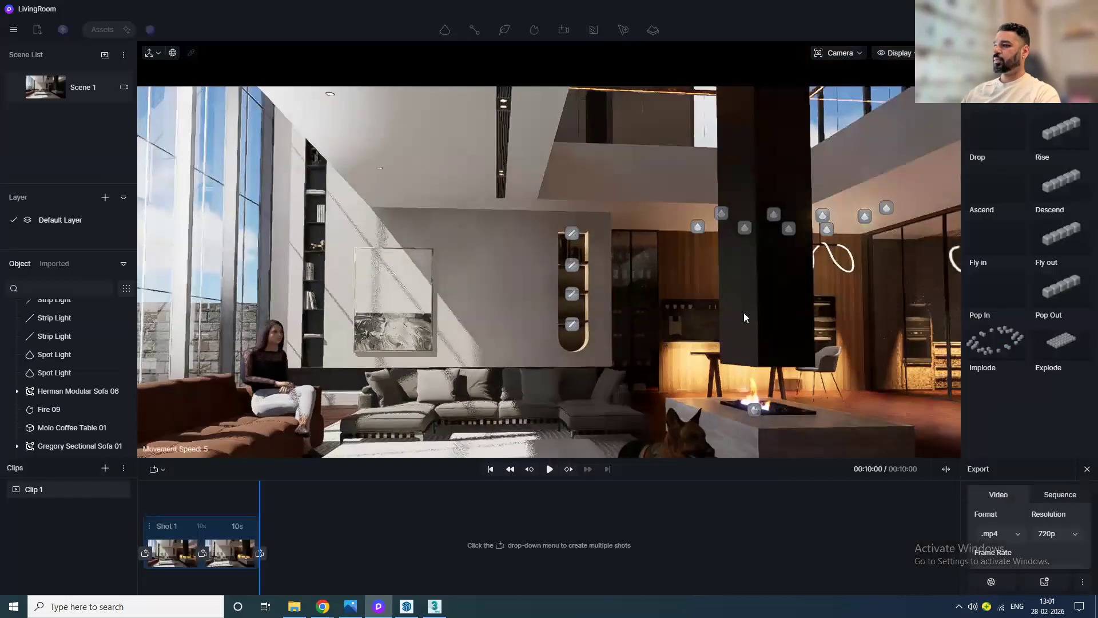
left_click(549, 468)
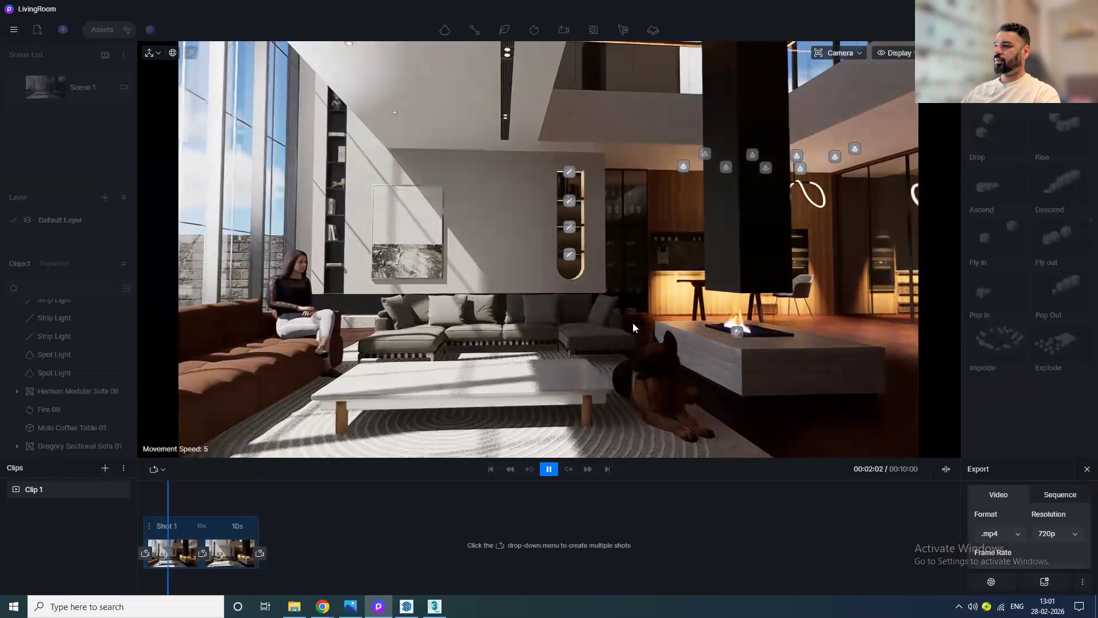
left_click(193, 499)
left_click(110, 504)
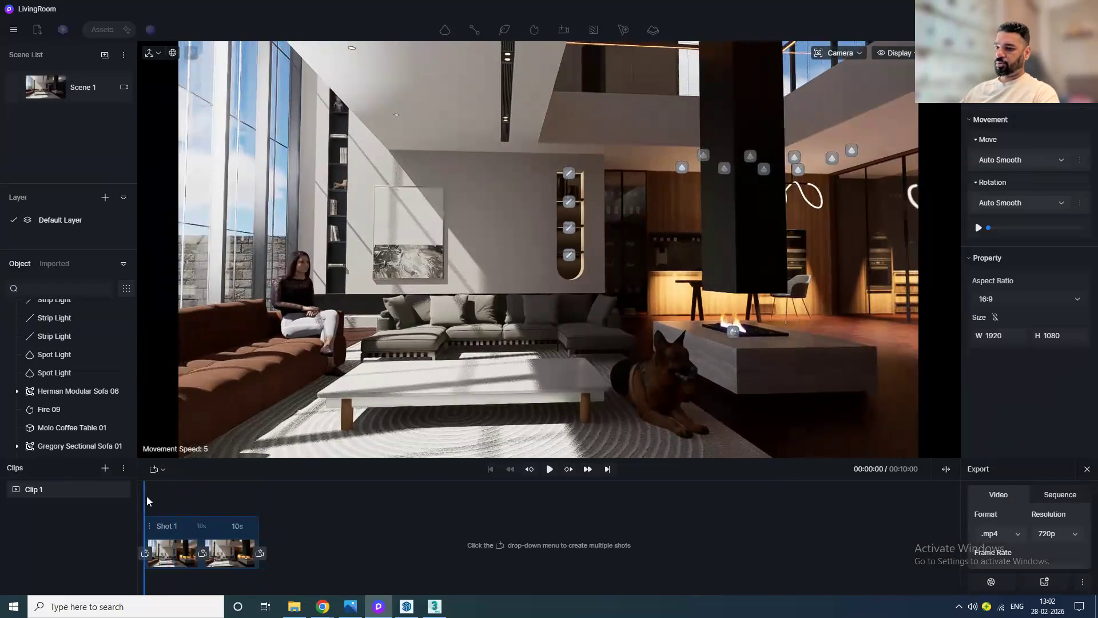
left_click_drag(143, 498, 269, 503)
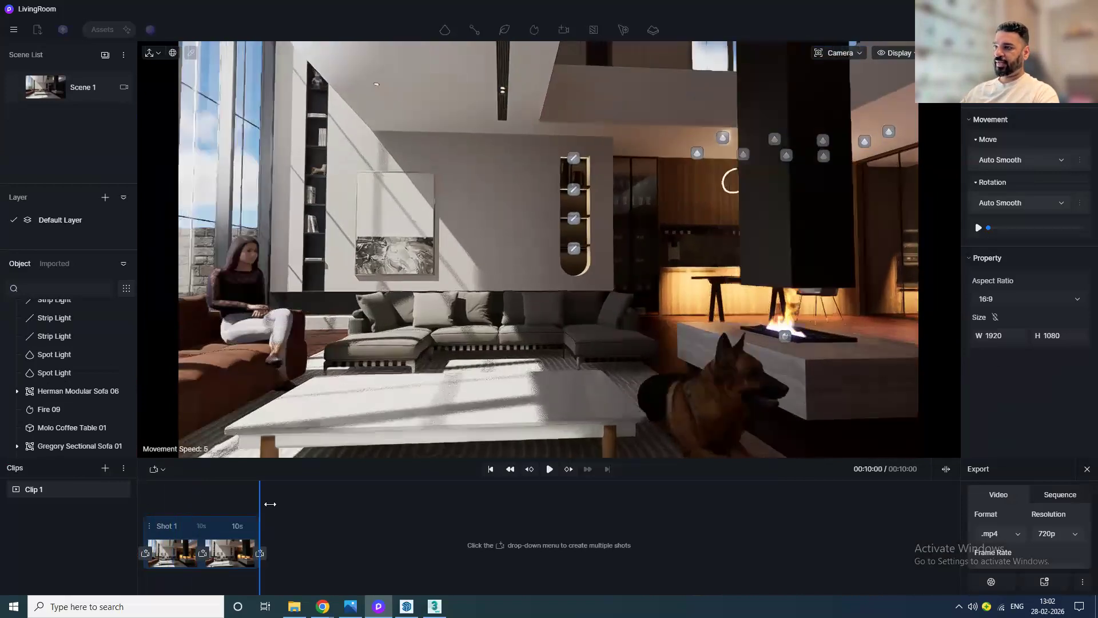
Step: Move the sun to about 07:43 for the end of the shot
left_click(985, 55)
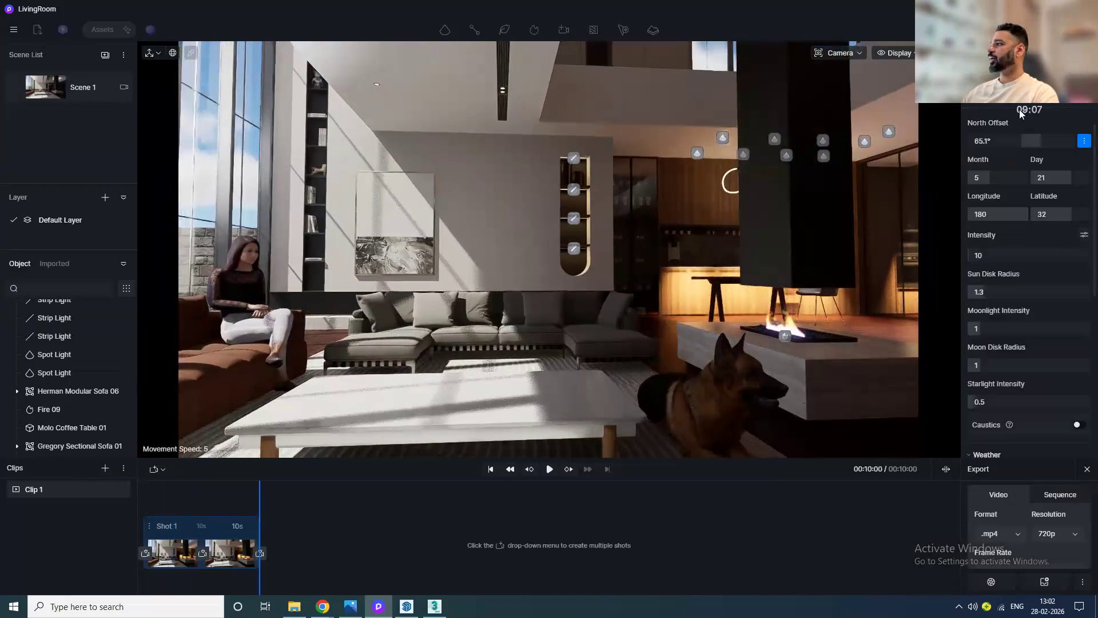
scroll(1028, 153, "up", 3)
left_click_drag(993, 138, 974, 148)
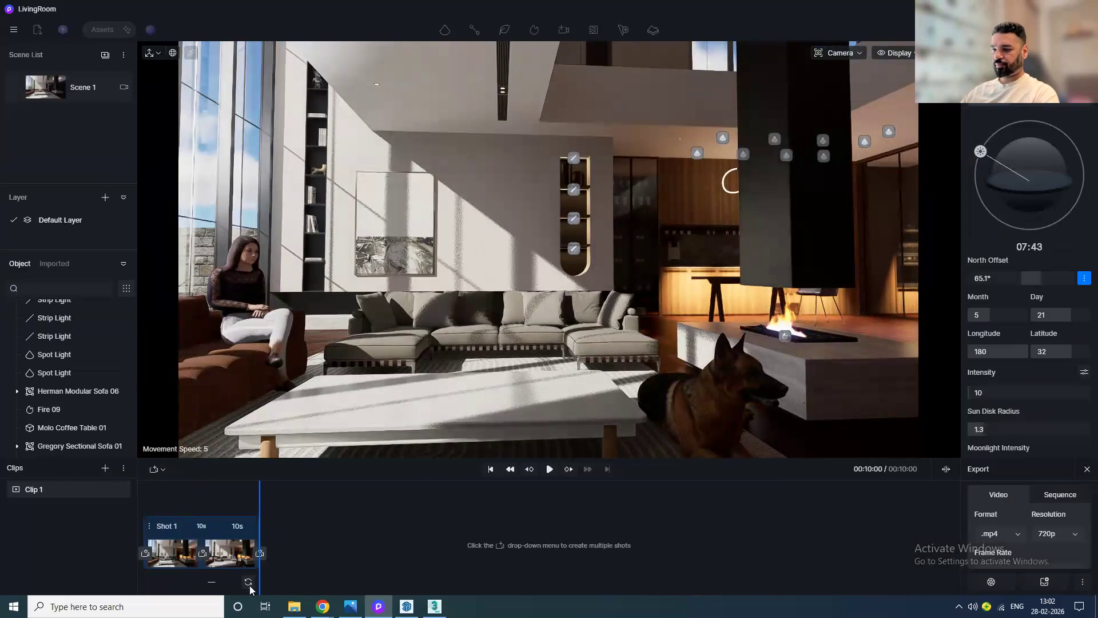
Step: Set the duration of Shot 1 to 5 seconds
left_click(204, 527)
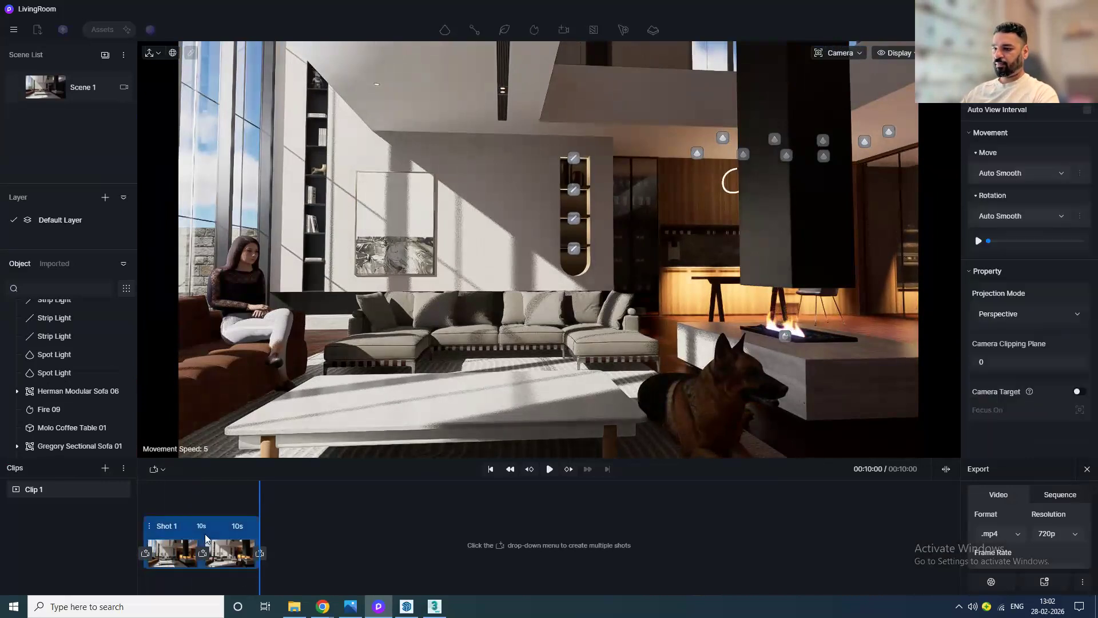
type("5")
key("Return")
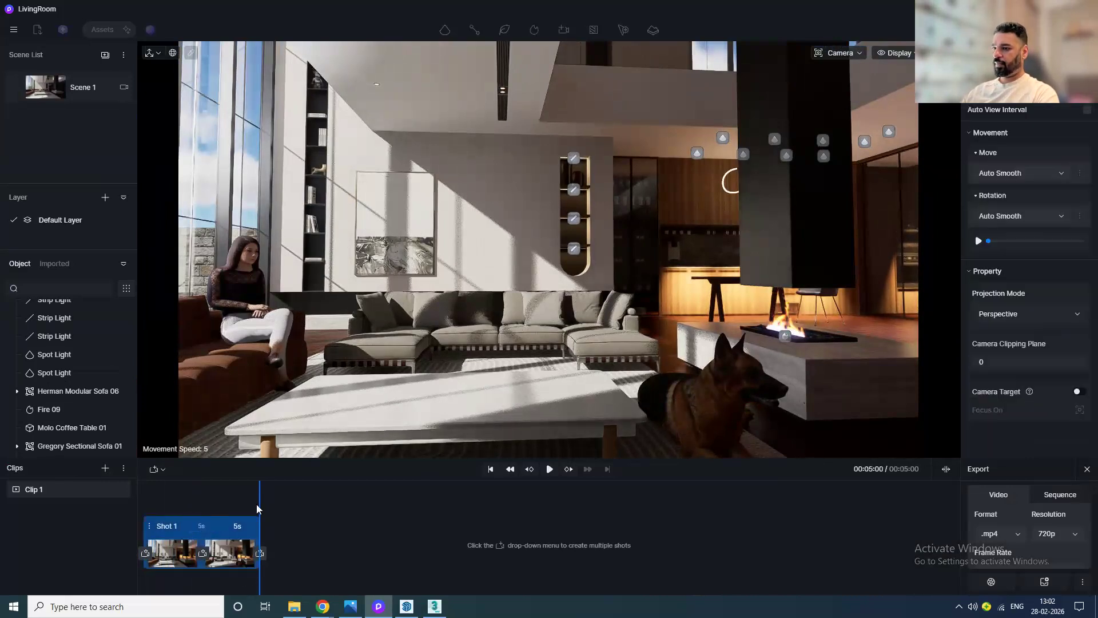
Step: Play back the shortened camera animation to preview it
left_click(551, 470)
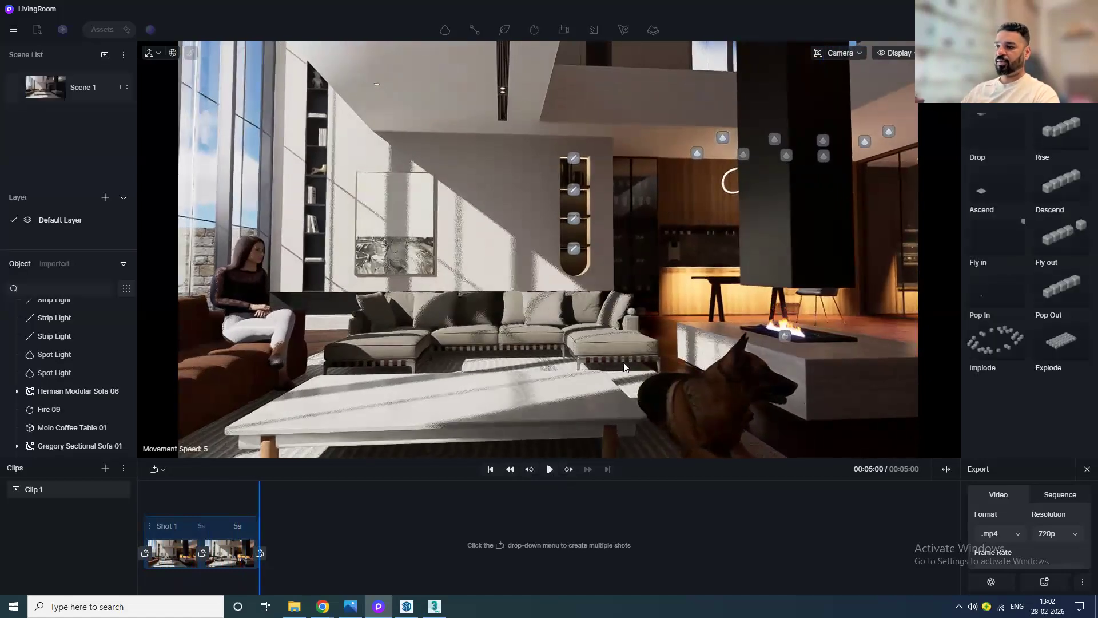
left_click_drag(259, 509, 98, 542)
left_click(543, 472)
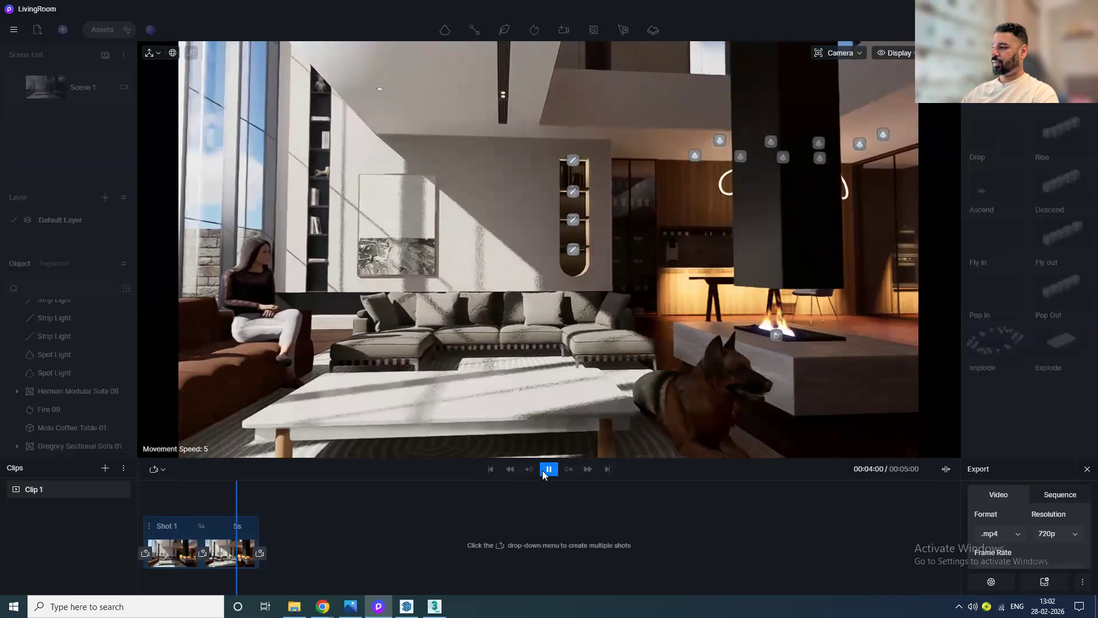
Step: Set the video export resolution to 1080p and add the clip to the render queue
left_click(1047, 536)
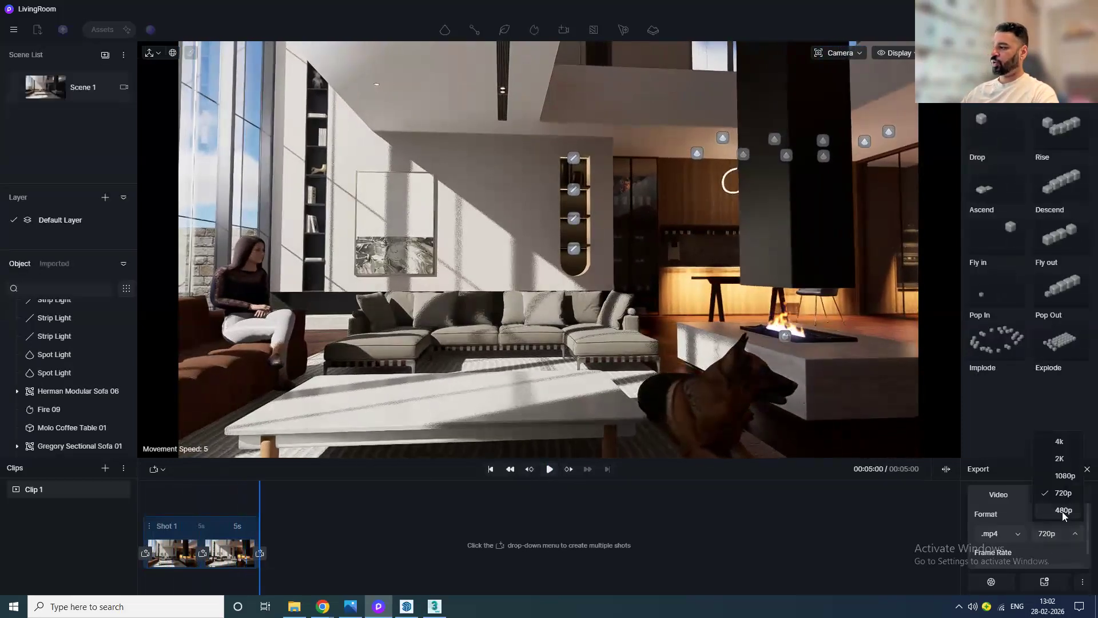
left_click(1066, 476)
left_click(1046, 581)
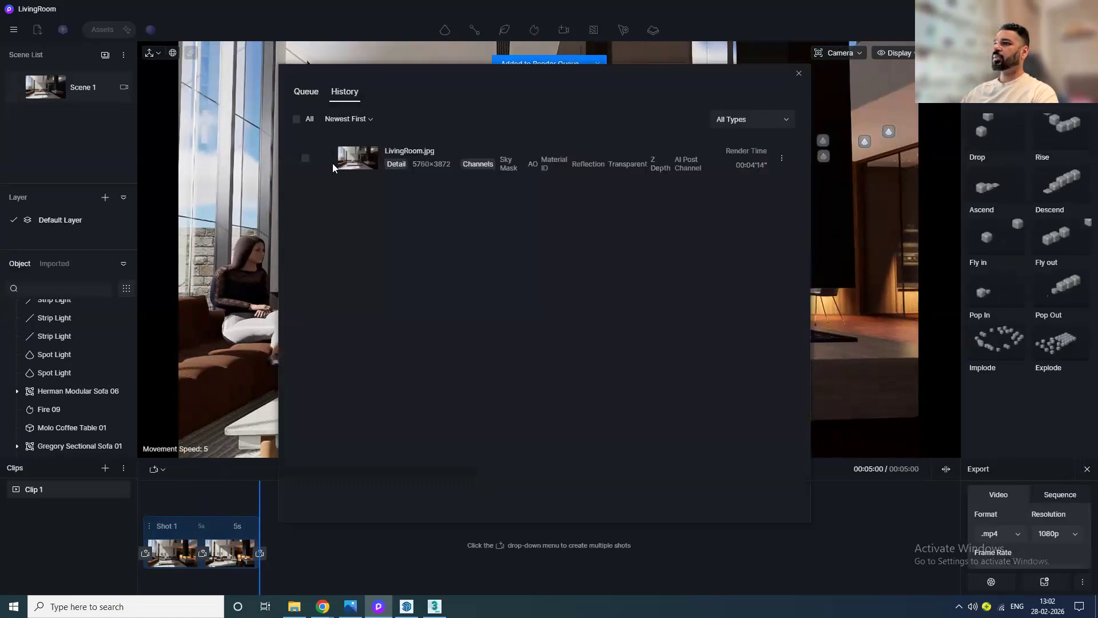
Step: Render the queued Clip 1.mp4 video with Save & Render
left_click(298, 92)
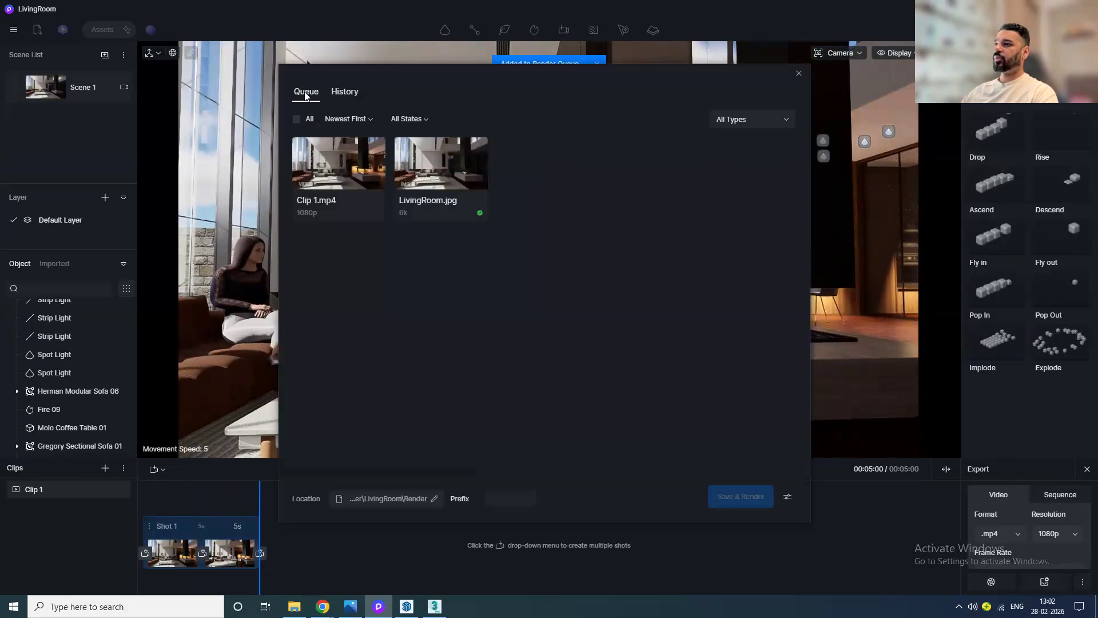
left_click(353, 181)
right_click(353, 182)
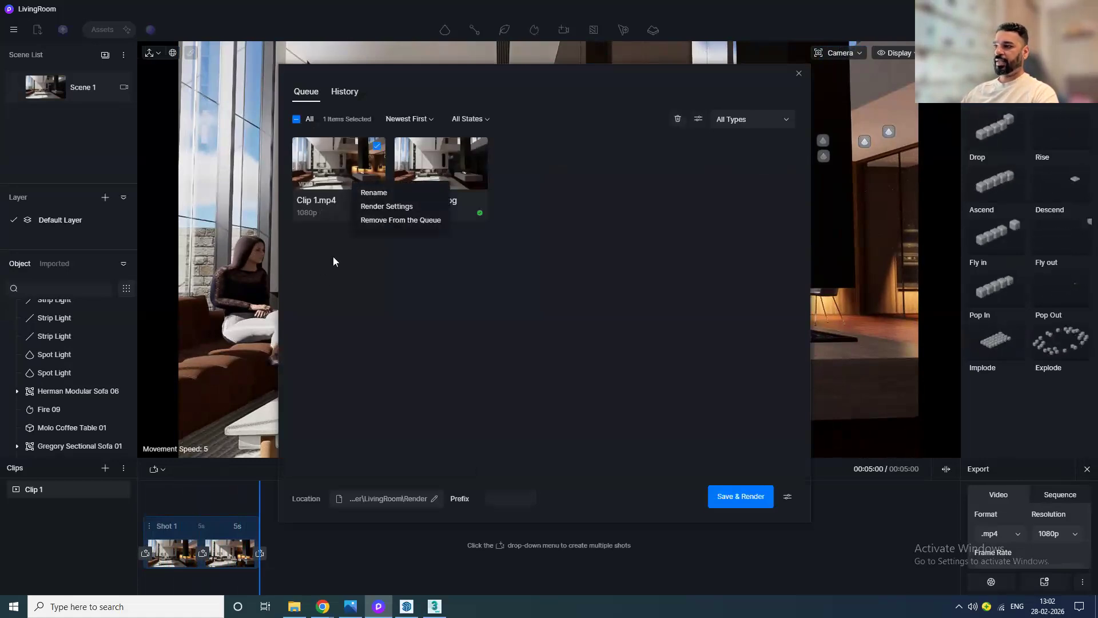
left_click(586, 452)
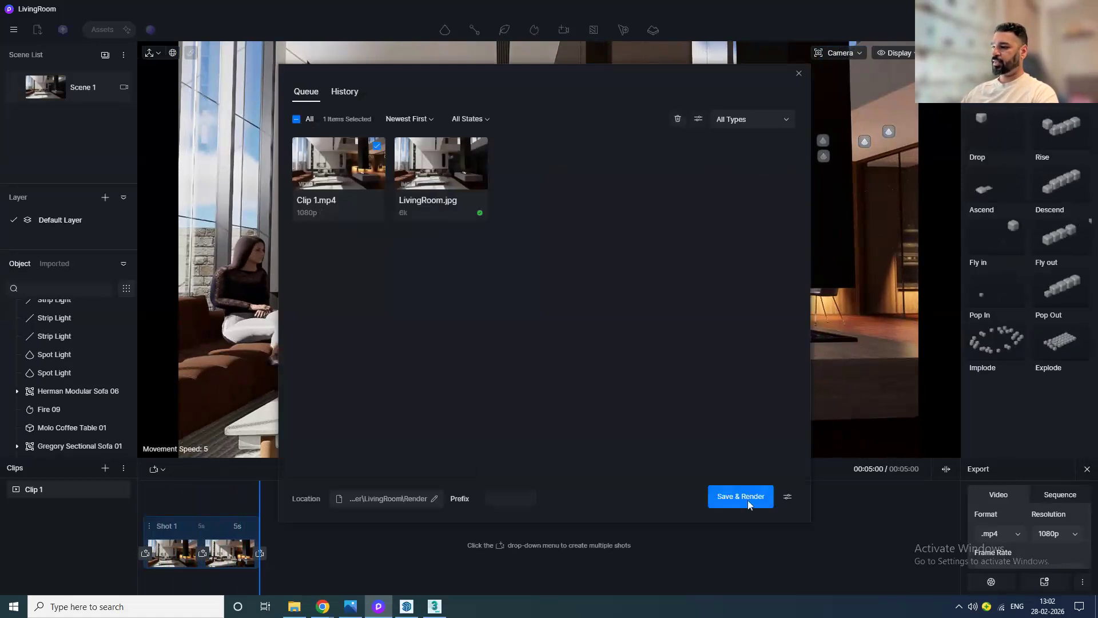
left_click(434, 499)
left_click(789, 354)
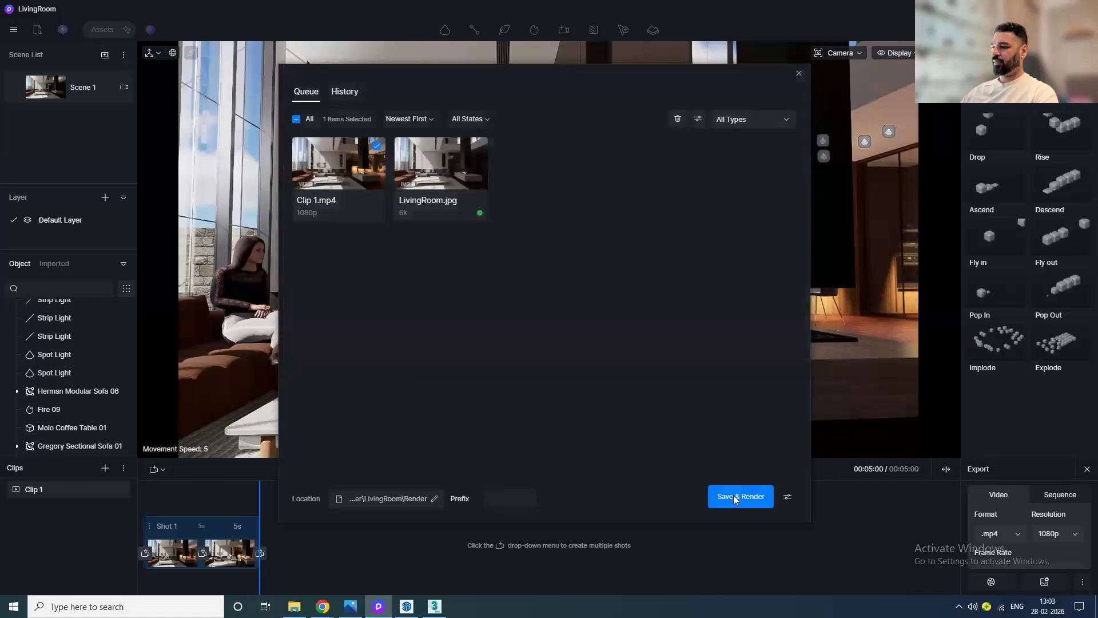
left_click(738, 496)
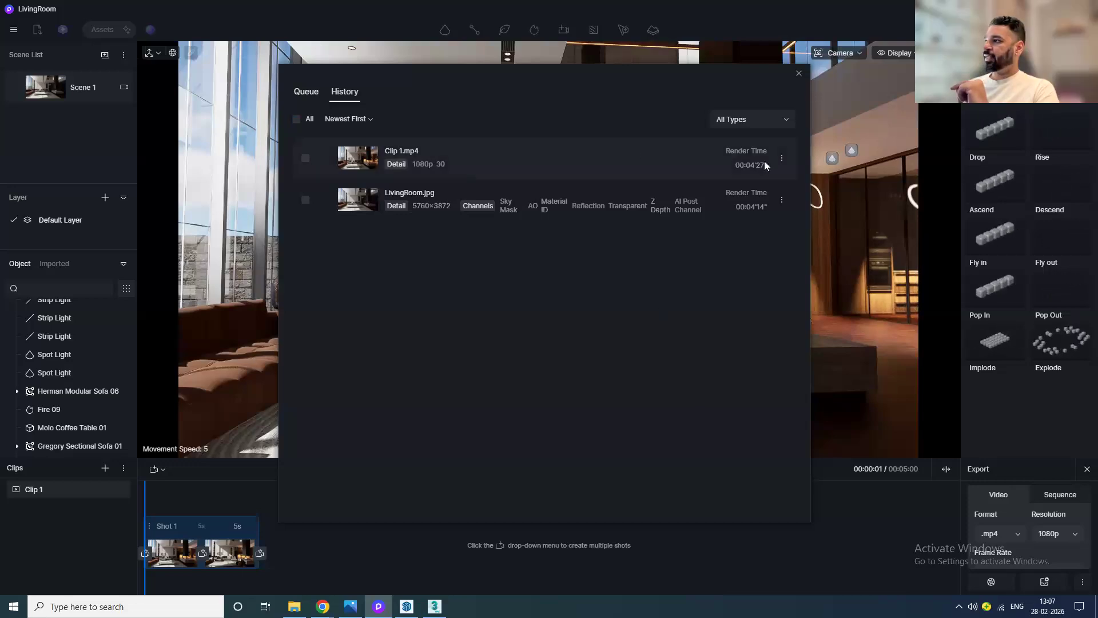
Step: Open the rendered Clip 1.mp4 from the render history, play it and close the player
right_click(360, 166)
left_click(383, 177)
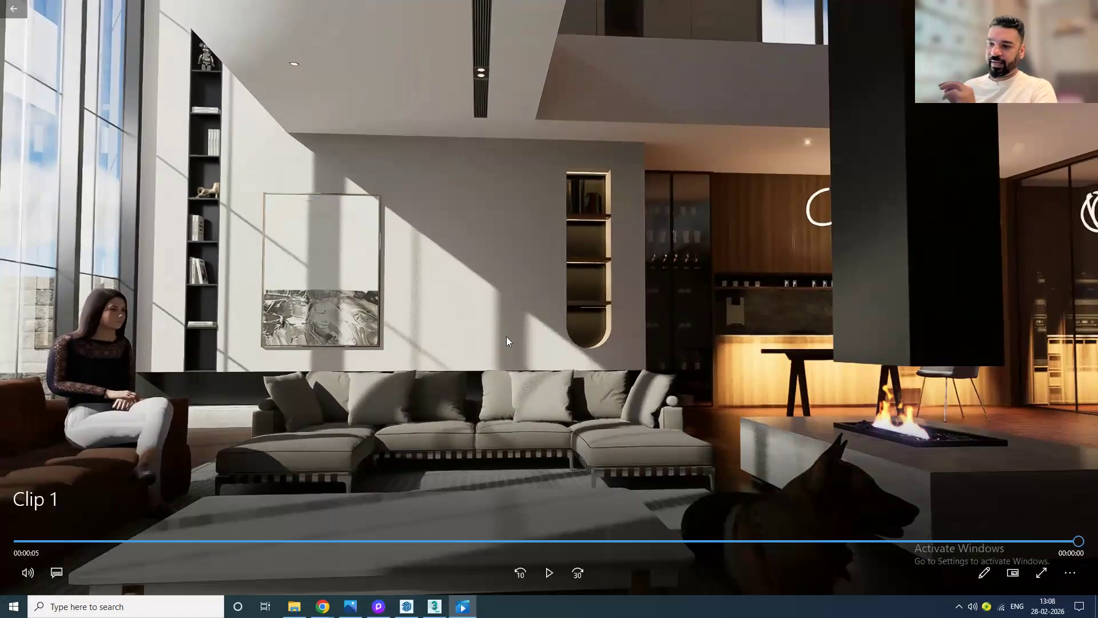
left_click(548, 570)
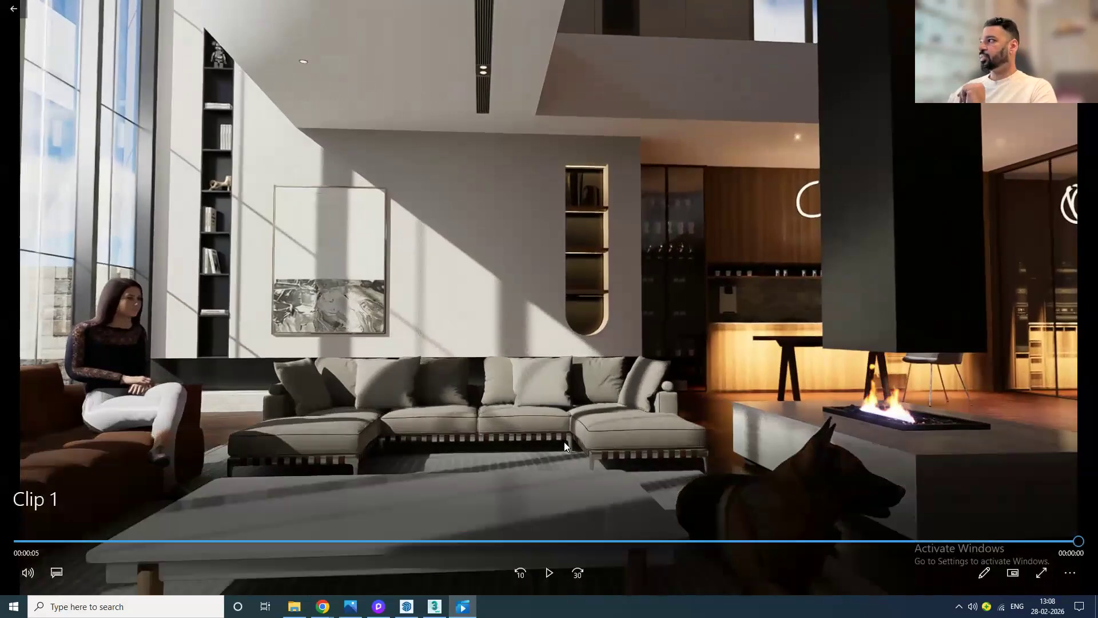
key("alt+F4")
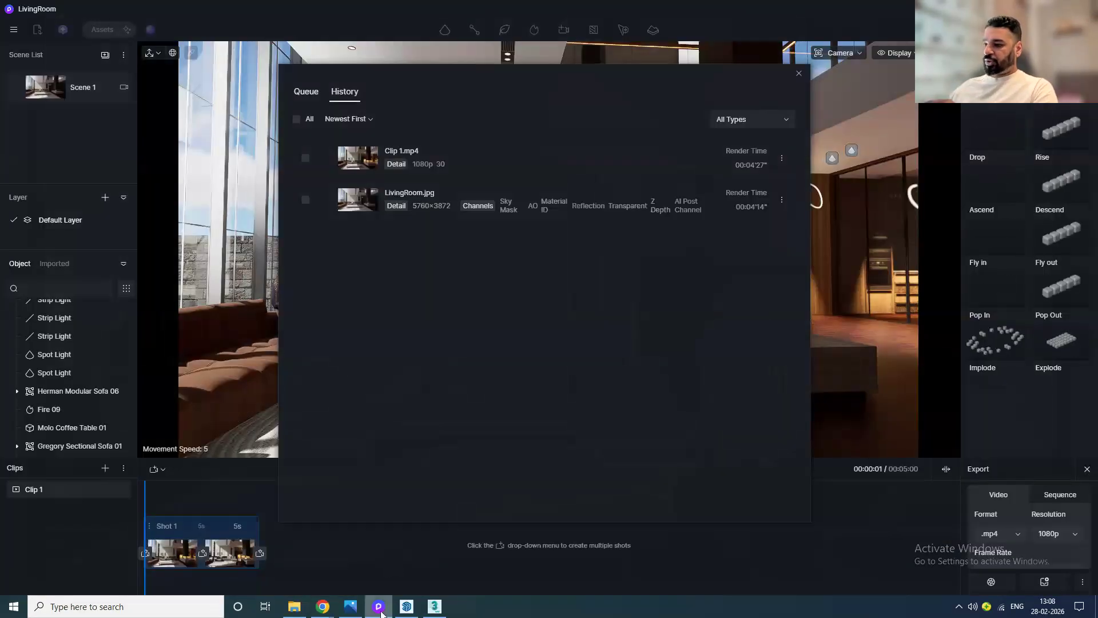
Step: Close the render queue and video export, then open the image render panel's more settings
left_click(799, 73)
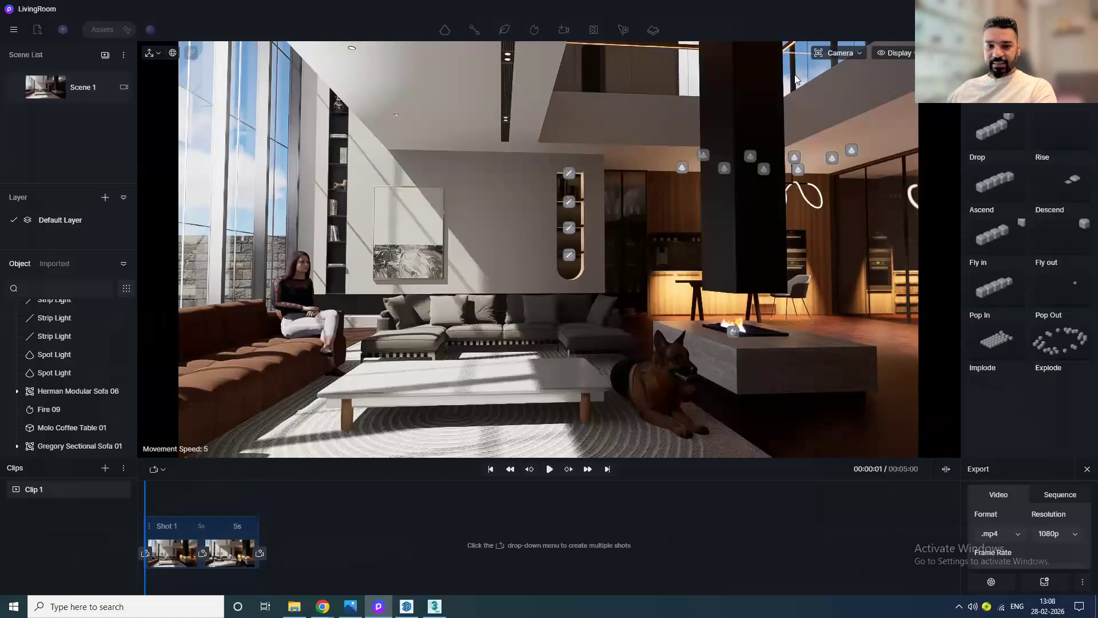
left_click(1088, 469)
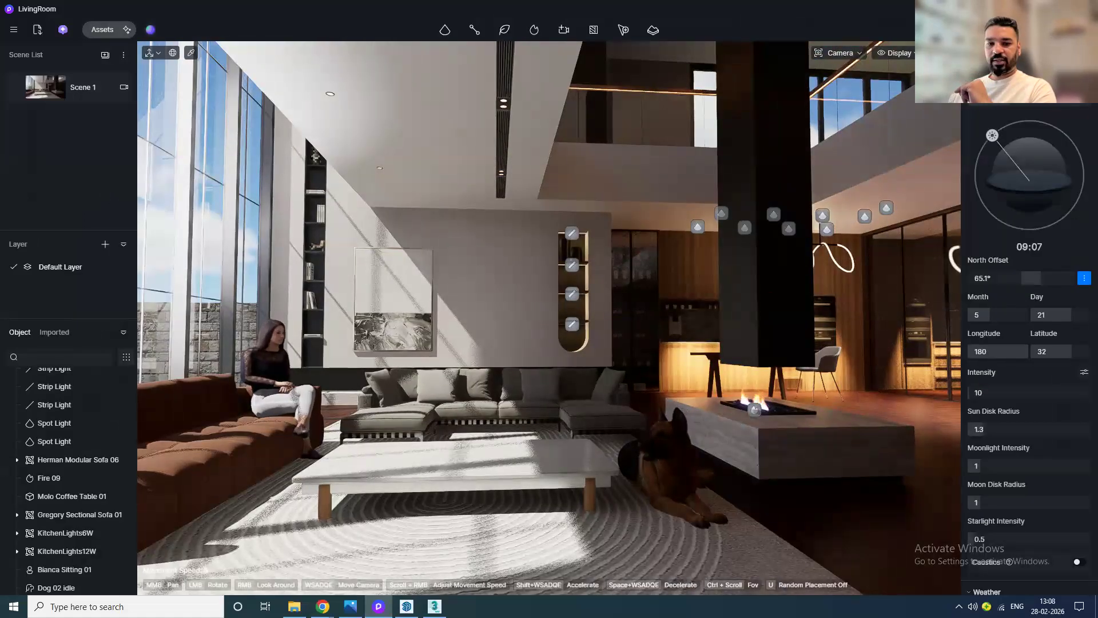
left_click(995, 30)
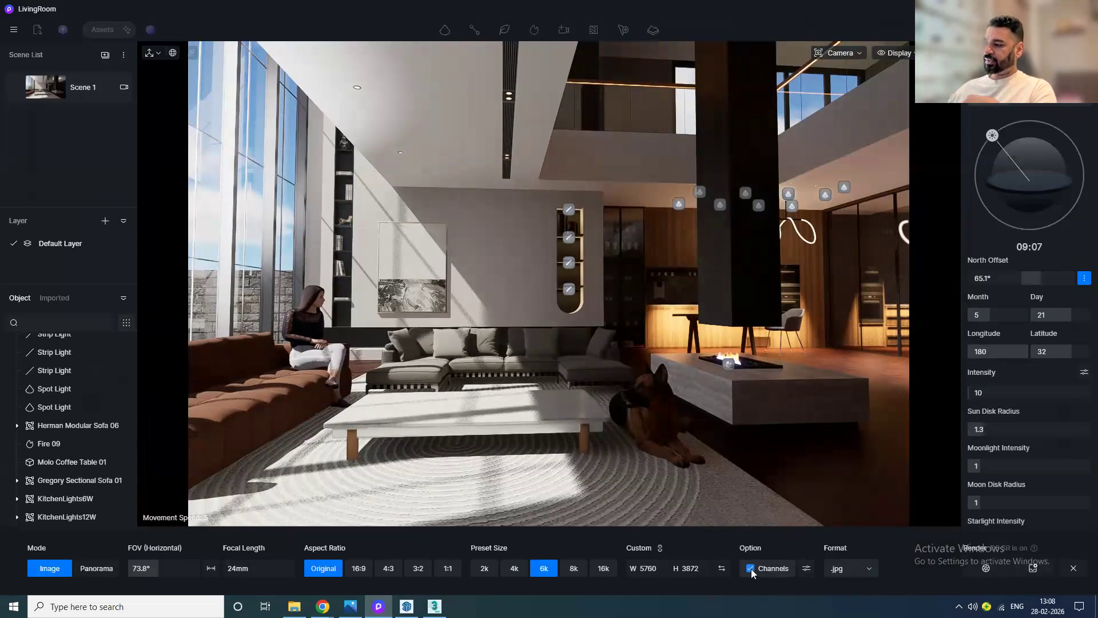
left_click(805, 569)
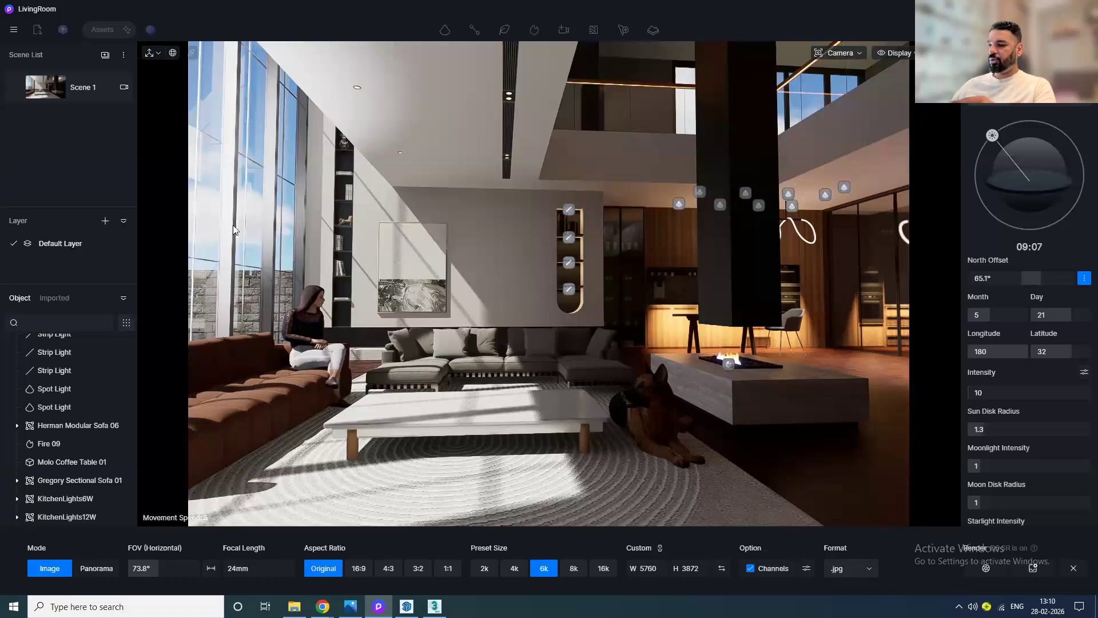
Step: Switch to the browser and search Google for how to redeem a coupon code in D5 Render
mouse_move(322, 606)
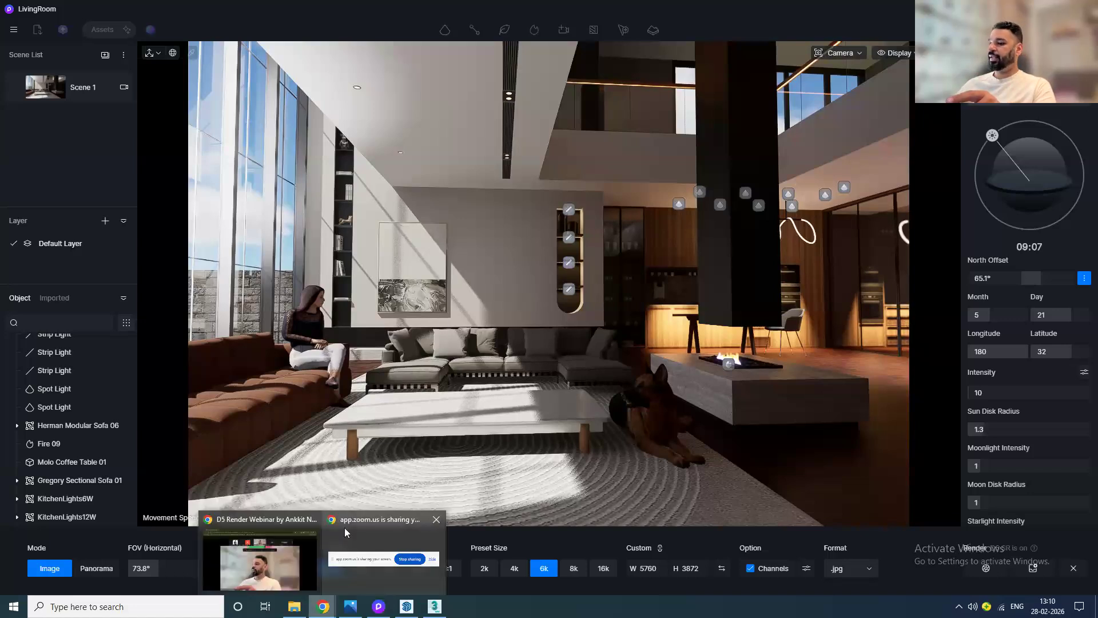
left_click(271, 564)
left_click(167, 11)
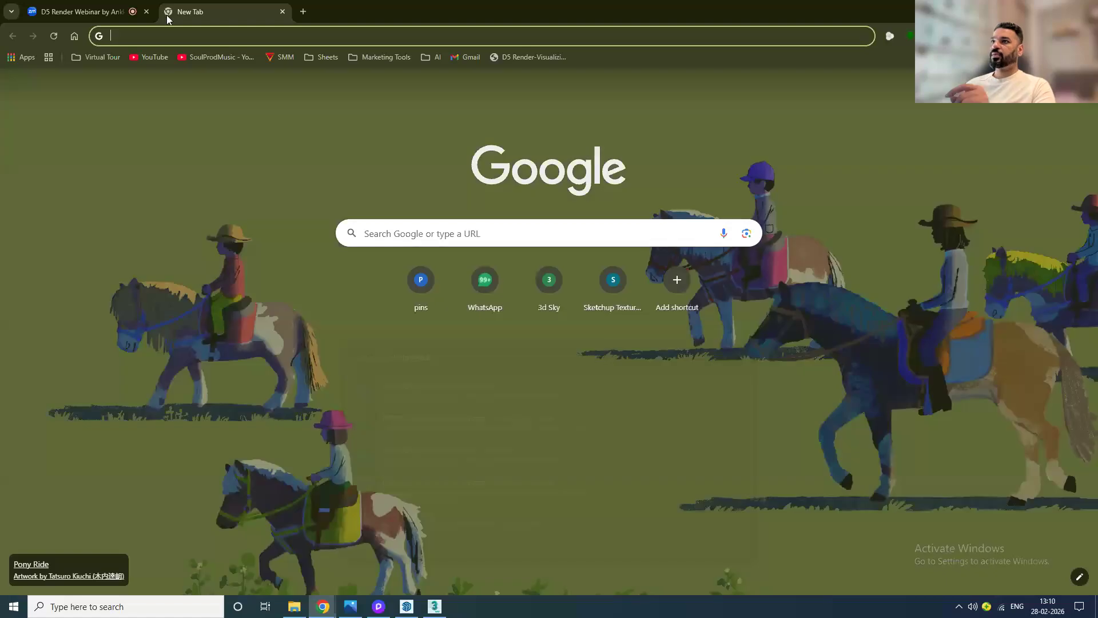
type("ho")
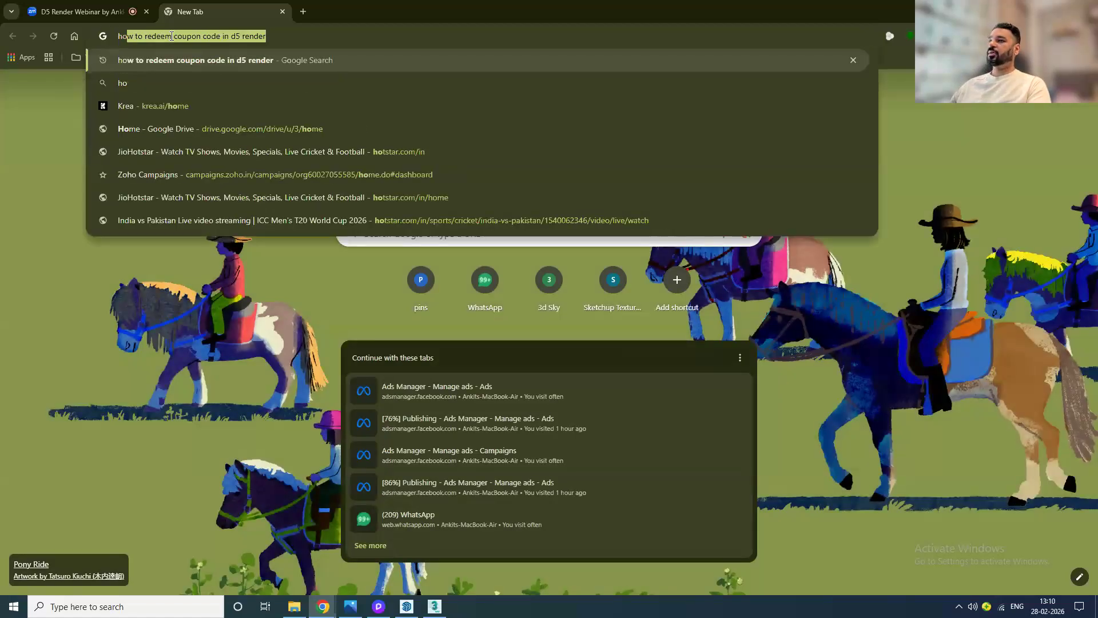
key("Return")
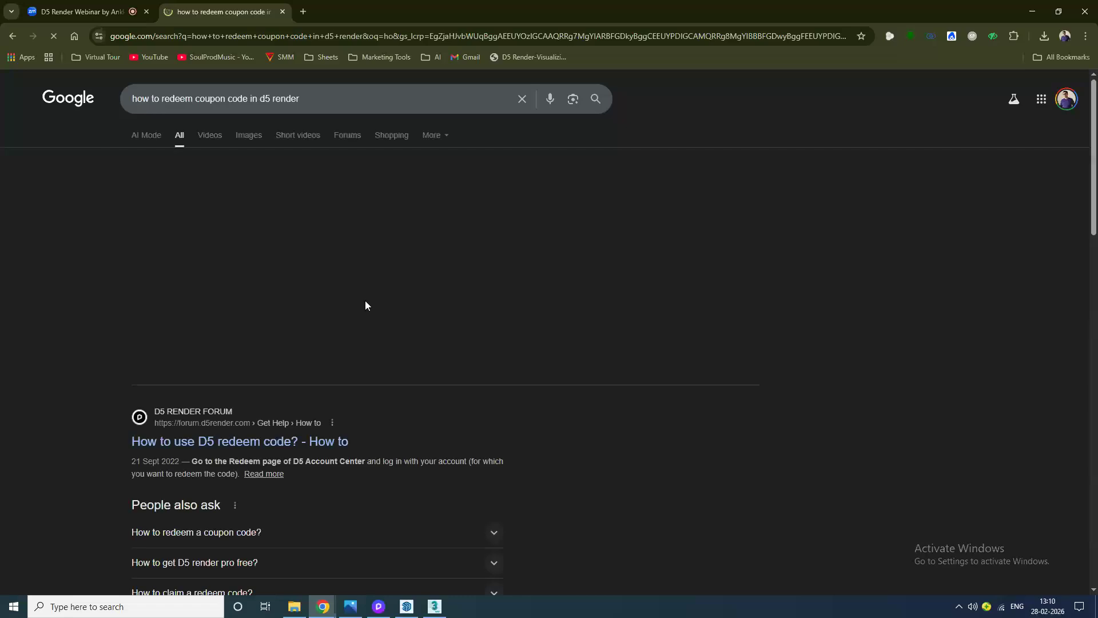
Step: Read the D5 forum guide on using a redeem code, then close the tab
left_click(366, 303)
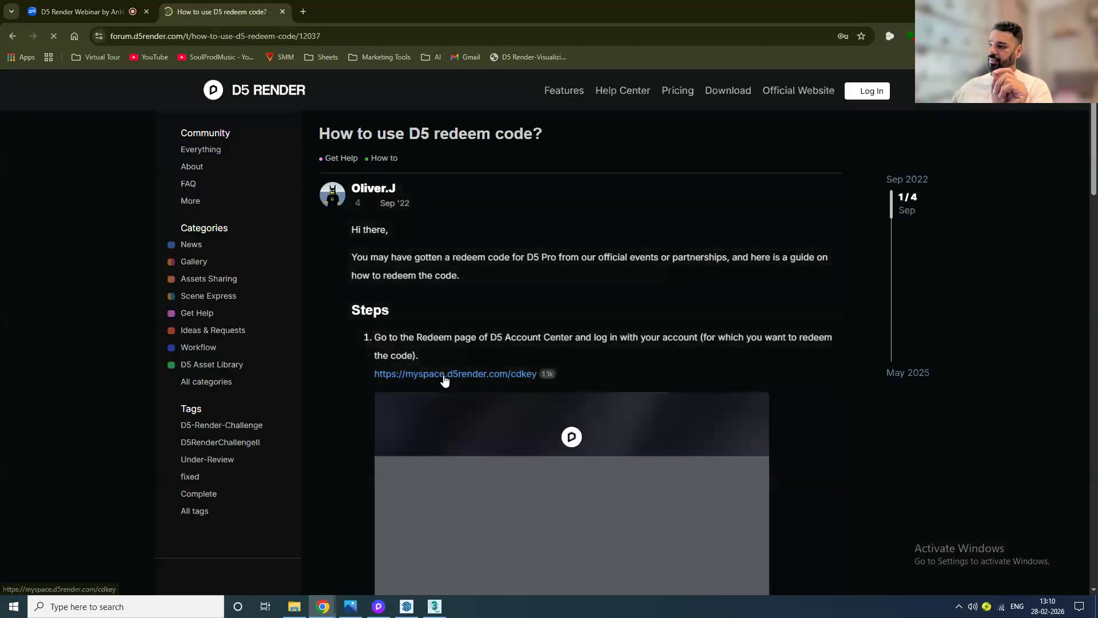
scroll(452, 389, "down", 2)
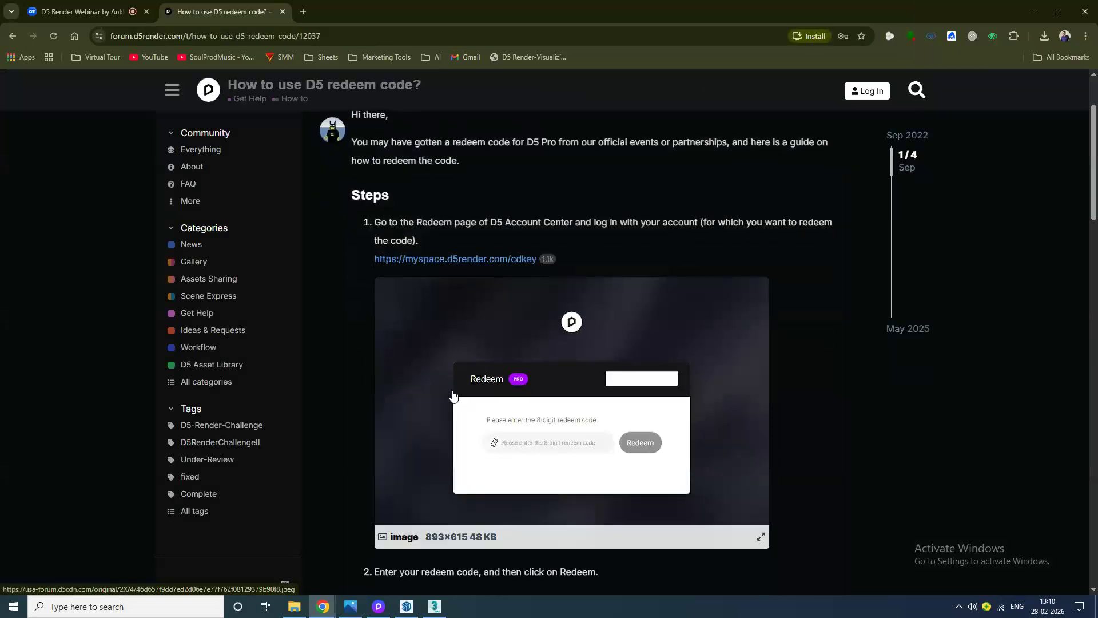
scroll(454, 395, "down", 1)
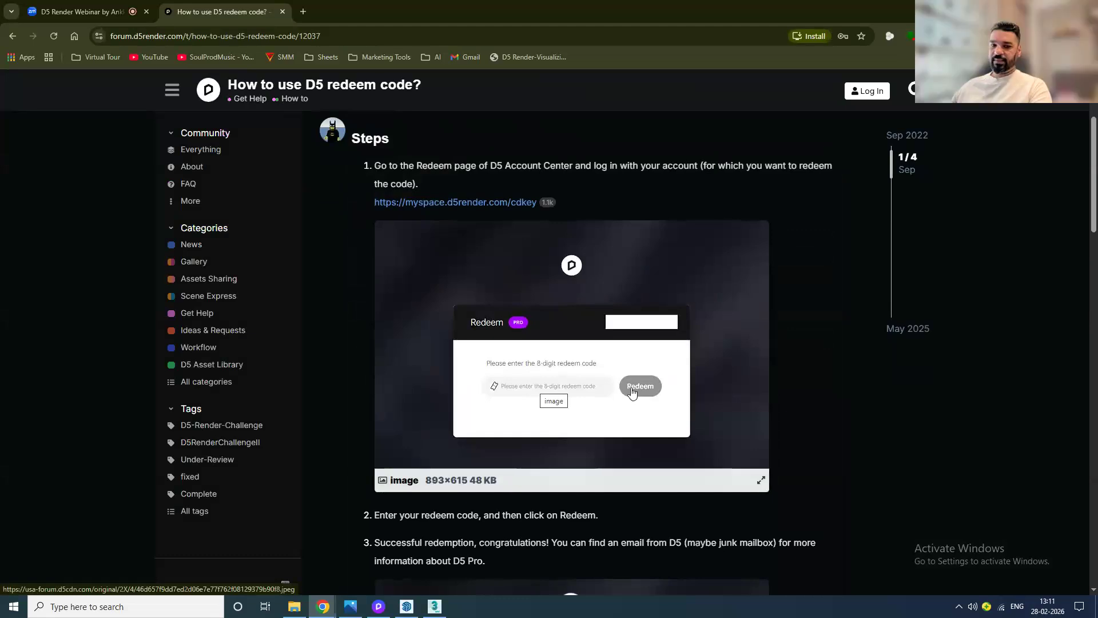
scroll(631, 392, "down", 1)
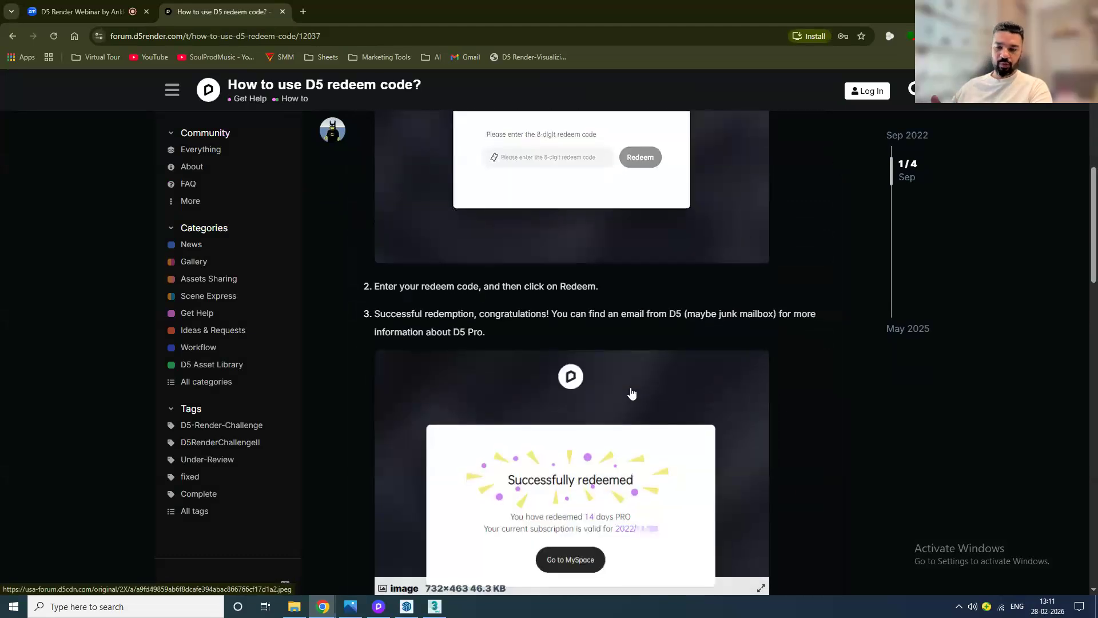
scroll(632, 394, "up", 5)
left_click(283, 12)
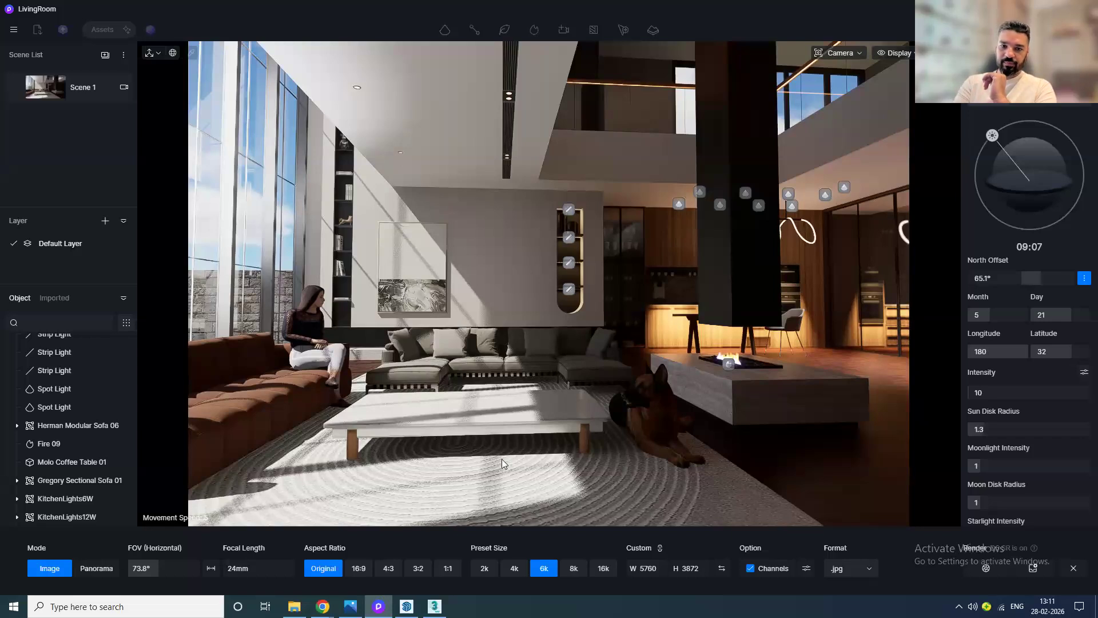
Step: Close the image render panel and save the project
left_click(1073, 568)
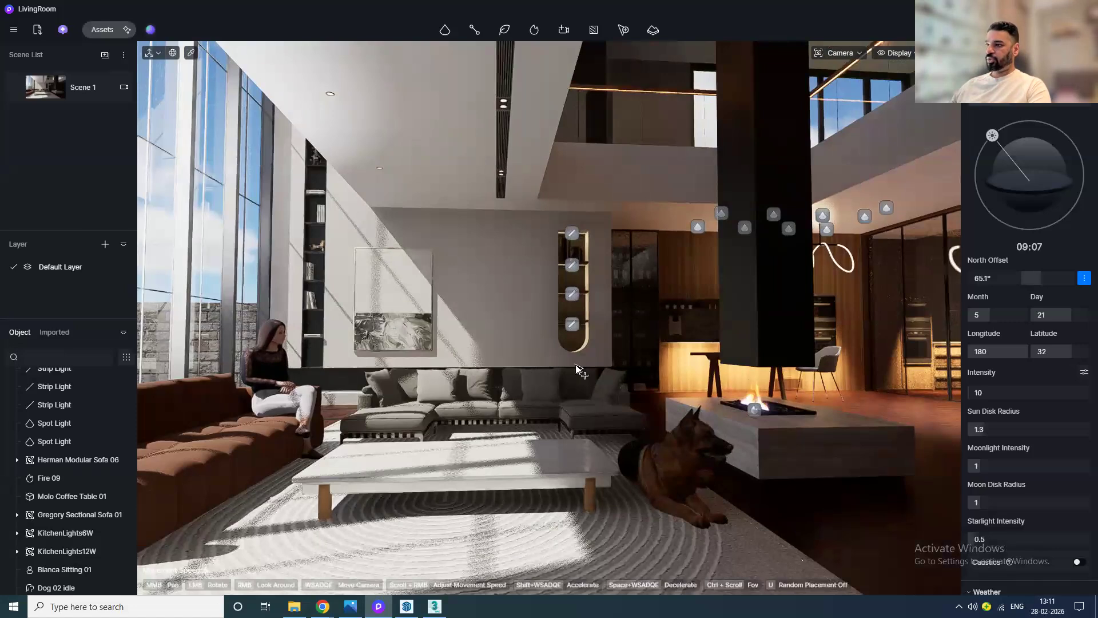
key("ctrl+s")
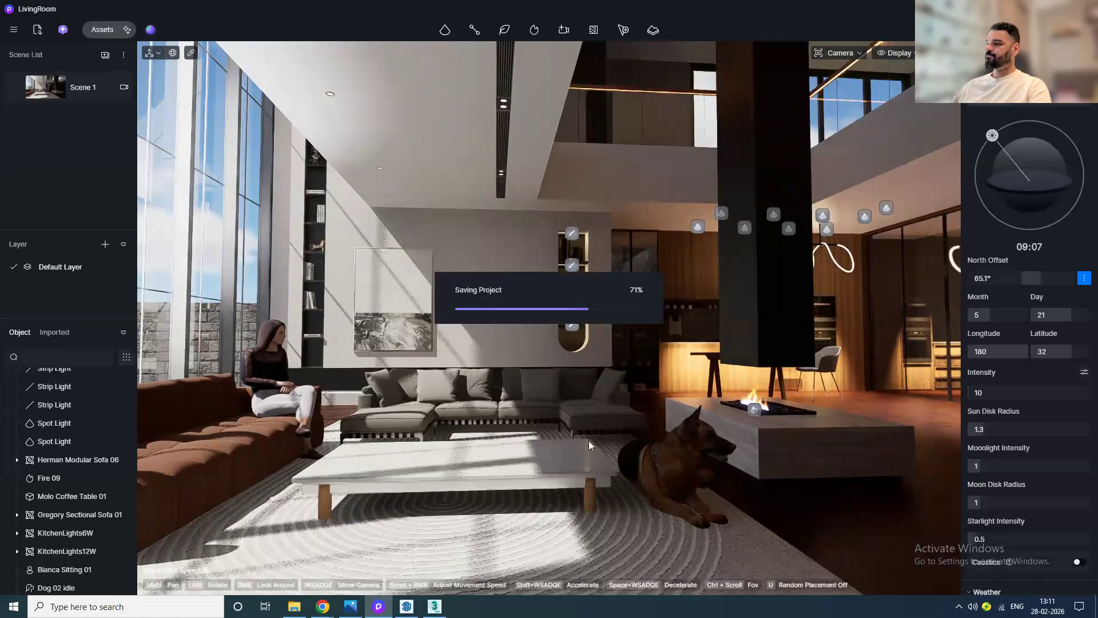
Step: Clear the project data from the file menu and confirm
left_click(14, 29)
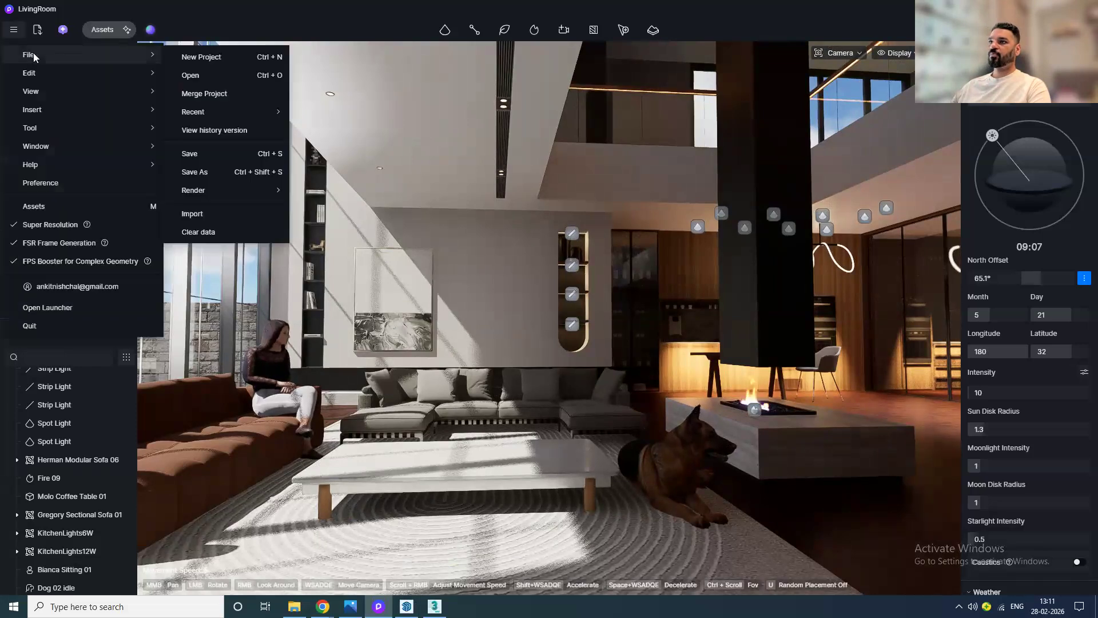
left_click(192, 227)
left_click(532, 314)
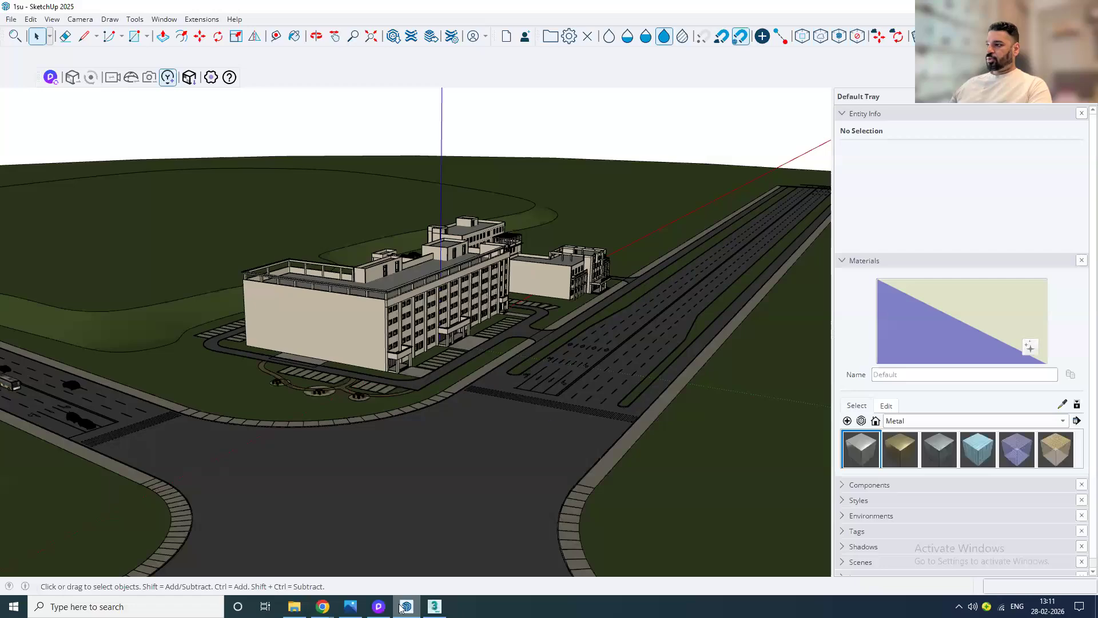
Step: In SketchUp, start D5 LiveSync for the hospital campus model and switch to D5 Render
middle_click_drag(588, 387, 446, 369)
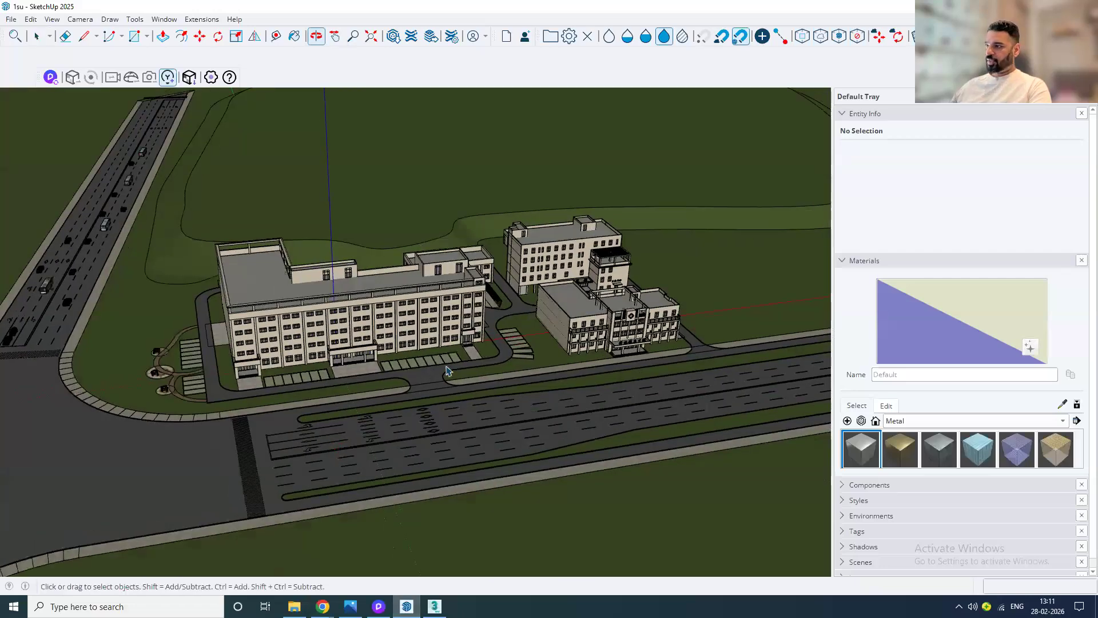
scroll(447, 368, "up", 2)
scroll(446, 368, "down", 1)
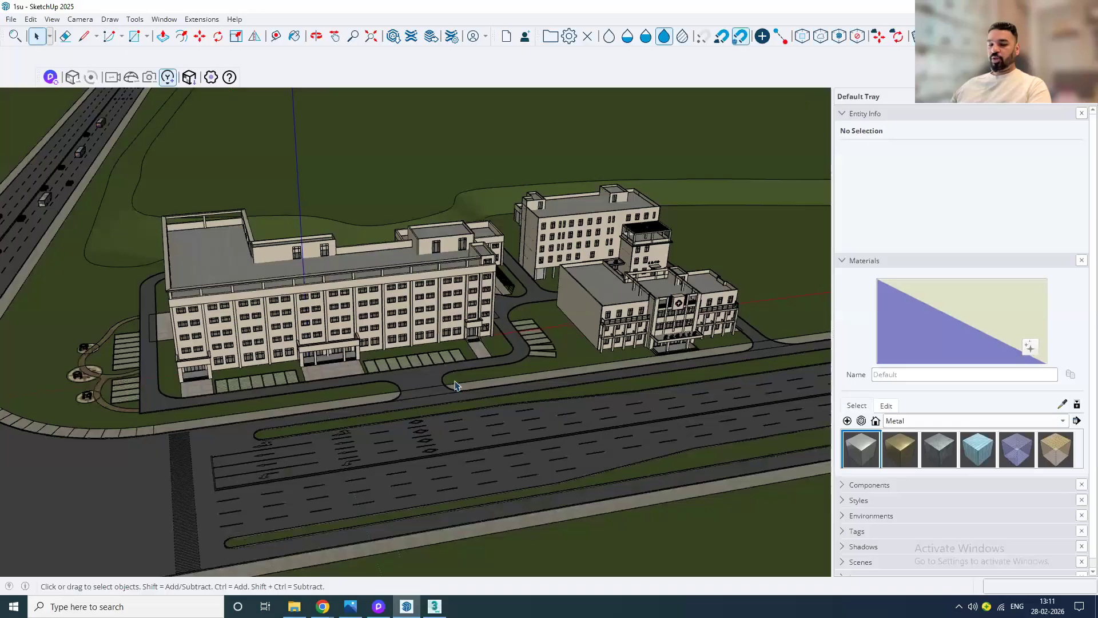
middle_click_drag(536, 355, 435, 329)
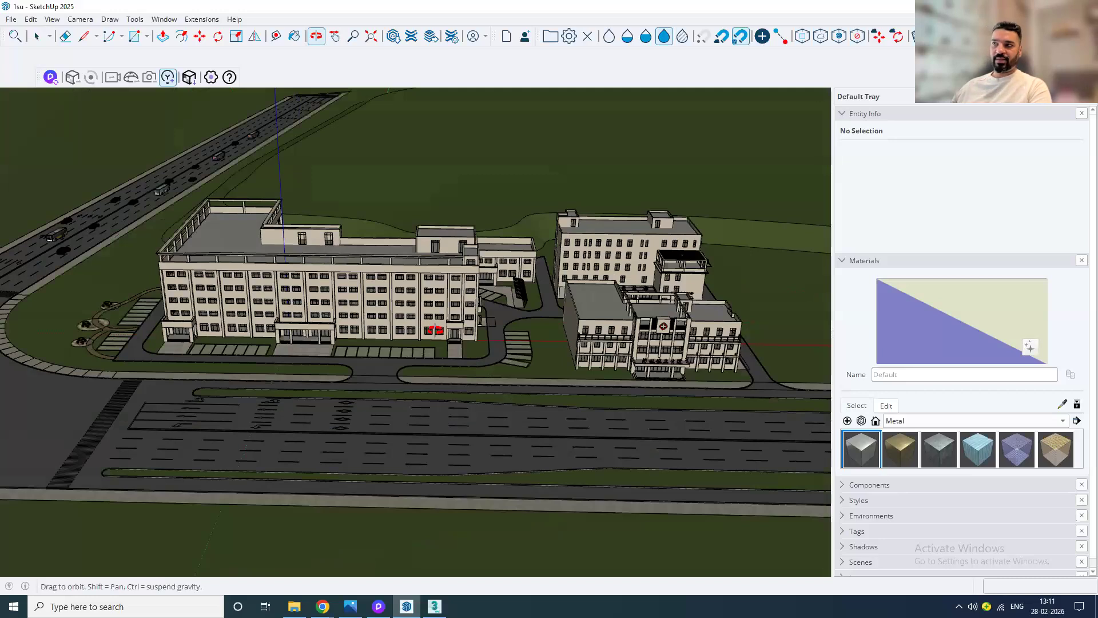
middle_click_drag(435, 330, 229, 235)
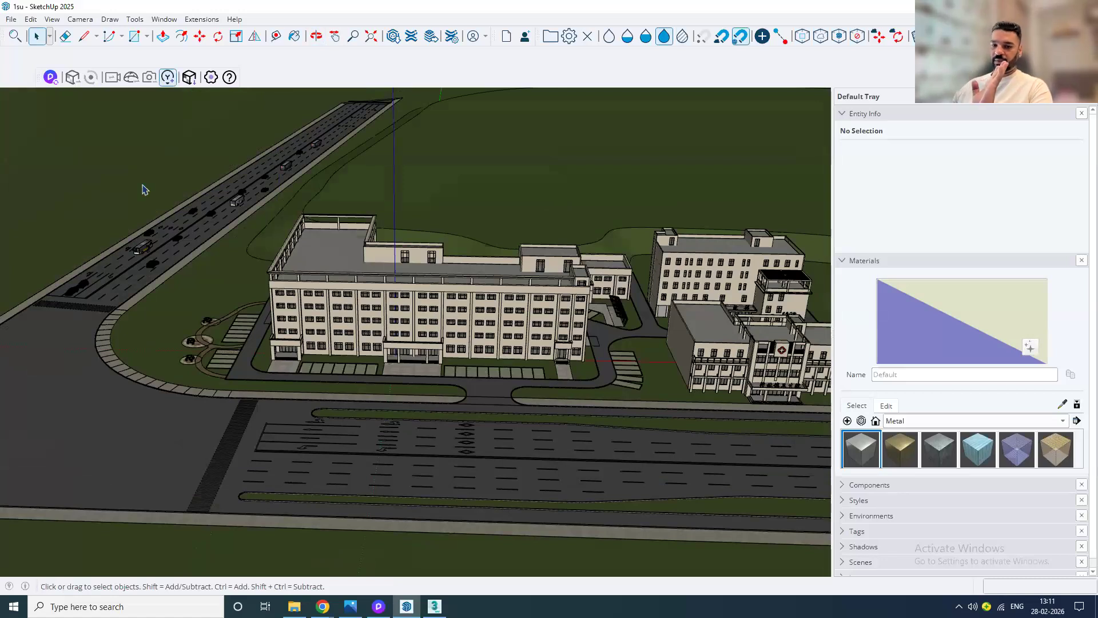
left_click(50, 77)
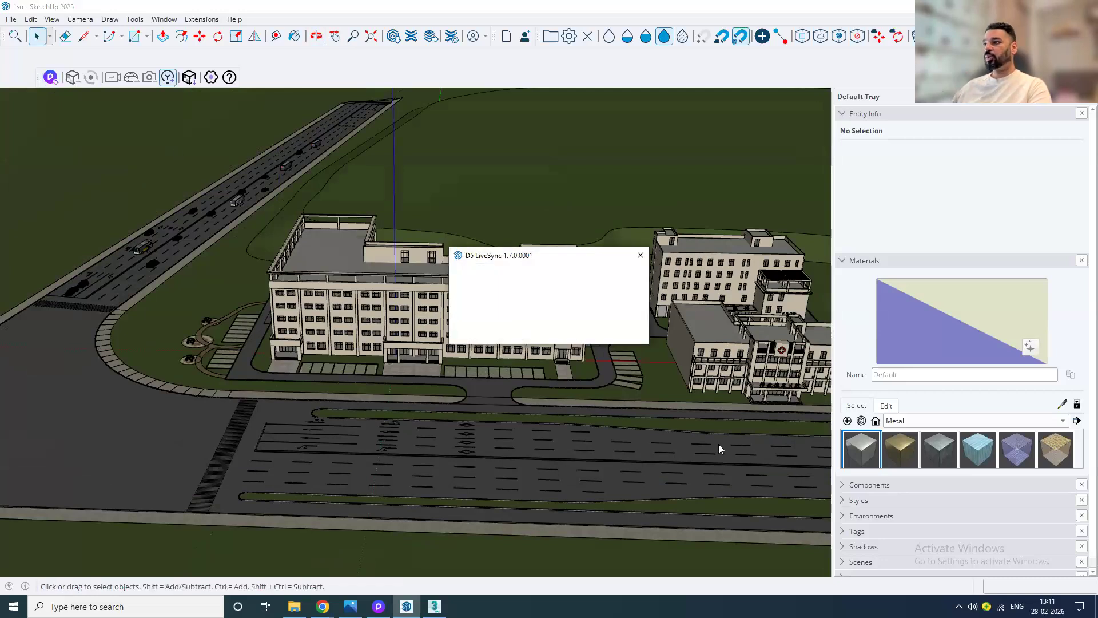
left_click(372, 612)
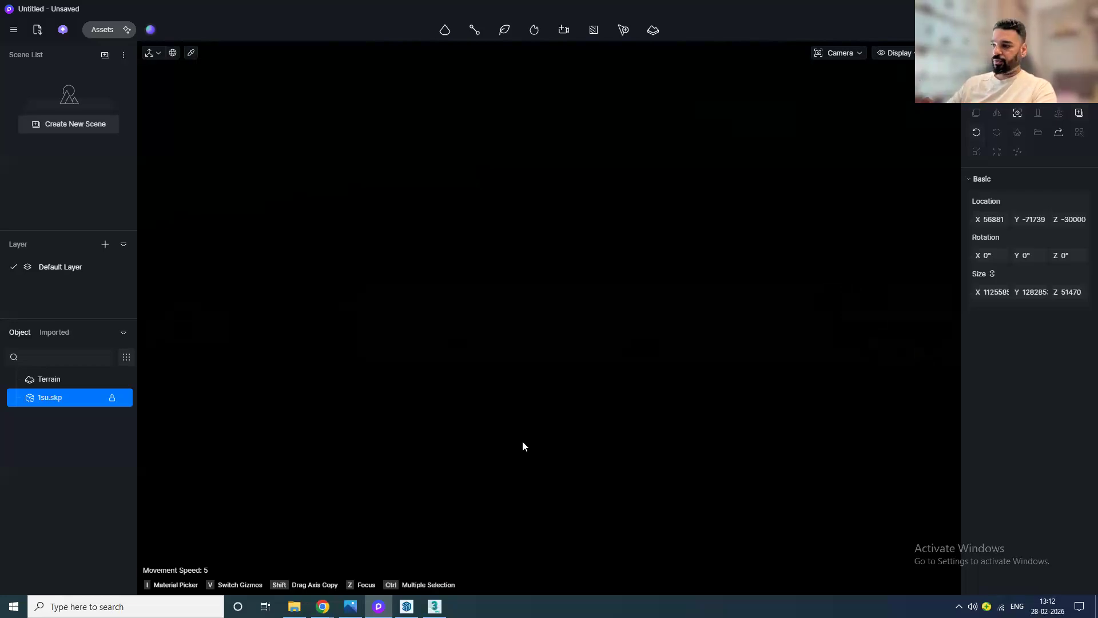
Step: Frame a street-level view of the synced campus buildings and create a new scene from it
left_click(403, 609)
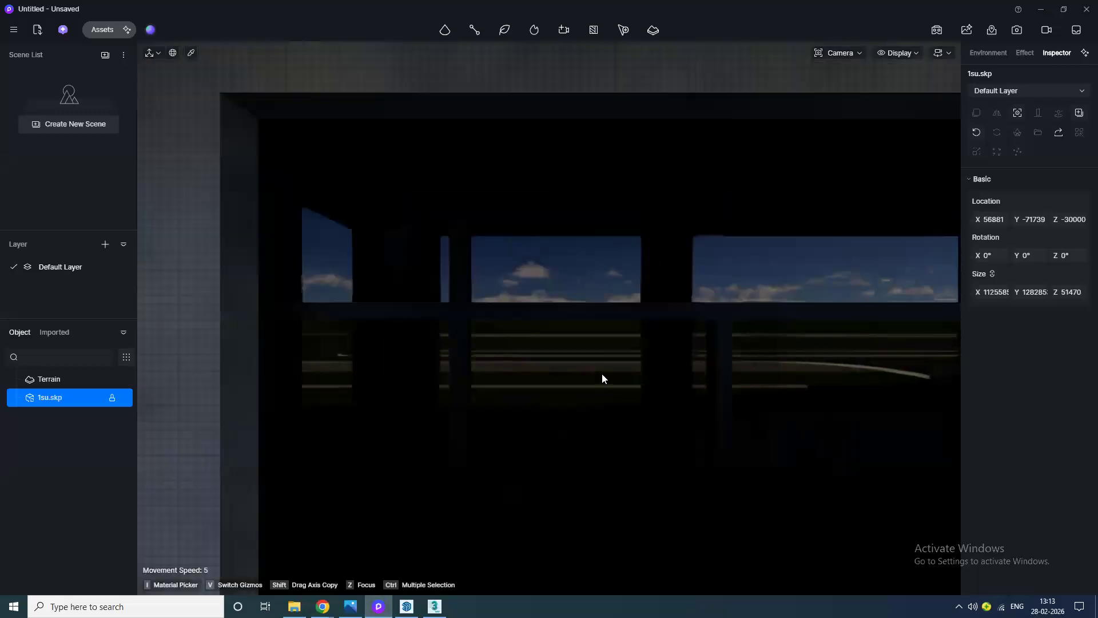
scroll(601, 378, "down", 15)
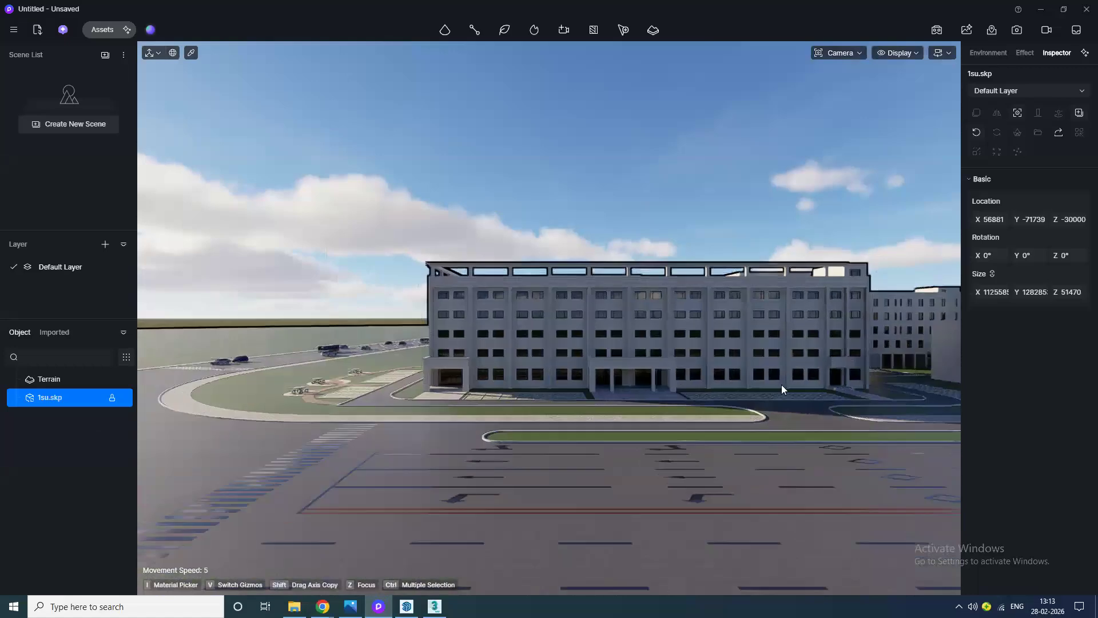
middle_click_drag(880, 380, 397, 512)
mouse_move(630, 426)
middle_mouse_down()
mouse_move(660, 416)
mouse_move(575, 307)
mouse_move(497, 287)
middle_mouse_up()
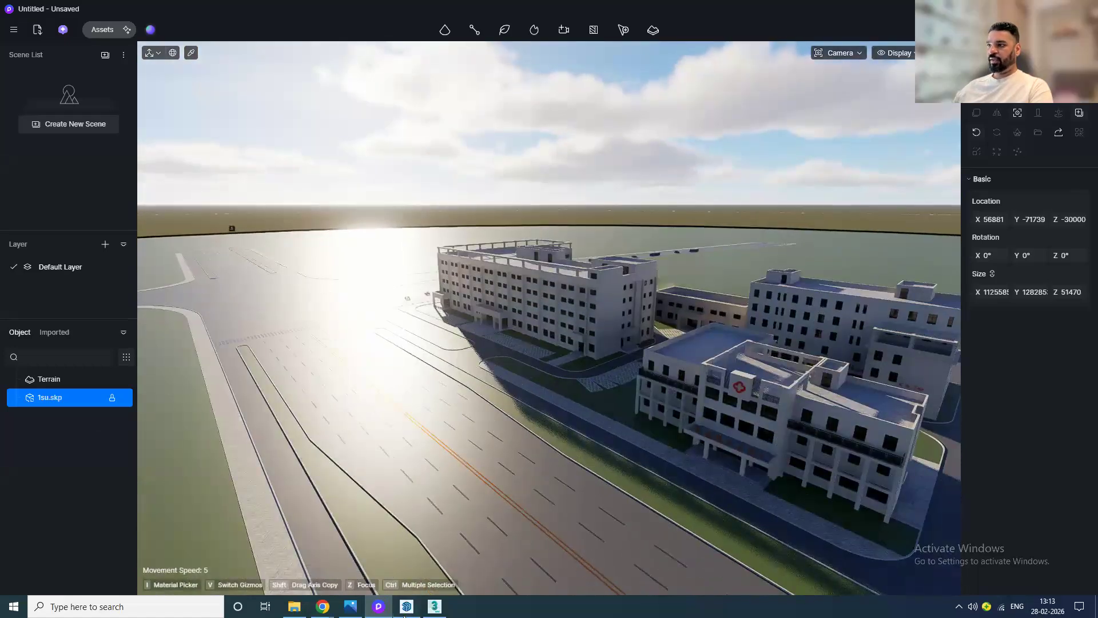
left_click(409, 606)
left_click(383, 607)
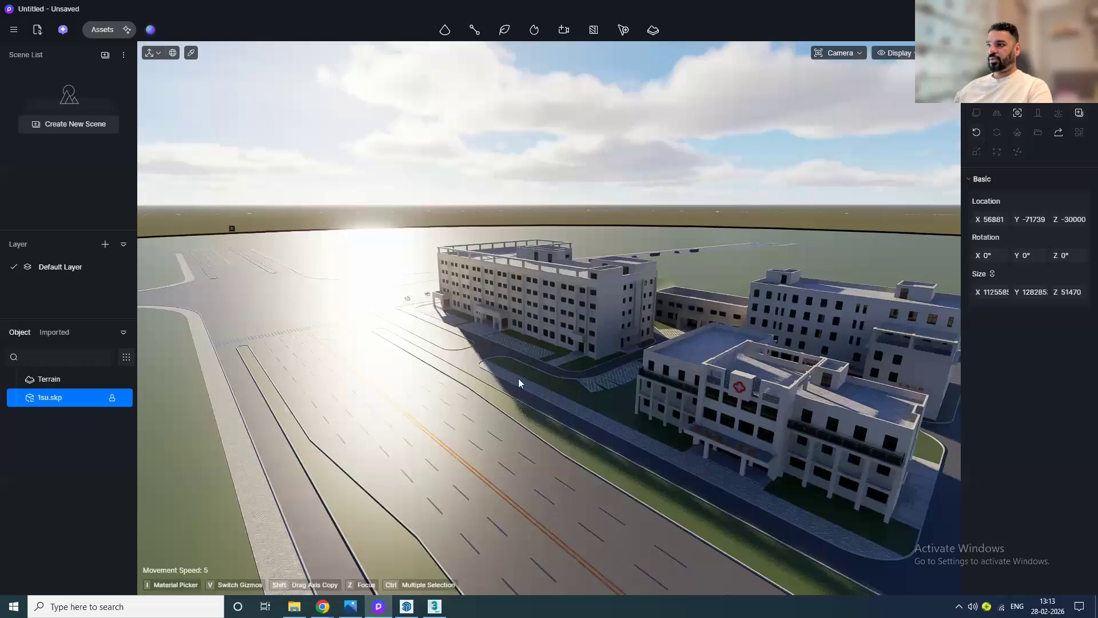
middle_click_drag(494, 490, 494, 425)
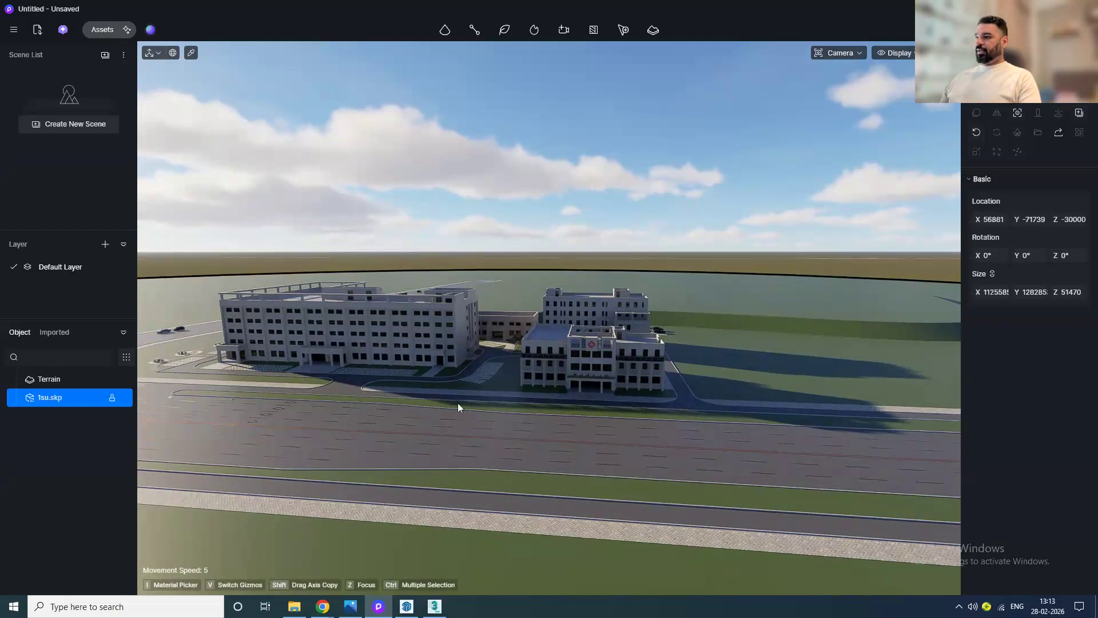
scroll(431, 380, "up", 3)
middle_click_drag(492, 405, 571, 381)
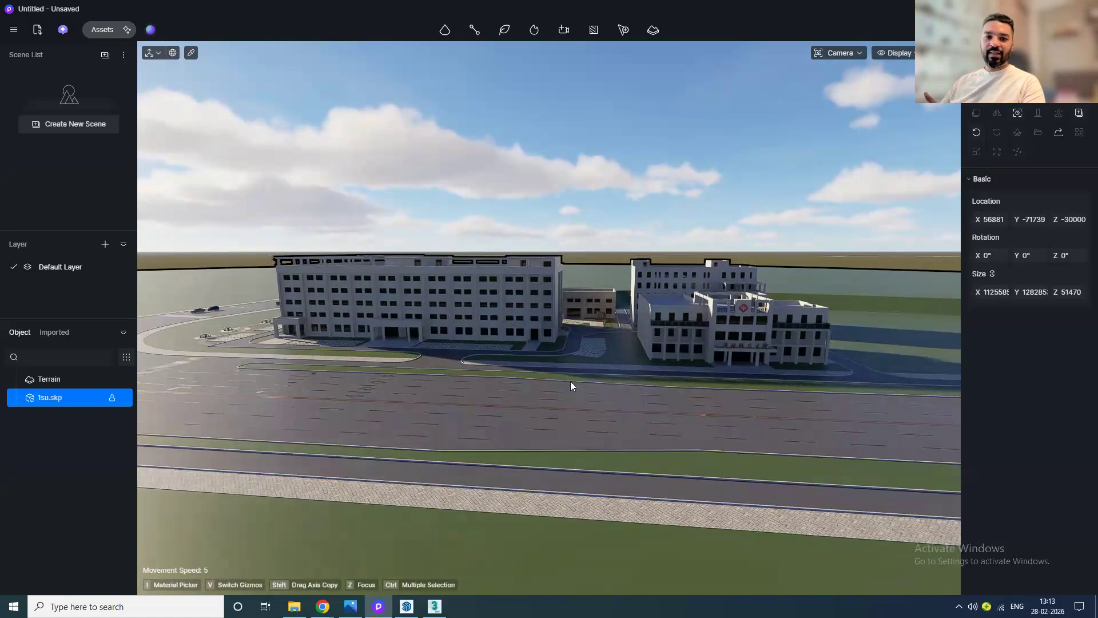
scroll(549, 397, "up", 3)
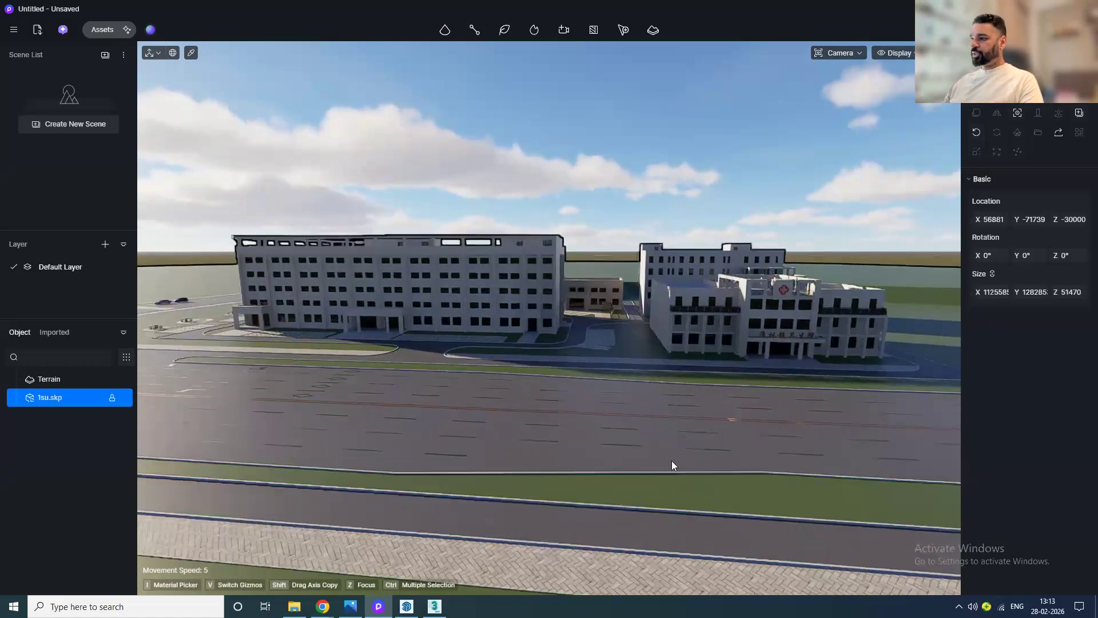
mouse_move(623, 416)
middle_mouse_down()
mouse_move(595, 379)
mouse_move(756, 389)
middle_mouse_up()
mouse_move(639, 443)
middle_mouse_down()
mouse_move(801, 412)
mouse_move(910, 415)
middle_mouse_up()
mouse_move(704, 460)
middle_mouse_down()
mouse_move(680, 445)
mouse_move(603, 444)
mouse_move(596, 466)
mouse_move(580, 442)
middle_mouse_up()
scroll(626, 439, "up", 1)
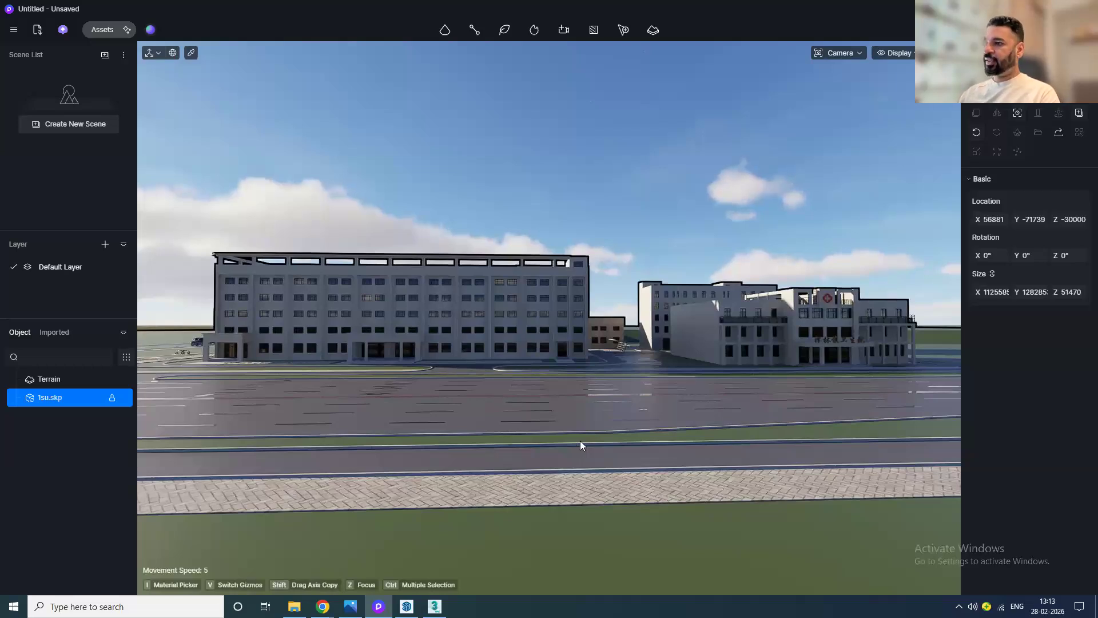
middle_click_drag(562, 438, 563, 440)
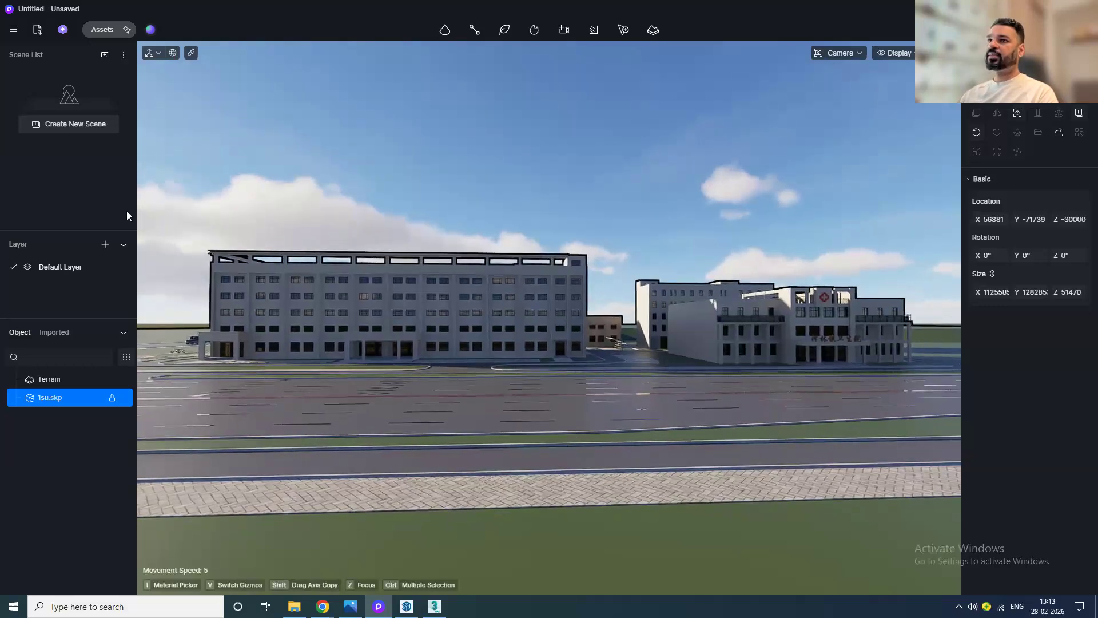
left_click(87, 130)
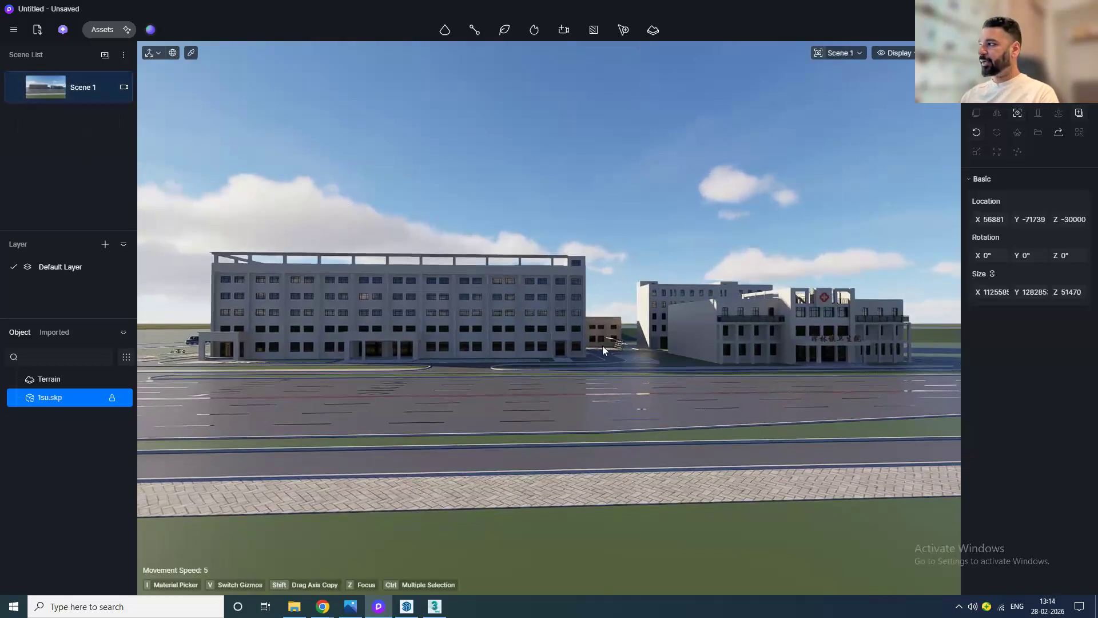
Step: Switch the scene's environment from the sky system to HDRI lighting
left_click(1007, 55)
left_click_drag(1084, 176, 1013, 146)
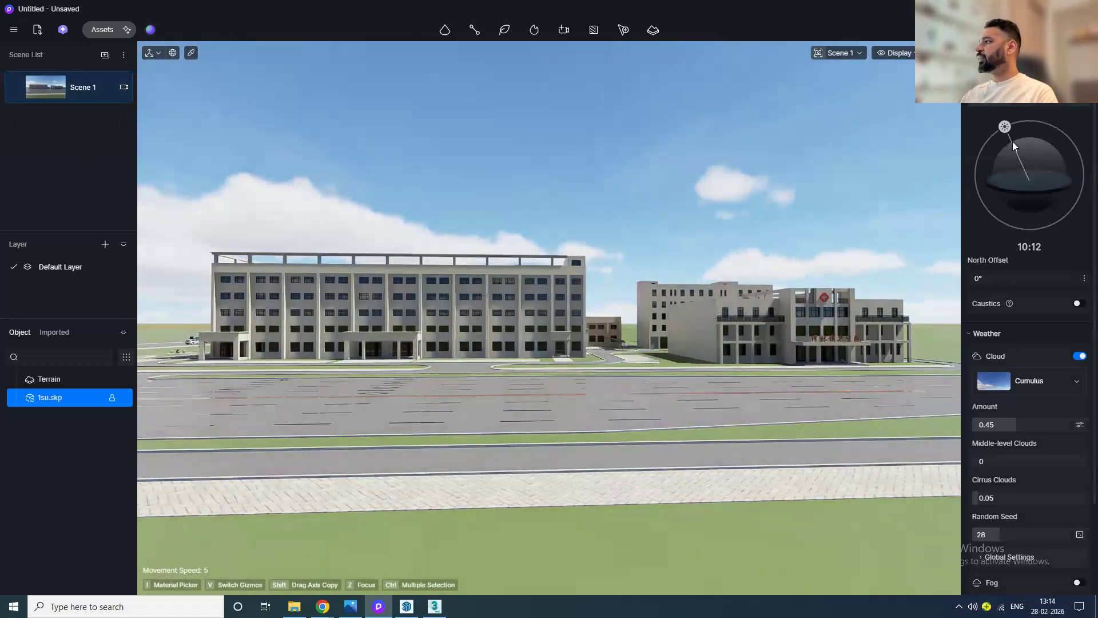
left_click(1070, 100)
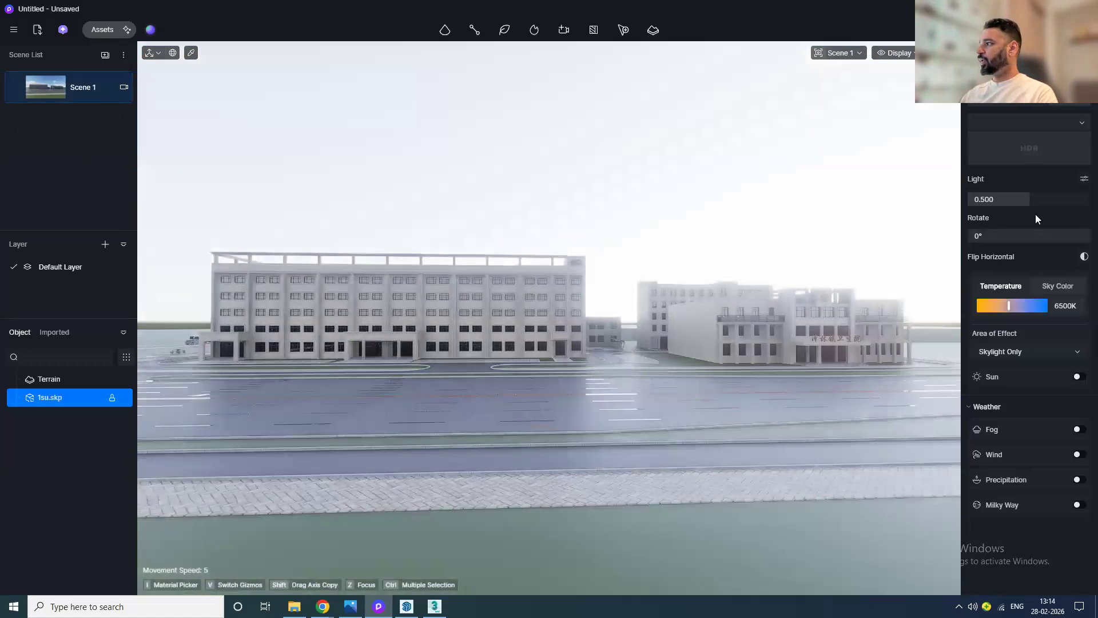
Step: Apply the Sunset 05 HDRI from the asset library as the environment sky
left_click(1035, 161)
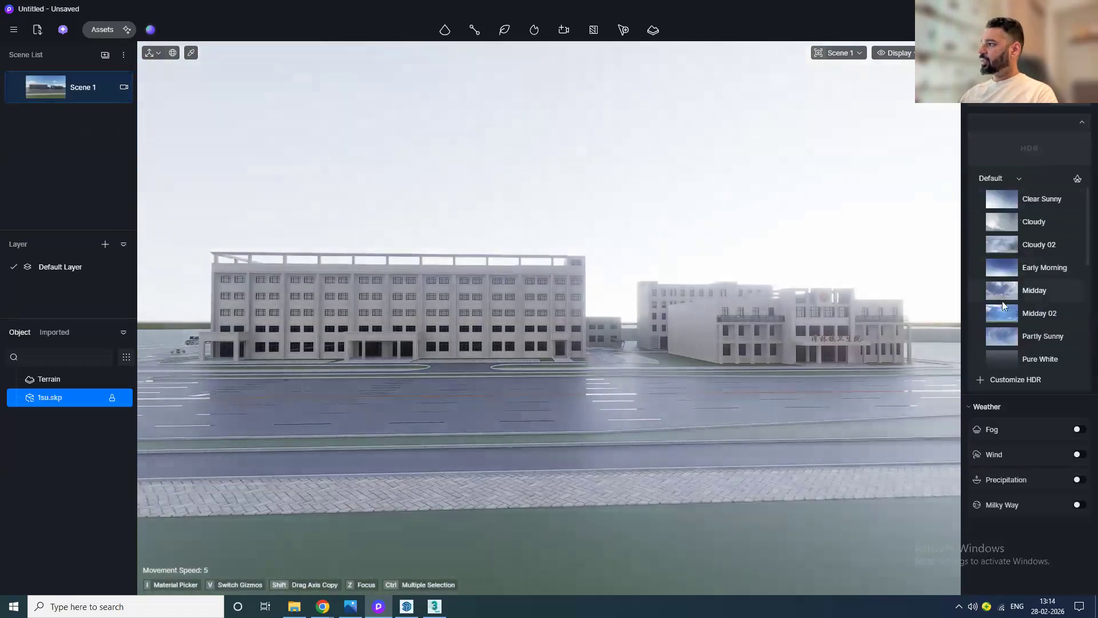
scroll(1009, 319, "down", 2)
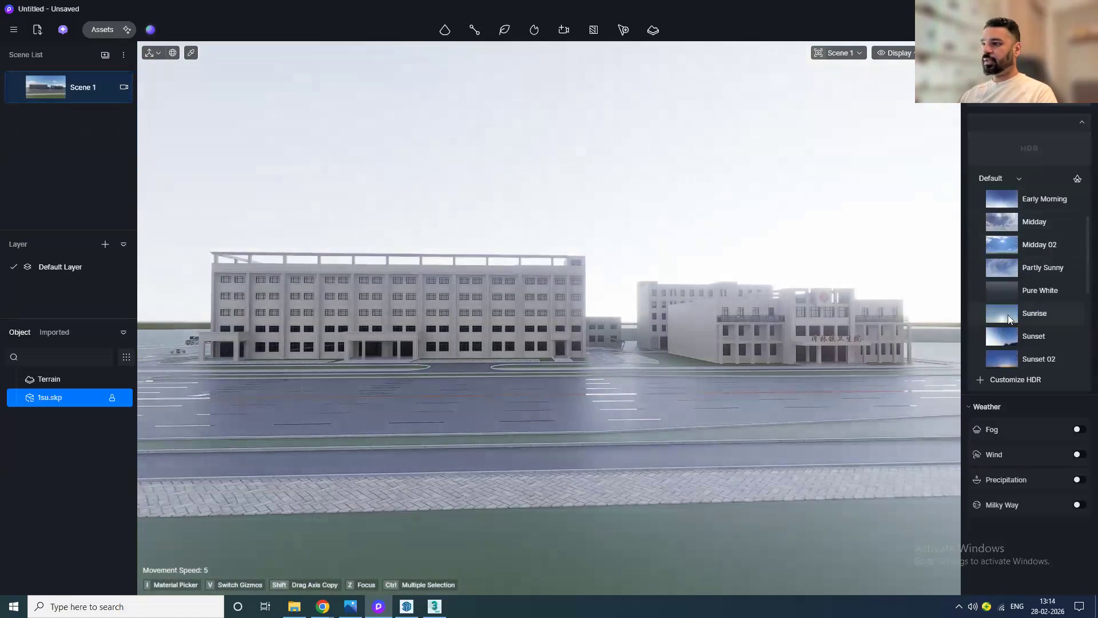
scroll(1016, 303, "down", 2)
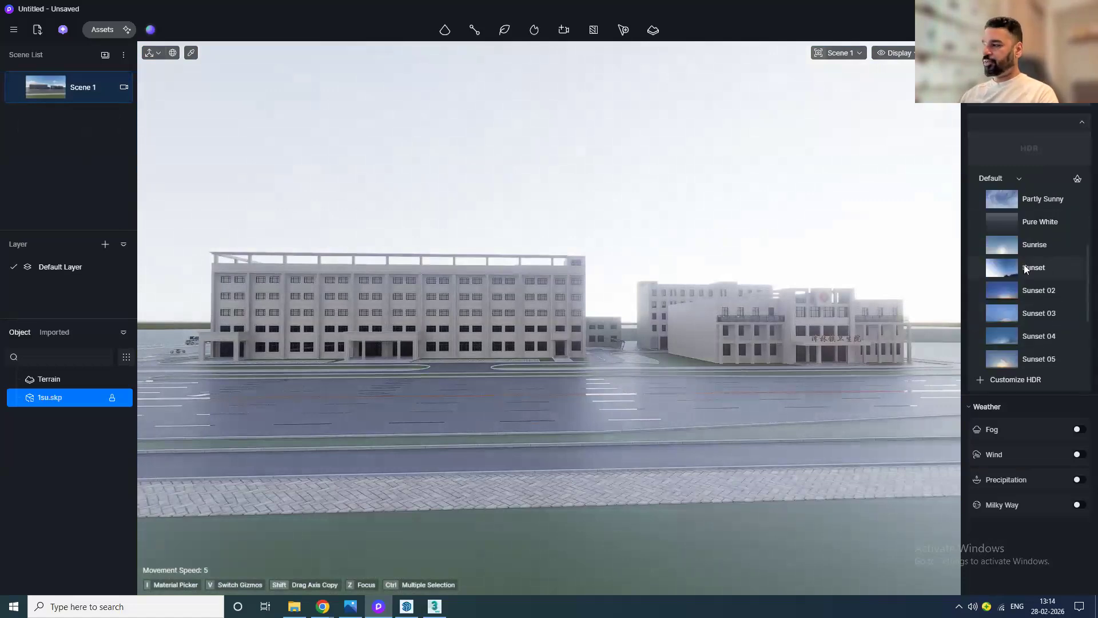
left_click(1078, 180)
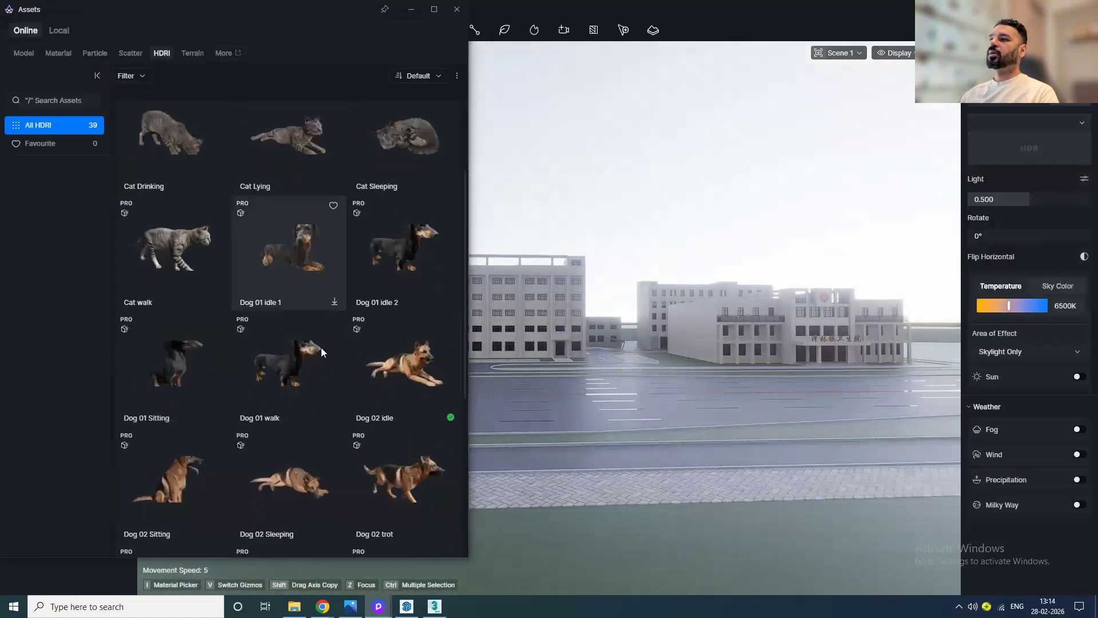
scroll(323, 278, "down", 7)
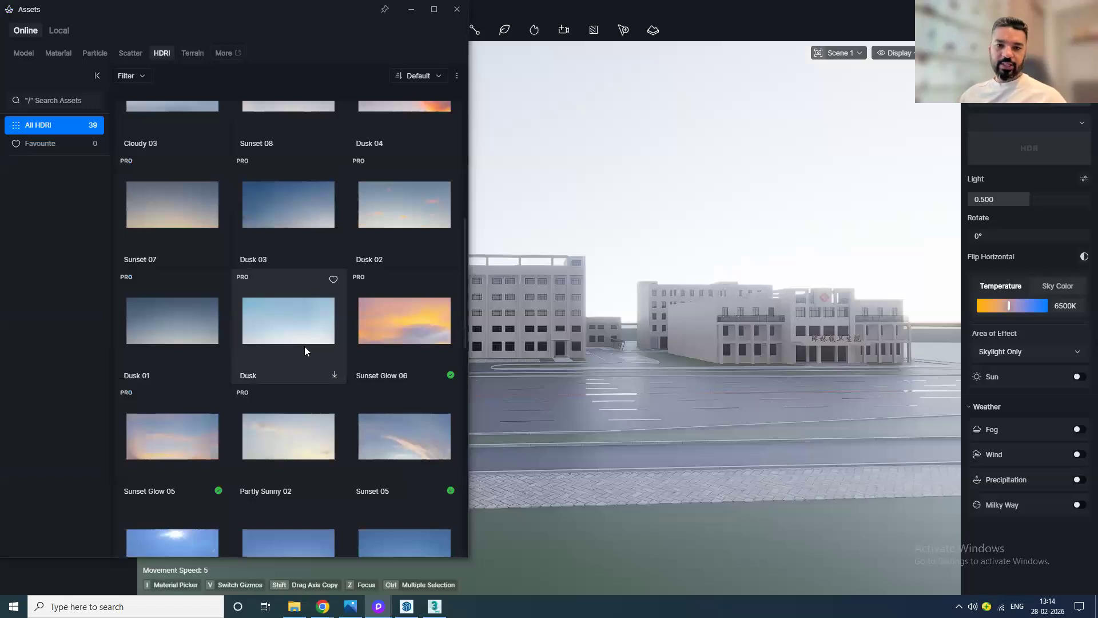
scroll(304, 345, "down", 3)
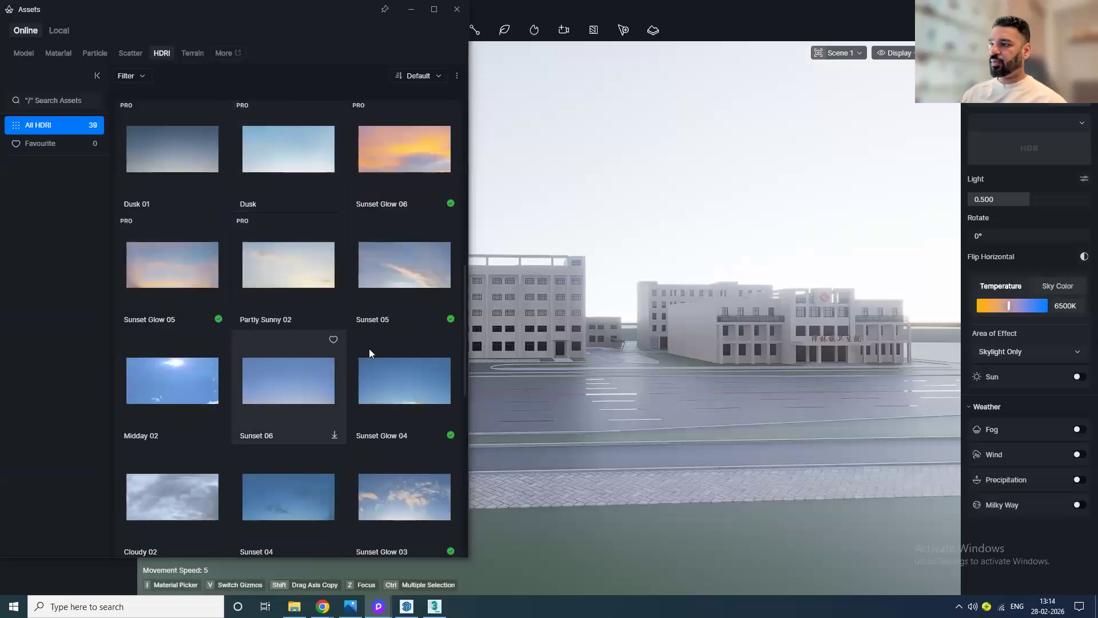
left_click(418, 285)
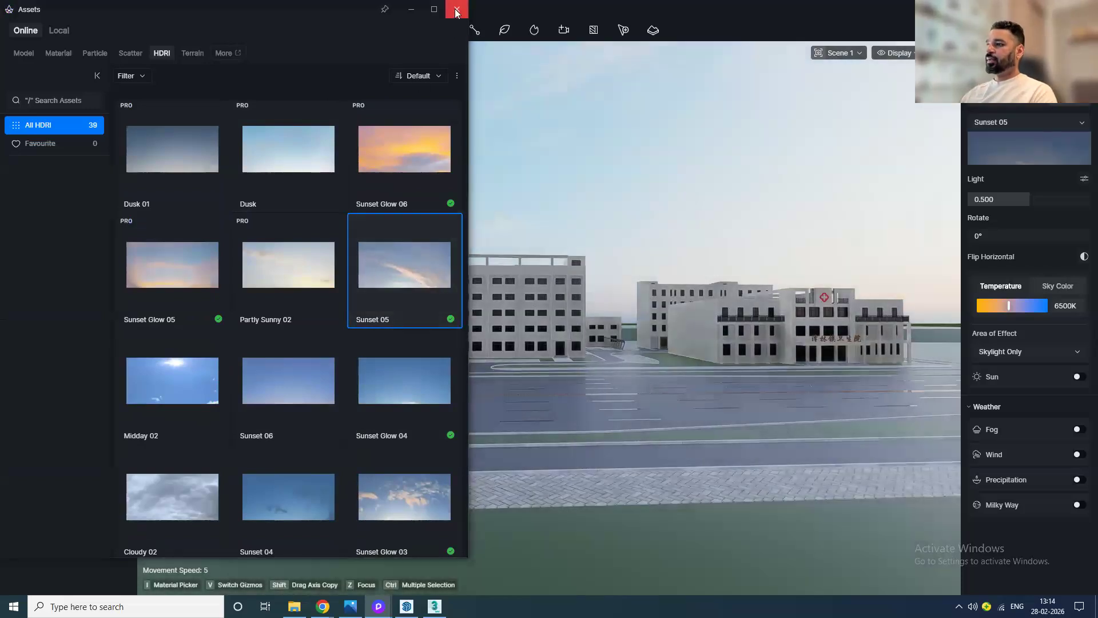
left_click(456, 10)
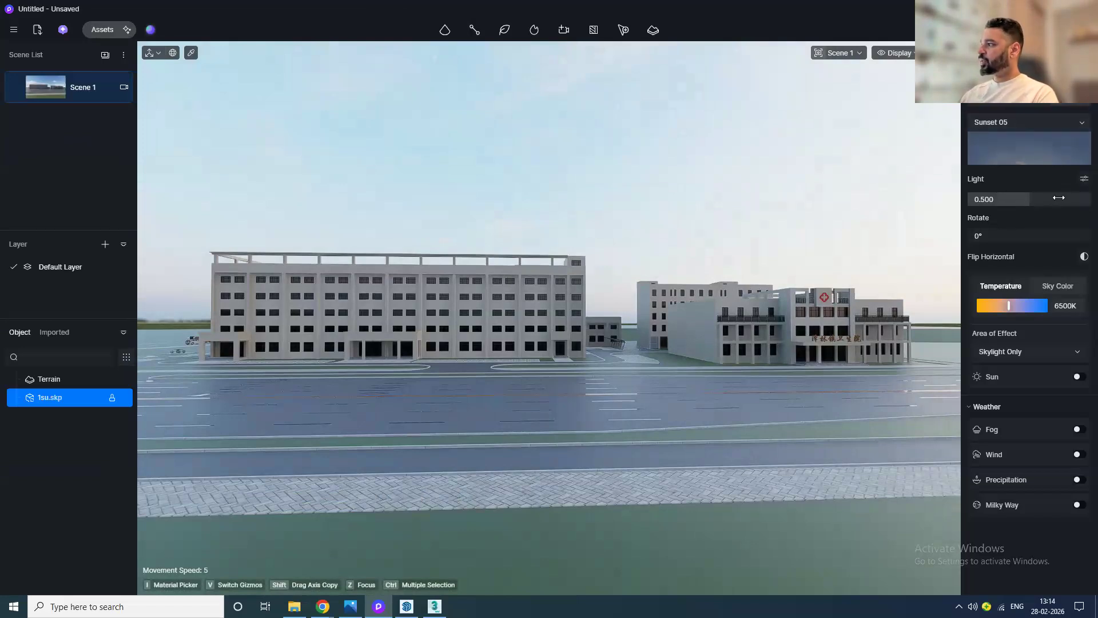
Step: Set the HDRI skylight to 0.510, background to 0.230 and rotation to 233°
left_click(1084, 179)
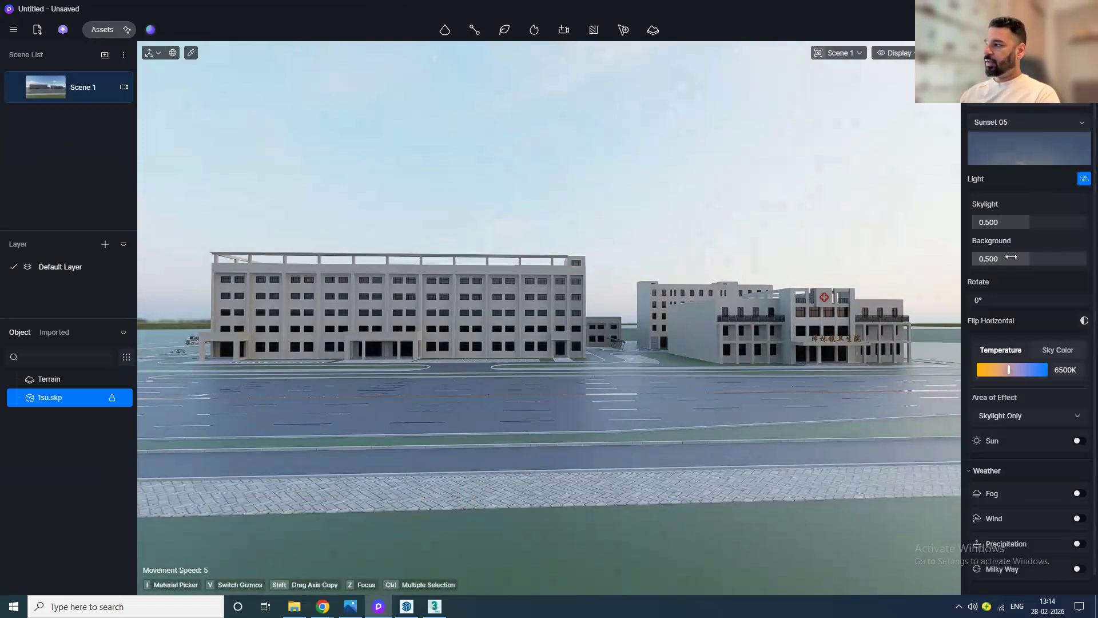
left_click_drag(1051, 224, 1003, 261)
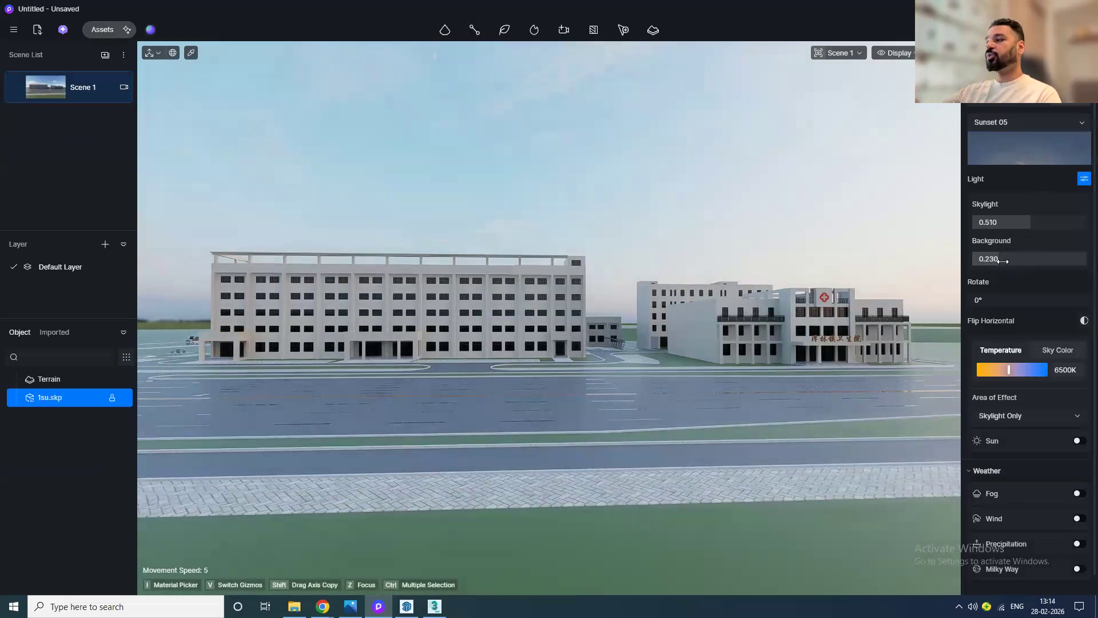
left_click_drag(1008, 300, 982, 300)
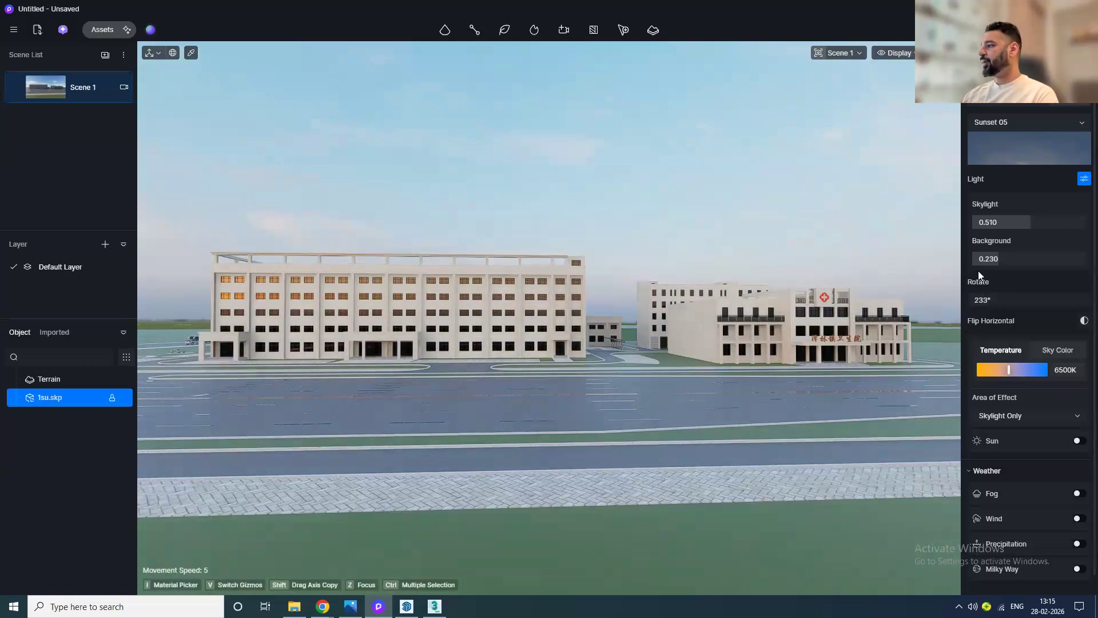
Step: Enable the HDRI sun light following the HDRI direction
left_click(1079, 441)
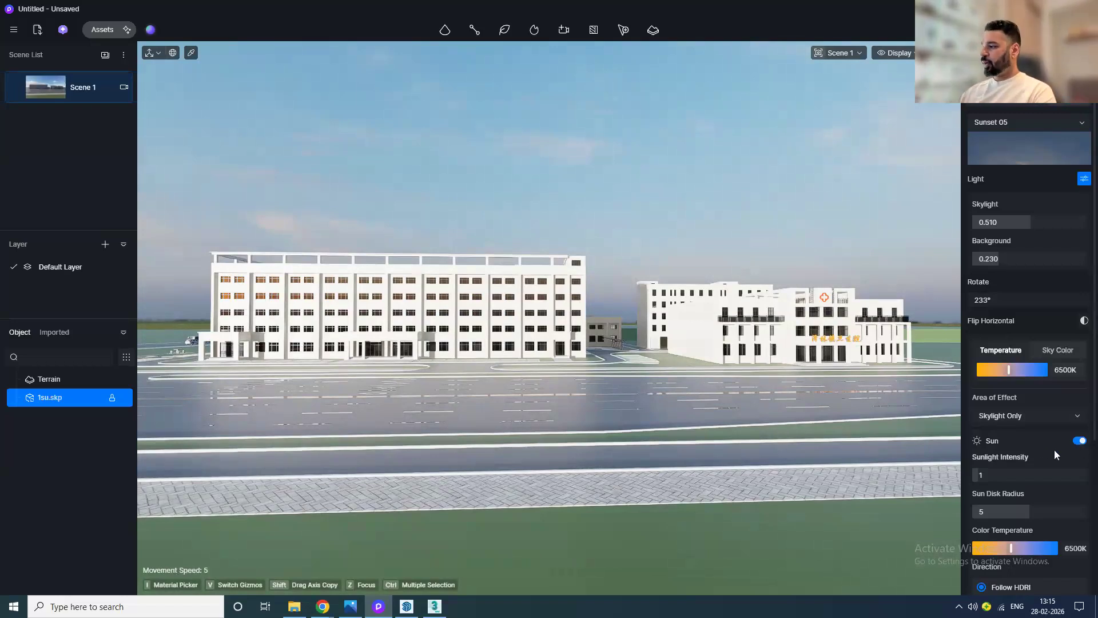
scroll(1059, 445, "down", 2)
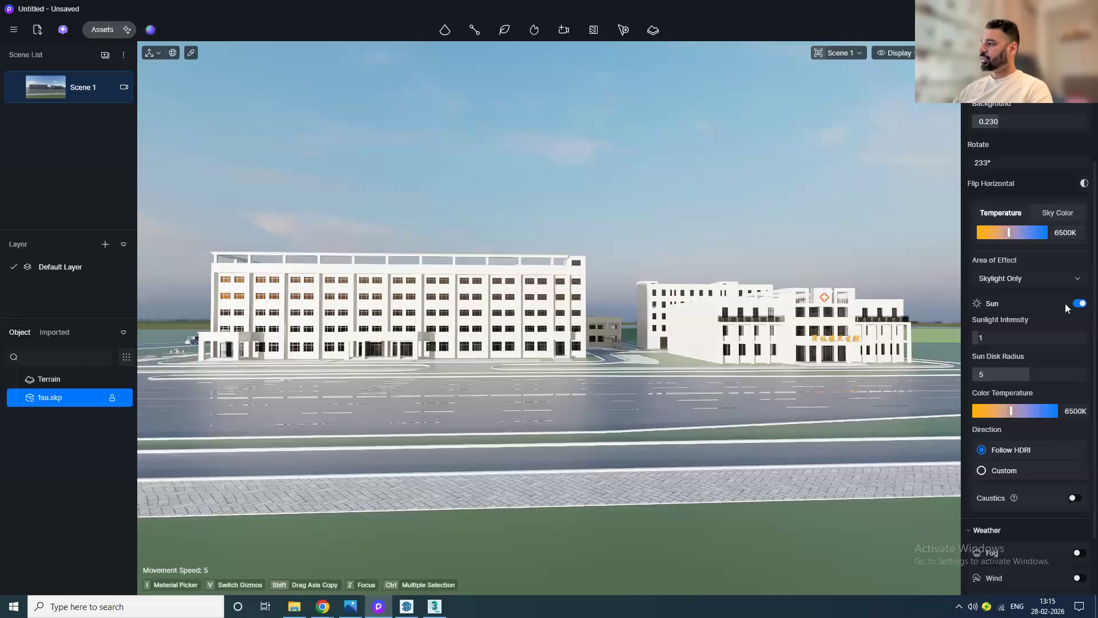
left_click(1079, 304)
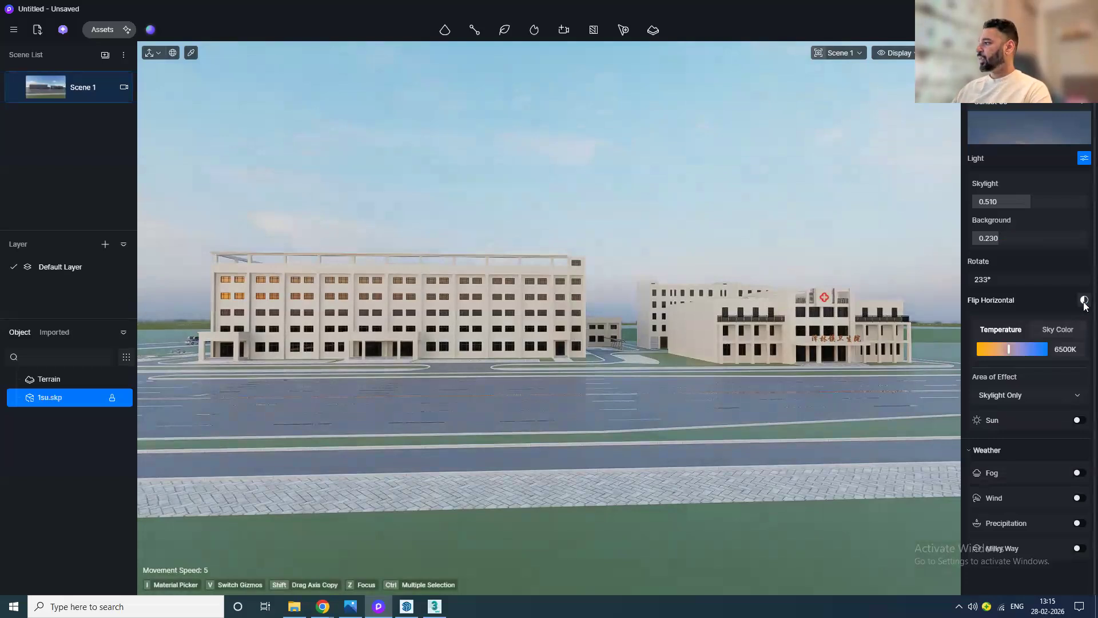
left_click(1078, 421)
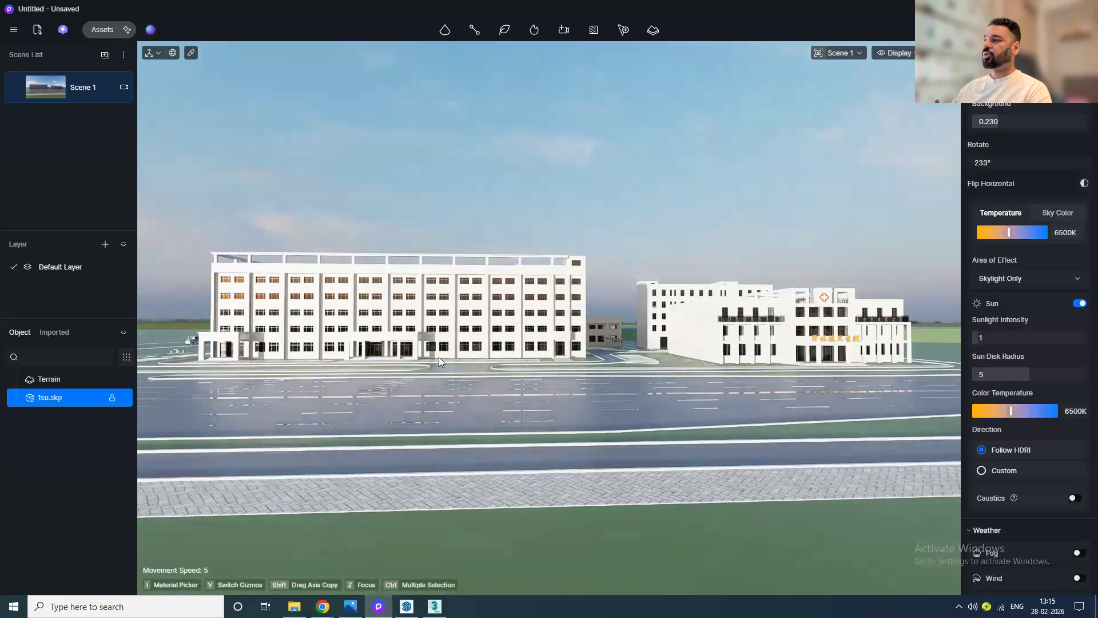
Step: Set the HDRI sun direction to Custom with altitude 16.5 and azimuth 246.5, sunlight intensity 0.7 and colour temperature 5300K
mouse_move(1026, 164)
left_mouse_down()
mouse_move(999, 164)
mouse_move(1045, 163)
mouse_move(1023, 163)
left_mouse_up()
left_click(981, 470)
scroll(1011, 485, "down", 3)
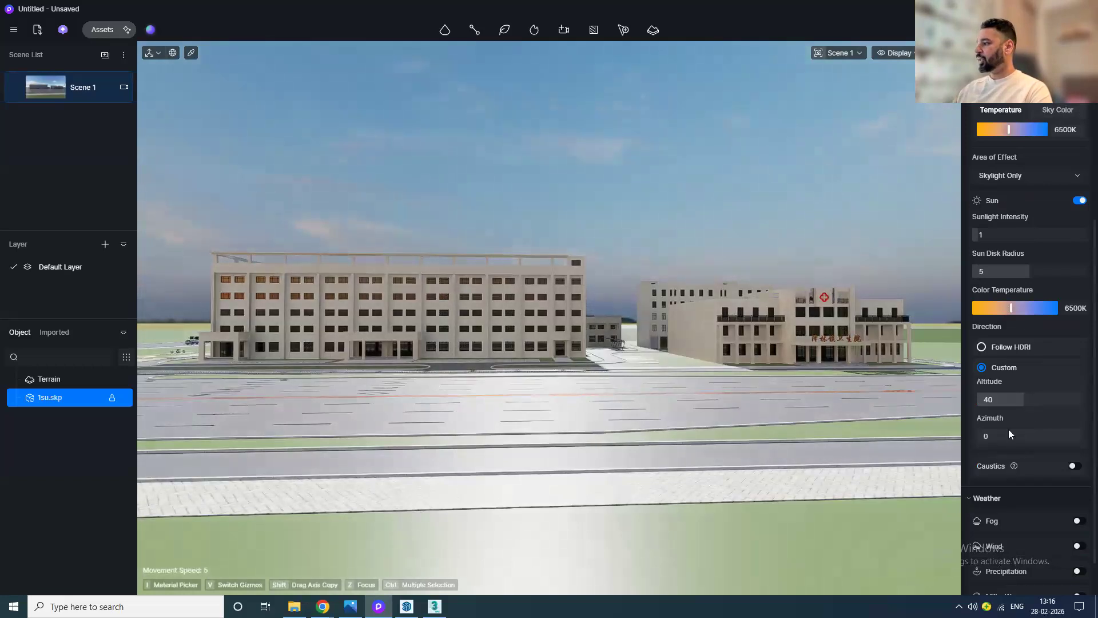
mouse_move(1015, 401)
left_mouse_down()
mouse_move(1005, 399)
mouse_move(1015, 400)
left_mouse_up()
mouse_move(988, 441)
left_mouse_down()
mouse_move(1097, 438)
mouse_move(1076, 435)
left_mouse_up()
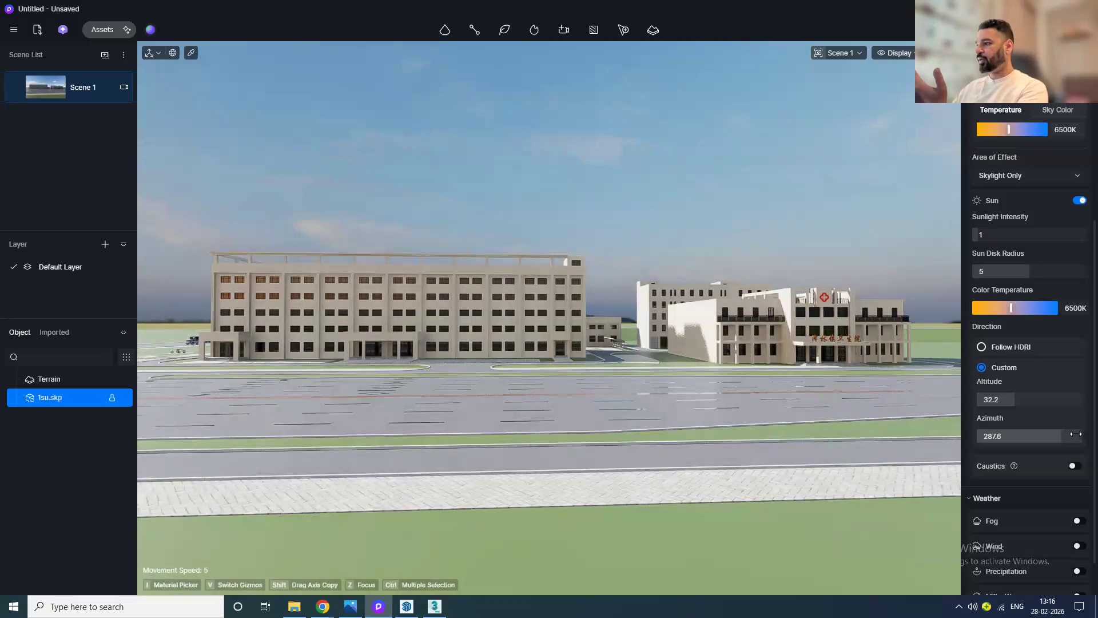
mouse_move(1026, 401)
left_mouse_down()
mouse_move(1043, 400)
mouse_move(984, 408)
mouse_move(1015, 408)
left_mouse_up()
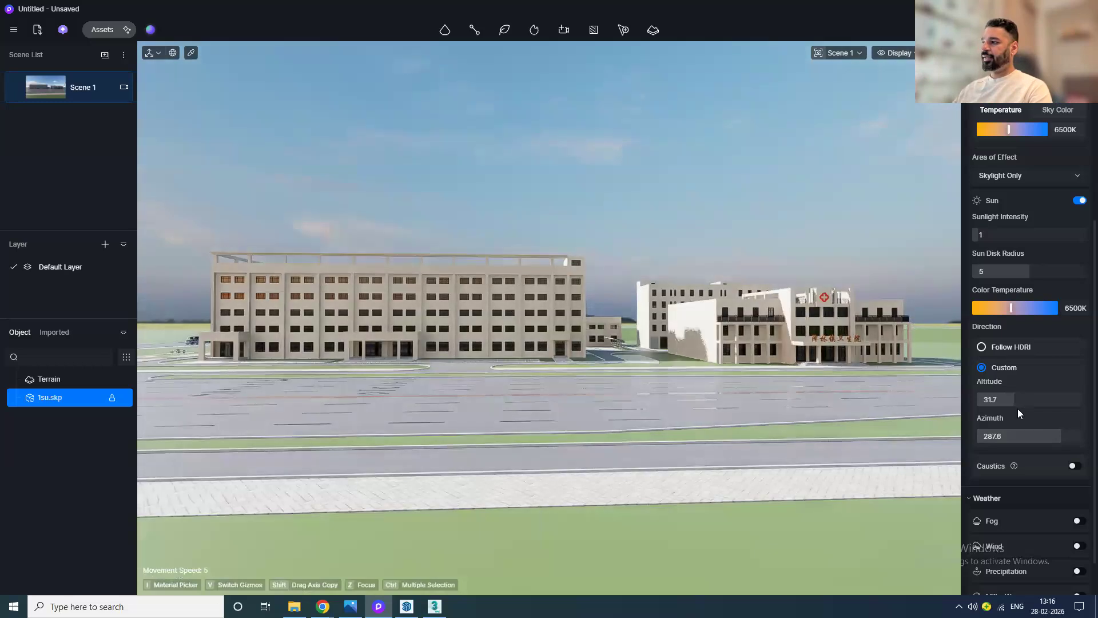
left_click_drag(1061, 436, 1048, 437)
left_click_drag(1020, 401, 996, 402)
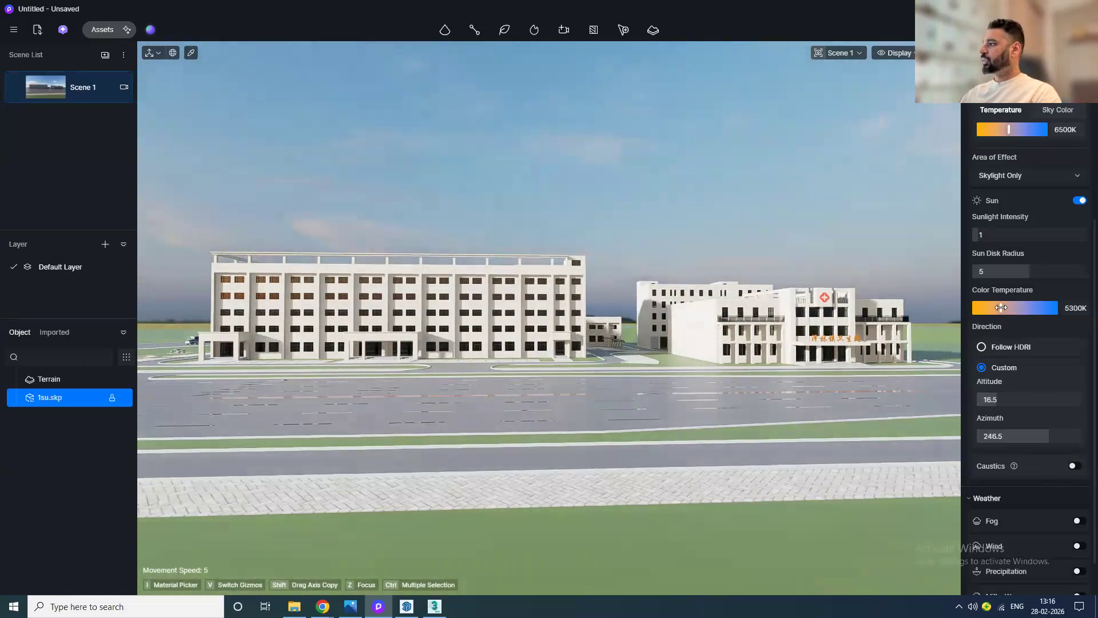
mouse_move(992, 234)
left_mouse_down()
mouse_move(1005, 235)
mouse_move(992, 234)
left_mouse_up()
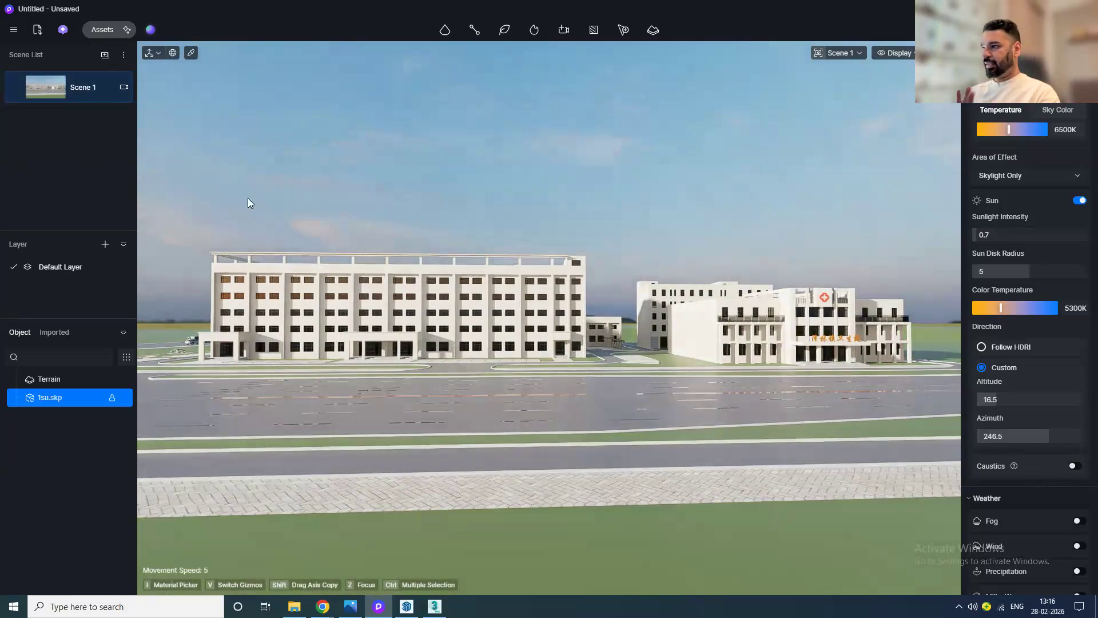
Step: Add a second scene to the scene list
right_click(47, 91)
left_click(36, 176)
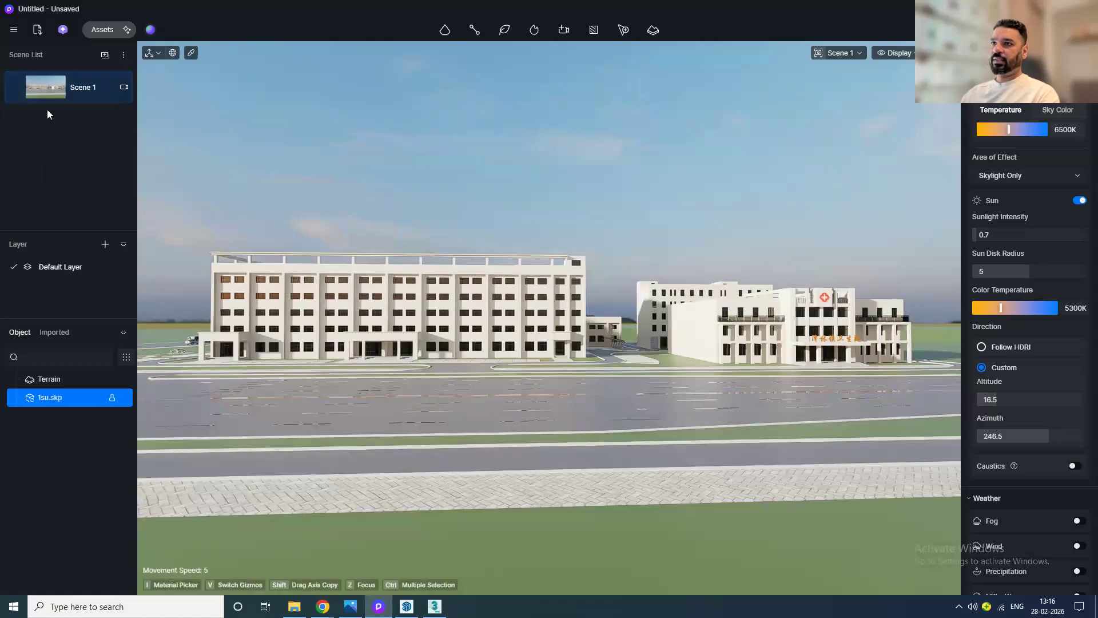
left_click(102, 56)
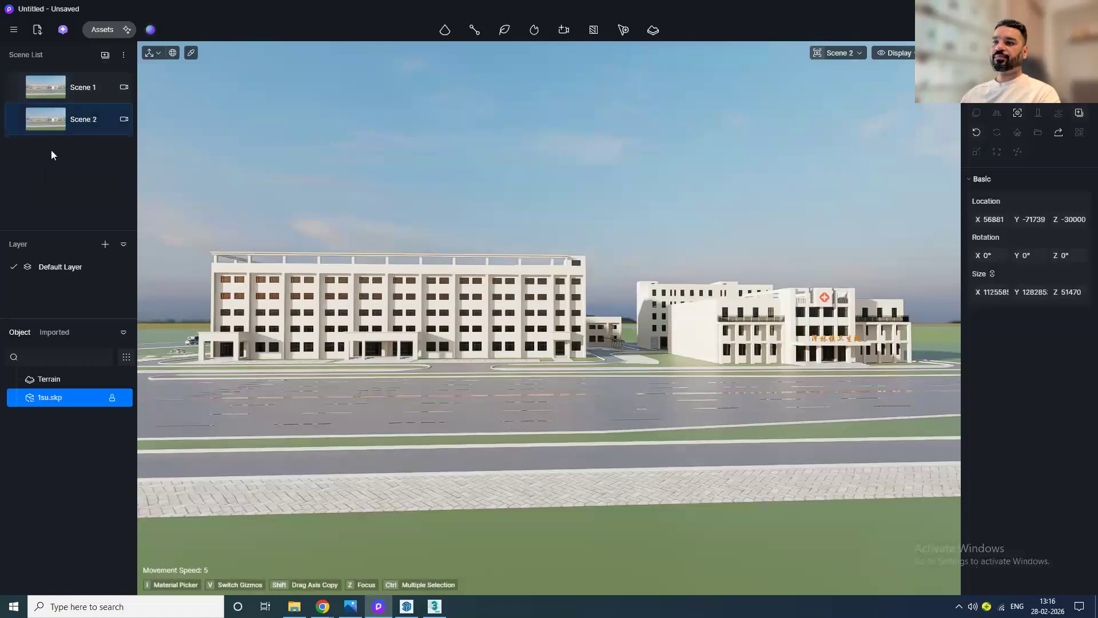
Step: Switch Scene 2's environment back to the sky system
left_click(985, 56)
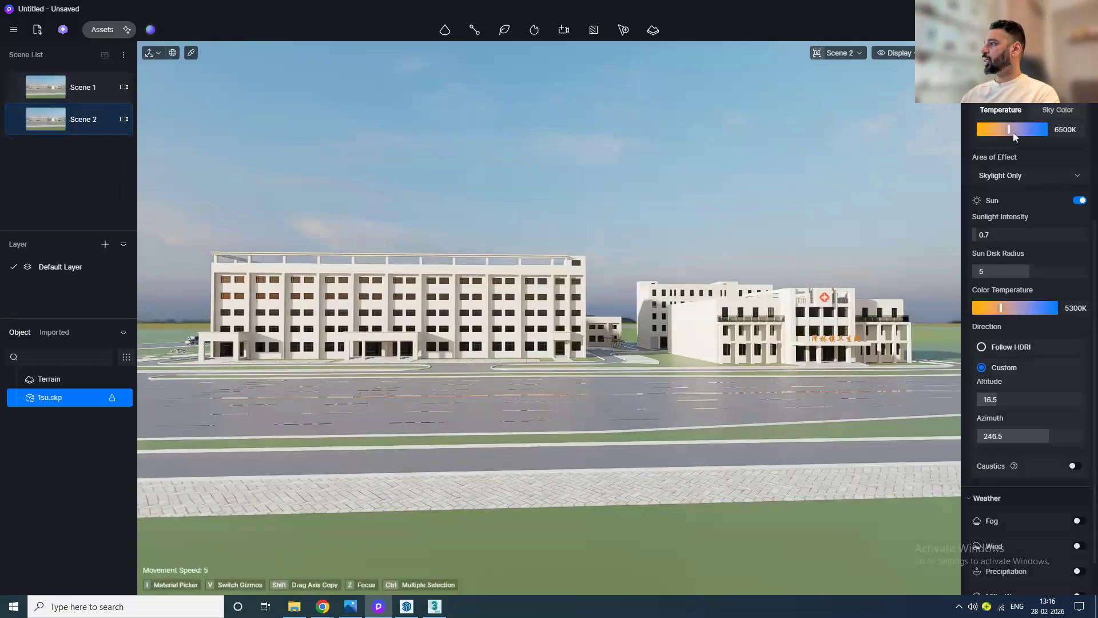
scroll(1027, 183, "up", 5)
left_click(996, 103)
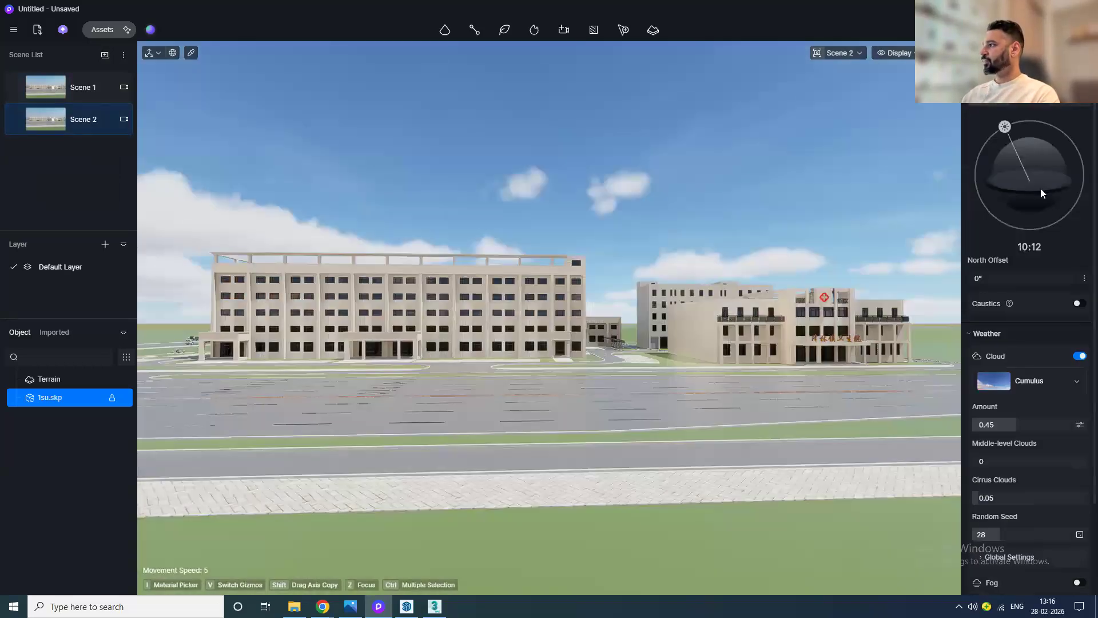
Step: Set the sky's sun time to 13:16, north offset to -11.5° and sun intensity to 24
left_click_drag(1005, 127, 1053, 126)
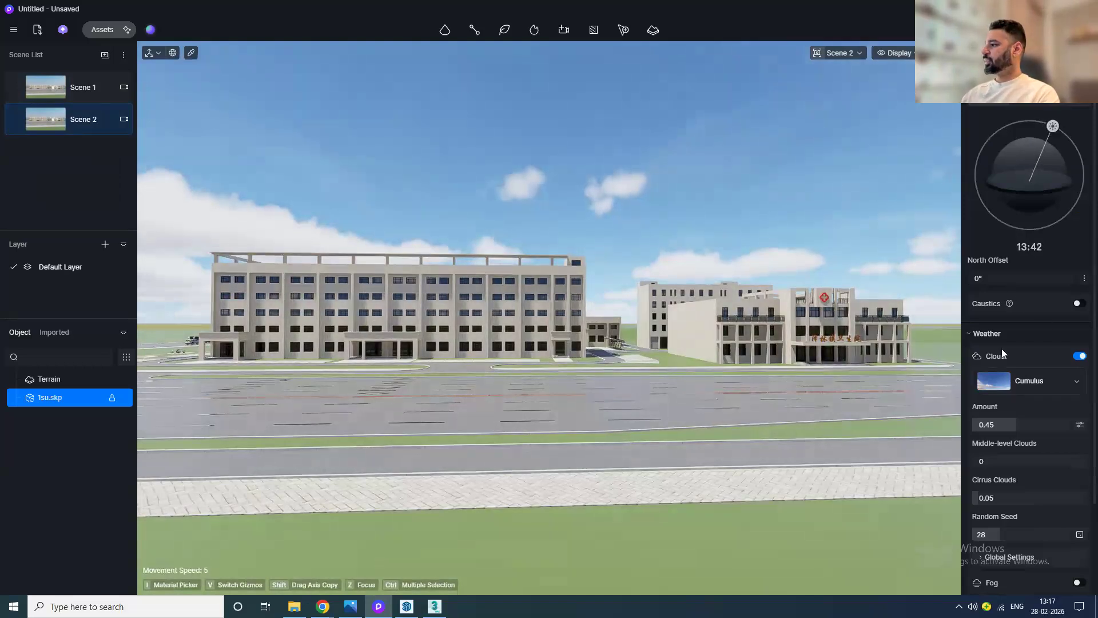
left_click_drag(1021, 278, 1008, 274)
left_click(1085, 279)
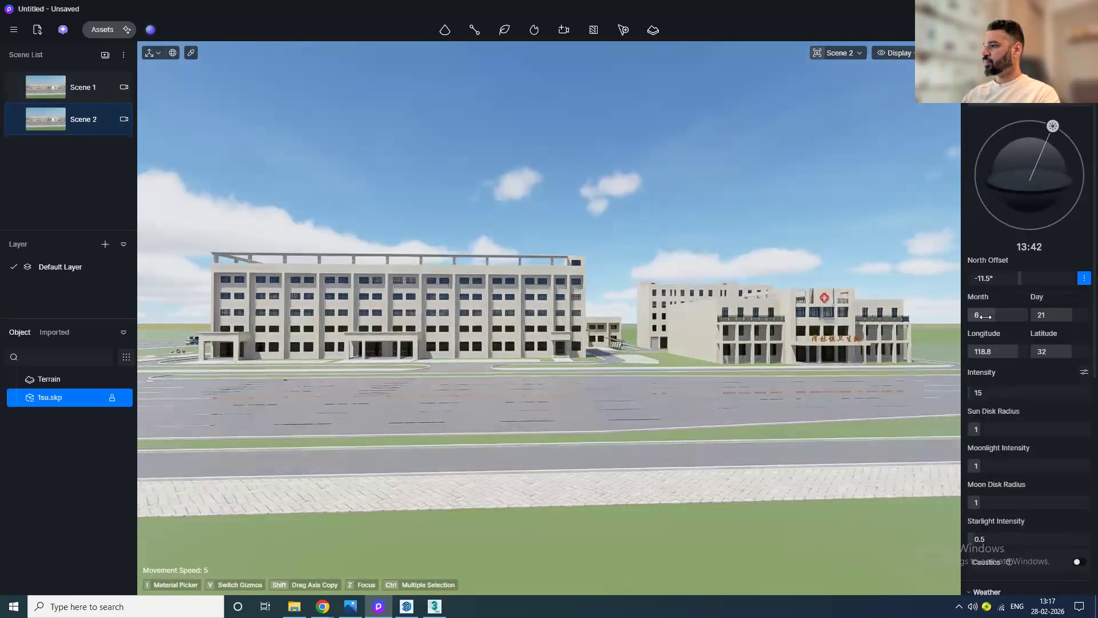
left_click_drag(1003, 395, 1010, 396)
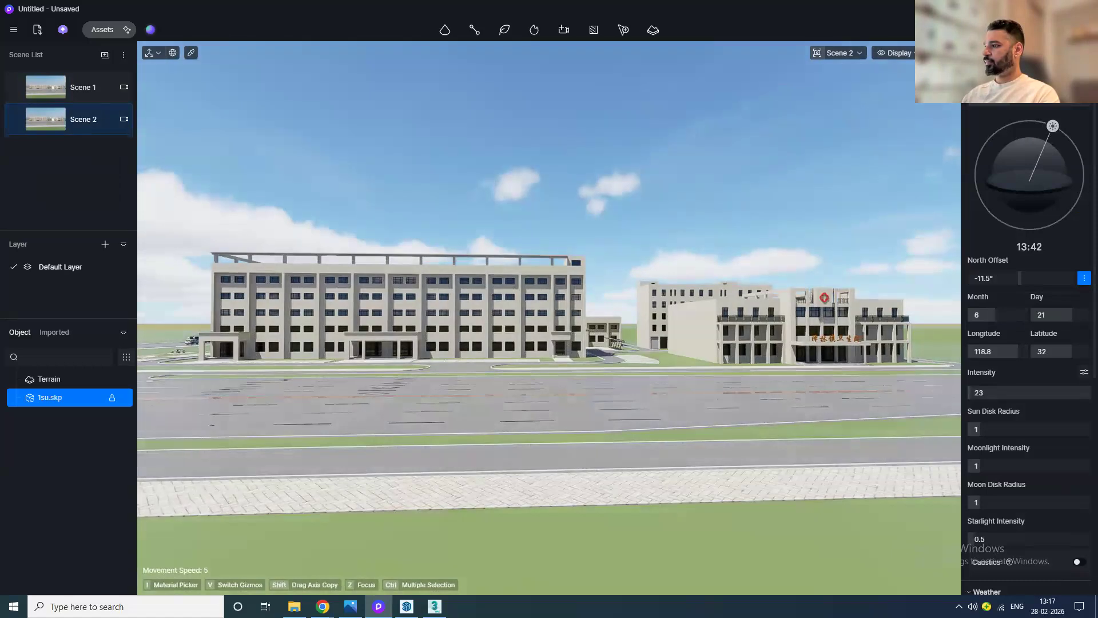
left_click_drag(1053, 126, 1048, 125)
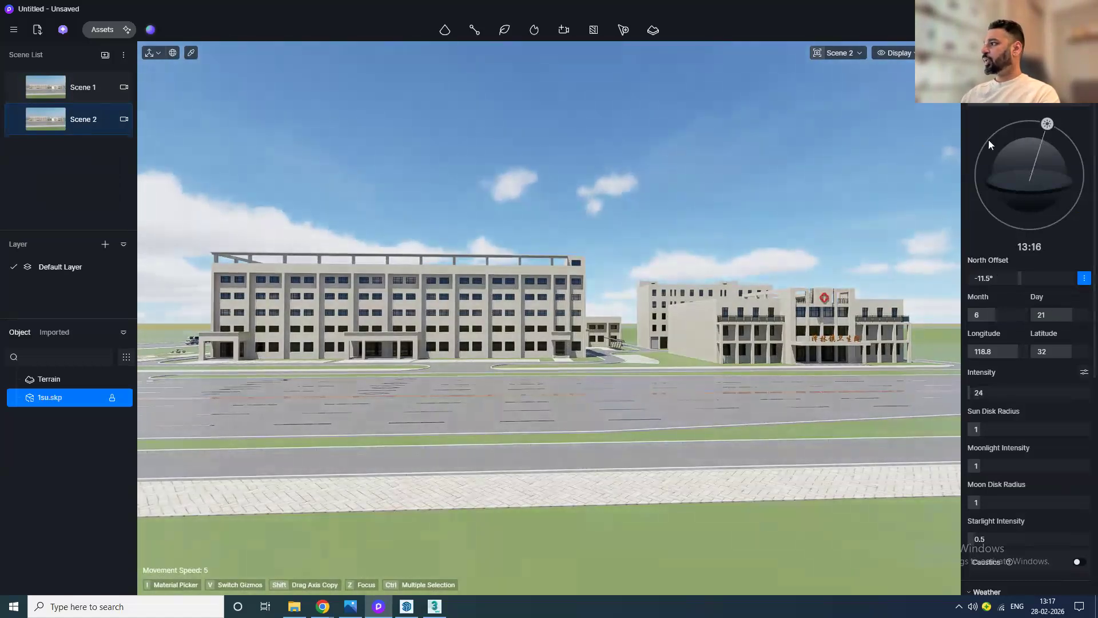
Step: Browse the cloud presets and apply the Altocumulus preset
scroll(1043, 383, "down", 5)
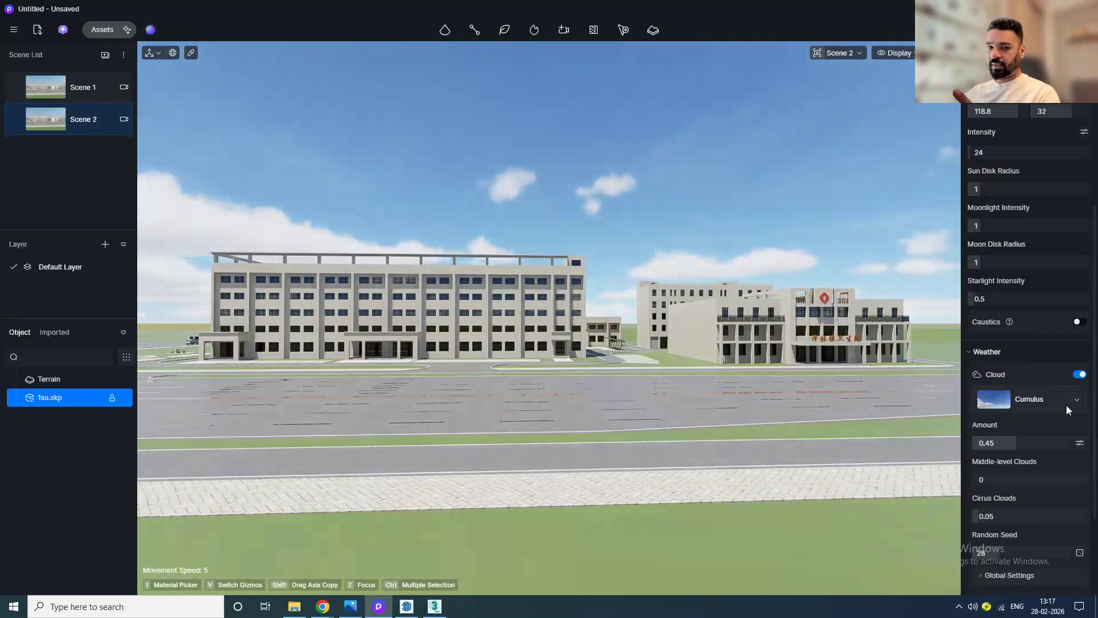
left_click(1067, 404)
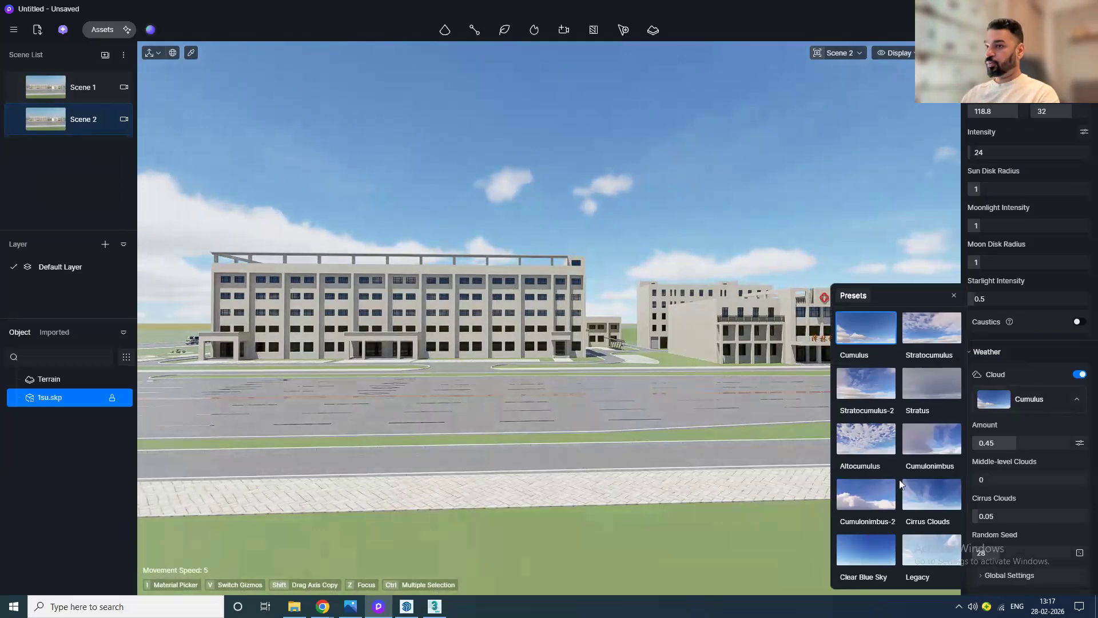
left_click(938, 337)
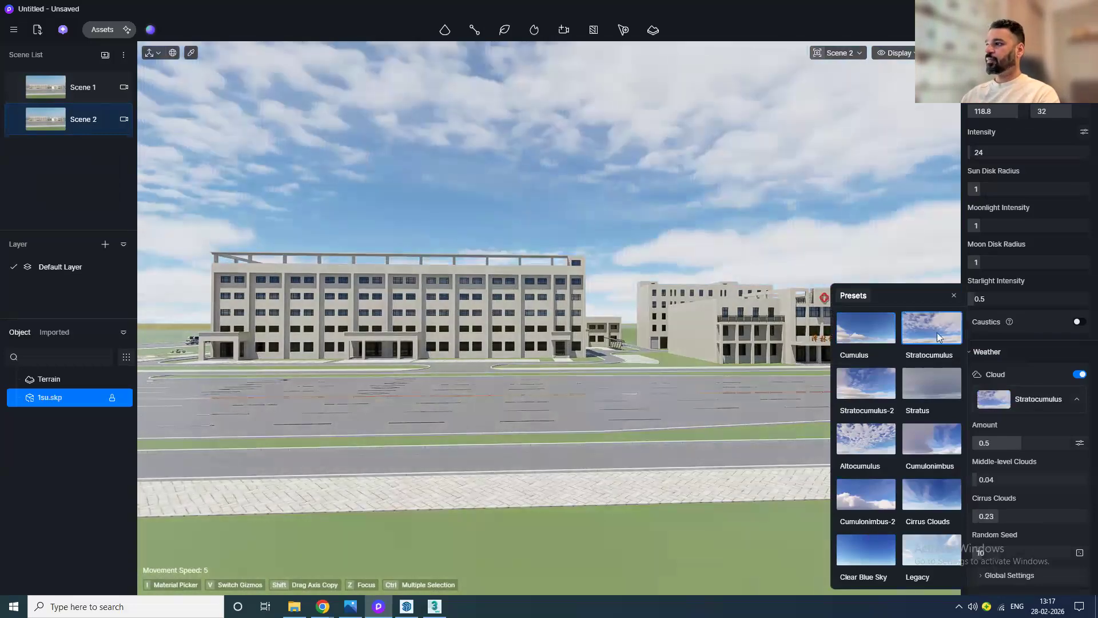
left_click(920, 391)
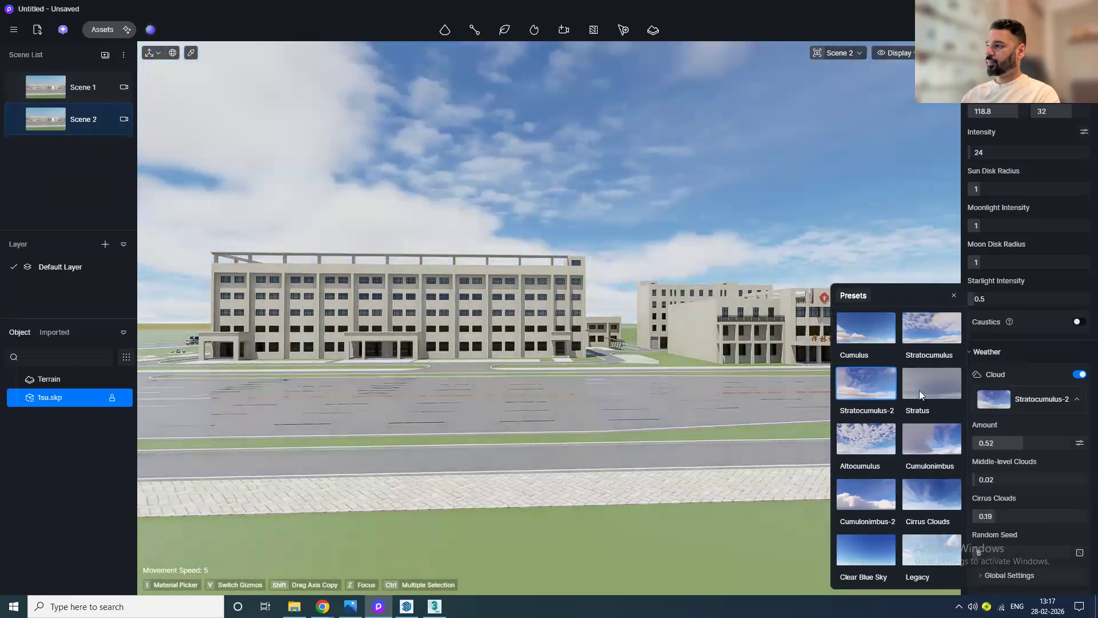
left_click(881, 439)
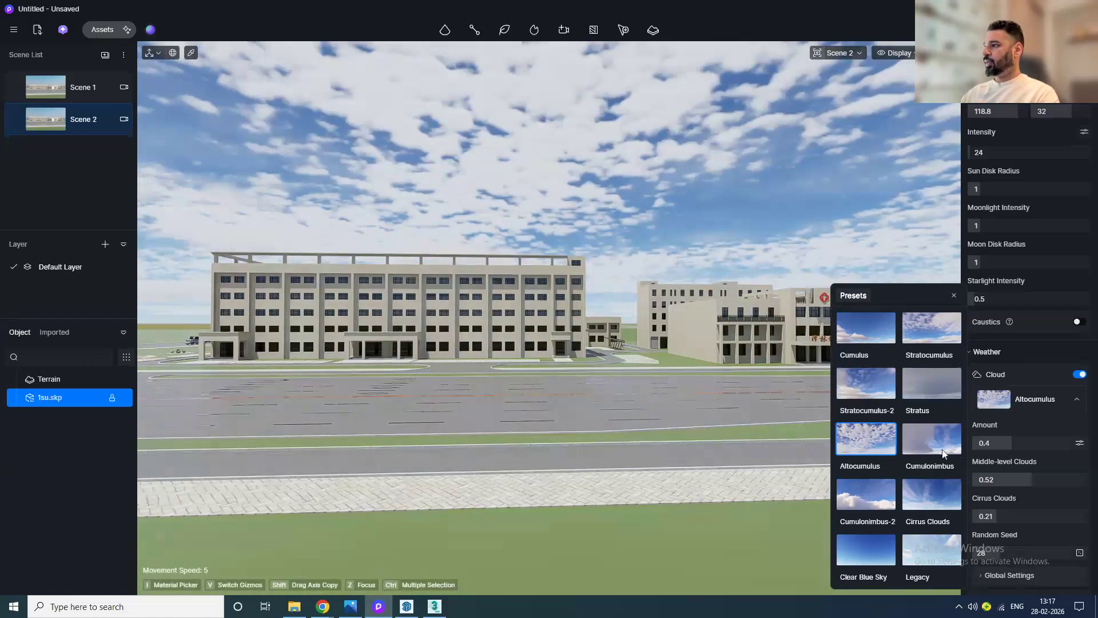
left_click(875, 492)
left_click(928, 496)
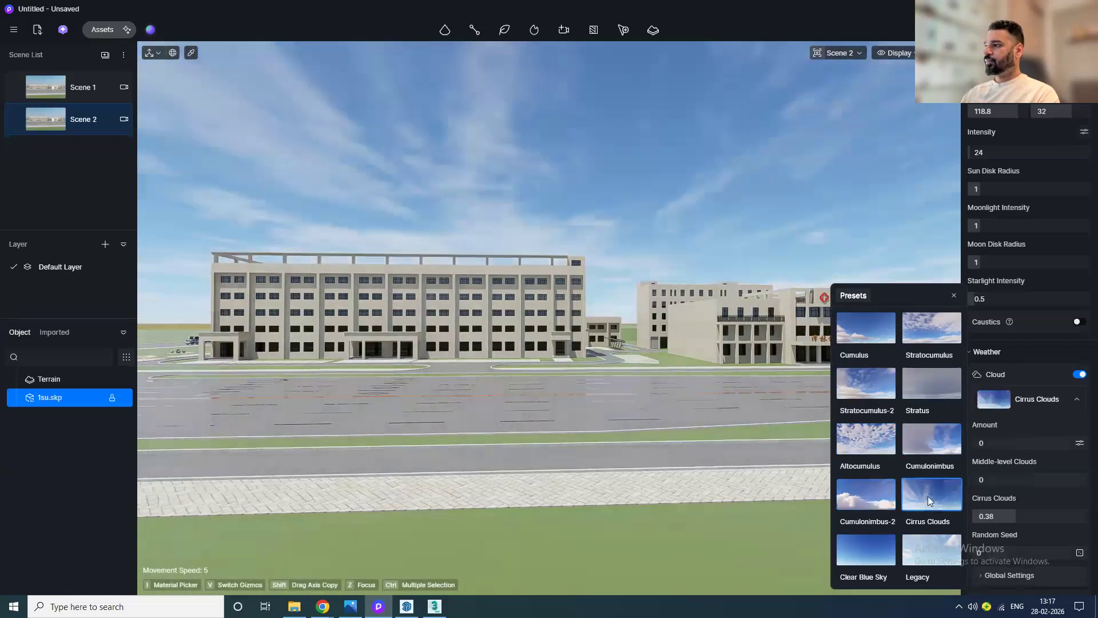
left_click(870, 441)
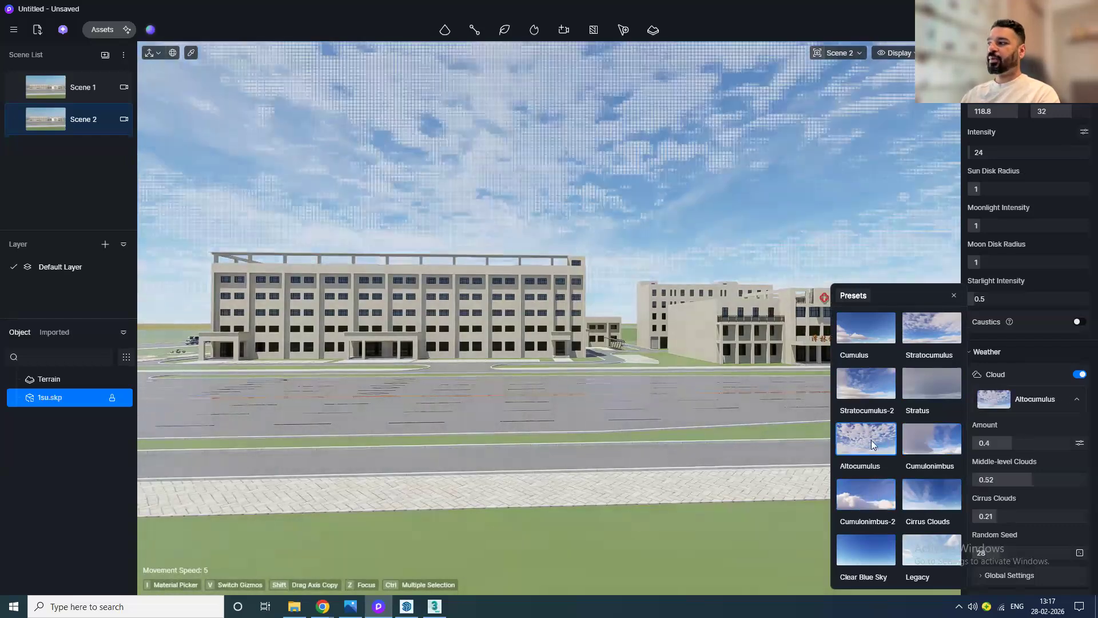
left_click(953, 295)
Step: Adjust the custom cloud layers and, under Global Settings, the cloud height and speed
left_click_drag(998, 444, 994, 479)
left_click_drag(971, 486, 1006, 485)
scroll(1042, 537, "down", 2)
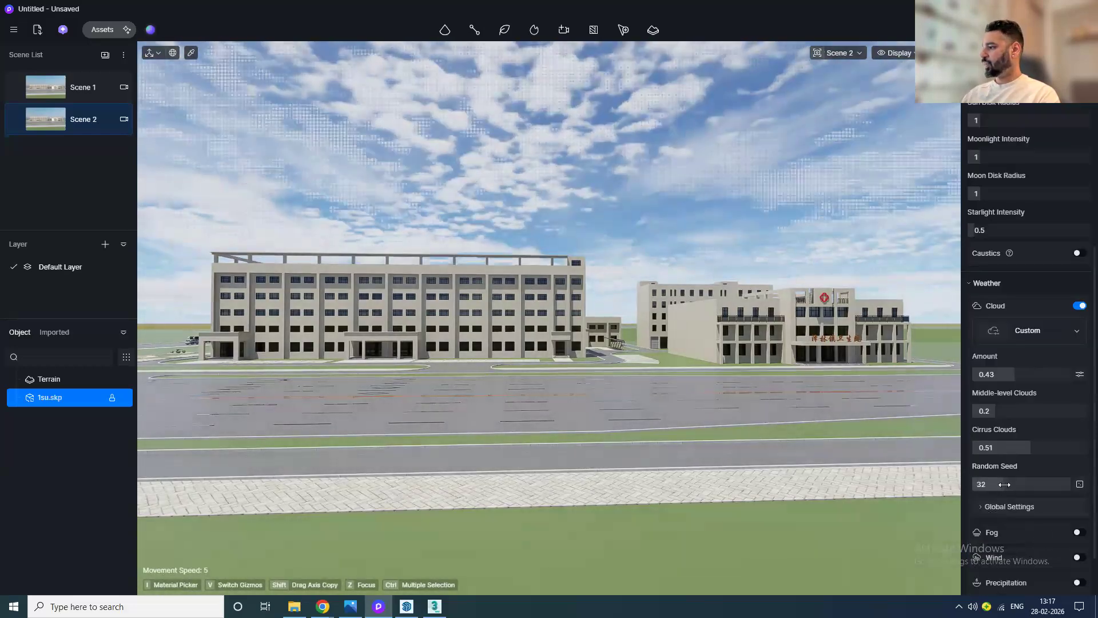
left_click(1010, 506)
scroll(999, 458, "down", 4)
left_click_drag(995, 441, 1043, 441)
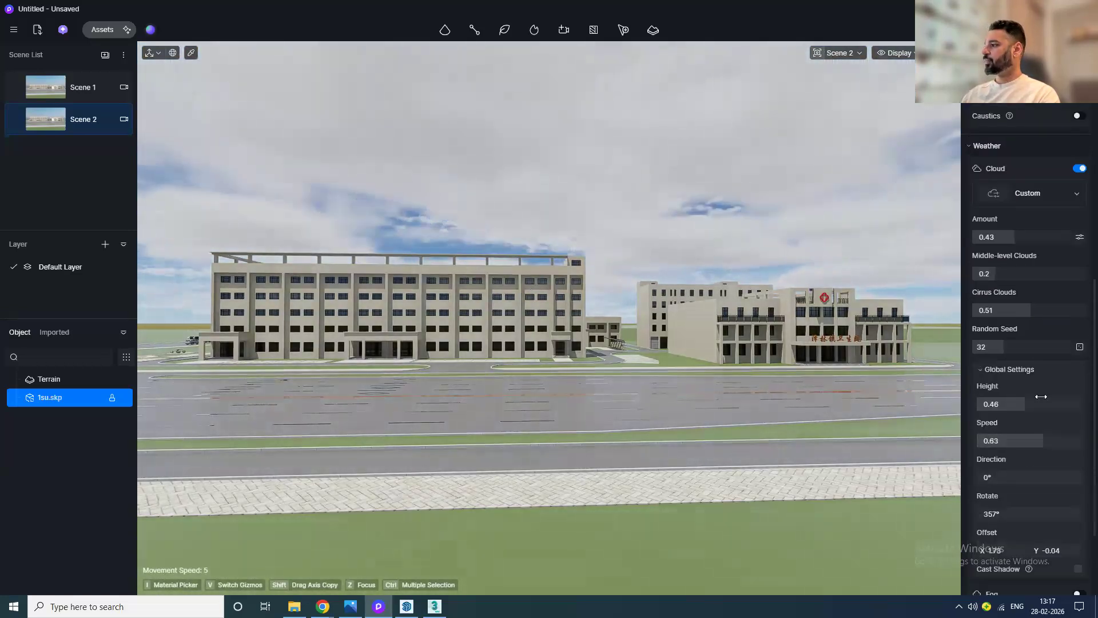
left_click_drag(1018, 237, 1009, 238)
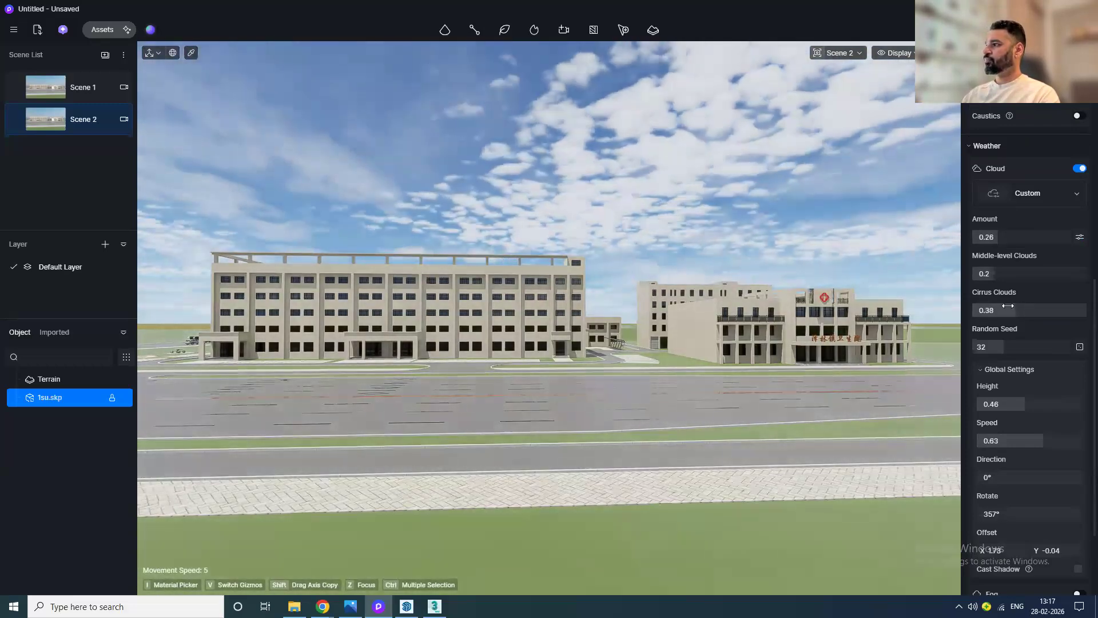
left_click_drag(1025, 305, 1021, 305)
Step: Enable cloud cast shadow and set cloud amount 0.36, middle-level clouds 0.04 and cirrus clouds 0.52
scroll(1018, 423, "down", 1)
scroll(1017, 432, "down", 1)
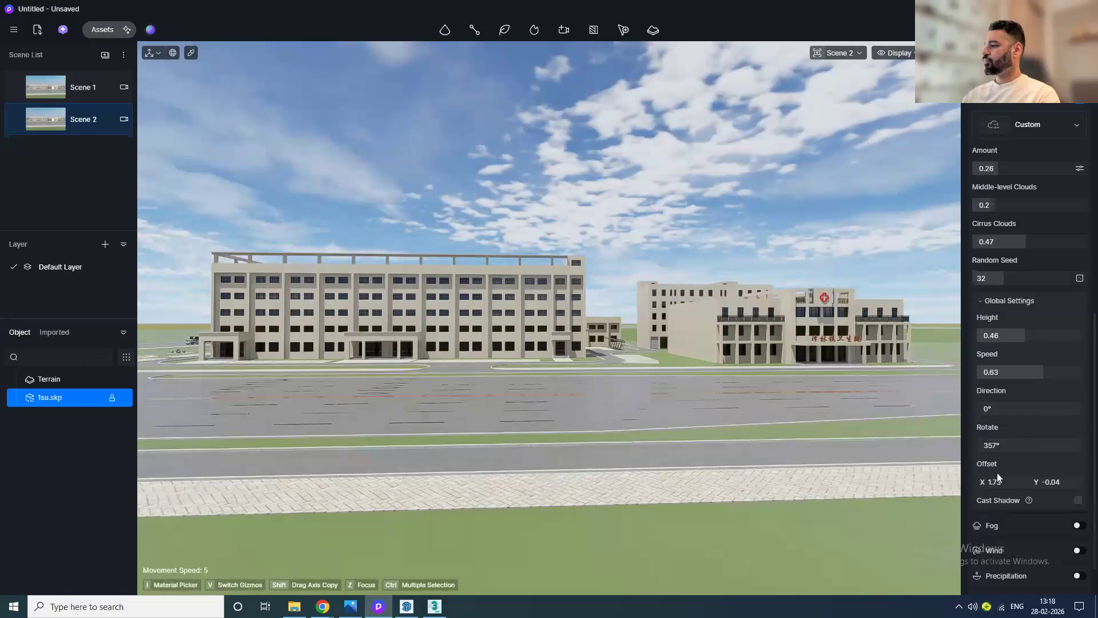
left_click(1078, 500)
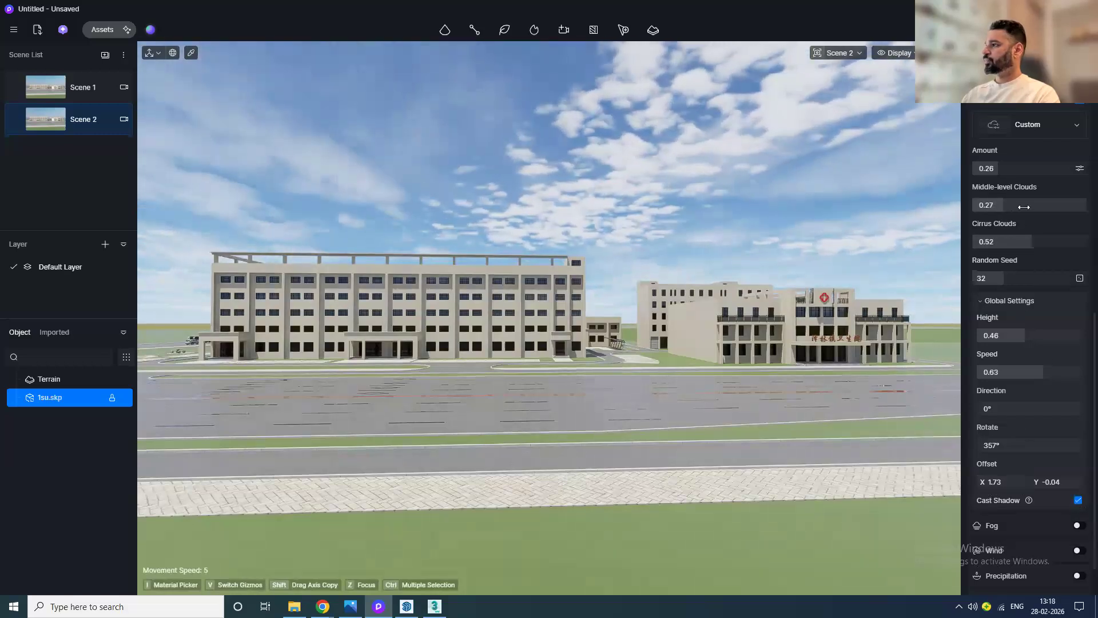
left_click_drag(1024, 207, 1025, 208)
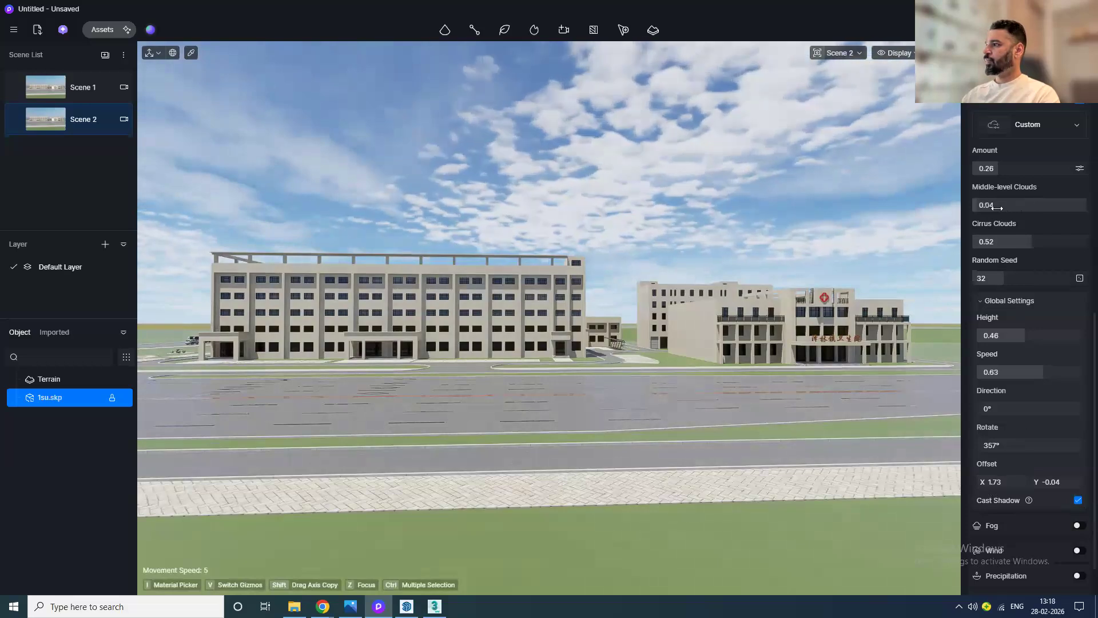
left_click_drag(1010, 170, 1020, 168)
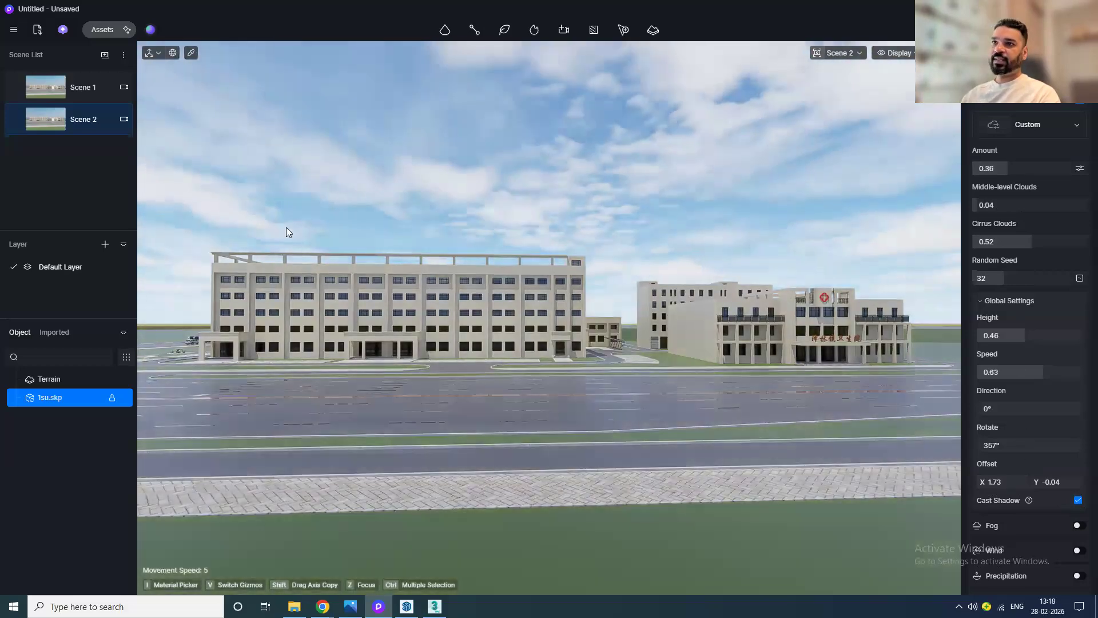
Step: Update Scene 2 with the current view and settings, then switch between Scene 1 and Scene 2 to compare
left_click(17, 123)
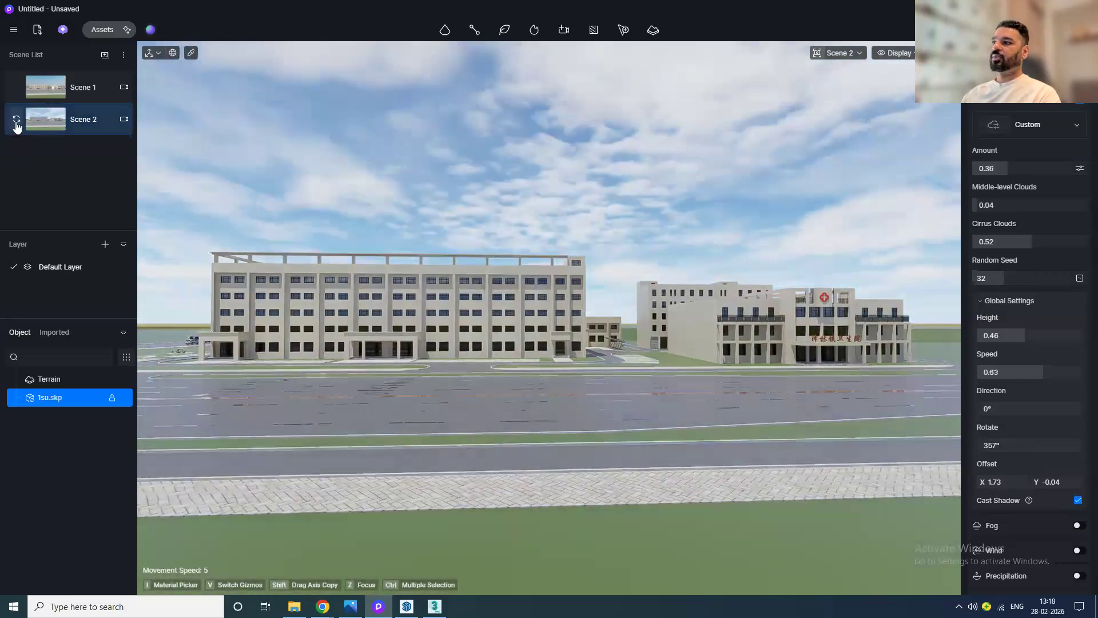
left_click(55, 85)
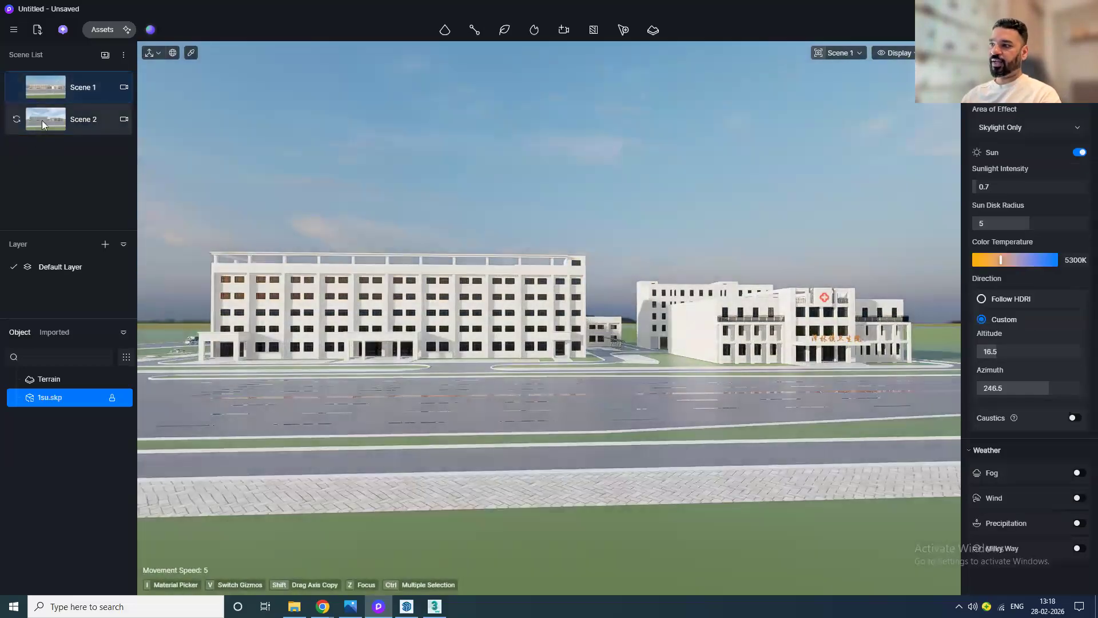
left_click(42, 120)
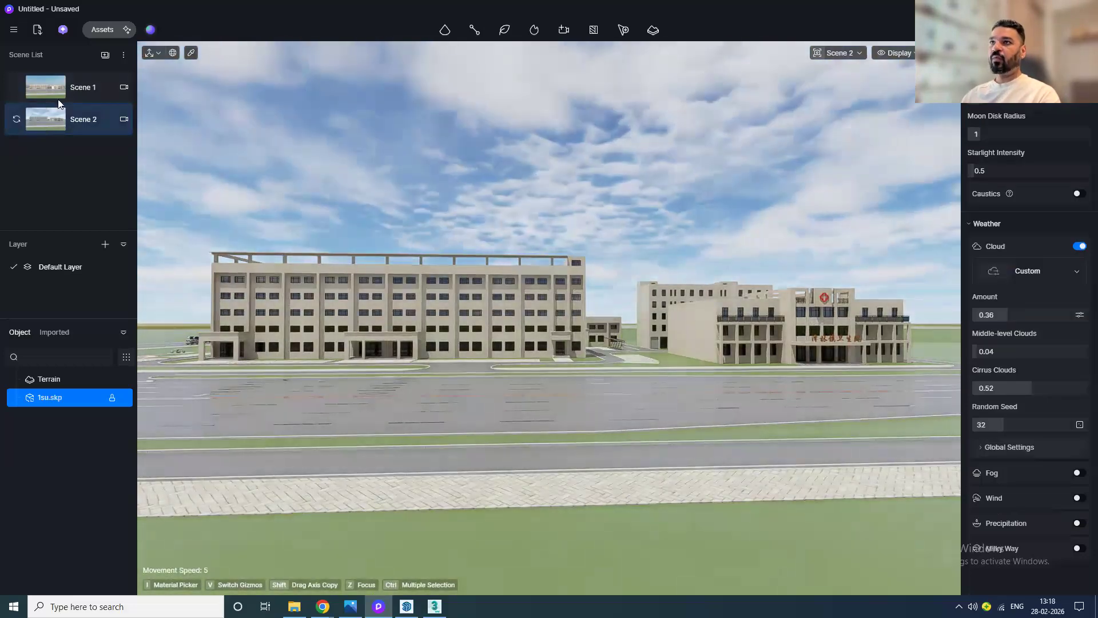
Step: Add a third scene and apply the Sunset Glow 04 HDRI as its sky
left_click(104, 55)
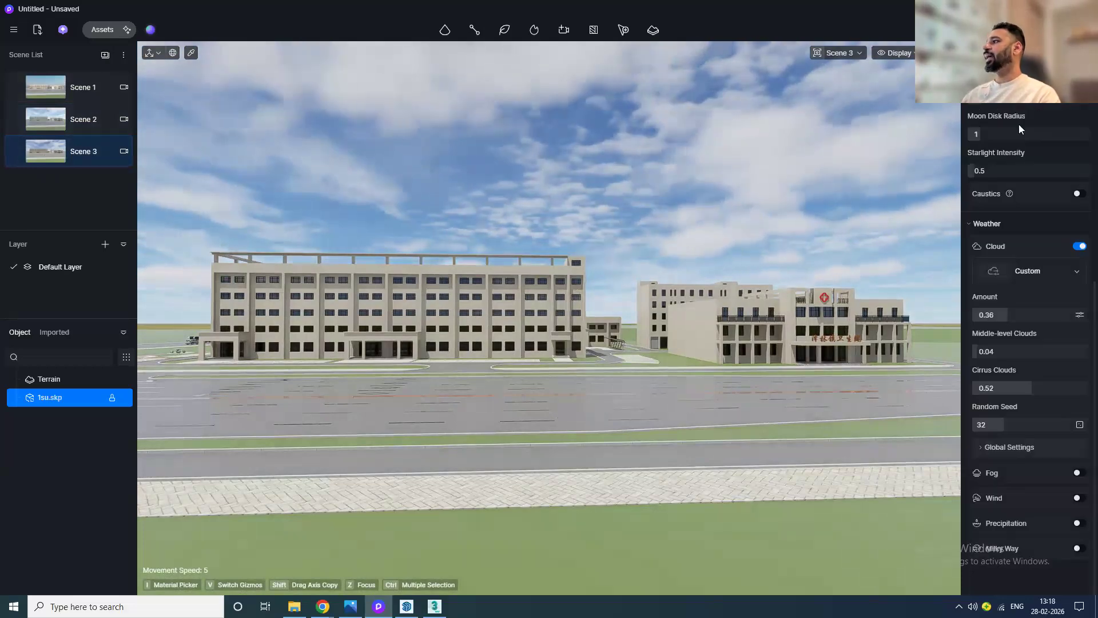
scroll(1021, 129, "up", 10)
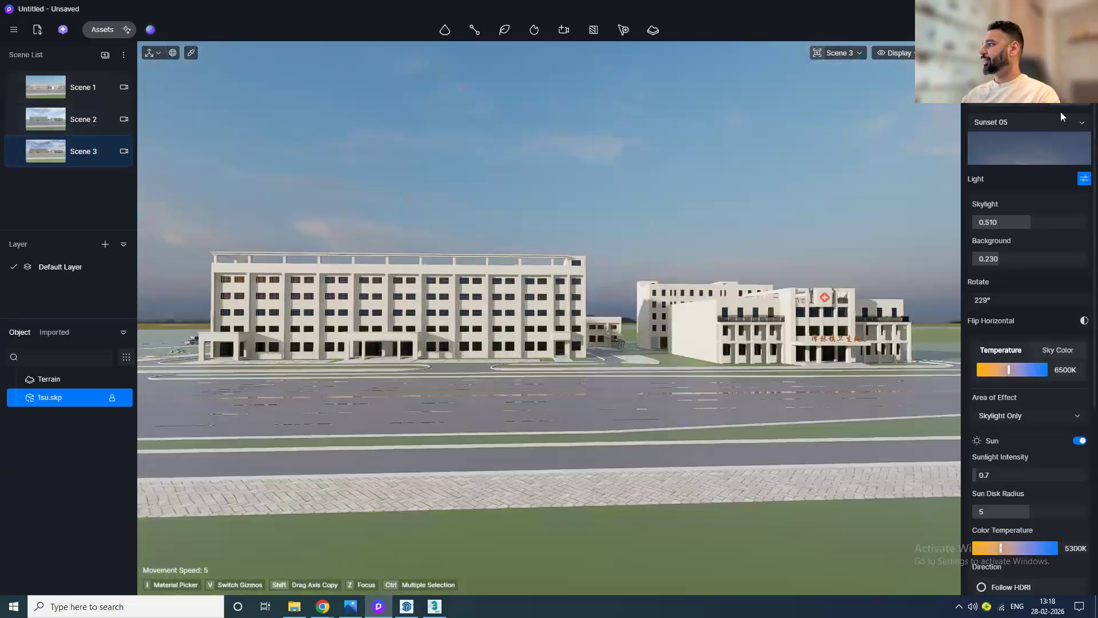
left_click(1061, 119)
scroll(1037, 315, "down", 5)
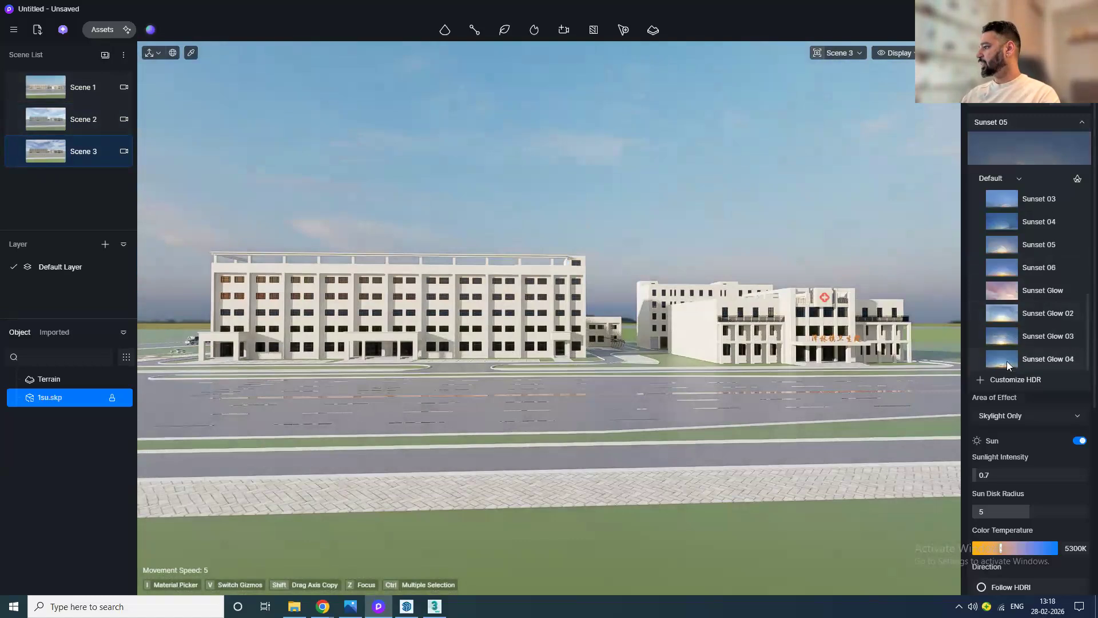
left_click(1008, 362)
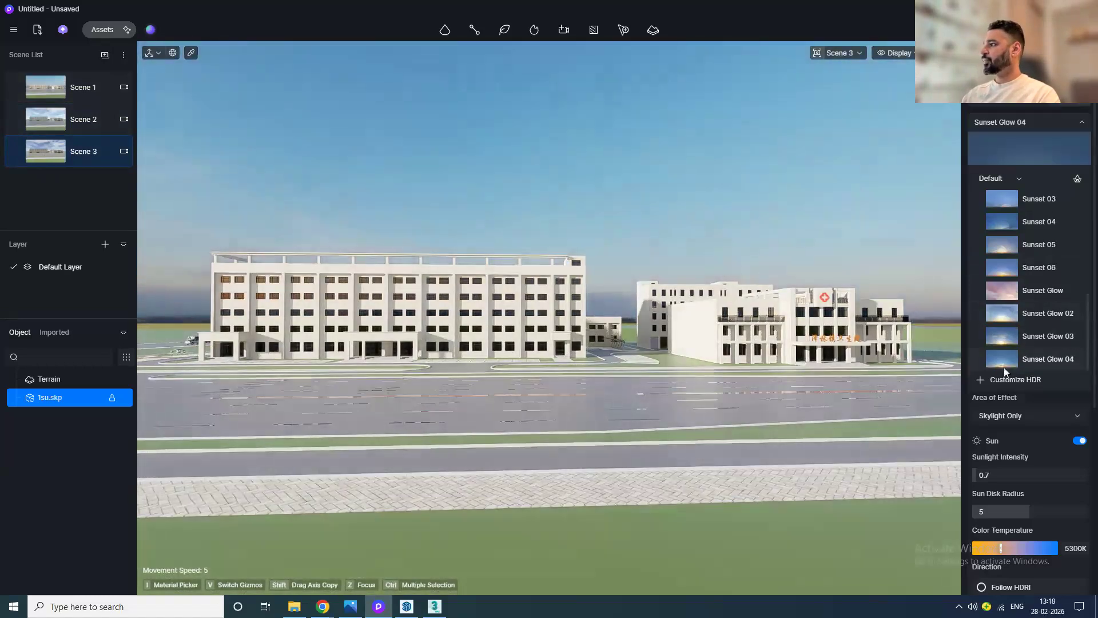
left_click(1067, 403)
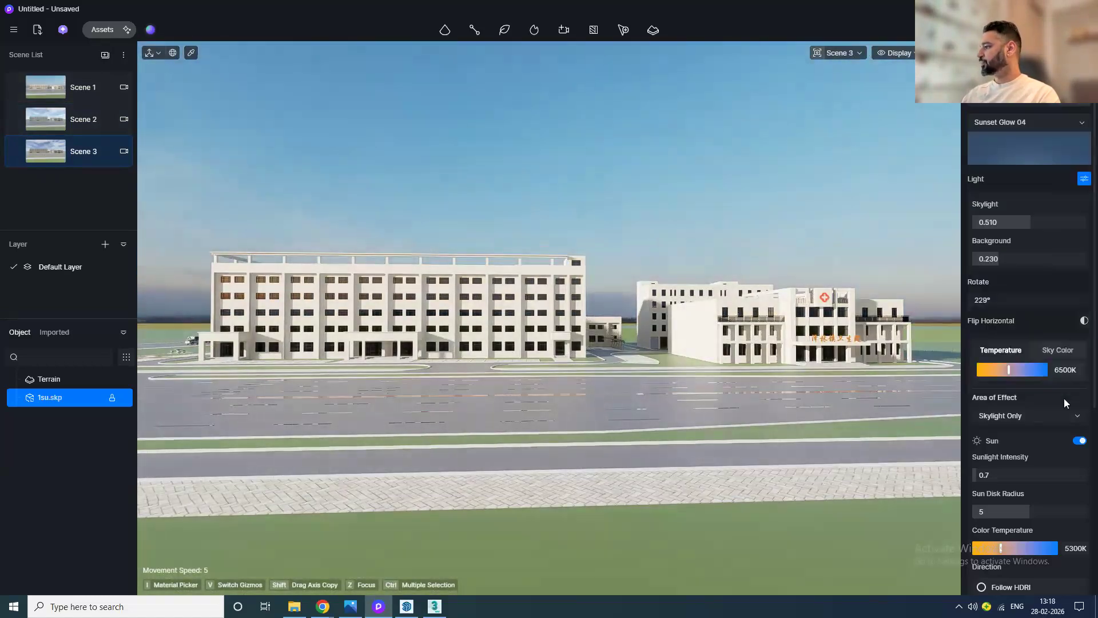
Step: Adjust Scene 3's HDRI lighting: turn off the sun, set skylight 0.270, background 0.350 and rotation -92°
left_click(1077, 442)
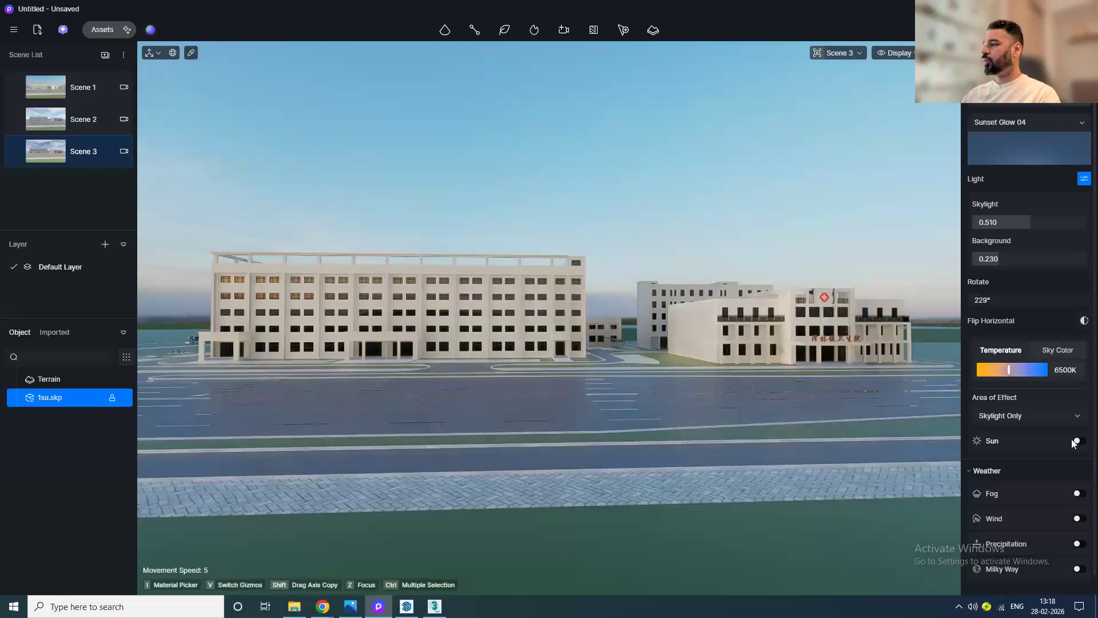
left_click_drag(1004, 222, 1012, 258)
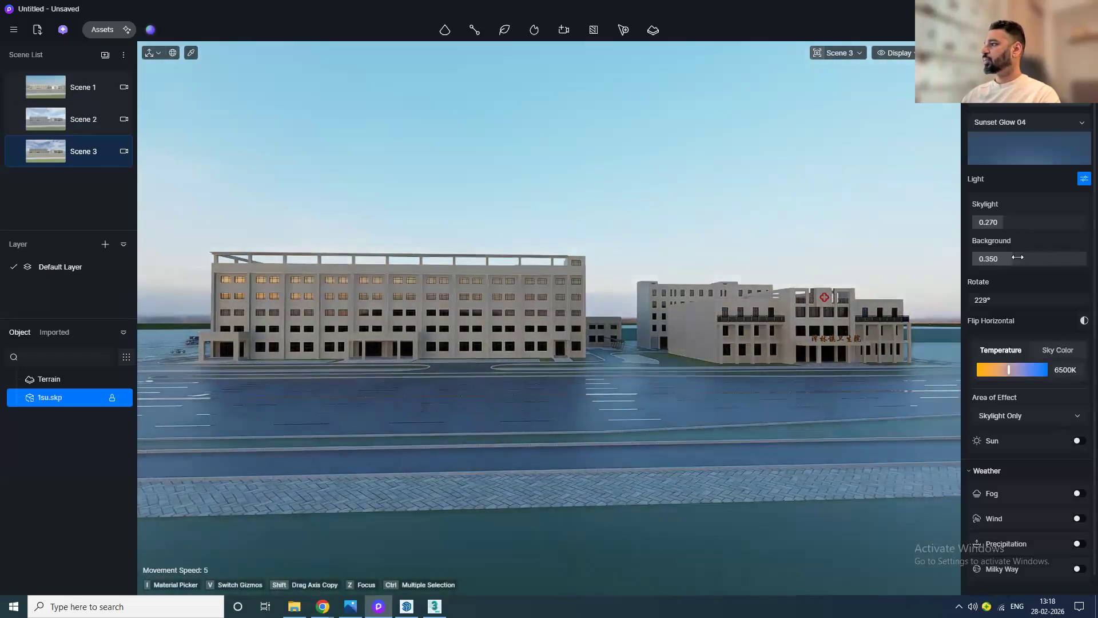
left_click_drag(1011, 300, 875, 300)
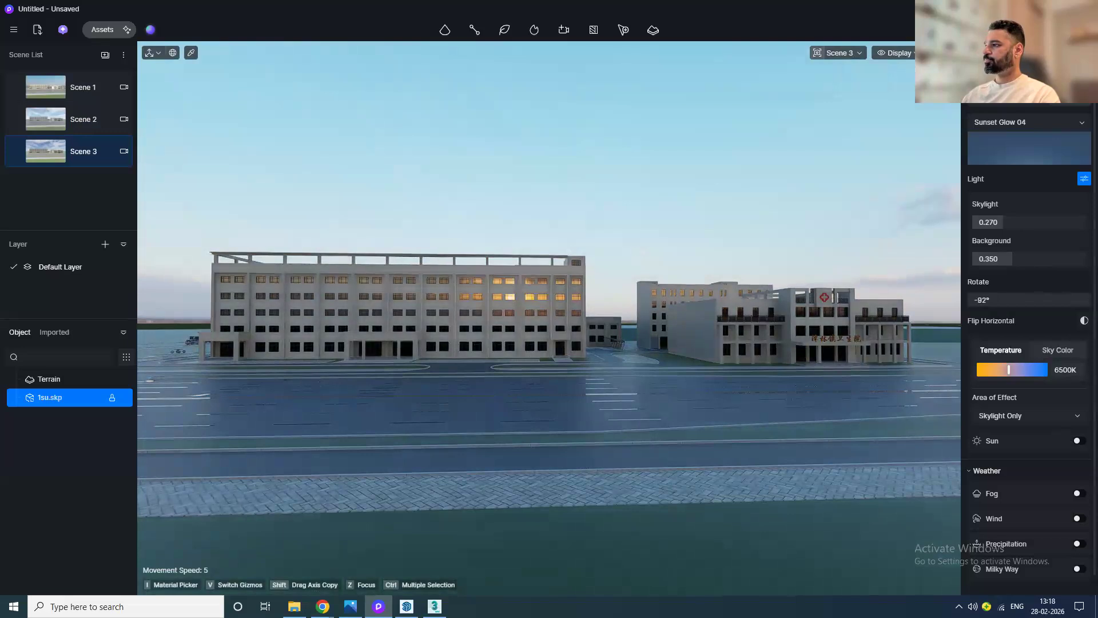
Step: In post-processing, disable auto exposure and set exposure -0.07, highlight local exposure 0.04, shadow local exposure 0.28, contrast 0.51
scroll(1030, 343, "down", 8)
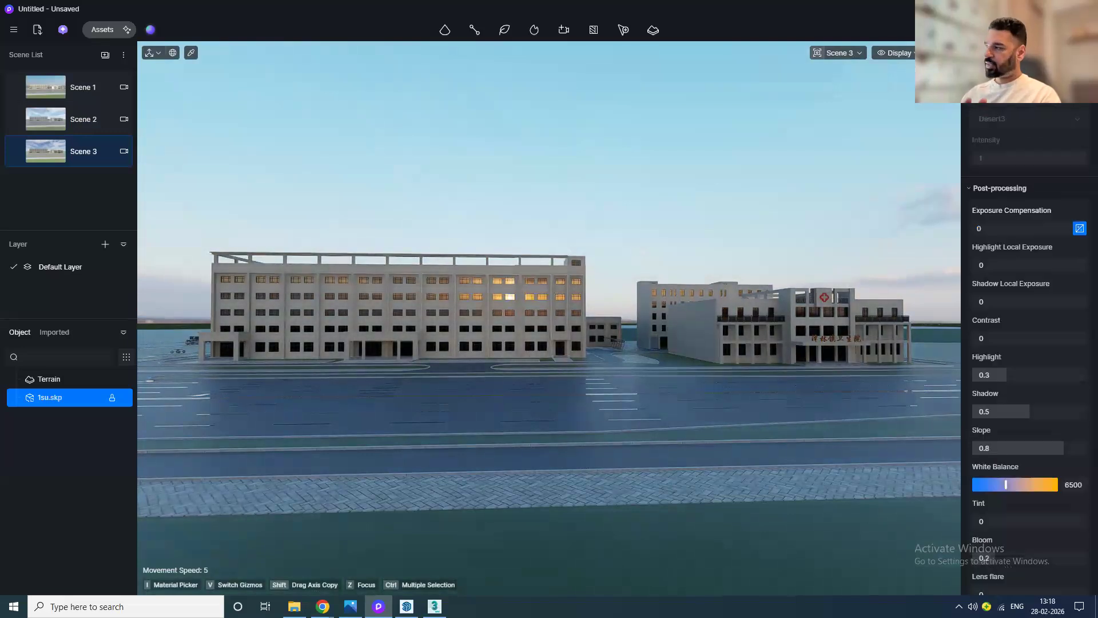
left_click(1079, 231)
left_click_drag(1031, 230, 1017, 333)
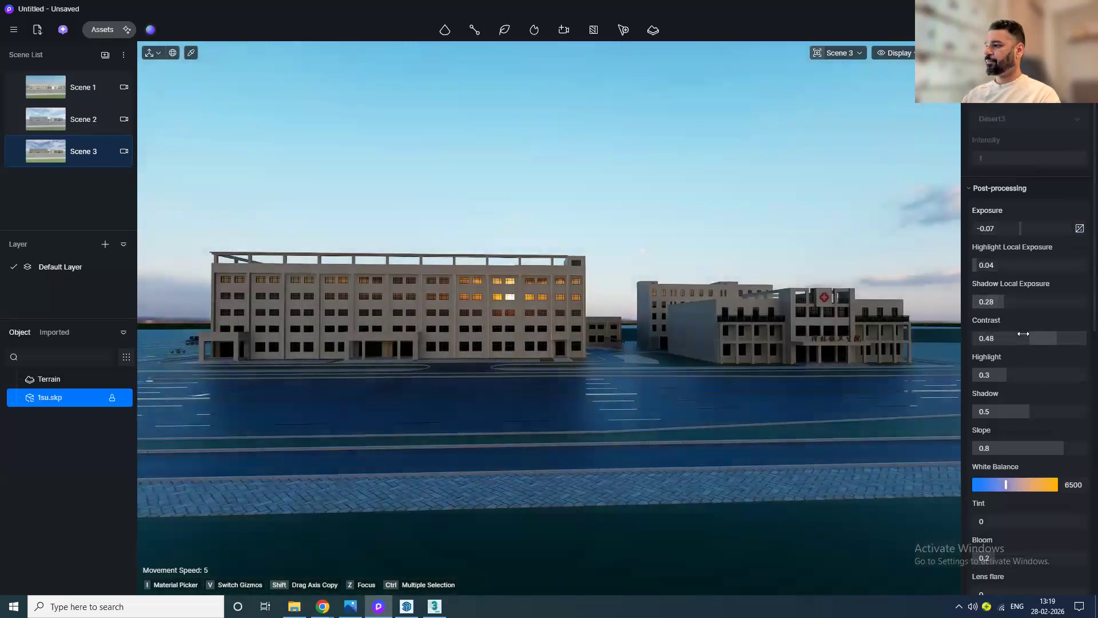
left_click_drag(1022, 228, 1021, 228)
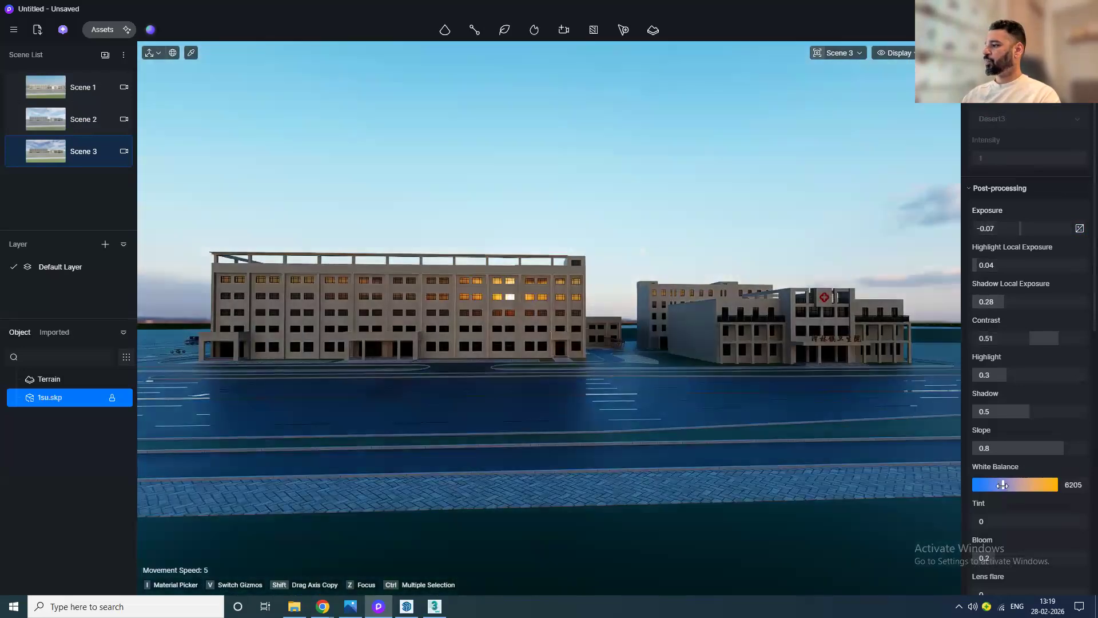
Step: Set white balance to 5836, tint to -0.02 and bloom to 0.21
left_click_drag(989, 487, 1006, 520)
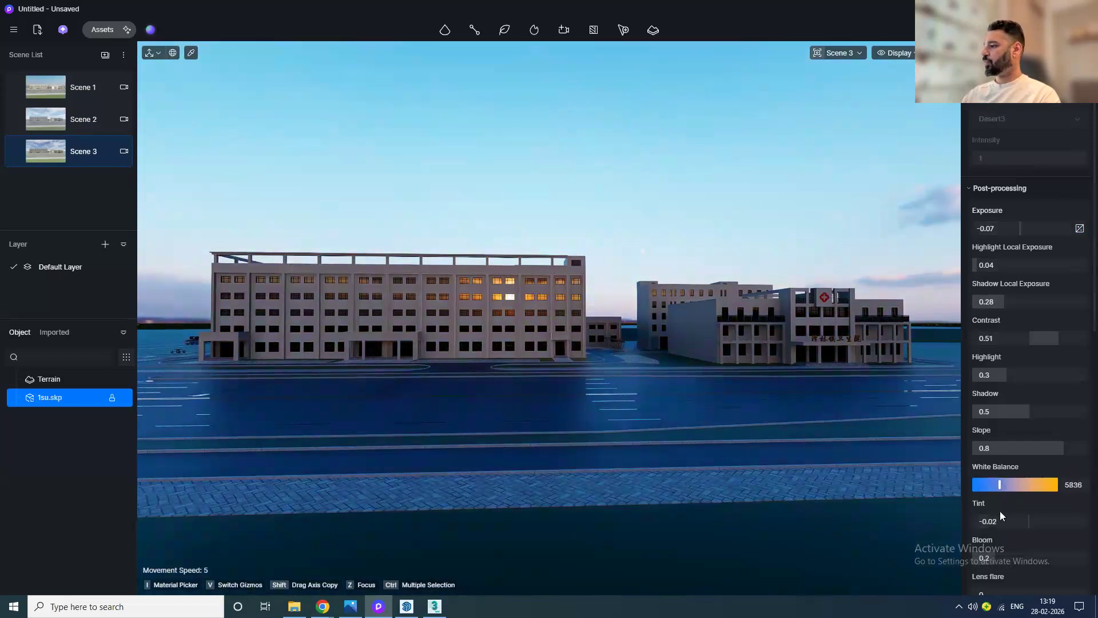
scroll(1000, 512, "down", 2)
mouse_move(1000, 467)
left_mouse_down()
mouse_move(1054, 449)
mouse_move(996, 470)
left_mouse_up()
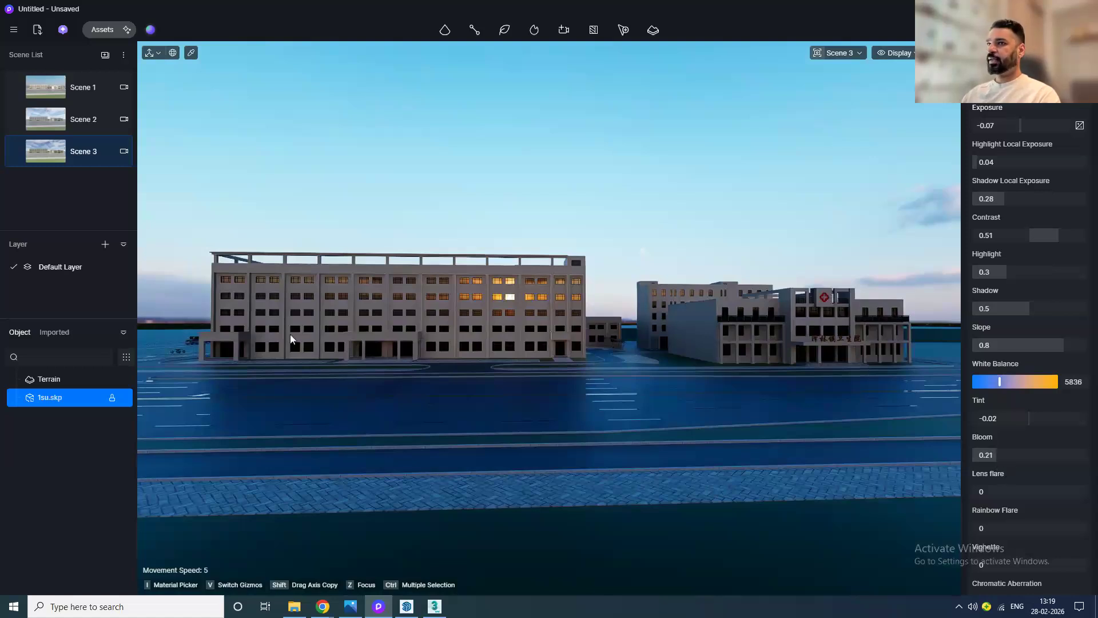
Step: Switch between Scene 2 and Scene 3, then return to Scene 1
left_click(55, 125)
left_click(54, 150)
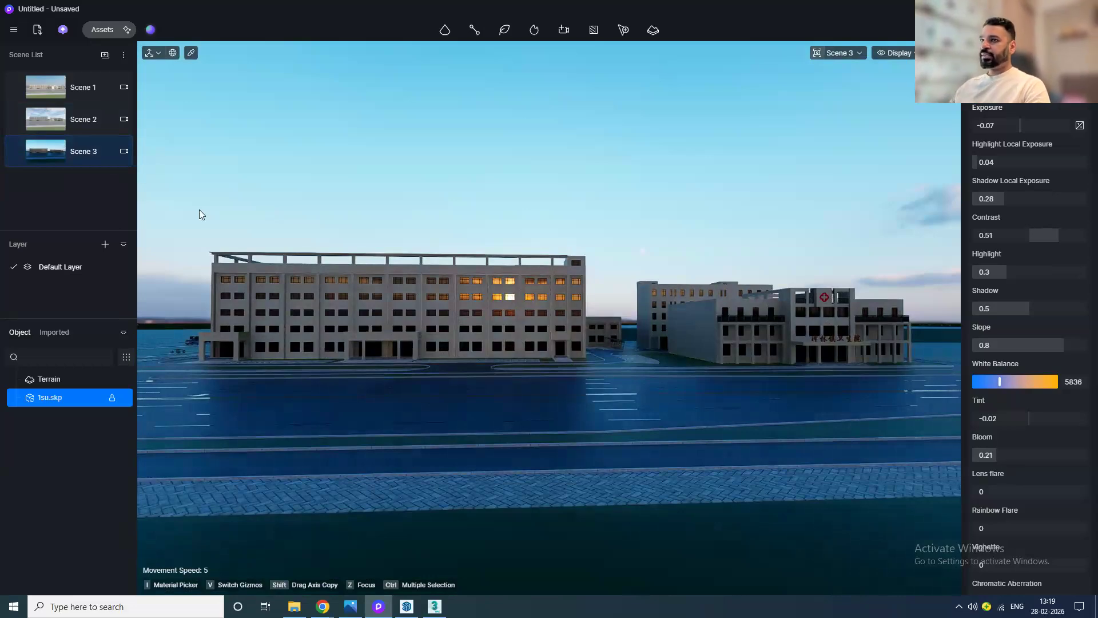
left_click(80, 88)
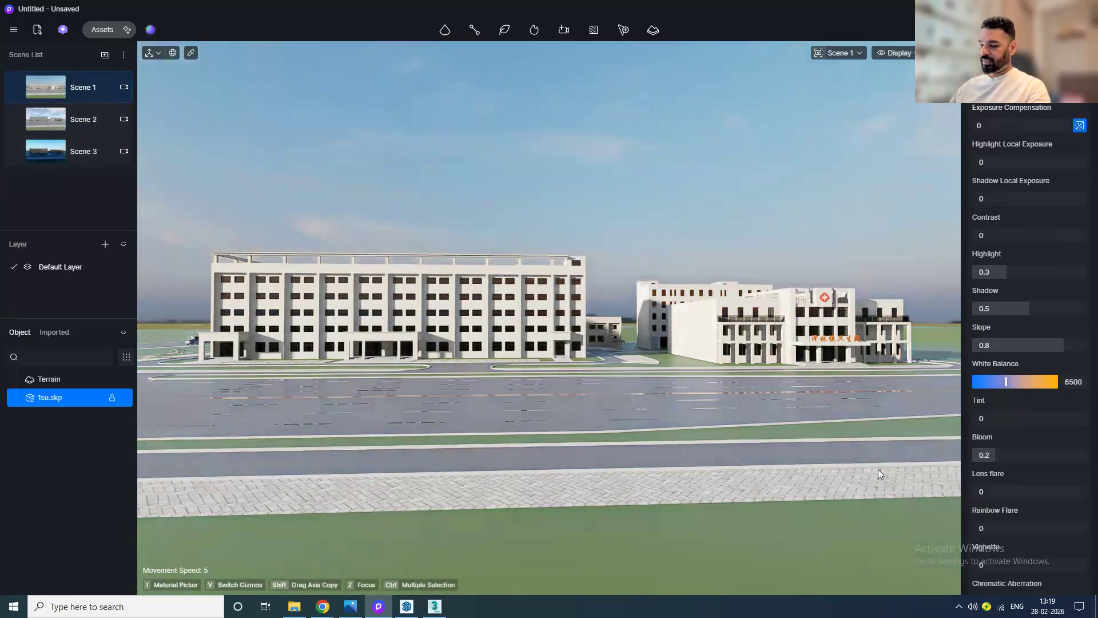
Step: In top view, draw a Path for Nature from the parking lot down to the road and along its edge to the far end
key("t")
scroll(589, 369, "up", 7)
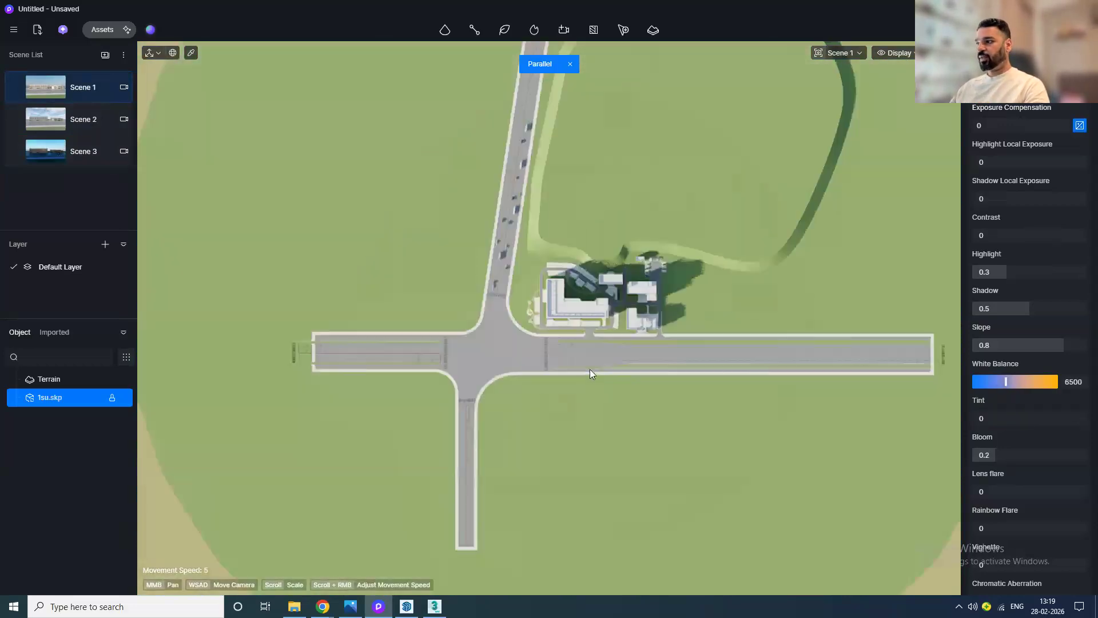
scroll(589, 358, "up", 6)
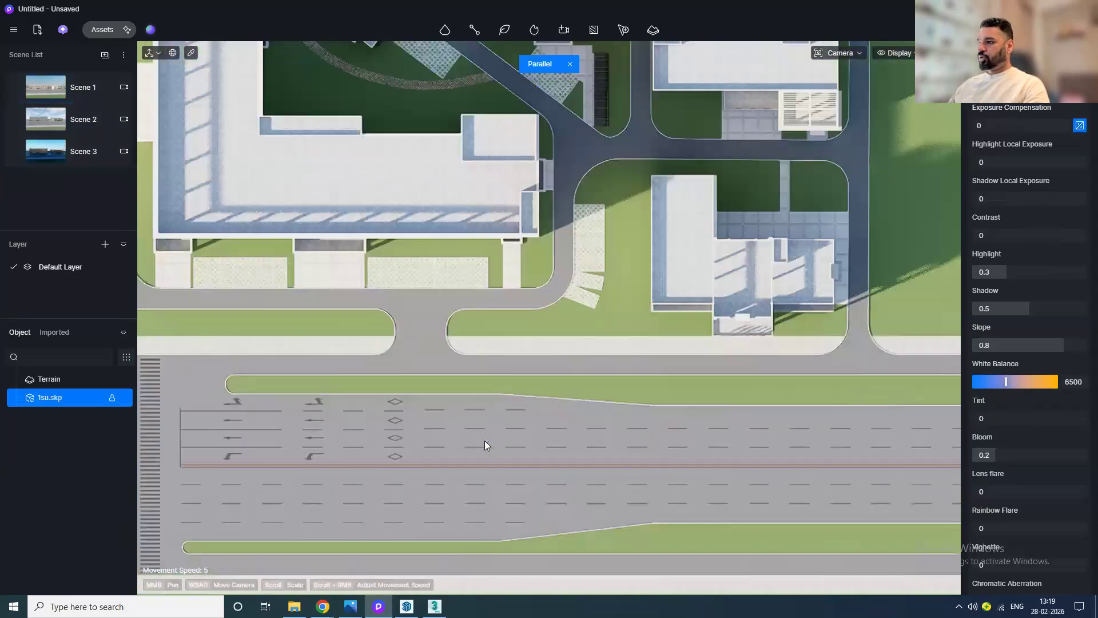
scroll(470, 425, "down", 10)
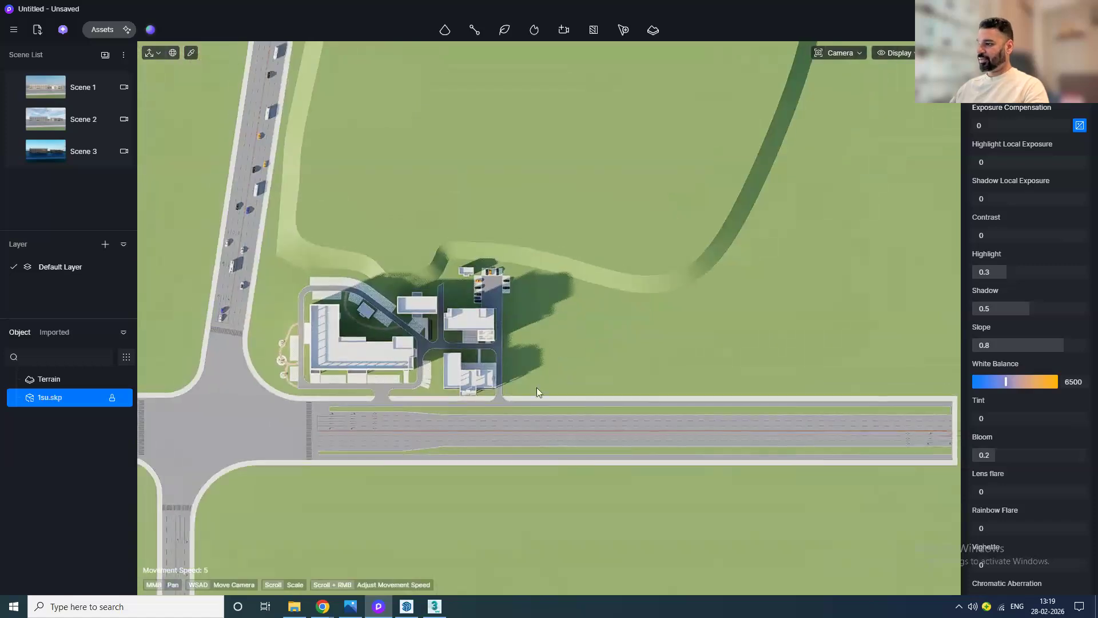
scroll(541, 391, "up", 3)
middle_click_drag(569, 407, 373, 406)
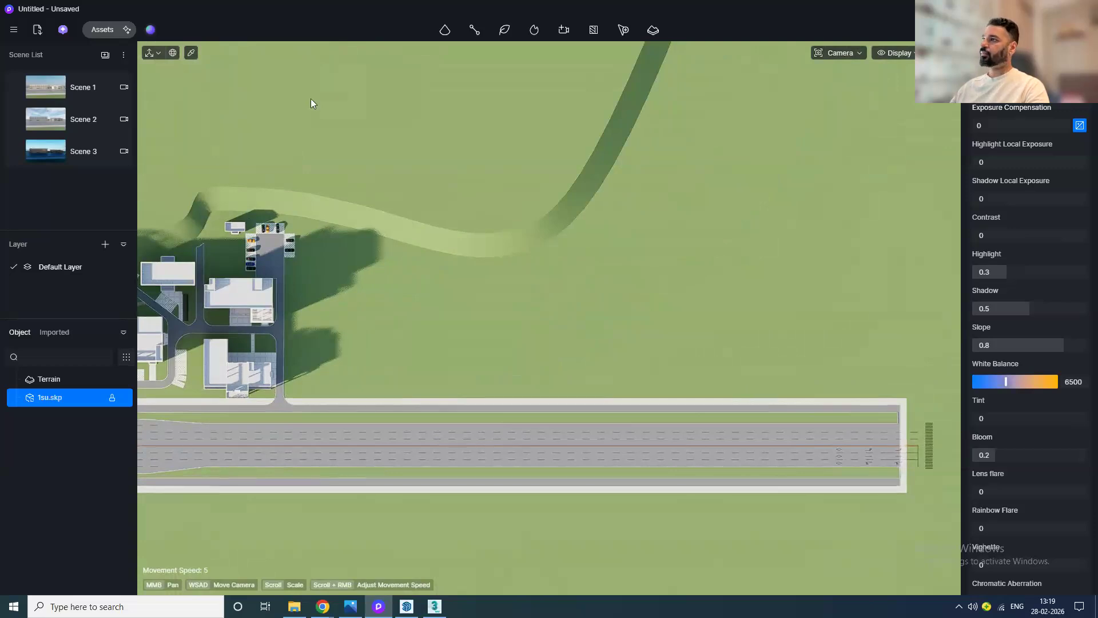
left_click(476, 31)
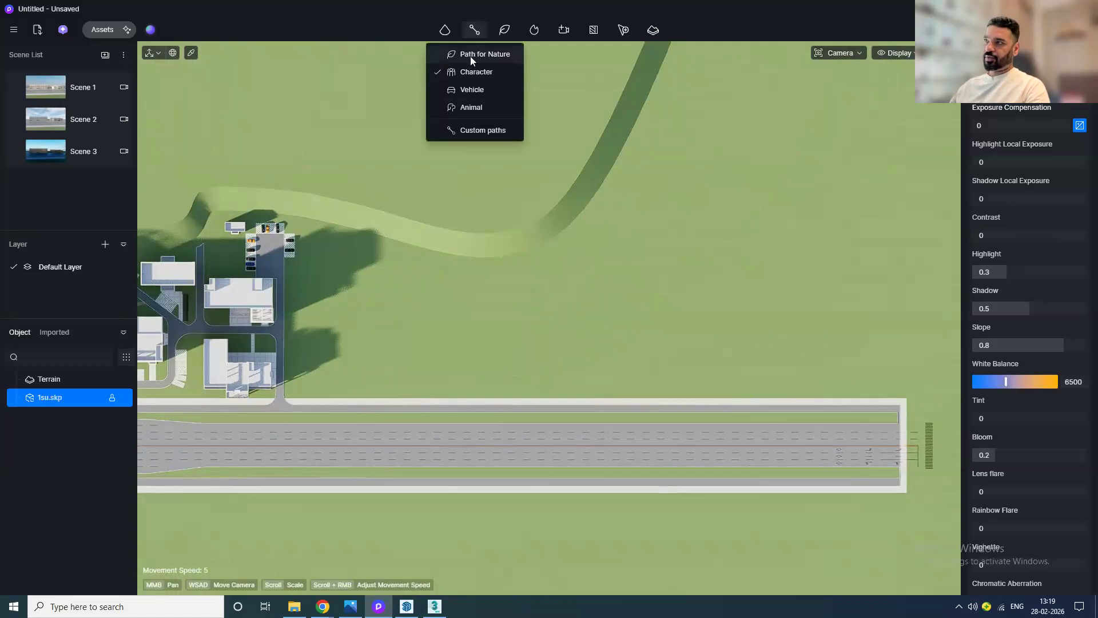
left_click(470, 55)
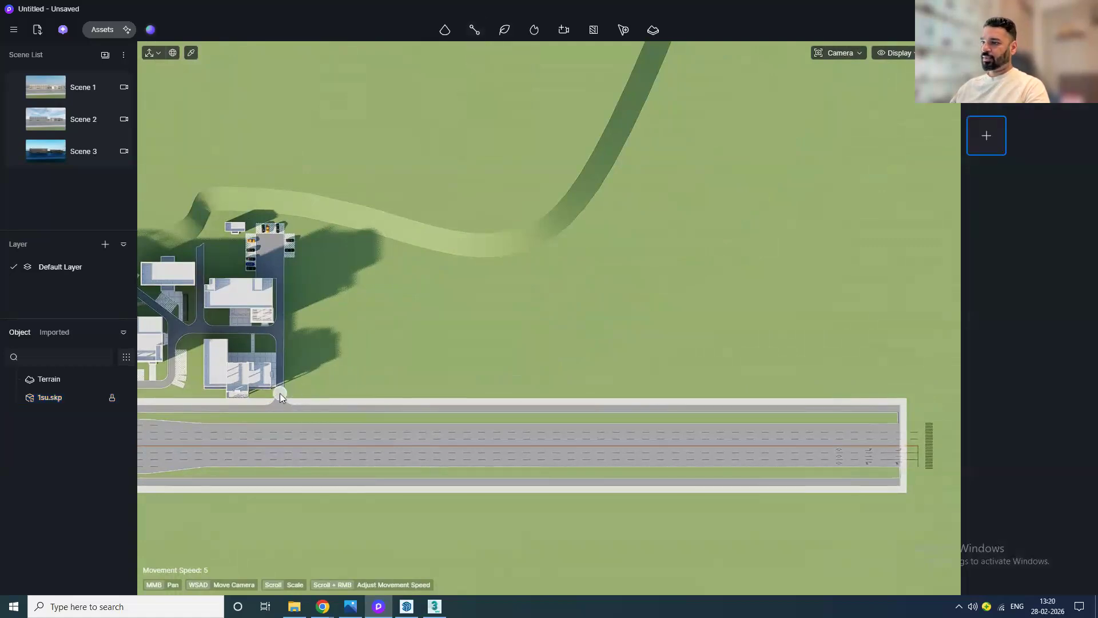
scroll(279, 393, "up", 5)
key("w")
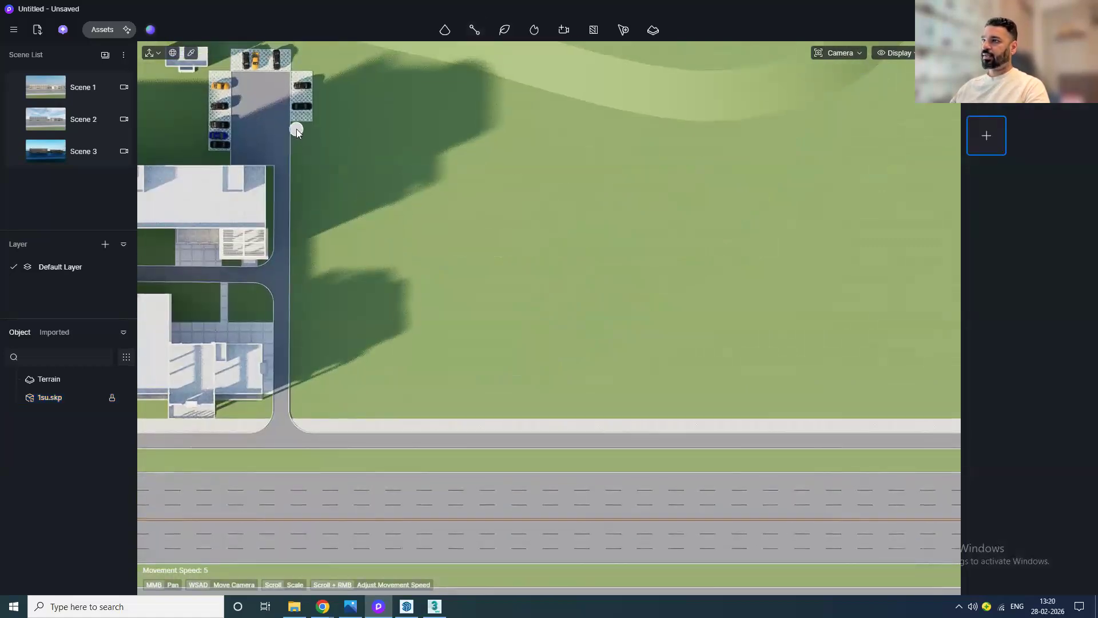
left_click(296, 129)
left_click(298, 415)
key("d")
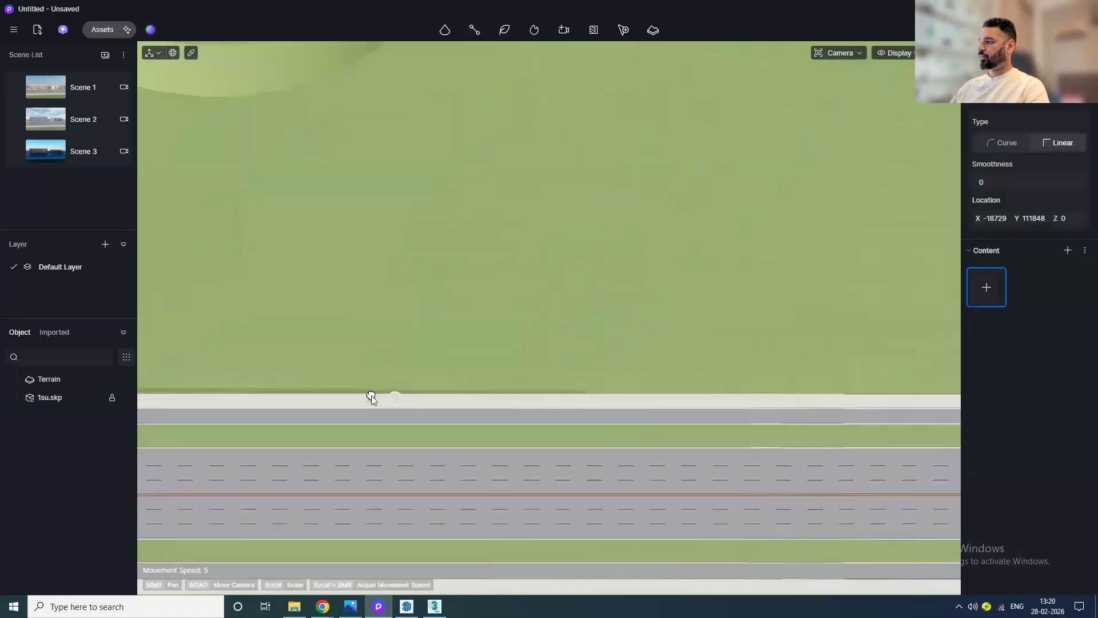
left_click(855, 389)
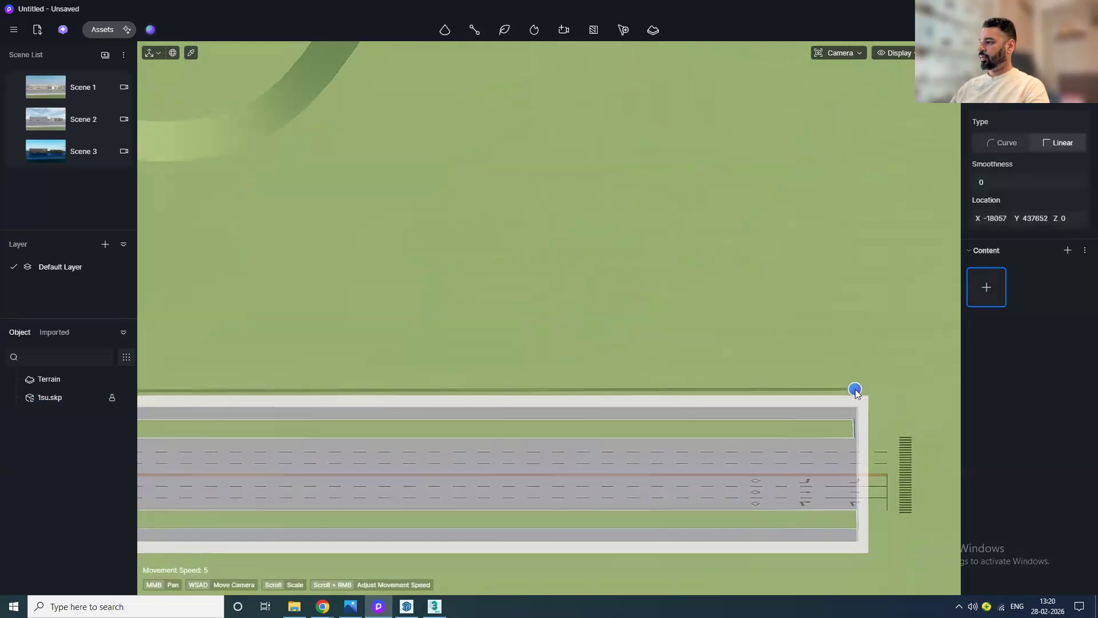
right_click(856, 393)
Step: Add Eucalyptus dalrympleana 02, Sapium sebiferum 18, Melia azedarach 10, Acacia farnesiana and Jacaranda mimosifolia 13 from favourites as the path's content
left_click(996, 140)
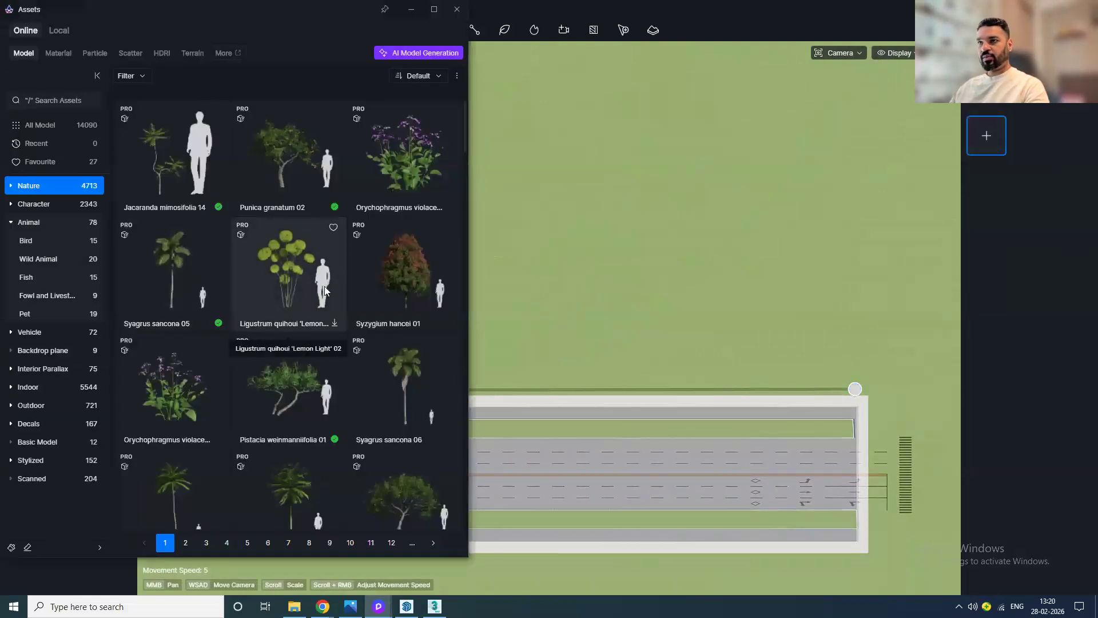
left_click(66, 162)
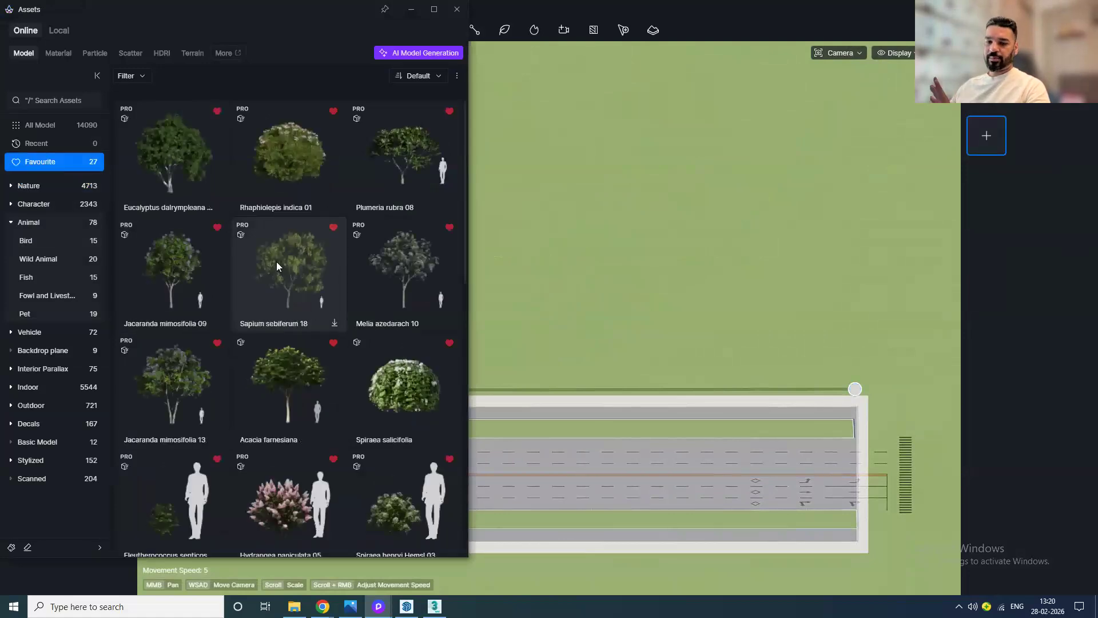
left_click(203, 177)
left_click(304, 303)
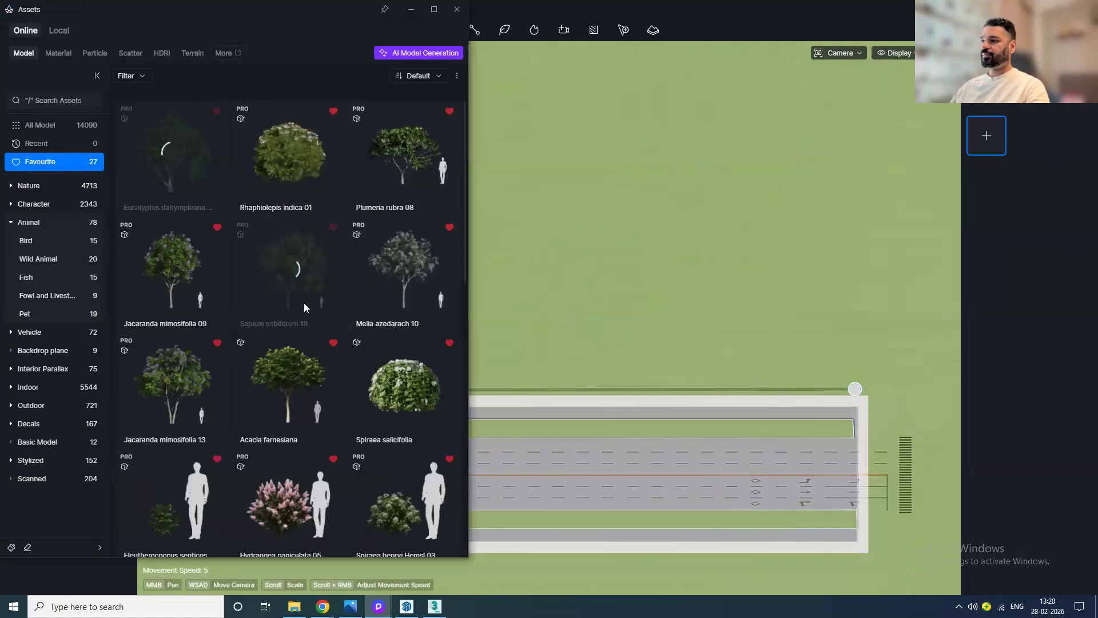
scroll(320, 349, "down", 1)
left_click(405, 271)
scroll(365, 324, "down", 1)
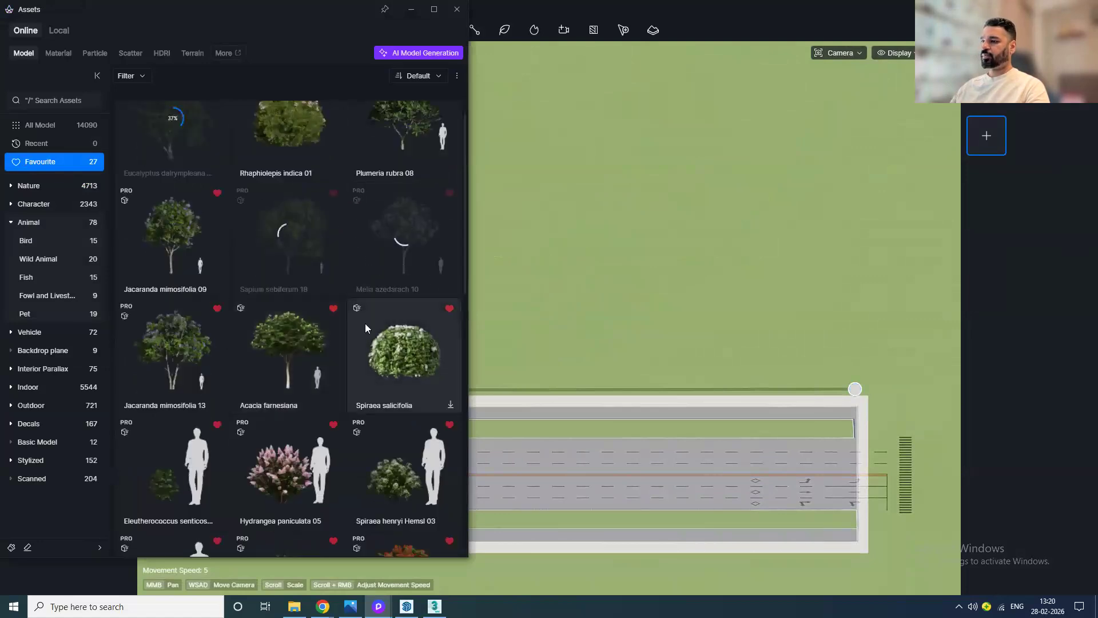
left_click(300, 375)
left_click(172, 352)
scroll(190, 332, "up", 2)
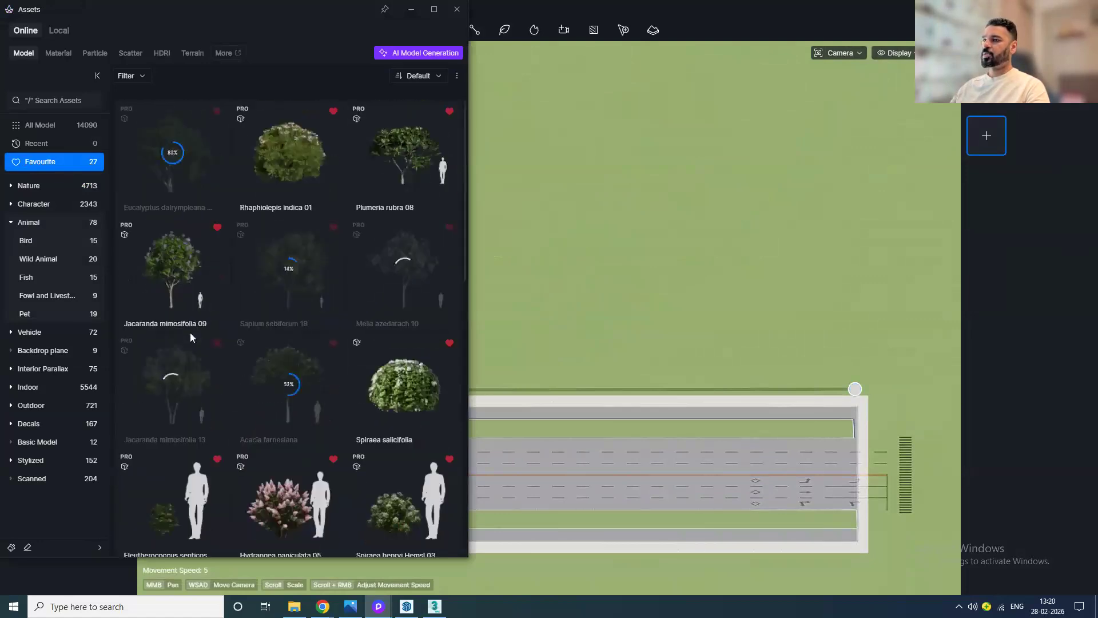
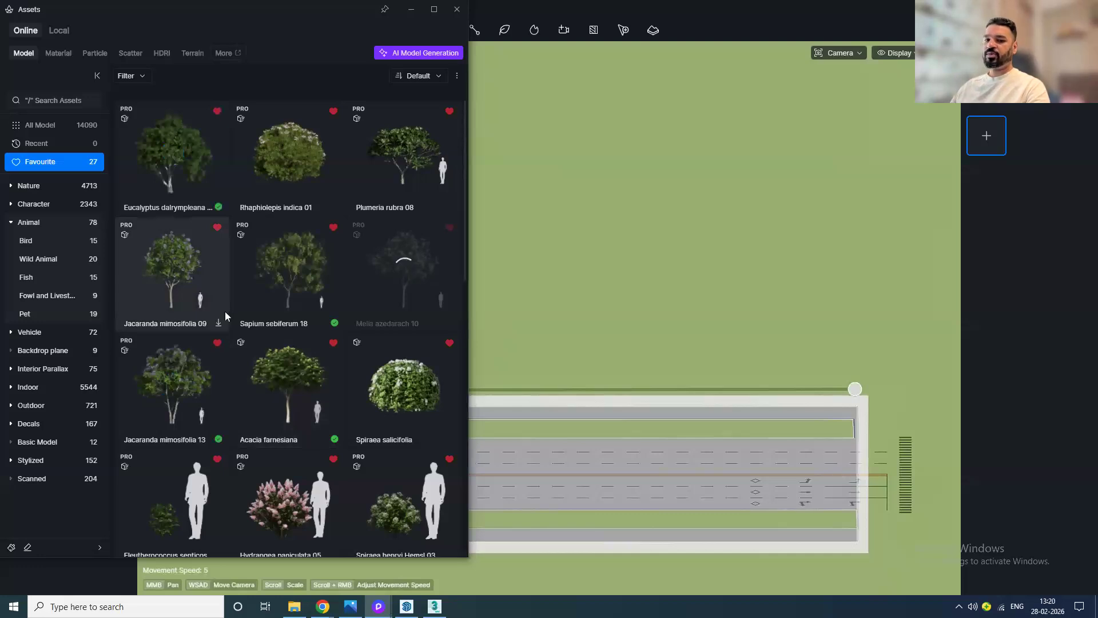
Step: Add Eucalyptus dalrympleana, Sapium sebiferum 18, Acacia farnesiana, Jacaranda mimosifolia 13 and Delonix regia 06 from favourites as path content
left_click(207, 155)
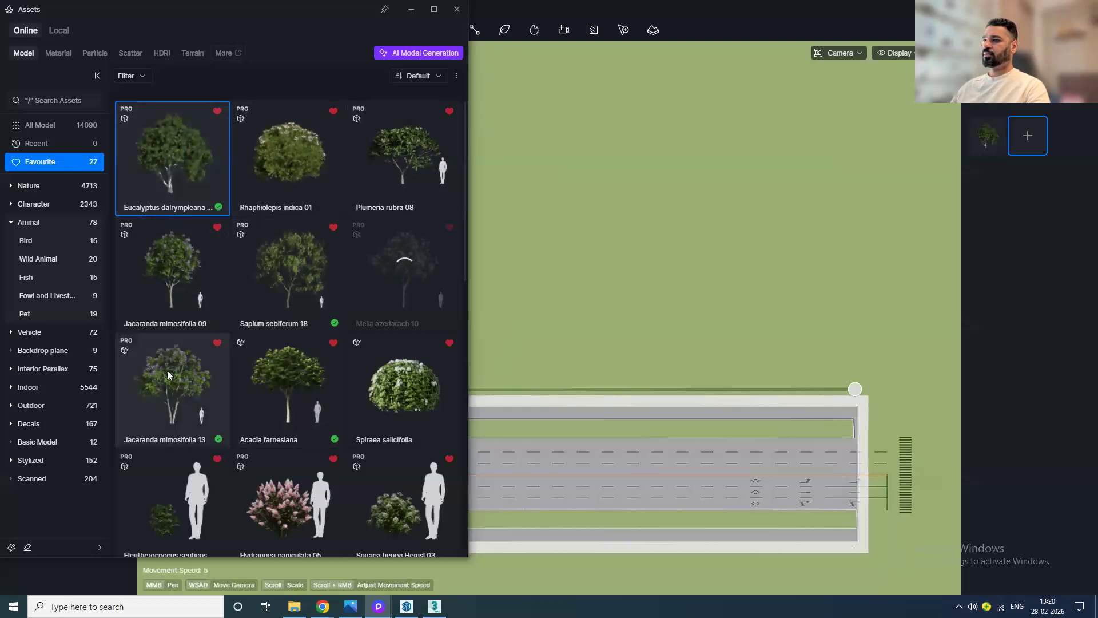
left_click(277, 297)
left_click(297, 423)
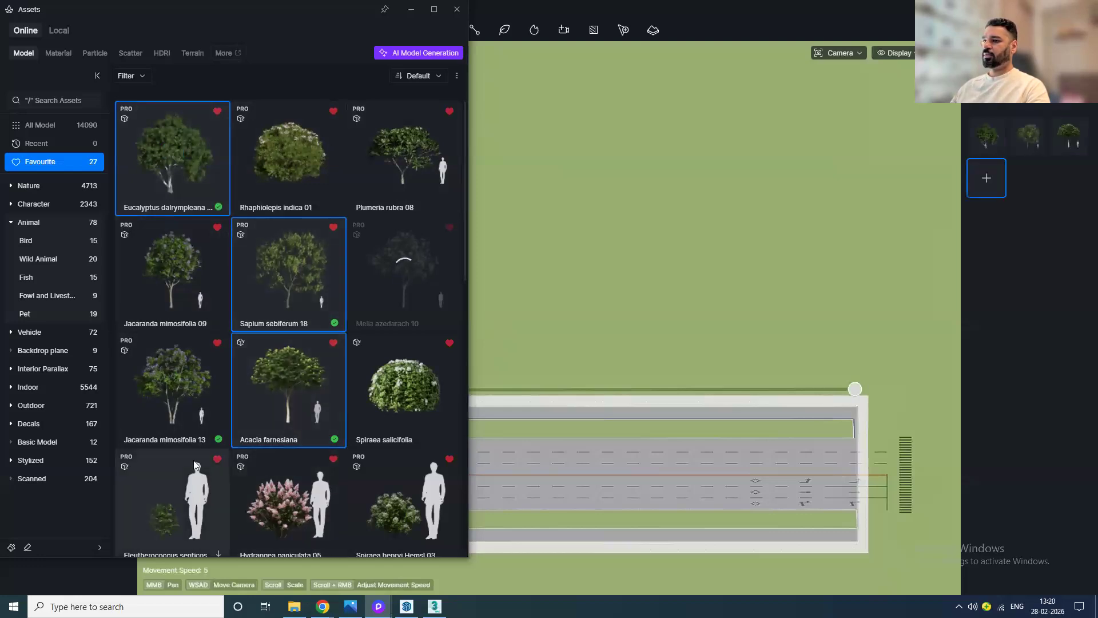
left_click(166, 403)
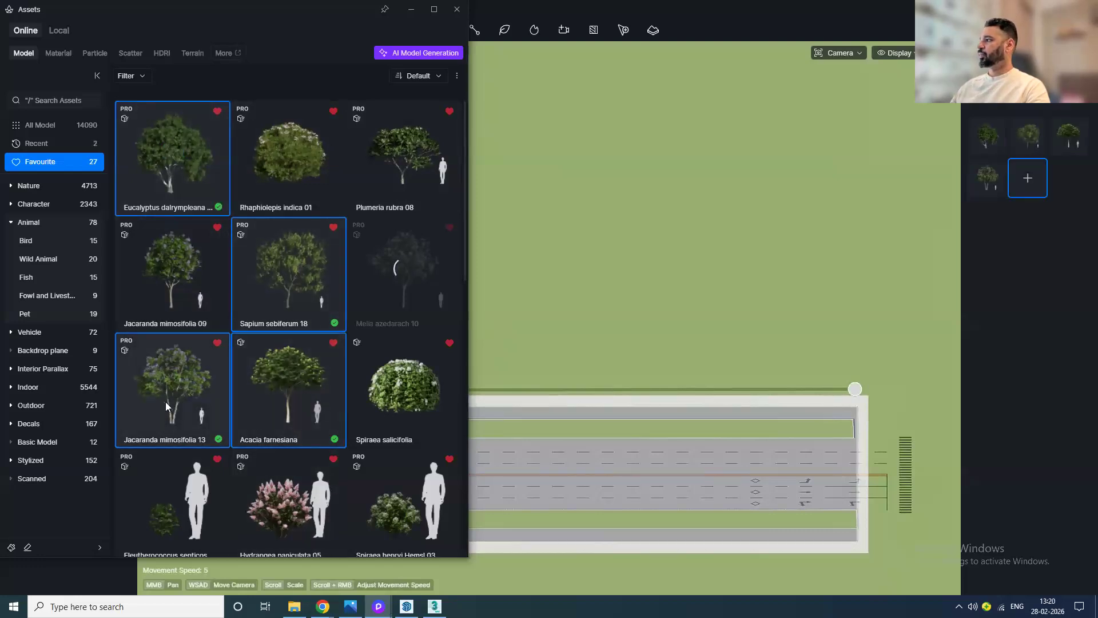
scroll(240, 446, "down", 5)
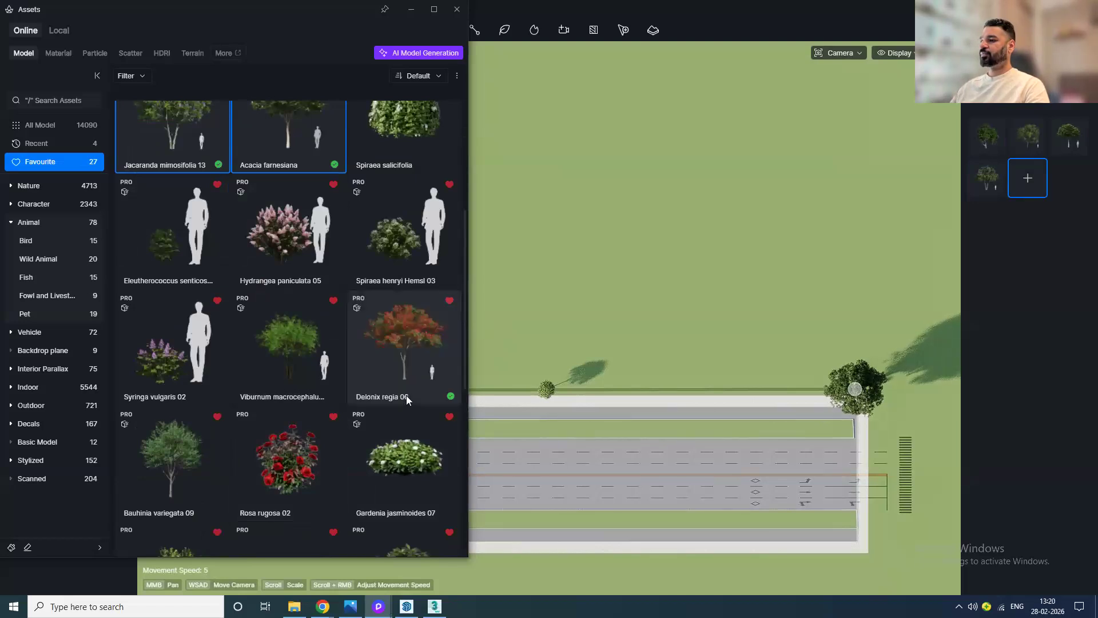
left_click(456, 11)
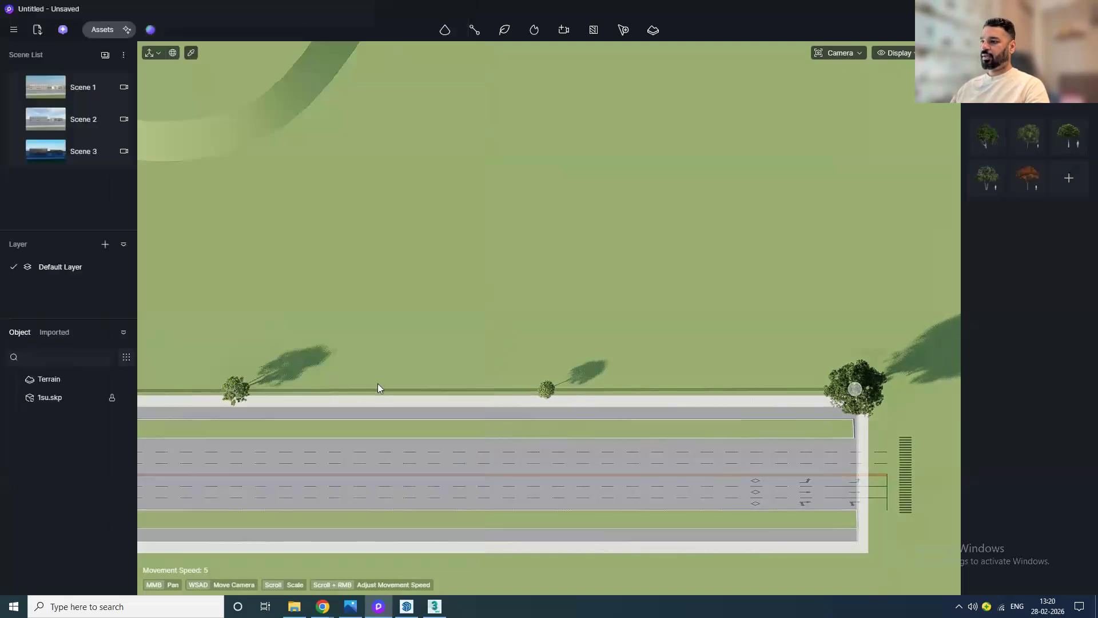
Step: Select the vegetation path, raise its density to about 67 and remove one tree species from its content
scroll(378, 383, "down", 3)
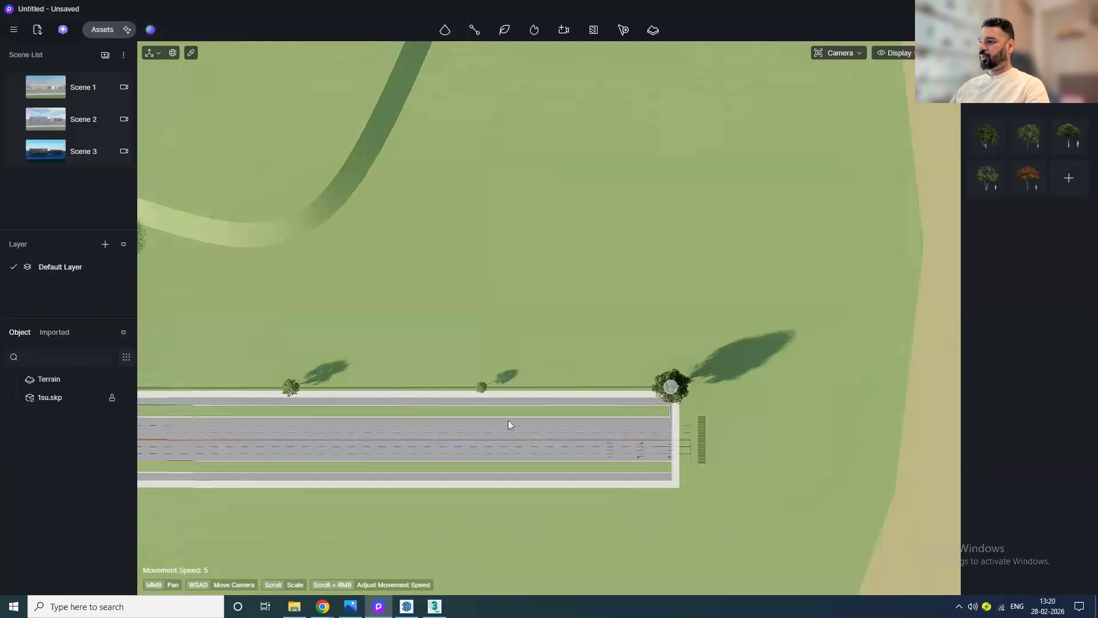
key("Escape")
scroll(508, 420, "down", 2)
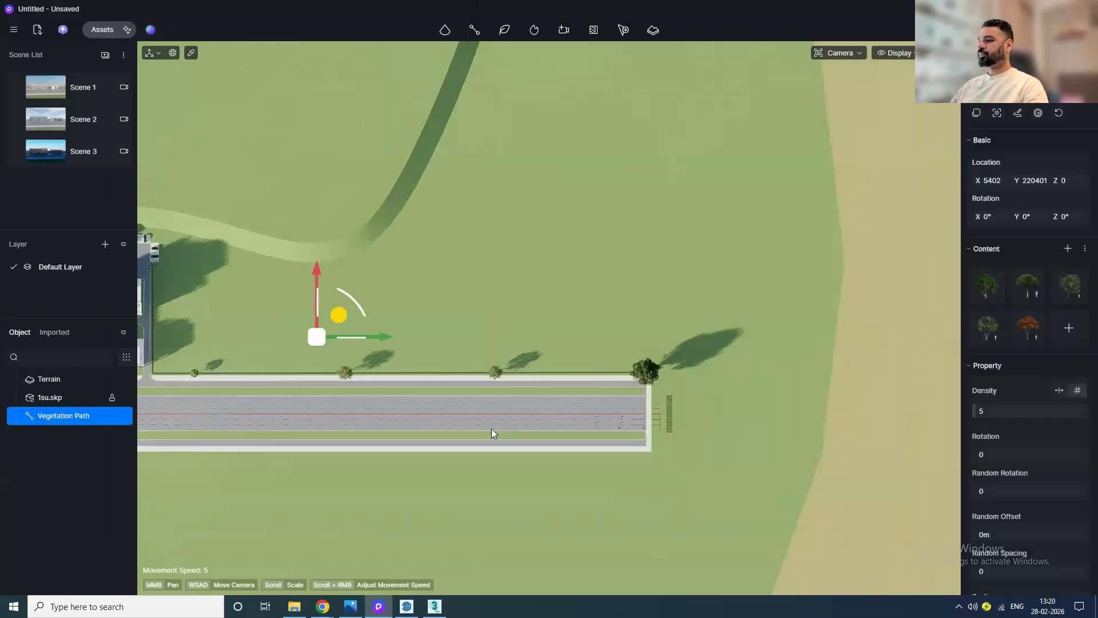
middle_click_drag(492, 428, 559, 419)
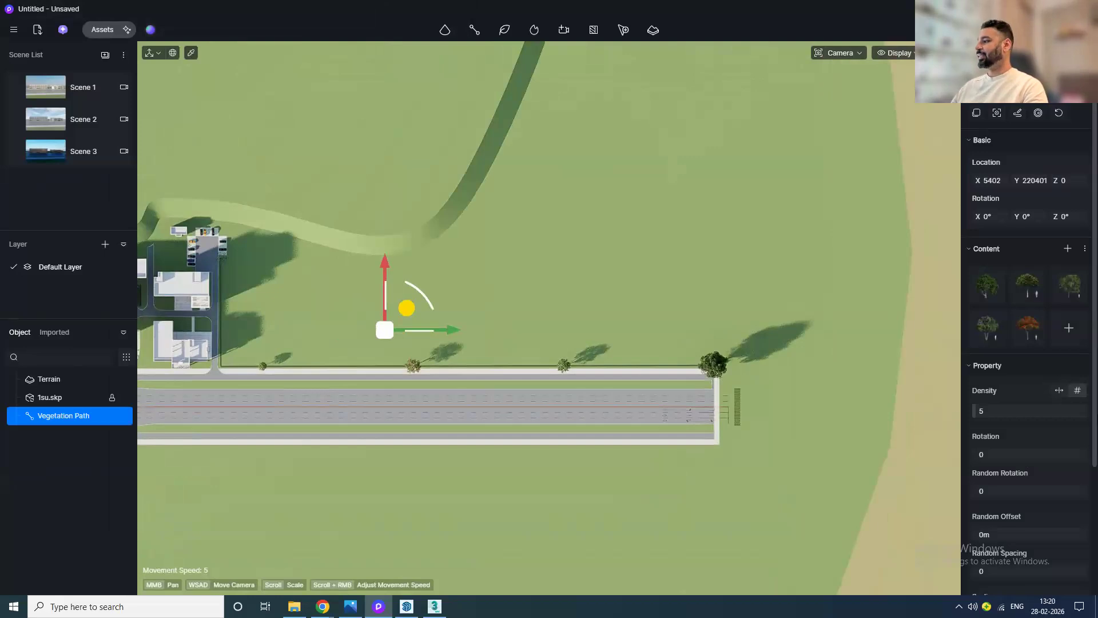
left_click_drag(1011, 412, 1025, 409)
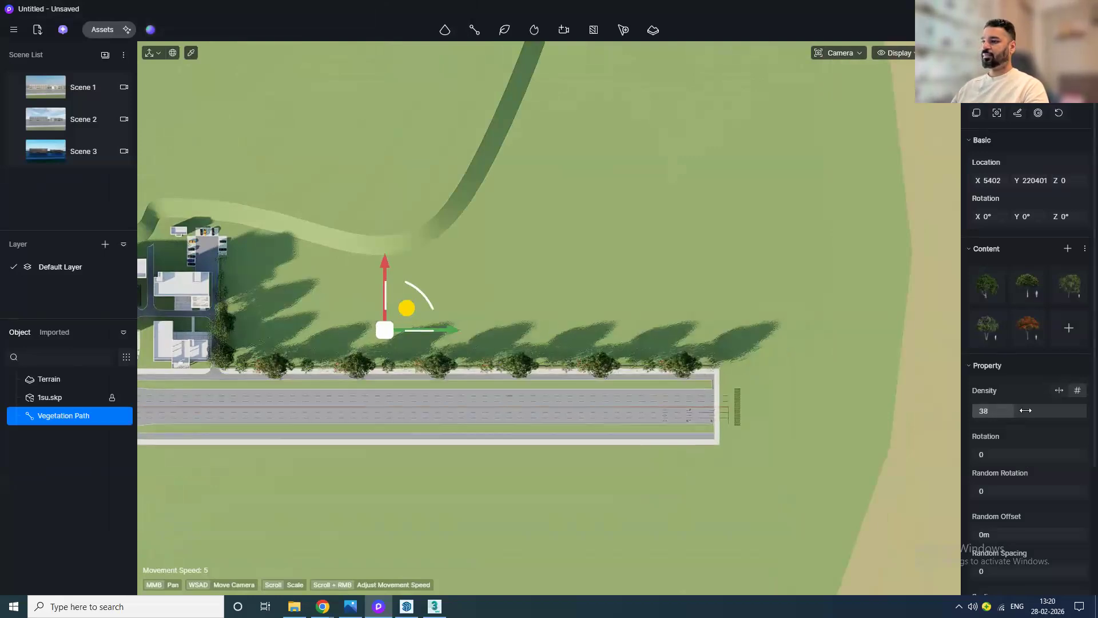
scroll(376, 373, "up", 5)
middle_click_drag(293, 338, 498, 336)
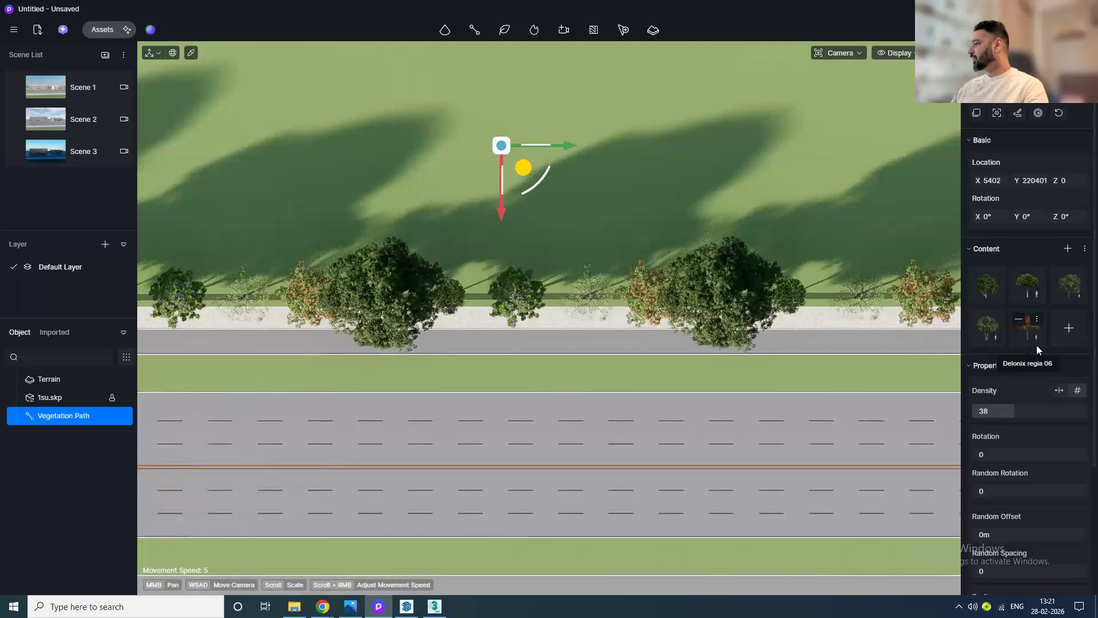
mouse_move(974, 277)
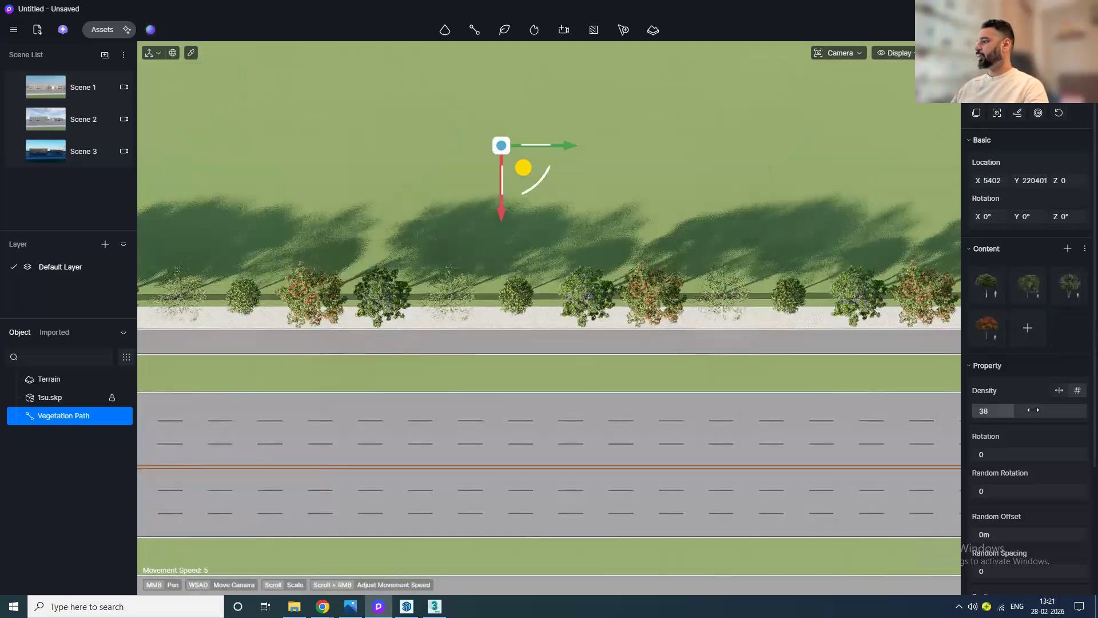
left_click_drag(1025, 416, 1049, 416)
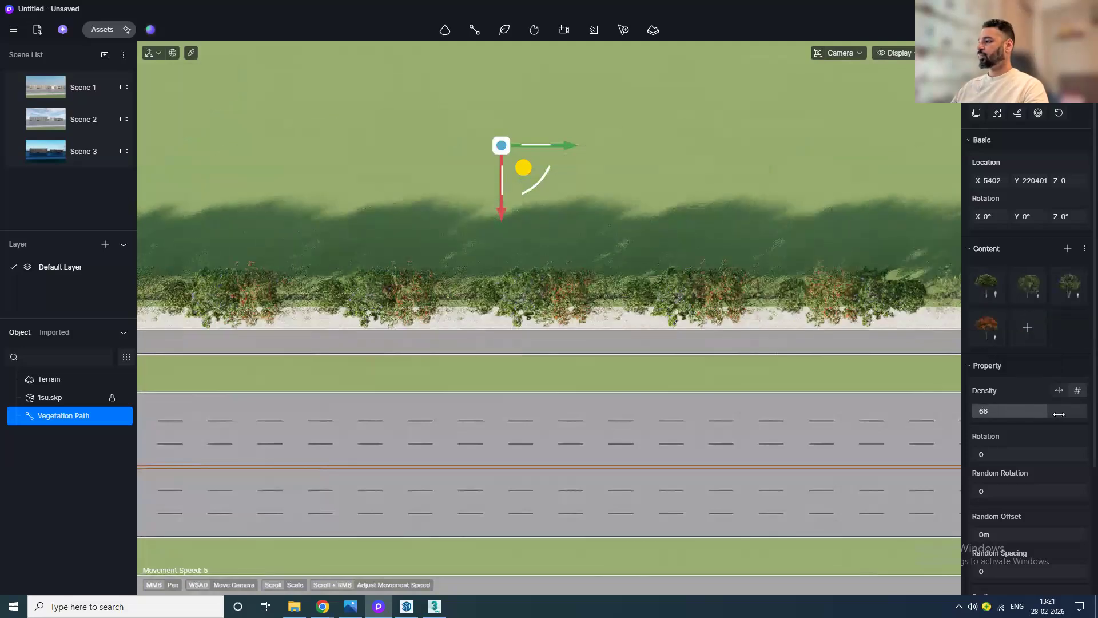
Step: Inspect the tree row along the road edge in perspective view
middle_click_drag(792, 456, 753, 430)
key("p")
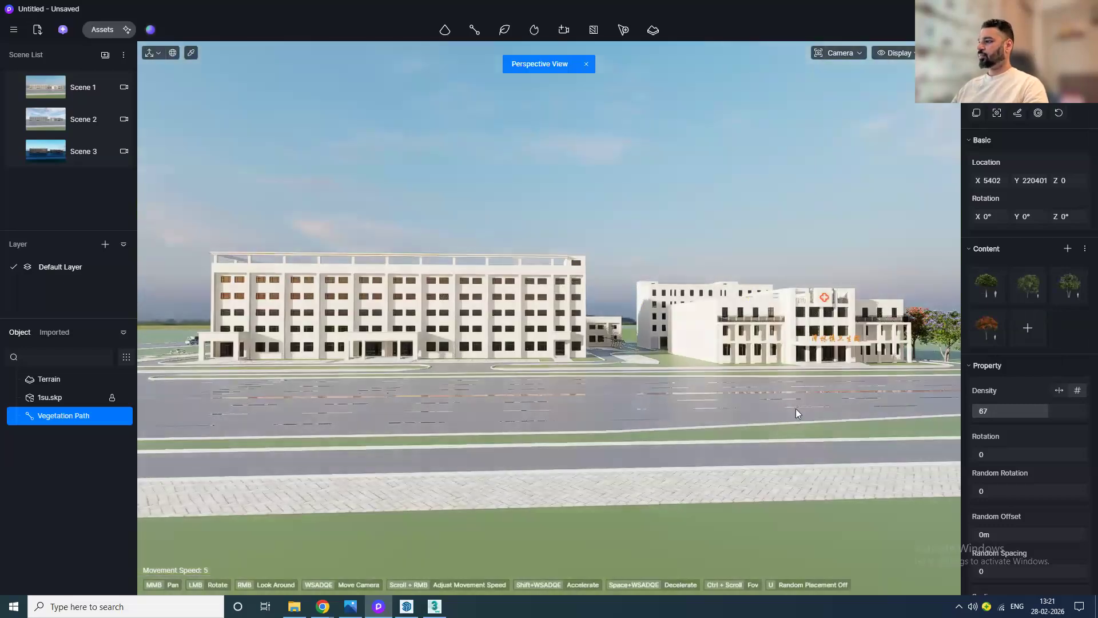
key("f")
scroll(536, 332, "up", 8)
middle_click_drag(507, 410, 492, 425)
key("p")
mouse_move(546, 437)
left_mouse_down()
mouse_move(447, 516)
mouse_move(346, 561)
mouse_move(538, 444)
mouse_move(634, 338)
mouse_move(496, 328)
left_mouse_up()
scroll(603, 396, "up", 7)
mouse_move(603, 398)
left_mouse_down()
mouse_move(560, 417)
mouse_move(475, 414)
left_mouse_up()
middle_click_drag(475, 343, 726, 344)
scroll(725, 343, "up", 6)
middle_click_drag(658, 362, 511, 392)
Step: Set the vegetation path's scaling to 1.13
left_click(1047, 410)
scroll(1046, 411, "down", 2)
mouse_move(1030, 511)
left_mouse_down()
mouse_move(1076, 508)
mouse_move(1035, 519)
left_mouse_up()
scroll(595, 373, "down", 2)
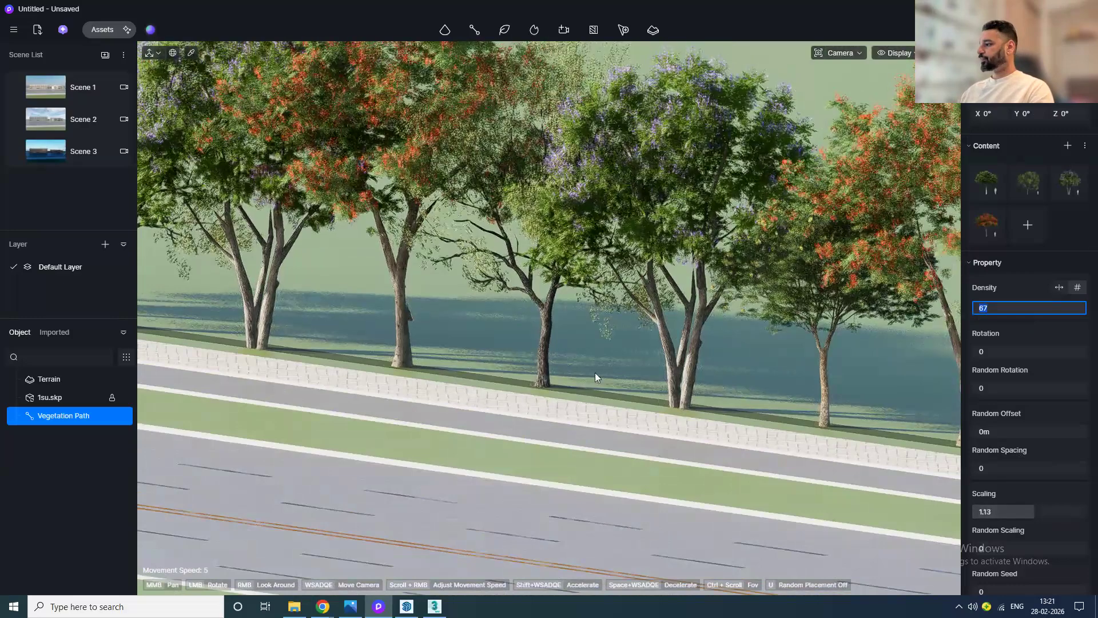
scroll(595, 373, "down", 5)
left_click(738, 456)
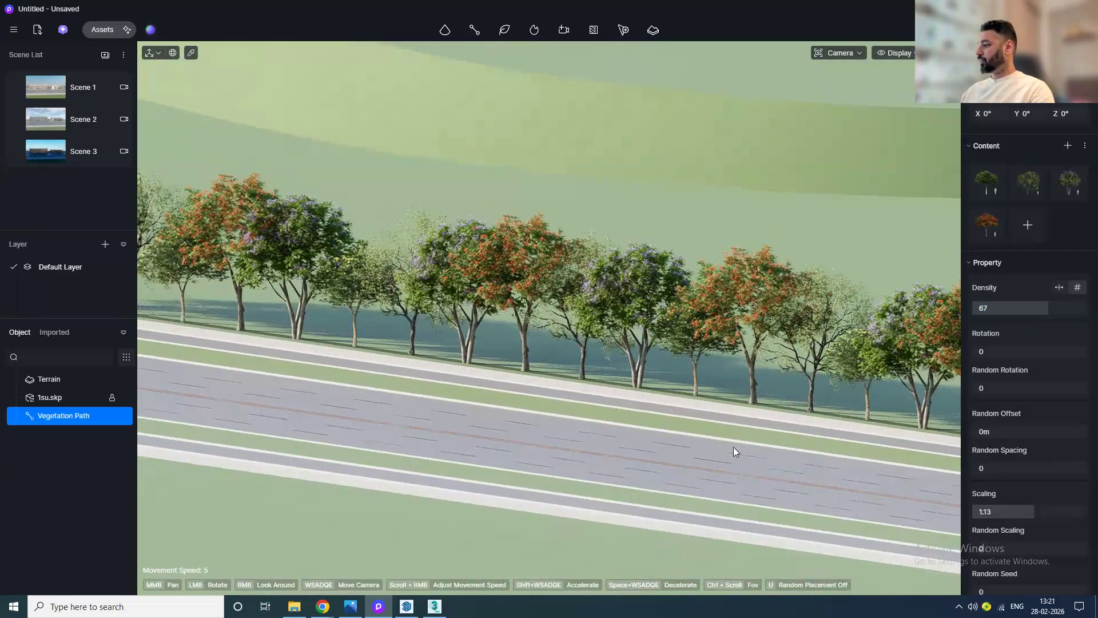
Step: Turn on wind in the weather settings, with direction 39.8° and strength 1
key("p")
middle_click_drag(611, 391, 500, 438)
scroll(1024, 343, "down", 2)
scroll(643, 322, "up", 3)
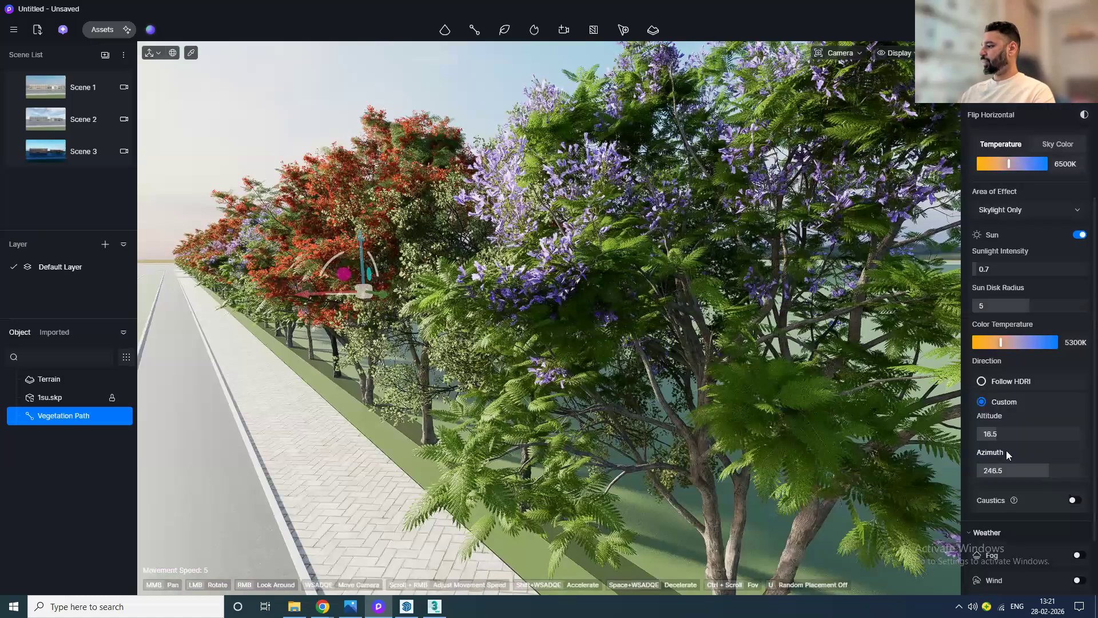
scroll(1007, 450, "down", 2)
left_click(1077, 499)
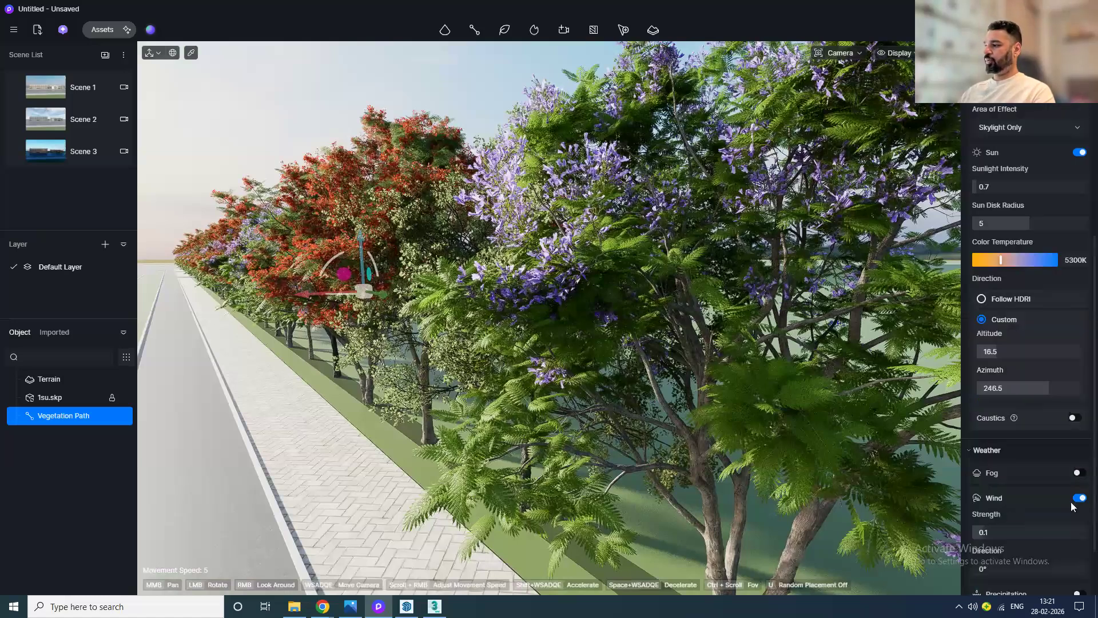
scroll(1069, 510, "down", 1)
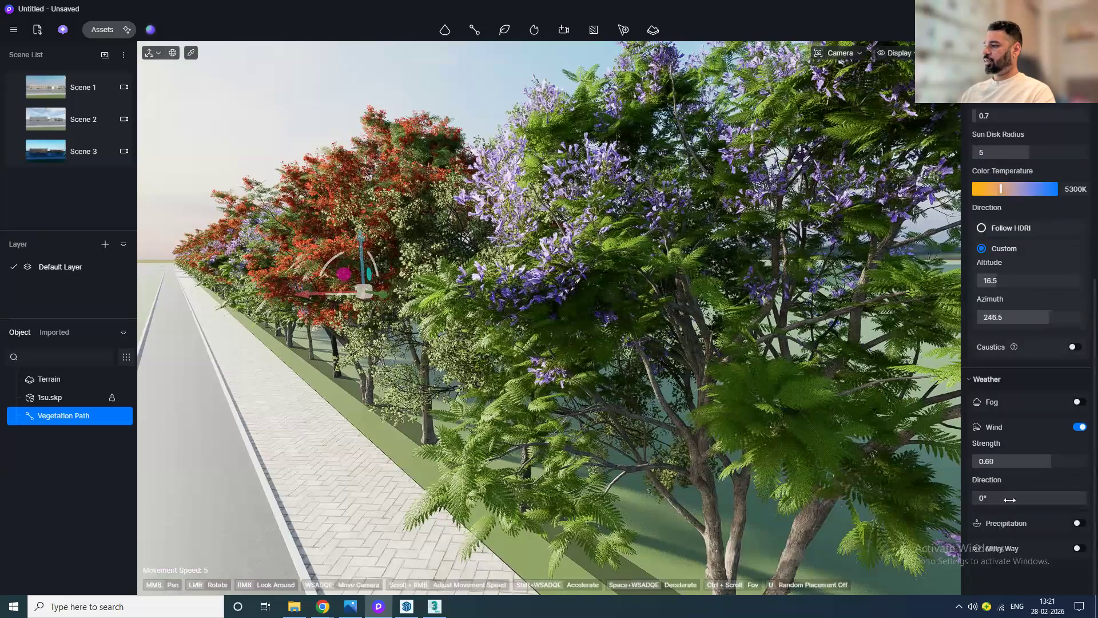
left_click_drag(1007, 500, 1014, 498)
left_click_drag(1055, 461, 1066, 461)
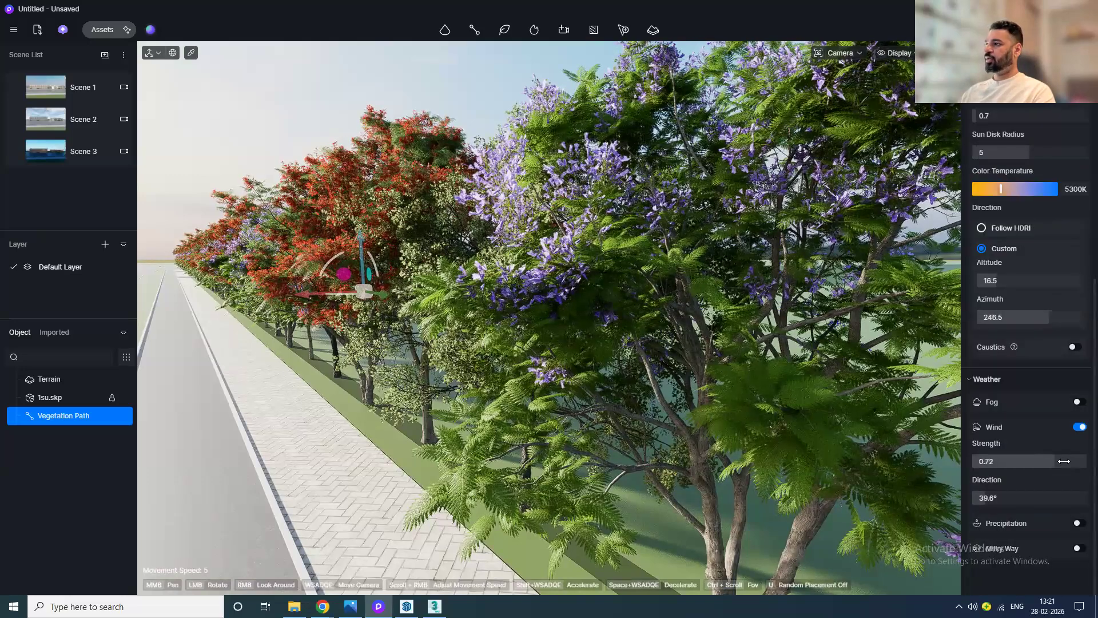
key("Escape")
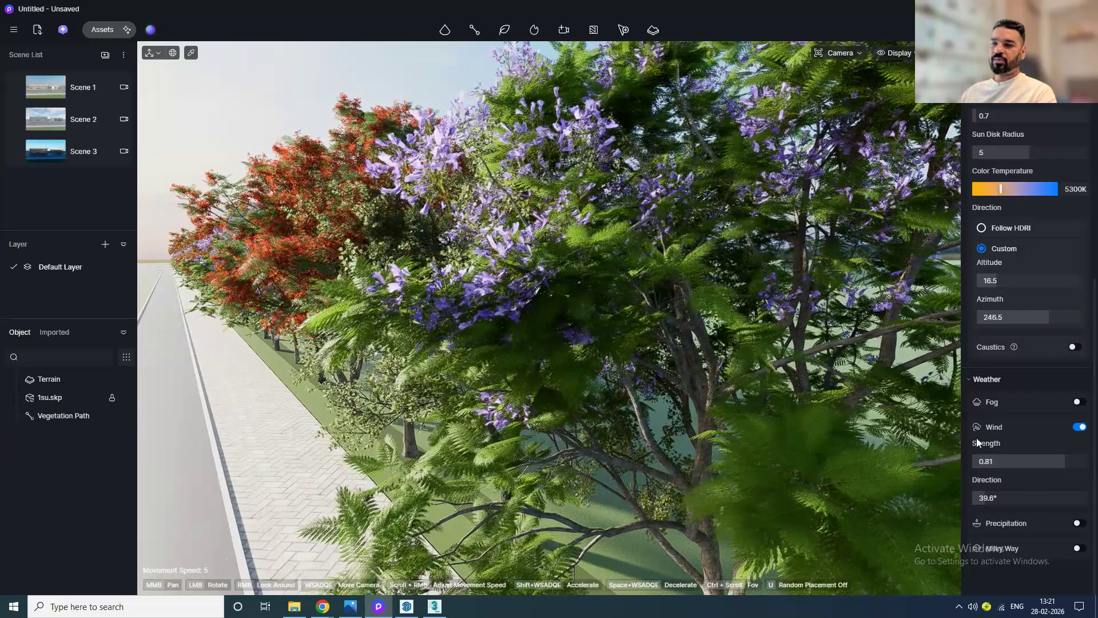
left_click_drag(1005, 455, 1081, 458)
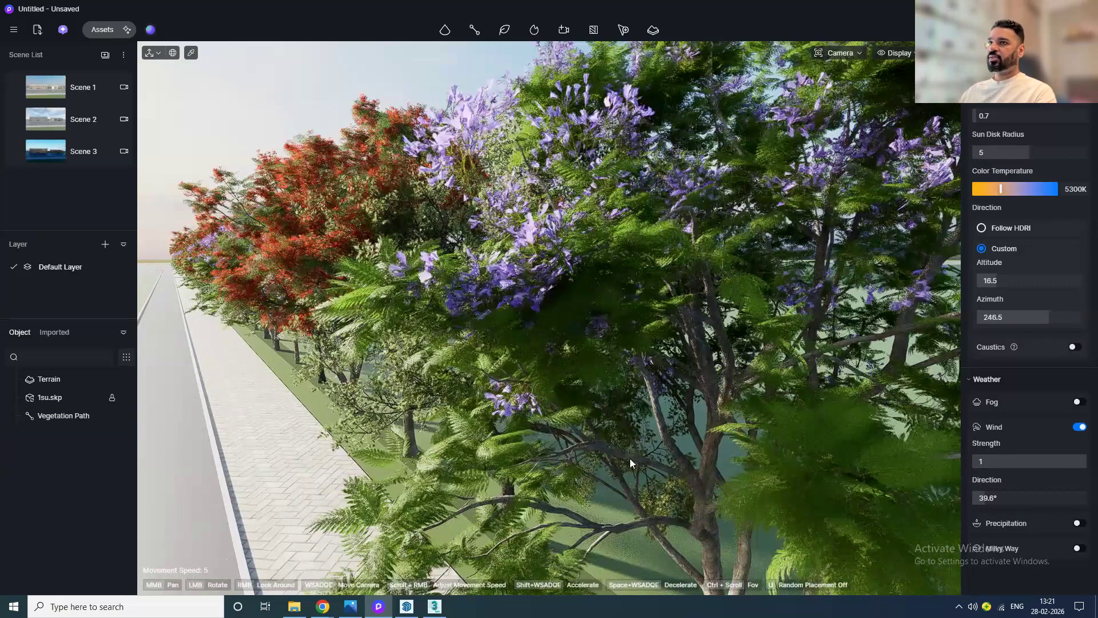
Step: Switch to Scene 1 and enable wind for it as well
left_click(47, 91)
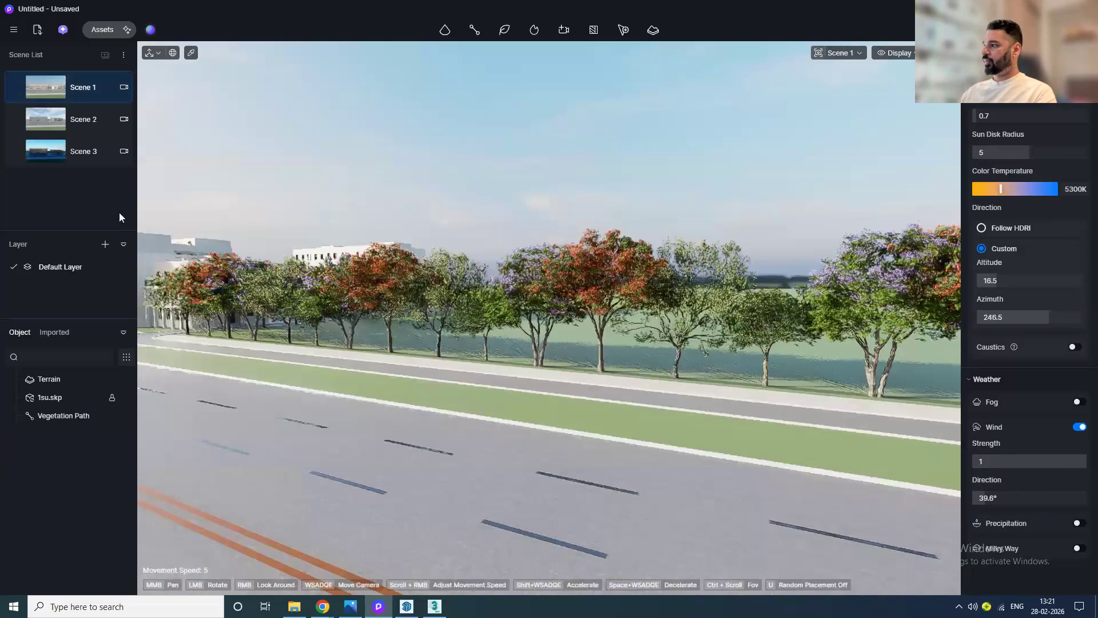
left_click(51, 120)
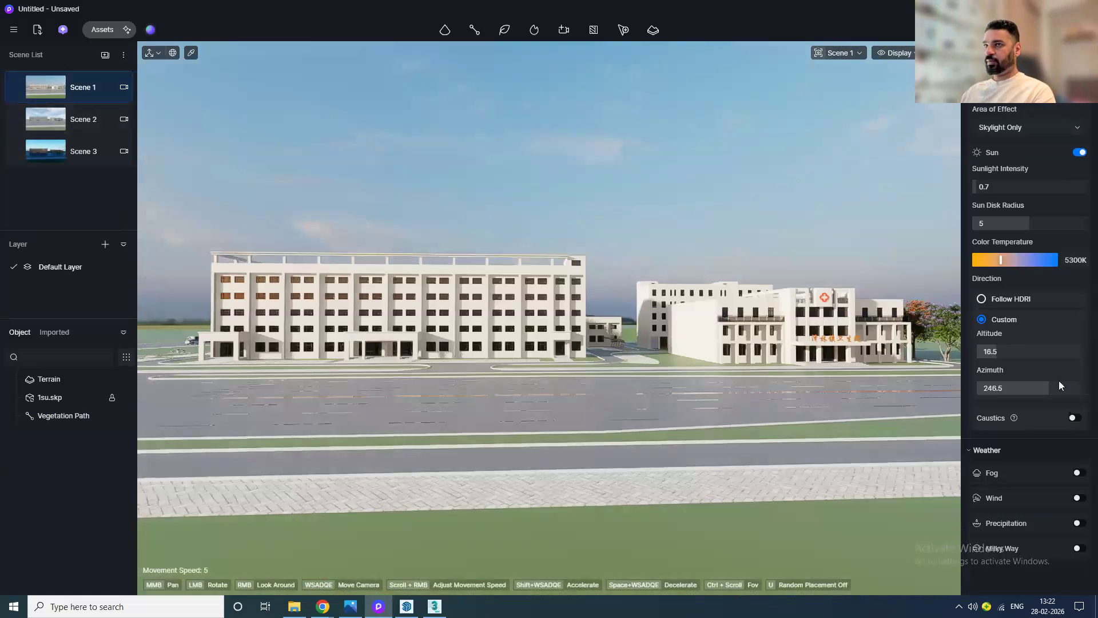
left_click(1077, 497)
scroll(1071, 503, "down", 1)
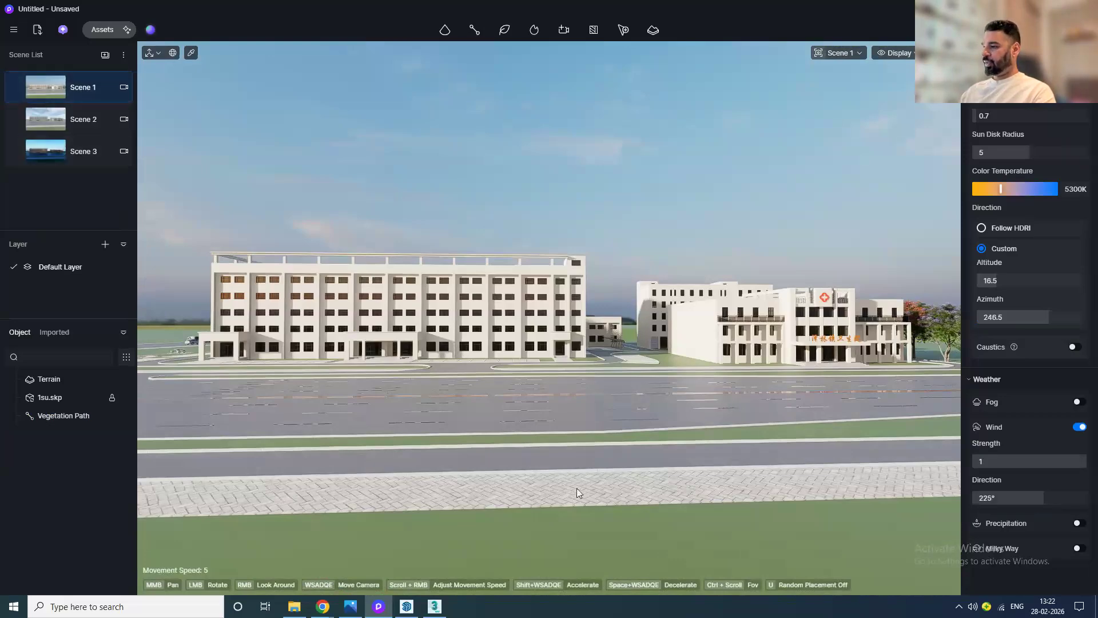
Step: In top view, duplicate the vegetation path onto the opposite side of the road
key("t")
scroll(592, 466, "down", 10)
middle_click_drag(592, 466, 519, 376)
left_click(520, 375)
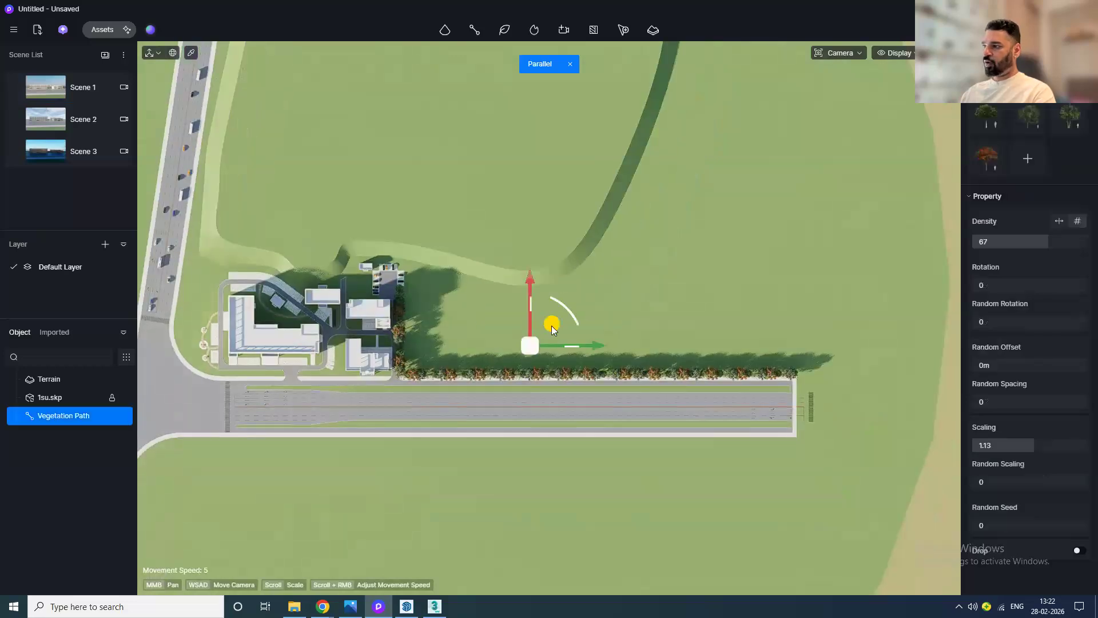
mouse_move(554, 352)
left_mouse_down()
mouse_move(543, 396)
mouse_move(559, 396)
left_mouse_up()
middle_click_drag(524, 462, 576, 412)
scroll(1042, 244, "up", 2)
scroll(1041, 244, "up", 2)
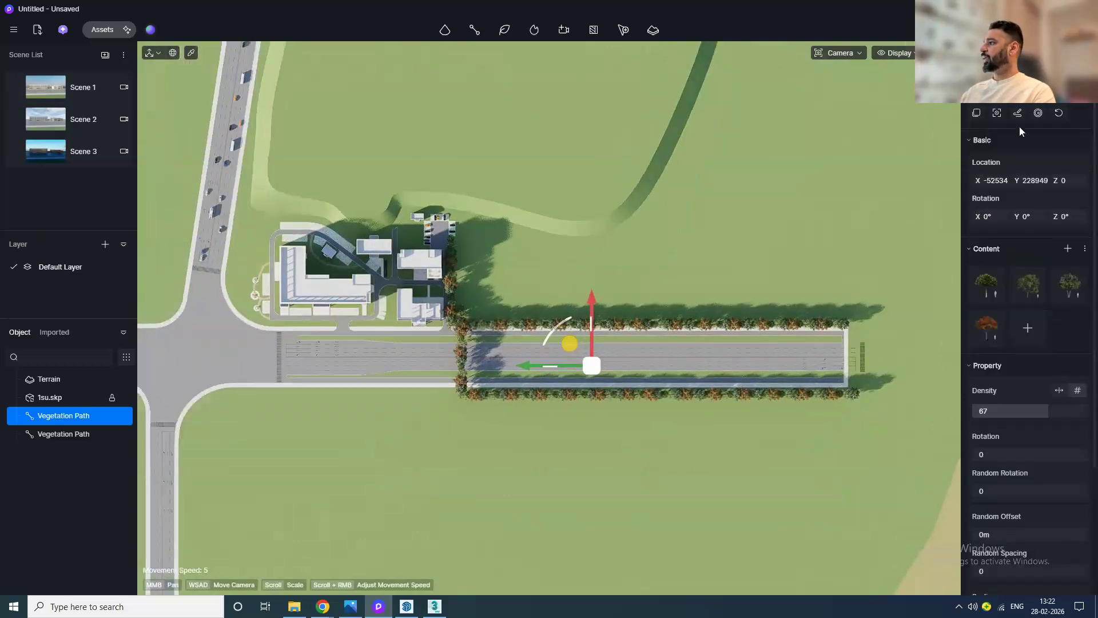
Step: Edit the copied path's points, extending it west along the road edge and down the side street
left_click(1019, 116)
left_click(458, 309)
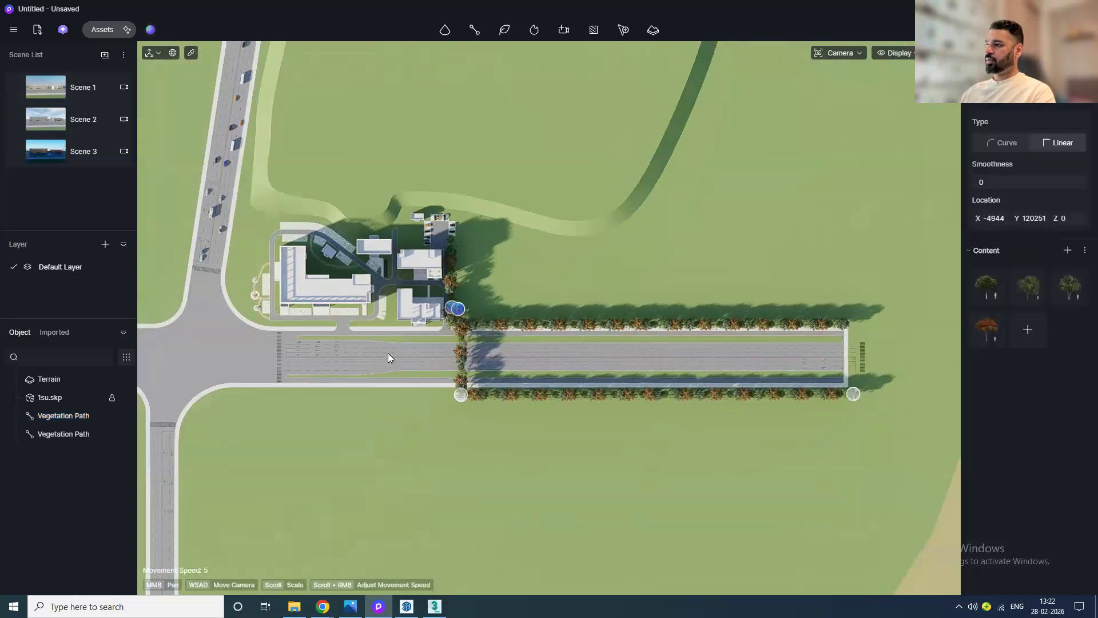
left_click(183, 517)
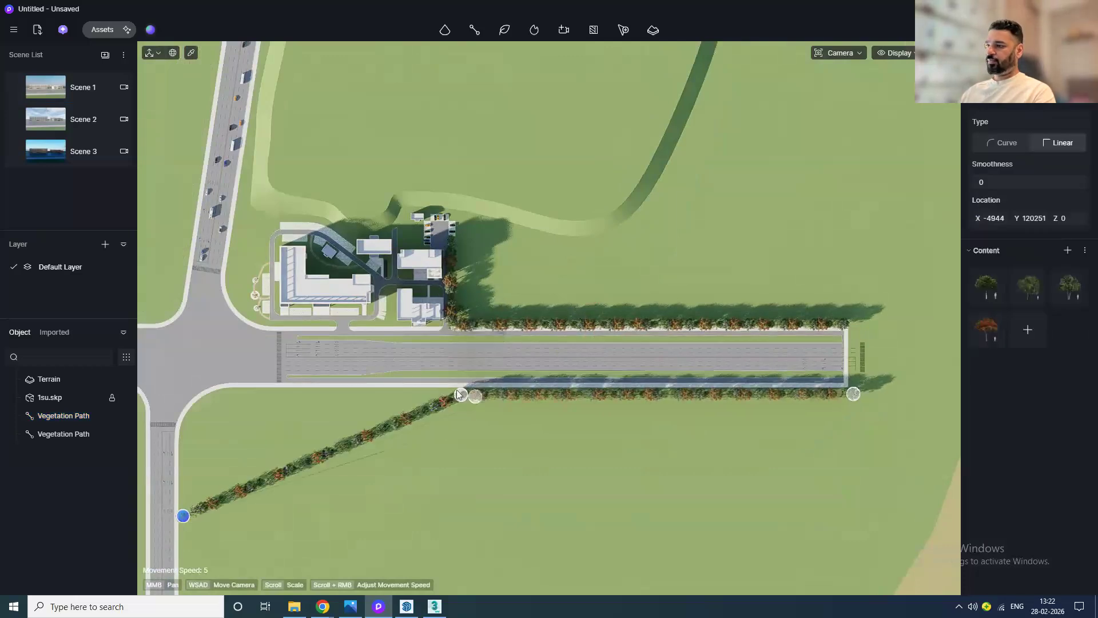
left_click(460, 395)
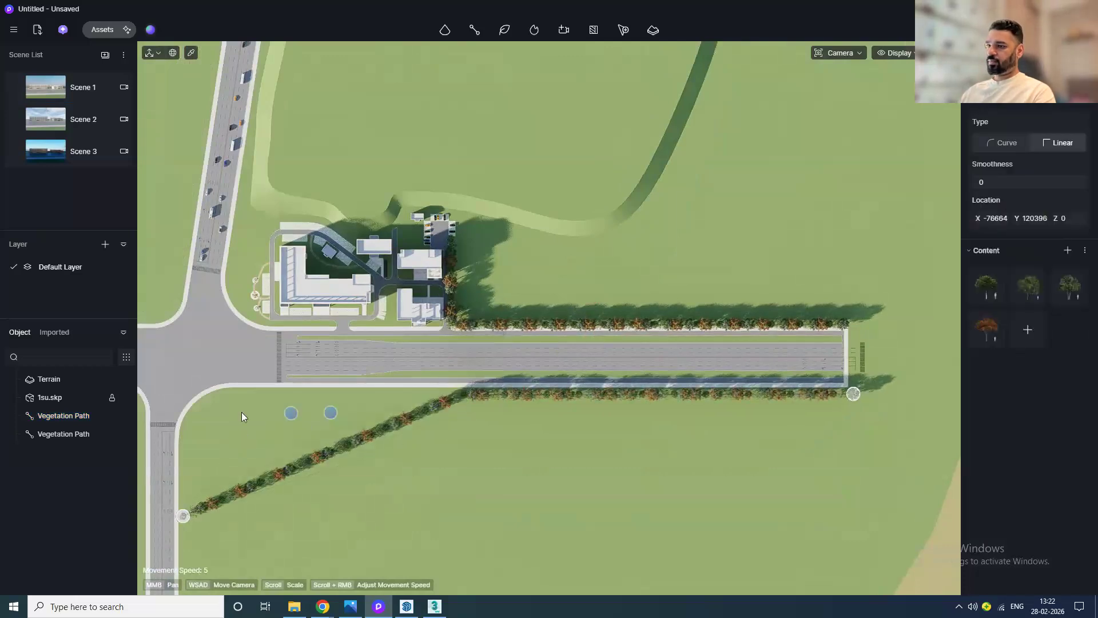
left_click(210, 406)
Step: Set the copied path's smoothness to 0.92
scroll(229, 415, "up", 5)
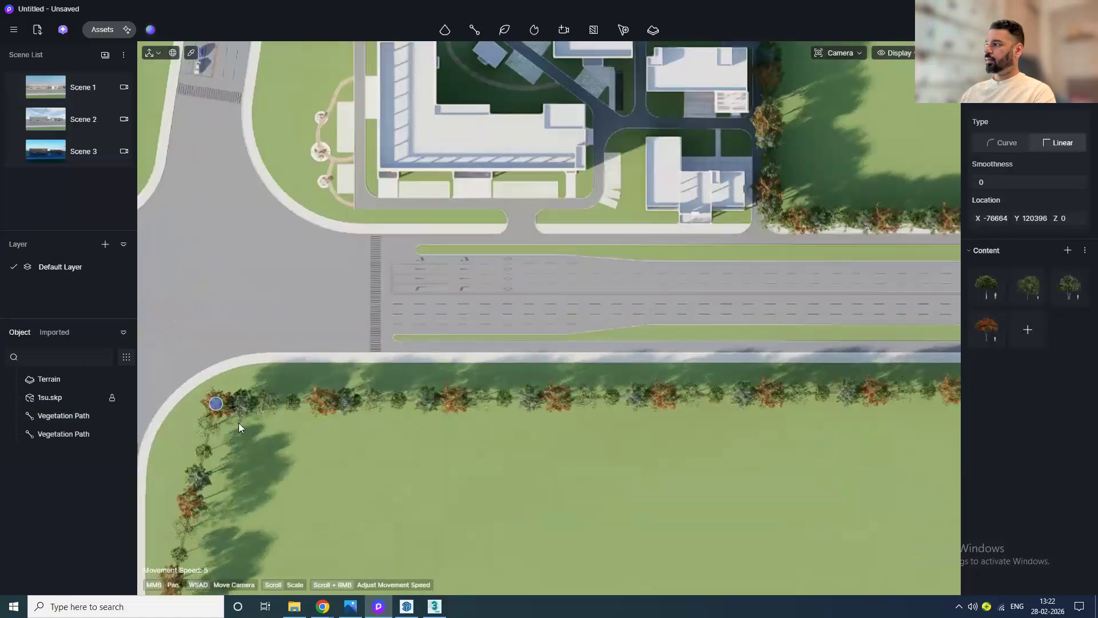
scroll(469, 394, "down", 3)
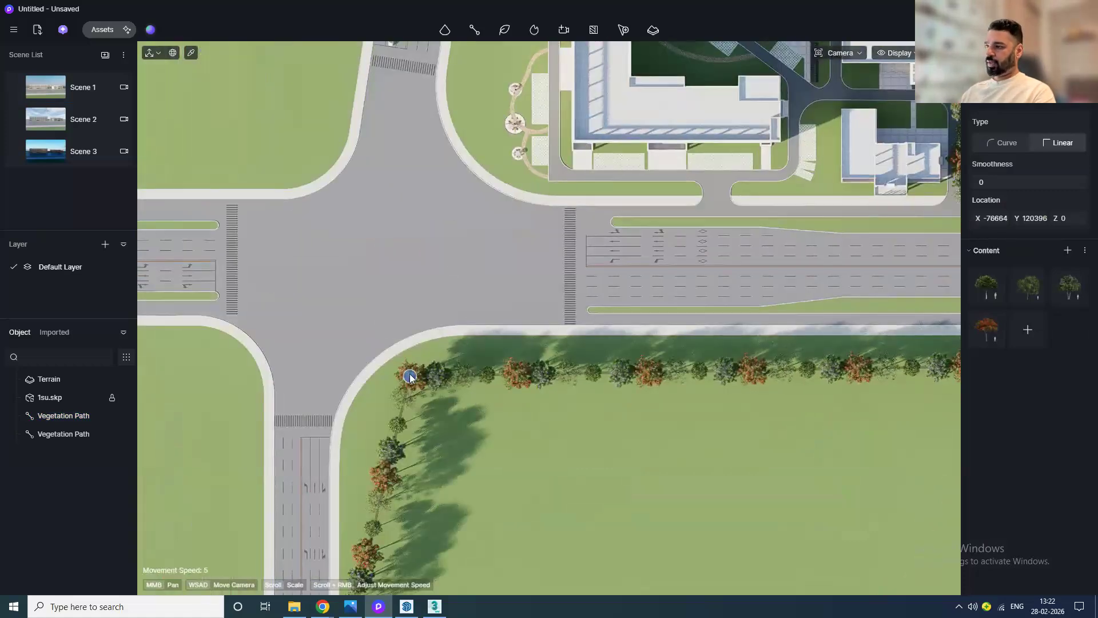
scroll(455, 384, "down", 1)
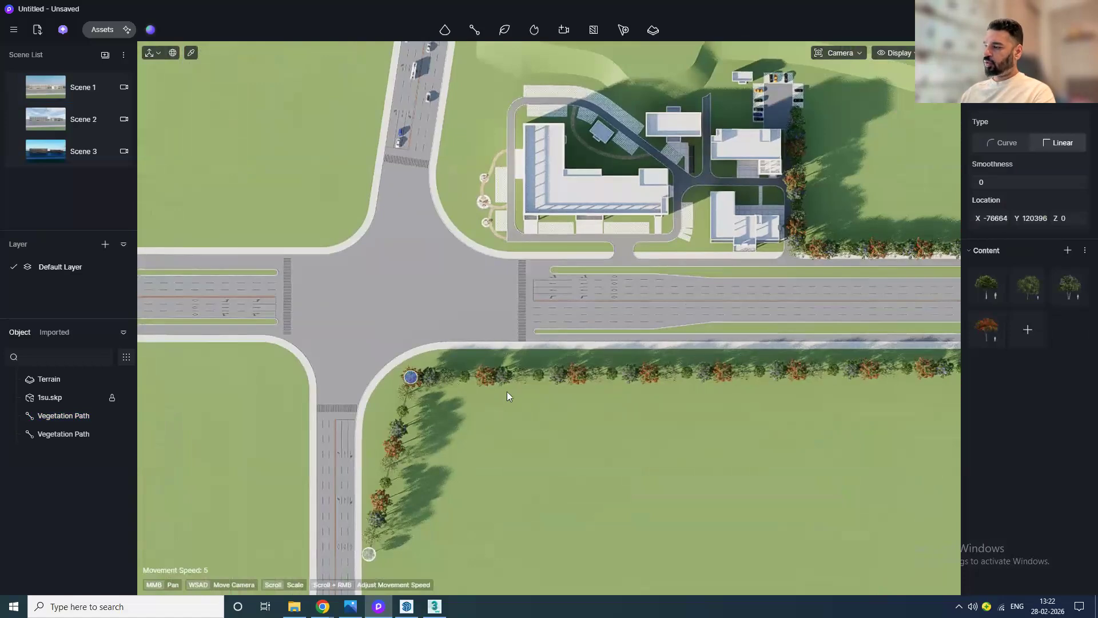
left_click_drag(993, 186, 1038, 186)
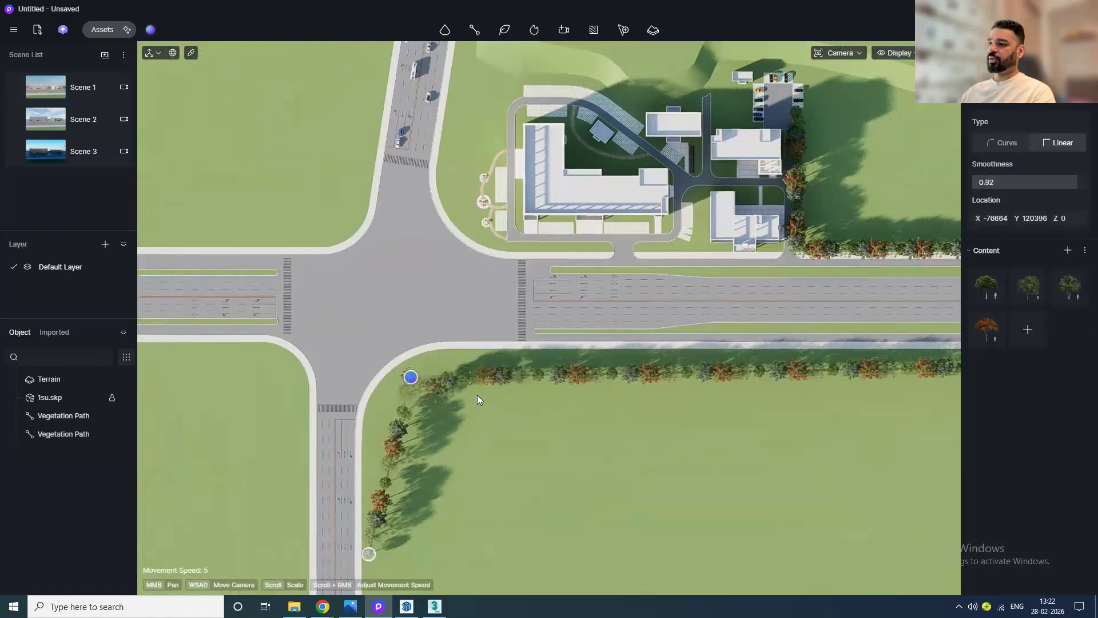
Step: Move the corner point of the path closer to the curb and exit path editing
scroll(462, 396, "up", 2)
left_click(543, 351)
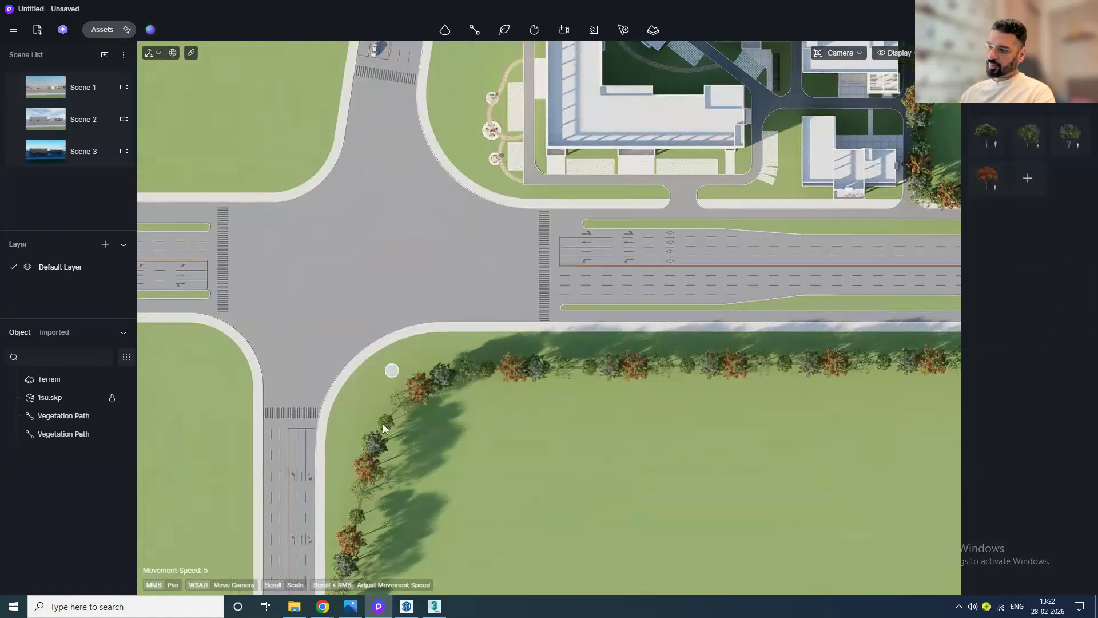
left_click_drag(391, 372, 347, 358)
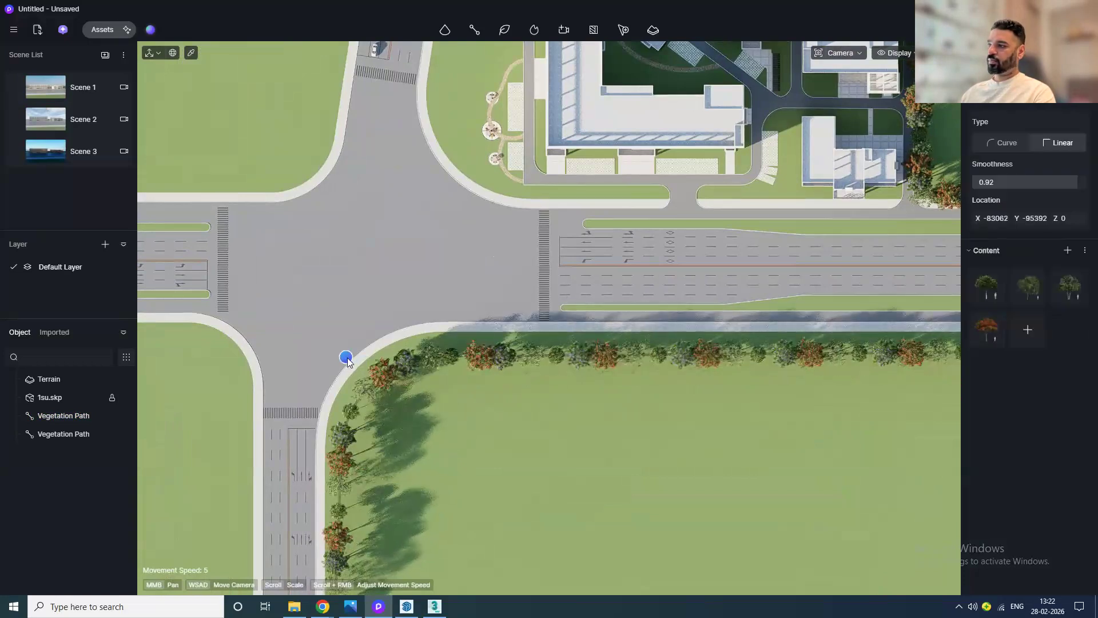
scroll(557, 403, "down", 3)
key("Escape")
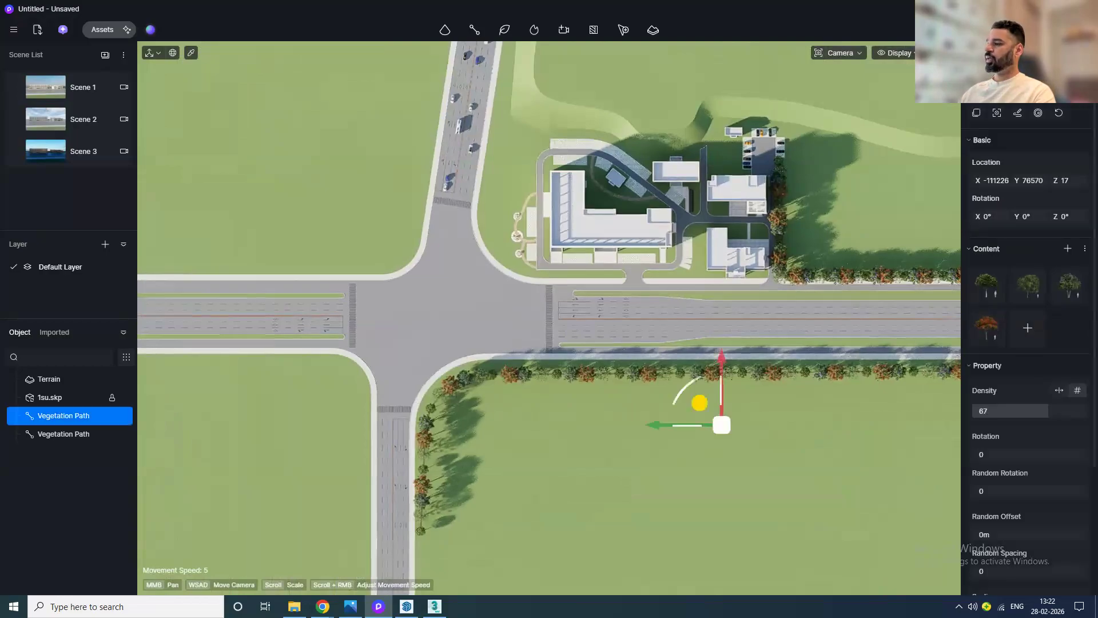
Step: Open Scene 1's camera for editing and pin its camera preview window while returning to the top view
left_click(39, 90)
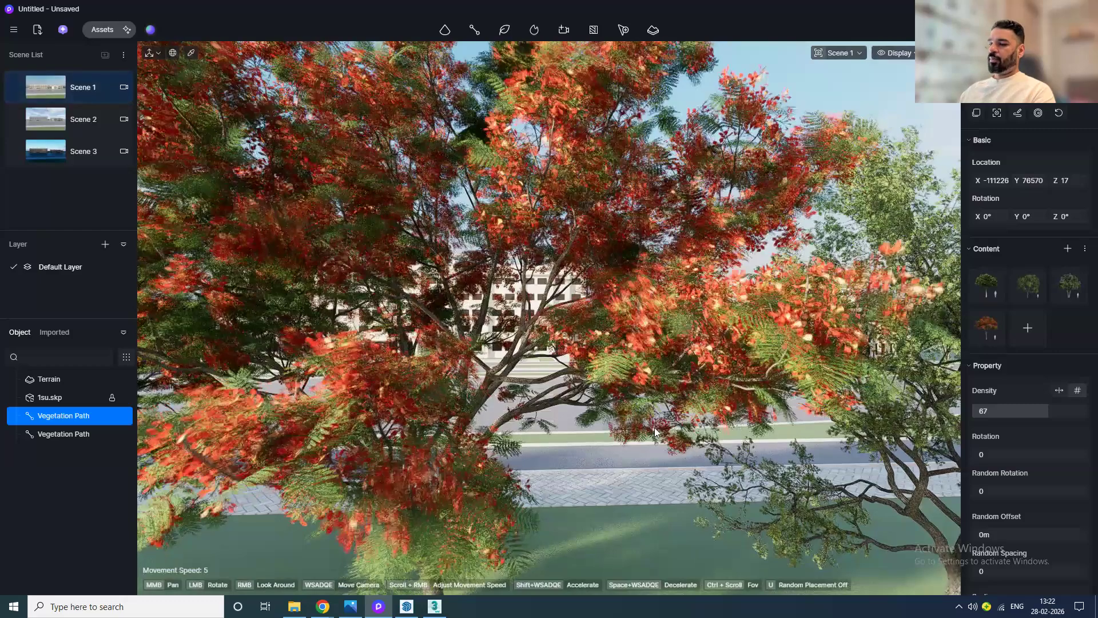
scroll(657, 432, "up", 2)
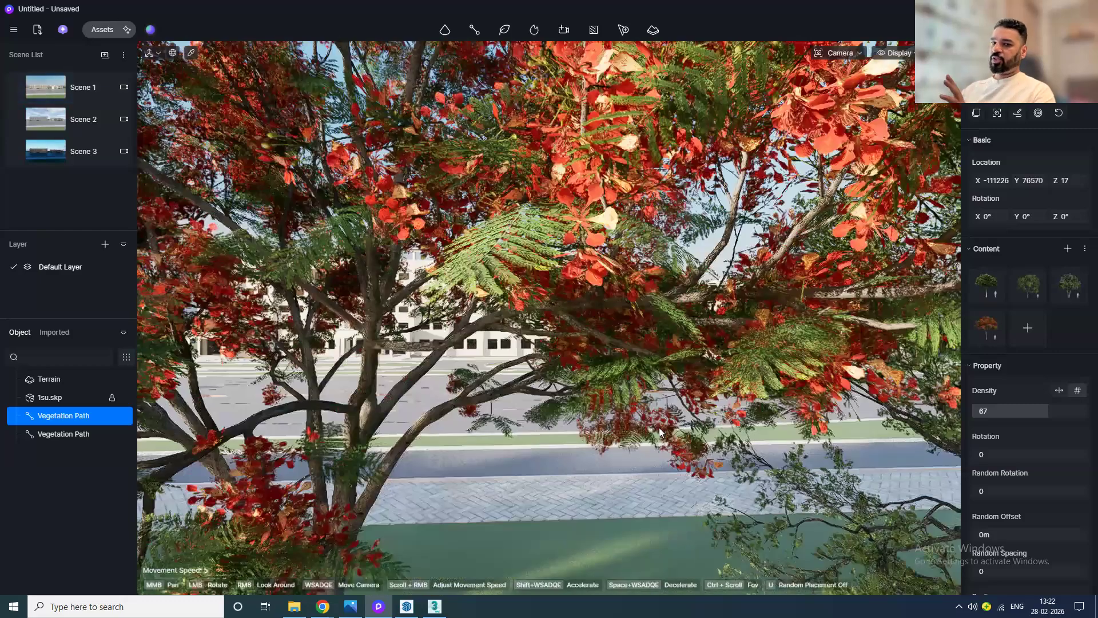
left_click(46, 88)
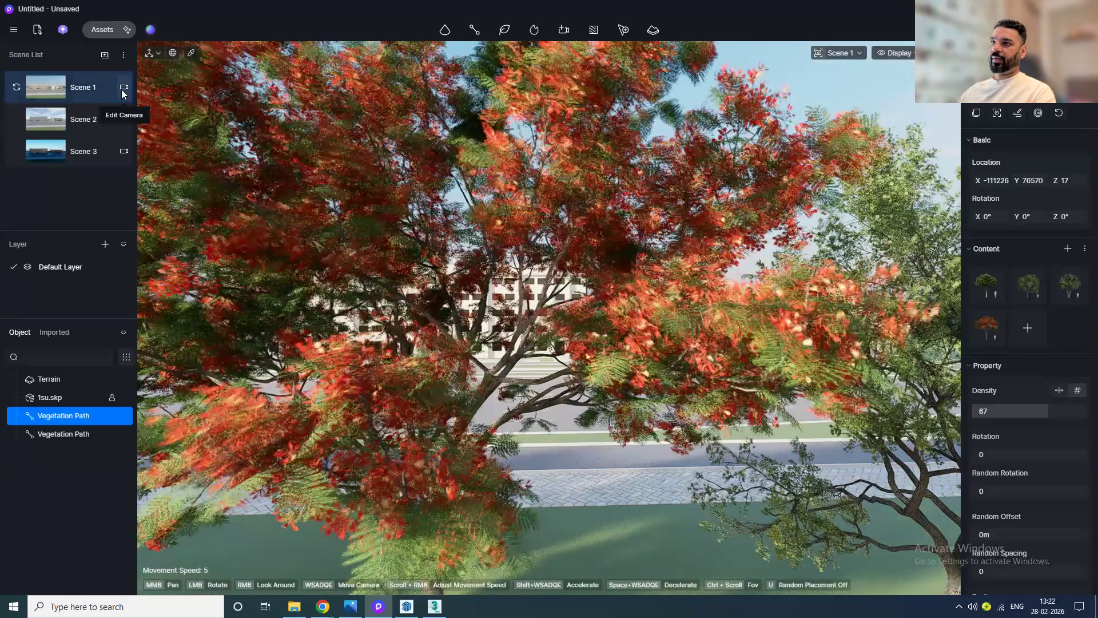
left_click(123, 89)
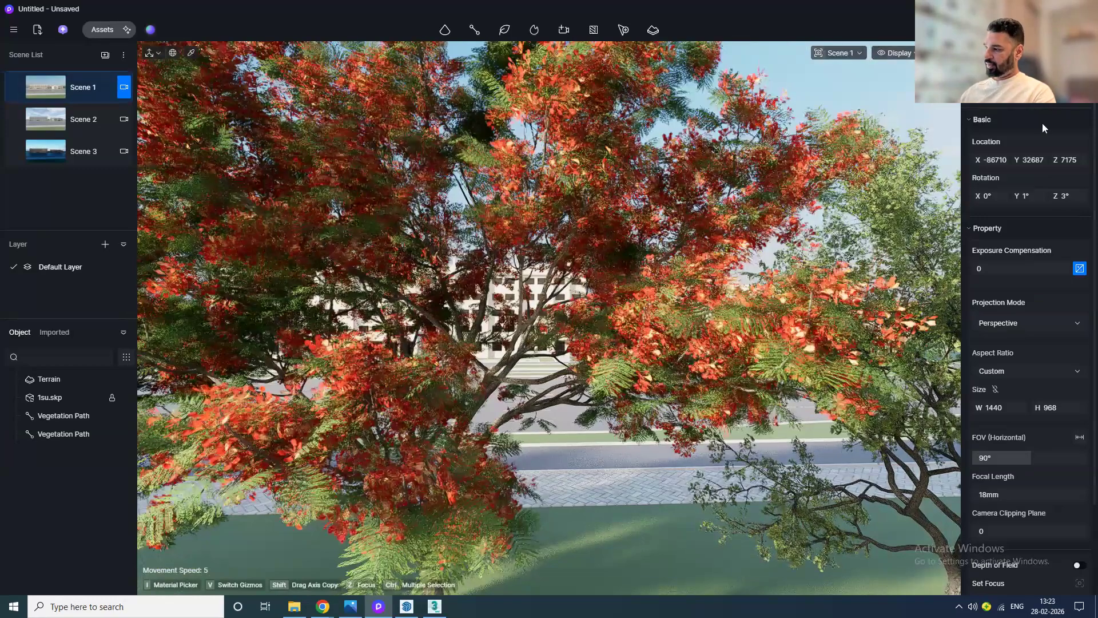
left_click(1042, 122)
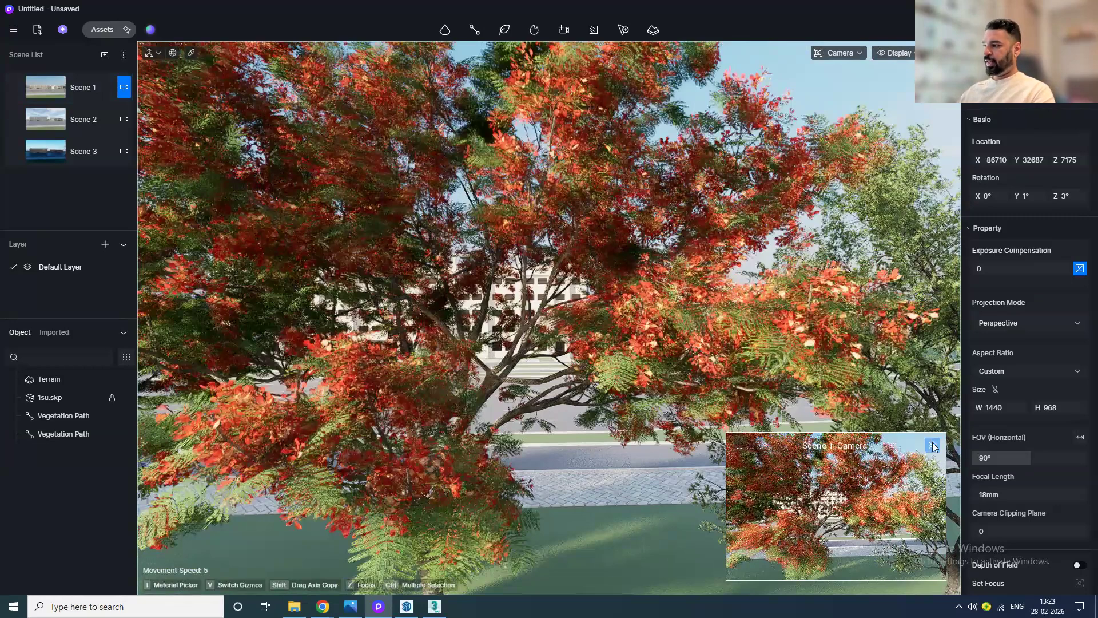
left_click(933, 445)
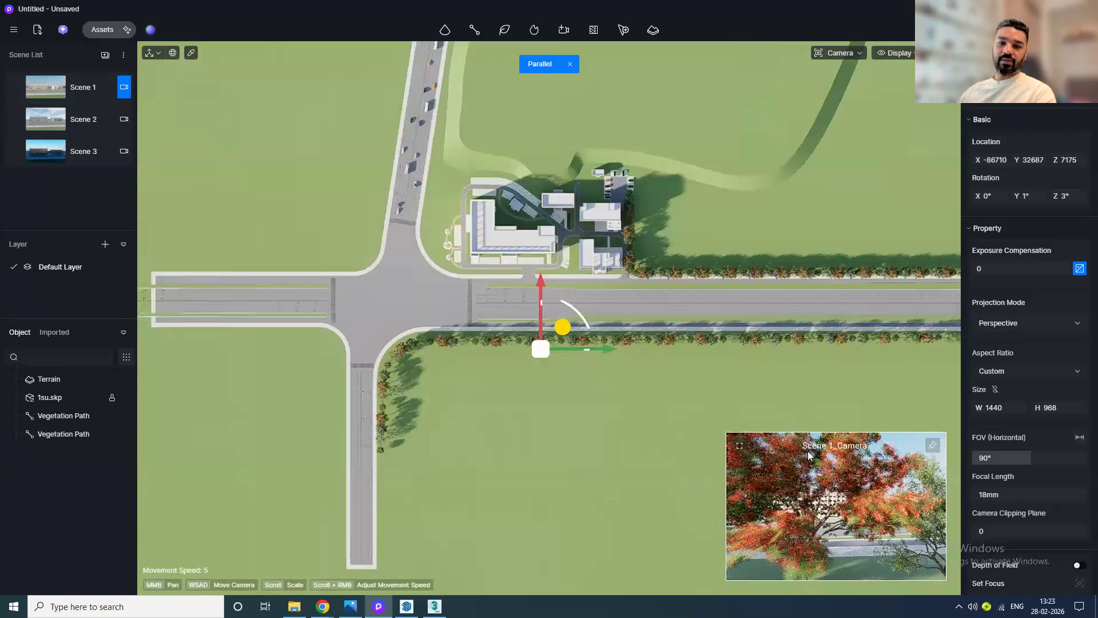
Step: Select the roadside vegetation path and reposition it while checking the Scene 1 camera preview
scroll(520, 360, "up", 3)
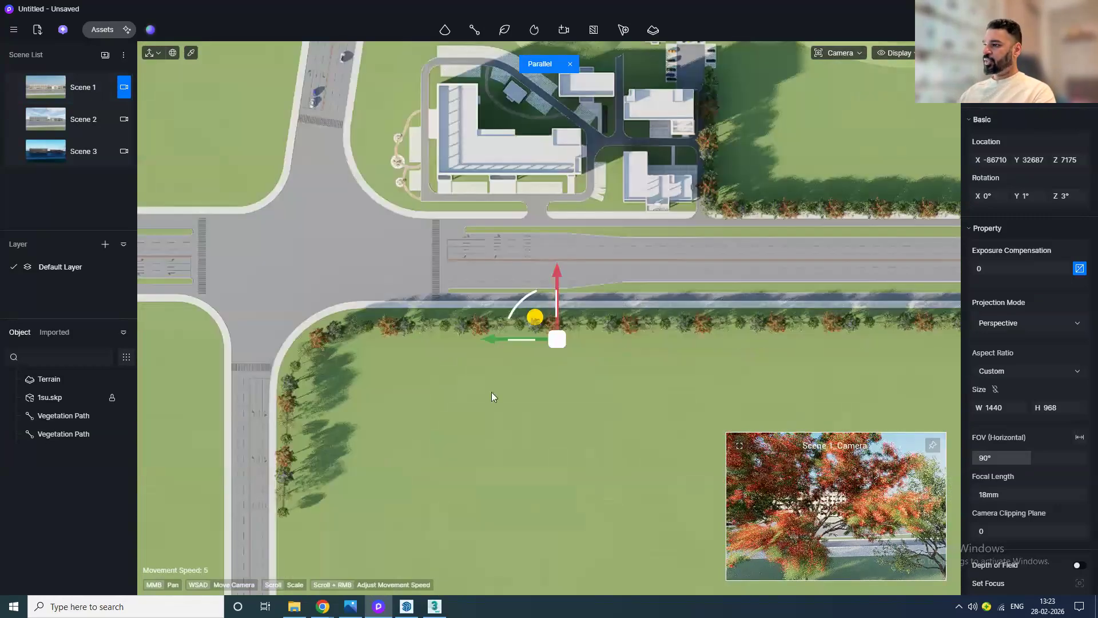
left_click(476, 328)
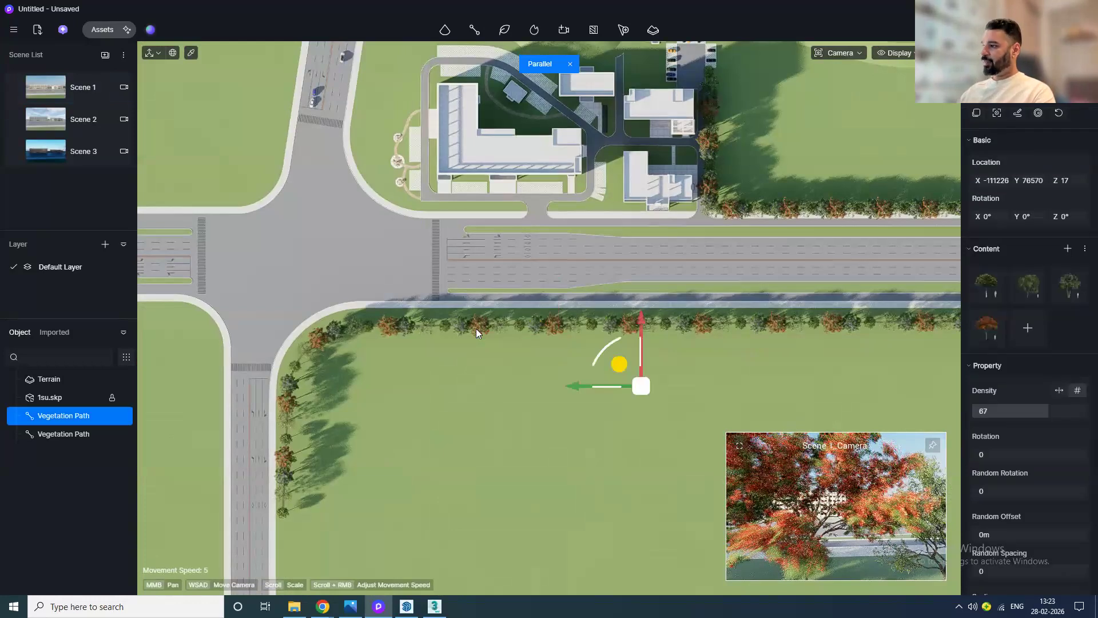
left_click_drag(641, 369, 563, 408)
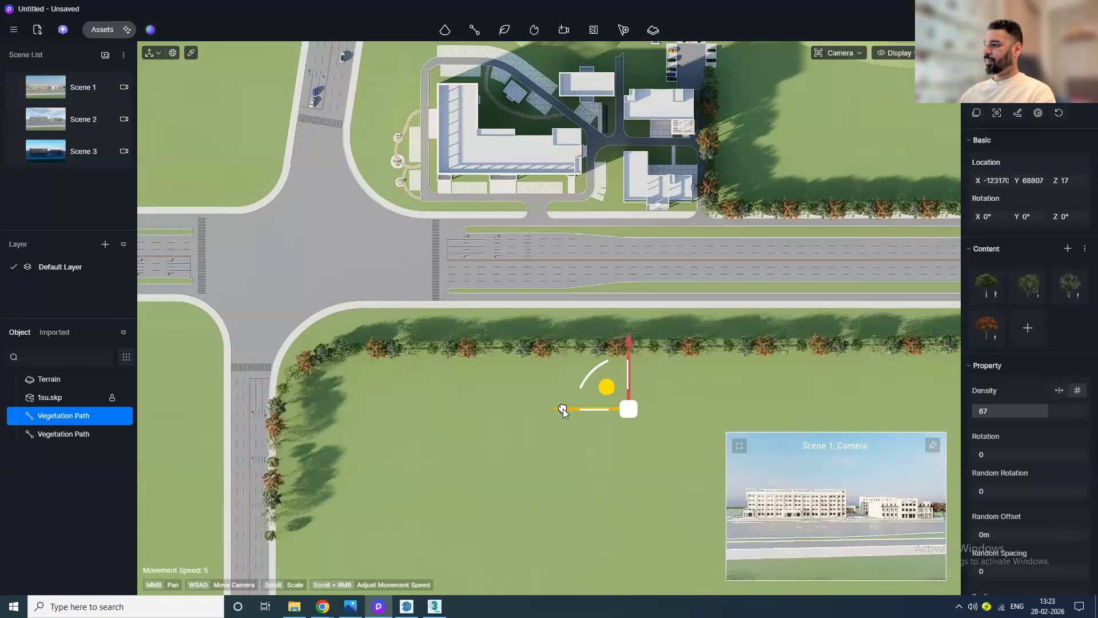
left_click_drag(625, 339, 631, 306)
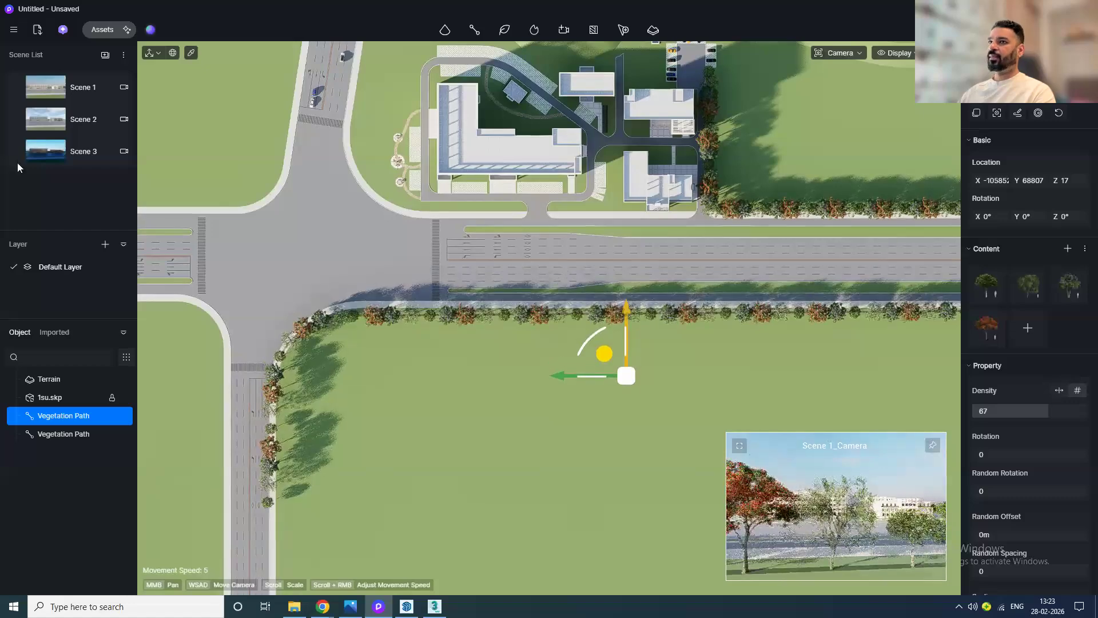
Step: Enter the Scene 1 view, reframe the camera on the buildings across the road, and update Scene 1
left_click(48, 87)
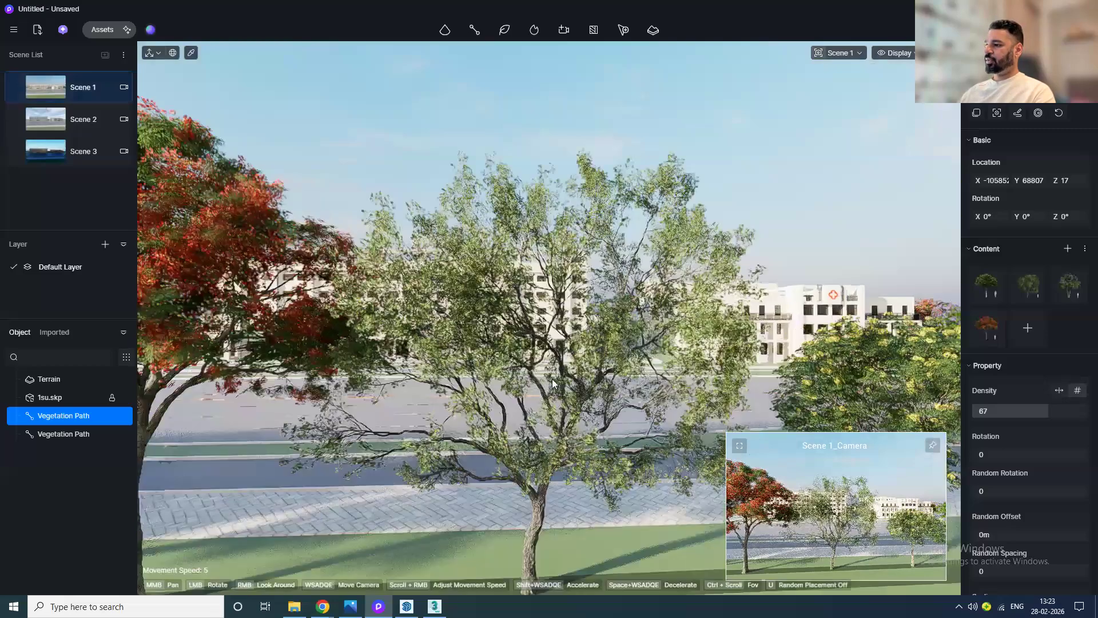
scroll(552, 384, "up", 2)
scroll(583, 458, "up", 2)
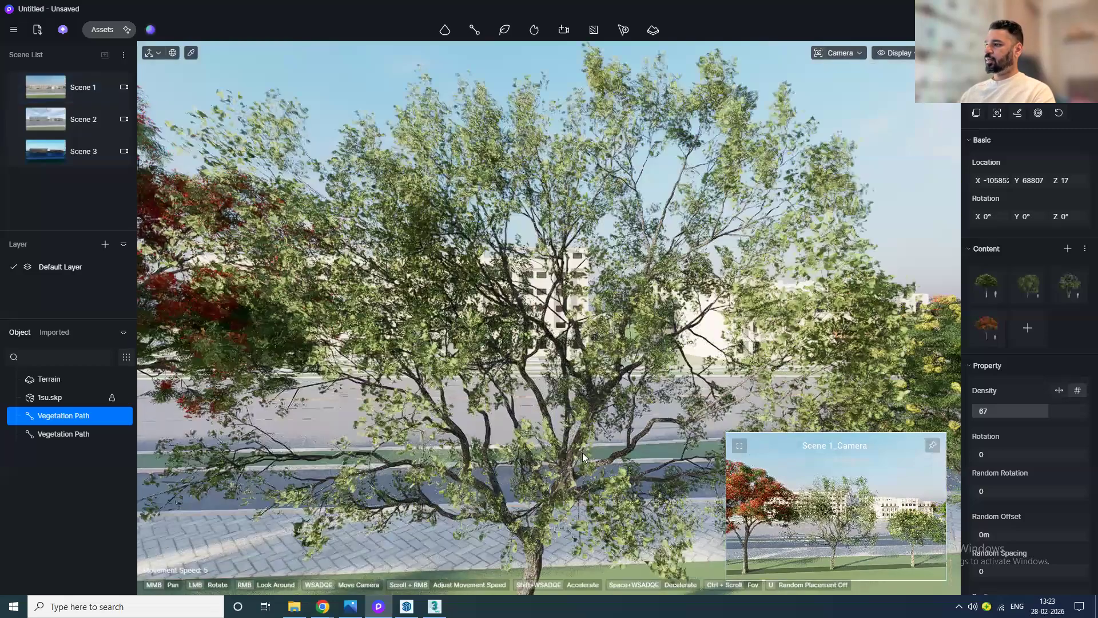
scroll(582, 452, "up", 2)
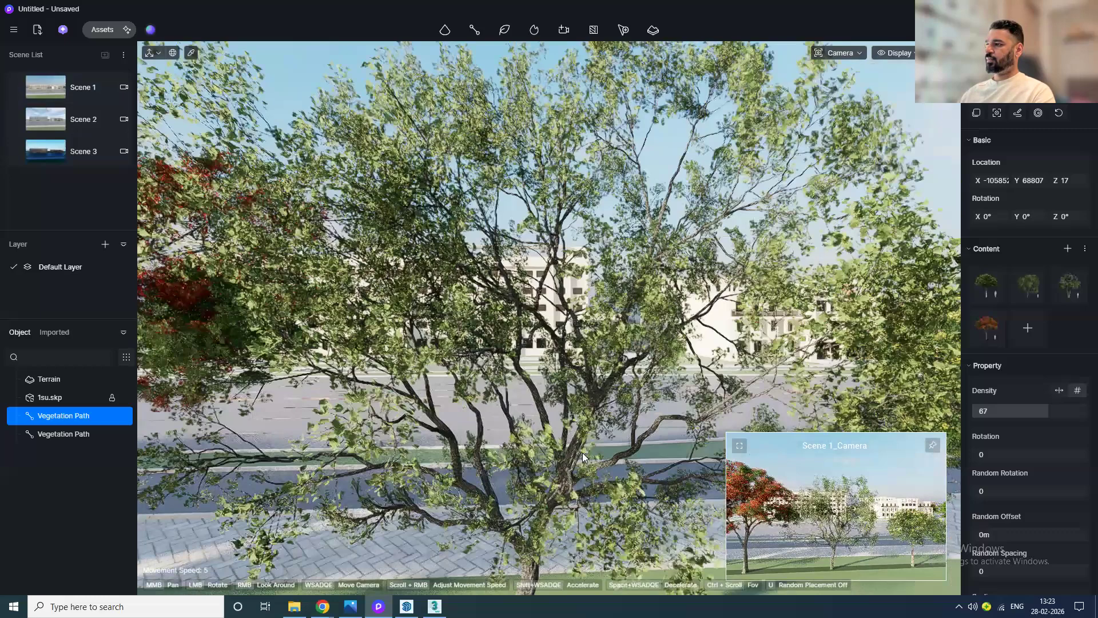
scroll(583, 452, "up", 1)
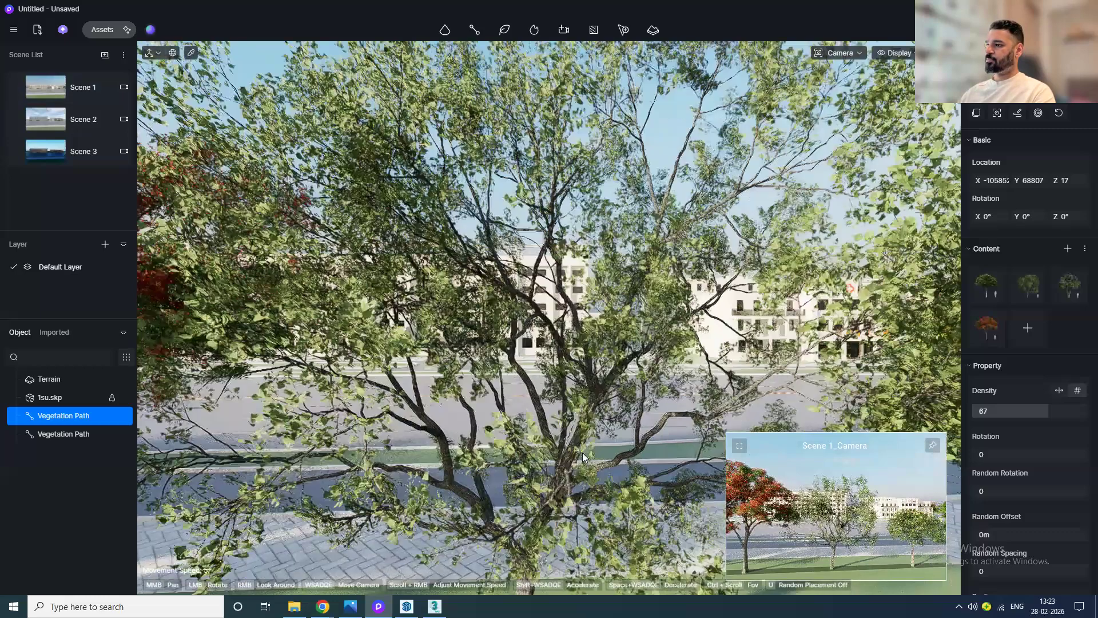
middle_click_drag(582, 452, 449, 330)
scroll(604, 388, "up", 1)
middle_click_drag(604, 388, 589, 387)
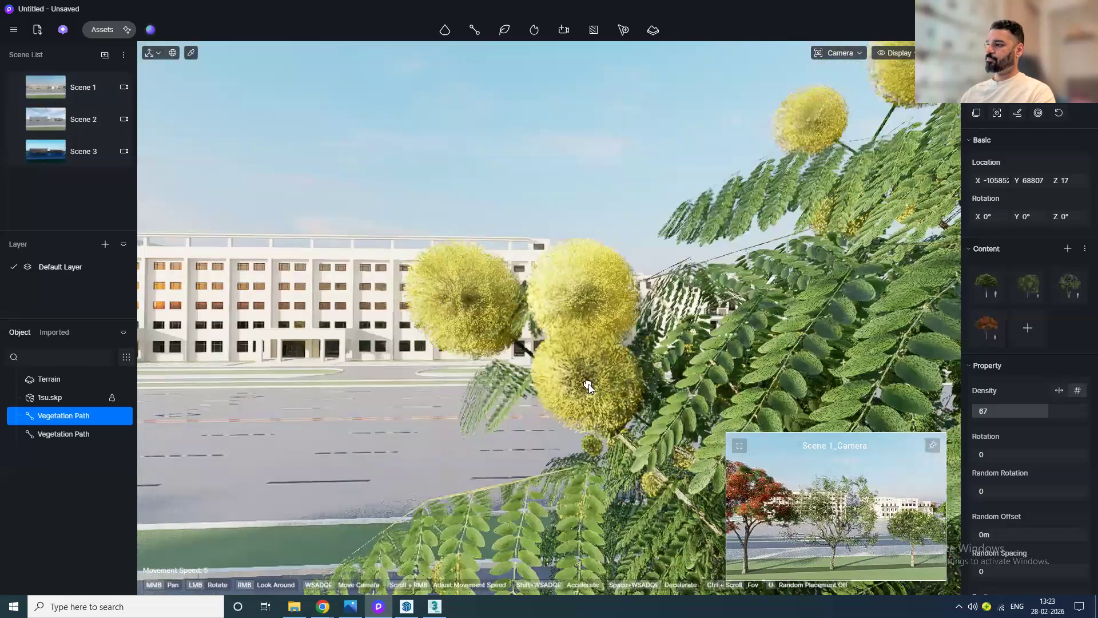
scroll(525, 406, "down", 1)
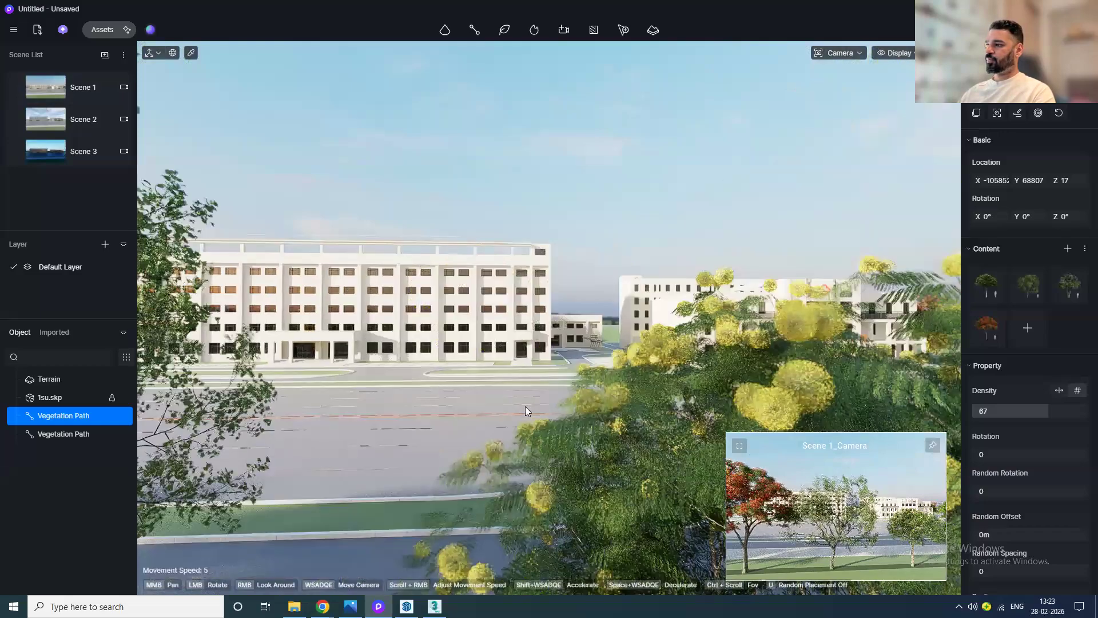
scroll(525, 407, "down", 1)
scroll(526, 382, "up", 1)
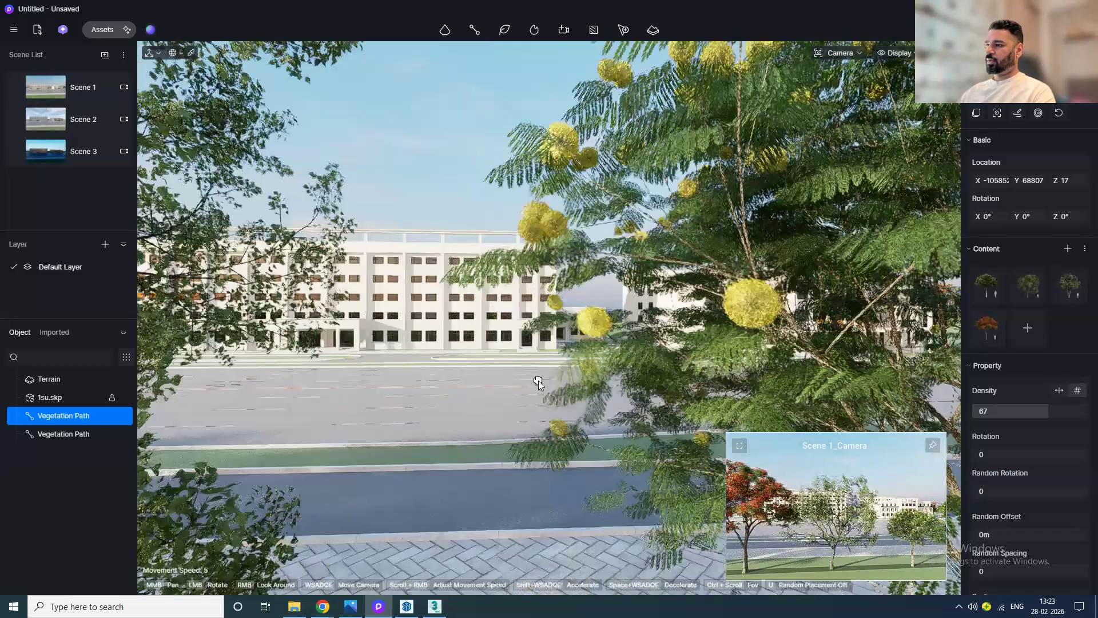
scroll(535, 387, "up", 1)
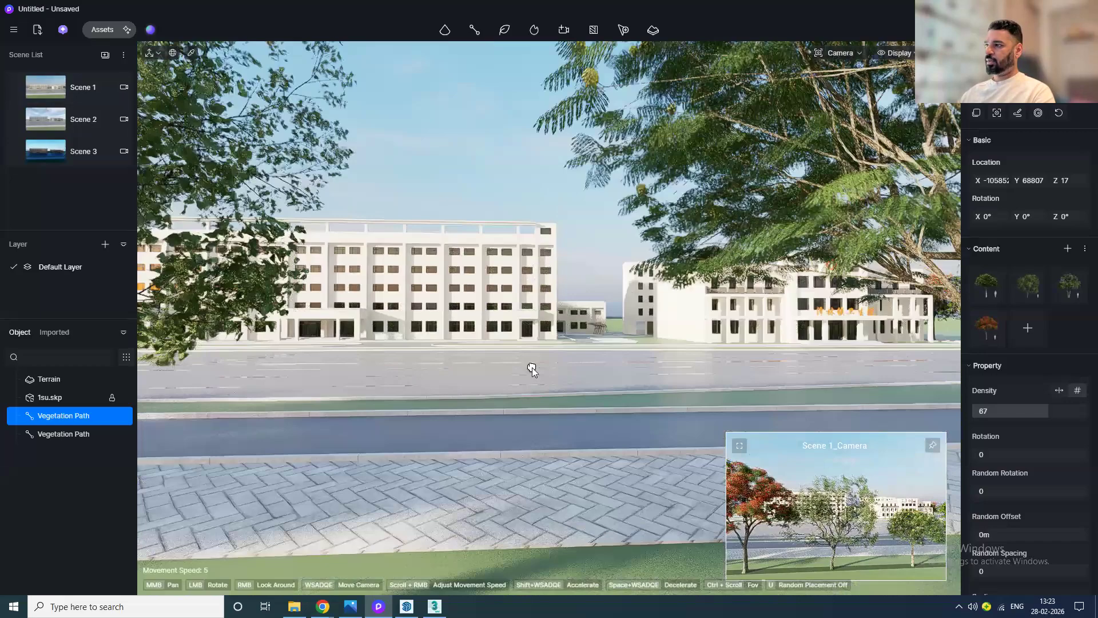
scroll(532, 367, "down", 1)
scroll(520, 363, "down", 1)
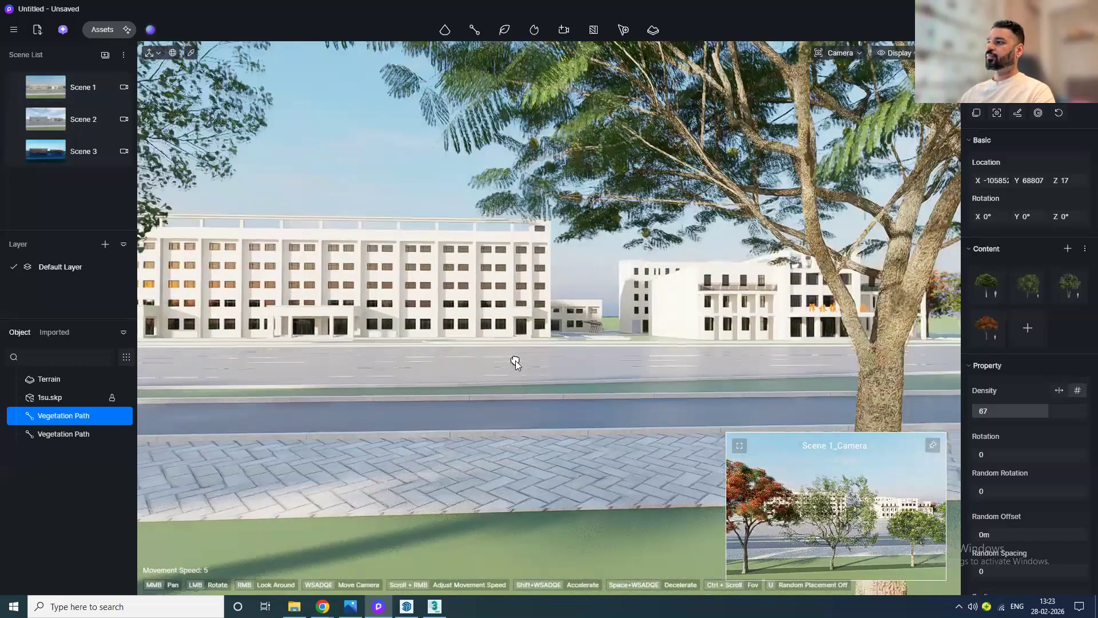
scroll(517, 359, "down", 1)
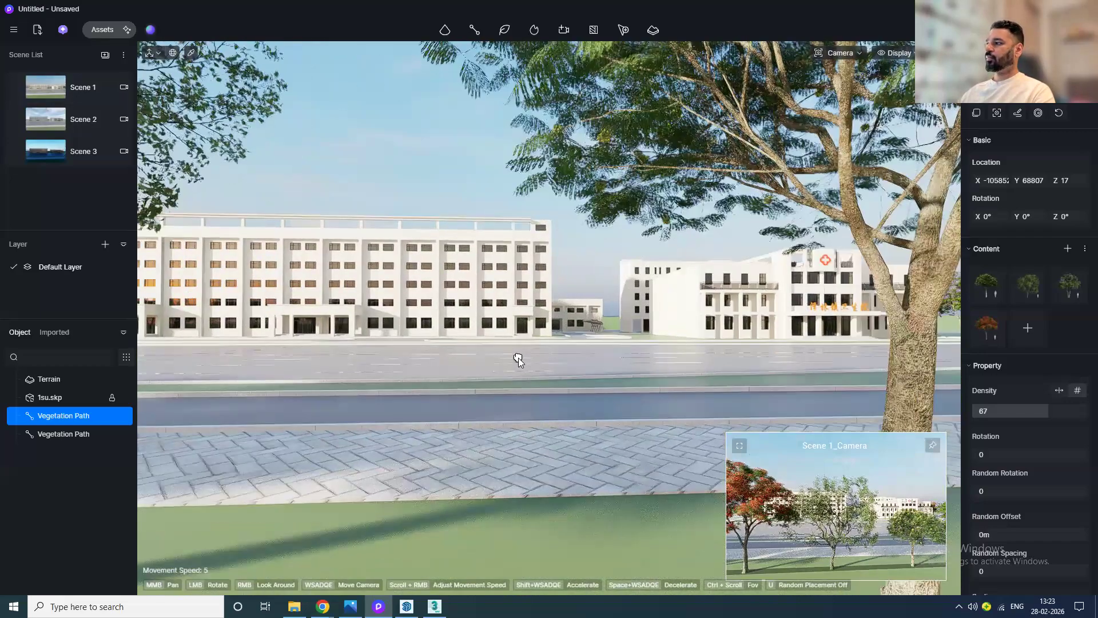
scroll(518, 356, "down", 2)
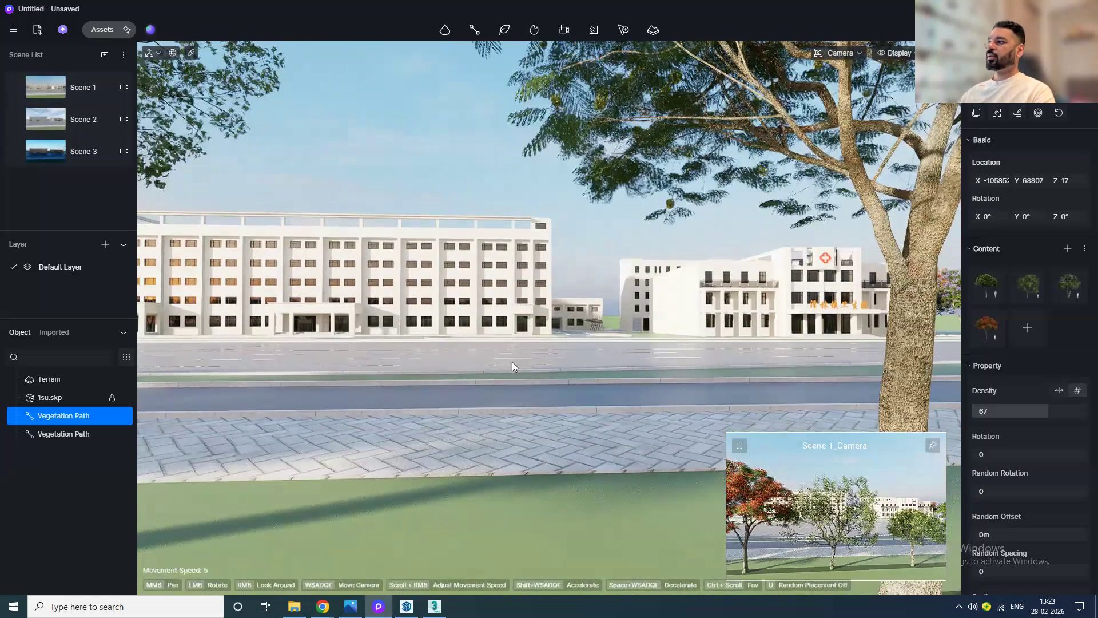
left_click(15, 90)
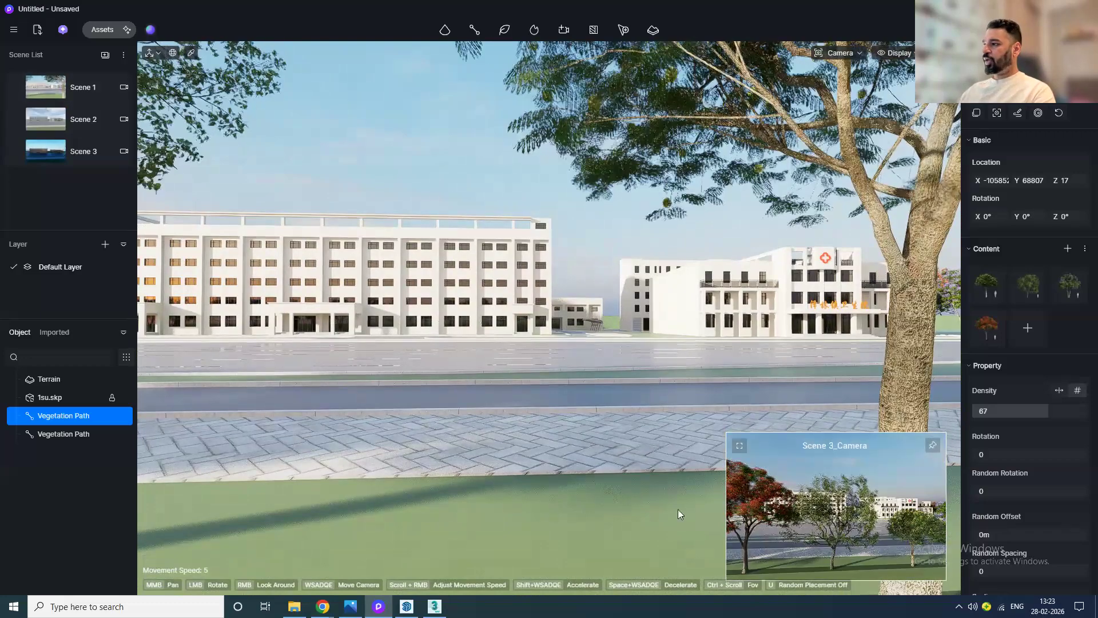
Step: In top view, duplicate the vegetation path inward to create a second parallel row behind the roadside trees
key("5")
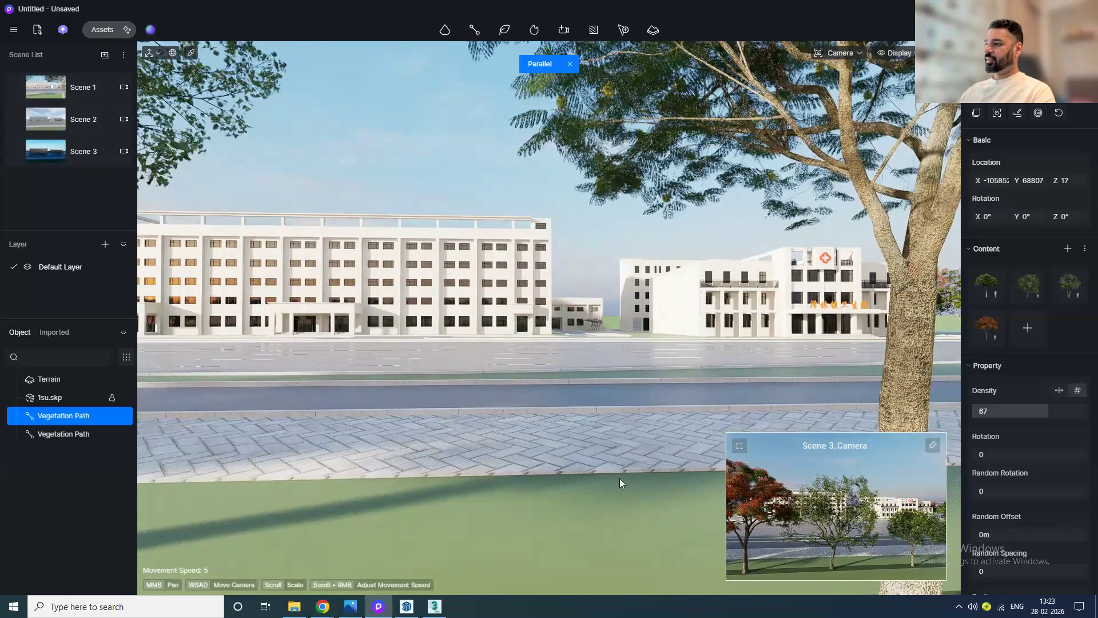
scroll(653, 312, "up", 3)
left_click(692, 282)
left_click(692, 281)
scroll(691, 282, "down", 3)
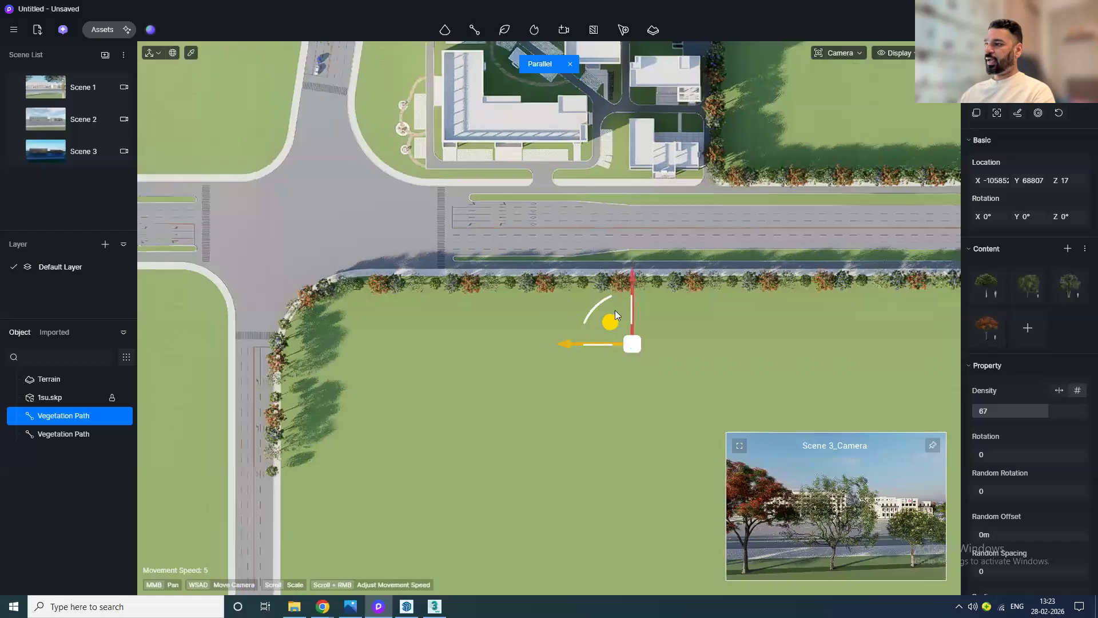
left_click(48, 96)
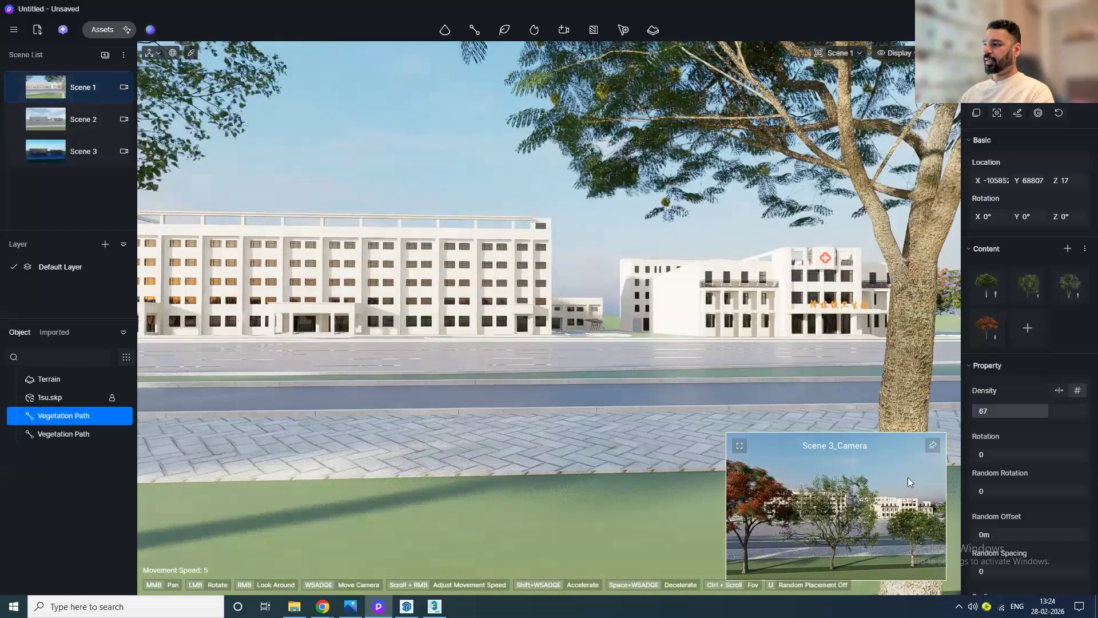
key("t")
left_click_drag(604, 346, 605, 394)
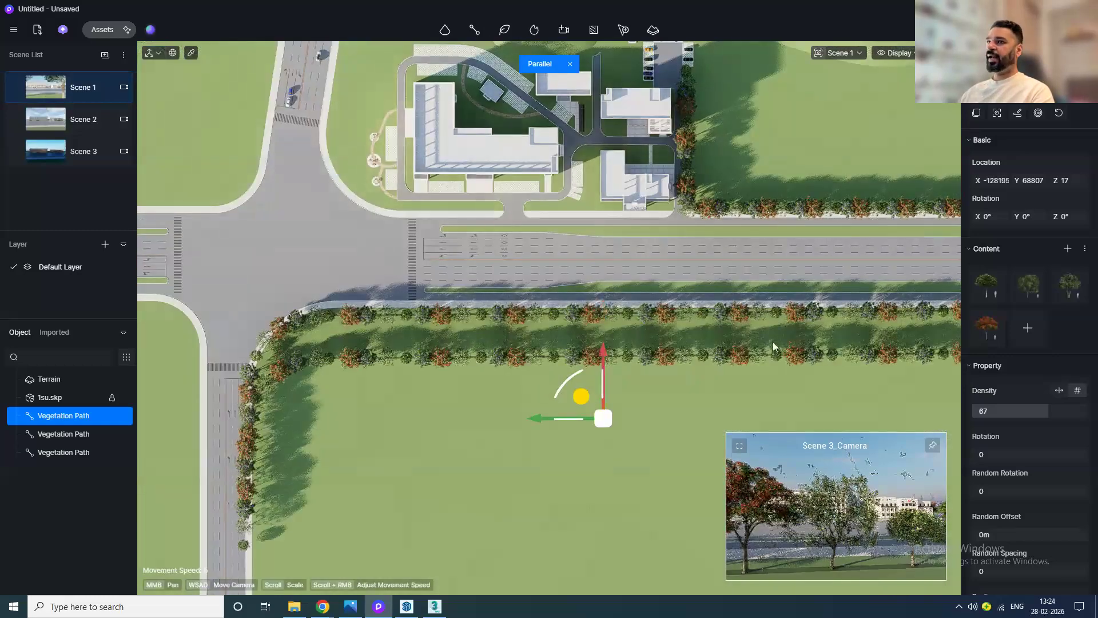
Step: Add the Golden Privet 04 hedge from the Nature Hedge category to the new path's content
left_click(1028, 327)
left_click(29, 186)
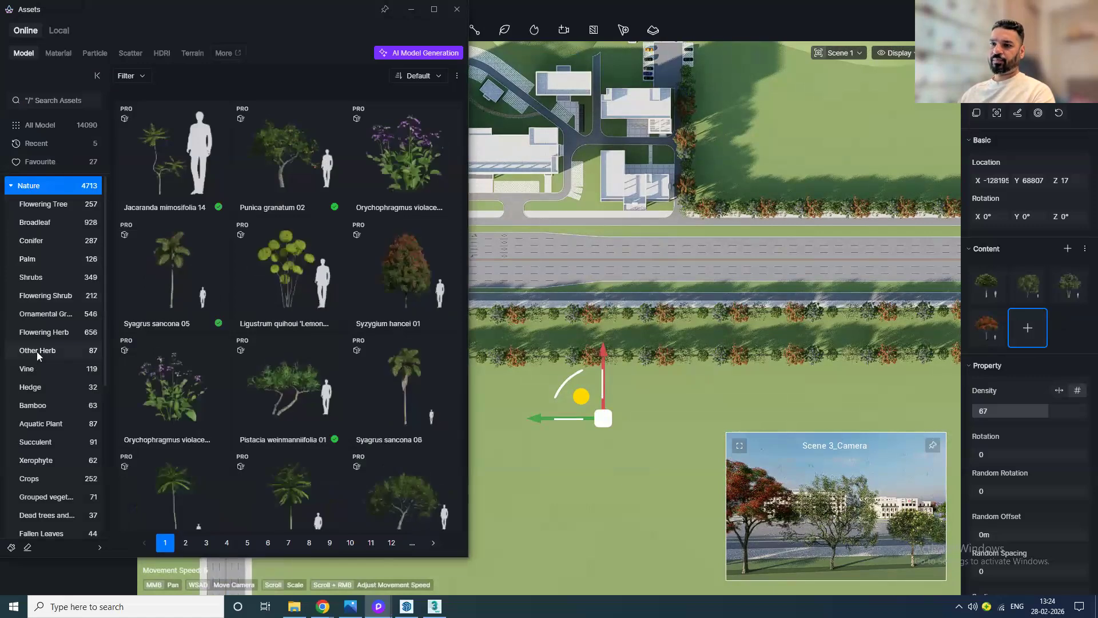
left_click(34, 388)
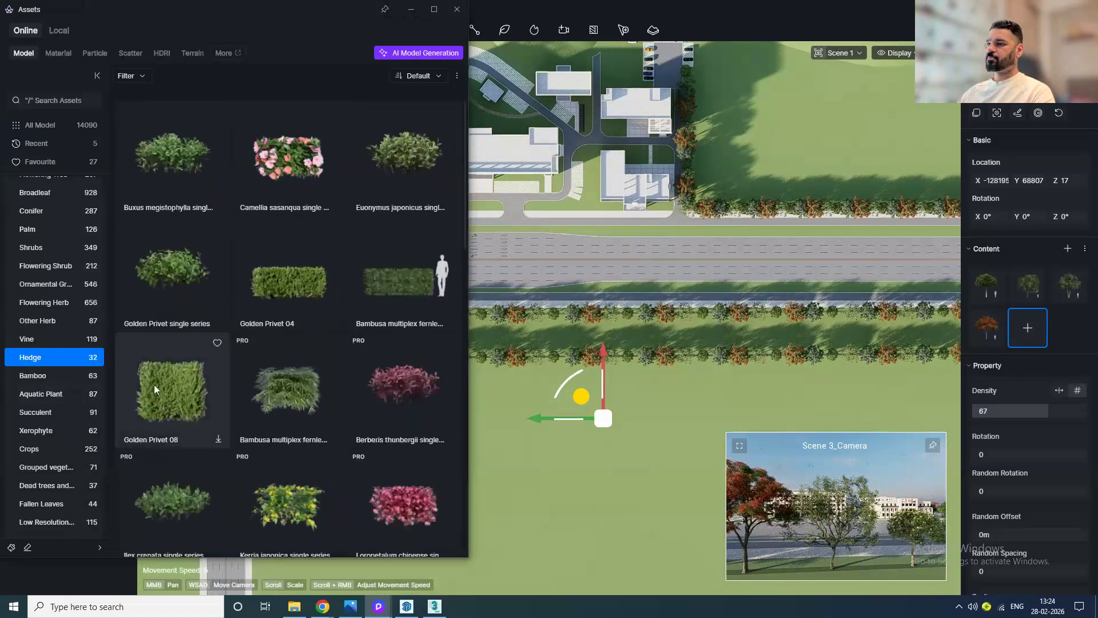
scroll(291, 373, "down", 1)
left_click(277, 285)
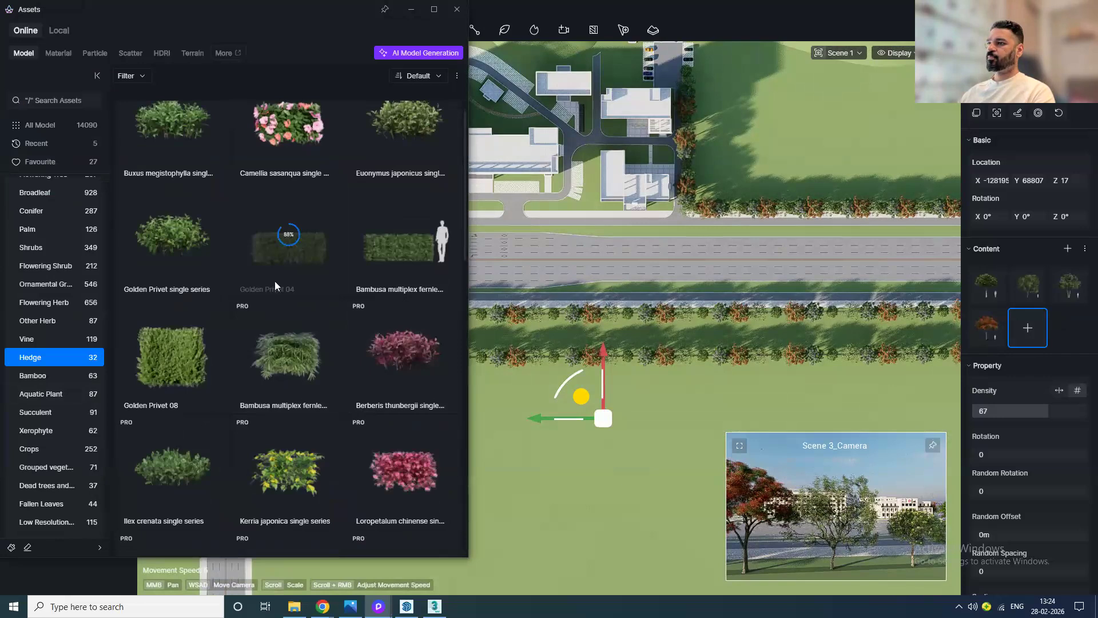
left_click(457, 9)
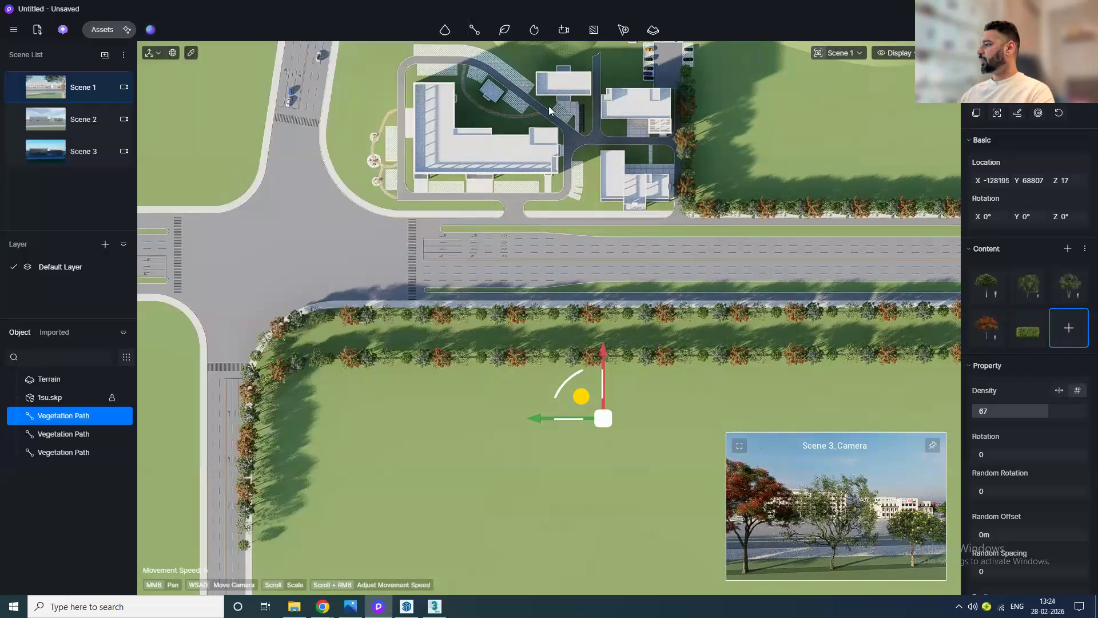
Step: Remove the tree models from the new path's content, leaving only the hedge
left_click(976, 319)
left_click(976, 277)
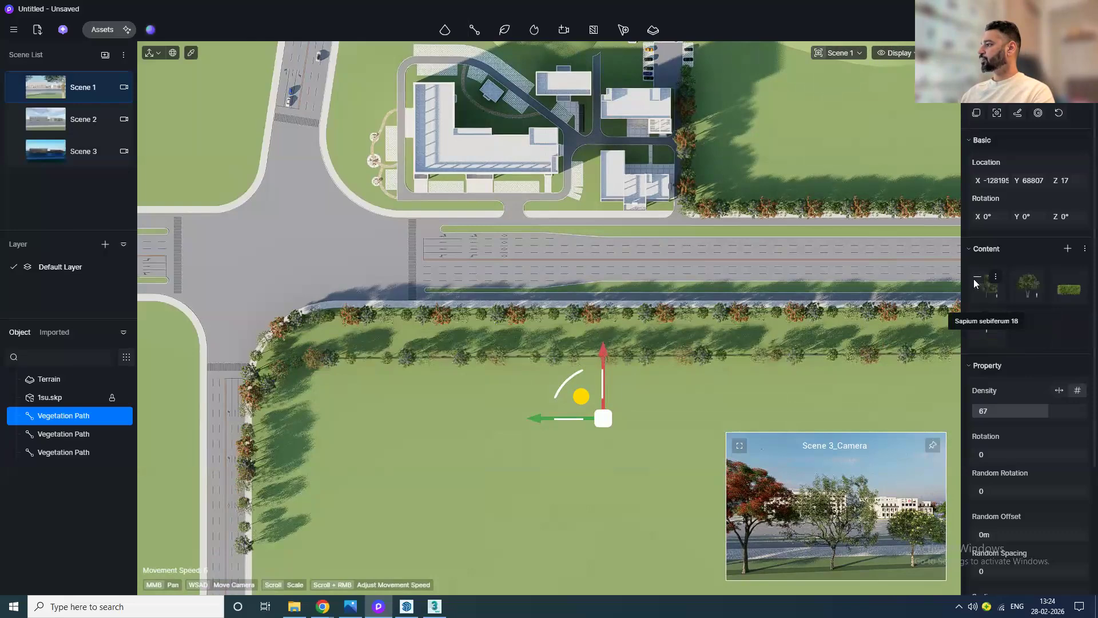
left_click(979, 277)
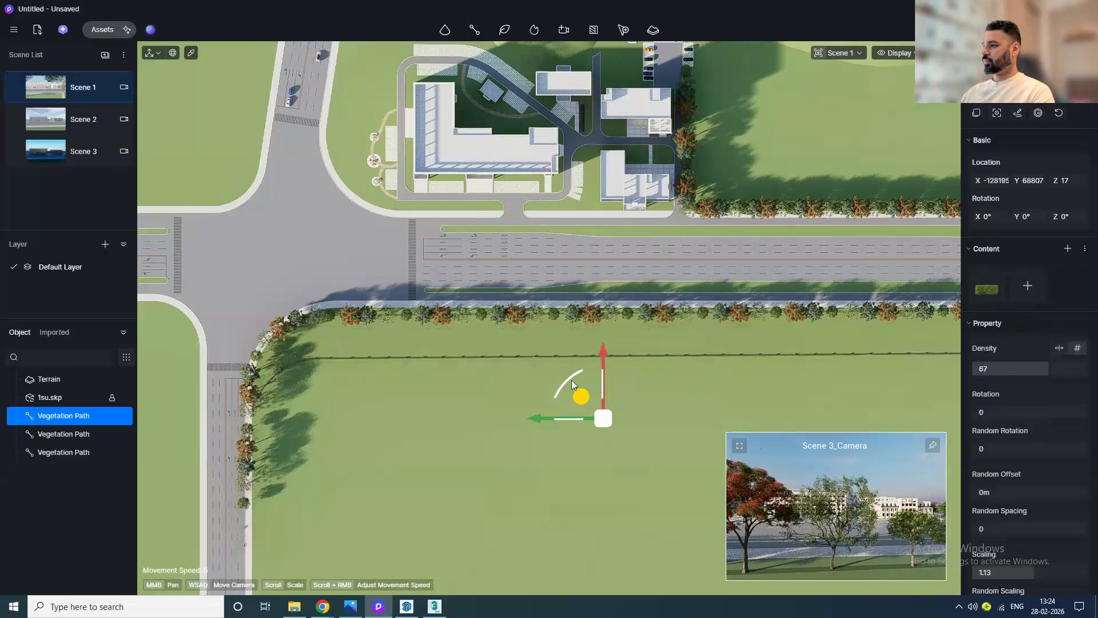
Step: Set the hedge path's density to 100 and switch density to spacing by distance
scroll(592, 359, "up", 10)
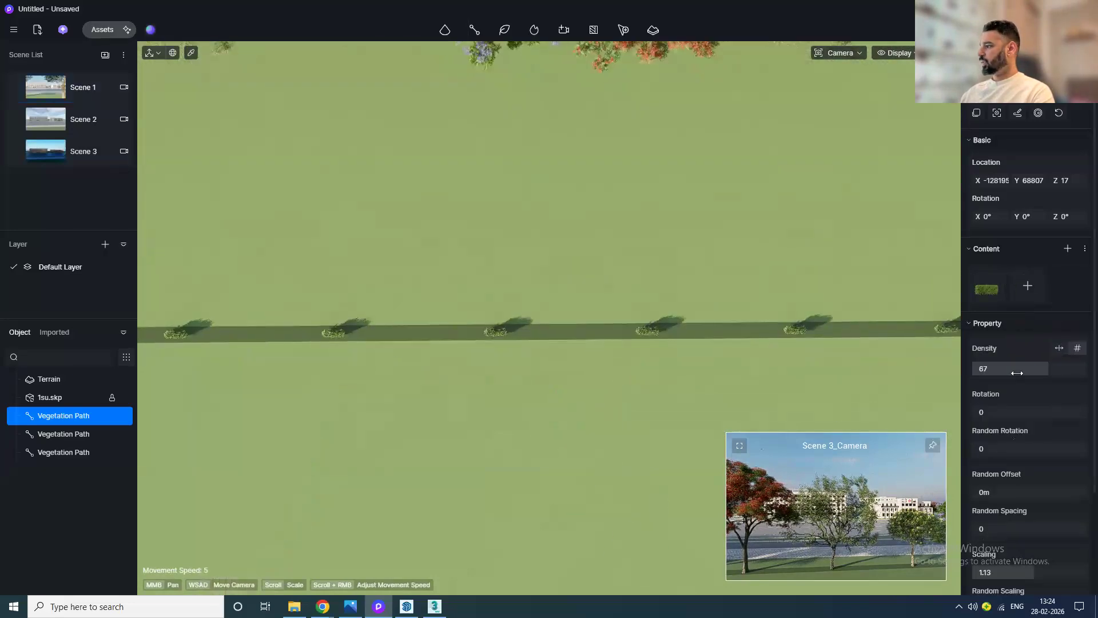
left_click_drag(1018, 369, 1084, 369)
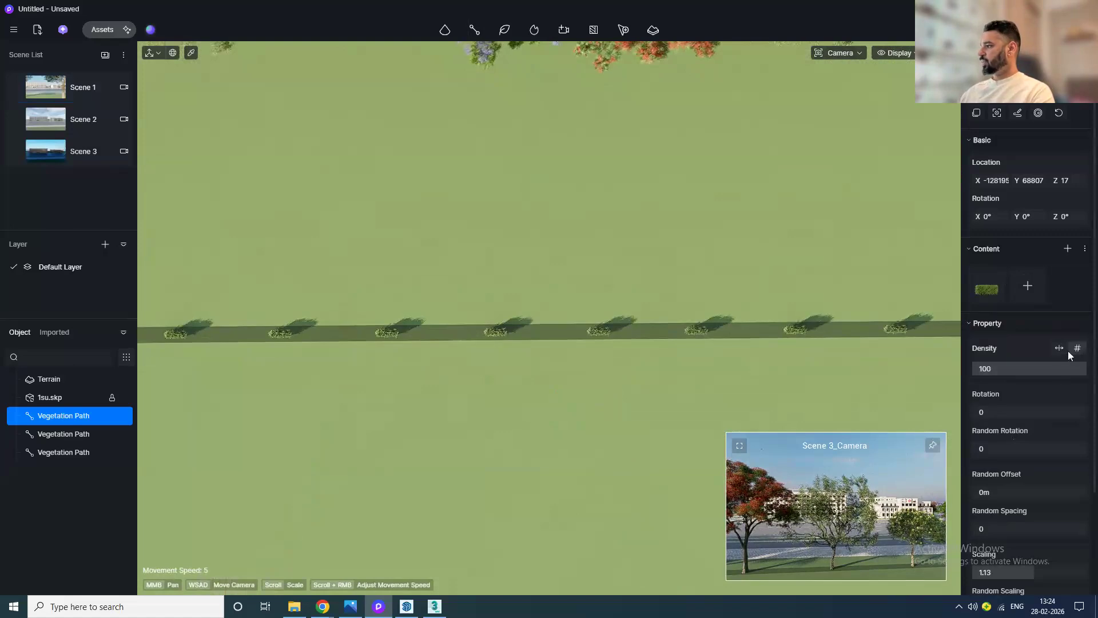
left_click(1060, 351)
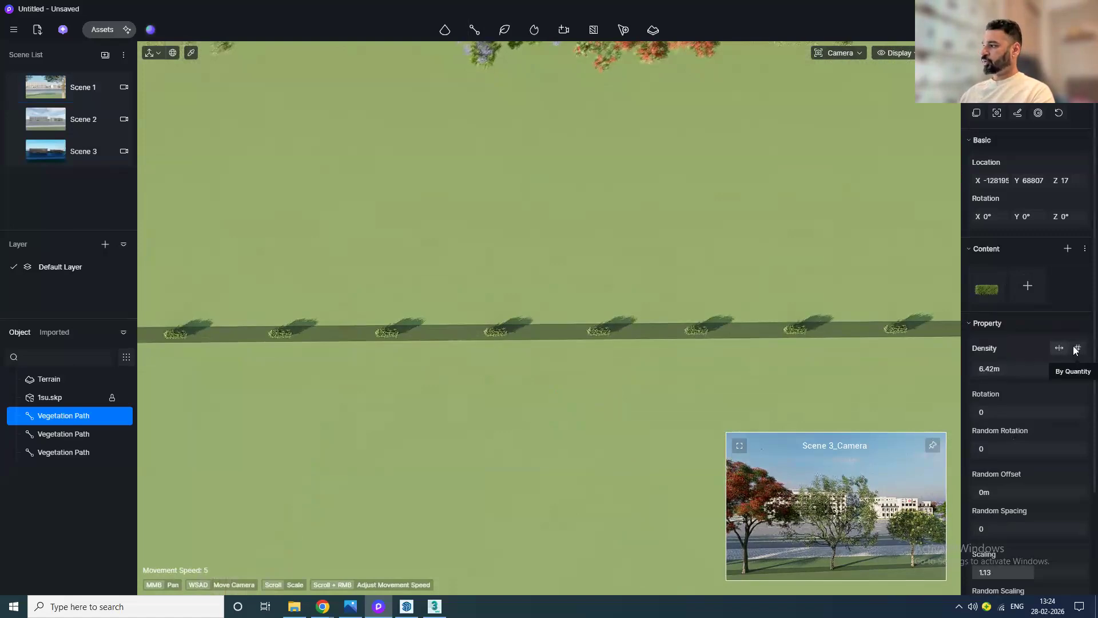
Step: Adjust the hedge path's spacing by distance to about 2.15 m and set its scaling to 2
left_click(1060, 347)
left_click_drag(1027, 368, 606, 401)
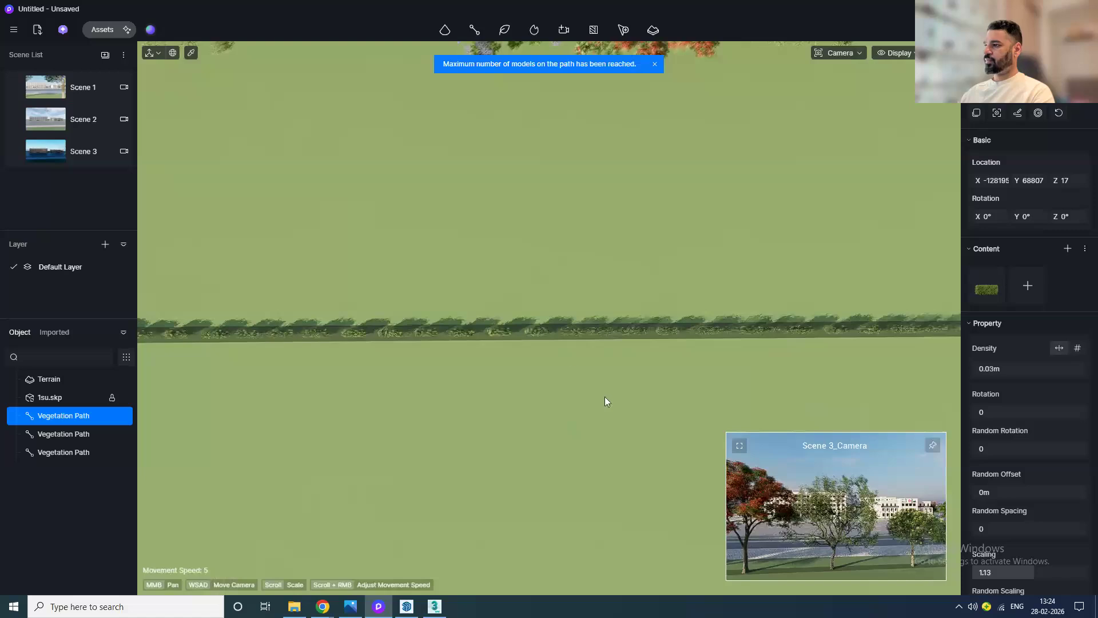
middle_click_drag(592, 356, 527, 242)
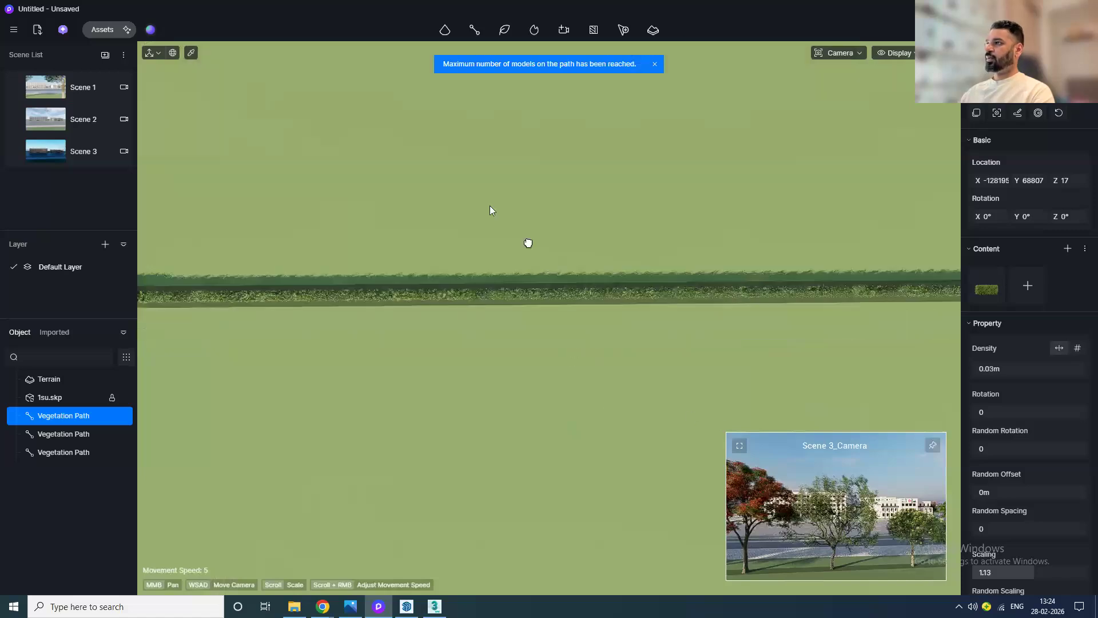
scroll(581, 357, "up", 2)
left_click_drag(994, 374, 1014, 368)
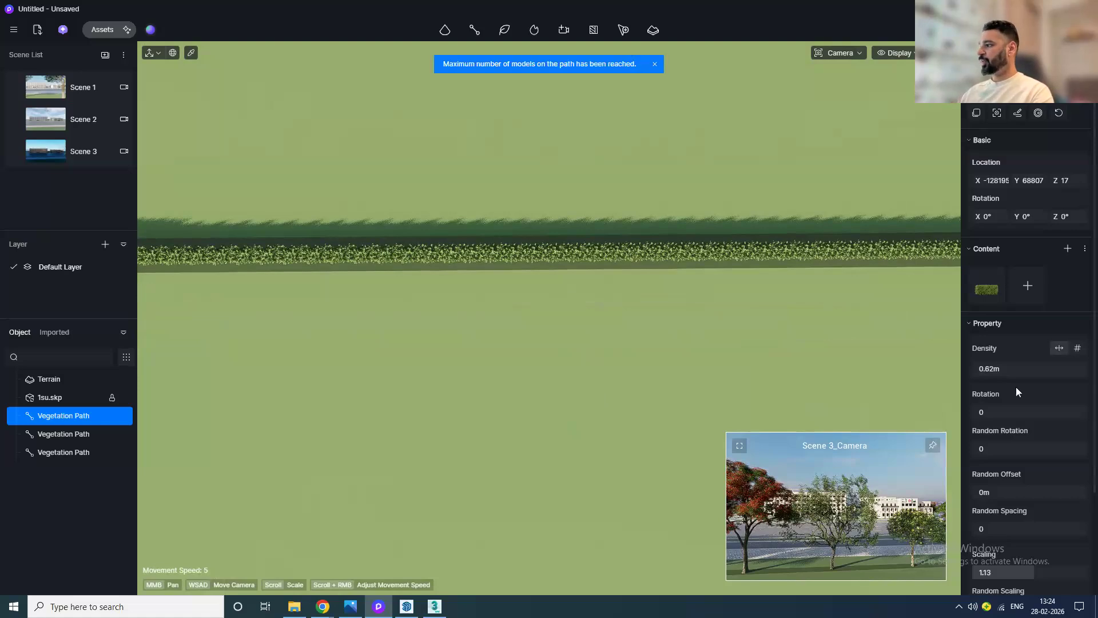
left_click_drag(1062, 365, 1092, 366)
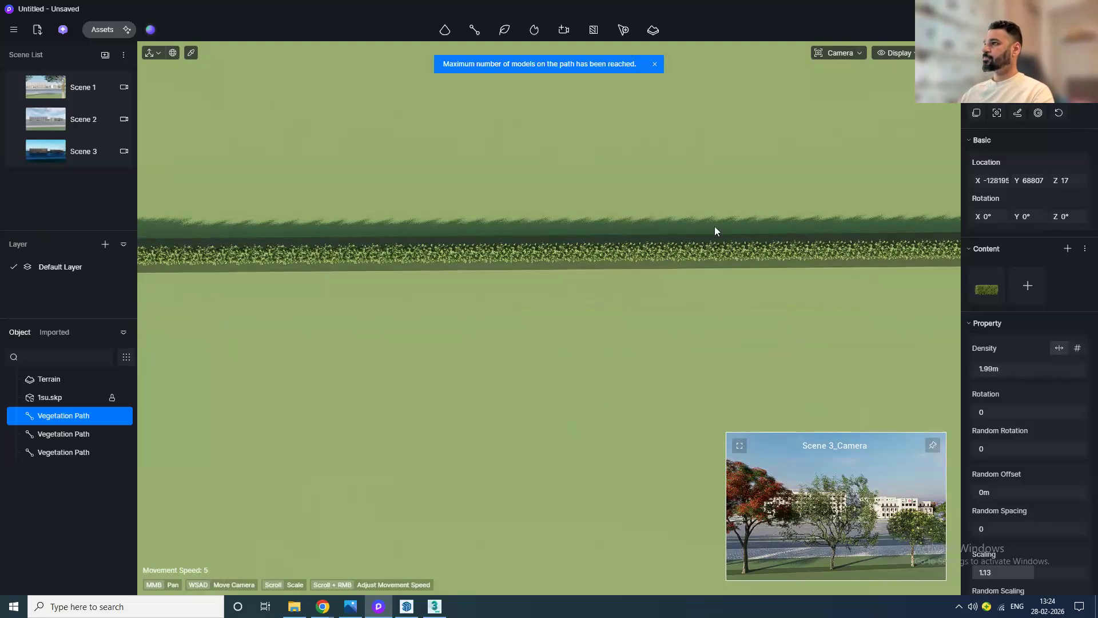
mouse_move(1001, 369)
left_mouse_down()
mouse_move(1047, 370)
mouse_move(1013, 370)
left_mouse_up()
scroll(1017, 464, "down", 1)
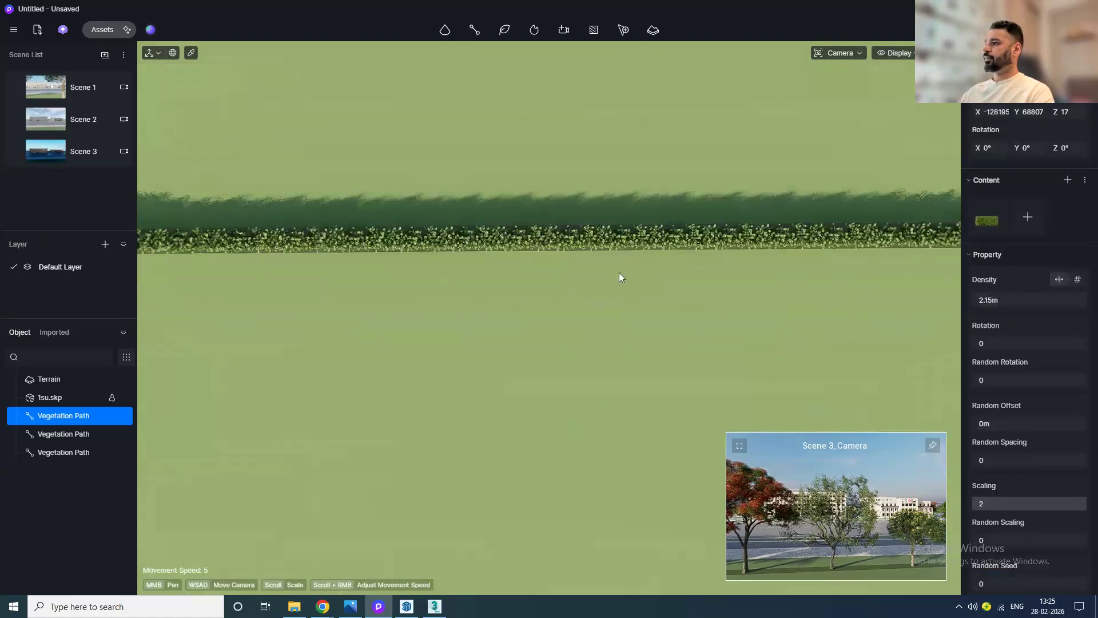
scroll(619, 278, "down", 4)
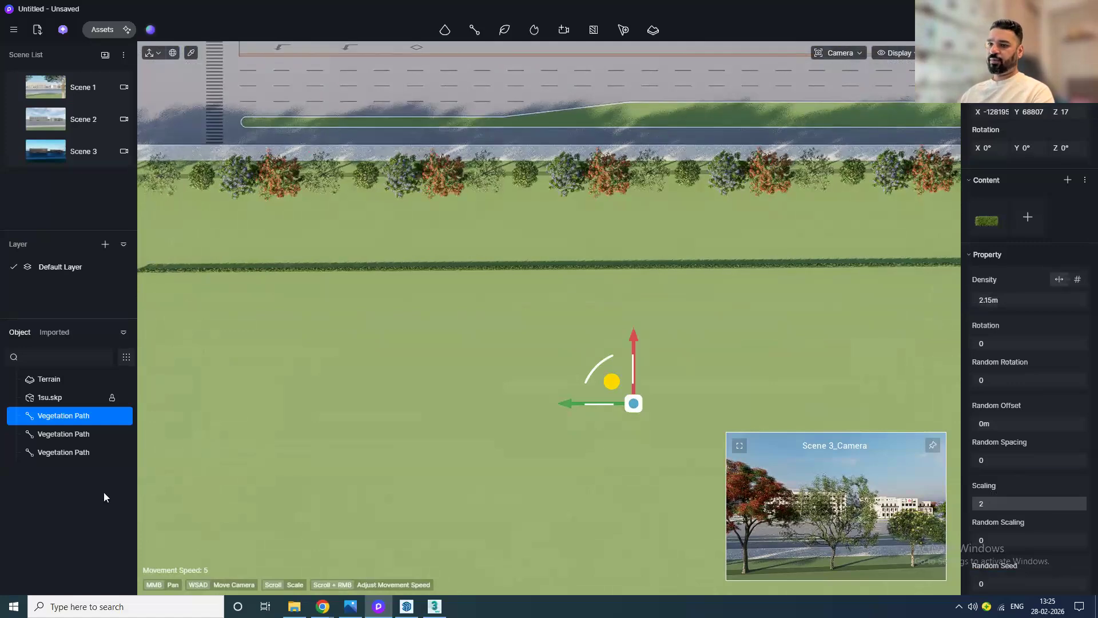
Step: Rename the selected vegetation path to Hedge
right_click(52, 418)
left_click(75, 489)
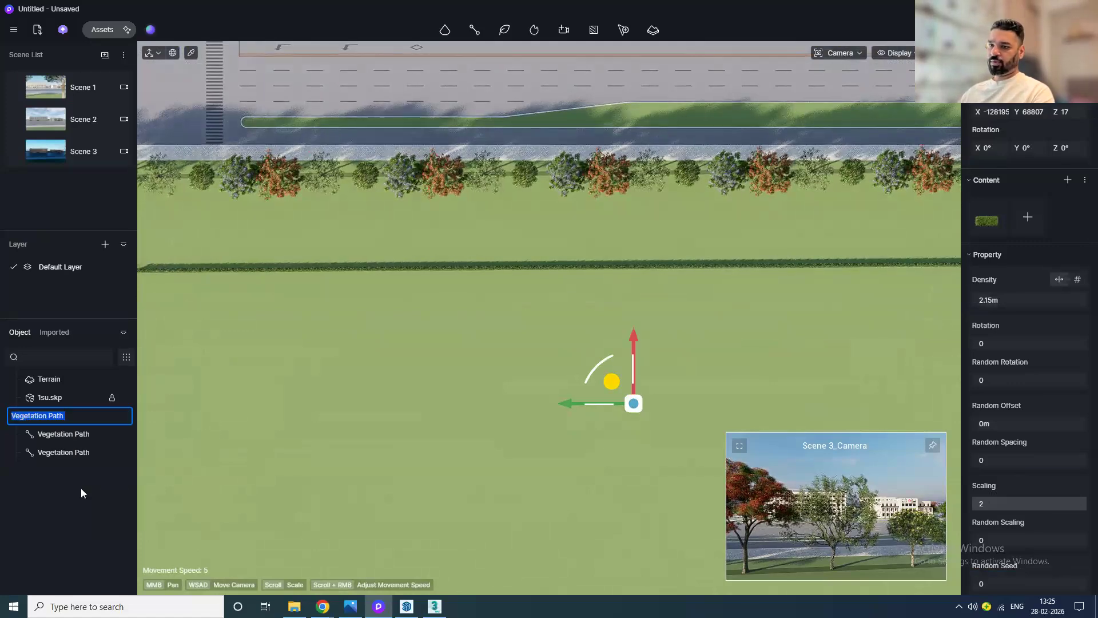
type("Hedge")
key("Return")
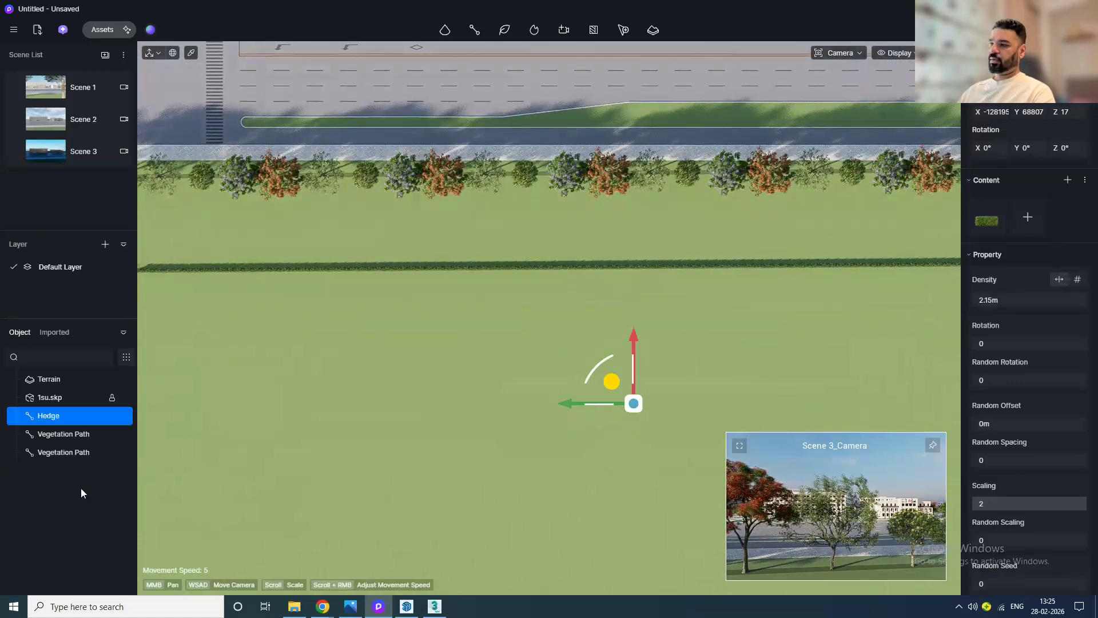
Step: Move the Hedge path closer to the roadside tree row
left_click_drag(633, 336, 640, 245)
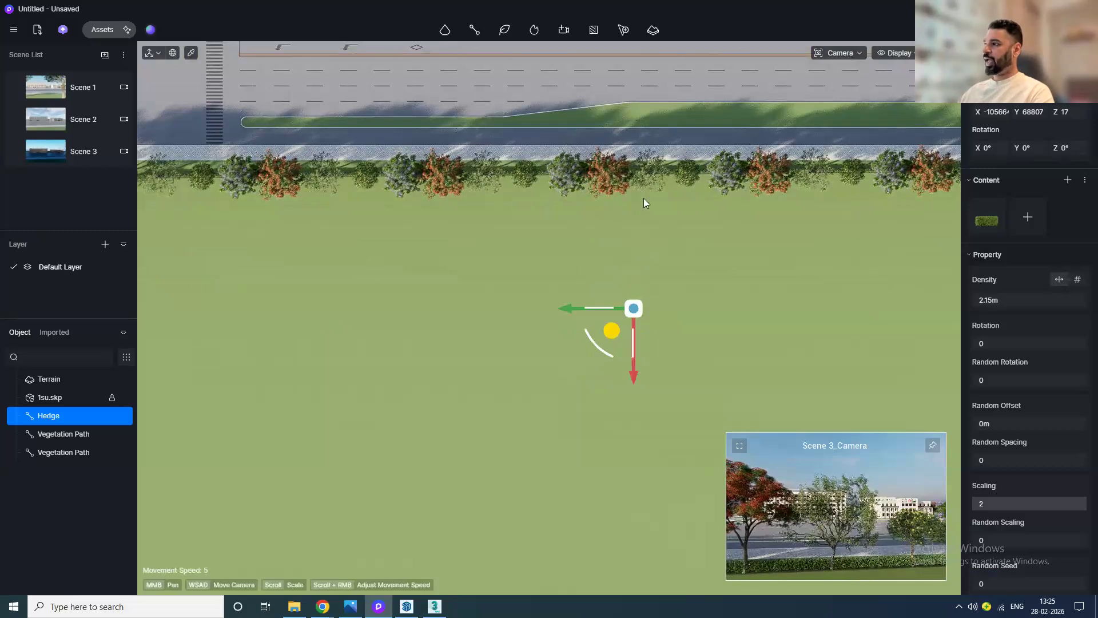
scroll(643, 198, "up", 4)
middle_click_drag(653, 270, 454, 335)
mouse_move(418, 425)
left_mouse_down()
mouse_move(427, 404)
mouse_move(428, 427)
left_mouse_up()
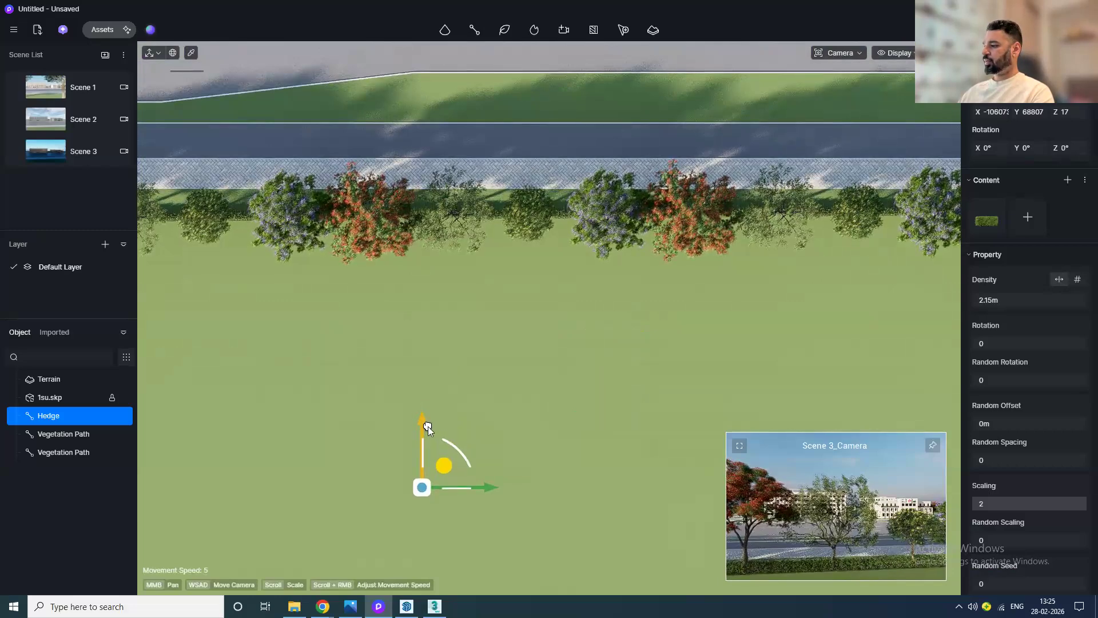
Step: Switch to Scene 1 and enable the camera's depth of field with aperture 10
left_click(24, 95)
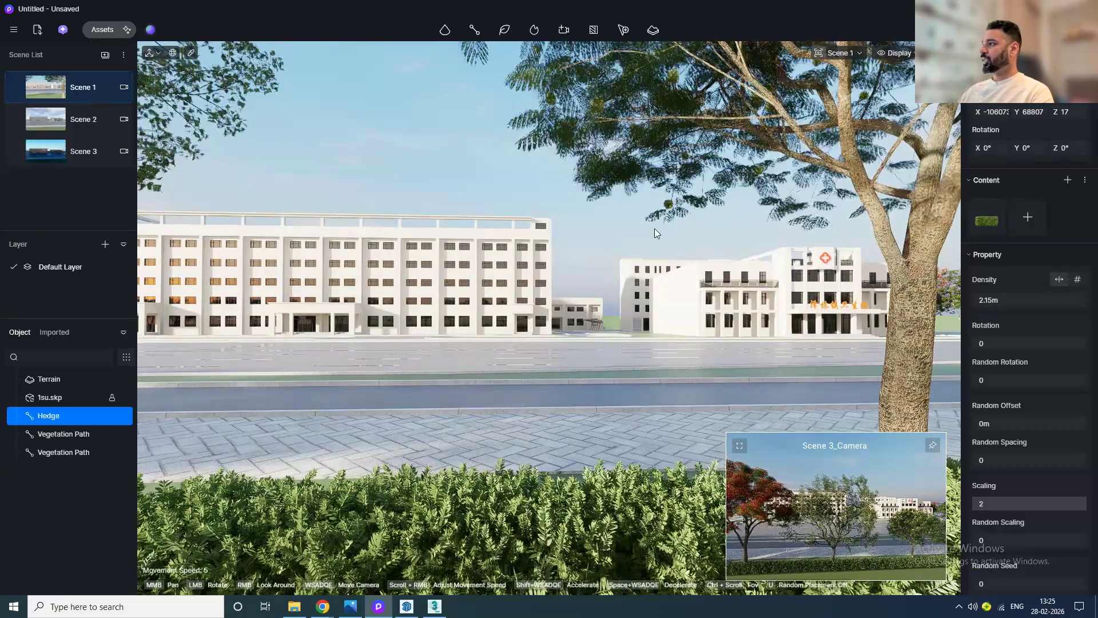
left_click(844, 53)
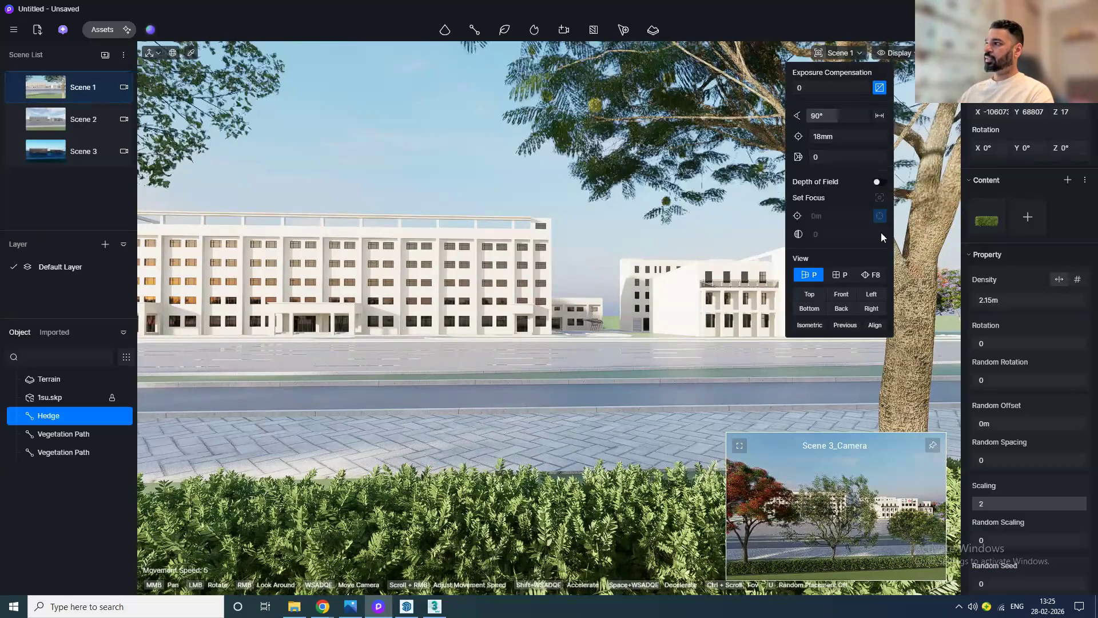
left_click(878, 182)
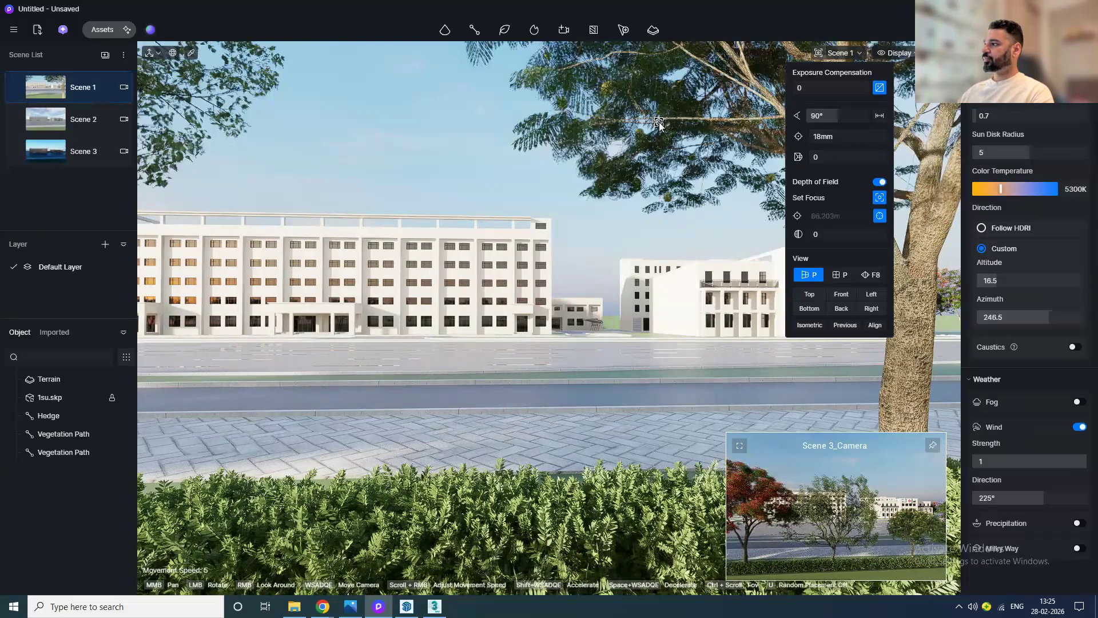
left_click_drag(841, 234, 885, 234)
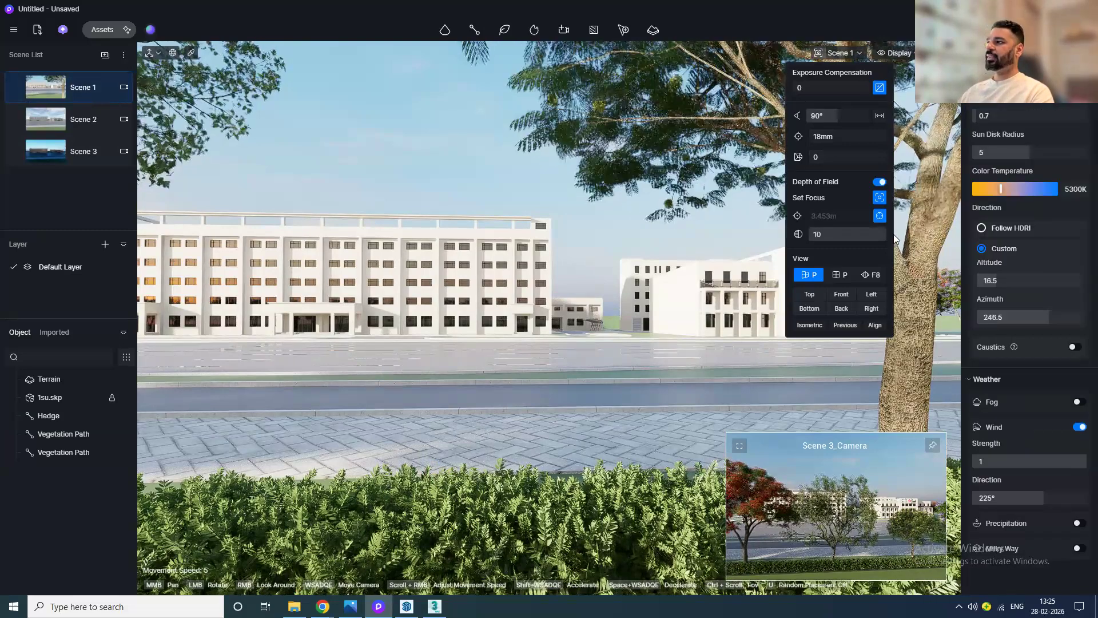
Step: Try focus points on the building and hedge, and set the aperture to 5.2
left_click(571, 259)
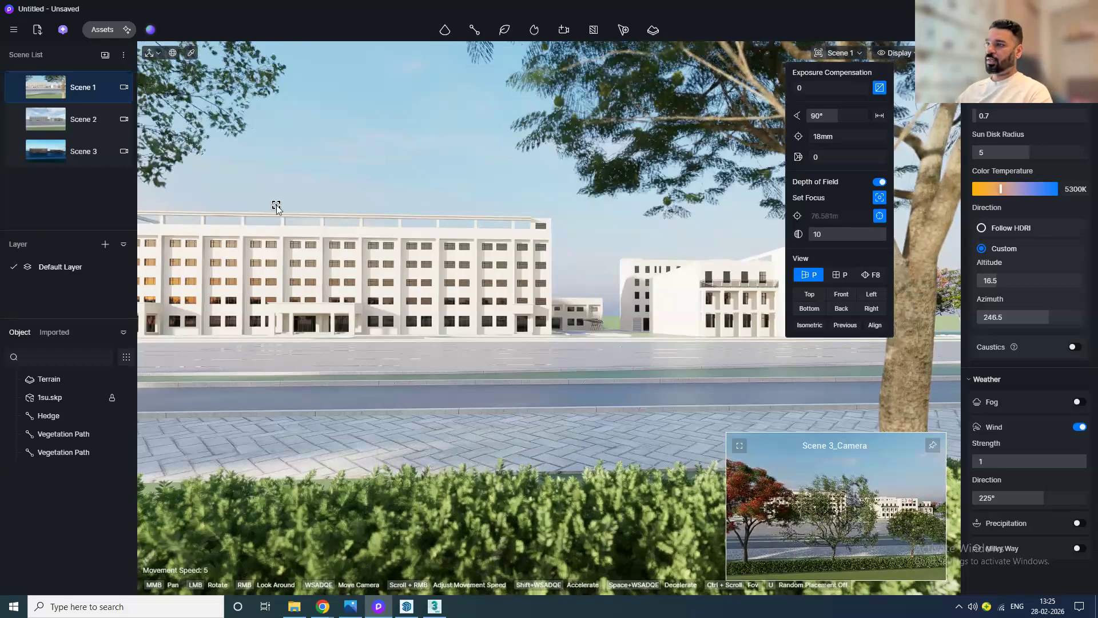
left_click(353, 251)
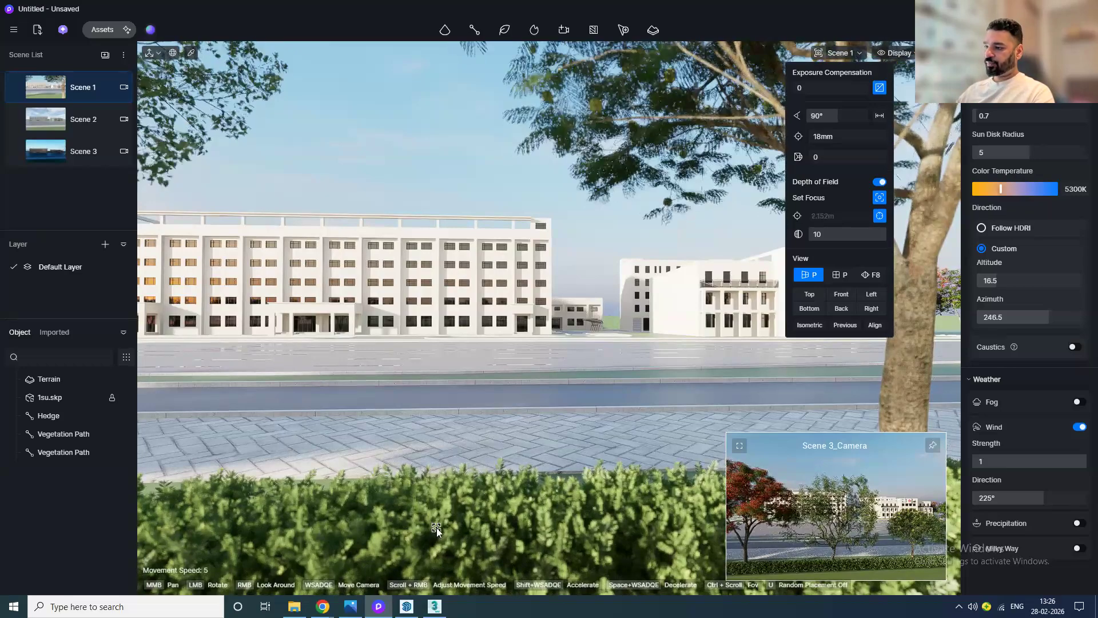
left_click(456, 537)
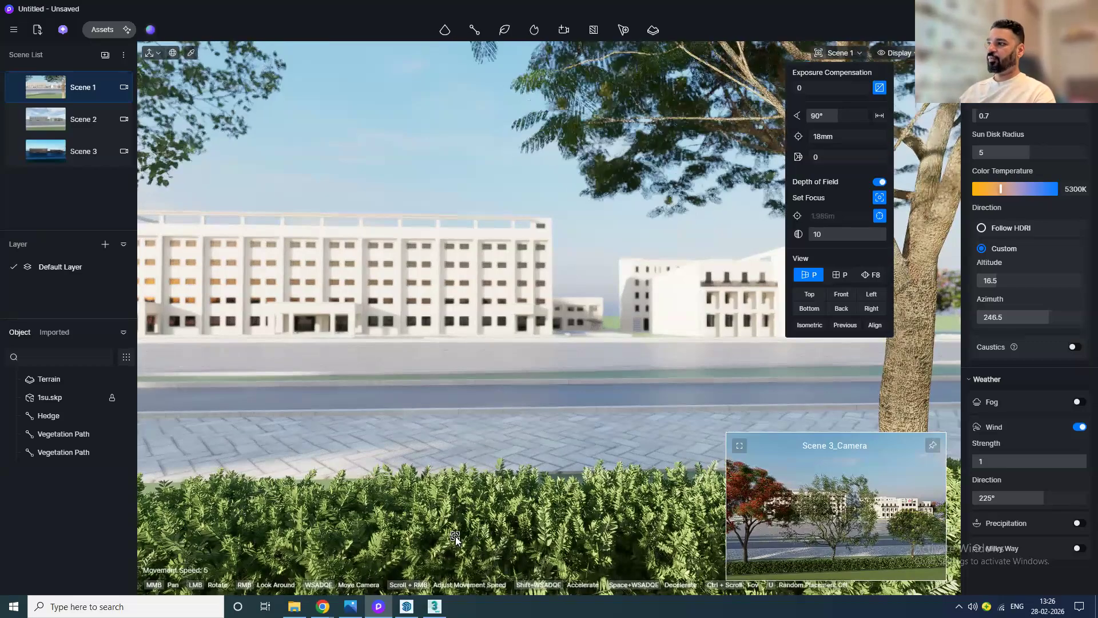
left_click(434, 256)
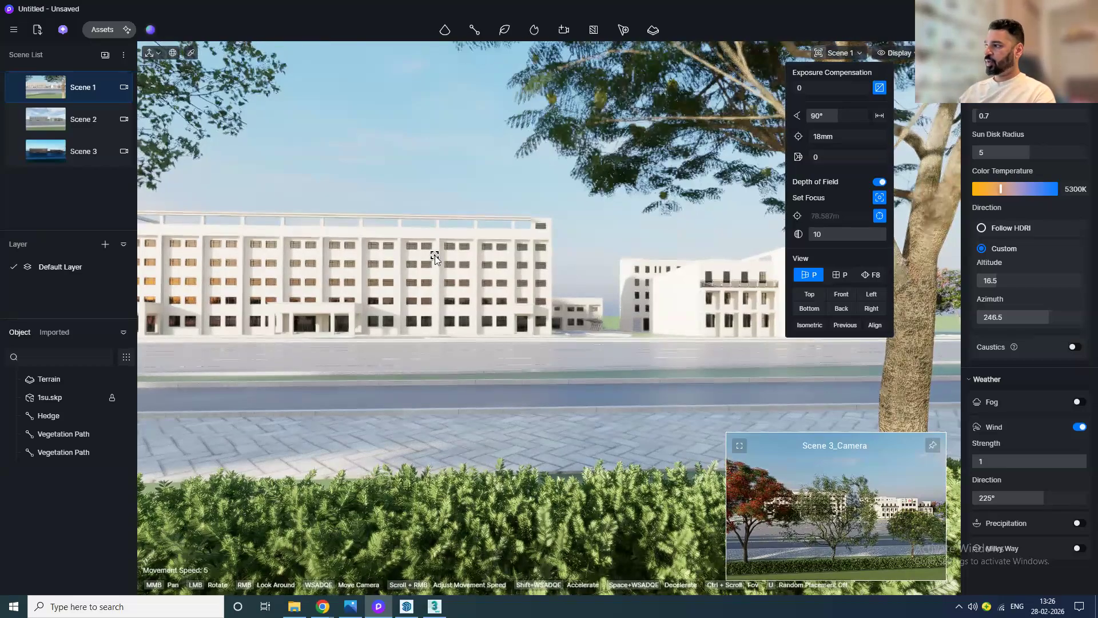
left_click_drag(836, 234, 806, 239)
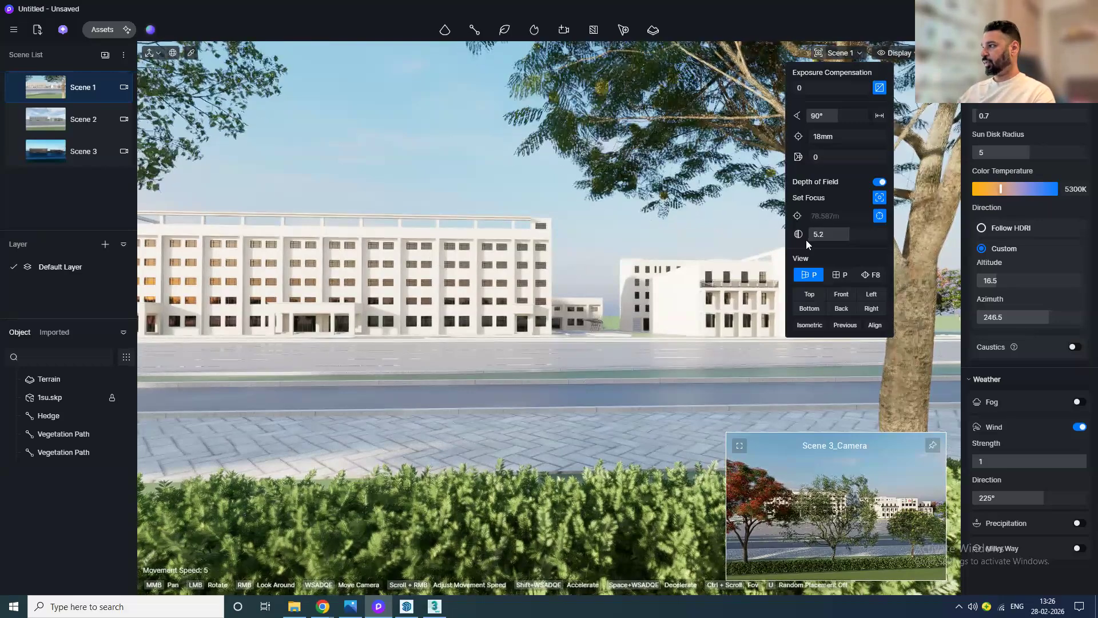
Step: Turn off depth of field and update Scene 1 with the current view
left_click(880, 182)
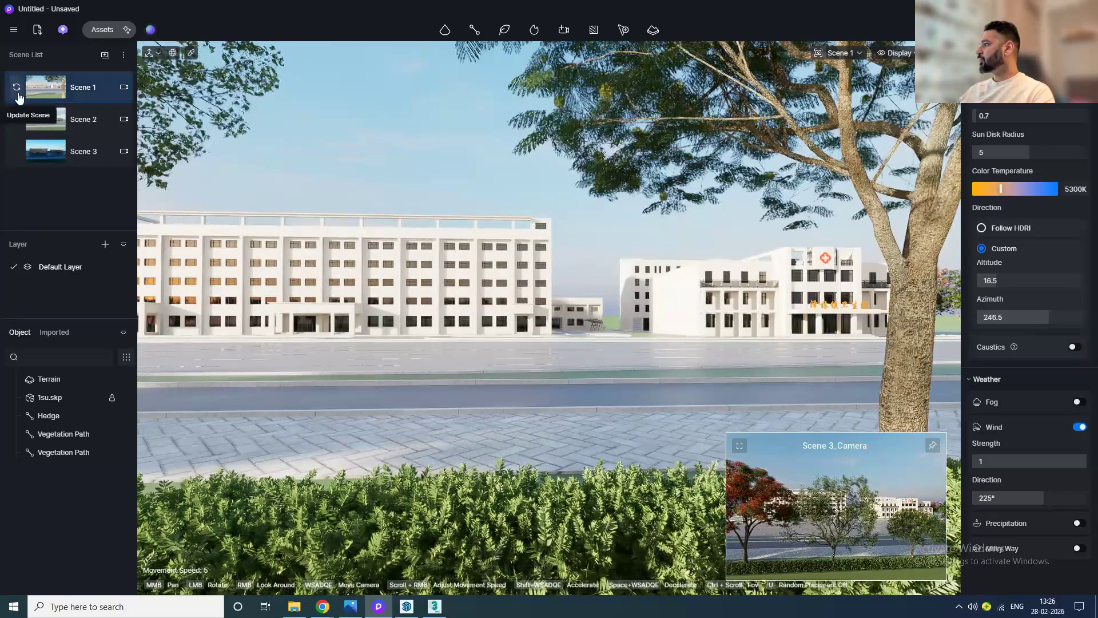
left_click(18, 94)
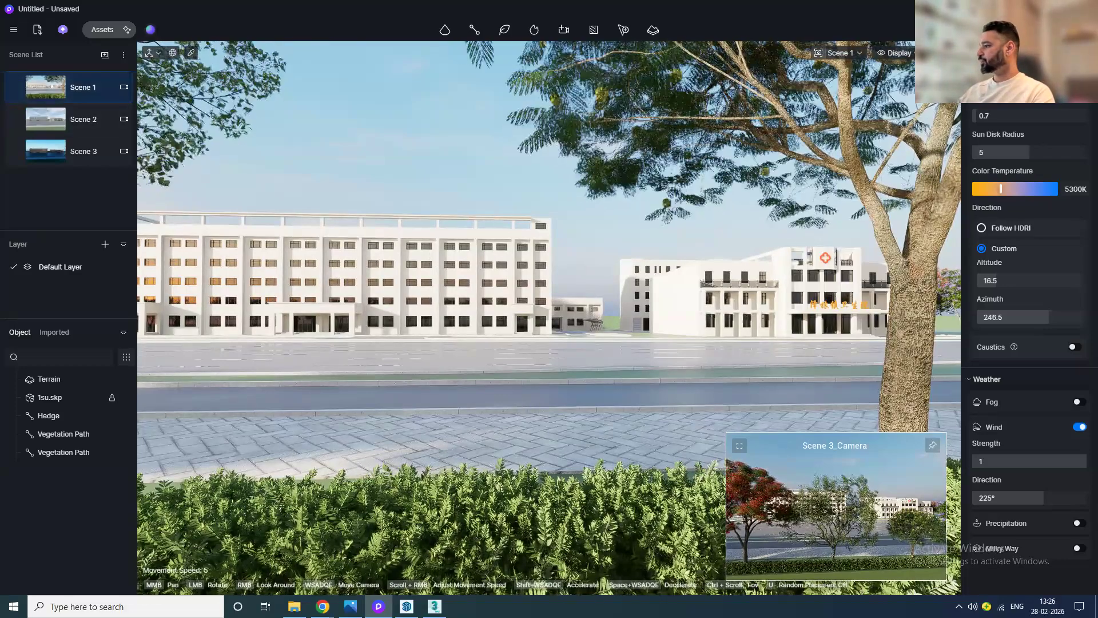
Step: Raise the sunlight intensity to 0.8, then switch to Scene 2 and back to Scene 1
scroll(1035, 241, "up", 6)
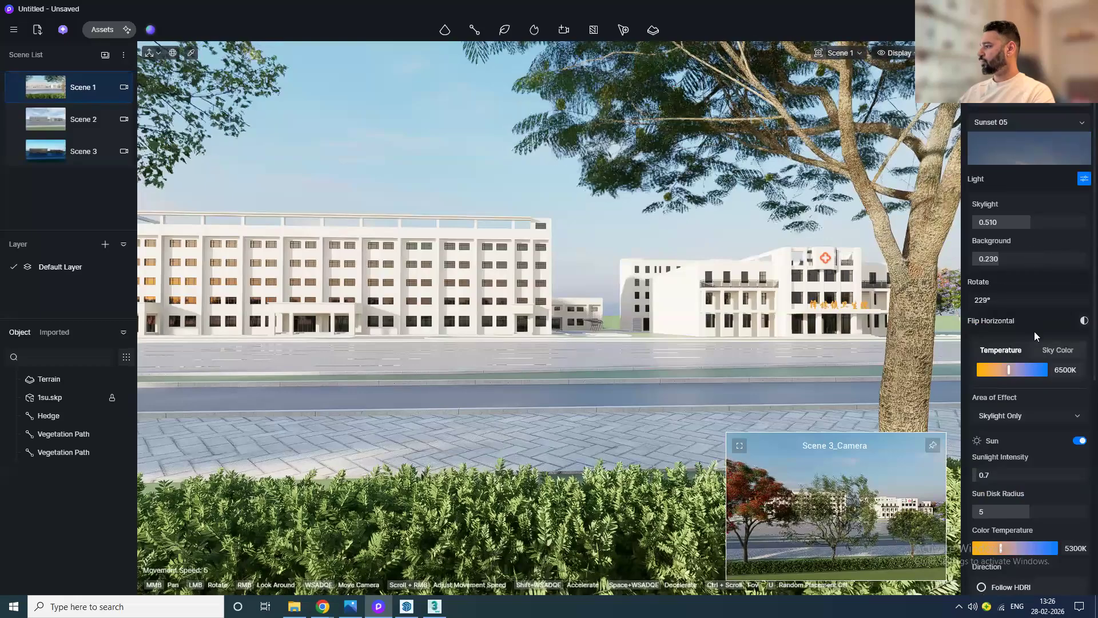
scroll(1034, 384, "down", 2)
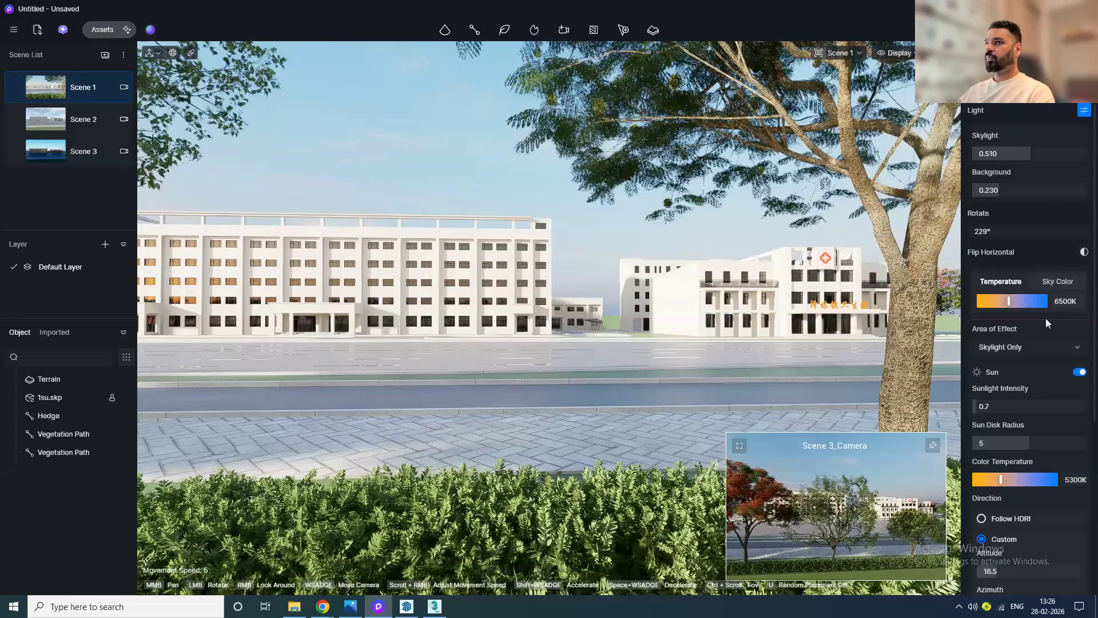
scroll(1046, 318, "down", 1)
left_click_drag(1024, 372, 1008, 373)
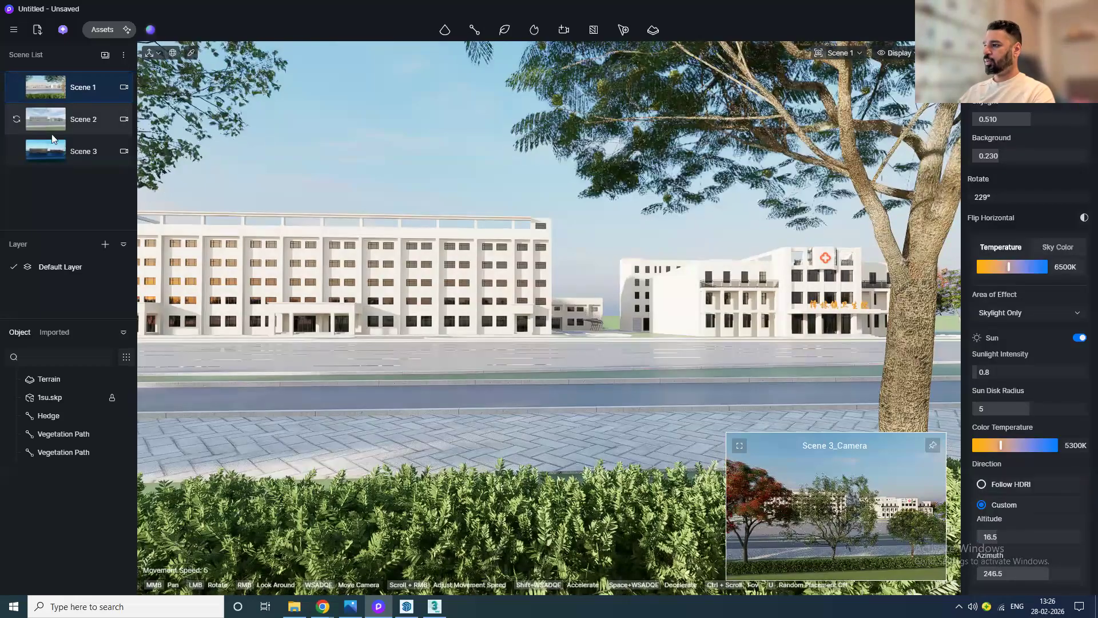
left_click(52, 135)
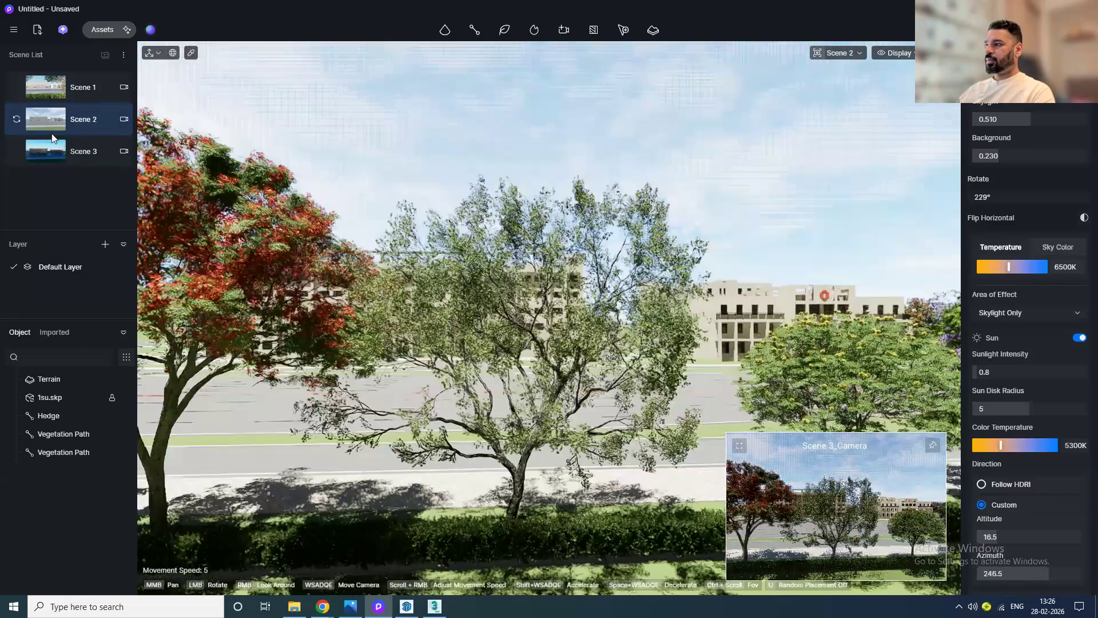
left_click(54, 97)
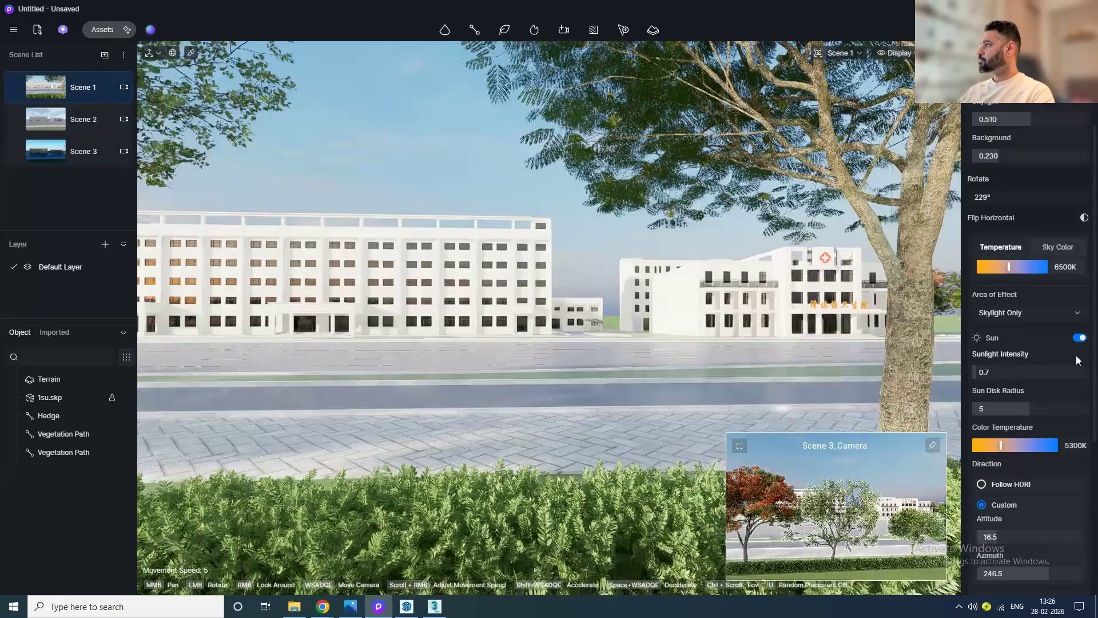
Step: In post-processing, set contrast to 0.35, highlight local exposure to 0.1 and shadow local exposure to 0.23
scroll(1076, 356, "up", 3)
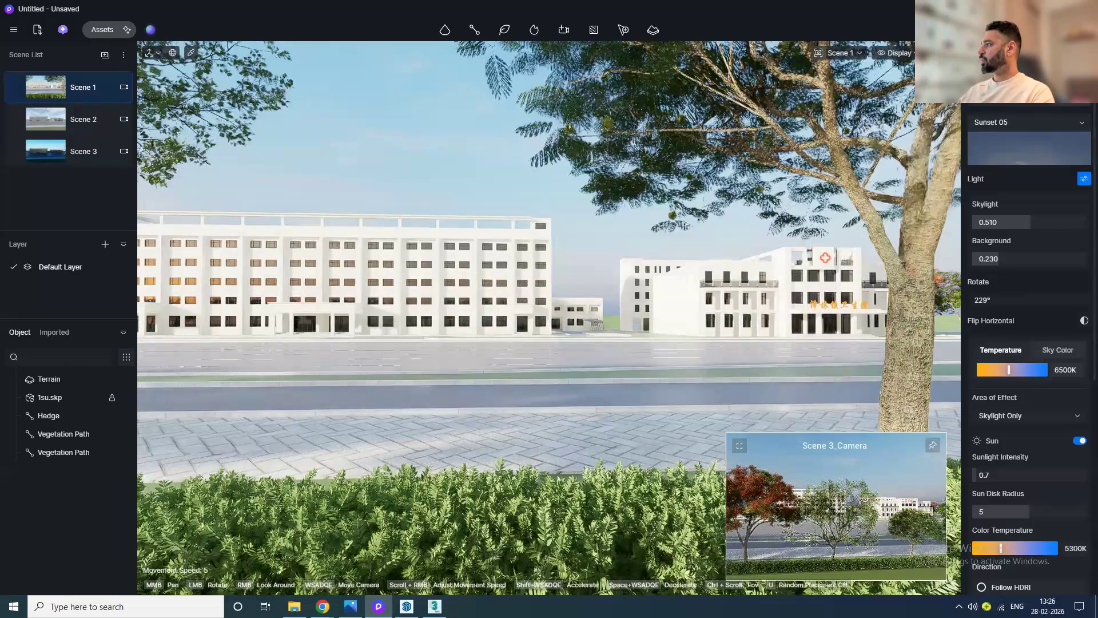
left_click(1058, 55)
left_click(1080, 125)
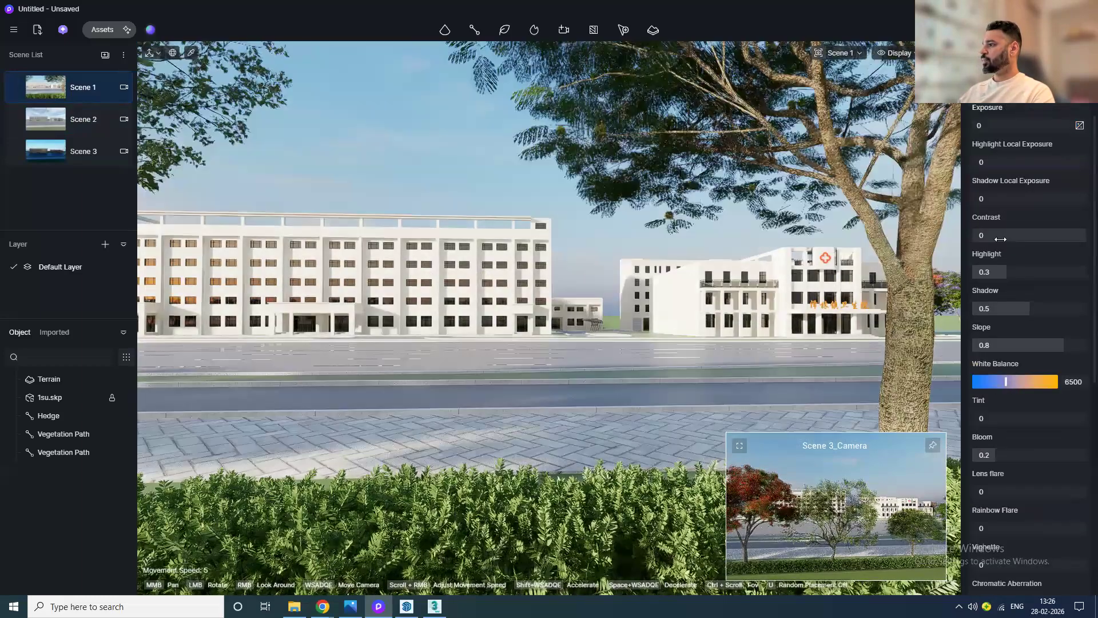
left_click_drag(1000, 239, 1022, 241)
left_click_drag(988, 125, 990, 126)
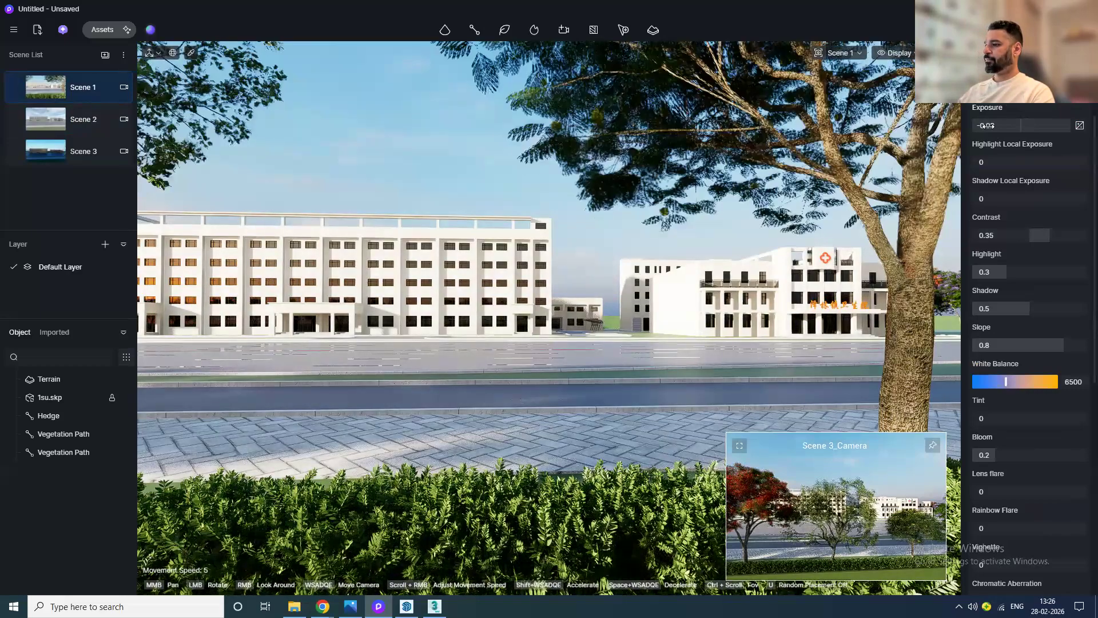
left_click_drag(1010, 163, 1015, 165)
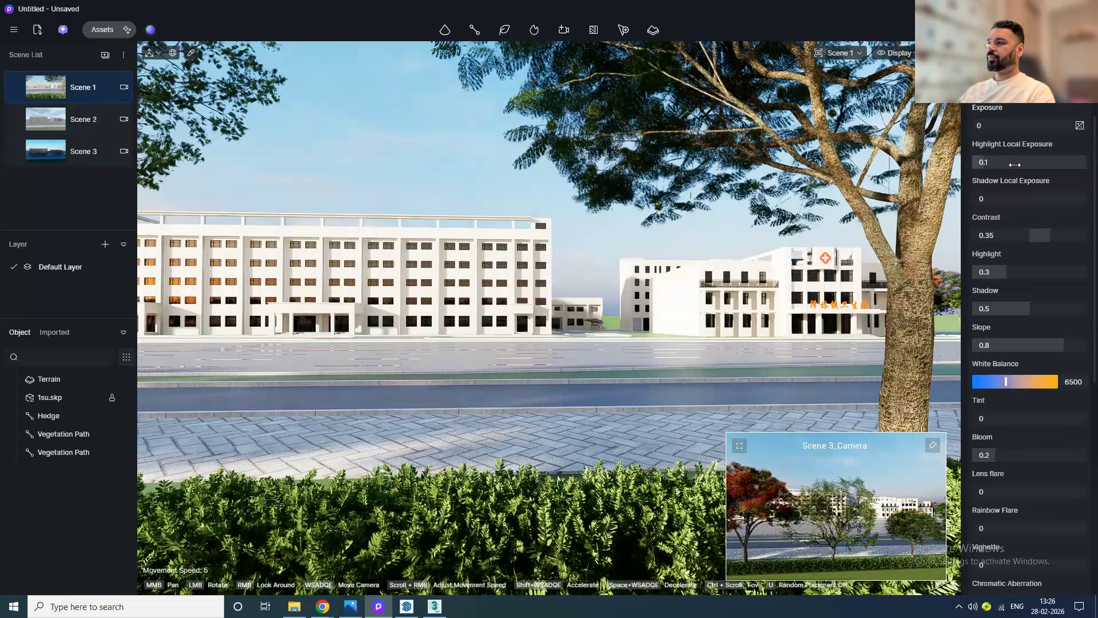
left_click_drag(1022, 200, 1025, 202)
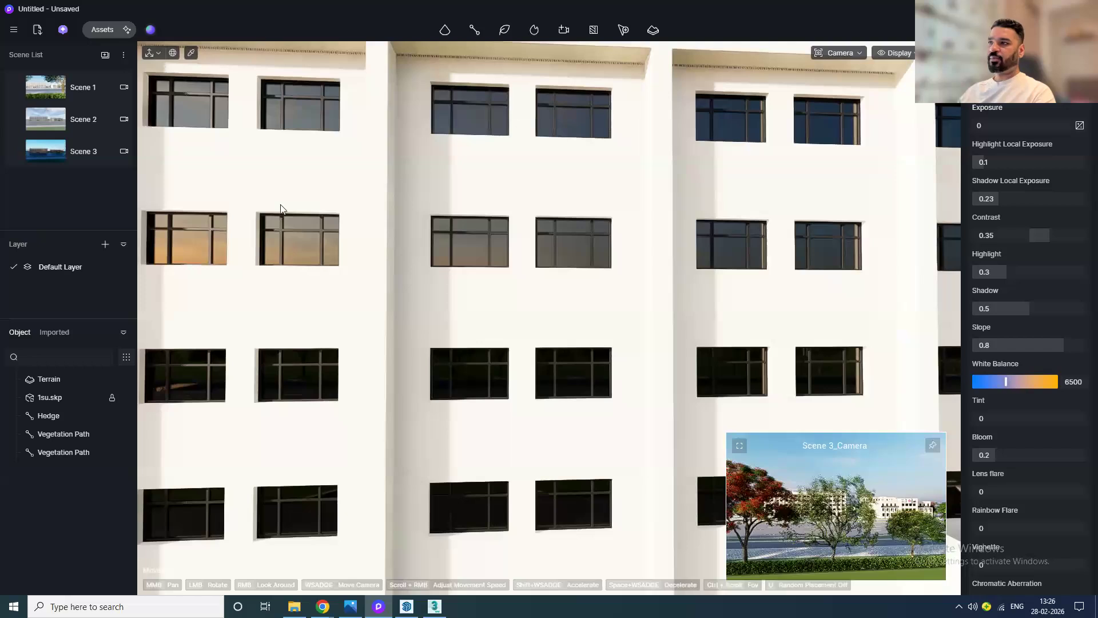
Step: Apply the Blue Curtain Wall Glass material from the online glass library to the building's windows
scroll(299, 224, "up", 2)
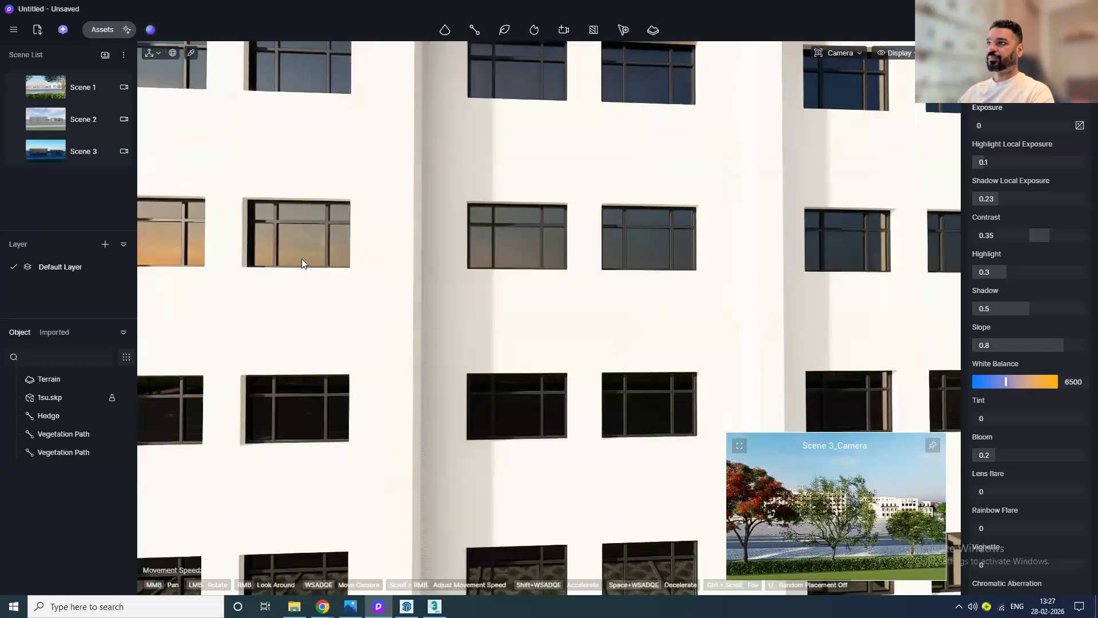
scroll(312, 196, "down", 3)
left_click(103, 29)
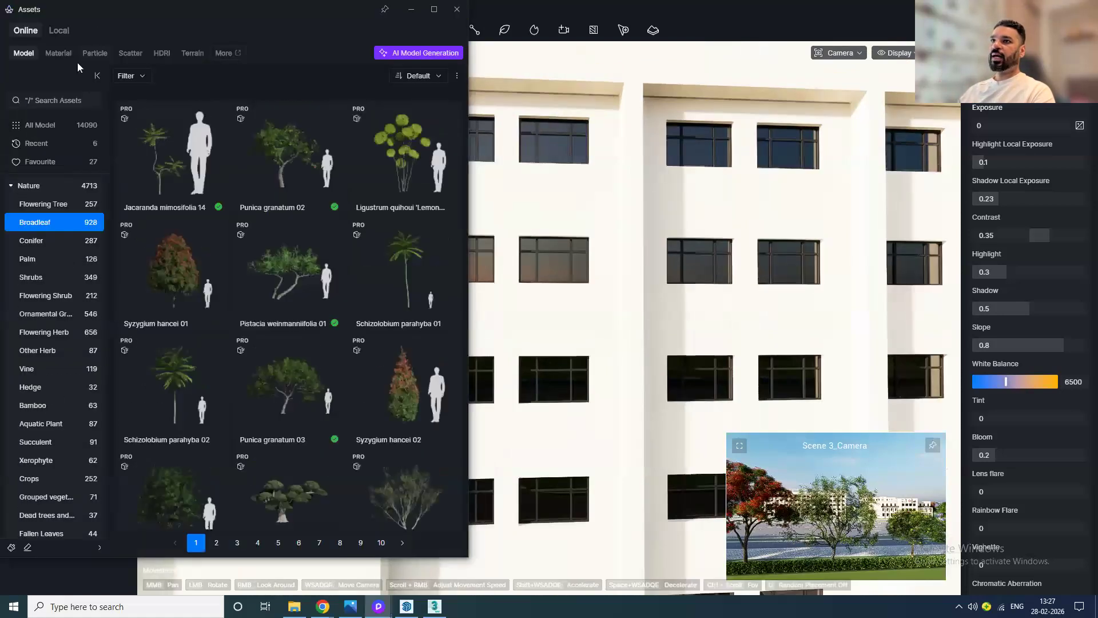
left_click(55, 57)
left_click(26, 240)
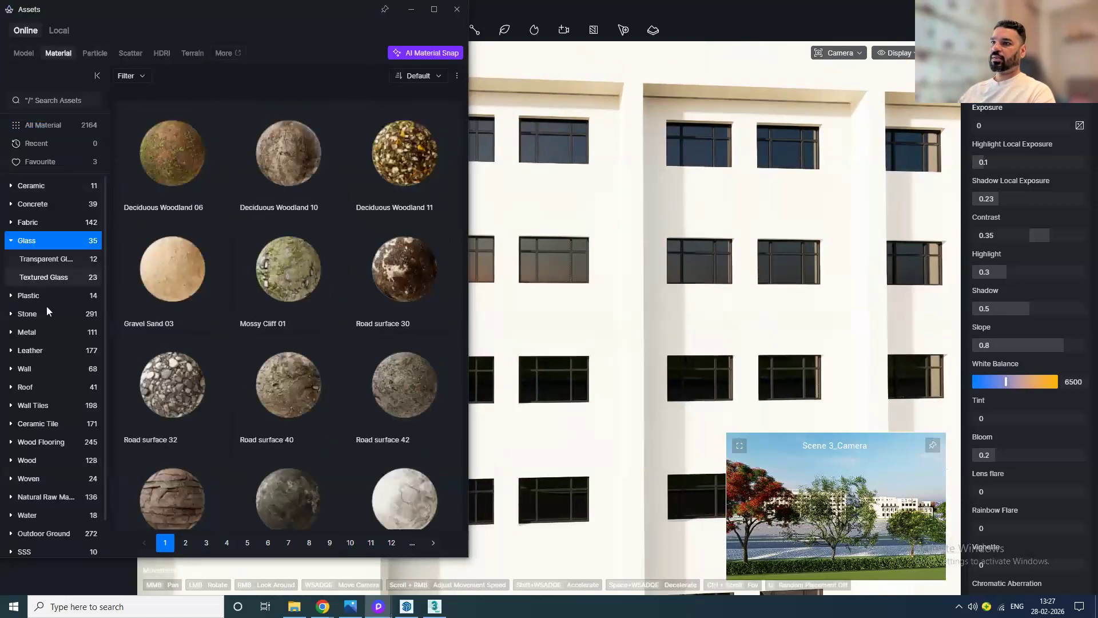
left_click(170, 173)
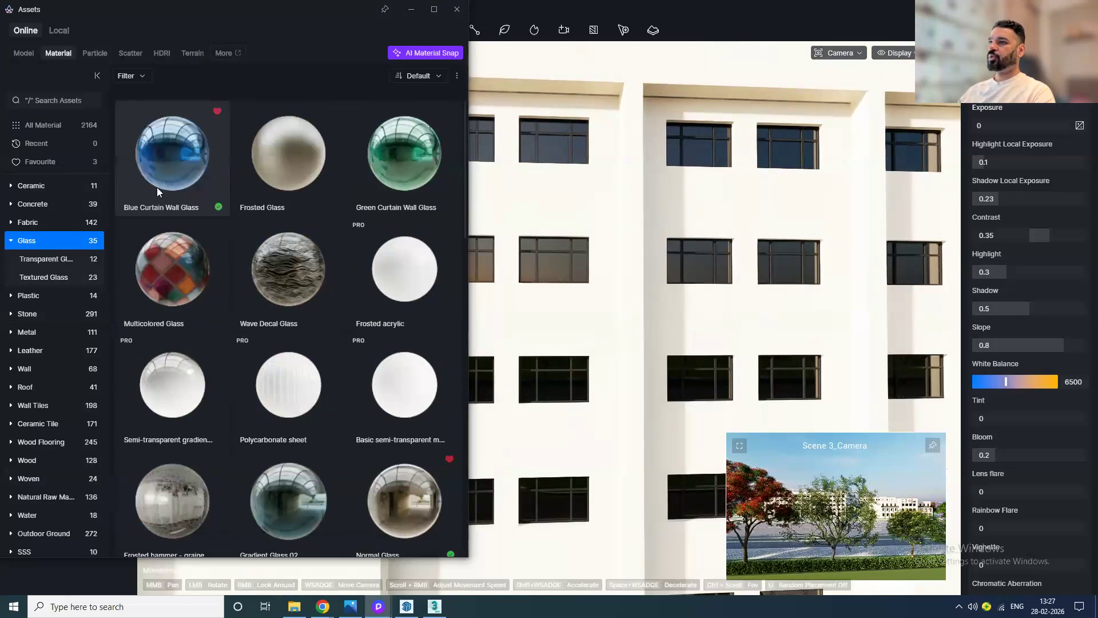
left_click(455, 9)
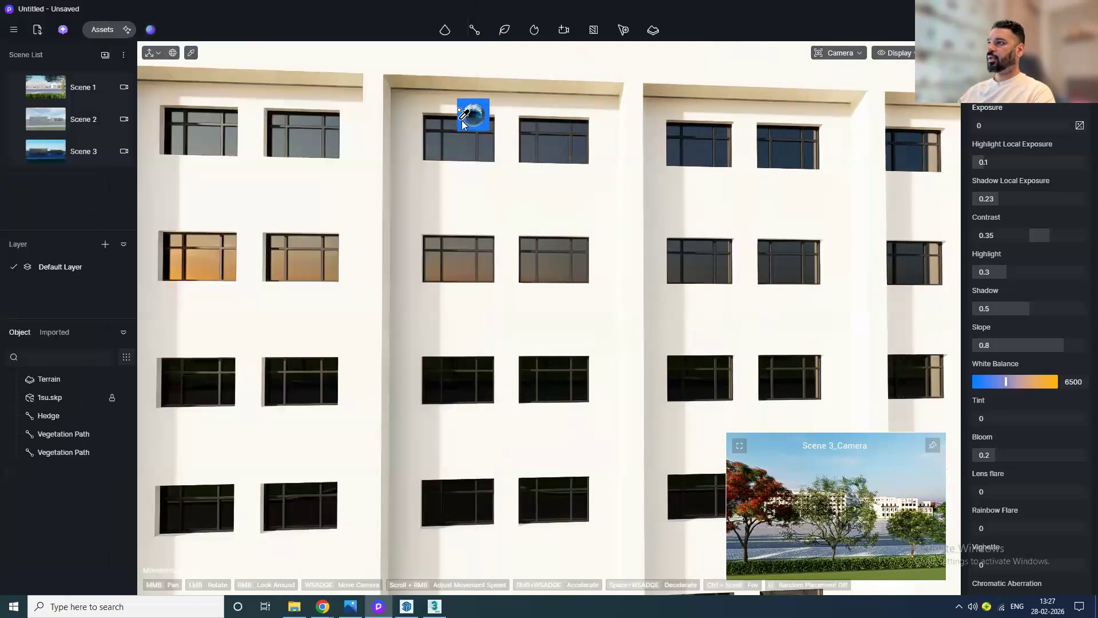
left_click(468, 130)
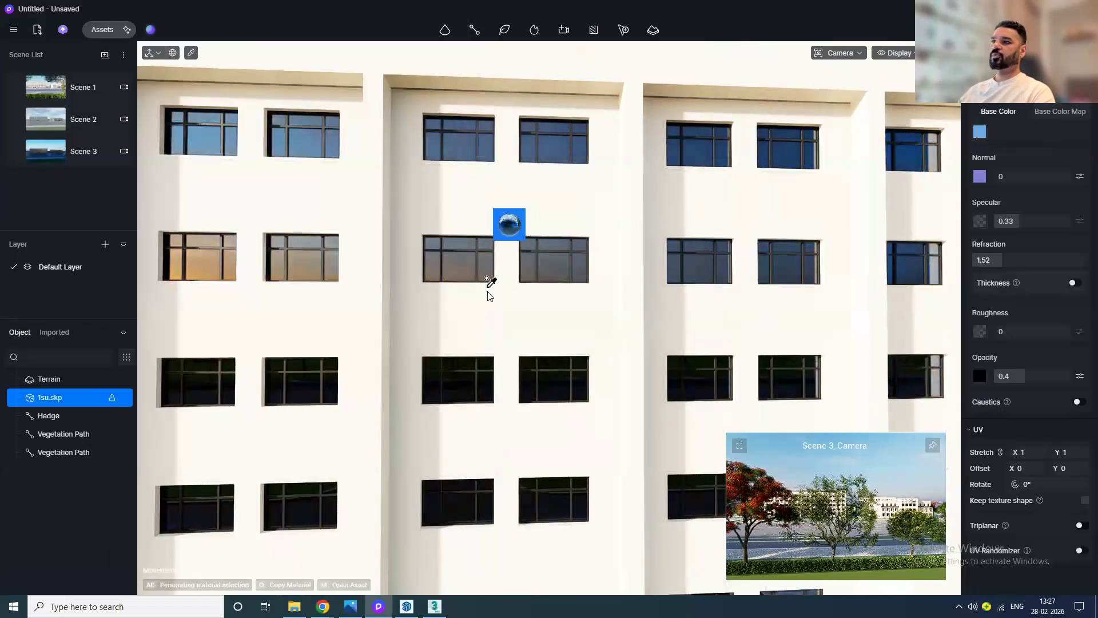
key("Escape")
Step: Apply the Really stone paint02 wall material from the online library to the building's exterior walls
scroll(452, 209, "up", 5)
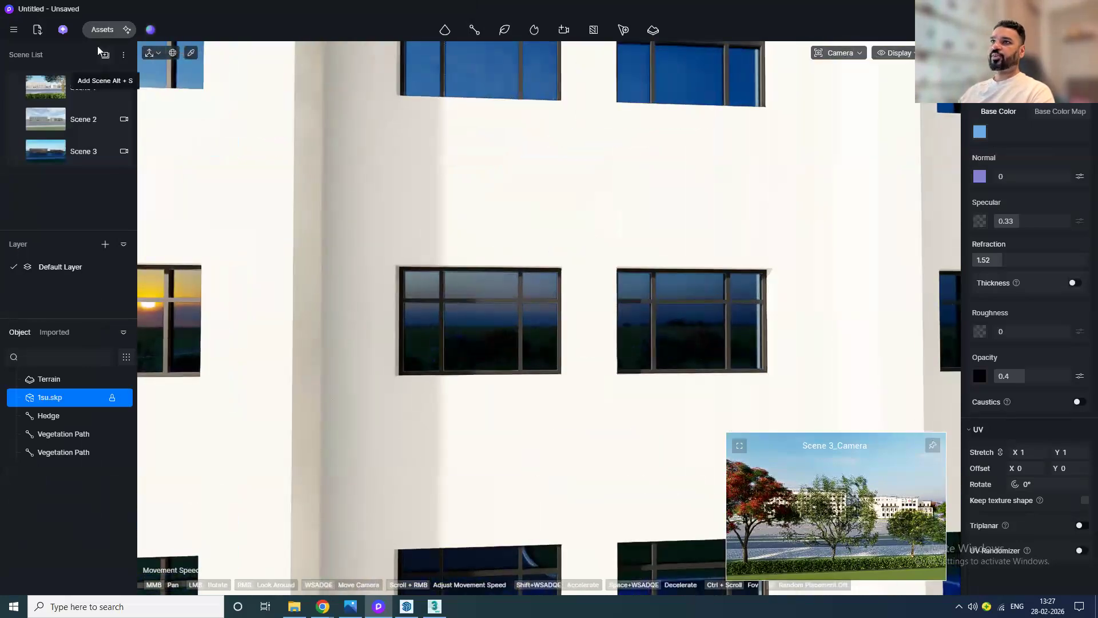
left_click(99, 30)
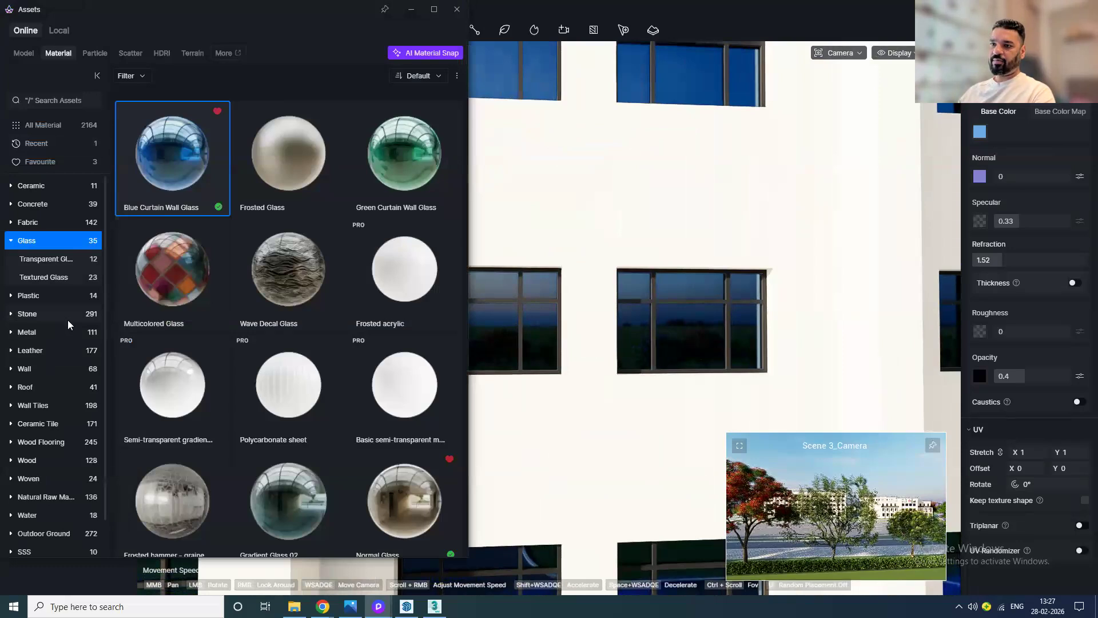
left_click(45, 369)
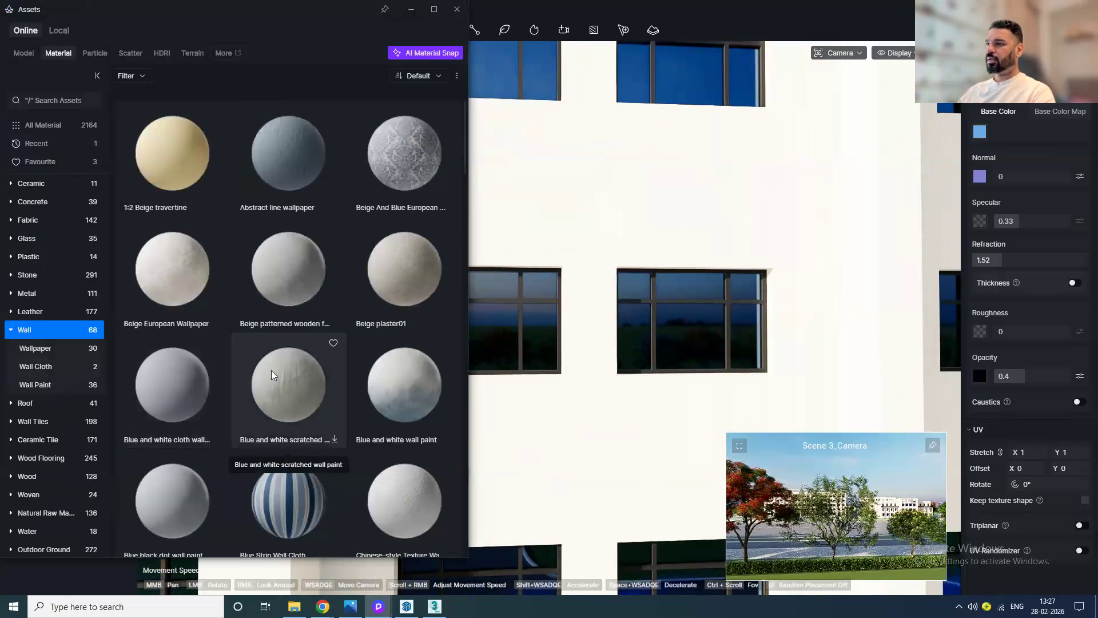
scroll(272, 370, "down", 1)
scroll(280, 371, "down", 6)
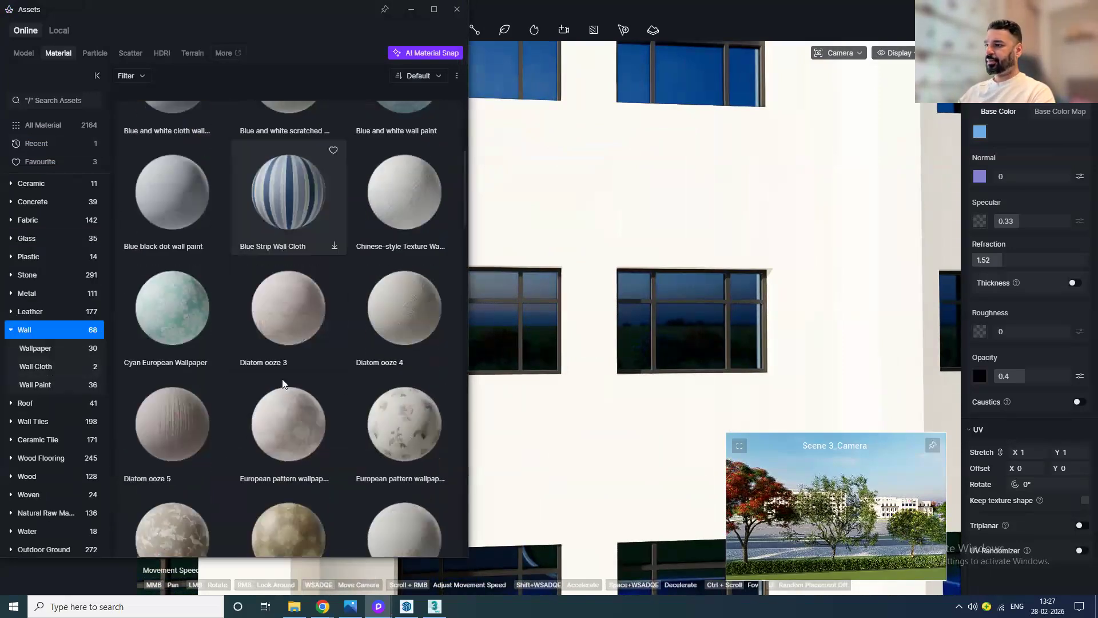
scroll(283, 379, "down", 7)
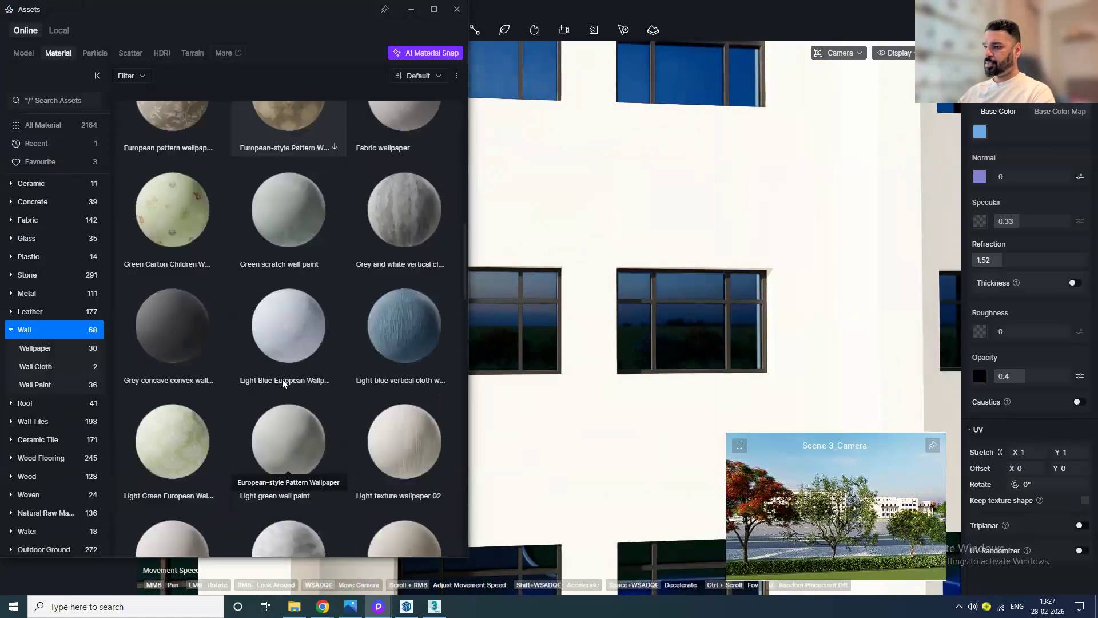
scroll(283, 378, "down", 1)
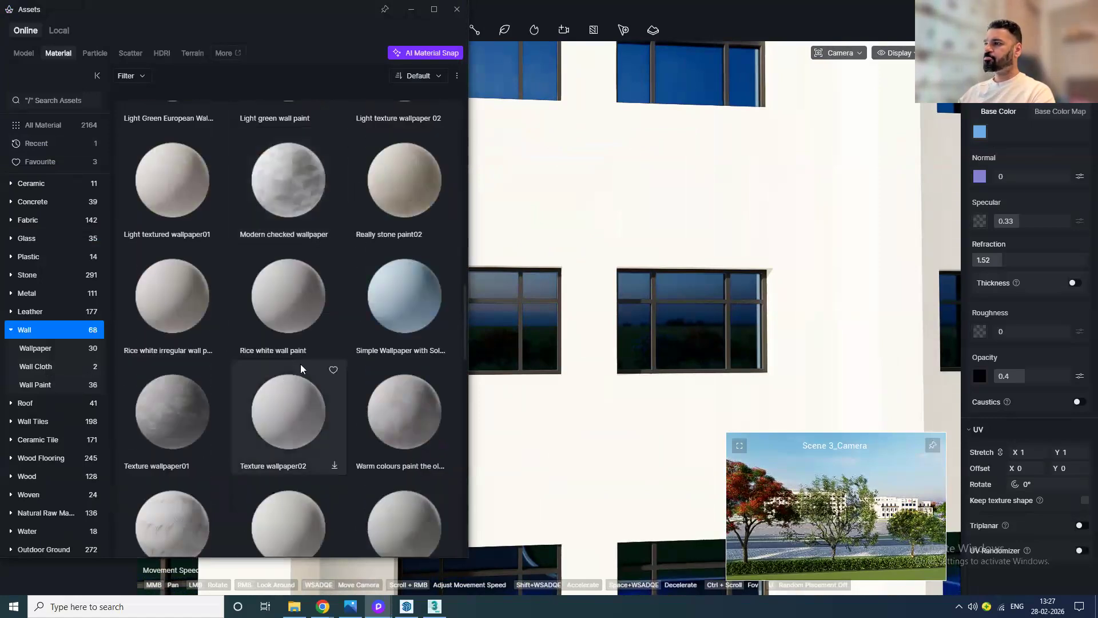
left_click(423, 207)
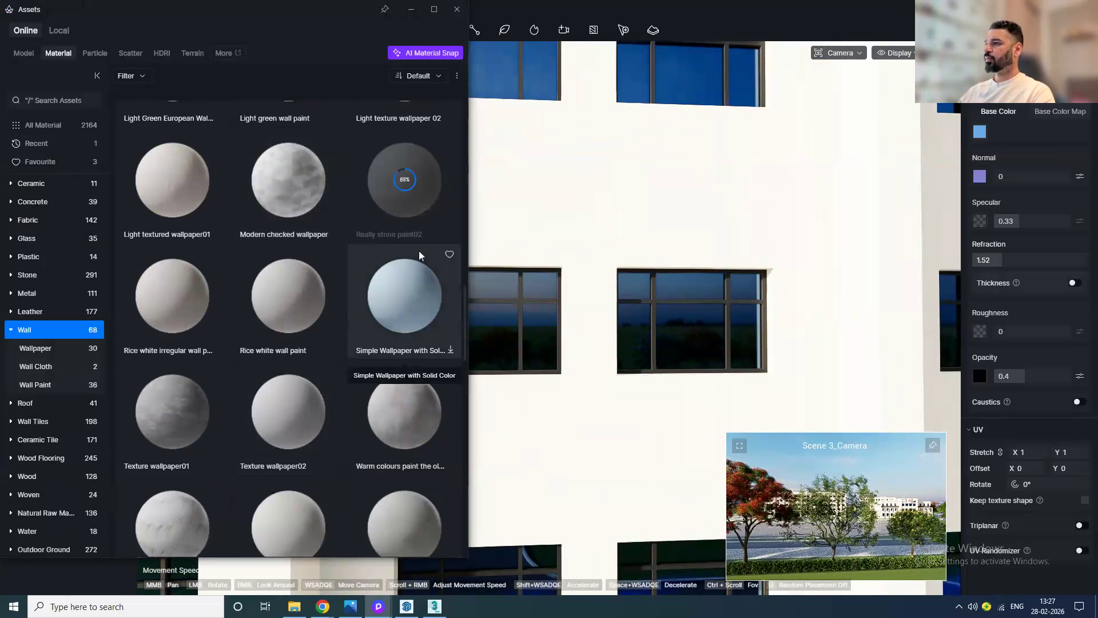
left_click(457, 9)
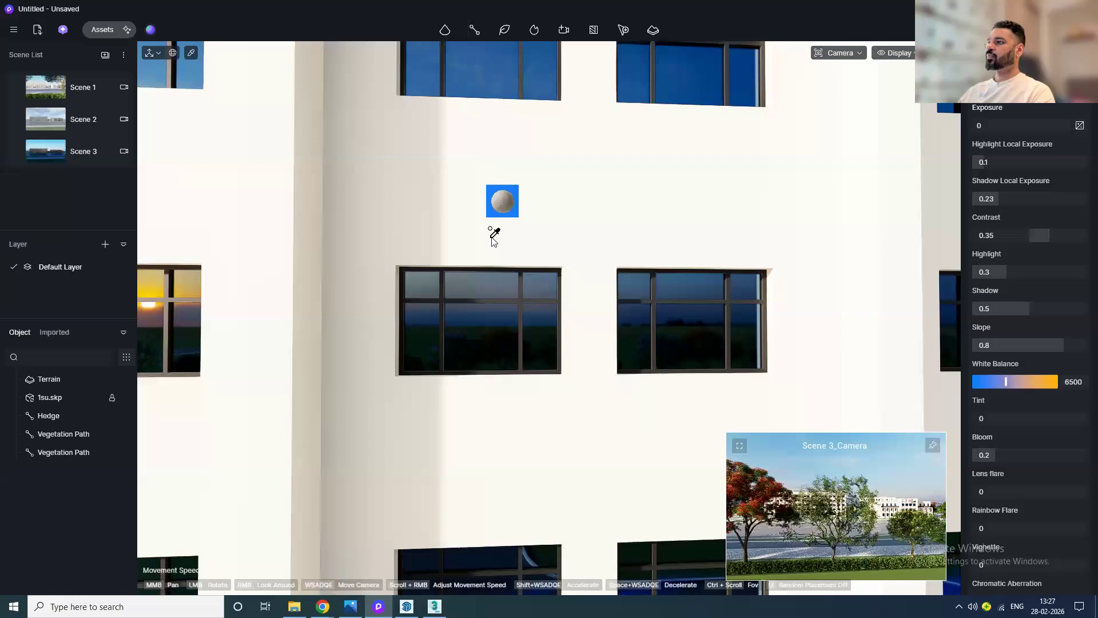
left_click(494, 241)
scroll(356, 263, "up", 6)
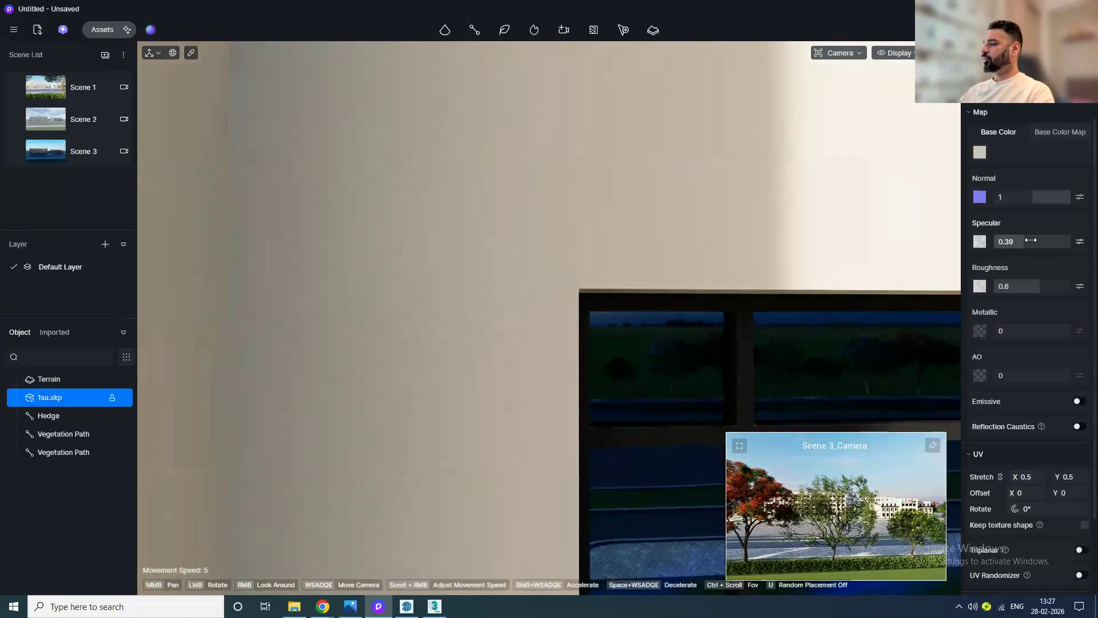
Step: From Scene 1 in top view, apply the asphalt 01 outdoor ground material to the road surface
left_click(42, 81)
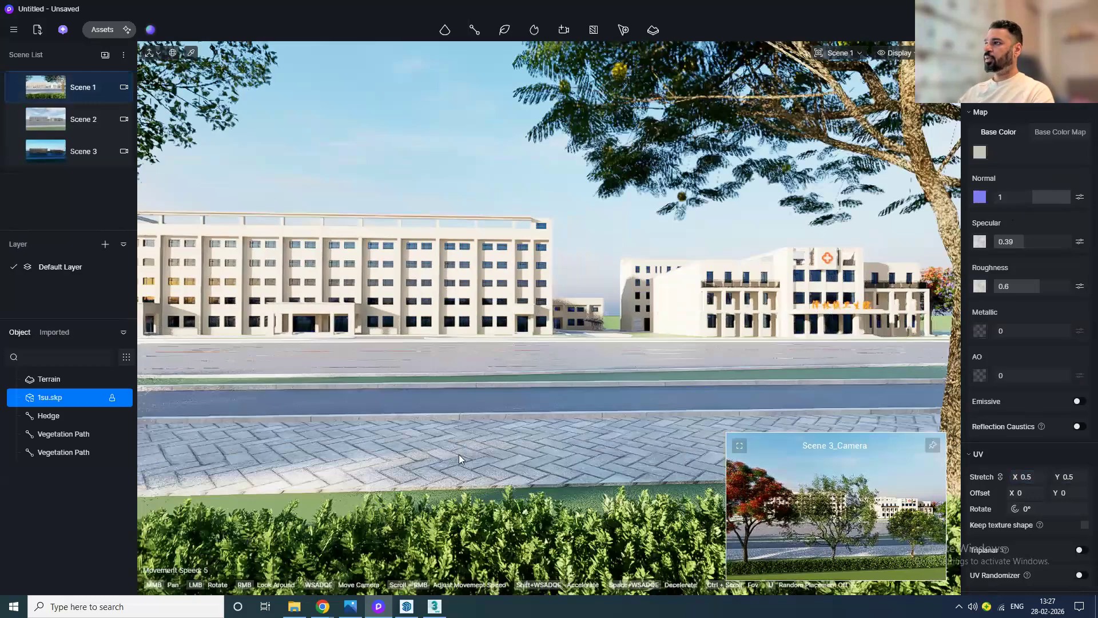
scroll(469, 420, "down", 3)
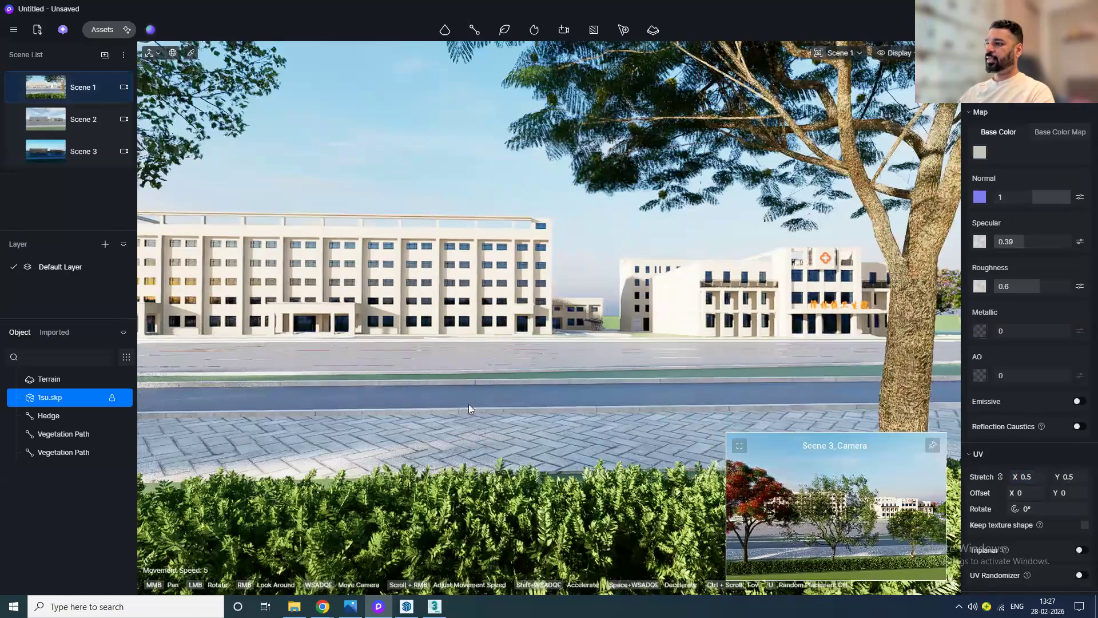
key("5")
middle_click_drag(490, 442, 489, 463)
scroll(459, 318, "up", 5)
left_click(102, 29)
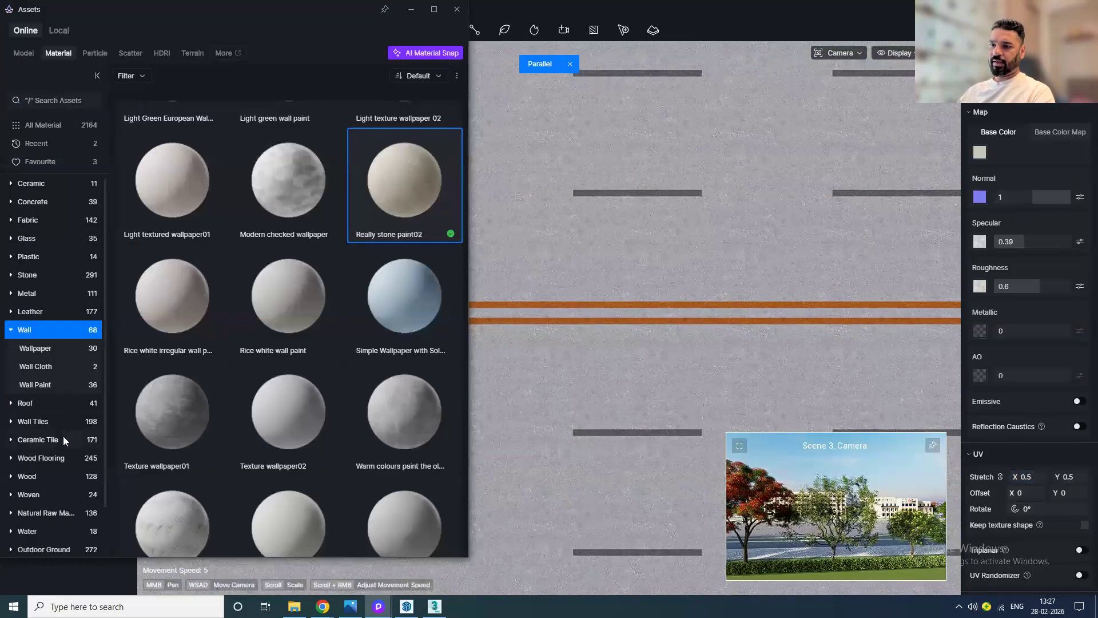
left_click(46, 489)
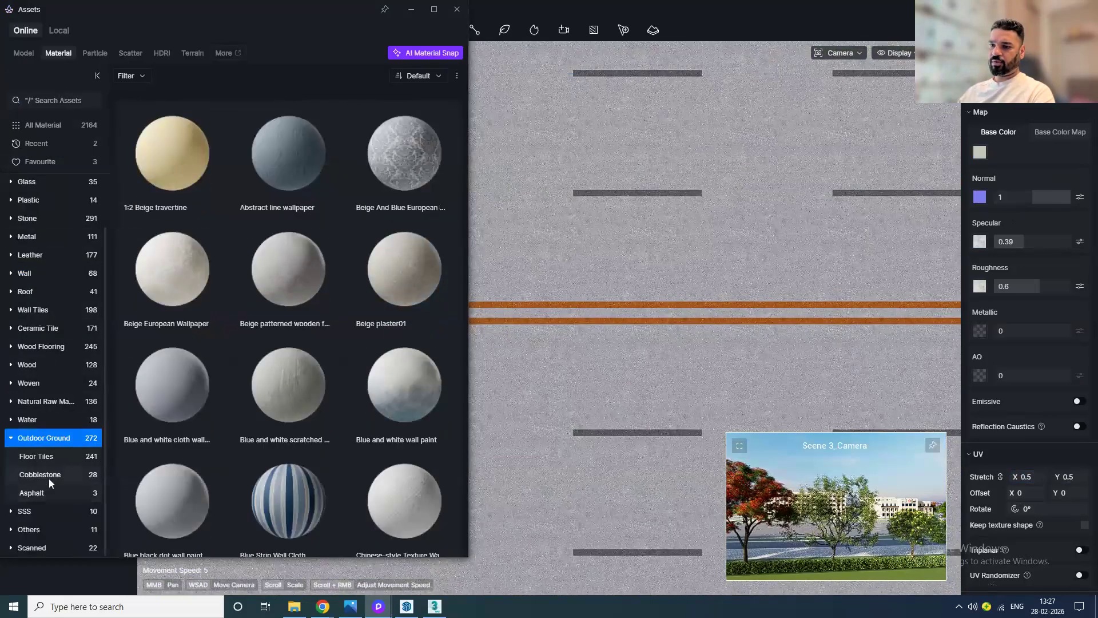
left_click(54, 475)
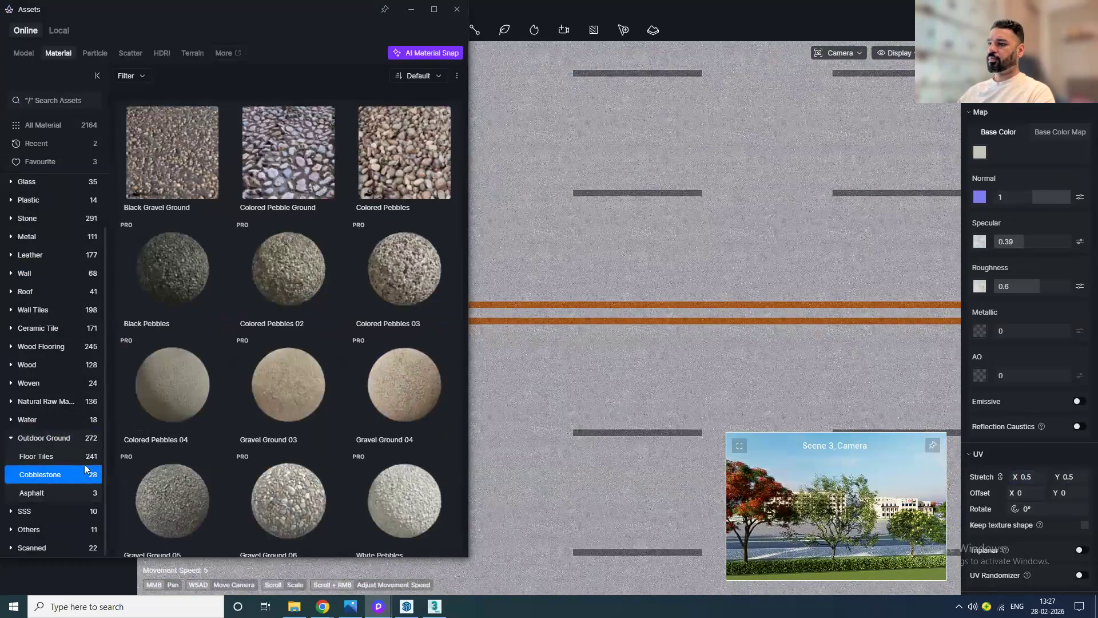
scroll(316, 338, "down", 3)
scroll(316, 339, "down", 6)
scroll(309, 378, "up", 4)
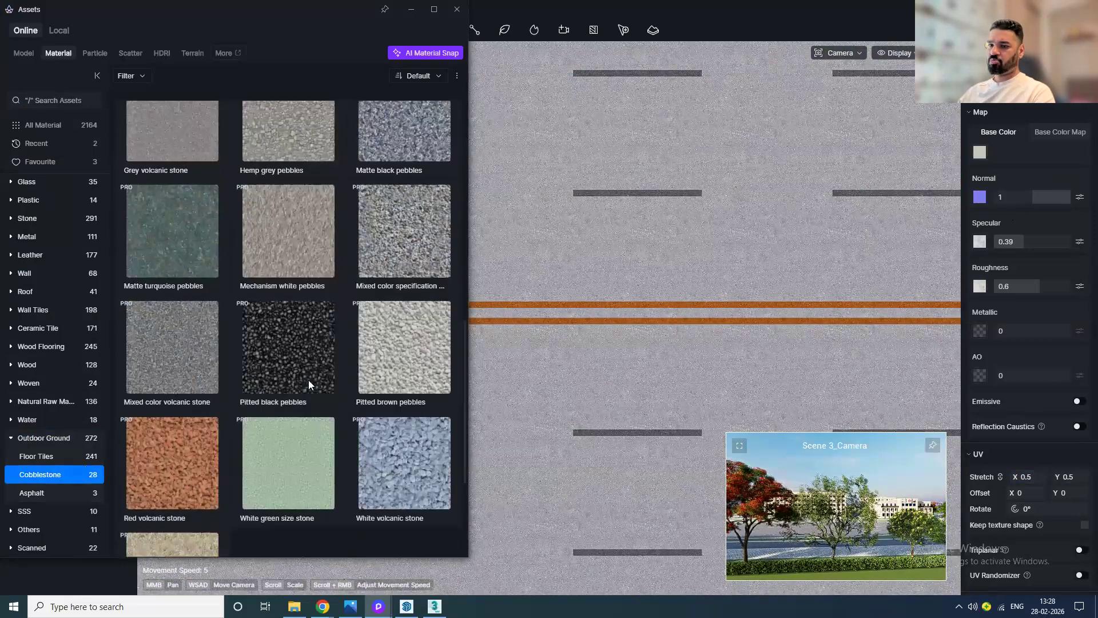
scroll(307, 390, "up", 2)
left_click(57, 492)
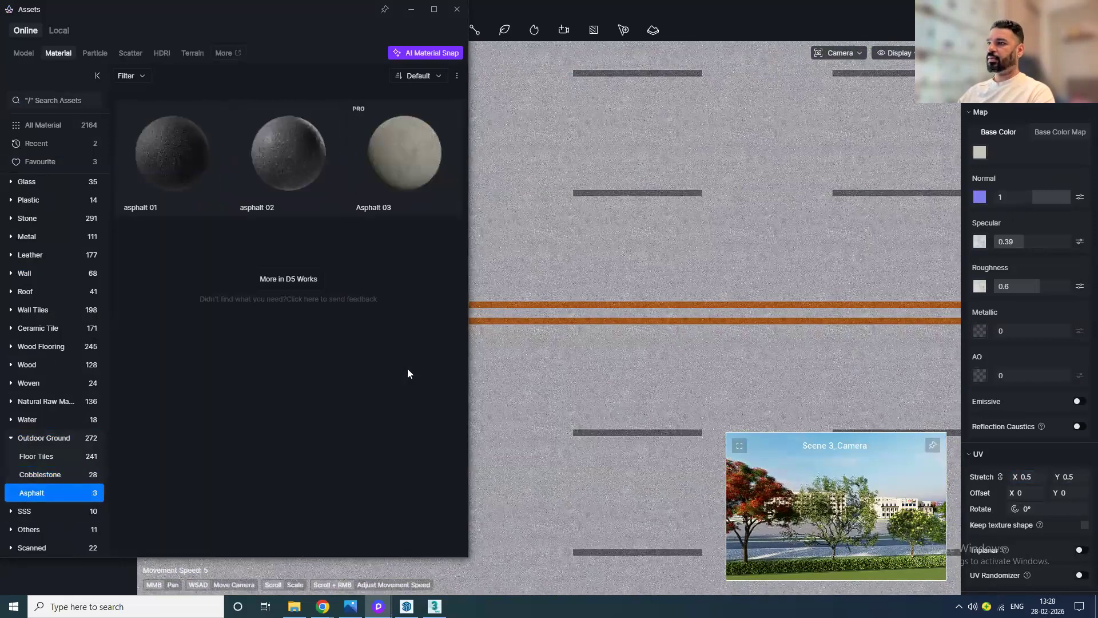
left_click(184, 189)
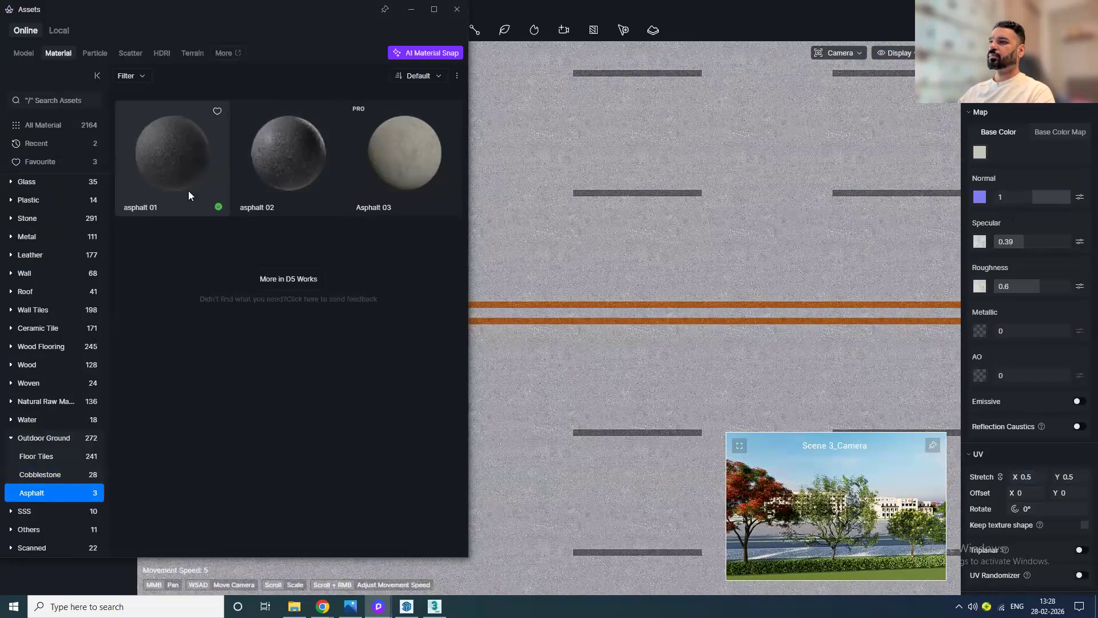
left_click_drag(192, 180, 578, 219)
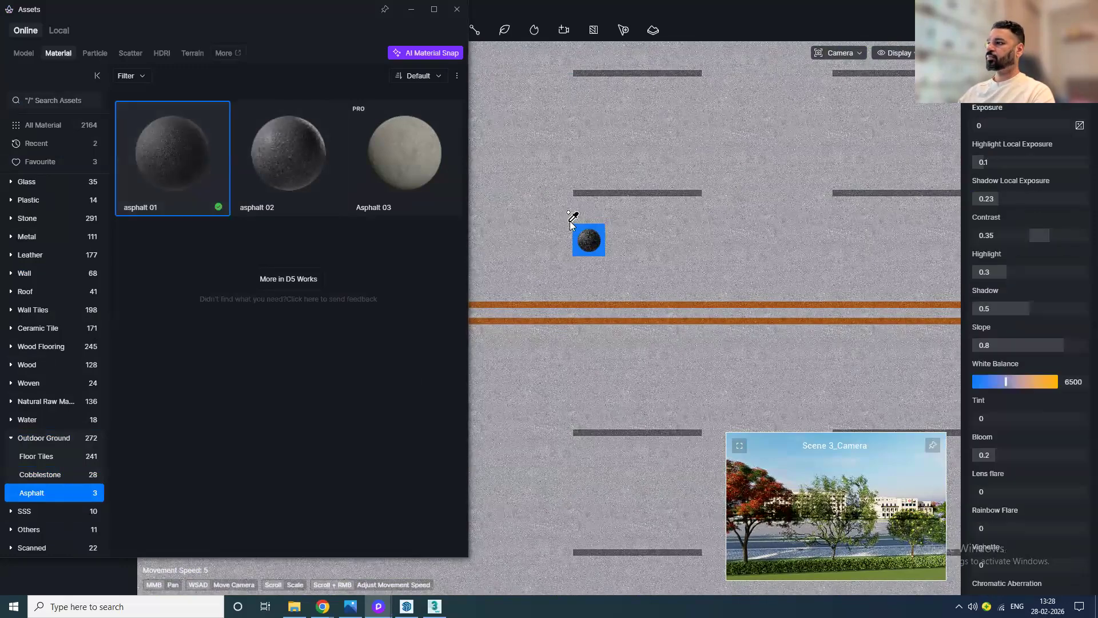
left_click(565, 224)
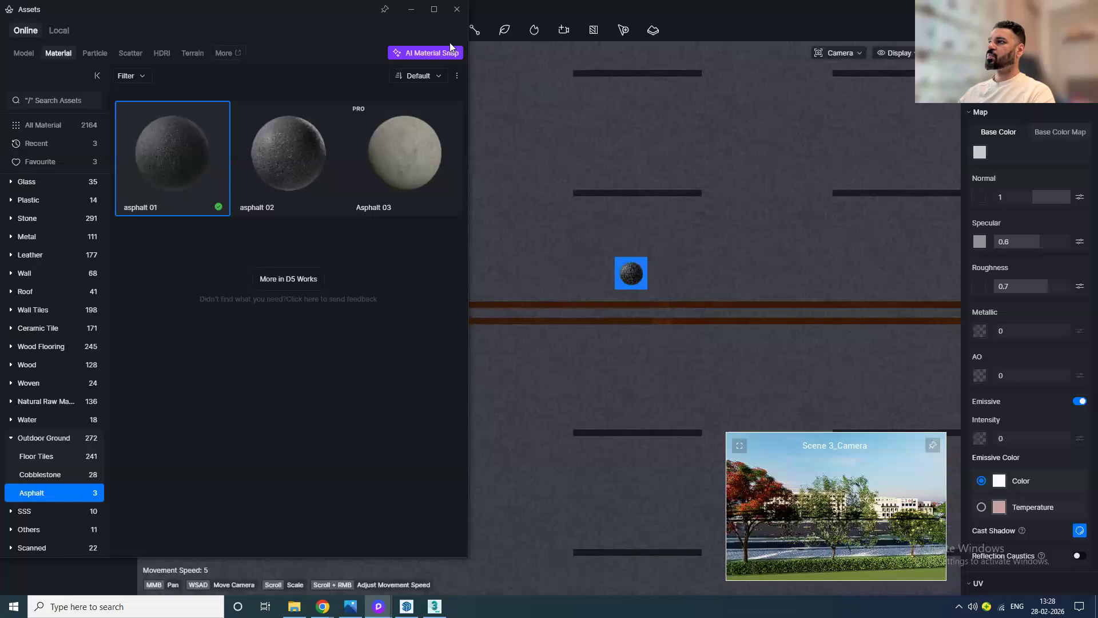
left_click(457, 10)
Step: Set the asphalt material's base color to white, with saturation 0 and value 100
scroll(569, 319, "down", 5)
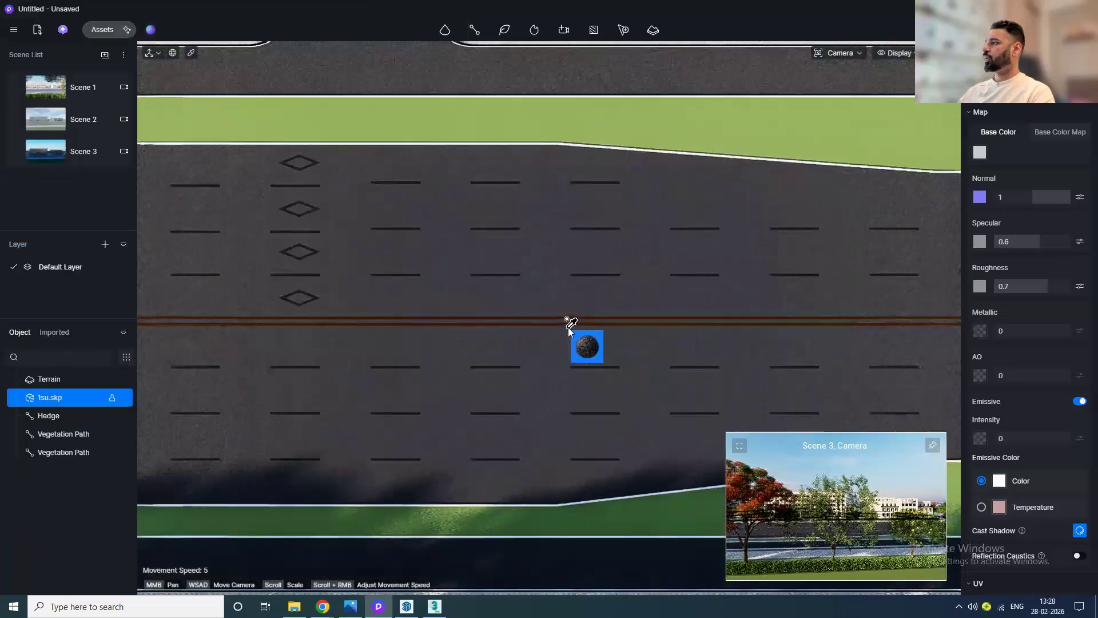
left_click(980, 151)
left_click_drag(873, 229, 835, 217)
left_click_drag(893, 297, 932, 298)
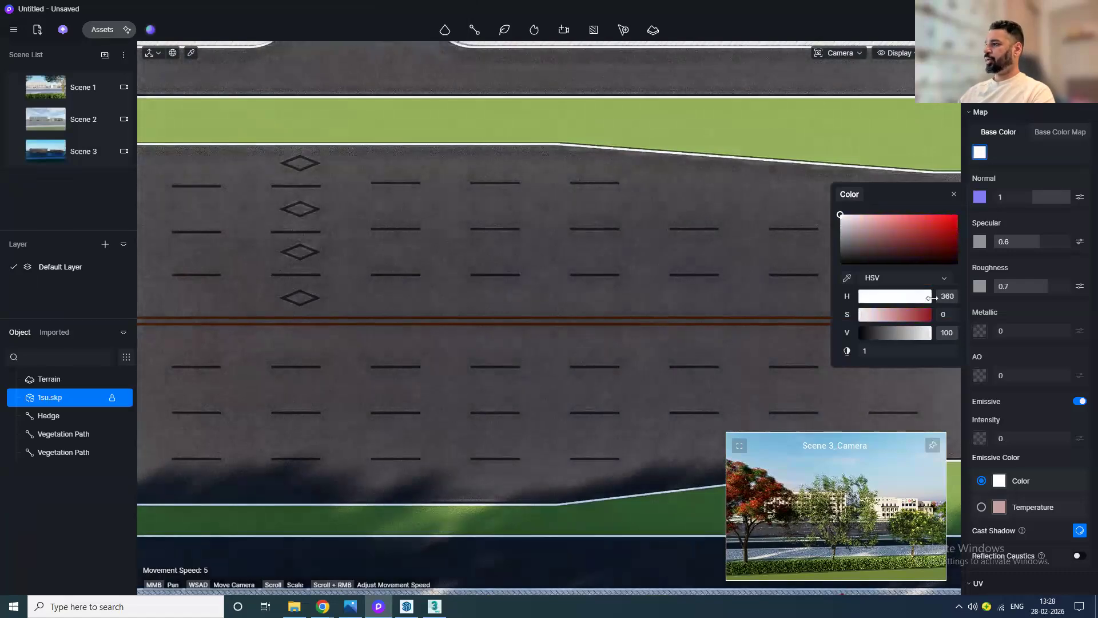
Step: From Scene 1 in top view, draw a straight vehicle path along the full length of the main road
left_click(52, 90)
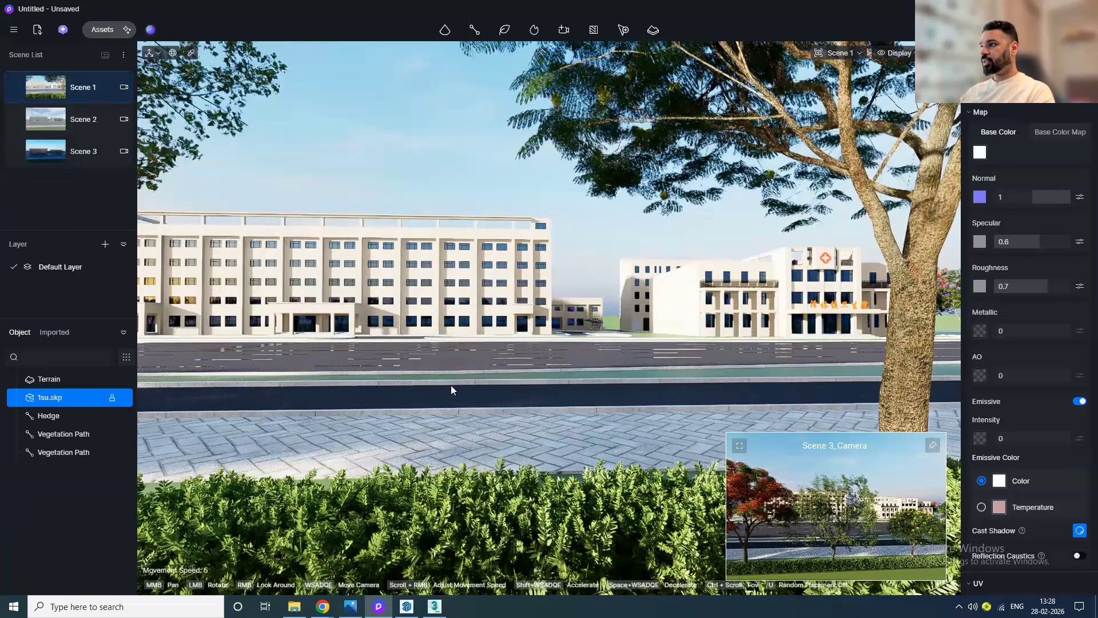
key("t")
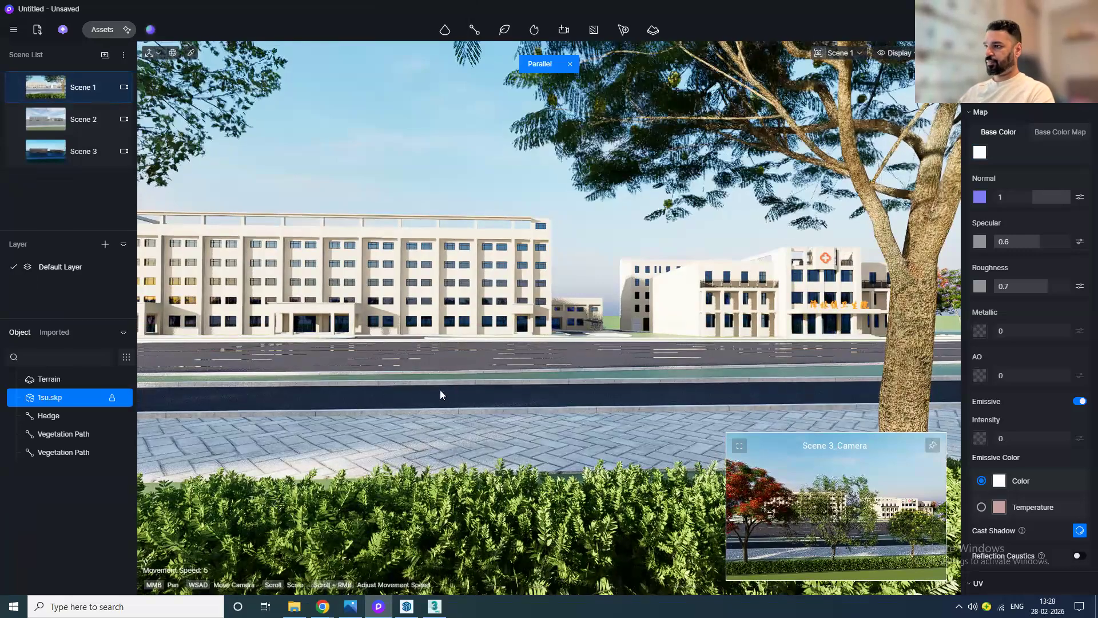
scroll(447, 389, "down", 2)
scroll(446, 392, "down", 3)
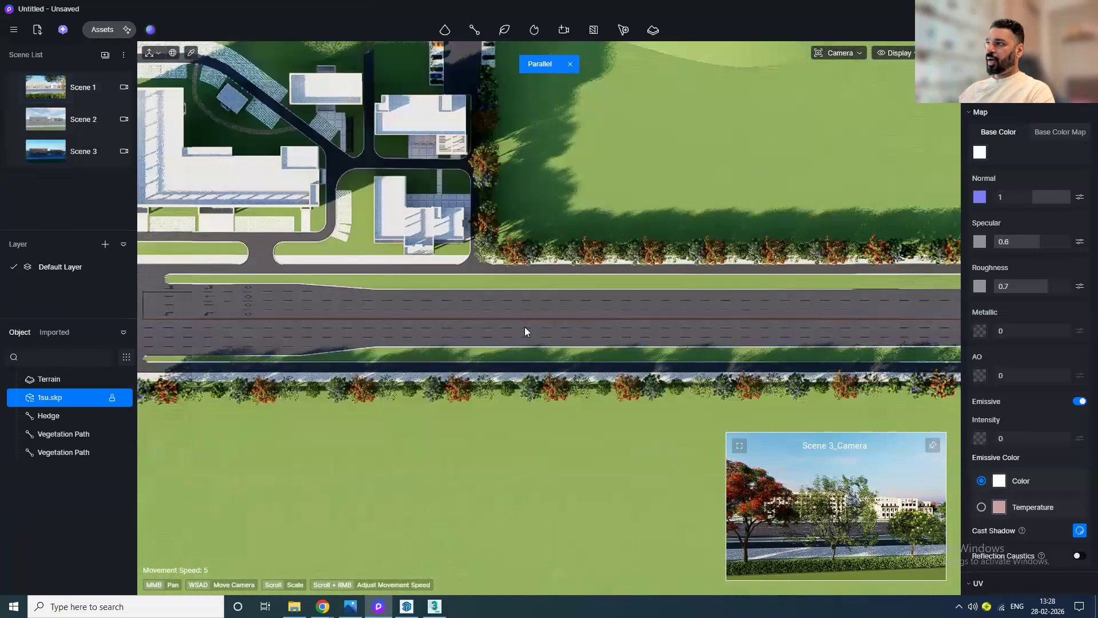
scroll(524, 327, "down", 2)
middle_click_drag(524, 327, 508, 354)
mouse_move(474, 36)
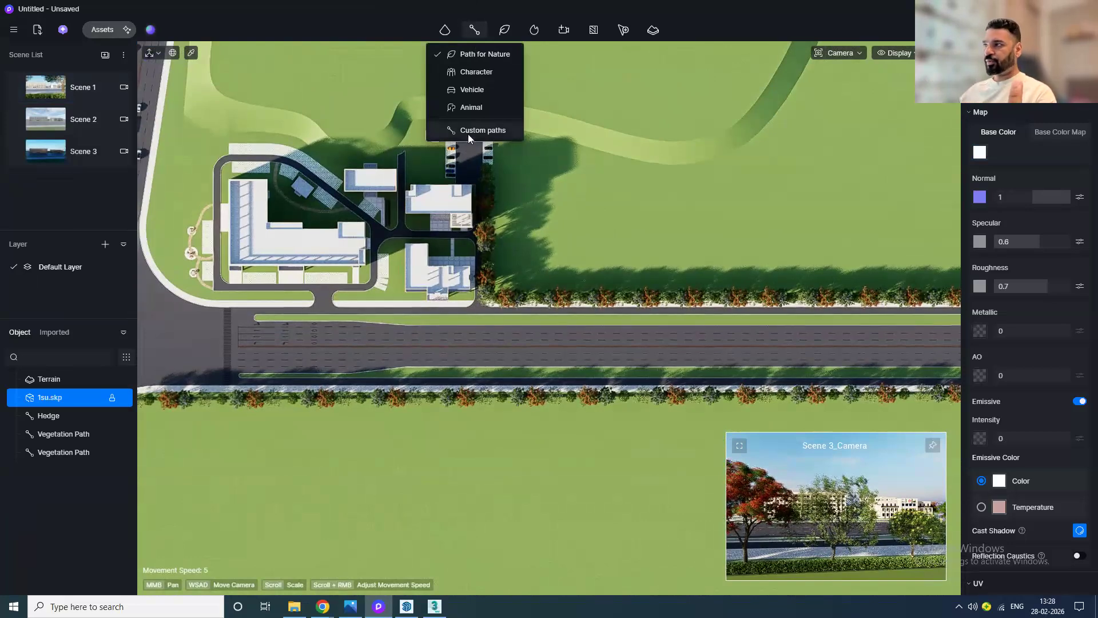
left_click(482, 89)
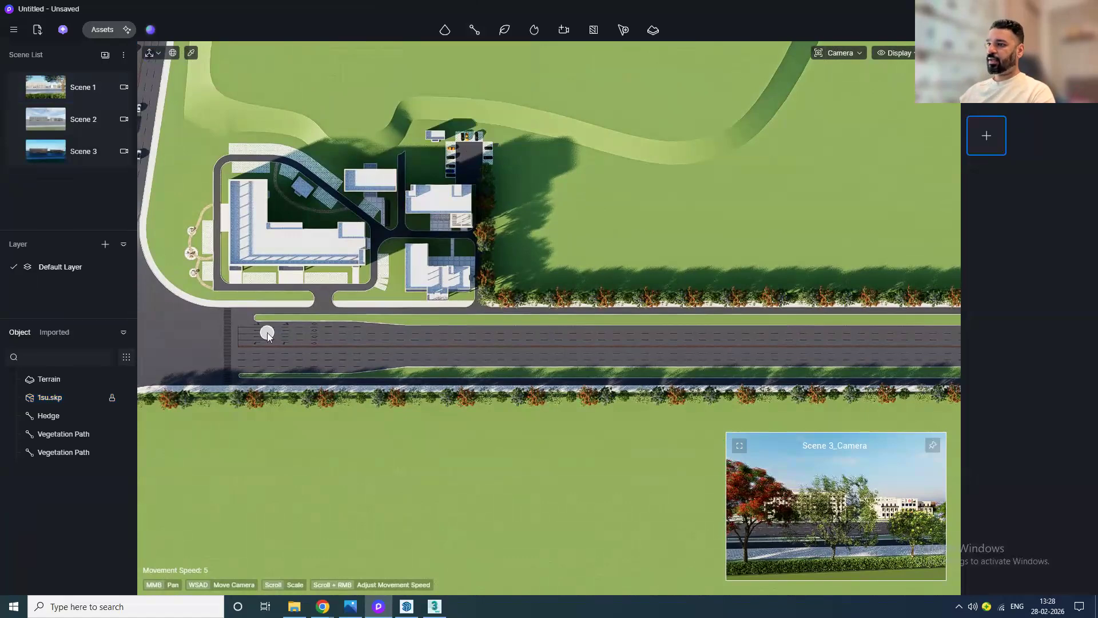
scroll(267, 333, "up", 5)
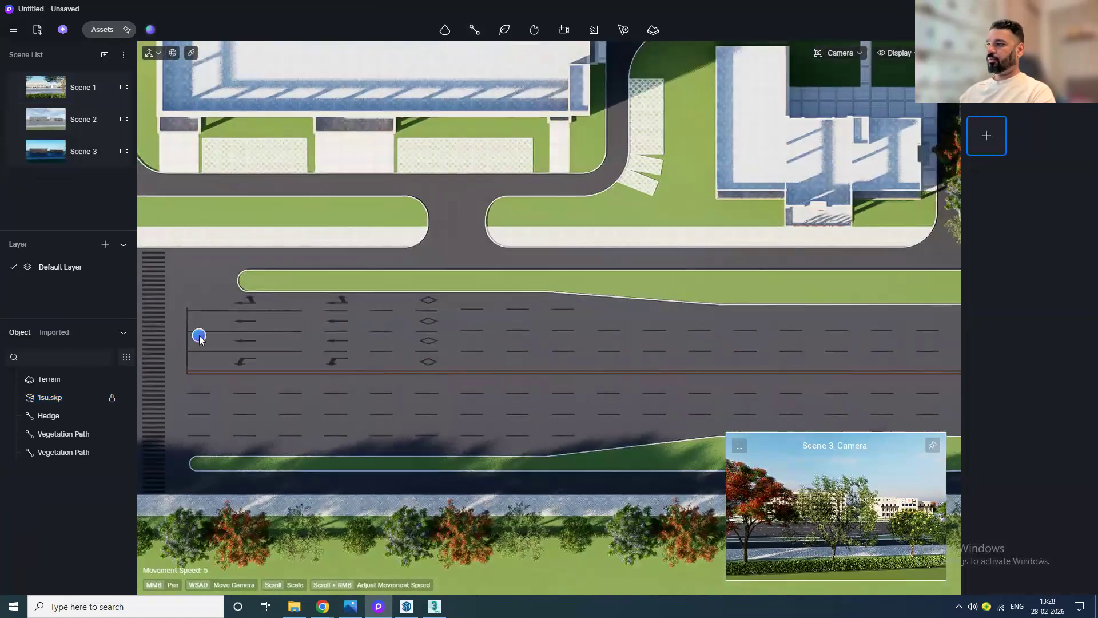
left_click(199, 338)
scroll(201, 337, "down", 5)
middle_click_drag(859, 342, 415, 348)
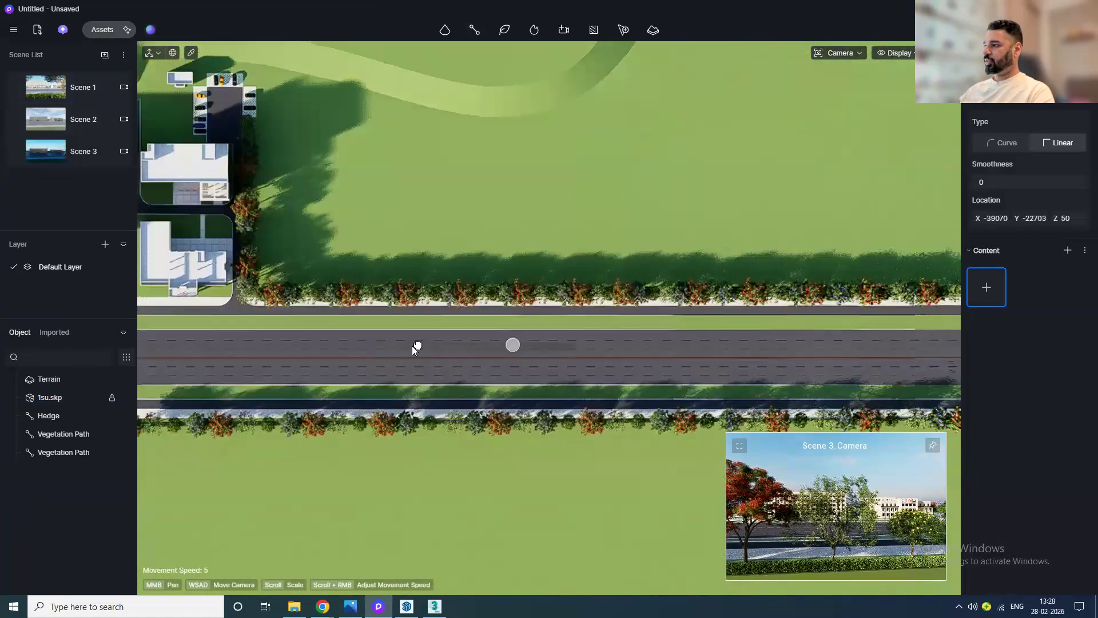
left_click(848, 344)
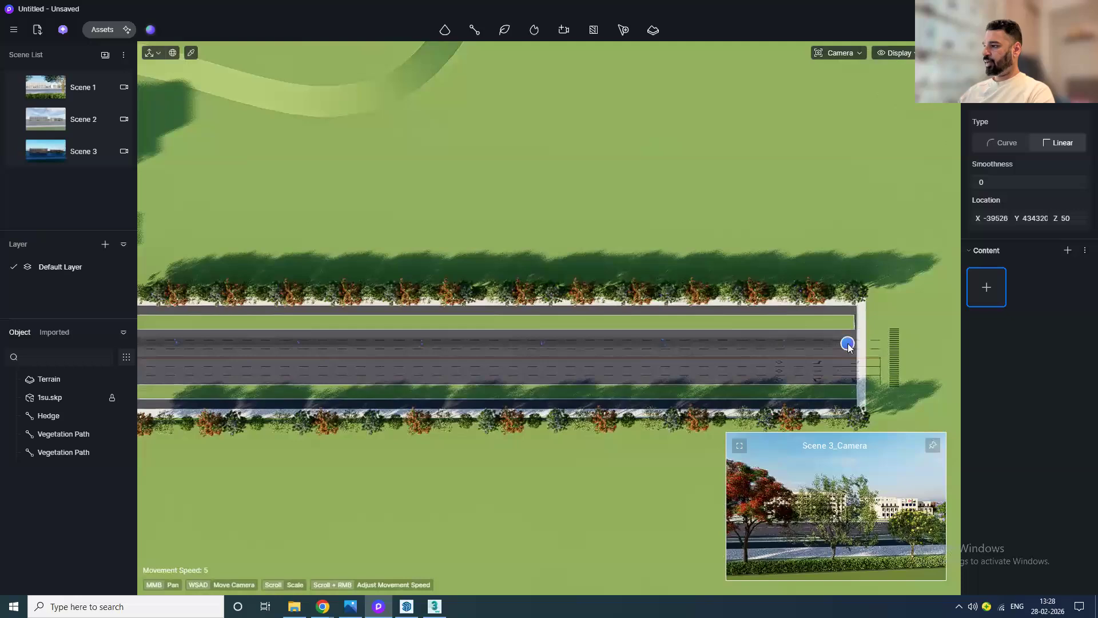
right_click(848, 344)
Step: Add New energy Car 03, New energy Car 01, SUV 03, Wagon 03, Box Truck 01 and Ambulance 01 as the path's vehicles
left_click(986, 136)
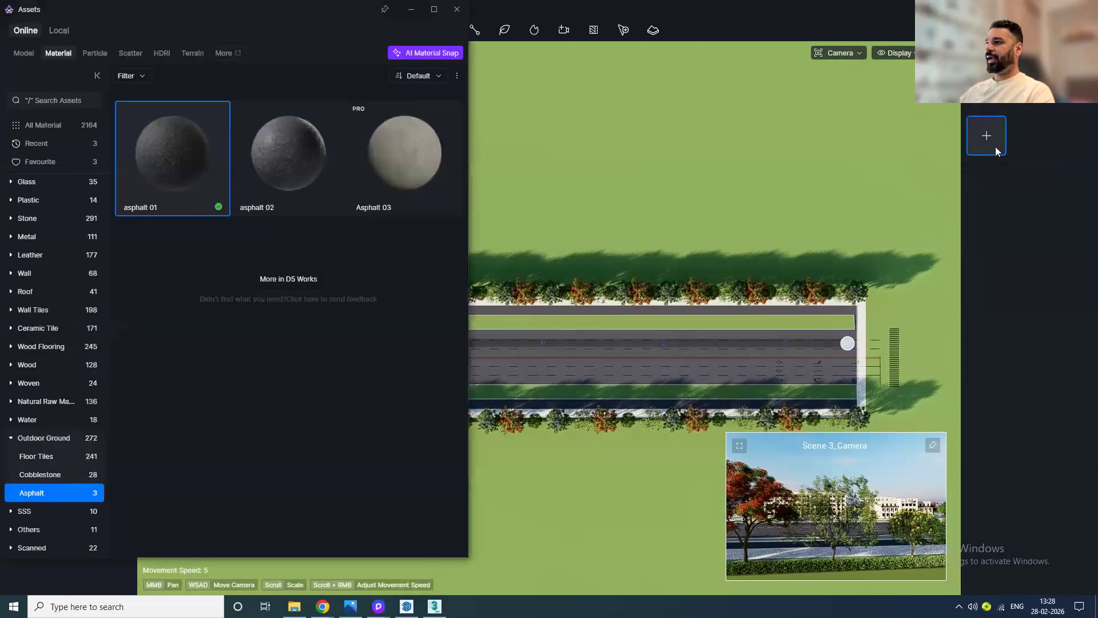
scroll(377, 387, "down", 2)
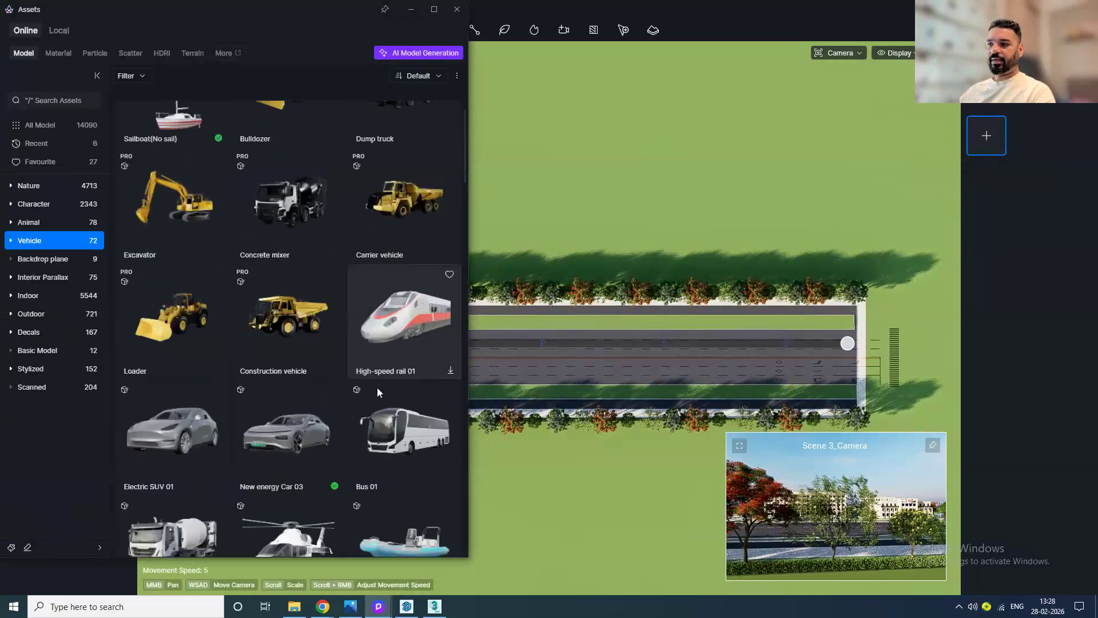
scroll(376, 387, "up", 1)
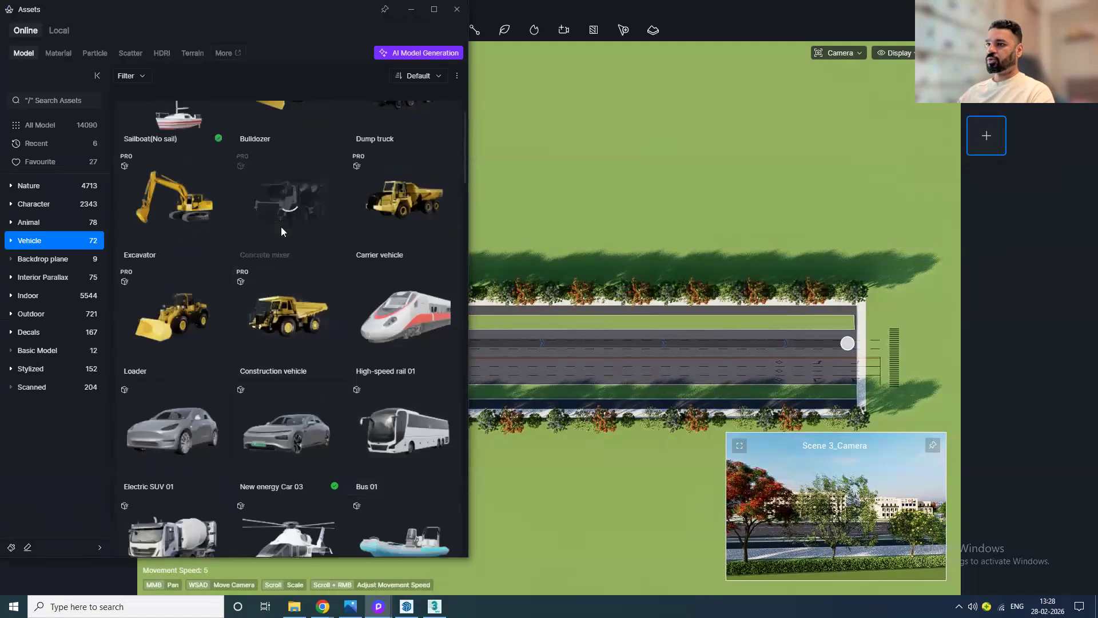
scroll(280, 235, "down", 2)
left_click(290, 369)
scroll(283, 362, "down", 3)
left_click(427, 243)
scroll(307, 379, "down", 1)
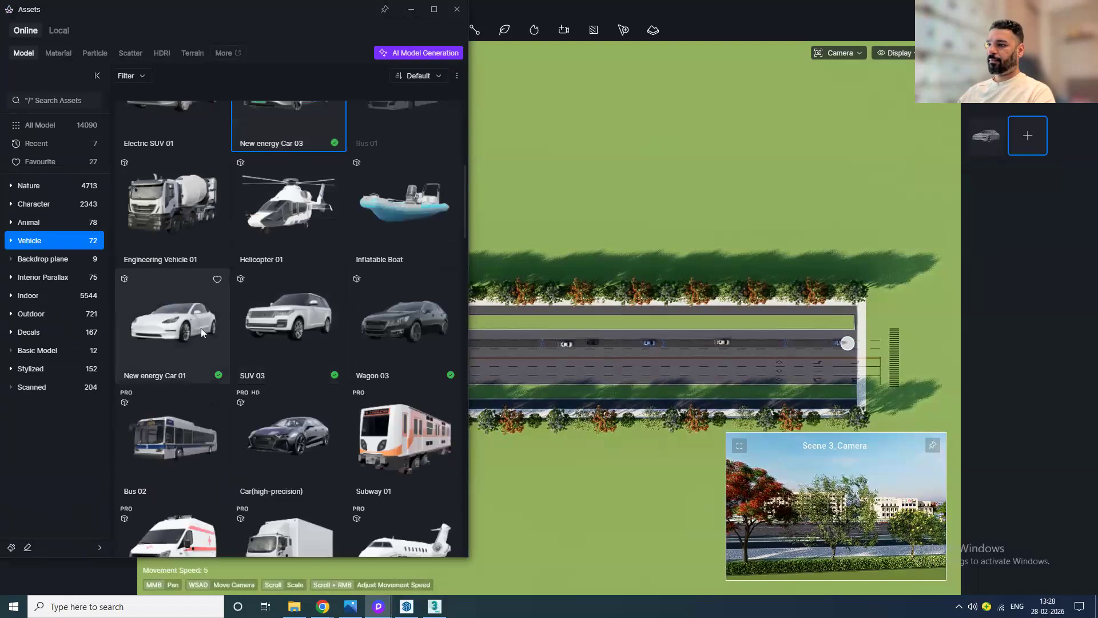
left_click(201, 328)
left_click(289, 372)
scroll(287, 380, "down", 2)
left_click(410, 253)
scroll(303, 381, "down", 2)
left_click(300, 389)
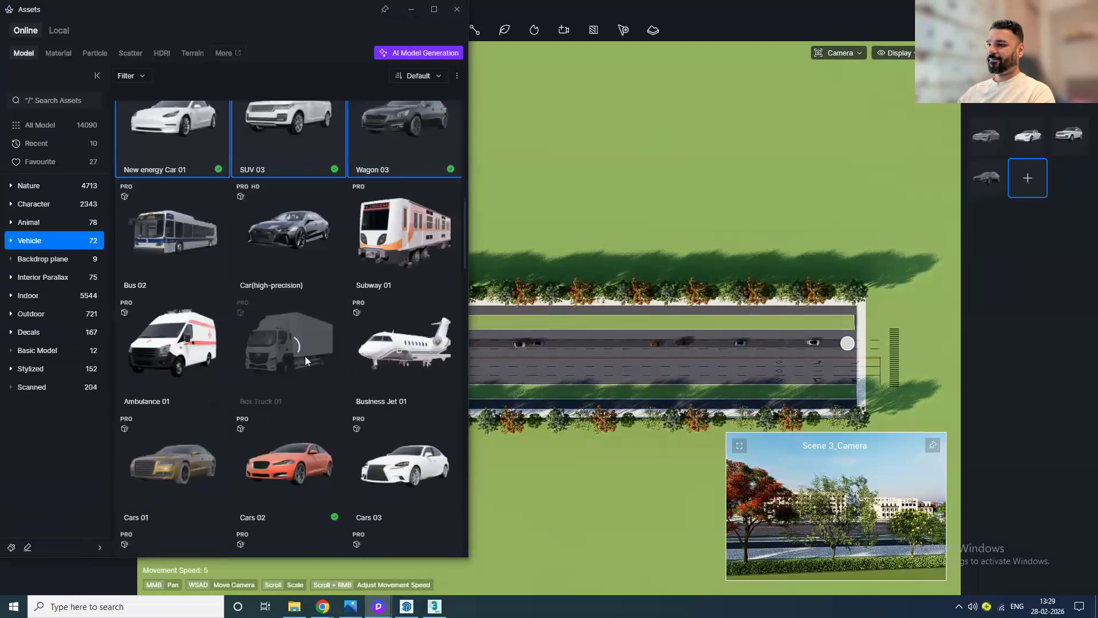
left_click(182, 378)
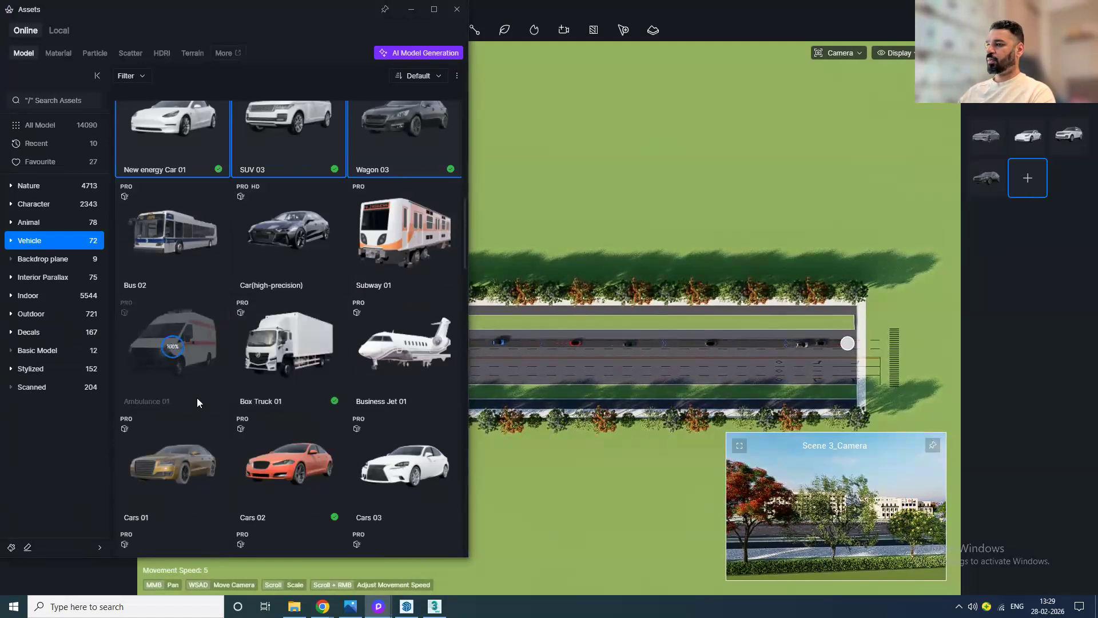
left_click(284, 366)
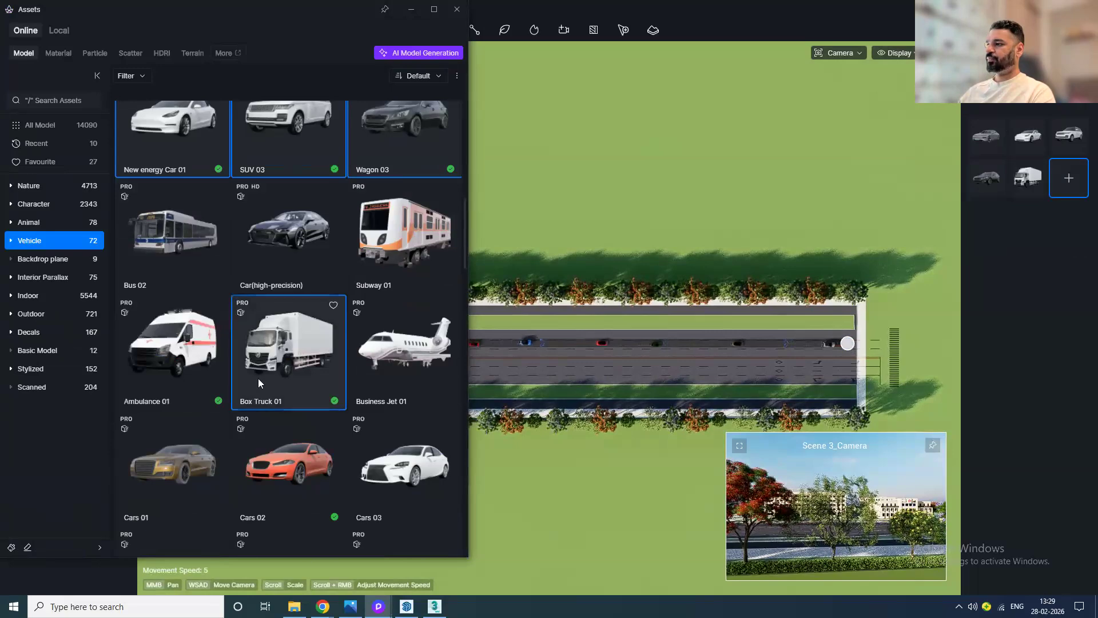
left_click(185, 373)
scroll(184, 372, "up", 6)
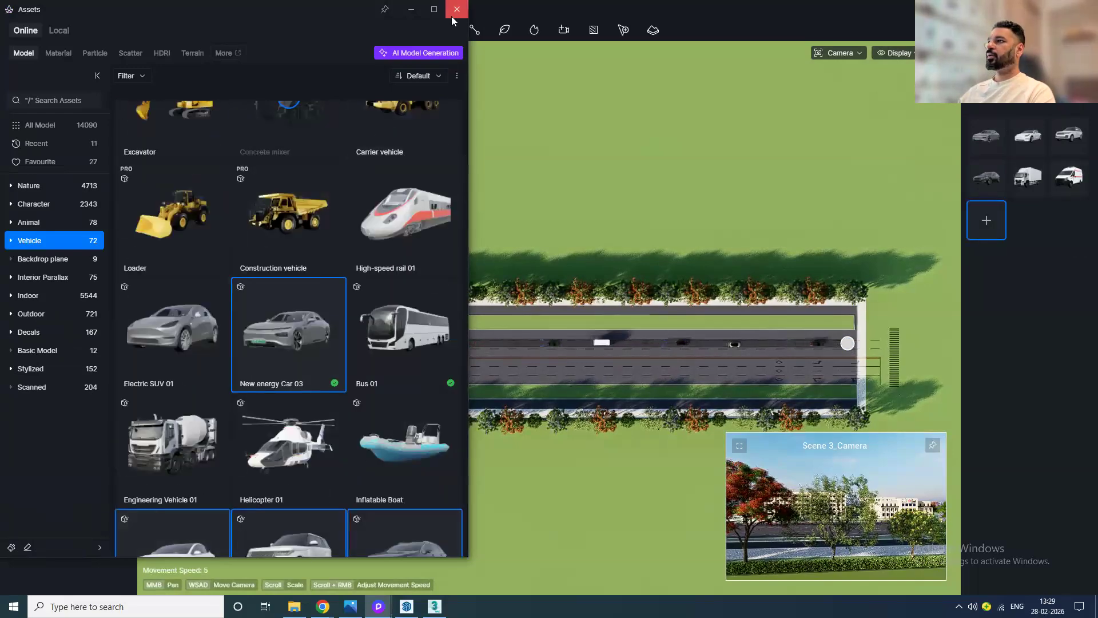
left_click(456, 10)
scroll(315, 361, "up", 5)
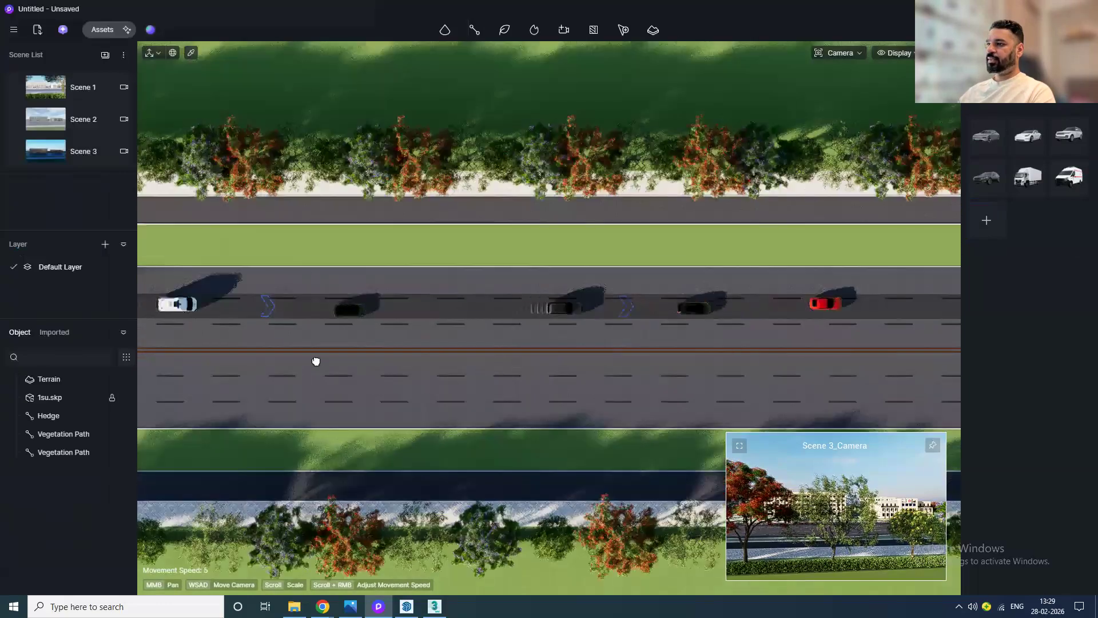
scroll(399, 309, "down", 5)
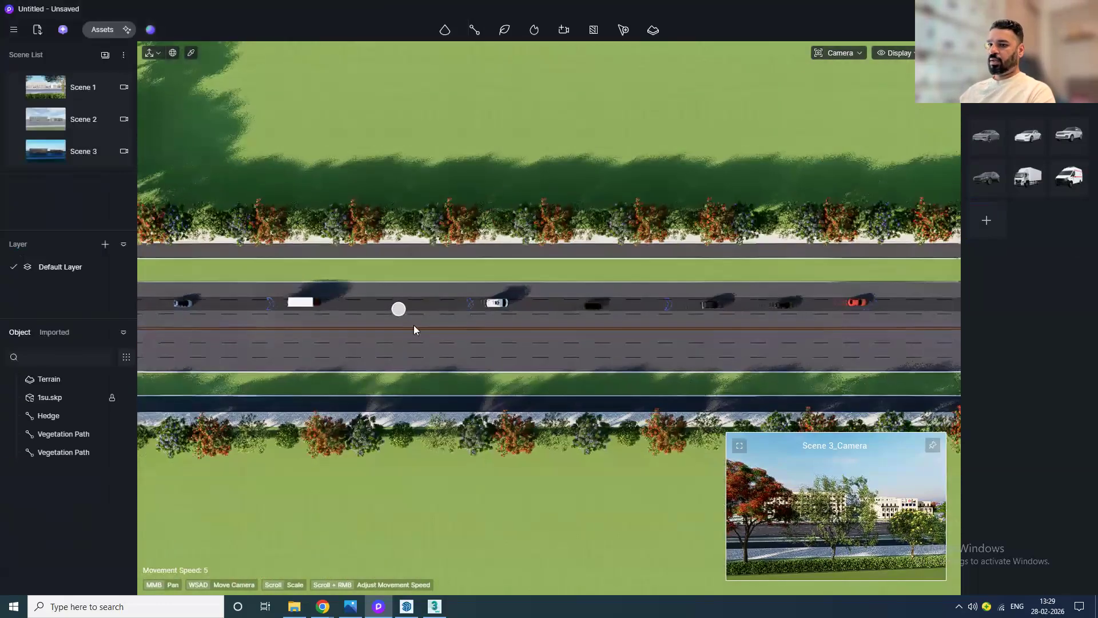
key("Escape")
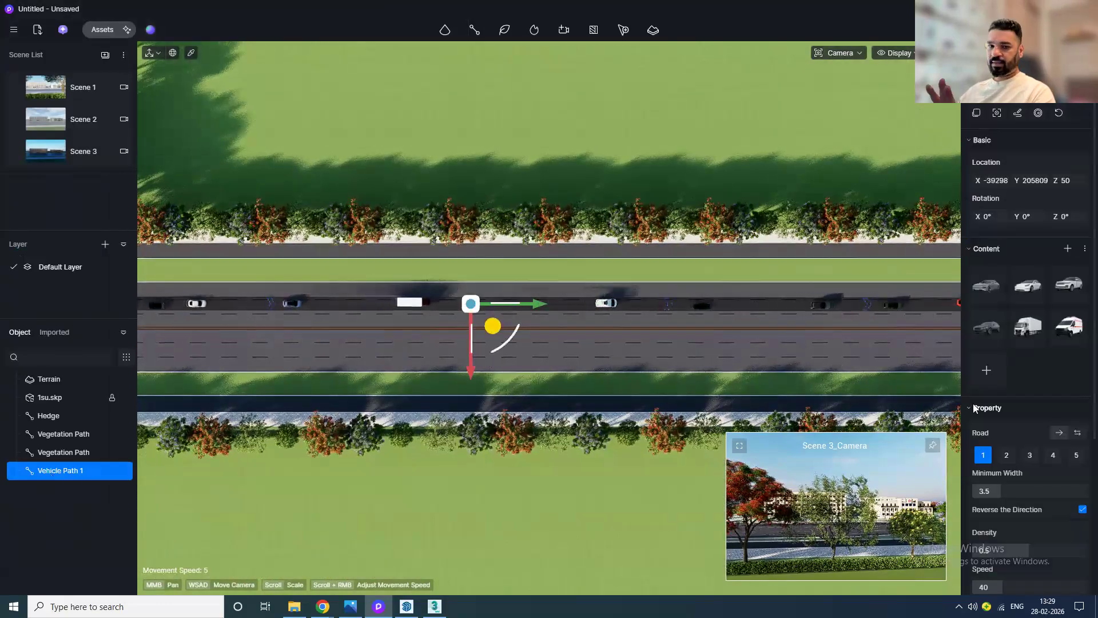
Step: Set the vehicle path to 4 lanes with a minimum lane width of 3.9
left_click_drag(1016, 488, 1087, 488)
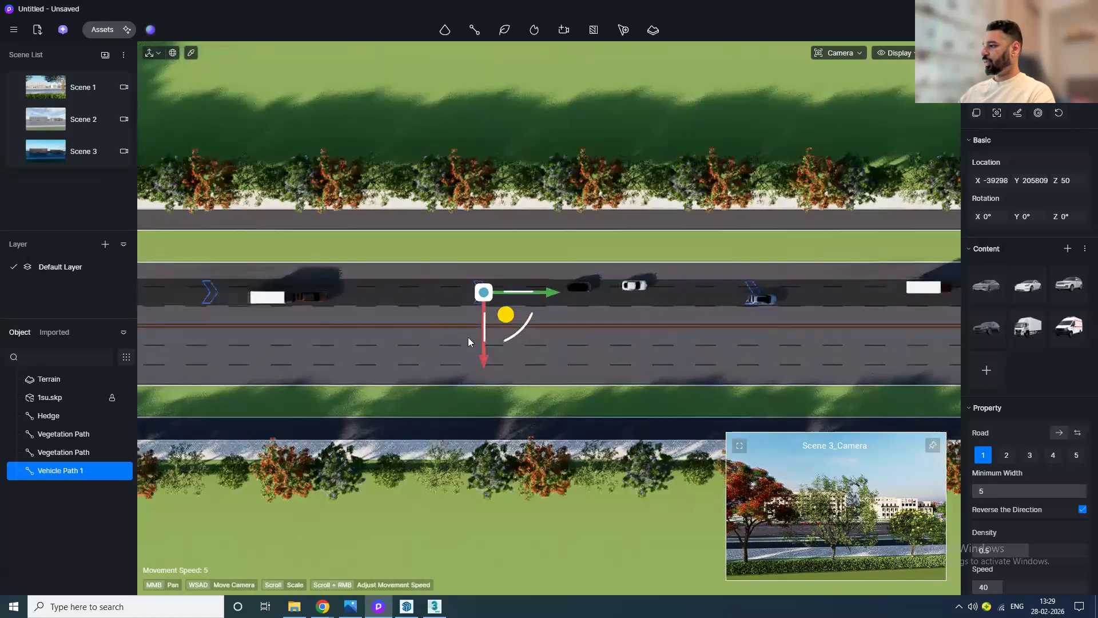
left_click(1006, 456)
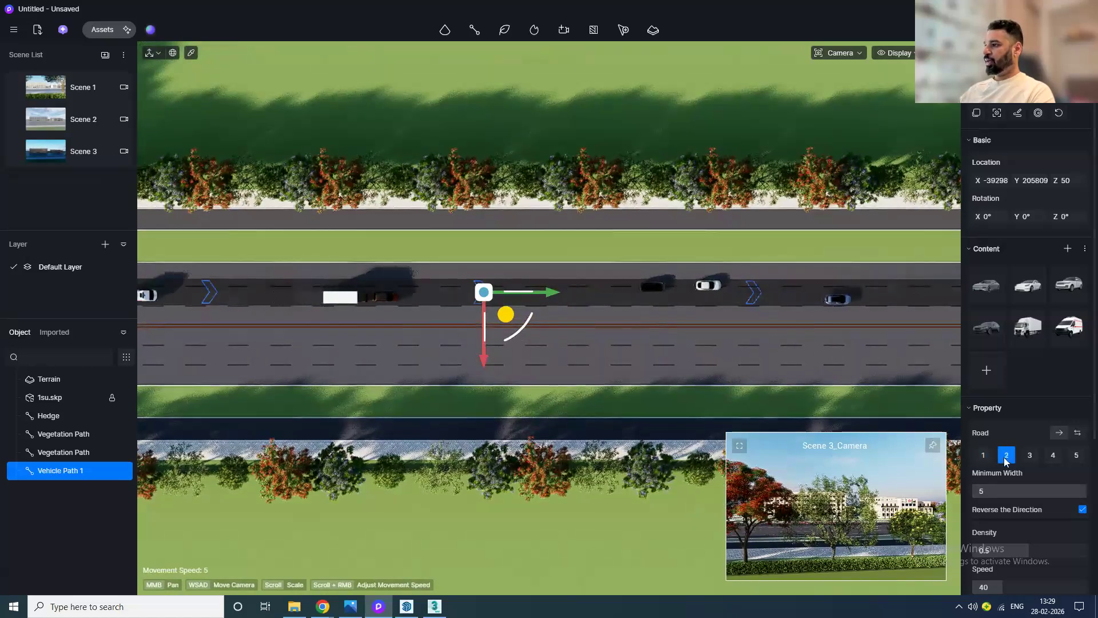
scroll(522, 329, "down", 4)
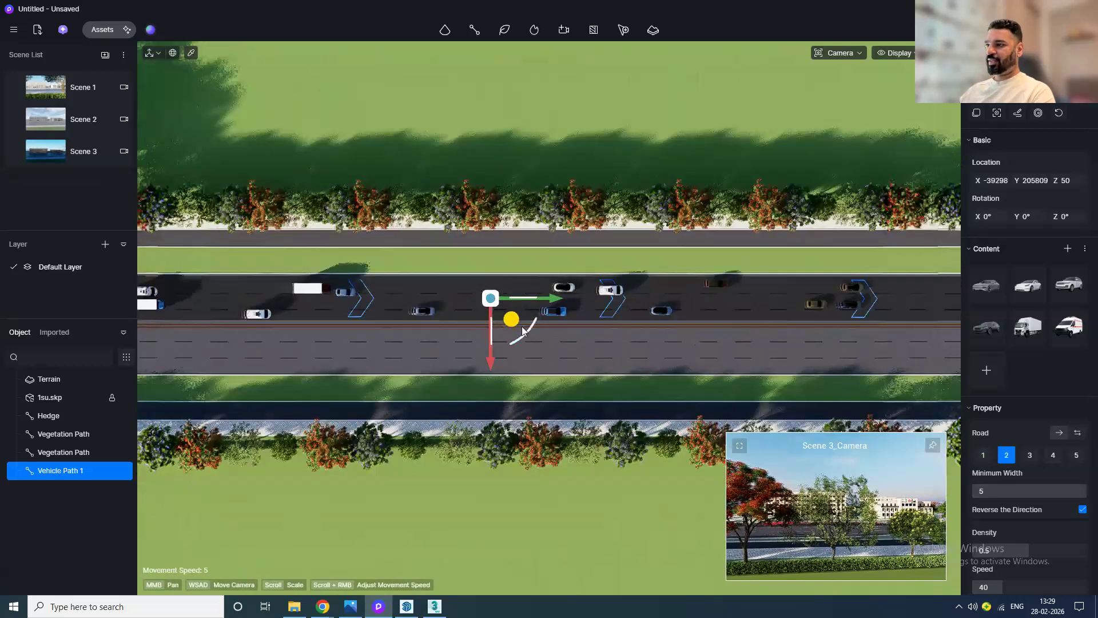
middle_click_drag(226, 302, 397, 296)
scroll(397, 295, "up", 1)
scroll(397, 295, "up", 2)
left_click(1030, 456)
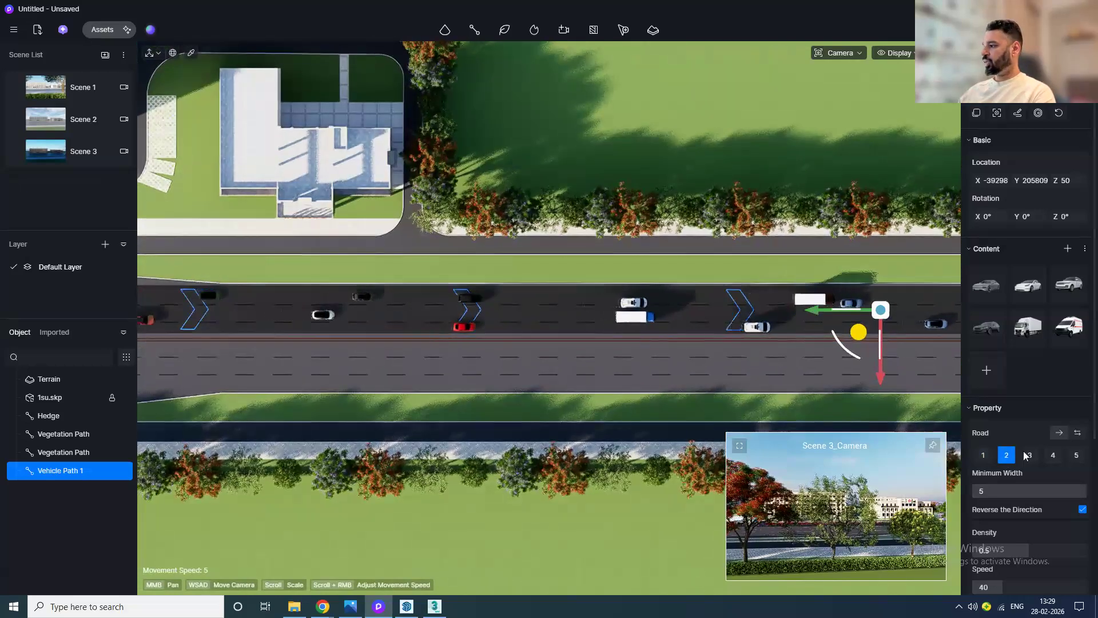
left_click(1052, 456)
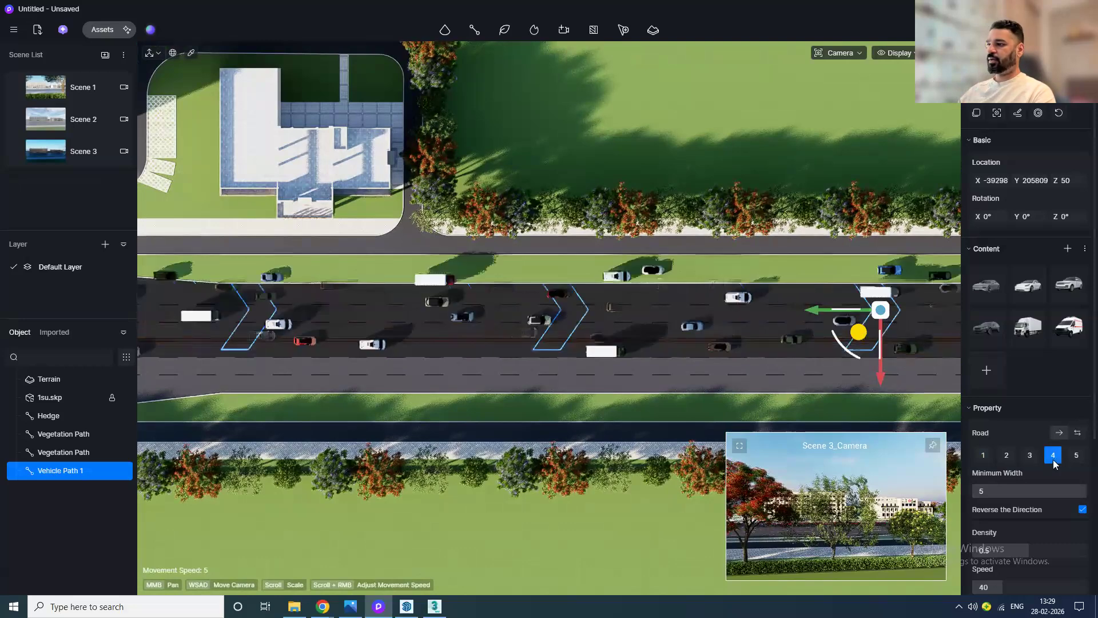
scroll(428, 341, "down", 4)
middle_click_drag(428, 342, 503, 361)
left_click_drag(1007, 491, 972, 491)
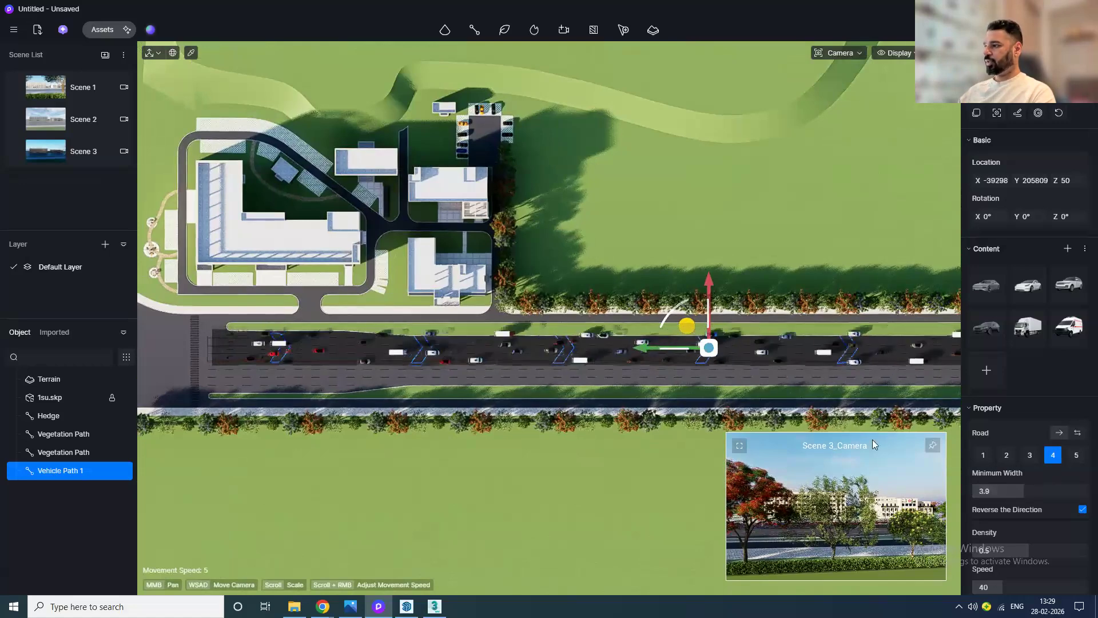
Step: Set the vehicle path's density to 0.38 and its speed to 67, checking the result from Scene 1
scroll(745, 359, "up", 3)
scroll(745, 359, "up", 3)
left_click_drag(638, 379, 641, 397)
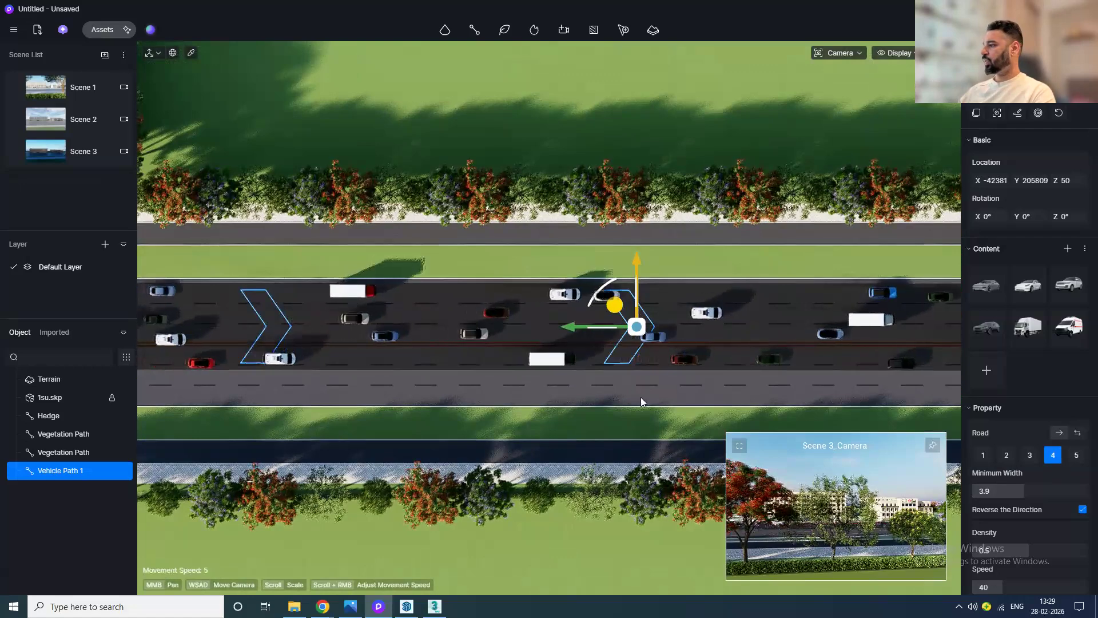
scroll(1002, 540, "down", 2)
left_click_drag(1007, 481, 1085, 520)
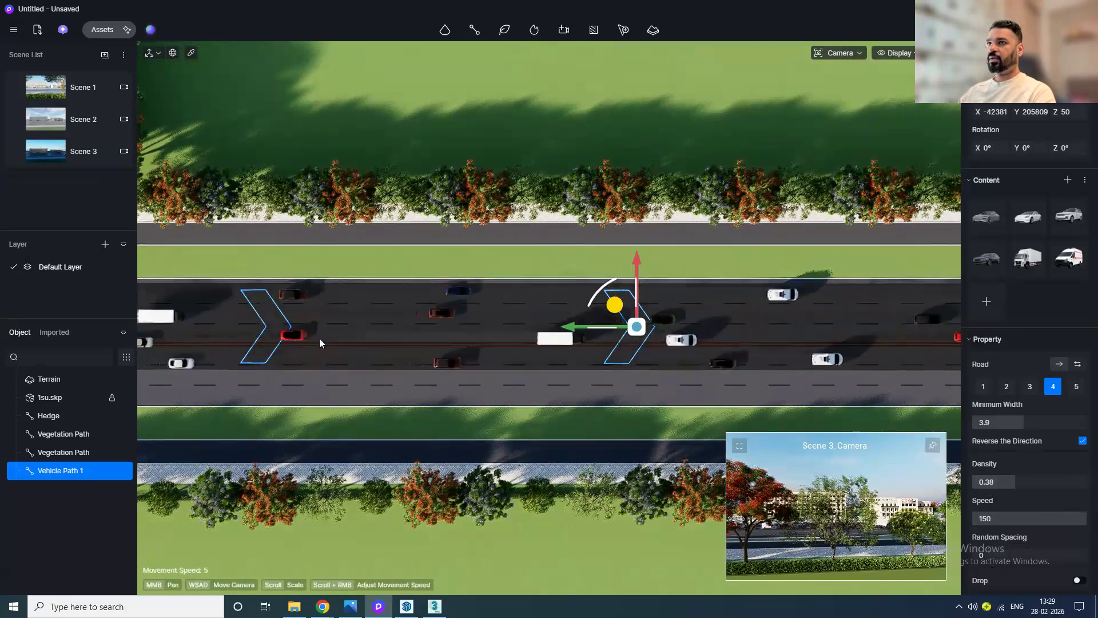
left_click(39, 87)
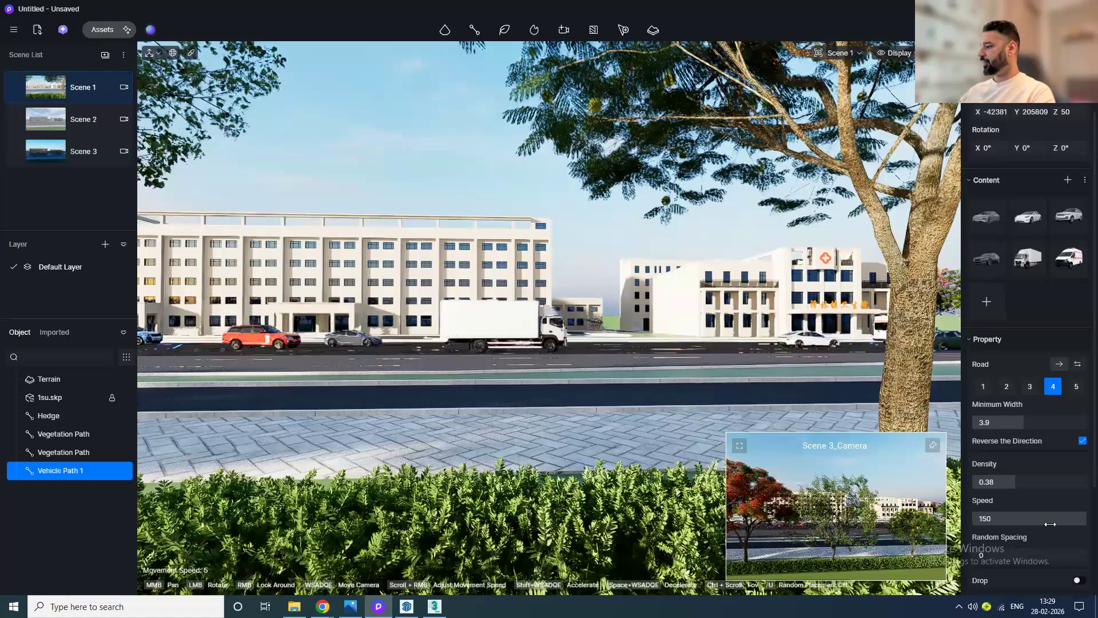
left_click_drag(1054, 520, 997, 526)
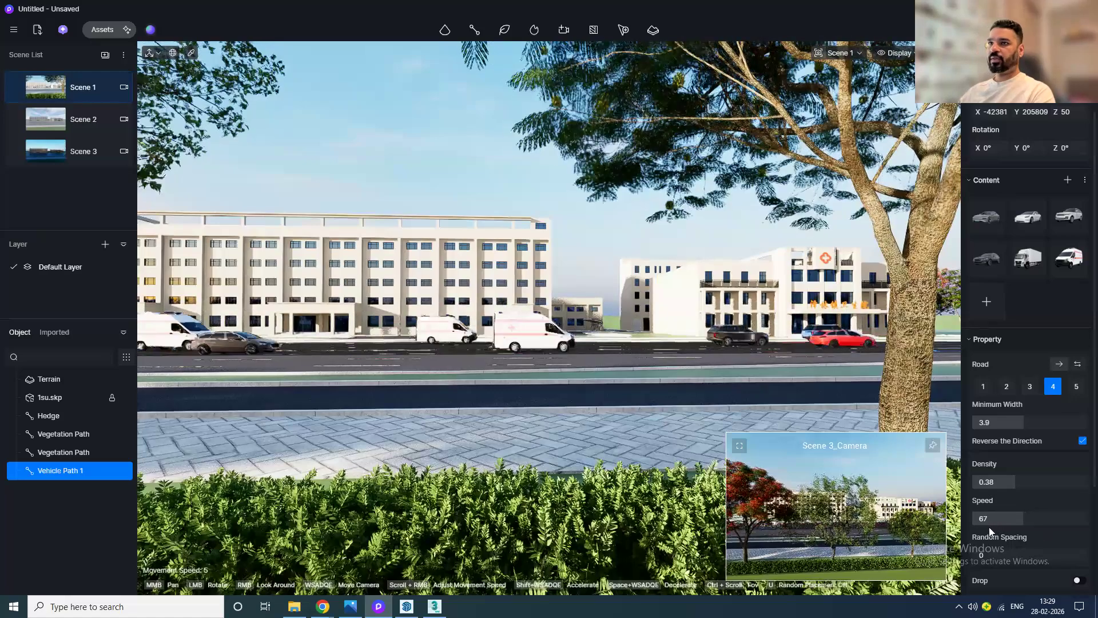
Step: Turn on the vehicles' lights and set their intensity to 100
scroll(993, 538, "down", 3)
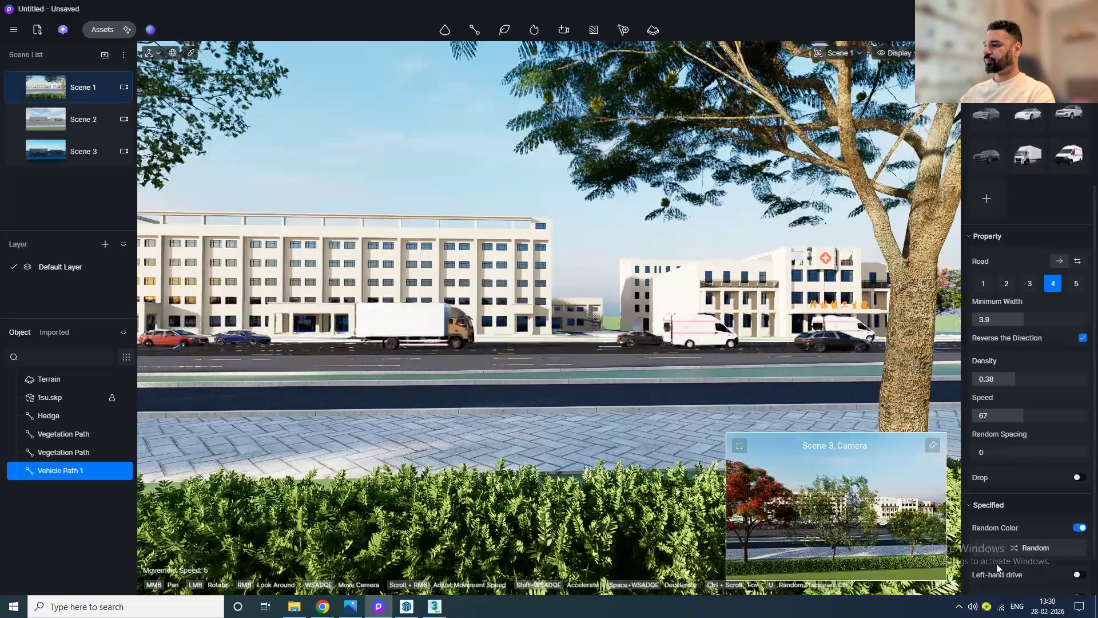
scroll(999, 564, "down", 1)
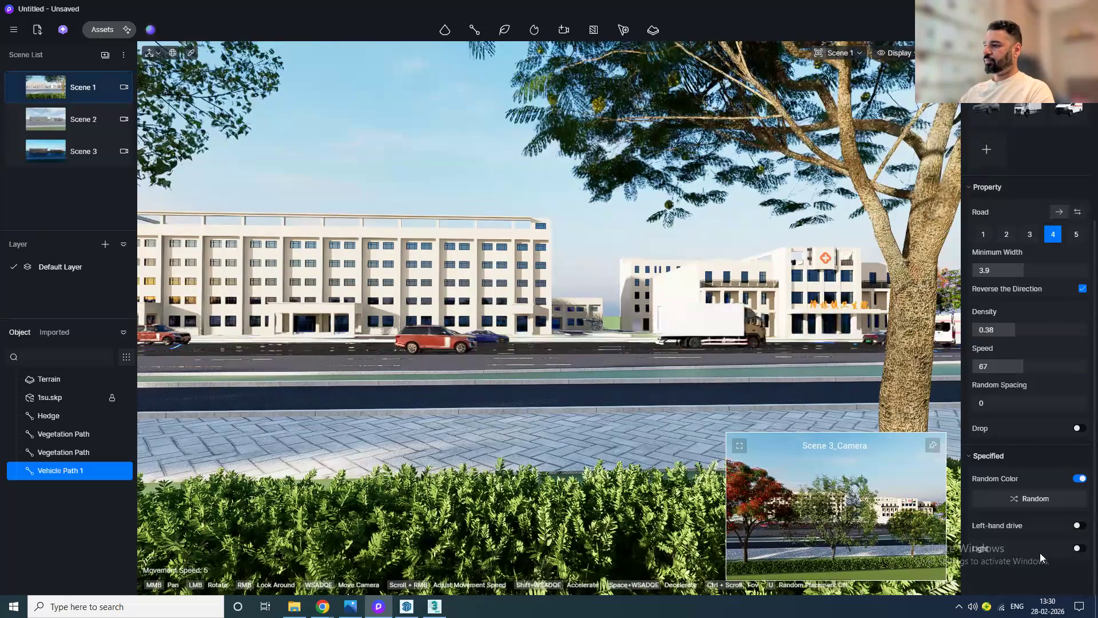
left_click(1078, 549)
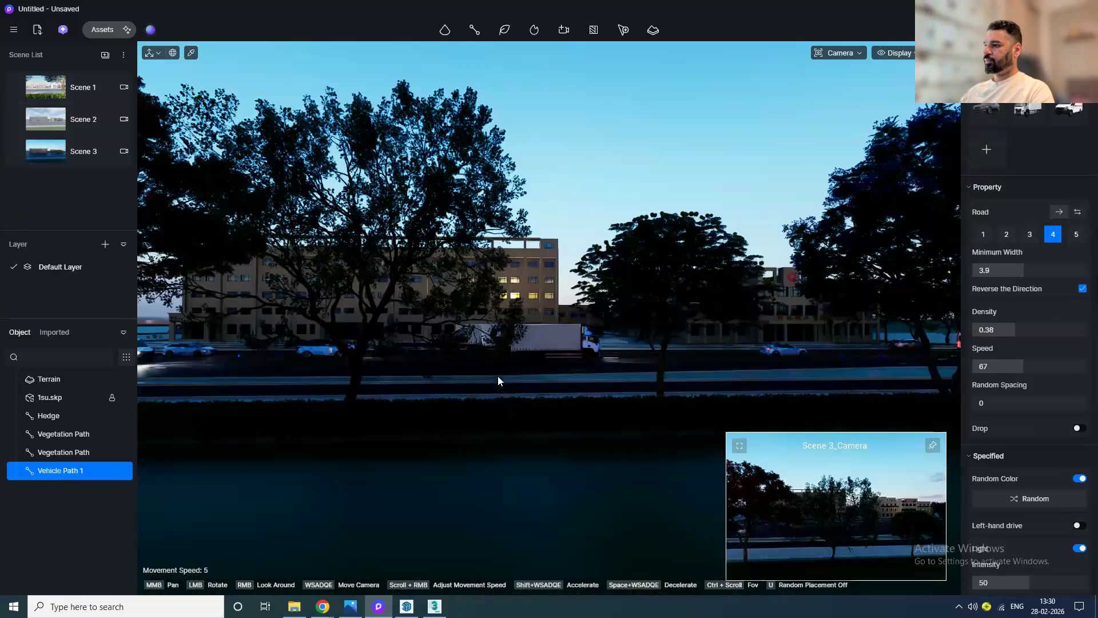
scroll(498, 376, "up", 3)
middle_click_drag(631, 447, 448, 351)
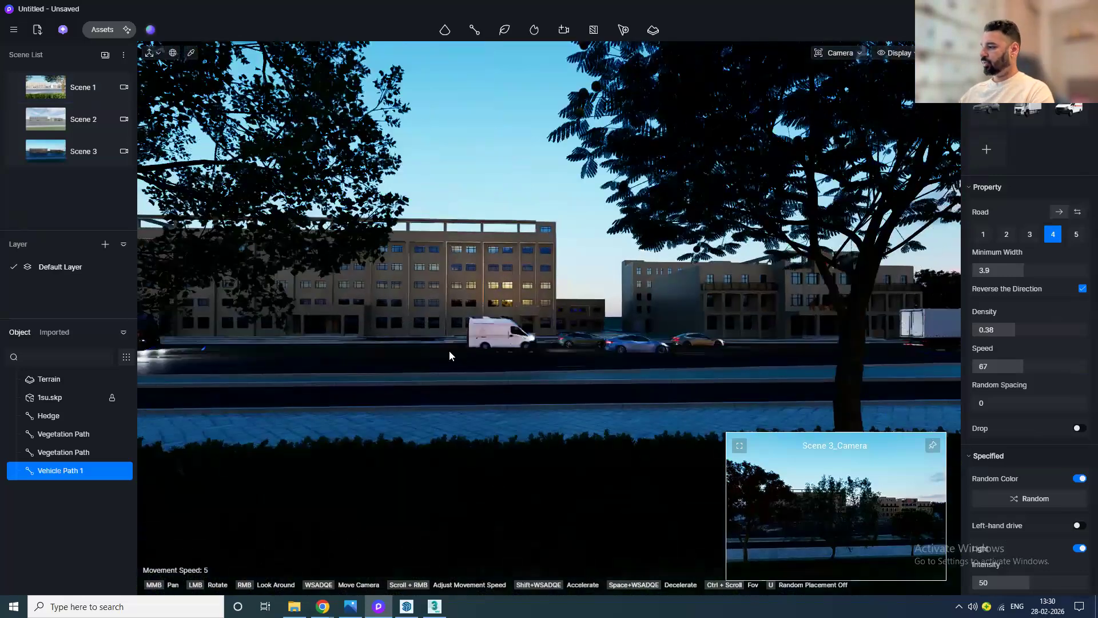
scroll(1007, 547, "down", 1)
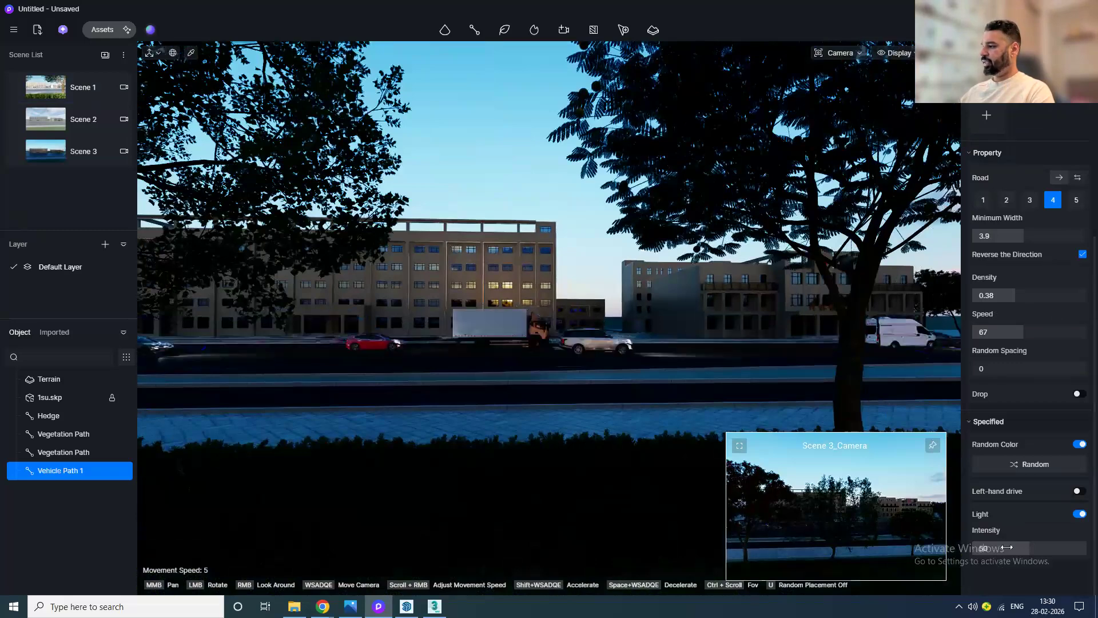
left_click_drag(1007, 548, 1094, 547)
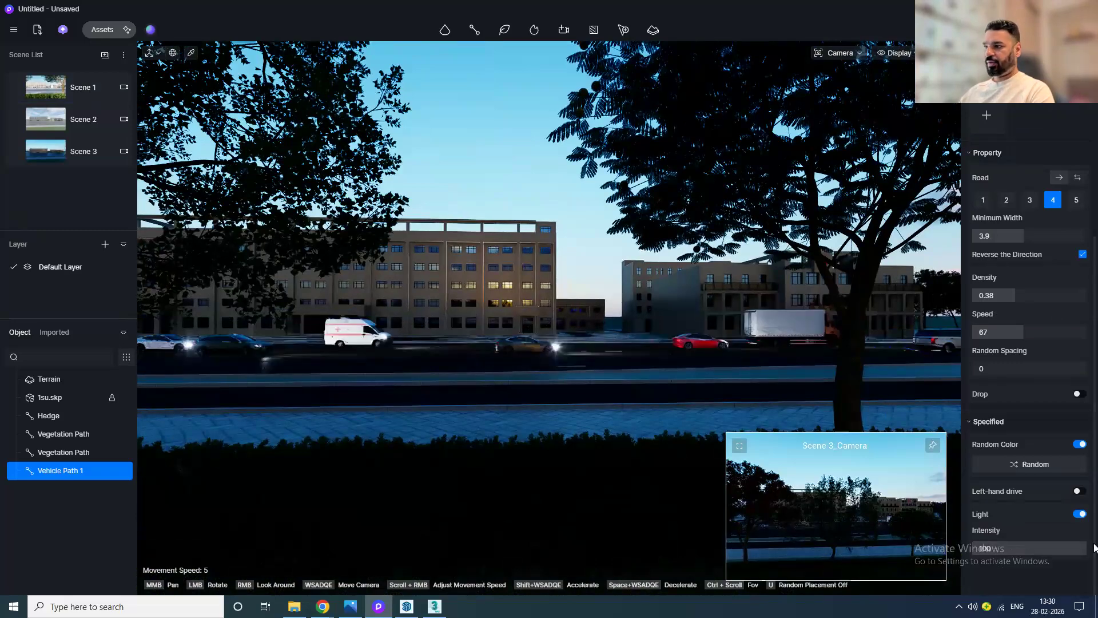
Step: Inspect the moving vehicles and their lights on the path up close in perspective view
key("1")
middle_click_drag(599, 353, 522, 476)
key("f")
scroll(584, 438, "up", 1)
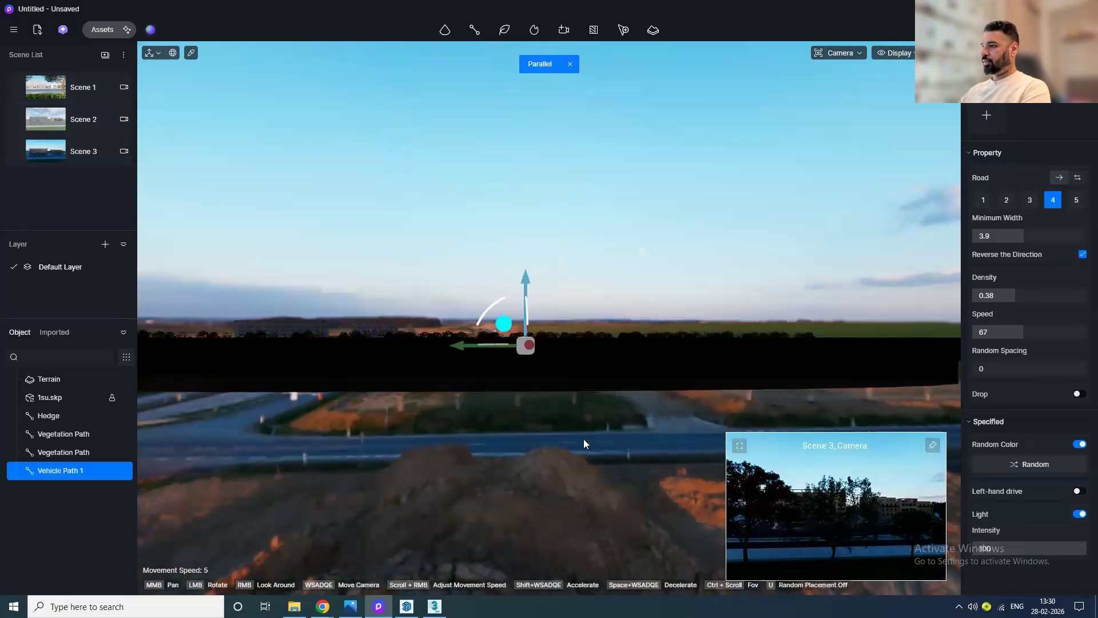
key("5")
left_click_drag(580, 433, 350, 550)
scroll(623, 391, "down", 10)
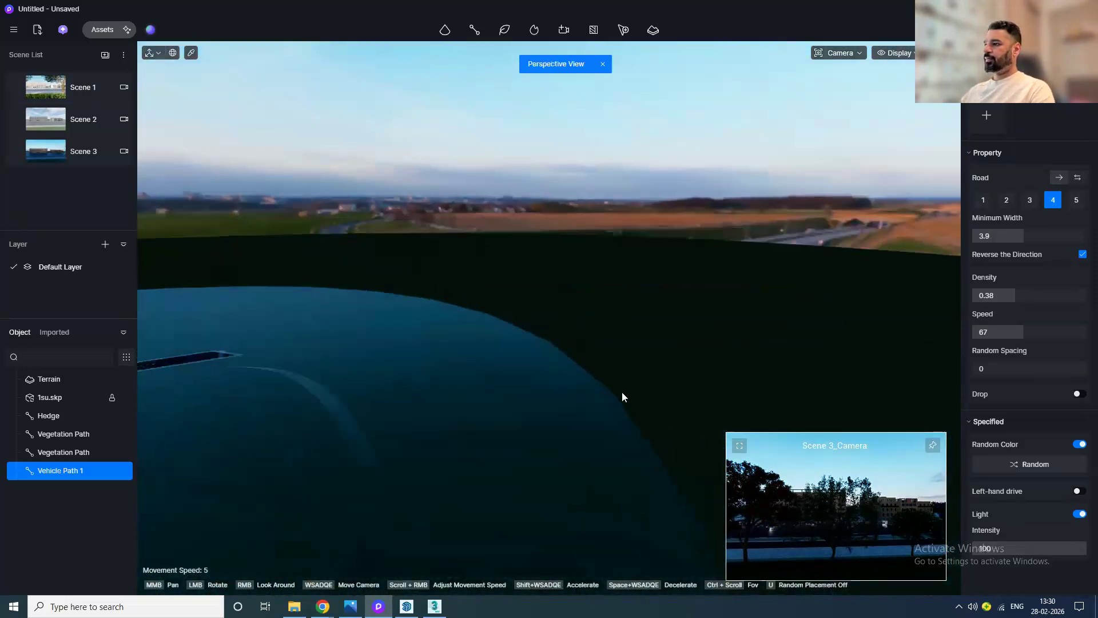
scroll(432, 464, "up", 8)
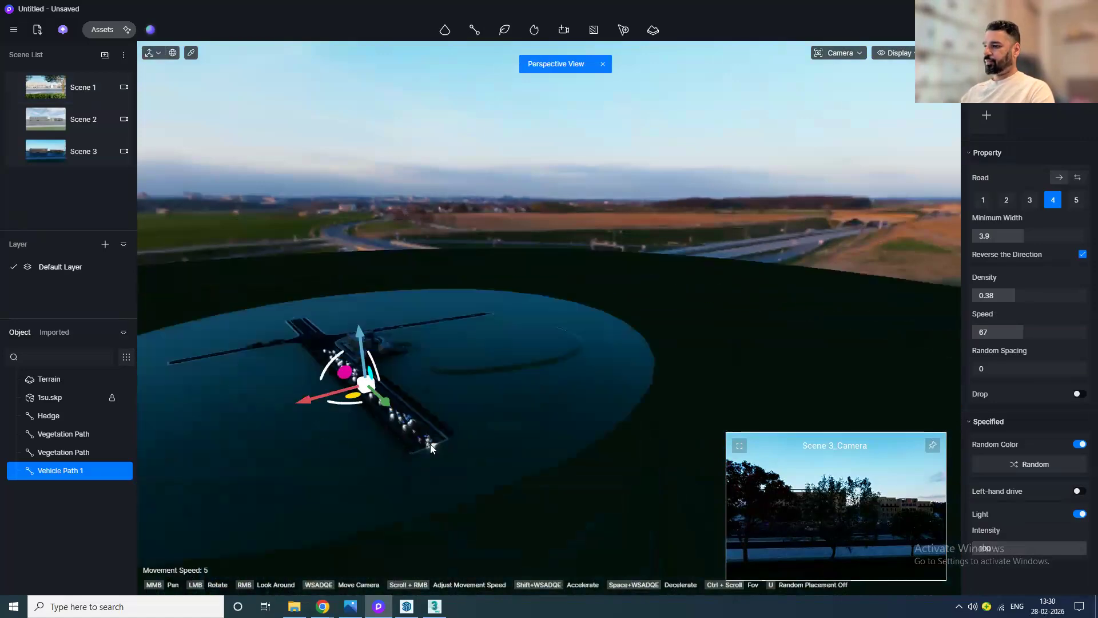
scroll(371, 402, "up", 8)
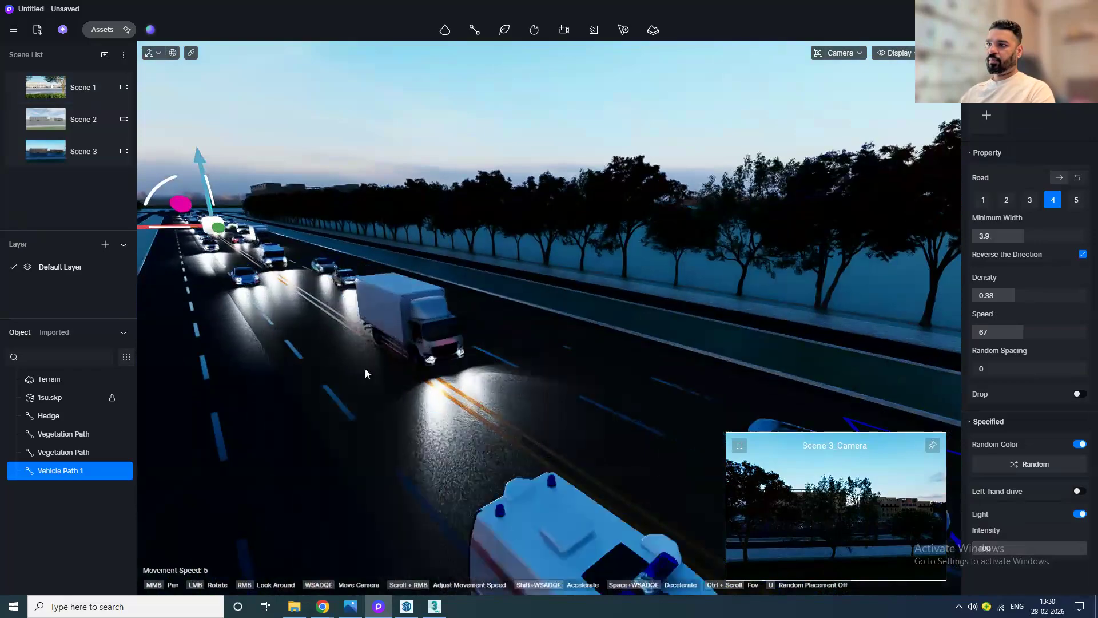
scroll(541, 432, "up", 2)
scroll(535, 432, "up", 5)
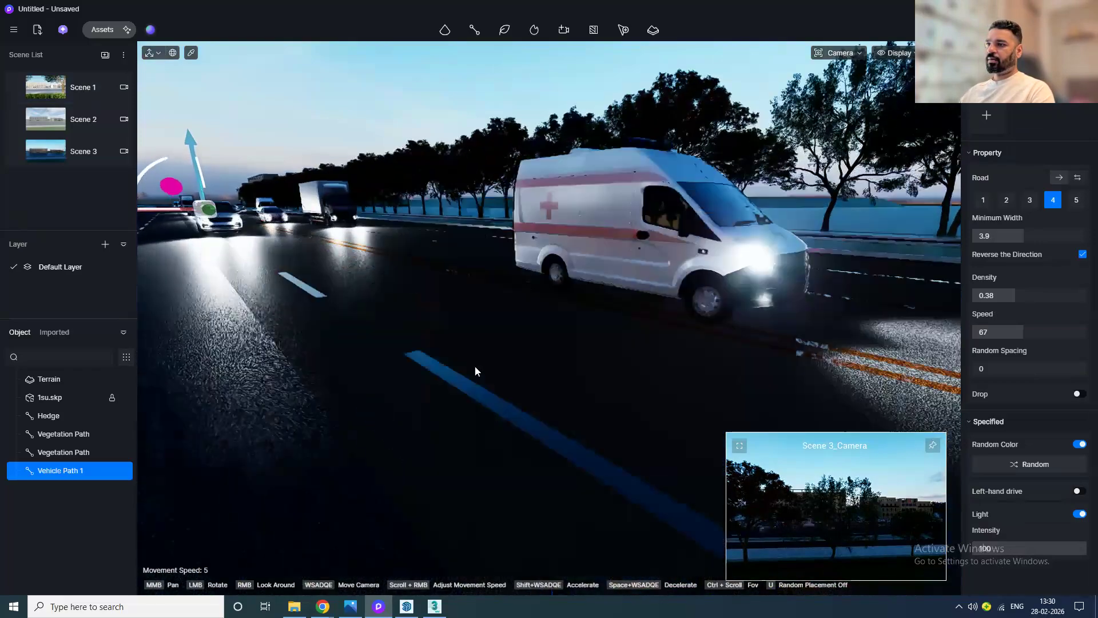
left_click_drag(475, 370, 437, 264)
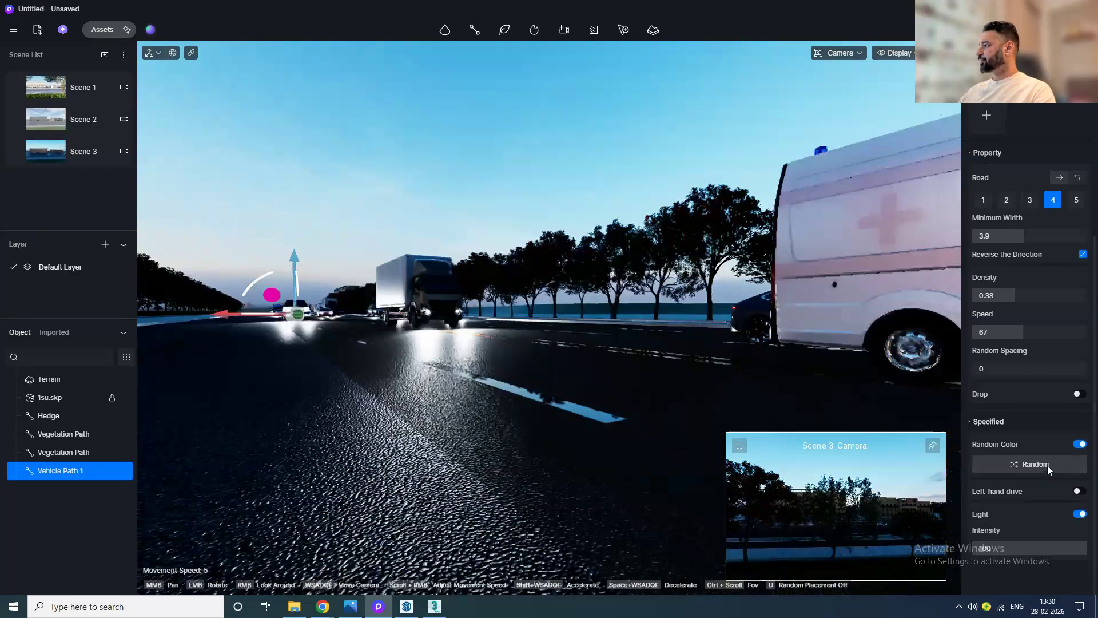
scroll(1064, 337, "up", 1)
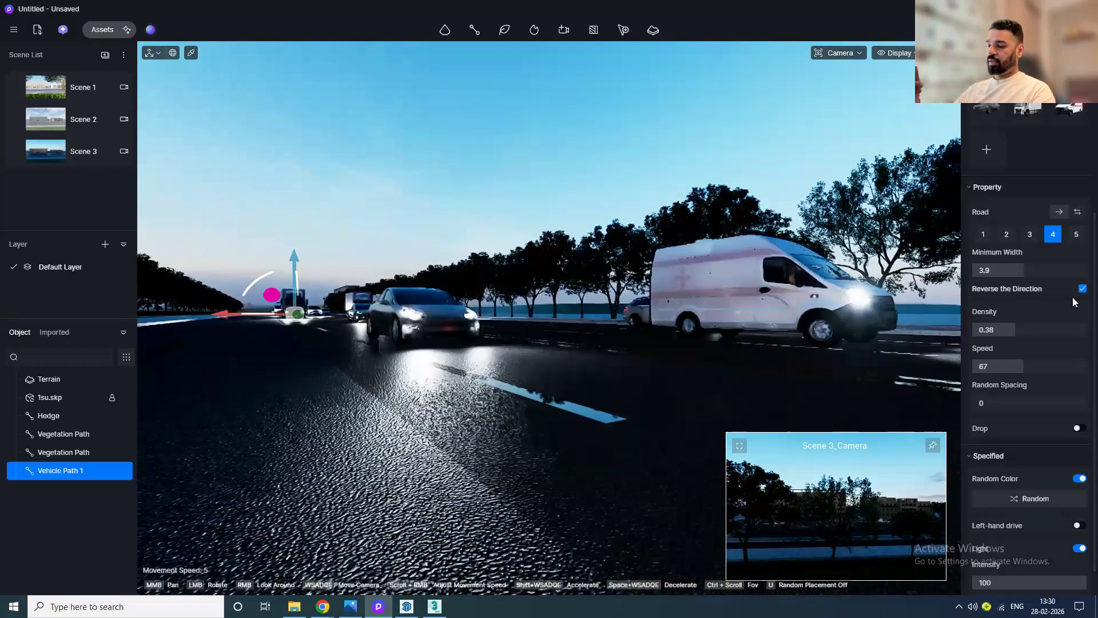
key("t")
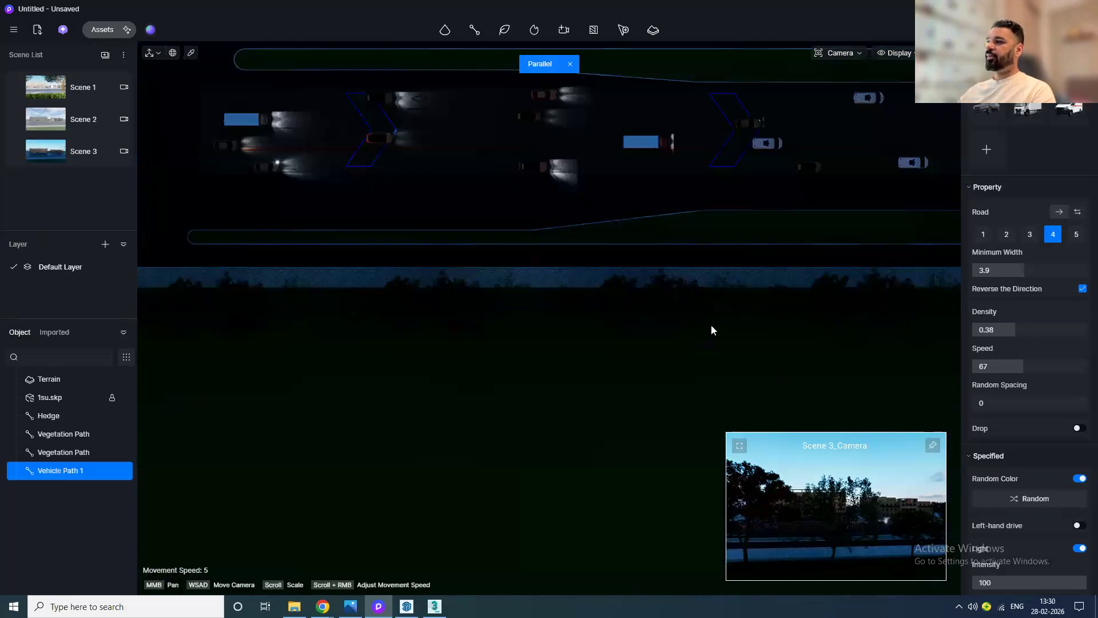
Step: From Scene 1's top view, make the vehicle path dual-direction with 8 lanes, minimum width 3 and density 0.22
left_click(47, 91)
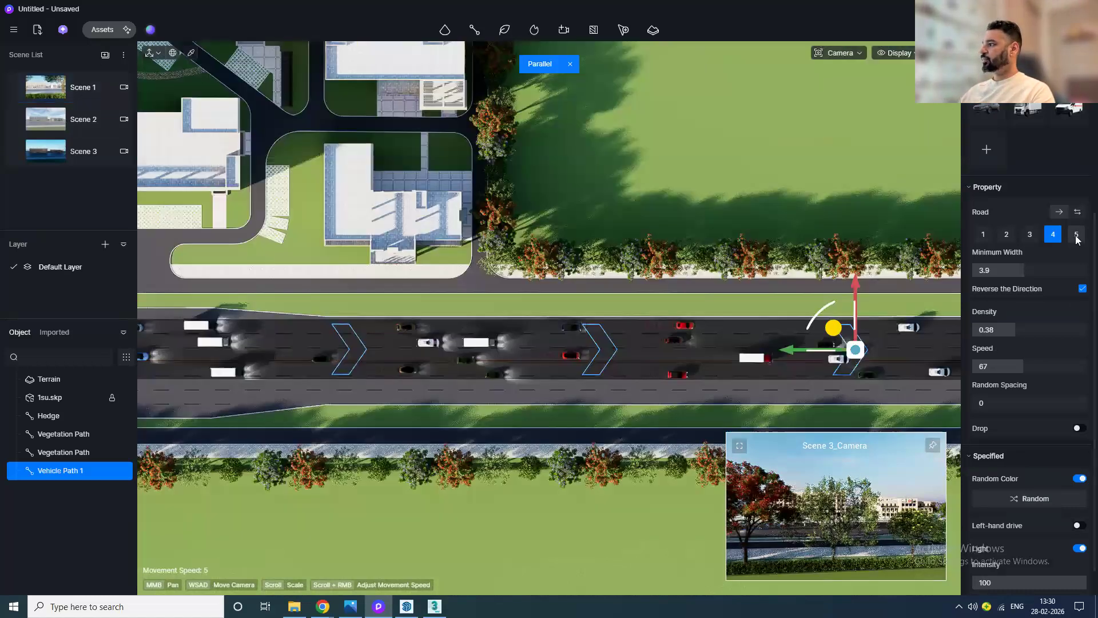
left_click(1078, 213)
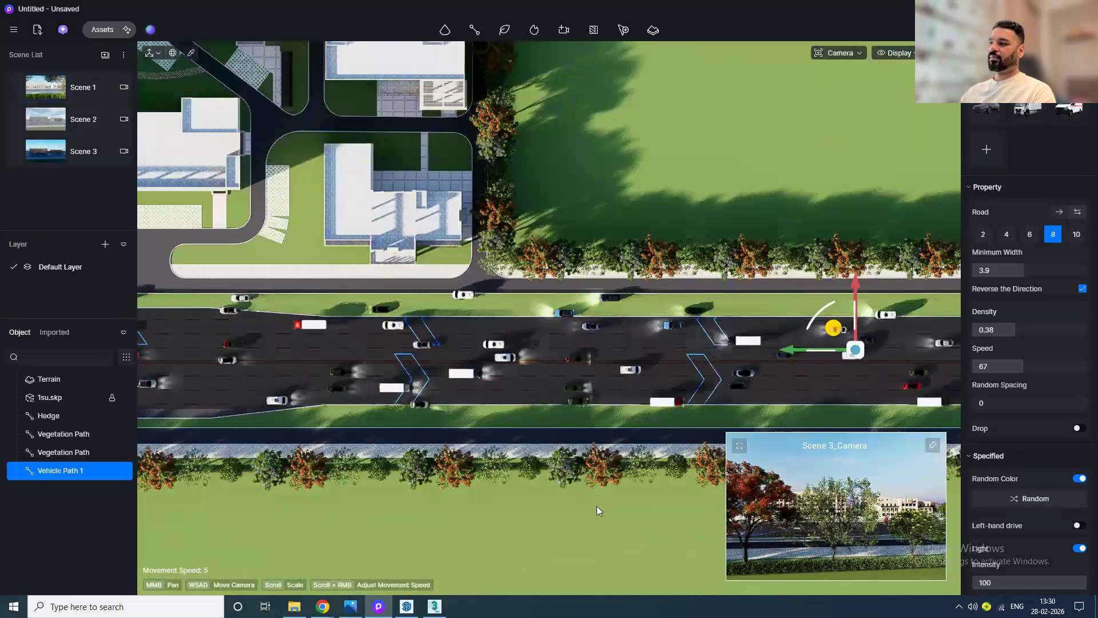
scroll(596, 504, "down", 3)
middle_click_drag(495, 467, 483, 456)
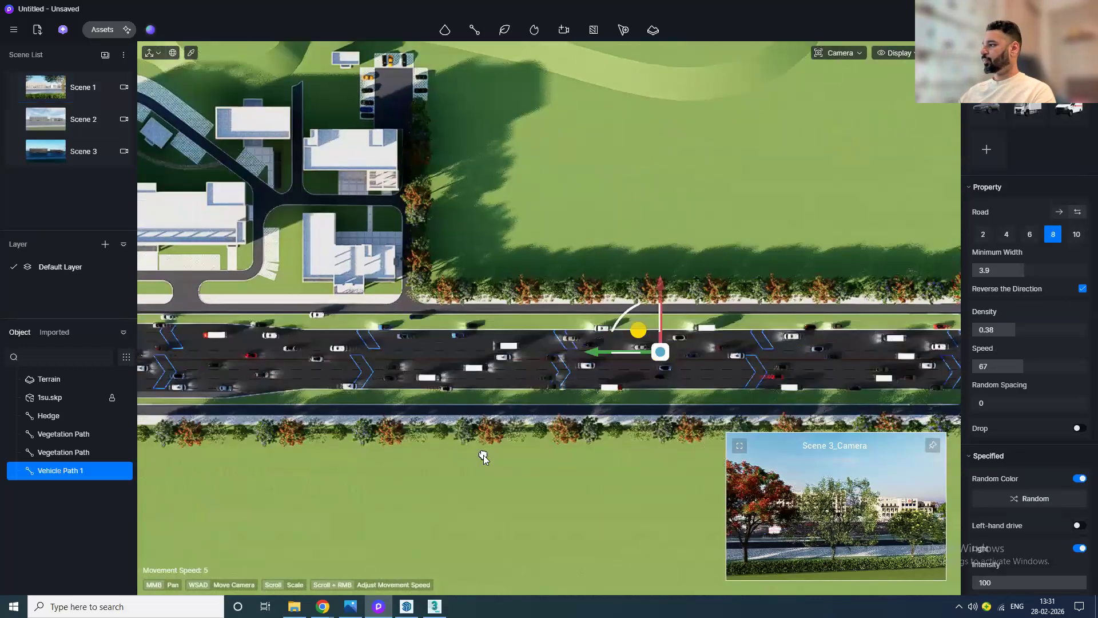
left_click_drag(1015, 330, 999, 330)
left_click_drag(1020, 264, 1000, 269)
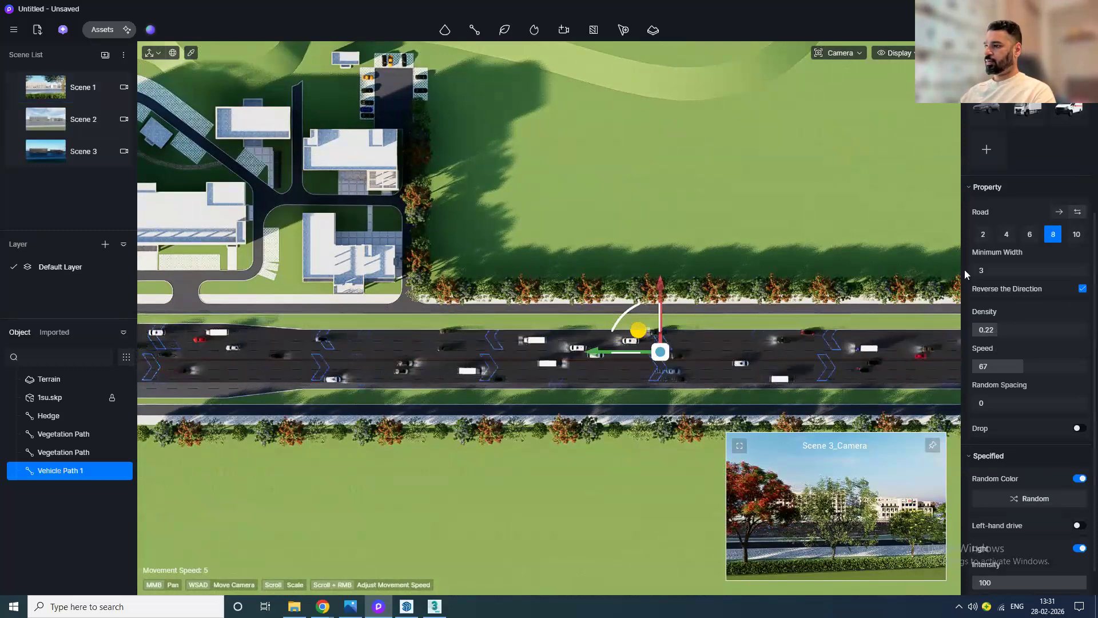
Step: Re-toggle the path's dual-direction setting and set the vehicle path's speed to 150
scroll(688, 313, "up", 3)
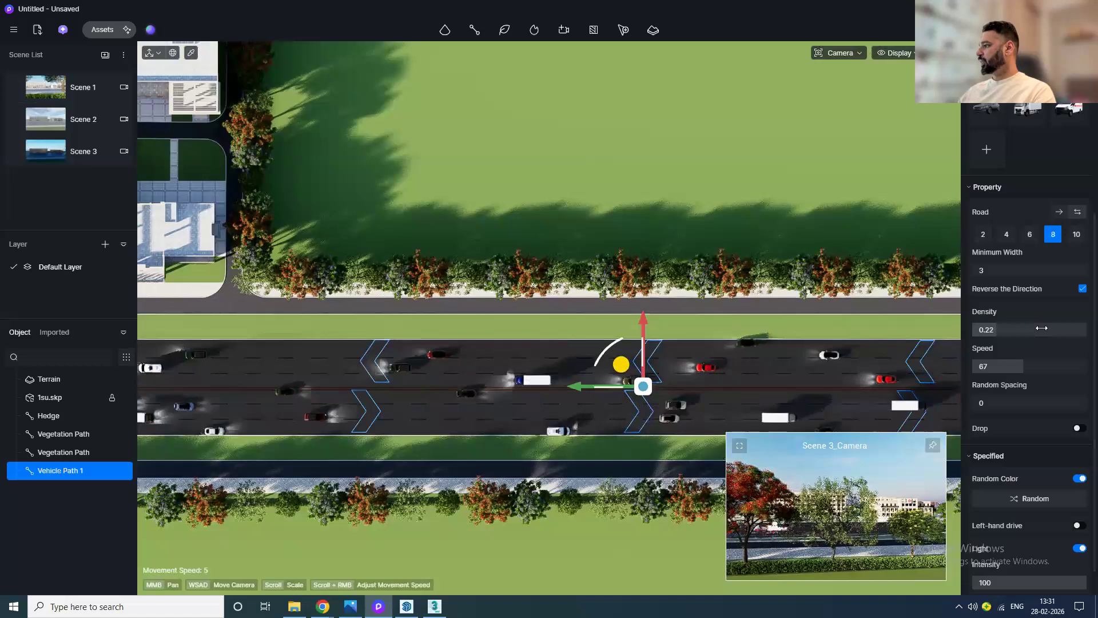
left_click(1063, 212)
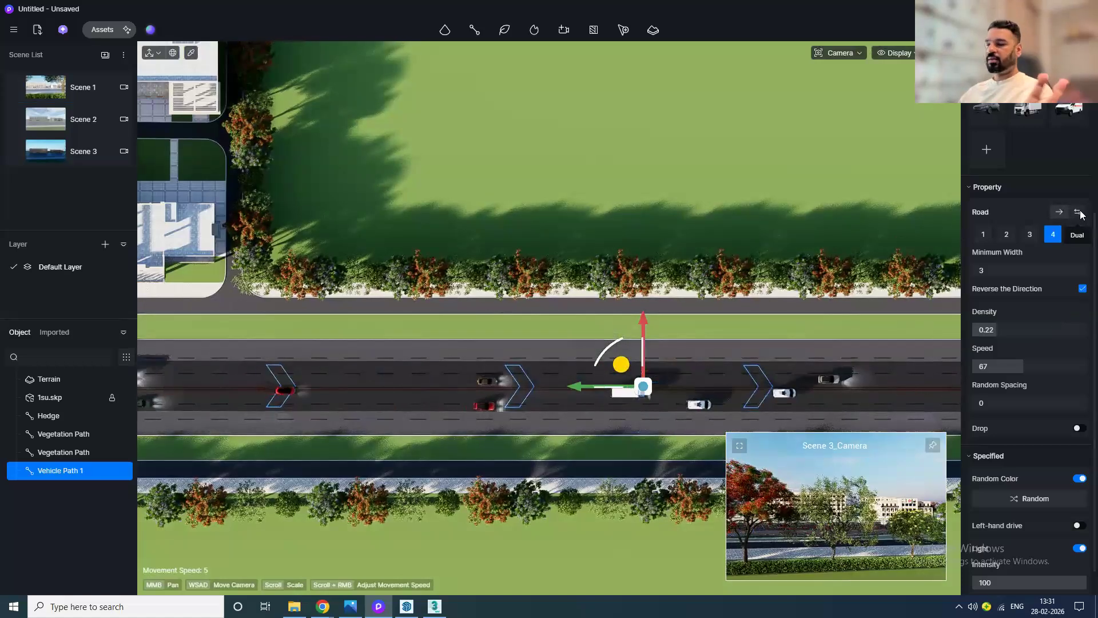
left_click(1079, 212)
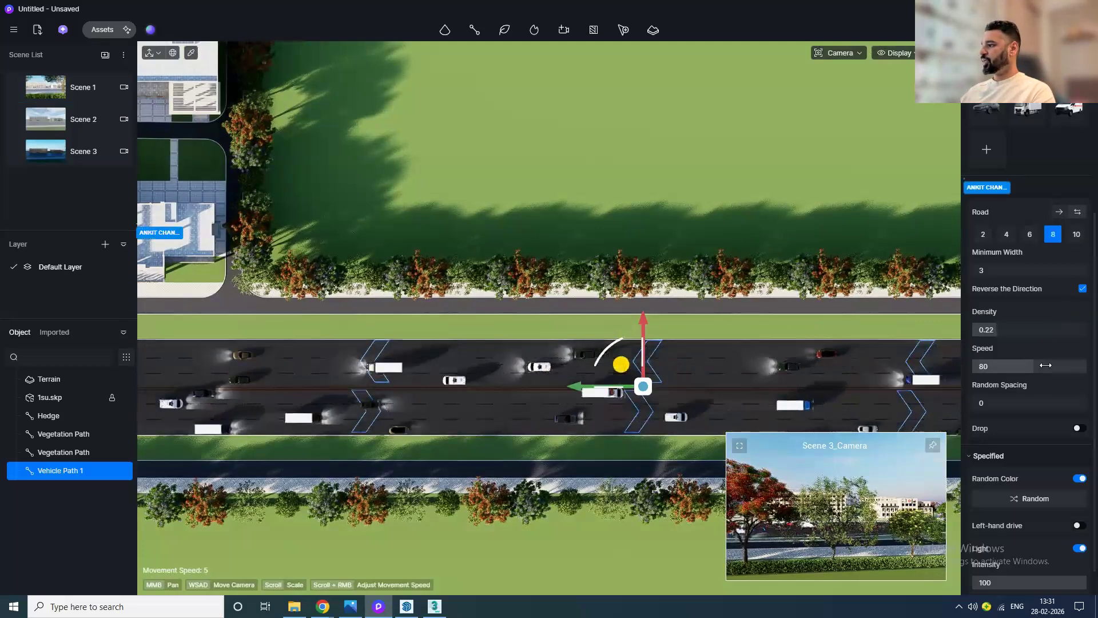
scroll(1060, 458, "down", 1)
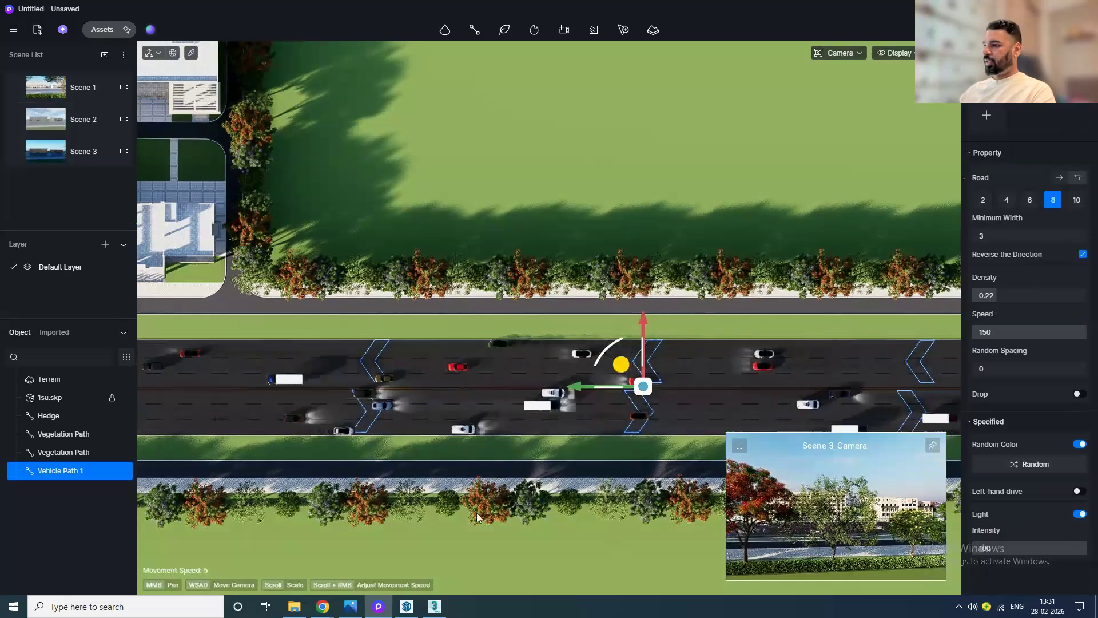
scroll(475, 513, "down", 2)
scroll(477, 514, "down", 1)
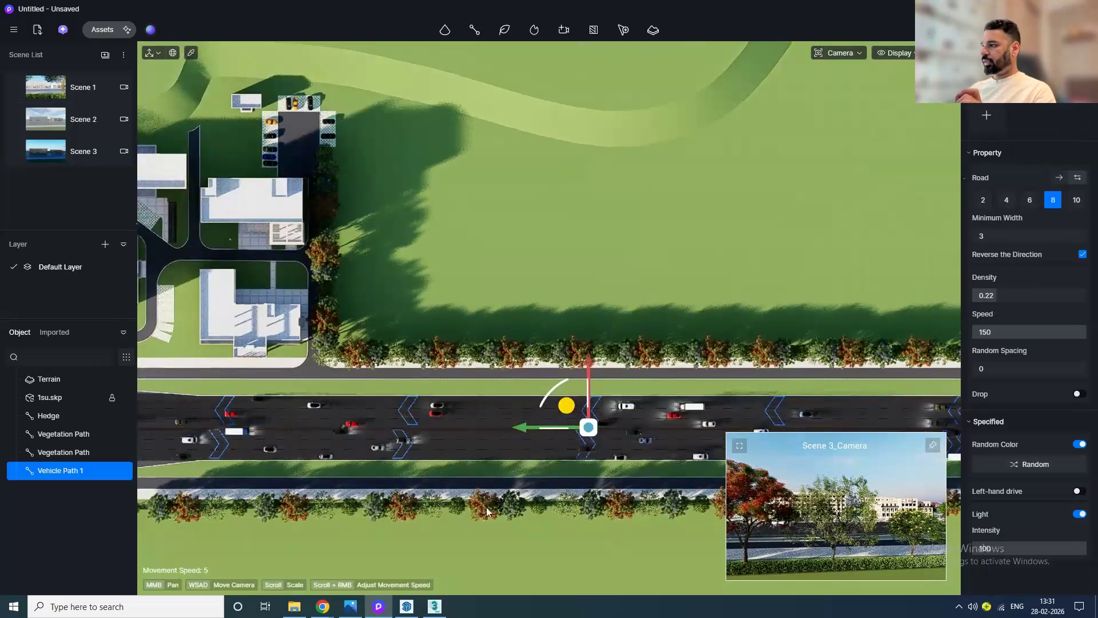
middle_click_drag(479, 507, 513, 458)
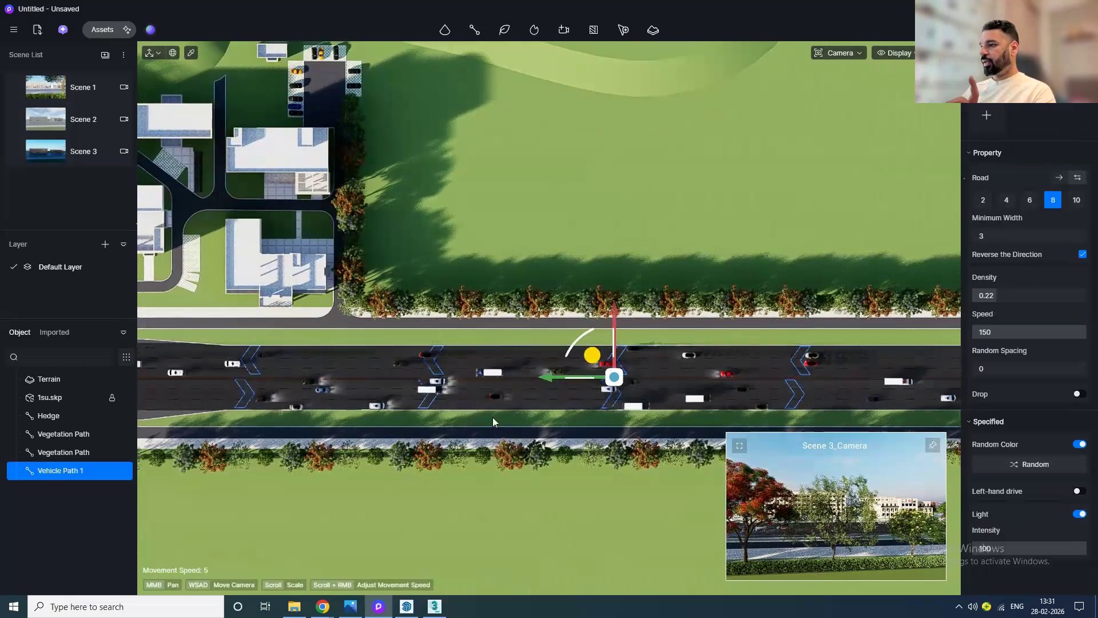
Step: Draw a linear custom path from the service road along the campus street up into the parking lot
left_click(476, 34)
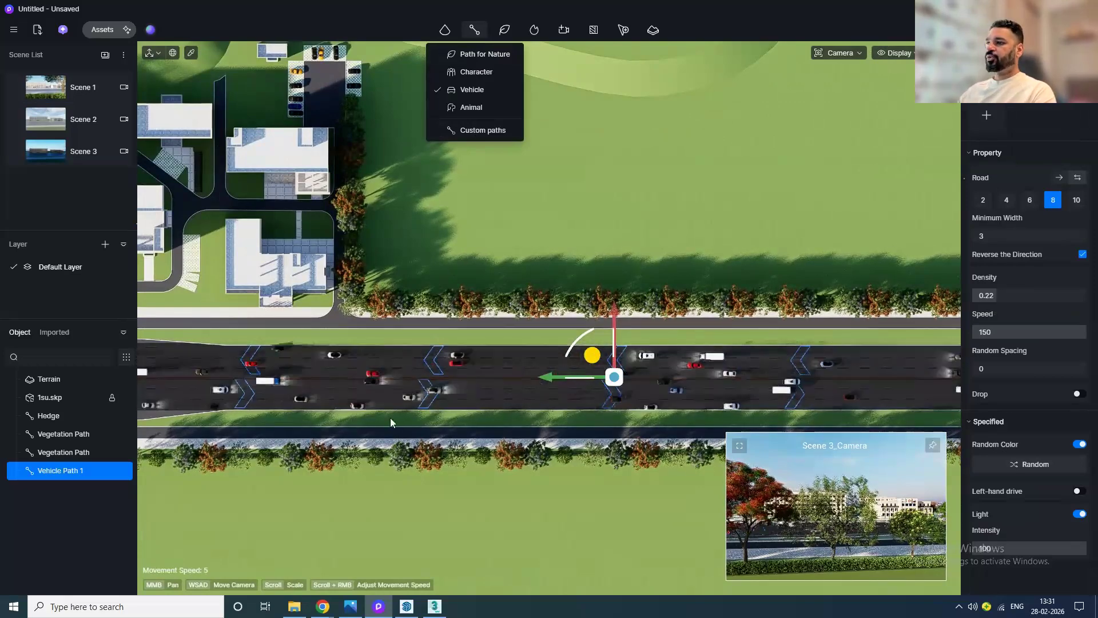
scroll(391, 418, "down", 3)
scroll(304, 338, "up", 6)
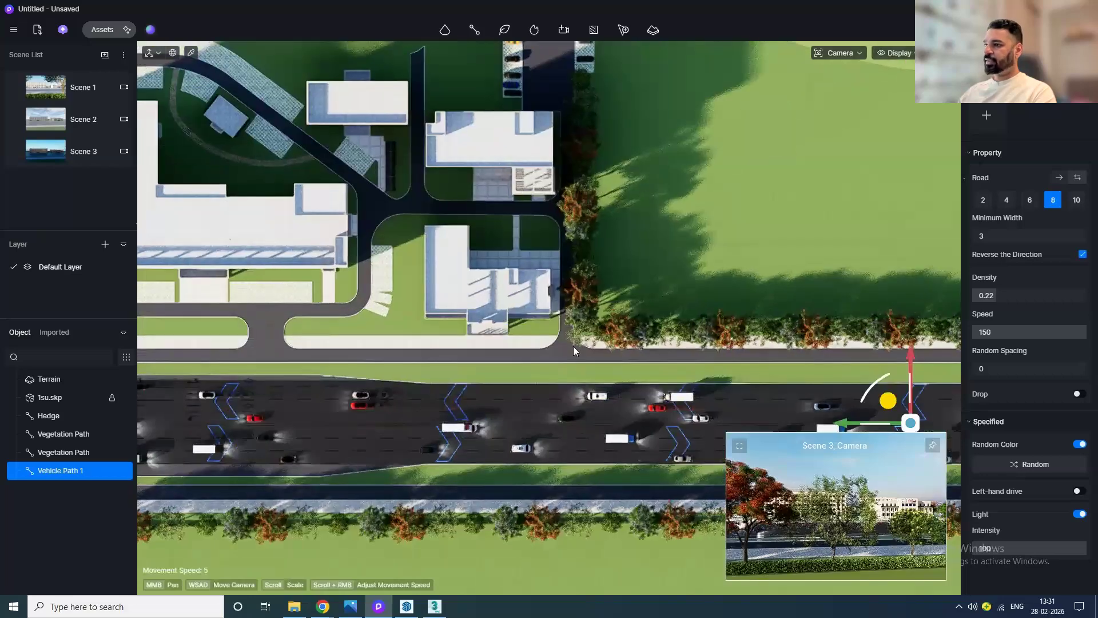
middle_click_drag(392, 178, 340, 256)
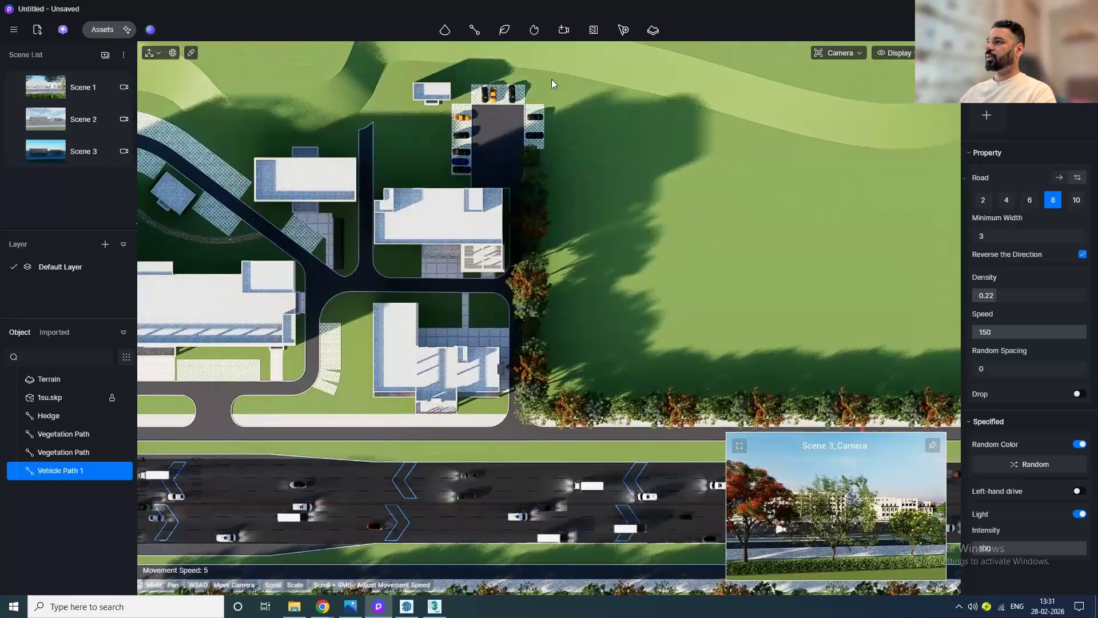
mouse_move(475, 30)
left_click(479, 133)
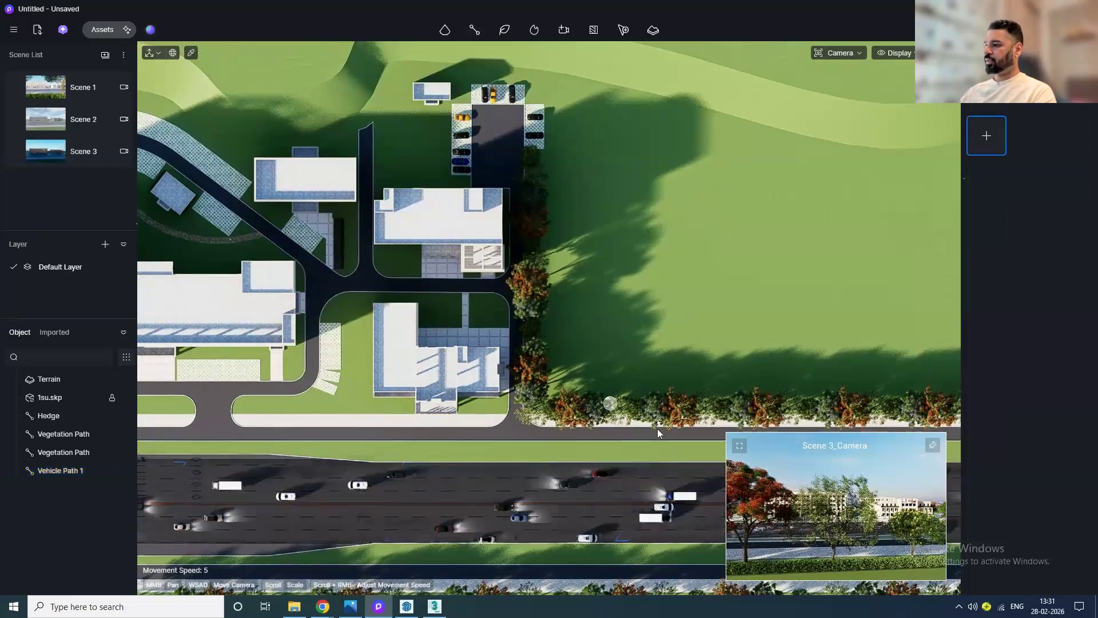
middle_click_drag(657, 429, 381, 316)
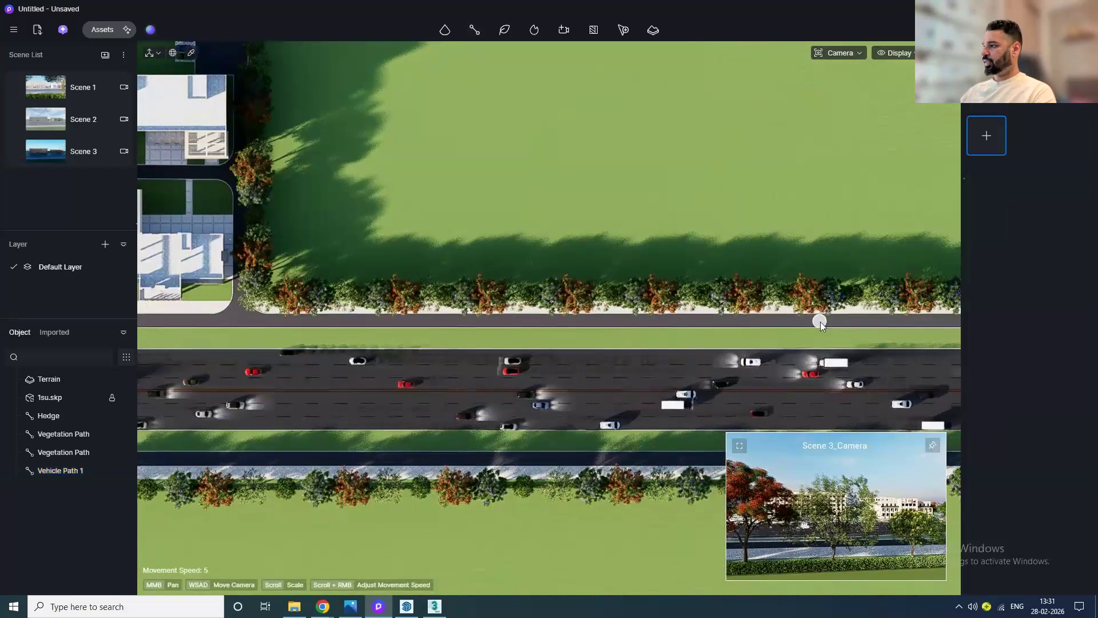
left_click(819, 318)
middle_click_drag(427, 344, 681, 349)
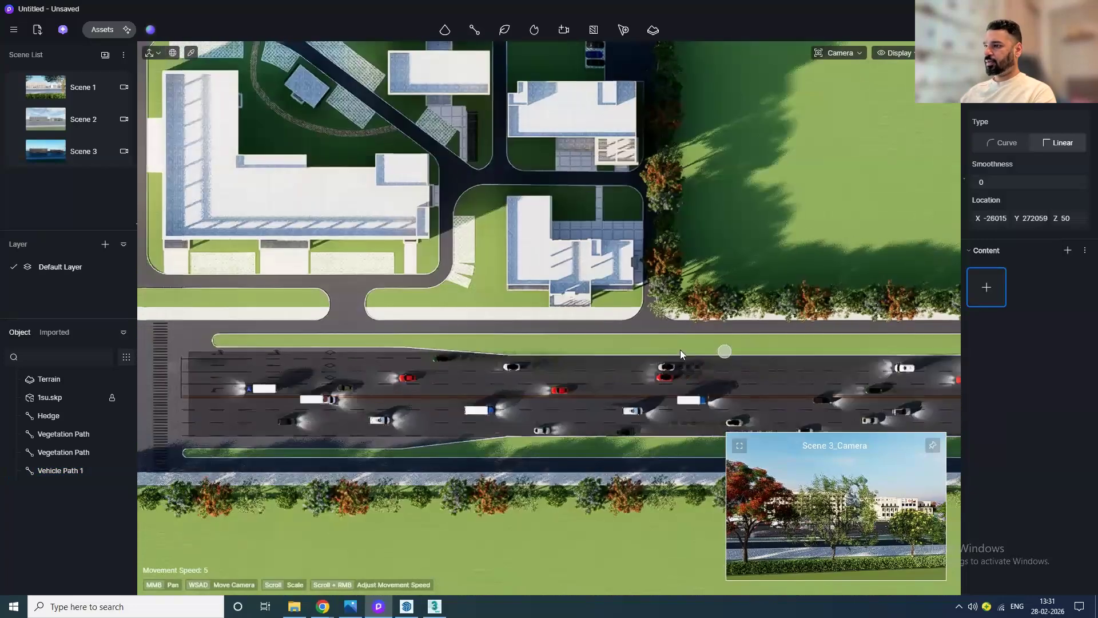
scroll(359, 328, "up", 5)
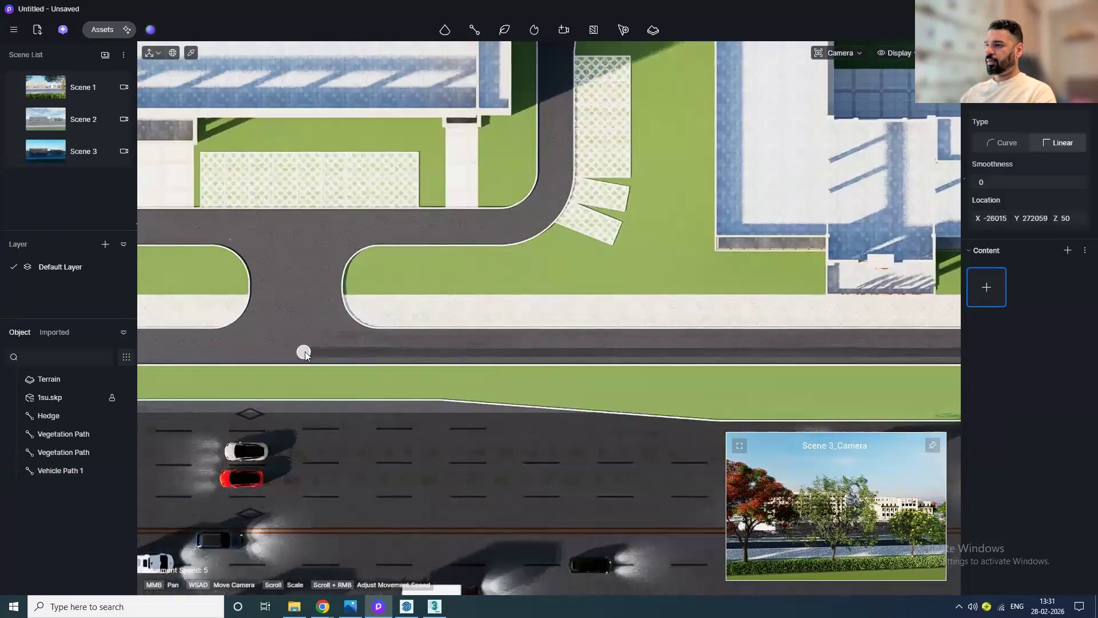
left_click(316, 346)
left_click(322, 235)
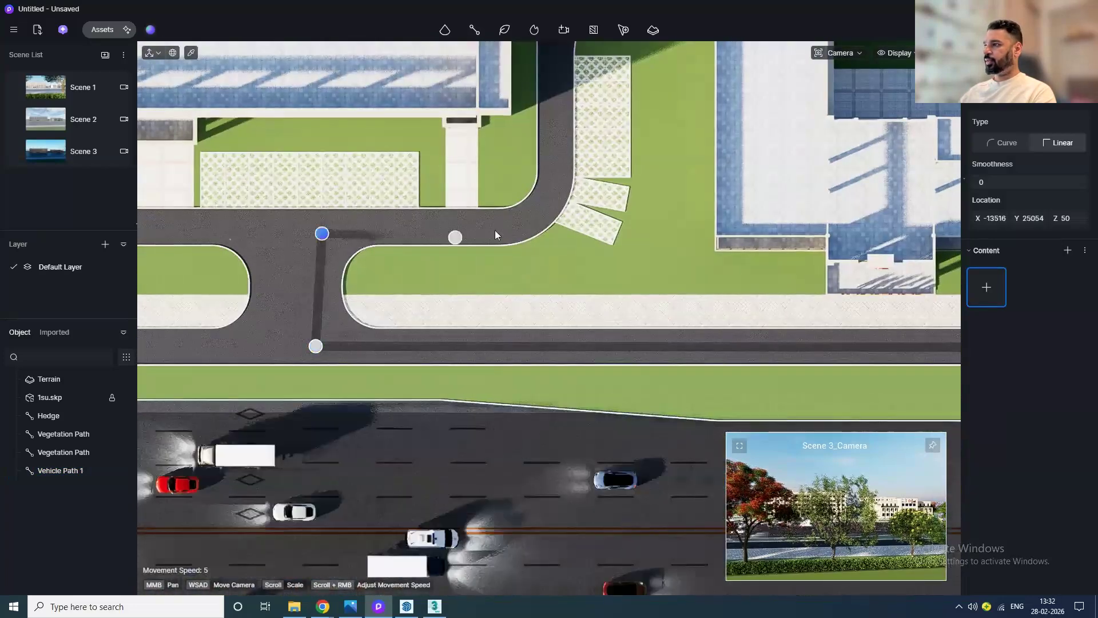
left_click(537, 214)
middle_click_drag(510, 263, 458, 432)
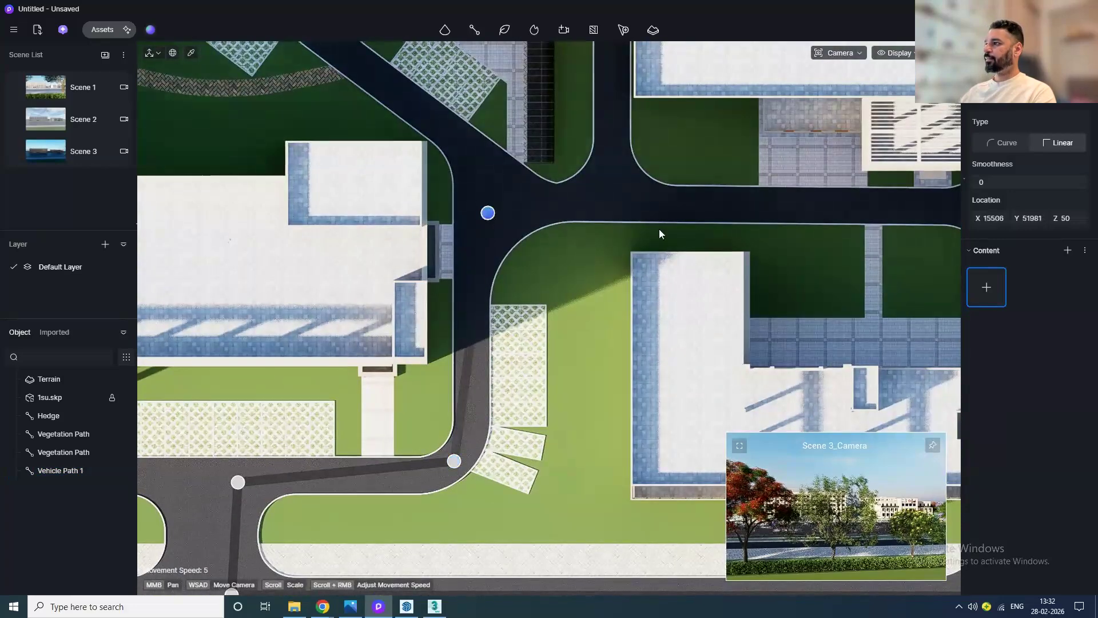
scroll(659, 229, "down", 4)
middle_click_drag(659, 229, 410, 370)
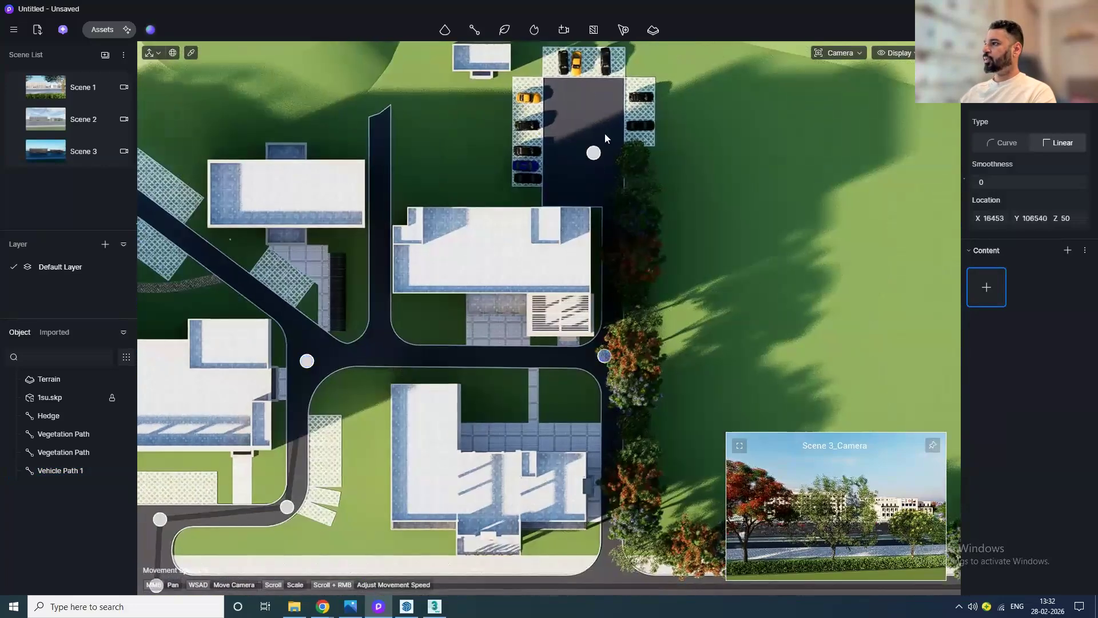
scroll(621, 112, "up", 3)
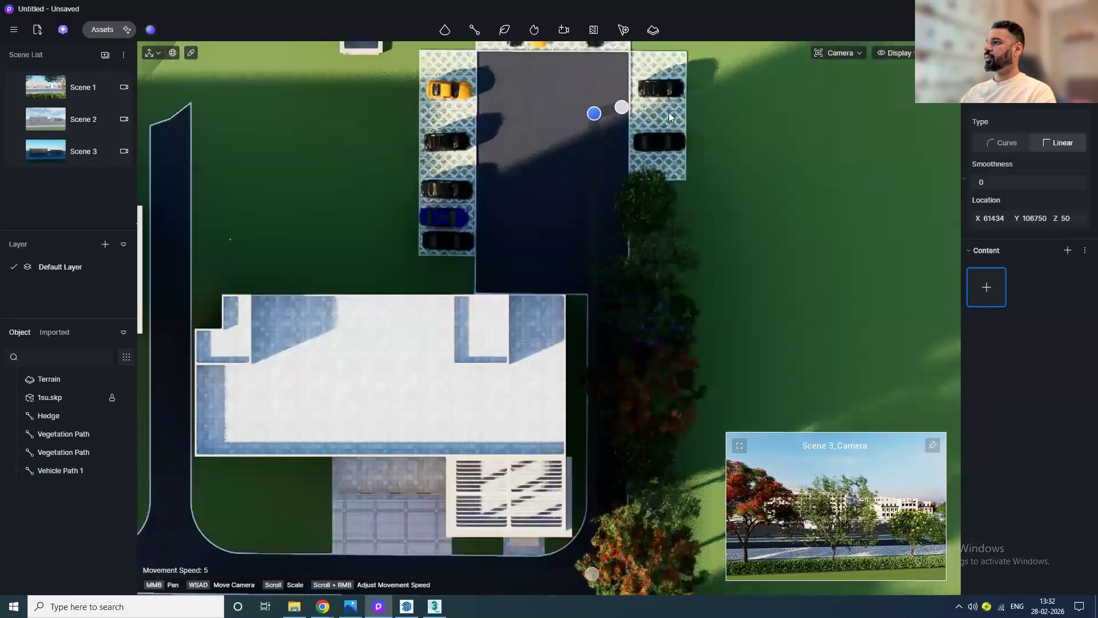
left_click(668, 112)
right_click(818, 279)
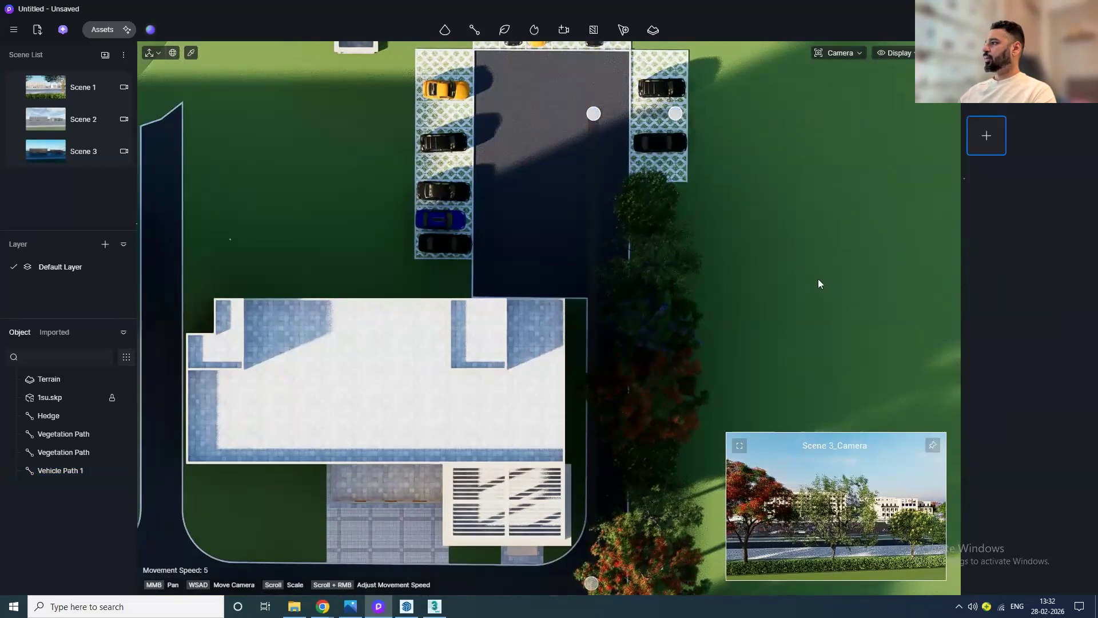
Step: Add New energy Car 03 as the custom path's content and pan over the path
left_click(996, 146)
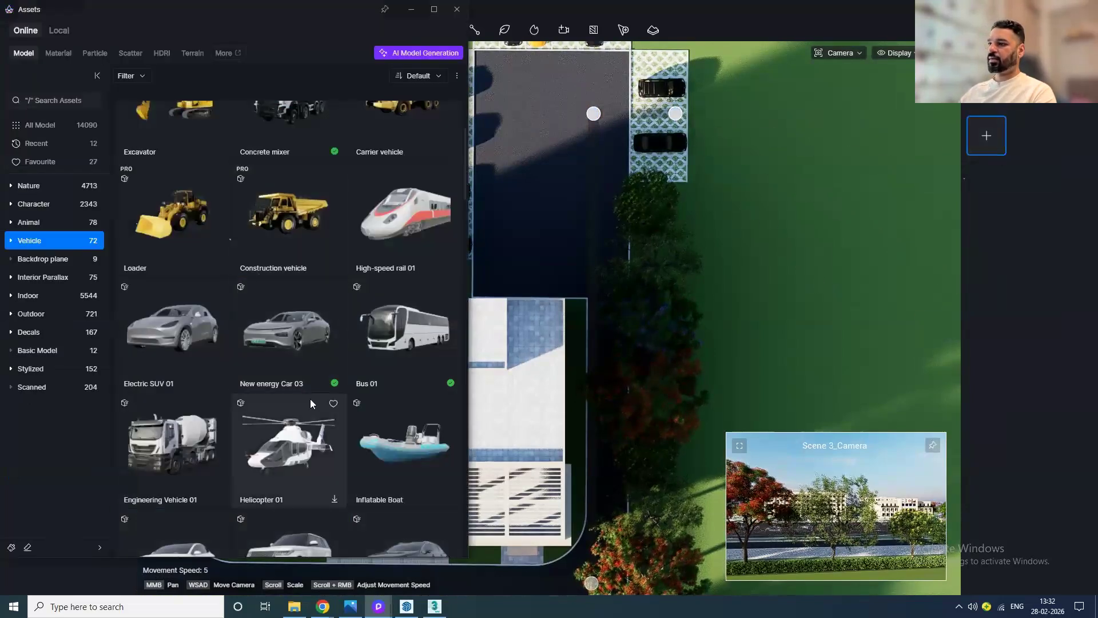
left_click(300, 361)
left_click(458, 10)
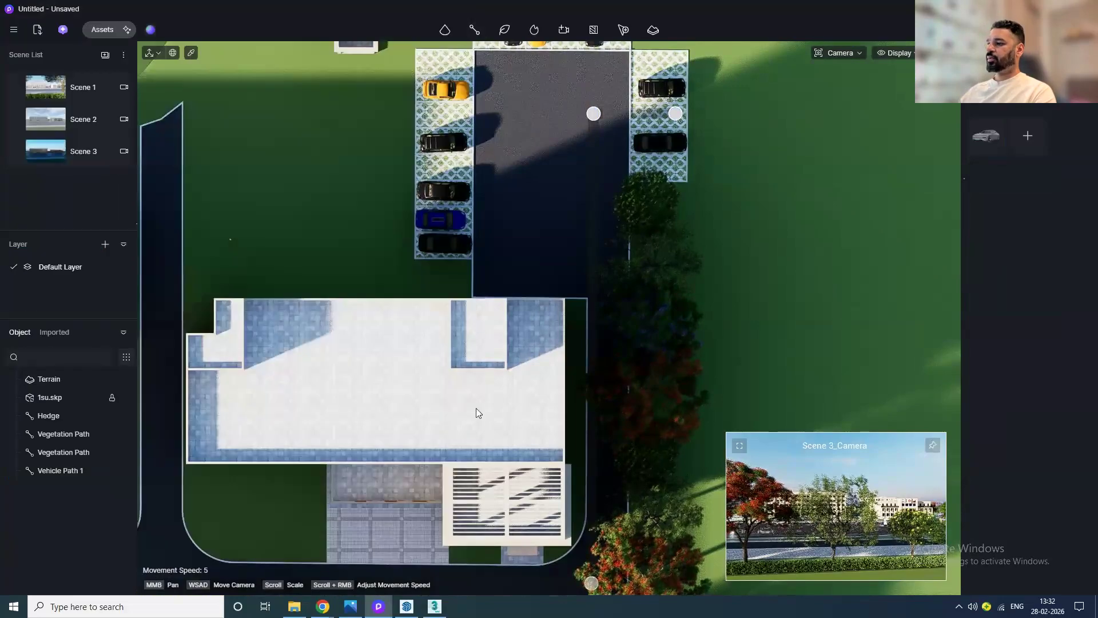
scroll(478, 412, "down", 3)
scroll(530, 203, "up", 5)
middle_click_drag(523, 251, 524, 249)
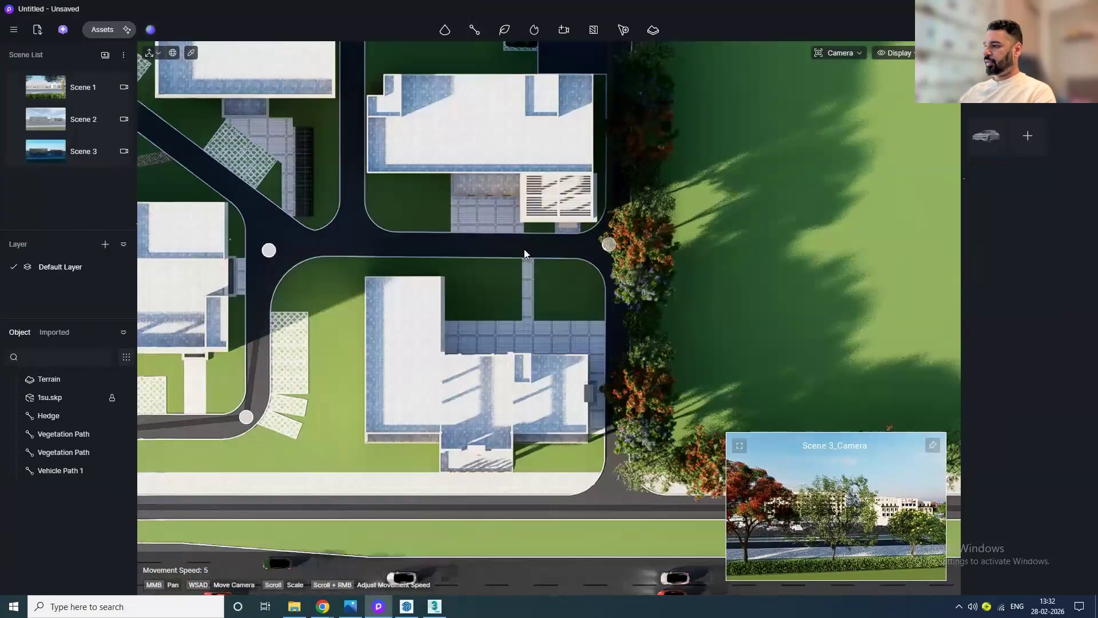
scroll(524, 248, "down", 2)
middle_click_drag(385, 283, 346, 249)
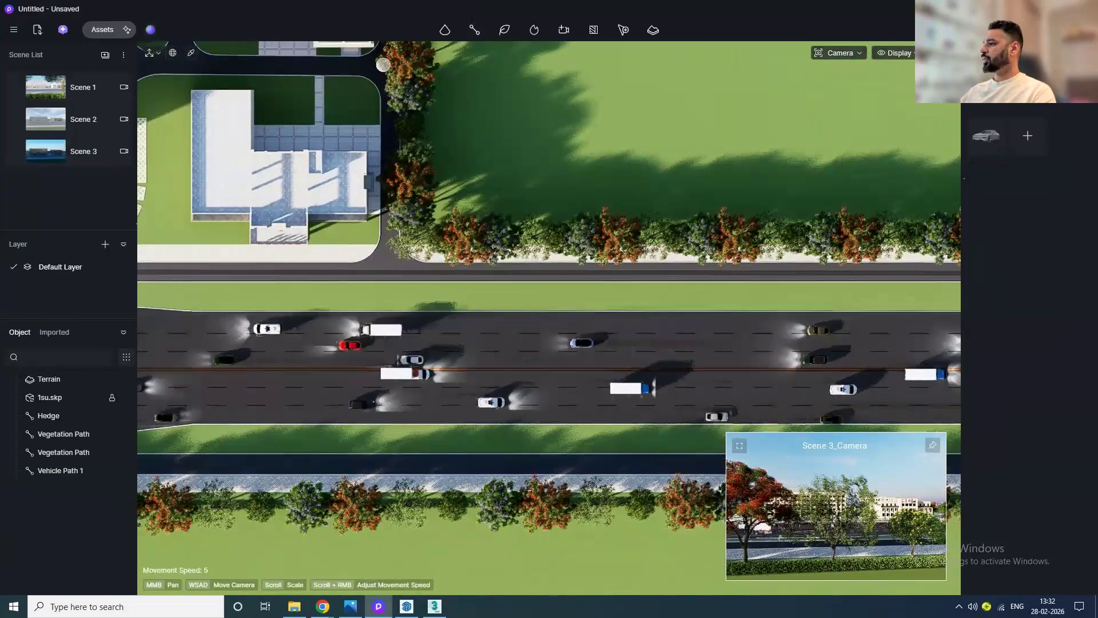
key("Escape")
middle_click_drag(642, 316, 444, 367)
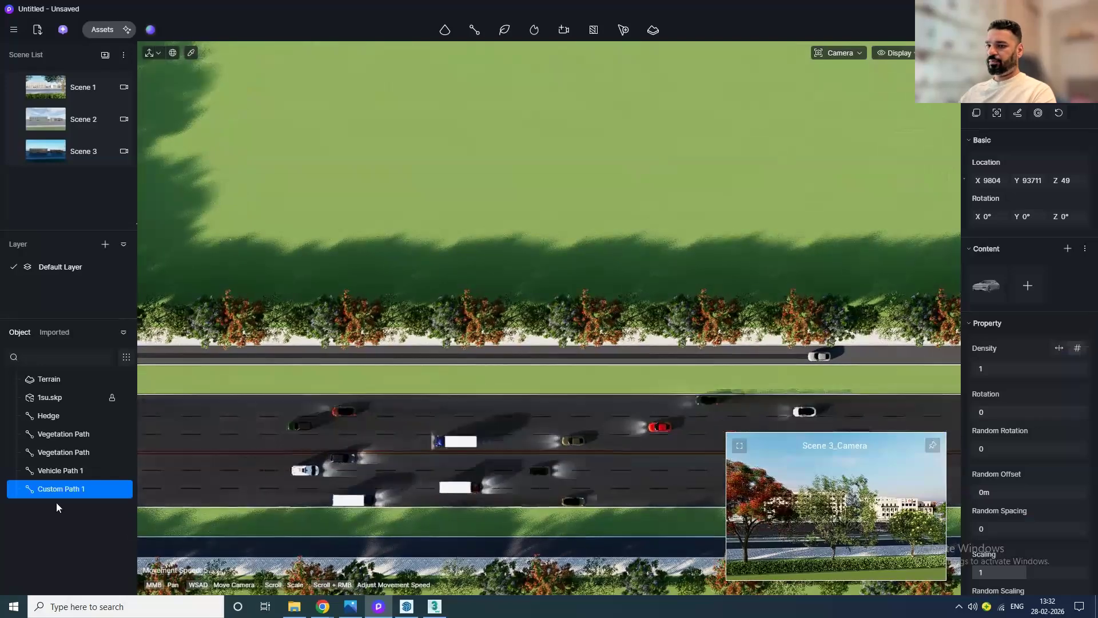
Step: Lower the custom path's animation speed to about 27.13 m/s
mouse_move(63, 490)
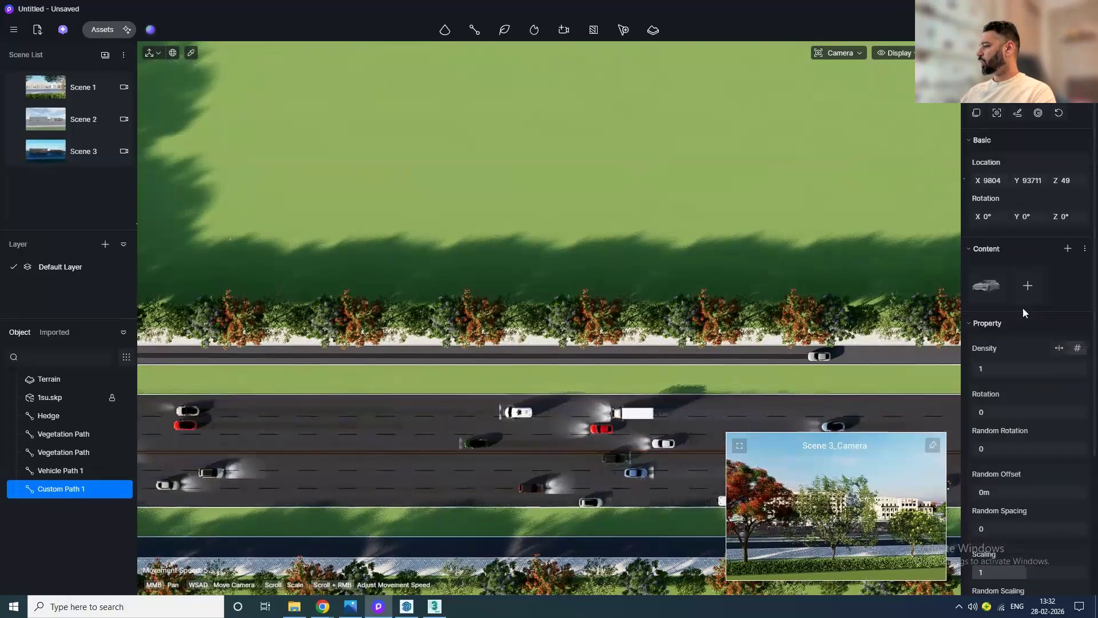
scroll(1023, 307, "down", 5)
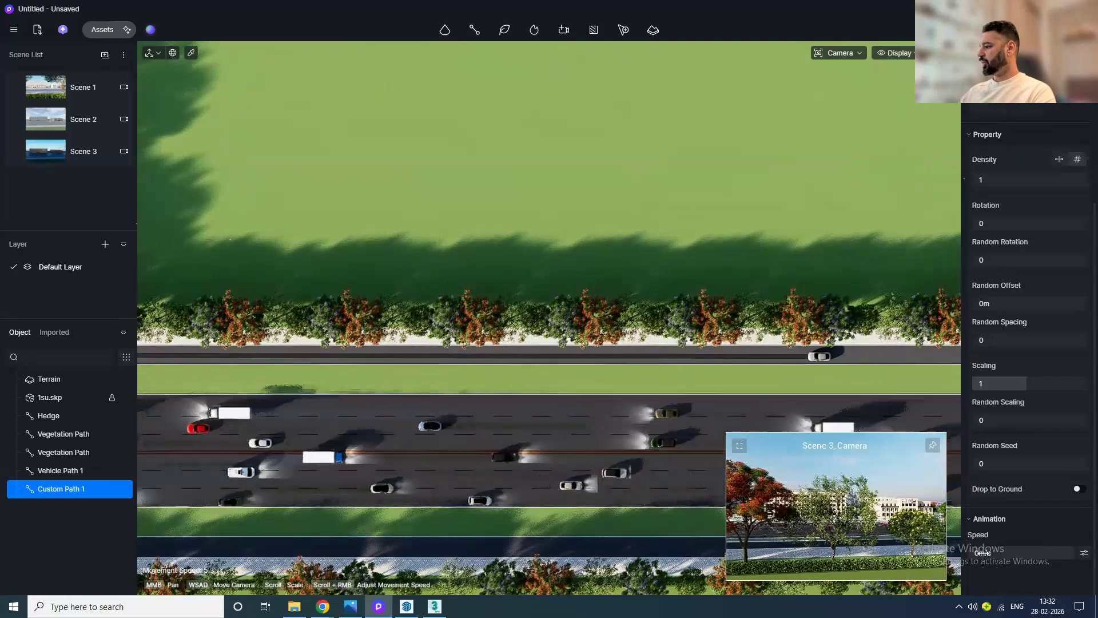
left_click_drag(1043, 551, 1032, 557)
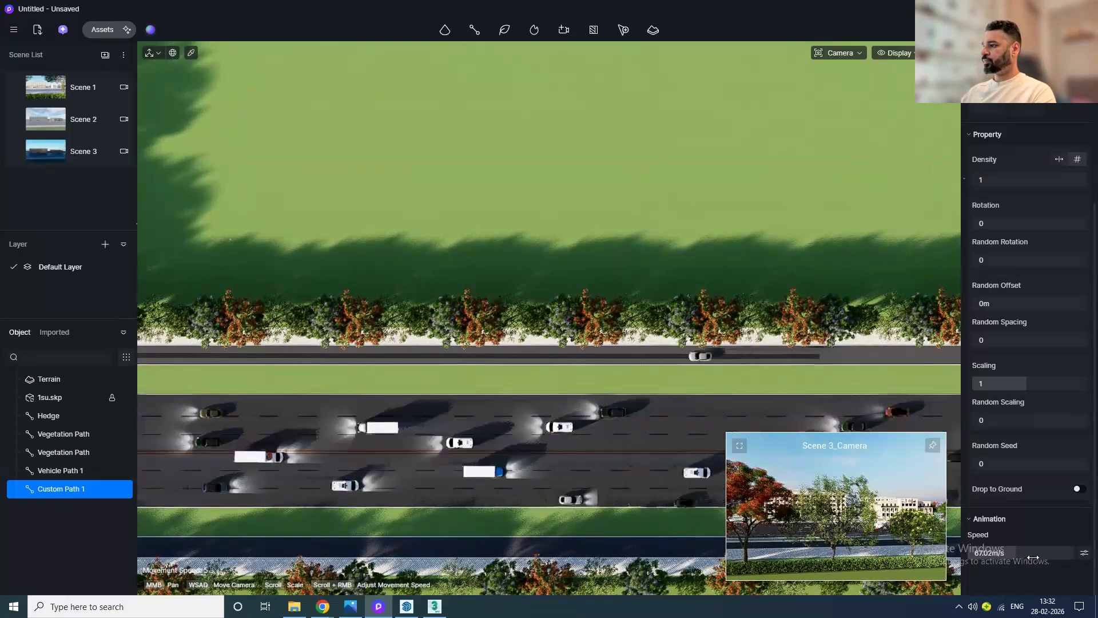
scroll(629, 417, "down", 2)
scroll(413, 376, "down", 2)
middle_click_drag(413, 377, 893, 370)
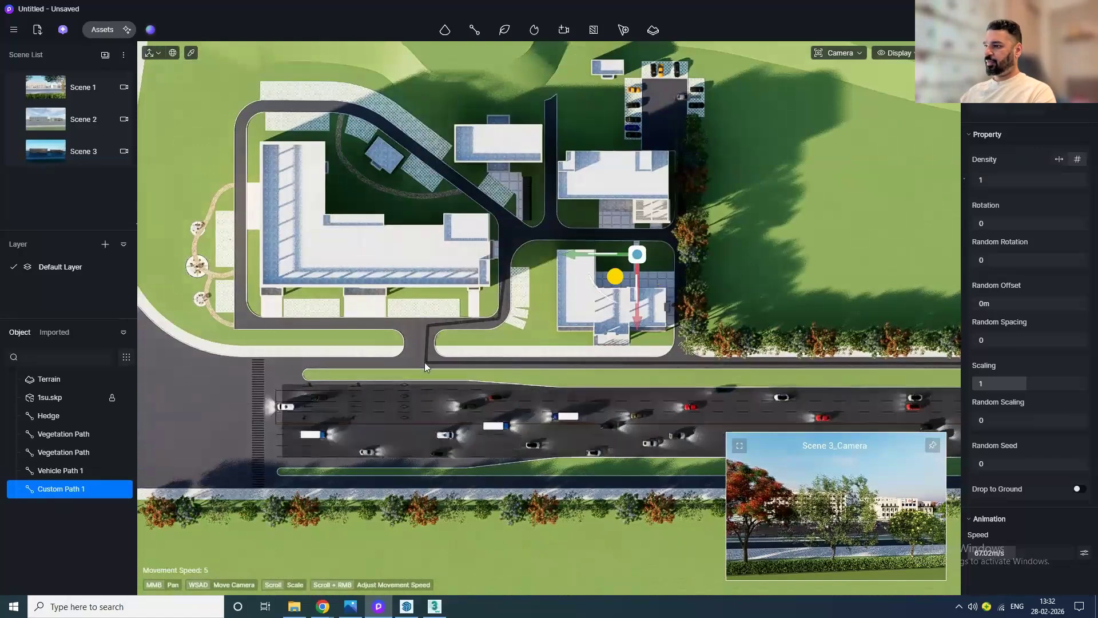
scroll(425, 360, "up", 4)
left_click_drag(1013, 553, 1003, 553)
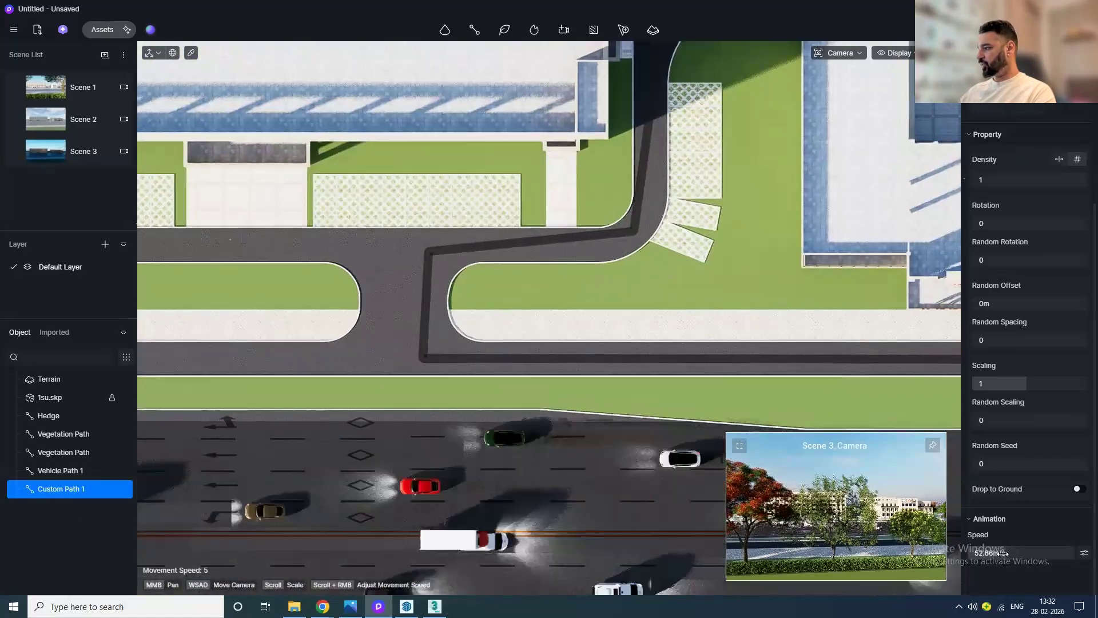
left_click(1085, 553)
scroll(1081, 552, "down", 2)
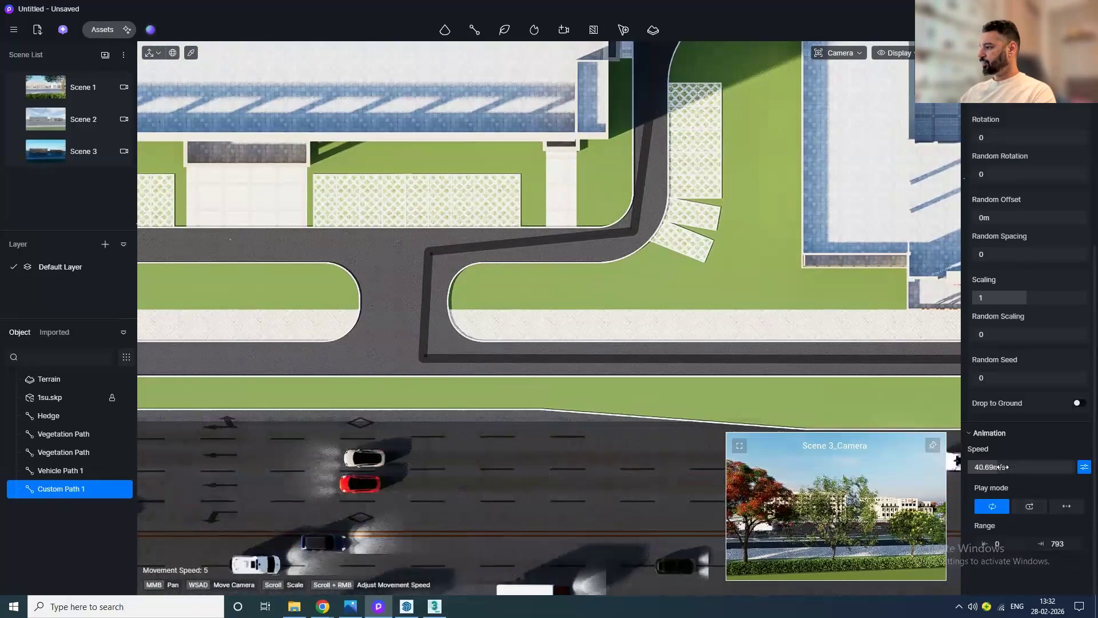
left_click_drag(1005, 467, 987, 468)
Step: Edit the custom path's points and set corner smoothness to 0.98 and 0.93 at the service road turn
scroll(431, 350, "up", 4)
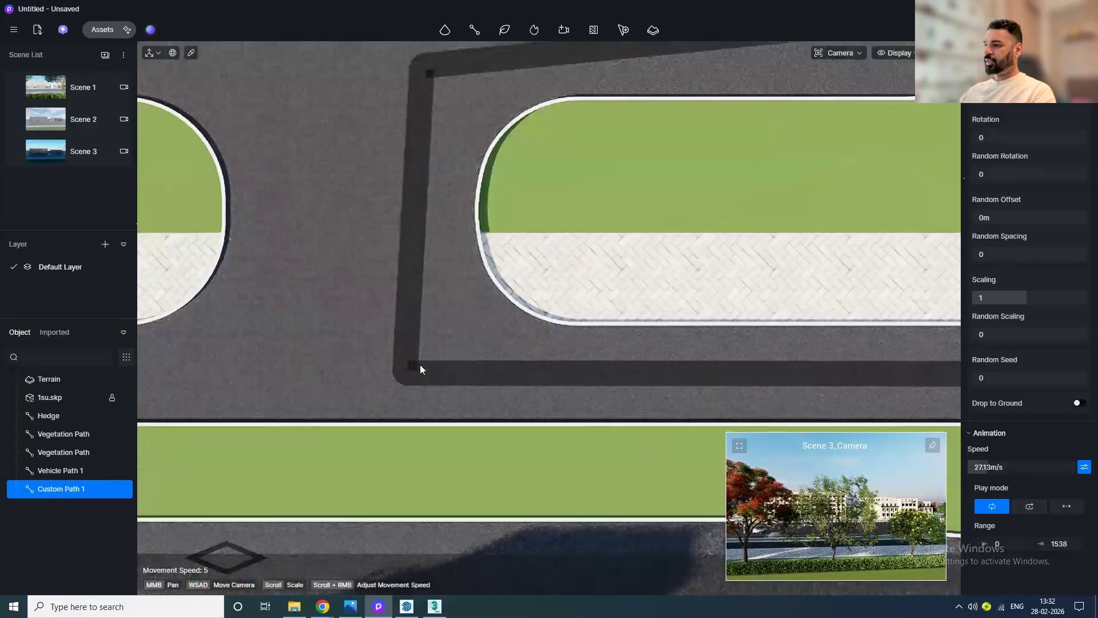
scroll(415, 363, "down", 1)
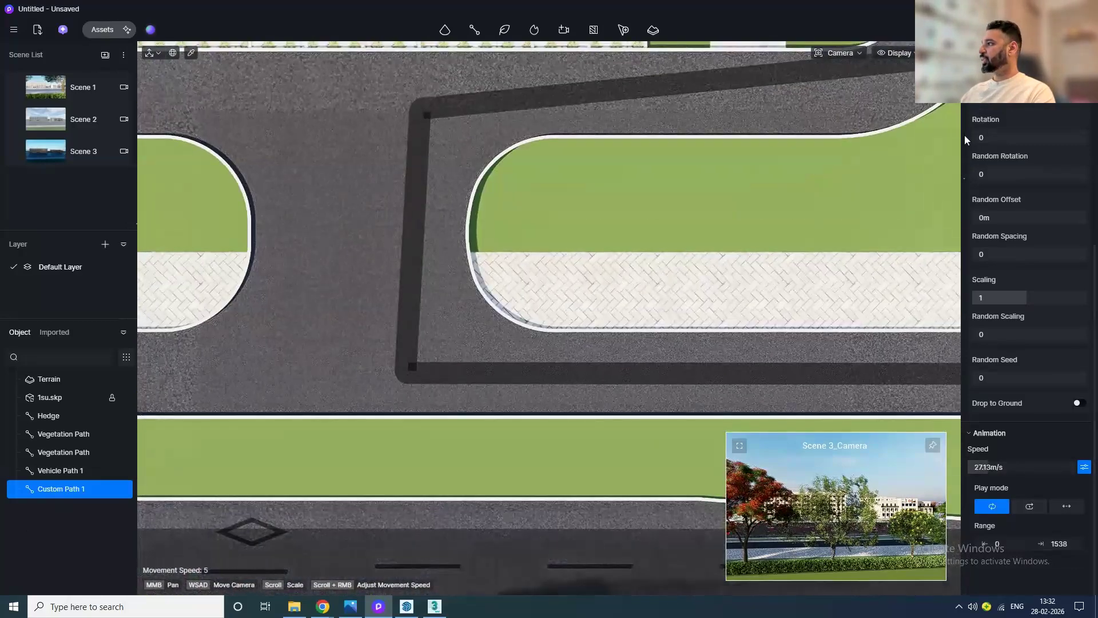
scroll(1015, 115, "up", 5)
left_click(1019, 114)
left_click(405, 373)
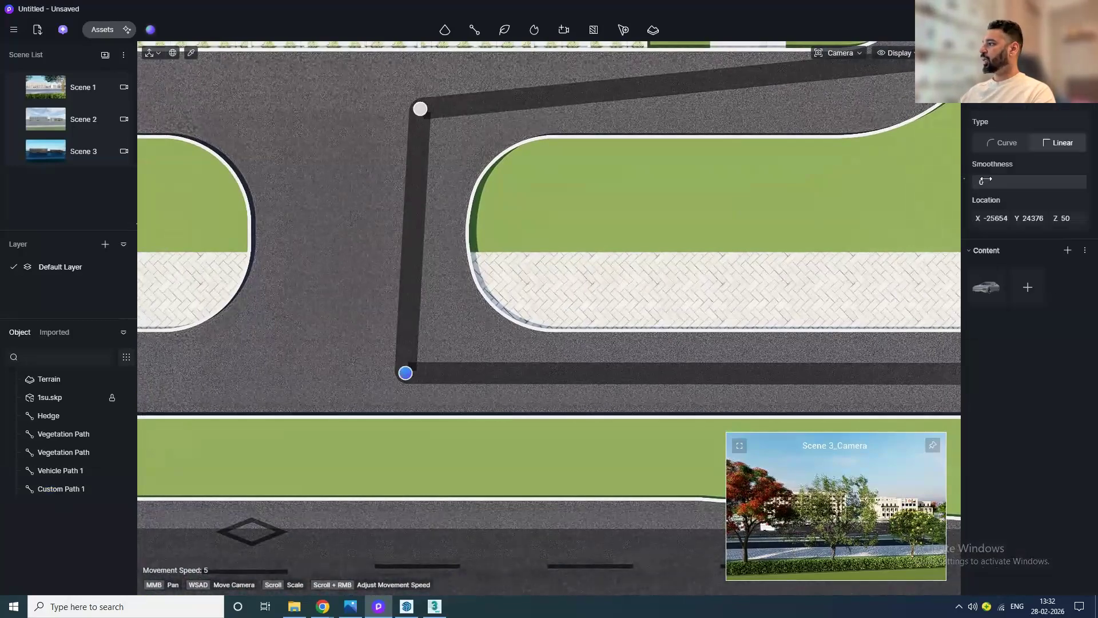
left_click_drag(986, 182, 1082, 181)
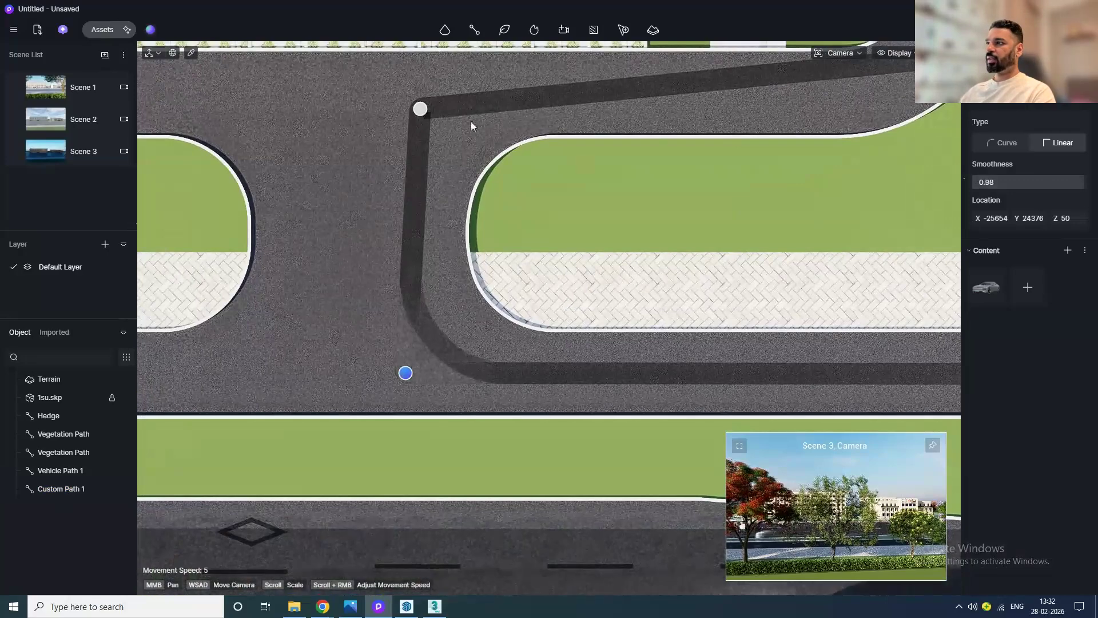
left_click(422, 111)
left_click_drag(986, 182, 1075, 182)
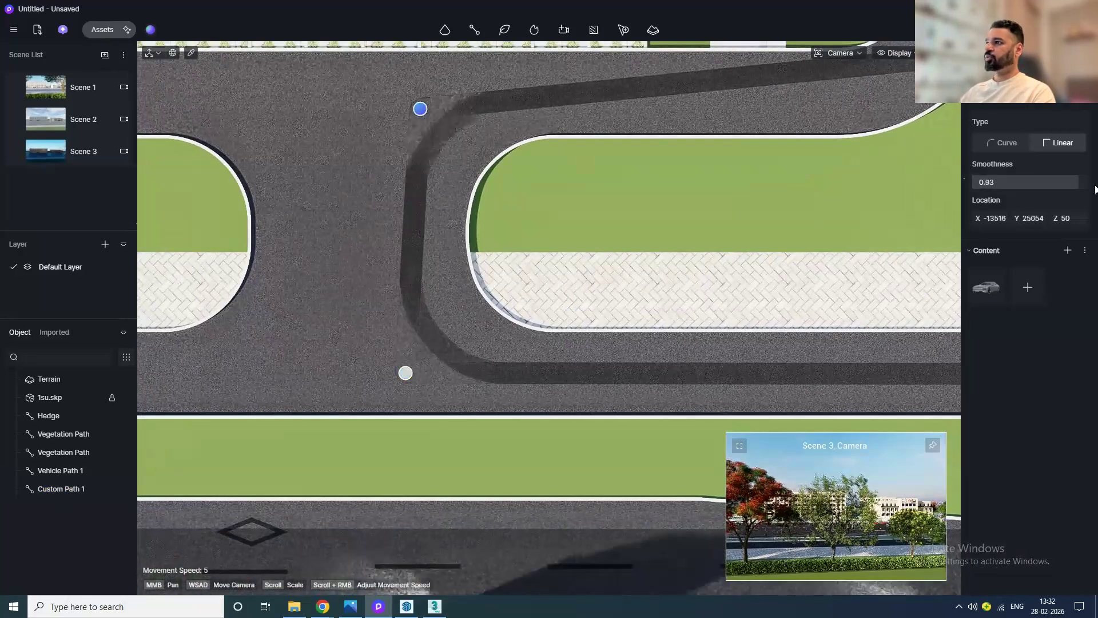
Step: Smooth the remaining corner points of the custom path along the campus street, then leave path editing
middle_click_drag(442, 393, 217, 494)
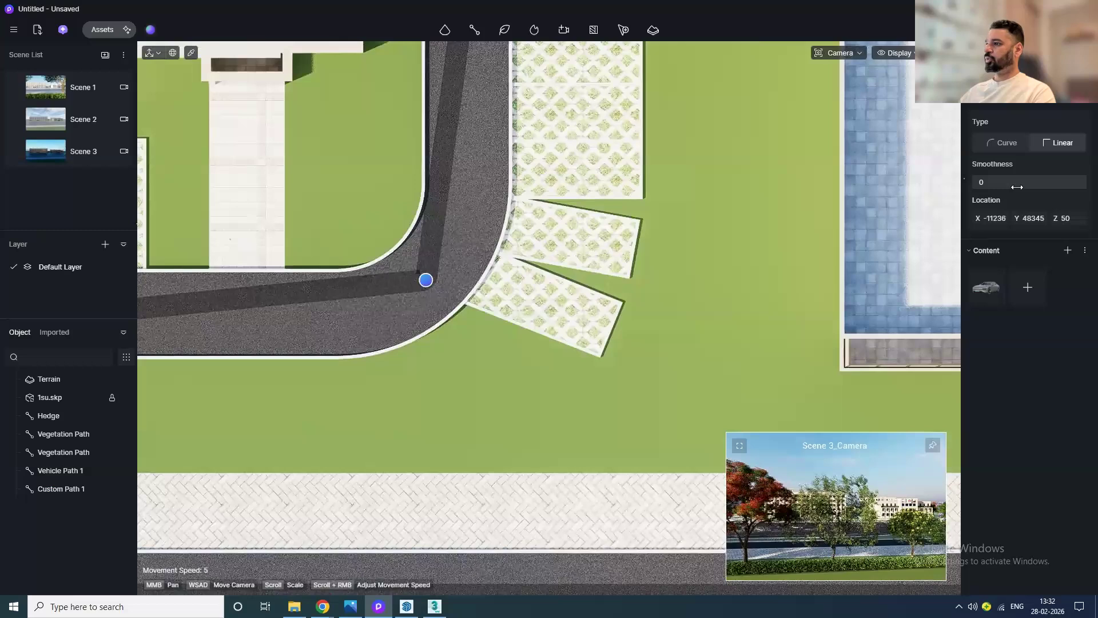
left_click_drag(426, 284, 464, 318)
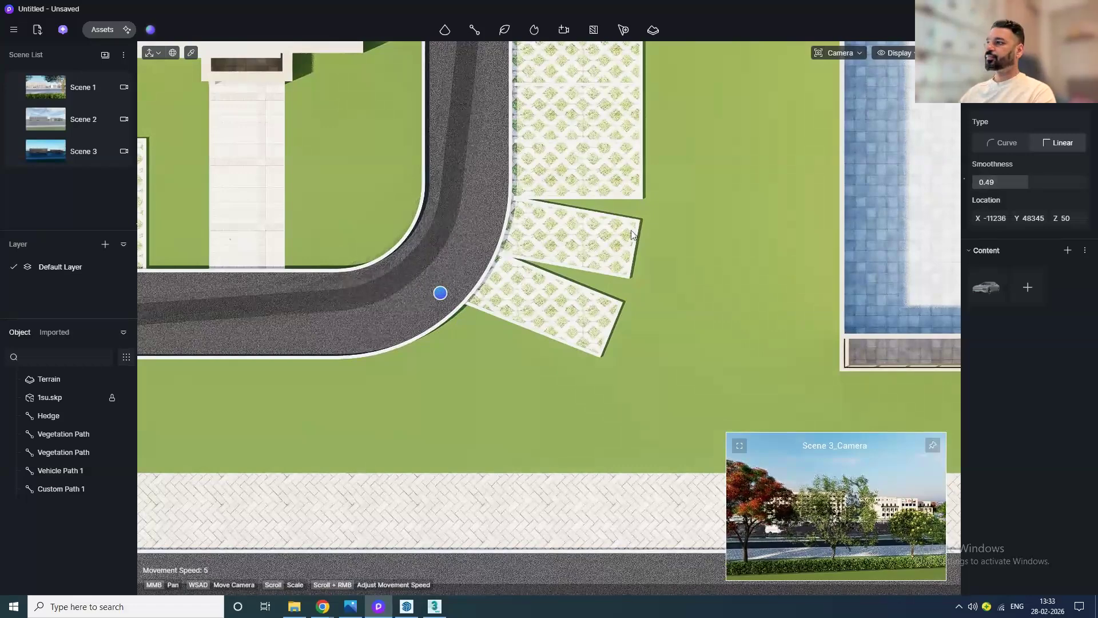
scroll(632, 240, "down", 3)
middle_click_drag(631, 239, 434, 530)
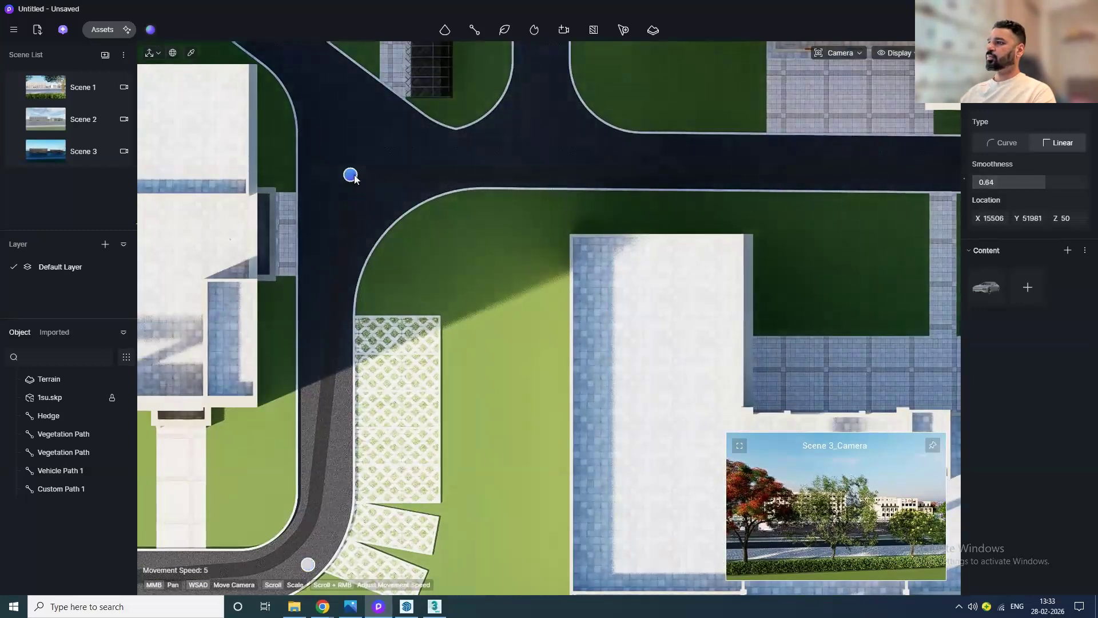
scroll(415, 225, "down", 2)
middle_click_drag(673, 260, 288, 363)
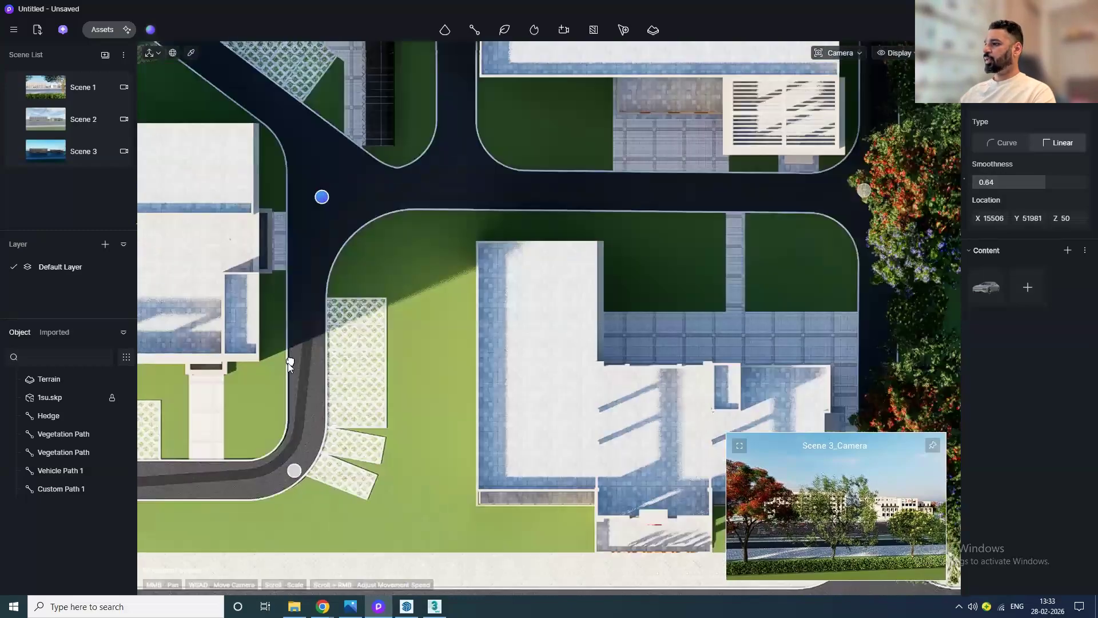
scroll(442, 301, "up", 5)
left_click(599, 261)
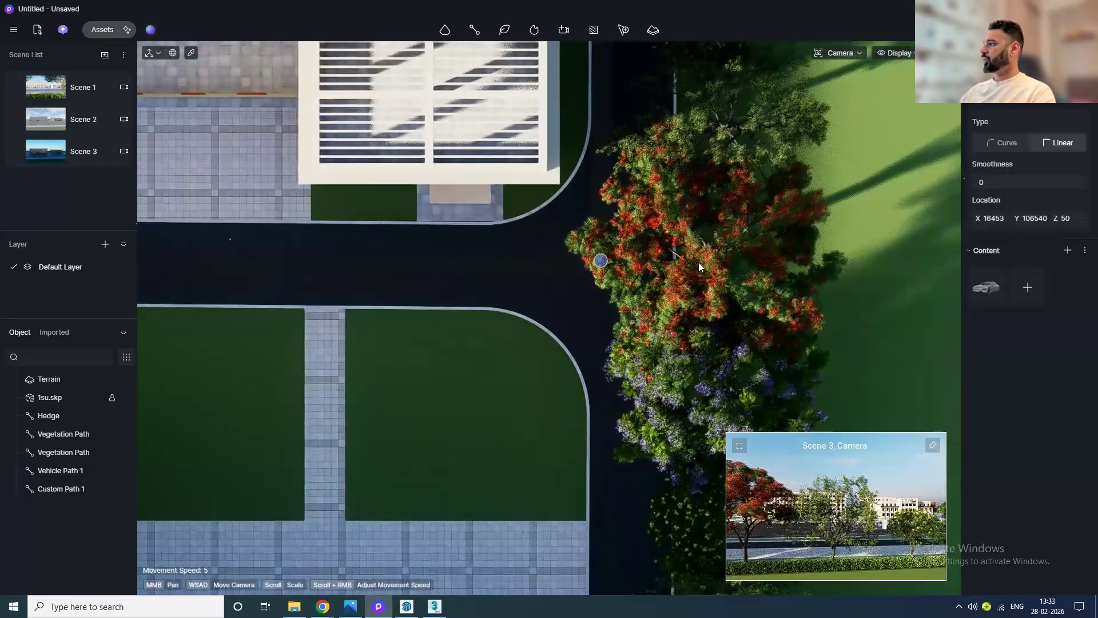
scroll(639, 197, "down", 3)
middle_click_drag(640, 197, 520, 486)
middle_click_drag(530, 205, 532, 569)
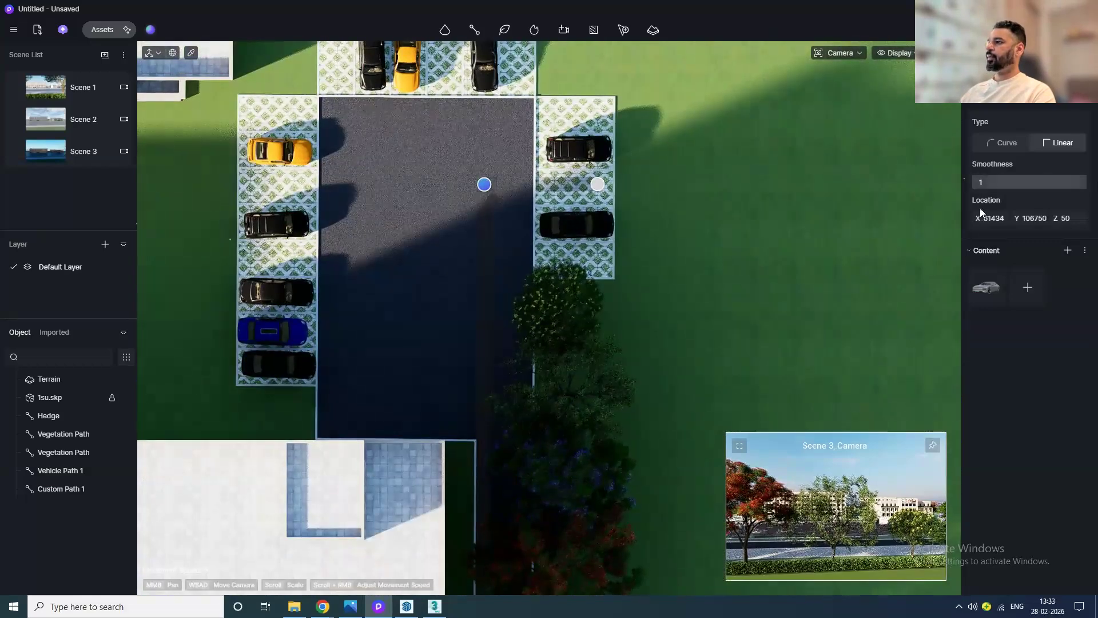
key("Escape")
Step: Pan along the custom path to watch the car drive from the road into the parking lot
scroll(606, 322, "down", 4)
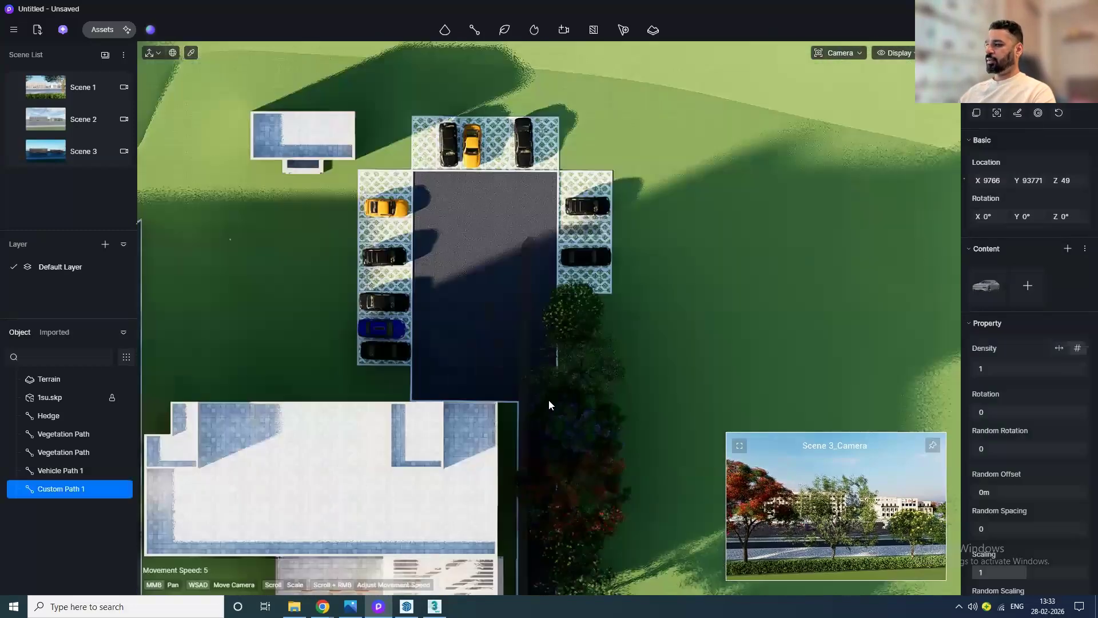
middle_click_drag(548, 399, 549, 226)
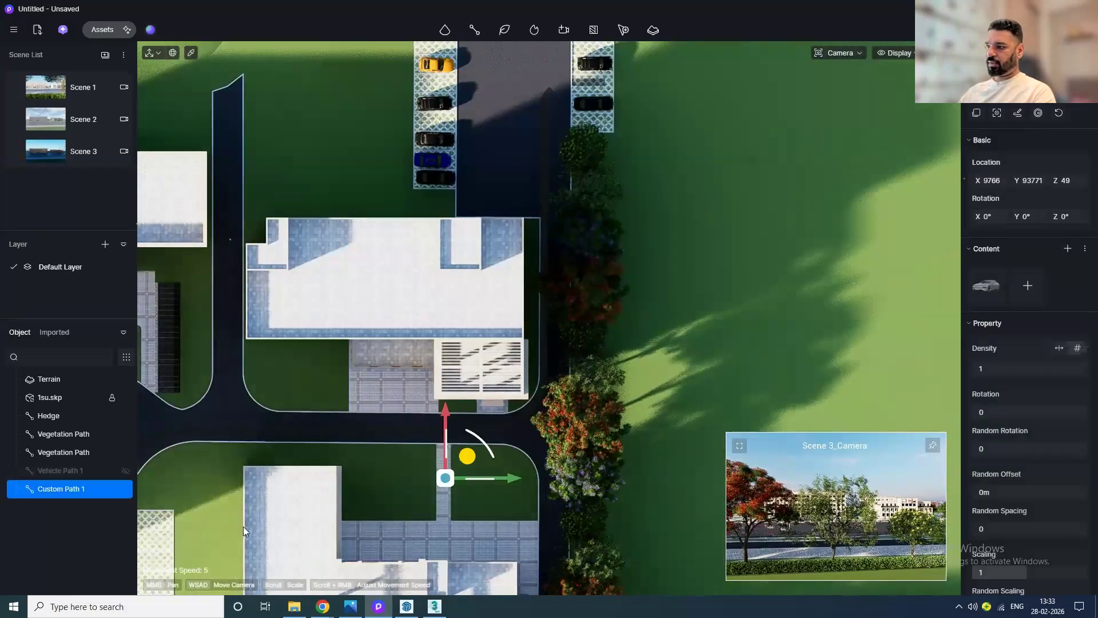
middle_click_drag(382, 342, 594, 61)
scroll(515, 417, "down", 4)
middle_click_drag(368, 305, 324, 283)
middle_click_drag(392, 312, 647, 423)
scroll(621, 417, "up", 3)
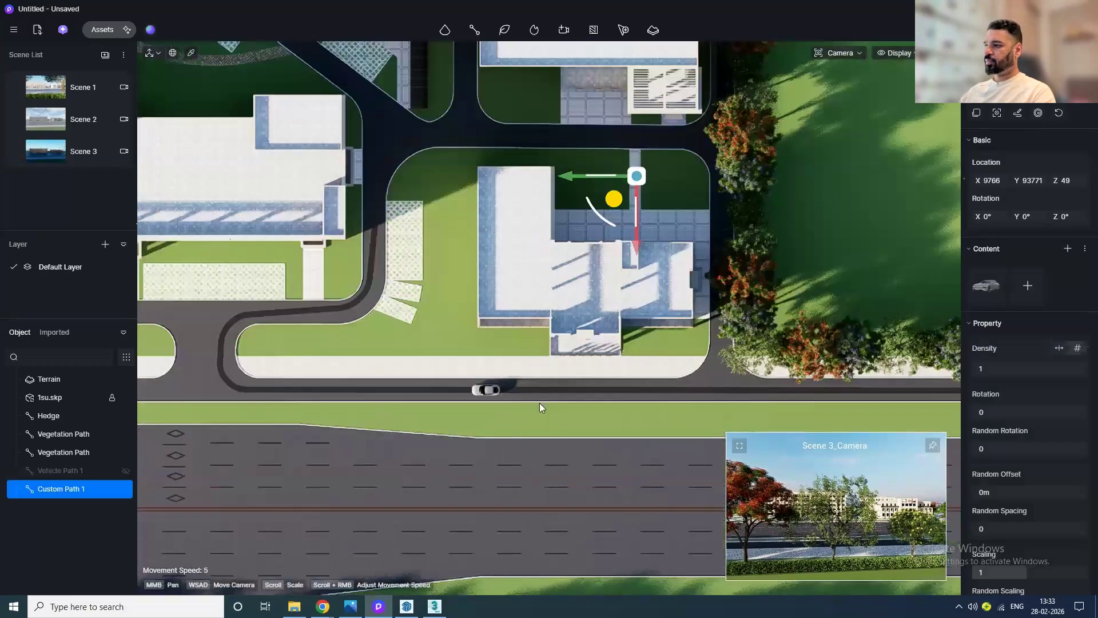
scroll(540, 403, "up", 3)
middle_click_drag(584, 469, 610, 505)
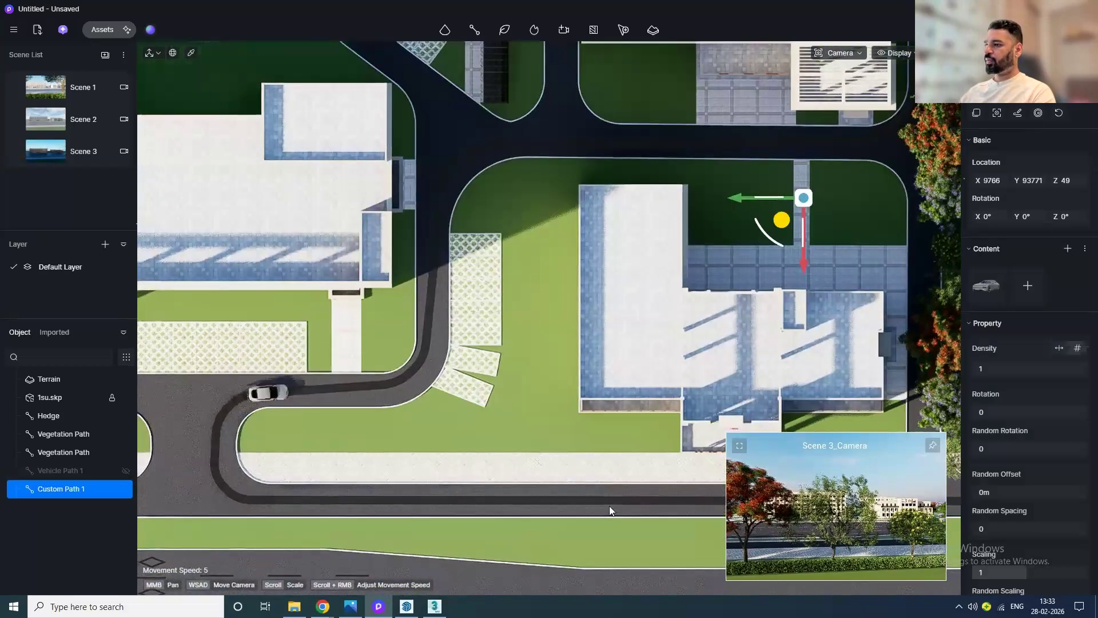
middle_click_drag(496, 370, 288, 523)
middle_click_drag(554, 464, 427, 544)
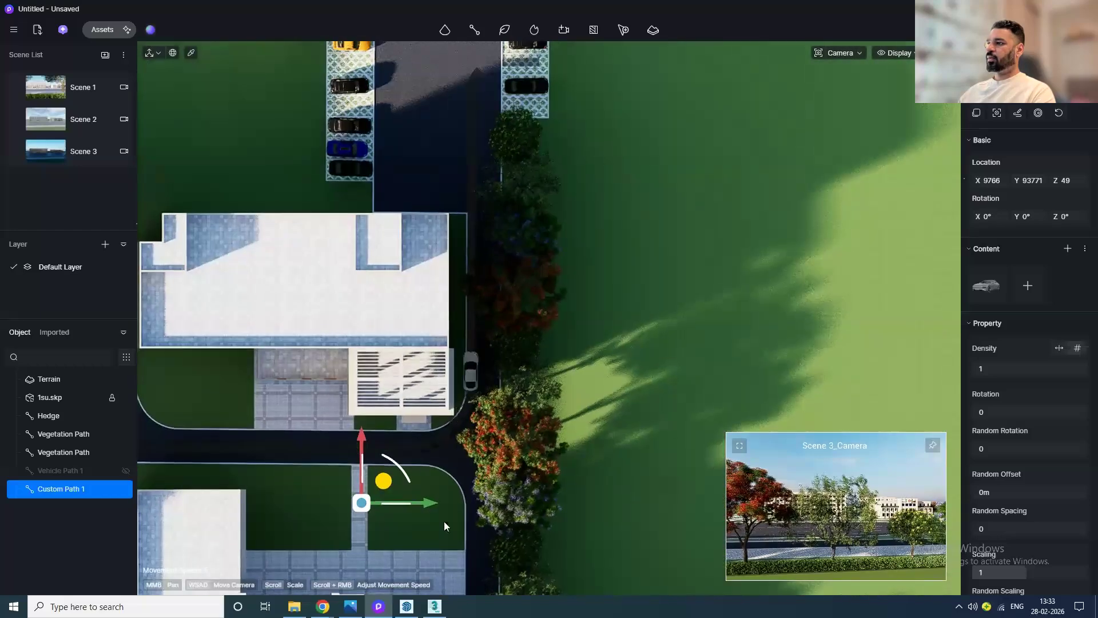
Step: Set the custom path's play mode to the second option
scroll(524, 425, "up", 5)
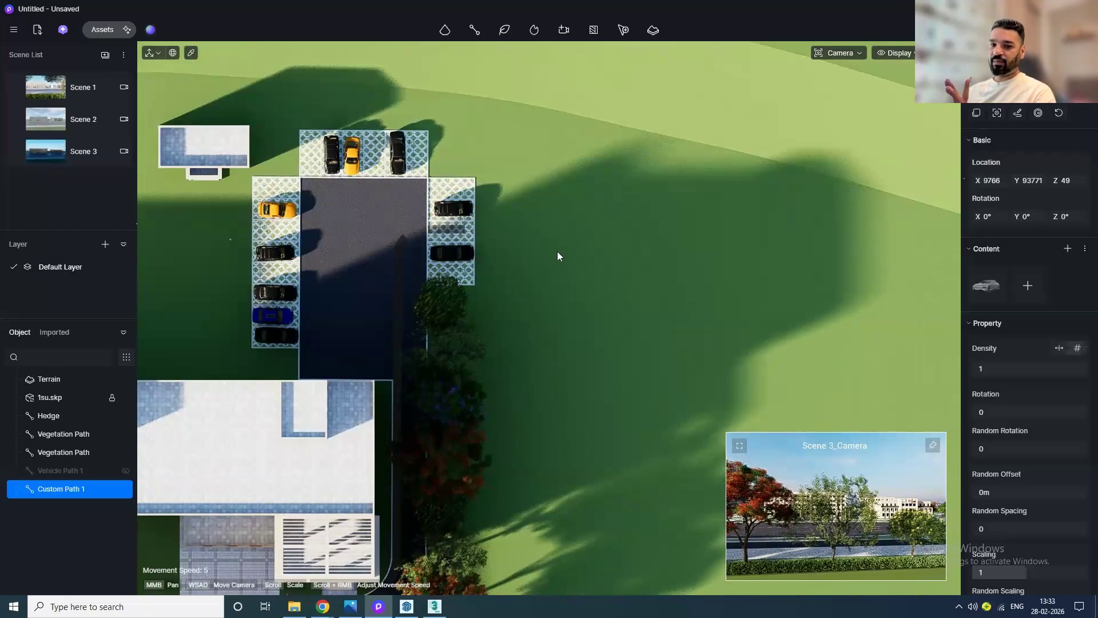
scroll(1009, 496, "down", 5)
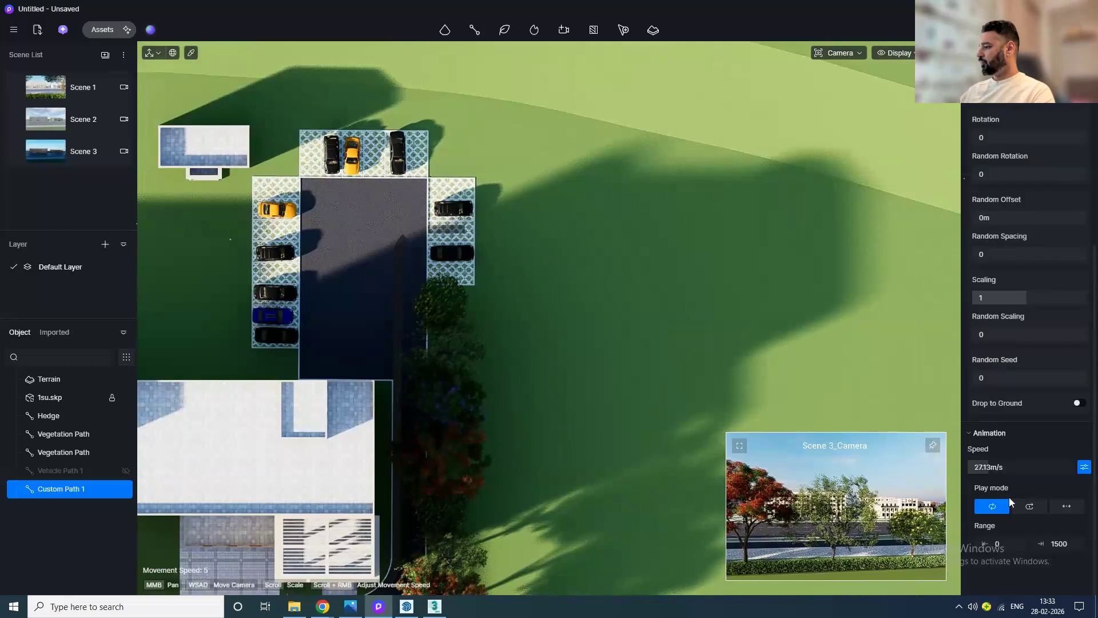
left_click(1032, 511)
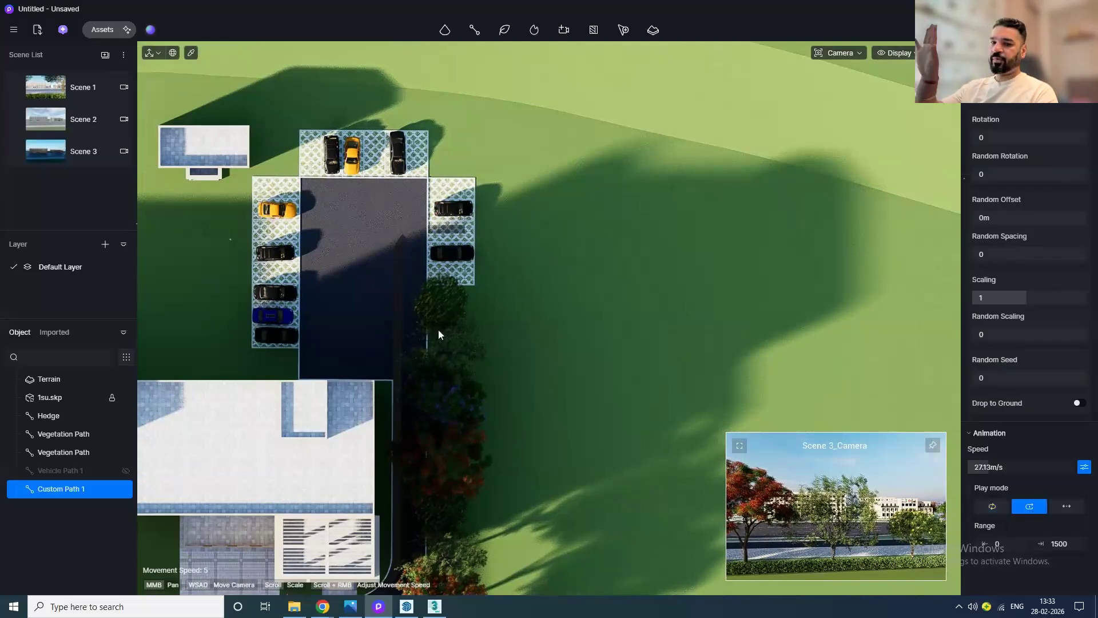
scroll(433, 331, "down", 3)
middle_click_drag(471, 421, 520, 296)
left_click(542, 319)
scroll(541, 320, "down", 5)
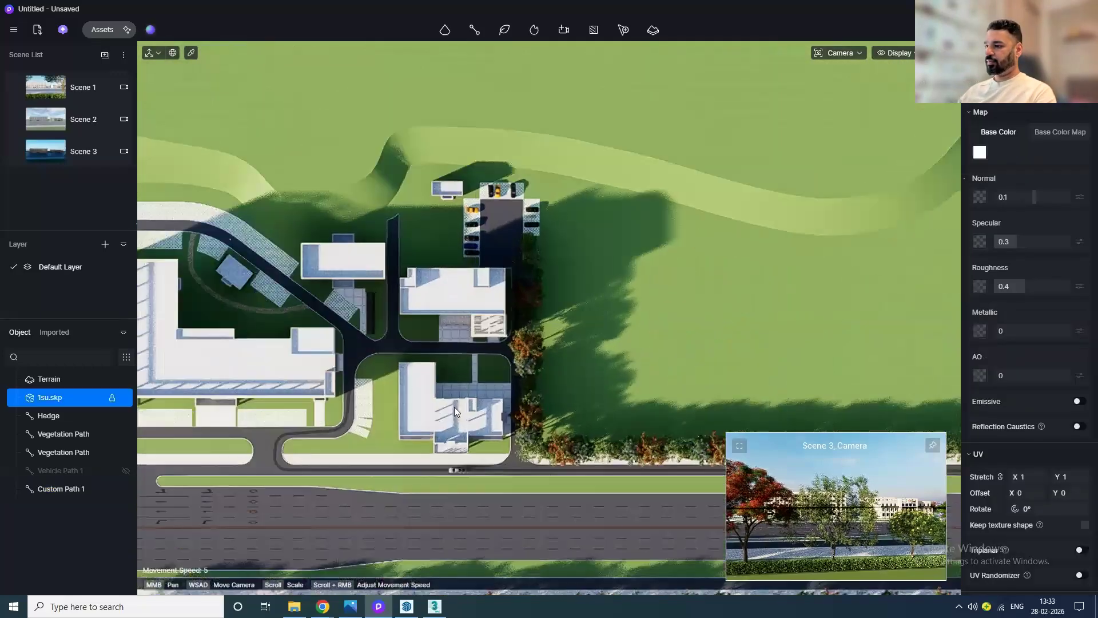
scroll(454, 407, "up", 5)
middle_click_drag(413, 446, 628, 413)
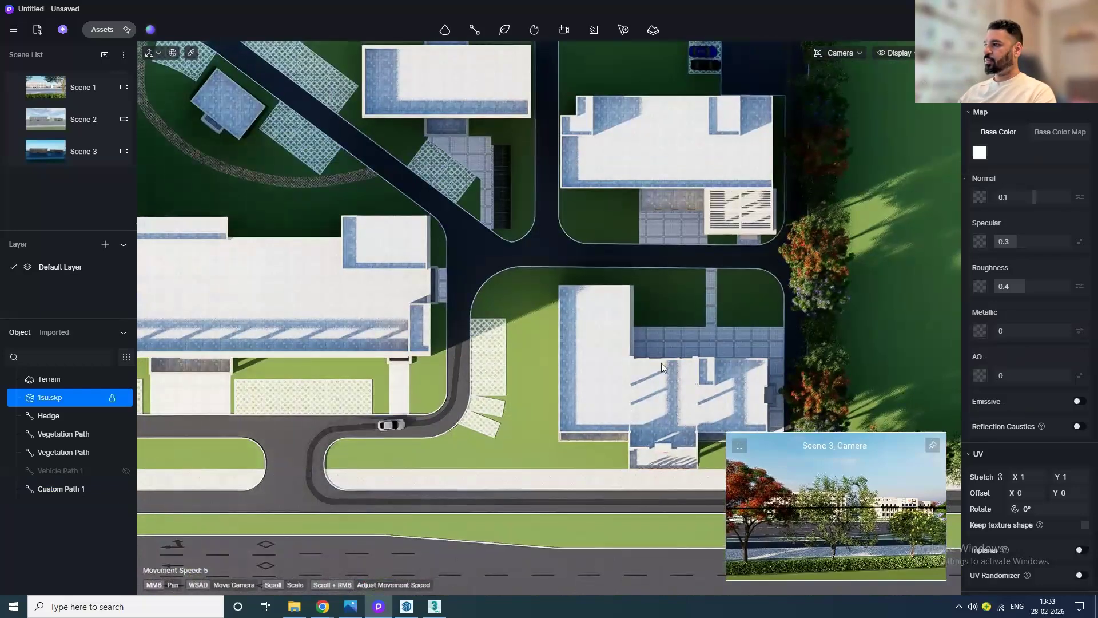
middle_click_drag(688, 345, 440, 510)
middle_click_drag(736, 287, 645, 362)
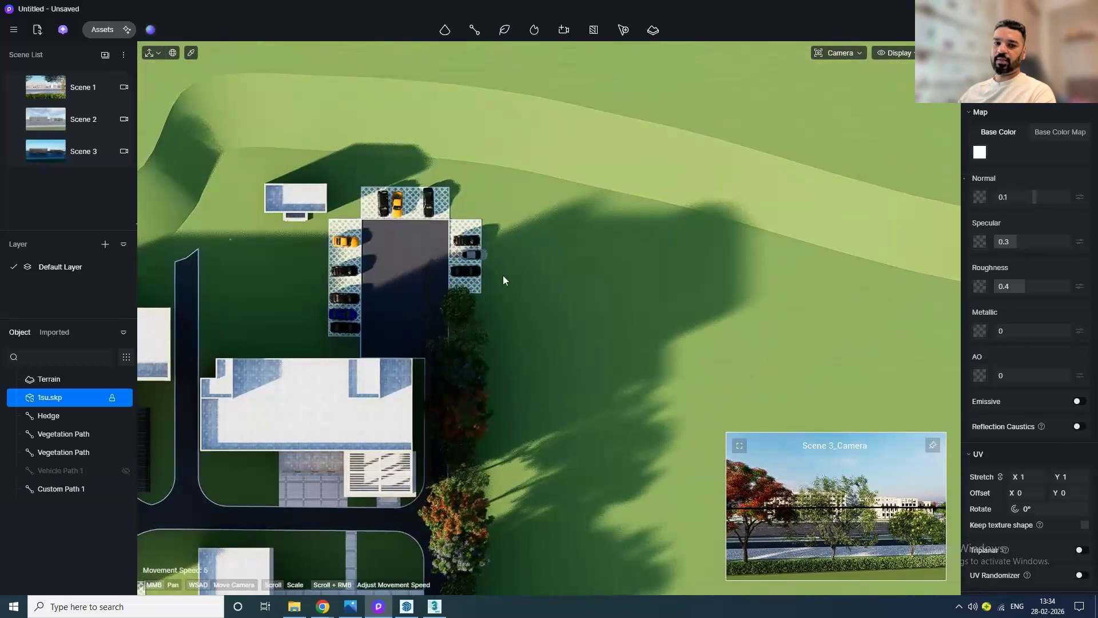
Step: Move the custom path's end point into an empty parking bay and finish editing
scroll(503, 276, "up", 5)
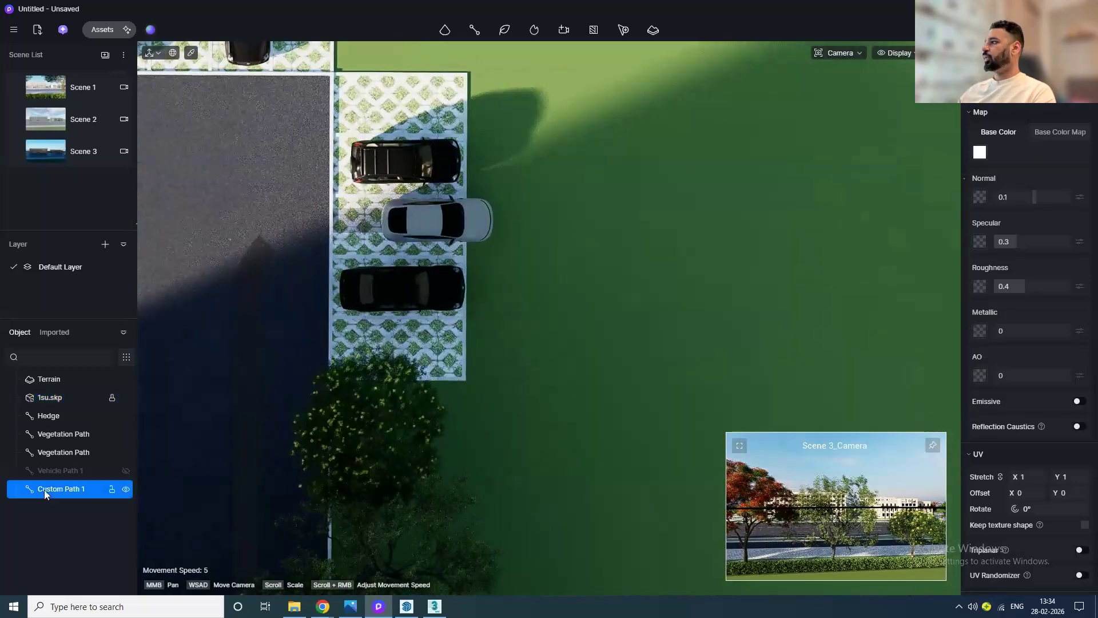
scroll(964, 215, "up", 3)
scroll(602, 338, "down", 2)
middle_click_drag(608, 402, 743, 417)
scroll(1013, 189, "up", 3)
left_click(1018, 114)
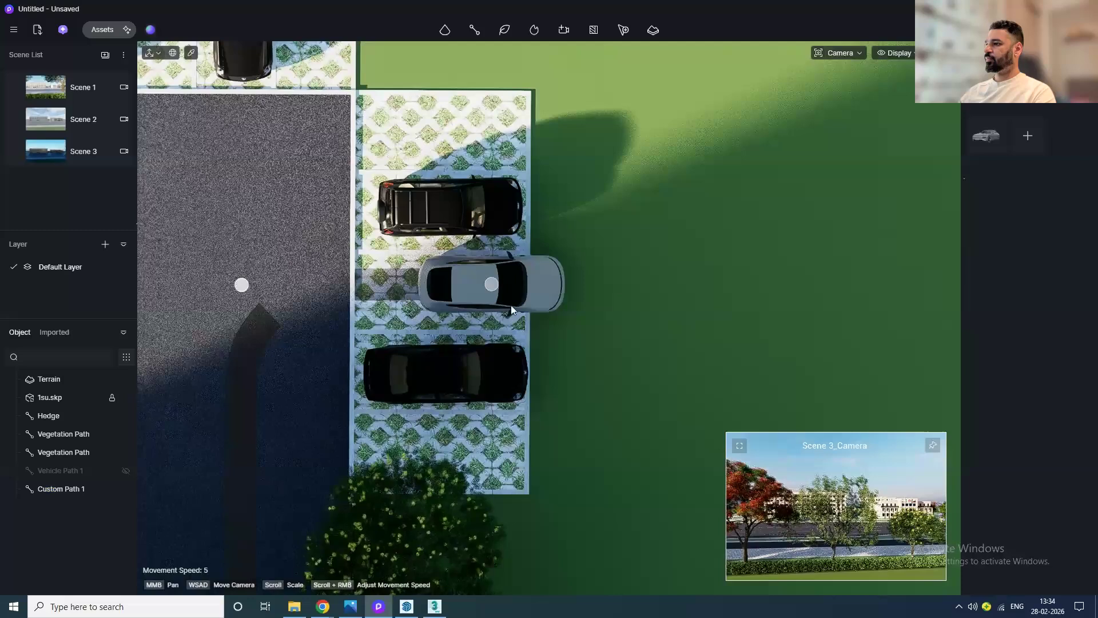
scroll(511, 306, "up", 2)
left_click_drag(485, 278, 414, 278)
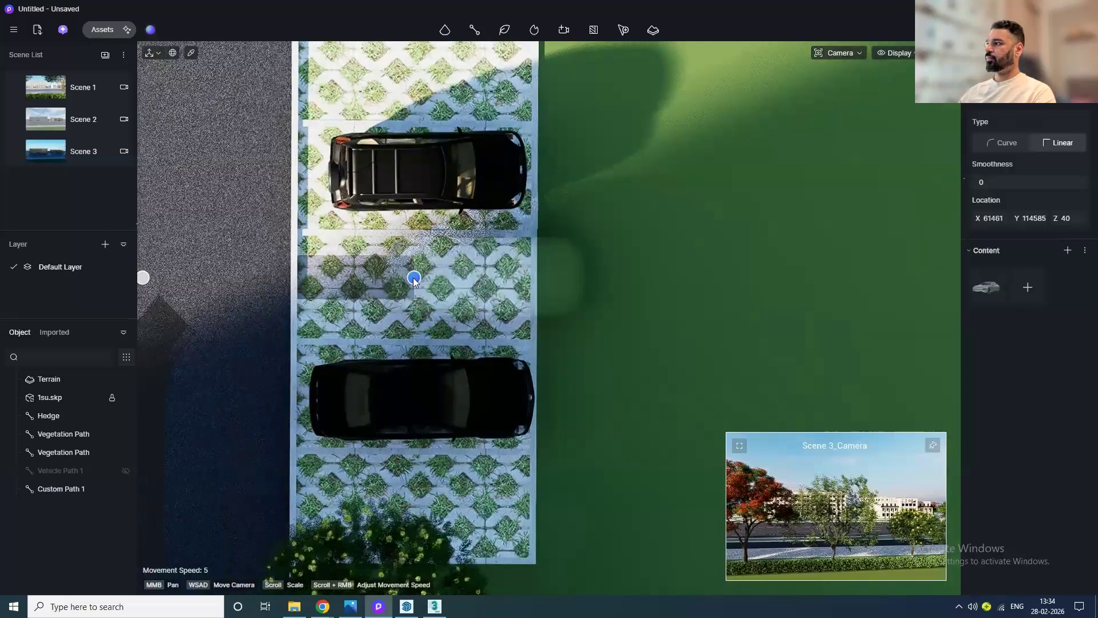
key("Escape")
key("Escape")
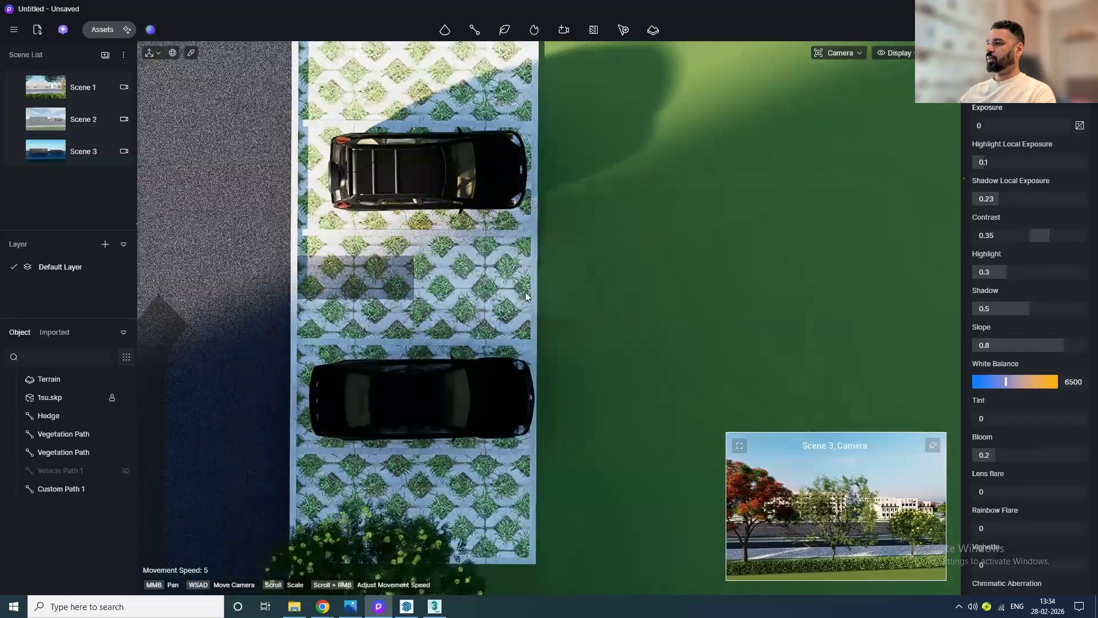
Step: Switch the viewport to Scene 1 to view the traffic animation
scroll(525, 292, "down", 6)
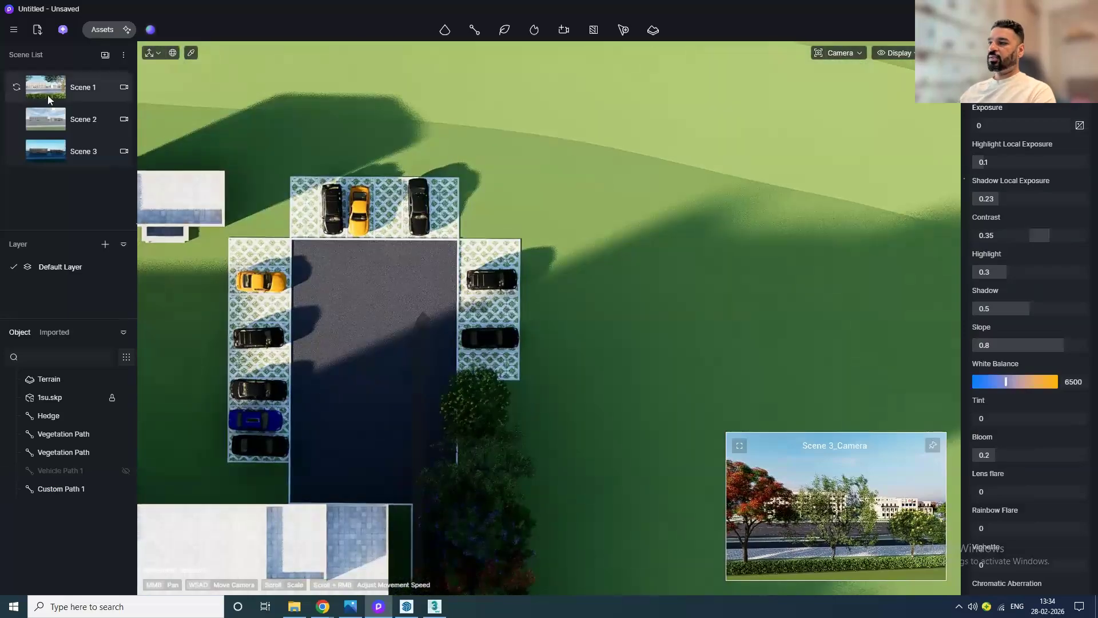
left_click(48, 97)
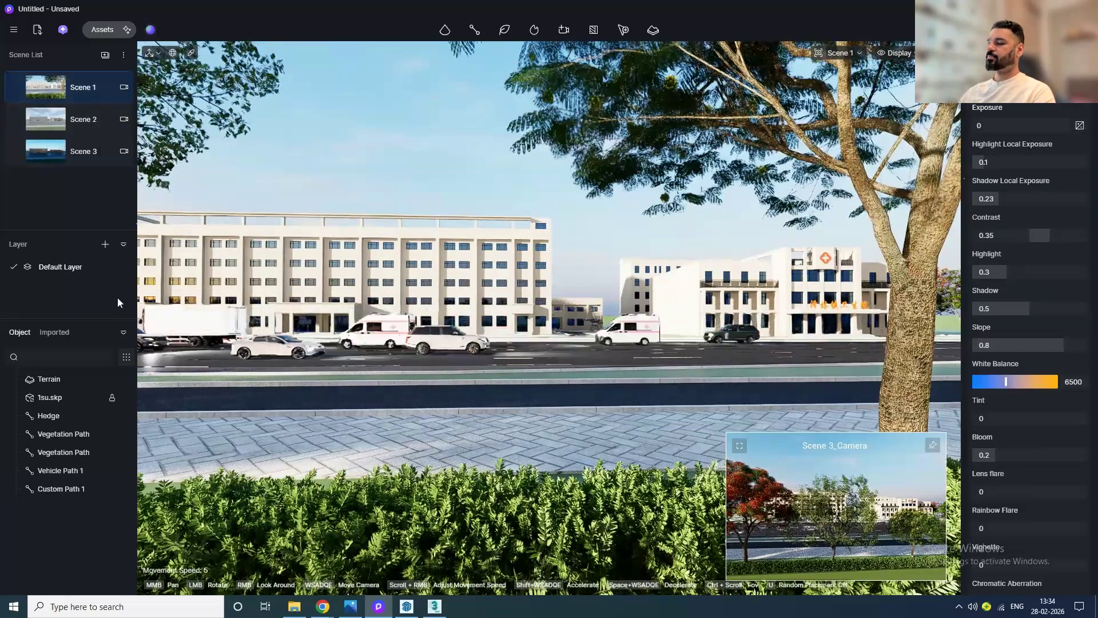
left_click(933, 445)
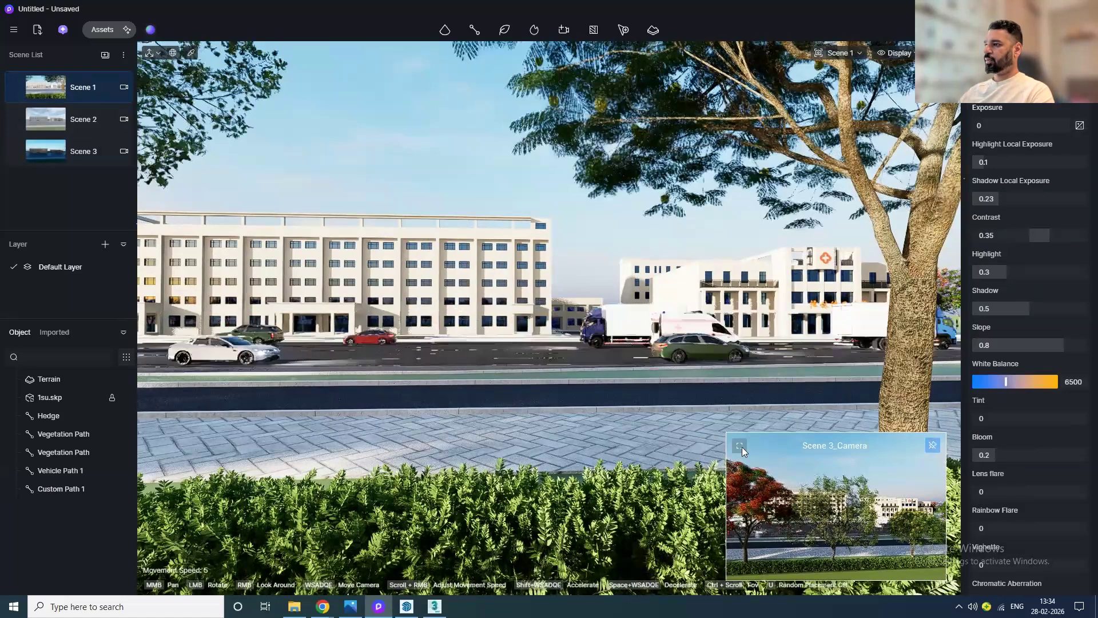
Step: Switch to the camera view and frame a new shot along the roadside grass verge as Scene 4
left_click(740, 446)
middle_click_drag(627, 376, 628, 403)
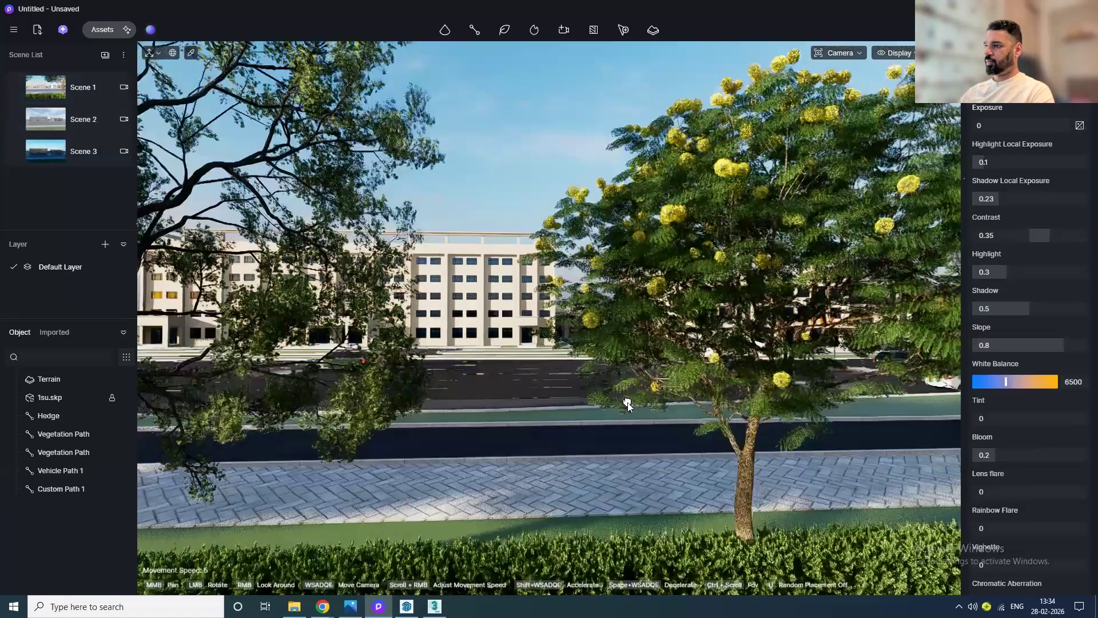
mouse_move(627, 402)
left_mouse_down()
mouse_move(574, 445)
mouse_move(661, 438)
mouse_move(474, 430)
mouse_move(551, 408)
mouse_move(558, 429)
mouse_move(571, 430)
left_mouse_up()
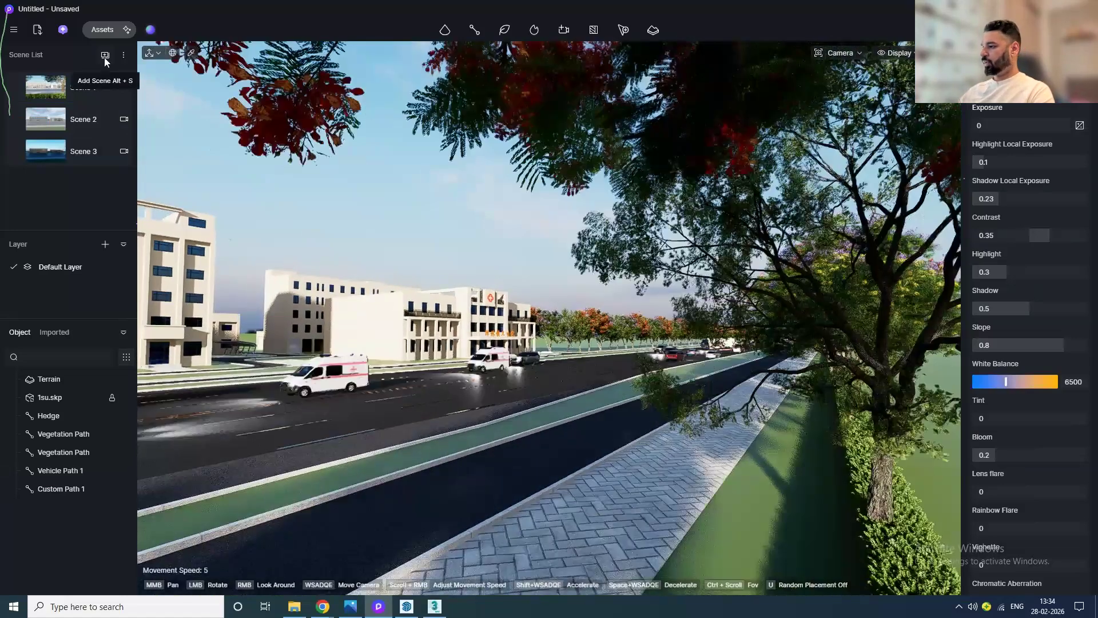
middle_click_drag(901, 547, 682, 434)
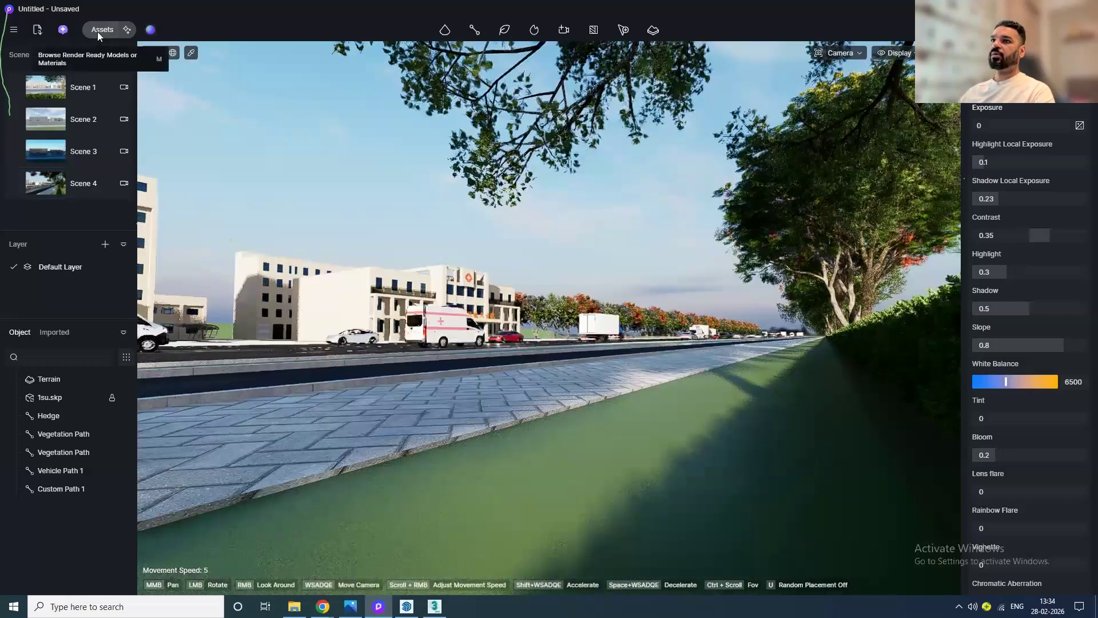
Step: Search the material library for grass and pick Basic Grass Material to apply to the green verge
left_click(97, 32)
left_click(59, 52)
left_click(66, 103)
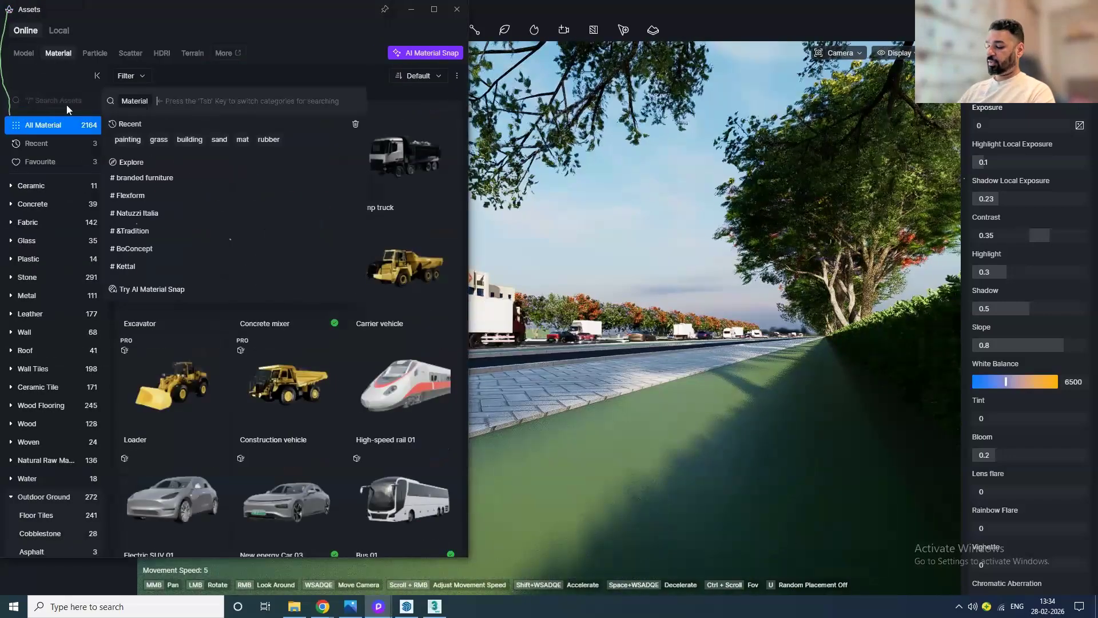
type("grass")
key("Return")
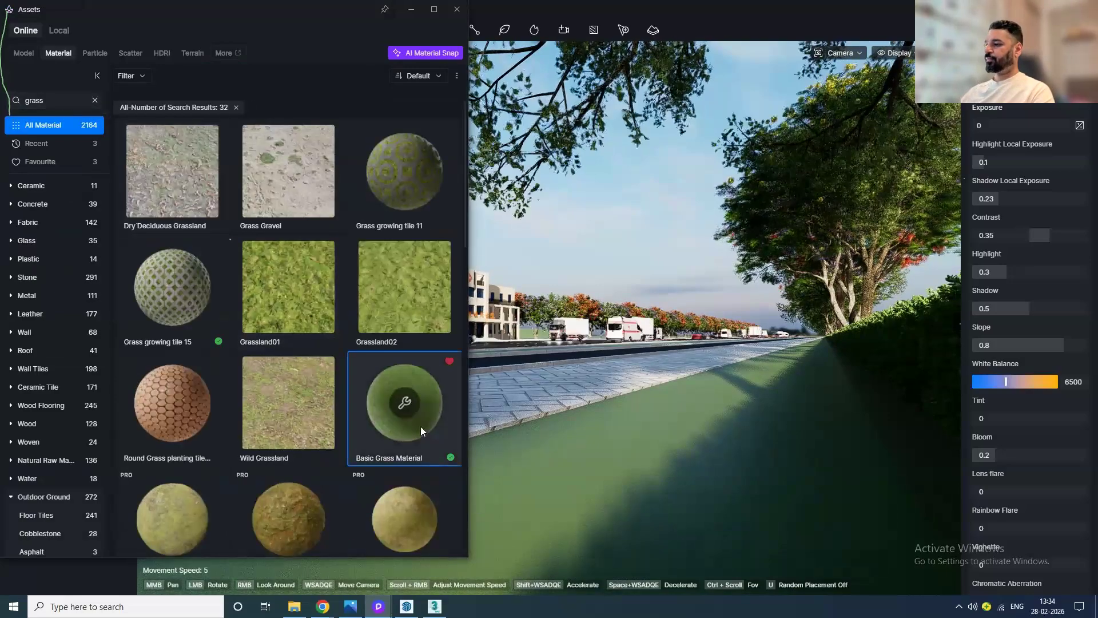
left_click(420, 427)
left_click(456, 10)
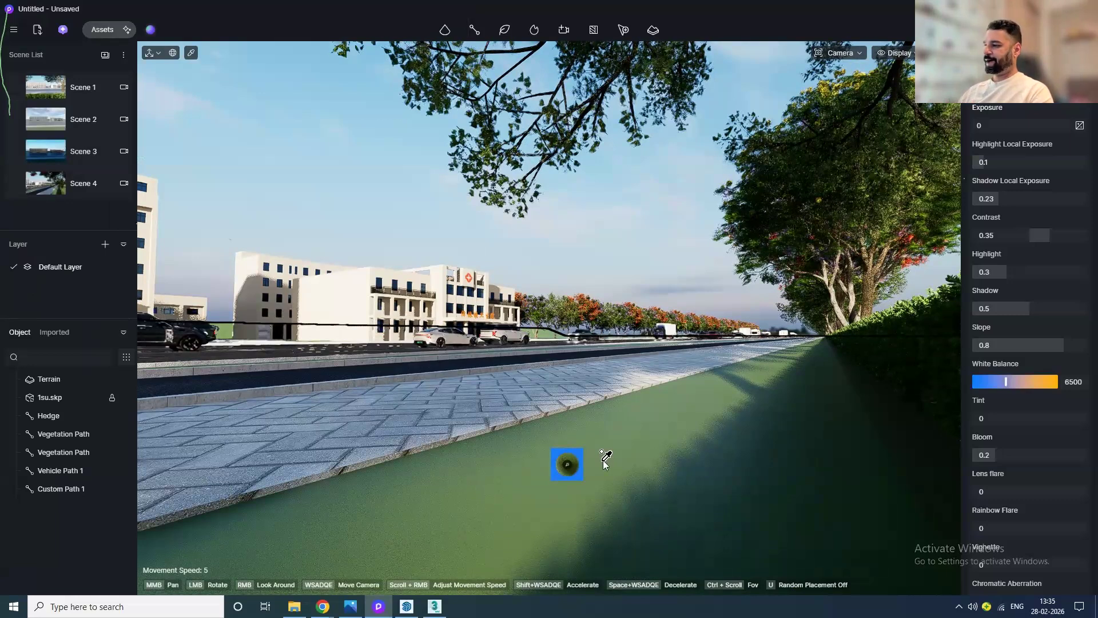
Step: Switch to 3ds Max and quit it without saving the open LivingRoom scene
left_click(433, 609)
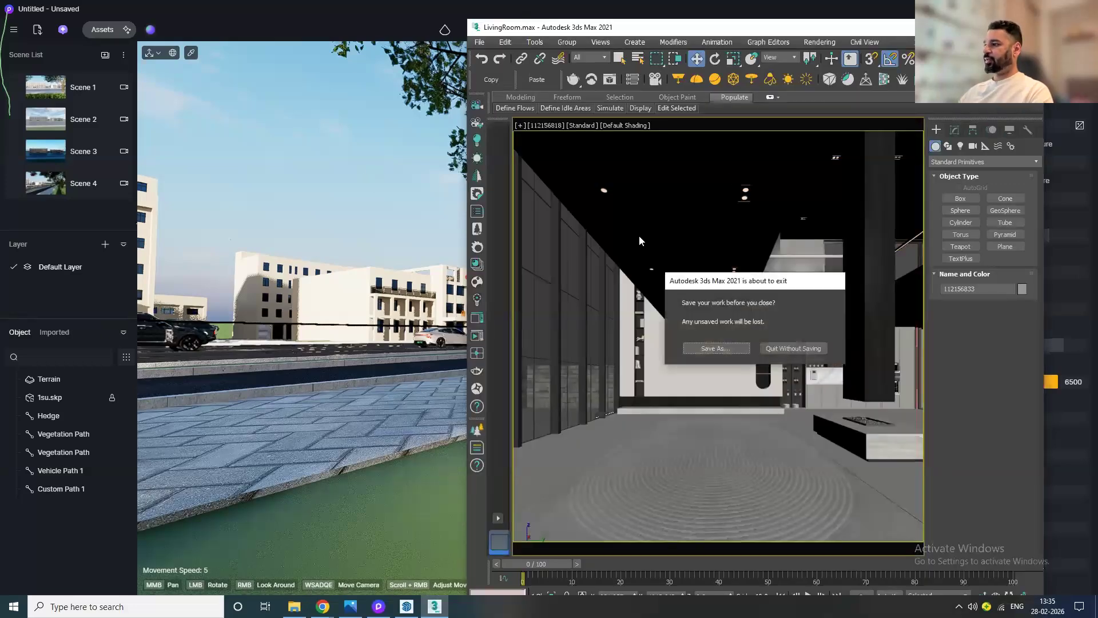
left_click(809, 352)
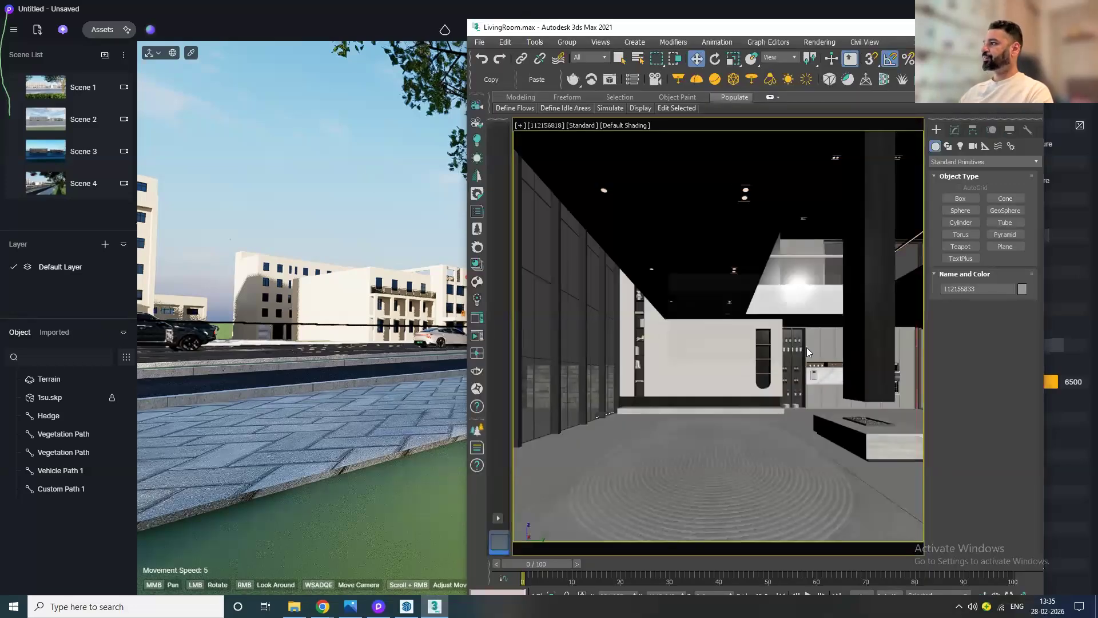
left_click(730, 5)
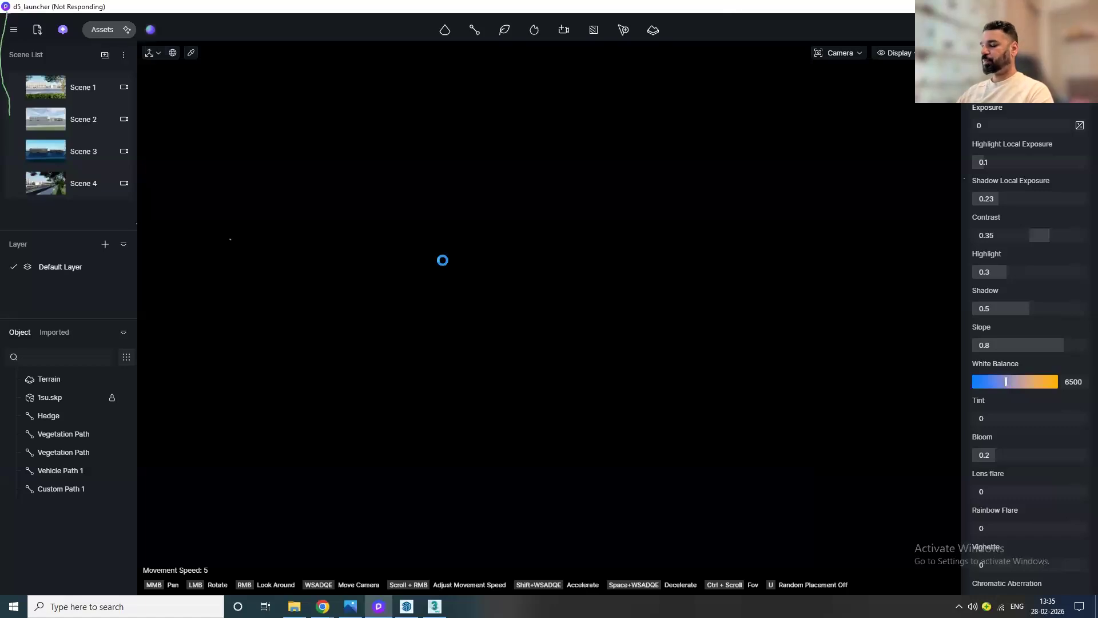
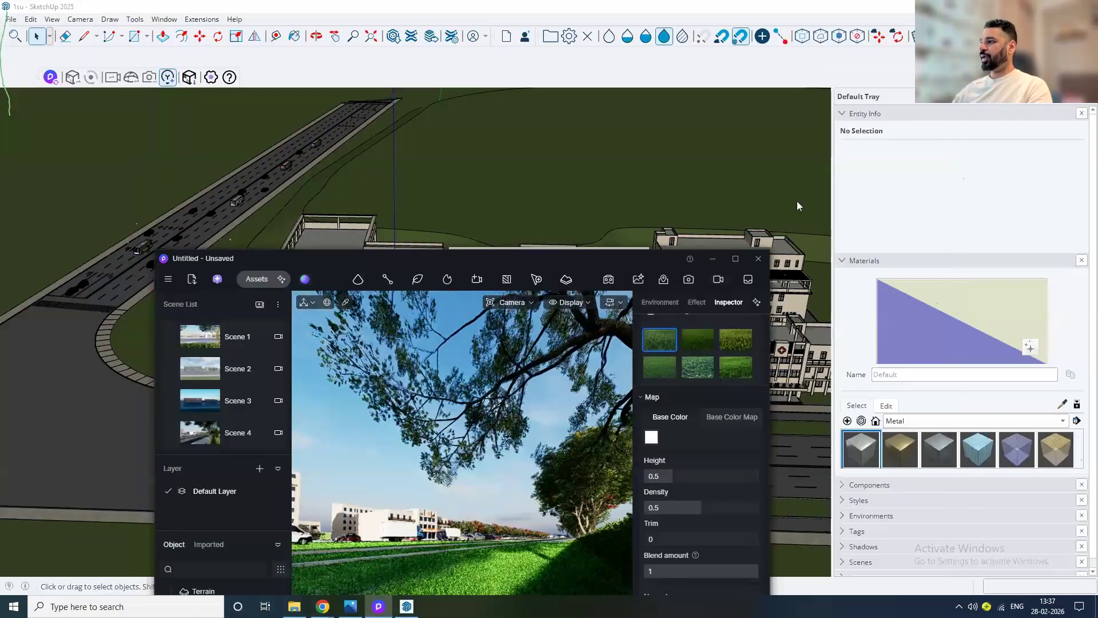
Step: Maximize the render window to fill the screen
left_click(738, 260)
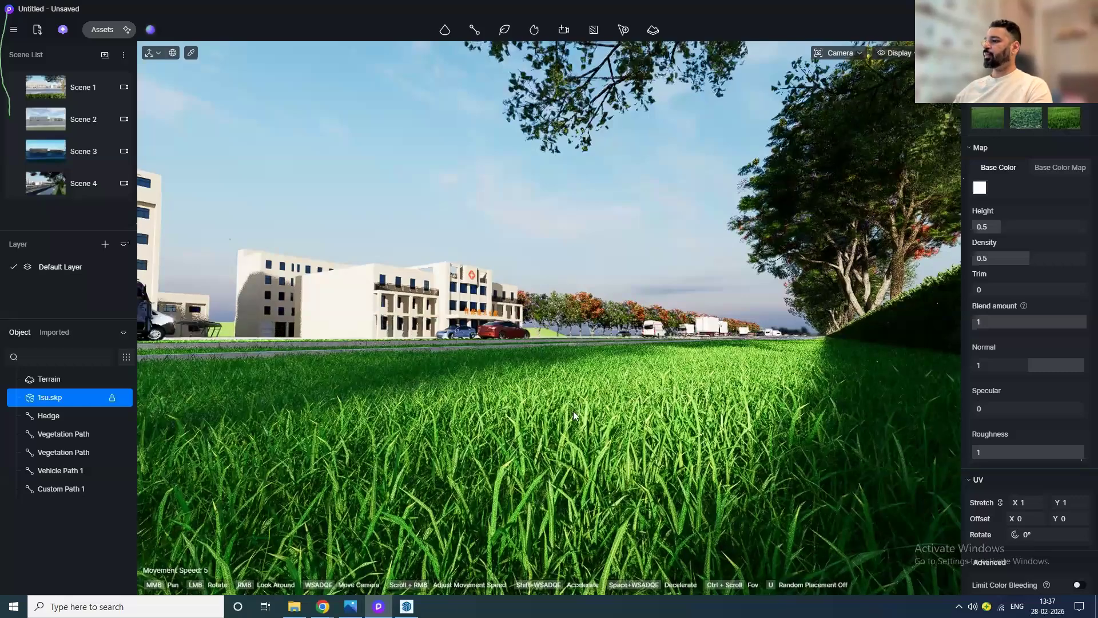
scroll(574, 411, "down", 2)
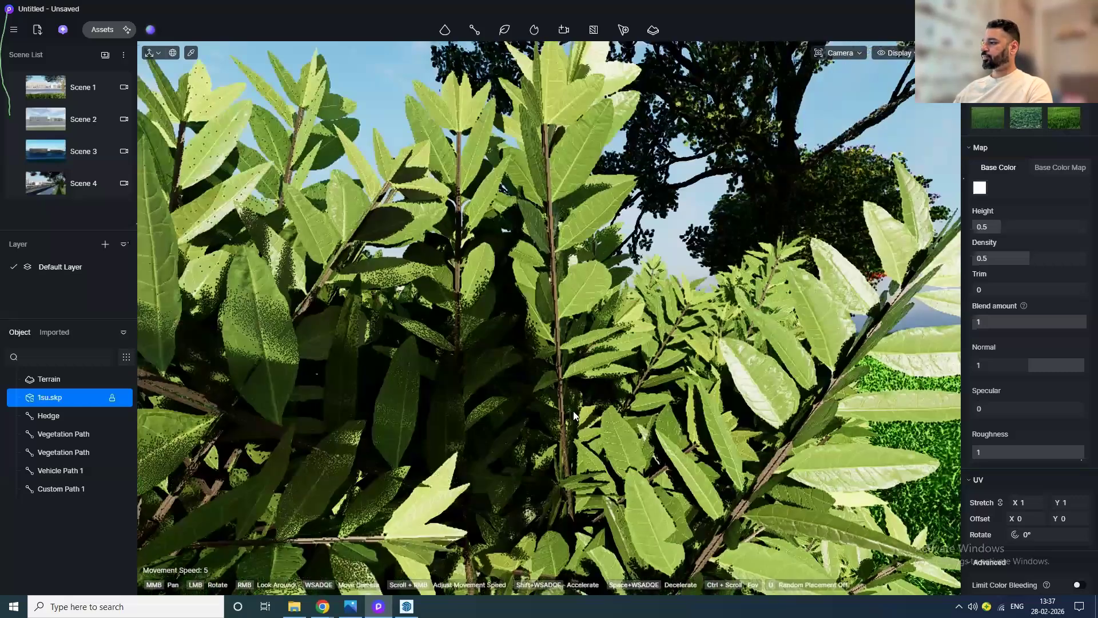
scroll(573, 411, "up", 2)
middle_click_drag(574, 411, 423, 442)
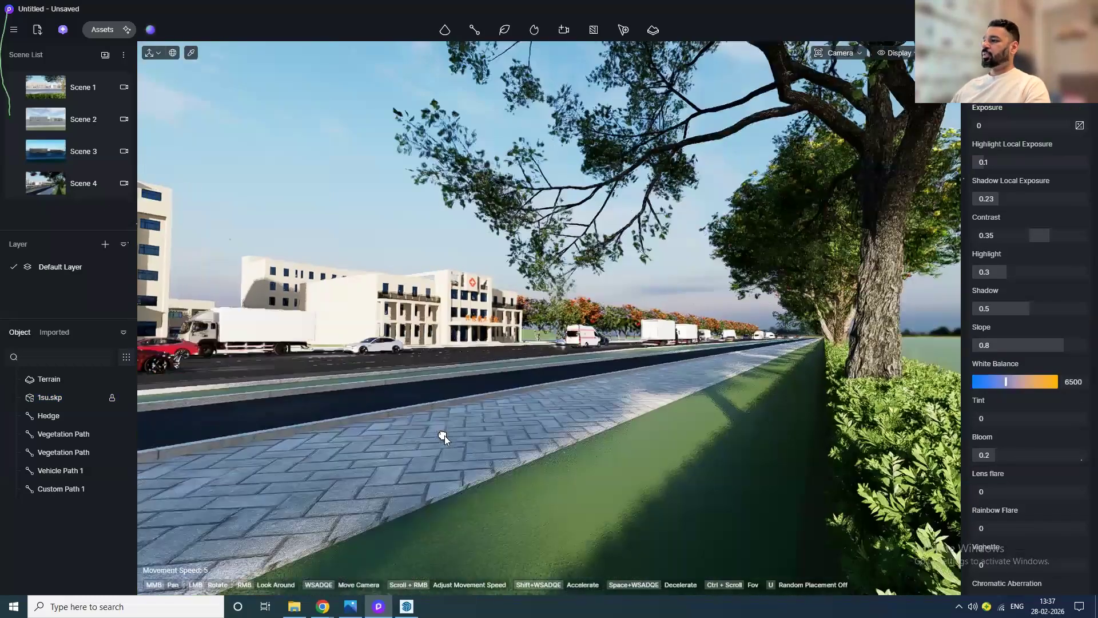
Step: Switch to Scene 4 and adjust the camera angle toward the buildings
left_click(50, 185)
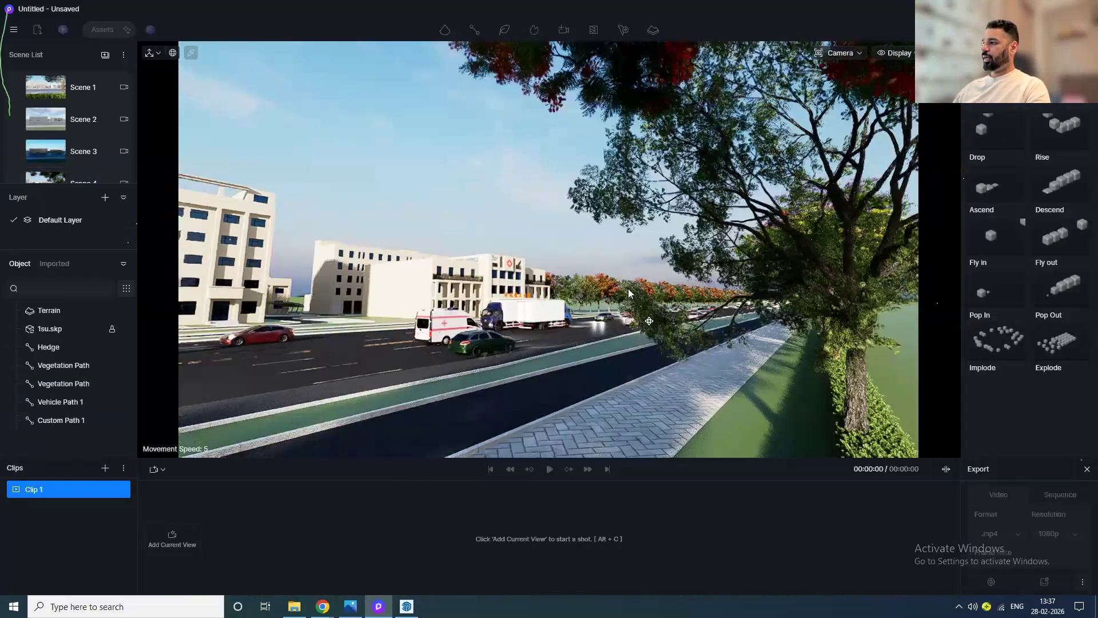
mouse_move(629, 288)
right_mouse_down()
mouse_move(572, 258)
mouse_move(582, 252)
right_mouse_up()
mouse_move(582, 253)
middle_mouse_down()
mouse_move(613, 317)
mouse_move(617, 297)
middle_mouse_up()
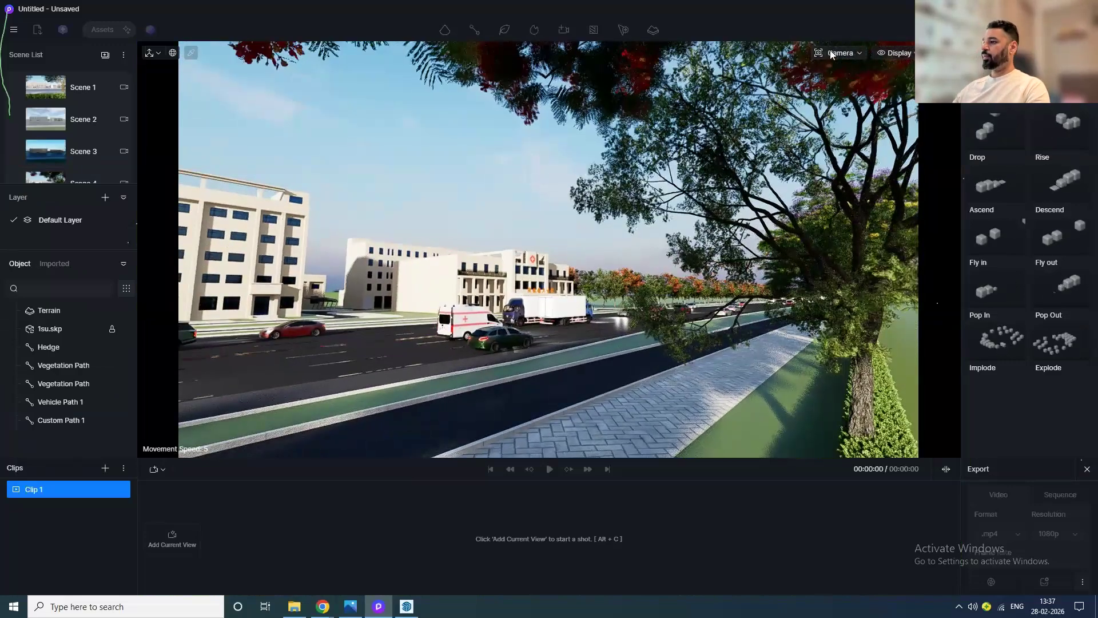
Step: Set the camera's focal length to 25mm
left_click(827, 54)
left_click(845, 137)
type("25")
key("Return")
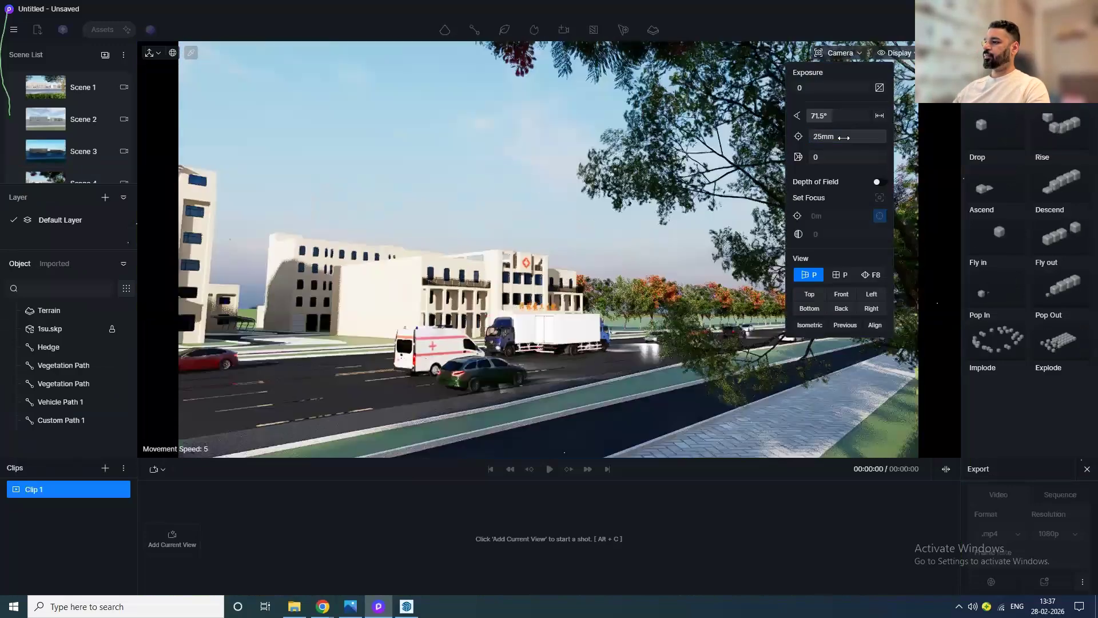
Step: Frame the view under the tree and add it as the first keyframe of a new shot
left_click(595, 380)
middle_click_drag(595, 380, 574, 394)
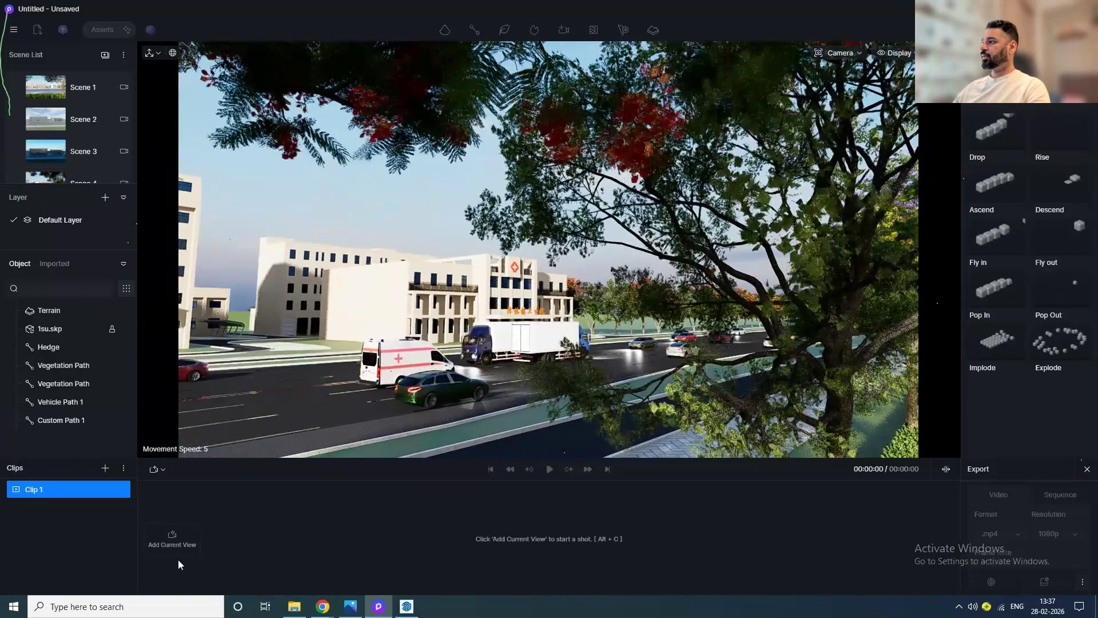
left_click(171, 538)
Step: Enable depth of field for the camera and set the focus point in the scene
left_click(845, 54)
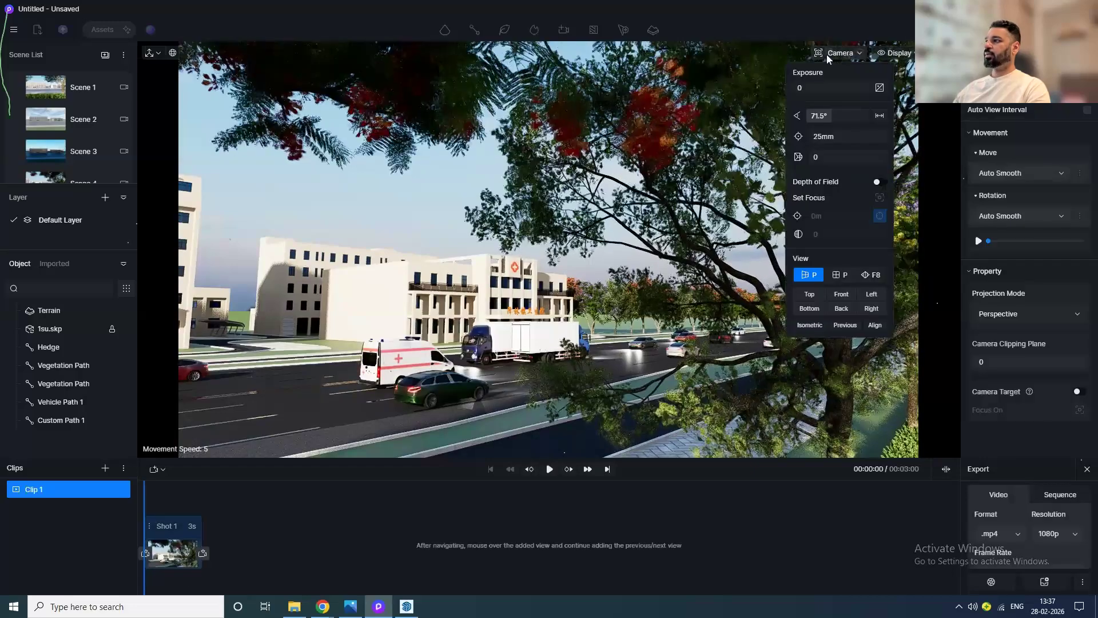
left_click(880, 182)
left_click(651, 115)
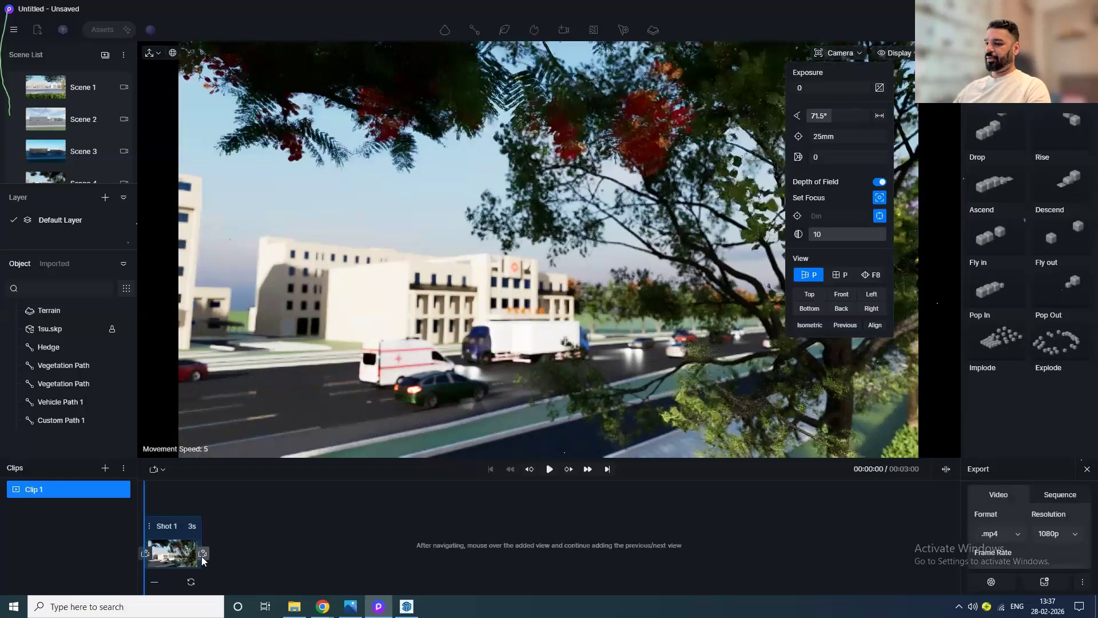
Step: Add a second keyframe to the shot and set the shot duration to 10s
left_click(202, 555)
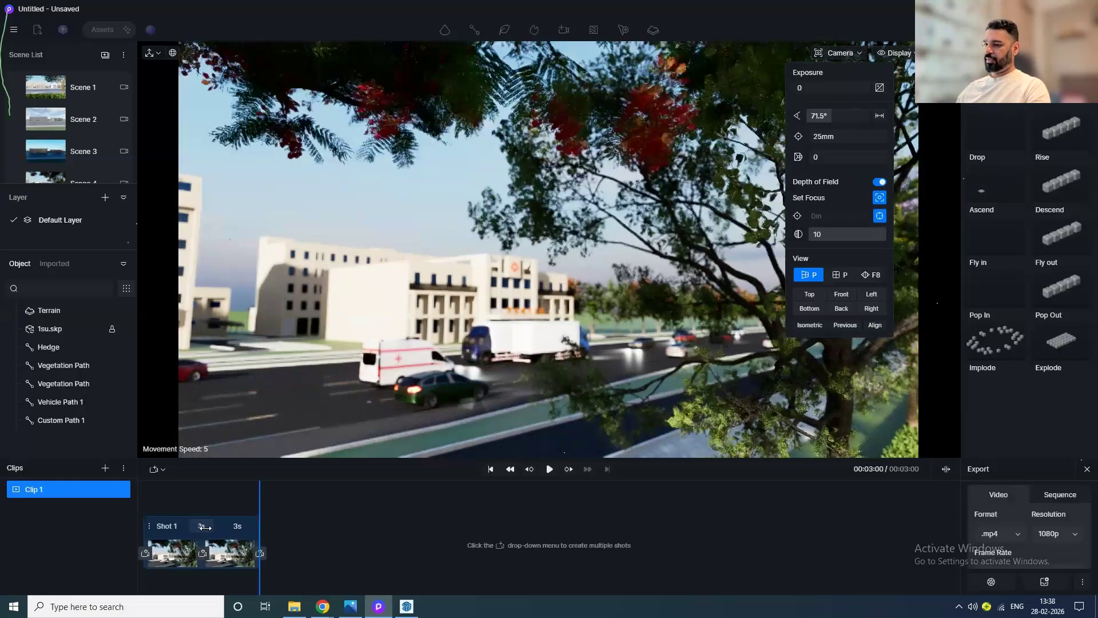
left_click(206, 527)
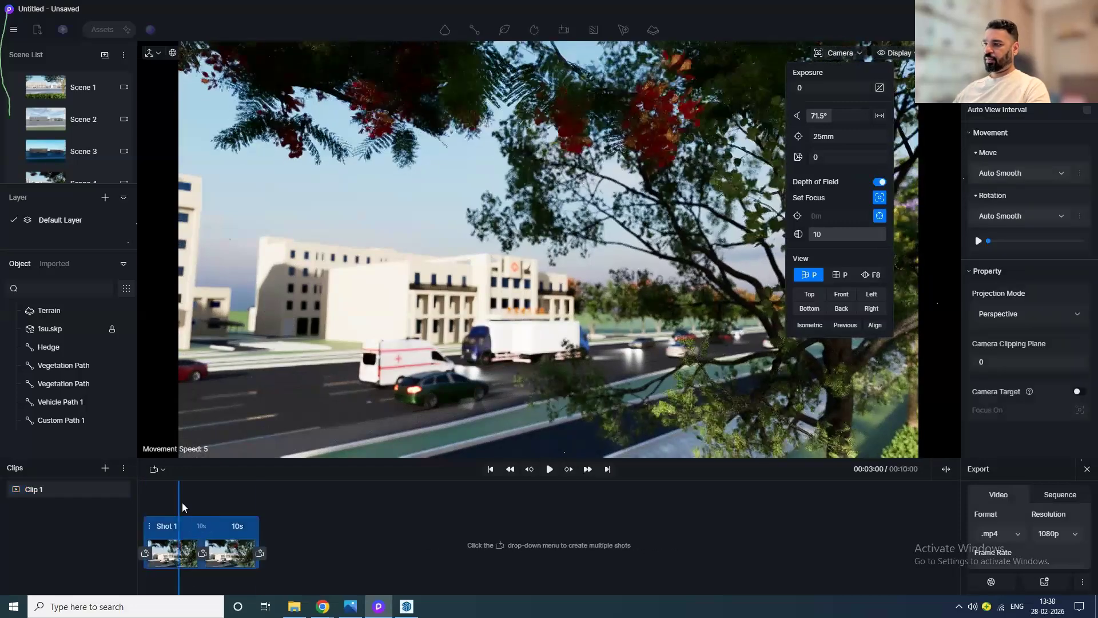
Step: Move the camera forward past the tree toward the road and update the end keyframe with this view
left_click_drag(183, 508, 295, 504)
middle_click_drag(490, 360, 679, 375)
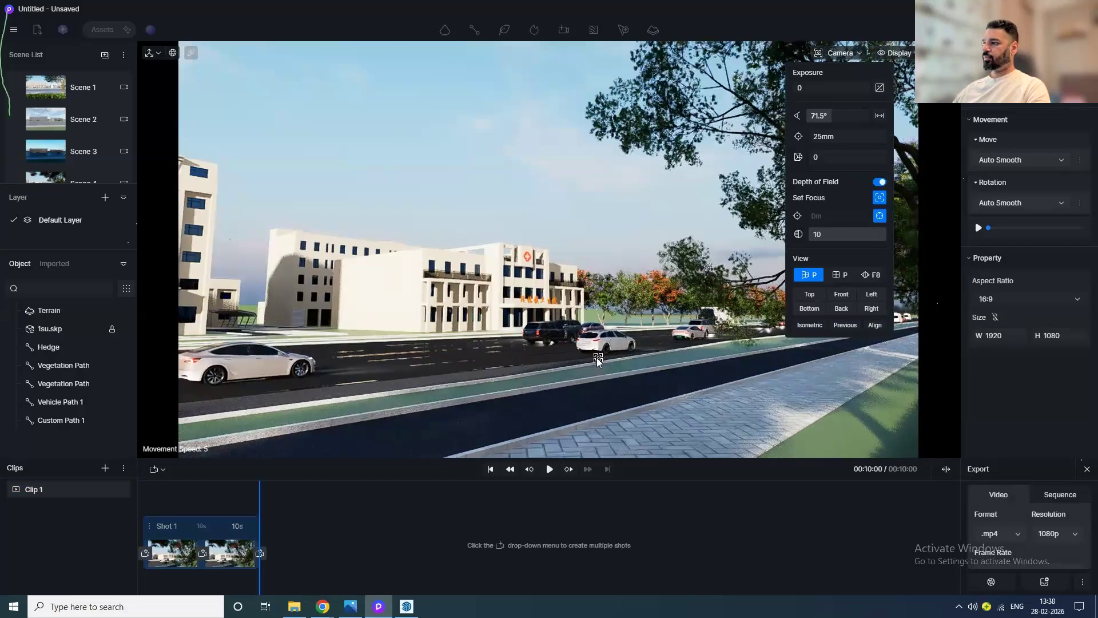
scroll(571, 369, "up", 3)
scroll(612, 363, "up", 2)
scroll(616, 374, "up", 3)
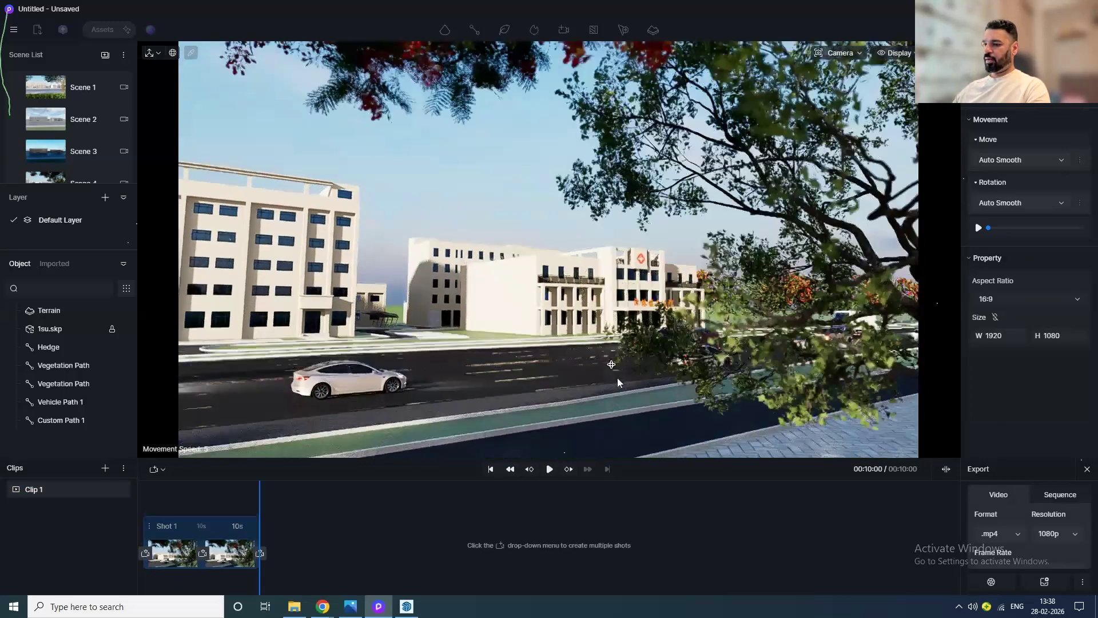
middle_click_drag(617, 382, 622, 340)
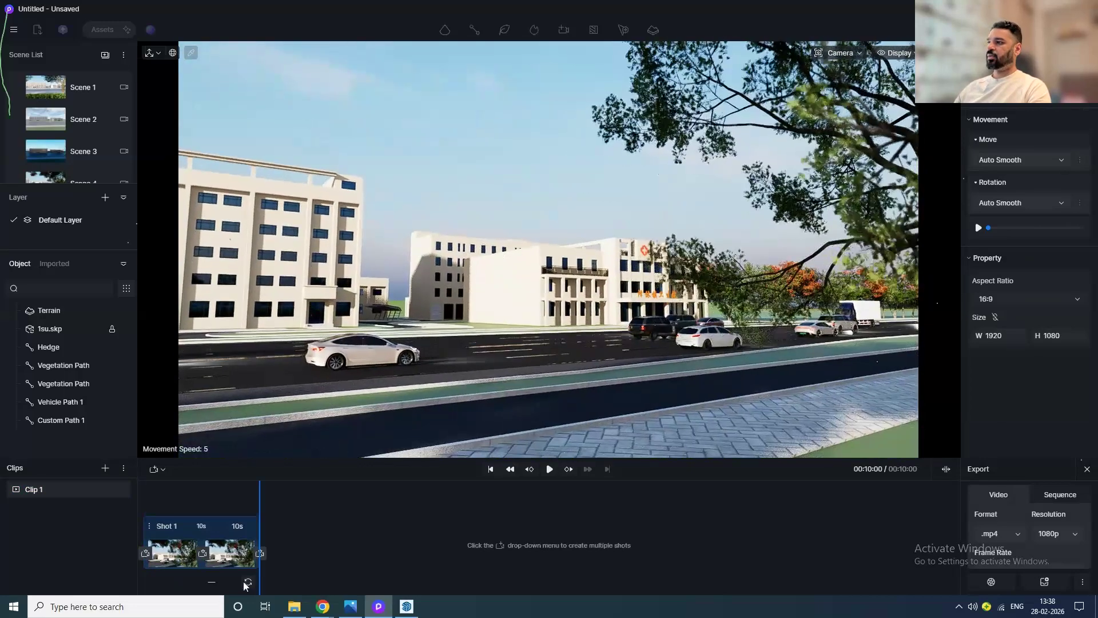
left_click(247, 583)
Step: Preview the shot playback from the start
left_click_drag(259, 508, 131, 525)
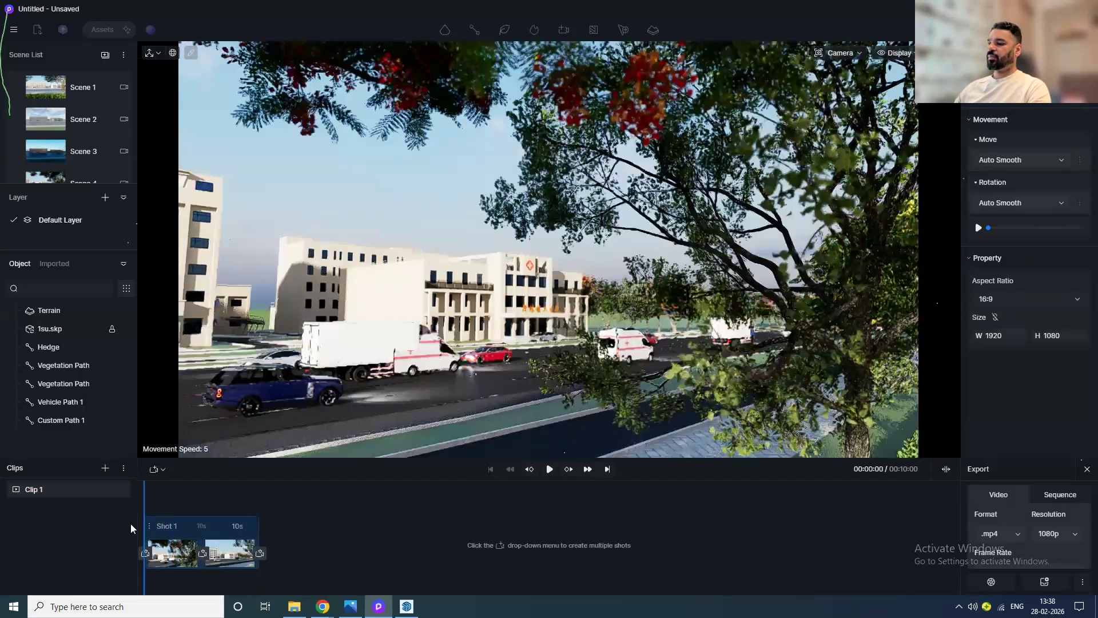
left_click(549, 469)
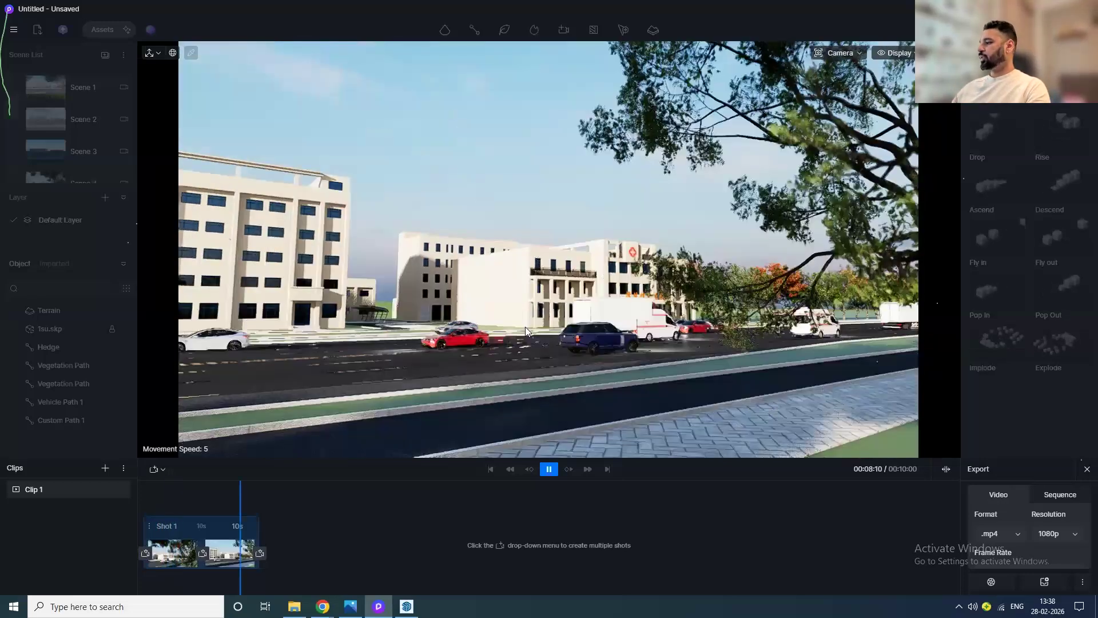
Step: Close the video editor and add a new scene from Scene 1's viewpoint
left_click(1087, 470)
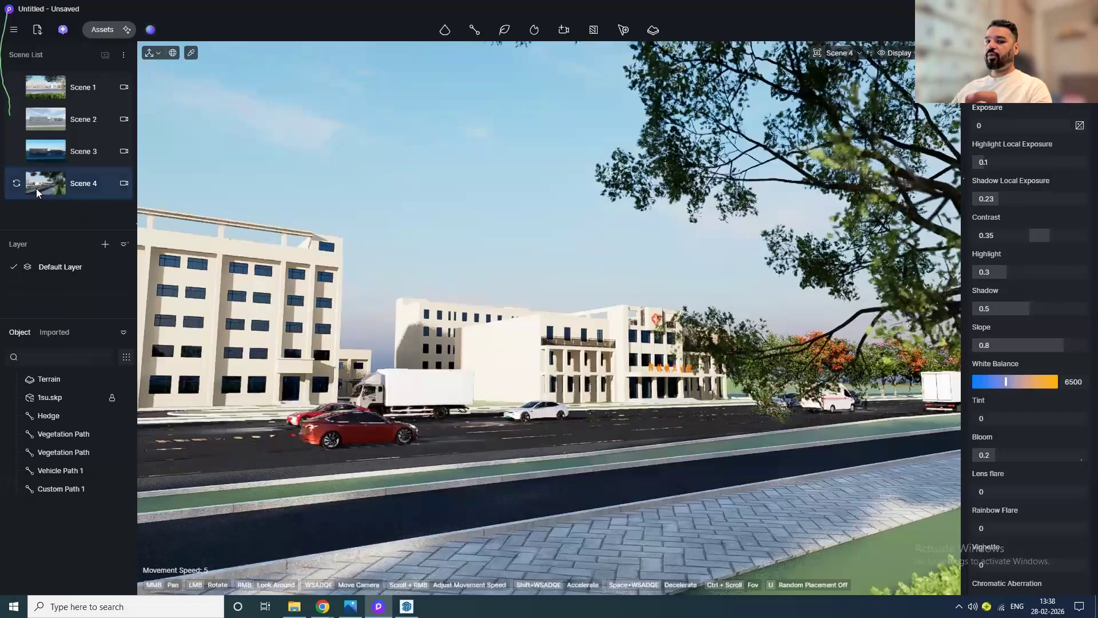
left_click(52, 89)
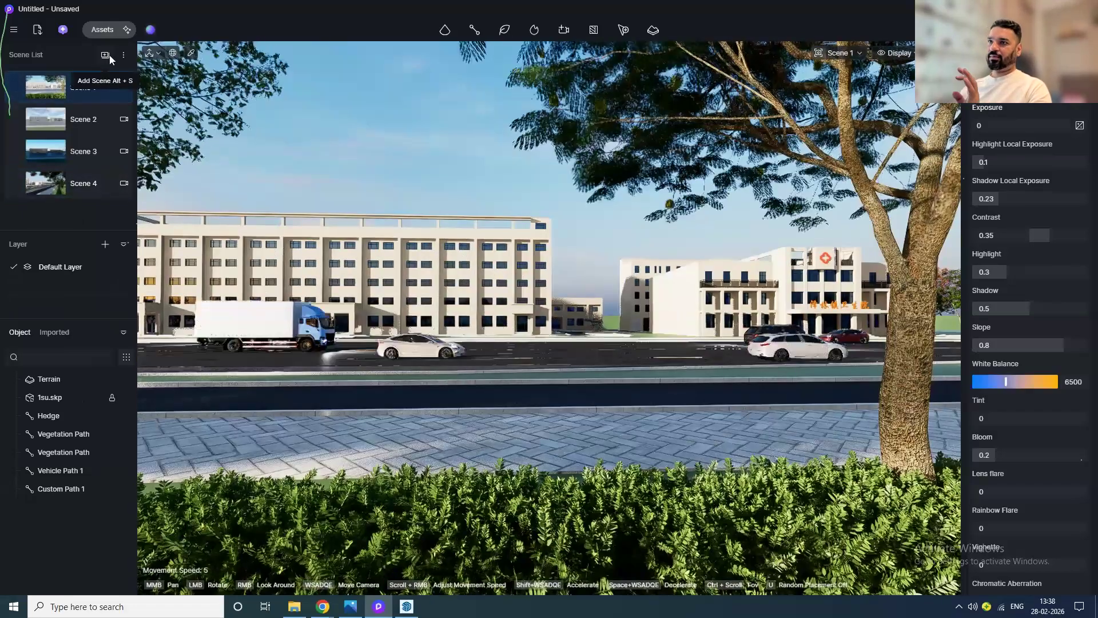
left_click(106, 56)
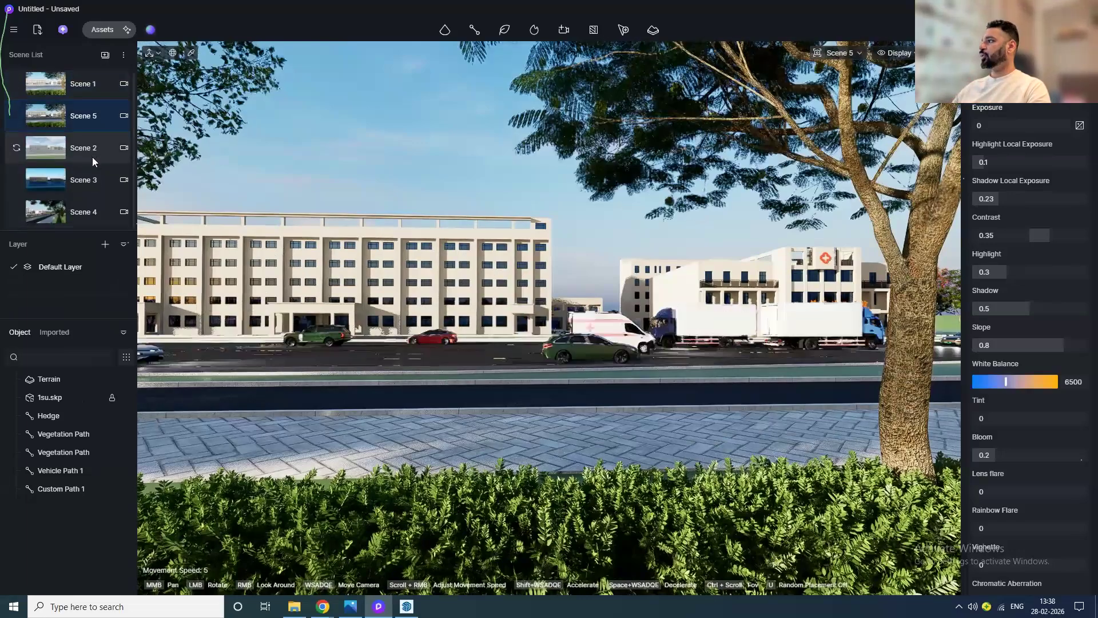
Step: Turn on precipitation in the environment's weather settings
left_click(988, 55)
scroll(1025, 399, "down", 1)
scroll(1024, 403, "down", 5)
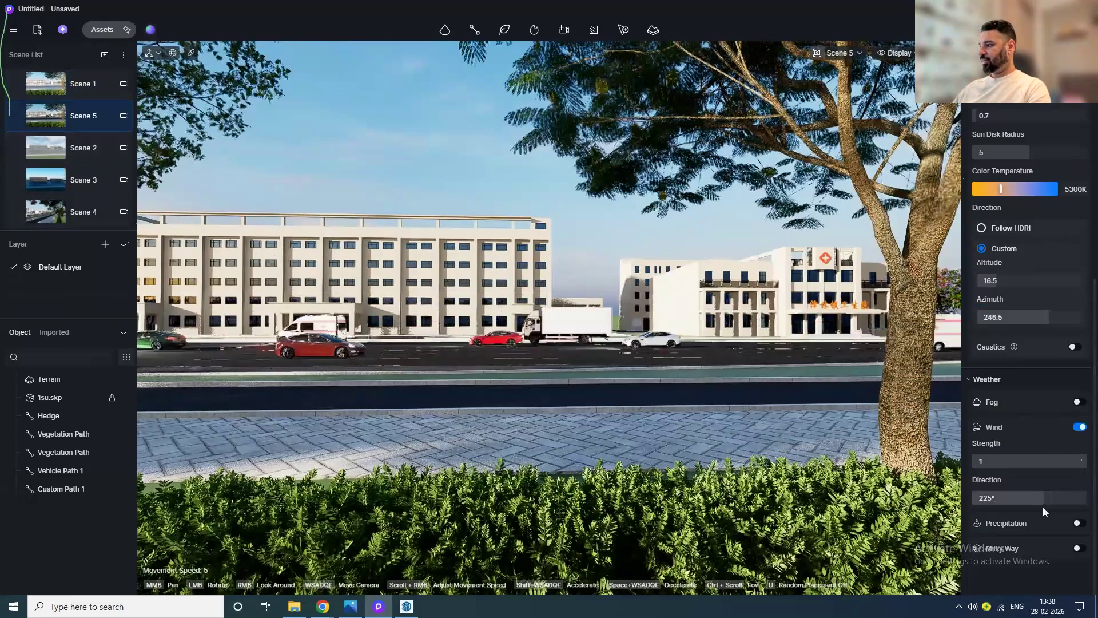
left_click(1078, 524)
Step: Set the precipitation strength to 1
scroll(1064, 515, "down", 2)
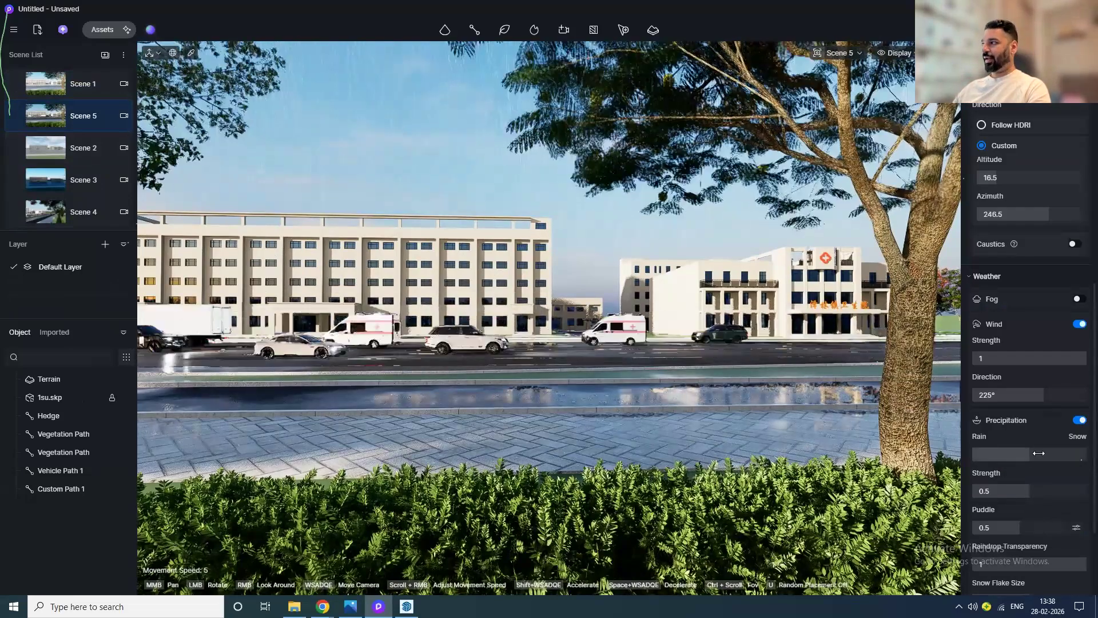
left_click_drag(1000, 491, 1087, 491)
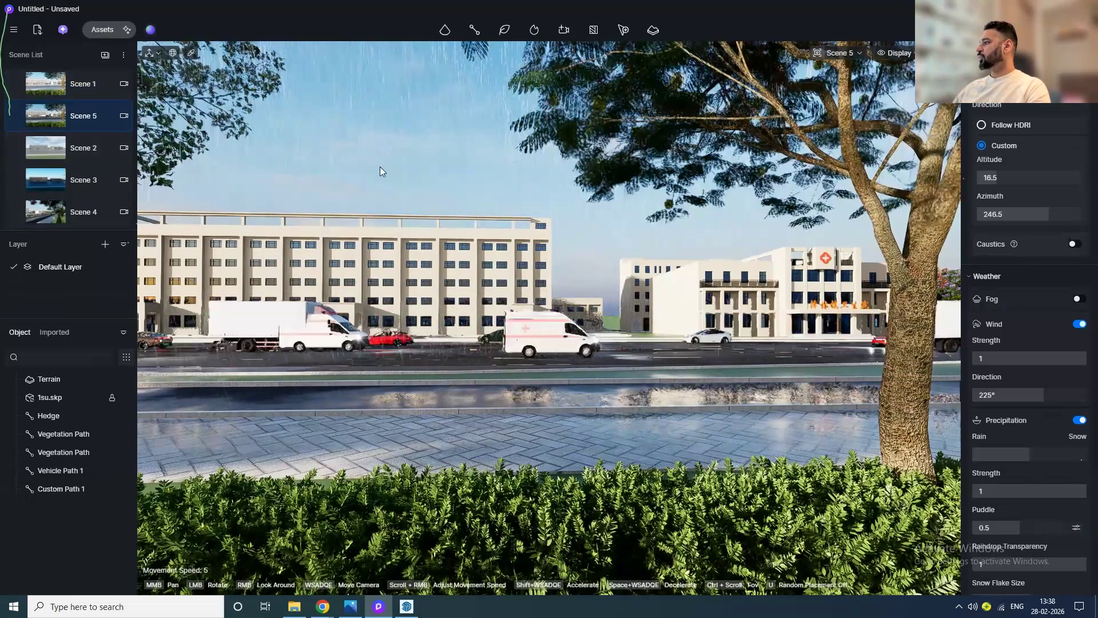
Step: Switch the sky HDRI to Cloudy and open its customization settings
scroll(1007, 273, "up", 8)
left_click(1004, 284)
scroll(1007, 223, "up", 3)
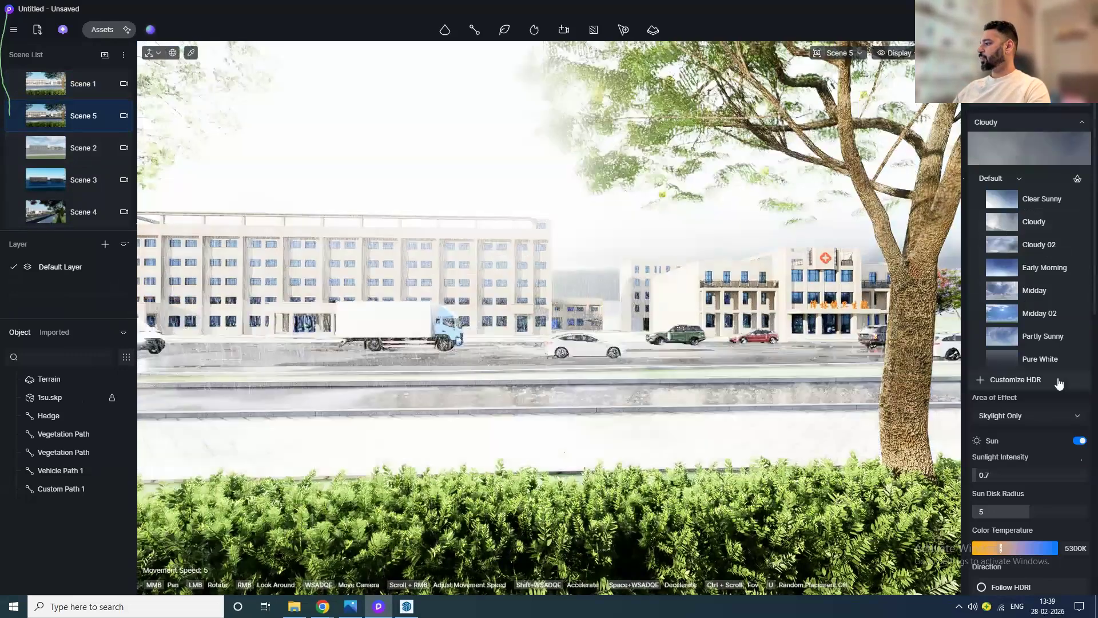
left_click(1060, 381)
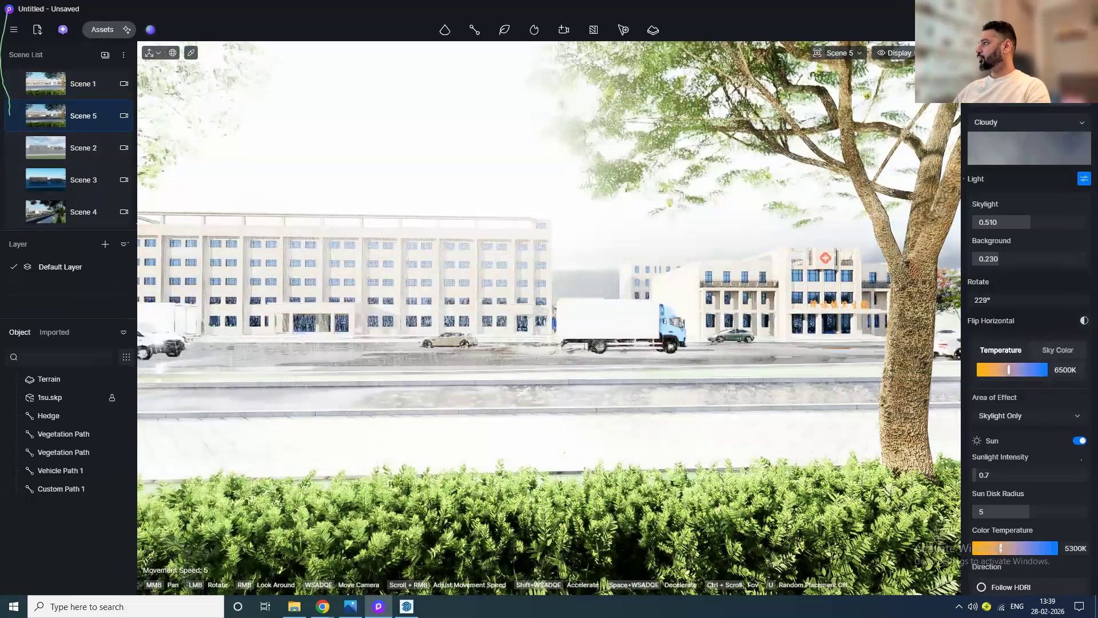
Step: Set Bloom to 0
scroll(1029, 343, "down", 10)
scroll(1029, 427, "down", 2)
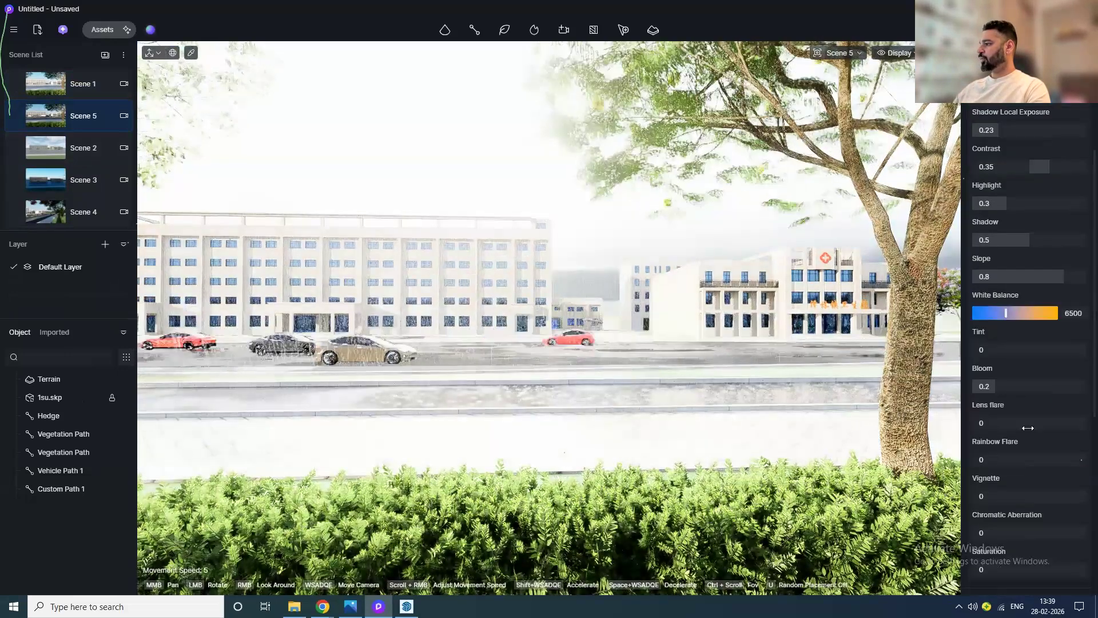
left_click_drag(996, 387, 973, 387)
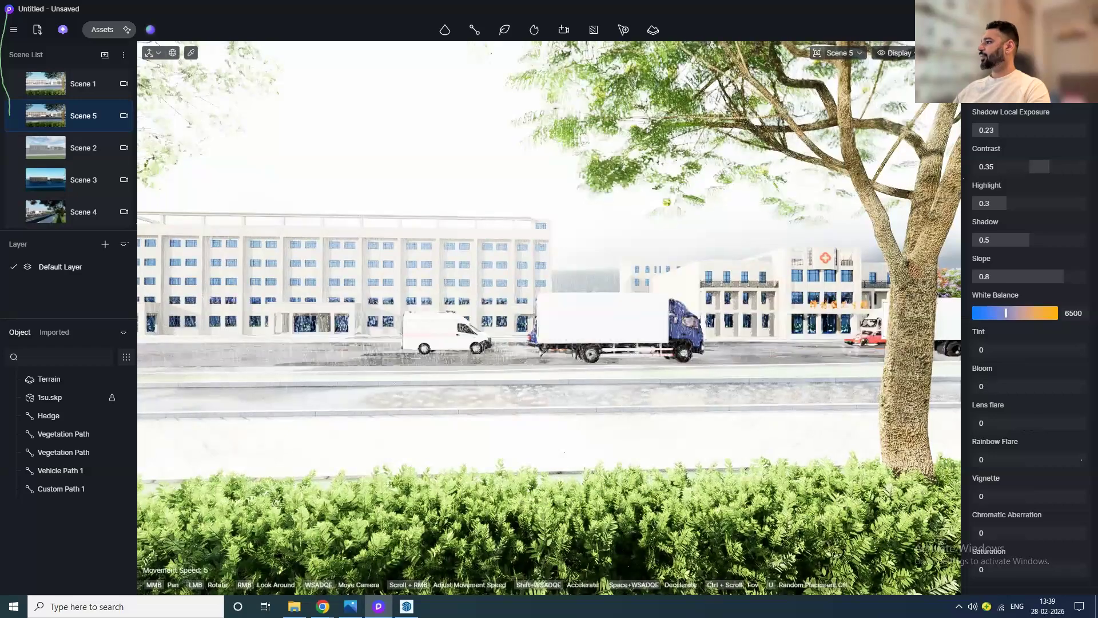
Step: Lower the HDRI skylight to 0.030 and background to 0.020, and rotate it to 376°
scroll(1039, 219, "up", 10)
left_click_drag(1038, 219, 993, 220)
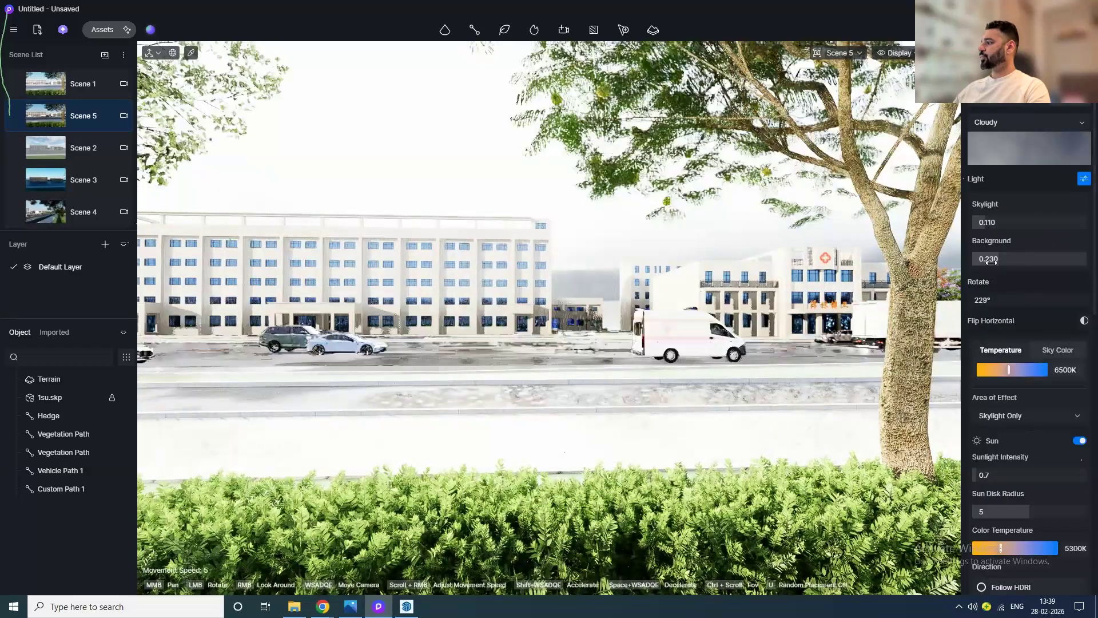
left_click_drag(1005, 260, 984, 262)
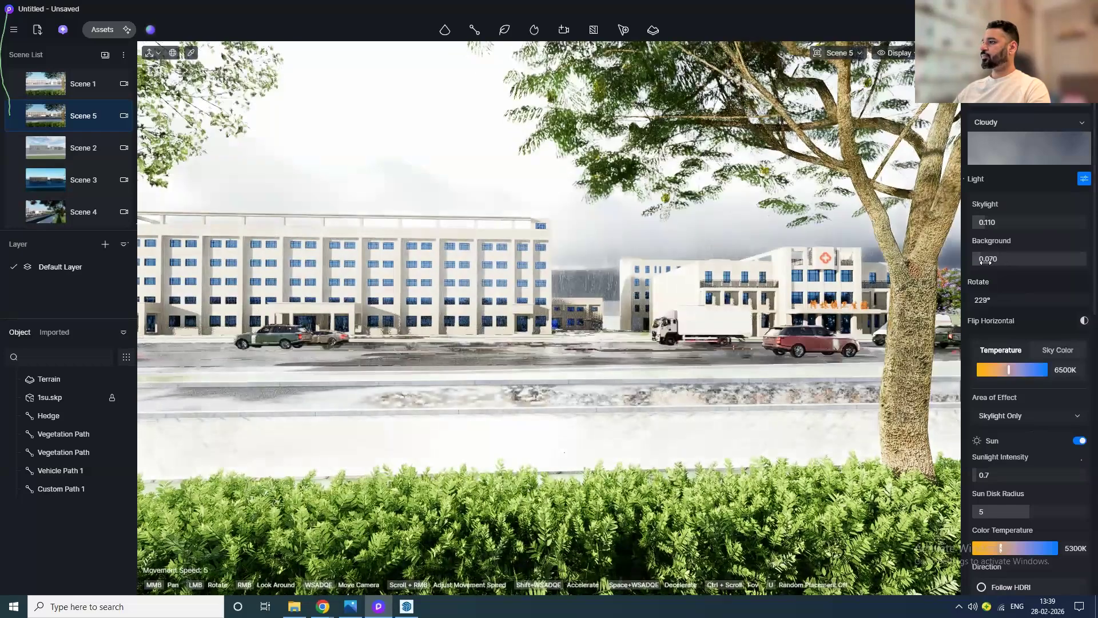
left_click_drag(996, 303, 1079, 303)
left_click_drag(1013, 225, 1008, 225)
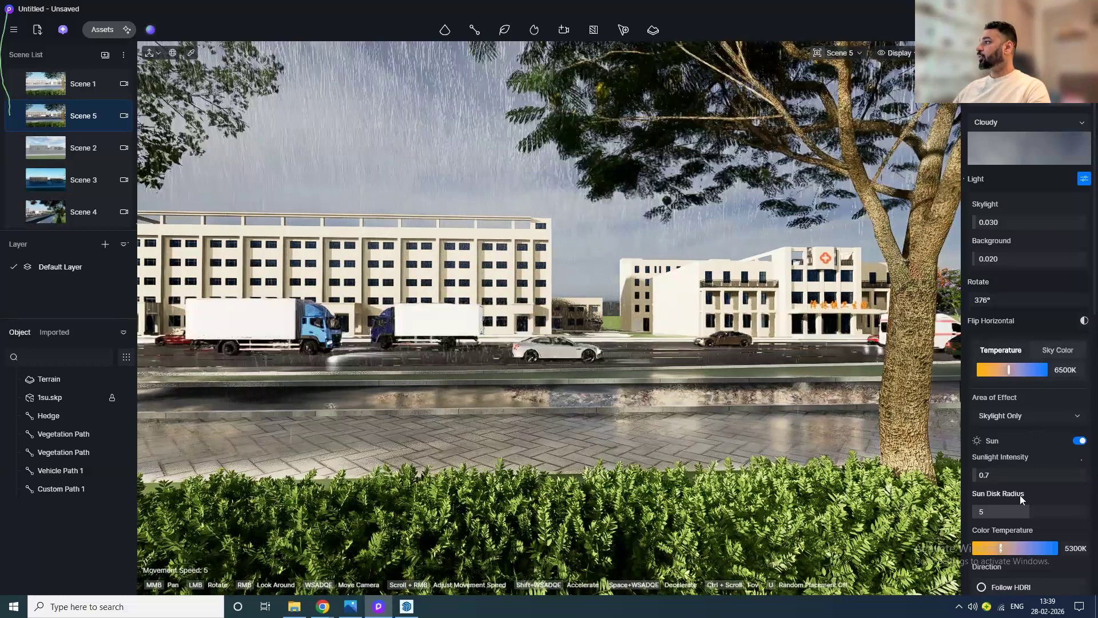
Step: Switch the precipitation from rain to snow
scroll(1022, 499, "down", 5)
scroll(1027, 428, "down", 2)
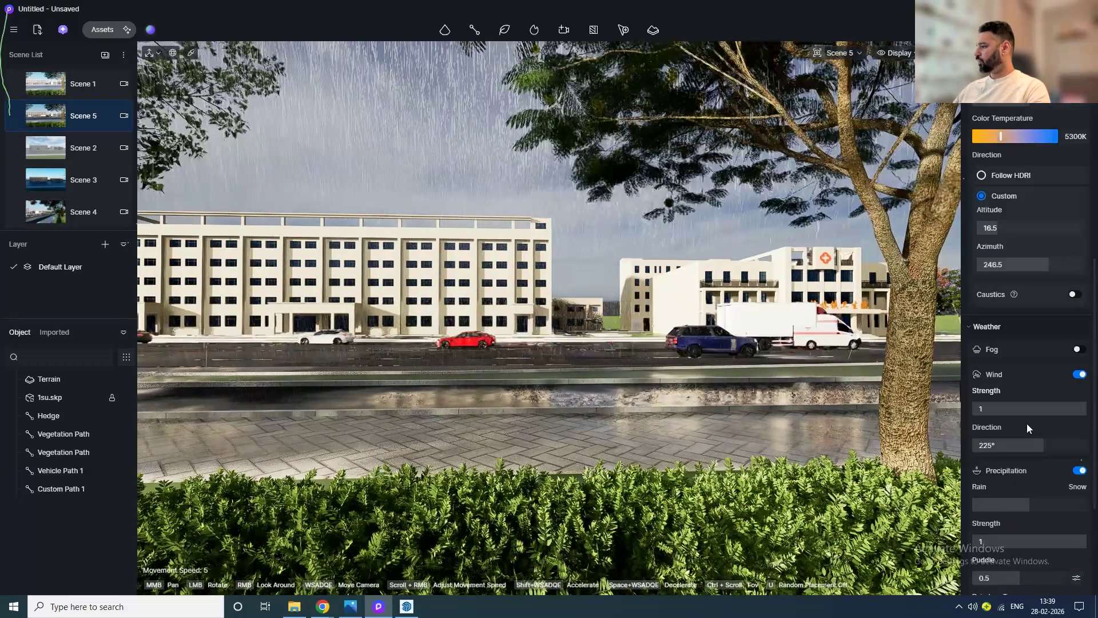
scroll(1027, 428, "down", 2)
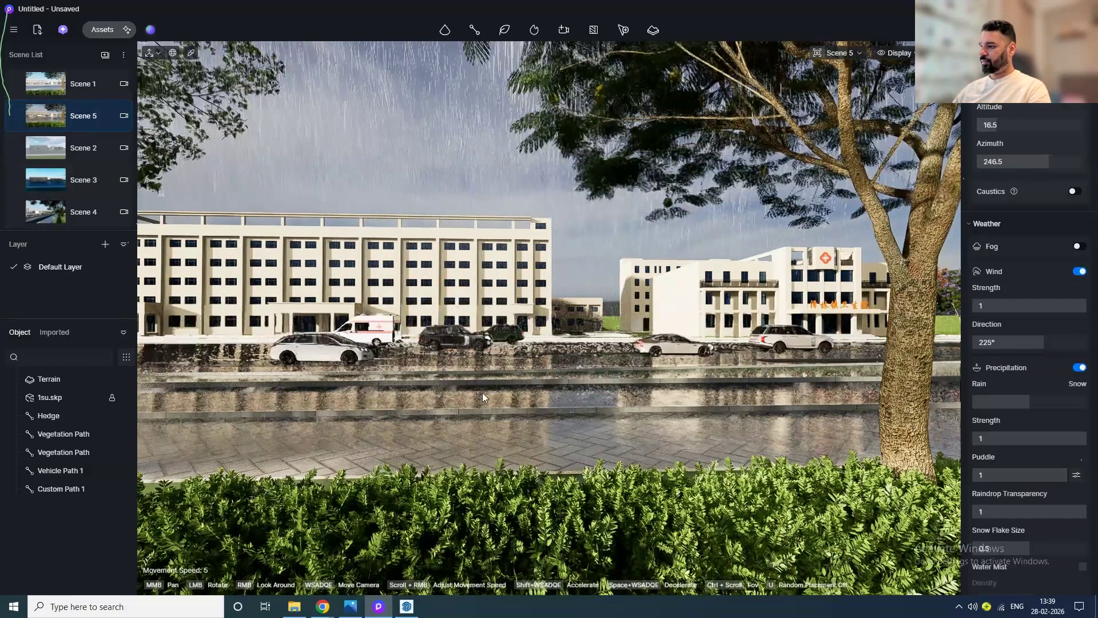
key("w")
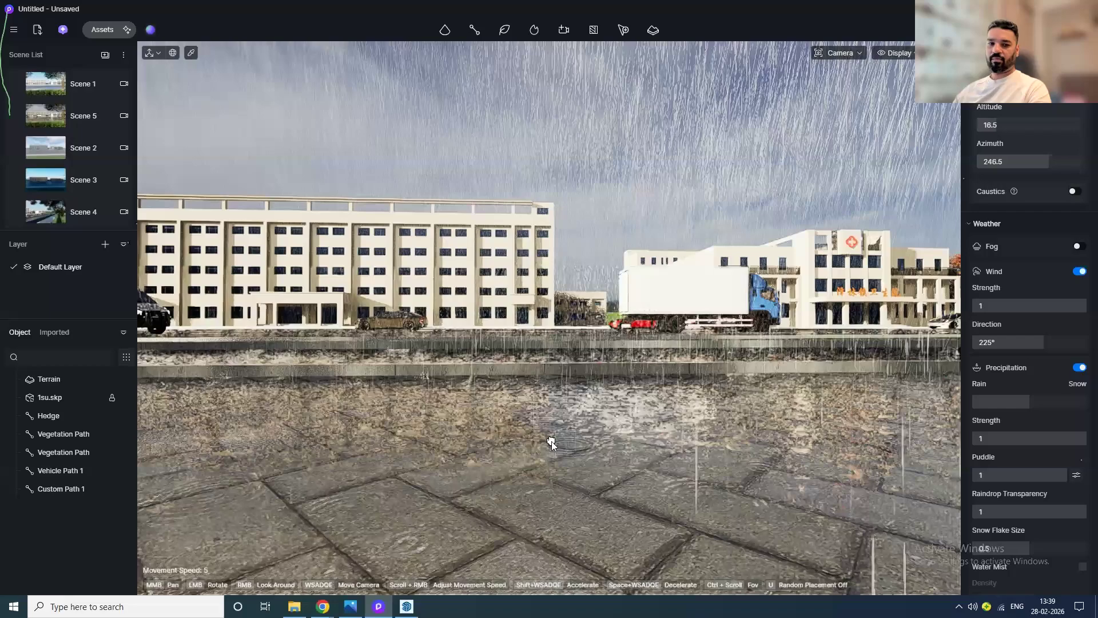
left_click_drag(551, 442, 586, 397)
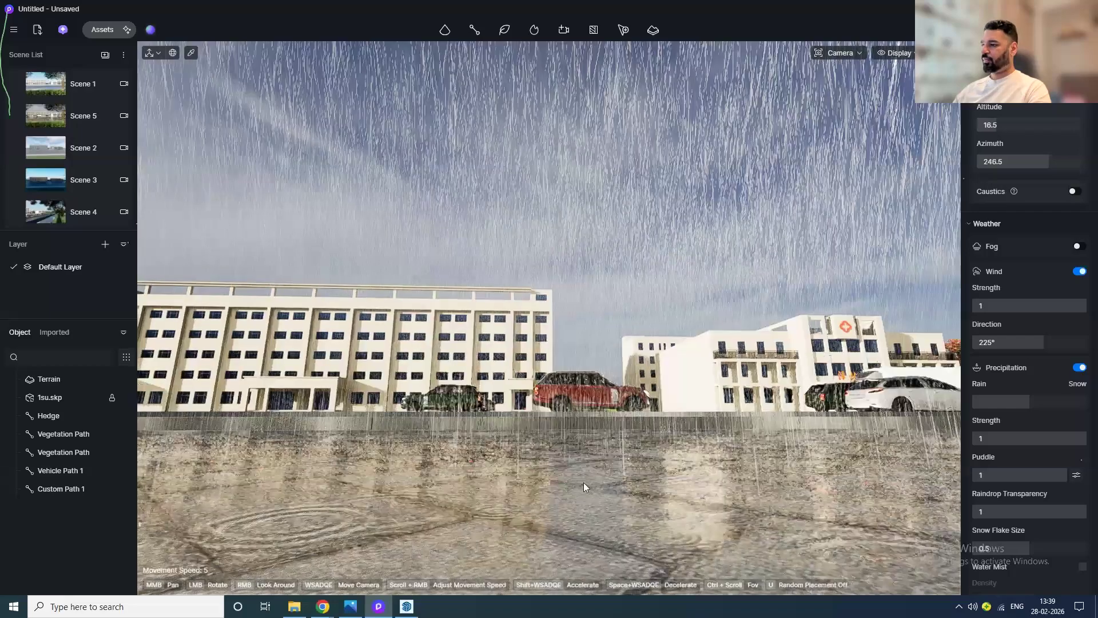
left_click_drag(606, 467, 604, 458)
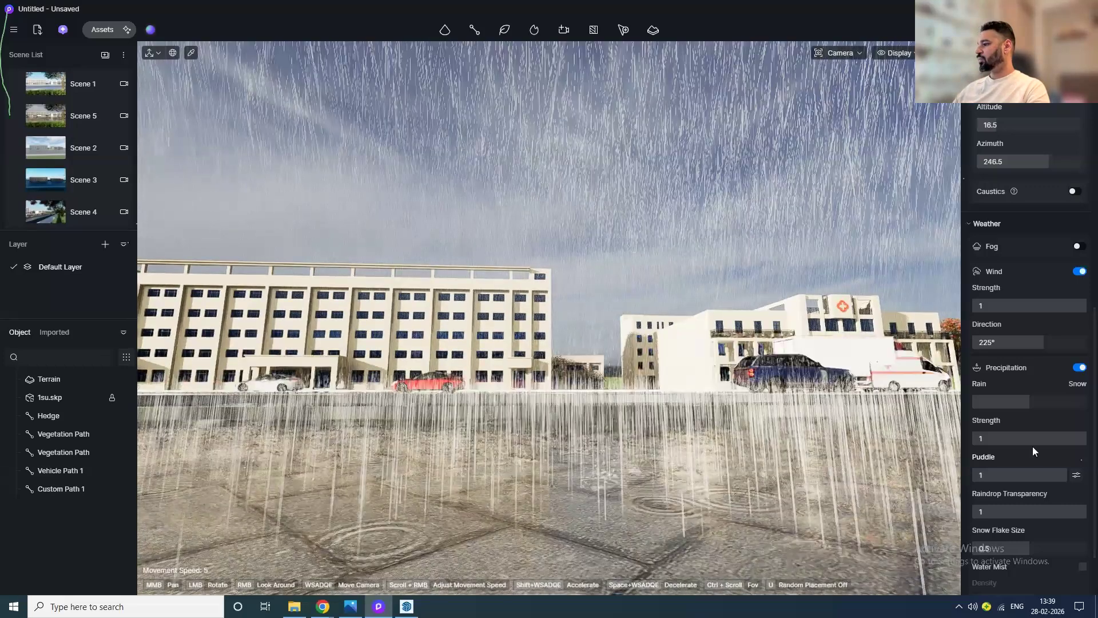
left_click(1069, 402)
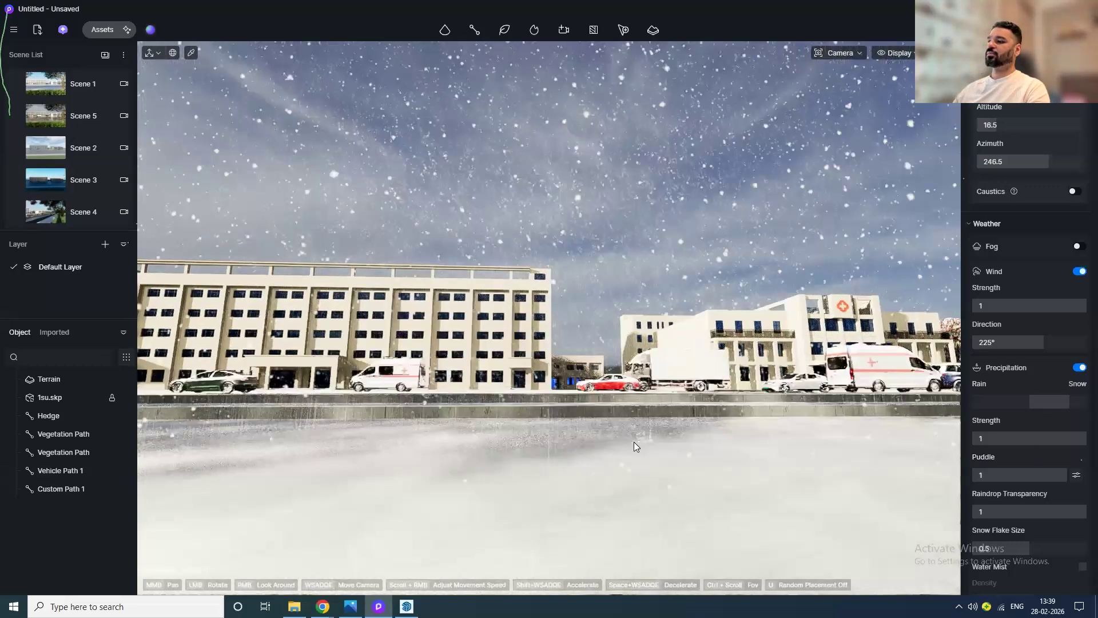
left_click_drag(634, 442, 615, 498)
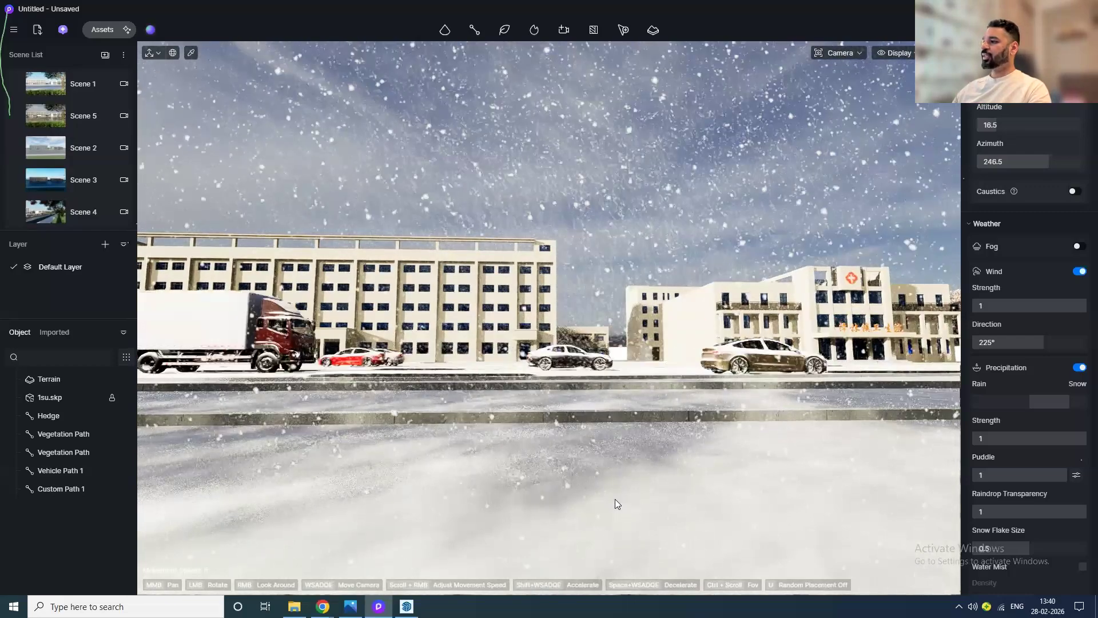
Step: Look around the snow-covered scene from street level and from an aerial viewpoint
scroll(616, 499, "down", 5)
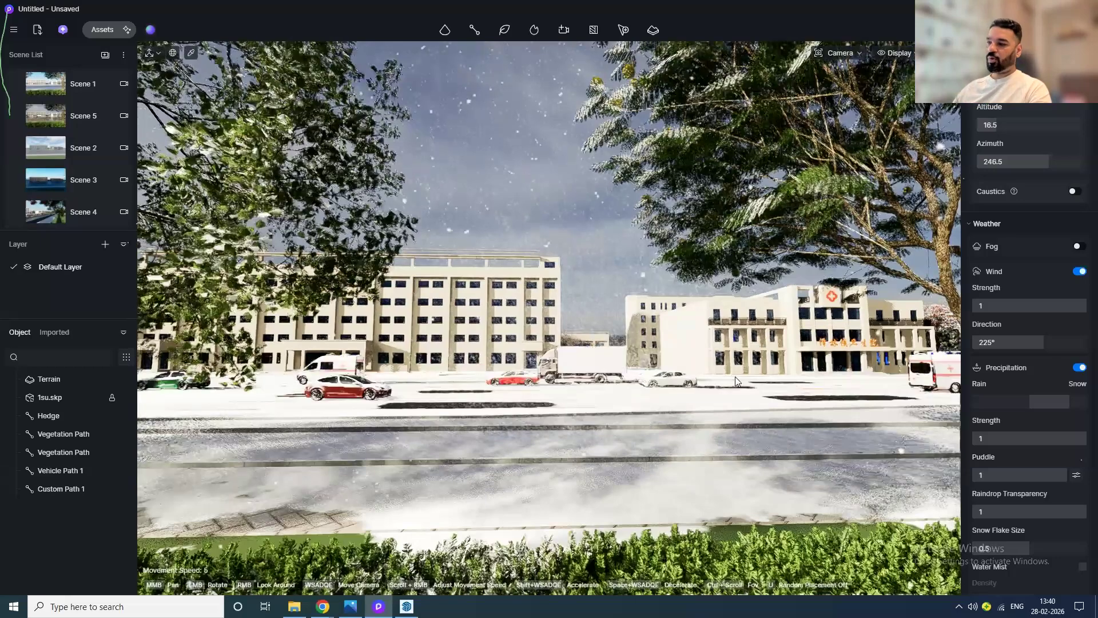
scroll(650, 400, "up", 5)
scroll(599, 386, "up", 3)
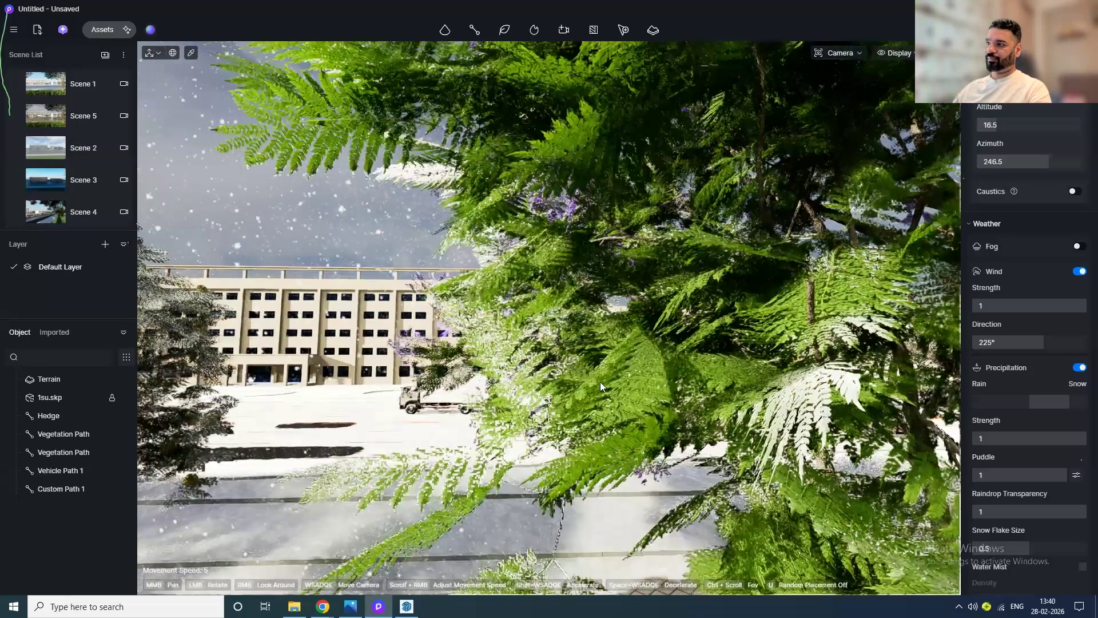
scroll(600, 383, "up", 3)
left_click_drag(639, 384, 418, 267)
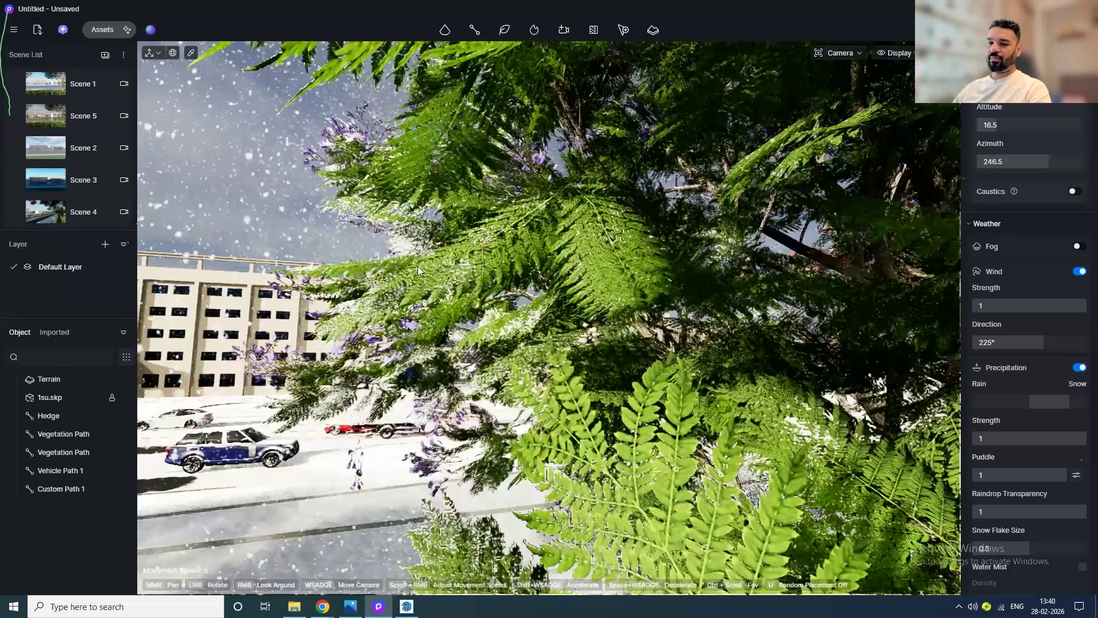
scroll(416, 260, "up", 1)
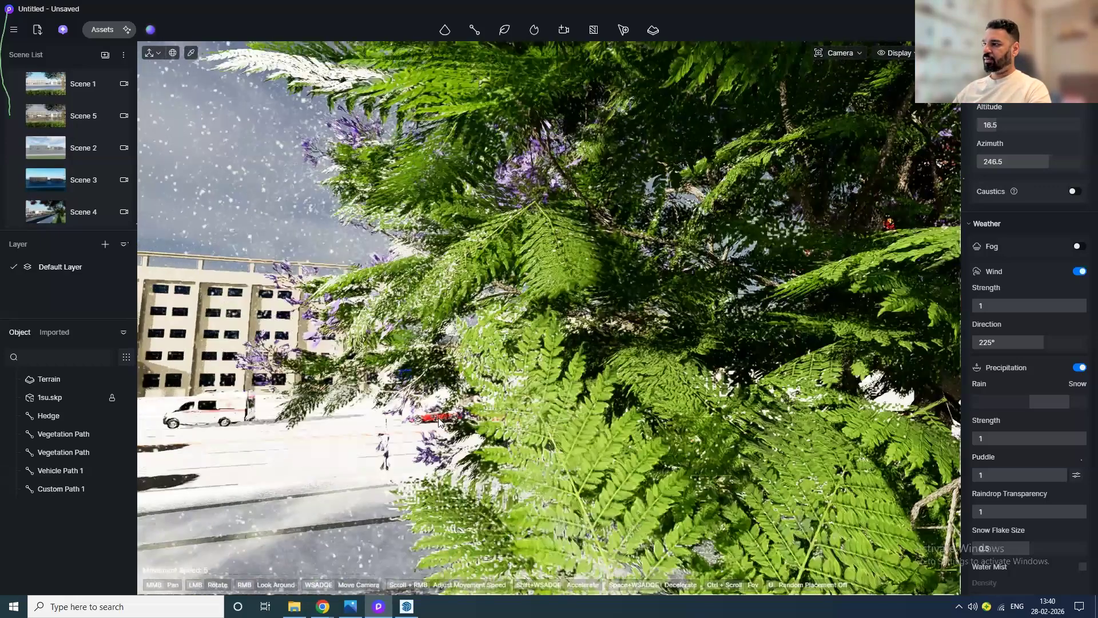
left_click_drag(438, 418, 616, 366)
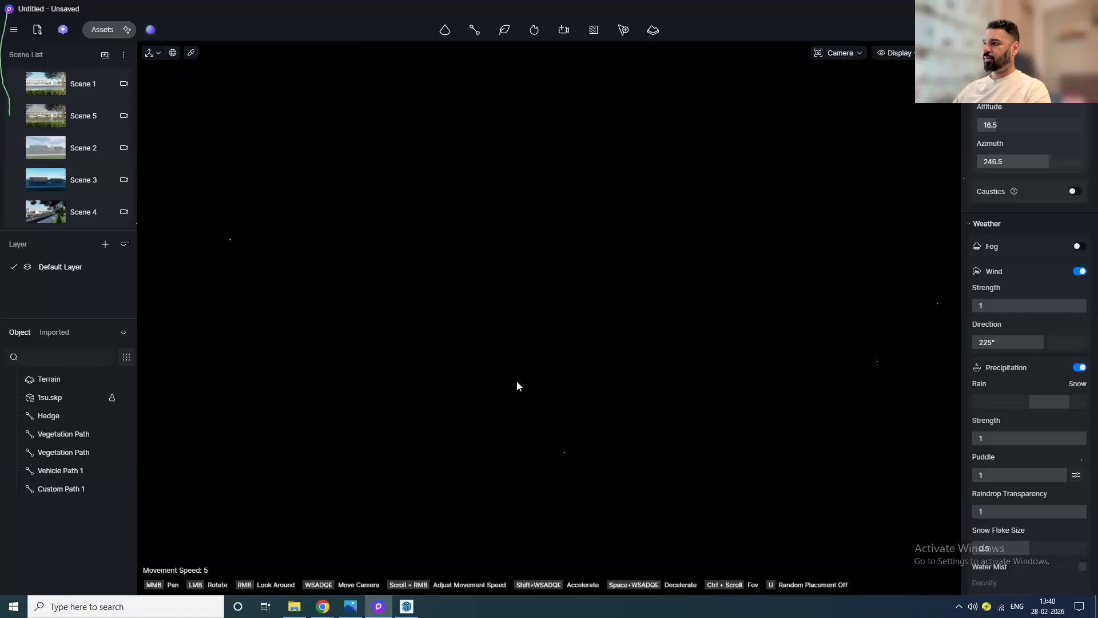
left_click_drag(516, 381, 593, 454)
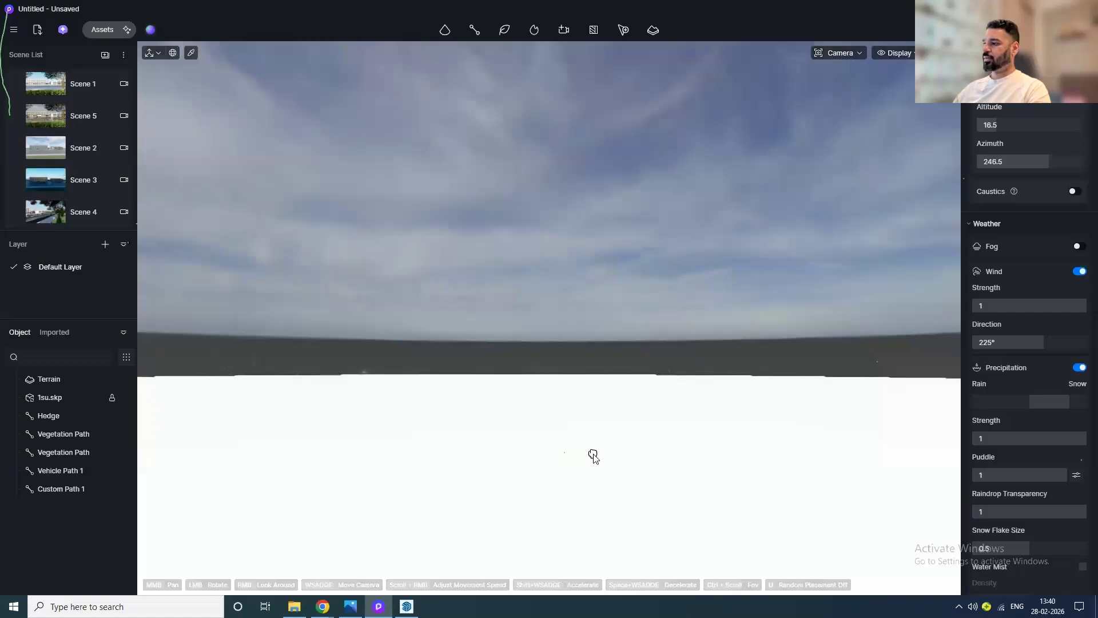
middle_click_drag(593, 455, 590, 471)
left_click_drag(590, 471, 545, 245)
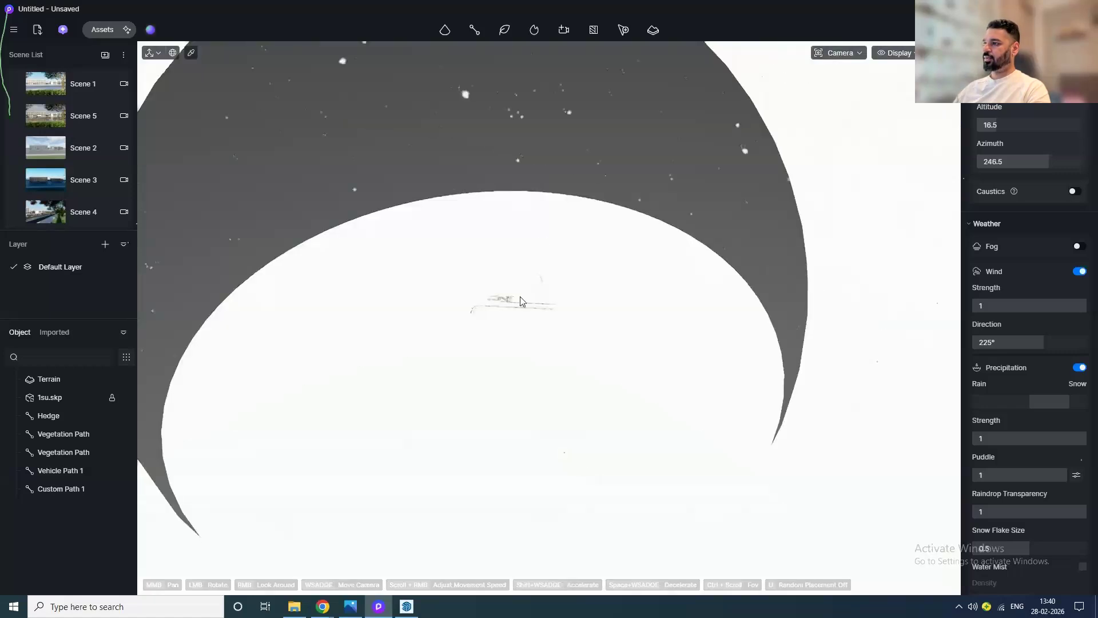
scroll(504, 312, "up", 5)
scroll(379, 367, "up", 10)
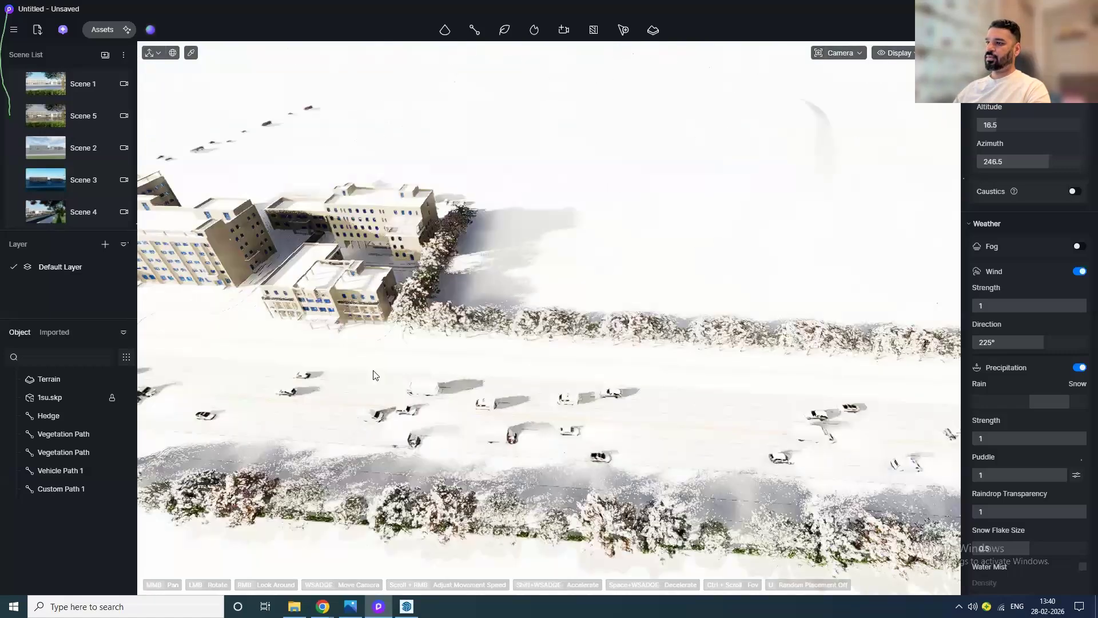
left_click_drag(391, 429, 458, 427)
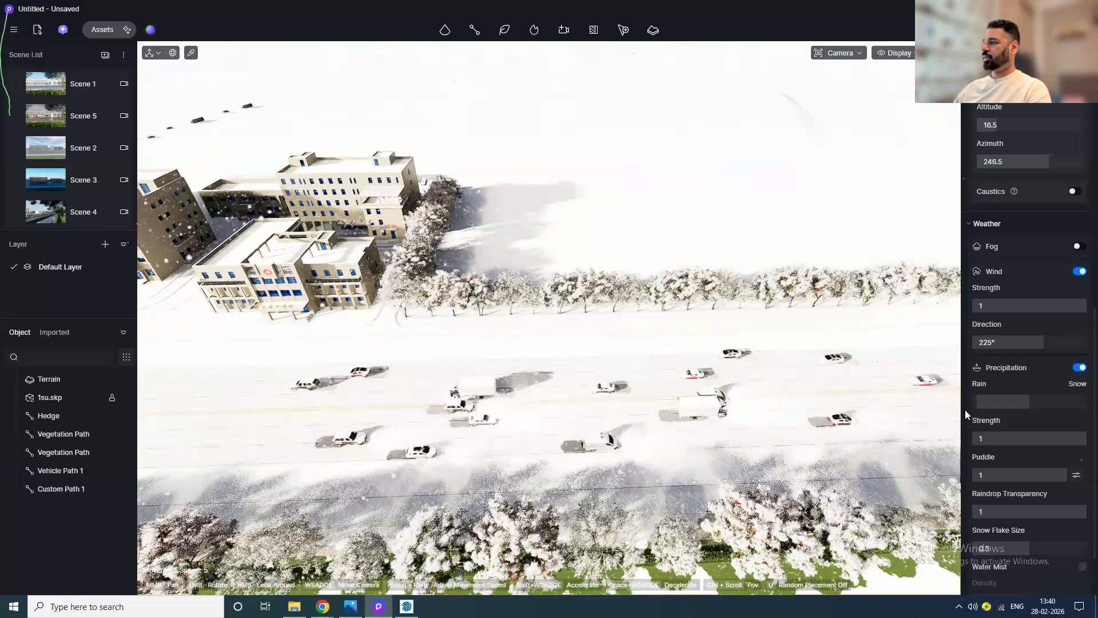
Step: Switch the precipitation from snow back to rain
left_click_drag(1056, 394, 1007, 401)
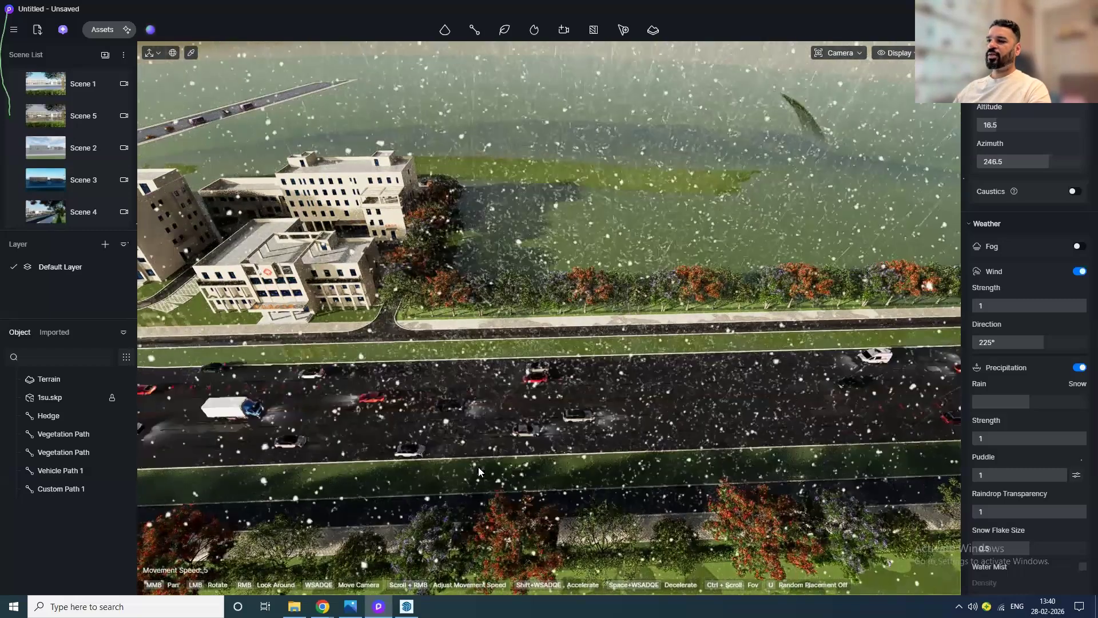
scroll(337, 499, "up", 4)
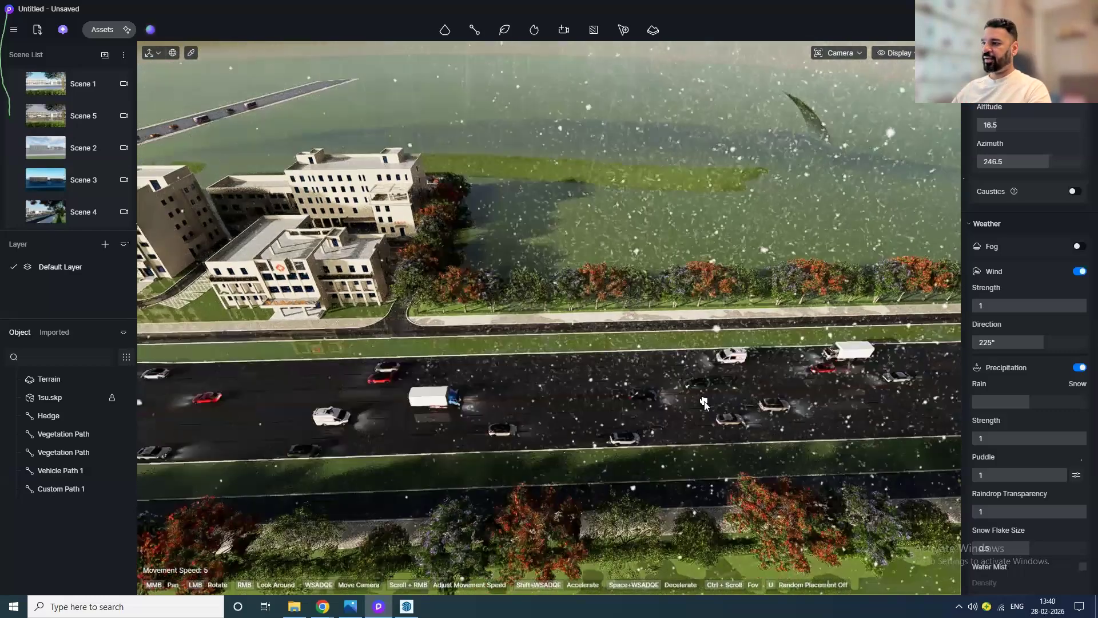
scroll(352, 491, "up", 2)
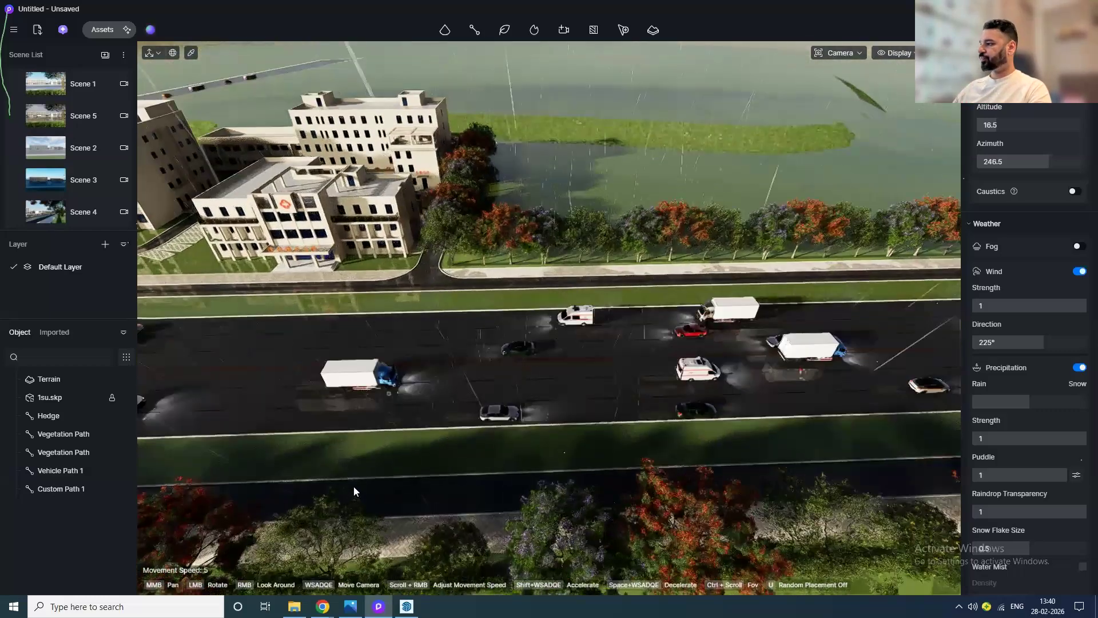
left_click_drag(355, 491, 509, 506)
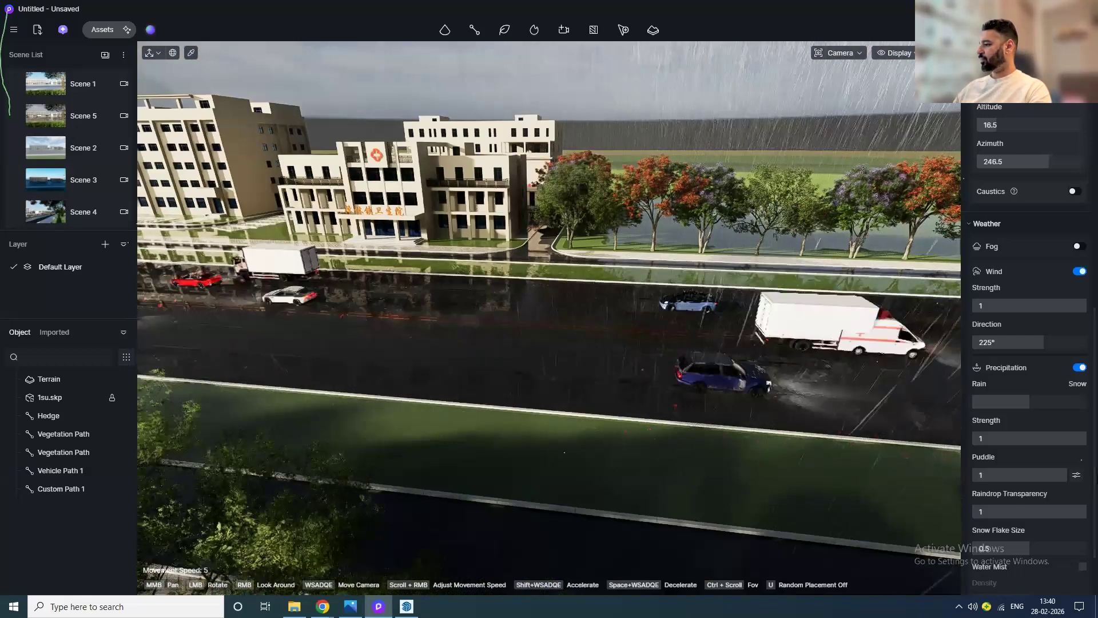
Step: Enable Water Mist and set its density to 1
scroll(1085, 504, "down", 1)
left_click(1083, 499)
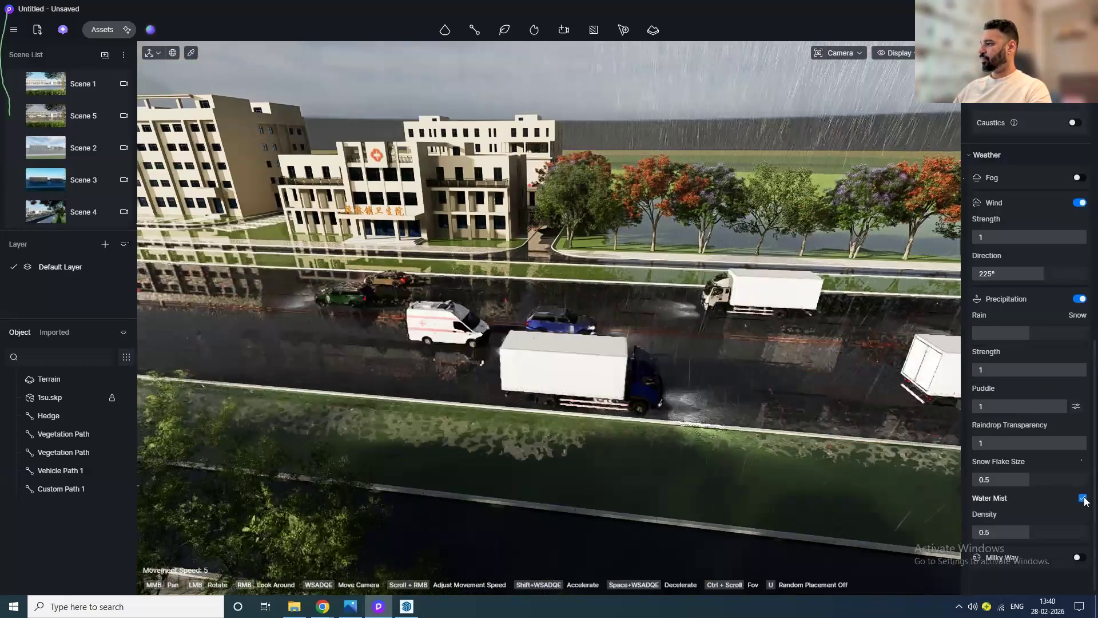
left_click_drag(1027, 533, 1073, 533)
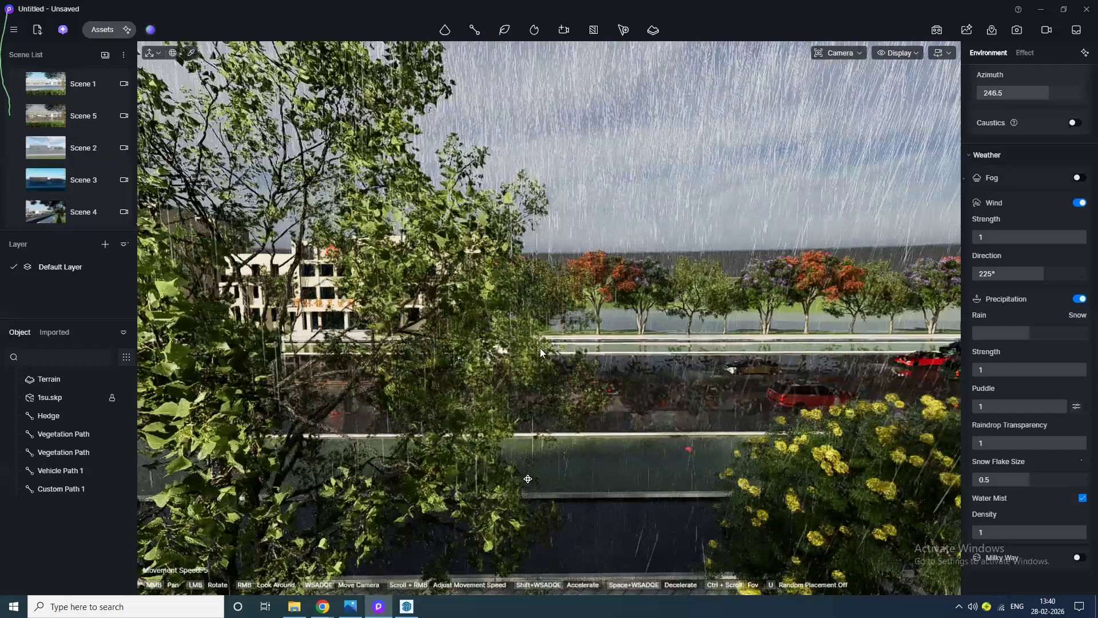
Step: Browse the Road streetlights category in the model library
left_click_drag(540, 348, 497, 345)
left_click_drag(529, 479, 529, 479)
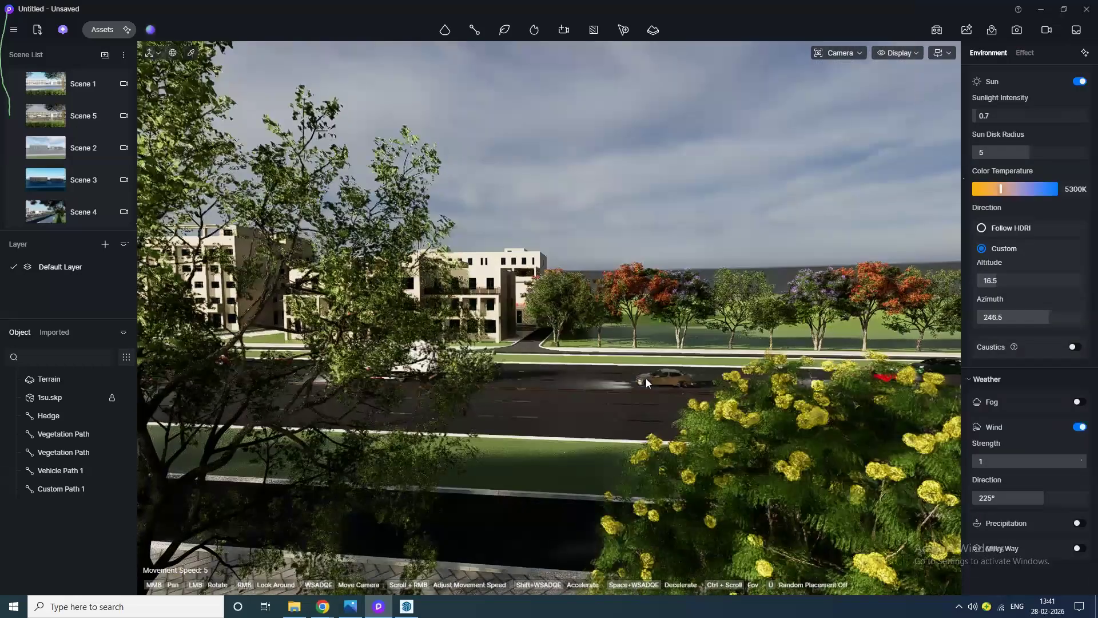
left_click(125, 34)
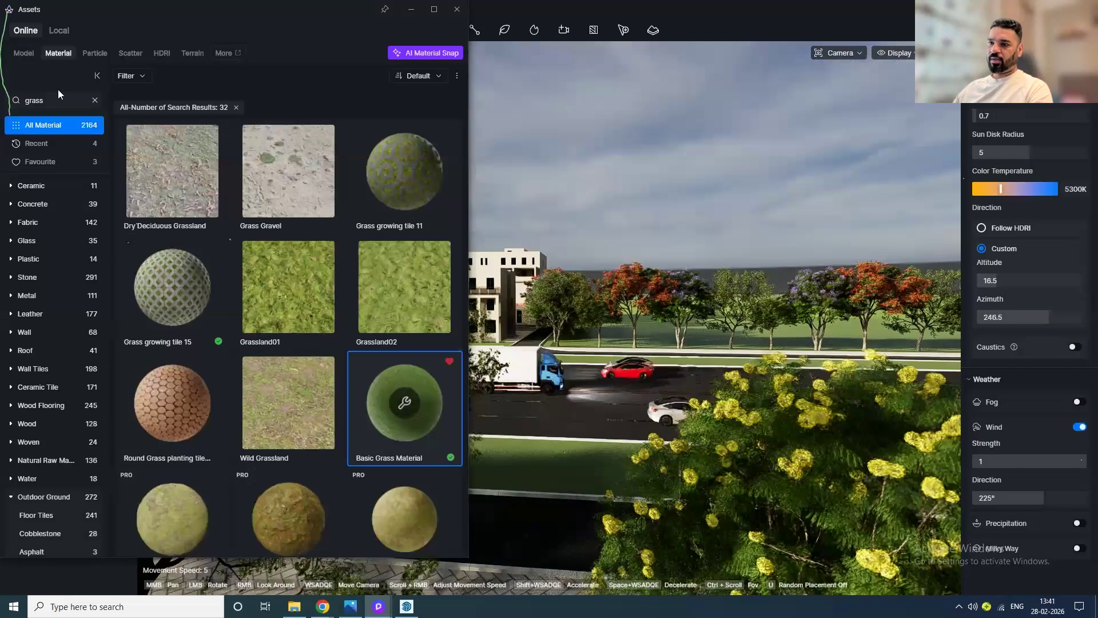
left_click(24, 53)
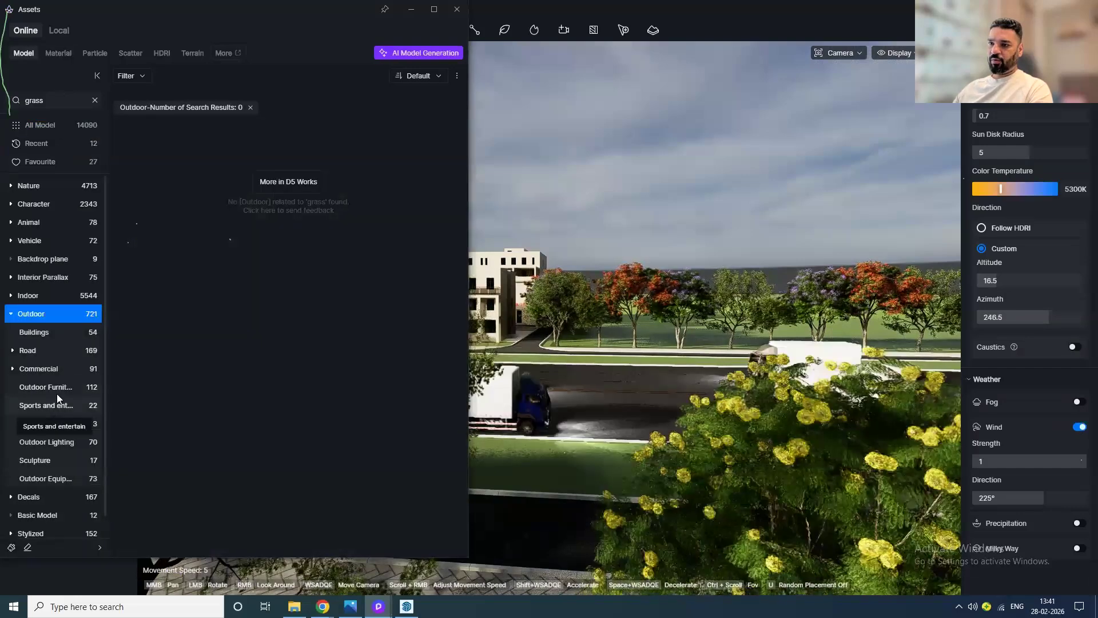
left_click(27, 351)
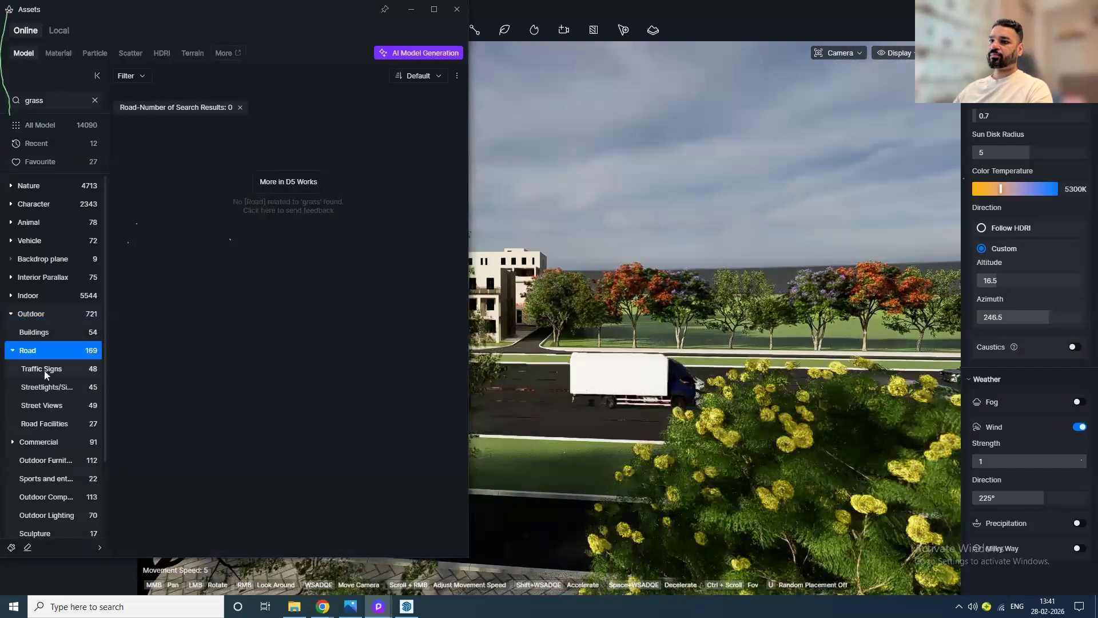
left_click(49, 386)
scroll(62, 391, "down", 1)
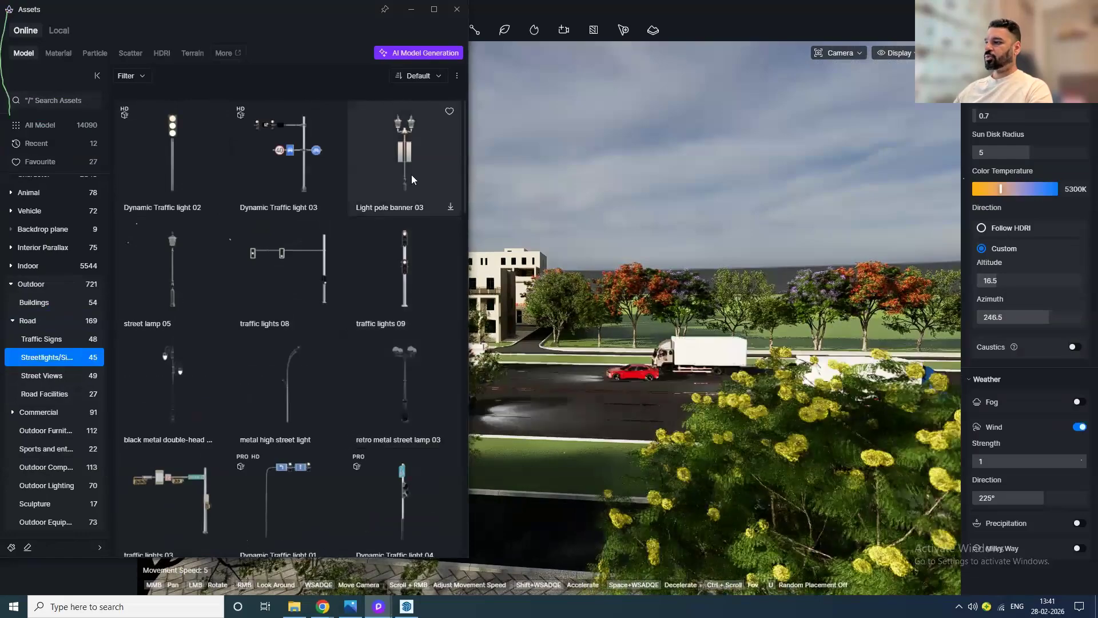
left_click(456, 9)
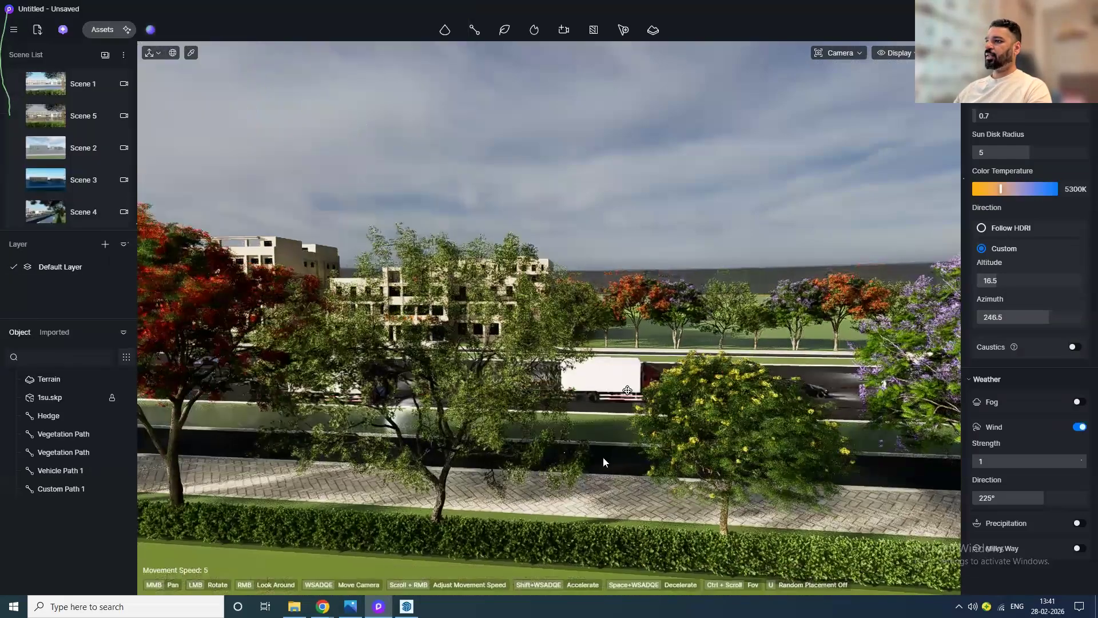
Step: Draw a two-point custom path along the roadside green verge
mouse_move(603, 456)
left_mouse_down()
mouse_move(572, 520)
mouse_move(521, 55)
mouse_move(433, 123)
mouse_move(322, 166)
mouse_move(611, 383)
mouse_move(583, 343)
left_mouse_up()
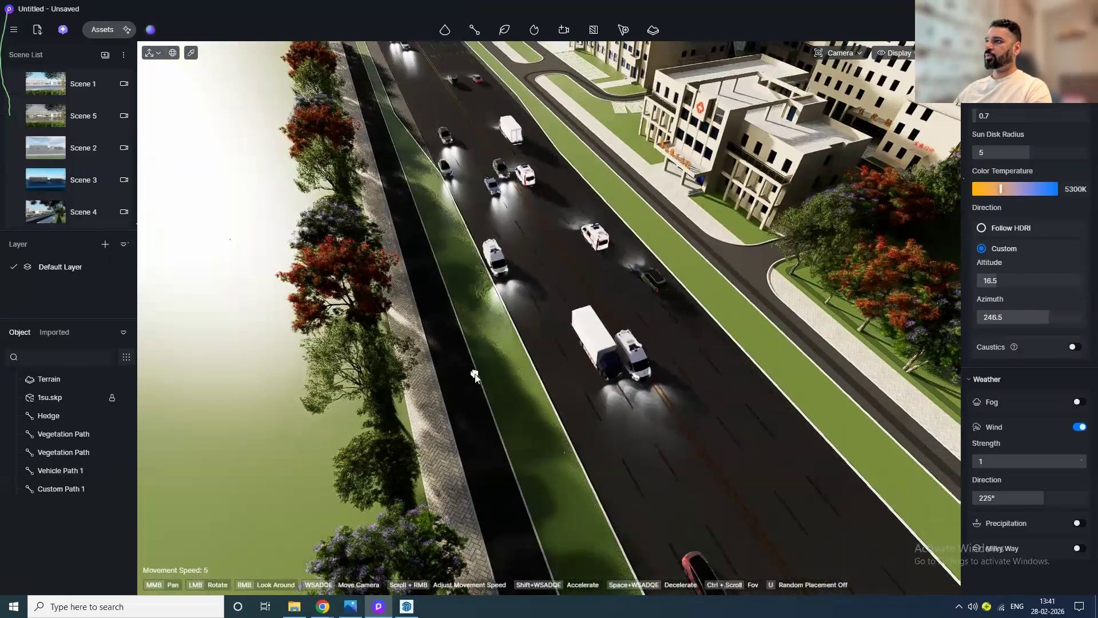
left_click_drag(474, 376, 335, 70)
left_click(335, 69)
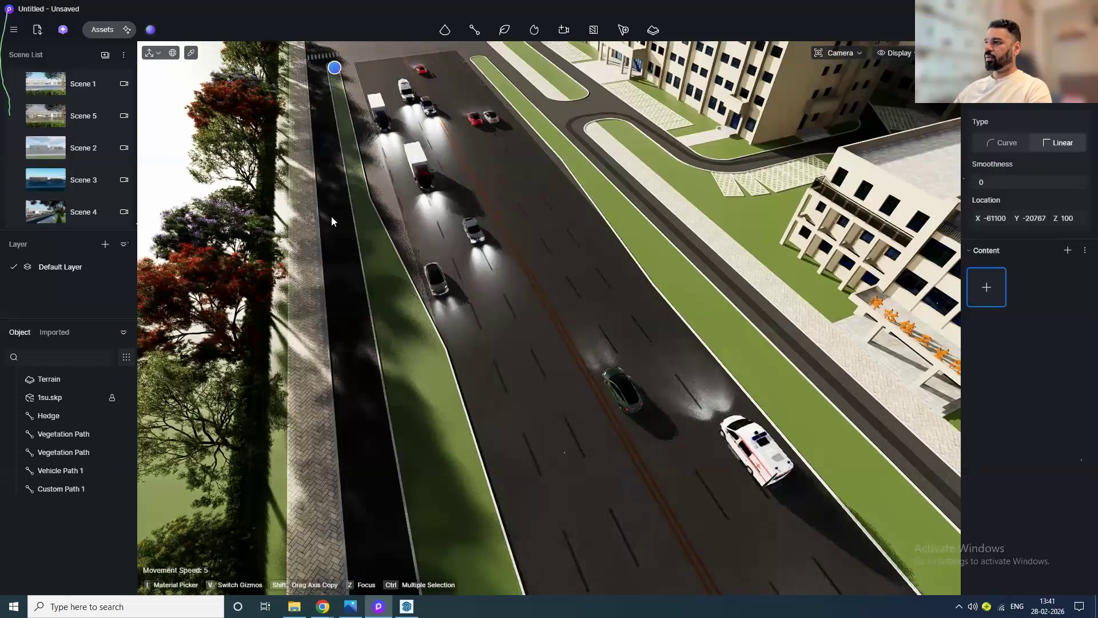
left_click(419, 511)
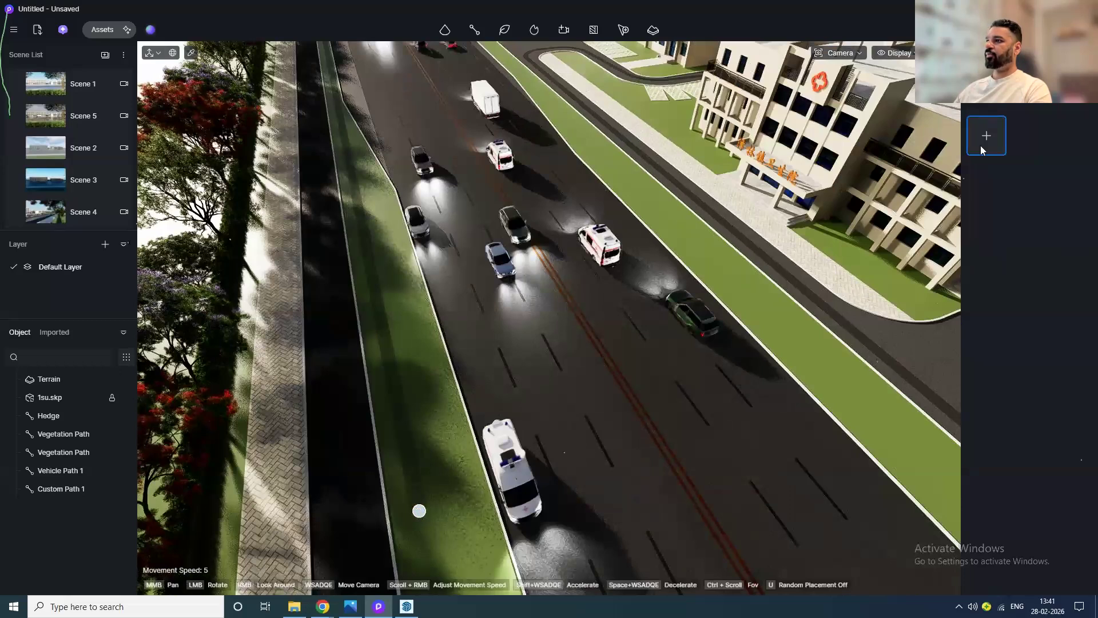
Step: Add the retro metal street lamp 03 model as the path's content
left_click(981, 145)
scroll(376, 396, "down", 2)
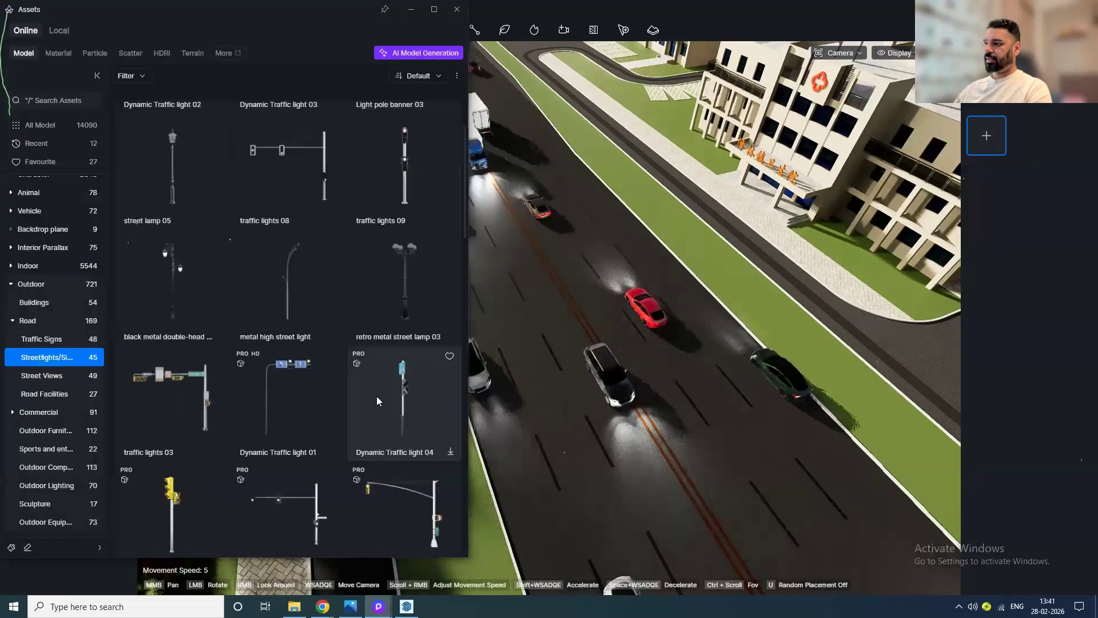
left_click(403, 322)
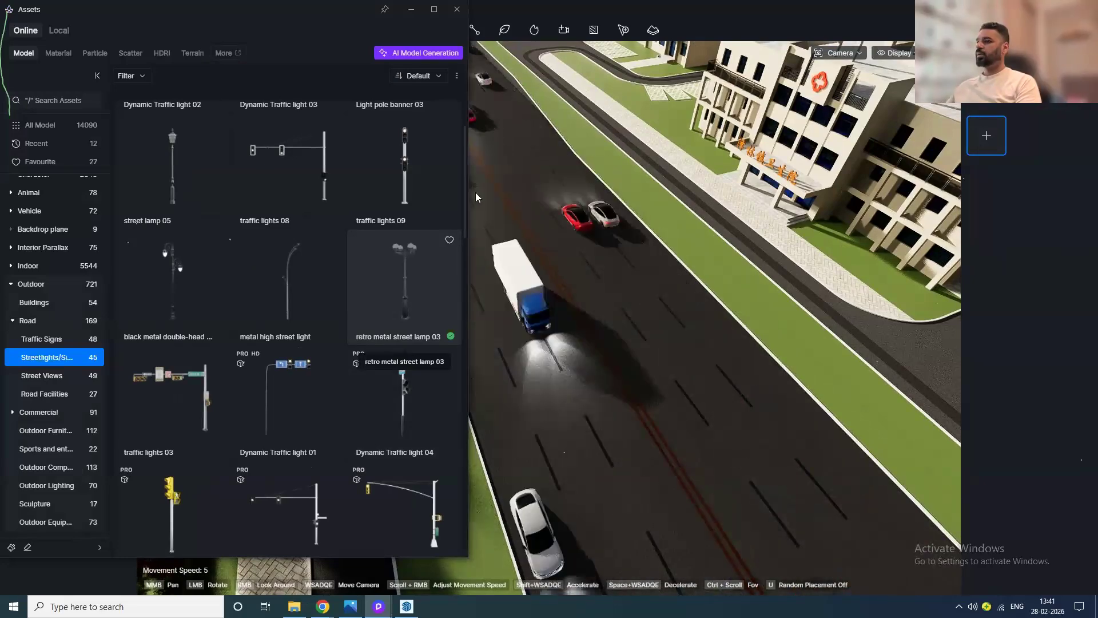
left_click(412, 320)
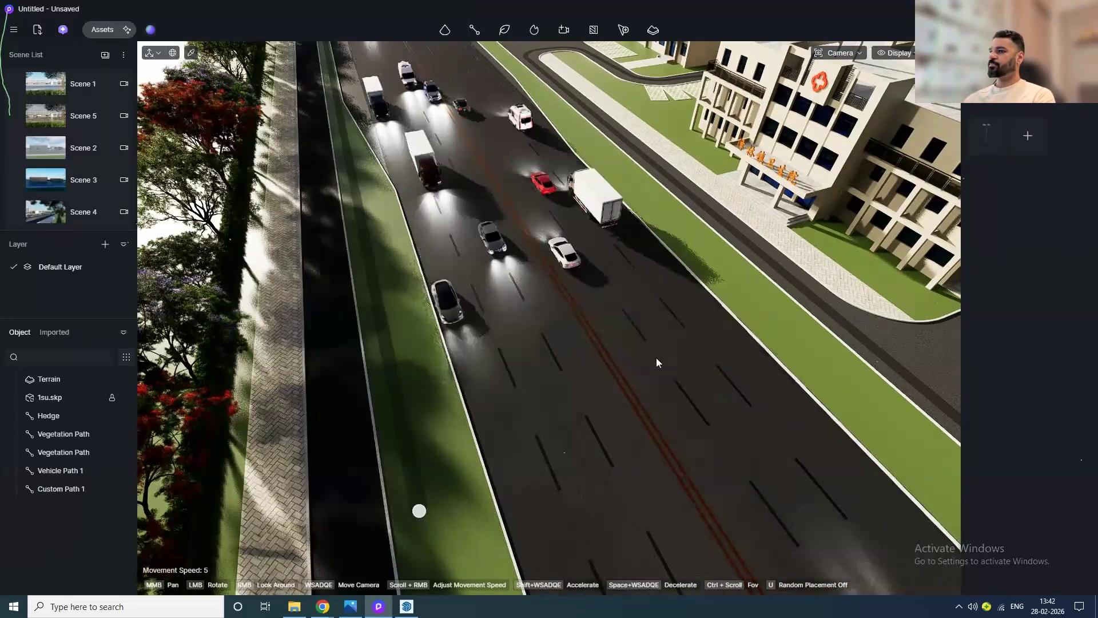
left_click(423, 426)
middle_click_drag(422, 427, 329, 342)
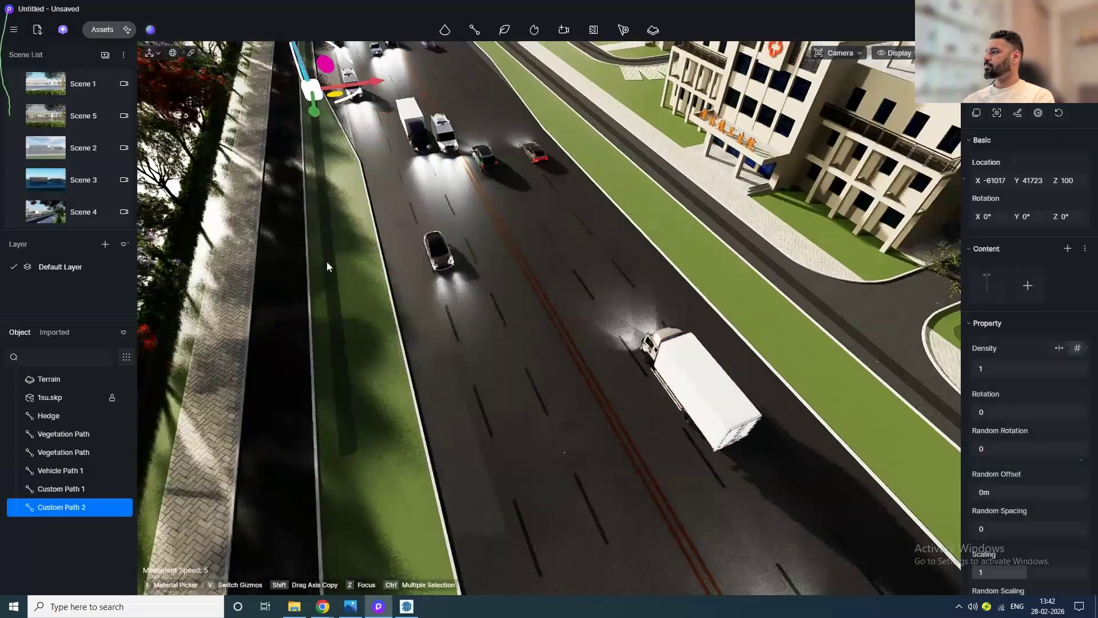
Step: Set the lamp path's density to 36
left_click_drag(993, 367, 1016, 367)
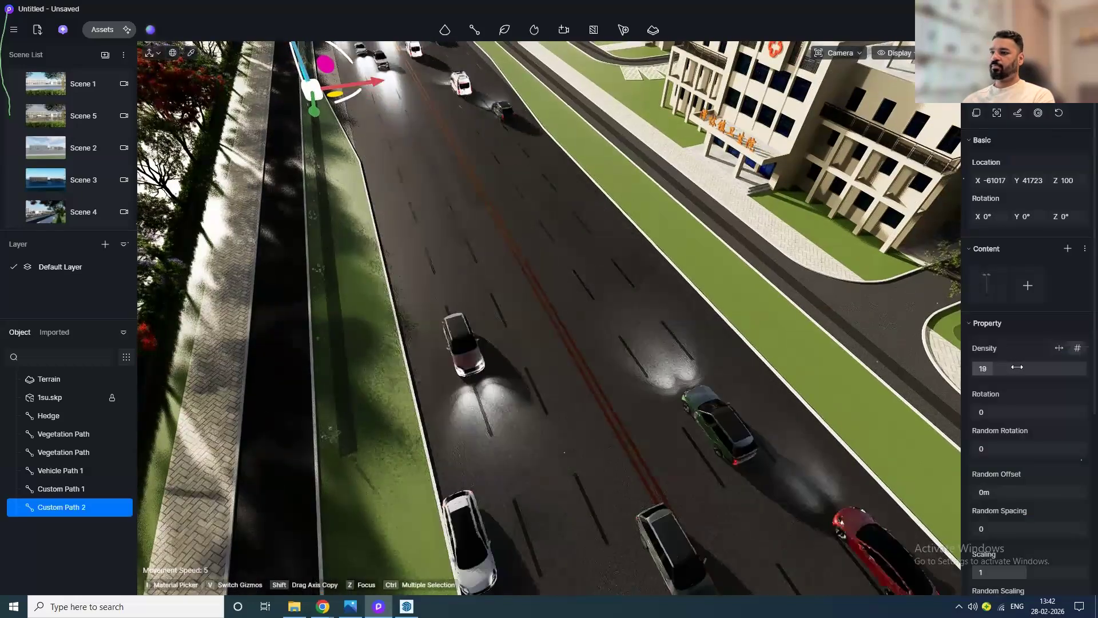
scroll(347, 433, "up", 5)
mouse_move(358, 361)
middle_mouse_down()
mouse_move(427, 328)
mouse_move(472, 253)
mouse_move(468, 226)
mouse_move(495, 198)
middle_mouse_up()
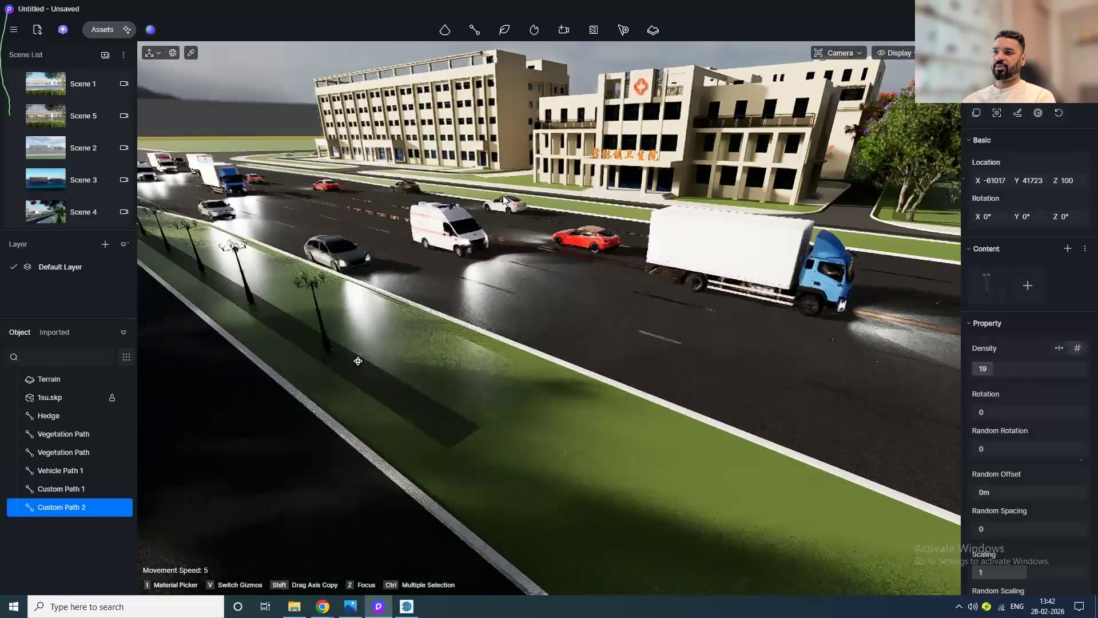
scroll(329, 327, "up", 3)
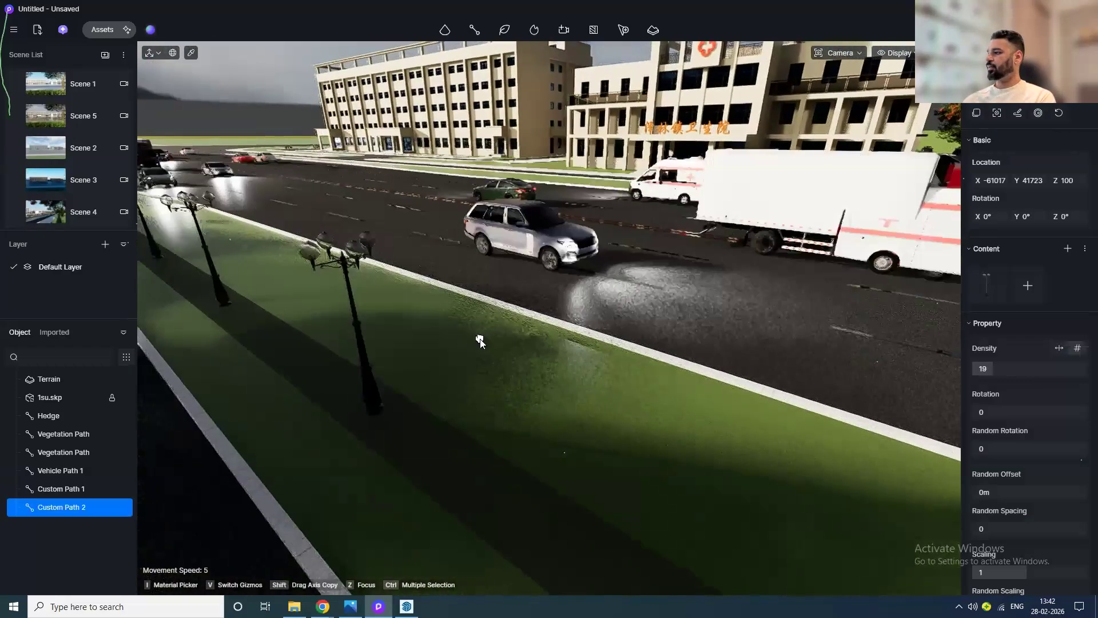
left_click(1013, 370)
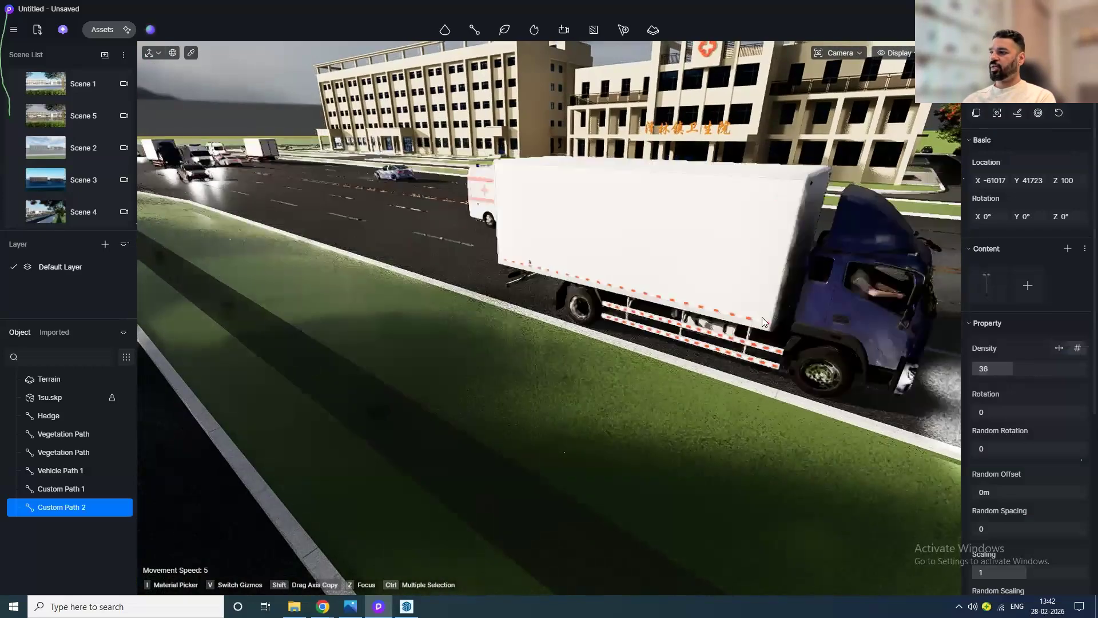
scroll(578, 330, "up", 5)
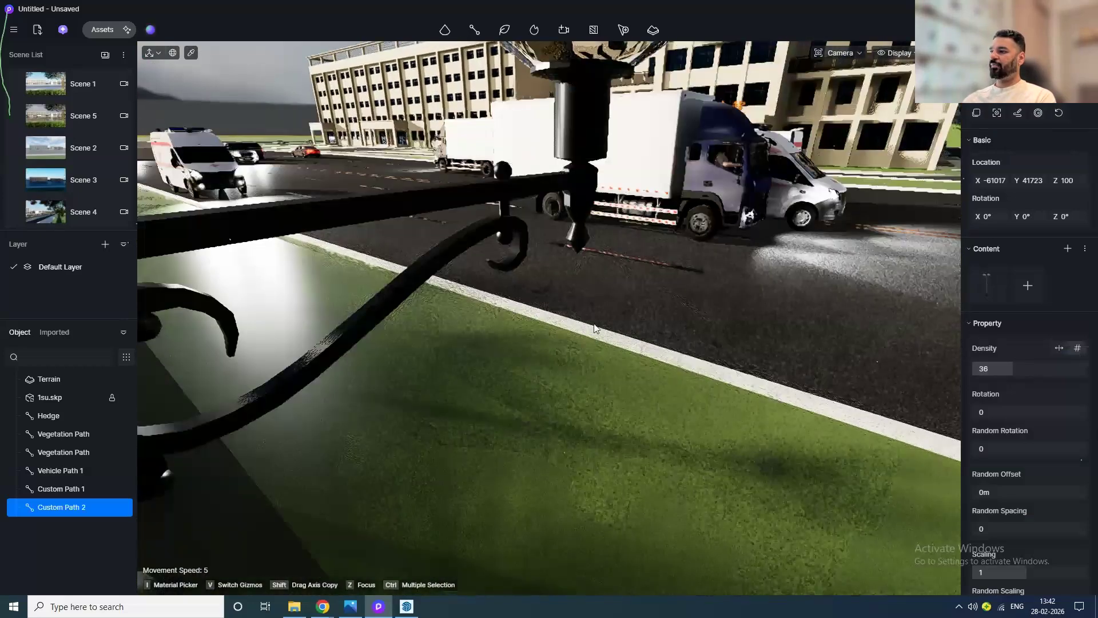
scroll(596, 328, "down", 5)
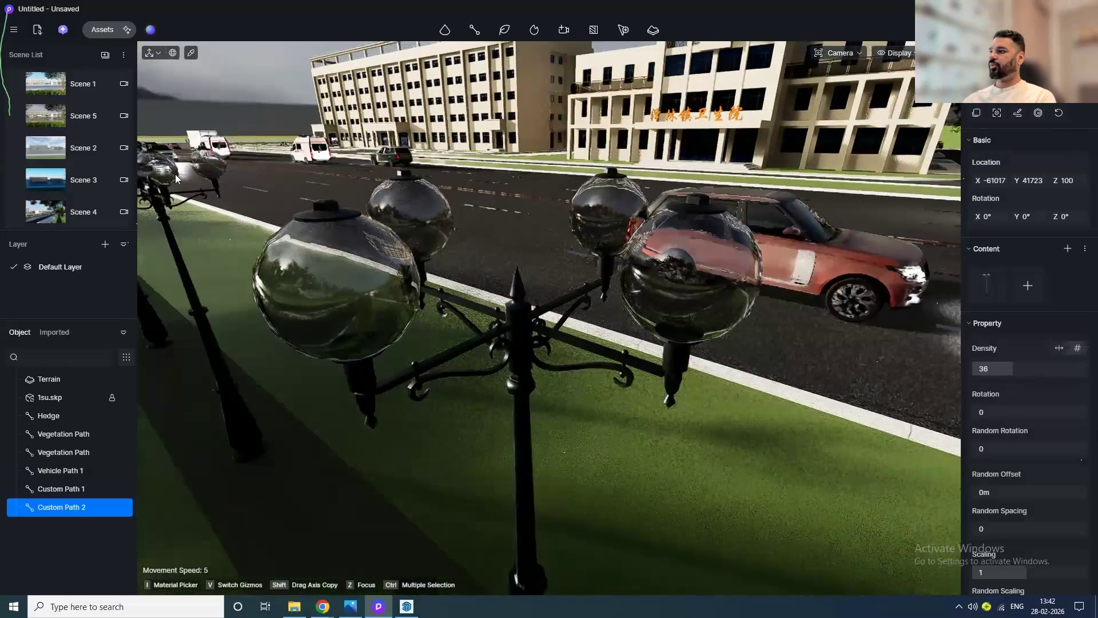
Step: Pick the lamp globe's material and switch its material template from Transparent to Custom
left_click(192, 53)
left_click(349, 275)
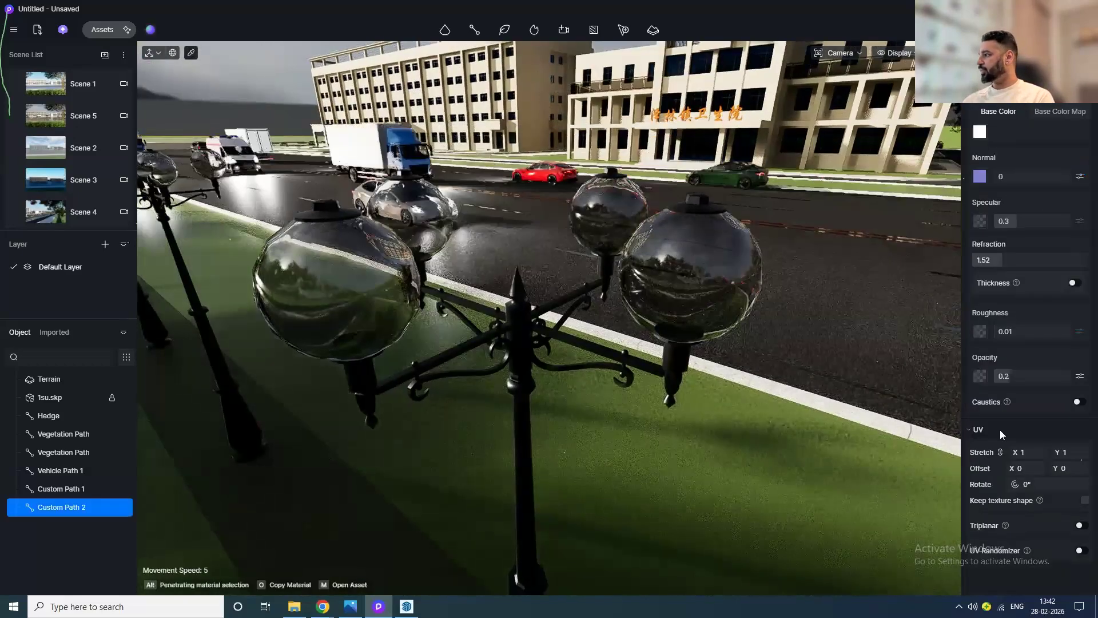
scroll(1035, 204, "up", 2)
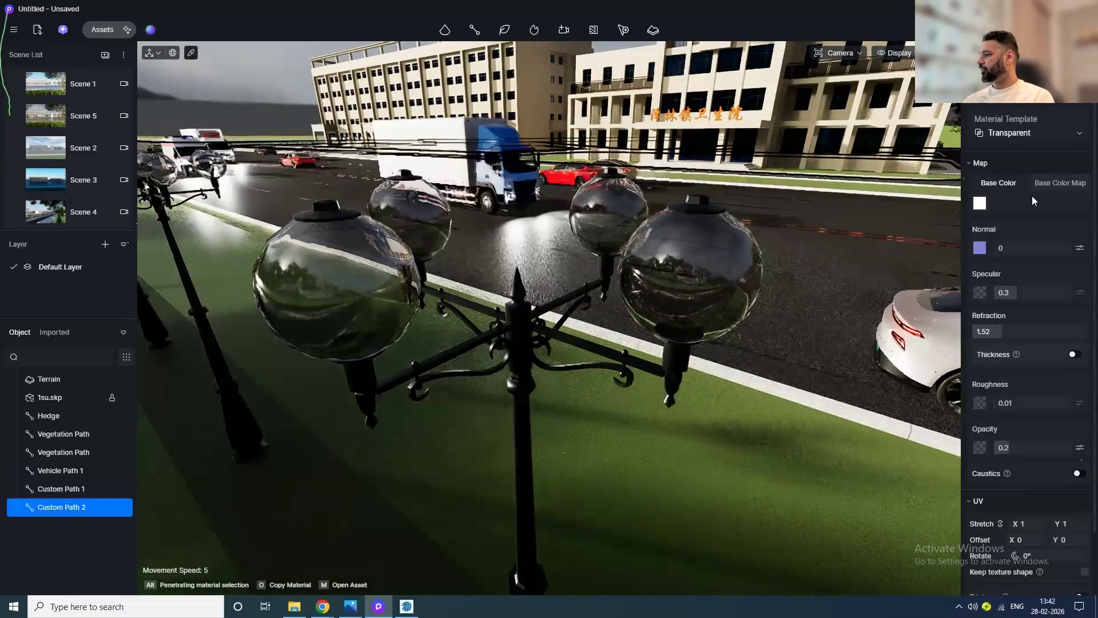
left_click(1032, 137)
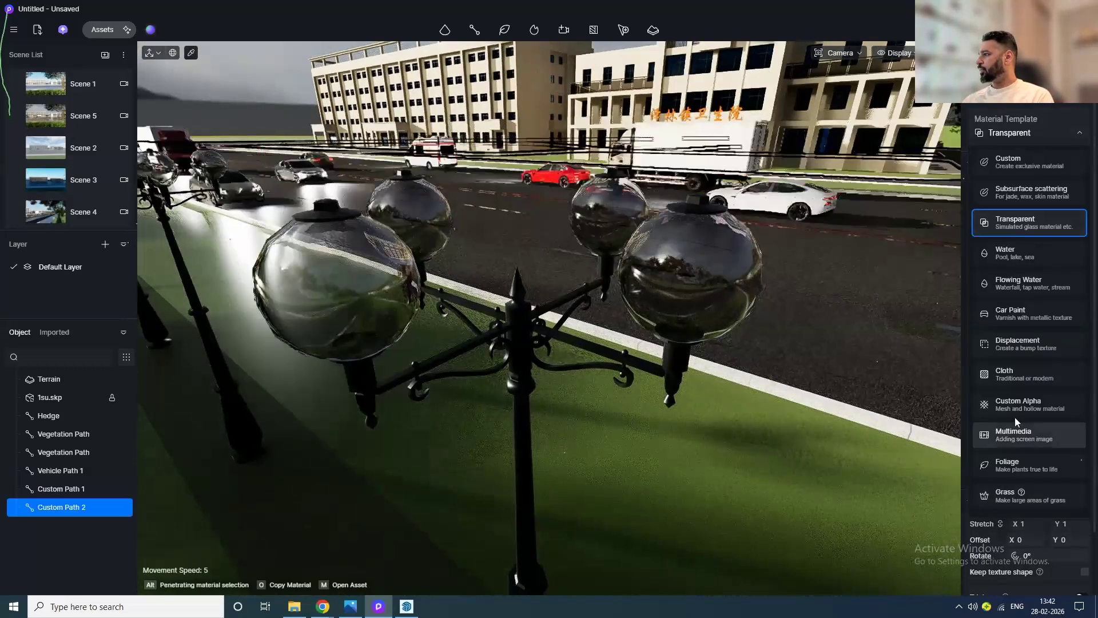
left_click(1022, 164)
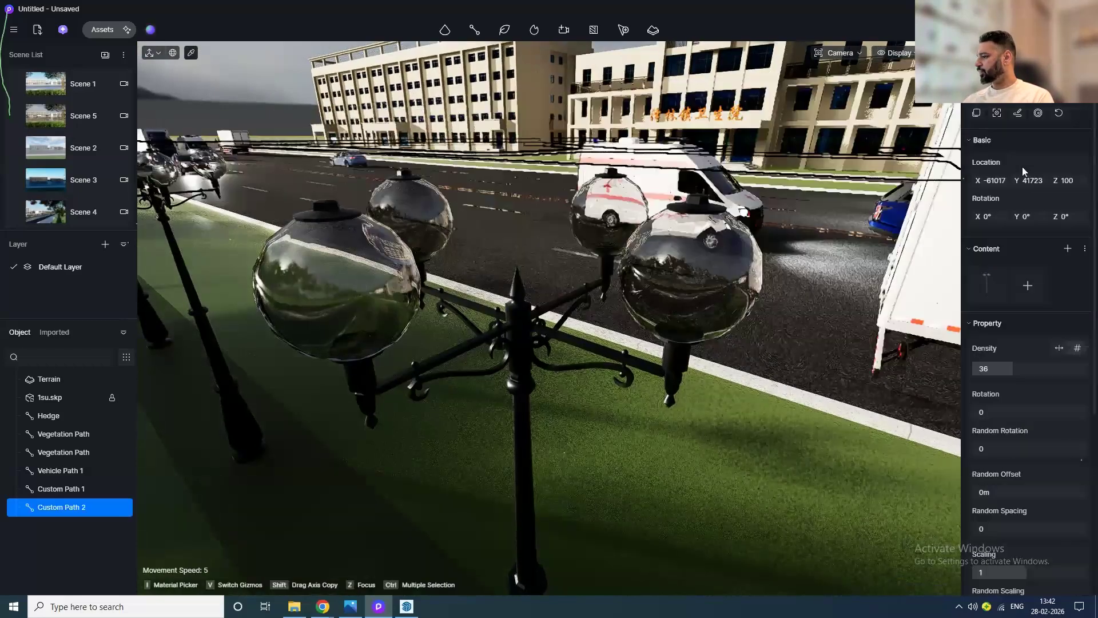
Step: Turn on emission for the lamp globe material and set its intensity to 100
scroll(1024, 453, "down", 5)
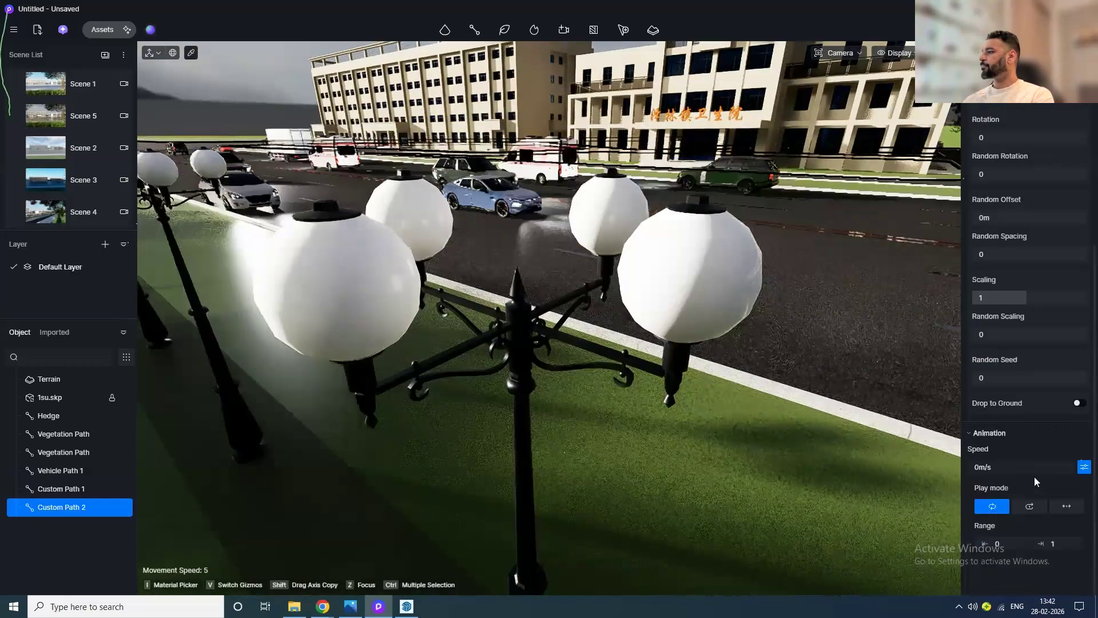
scroll(1050, 414, "up", 2)
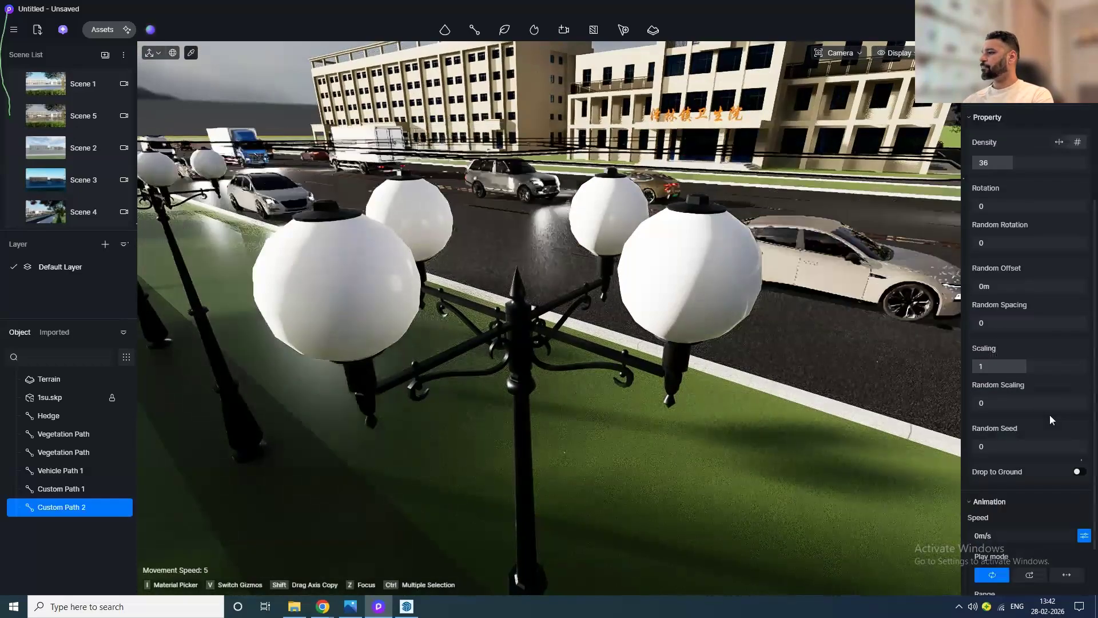
left_click(711, 289)
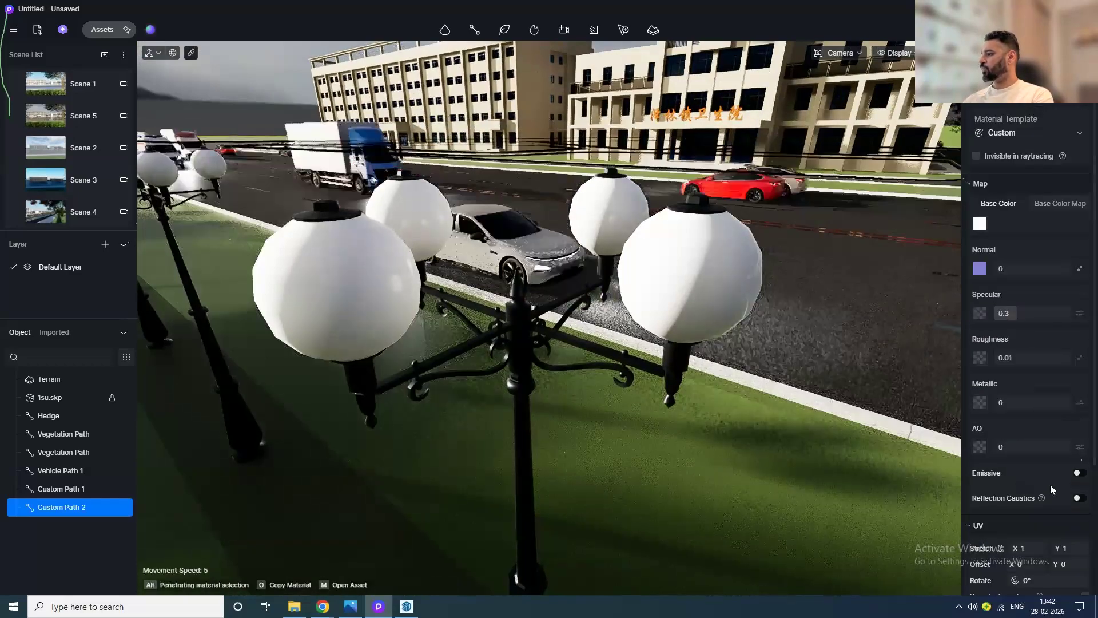
left_click(1080, 473)
left_click_drag(999, 510, 1081, 520)
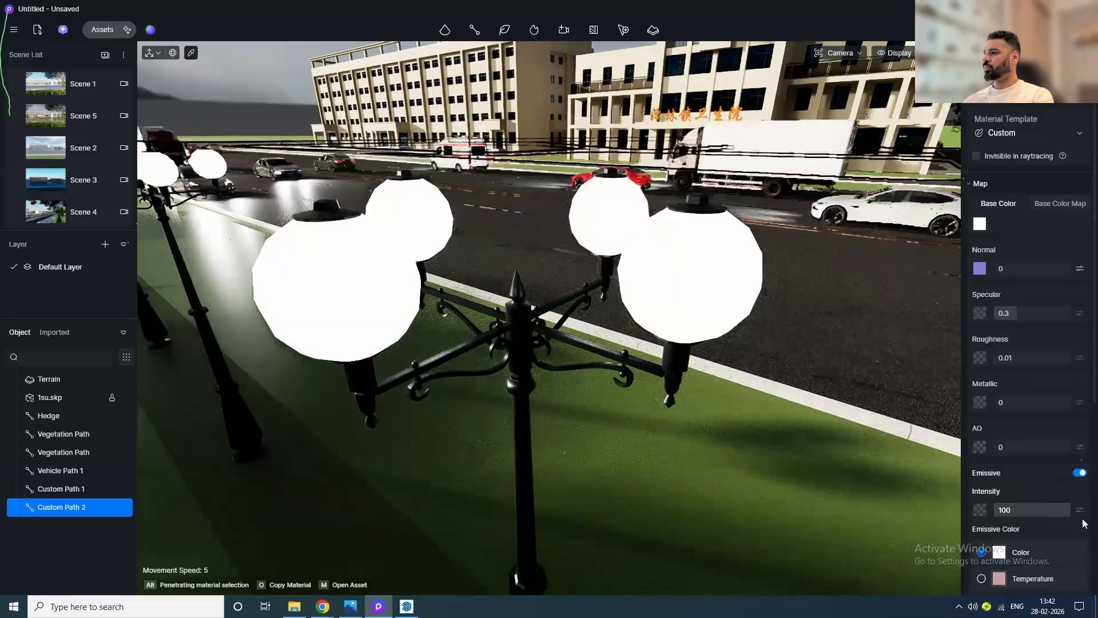
Step: Orbit around the road to review the glowing street lamps along the verge
scroll(541, 344, "down", 6)
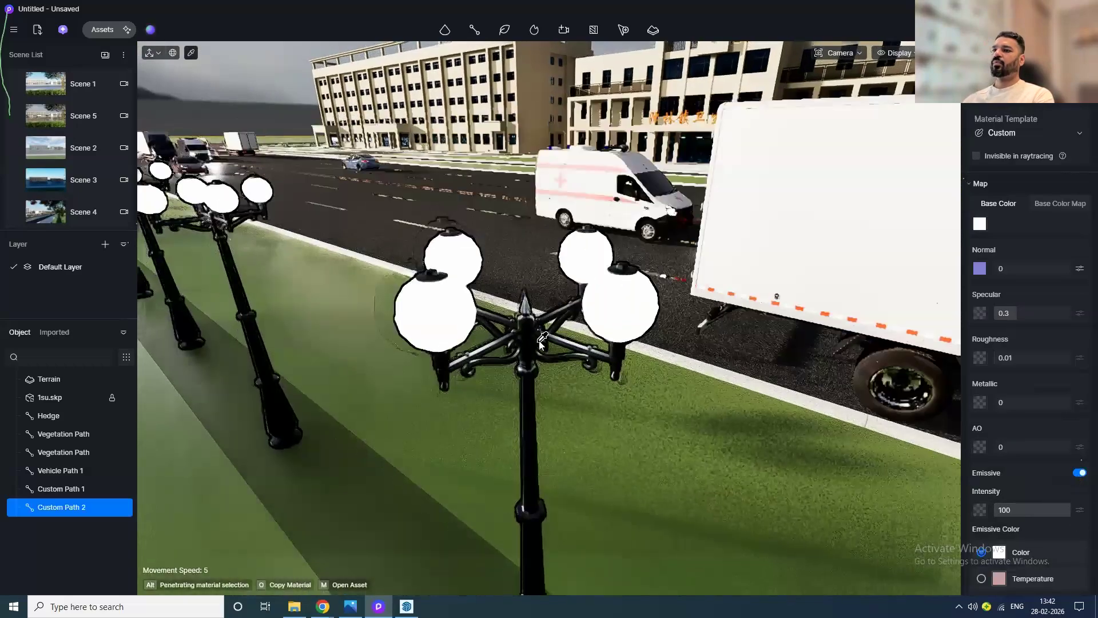
scroll(538, 346, "down", 3)
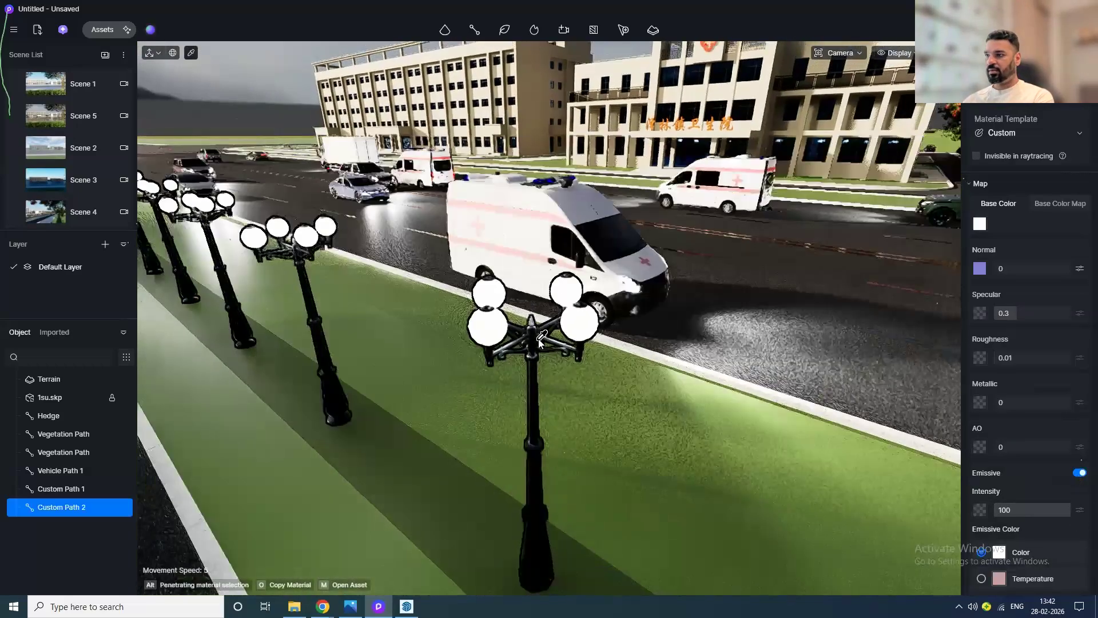
scroll(517, 360, "down", 5)
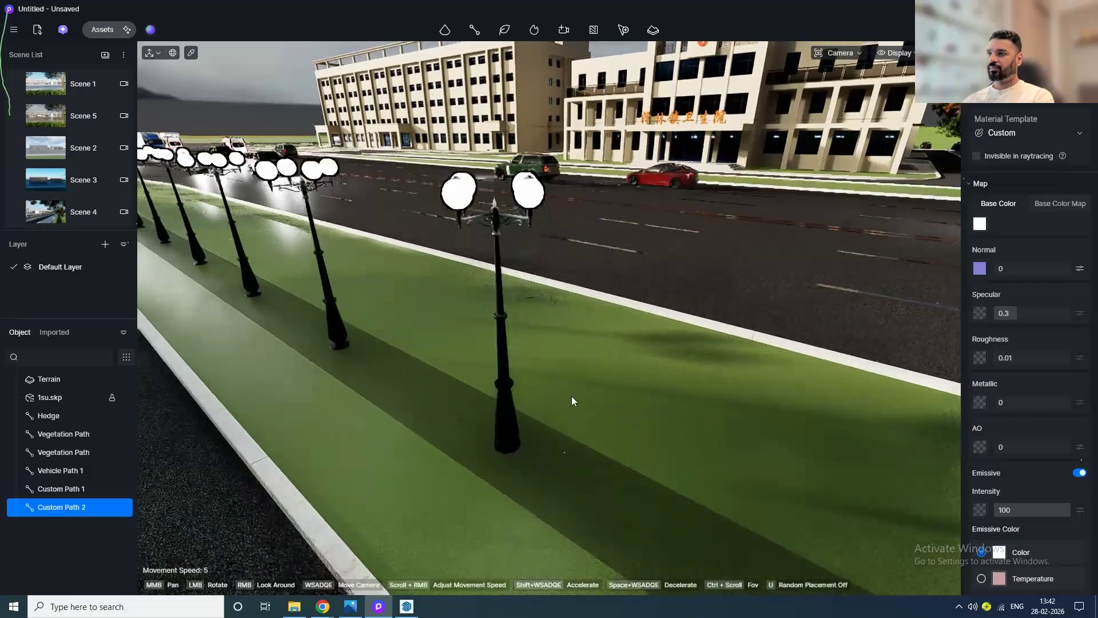
left_click_drag(506, 319, 432, 281)
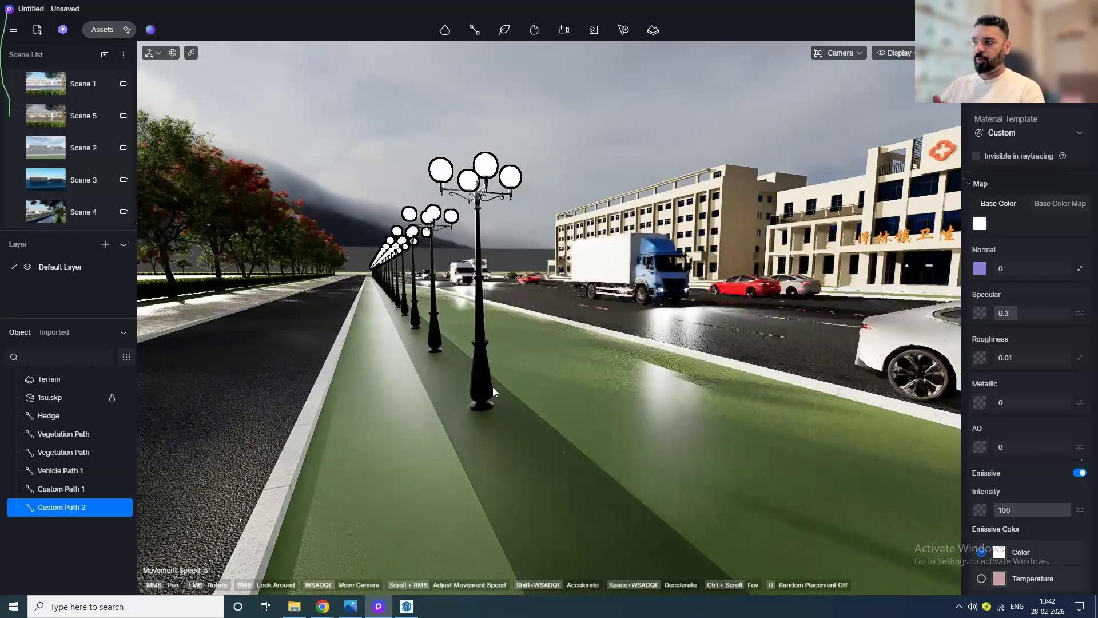
left_click_drag(492, 349, 595, 400)
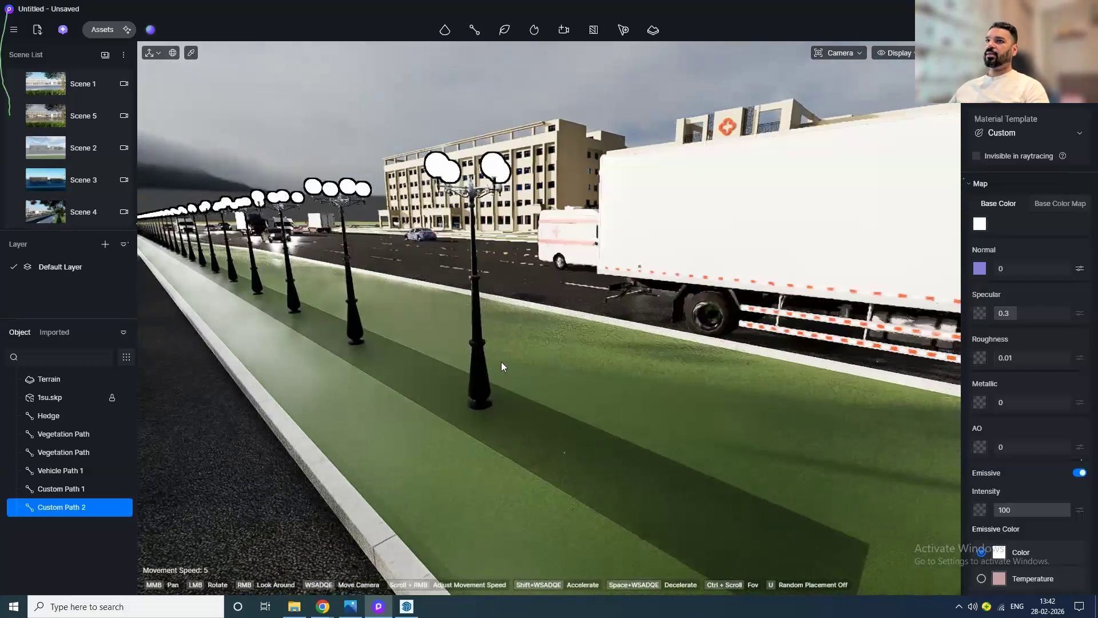
Step: Start a new empty project
left_click(14, 29)
mouse_move(132, 57)
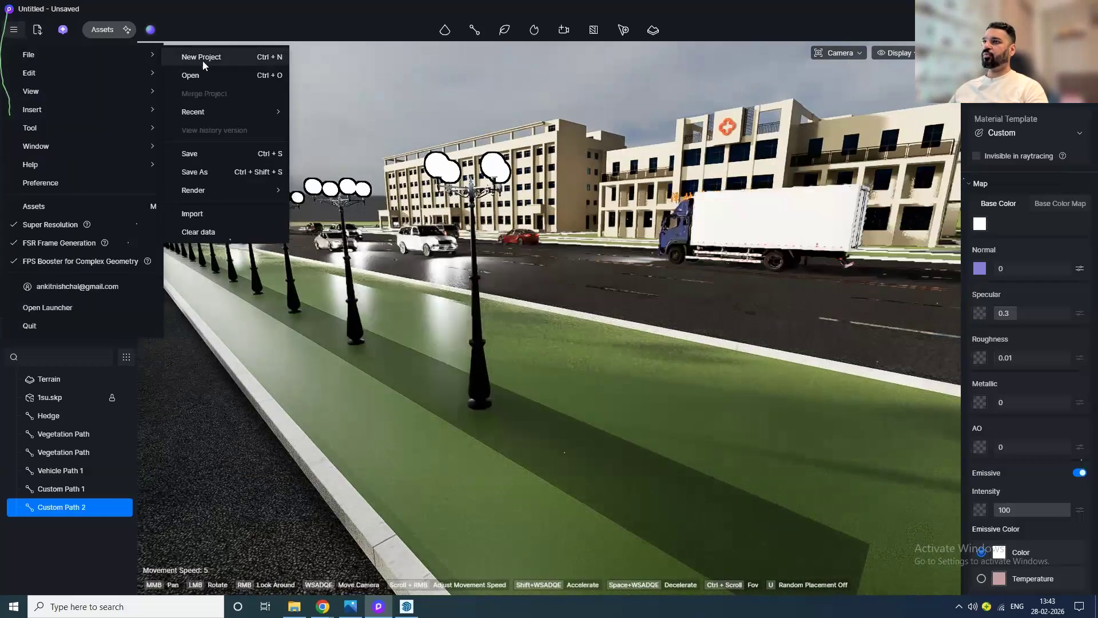
left_click(203, 65)
left_click(535, 321)
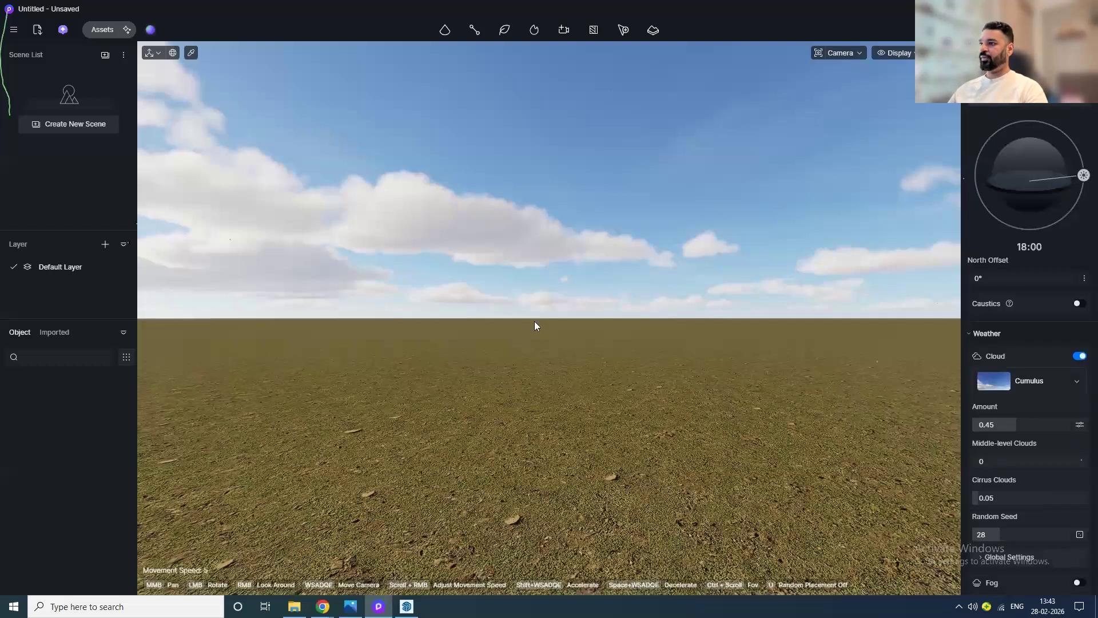
Step: Open the City site import tool to show the map
left_click(655, 32)
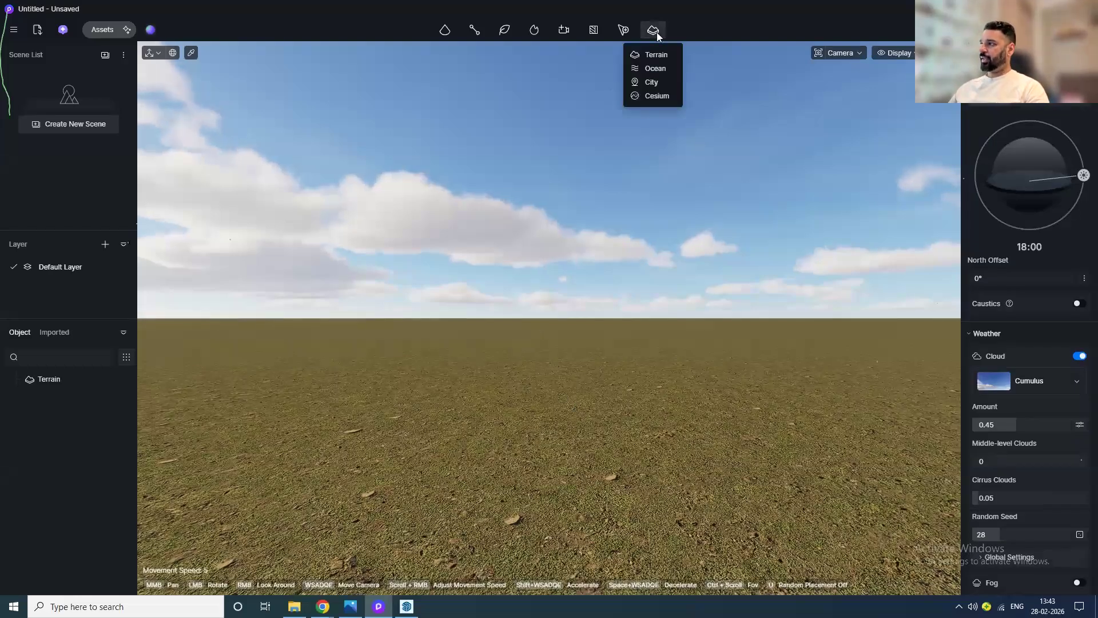
left_click(652, 85)
scroll(818, 247, "down", 3)
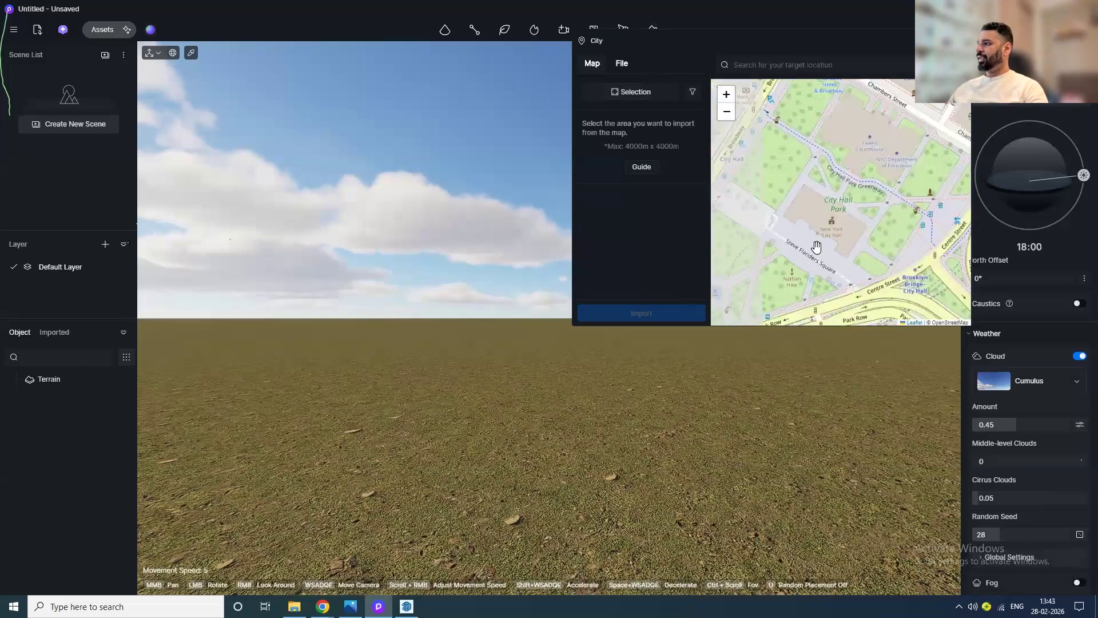
scroll(815, 249, "up", 2)
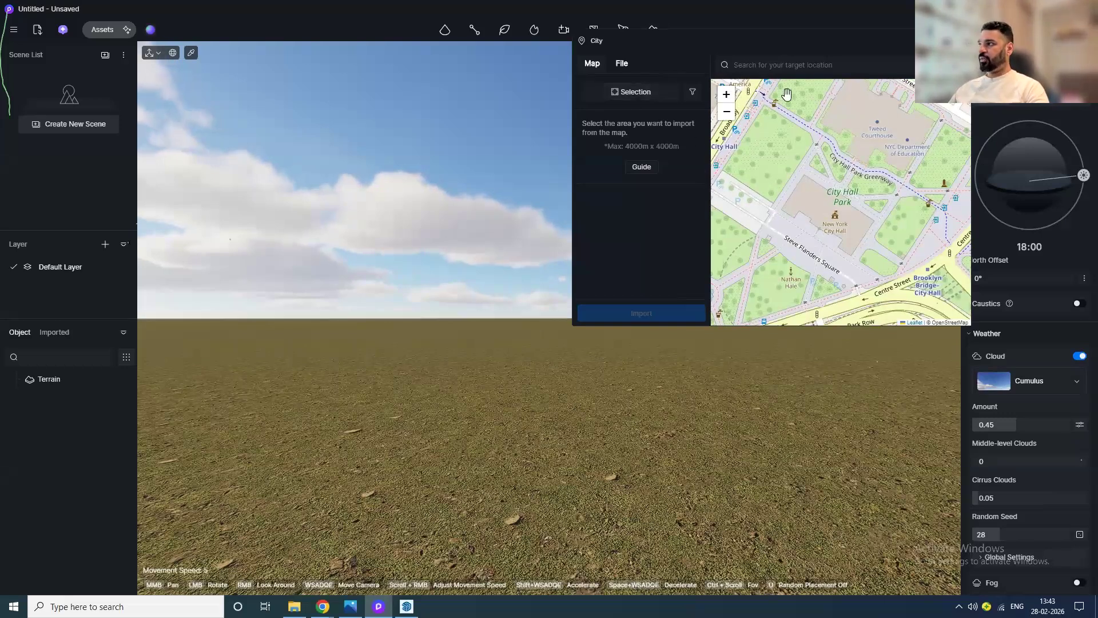
Step: Search the map for delhi and choose New Delhi, Delhi, India
type("delhi")
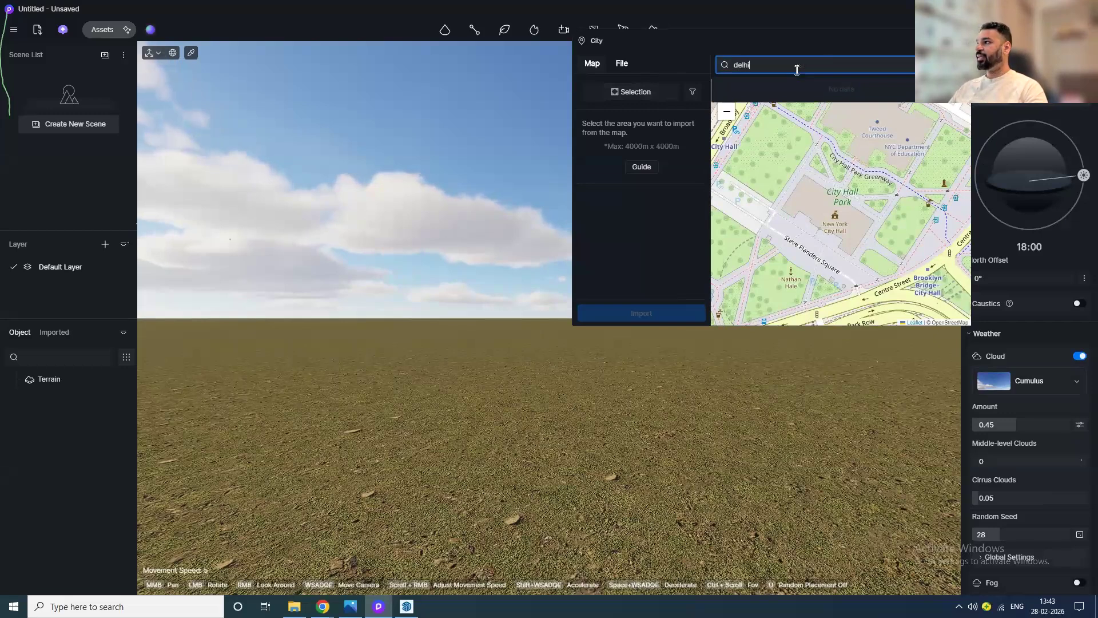
key("Return")
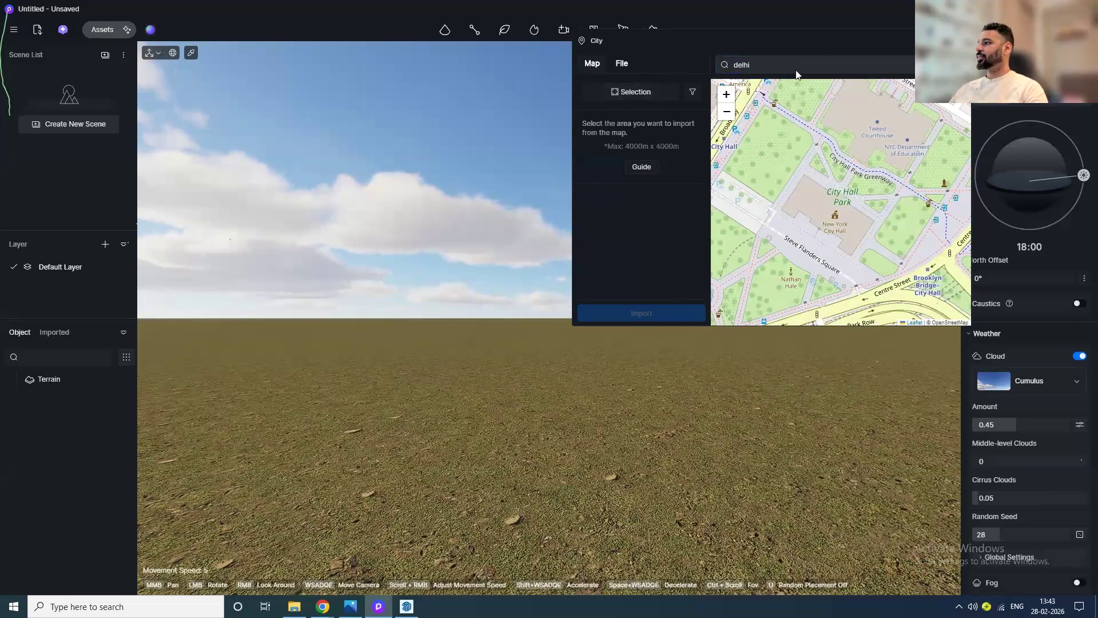
double_click(805, 68)
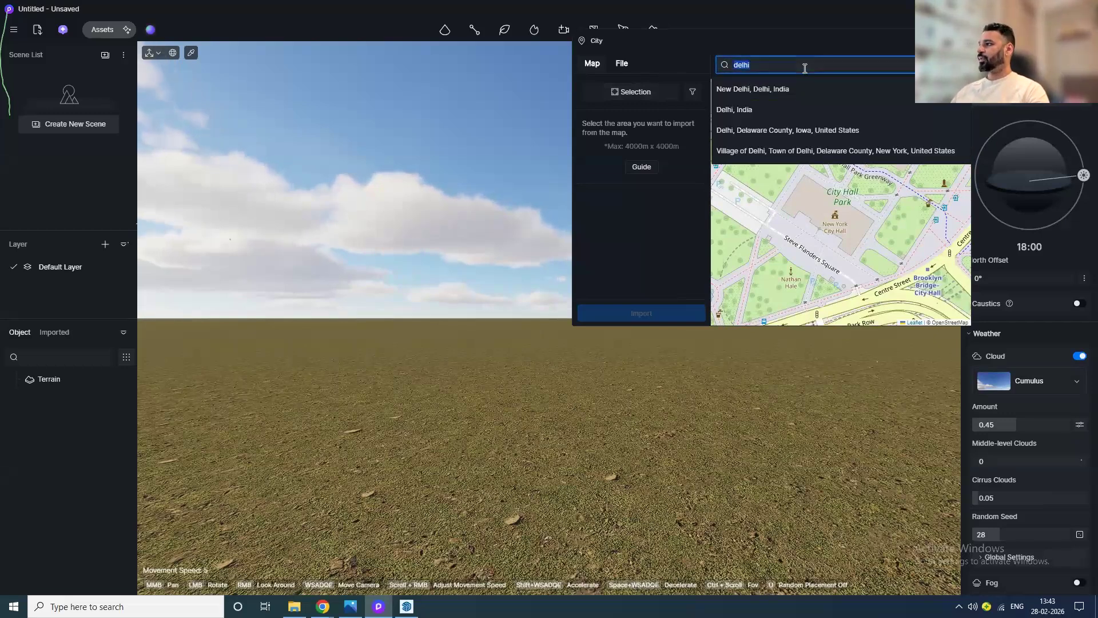
left_click(780, 92)
Step: Select an area of about 1086 m × 905 m near Khan Market on the map and import it
scroll(831, 204, "down", 3)
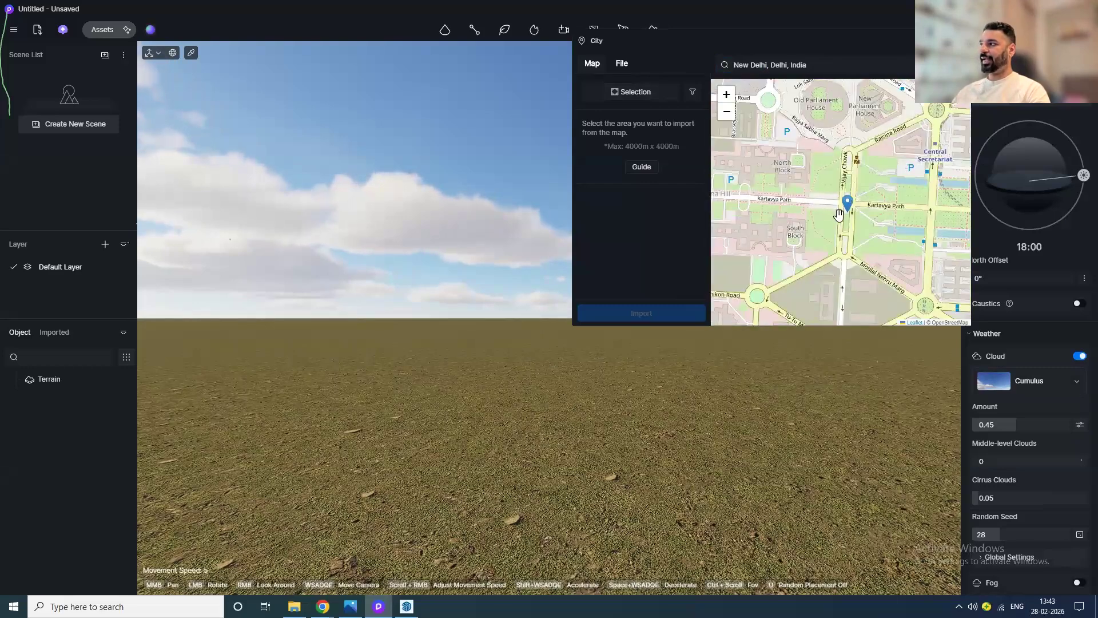
scroll(837, 231, "up", 3)
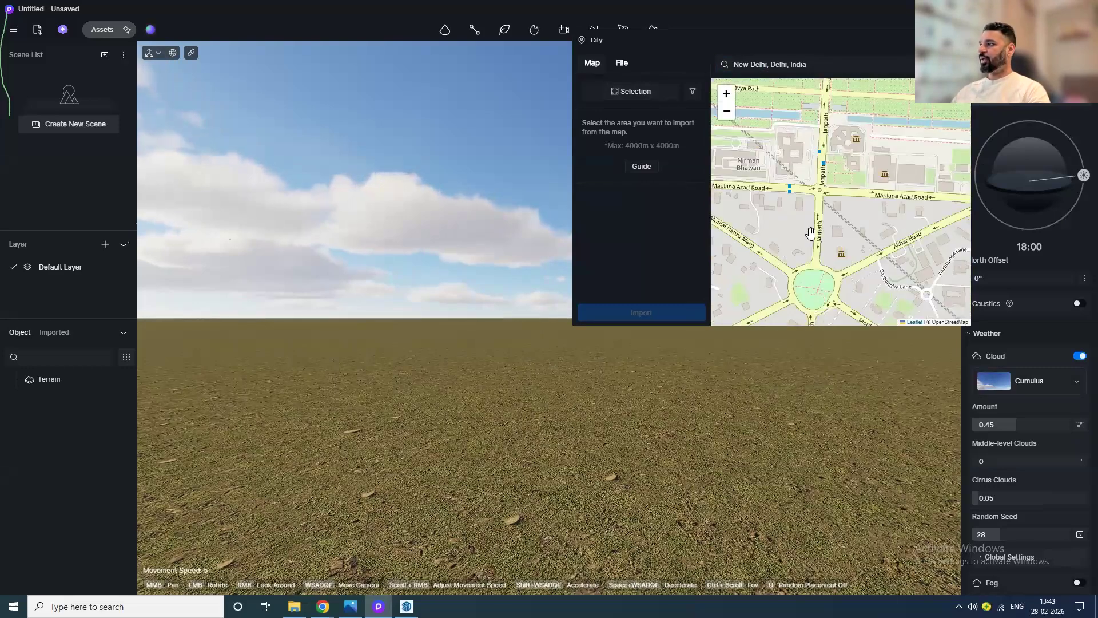
scroll(873, 214, "down", 1)
left_click_drag(902, 238, 807, 191)
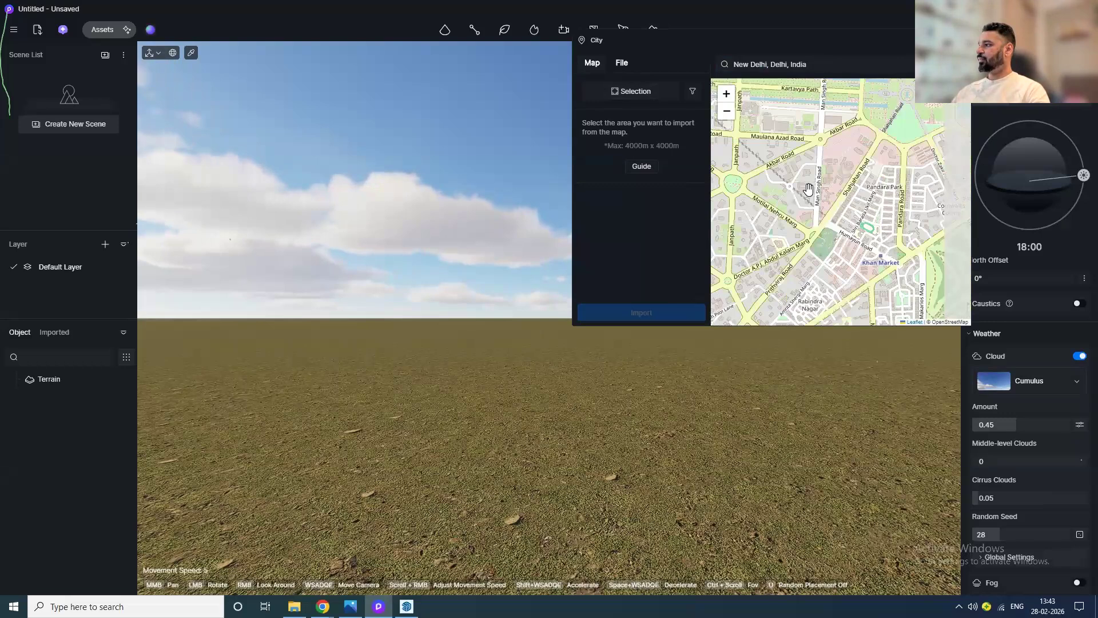
scroll(904, 235, "up", 1)
left_click(636, 92)
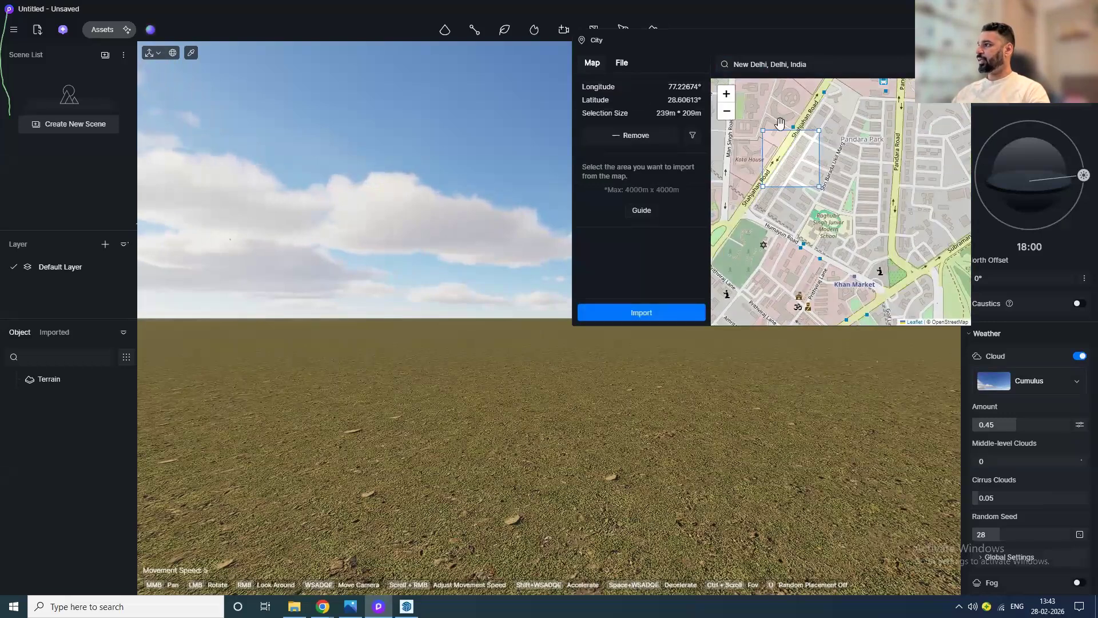
left_click_drag(780, 123, 983, 362)
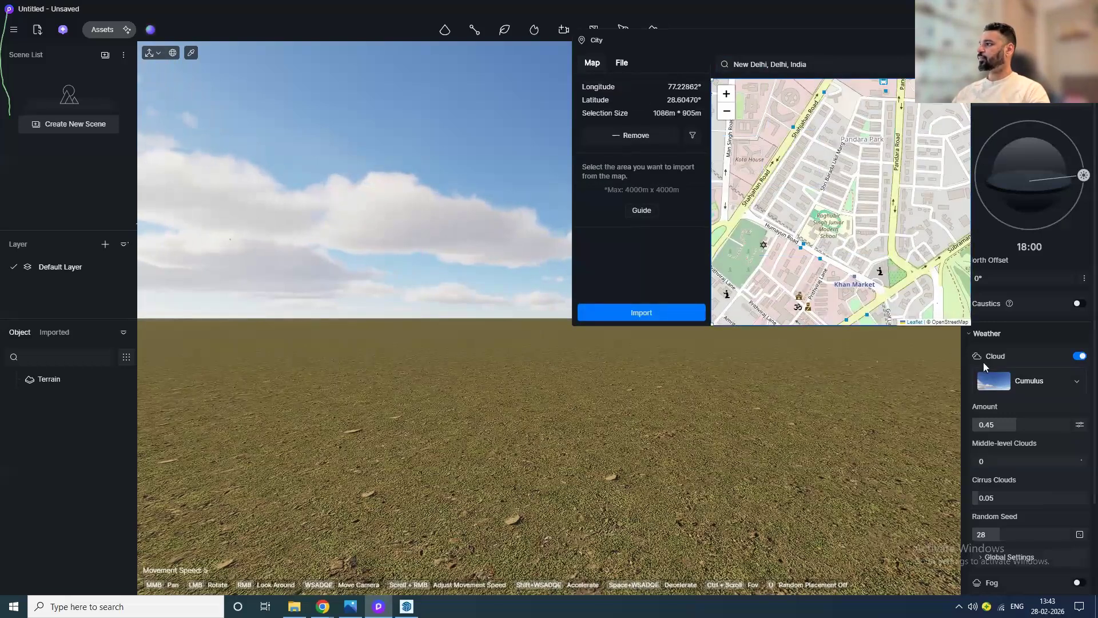
left_click(651, 315)
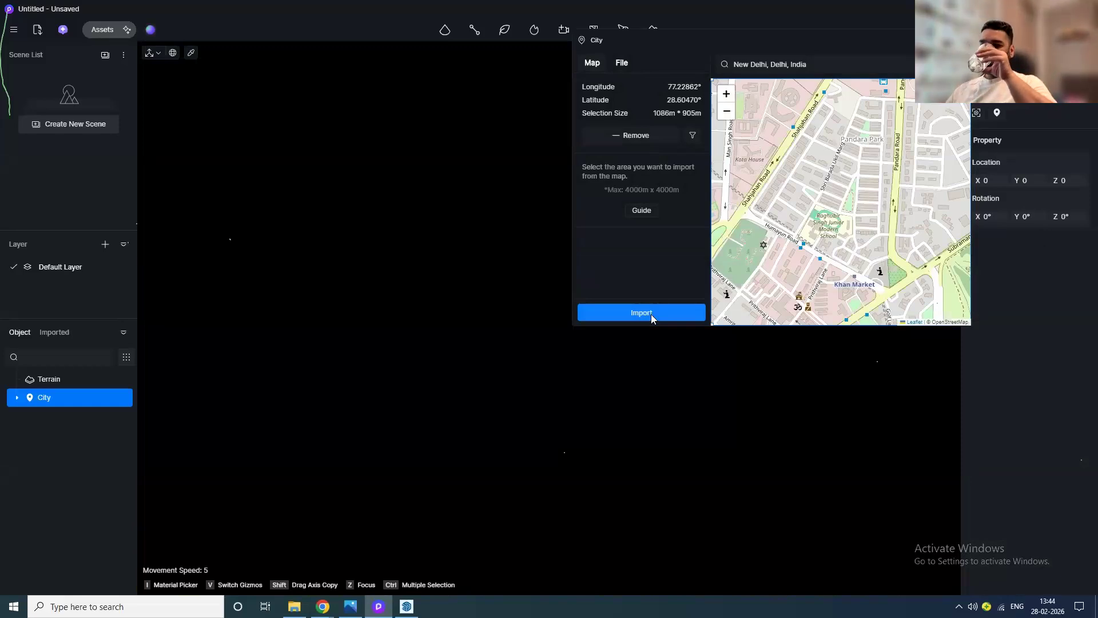
left_click(651, 314)
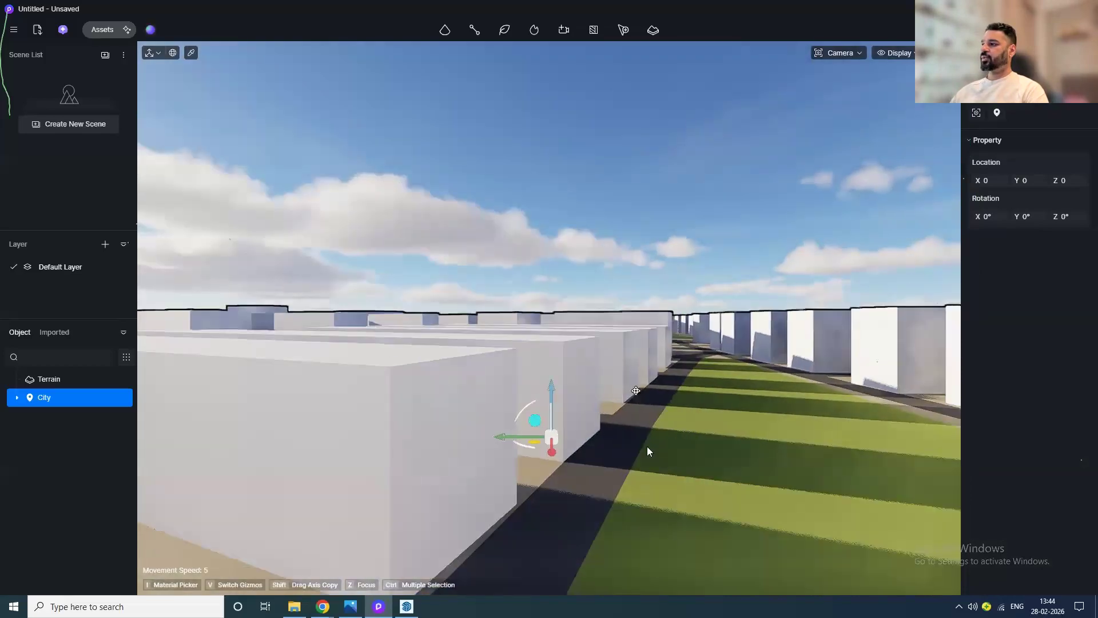
Step: Orbit over the imported city and expand its object group in the outliner
scroll(643, 378, "down", 4)
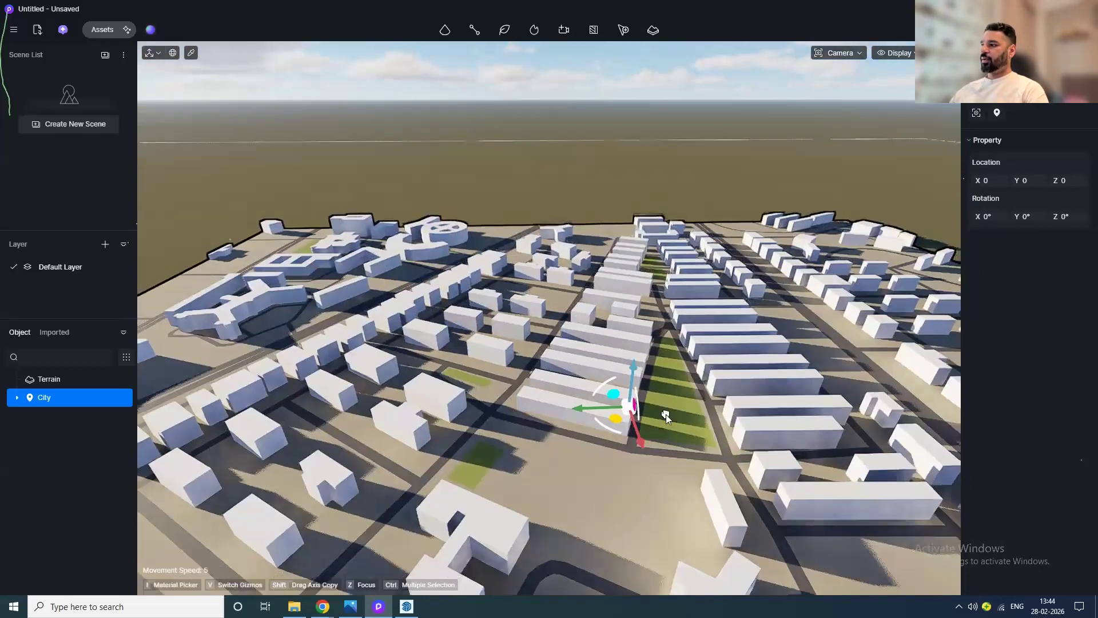
middle_click_drag(594, 338, 265, 342)
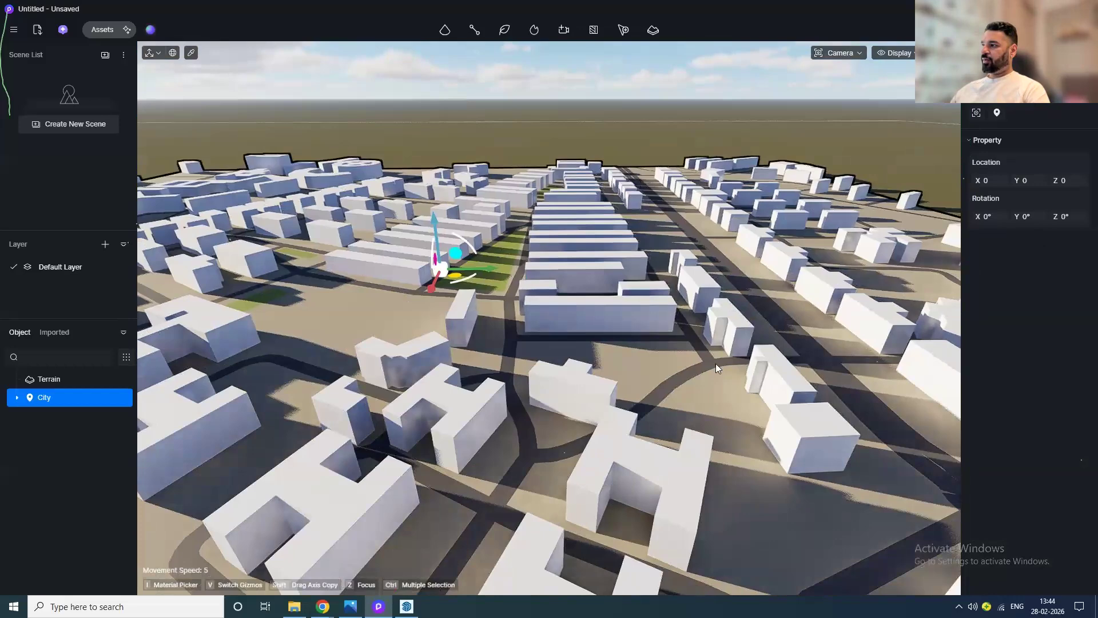
scroll(716, 363, "up", 2)
middle_click_drag(733, 370, 495, 327)
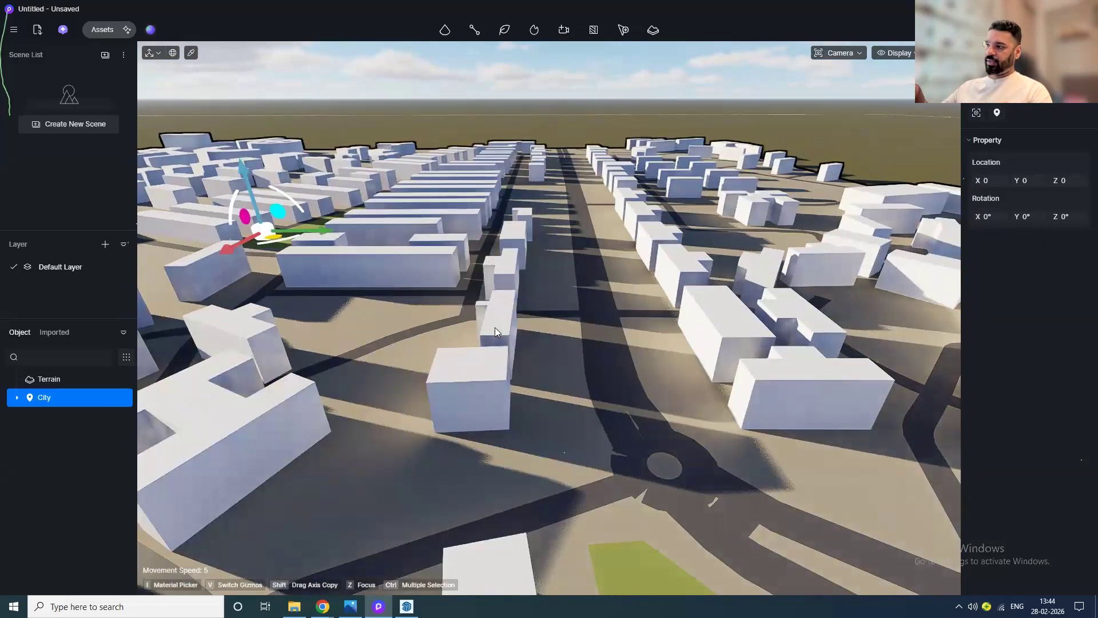
left_click(17, 398)
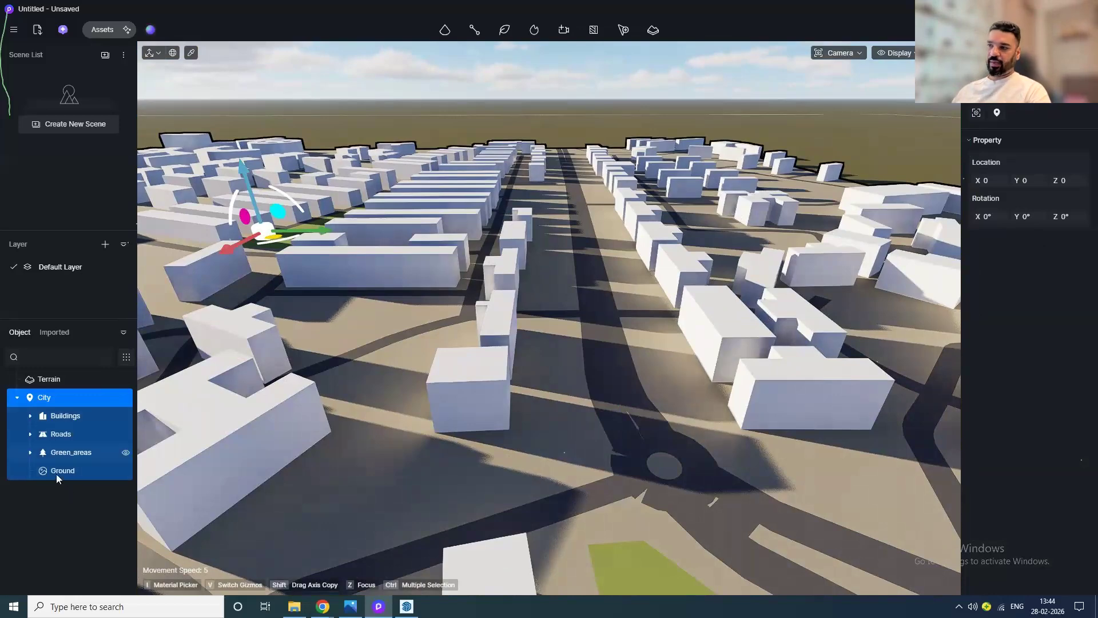
Step: Select the building straight ahead and enable its Styles option to give it a Residential facade
scroll(488, 399, "up", 4)
middle_click_drag(488, 444, 379, 269)
scroll(487, 445, "up", 2)
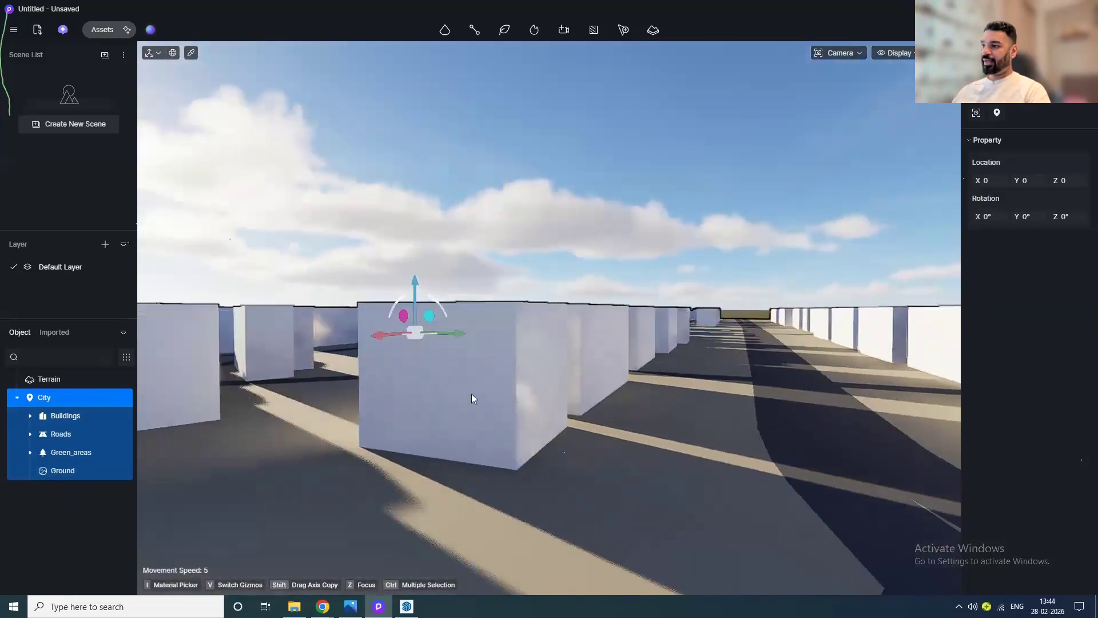
left_click(471, 396)
left_click(471, 396)
left_click(471, 396)
scroll(101, 492, "down", 5)
scroll(91, 480, "down", 2)
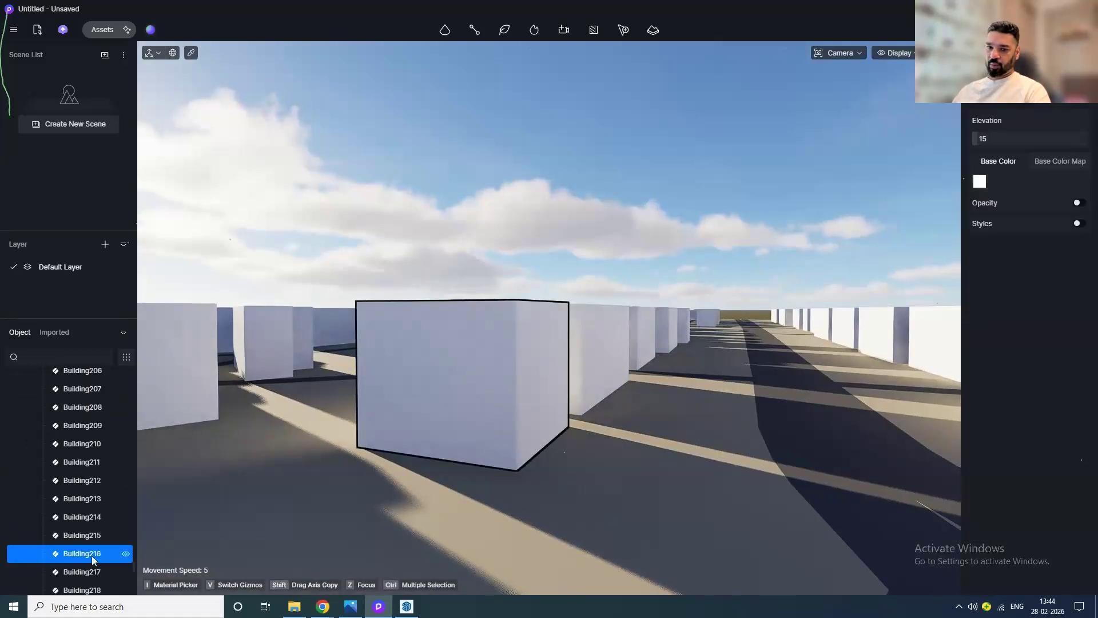
left_click(87, 536)
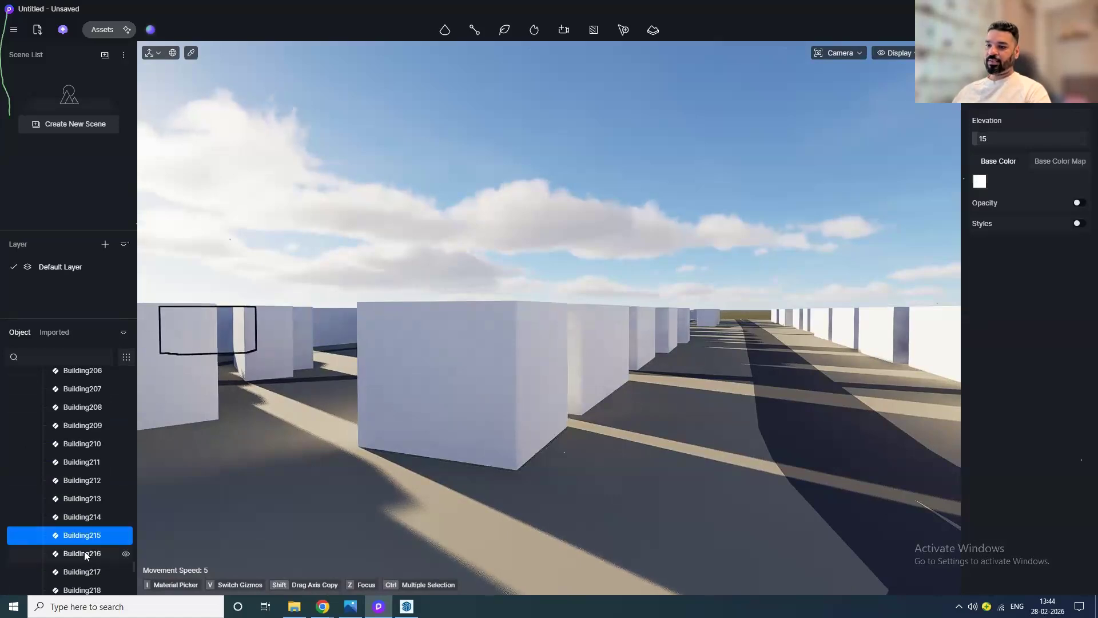
double_click(85, 553)
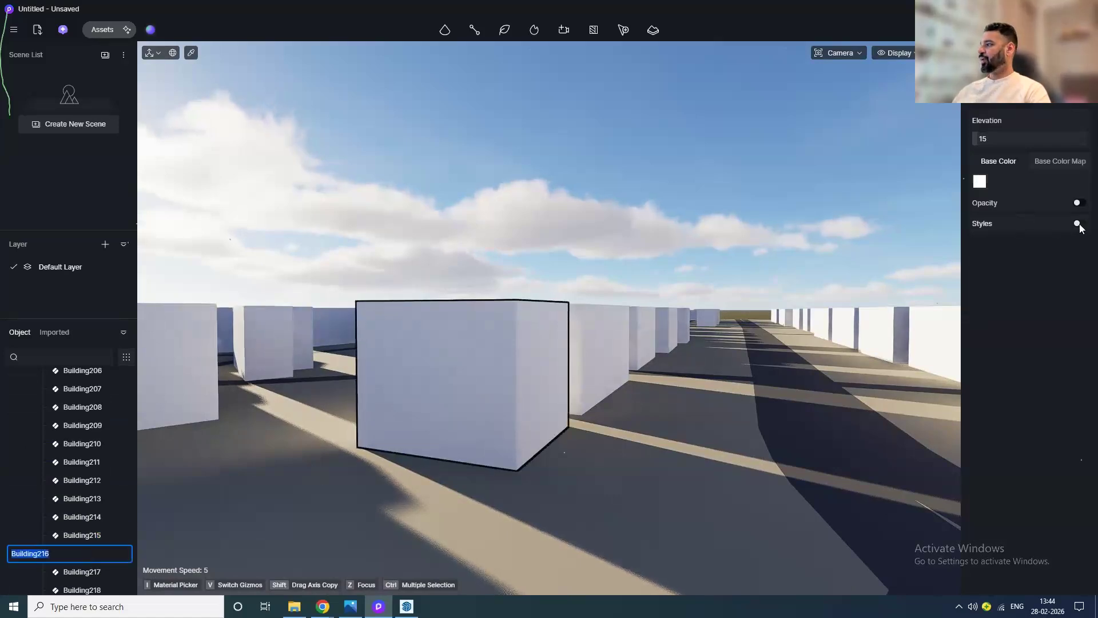
key("Escape")
left_click(446, 395)
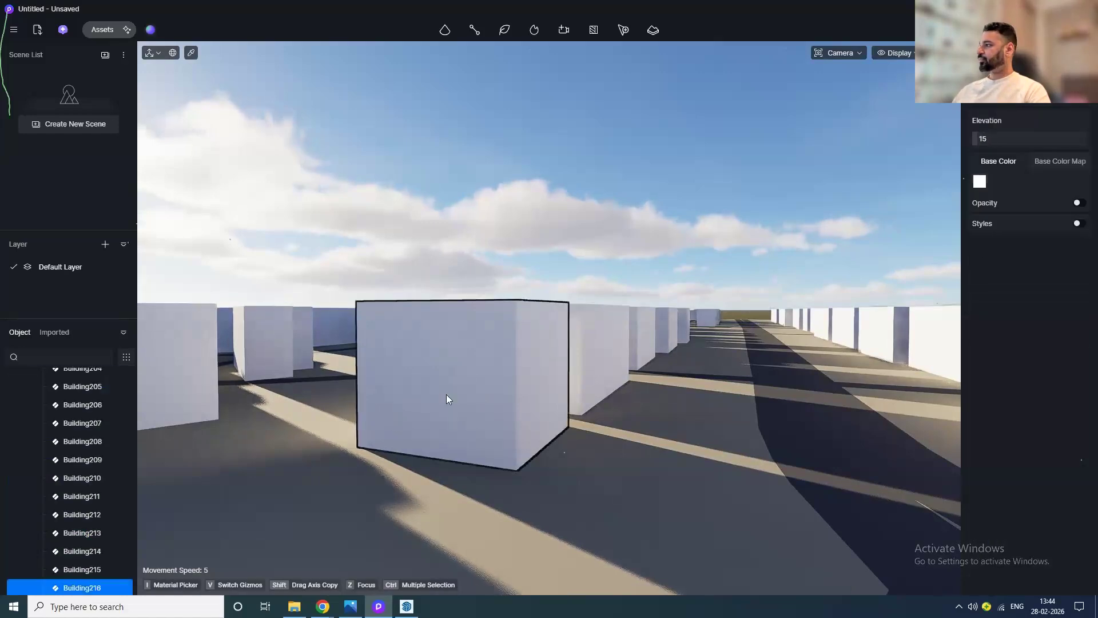
left_click(1079, 224)
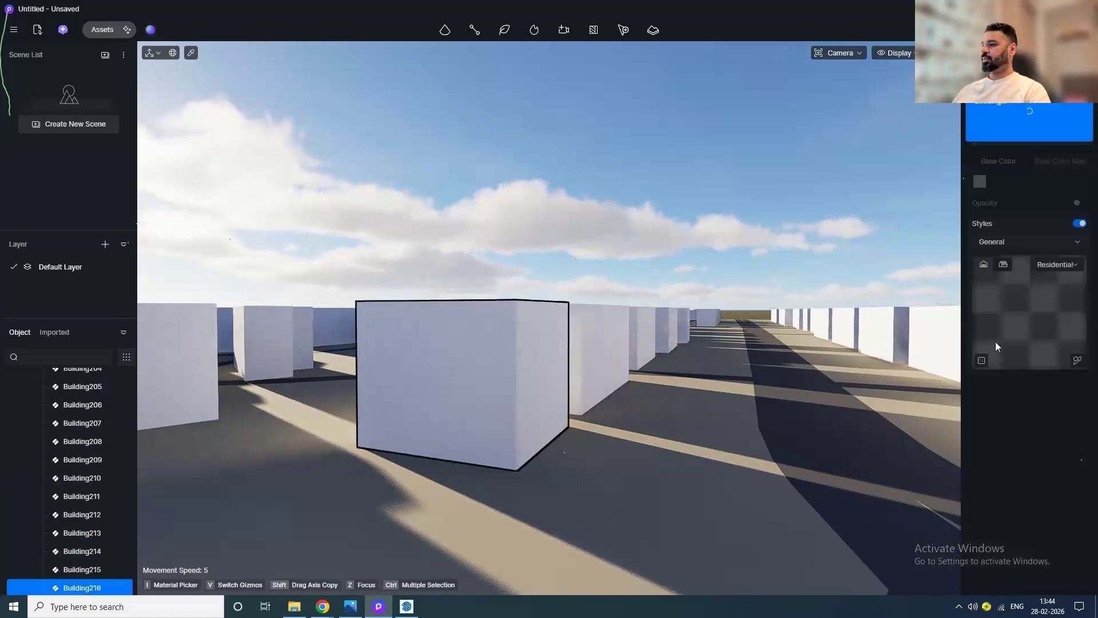
Step: Select the neighbouring building and enable Styles on it, keeping the Office facade style
scroll(472, 429, "up", 5)
middle_click_drag(578, 445, 474, 435)
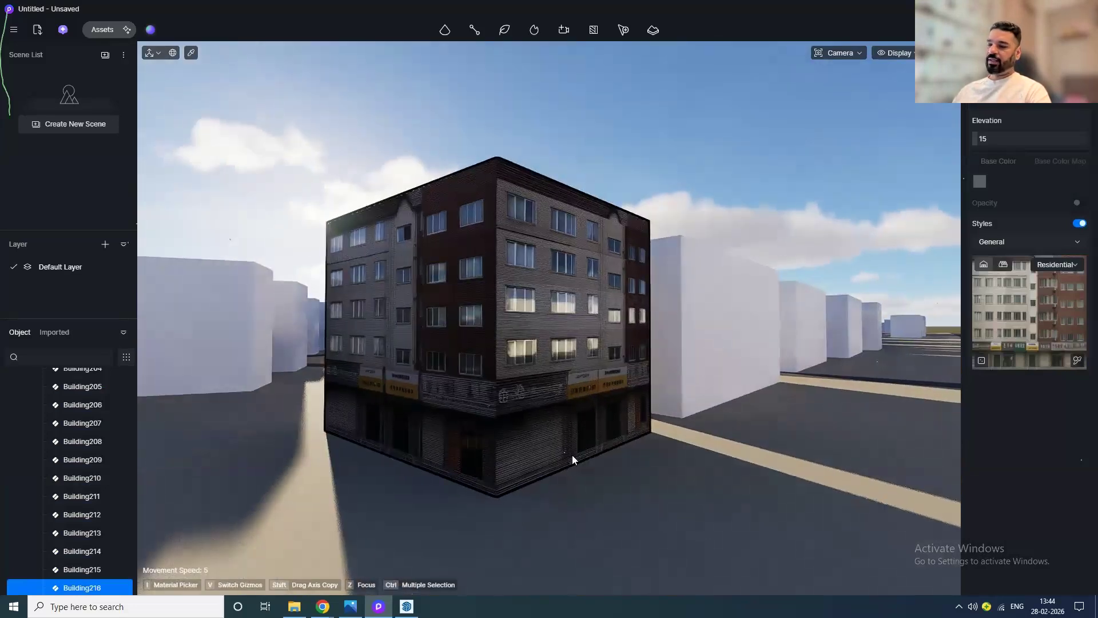
middle_click_drag(654, 444, 503, 442)
left_click(636, 330)
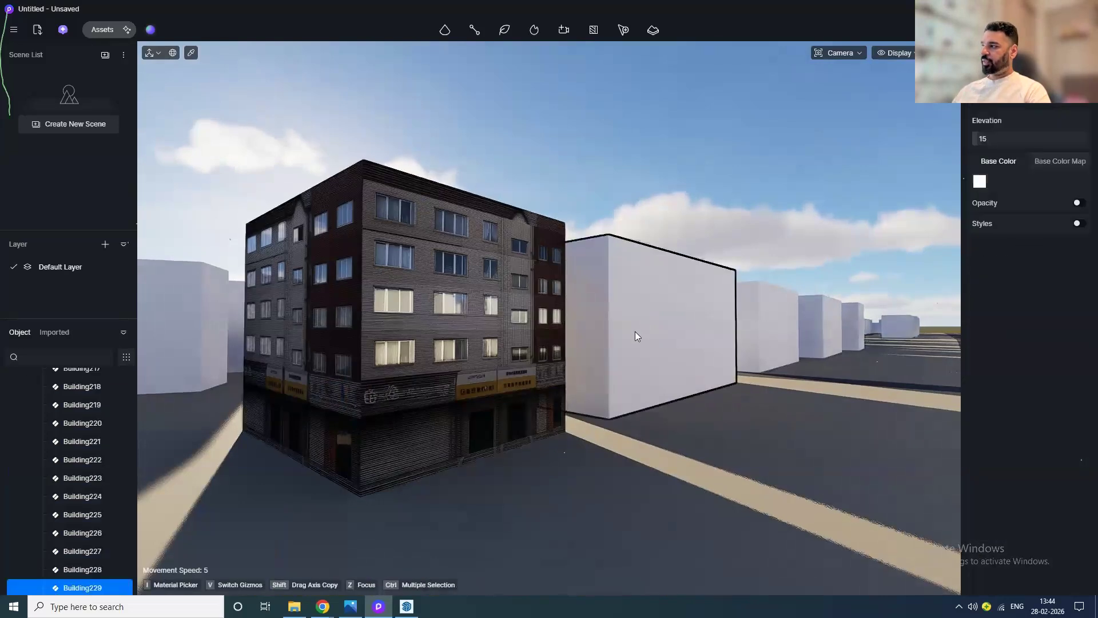
left_click(1079, 223)
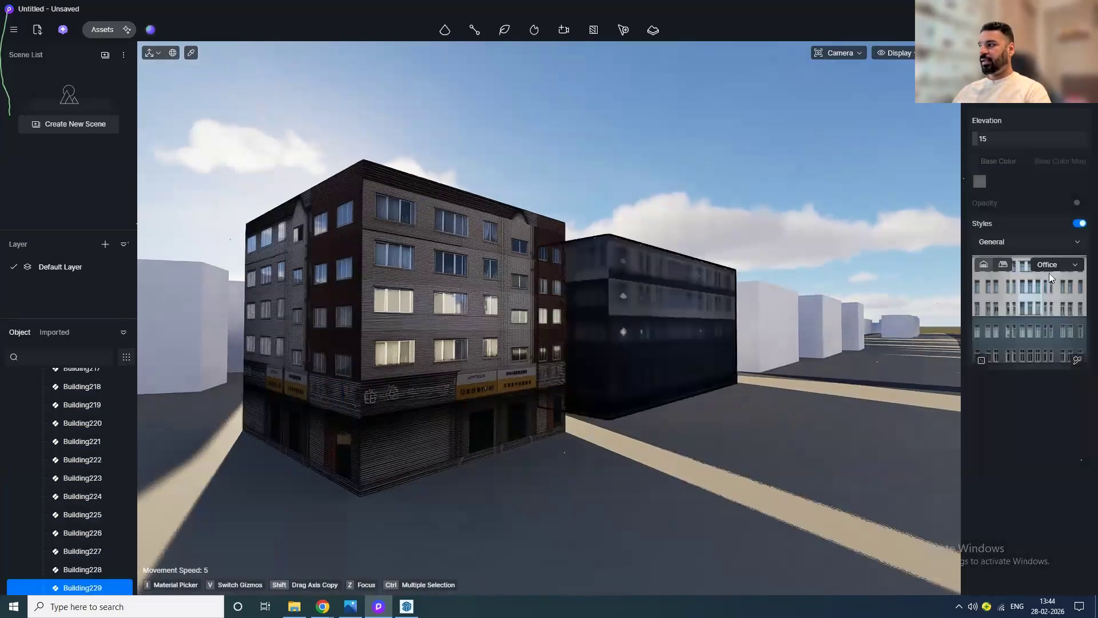
left_click(1059, 266)
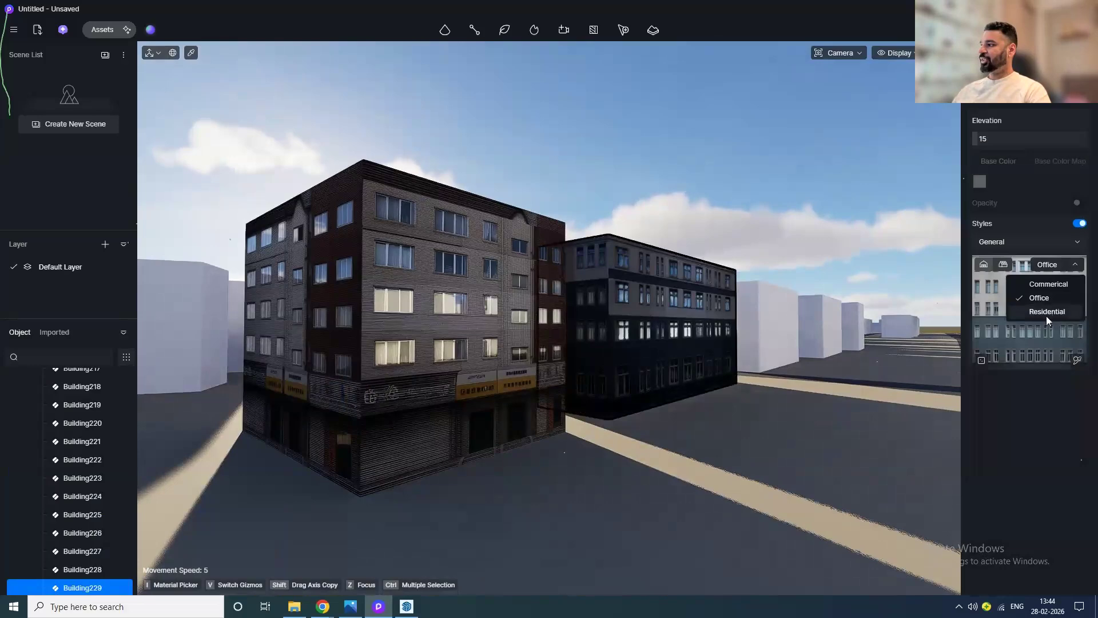
left_click(1015, 488)
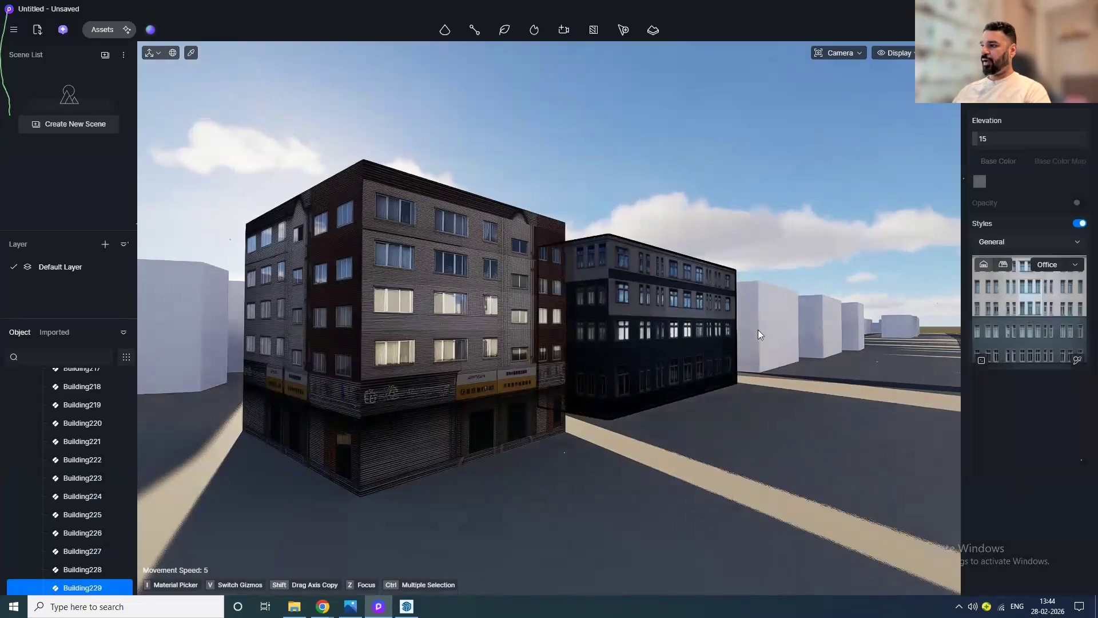
Step: Orbit around the city to view the two styled buildings among the plain blocks
key("Escape")
scroll(784, 335, "down", 6)
scroll(782, 329, "up", 5)
scroll(781, 327, "up", 4)
scroll(725, 373, "down", 2)
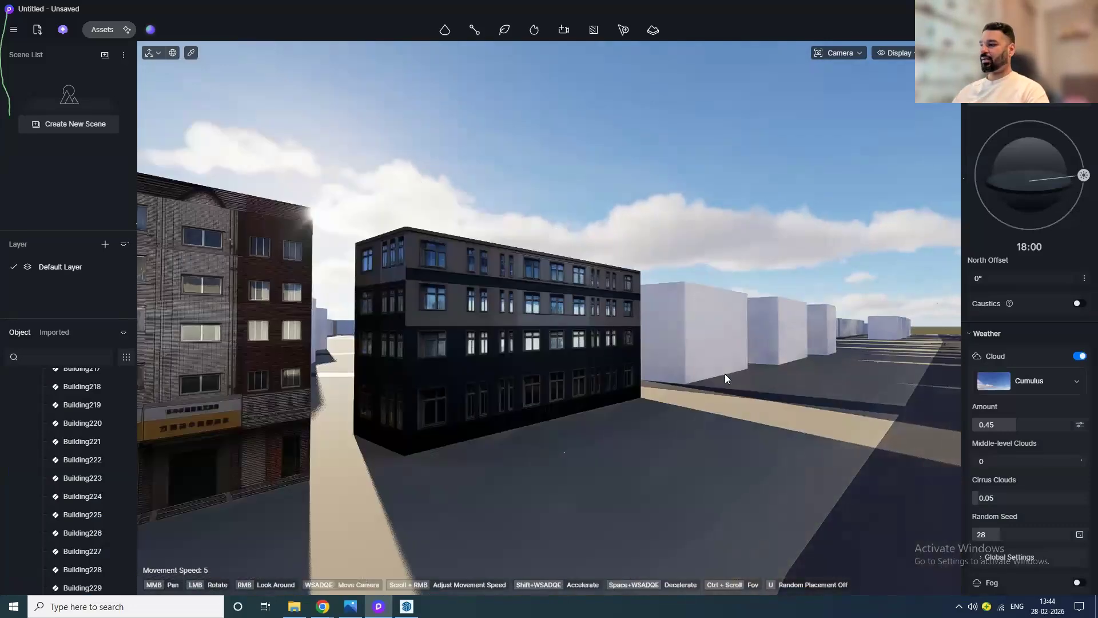
scroll(726, 373, "down", 3)
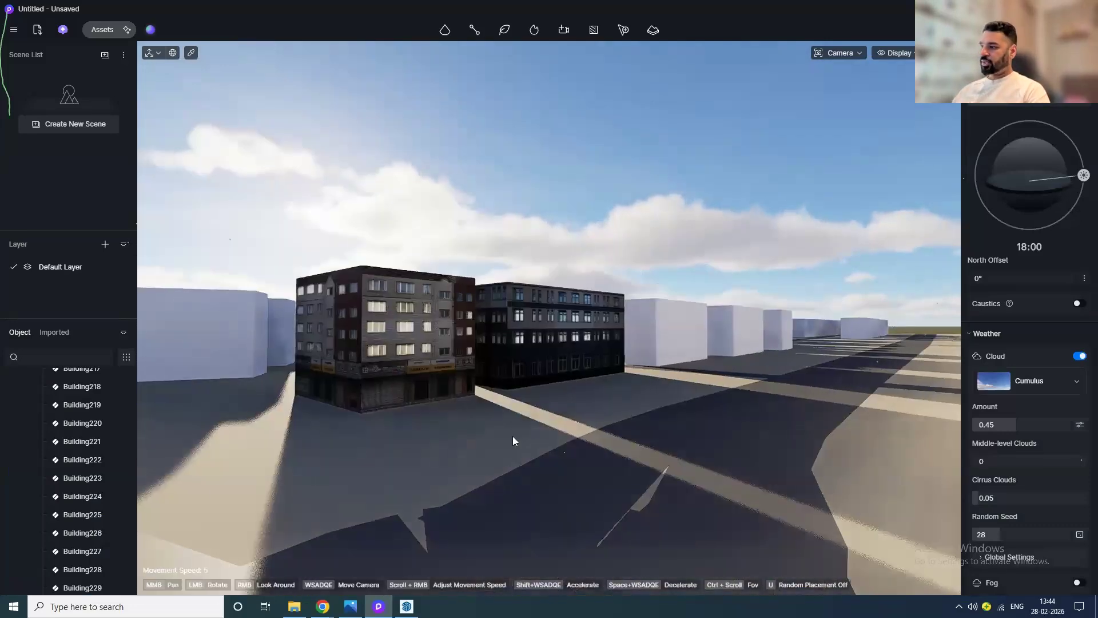
scroll(574, 441, "down", 5)
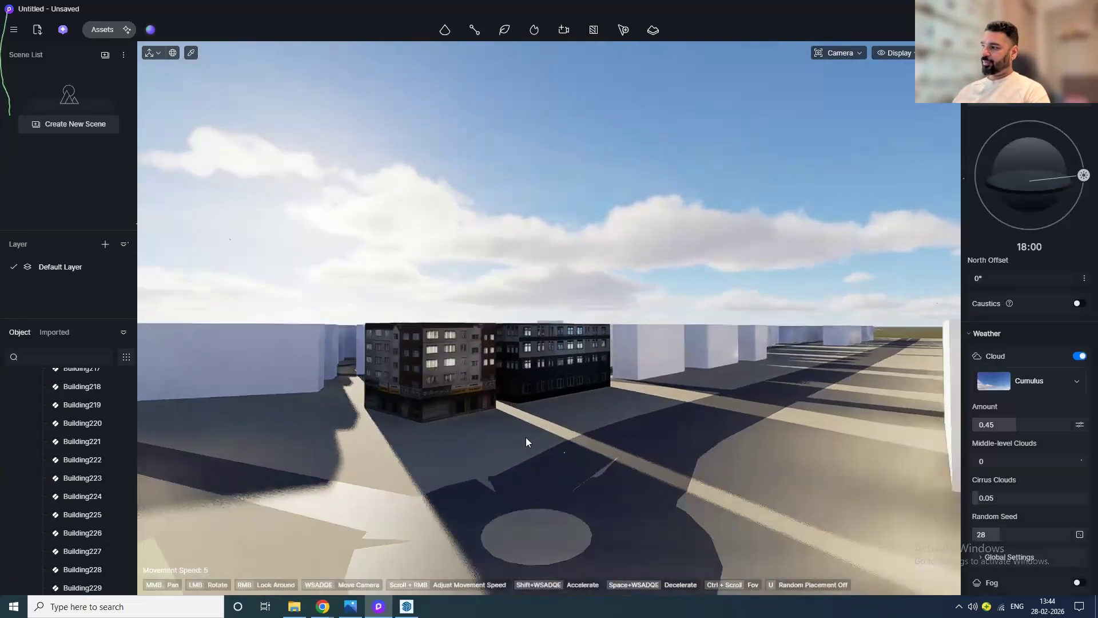
left_click_drag(532, 424, 588, 578)
scroll(536, 379, "down", 4)
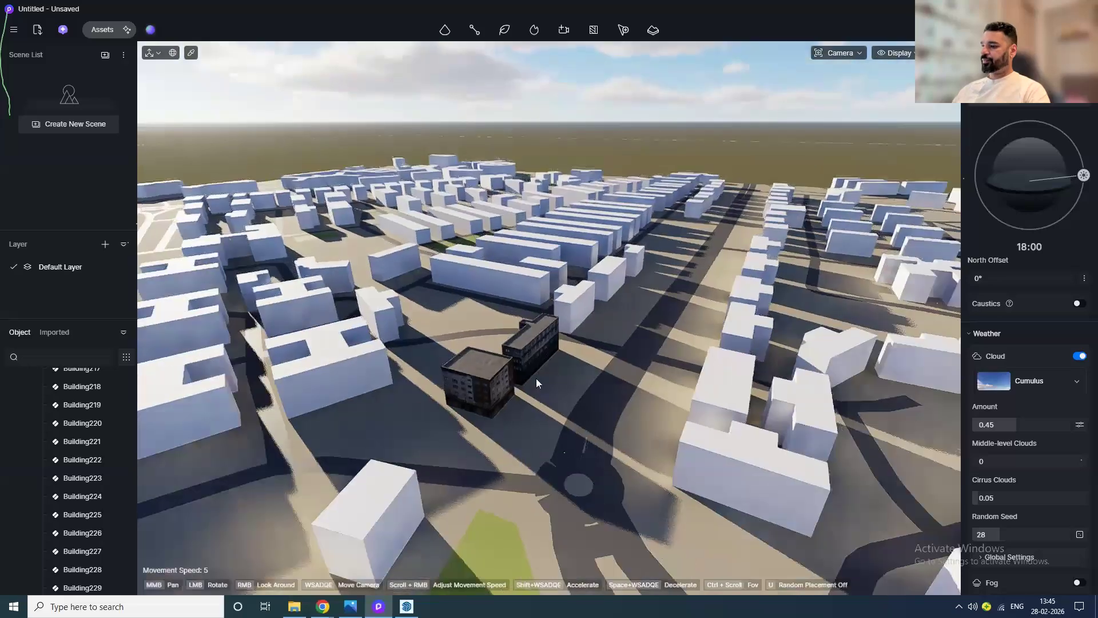
left_click_drag(532, 380, 574, 466)
scroll(574, 465, "up", 10)
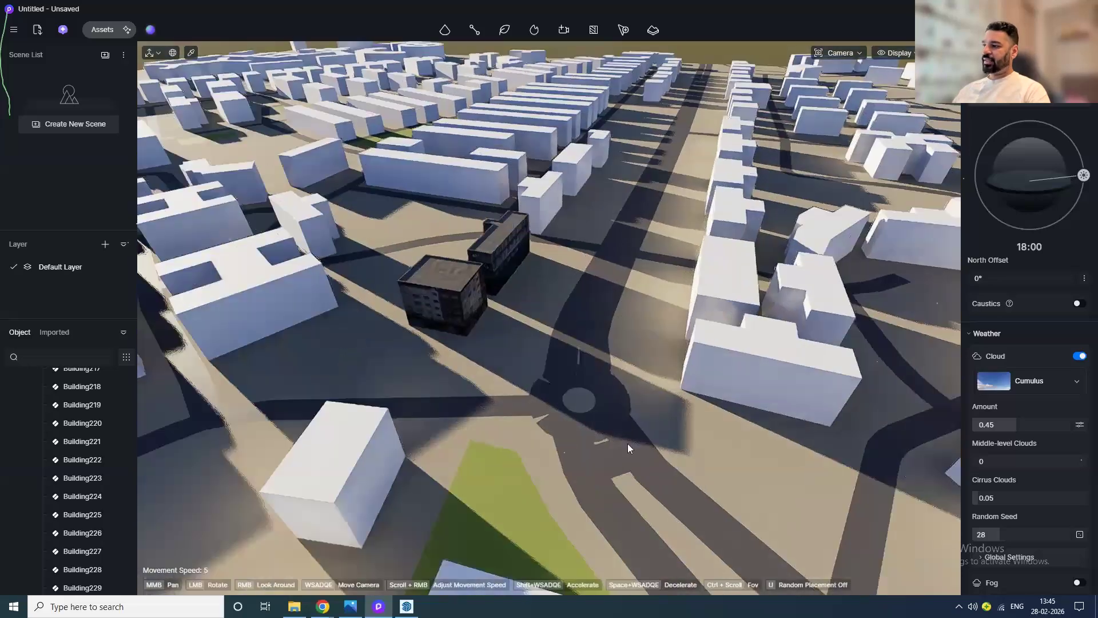
scroll(37, 406, "up", 10)
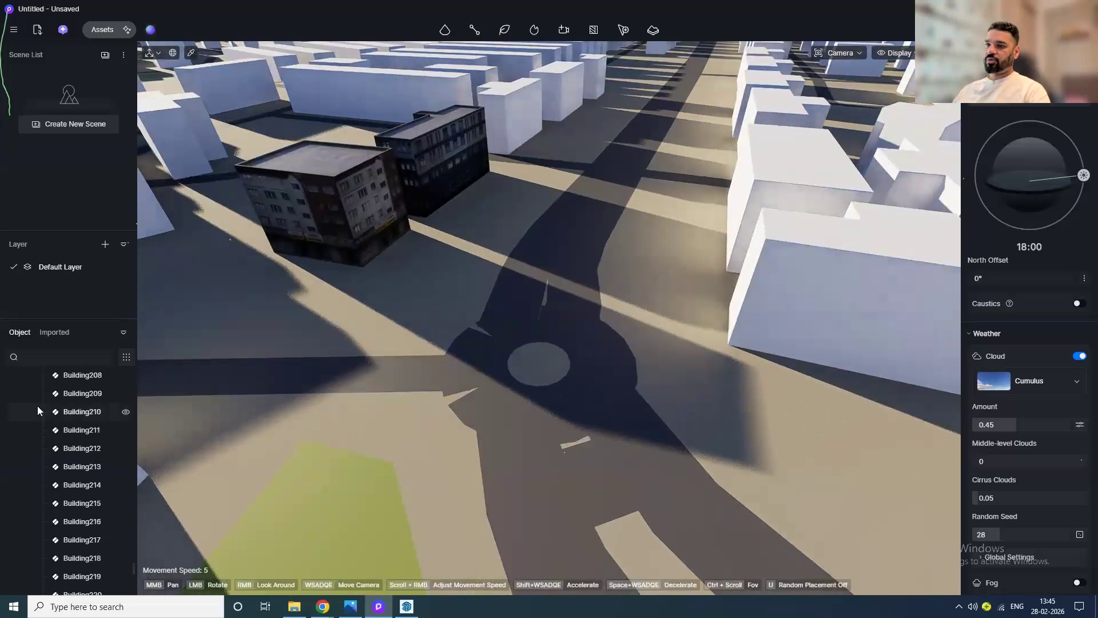
scroll(37, 405, "up", 10)
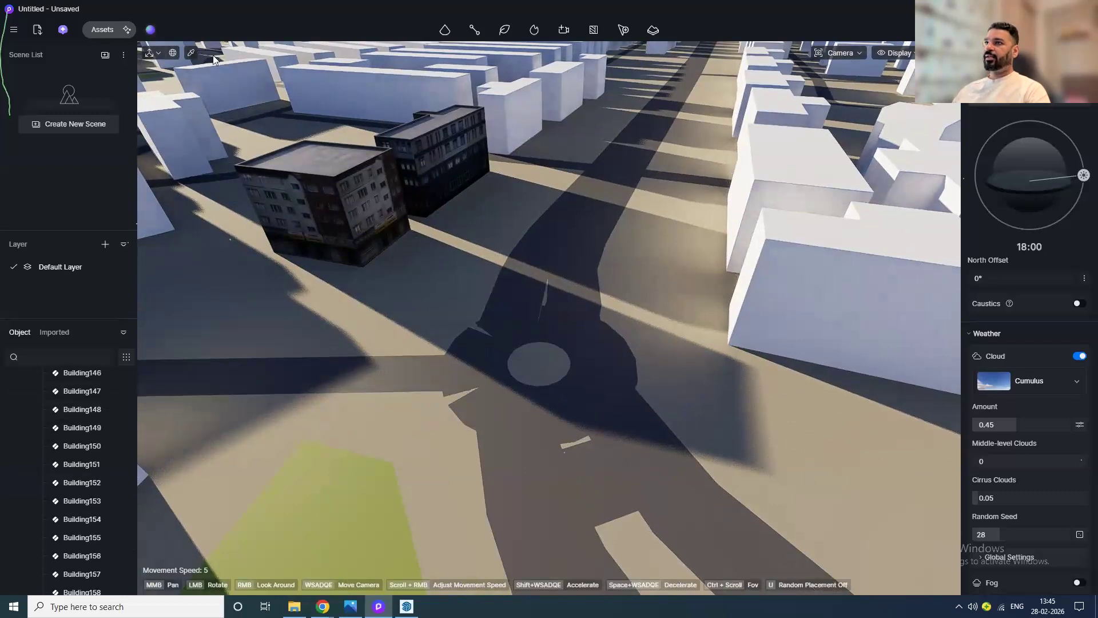
Step: Try to apply the asphalt 01 material from the Outdoor Ground Asphalt category onto the road
left_click(190, 54)
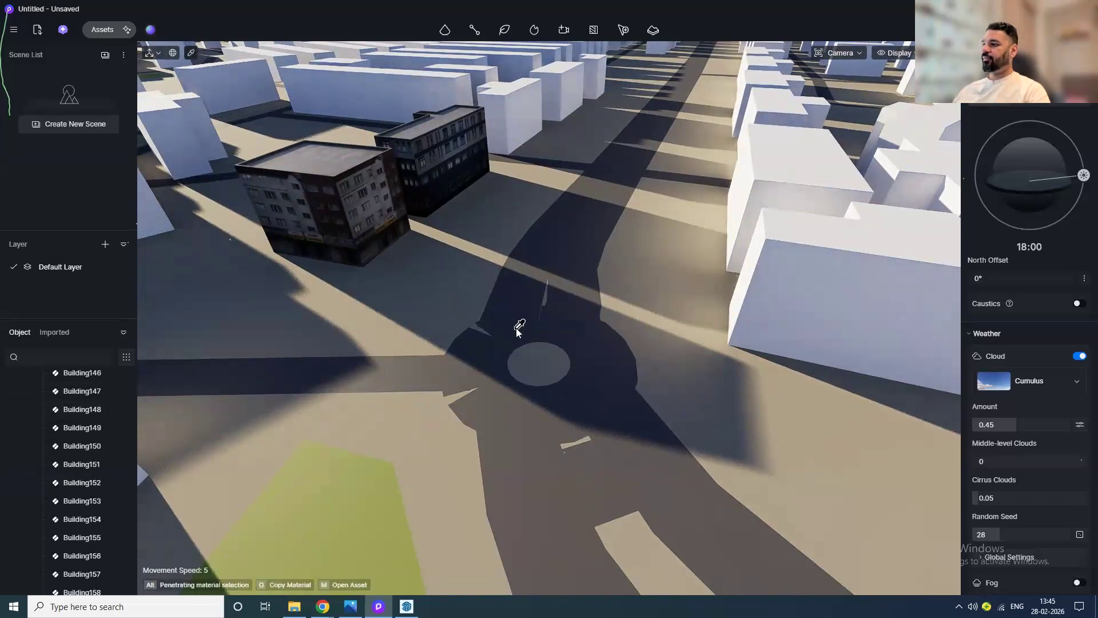
scroll(517, 329, "up", 5)
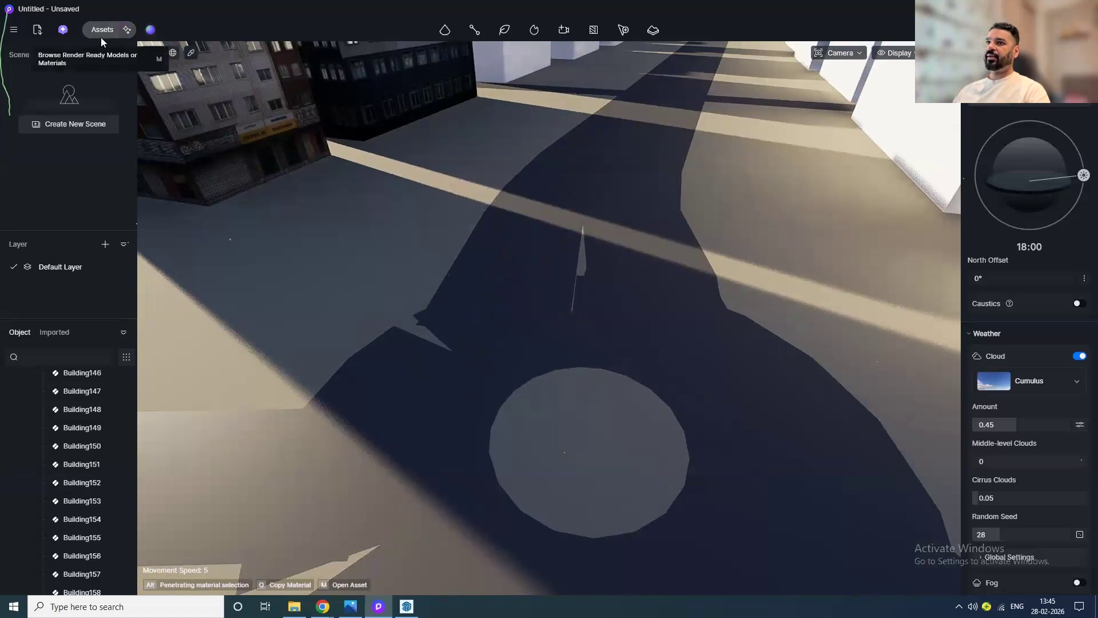
left_click(101, 30)
left_click(57, 53)
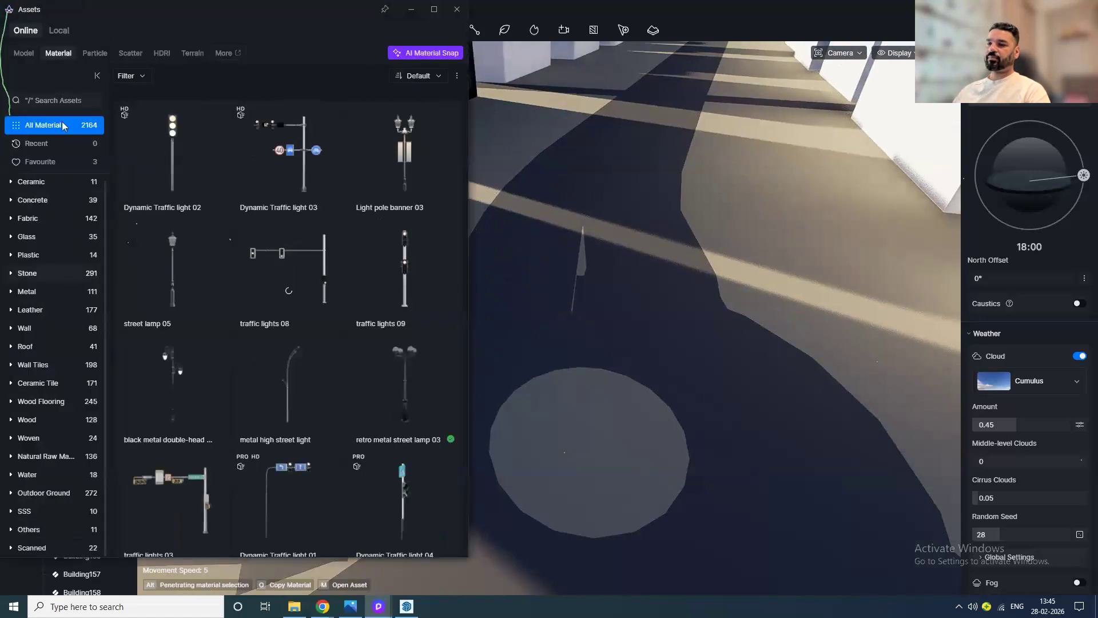
left_click(45, 490)
left_click(44, 543)
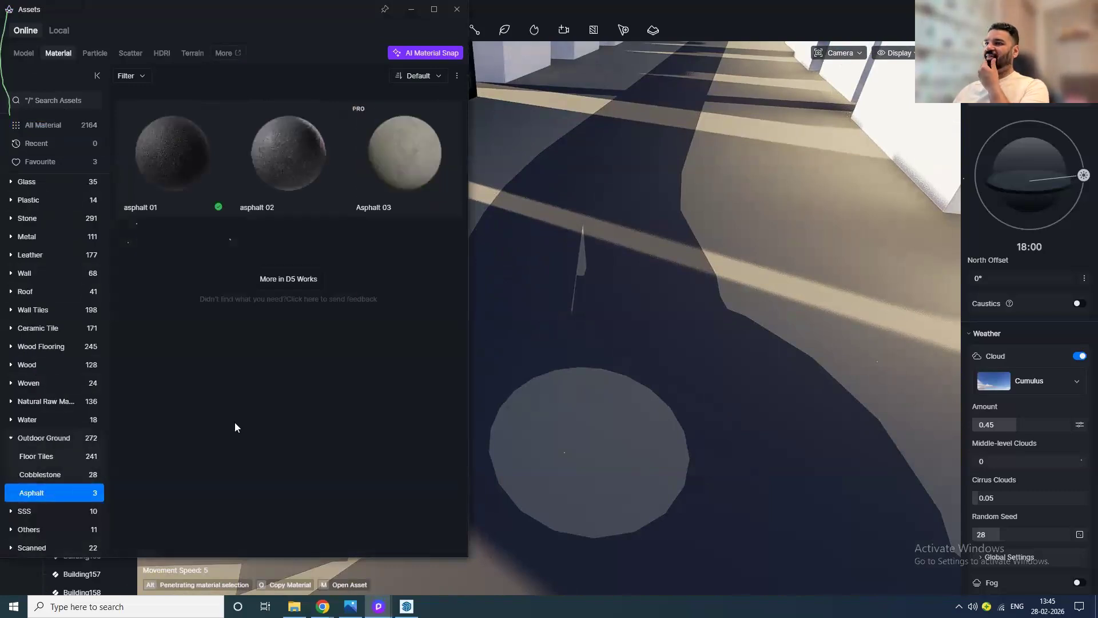
left_click_drag(177, 167, 603, 320)
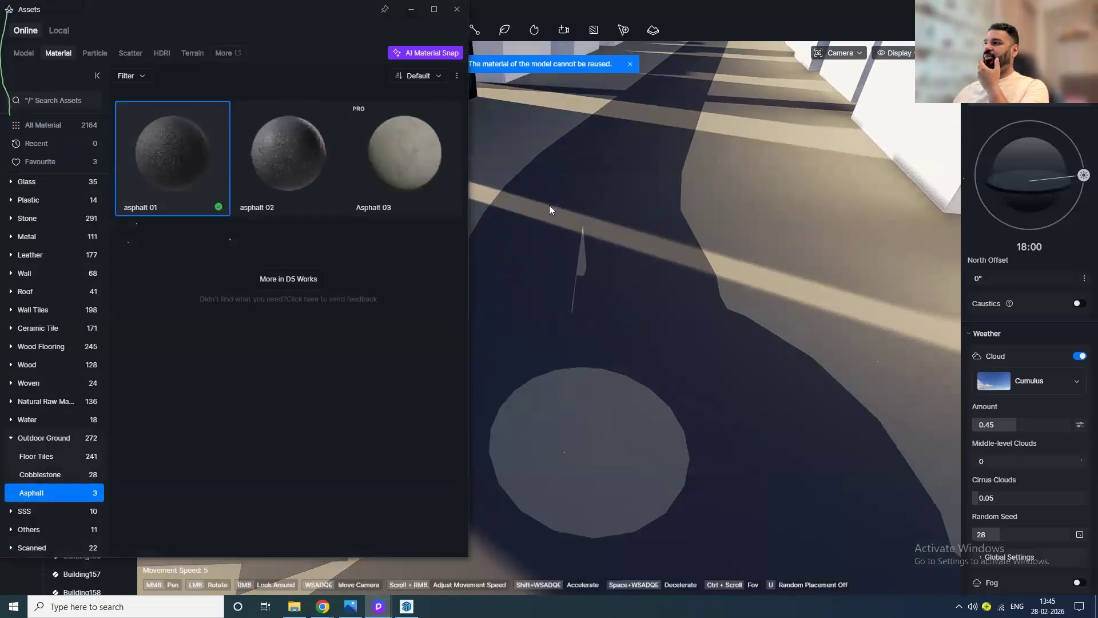
left_click(457, 10)
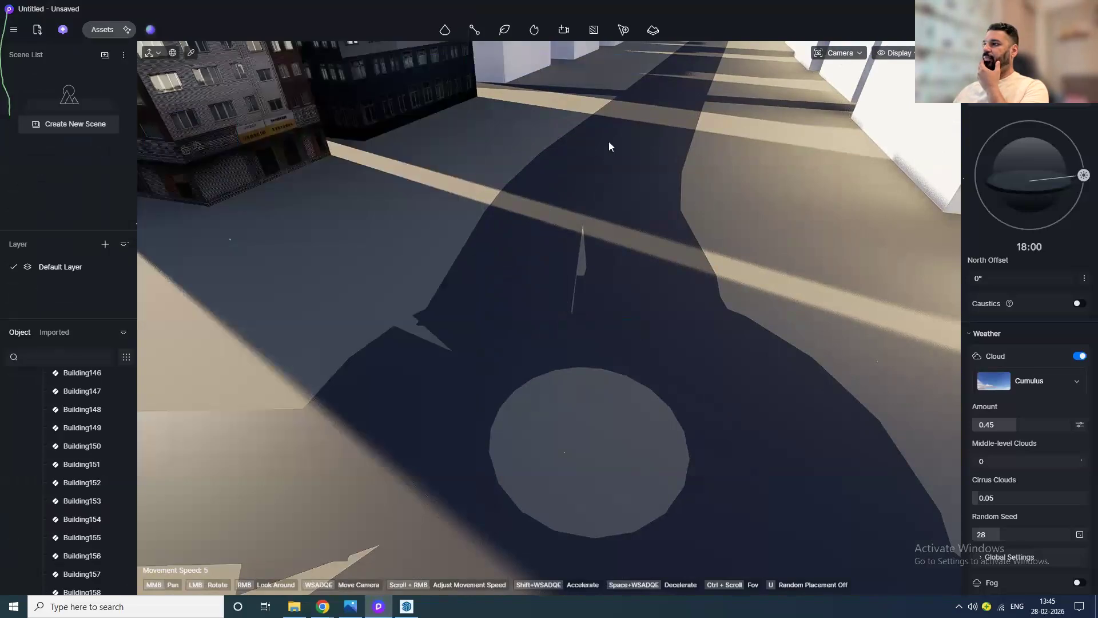
Step: Select the road segment and try to apply the asphalt 02 material to it
left_click(257, 143)
left_click(195, 52)
left_click(503, 266)
left_click(504, 270)
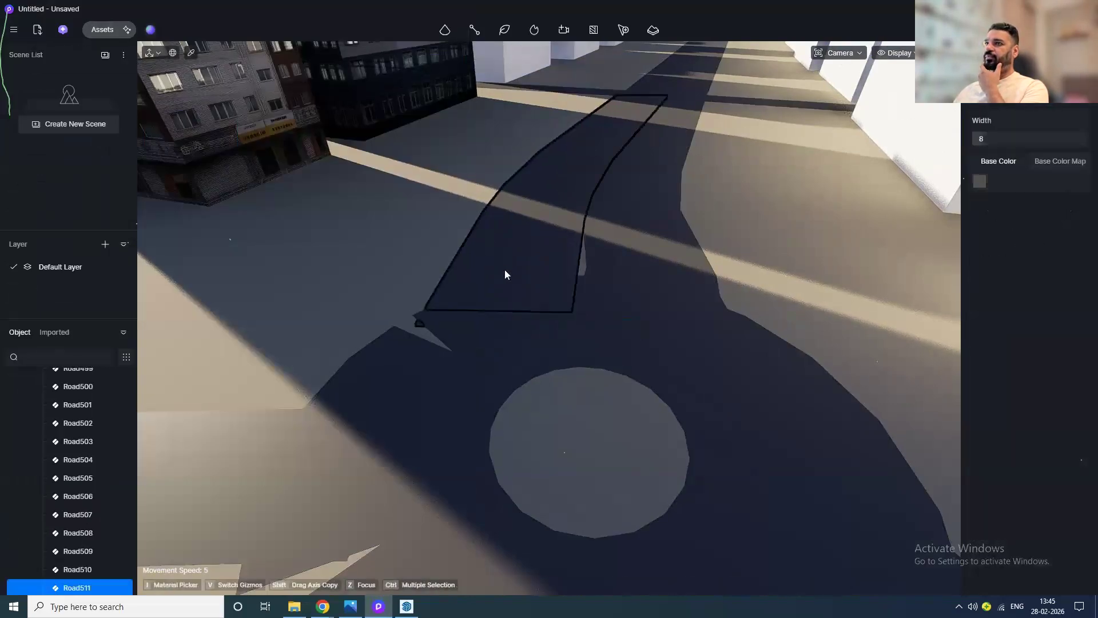
left_click(118, 30)
left_click(235, 204)
left_click(215, 200)
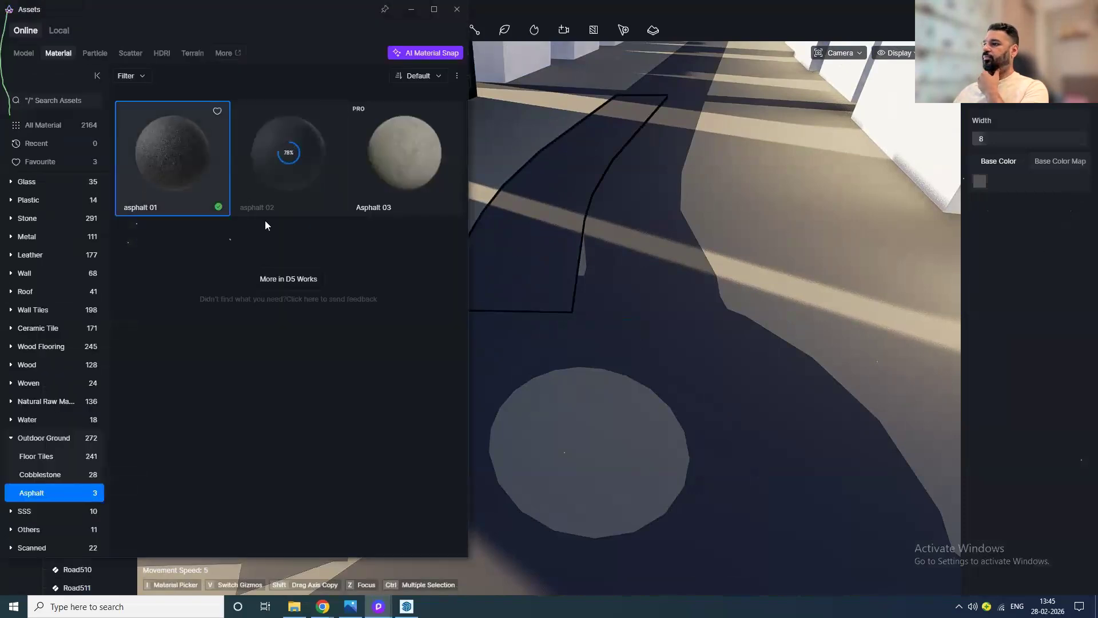
left_click(522, 288)
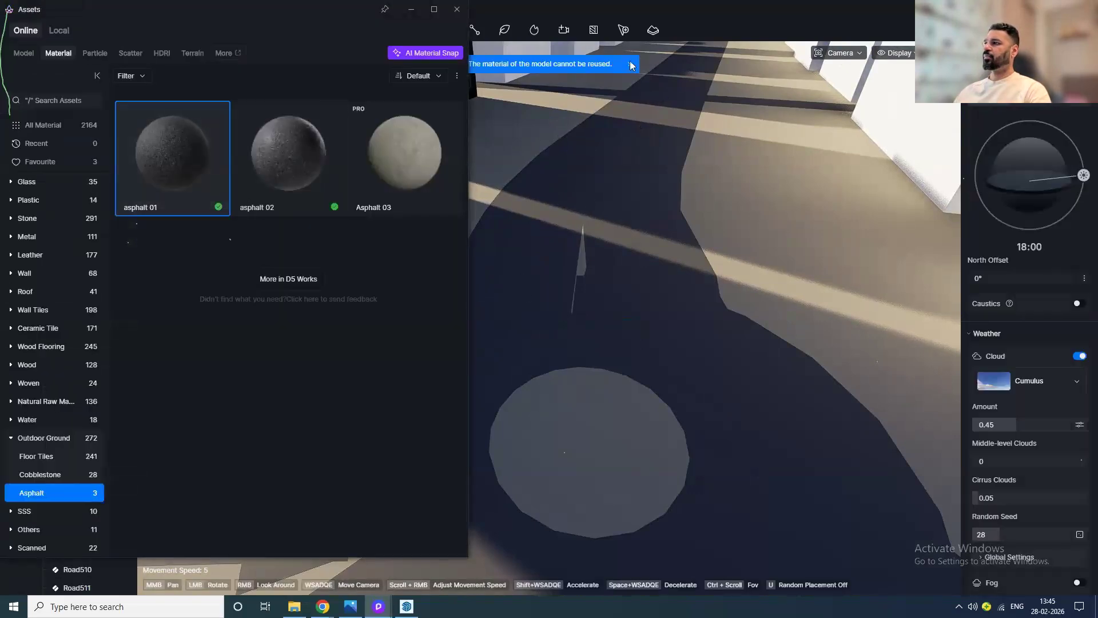
scroll(557, 277, "up", 5)
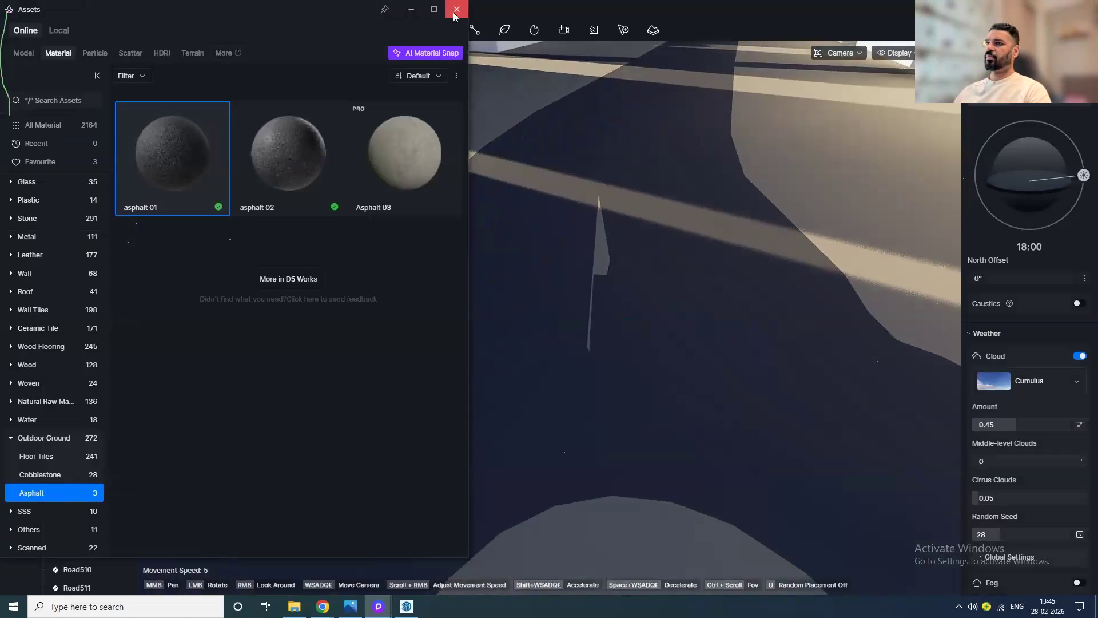
left_click(457, 10)
Step: Orbit back out to an overview of the imported city
left_click(191, 53)
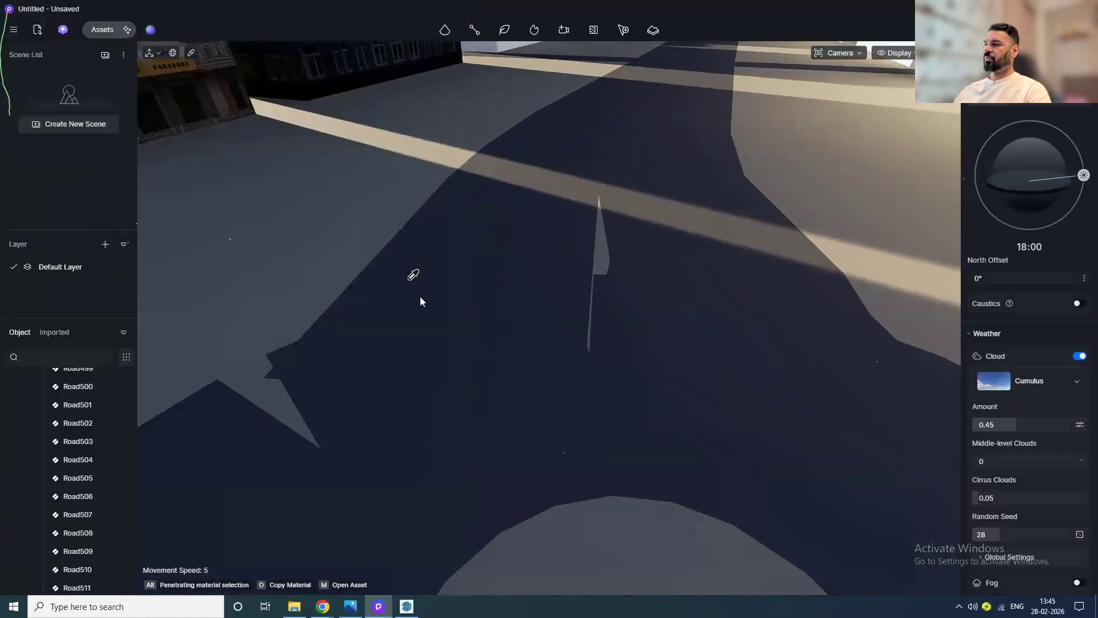
scroll(429, 318, "down", 5)
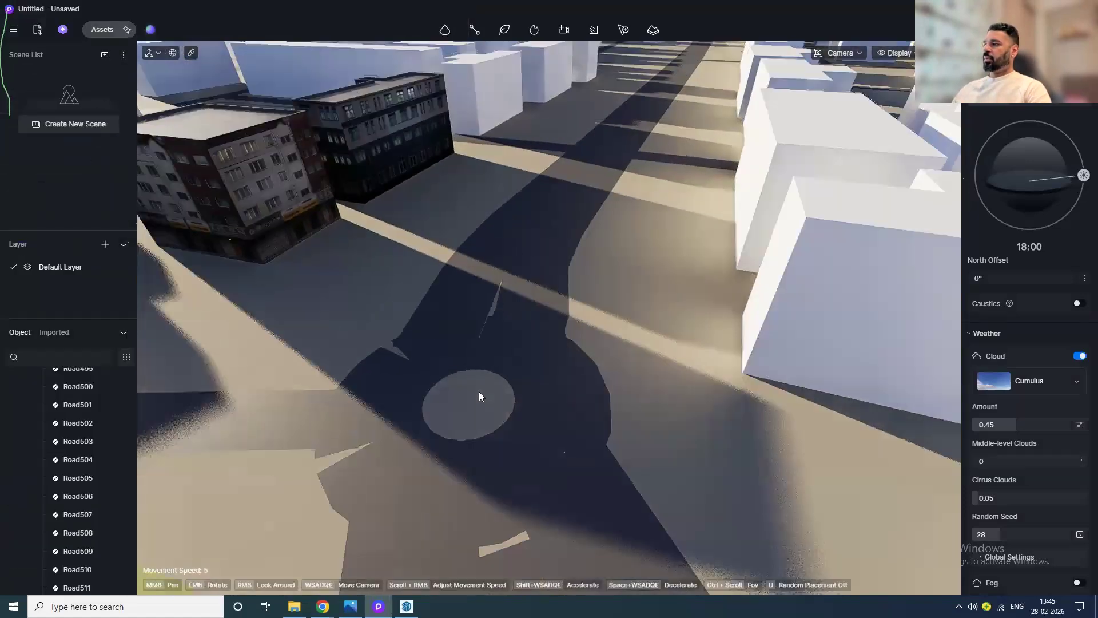
scroll(479, 395, "down", 5)
left_click_drag(466, 381, 492, 256)
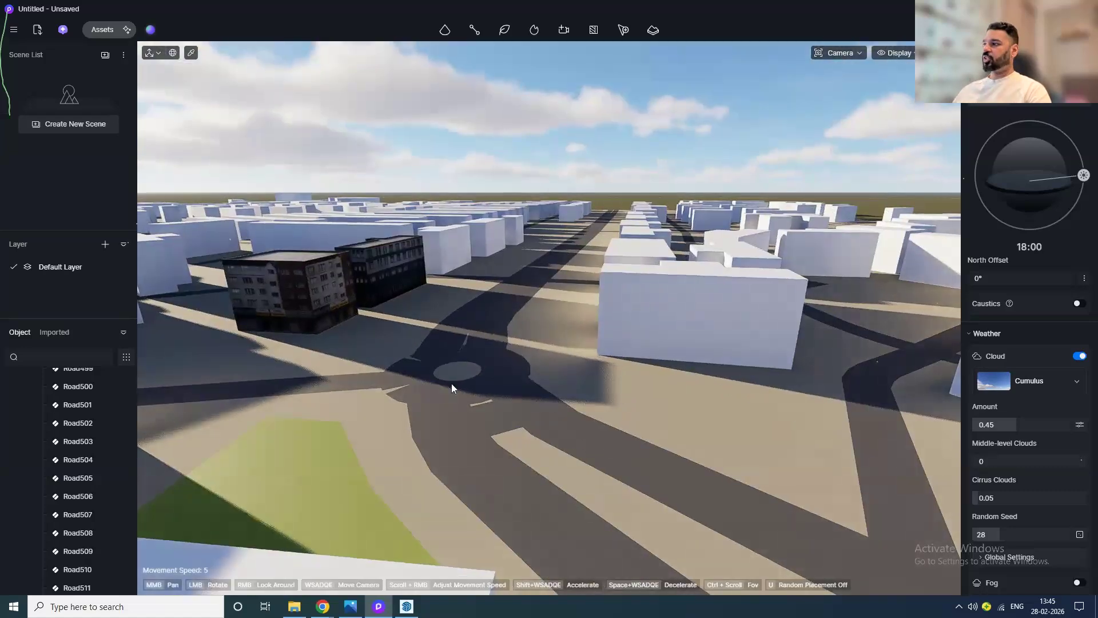
scroll(451, 388, "down", 5)
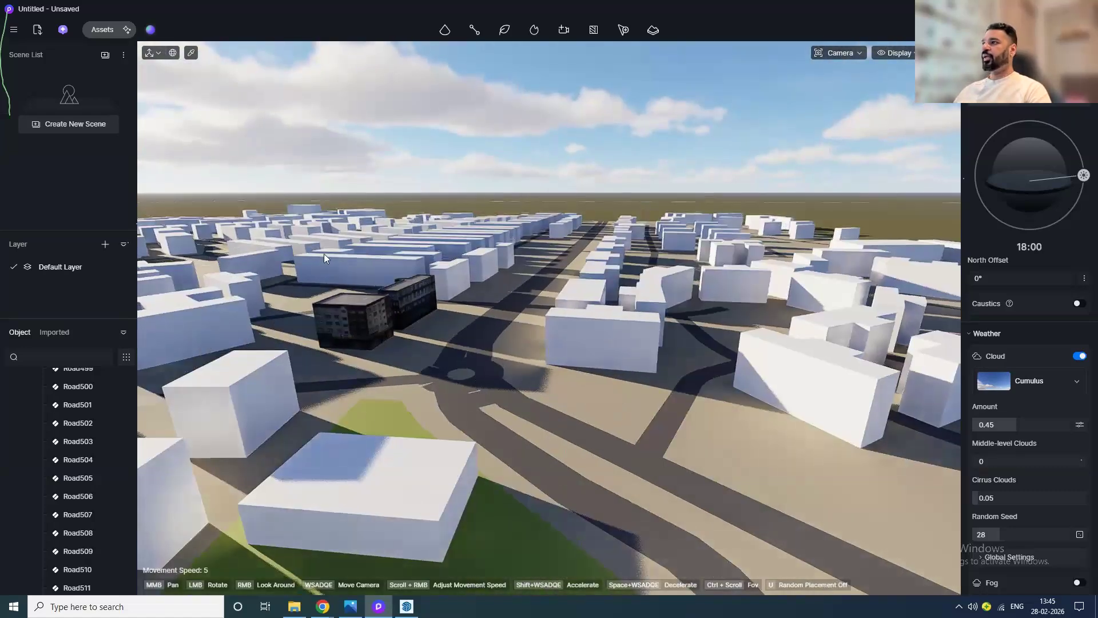
Step: Start a new empty project
left_click(23, 30)
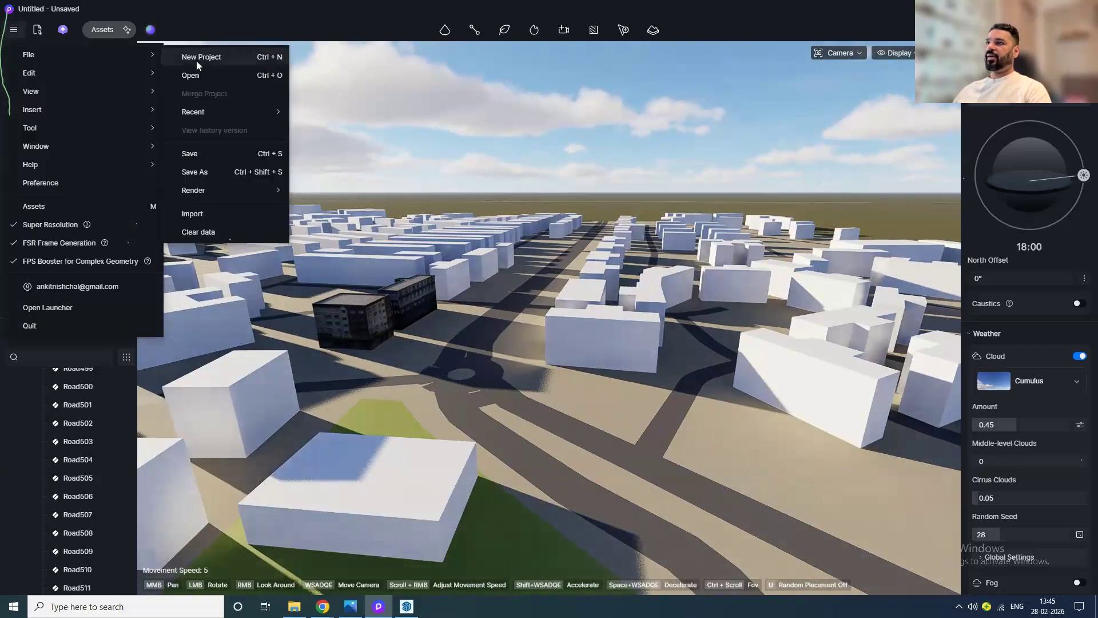
left_click(198, 60)
left_click(542, 312)
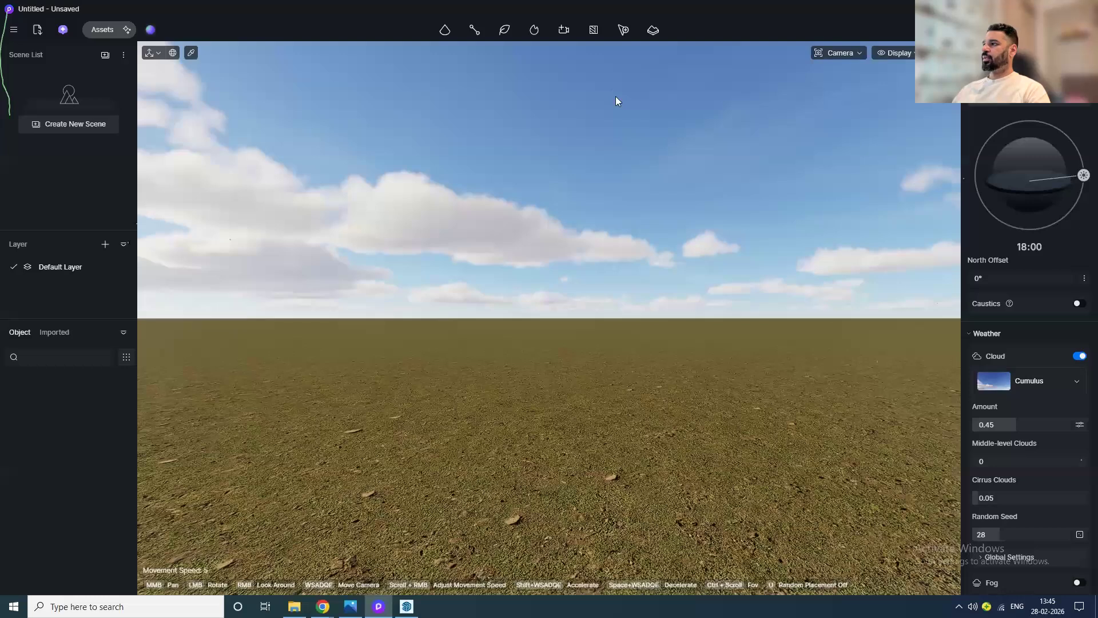
Step: Open the Cesium geo-import and search for New Delhi, Delhi, India on its map
left_click(653, 30)
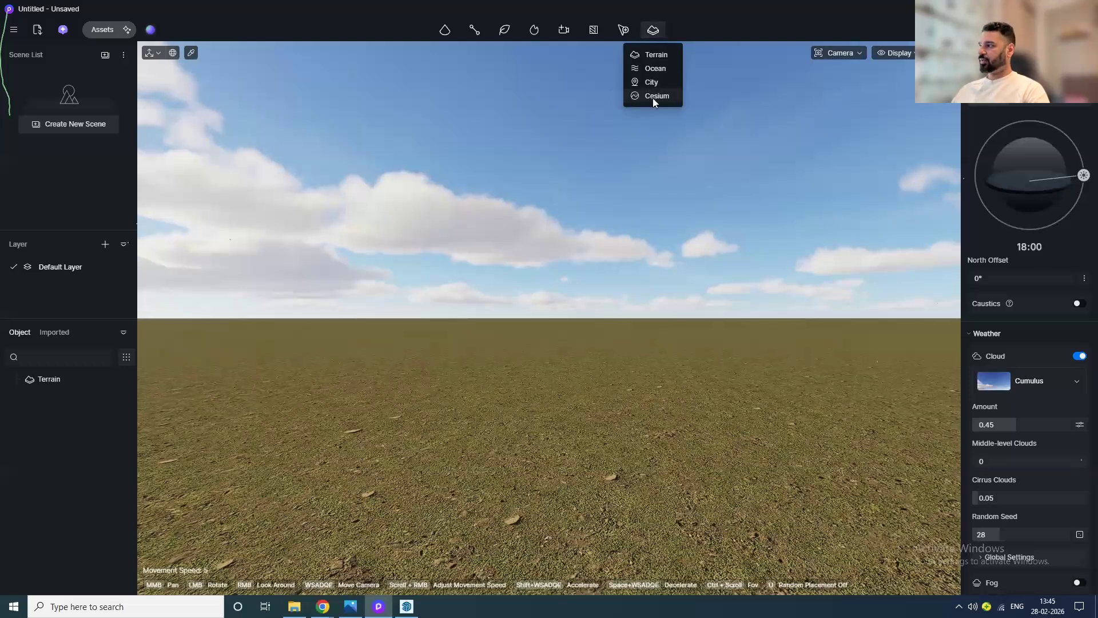
left_click(655, 97)
scroll(874, 229, "down", 5)
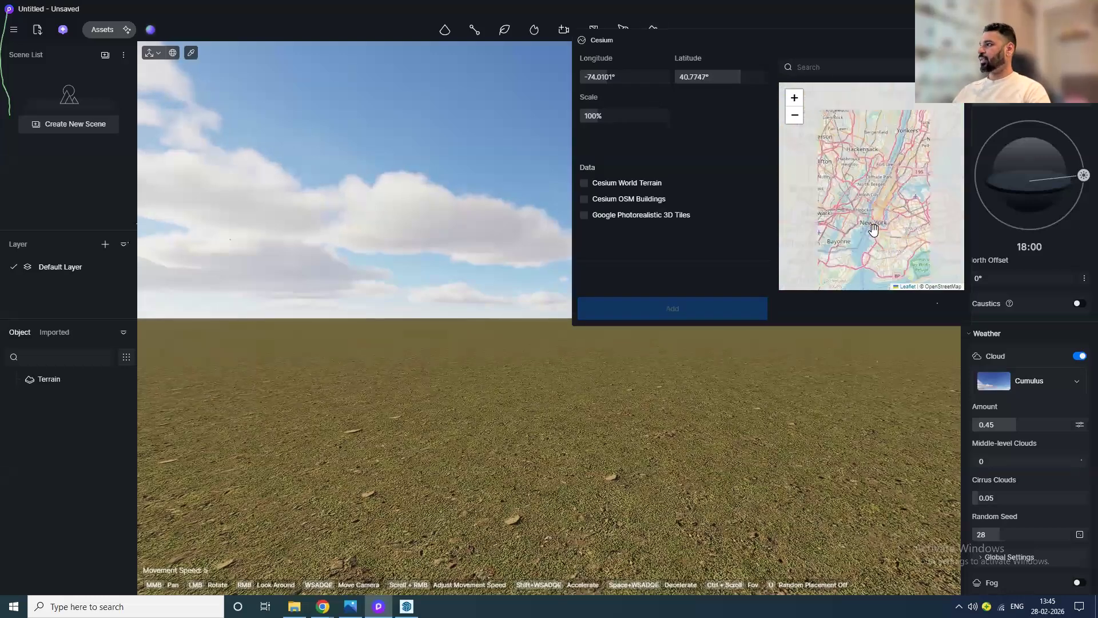
left_click(834, 70)
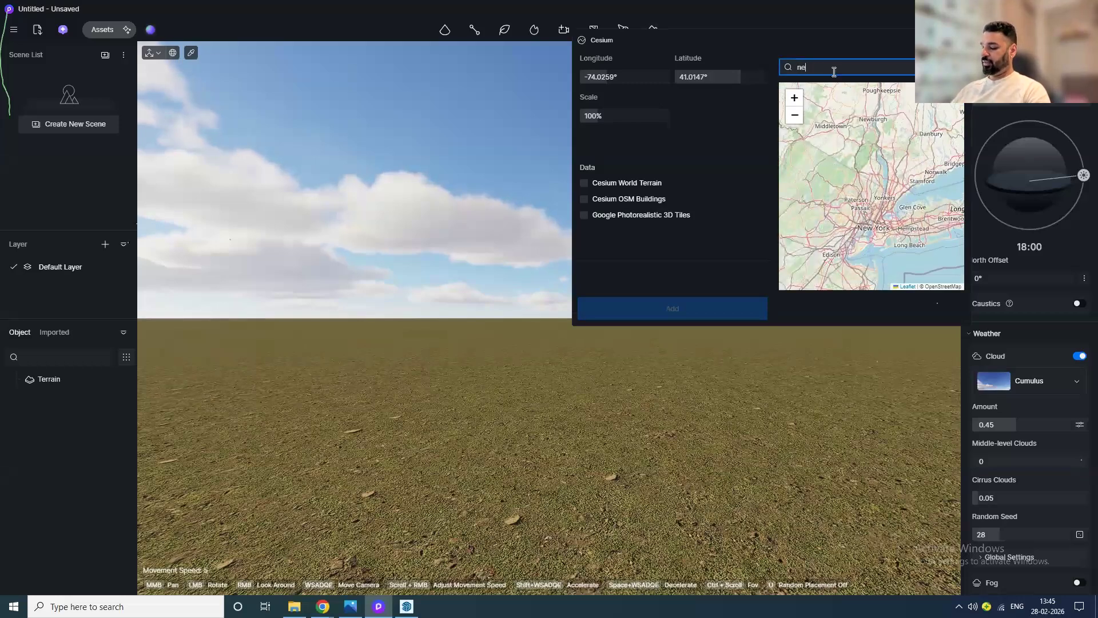
type("new delhi")
left_click(846, 87)
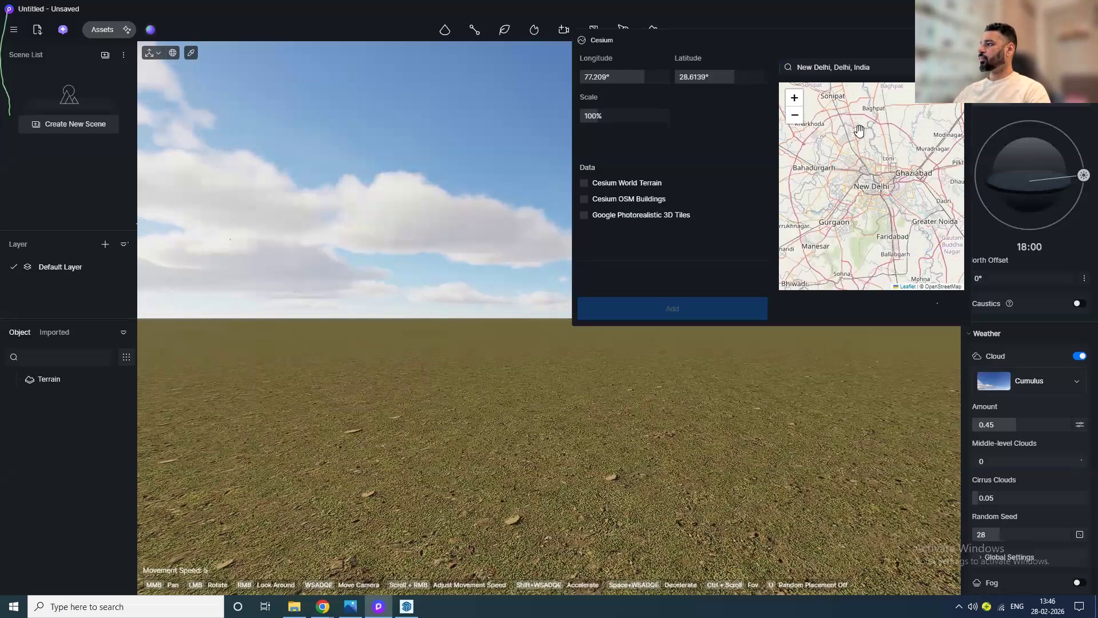
Step: Zoom the map to around longitude 77.2364°, latitude 28.6109°, enable Cesium World Terrain, and add it
scroll(889, 184, "up", 4)
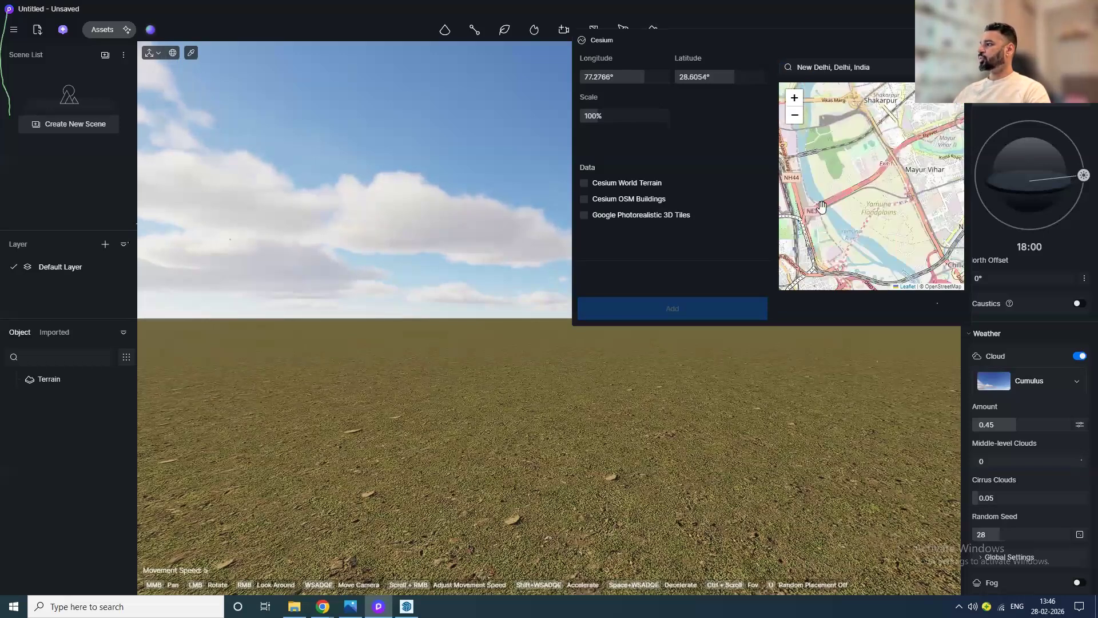
left_click_drag(822, 207, 890, 222)
scroll(890, 222, "up", 2)
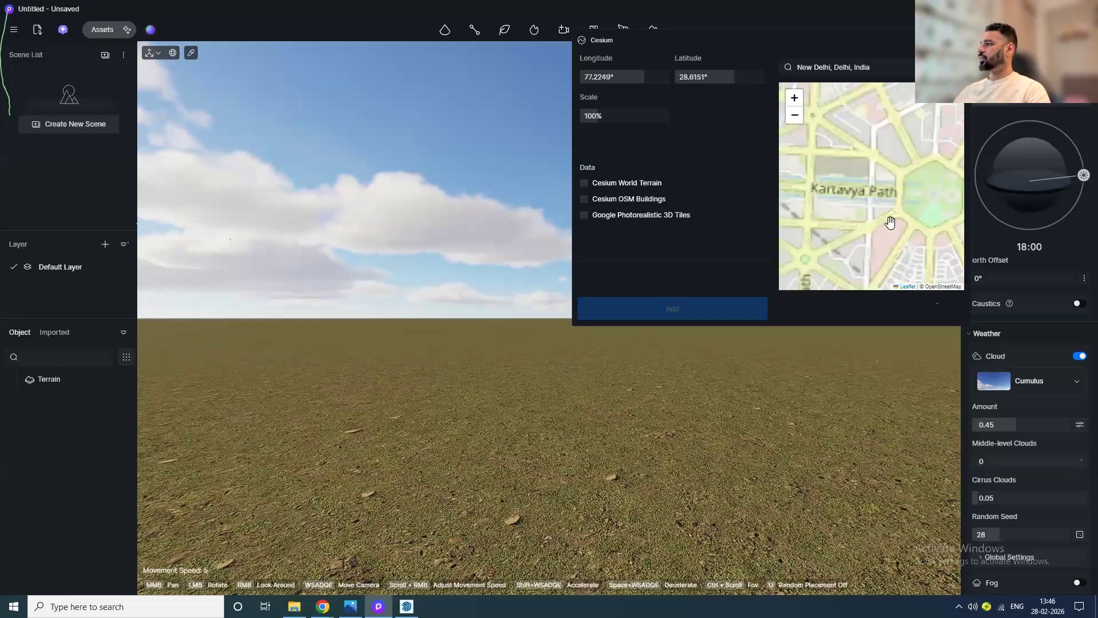
left_click_drag(890, 222, 862, 208)
scroll(851, 208, "down", 3)
scroll(917, 240, "up", 4)
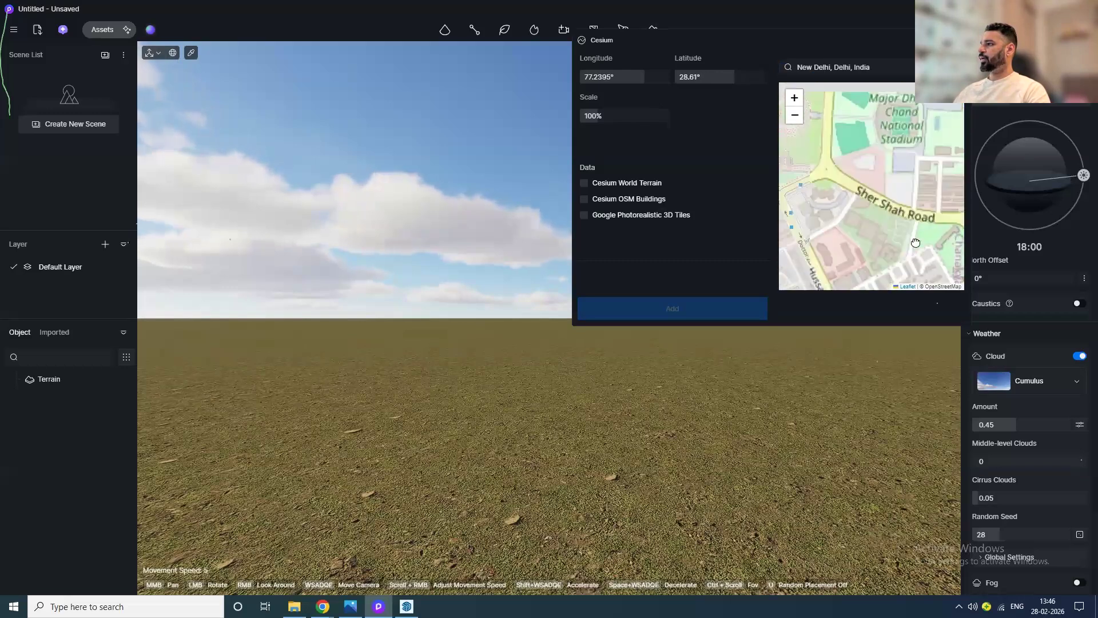
left_click(584, 182)
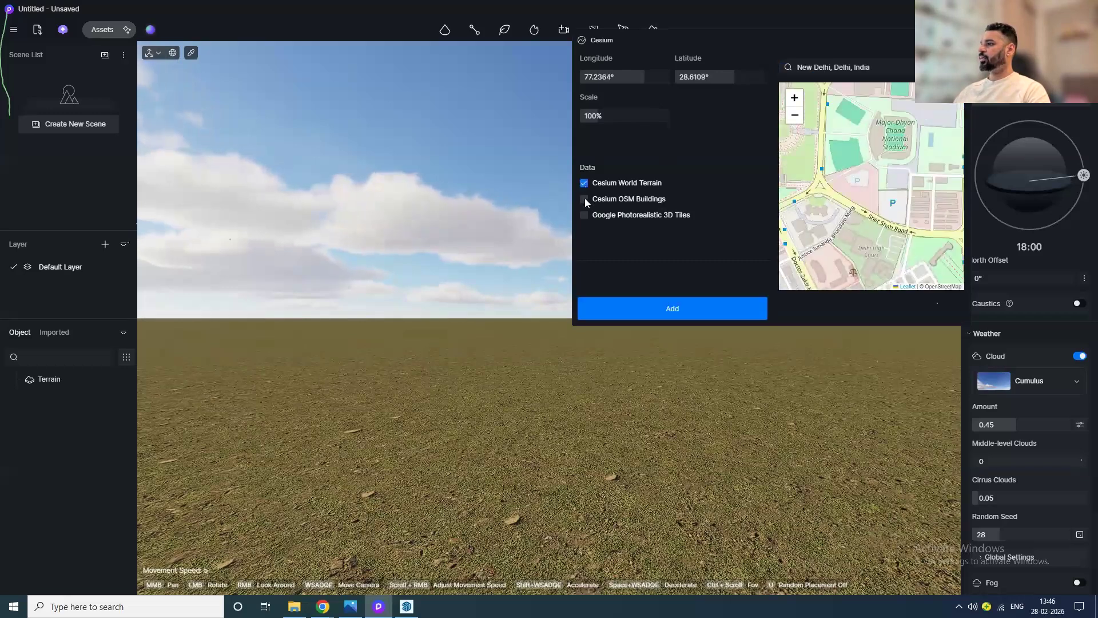
left_click(687, 311)
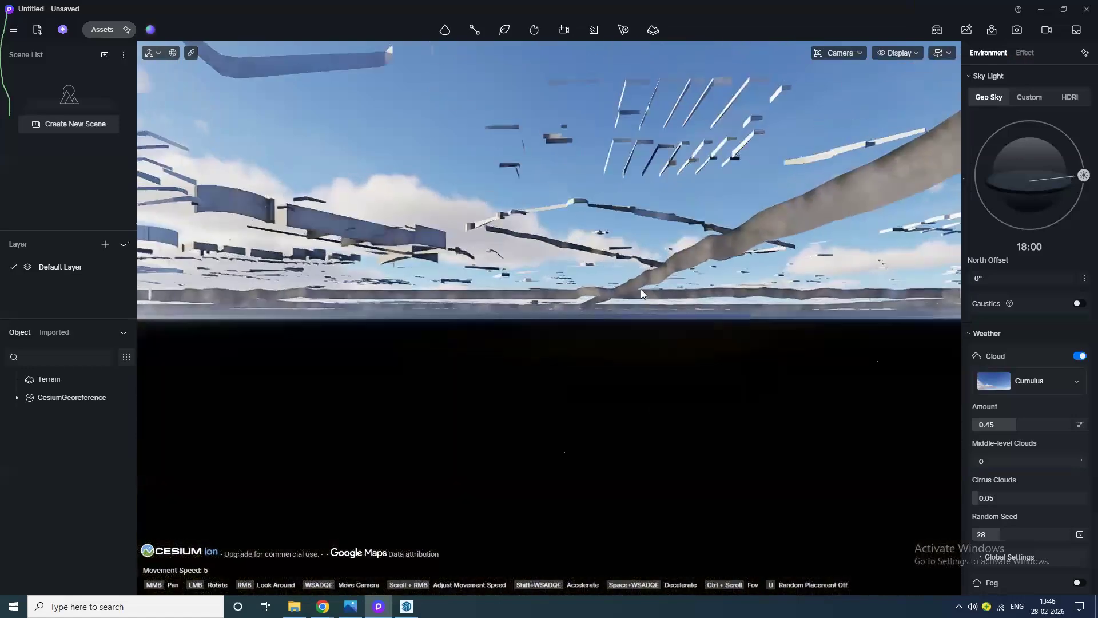
Step: Fly around the imported New Delhi terrain to inspect the streamed city
middle_click_drag(655, 478, 658, 560)
middle_click_drag(662, 351, 647, 538)
left_click_drag(576, 389, 576, 578)
scroll(575, 402, "down", 4)
middle_click_drag(537, 306, 524, 209)
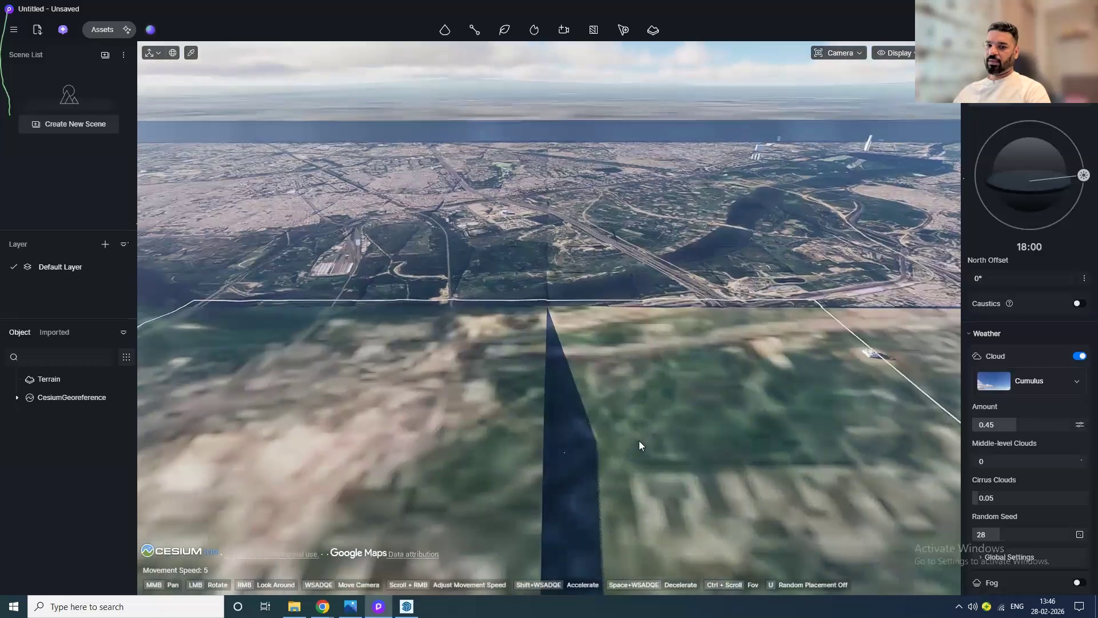
scroll(616, 364, "up", 6)
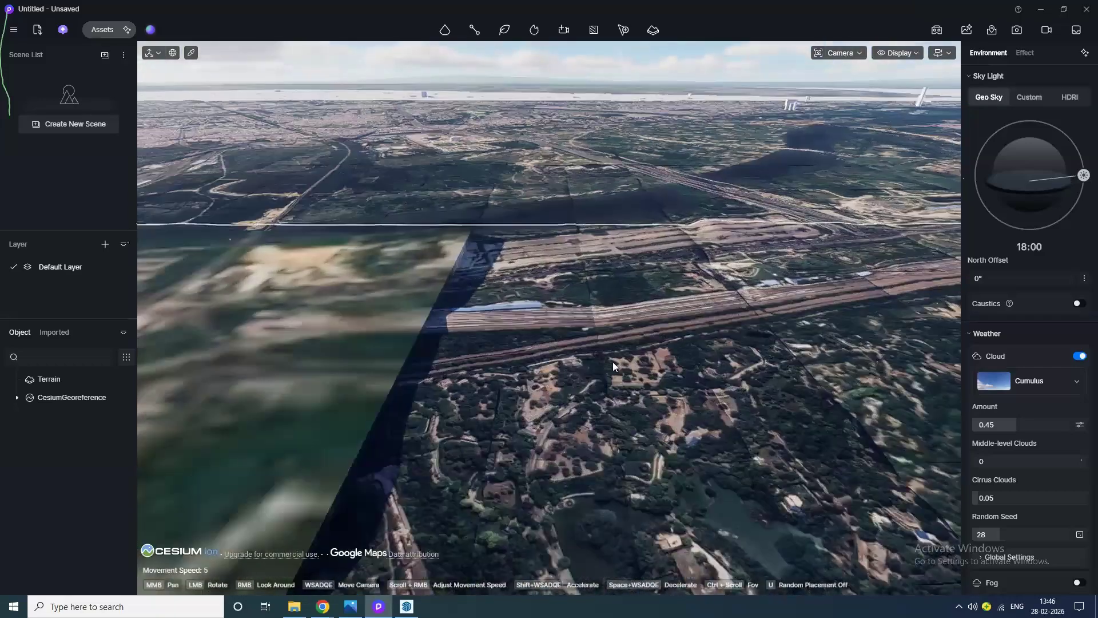
middle_click_drag(586, 397, 447, 350)
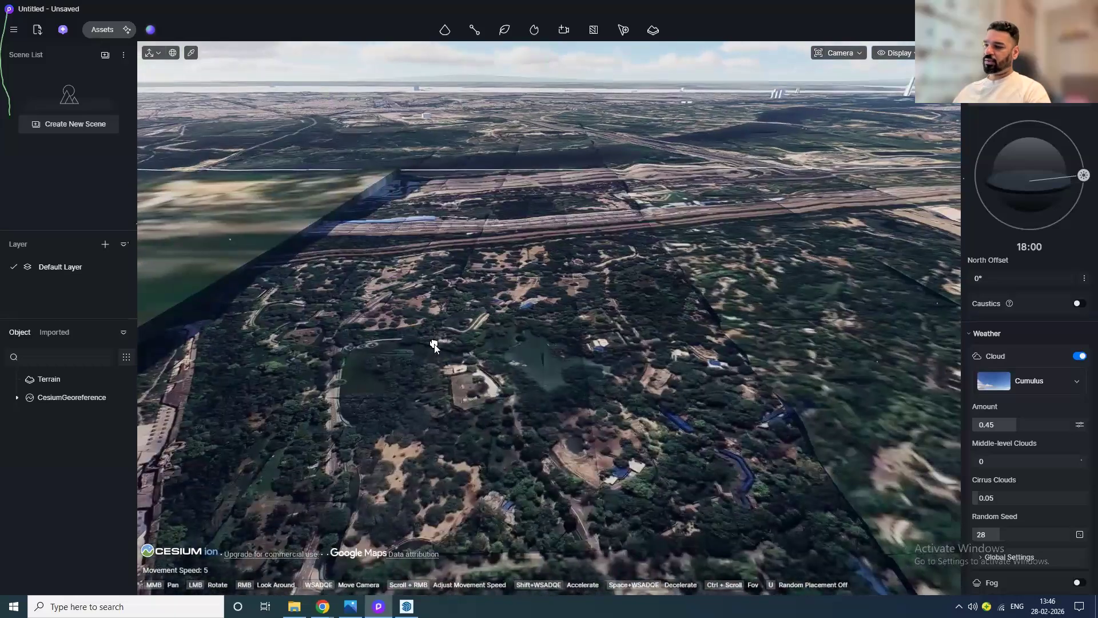
scroll(448, 350, "up", 2)
mouse_move(607, 411)
left_mouse_down()
mouse_move(438, 460)
mouse_move(372, 437)
mouse_move(339, 407)
mouse_move(350, 374)
left_mouse_up()
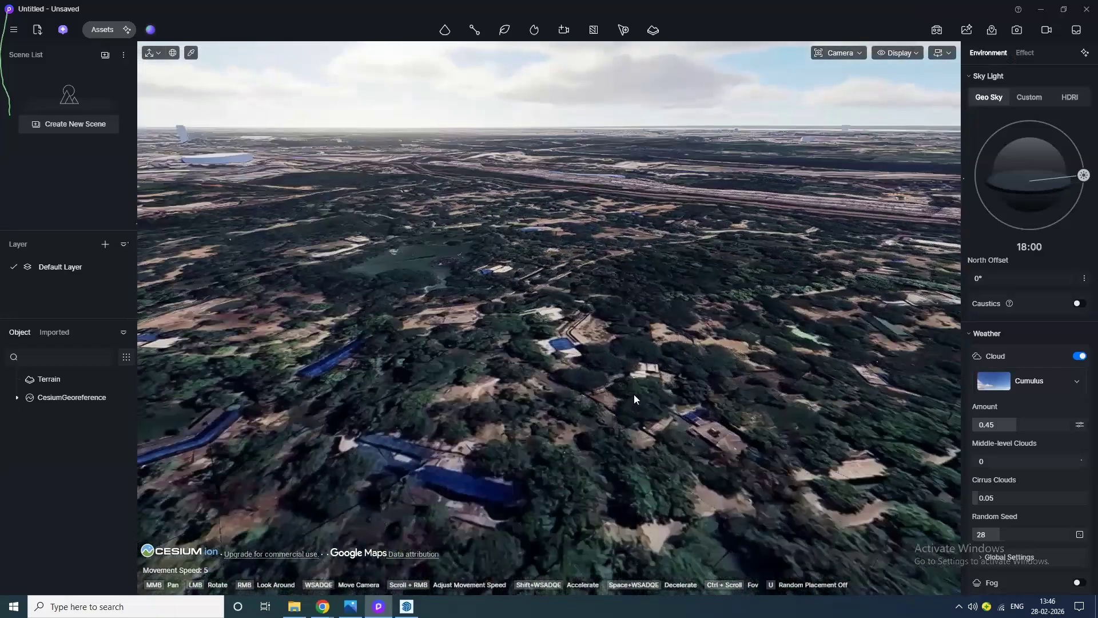
scroll(633, 395, "up", 3)
middle_click_drag(744, 367, 355, 466)
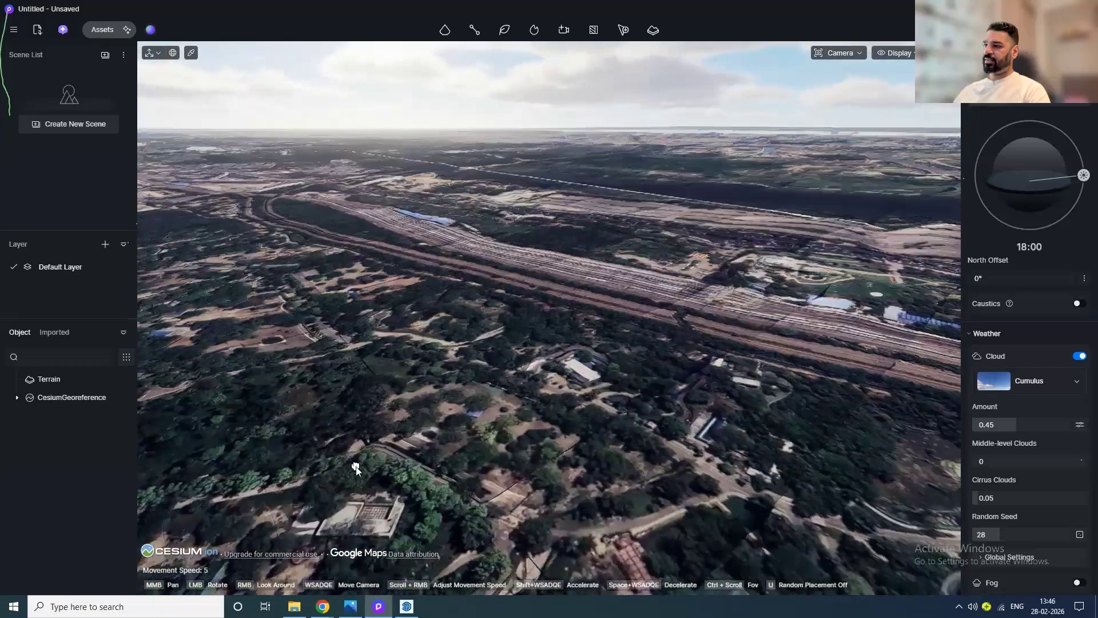
left_click_drag(673, 426, 448, 359)
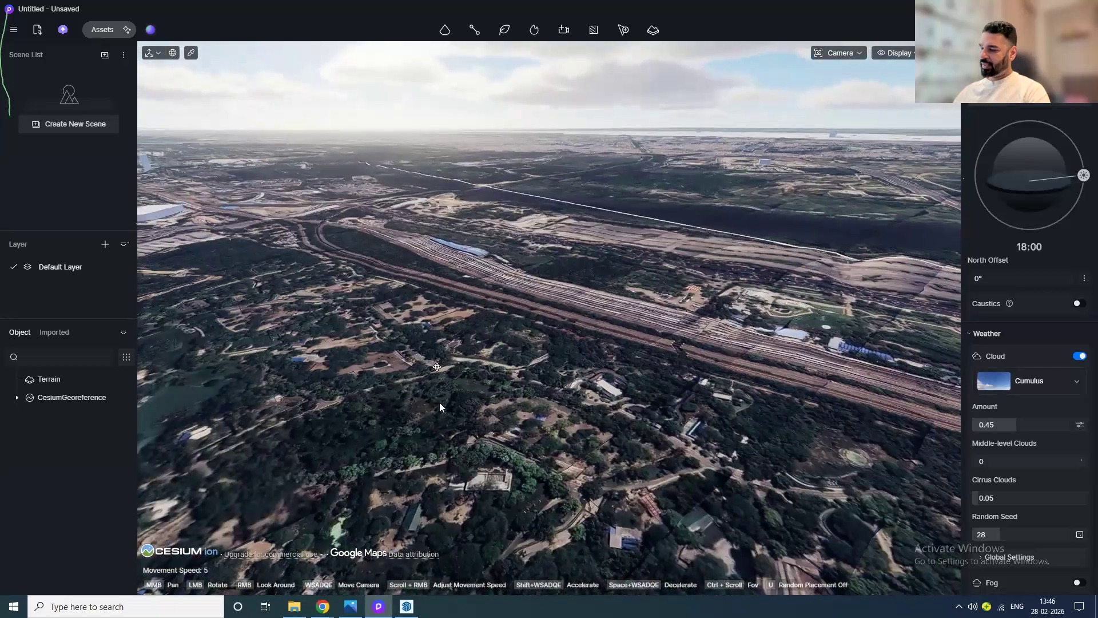
mouse_move(439, 402)
left_mouse_down()
mouse_move(443, 434)
mouse_move(392, 335)
left_mouse_up()
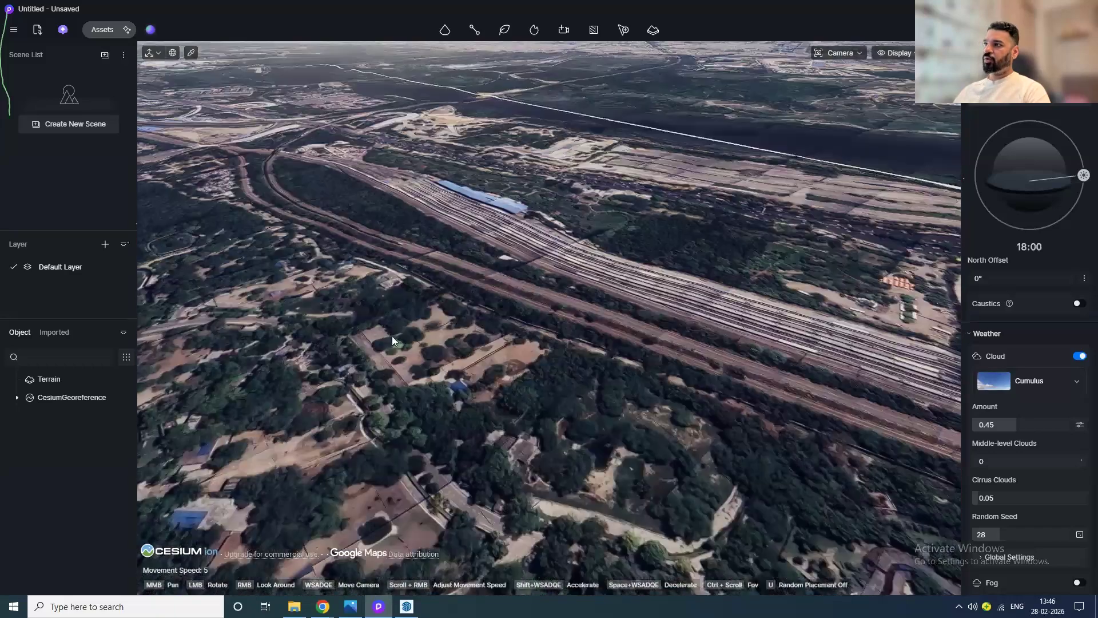
scroll(392, 336, "up", 3)
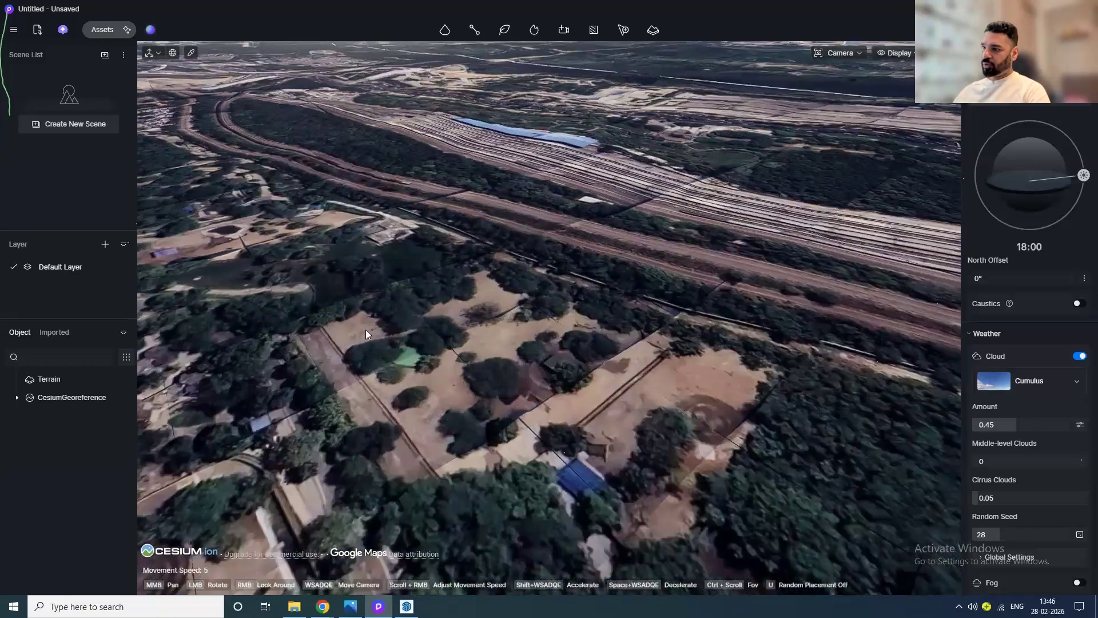
mouse_move(488, 390)
left_mouse_down()
mouse_move(442, 338)
mouse_move(434, 360)
mouse_move(465, 398)
mouse_move(511, 403)
mouse_move(507, 388)
left_mouse_up()
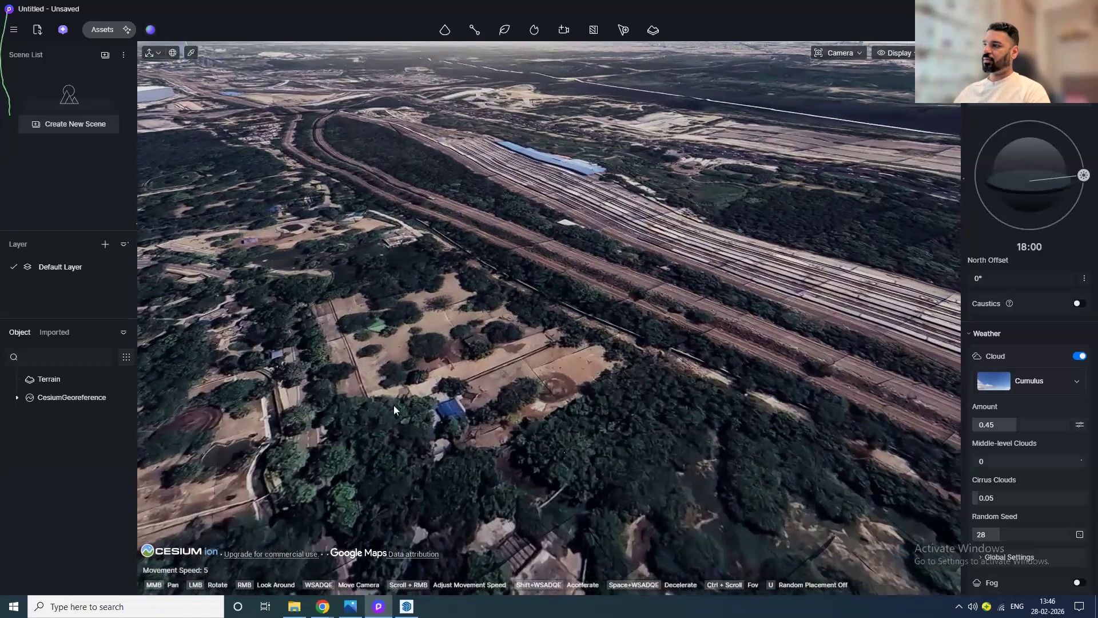
left_click_drag(421, 410, 434, 421)
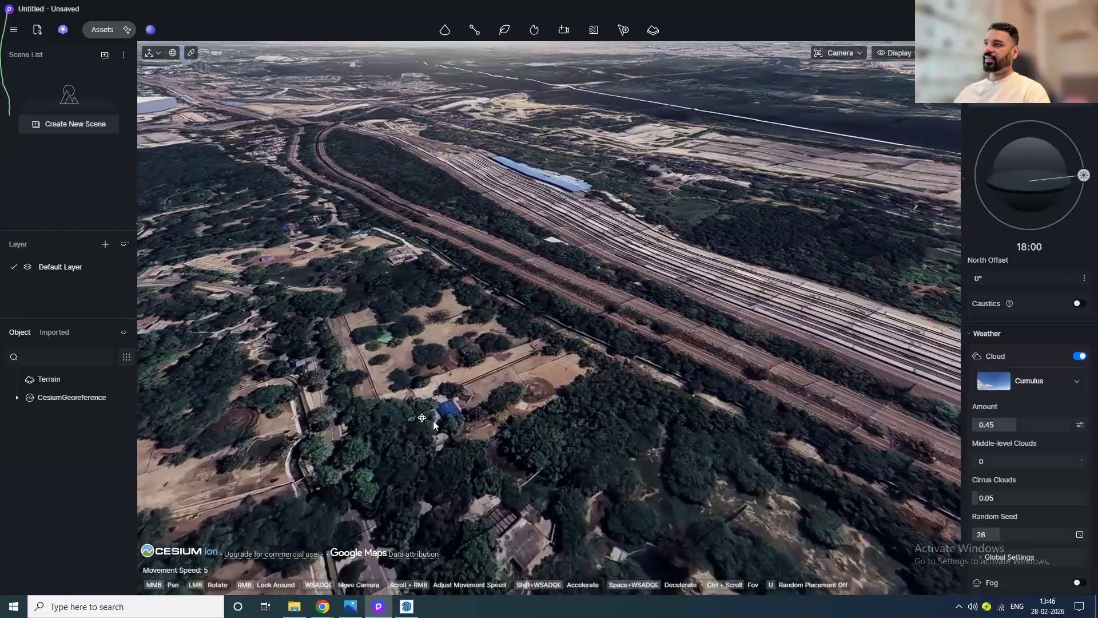
mouse_move(433, 420)
left_mouse_down()
mouse_move(566, 406)
mouse_move(477, 392)
mouse_move(405, 277)
mouse_move(422, 418)
mouse_move(492, 407)
left_mouse_up()
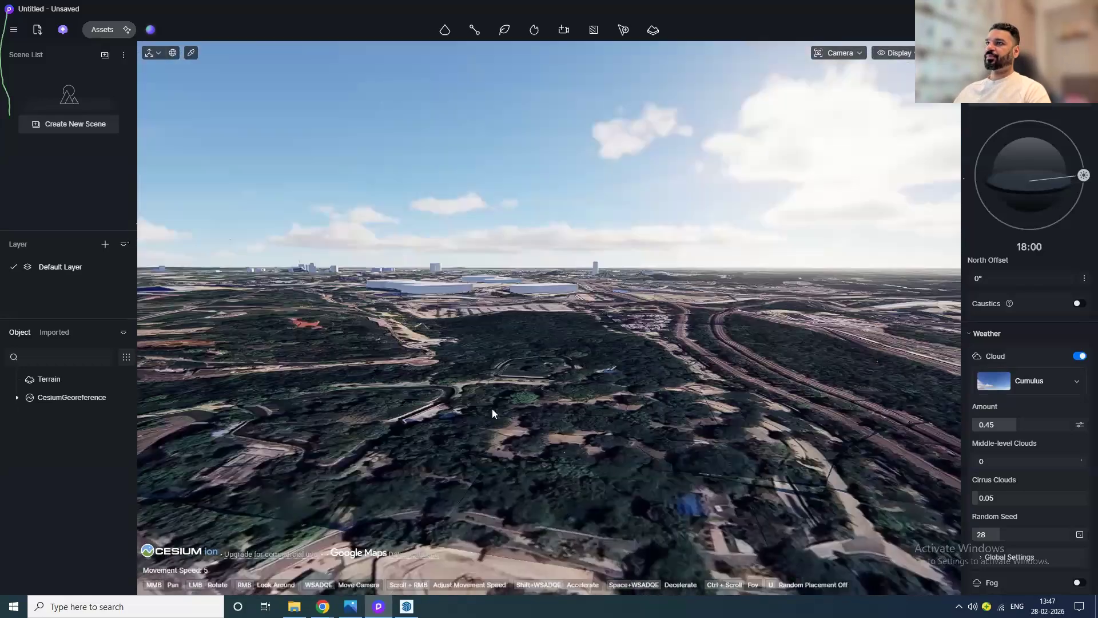
Step: Start a new project without saving the current one
left_click(13, 29)
mouse_move(144, 56)
left_click(201, 56)
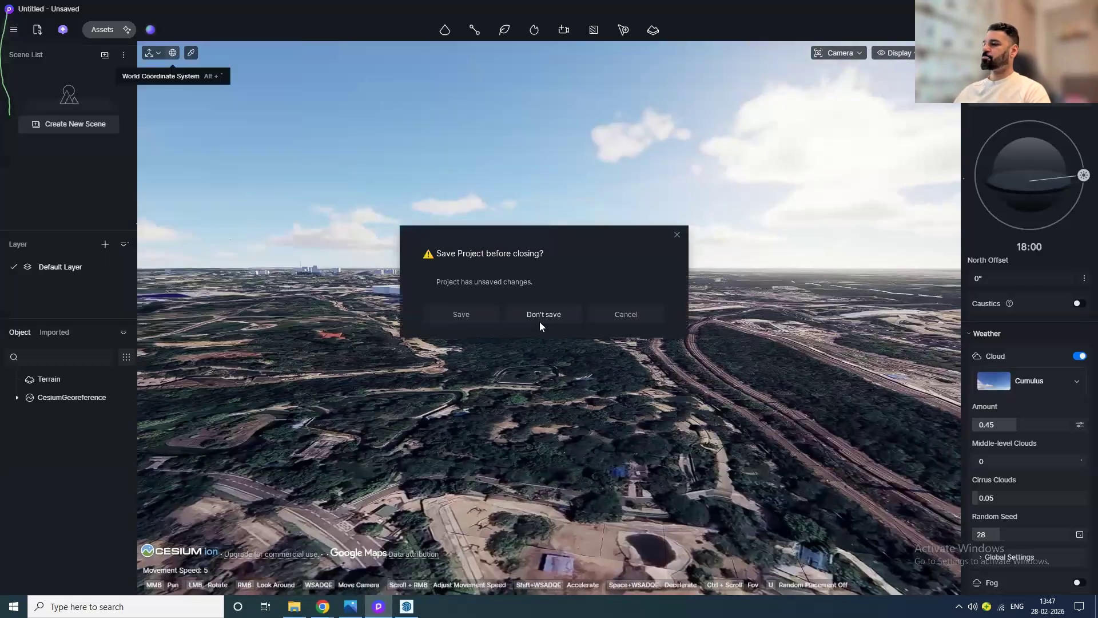
left_click(541, 320)
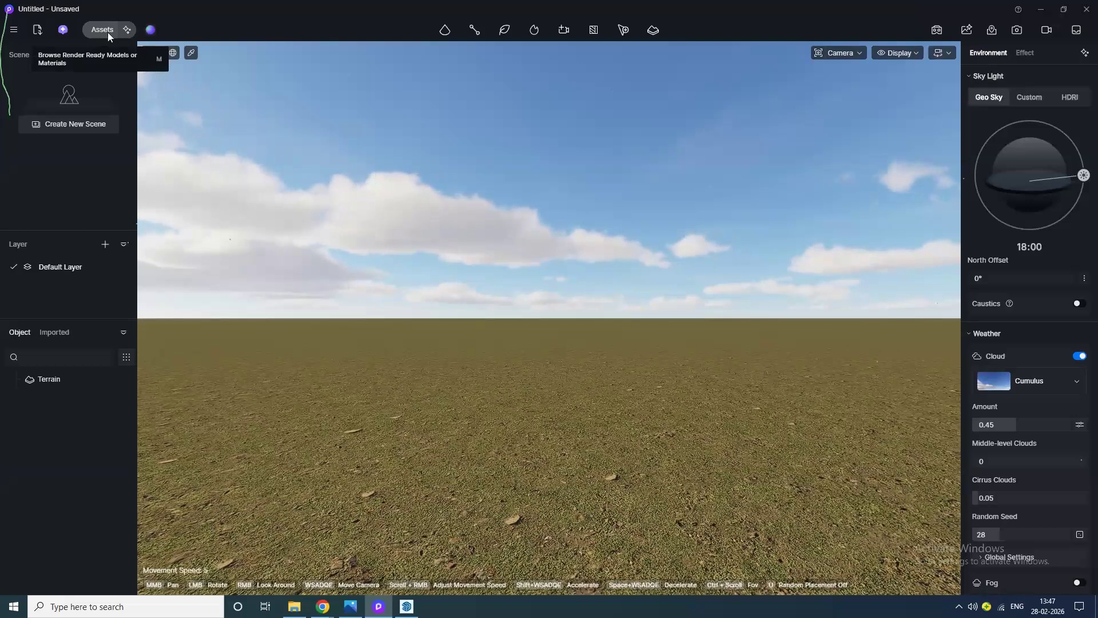
Step: Place an Oval basic model from the assets library and enlarge it to 500000 by 500000
left_click(97, 30)
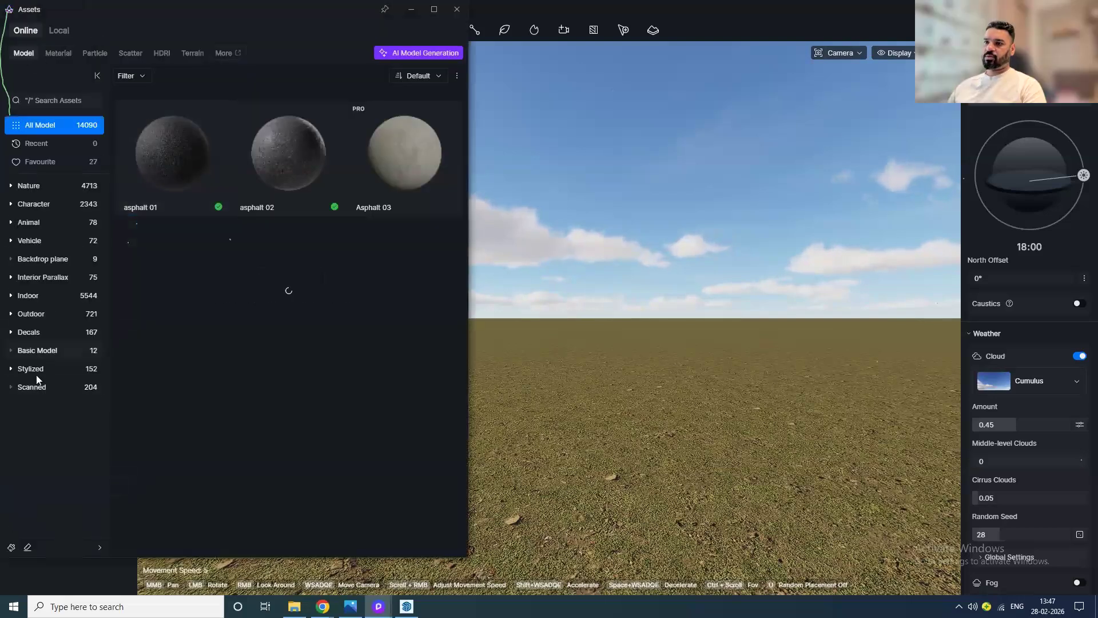
left_click(45, 353)
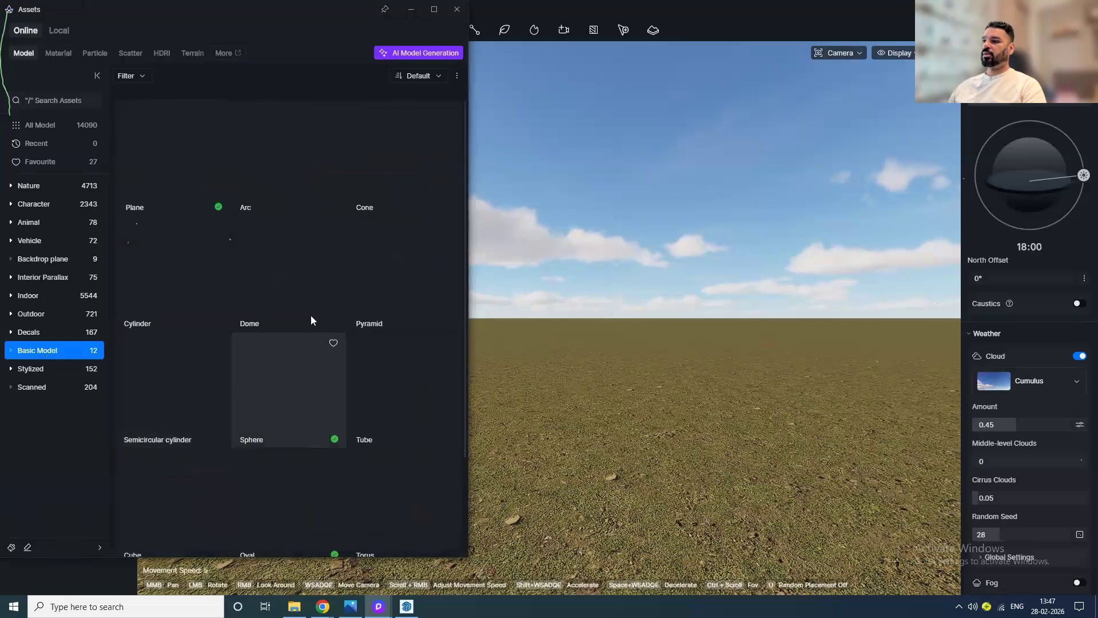
scroll(311, 319, "down", 1)
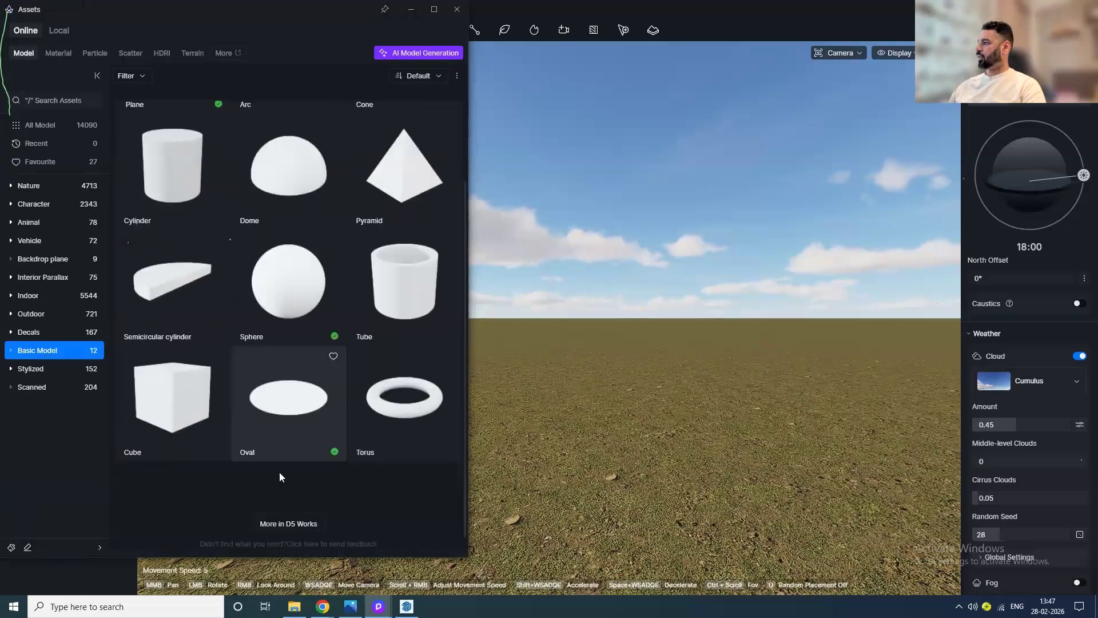
left_click(290, 435)
left_click(608, 388)
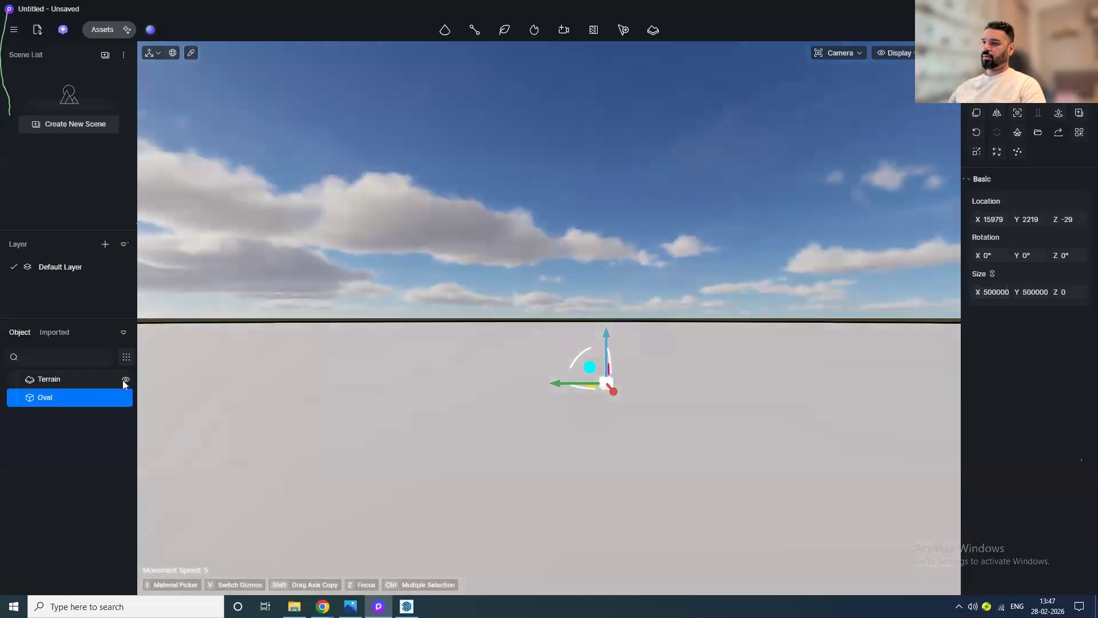
Step: Hide the terrain so only the oval remains visible
left_click(125, 380)
left_click(397, 362)
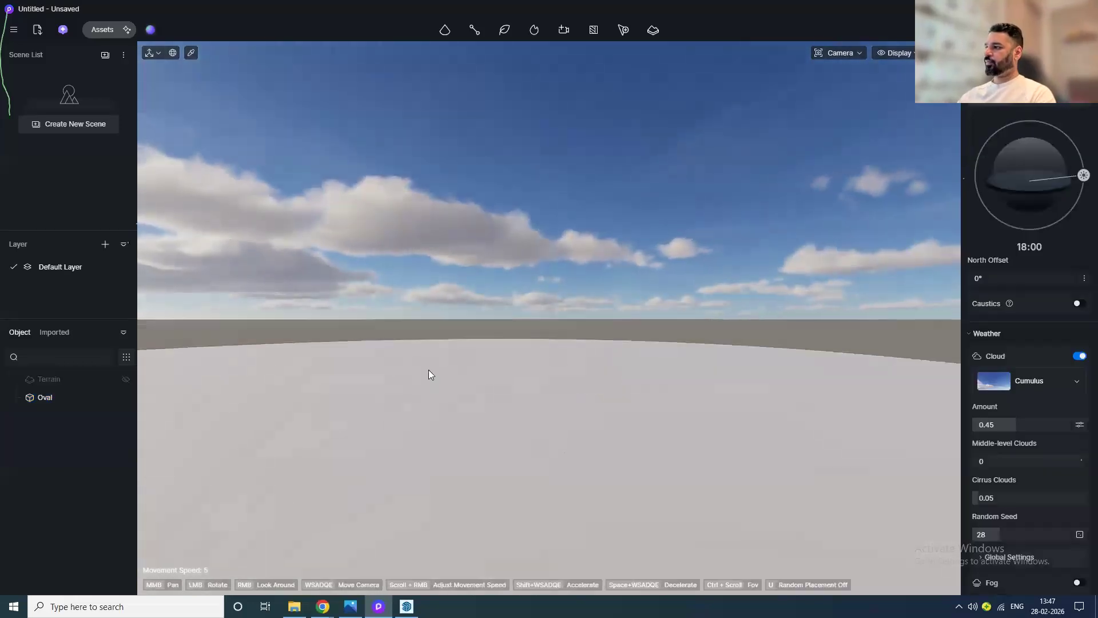
scroll(430, 371, "down", 5)
left_click_drag(463, 417, 499, 523)
middle_click_drag(499, 515, 492, 273)
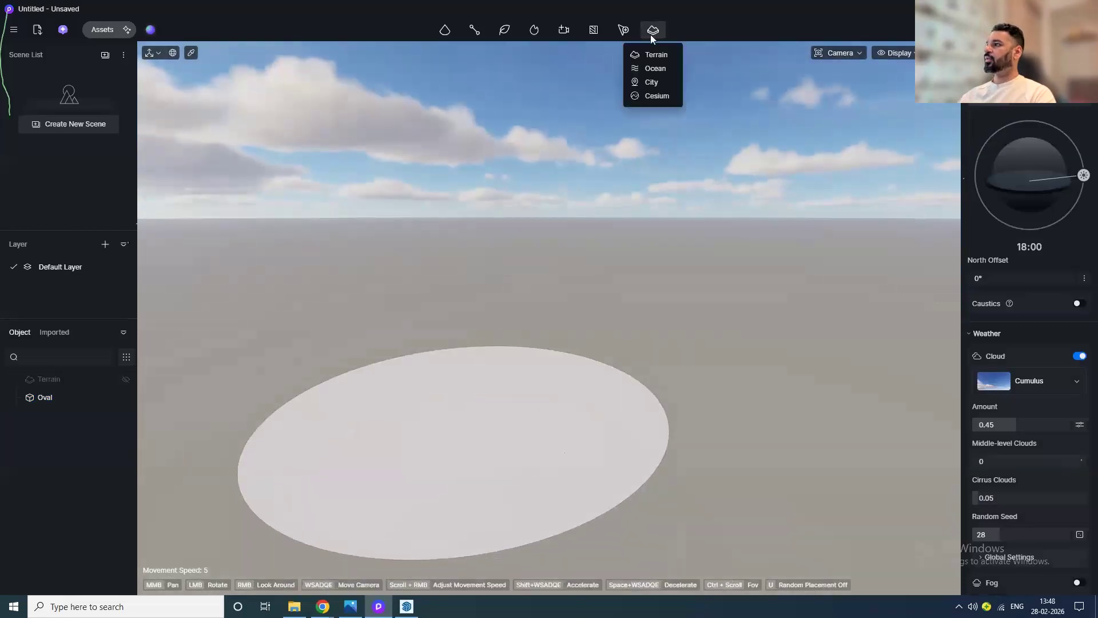
Step: Add an ocean to the scene and raise the oval above the water surface
left_click(656, 69)
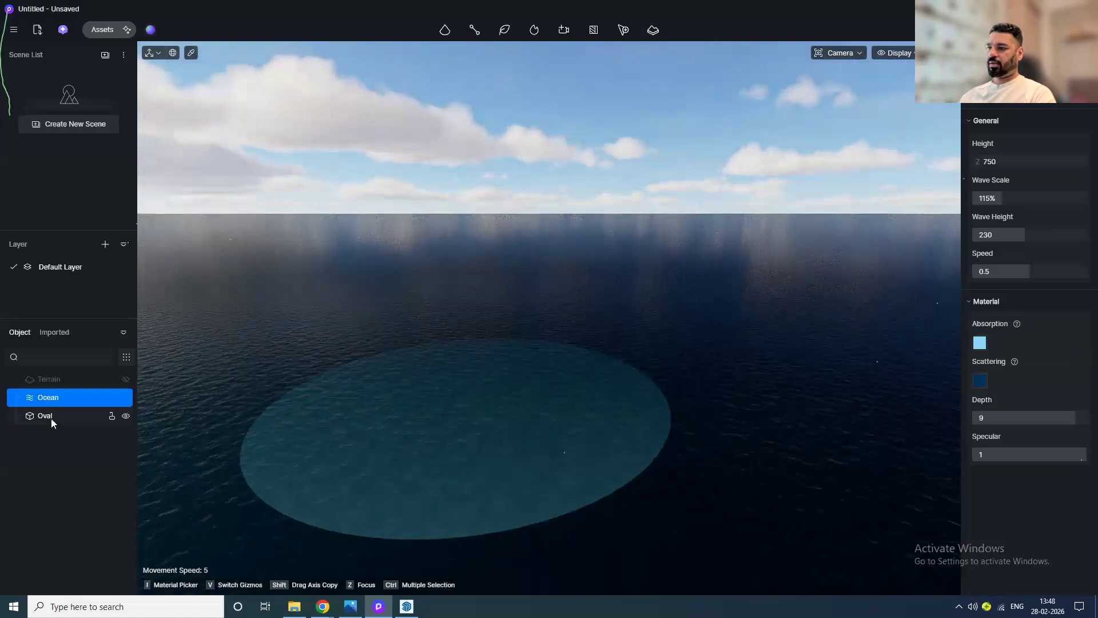
left_click_drag(471, 347, 469, 335)
scroll(473, 341, "up", 3)
middle_click_drag(469, 341, 357, 338)
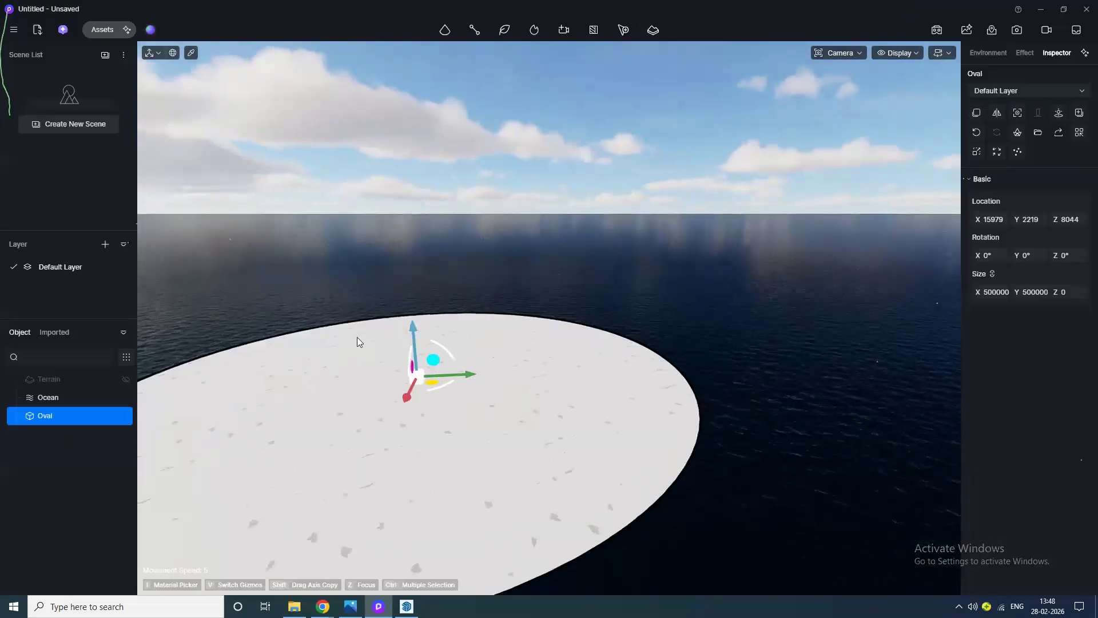
left_click_drag(414, 327, 414, 322)
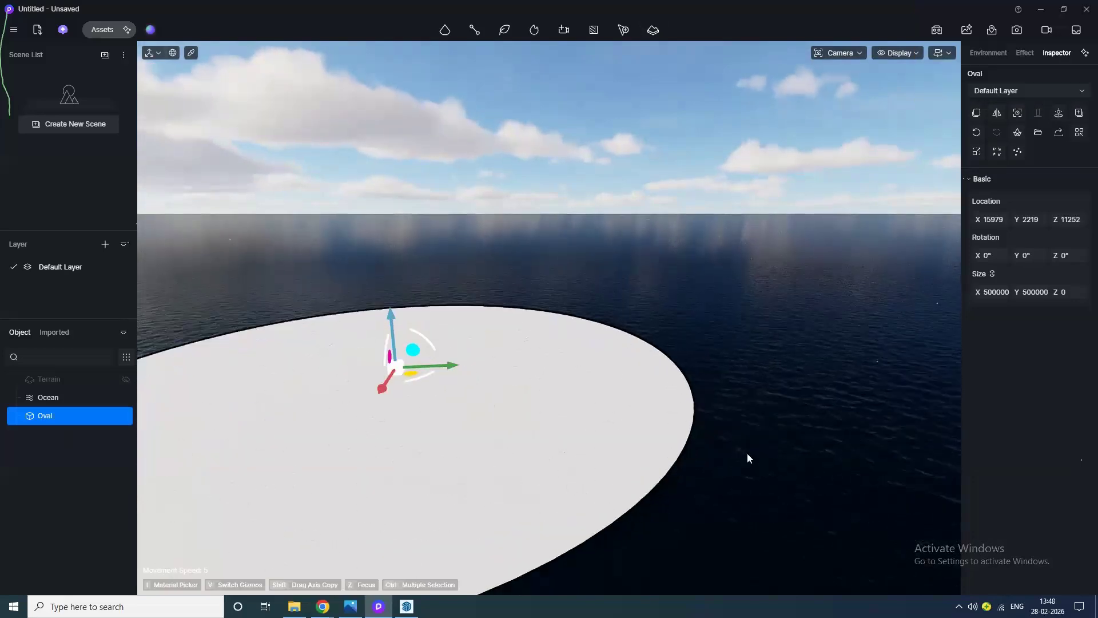
scroll(703, 413, "up", 3)
scroll(703, 414, "up", 5)
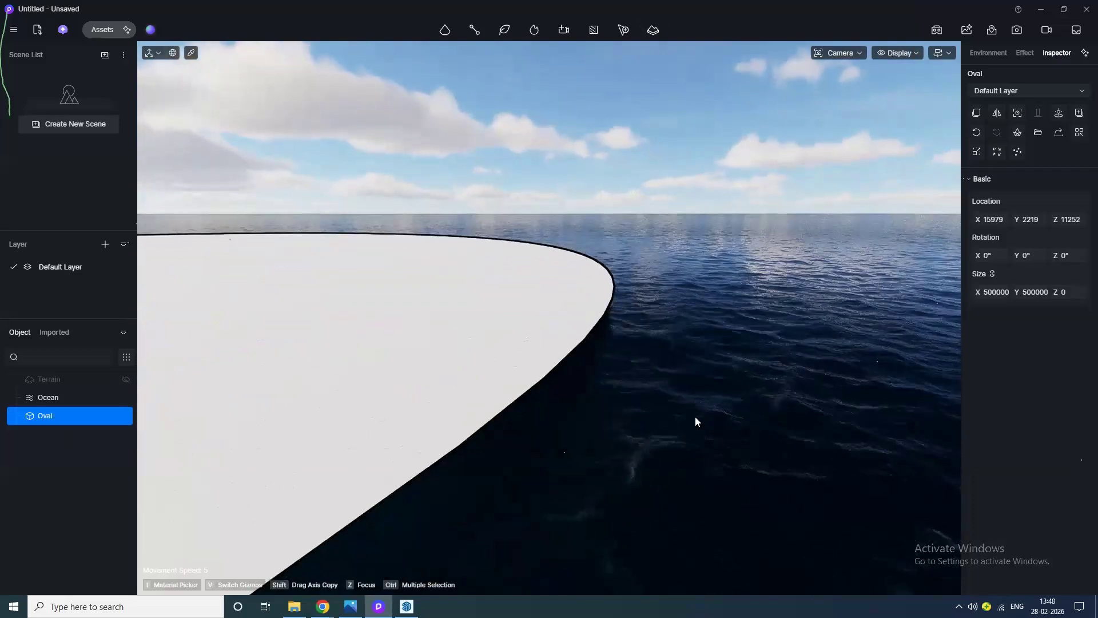
Step: Lower the oval slightly so it sits just above the water
scroll(290, 380, "down", 2)
middle_click_drag(290, 380, 518, 407)
scroll(518, 408, "down", 1)
middle_click_drag(177, 294, 299, 294)
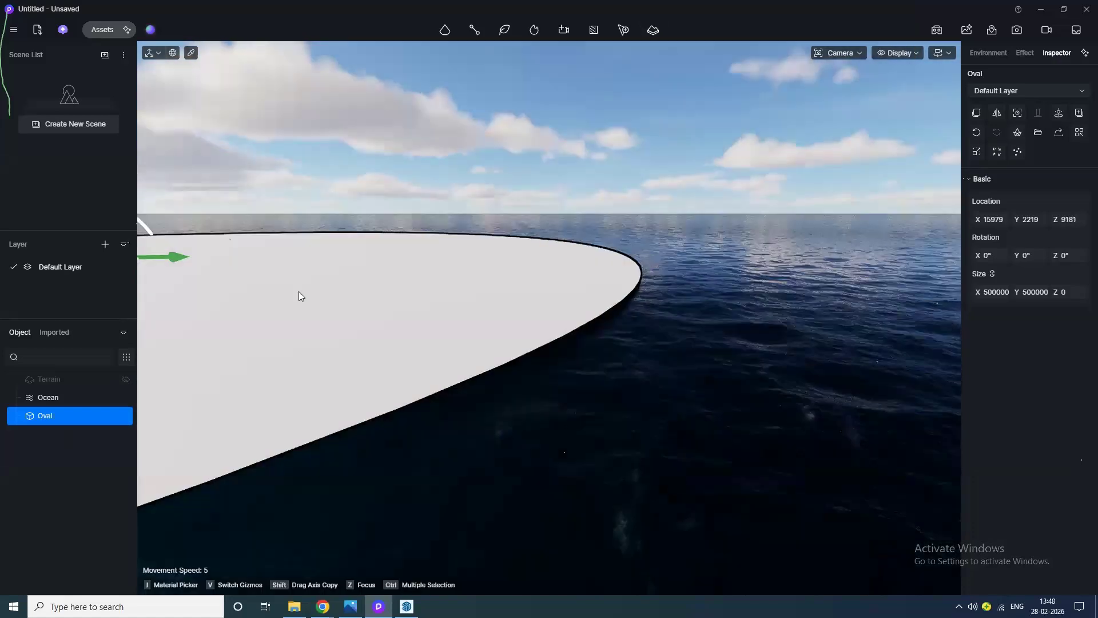
Step: Add the oval as the ocean's coastline anchor
left_click(48, 399)
scroll(642, 291, "up", 2)
middle_click_drag(644, 291, 682, 314)
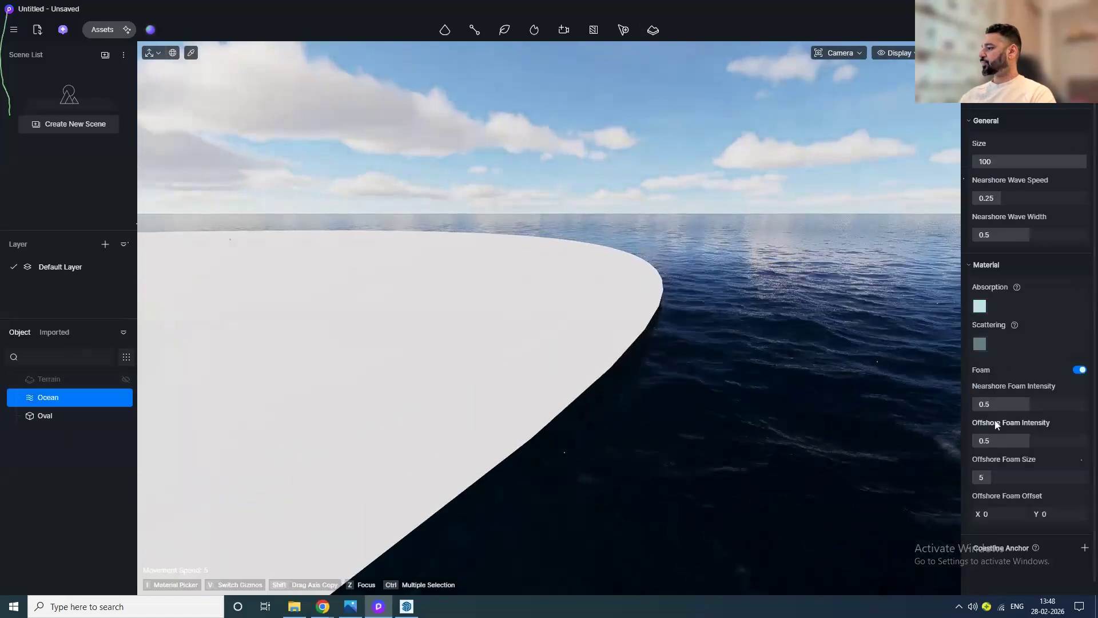
scroll(1018, 522, "down", 1)
left_click(1080, 537)
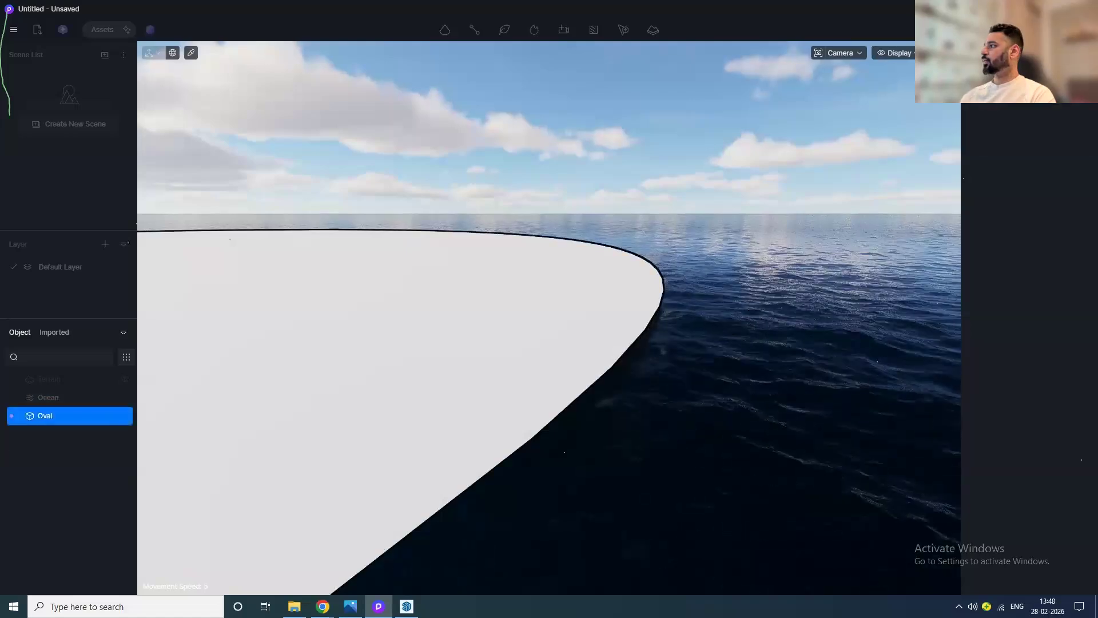
left_click(45, 415)
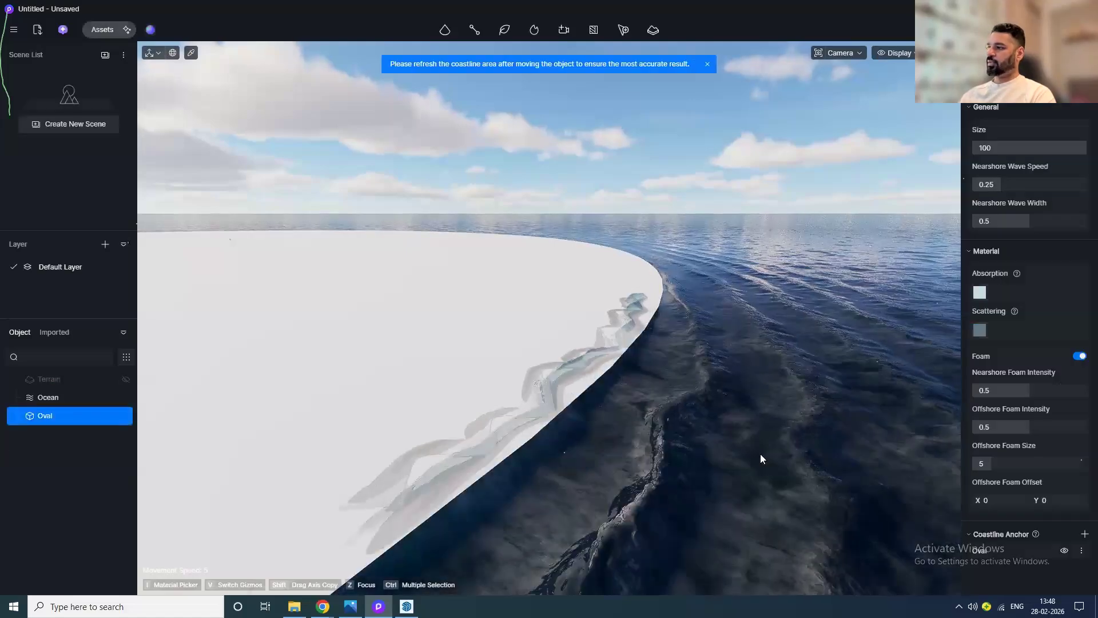
Step: Search the material library for sand and apply Gravel Sand 04 to the oval
middle_click_drag(701, 438, 652, 382)
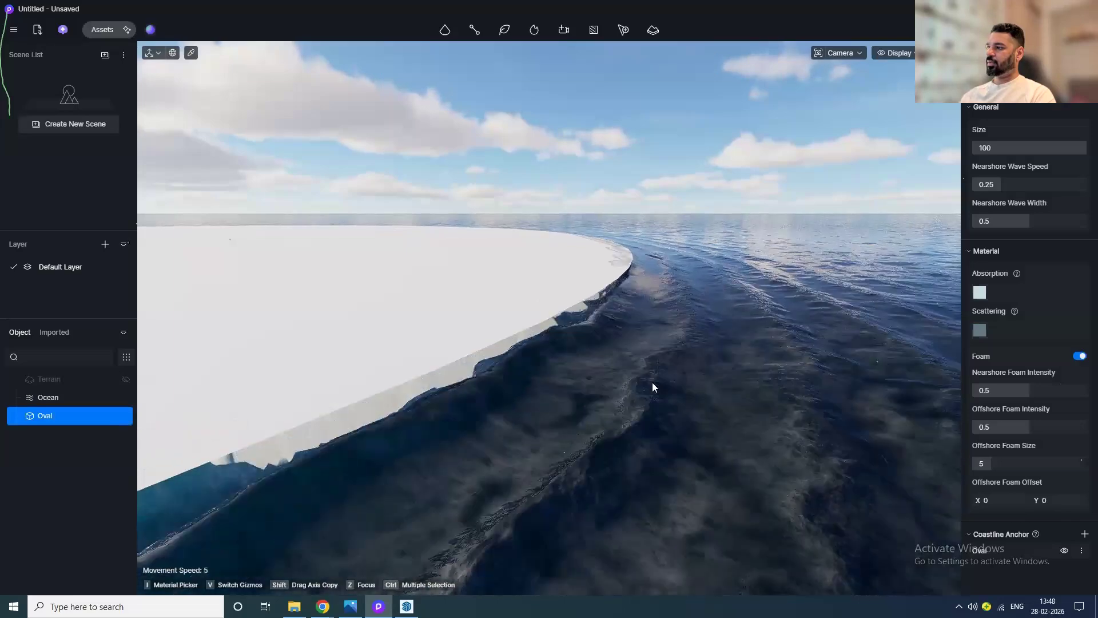
right_click_drag(595, 490, 693, 363)
middle_click_drag(472, 561, 708, 506)
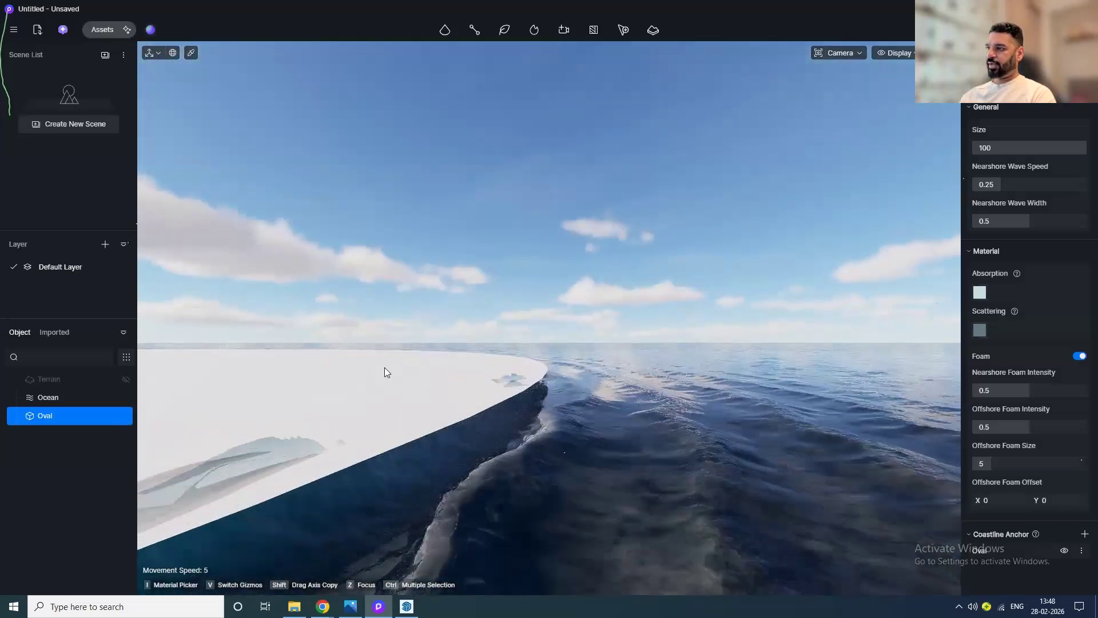
scroll(384, 367, "down", 2)
right_click_drag(385, 402, 419, 538)
middle_click_drag(589, 387, 646, 417)
left_click(102, 30)
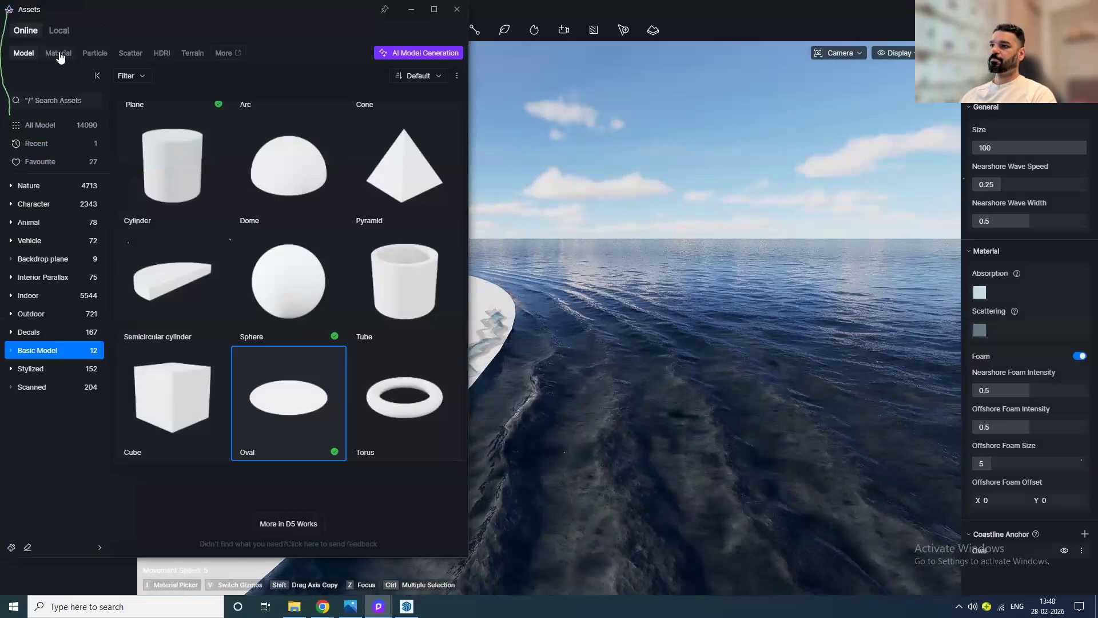
left_click(59, 55)
left_click(57, 101)
type("sand")
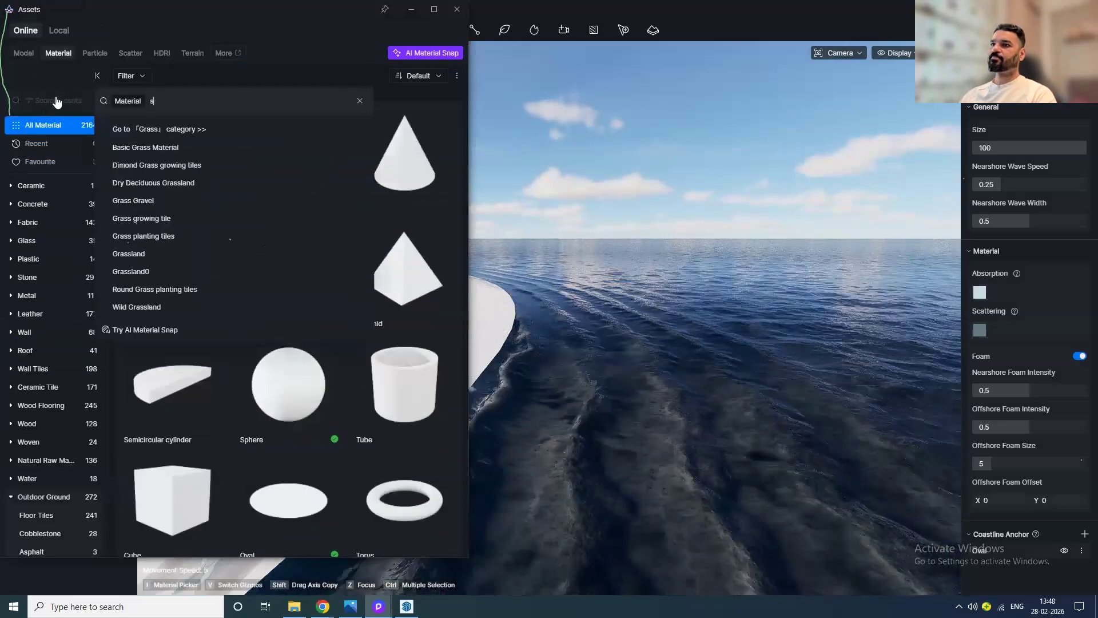
key("Return")
scroll(269, 389, "down", 2)
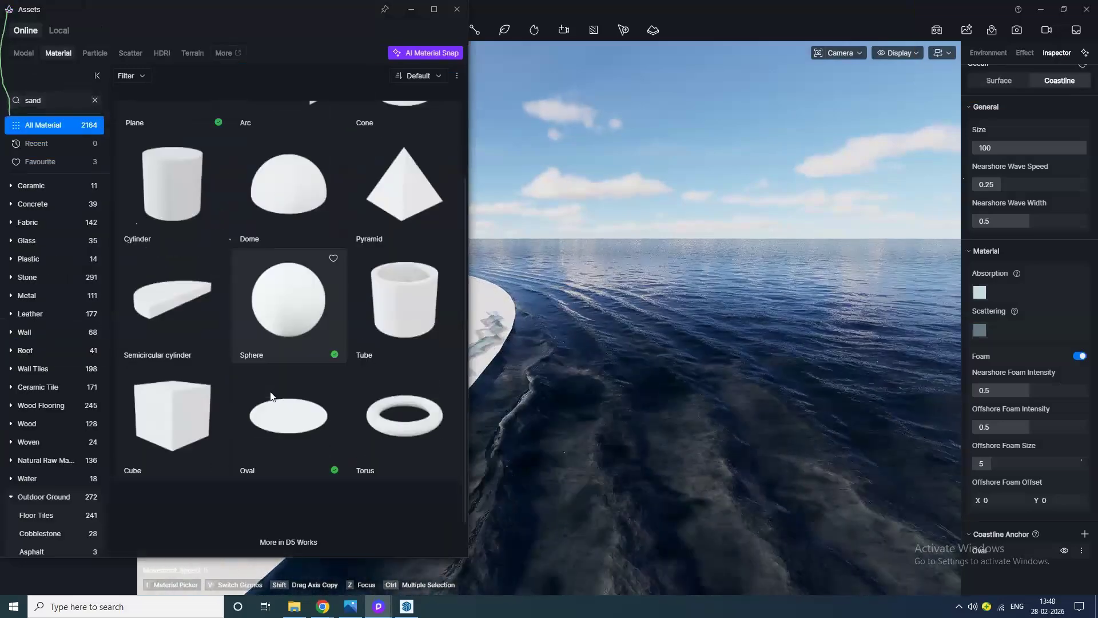
scroll(269, 389, "up", 2)
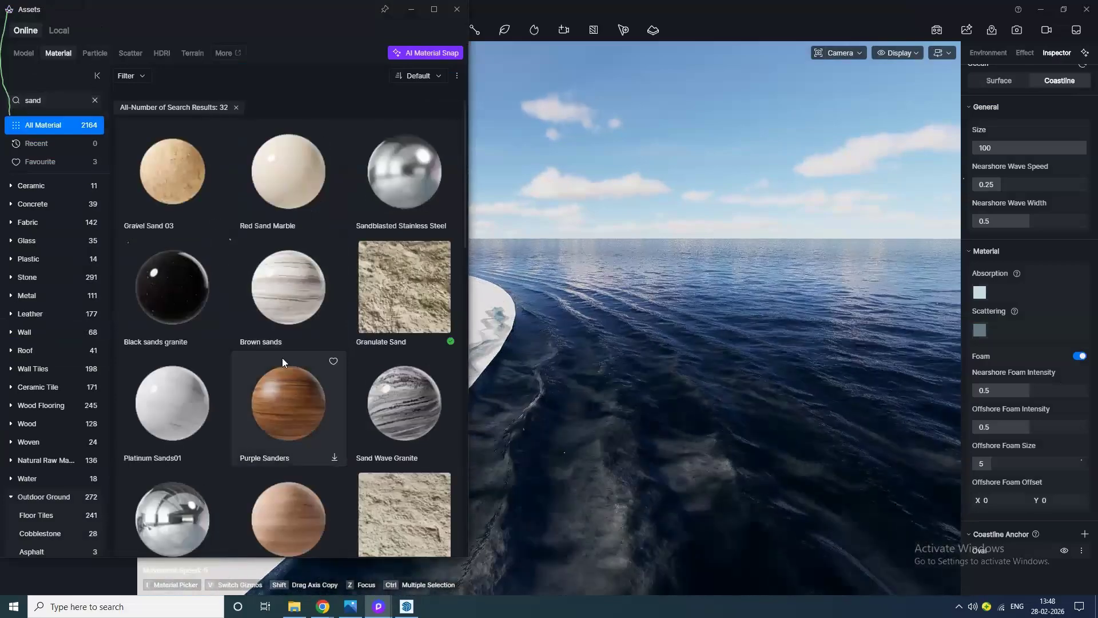
scroll(324, 370, "down", 5)
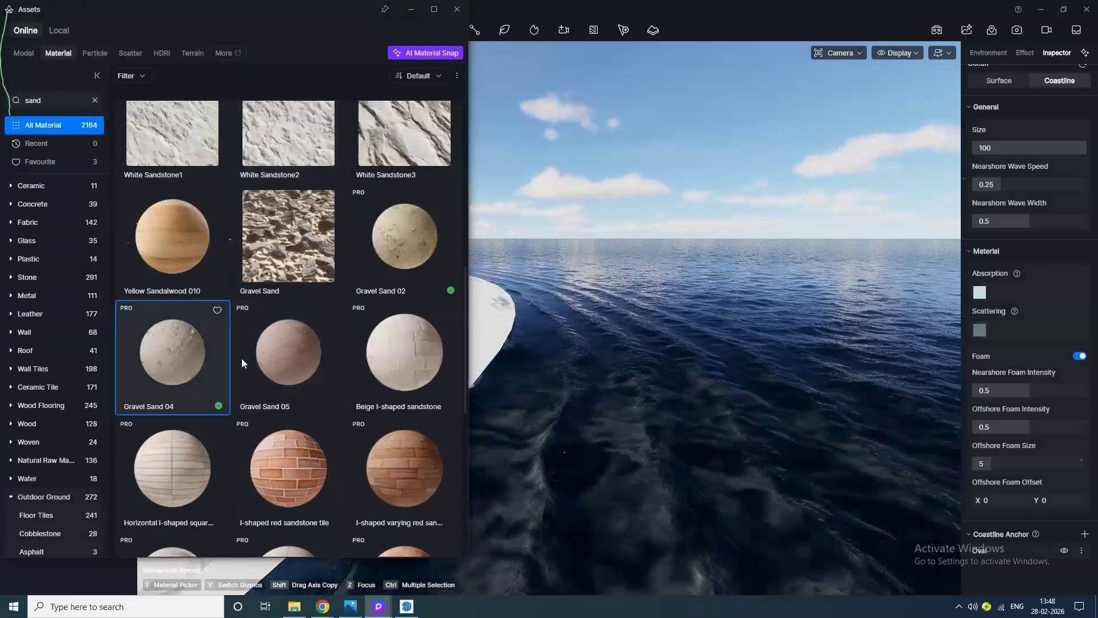
left_click(457, 9)
left_click(387, 356)
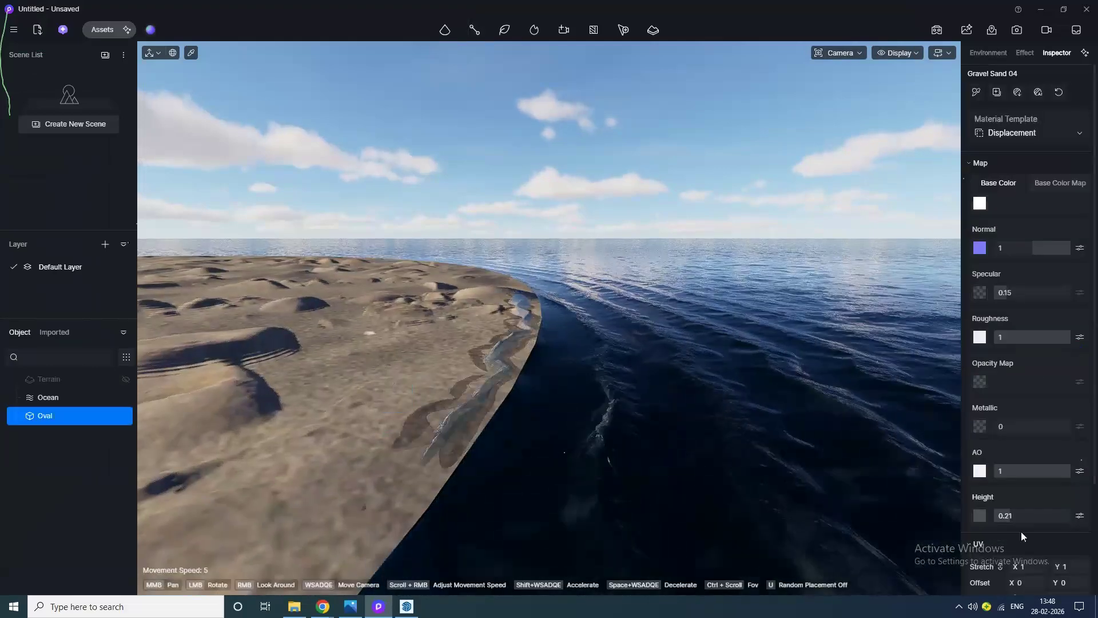
Step: Set the sand material's UV stretch to 8.29
scroll(1021, 531, "down", 2)
type("5")
key("Return")
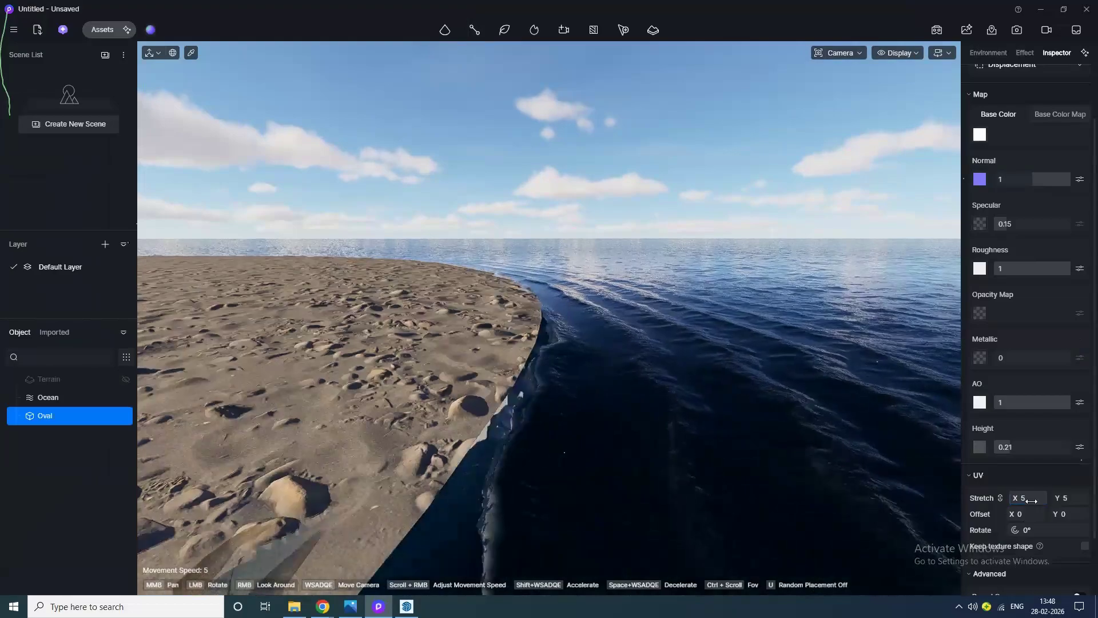
left_click_drag(1034, 500, 755, 502)
Step: Lower the oval's Z location to about 7591
middle_click_drag(703, 495, 579, 370)
mouse_move(544, 436)
left_mouse_down()
mouse_move(555, 383)
mouse_move(613, 286)
left_mouse_up()
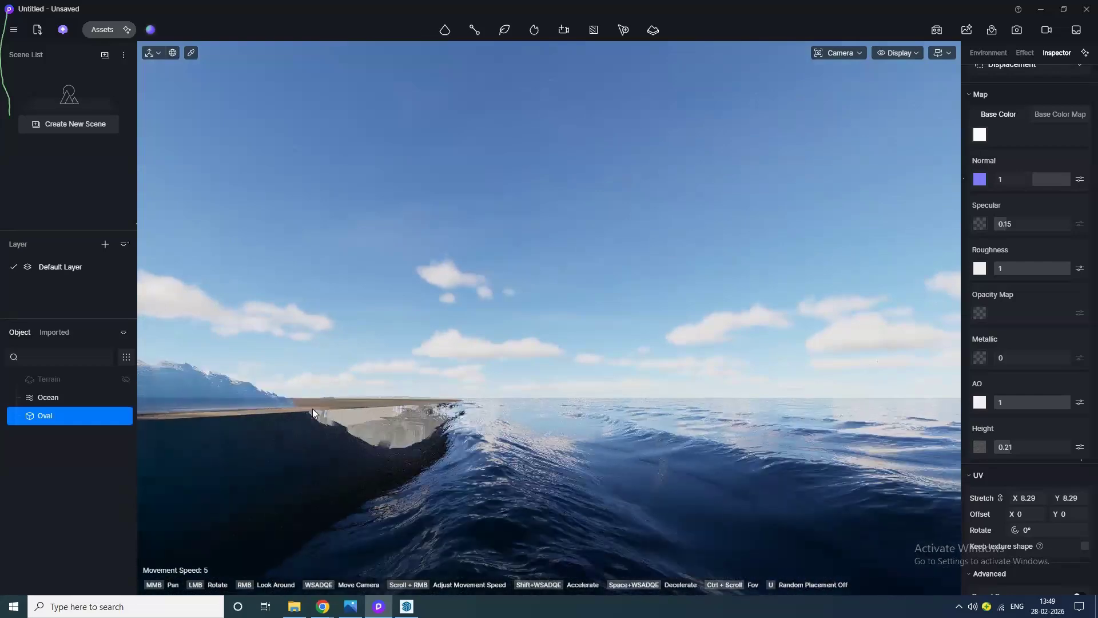
left_click(360, 412)
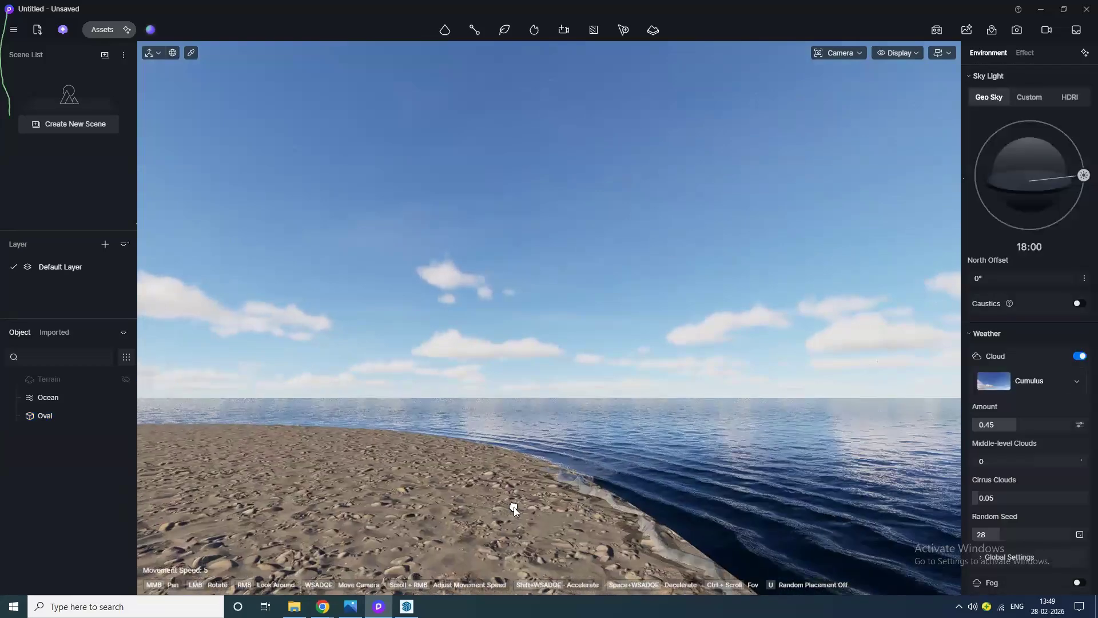
left_click(59, 414)
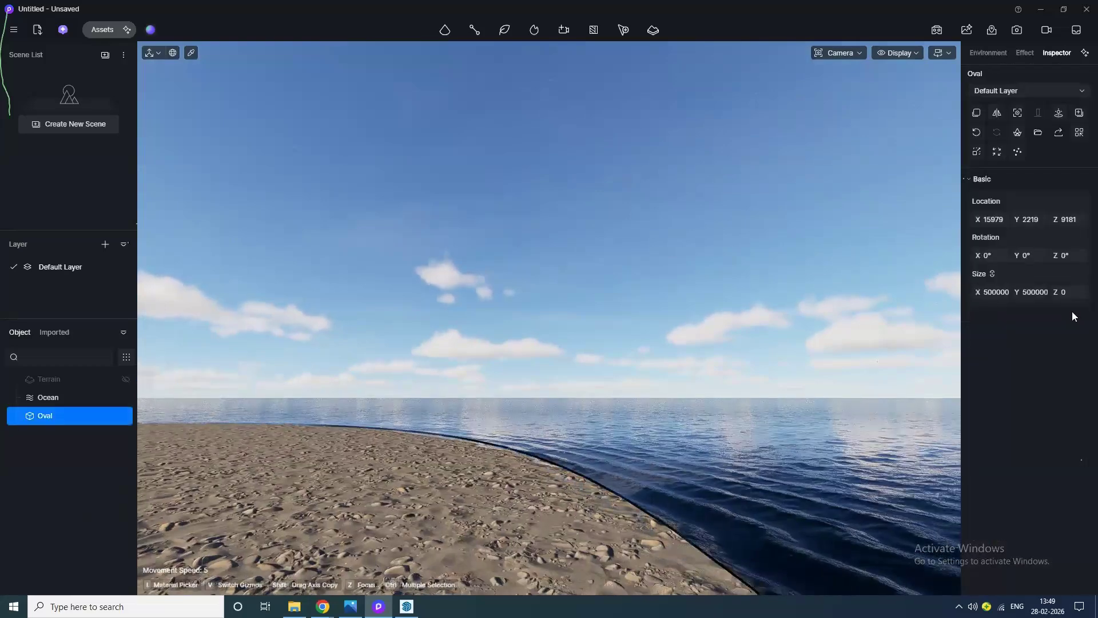
left_click_drag(1068, 220, 1035, 220)
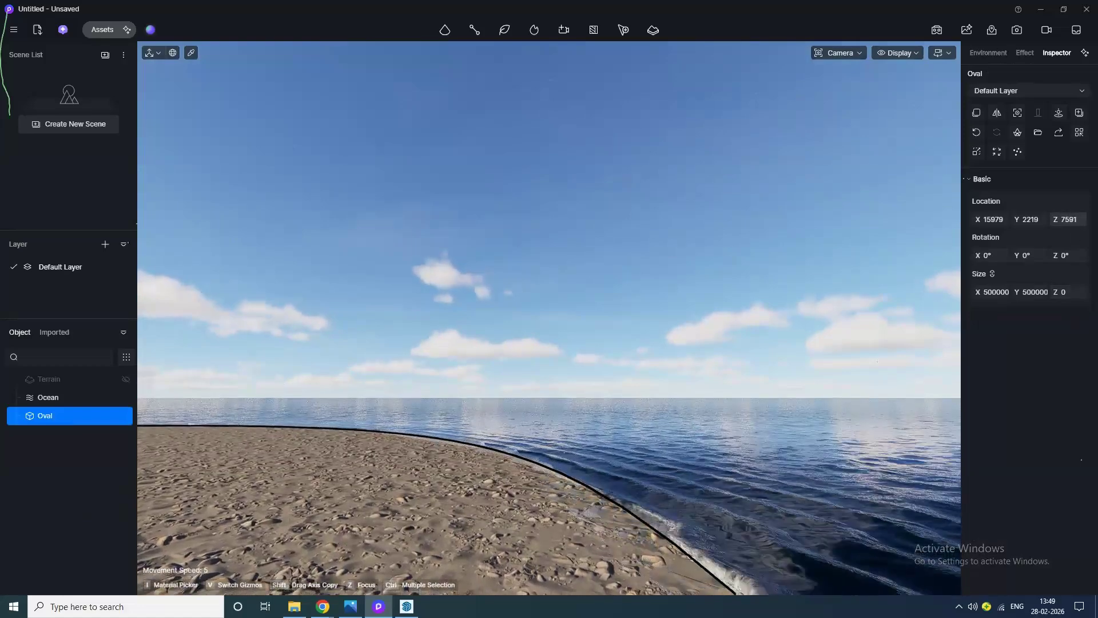
Step: Set the ocean's nearshore wave speed to 0.62
left_click(34, 397)
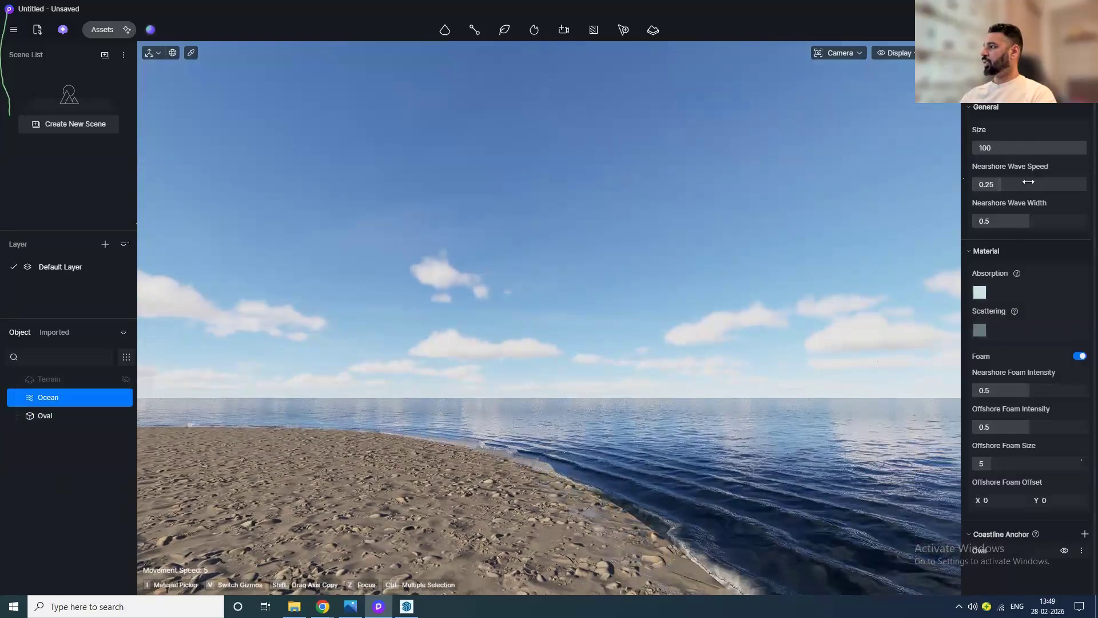
left_click_drag(1003, 189, 1044, 189)
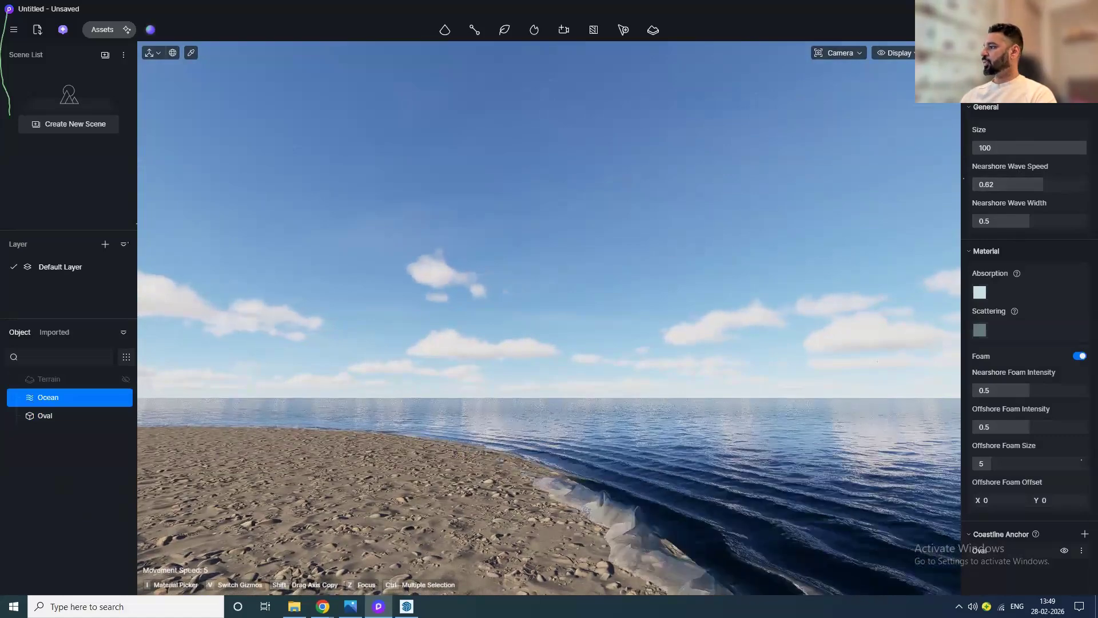
Step: Switch the sky's cloud preset to Stratocumulus
left_click(985, 54)
left_click(1052, 389)
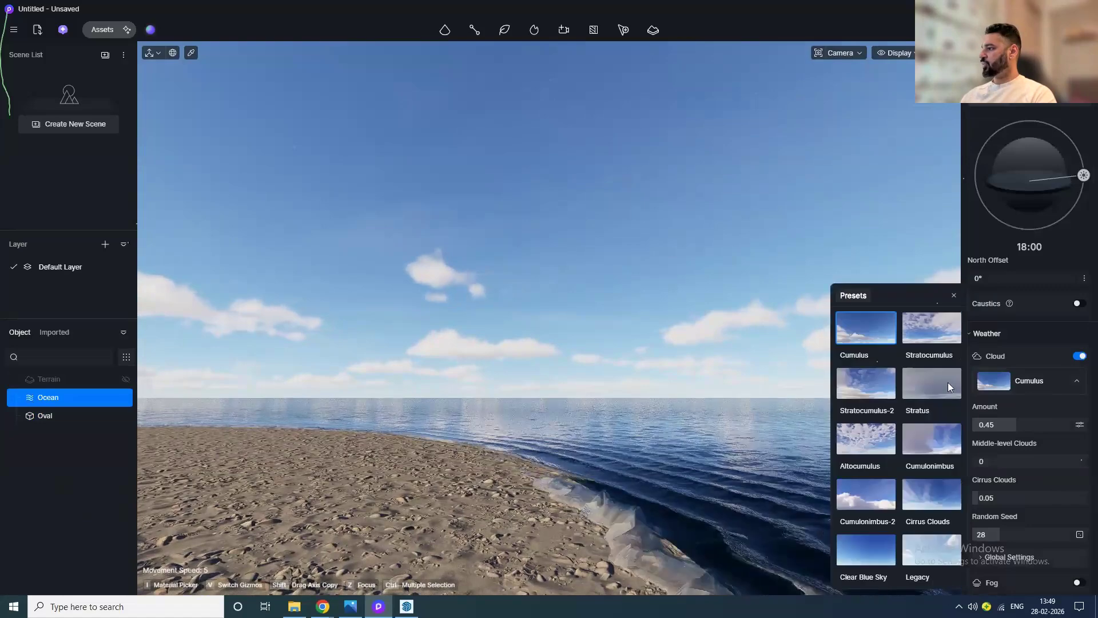
left_click(935, 343)
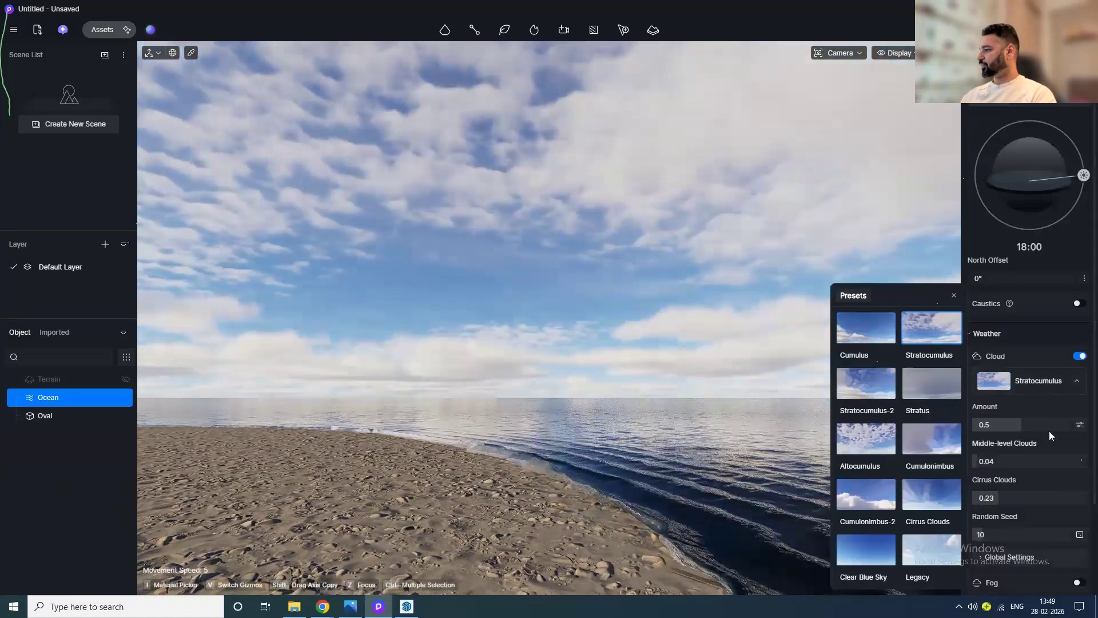
Step: Set the cloud global settings to height 0.76 and speed 0.97
left_click(1054, 404)
scroll(1052, 487, "down", 2)
left_click(1038, 452)
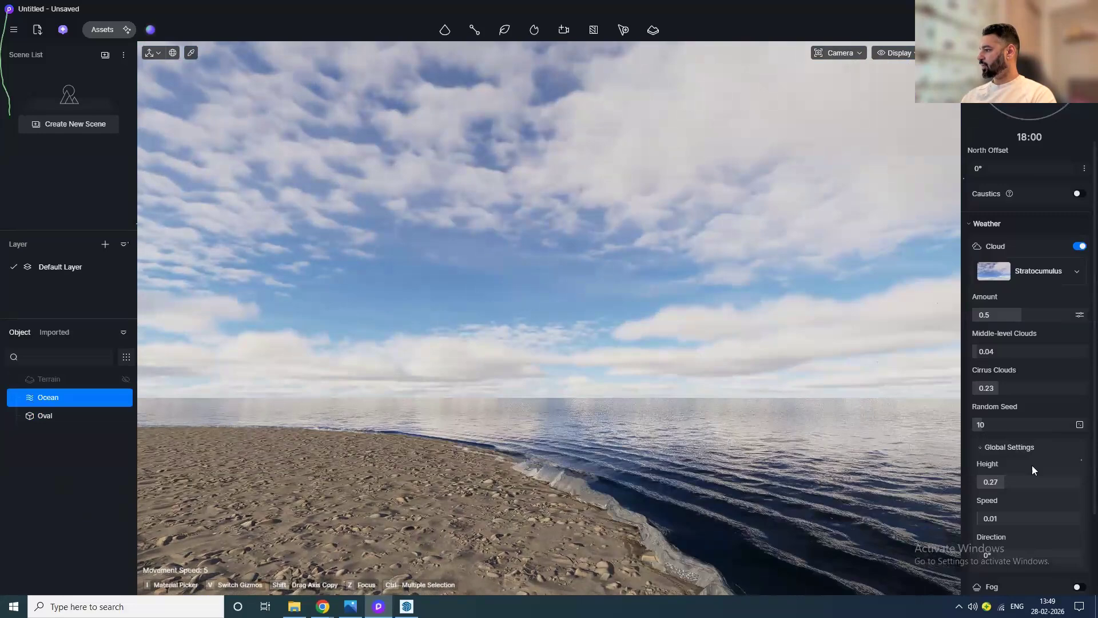
left_click_drag(1014, 516, 1079, 517)
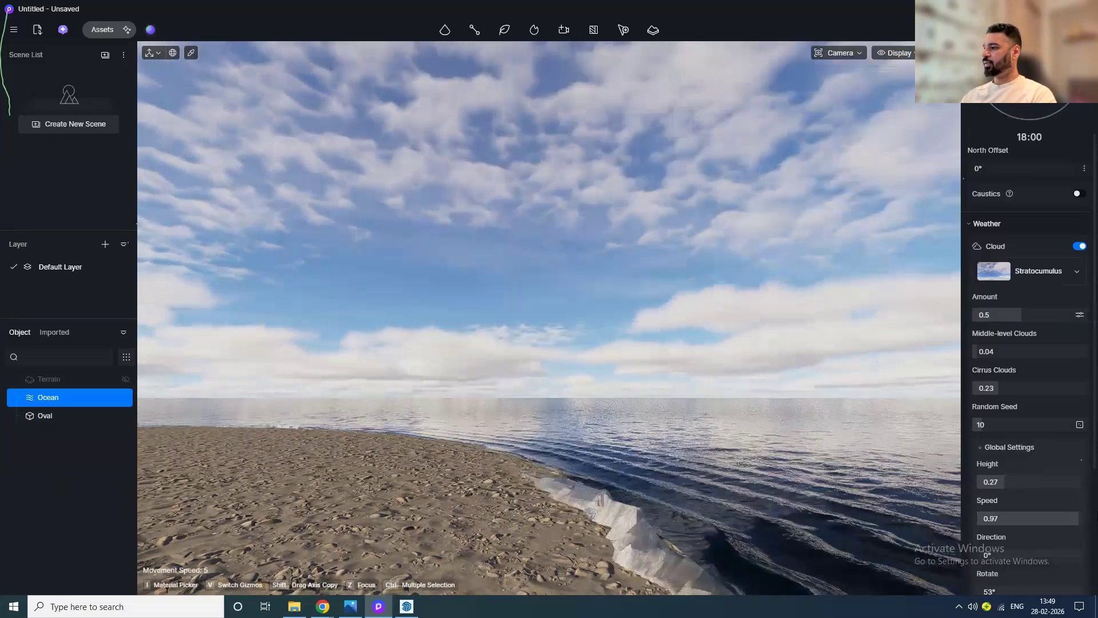
middle_click_drag(706, 448, 695, 424)
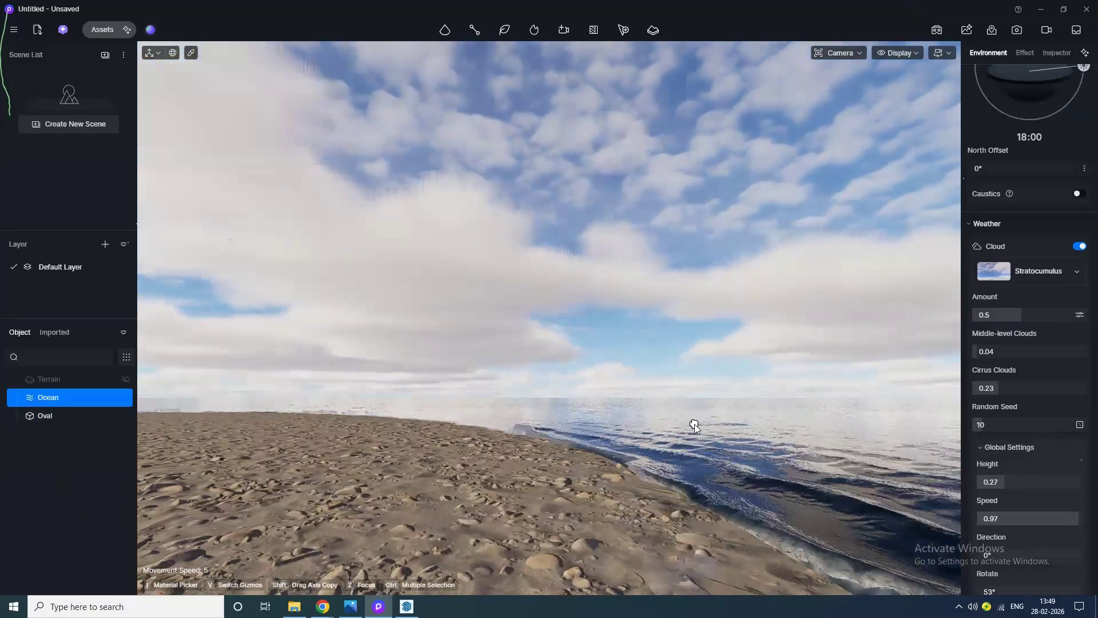
left_click_drag(1045, 485, 1056, 482)
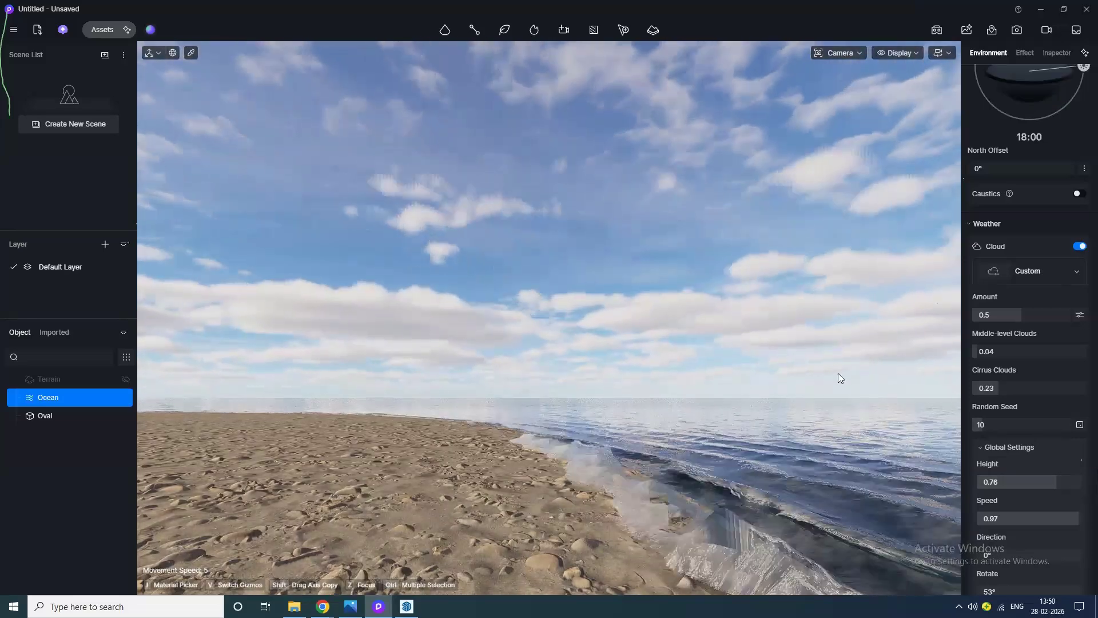
Step: Search the material library for water and apply Blue pool water ripple 01 to the oval
middle_click_drag(496, 466, 582, 448)
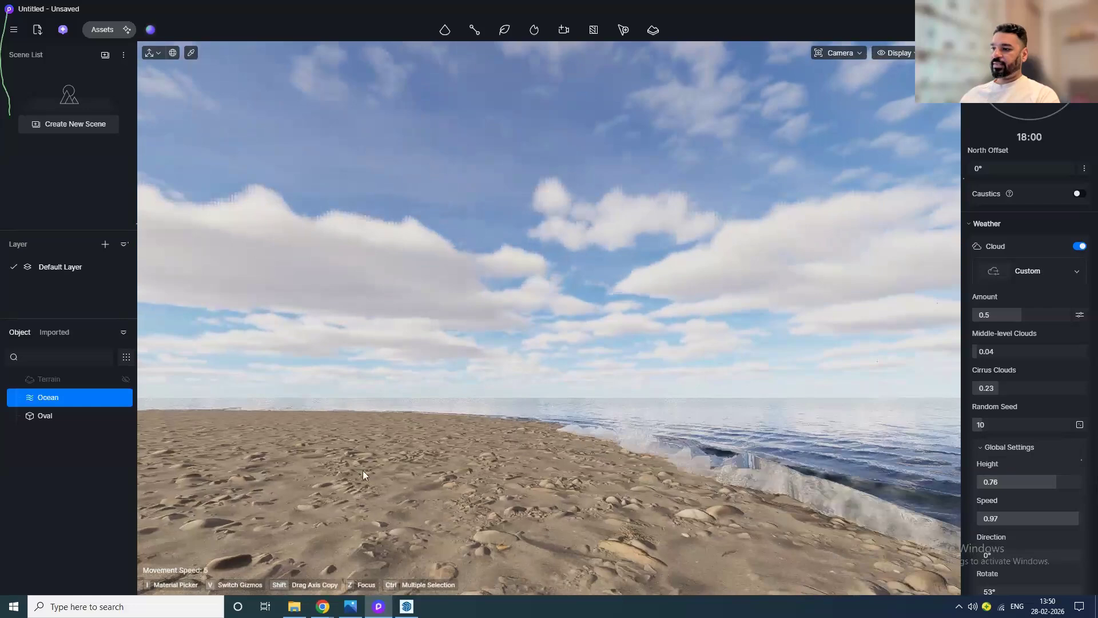
left_click(362, 470)
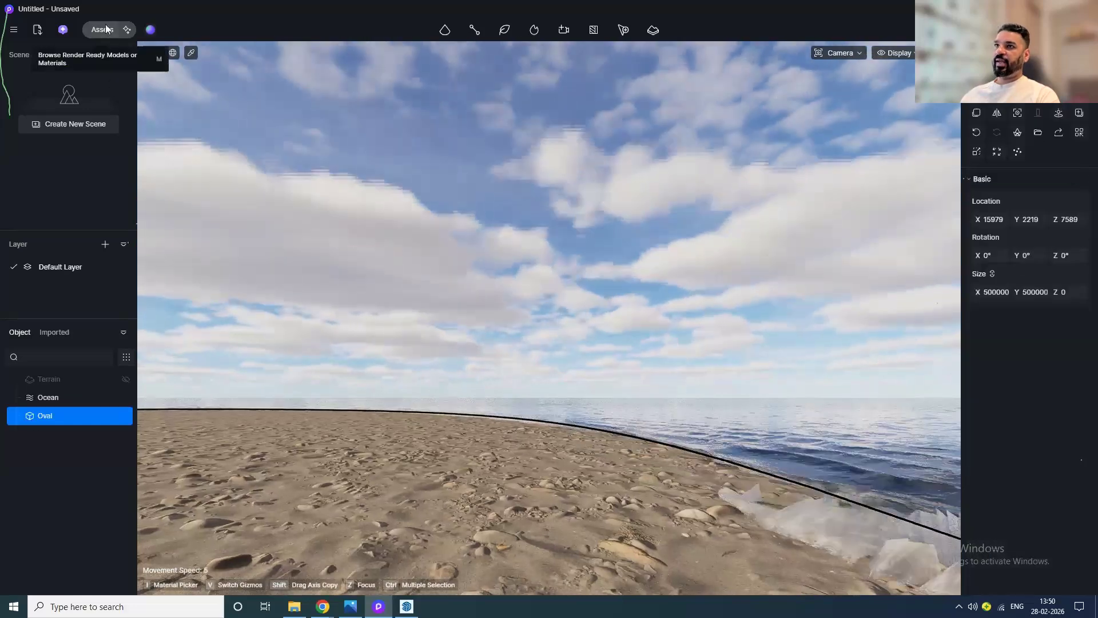
left_click(102, 29)
left_click(40, 102)
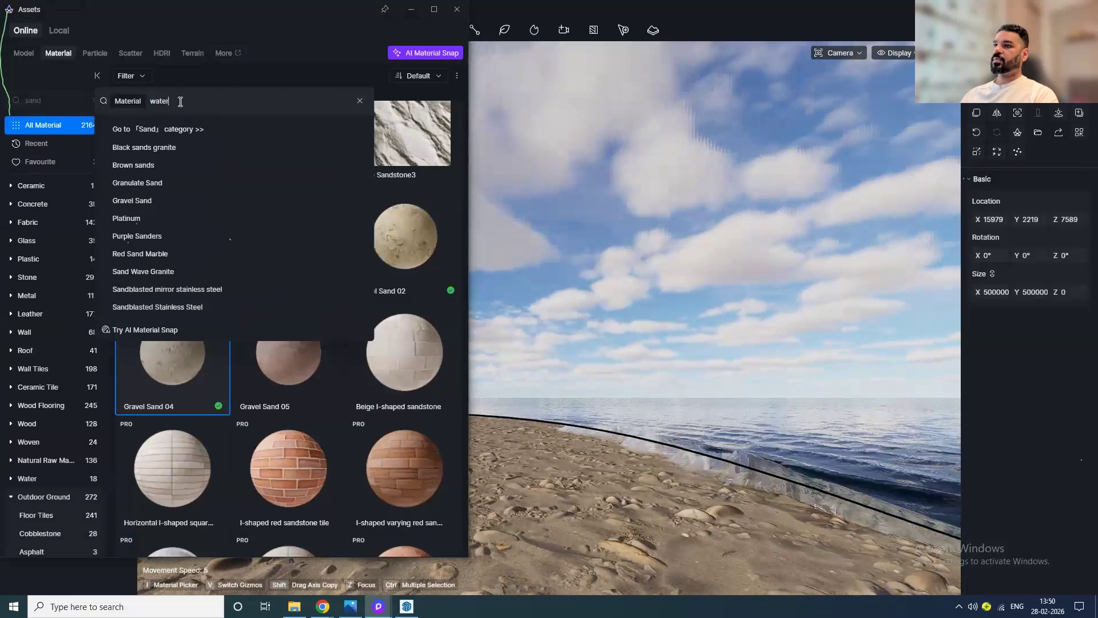
type("water")
key("Return")
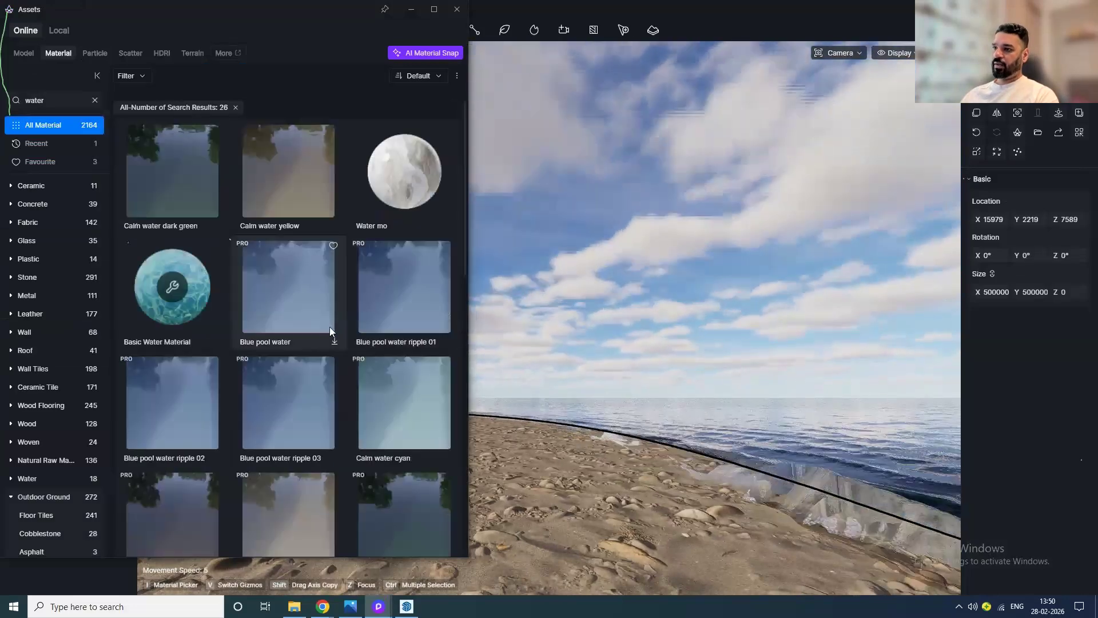
scroll(321, 329, "down", 1)
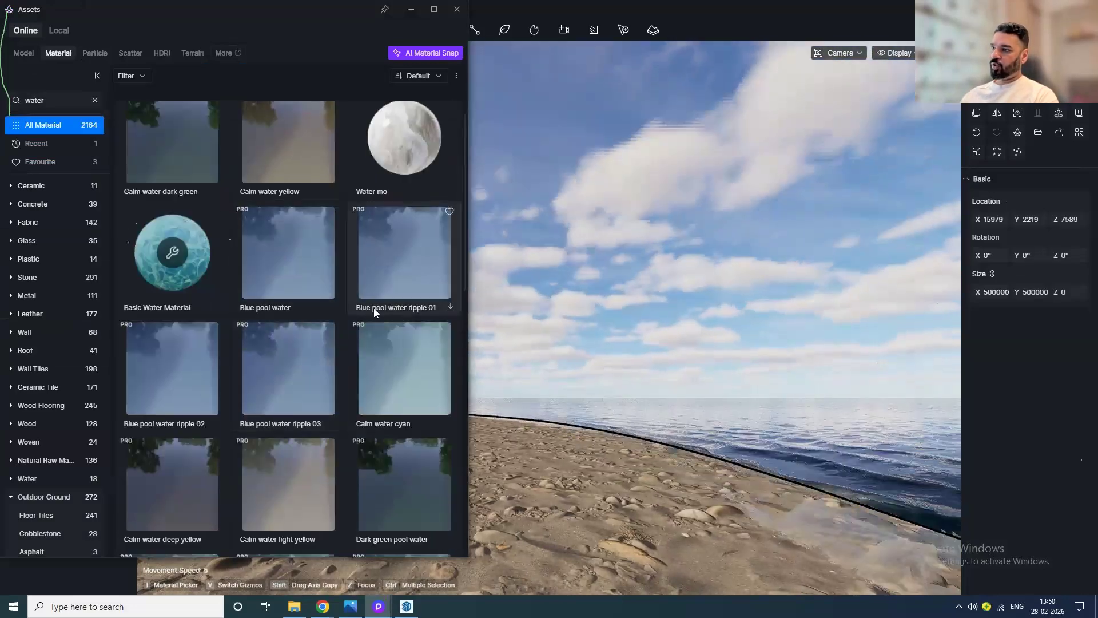
left_click(413, 289)
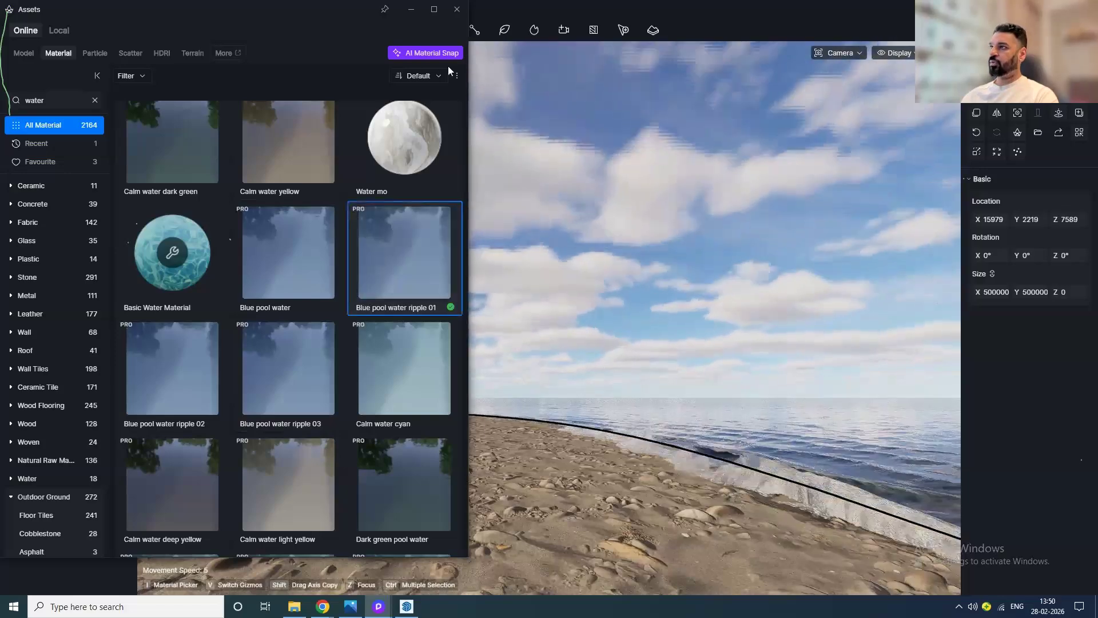
left_click(457, 9)
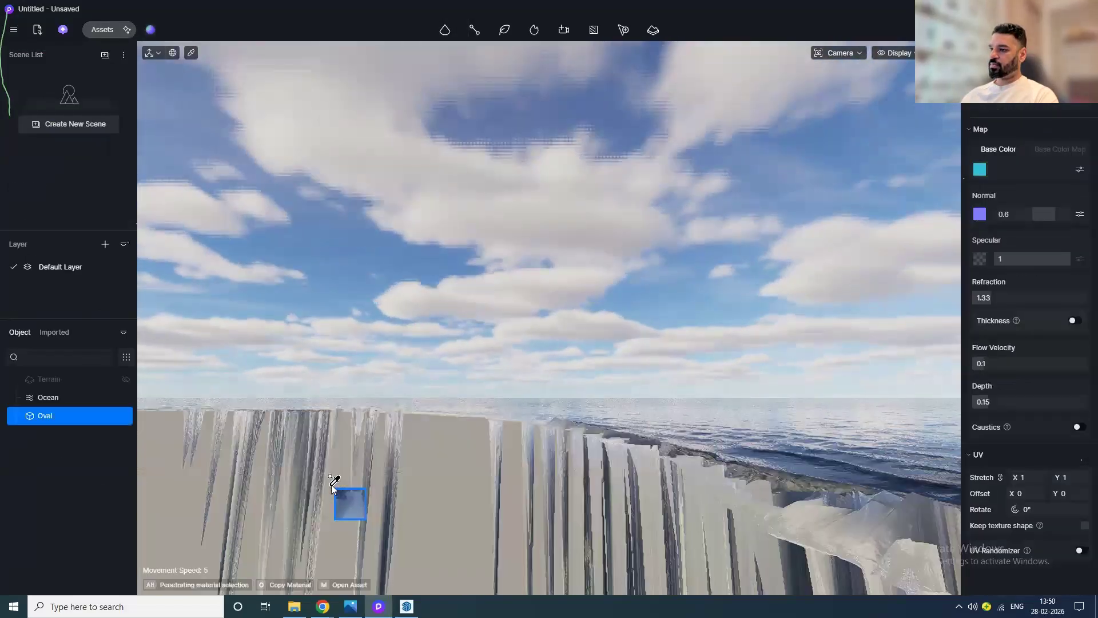
left_click(332, 485)
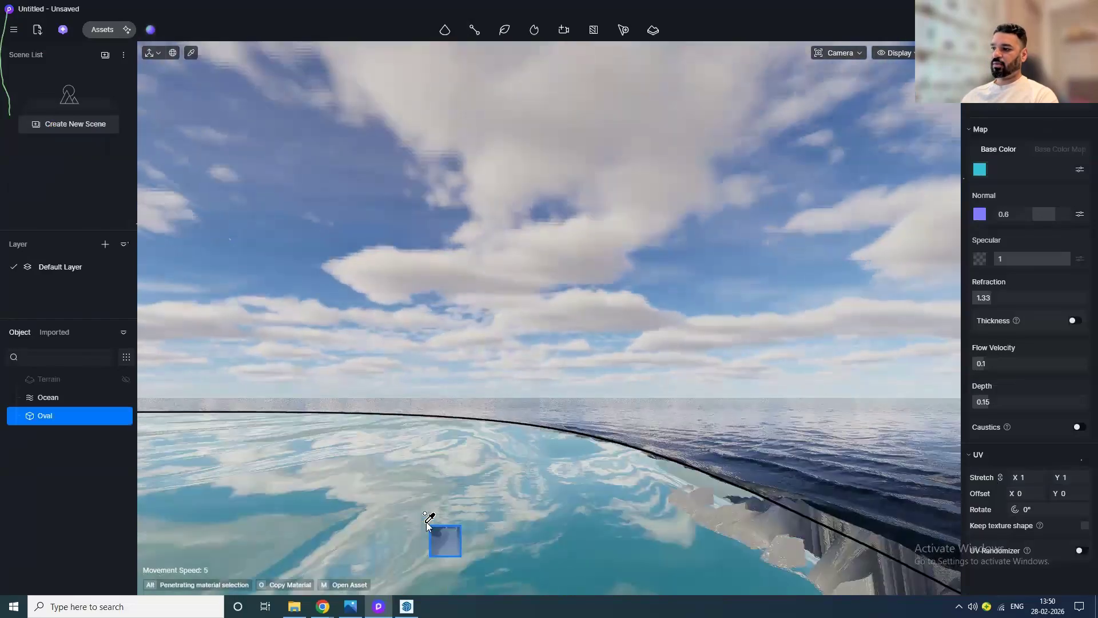
Step: Set the water material's UV stretch to 5
left_click(1029, 479)
type("5")
key("Return")
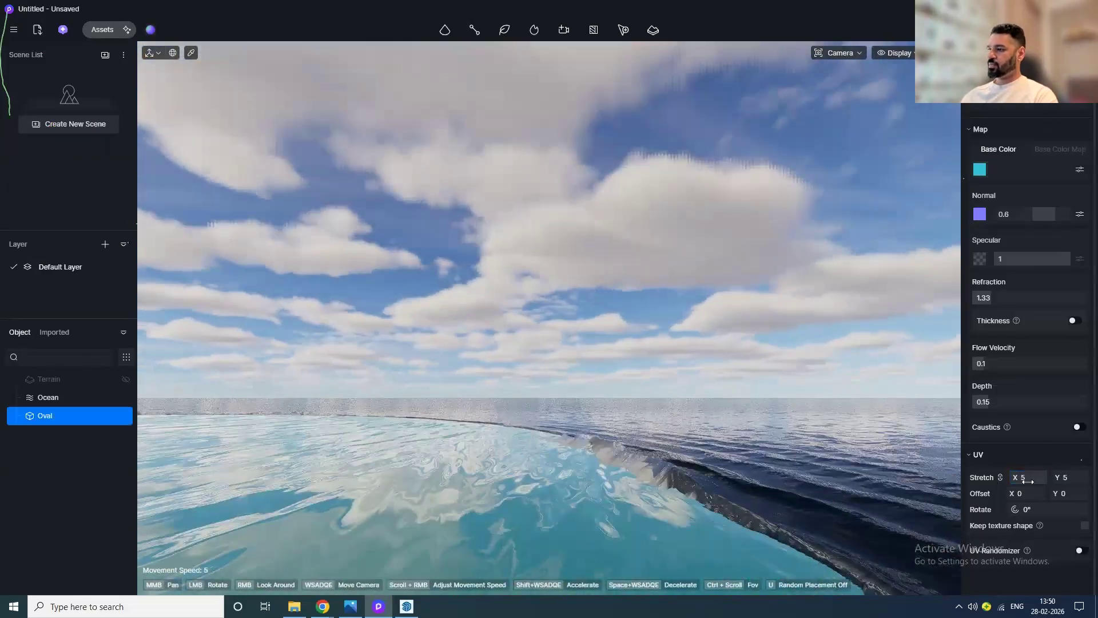
Step: Set the water material's depth to 0.63 and flow velocity to 0.02
middle_click_drag(642, 515, 894, 458)
left_click_drag(984, 364, 1069, 365)
left_click_drag(451, 510, 752, 465)
scroll(480, 443, "down", 6)
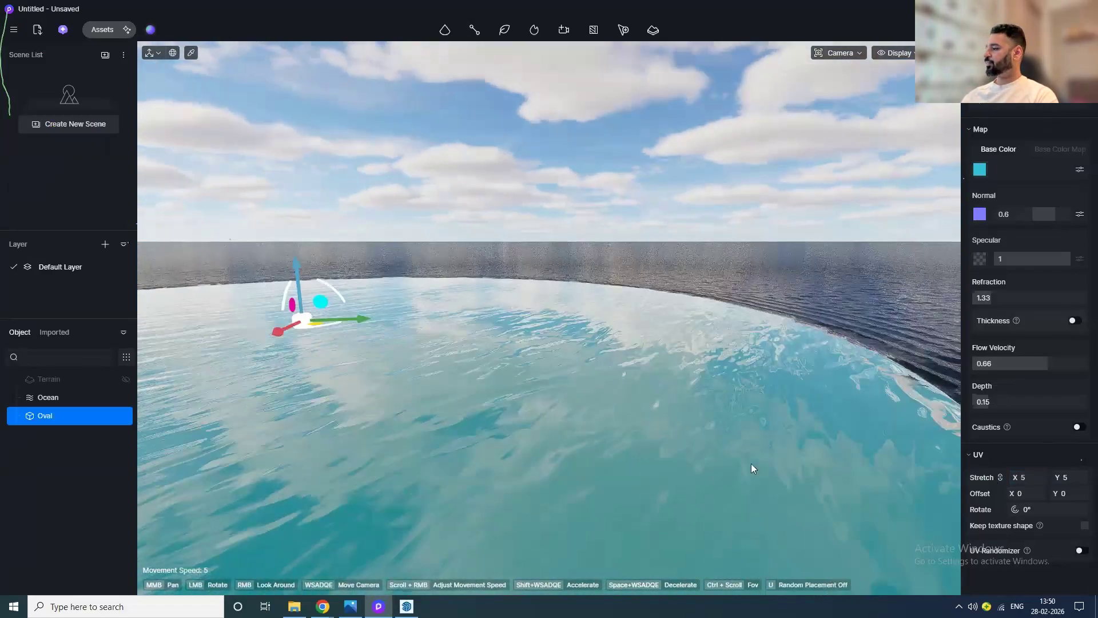
left_click_drag(1037, 363, 1043, 403)
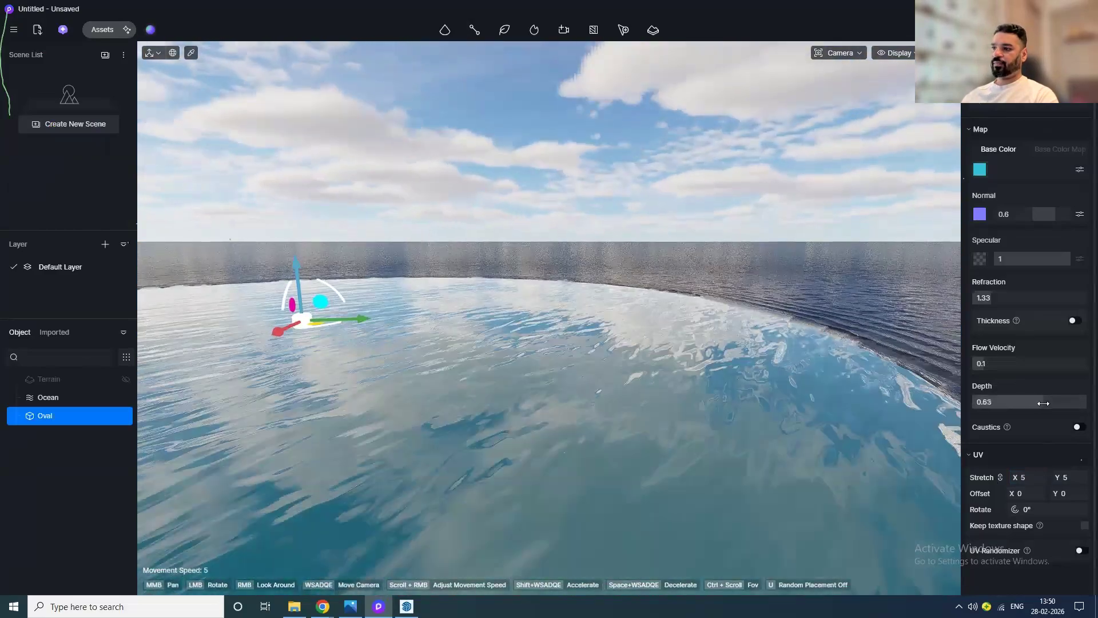
left_click_drag(1027, 364, 1018, 365)
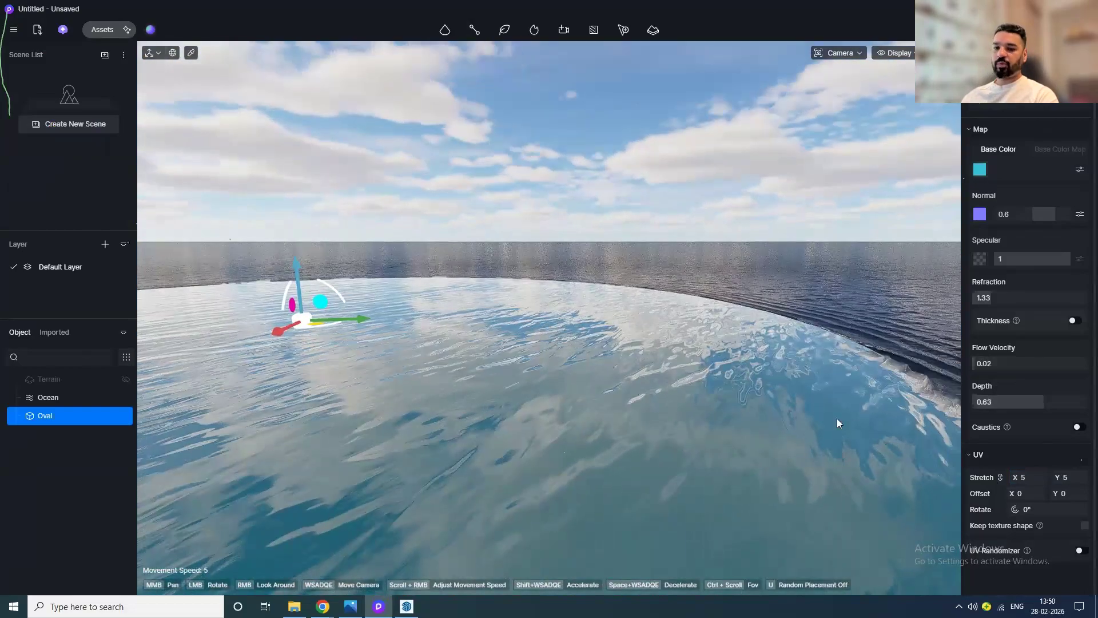
mouse_move(484, 493)
left_mouse_down()
mouse_move(451, 576)
mouse_move(424, 100)
mouse_move(482, 487)
left_mouse_up()
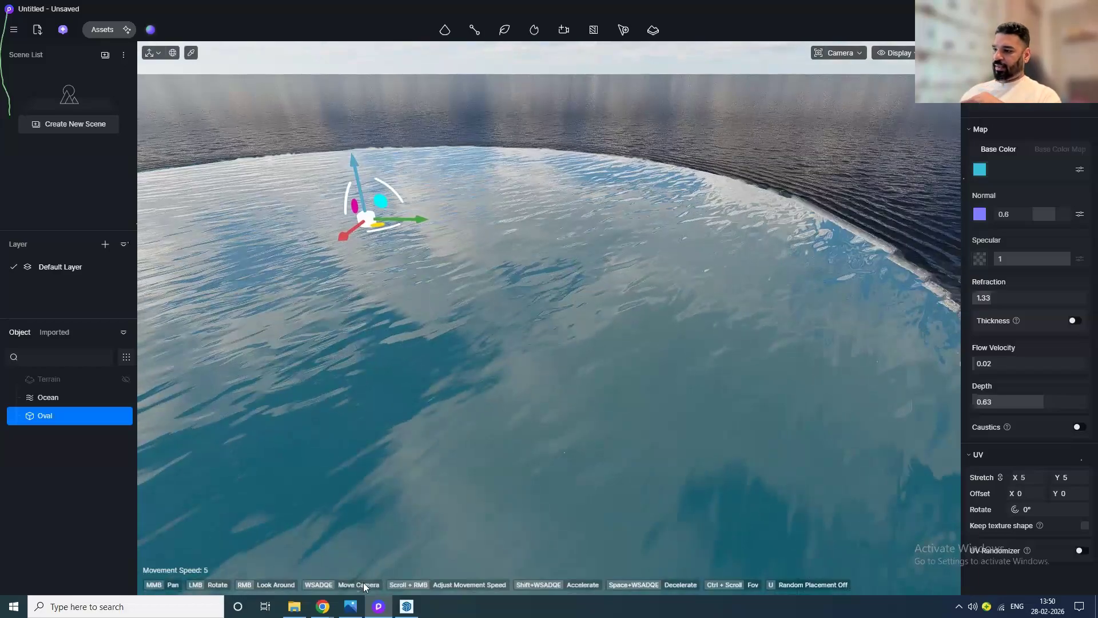
mouse_move(365, 606)
left_click(376, 564)
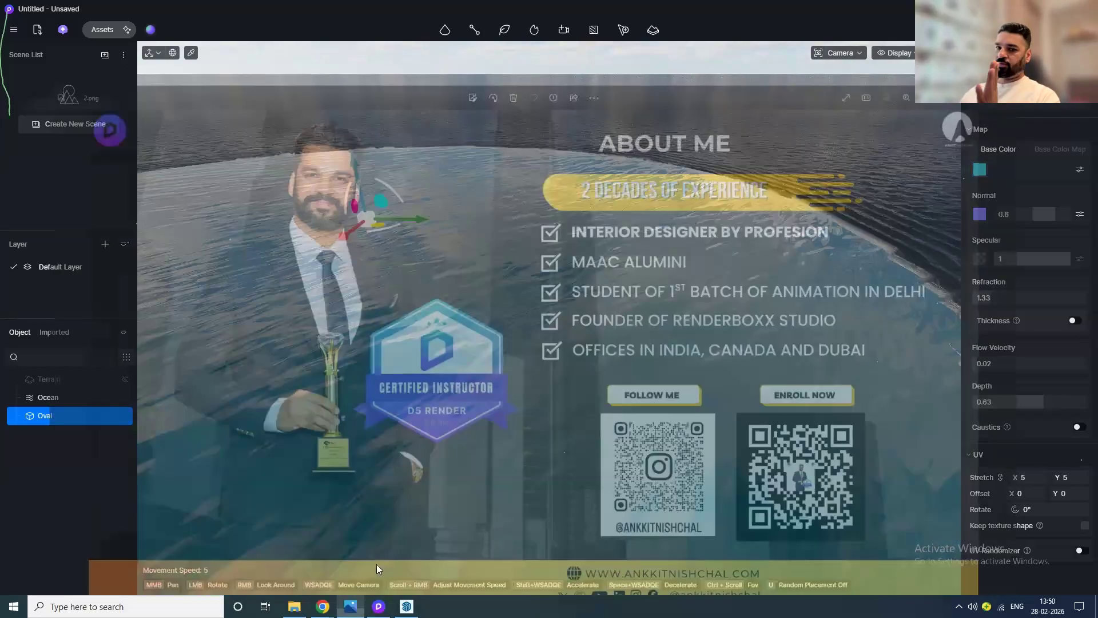